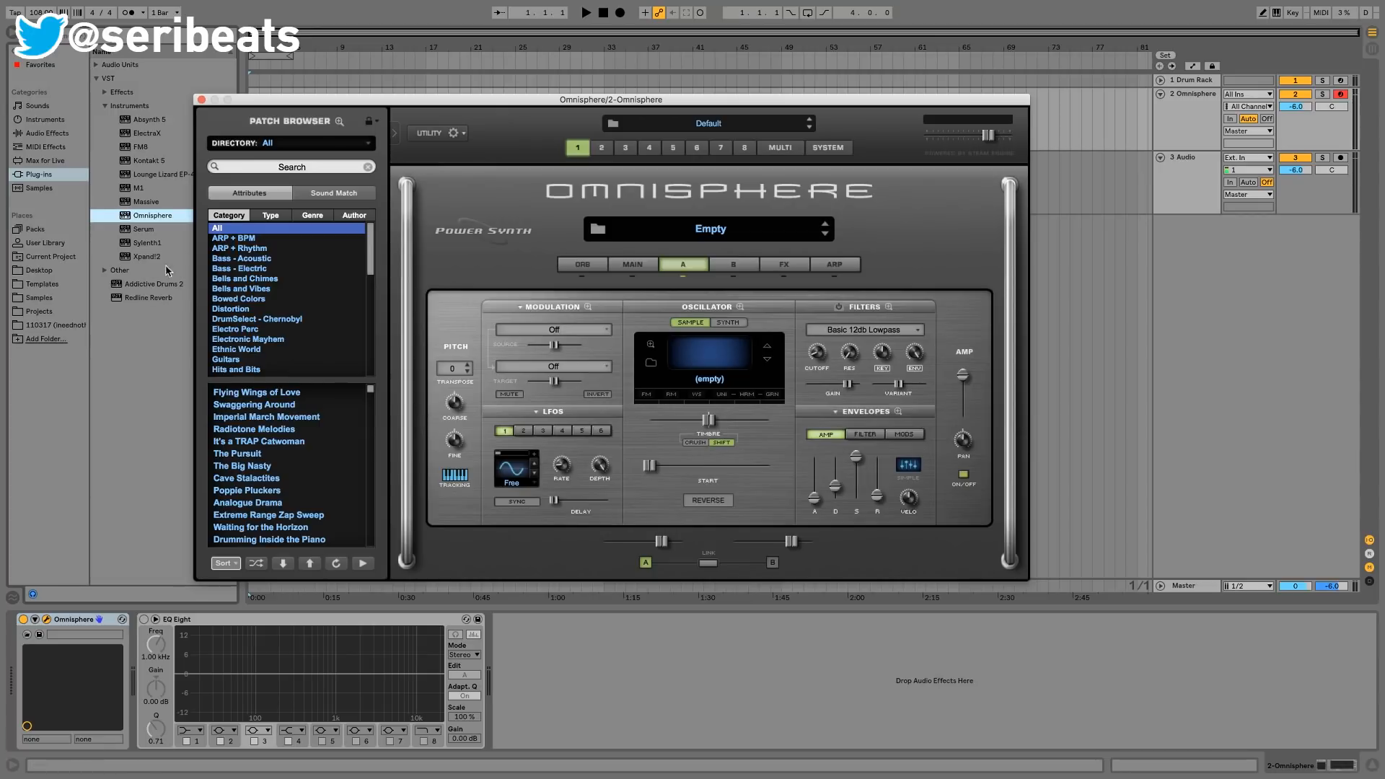
# - Replace the Omnisphere instrument on track 2 with the Max for Live instrument Granulator II
pyautogui.click(200, 99)
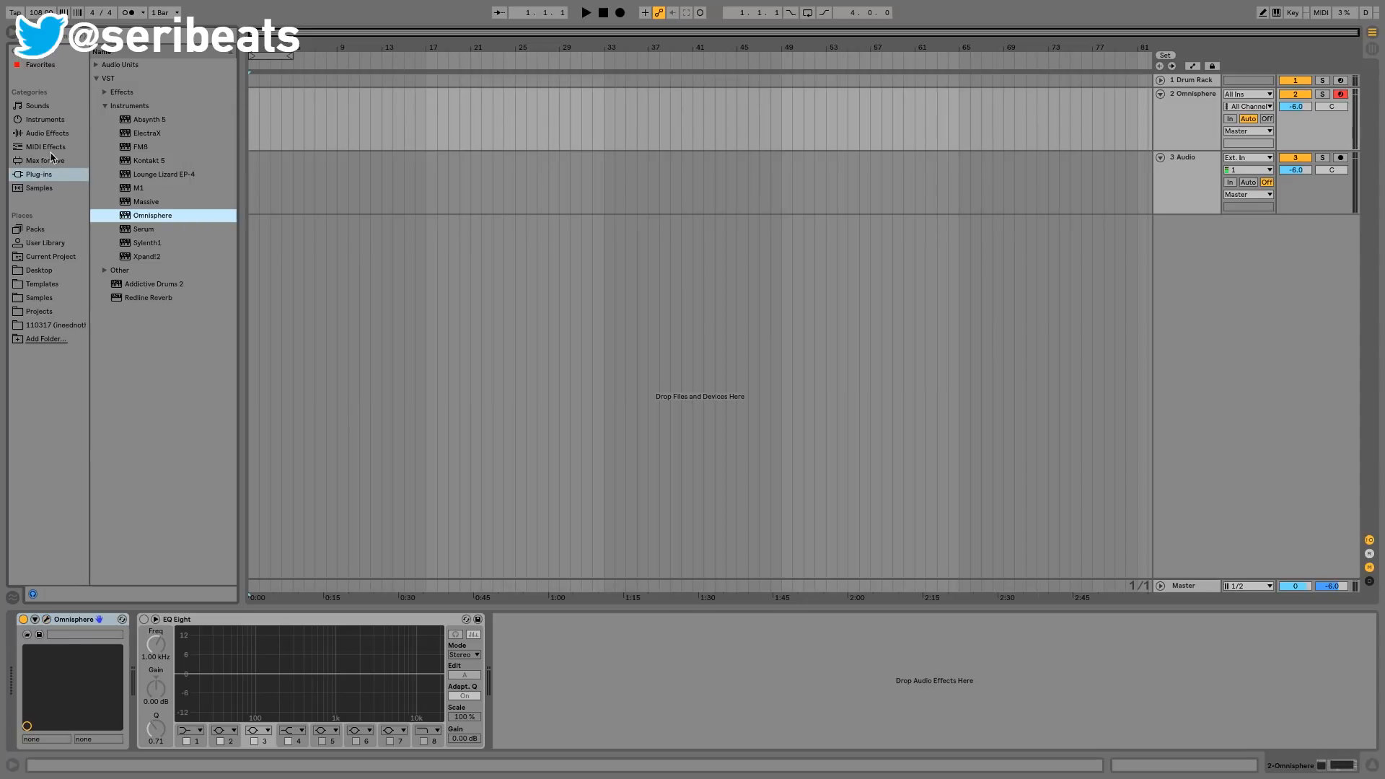
pyautogui.press('Delete')
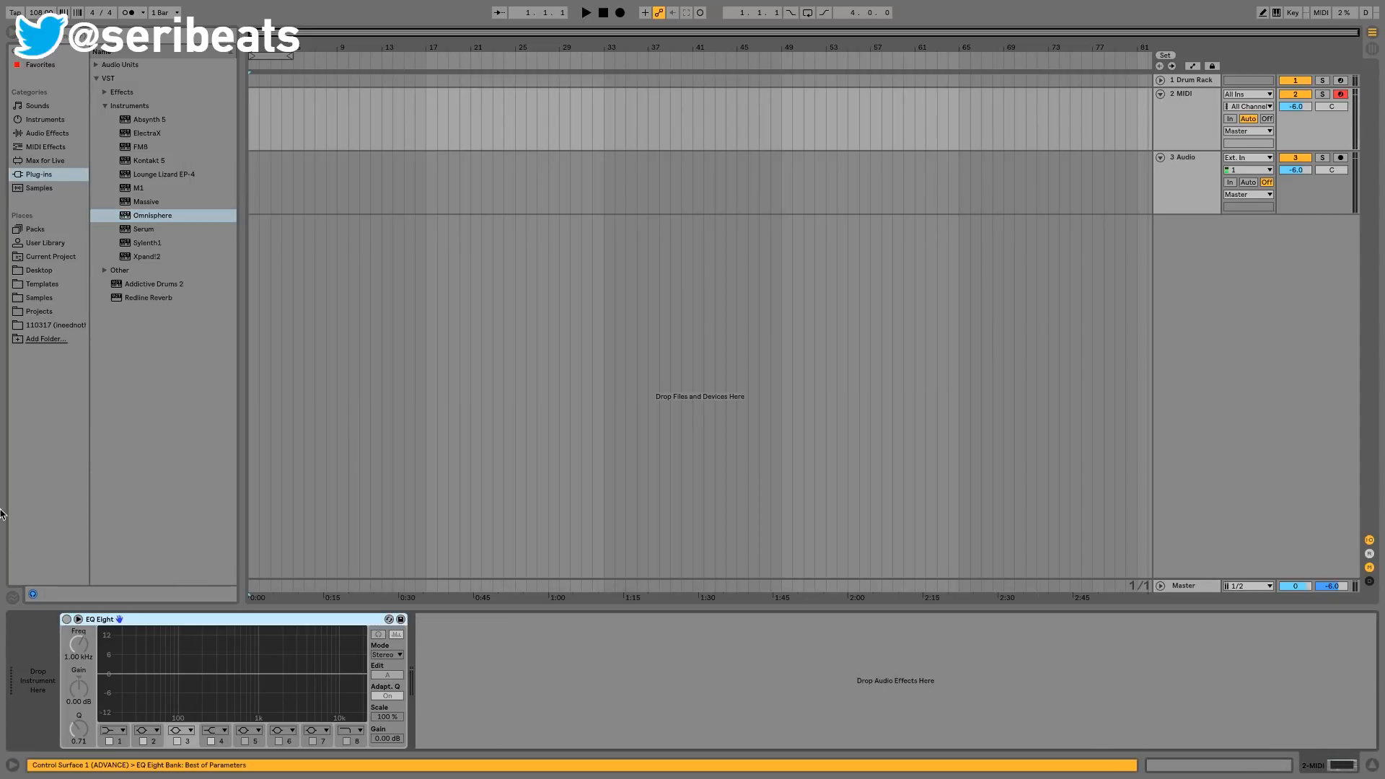
pyautogui.click(46, 160)
pyautogui.click(96, 78)
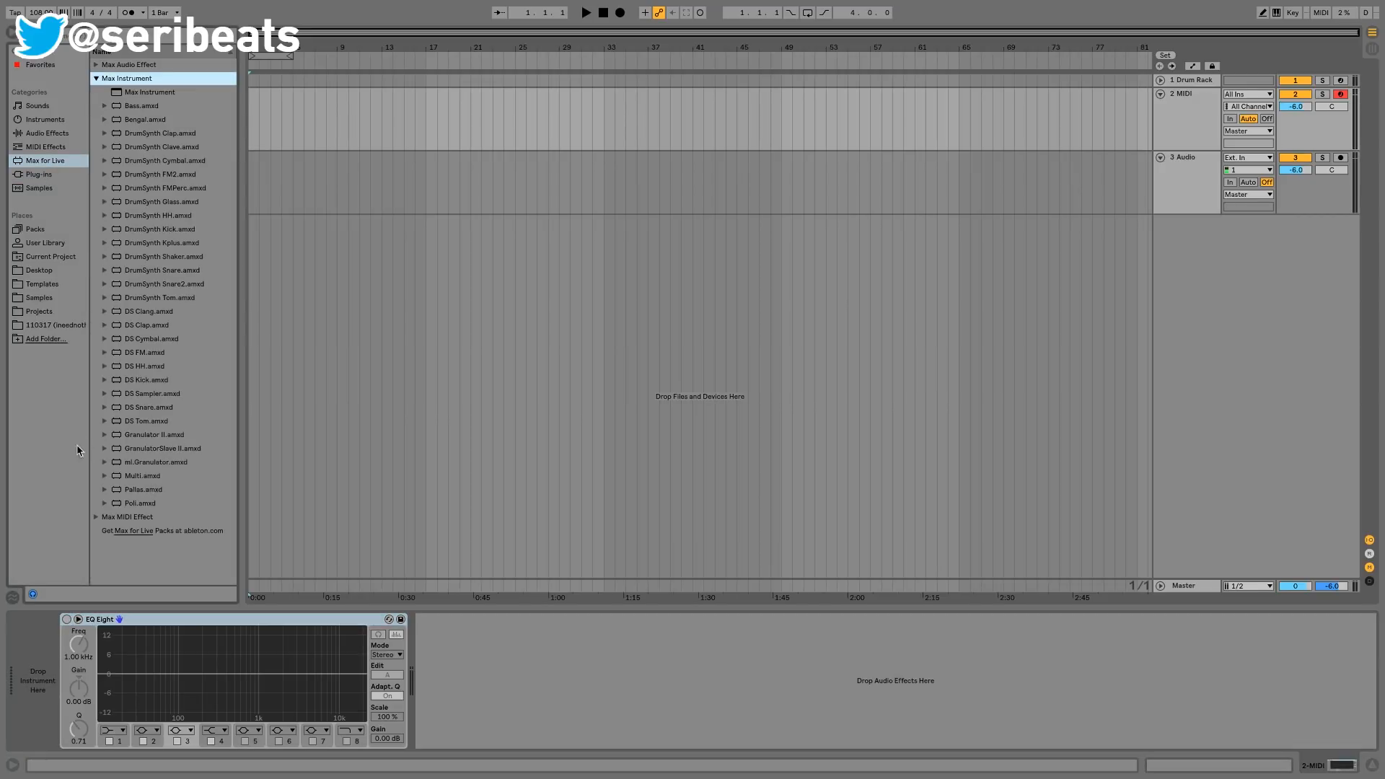
pyautogui.moveTo(160, 434); pyautogui.dragTo(538, 474)
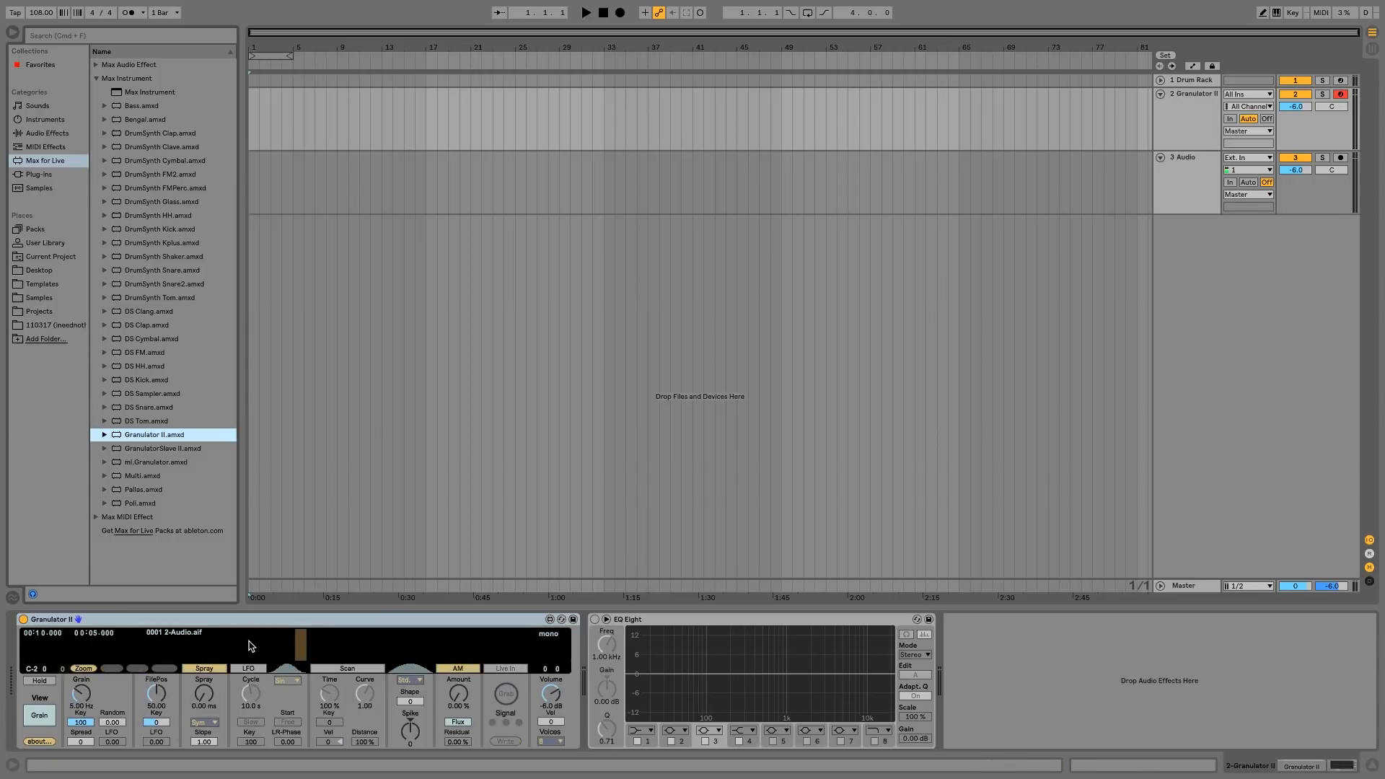
# - Browse the Samples folder and preview the System Audio 1410.wav recording in Crate > Audio Hijack > November 2017
pyautogui.click(41, 298)
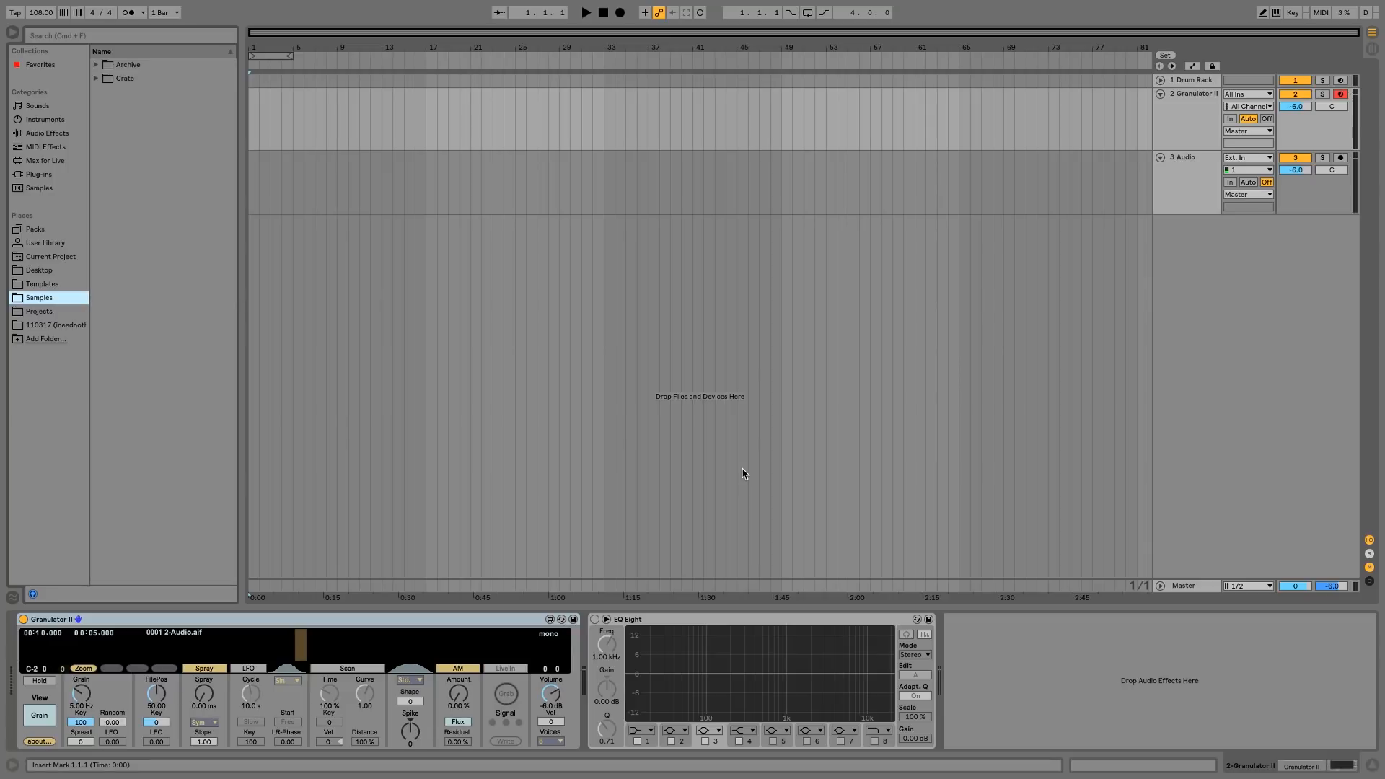
pyautogui.click(97, 80)
pyautogui.click(96, 79)
pyautogui.click(96, 65)
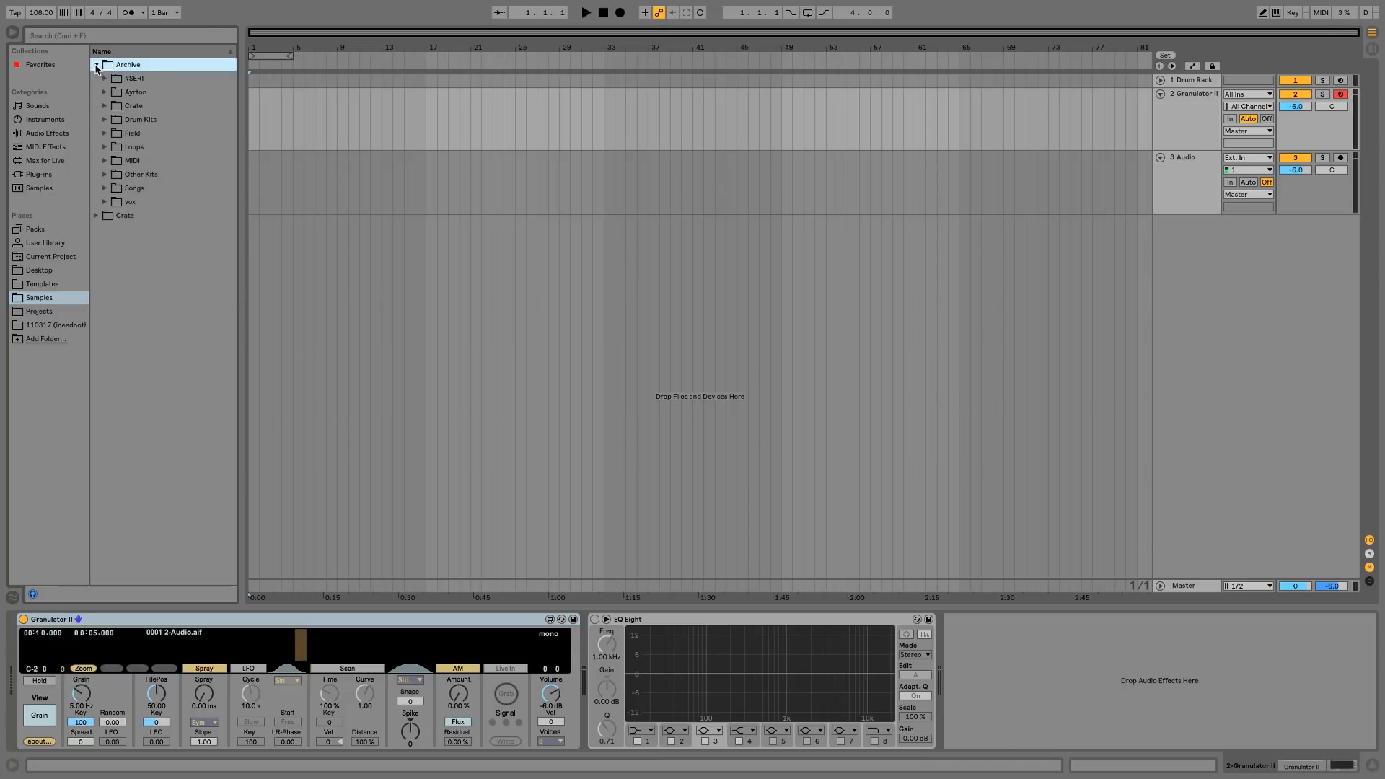
pyautogui.click(95, 65)
pyautogui.click(96, 78)
pyautogui.click(105, 92)
pyautogui.click(114, 106)
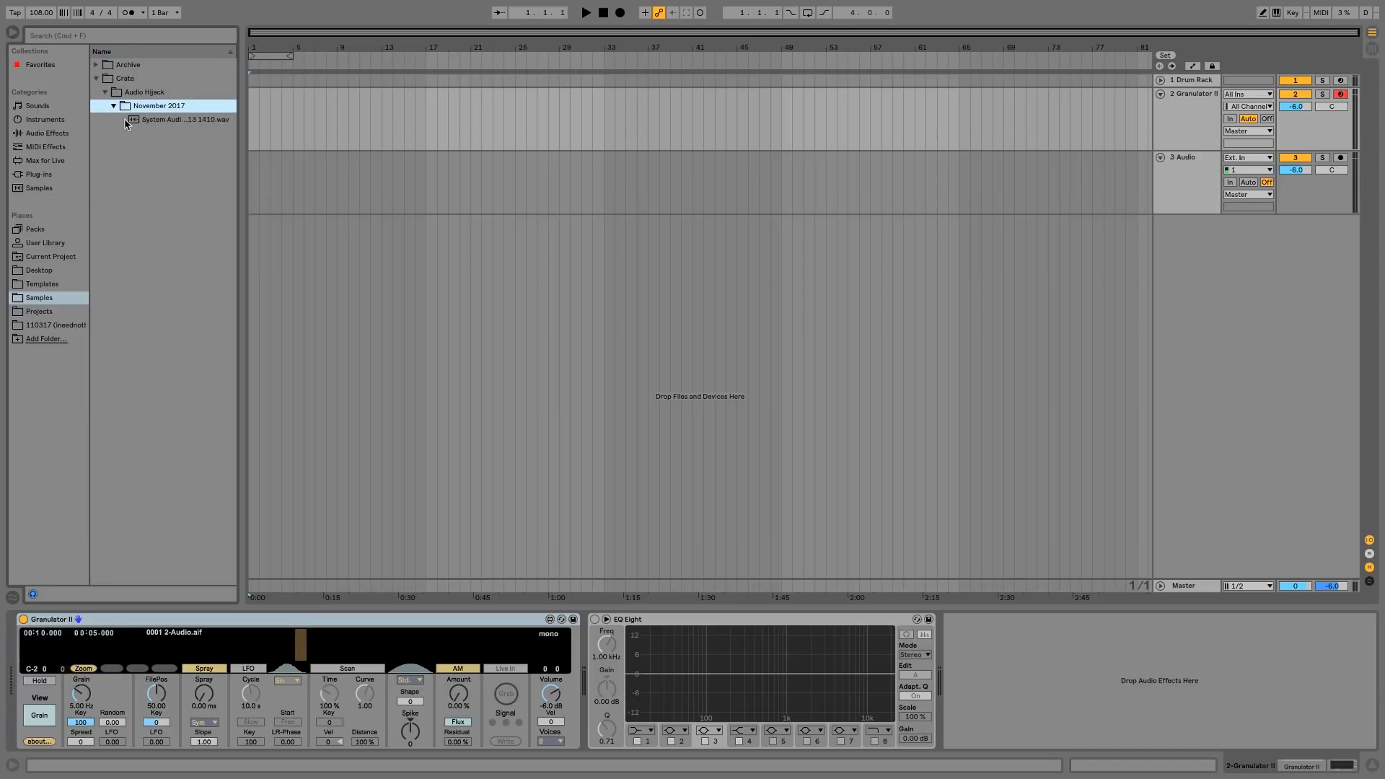
pyautogui.click(140, 120)
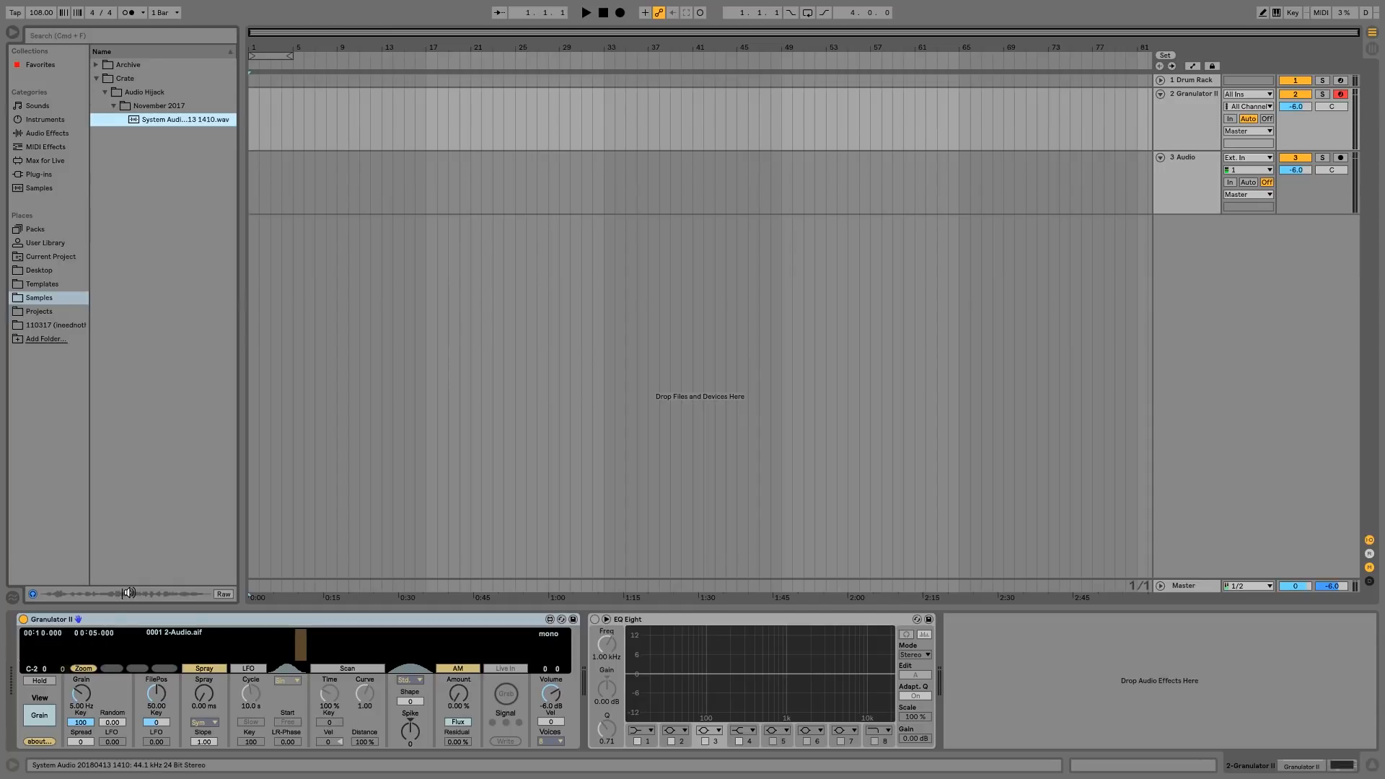
pyautogui.click(127, 593)
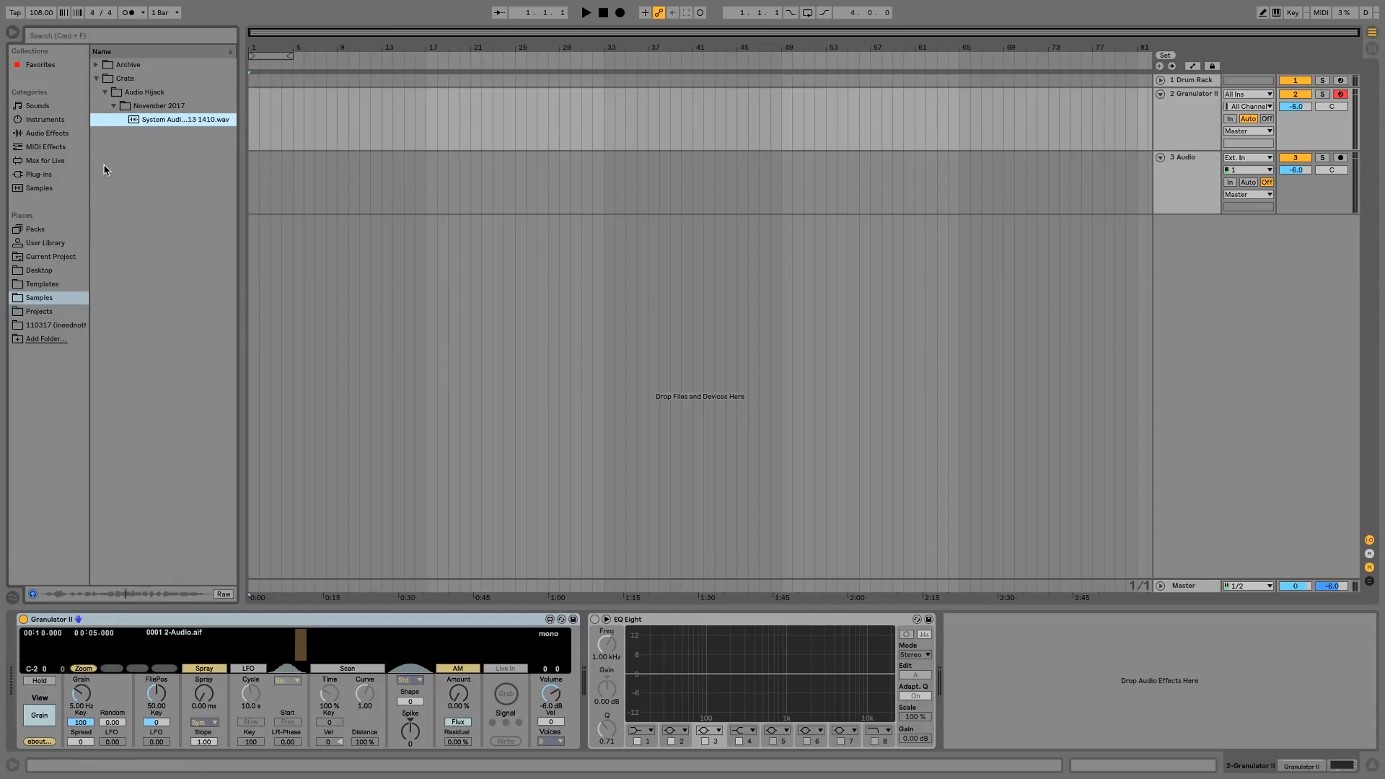
# - Audition several recordings in the Audio Hijack folder of Archive > Crate, including the 2315 and 1634 System Audio files
pyautogui.click(114, 106)
pyautogui.click(105, 92)
pyautogui.click(96, 78)
pyautogui.click(98, 65)
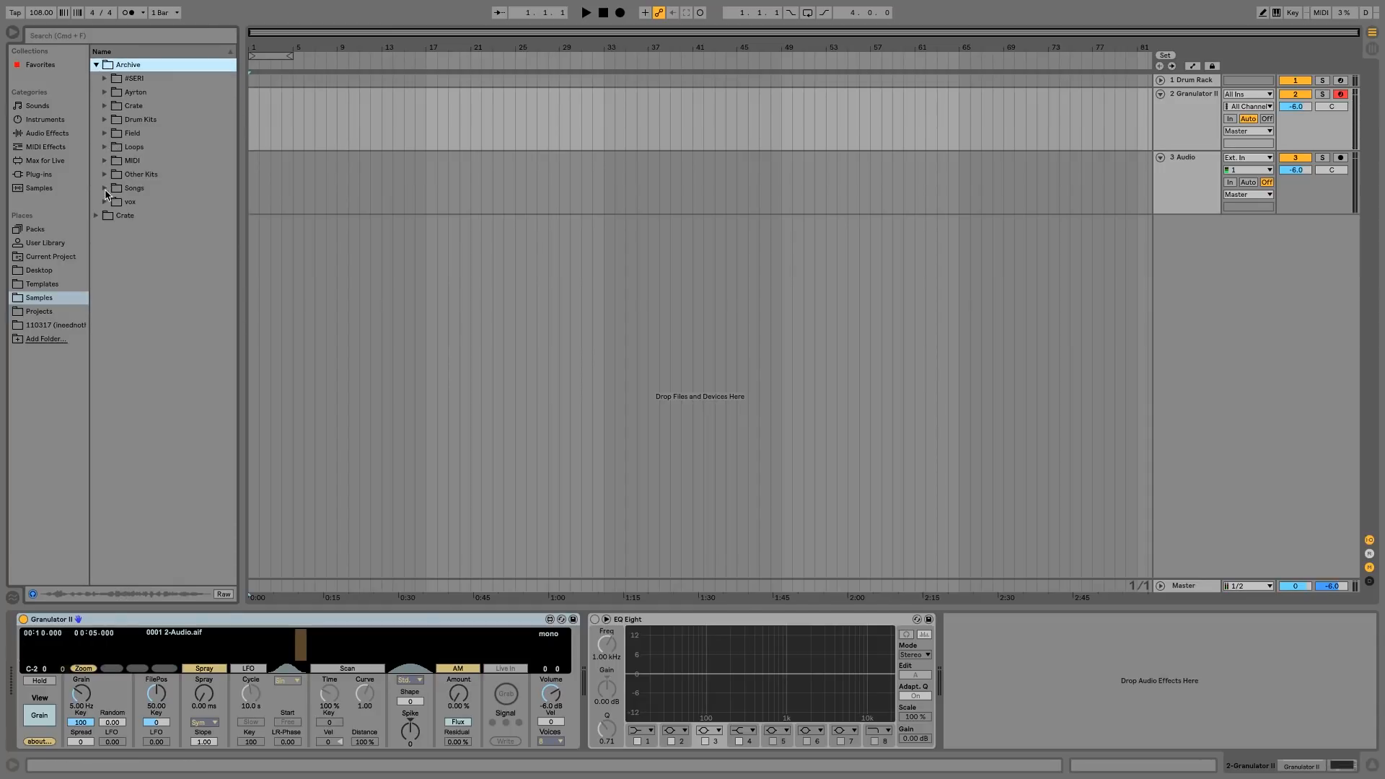
pyautogui.click(104, 106)
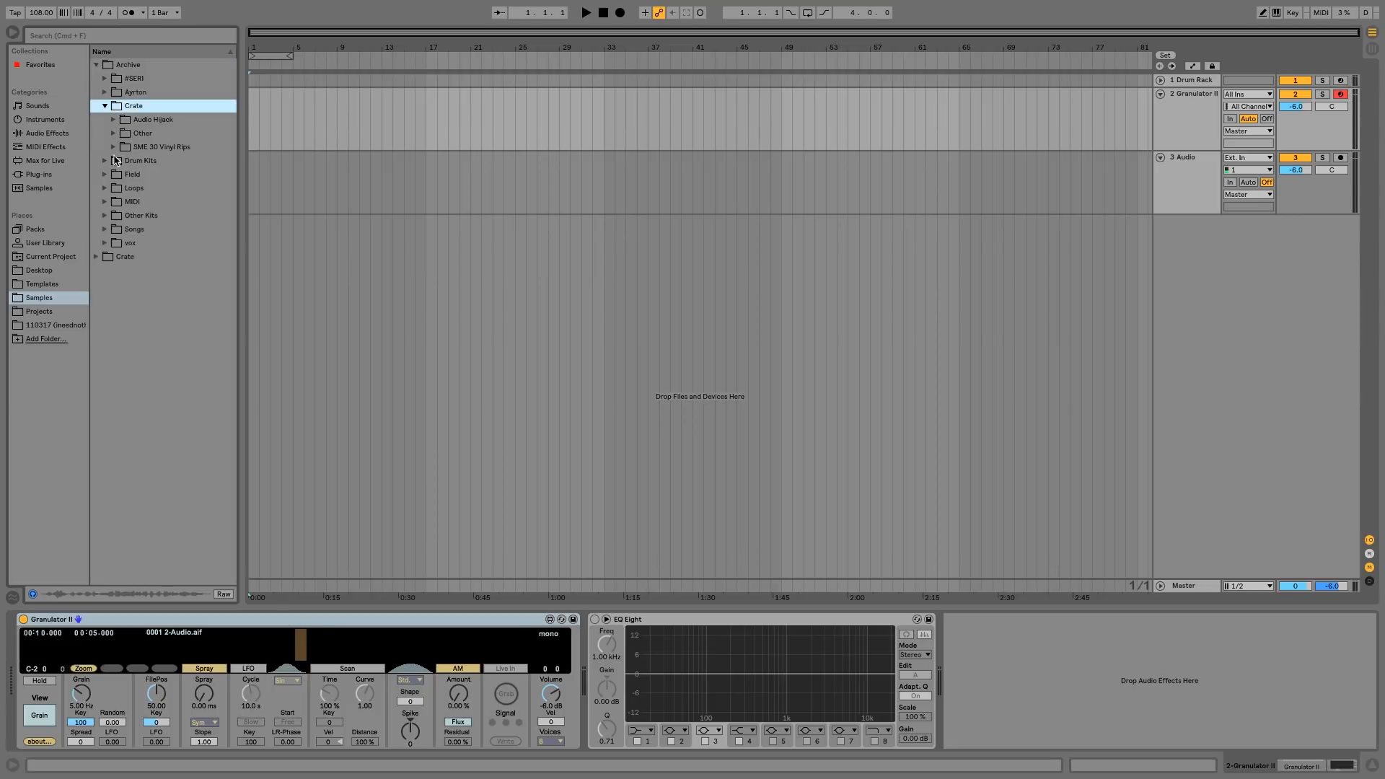
pyautogui.click(113, 120)
pyautogui.click(137, 189)
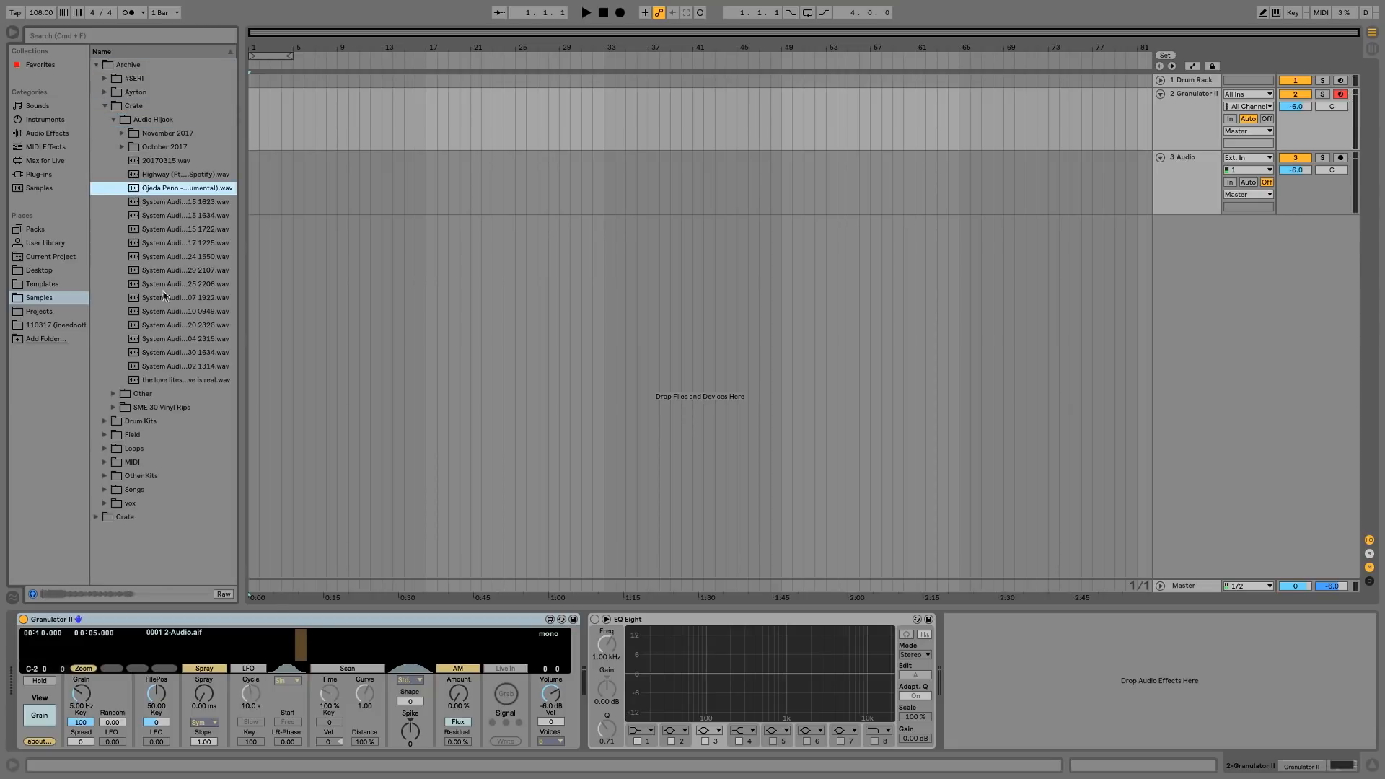
pyautogui.click(168, 339)
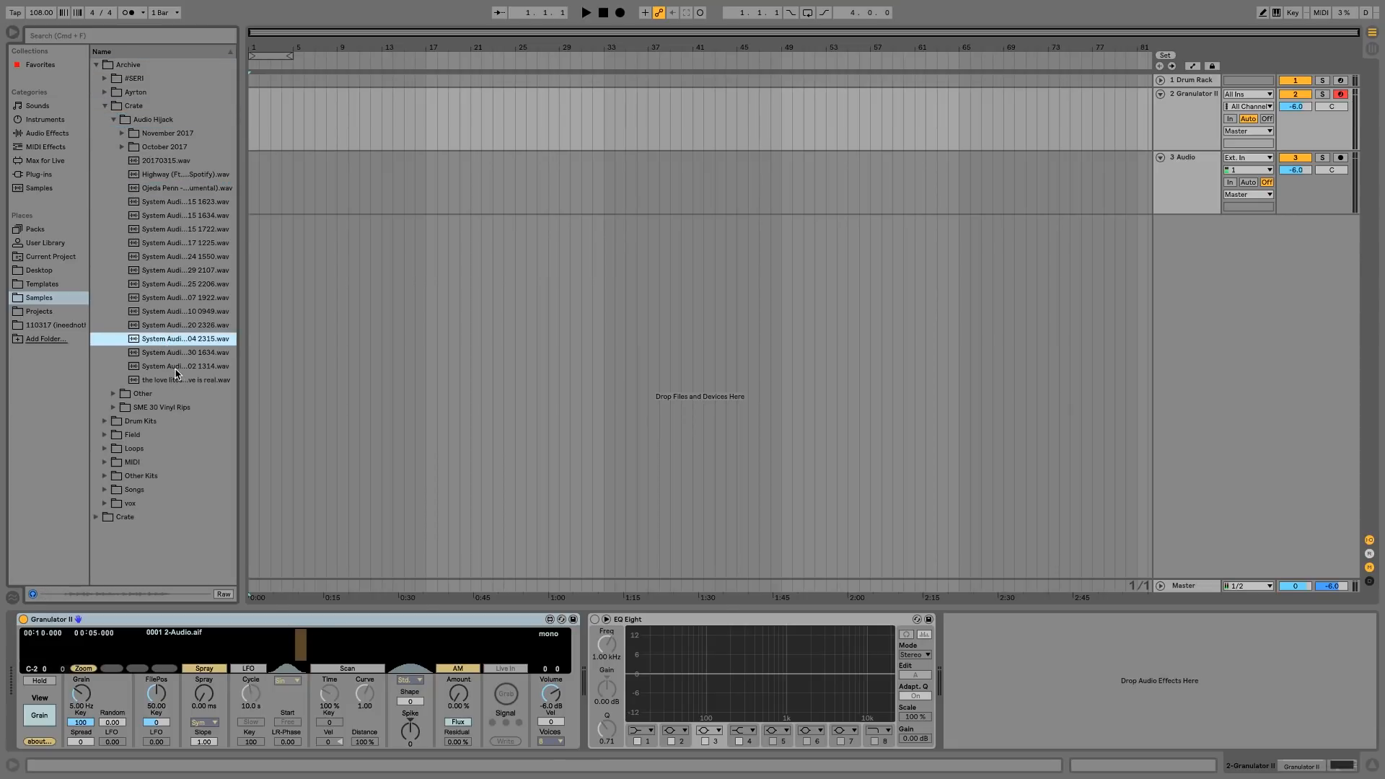
pyautogui.click(207, 353)
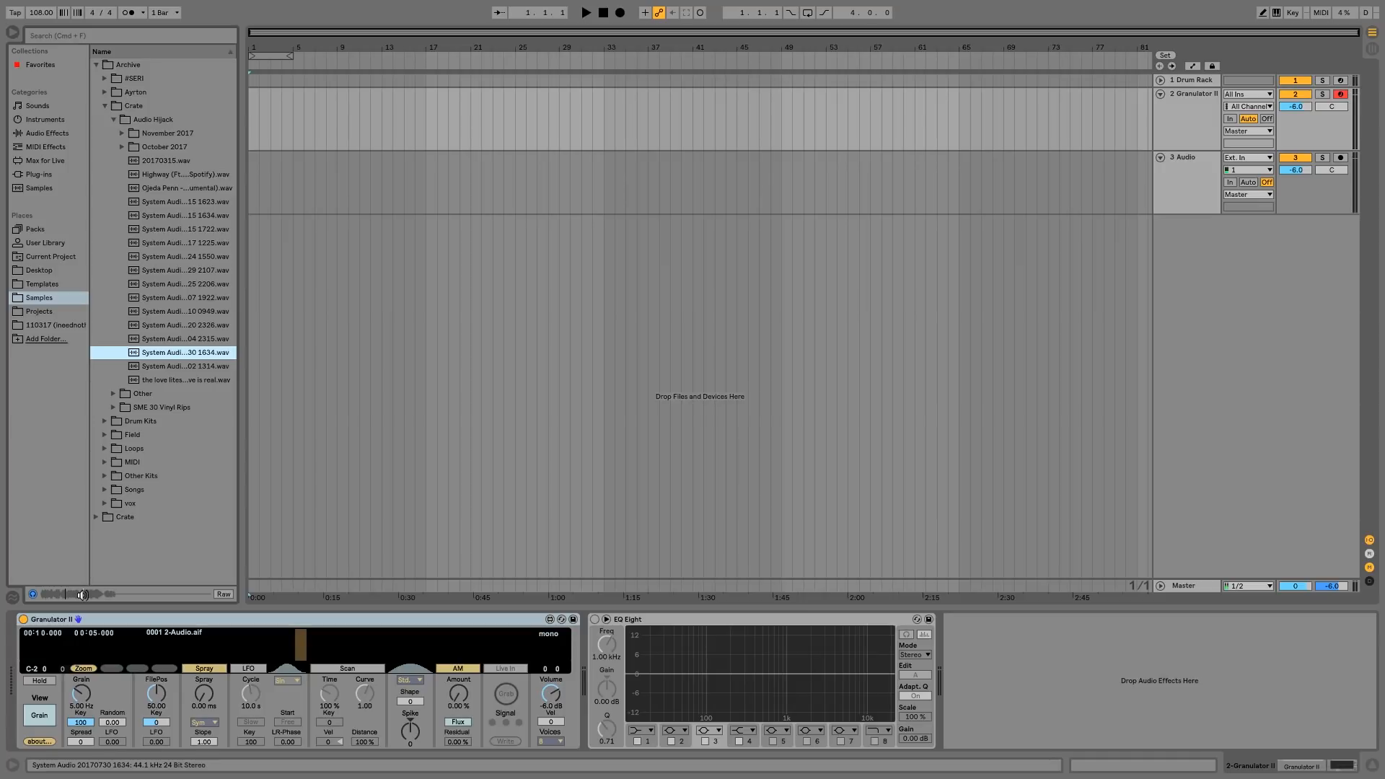
pyautogui.press('Up')
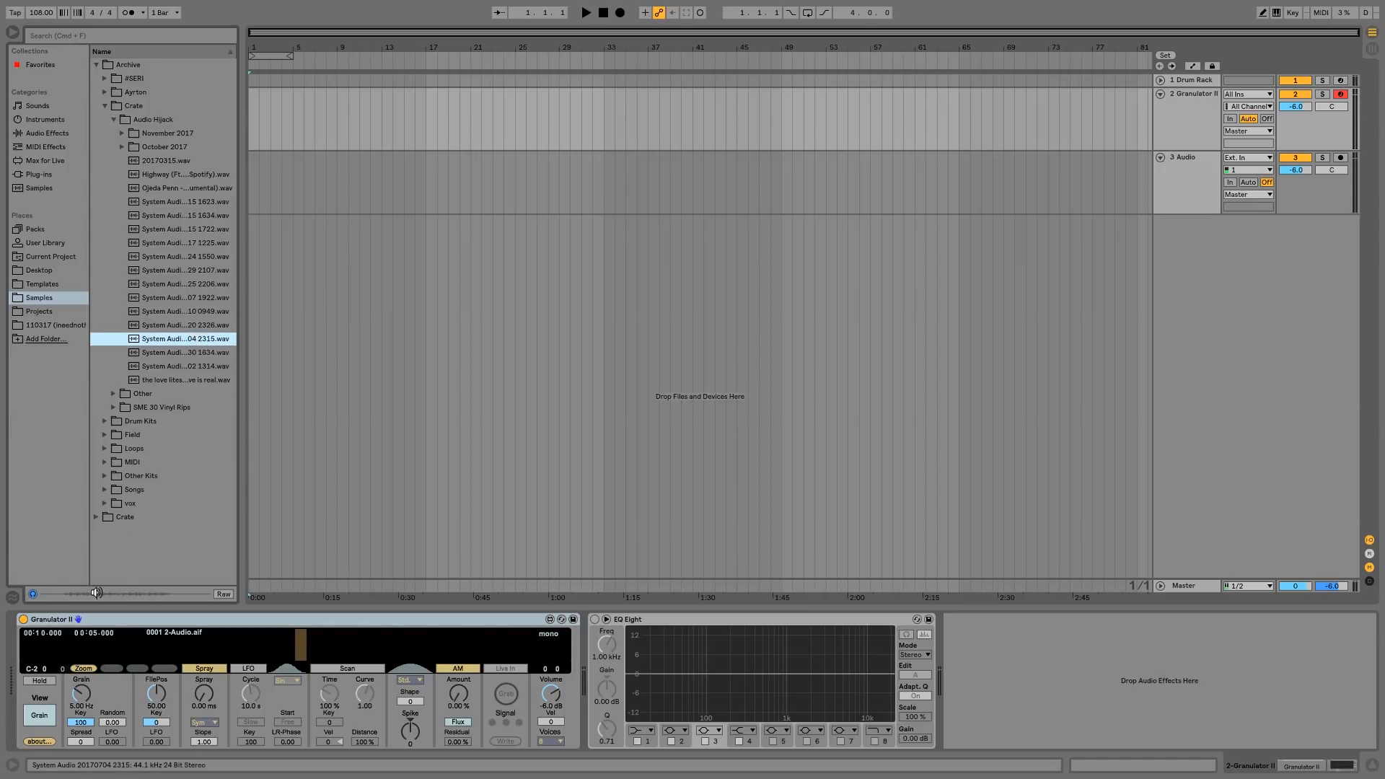
# - Preview "the love lites - this love is real.wav" and load it into Granulator II
pyautogui.click(185, 380)
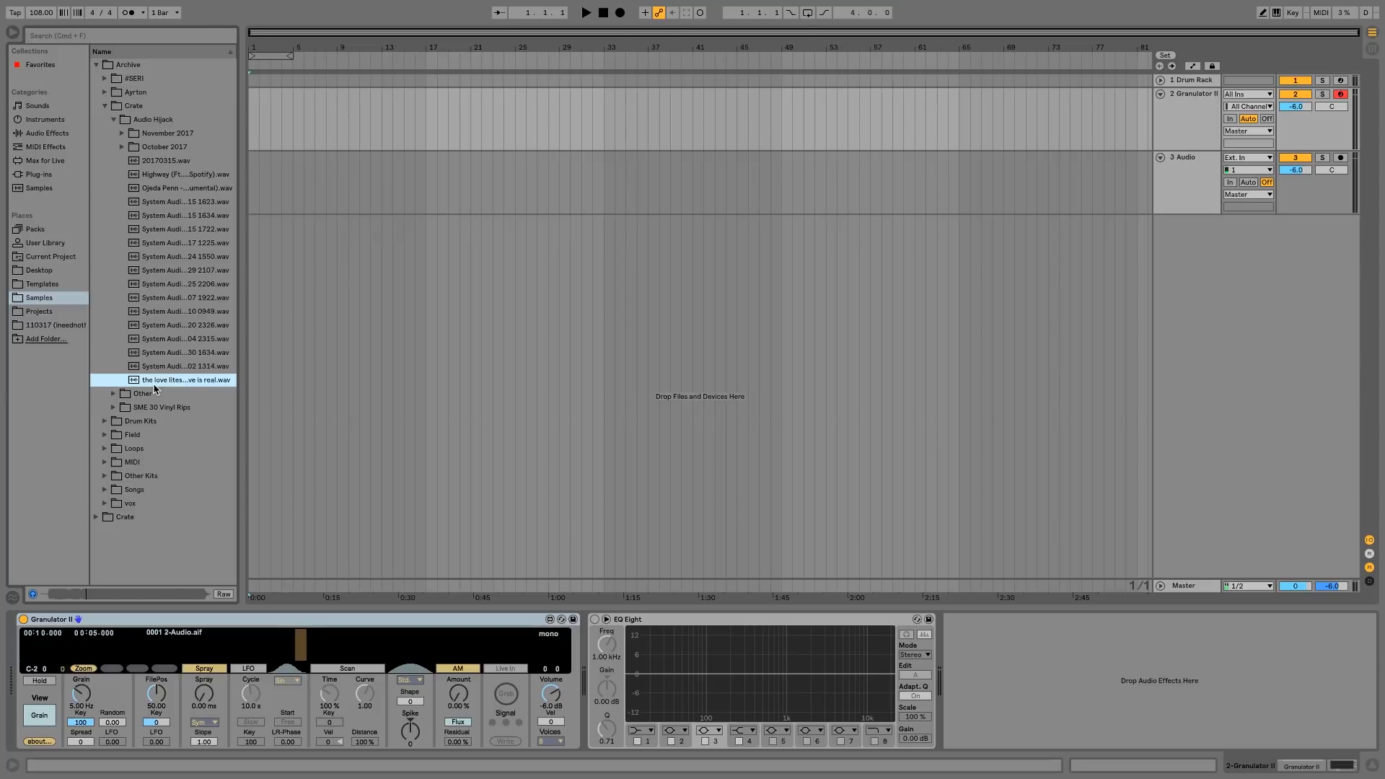
pyautogui.moveTo(162, 383); pyautogui.dragTo(309, 649)
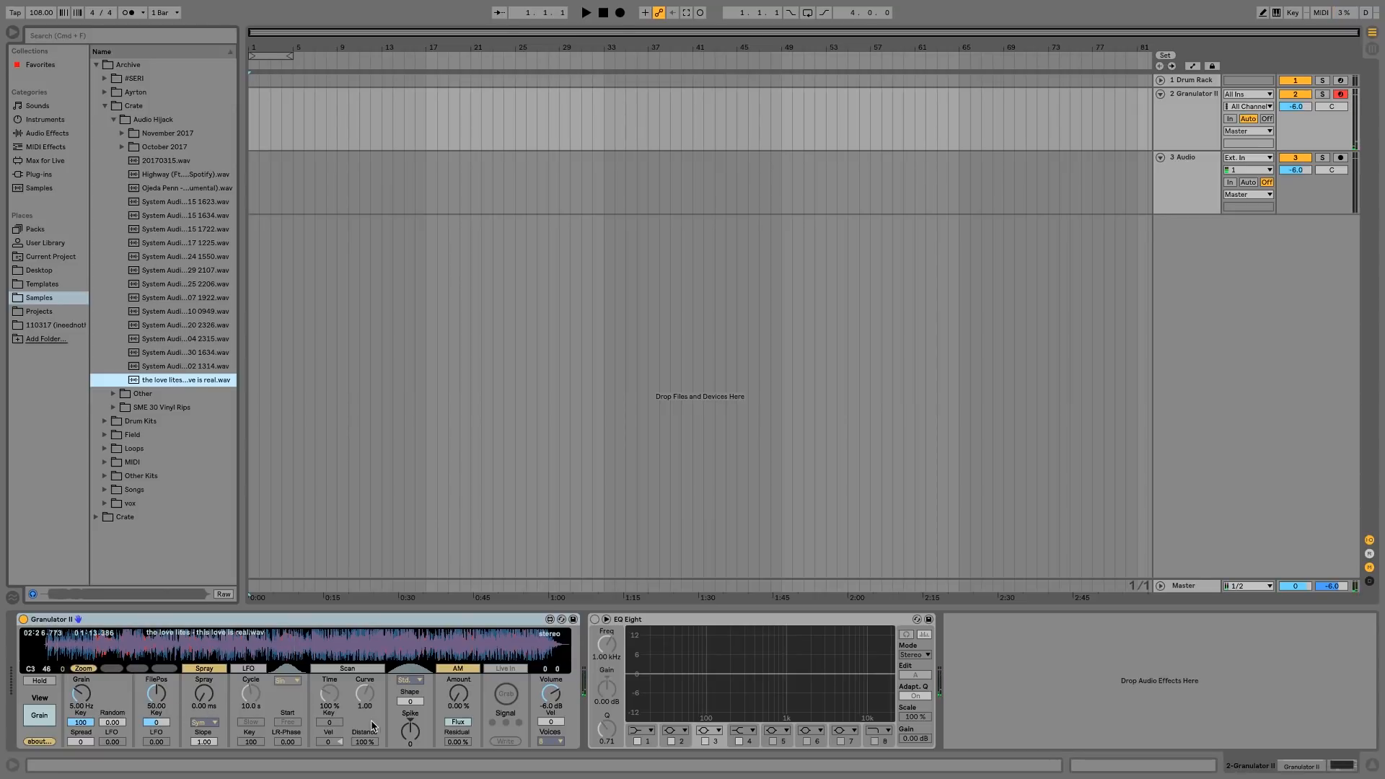
# - Shape the Granulator II sound with Grain 4.26 Hz, Random 86.33, FilePos 24.17, Spray 397 ms, Scan Time 25.4 % and Curve 2.00, and adjust Spread
pyautogui.click(329, 716)
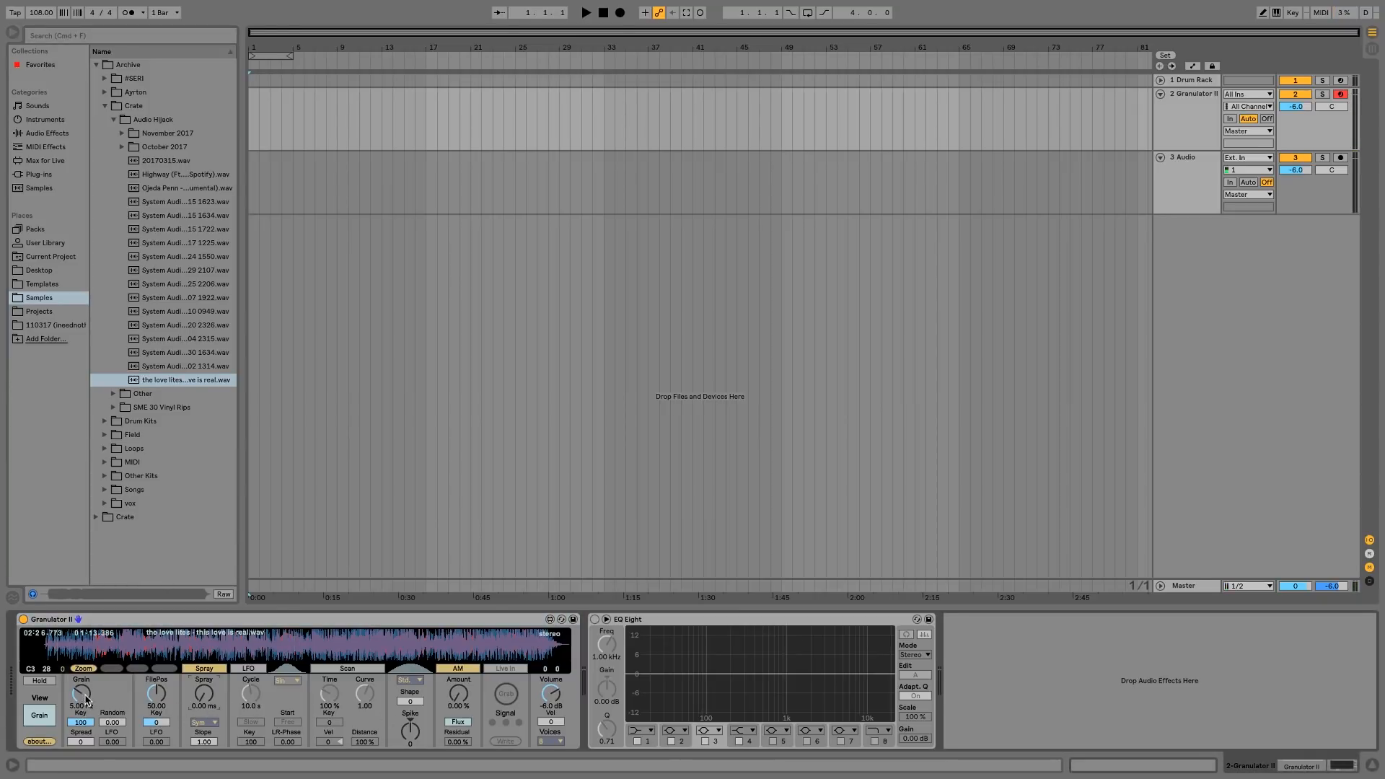
pyautogui.moveTo(85, 698)
pyautogui.mouseDown()
pyautogui.moveTo(85, 682)
pyautogui.moveTo(85, 721)
pyautogui.mouseUp()
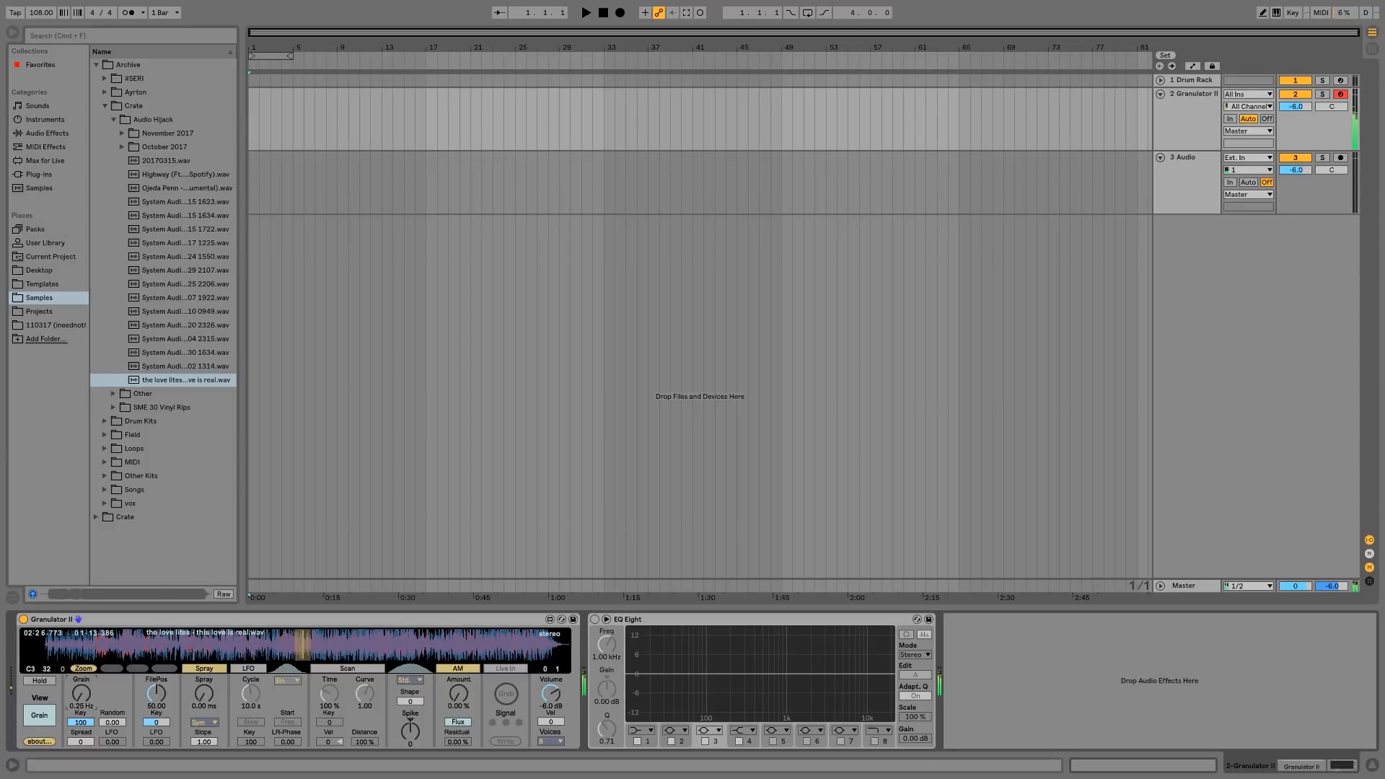
pyautogui.moveTo(81, 694); pyautogui.dragTo(81, 678)
pyautogui.moveTo(294, 646)
pyautogui.mouseDown()
pyautogui.moveTo(309, 648)
pyautogui.moveTo(257, 659)
pyautogui.mouseUp()
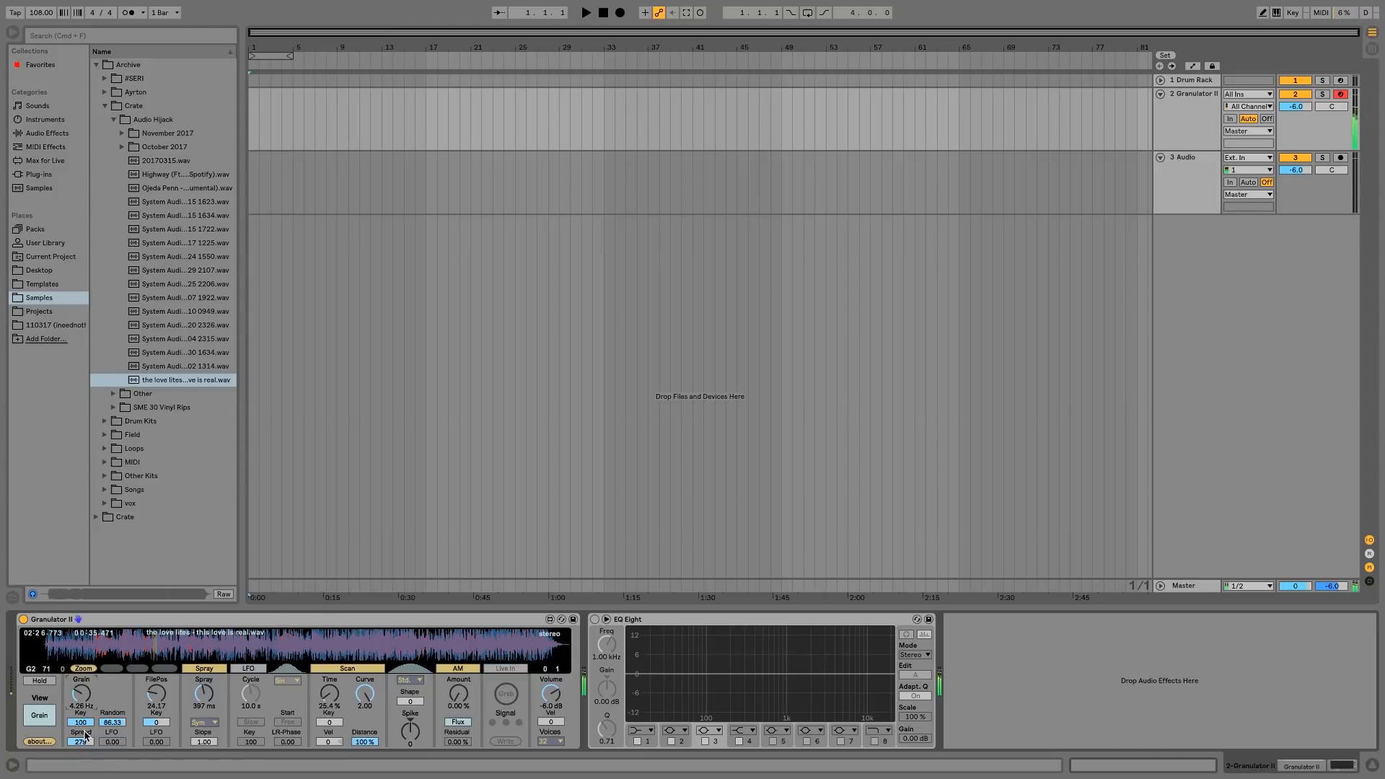
pyautogui.moveTo(85, 738); pyautogui.dragTo(87, 745)
# - Place the "the love lites - this love is real" sample on audio track 3 at the start of the arrangement
pyautogui.moveTo(157, 375); pyautogui.dragTo(256, 195)
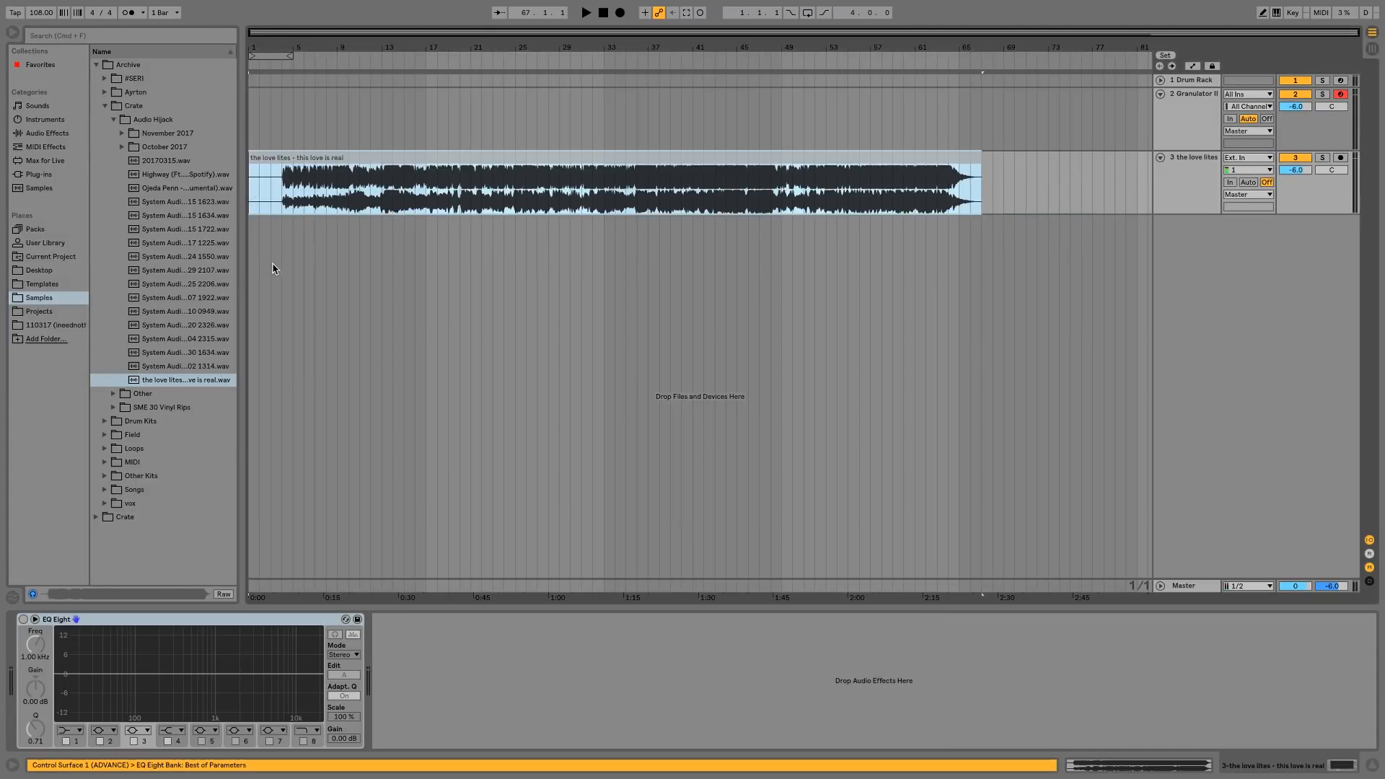
pyautogui.click(1199, 148)
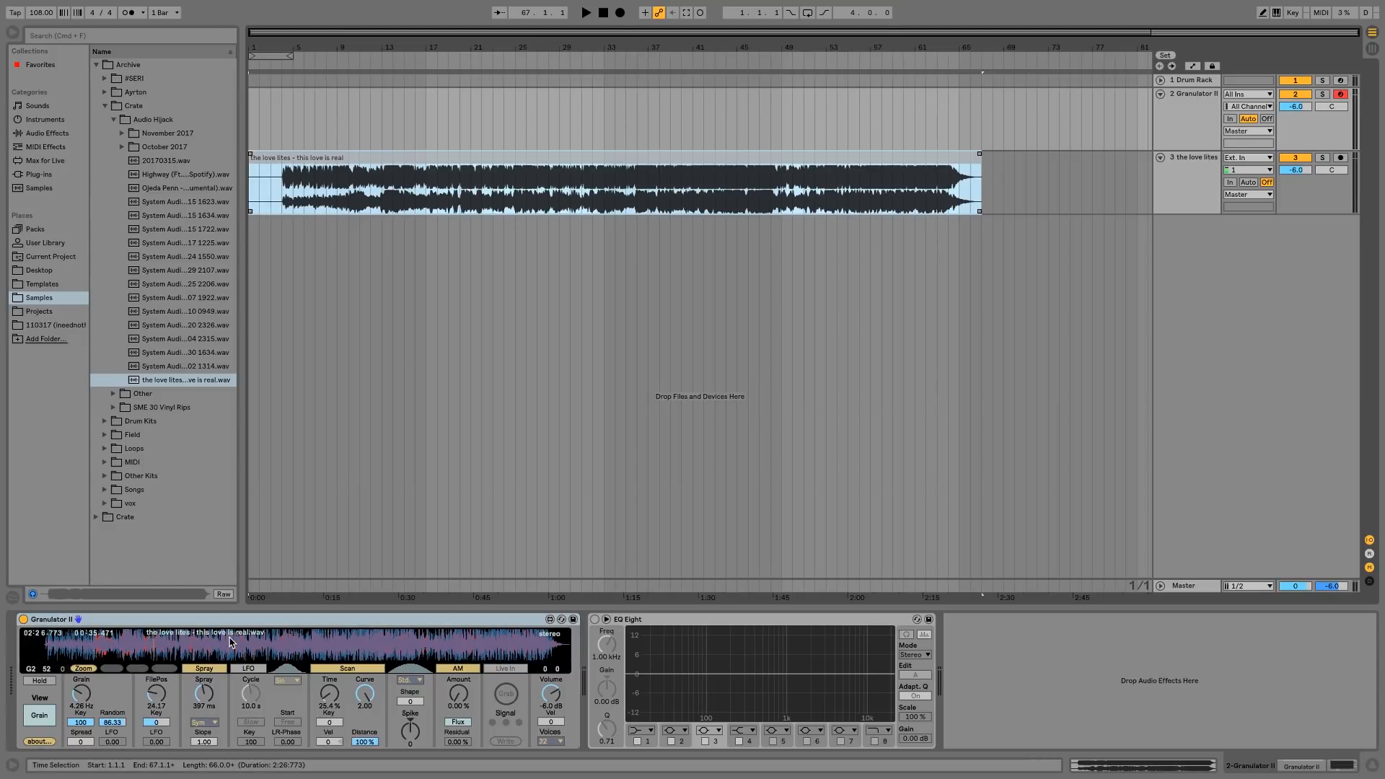
pyautogui.click(1182, 170)
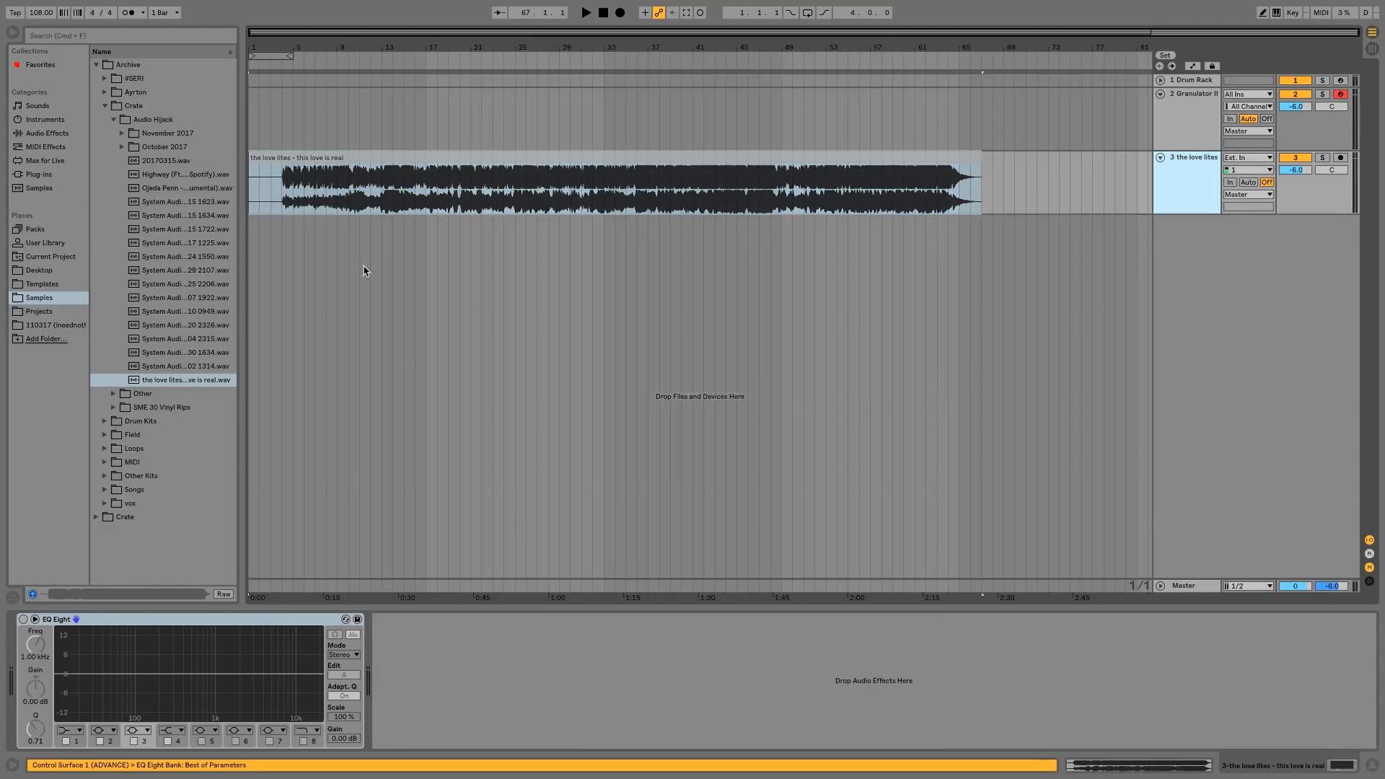
pyautogui.click(1184, 137)
pyautogui.click(1026, 189)
pyautogui.click(947, 192)
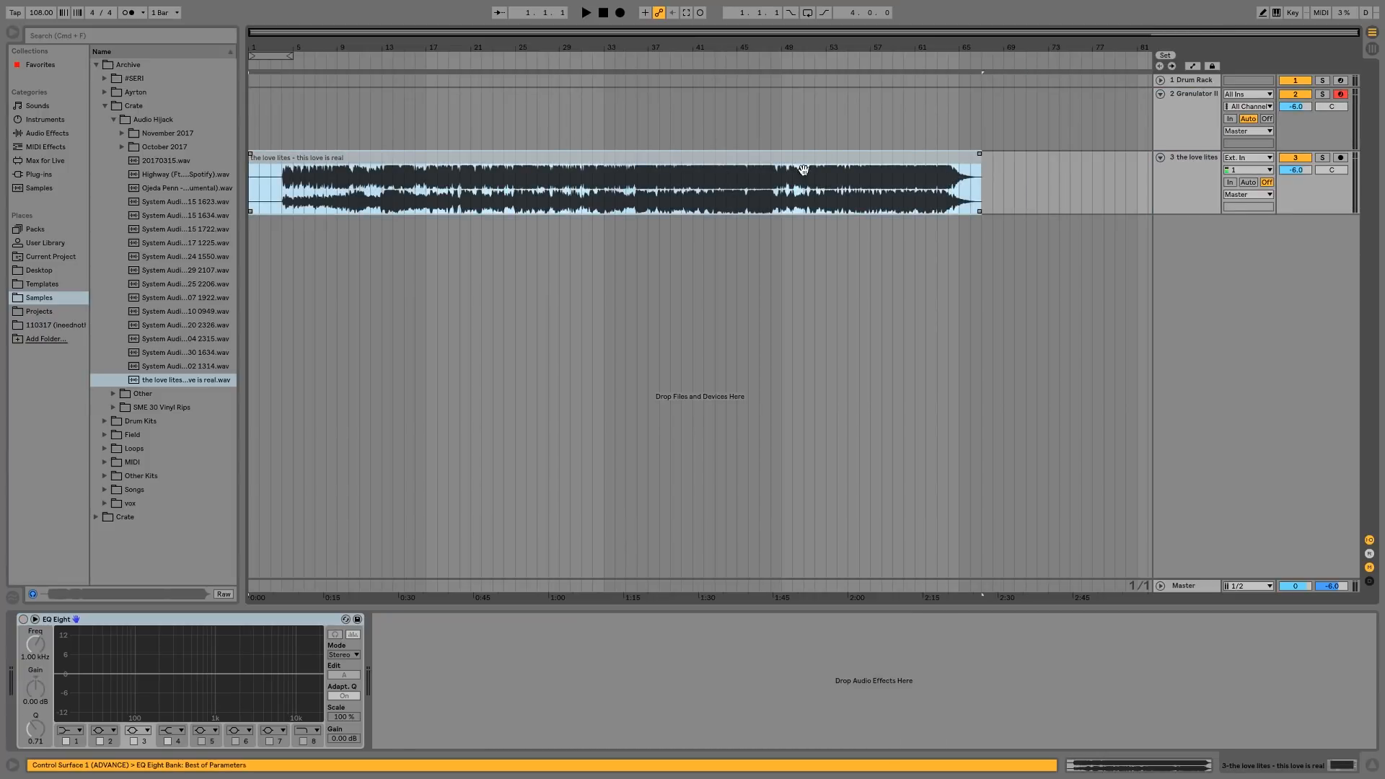
pyautogui.click(1162, 191)
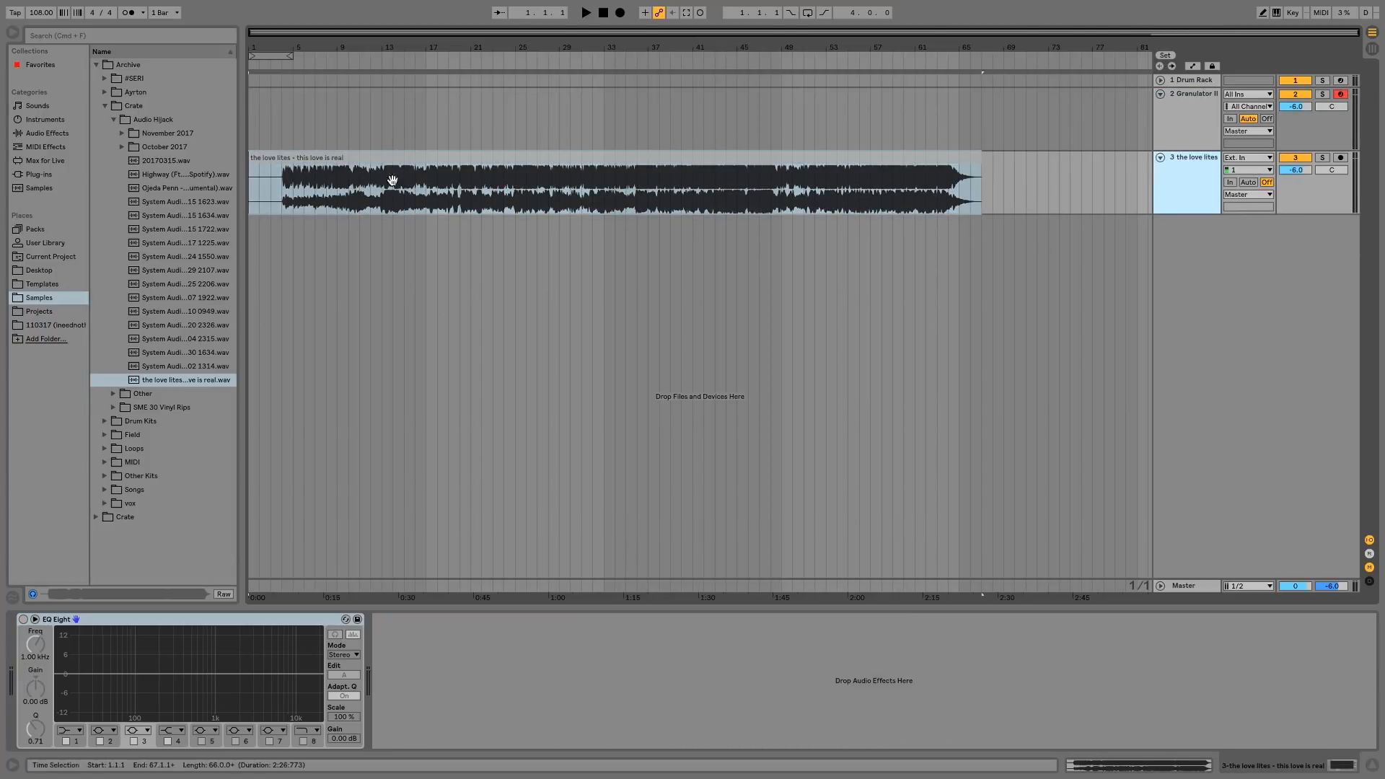
# - Turn off Warp for the audio clip on track 3 and return to the track's devices
pyautogui.doubleClick(326, 189)
pyautogui.click(156, 221)
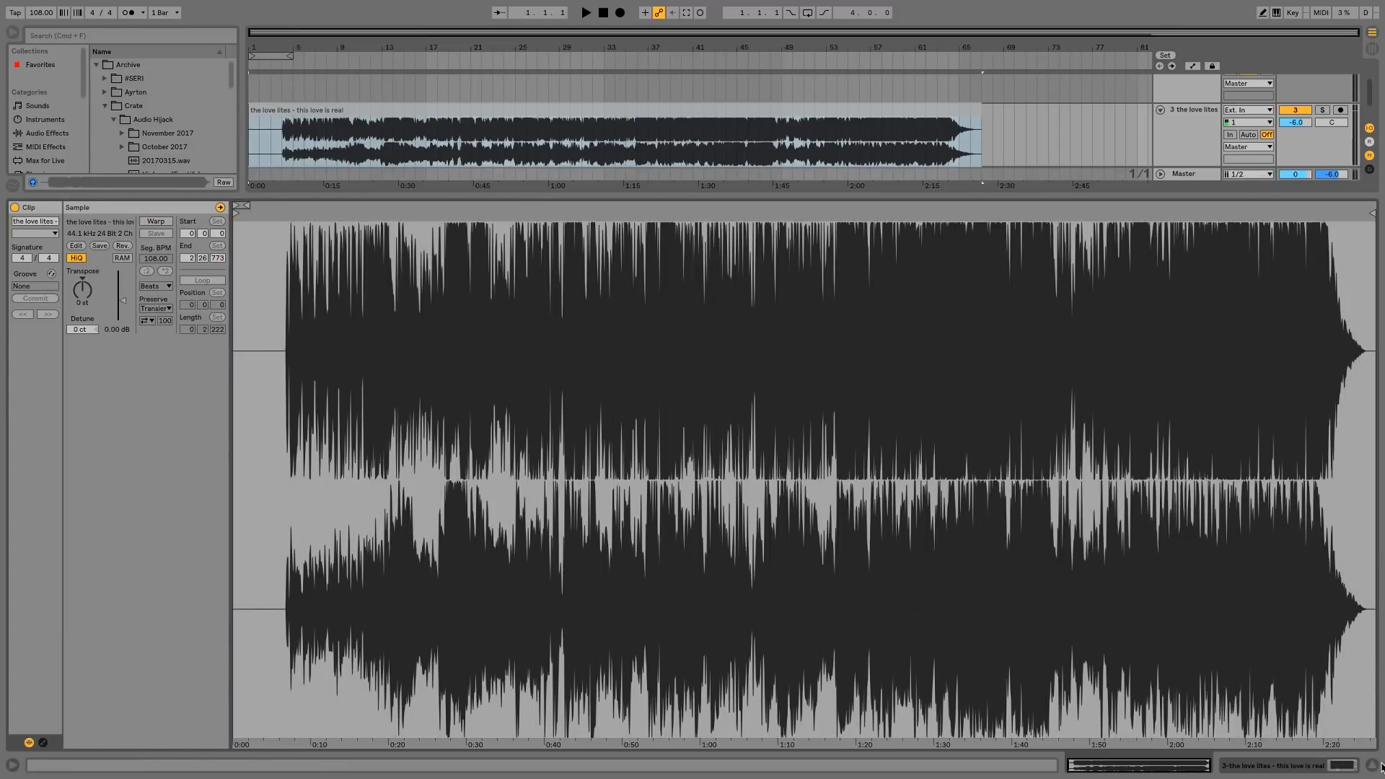
pyautogui.click(1379, 766)
pyautogui.doubleClick(1178, 209)
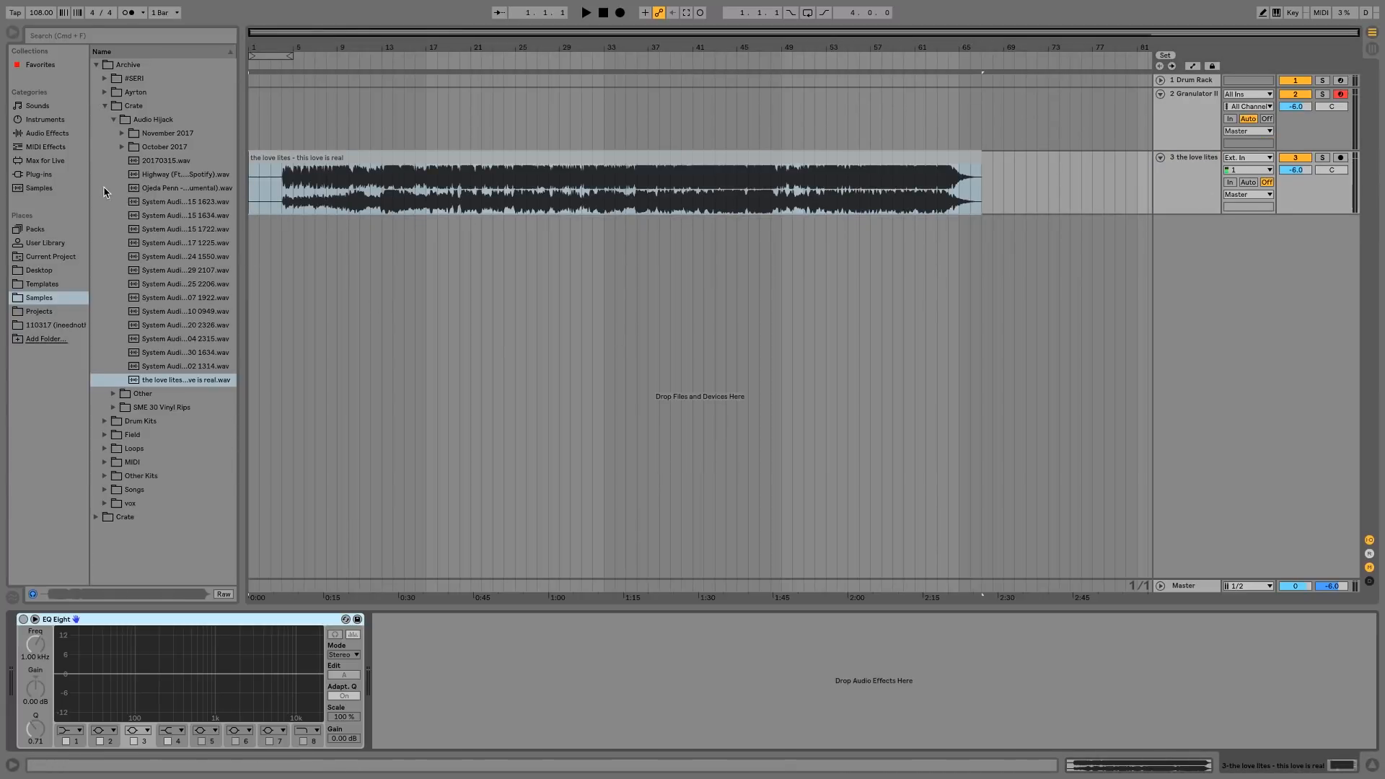
# - Turn off Auto-Warp Long Samples in the Record/Warp/Launch preferences
pyautogui.click(45, 9)
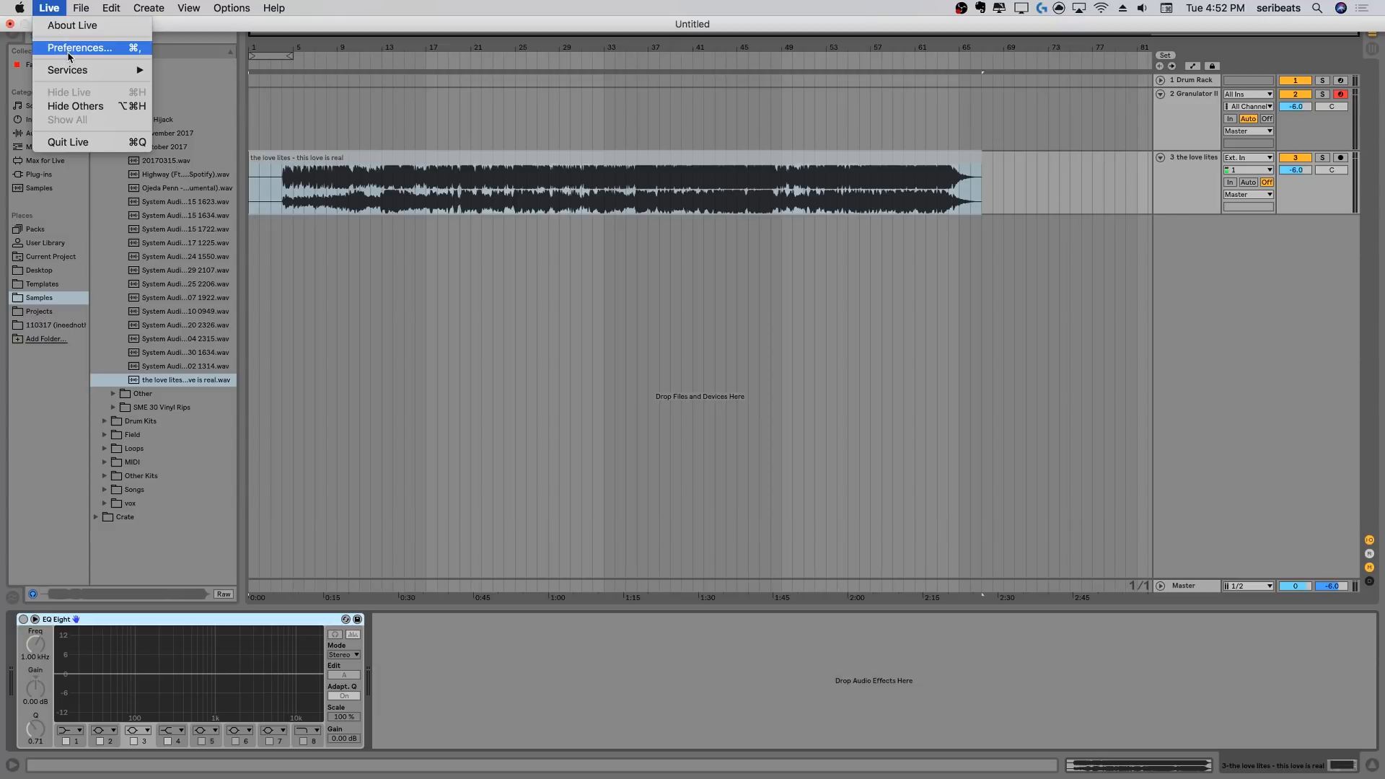
pyautogui.click(58, 44)
pyautogui.click(534, 275)
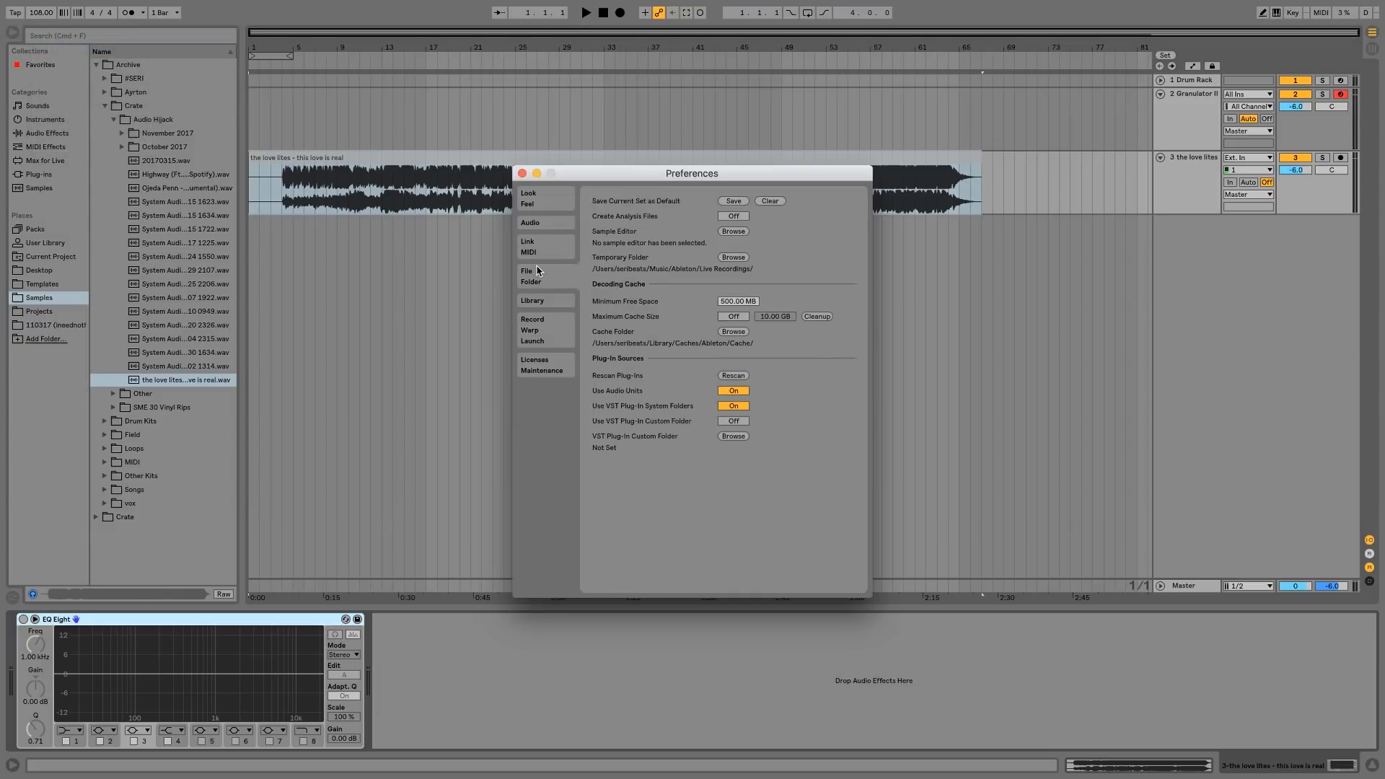
pyautogui.click(541, 248)
pyautogui.click(550, 223)
pyautogui.click(568, 329)
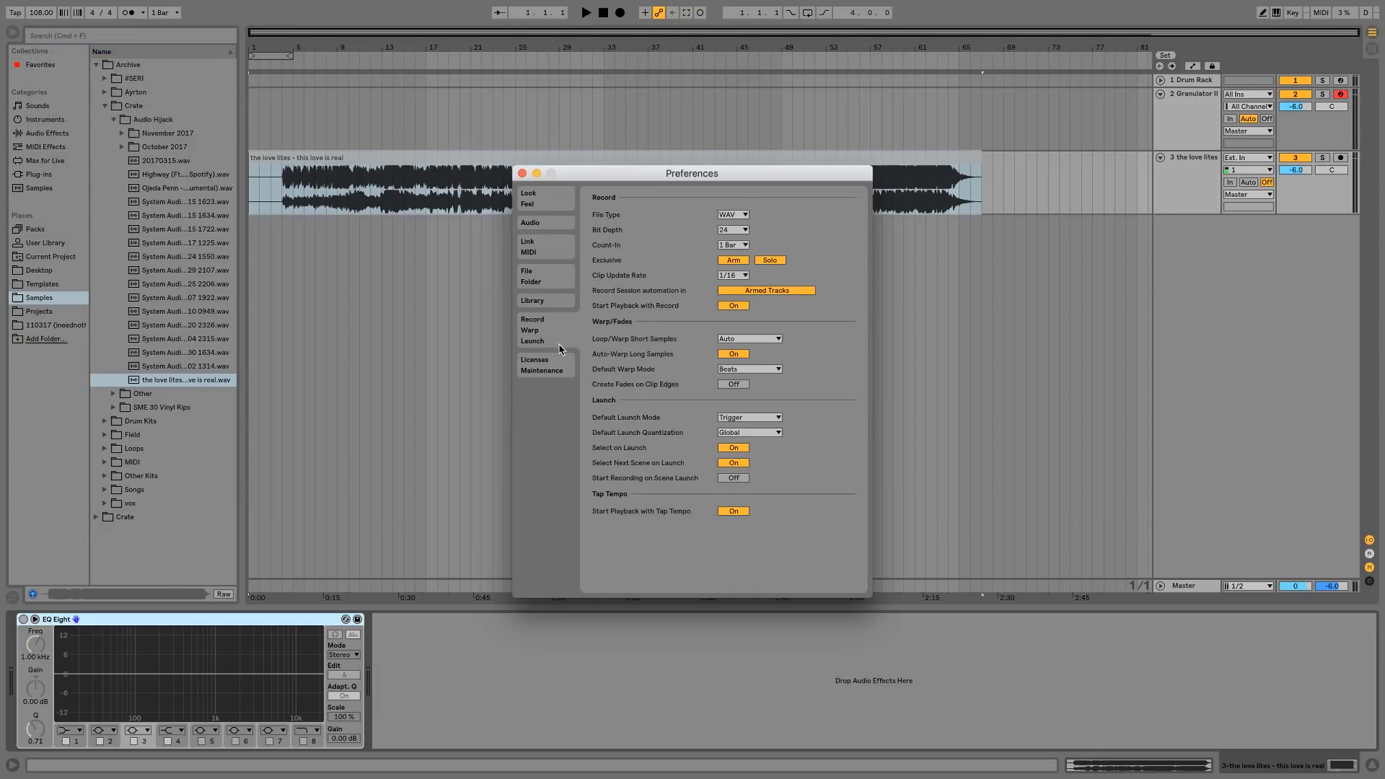
pyautogui.click(733, 353)
pyautogui.click(522, 173)
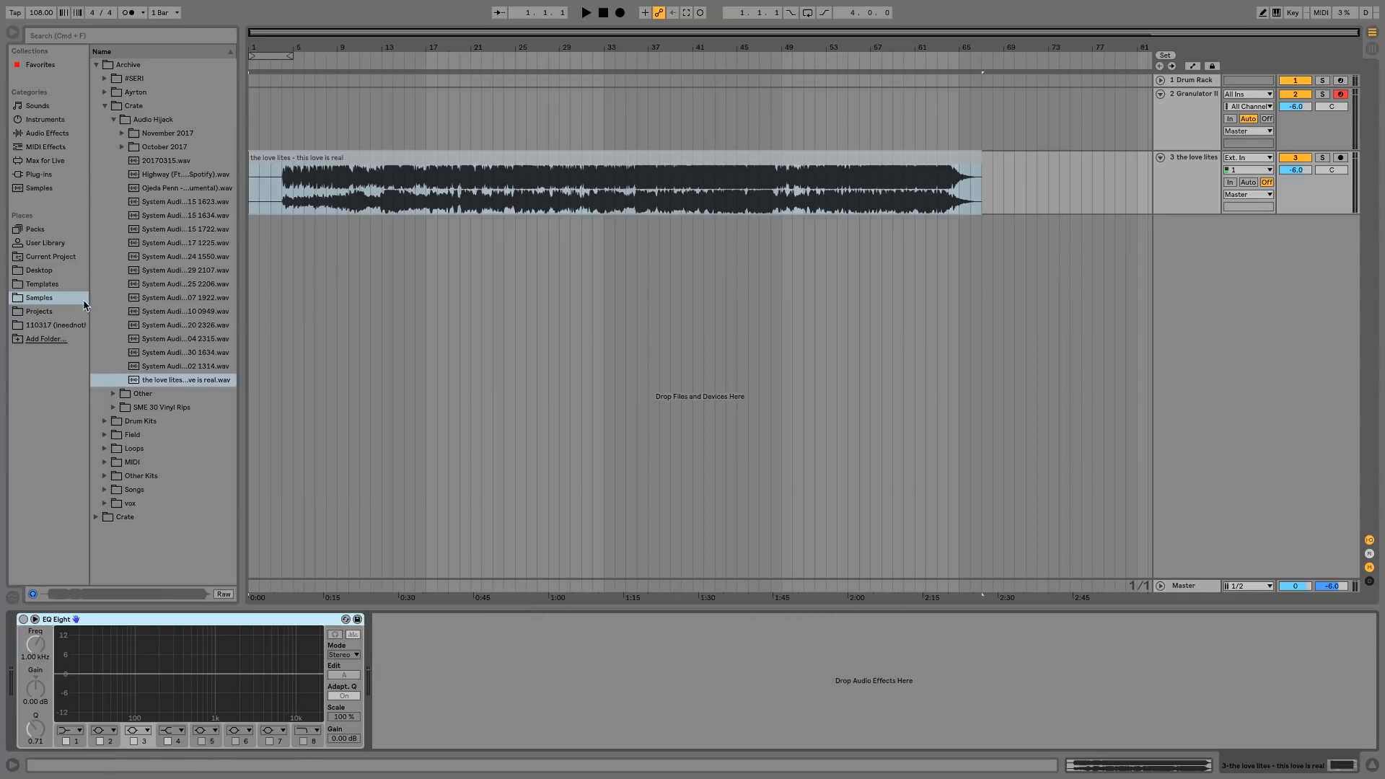
# - Add a Utility audio effect after EQ Eight on track 3 and switch it to Mono
pyautogui.click(104, 106)
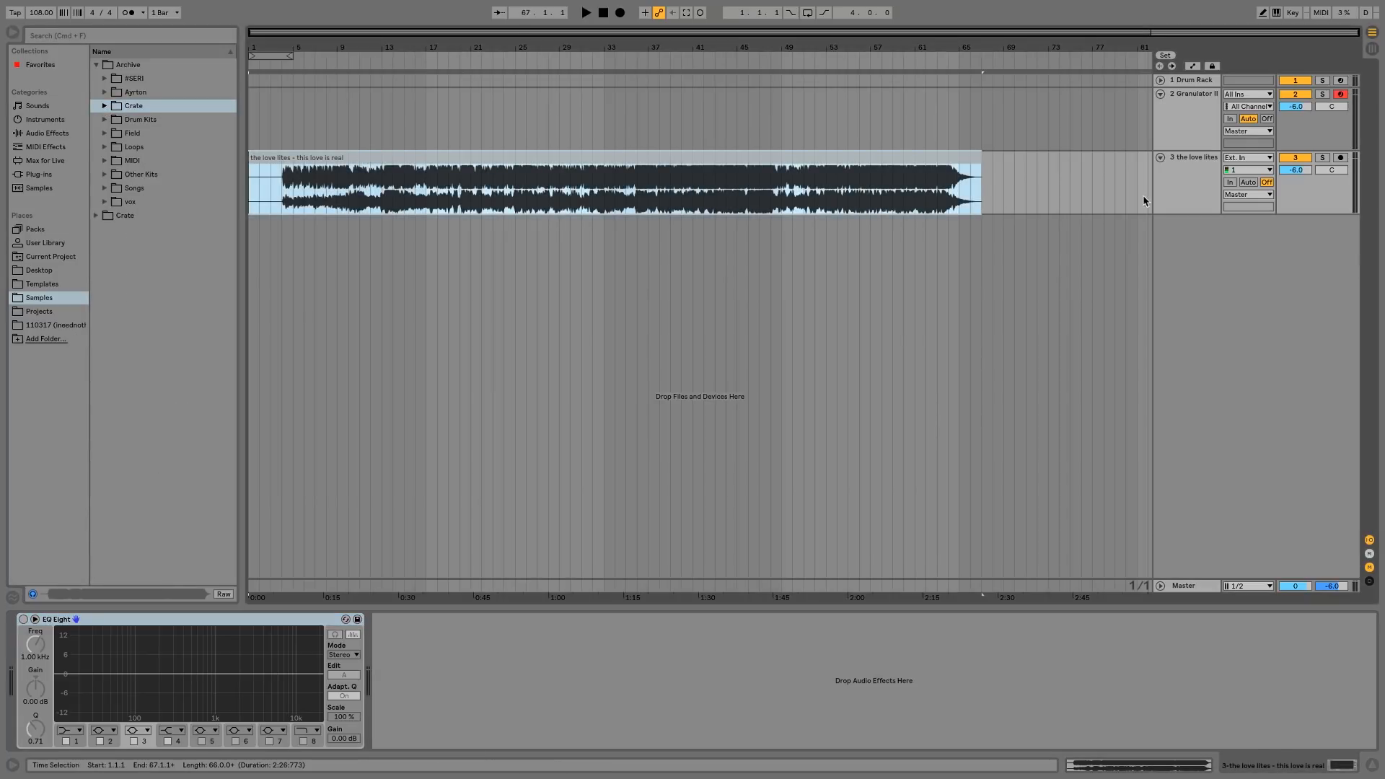
pyautogui.click(1168, 193)
pyautogui.click(43, 133)
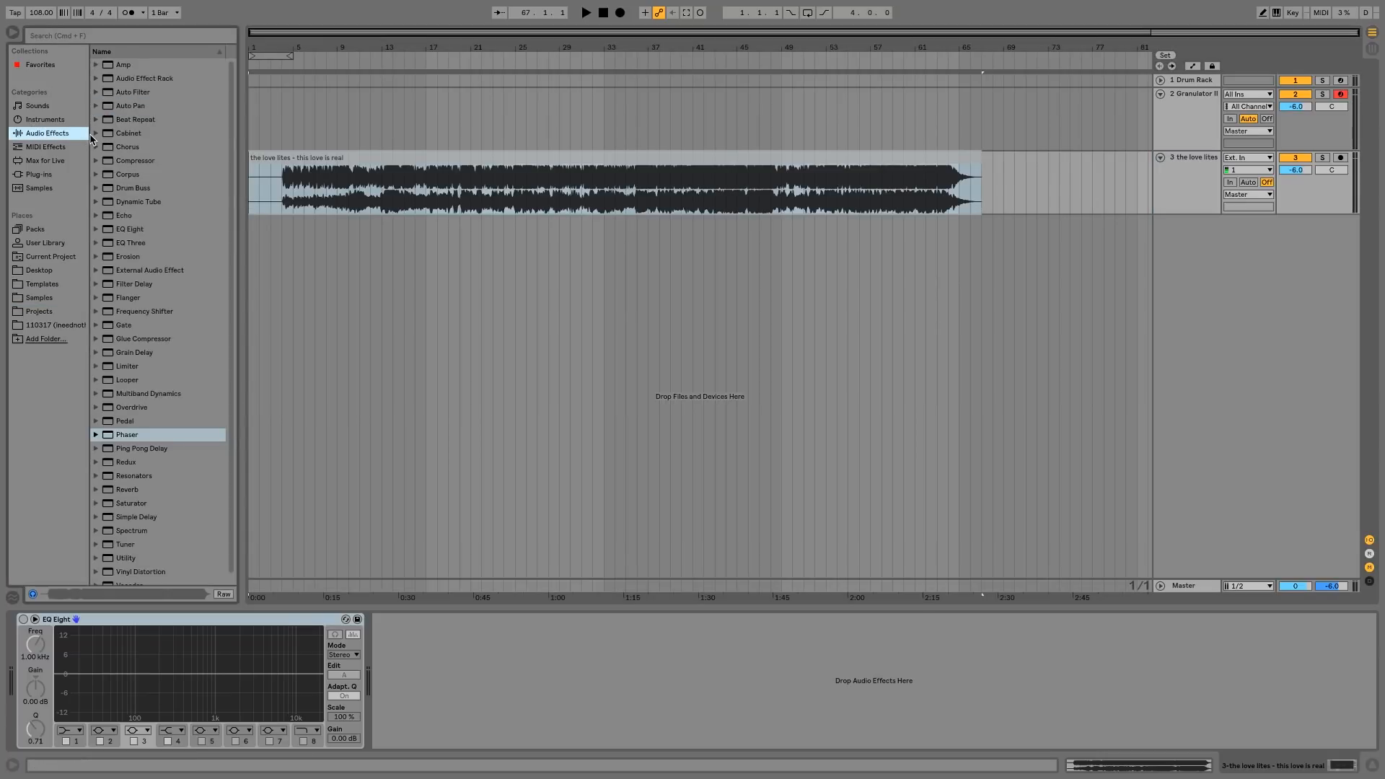
pyautogui.click(159, 433)
pyautogui.scroll(-1, 159, 434)
pyautogui.scroll(1, 142, 559)
pyautogui.doubleClick(142, 557)
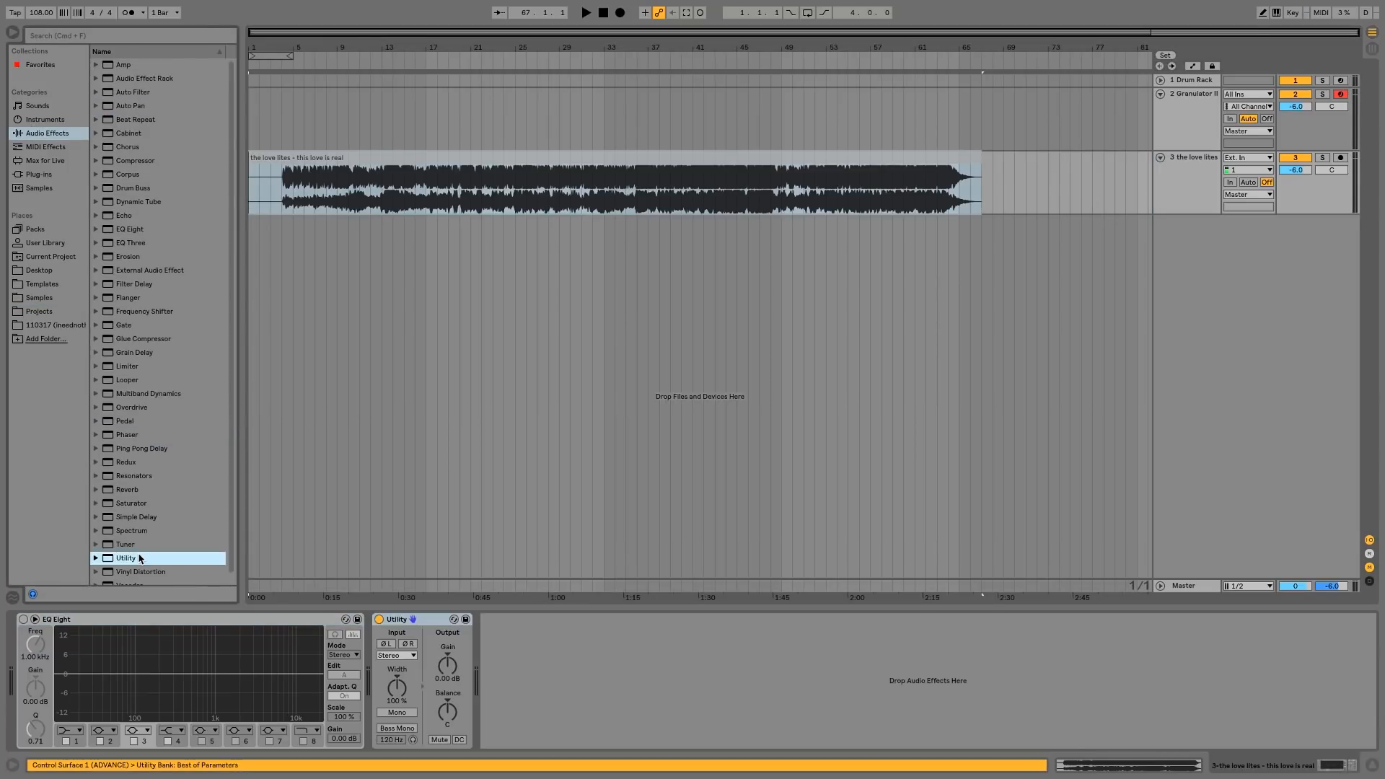
pyautogui.click(396, 713)
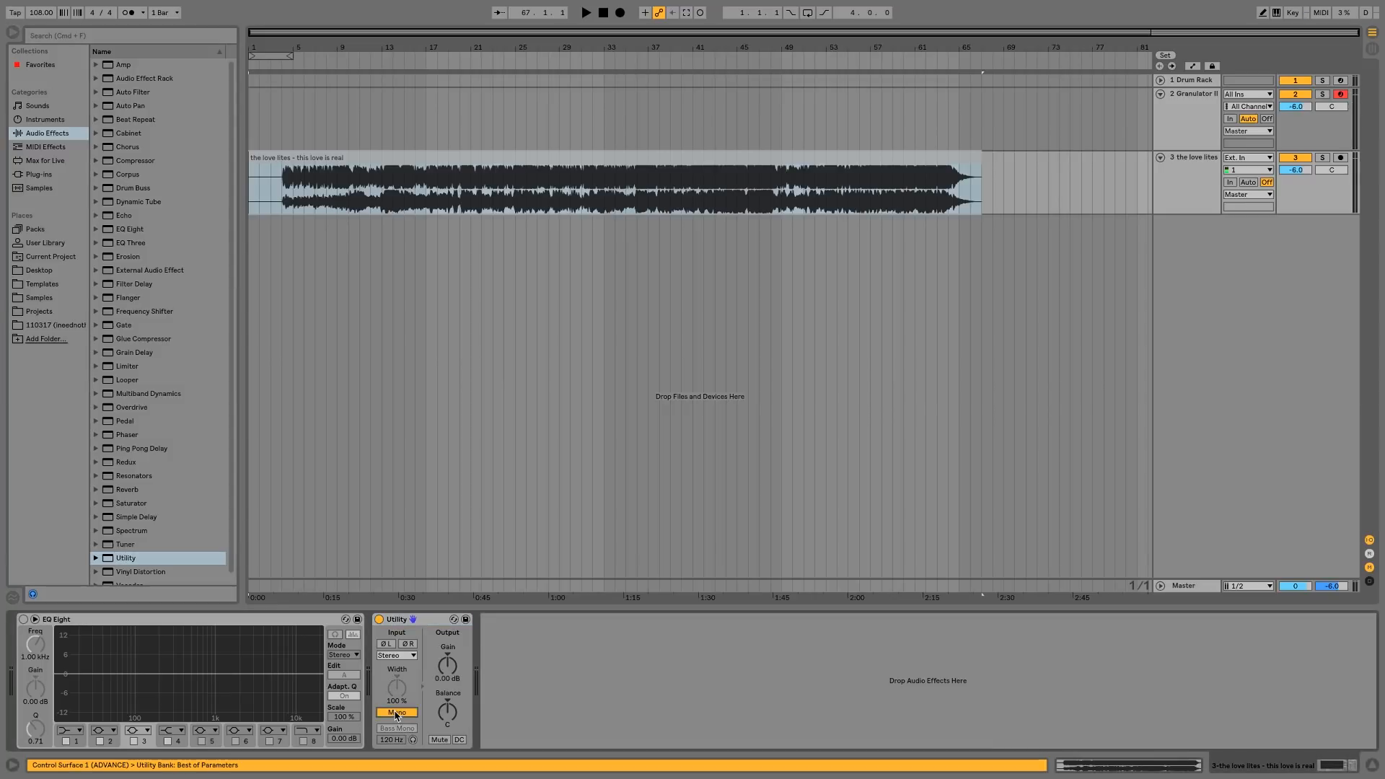
# - Compare the track 3 clip in stereo and mono by playing it with Utility's Mono switched off and back on
pyautogui.click(430, 175)
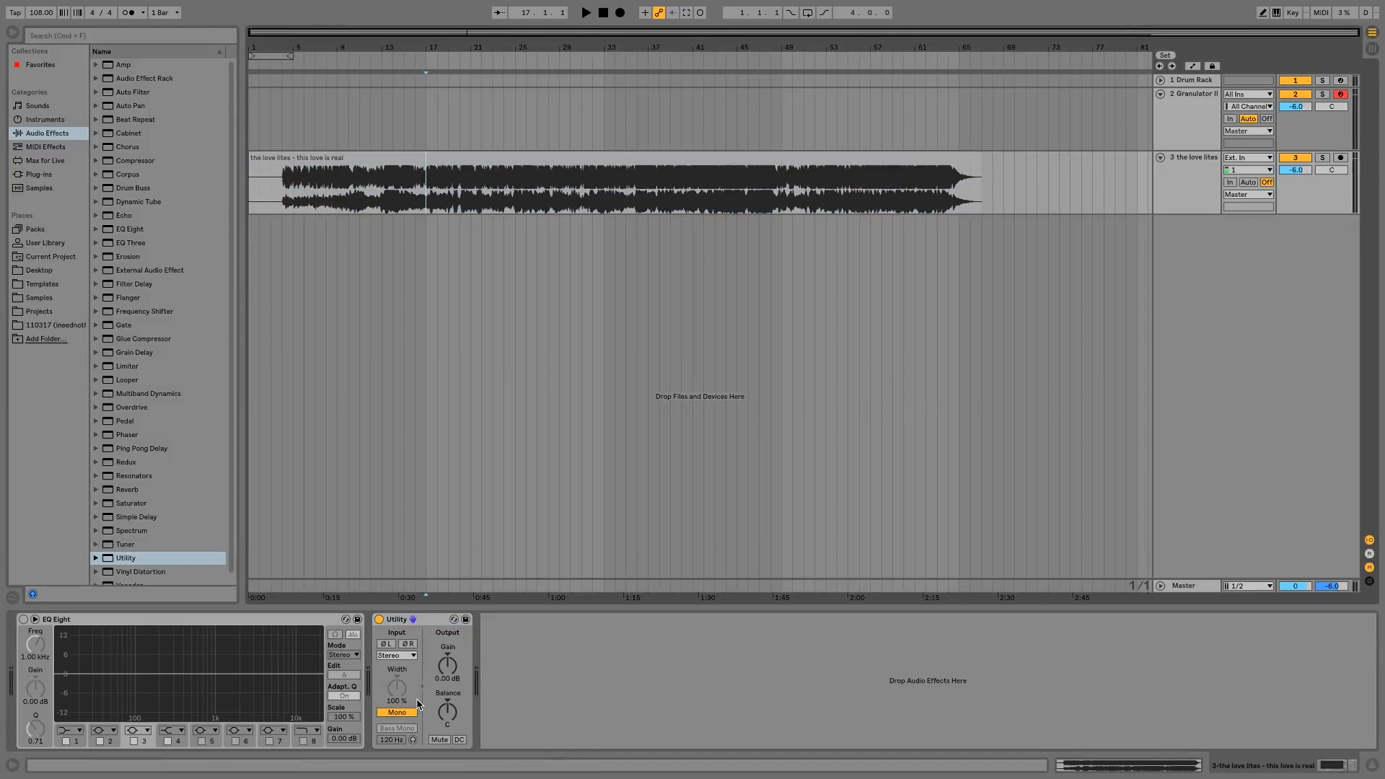
pyautogui.click(406, 713)
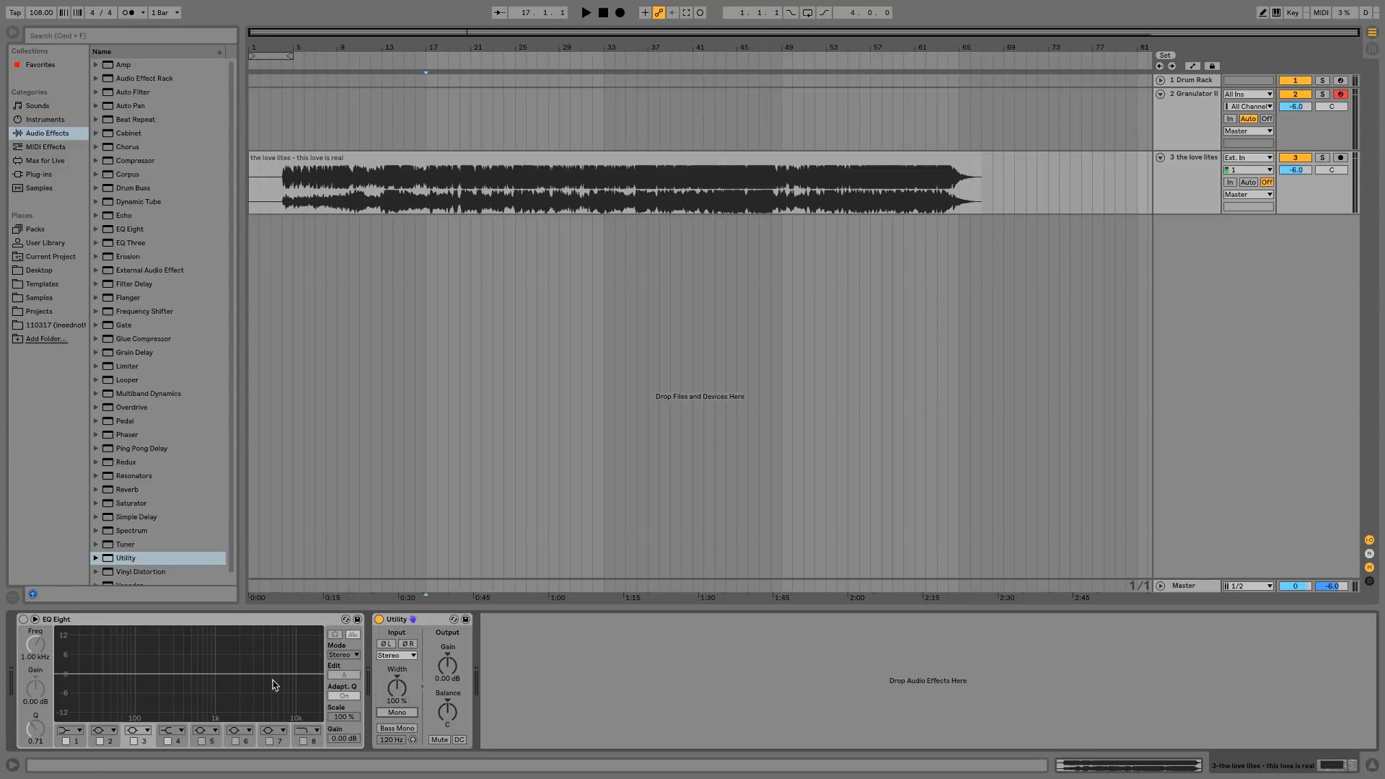
pyautogui.click(350, 196)
pyautogui.press('space')
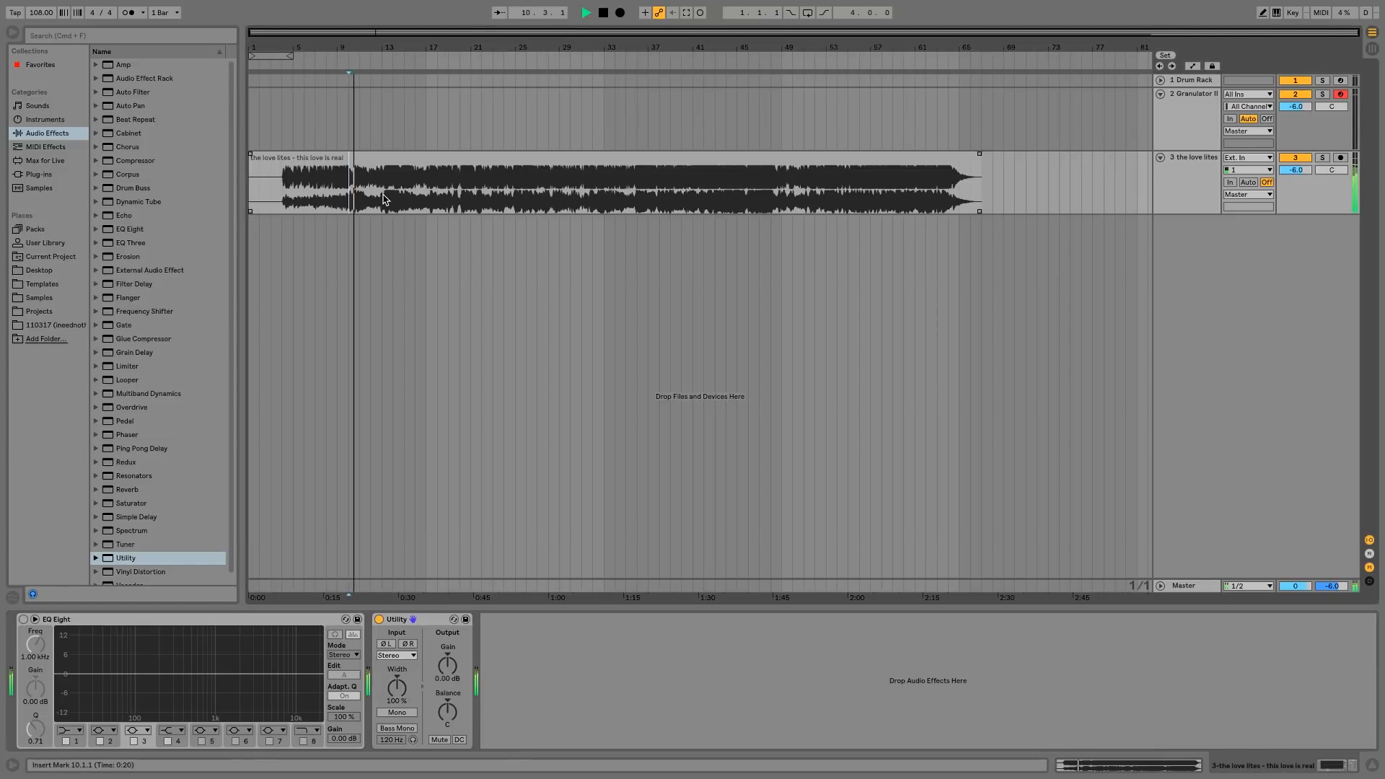
pyautogui.press('space')
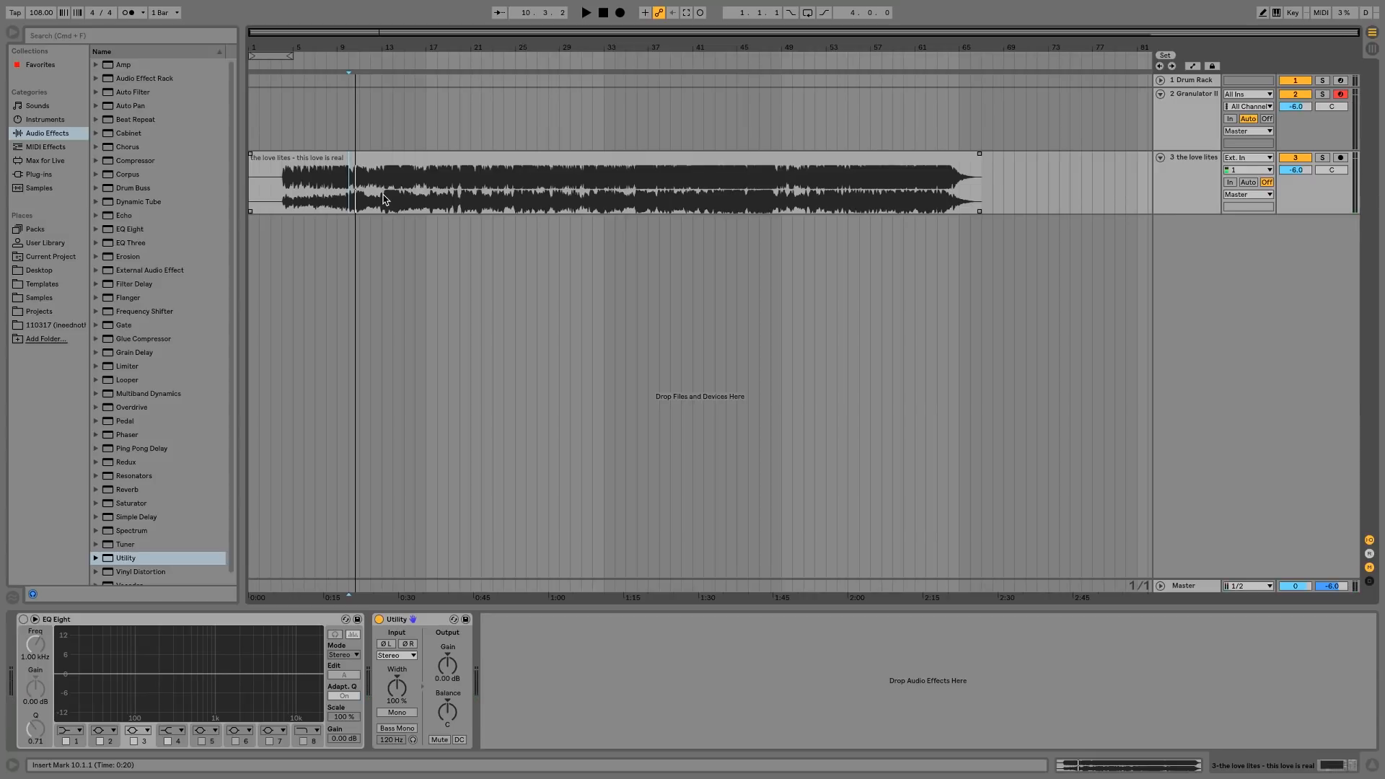
pyautogui.press('space')
pyautogui.press('space')
pyautogui.click(443, 158)
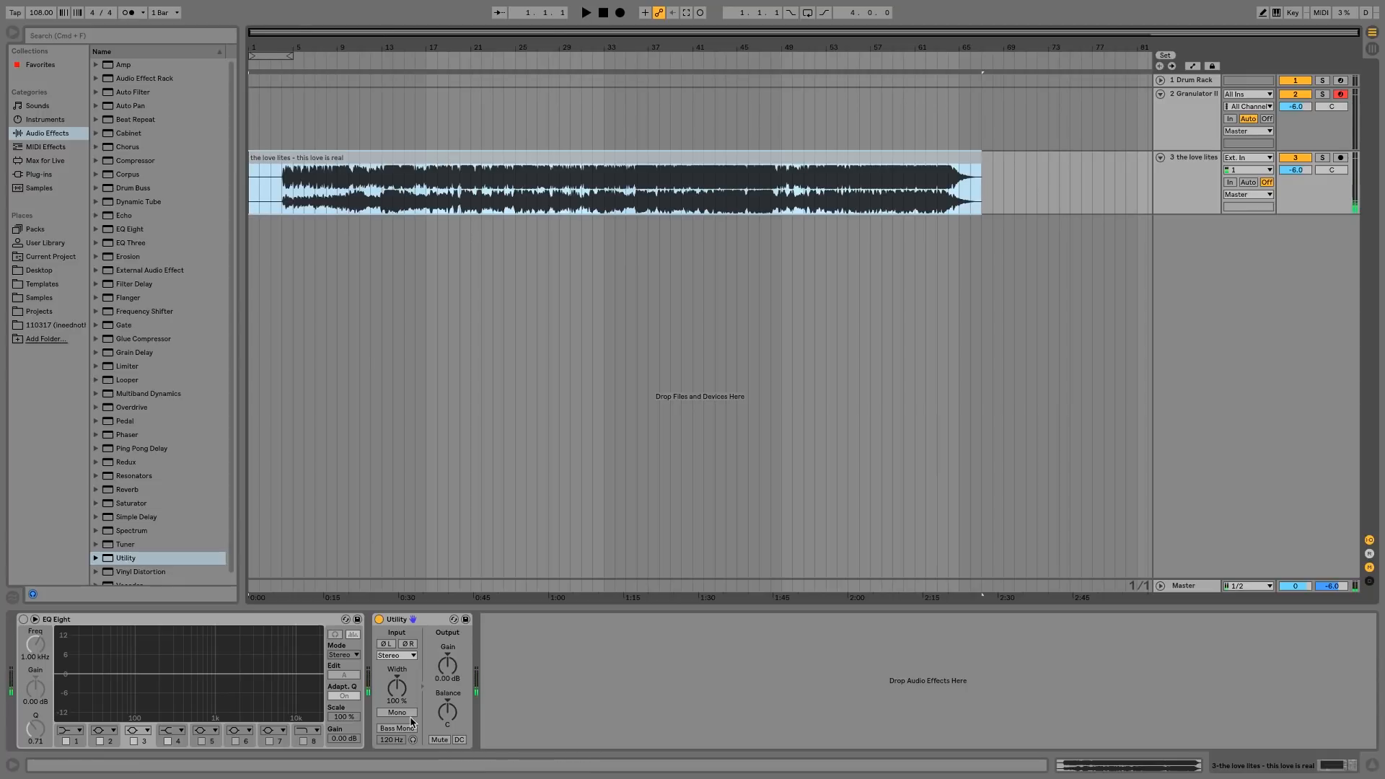
pyautogui.click(410, 714)
pyautogui.click(370, 192)
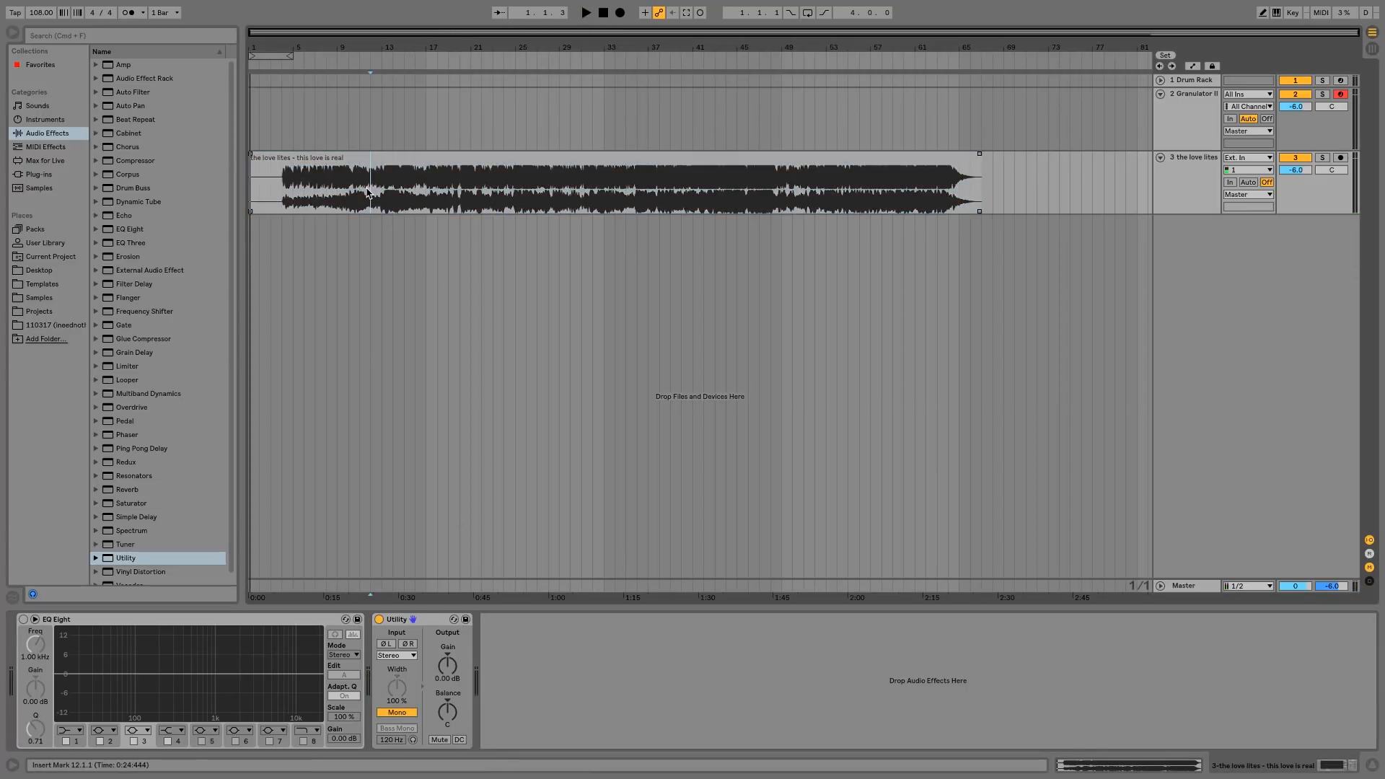
pyautogui.press('space')
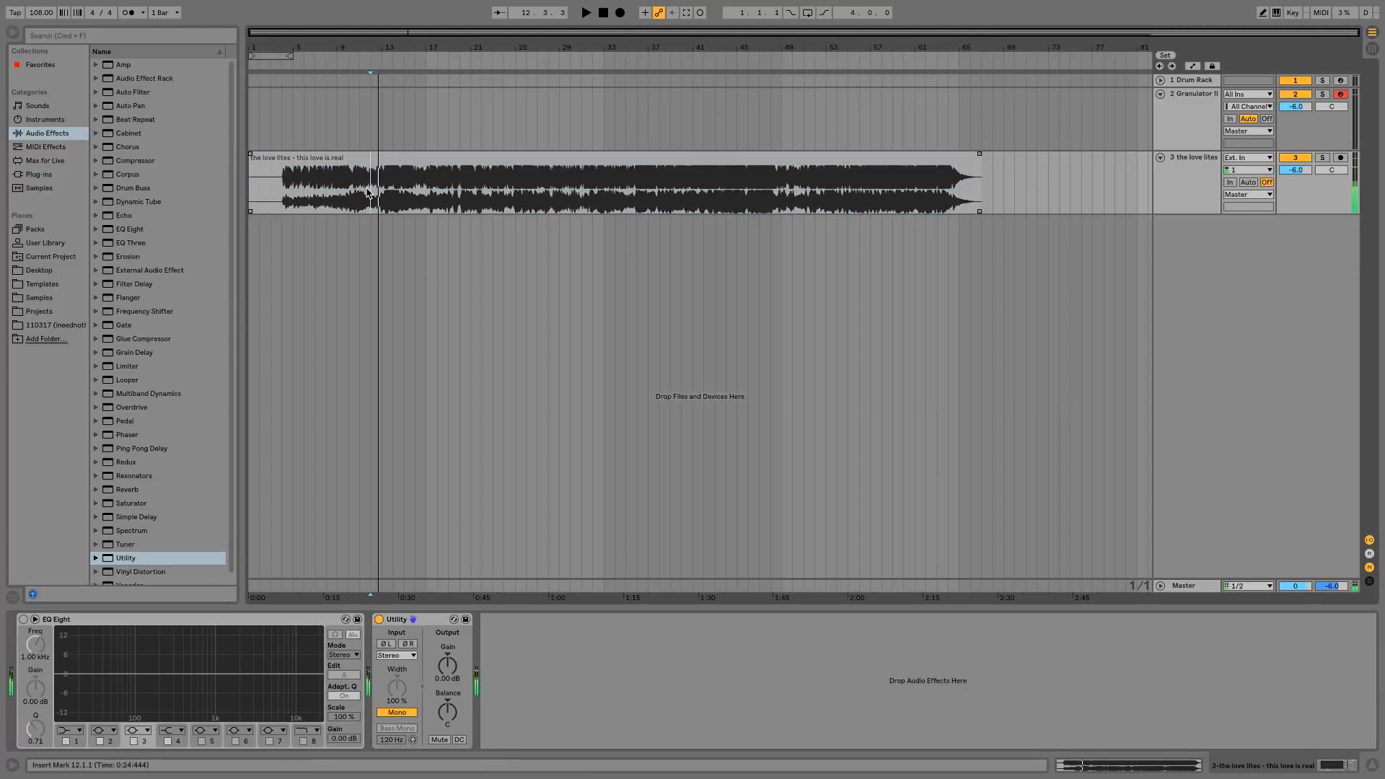
# - Freeze track 3 and flatten it to render the mono processing into the audio clip
pyautogui.rightClick(993, 198)
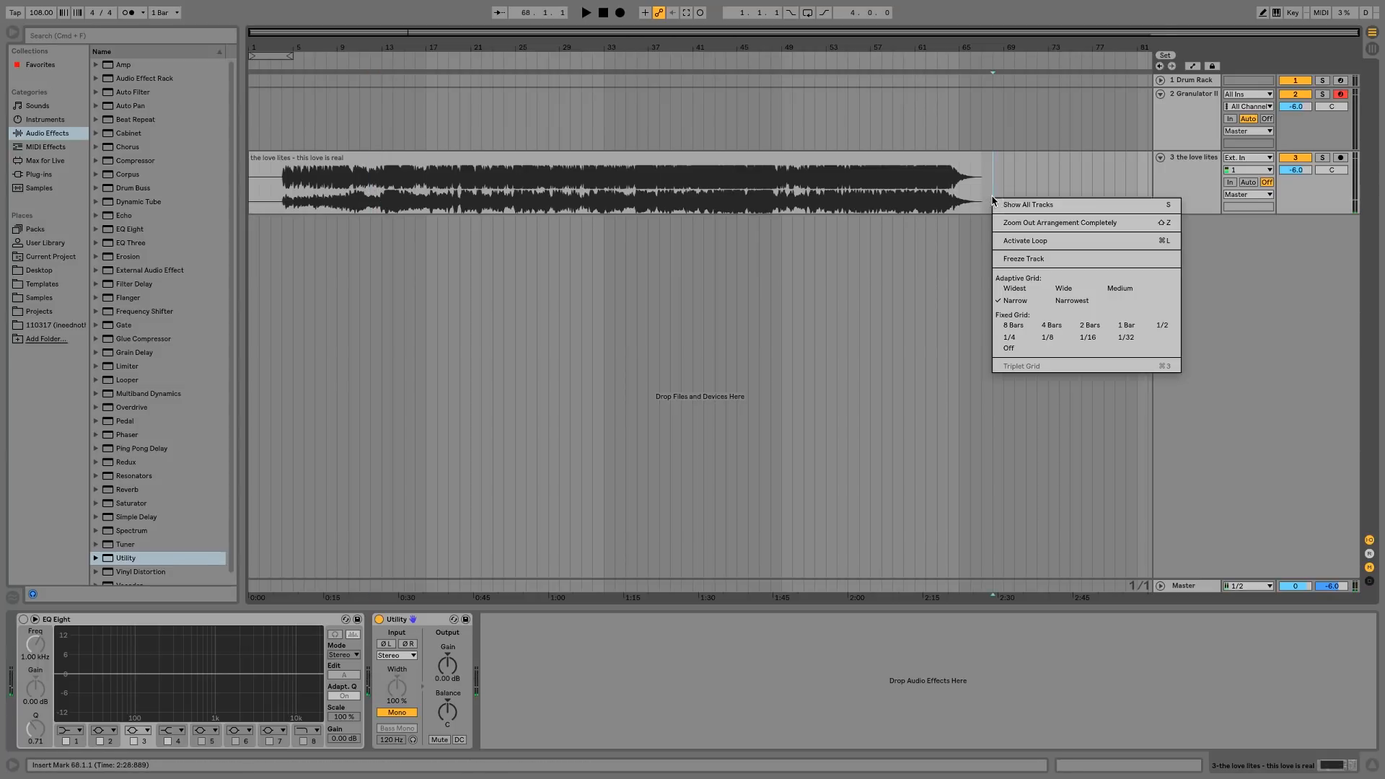
pyautogui.click(1029, 260)
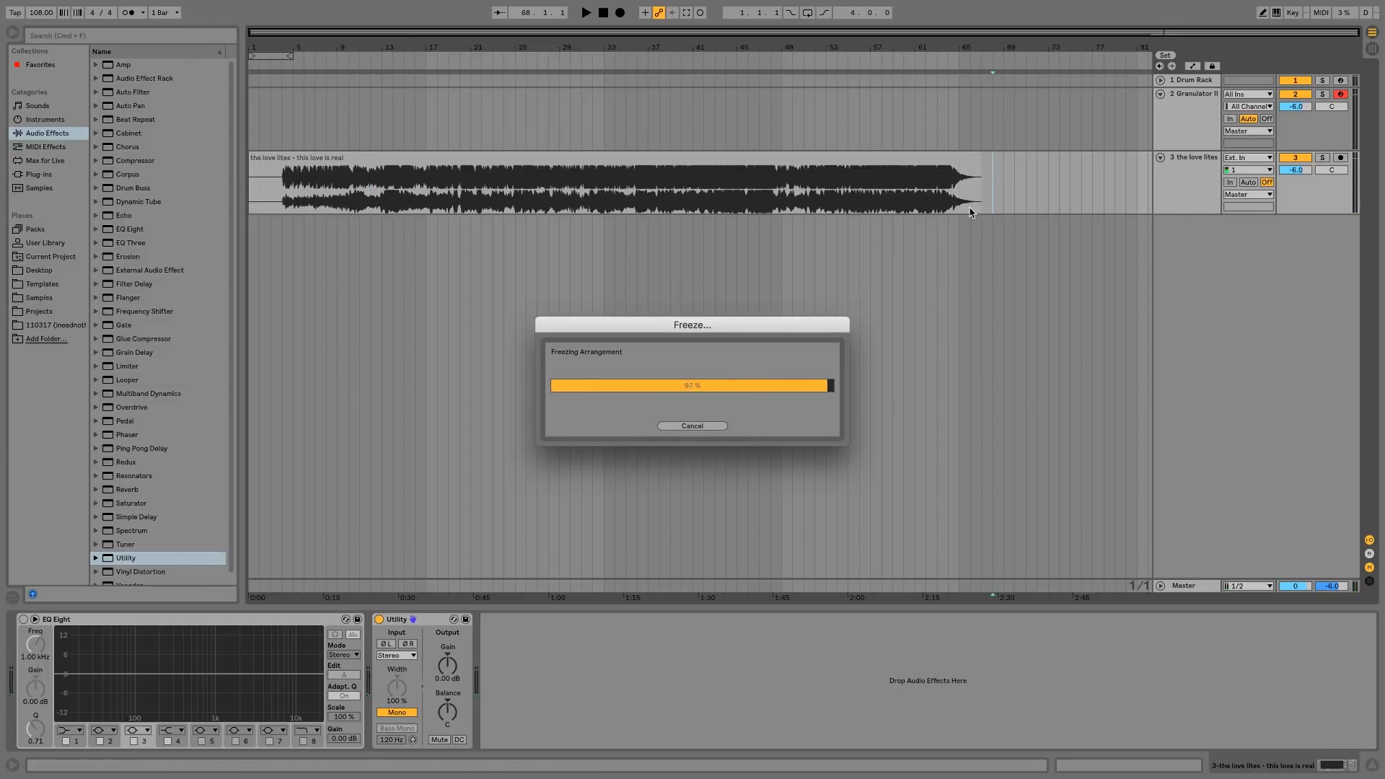
pyautogui.rightClick(991, 196)
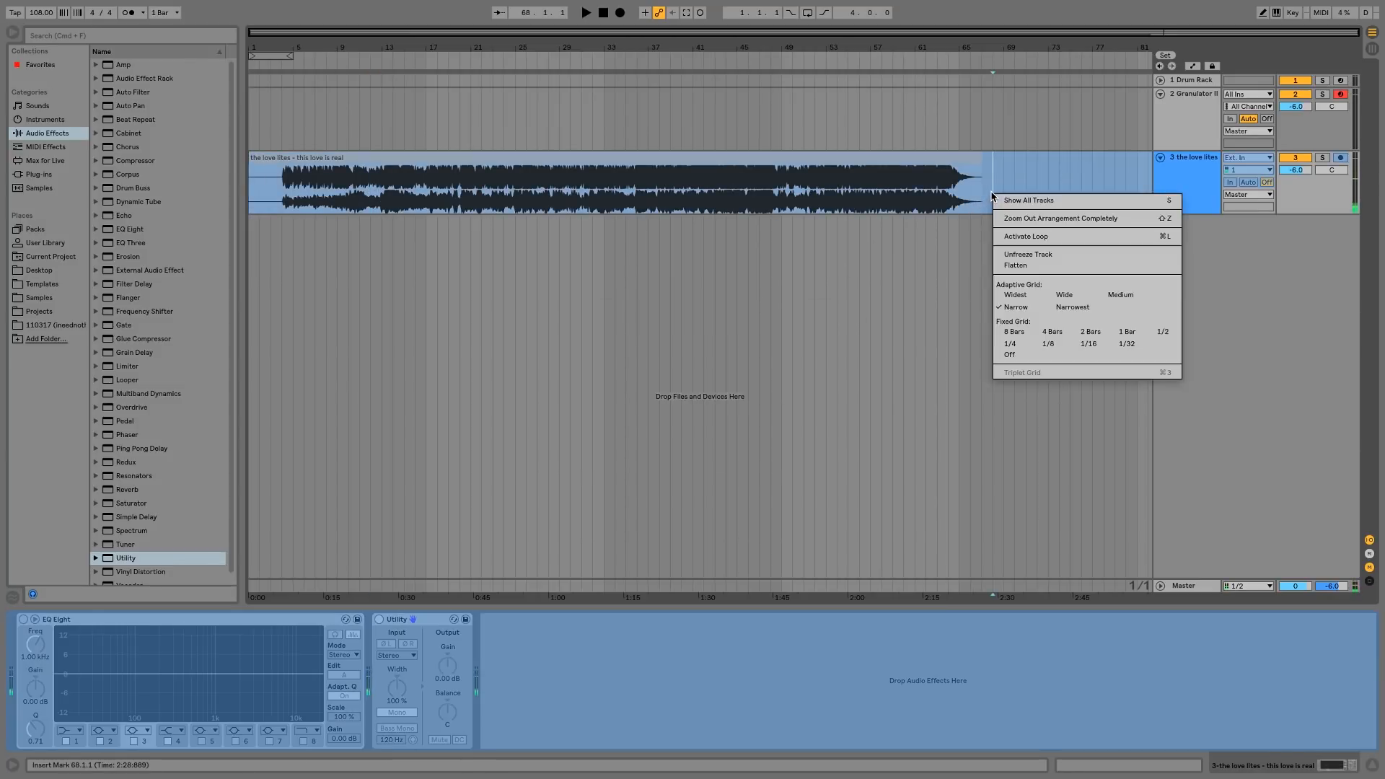
pyautogui.click(1026, 268)
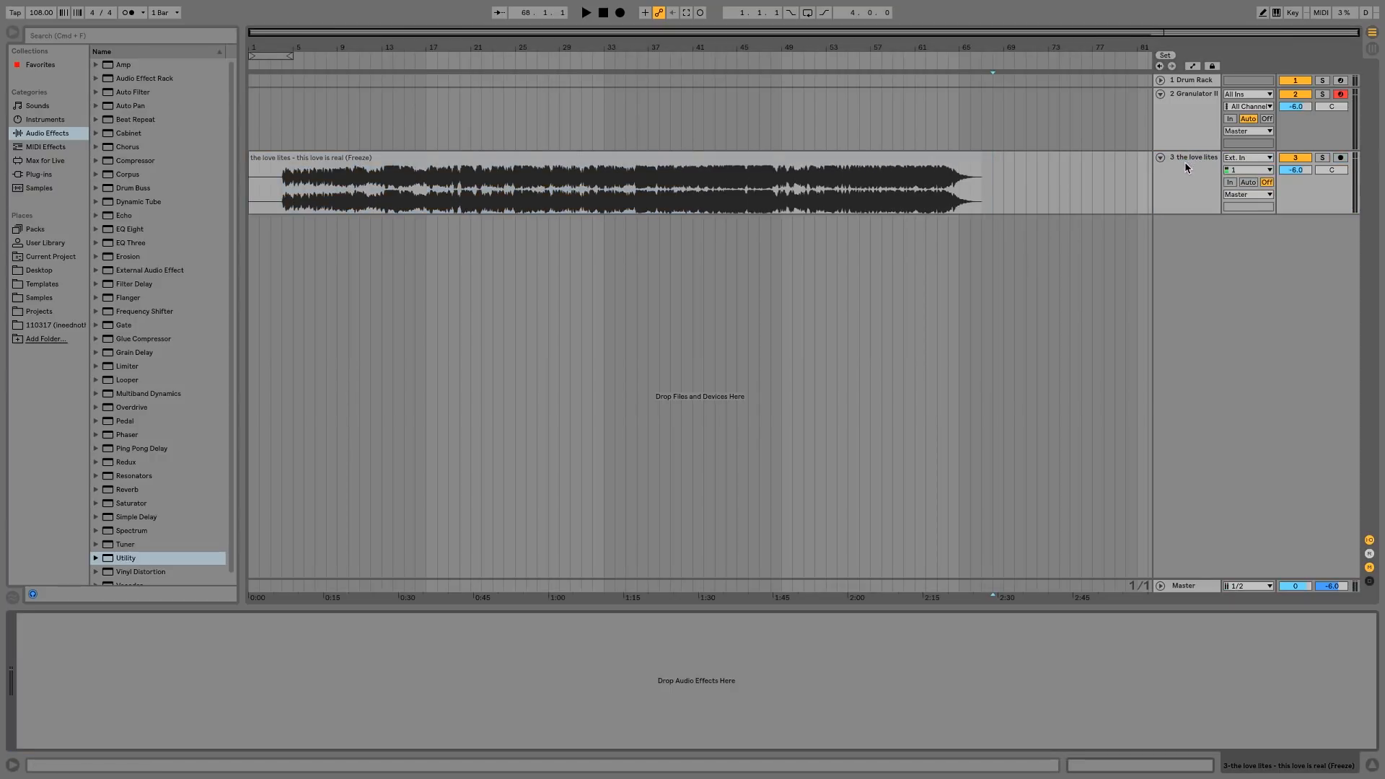
# - Play the flattened clip on track 3 from bar 13 to check how it sounds
pyautogui.click(1185, 107)
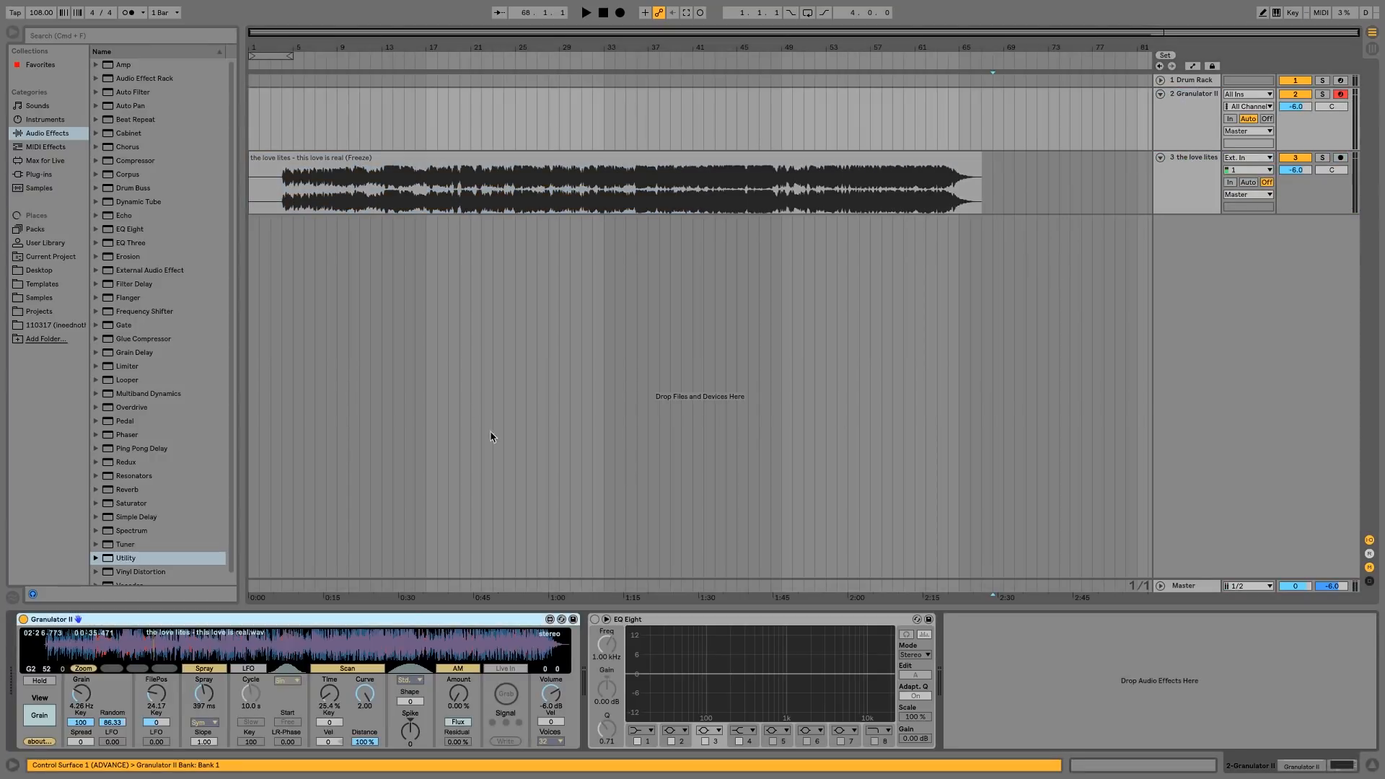
pyautogui.click(438, 202)
pyautogui.click(382, 204)
pyautogui.press('space')
# - Load the flattened clip from track 3 into Granulator II as its sample and set the grain Spread to 333
pyautogui.click(1162, 120)
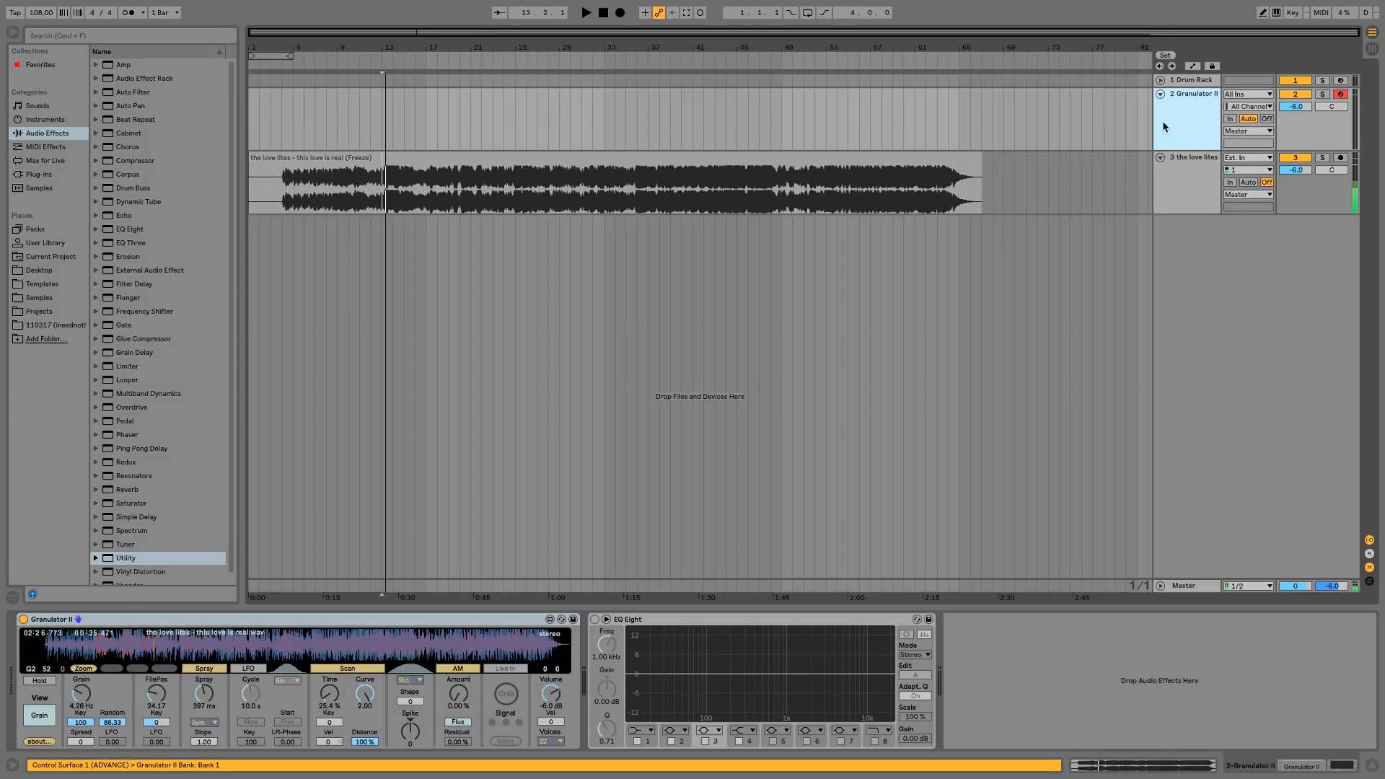
pyautogui.click(626, 172)
pyautogui.press('space')
pyautogui.moveTo(626, 172); pyautogui.dragTo(251, 658)
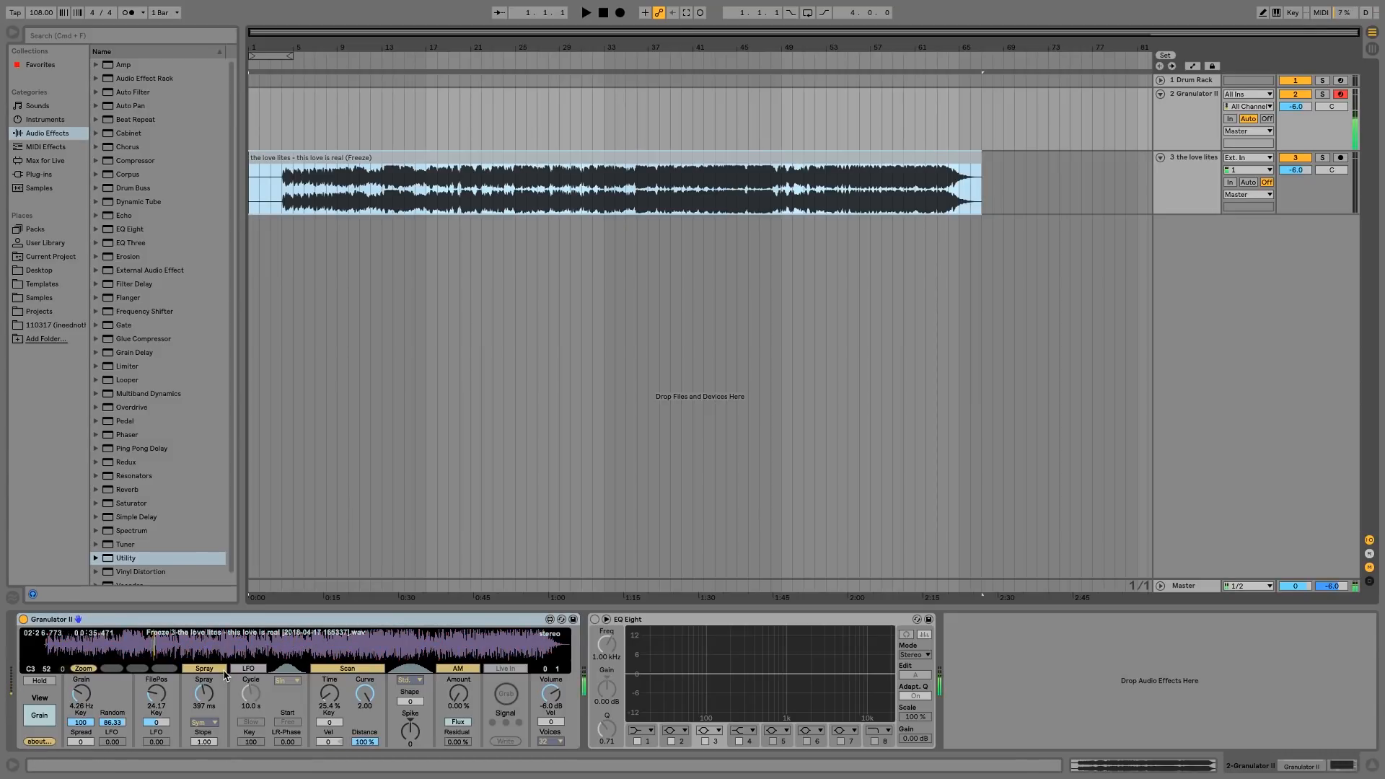
pyautogui.moveTo(81, 741); pyautogui.dragTo(81, 642)
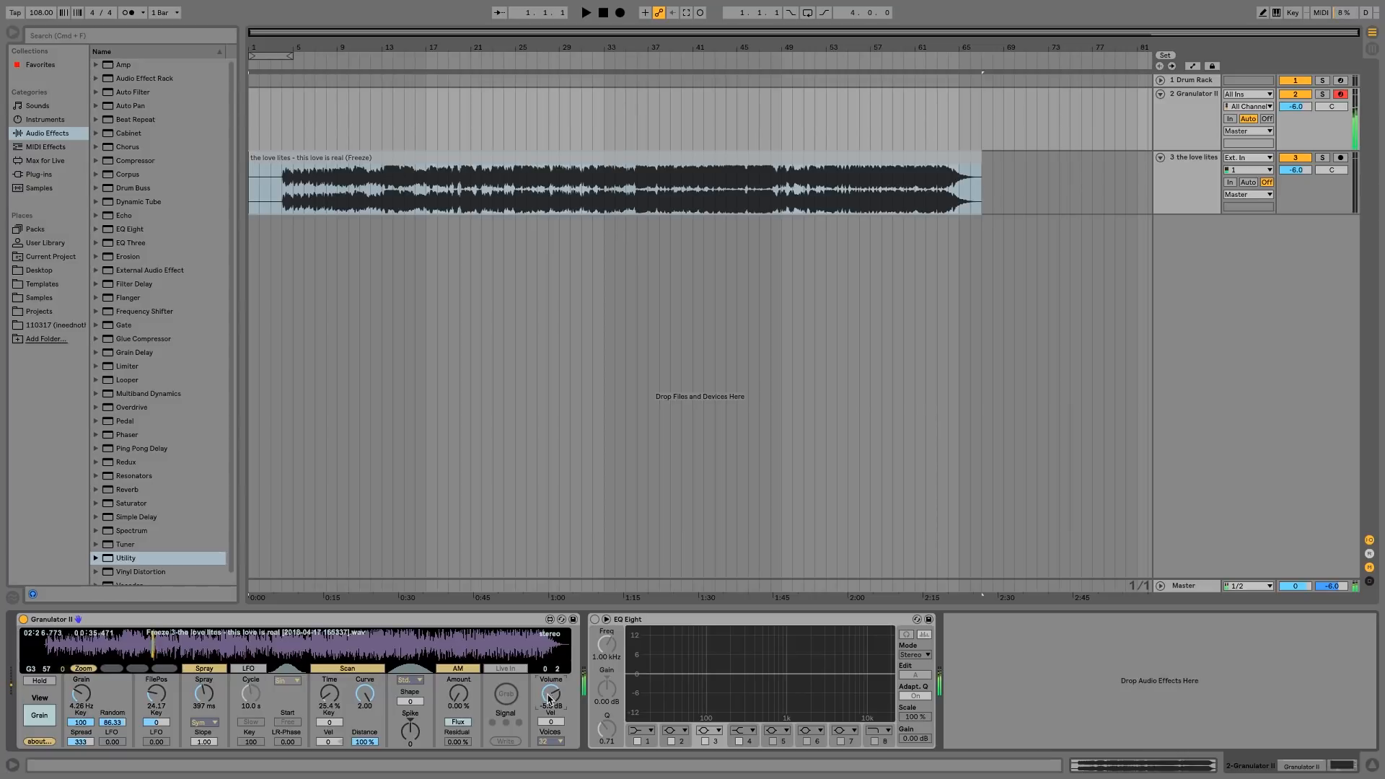
# - Try a Reverb on the Granulator II track, delete it, and insert FabFilter Pro-R before EQ Eight instead
pyautogui.doubleClick(142, 493)
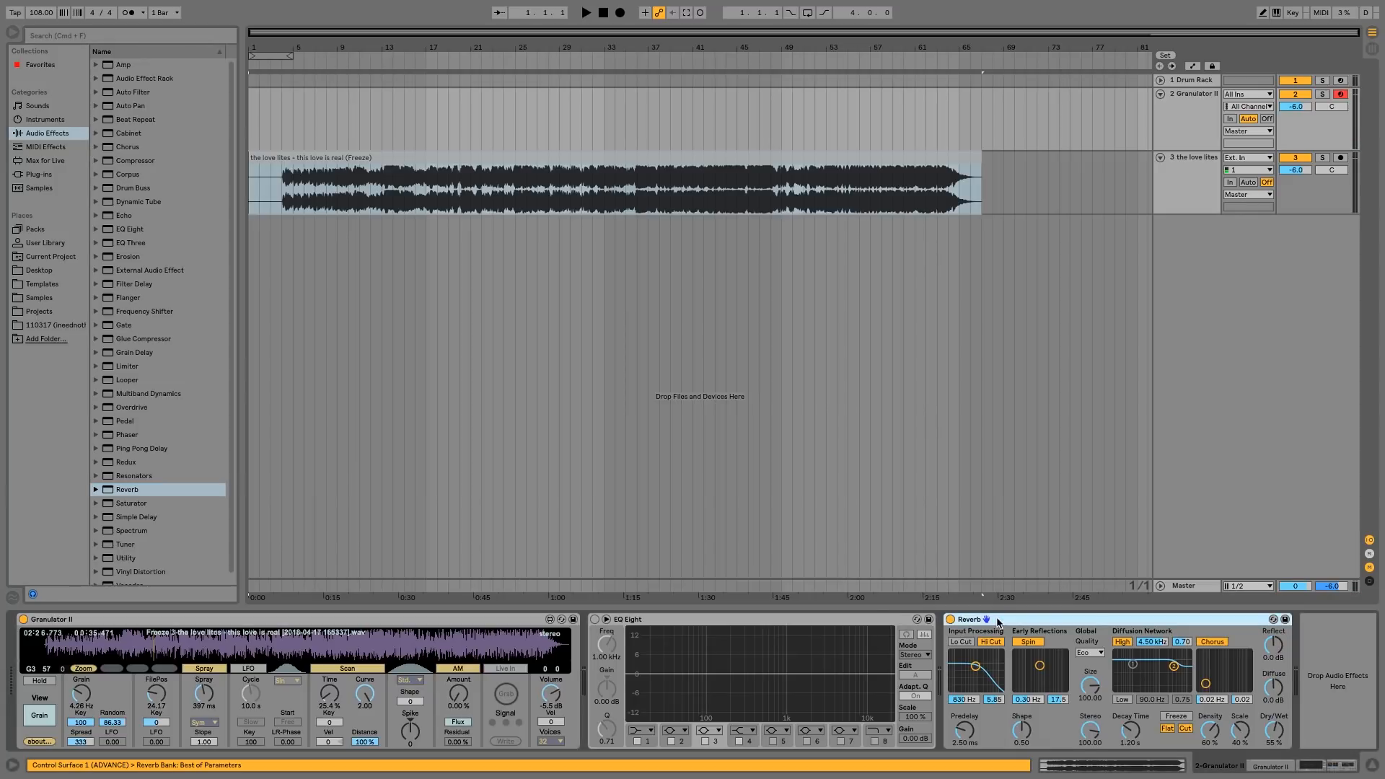
pyautogui.press('Delete')
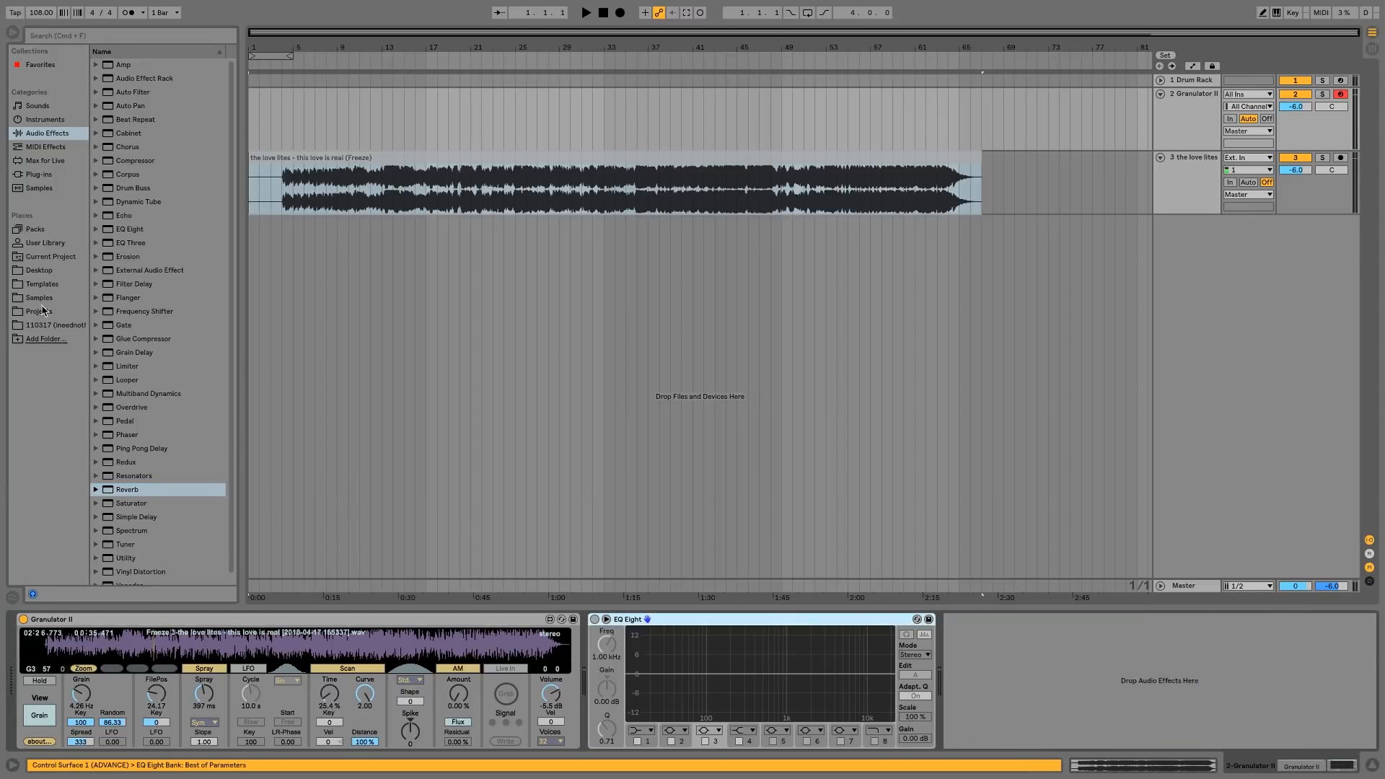
pyautogui.click(39, 175)
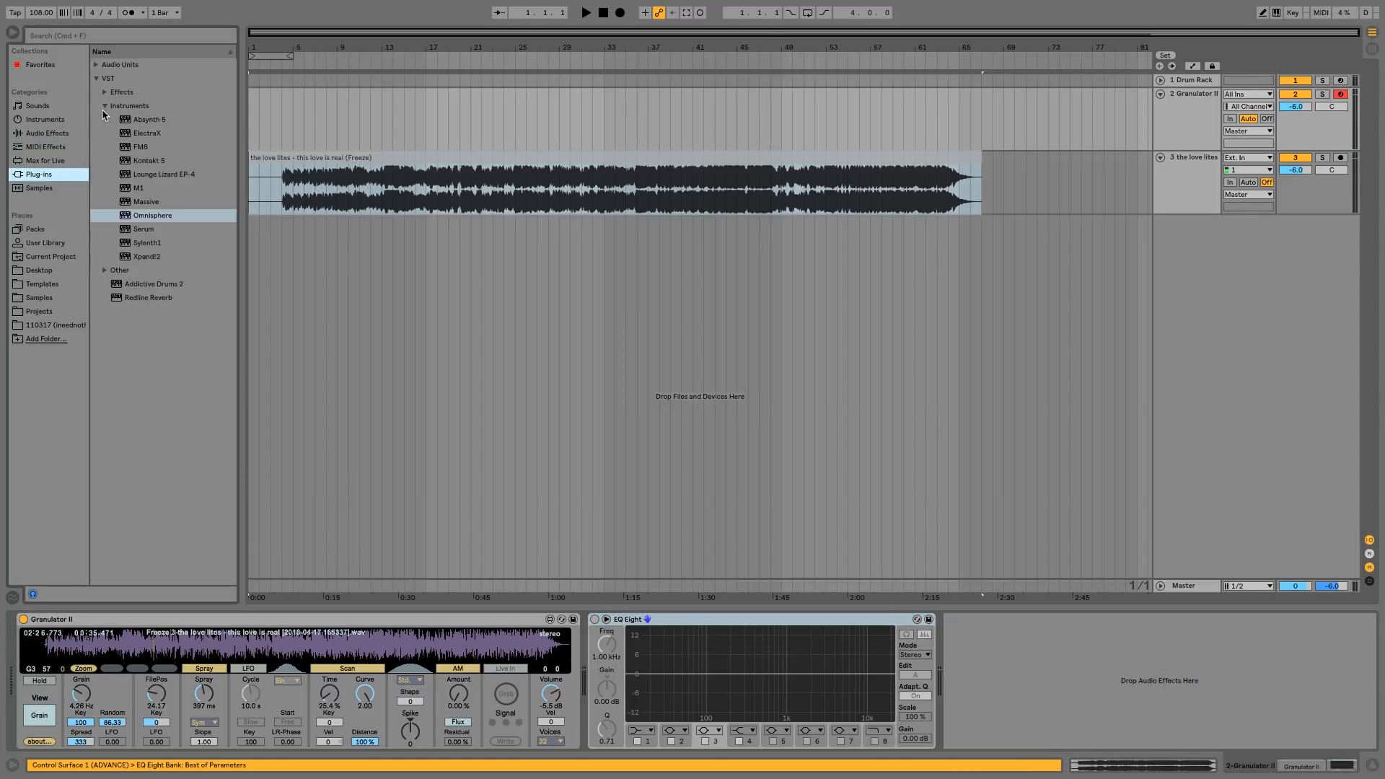
pyautogui.click(104, 93)
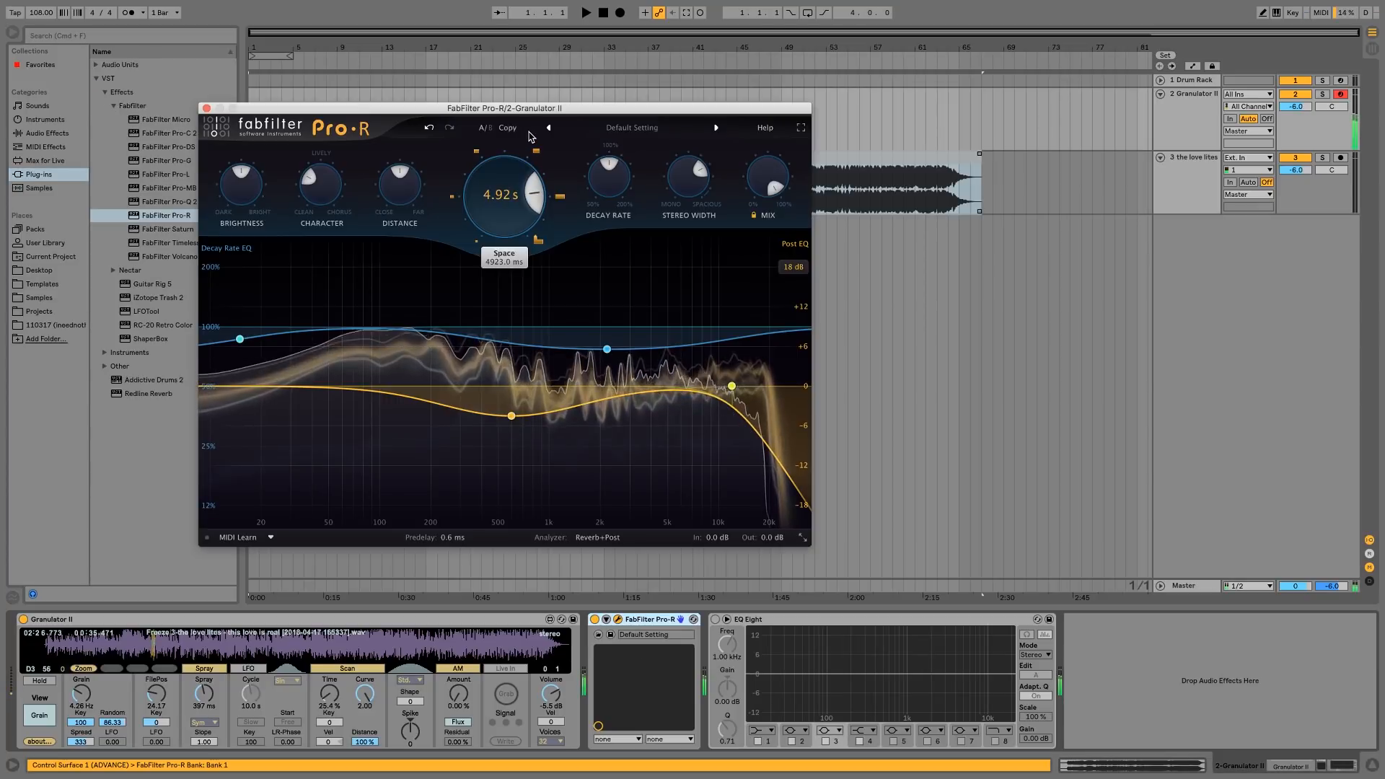
# - Bring Pro-R's post EQ band near 590 Hz to about -0.3 dB and raise the Distance, Character and Brightness
pyautogui.moveTo(627, 191)
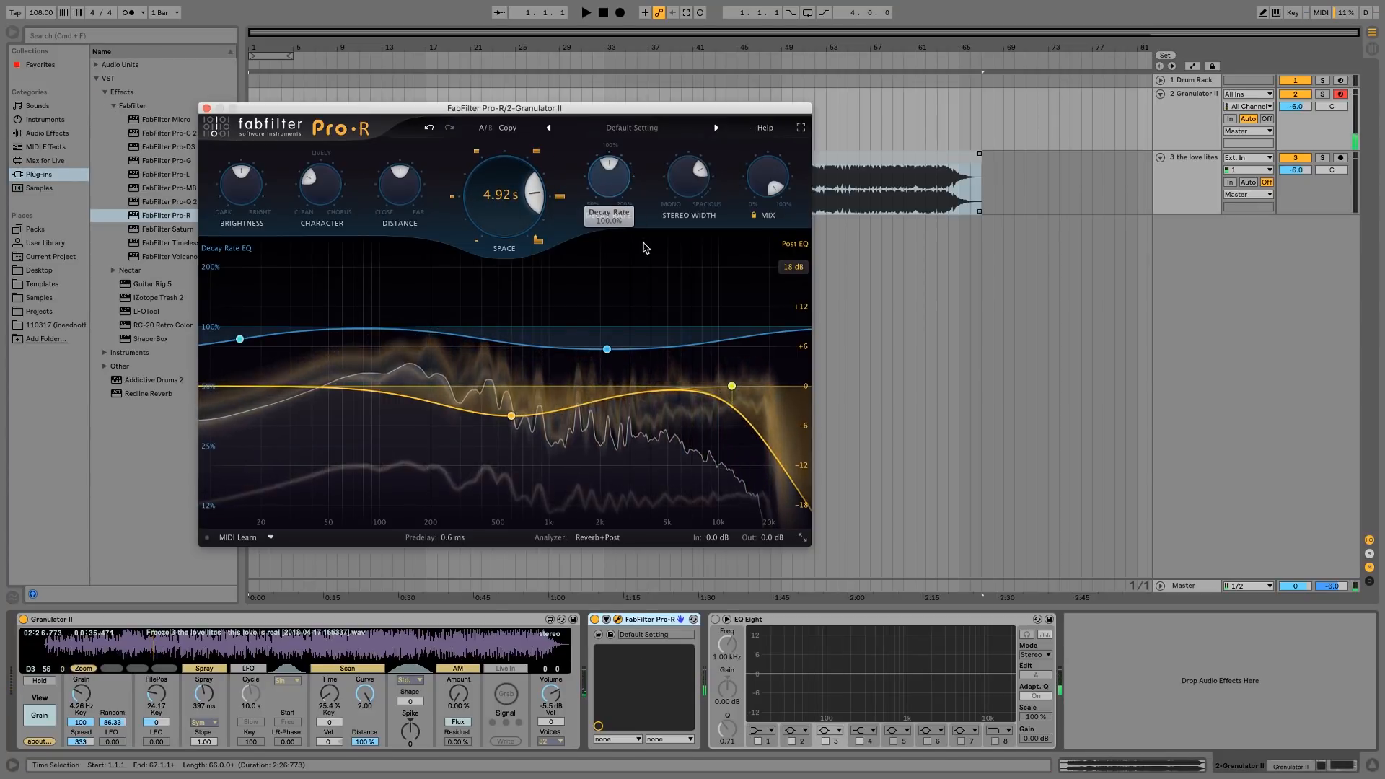
pyautogui.moveTo(514, 419)
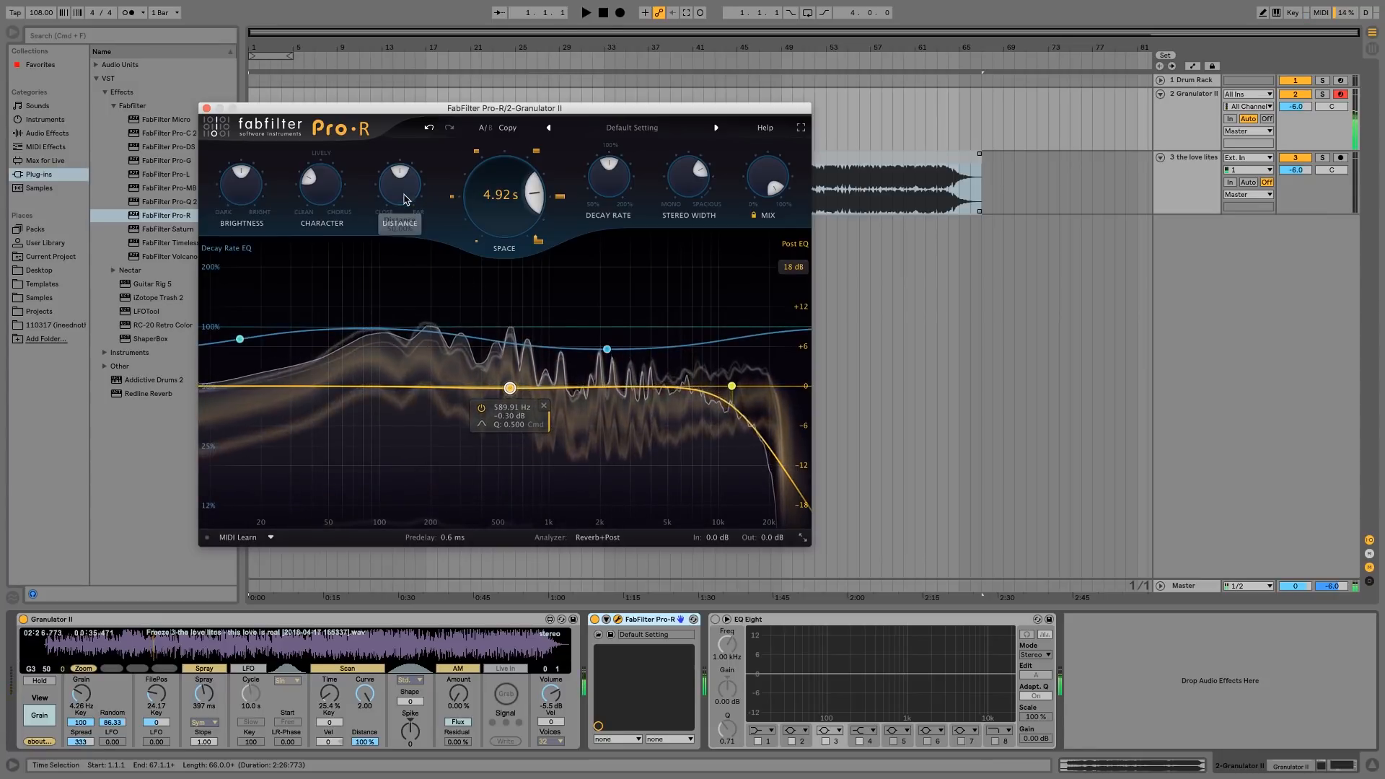
pyautogui.moveTo(401, 189); pyautogui.dragTo(438, 167)
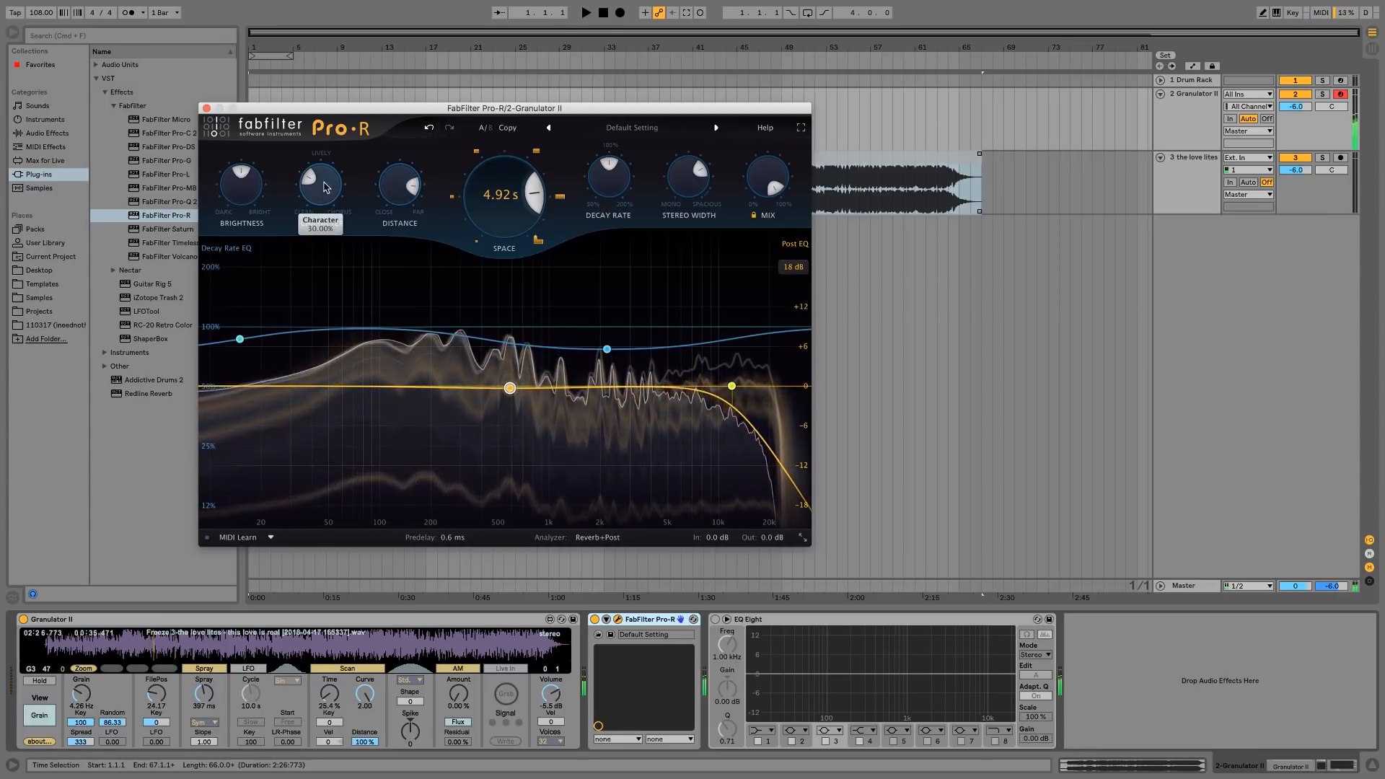
pyautogui.moveTo(322, 184); pyautogui.dragTo(246, 188)
pyautogui.moveTo(258, 170)
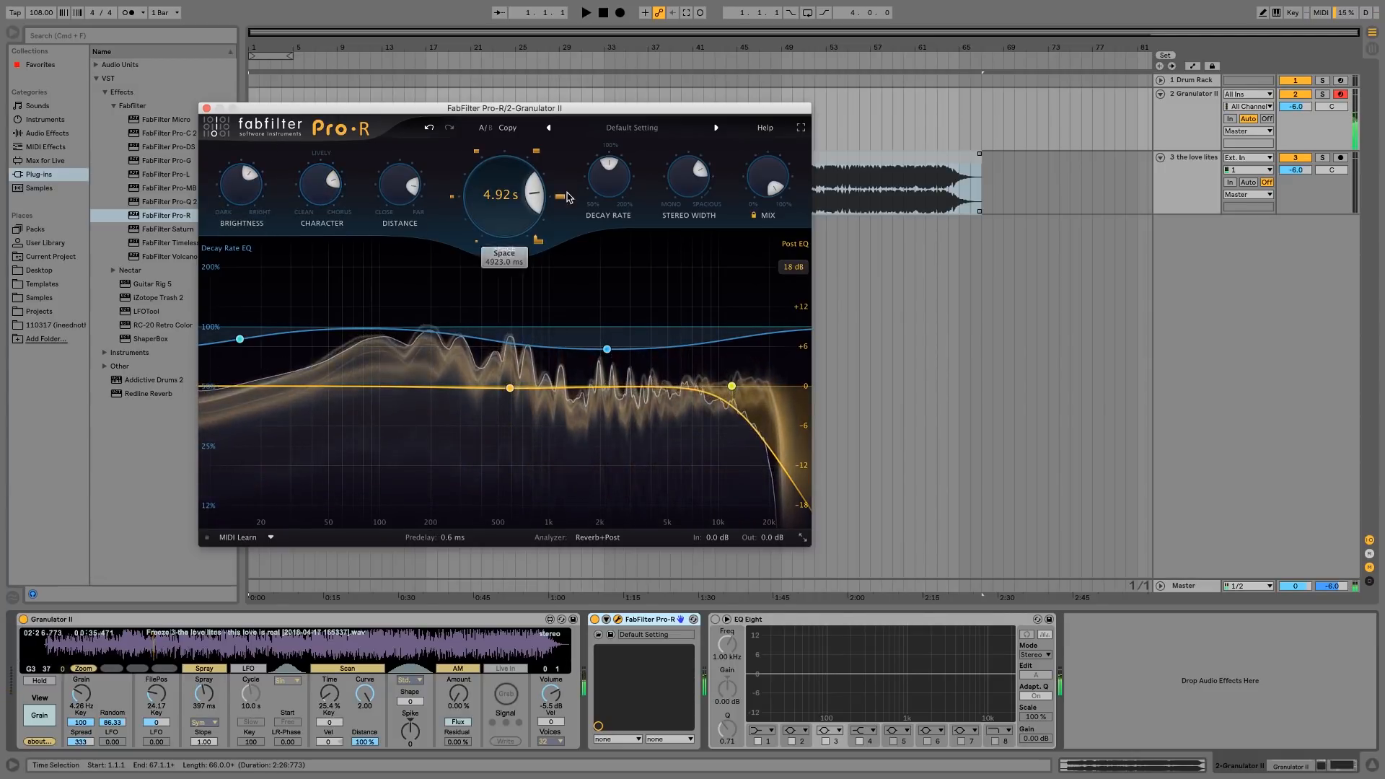
# - Set Pro-R's Space to 6.72 s and lower its Mix
pyautogui.moveTo(537, 216)
pyautogui.mouseDown()
pyautogui.moveTo(535, 204)
pyautogui.moveTo(535, 220)
pyautogui.mouseUp()
pyautogui.moveTo(756, 173)
pyautogui.moveTo(756, 173); pyautogui.dragTo(750, 292)
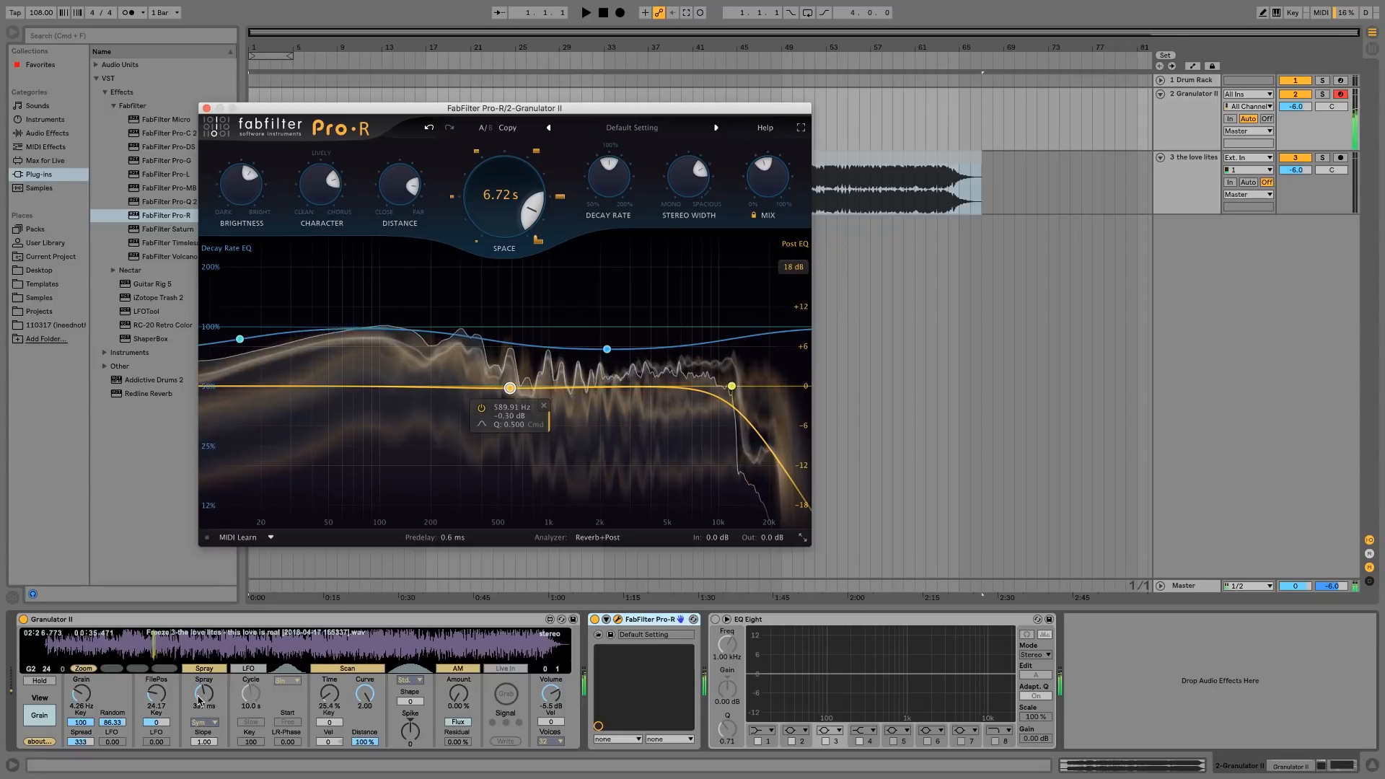
# - Add a 12 dB/oct low-cut band at about 32 Hz to Pro-R's post EQ
pyautogui.moveTo(199, 698); pyautogui.dragTo(194, 694)
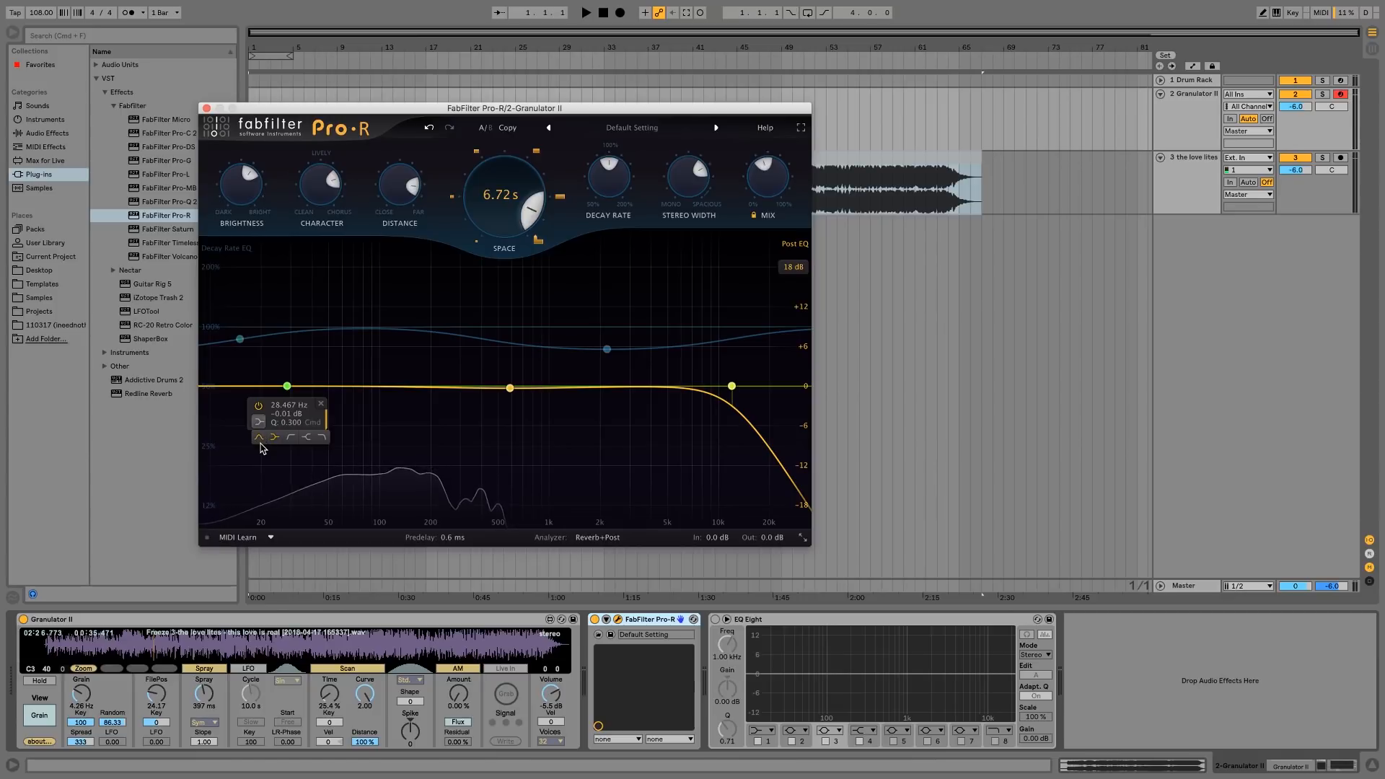
pyautogui.click(260, 421)
pyautogui.moveTo(286, 418); pyautogui.dragTo(297, 457)
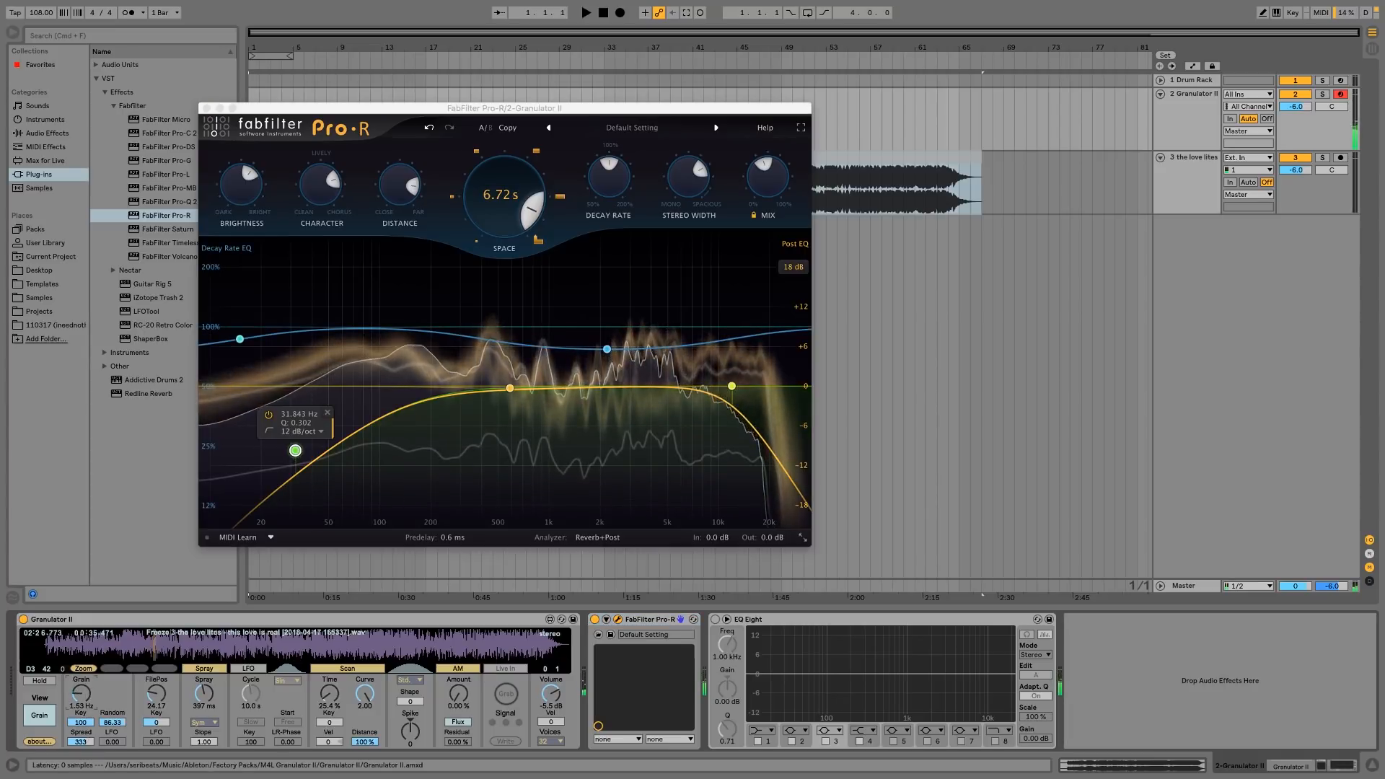
# - Try different Grain and Spray amounts in Granulator II, reaching 17.7 Hz and 1.02 s, and reduce Random to 0.00
pyautogui.moveTo(81, 692); pyautogui.dragTo(82, 722)
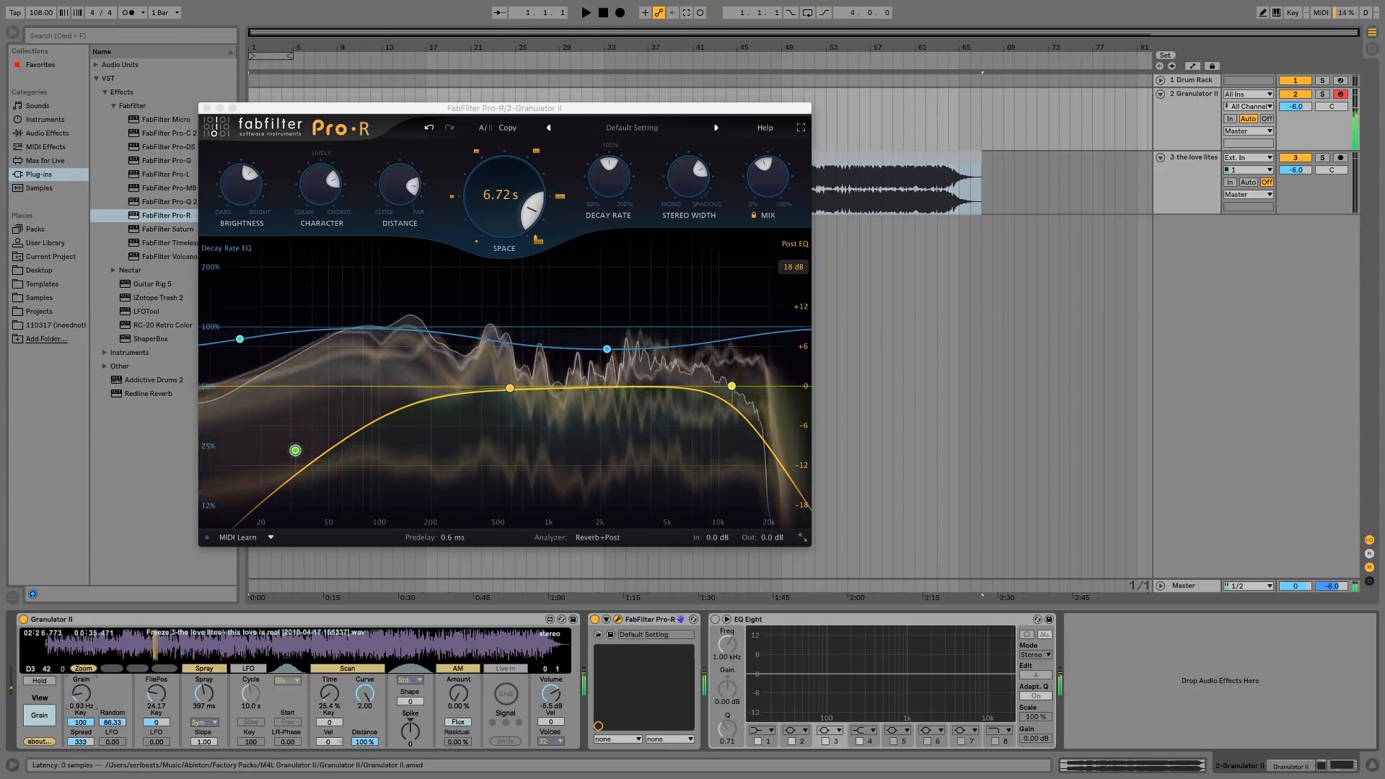
pyautogui.moveTo(204, 694); pyautogui.dragTo(204, 718)
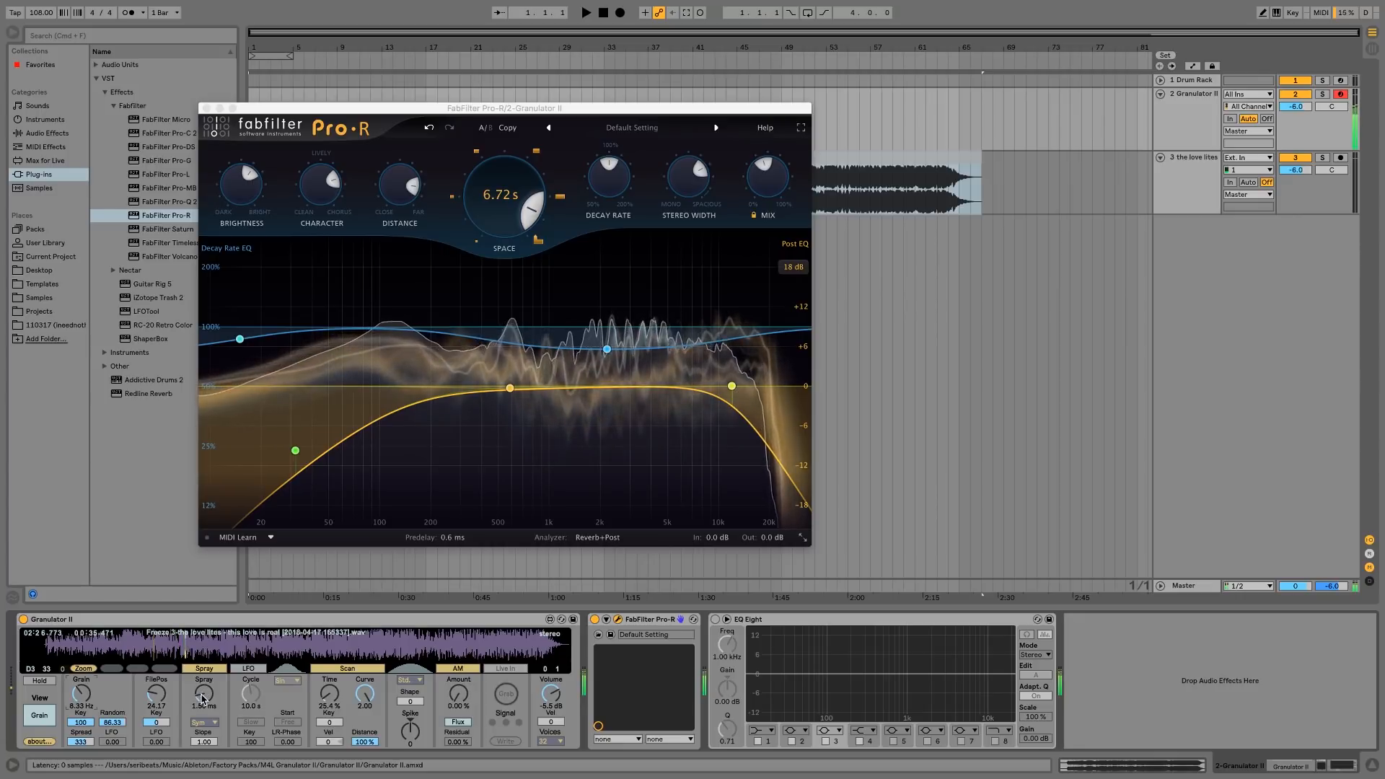
pyautogui.moveTo(203, 699); pyautogui.dragTo(203, 622)
pyautogui.moveTo(80, 696); pyautogui.dragTo(81, 686)
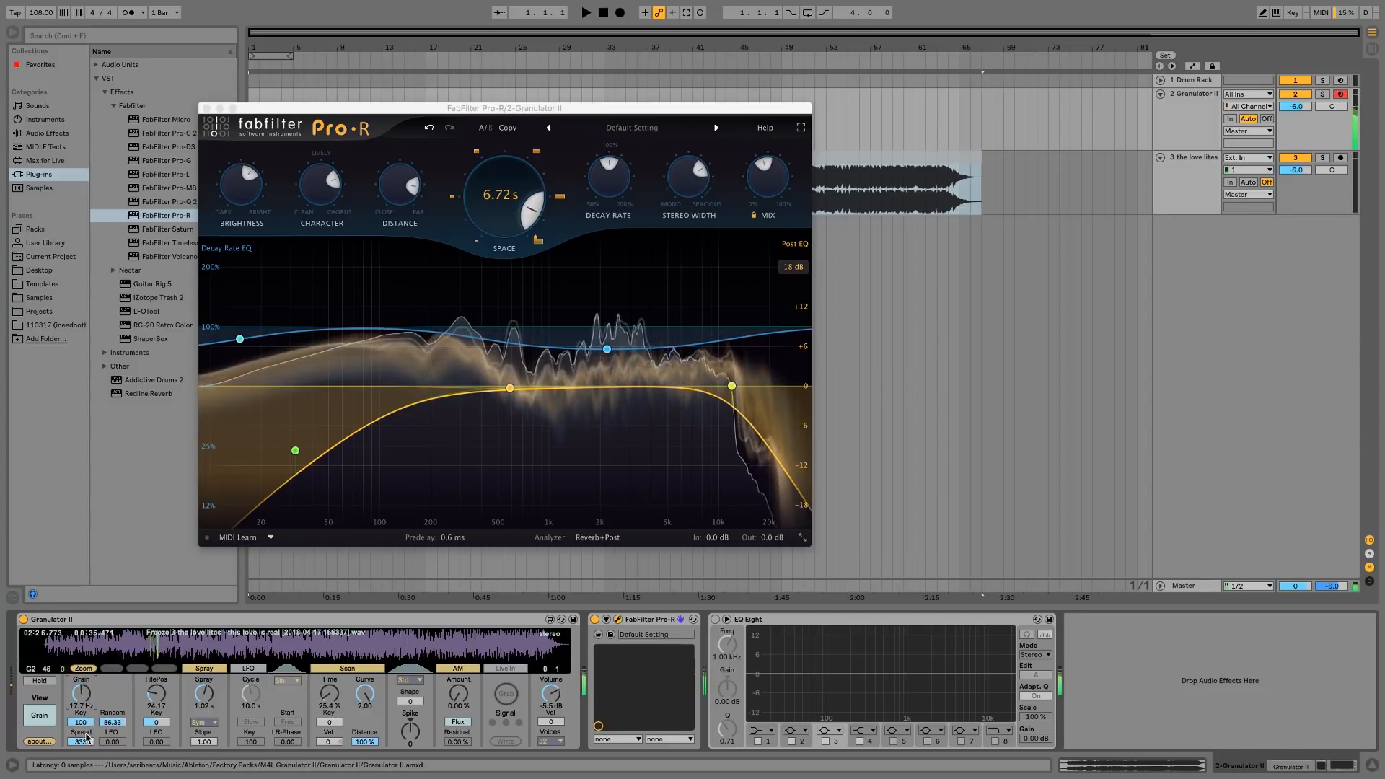
pyautogui.moveTo(118, 723); pyautogui.dragTo(119, 732)
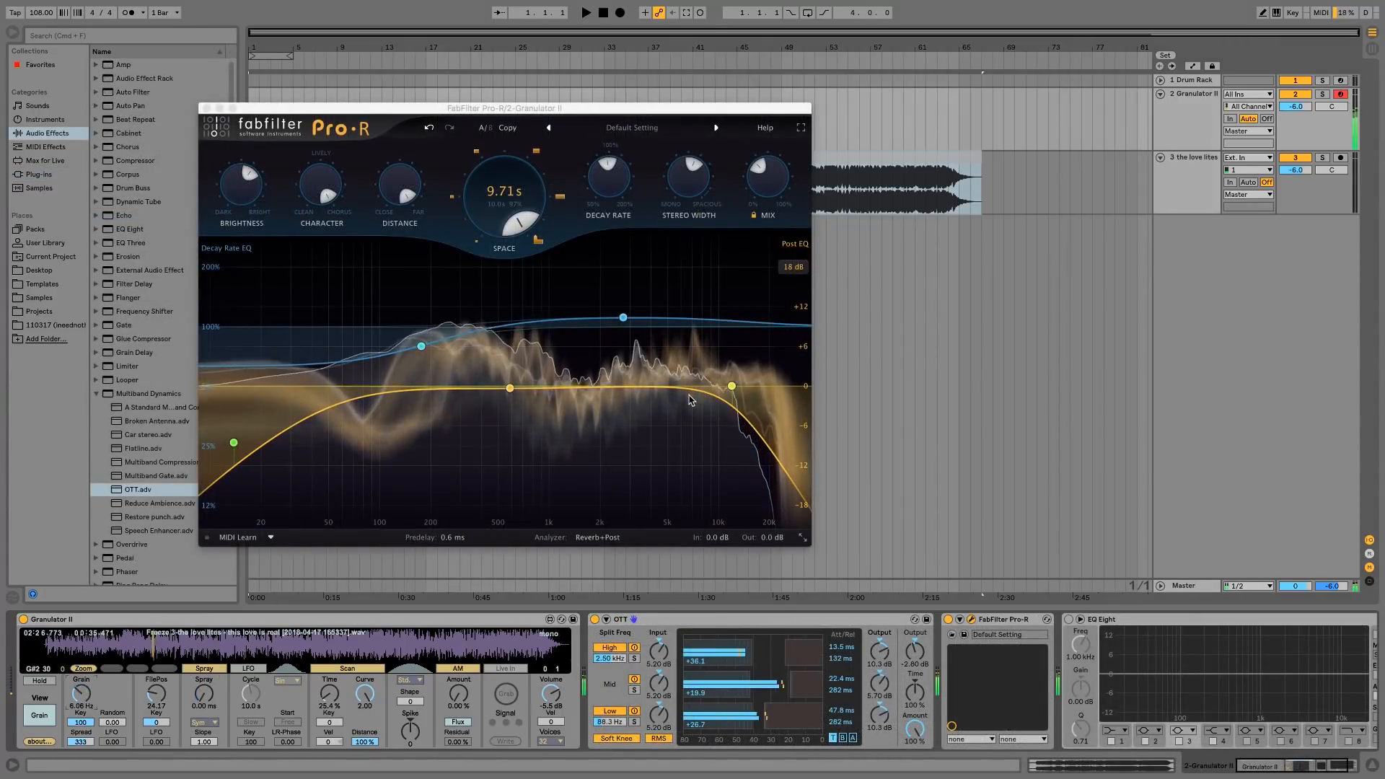
# - Set Granulator II's Grain to 3.38 Hz and its file position to 9.84, and close the Pro-R window
pyautogui.moveTo(81, 696); pyautogui.dragTo(81, 714)
pyautogui.moveTo(172, 643)
pyautogui.mouseDown()
pyautogui.moveTo(380, 651)
pyautogui.moveTo(75, 651)
pyautogui.mouseUp()
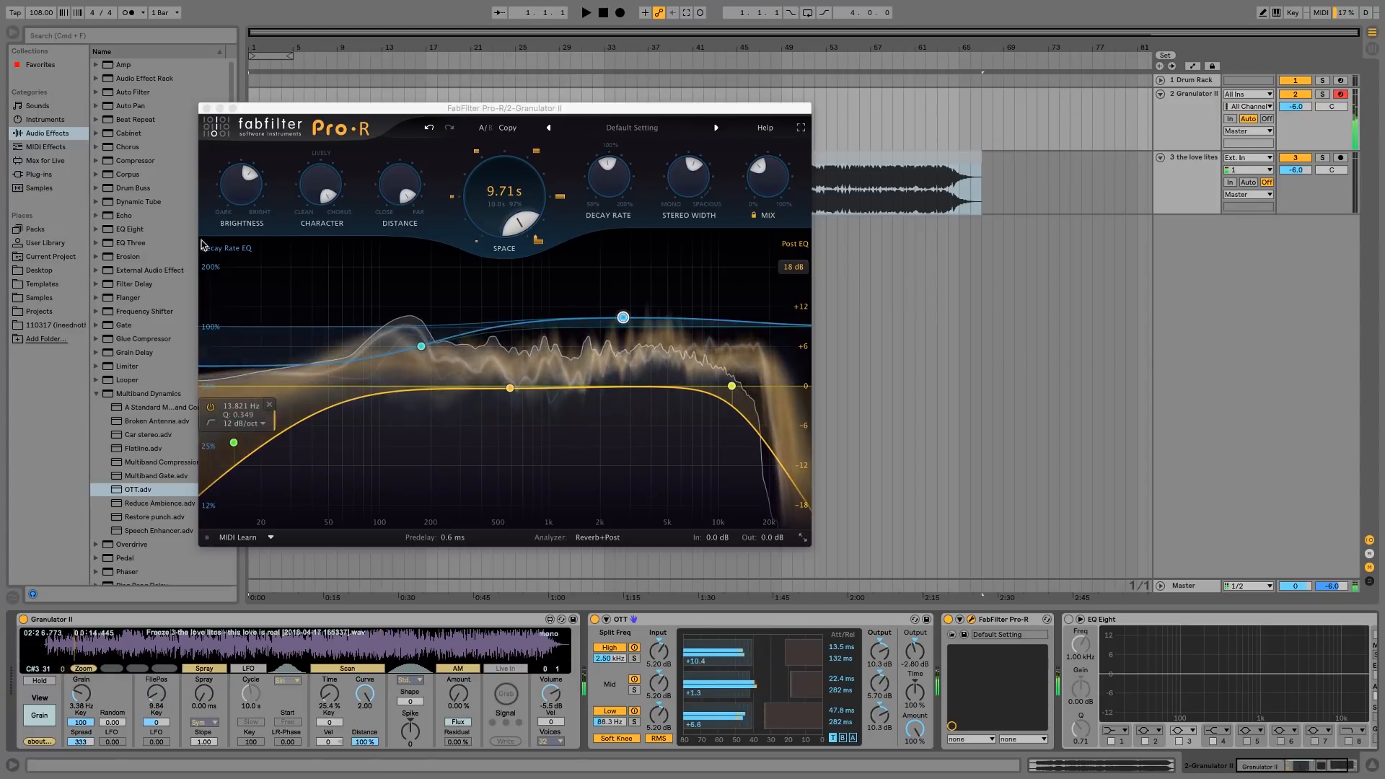
pyautogui.click(207, 108)
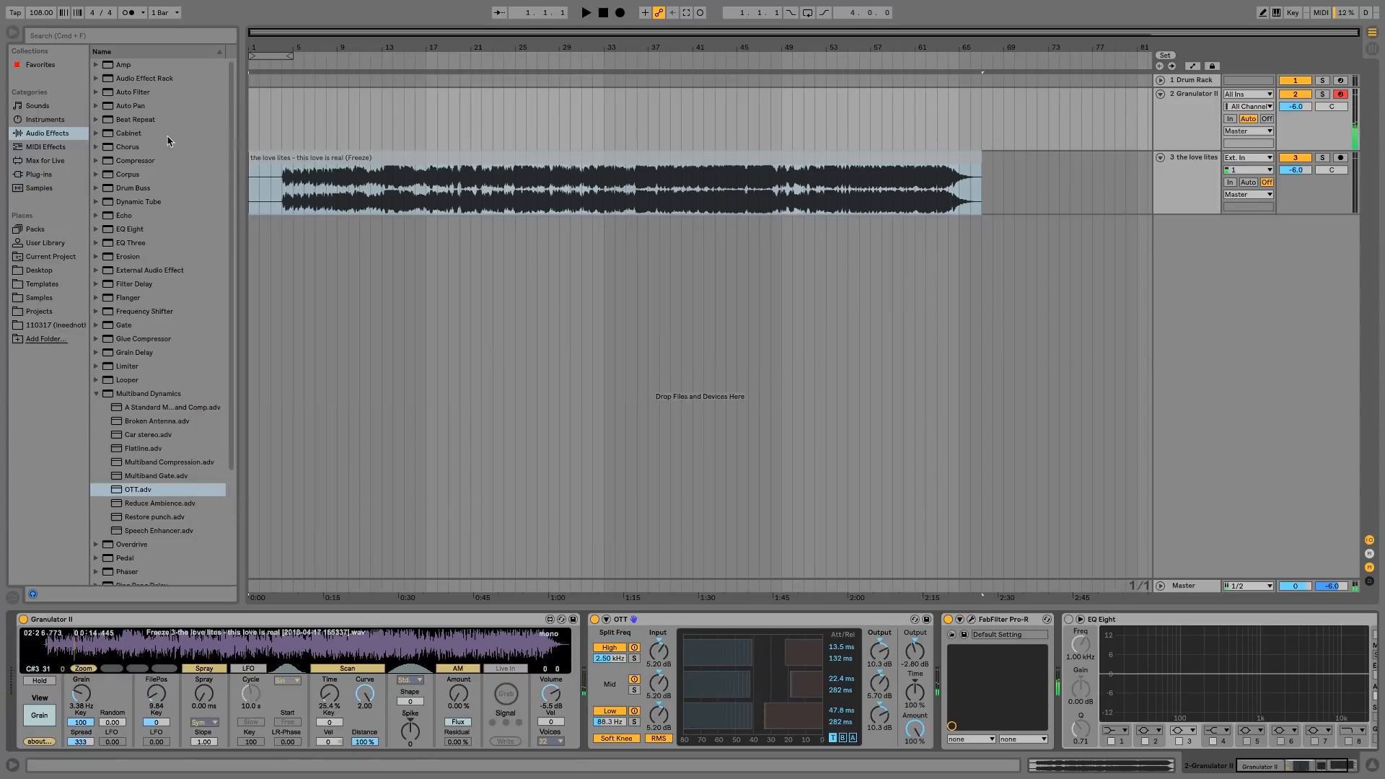
# - Load "System Audio 20170315 1634.wav" from the Crate samples' Audio Hijack folder into Granulator II
pyautogui.click(53, 300)
pyautogui.click(110, 108)
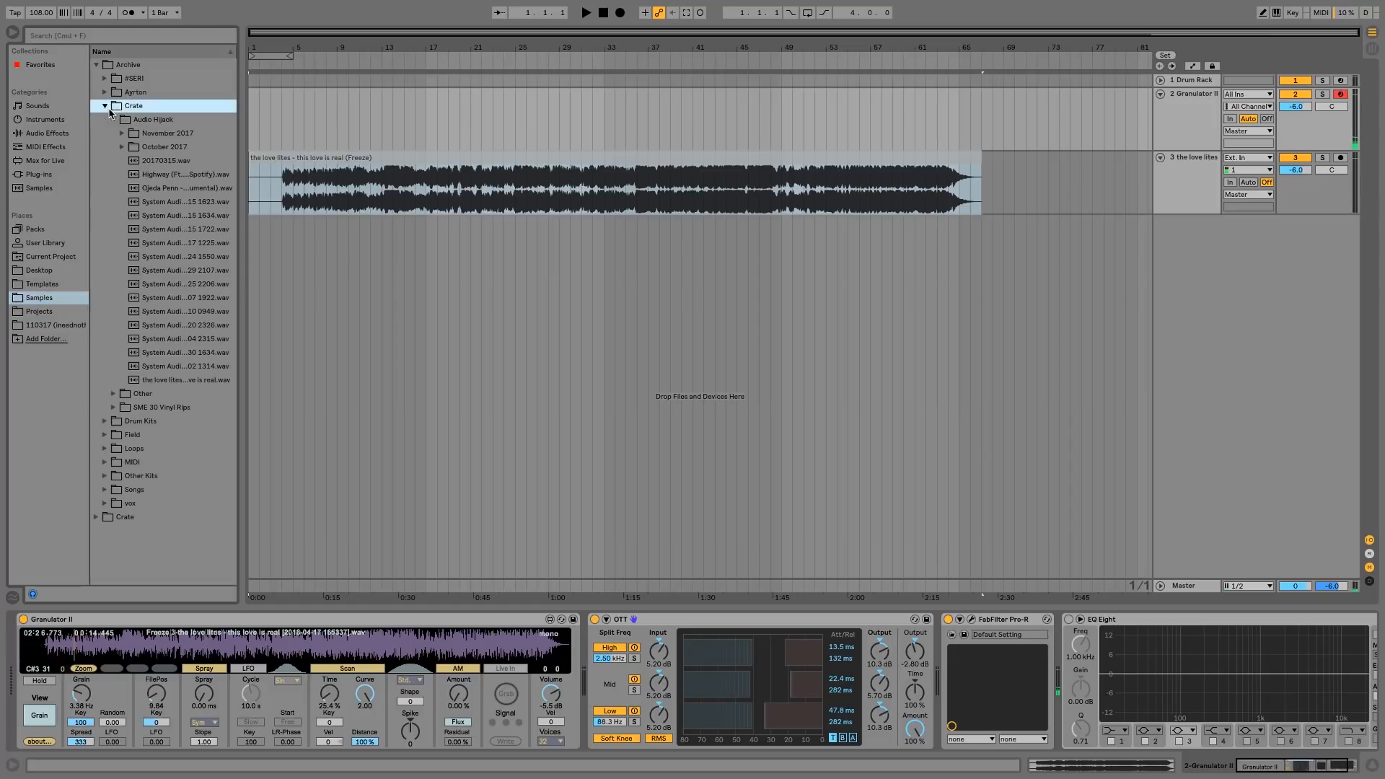
pyautogui.click(205, 215)
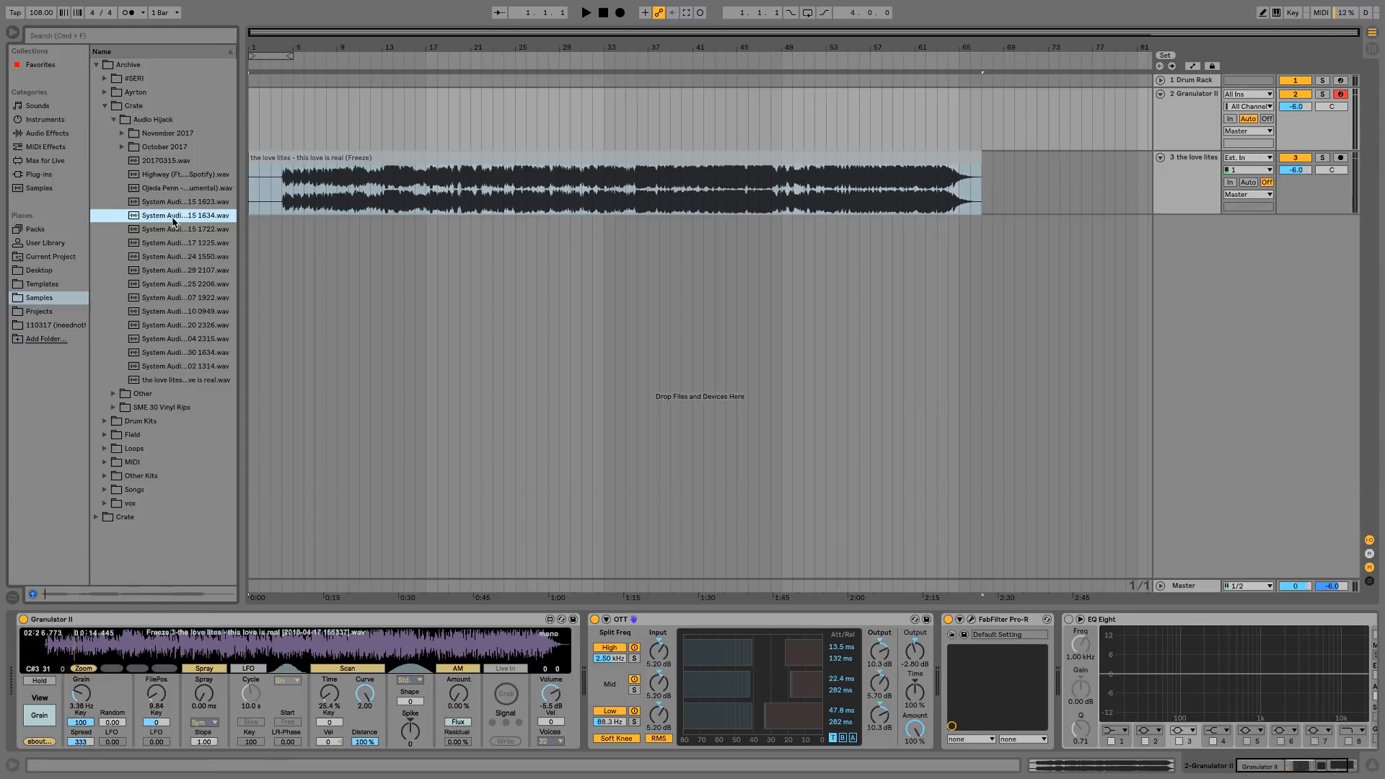
pyautogui.moveTo(173, 224); pyautogui.dragTo(72, 629)
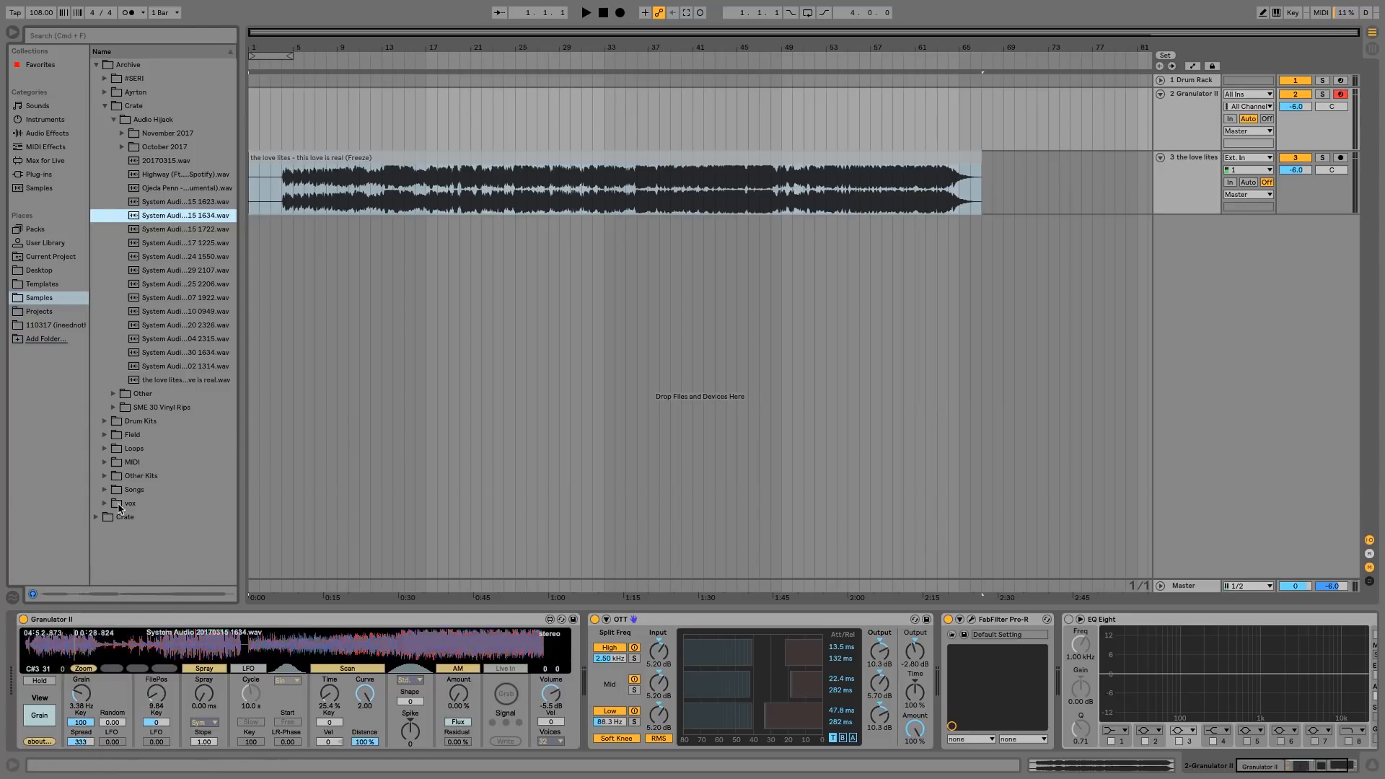
# - Audition different playback points in Granulator II's waveform and set the file position to 9.23
pyautogui.click(63, 644)
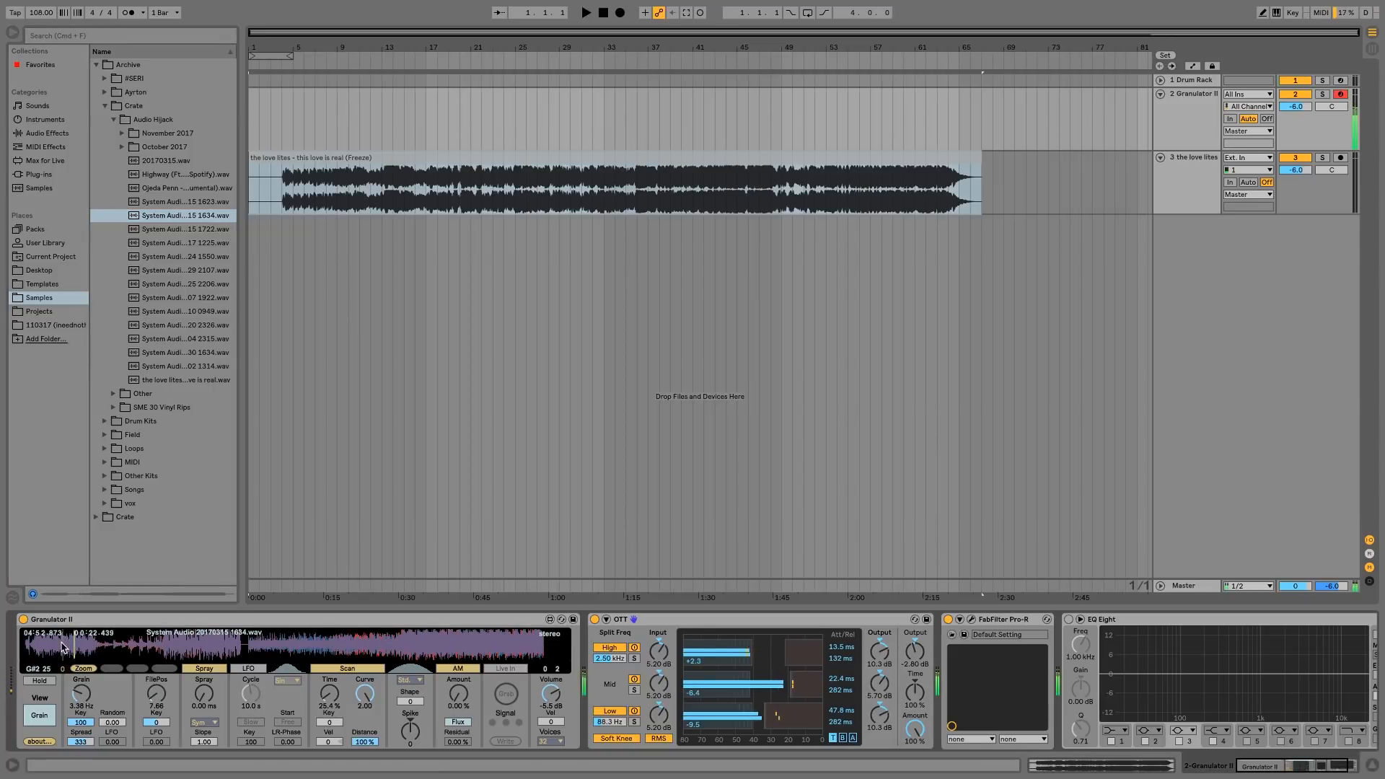
pyautogui.click(38, 648)
pyautogui.click(65, 643)
pyautogui.click(70, 645)
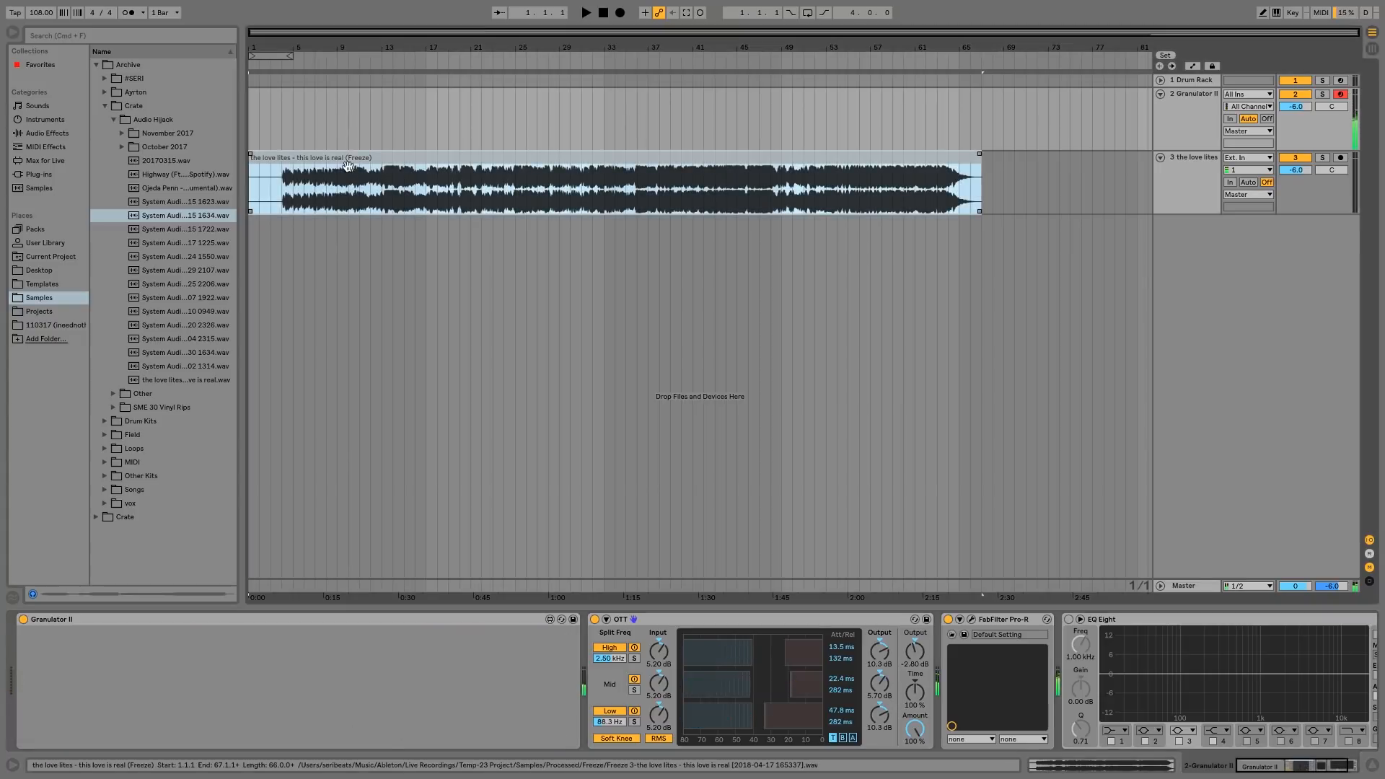
# - Delete the frozen song clip and put a four-bar MIDI clip with an eighth-note C#3 at 1.1.1 on the Granulator II track
pyautogui.click(350, 199)
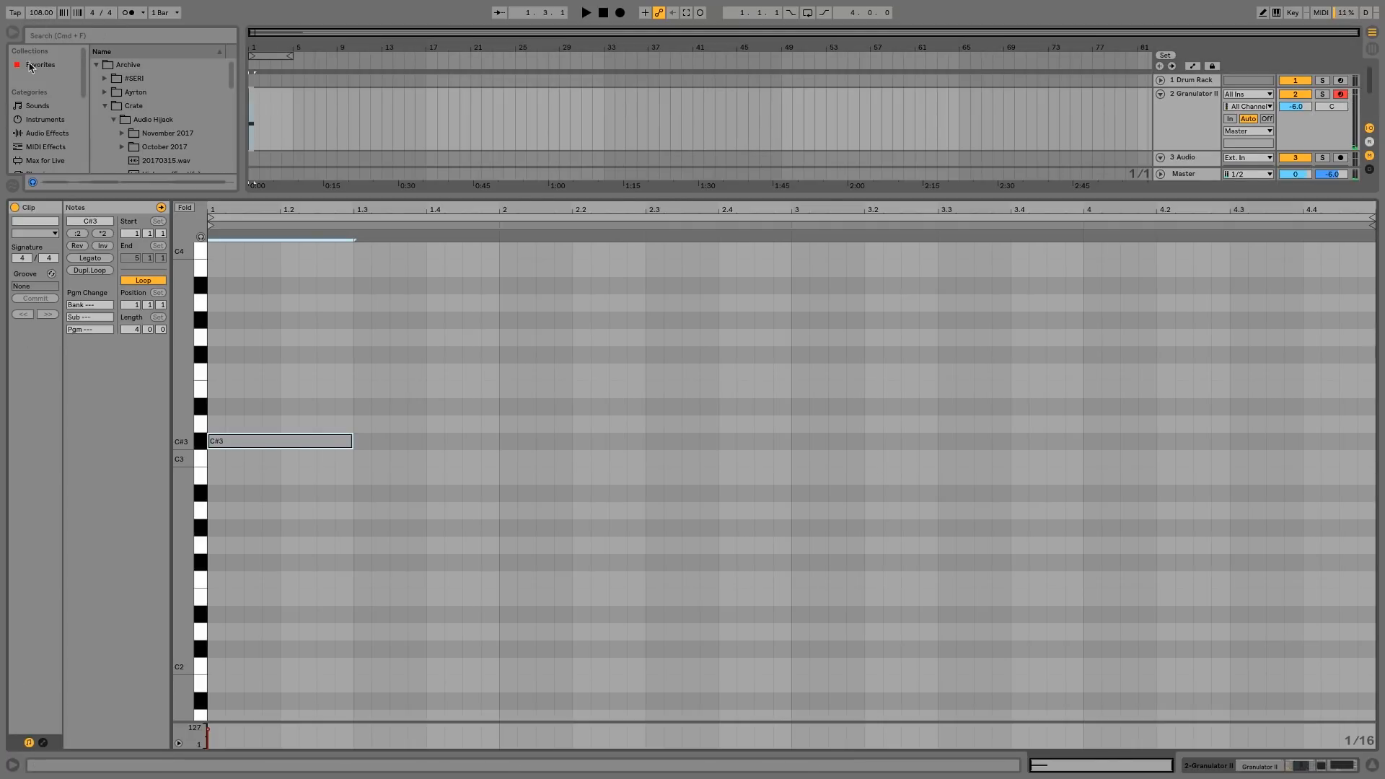
pyautogui.moveTo(355, 442); pyautogui.dragTo(240, 449)
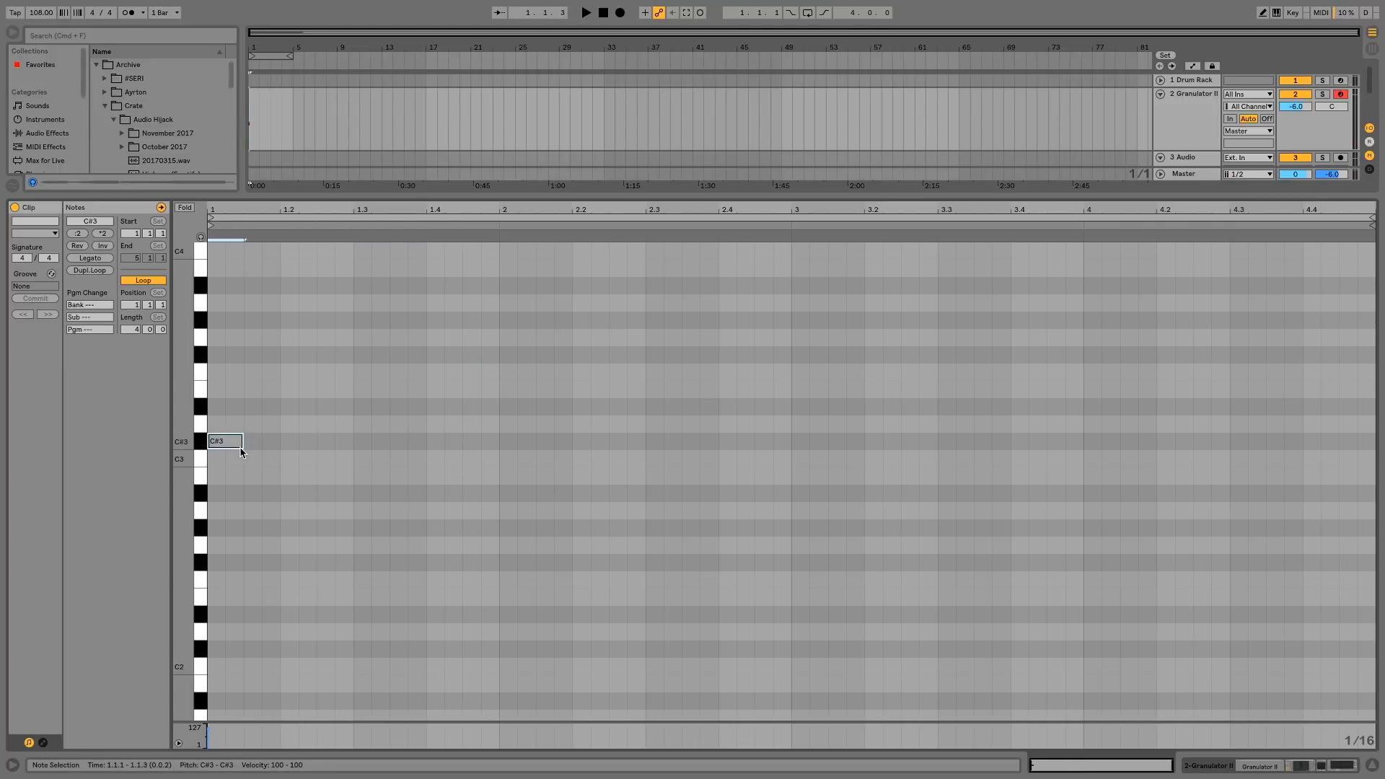
pyautogui.press('space')
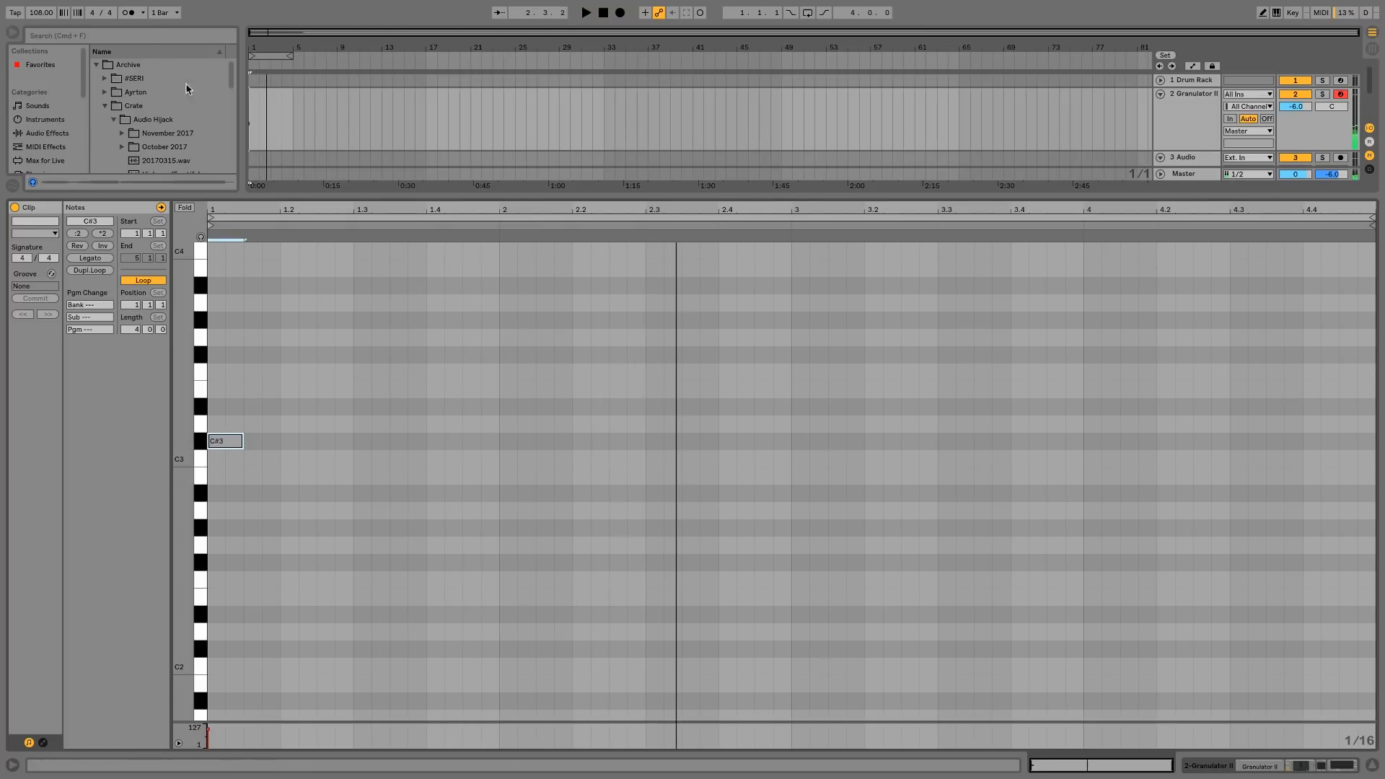
# - Turn on the metronome and add a one-beat G#2 note at 3.1.1 in the Granulator II clip
pyautogui.click(130, 13)
pyautogui.press('space')
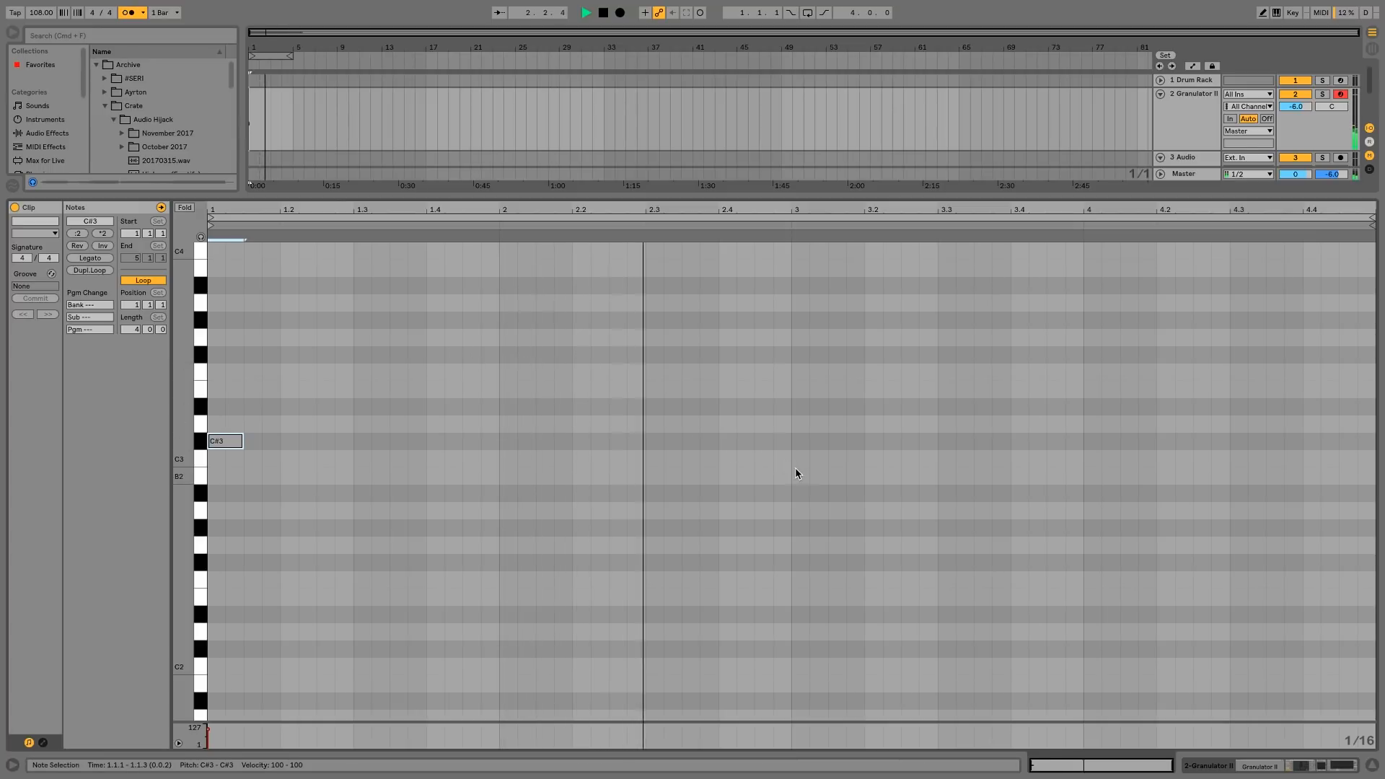
pyautogui.doubleClick(804, 528)
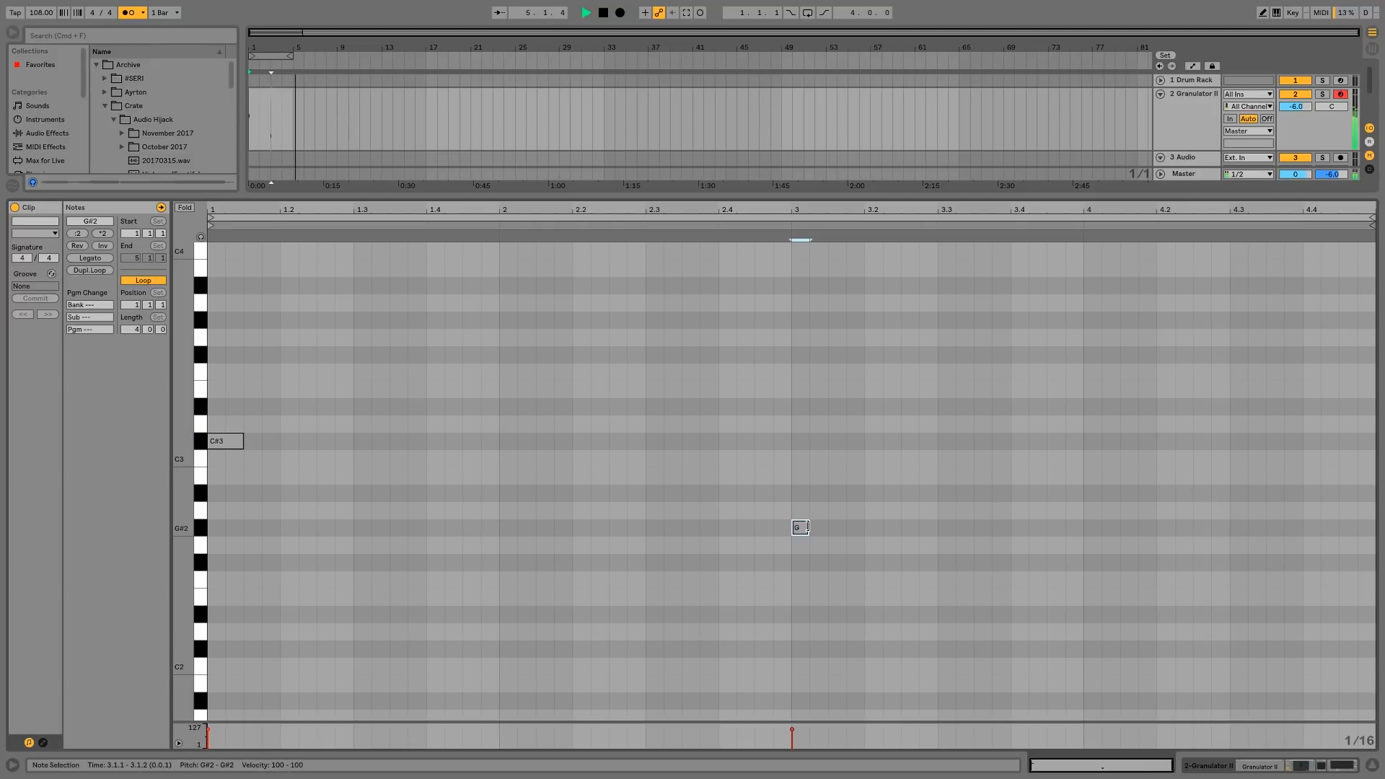
pyautogui.press('space')
pyautogui.moveTo(809, 525); pyautogui.dragTo(858, 527)
pyautogui.press('space')
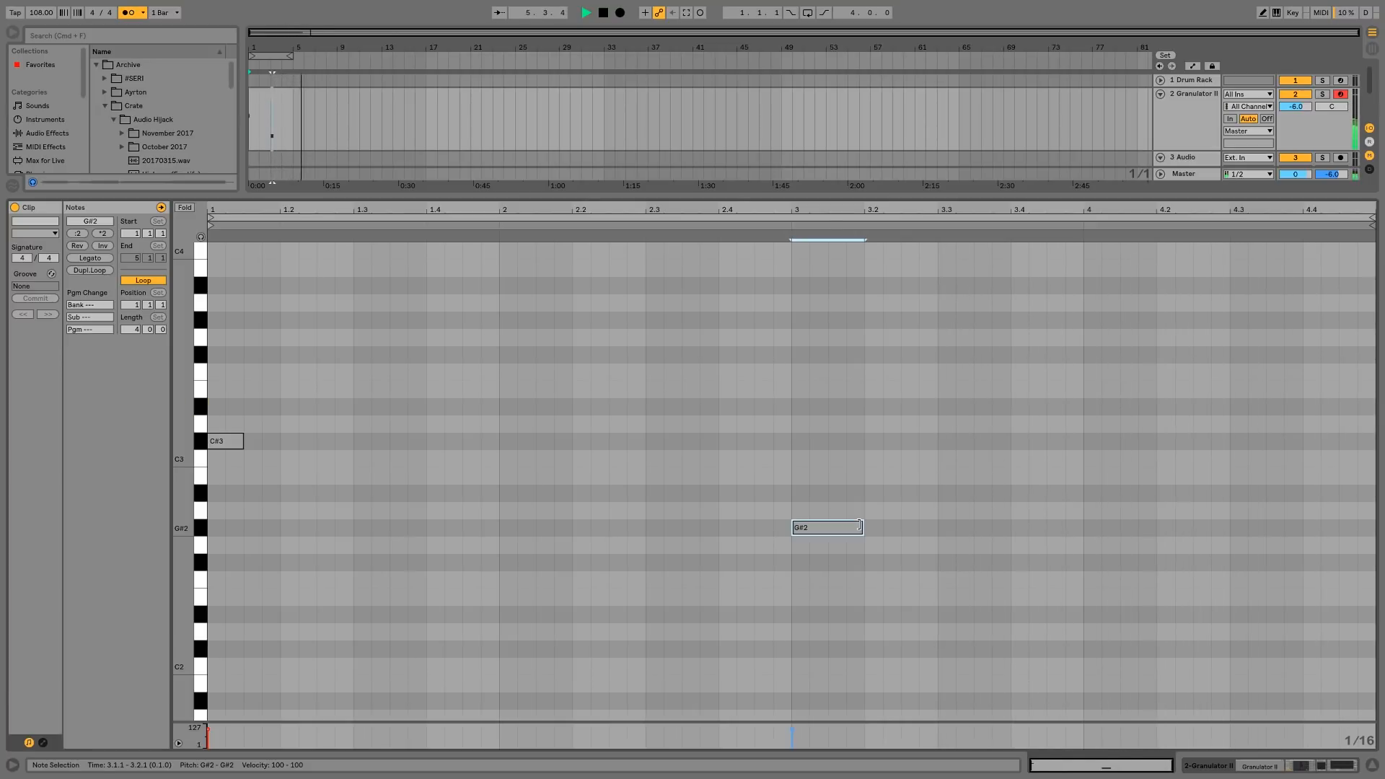
# - Duplicate the four-bar Granulator II clip so that the copy starts at bar 5
pyautogui.click(271, 101)
pyautogui.press('space')
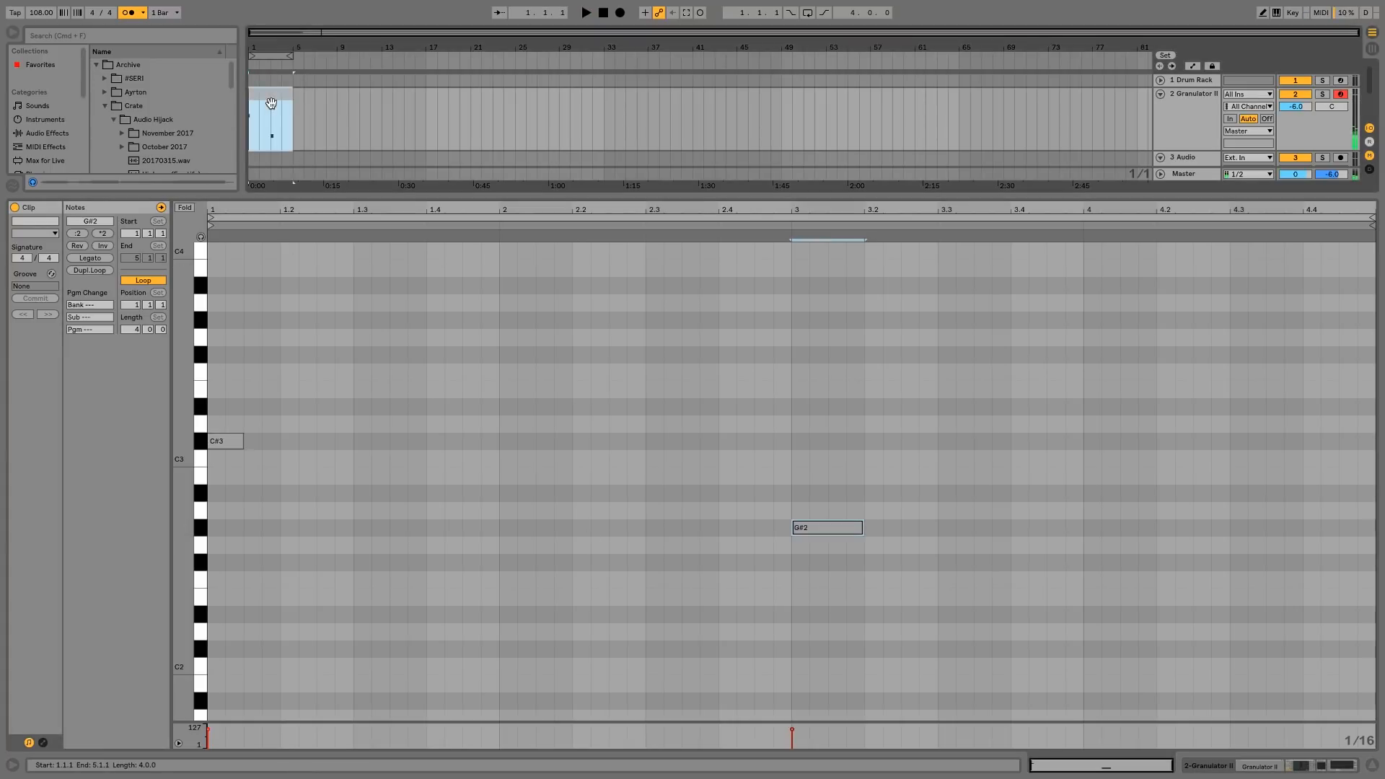
pyautogui.press('super+d')
pyautogui.press('space')
pyautogui.click(726, 451)
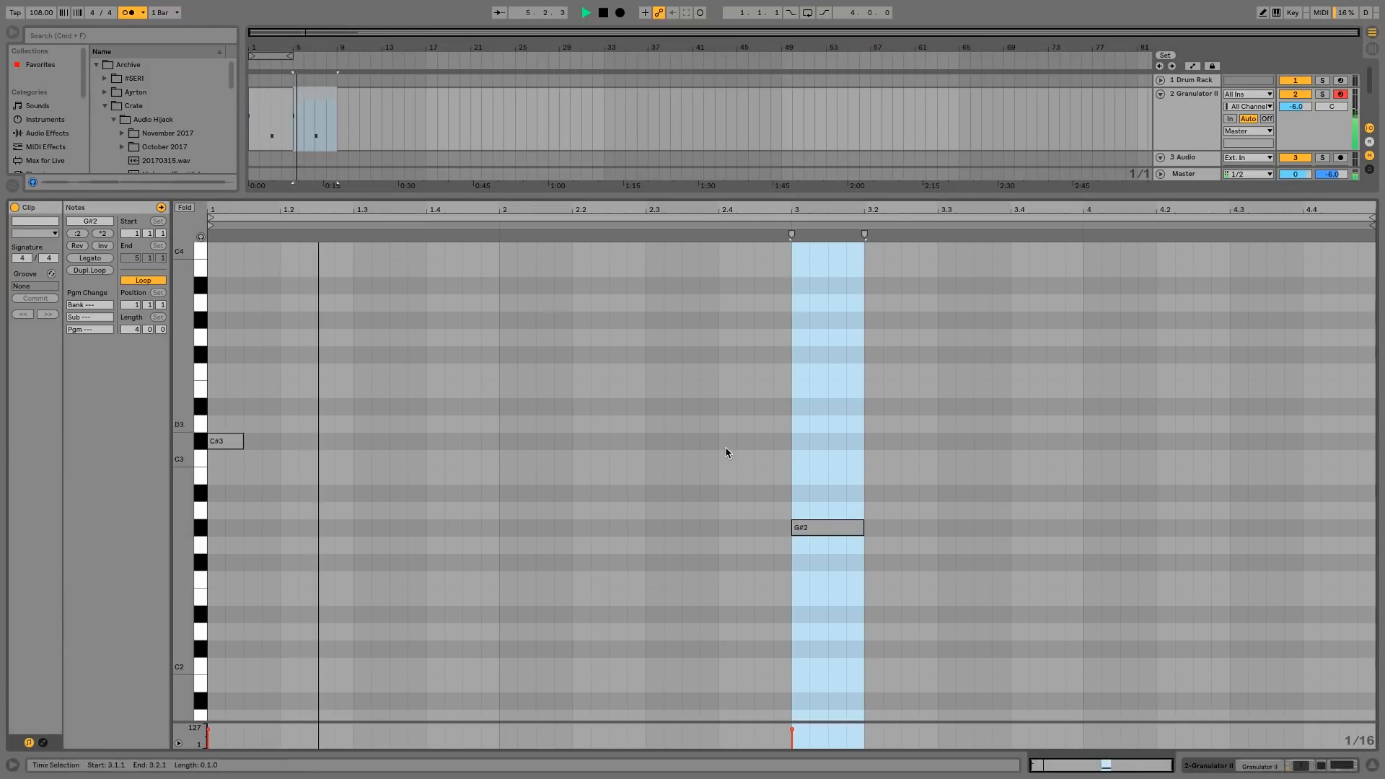
# - Try D#3 in place of the G#2 note in the second clip and play both clips to compare
pyautogui.moveTo(826, 537); pyautogui.dragTo(837, 402)
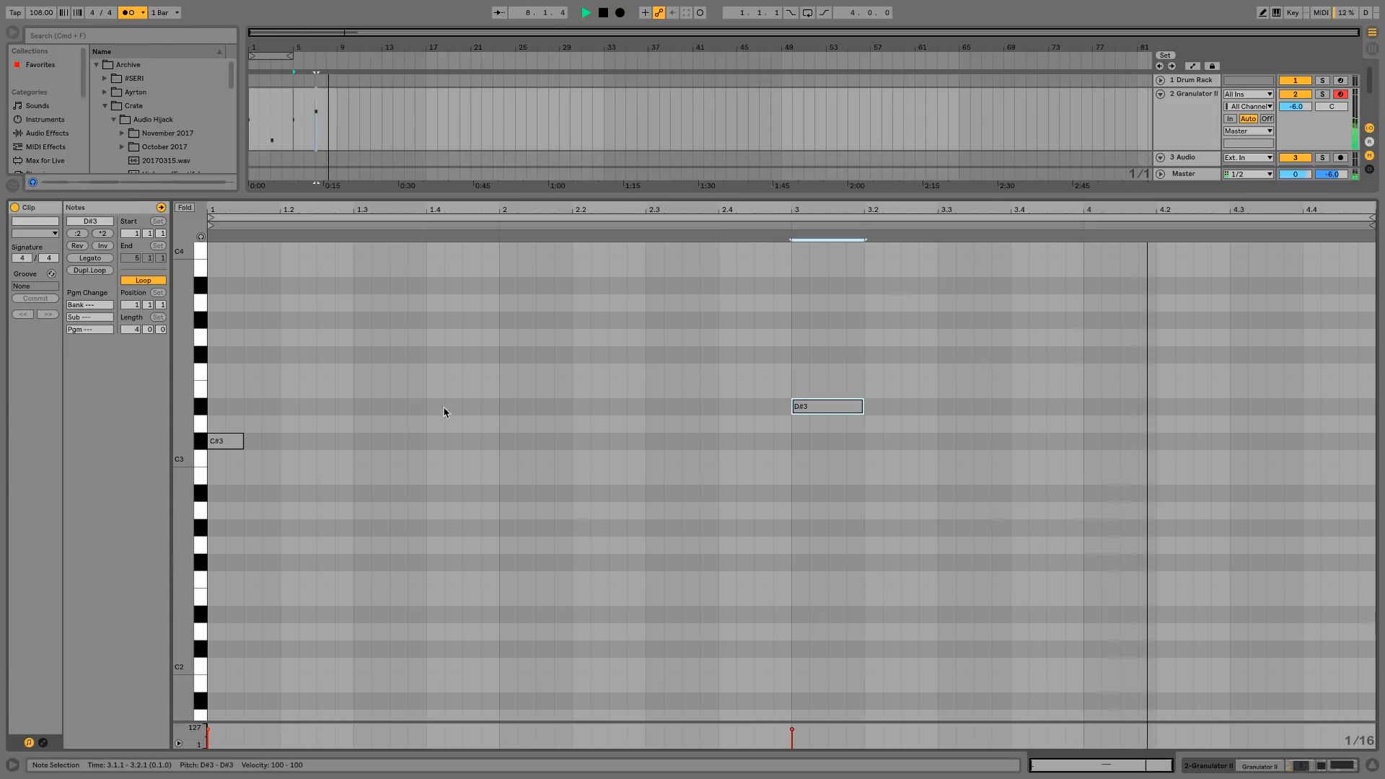
pyautogui.press('super+z')
pyautogui.click(267, 101)
pyautogui.press('space')
pyautogui.click(316, 104)
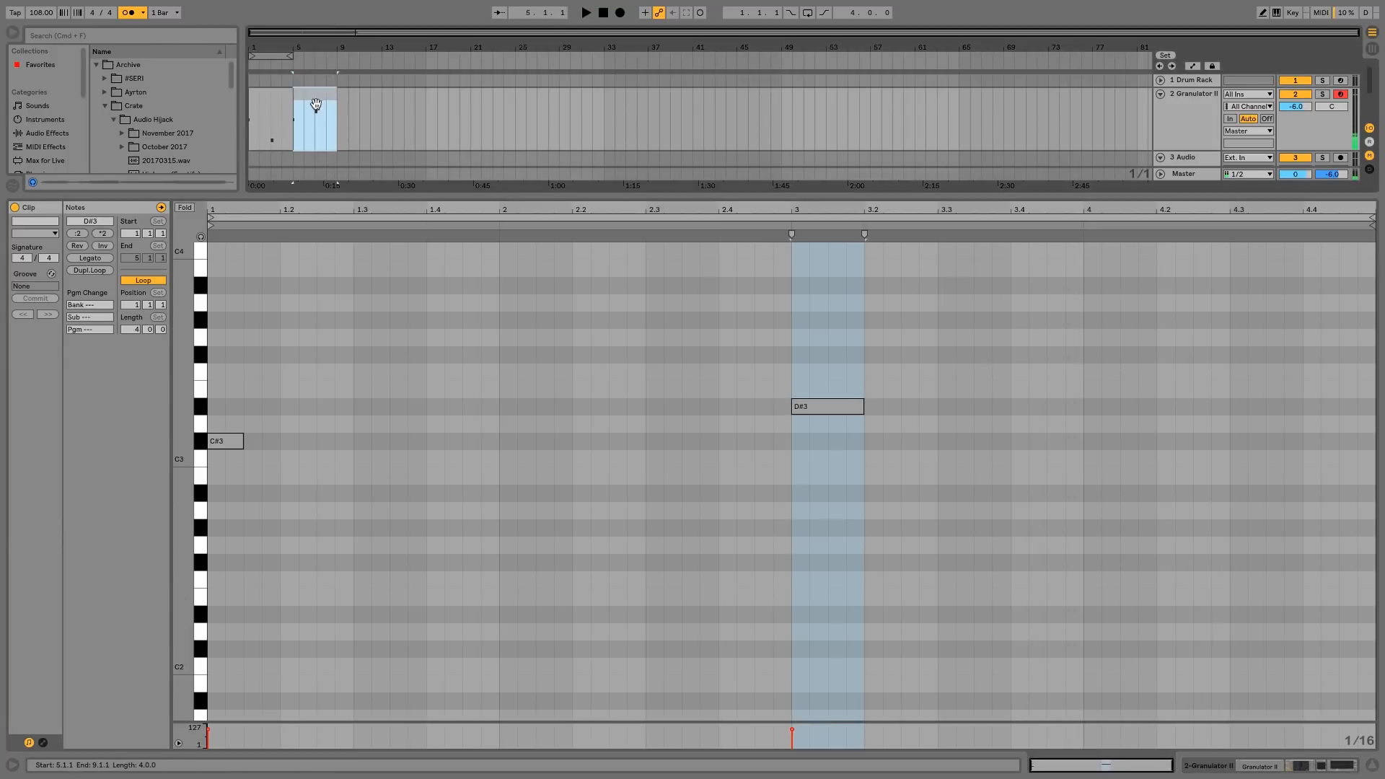
pyautogui.click(267, 101)
pyautogui.press('space')
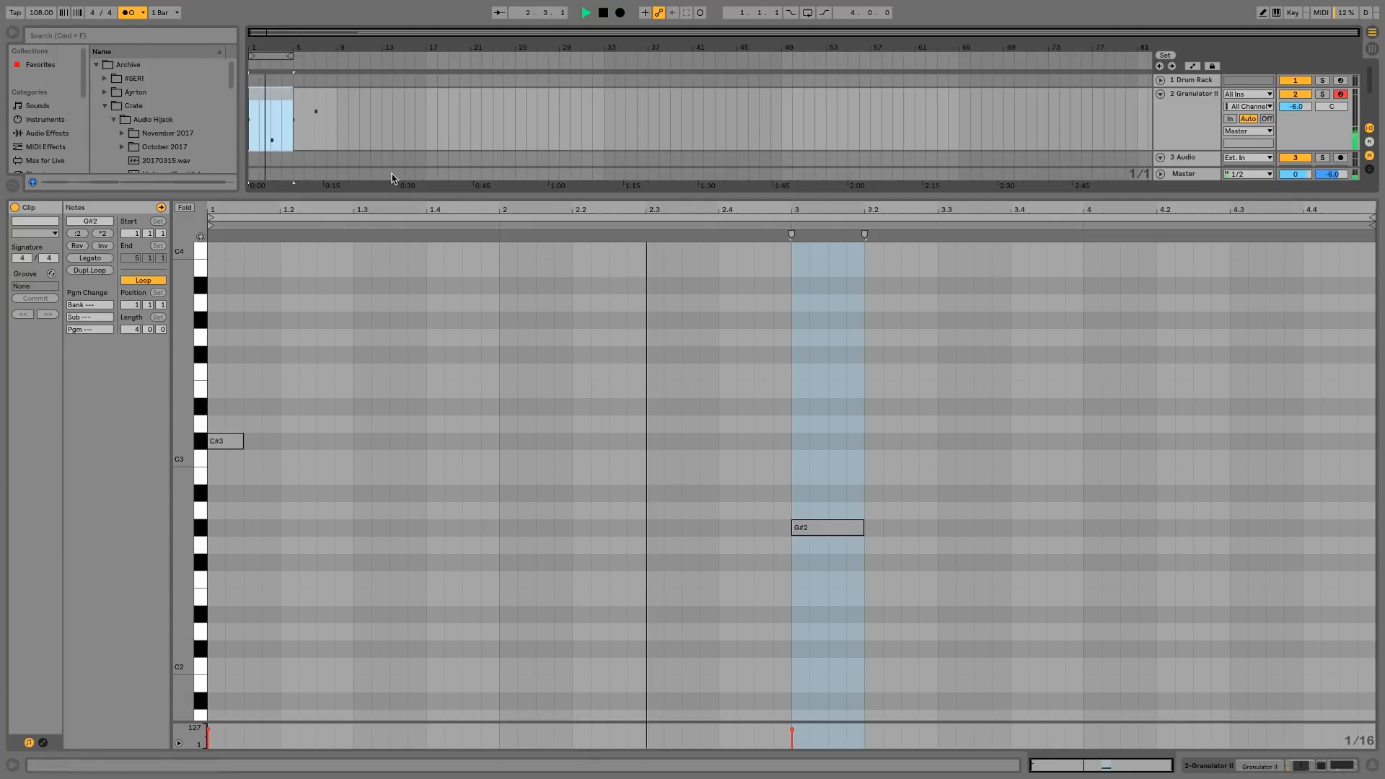
pyautogui.click(271, 85)
pyautogui.click(316, 109)
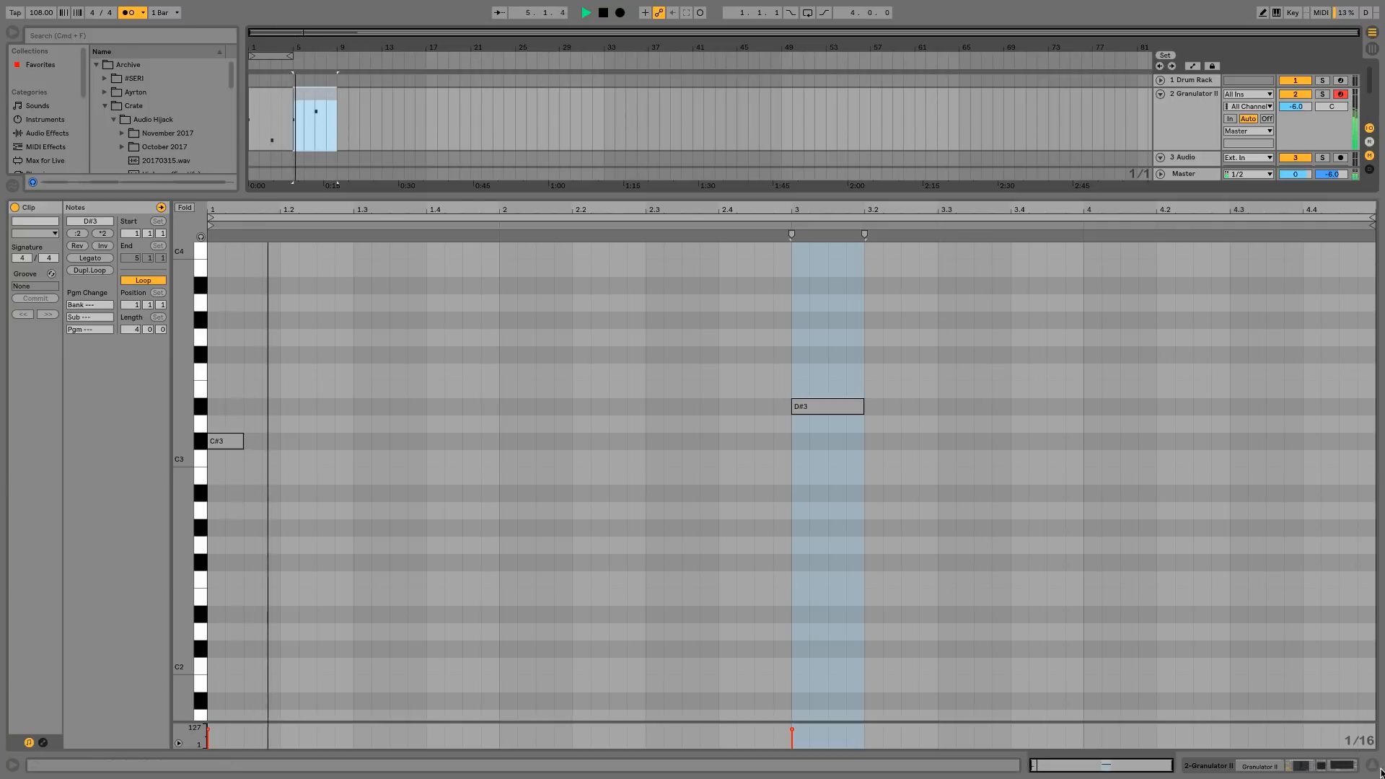
# - Stop playback and move the second clip's D#3 note back down to G#2
pyautogui.click(1342, 769)
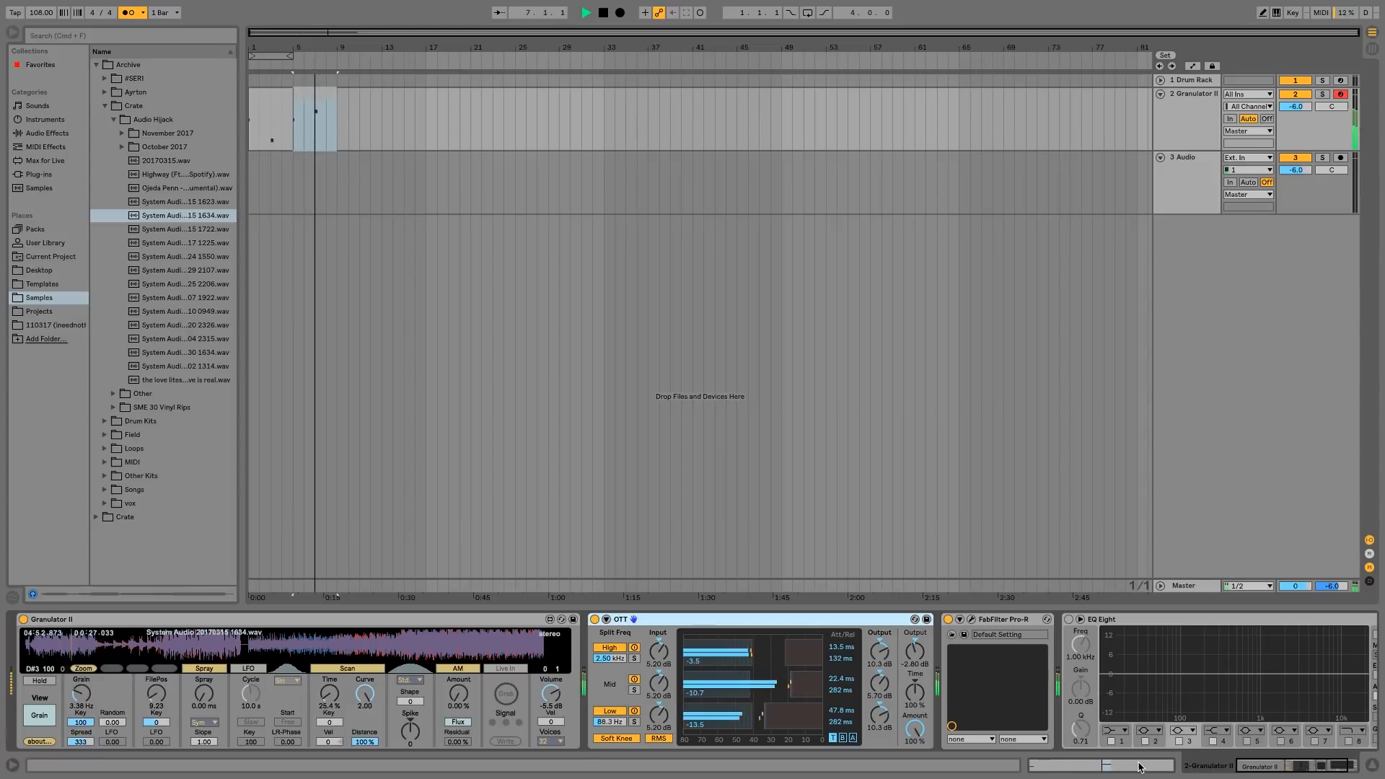
pyautogui.press('space')
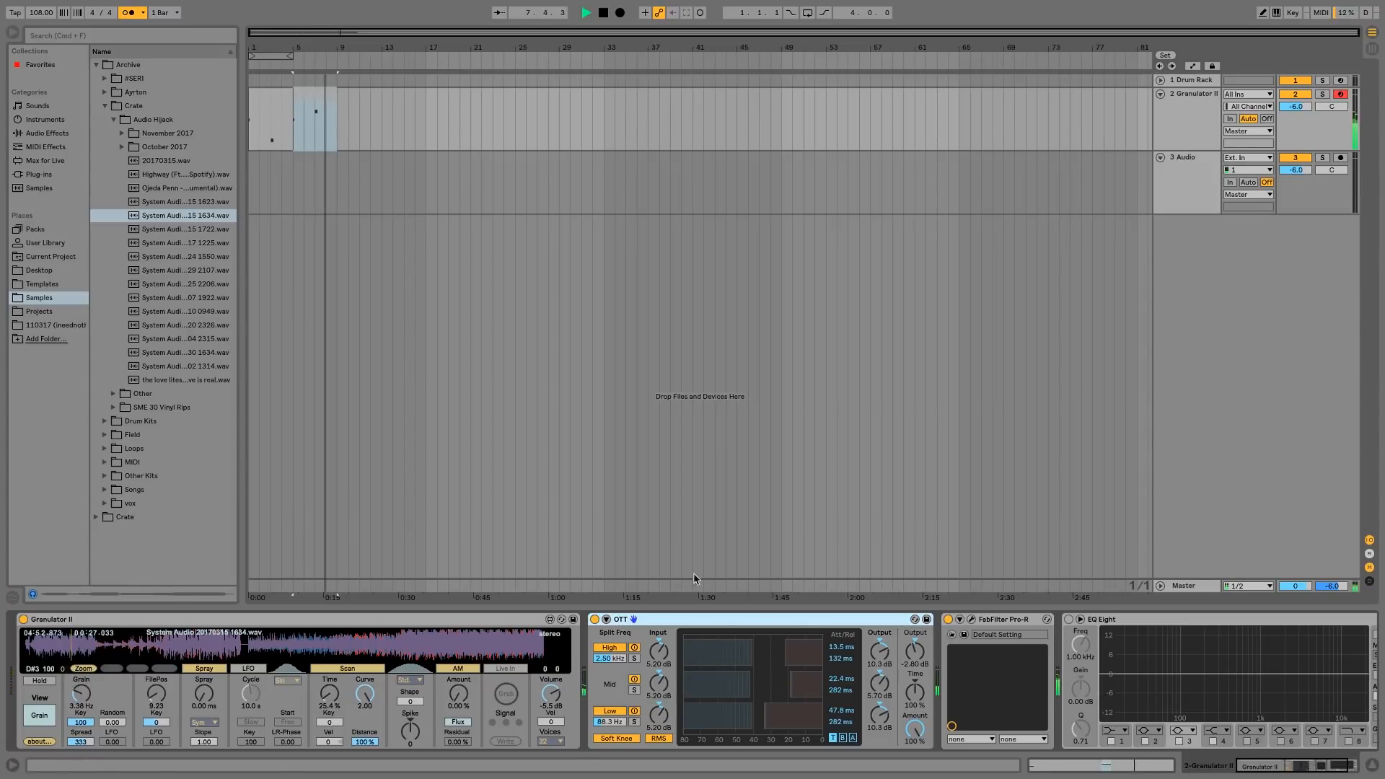
pyautogui.doubleClick(324, 100)
pyautogui.moveTo(861, 447); pyautogui.dragTo(820, 532)
pyautogui.click(816, 404)
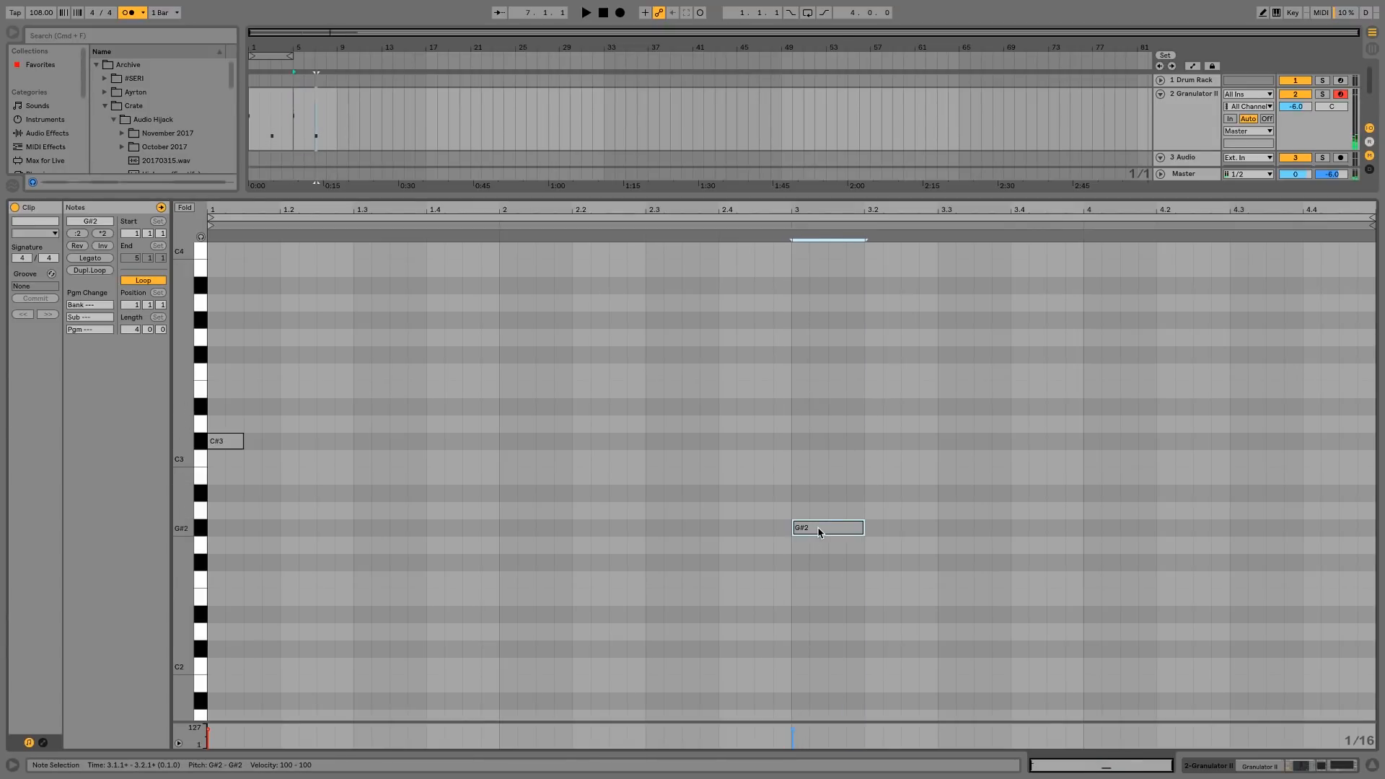
# - Duplicate the Granulator II track without its clips, adjust the copy's file position, and play it along with the original
pyautogui.click(1372, 764)
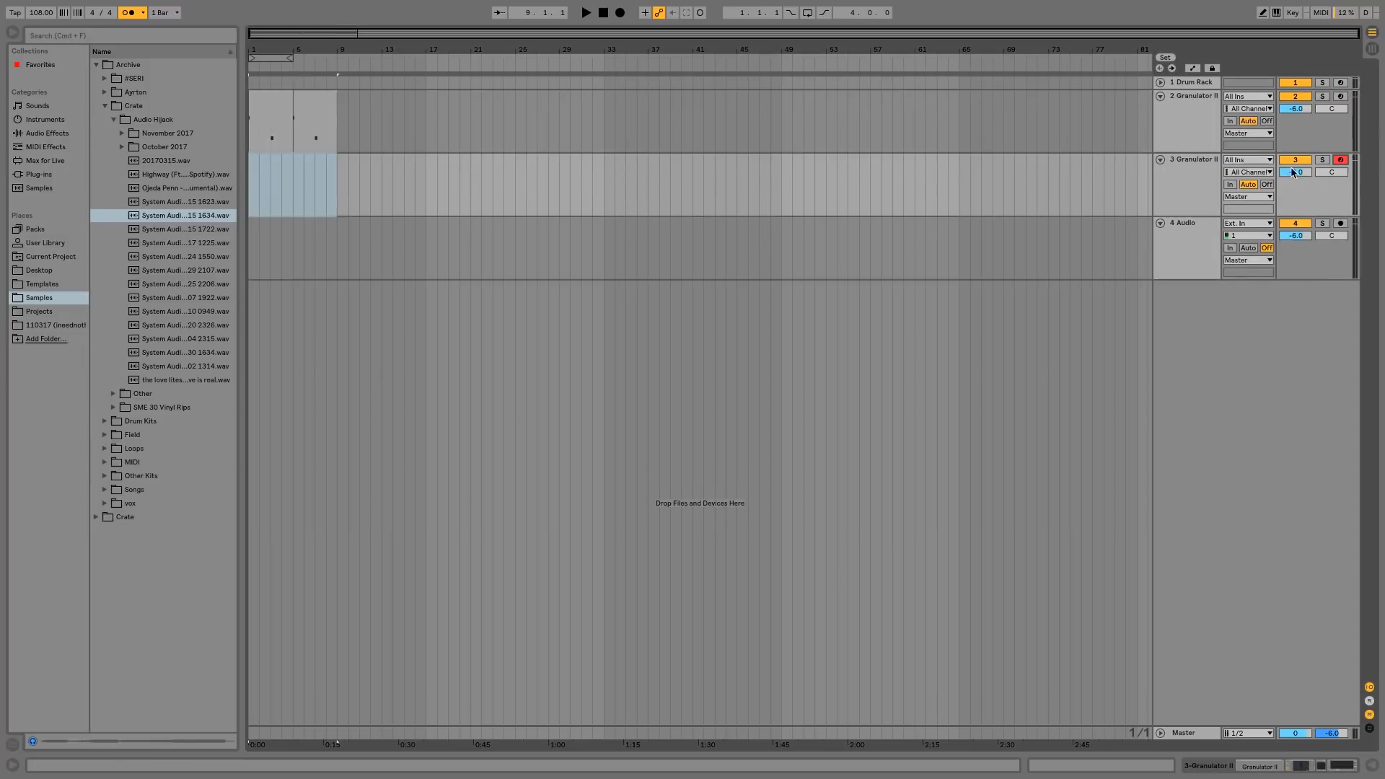
pyautogui.doubleClick(1205, 183)
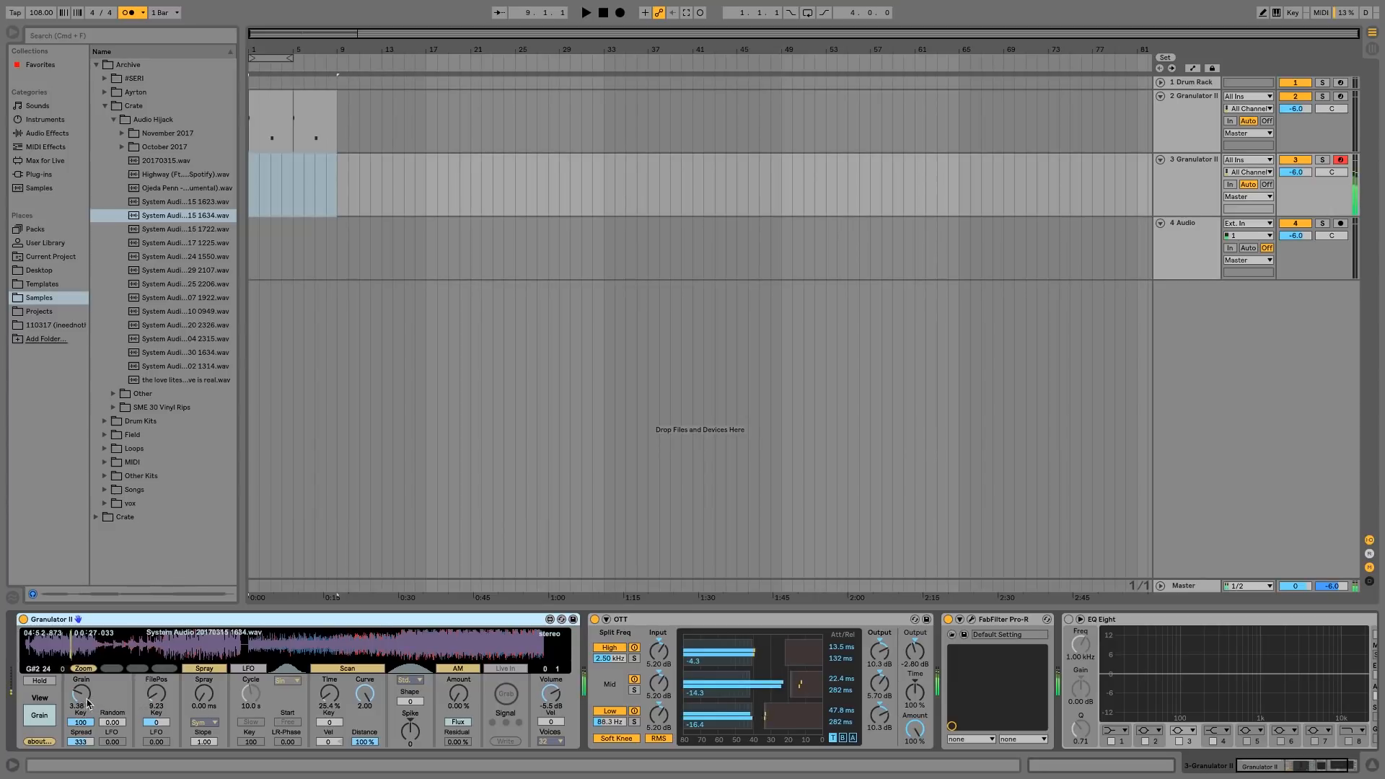
pyautogui.click(156, 702)
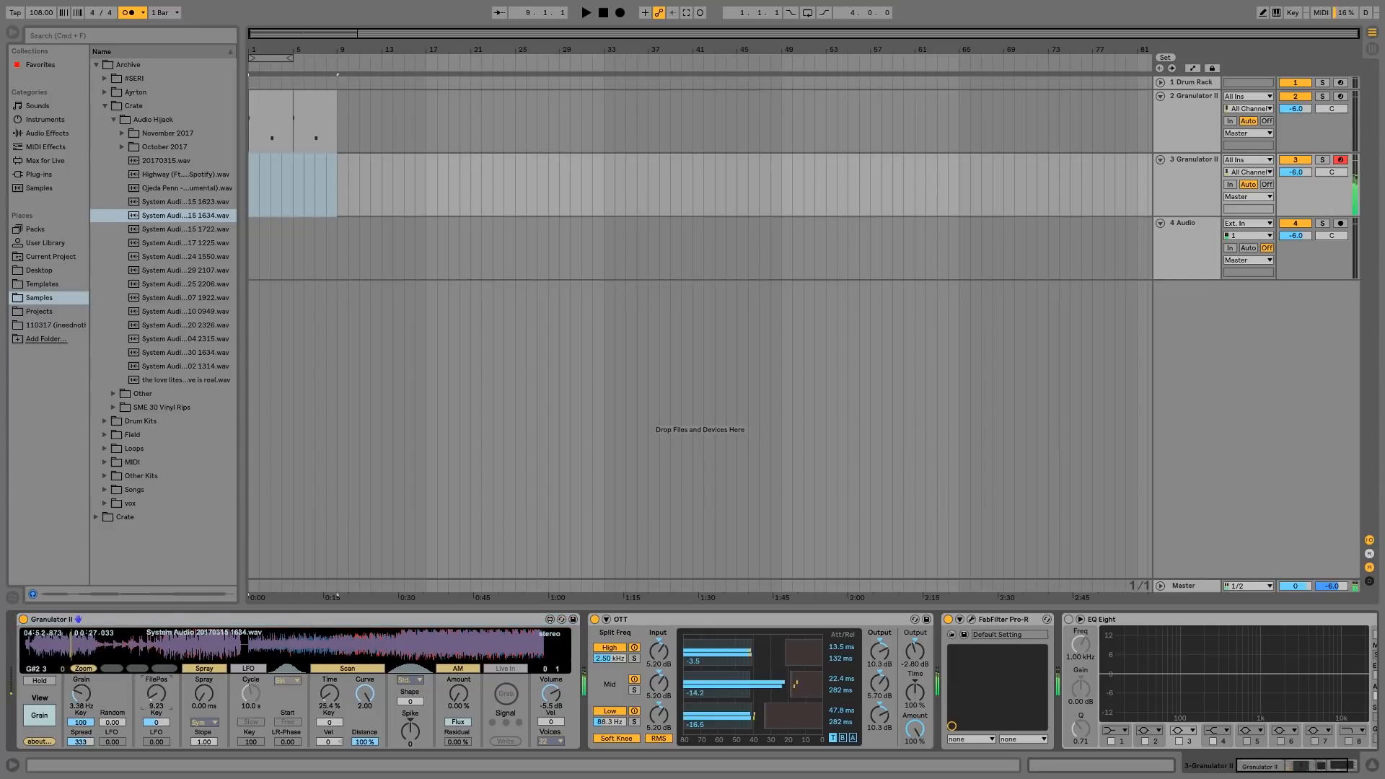
pyautogui.moveTo(156, 702); pyautogui.dragTo(157, 696)
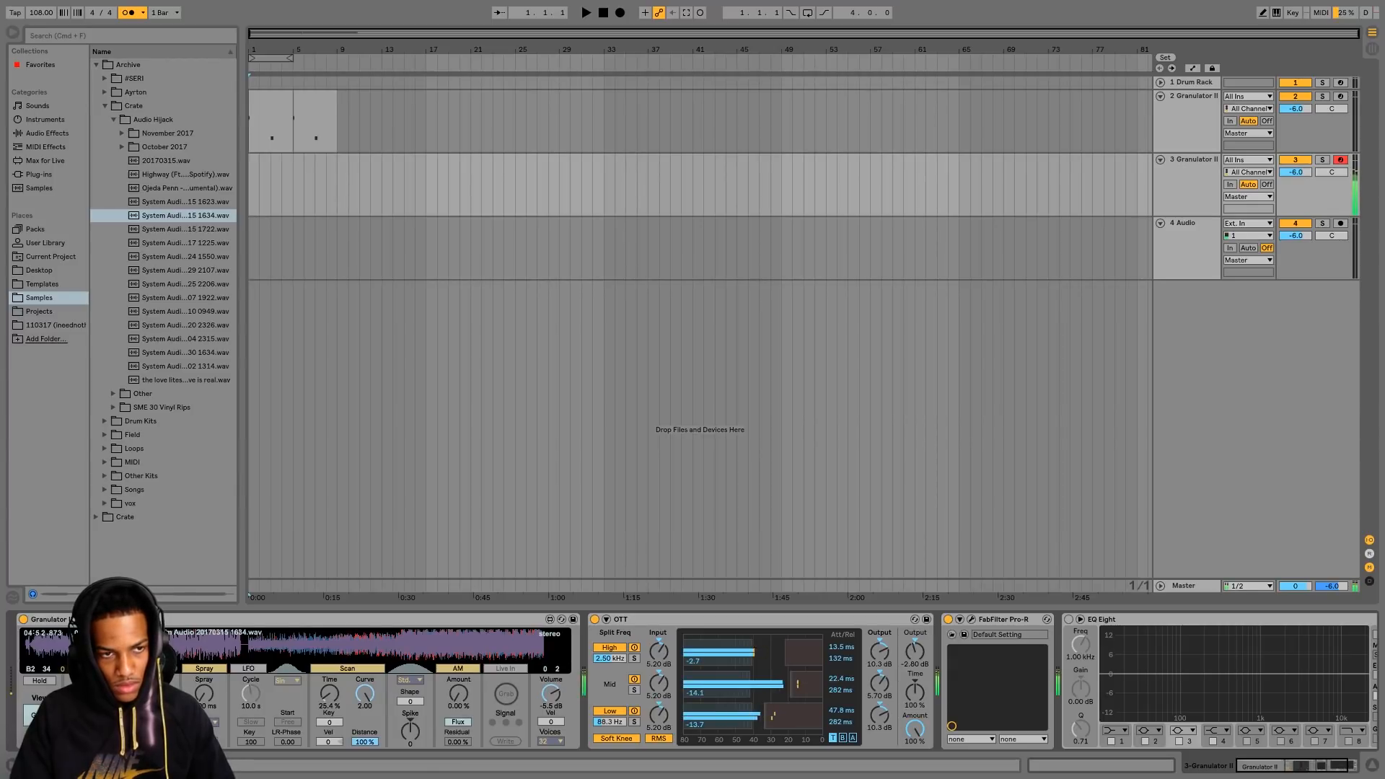
pyautogui.press('space')
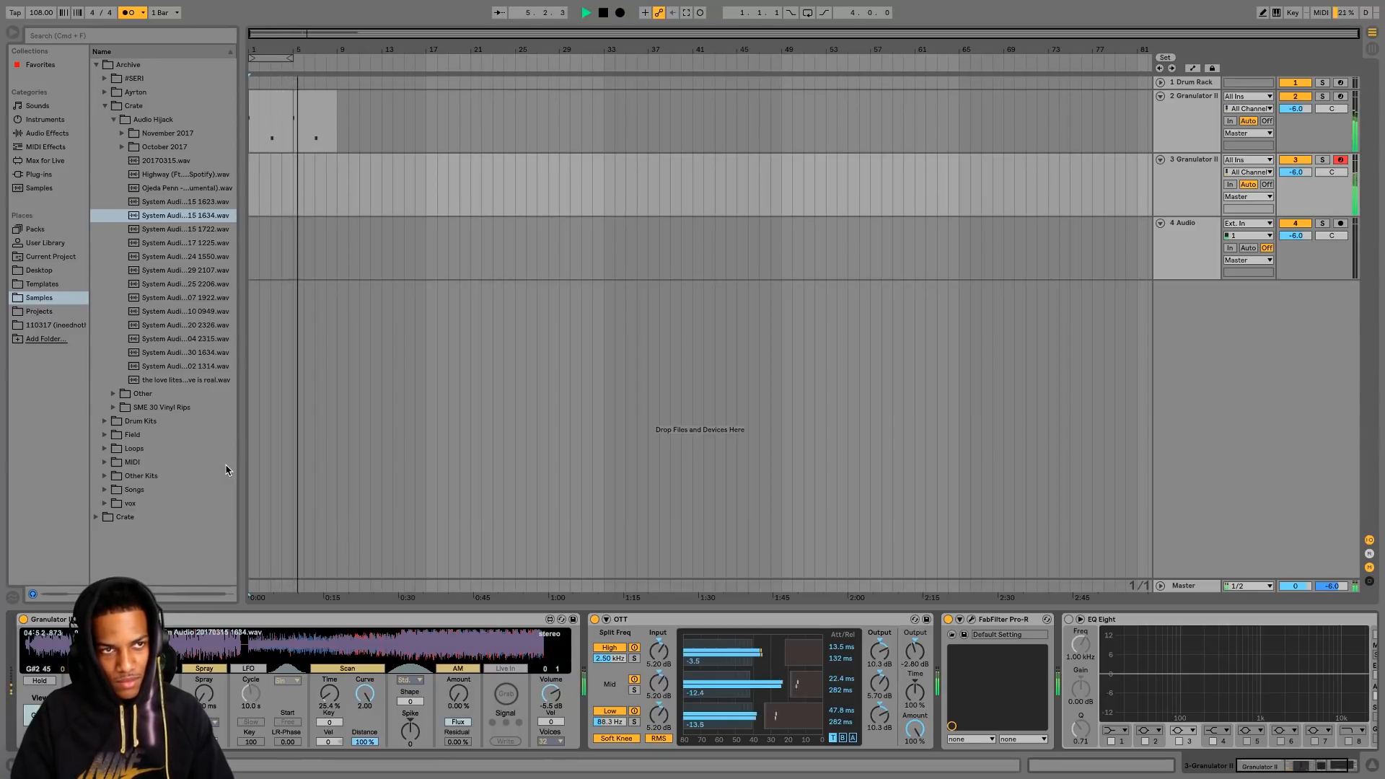
pyautogui.press('space')
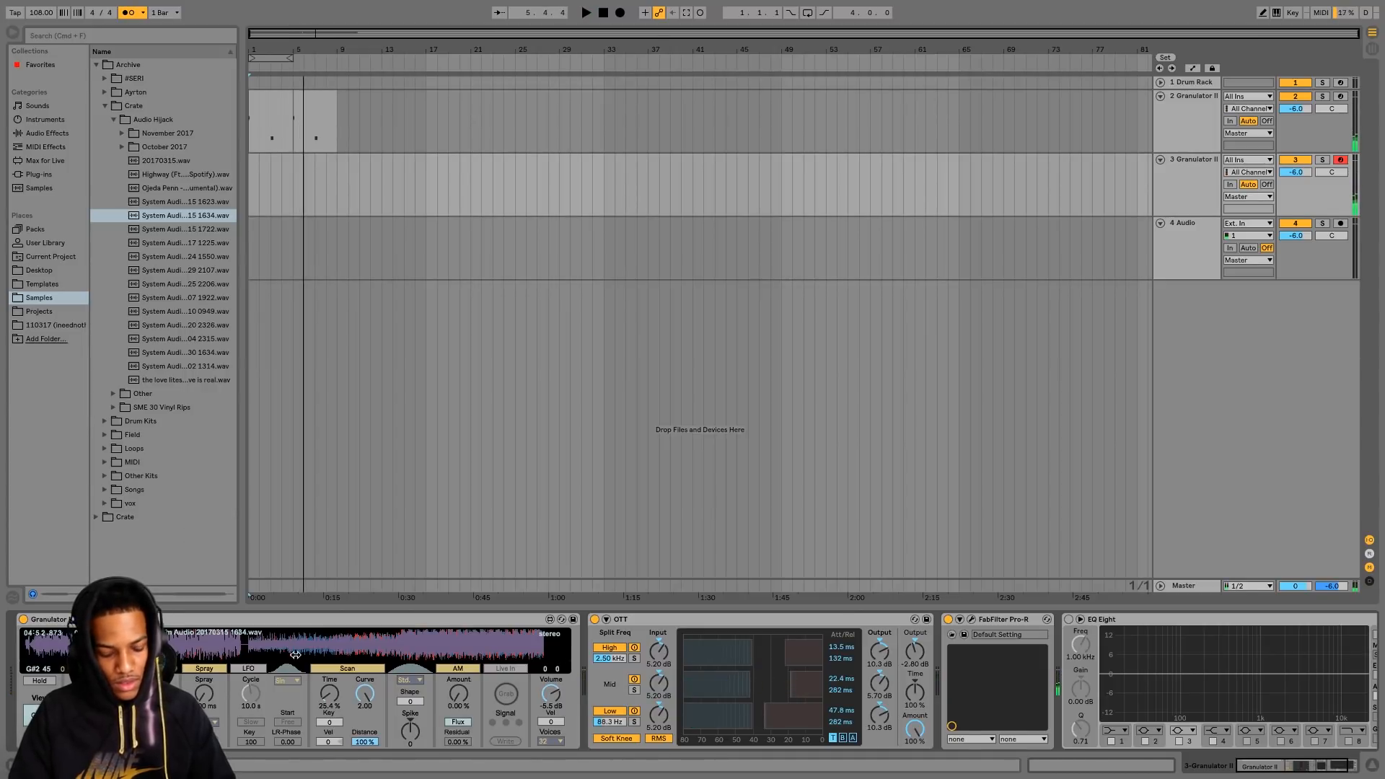
# - Create an eight-bar MIDI clip on the duplicated Granulator II track and place an eighth-note G#2 at 1.2.3
pyautogui.moveTo(348, 193); pyautogui.dragTo(240, 195)
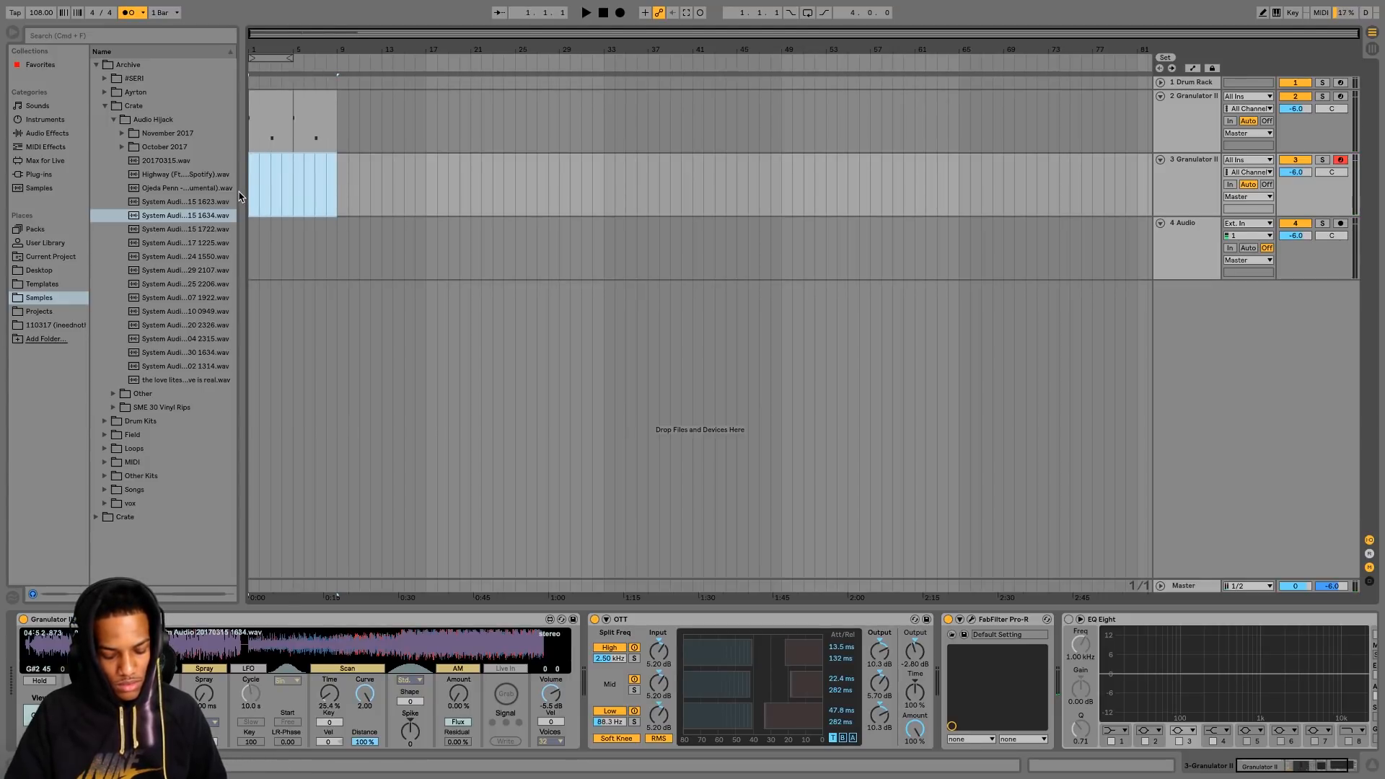
pyautogui.press('super+shift+m')
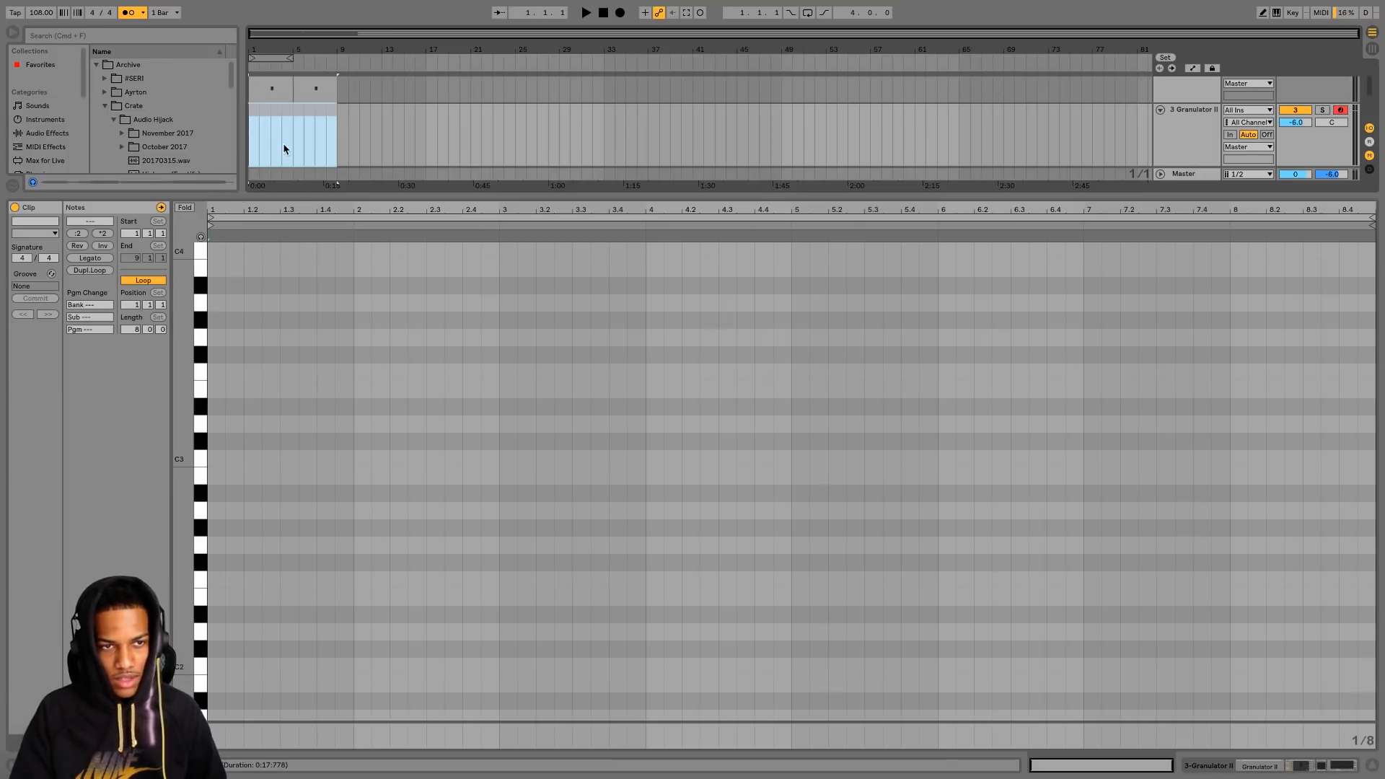
pyautogui.click(215, 472)
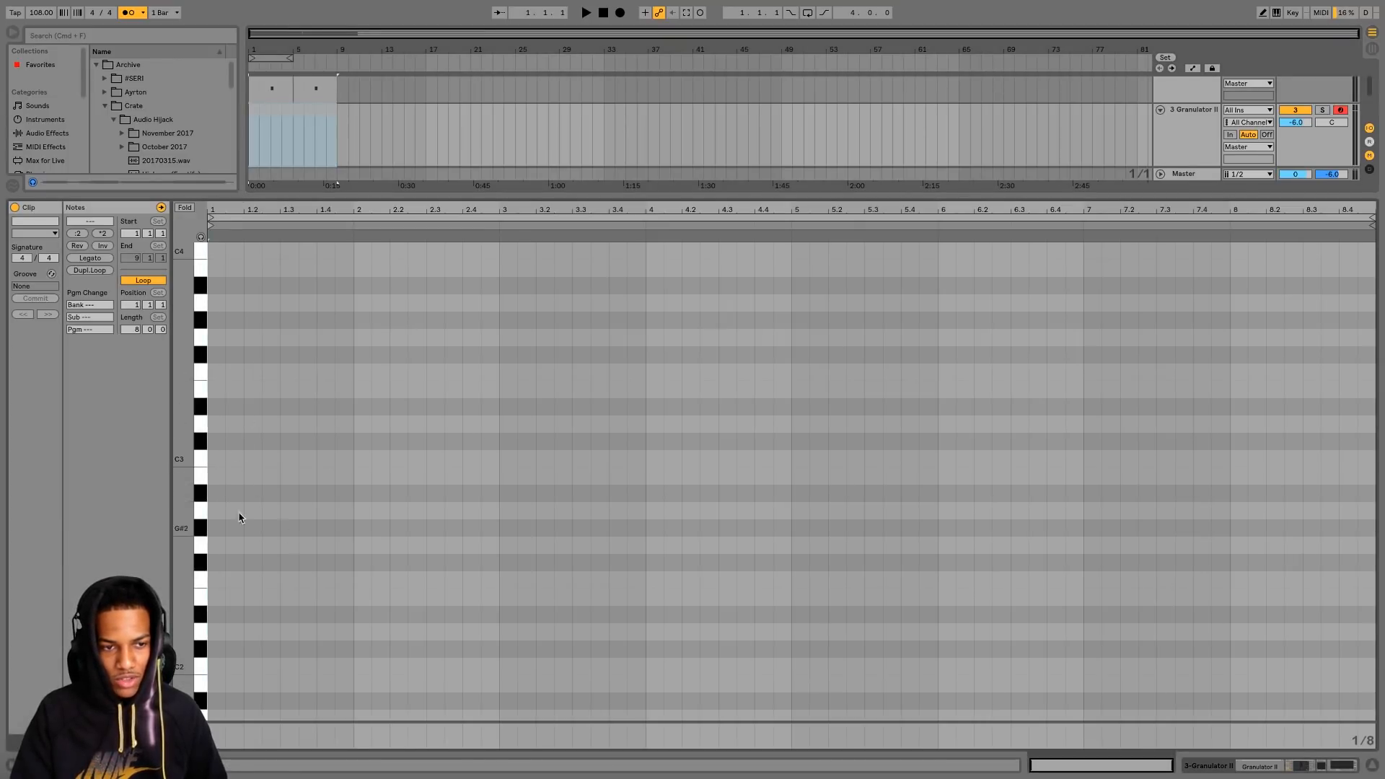
pyautogui.doubleClick(217, 529)
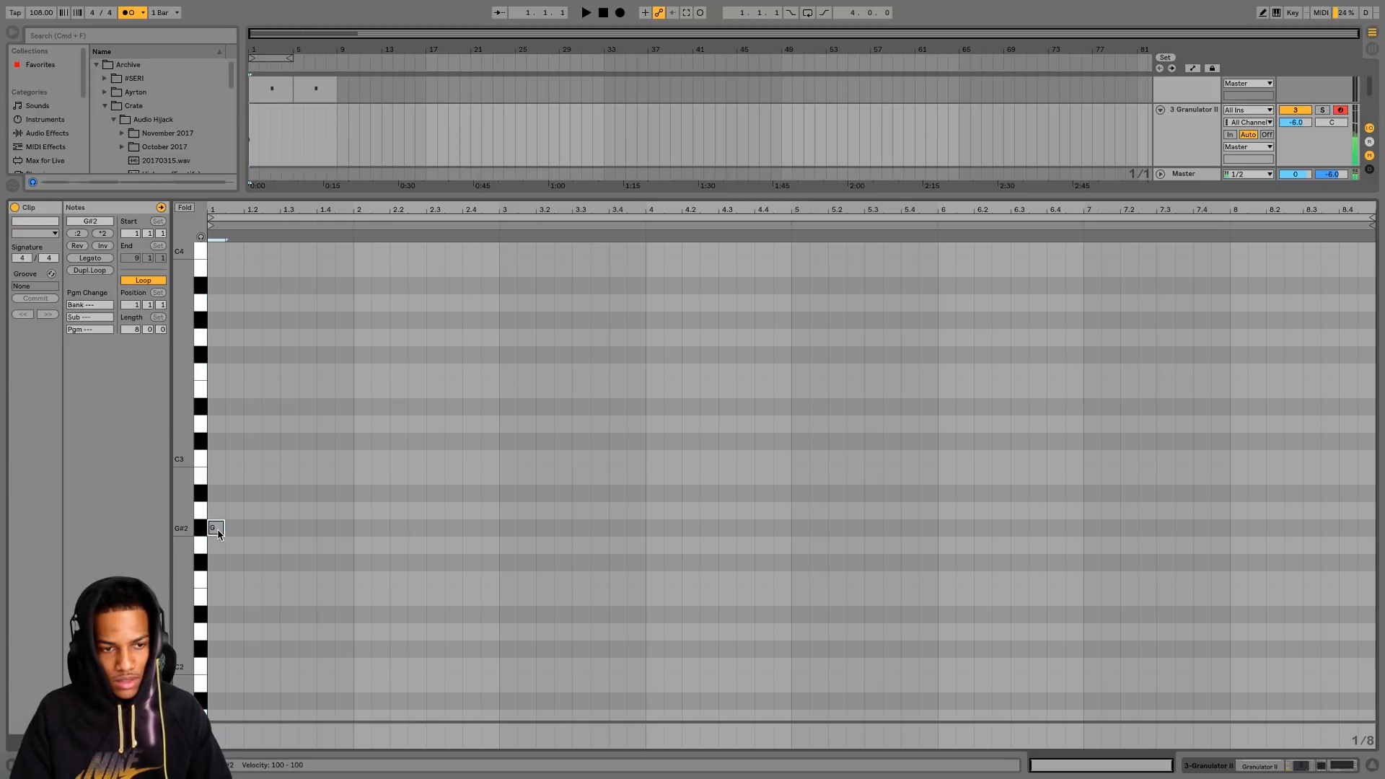
pyautogui.moveTo(219, 530); pyautogui.dragTo(277, 530)
pyautogui.press('space')
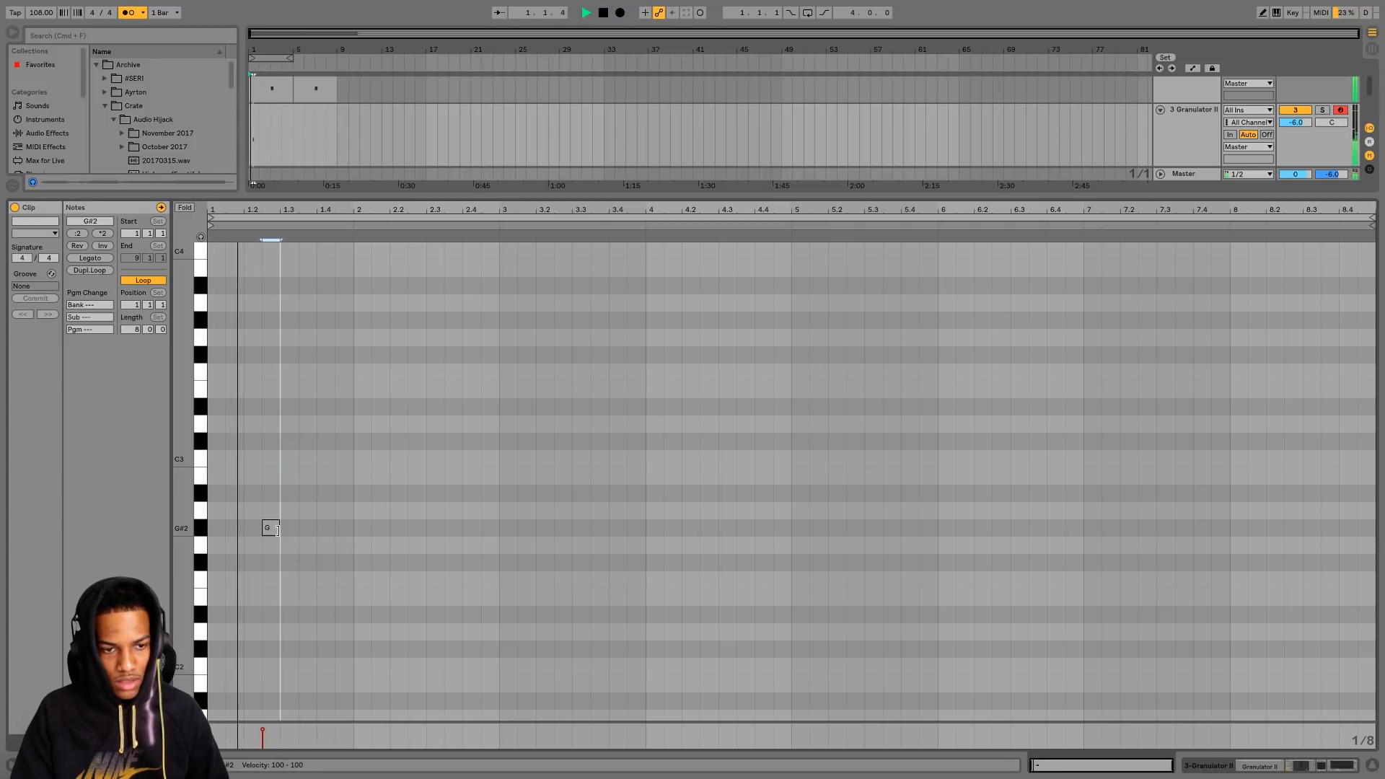
# - Add eighth-note G#2 notes at 2.2.3, 3.2.3 and 4.2.3 in the new clip
pyautogui.doubleClick(416, 528)
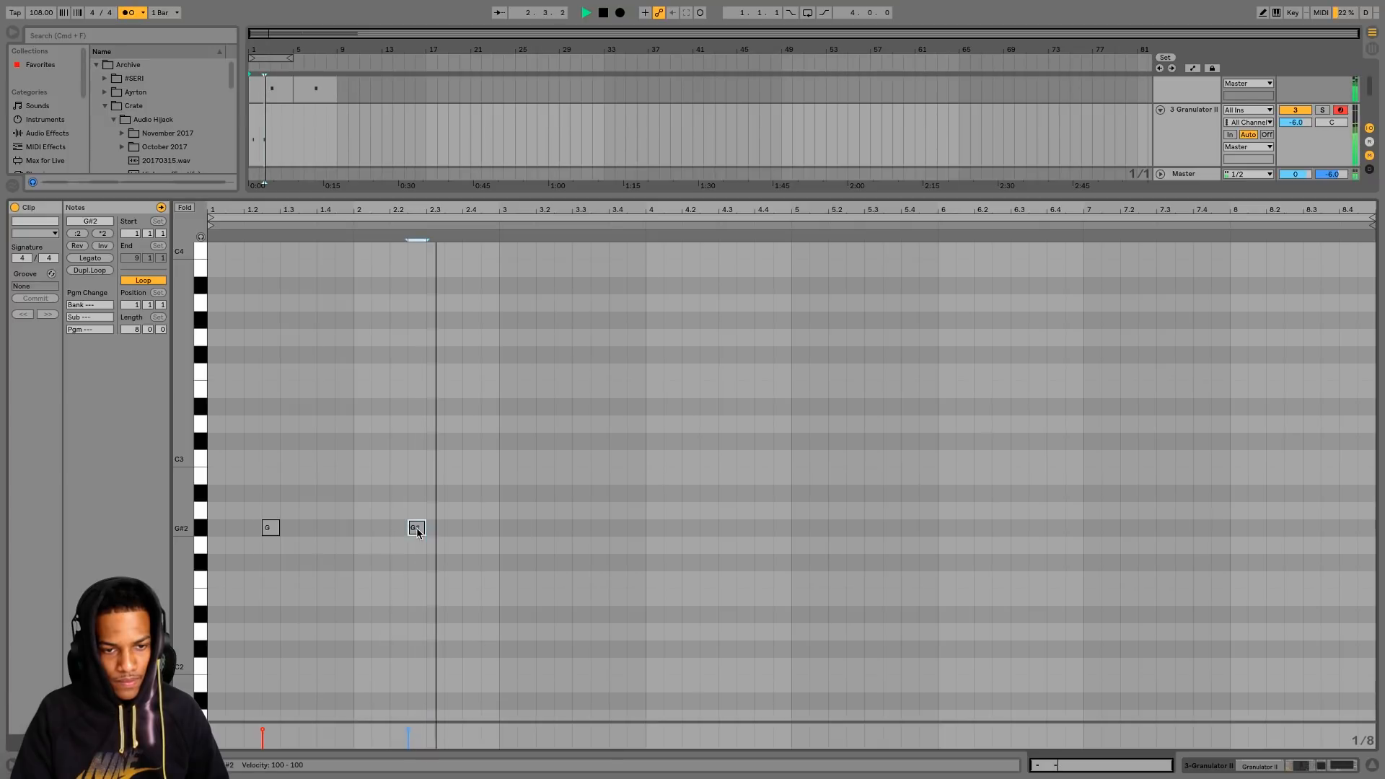
pyautogui.doubleClick(565, 529)
pyautogui.doubleClick(641, 533)
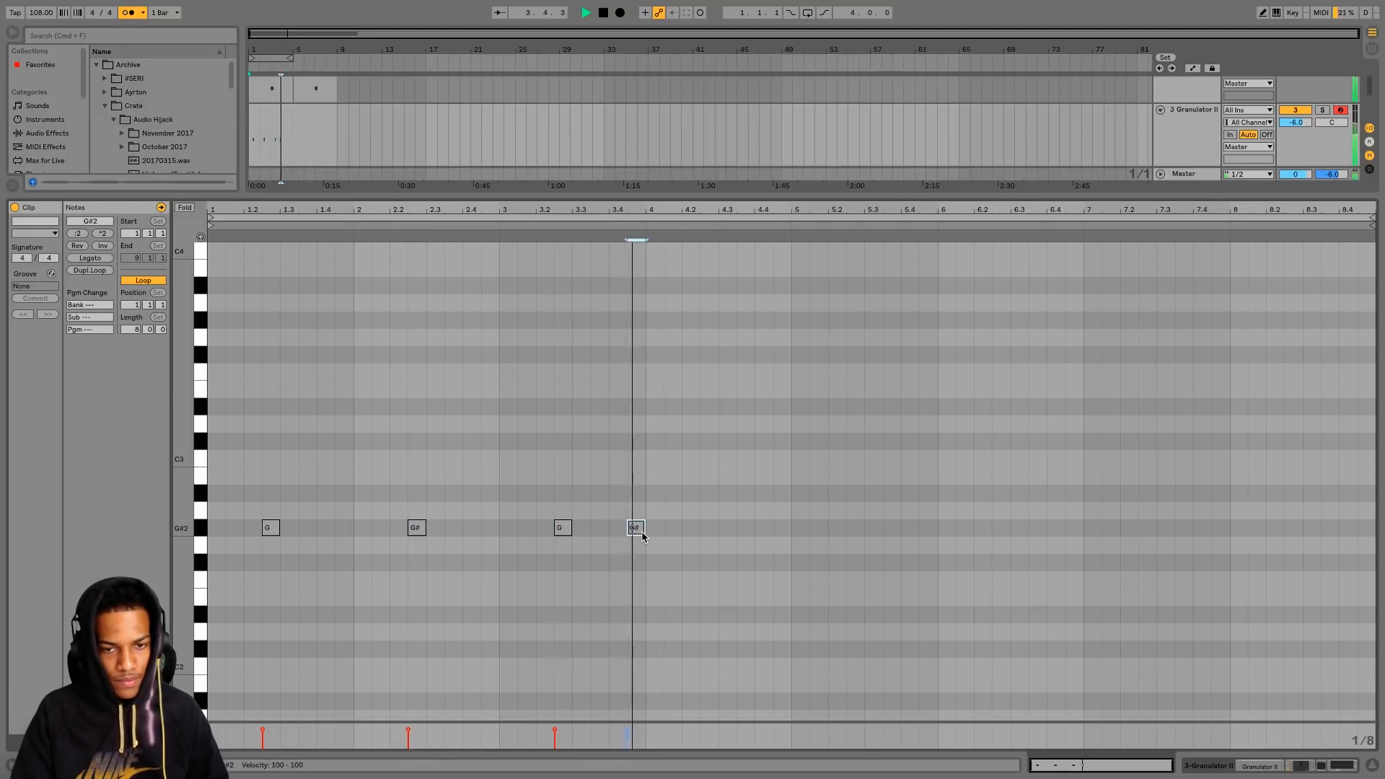
pyautogui.doubleClick(641, 531)
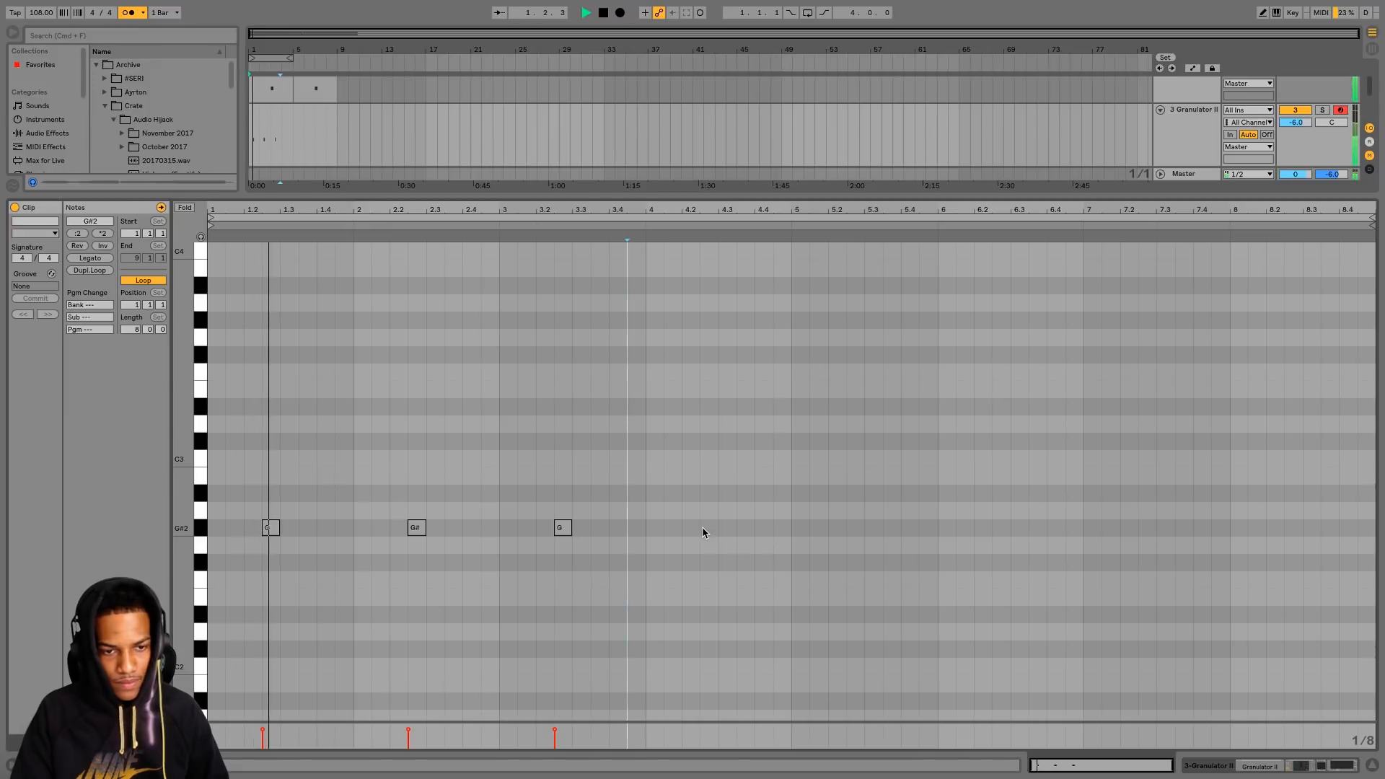
pyautogui.doubleClick(712, 529)
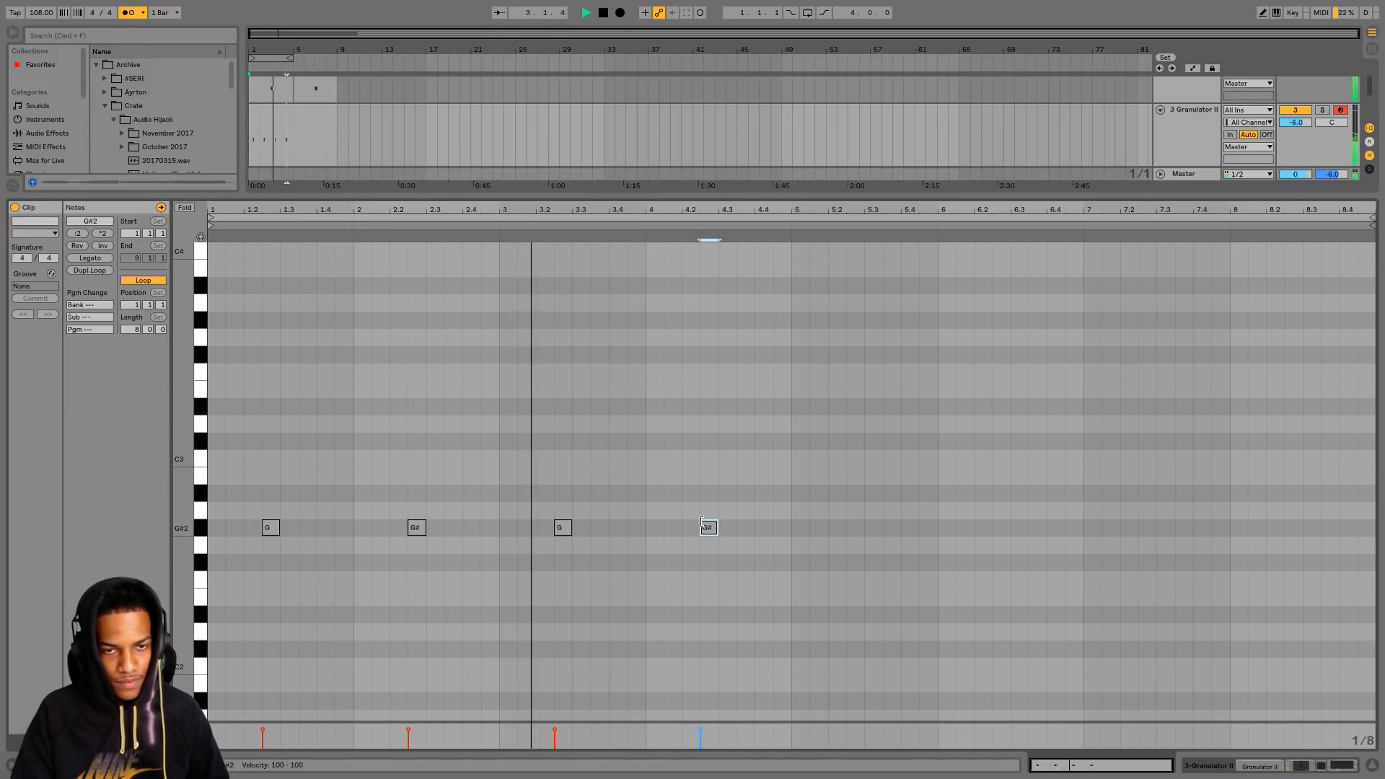
# - Trim the new G#2 clip to four bars and turn on arrangement looping for bars 1 to 4
pyautogui.click(1188, 764)
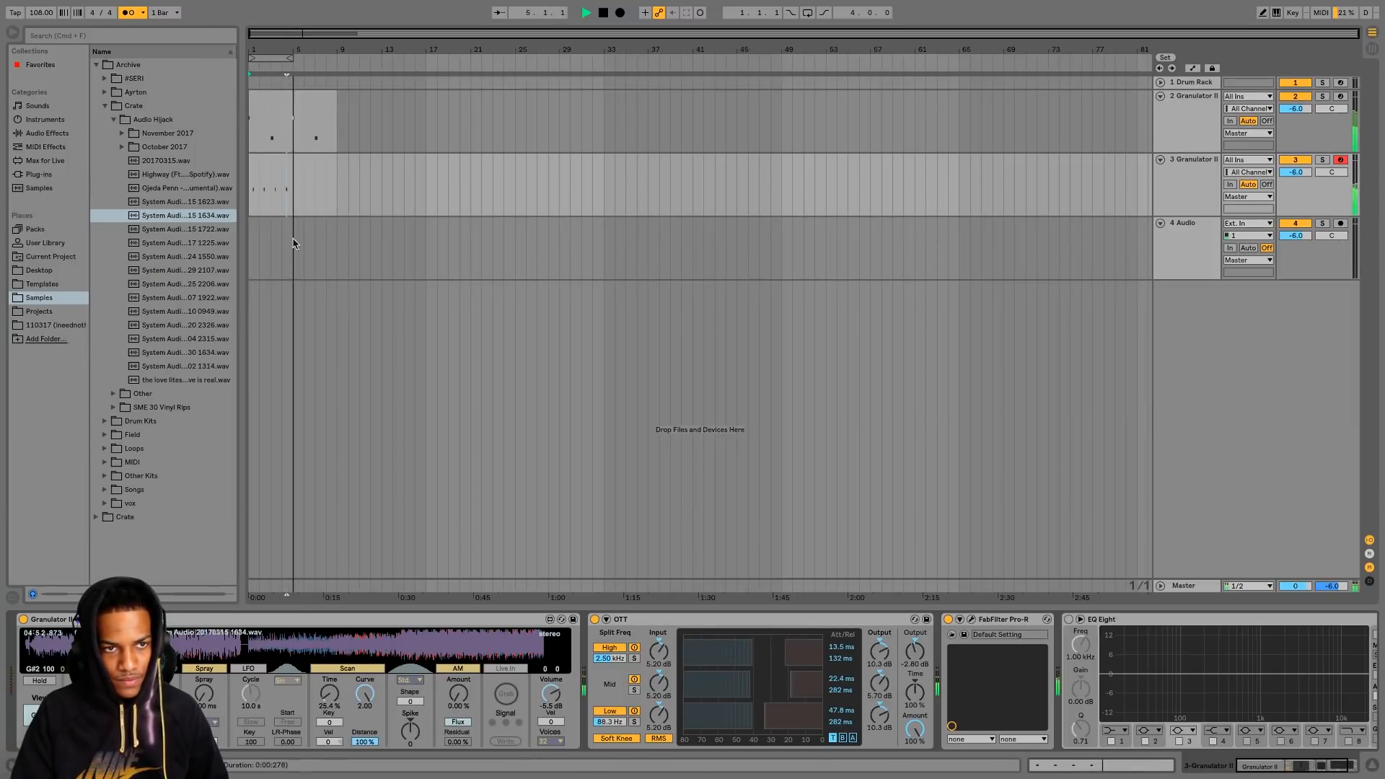
pyautogui.press('space')
pyautogui.click(292, 174)
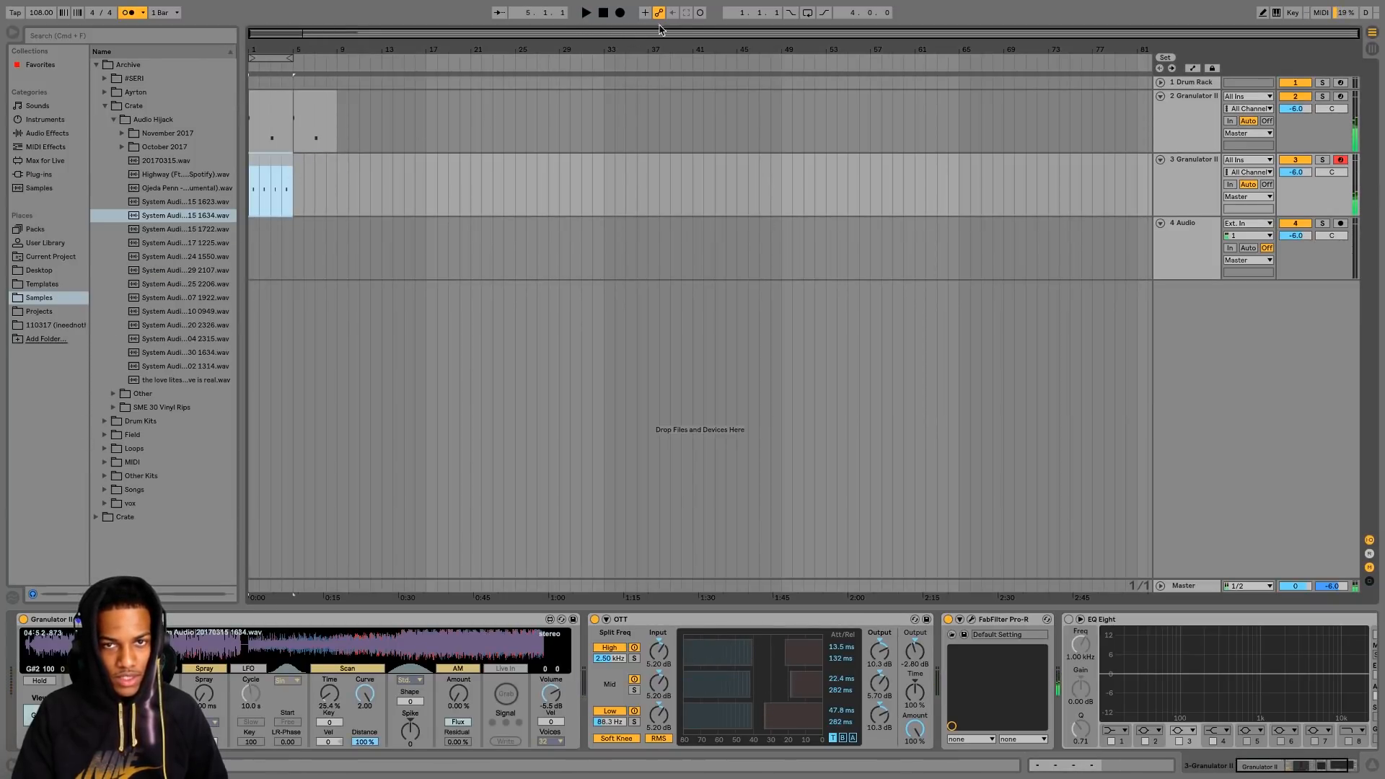
pyautogui.click(807, 14)
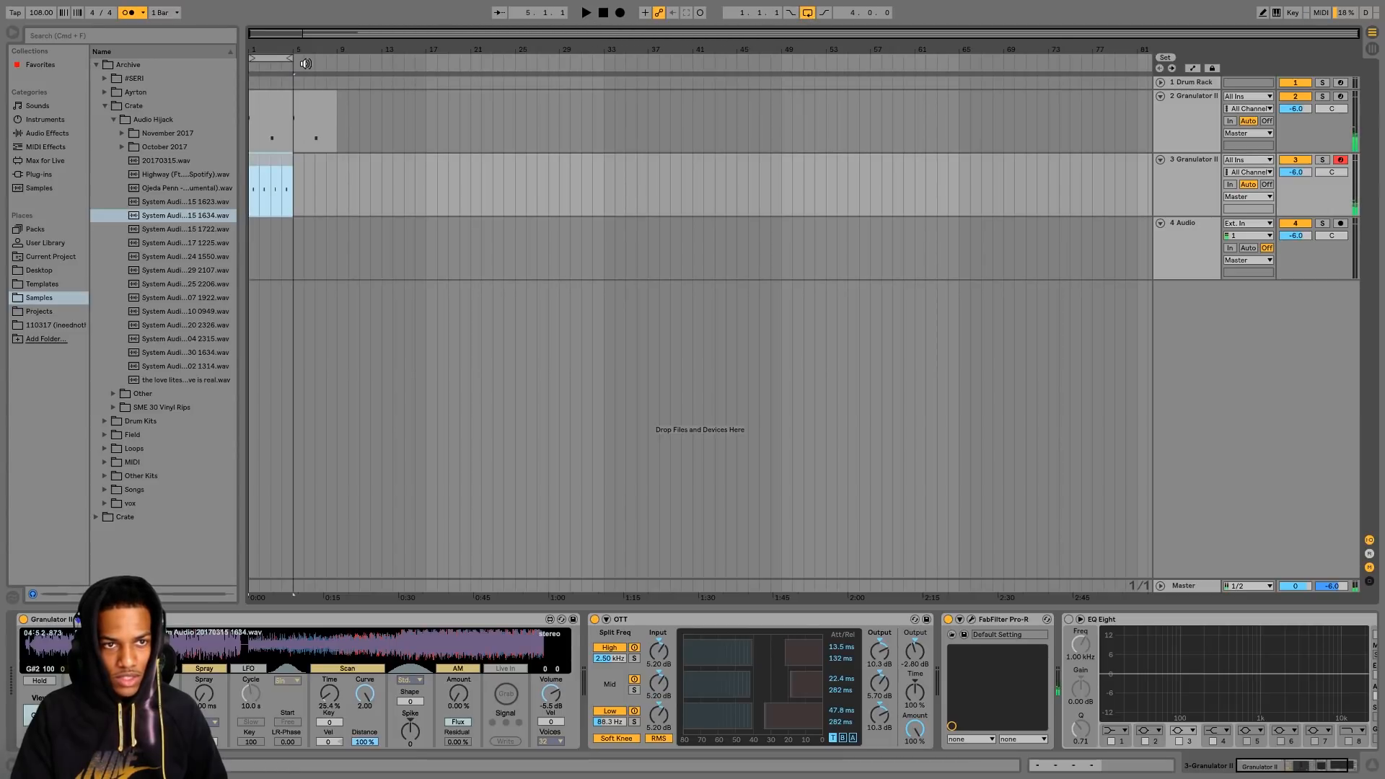
# - Check the notes in the duplicated track's four-bar G#2 clip while playing the loop, then return to its device chain
pyautogui.moveTo(291, 59); pyautogui.dragTo(292, 60)
pyautogui.doubleClick(268, 161)
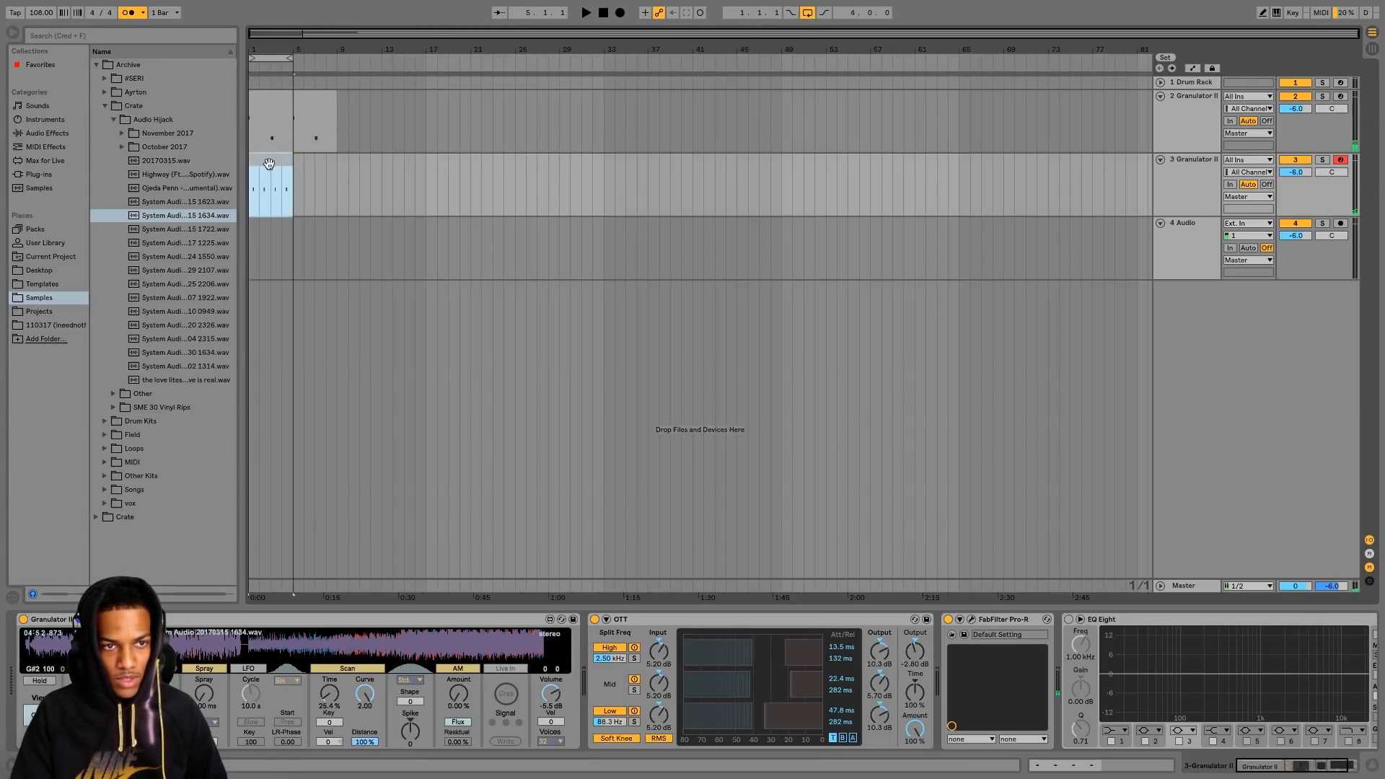
pyautogui.press('space')
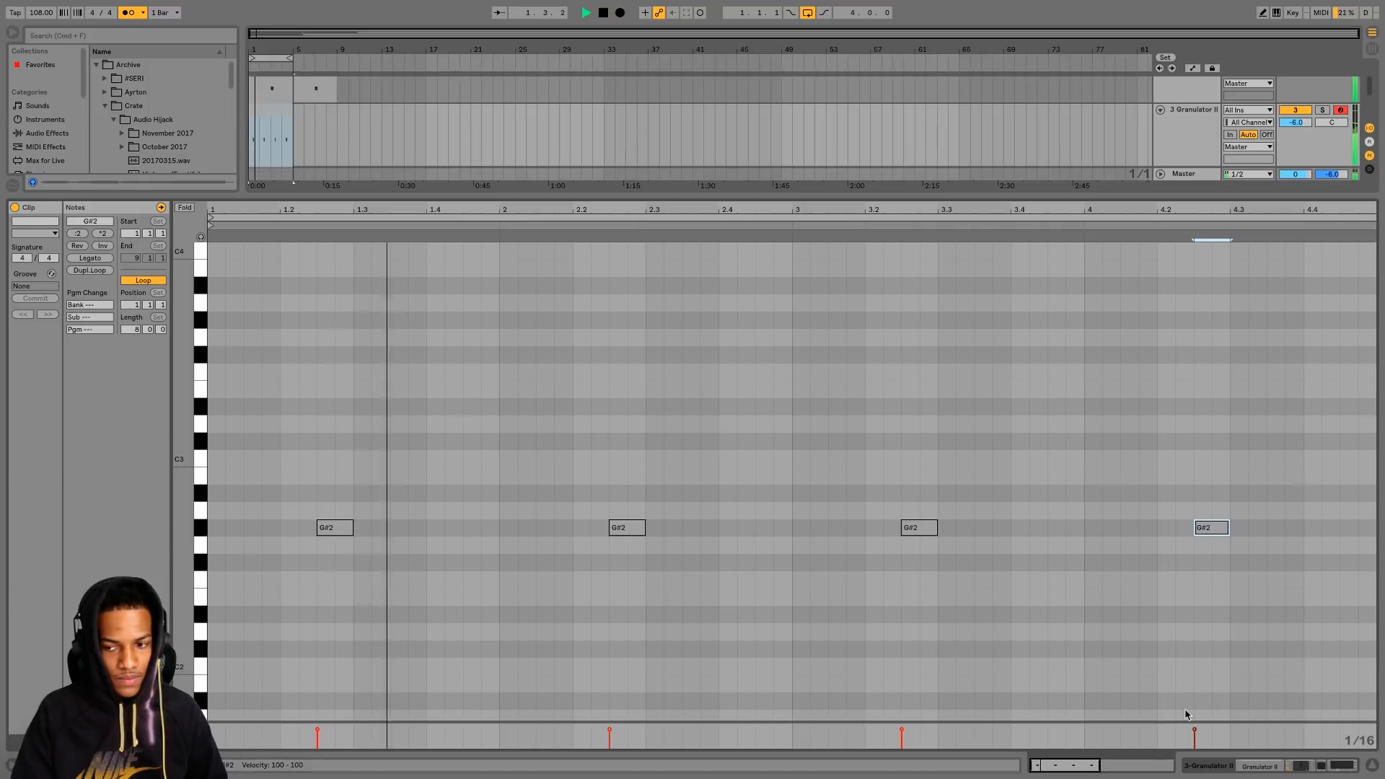
pyautogui.click(1228, 766)
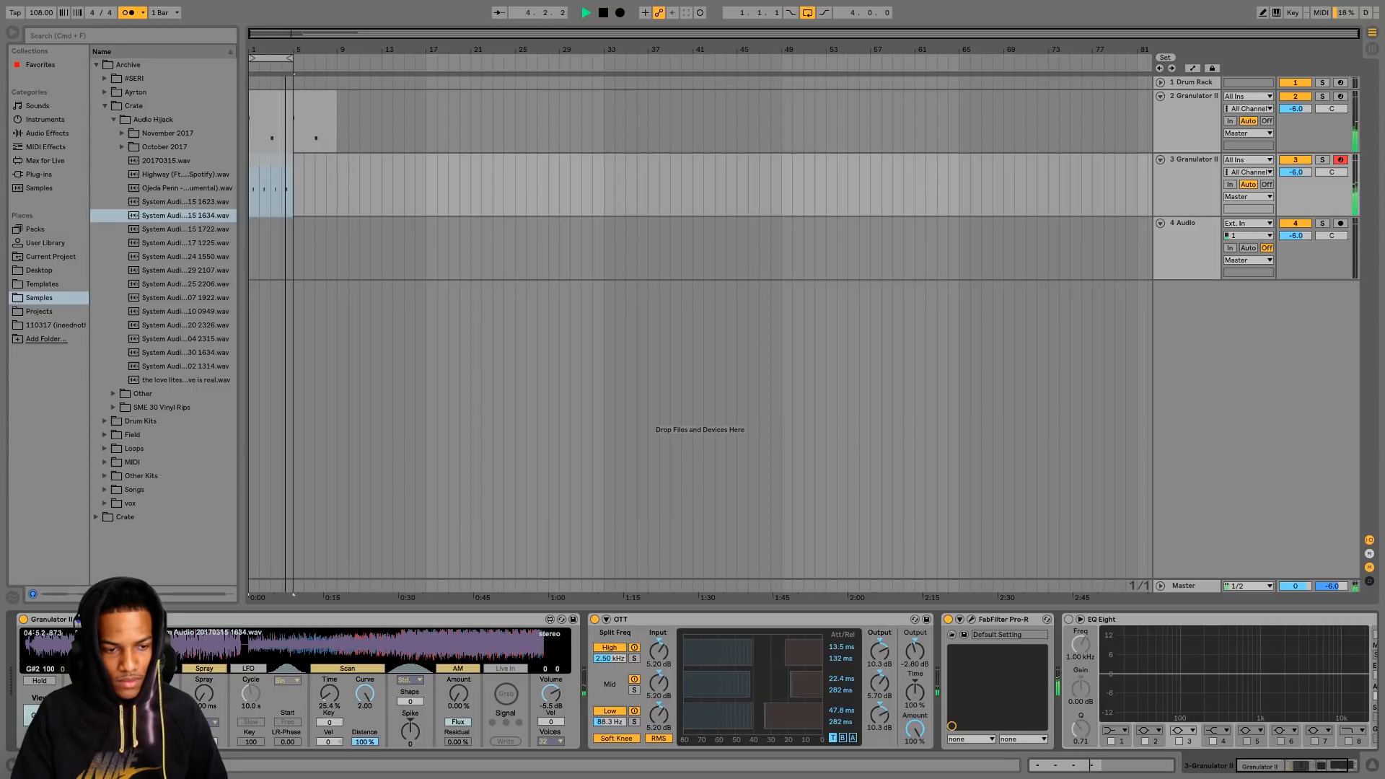
pyautogui.press('space')
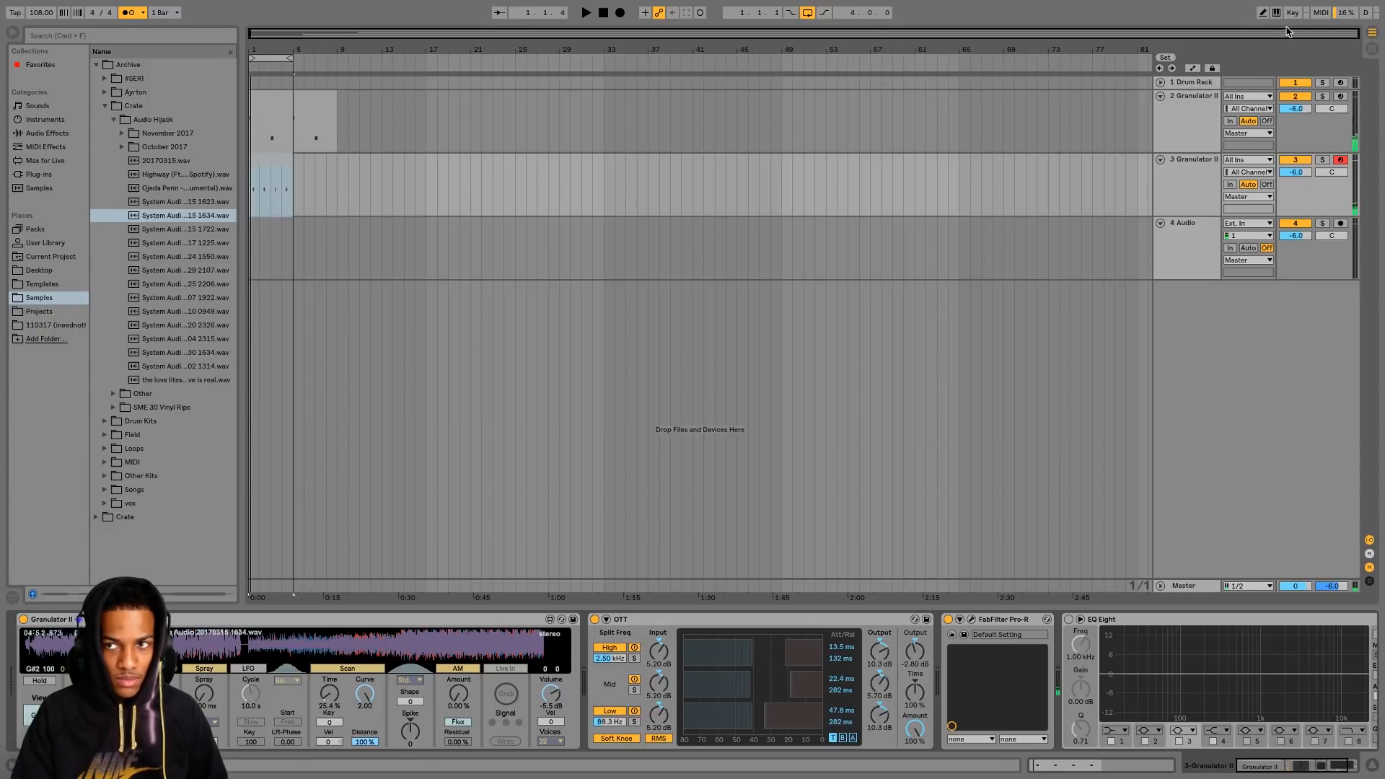
# - Show the automation lanes and select bar 4 of the clip on the duplicated Granulator II track
pyautogui.click(1193, 70)
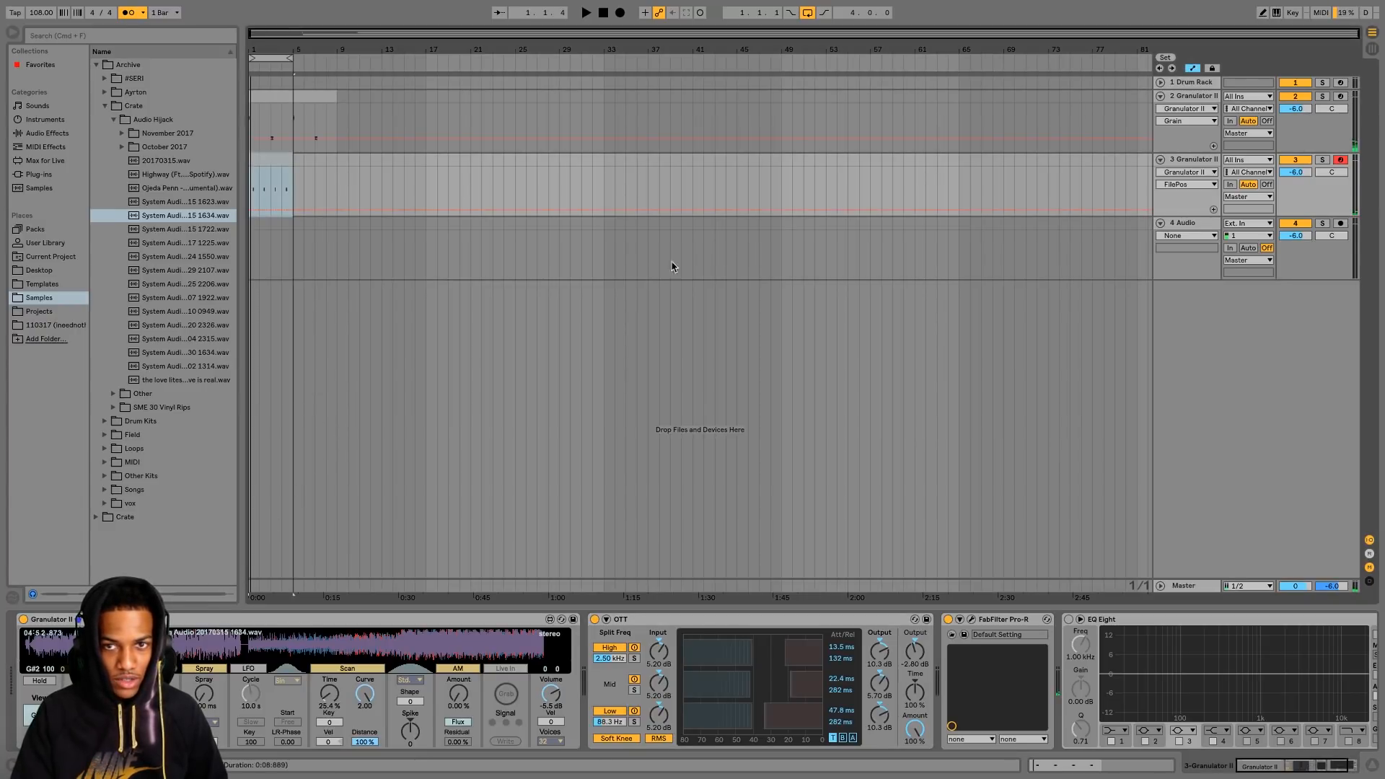
pyautogui.click(1193, 70)
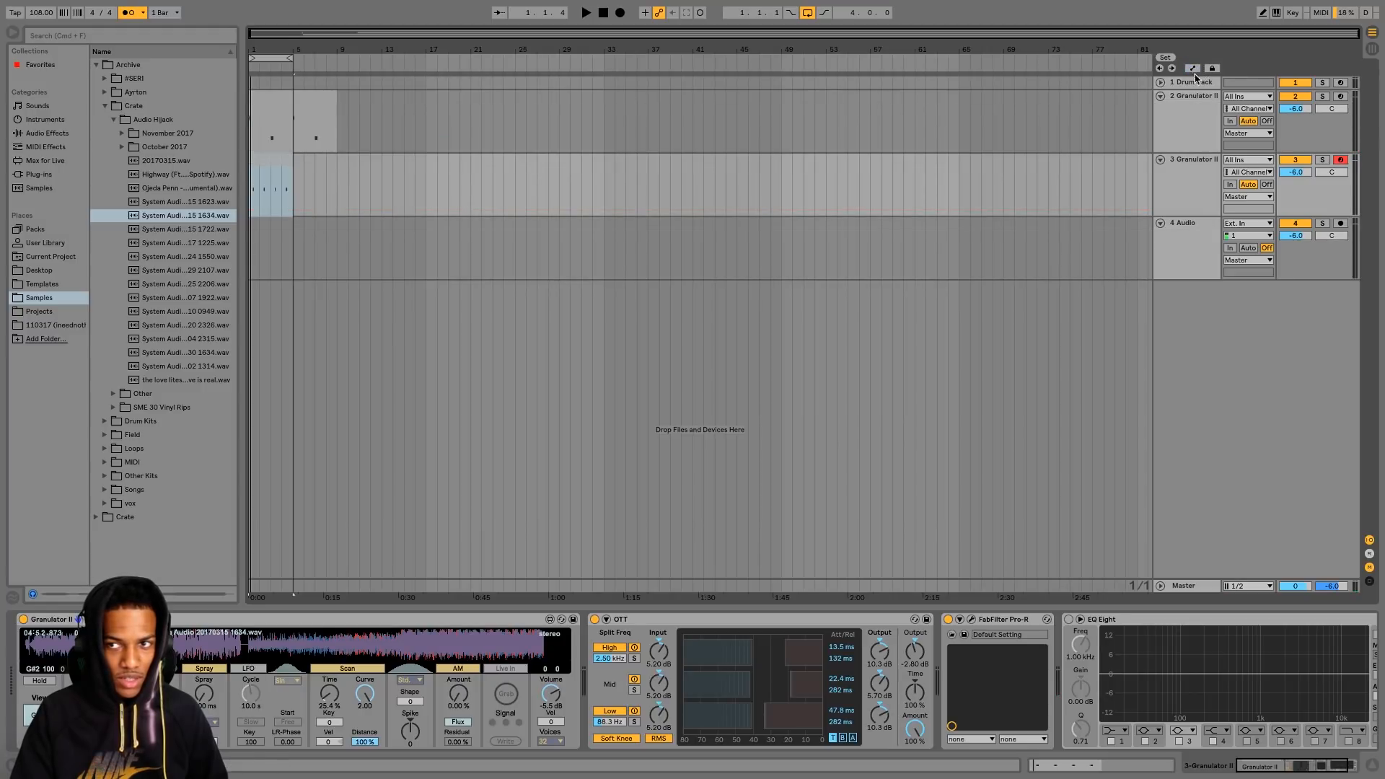
pyautogui.click(1194, 69)
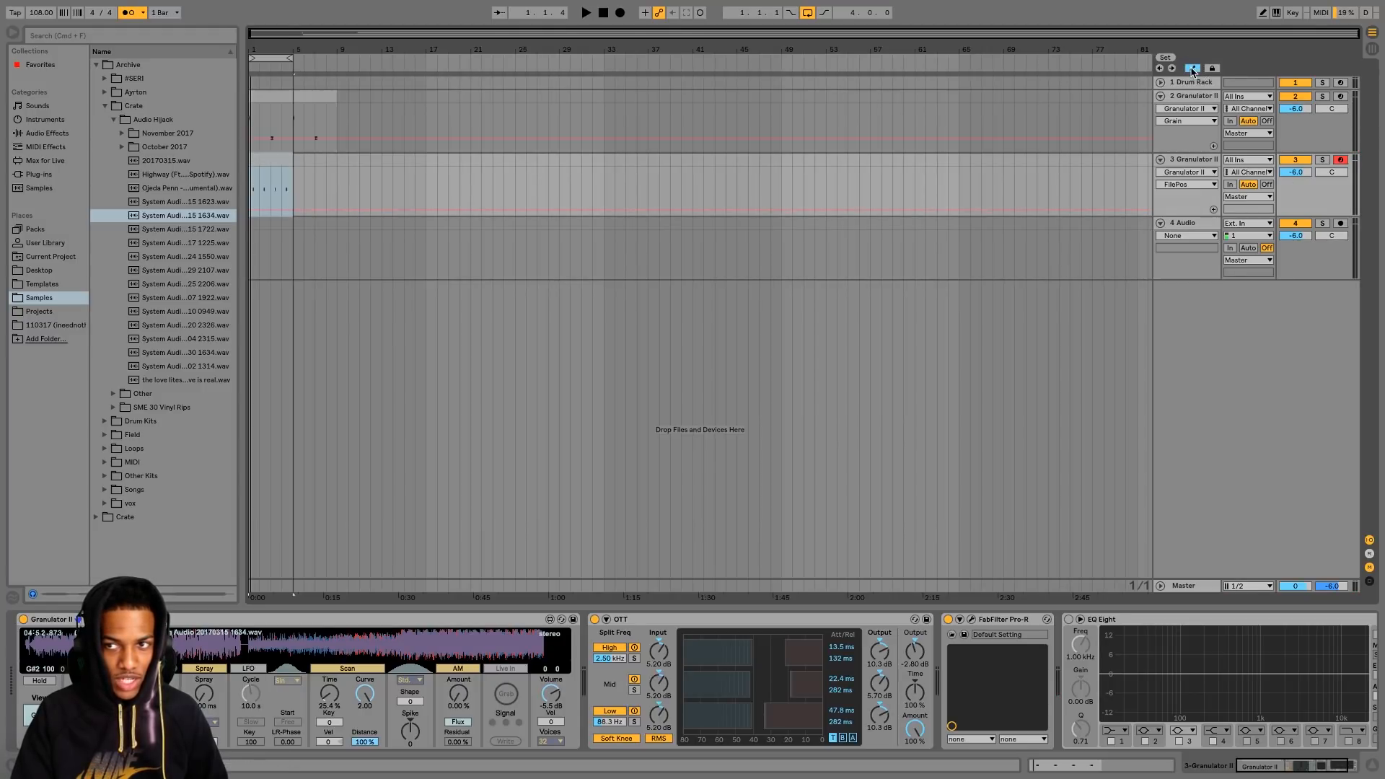
pyautogui.moveTo(279, 45); pyautogui.dragTo(369, 189)
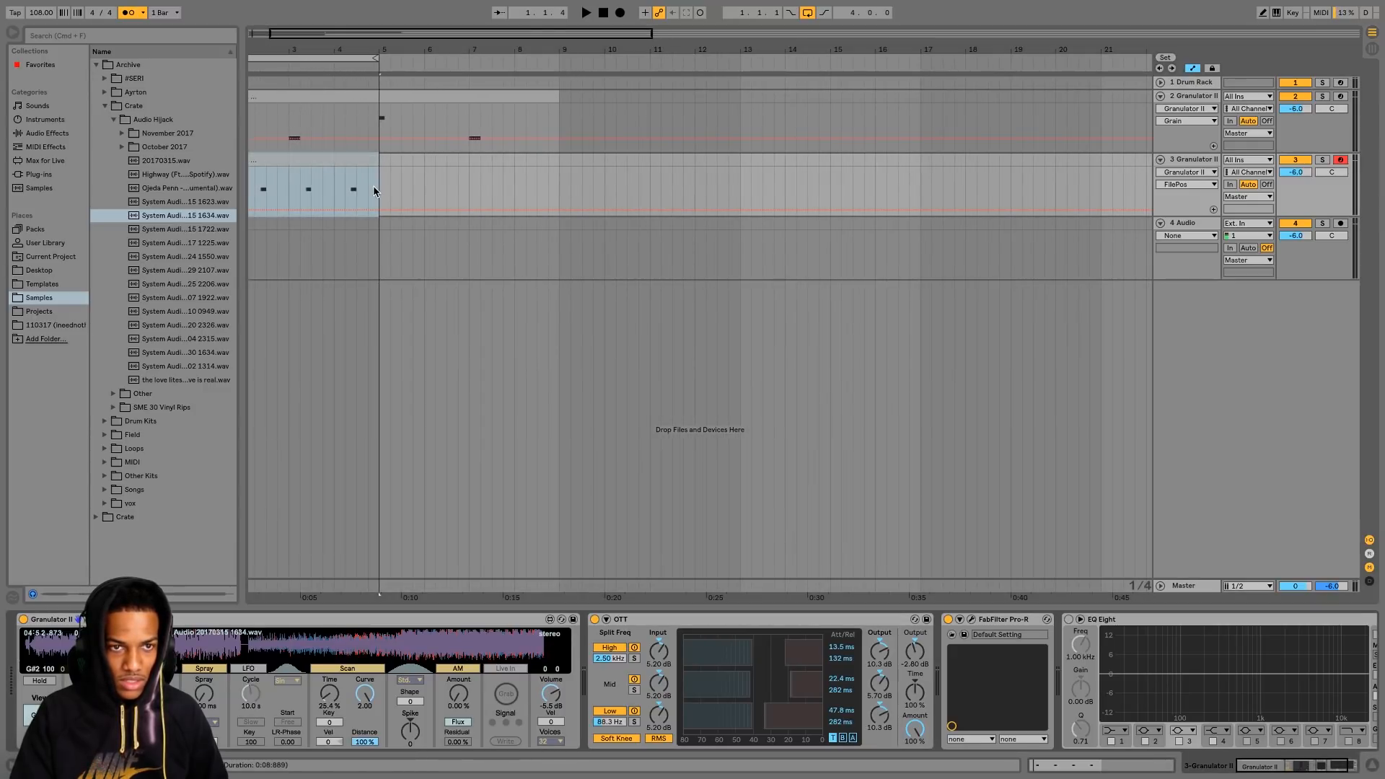
pyautogui.moveTo(378, 195); pyautogui.dragTo(336, 199)
pyautogui.rightClick(338, 202)
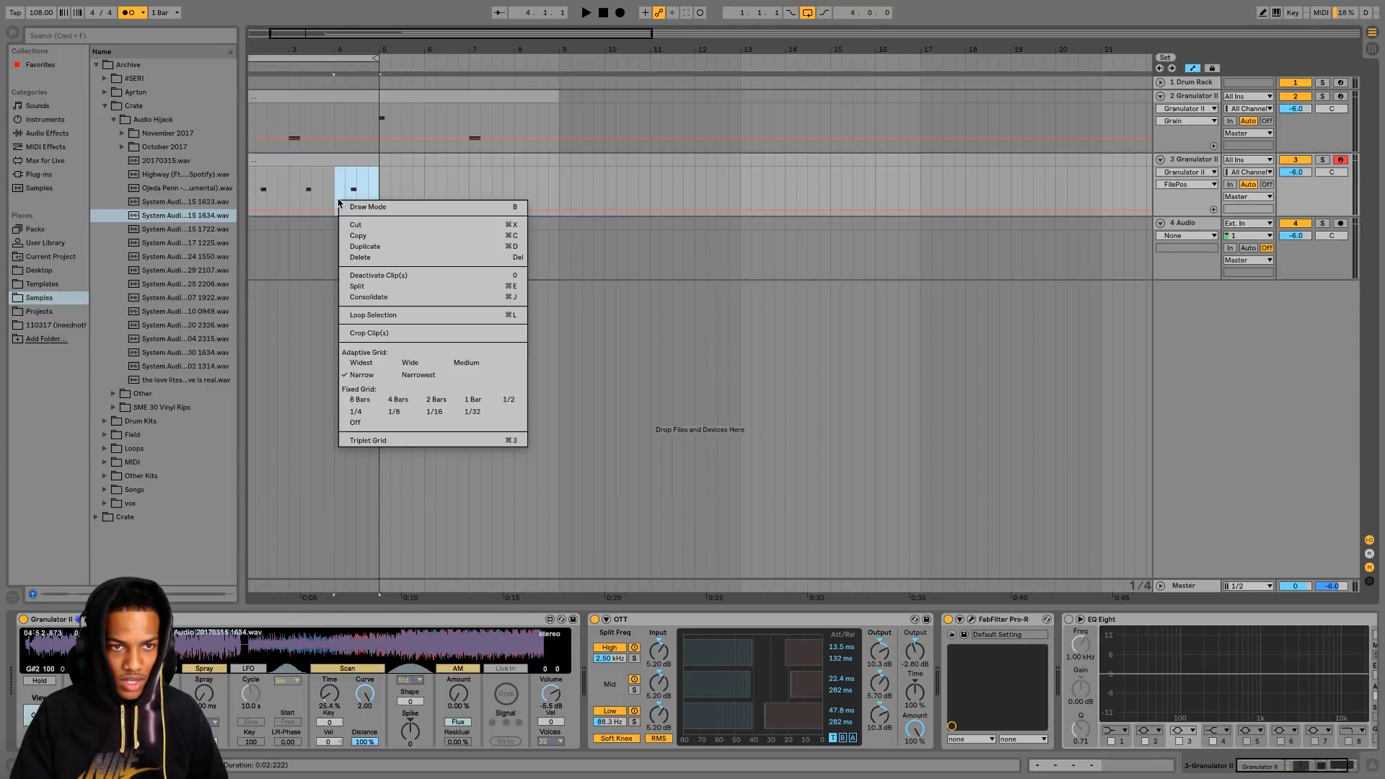
pyautogui.click(366, 236)
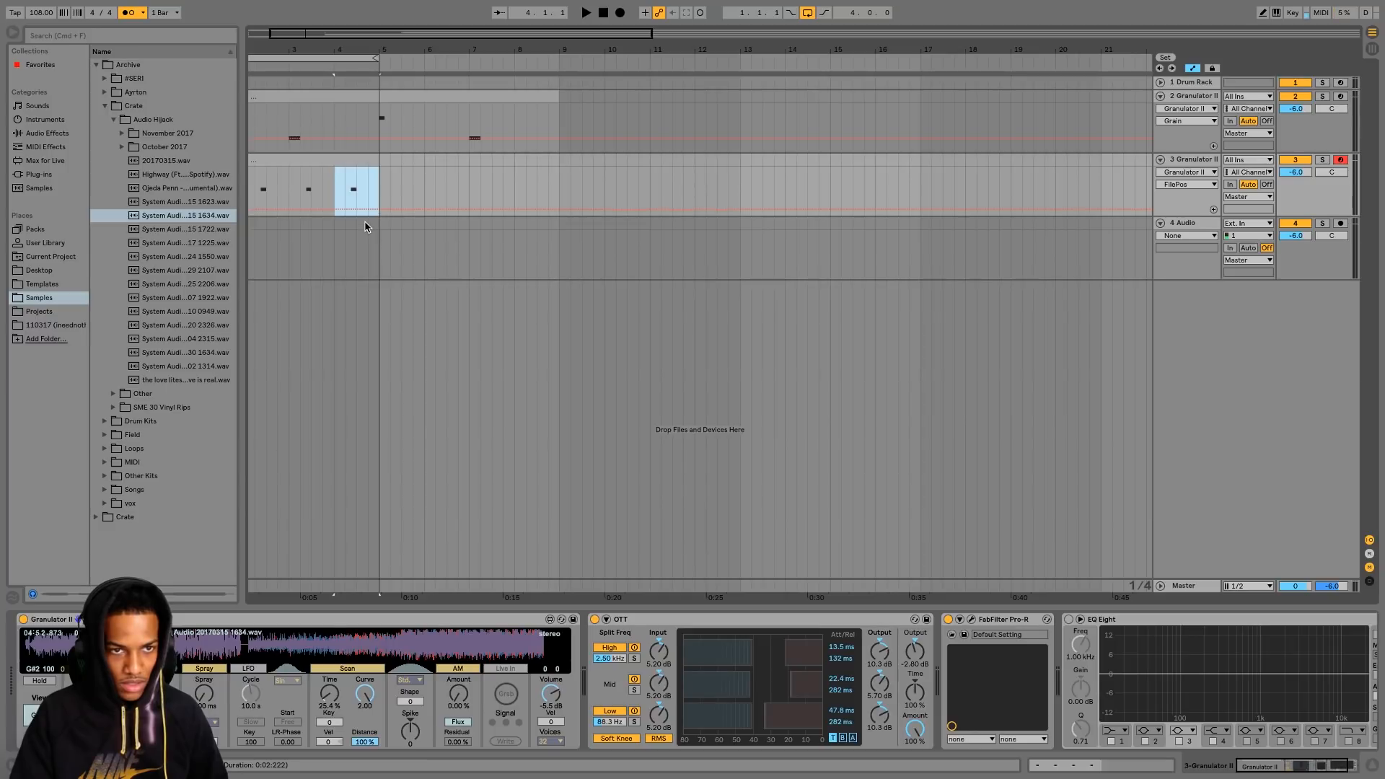
# - Adjust the FilePos automation over bar 4 on the duplicated Granulator II track and audition the bar
pyautogui.press('space')
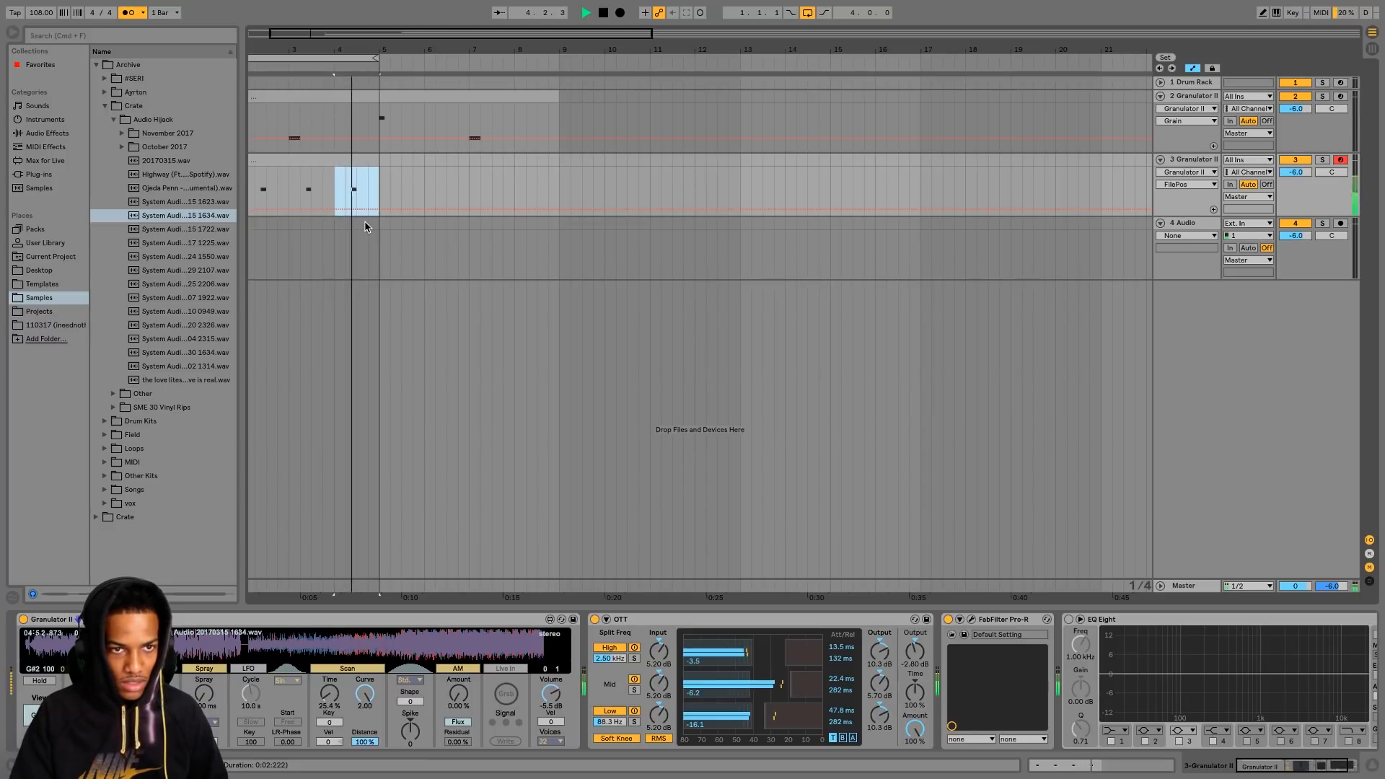
pyautogui.press('space')
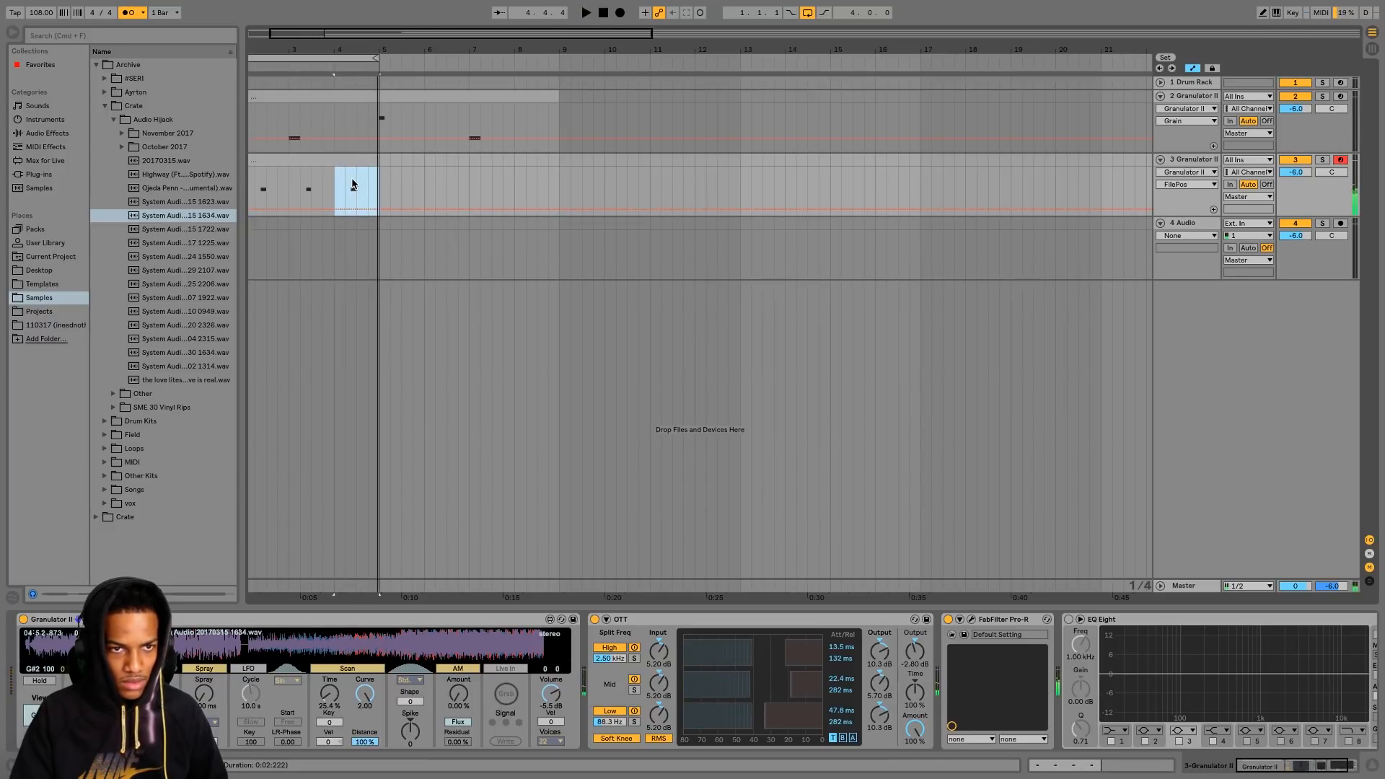
pyautogui.press('space')
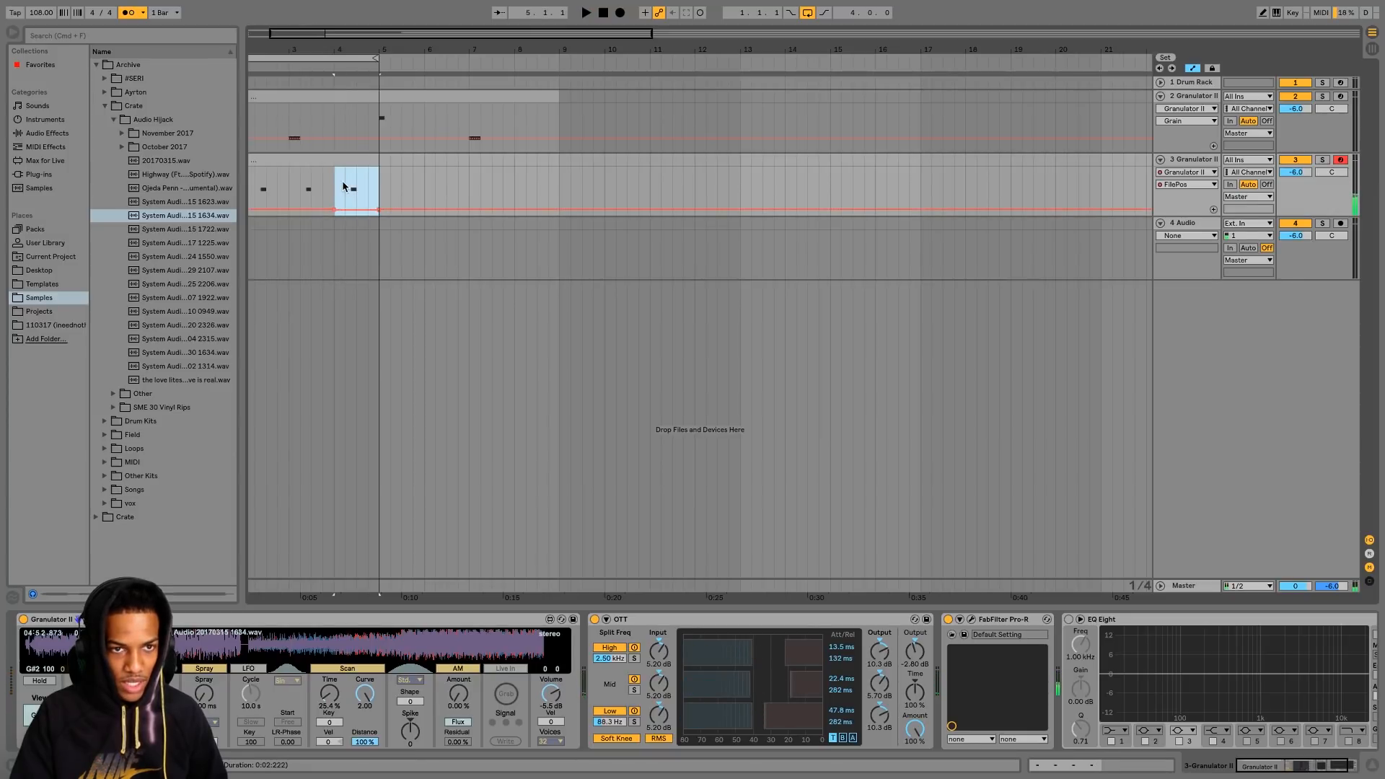
pyautogui.click(344, 187)
pyautogui.press('space')
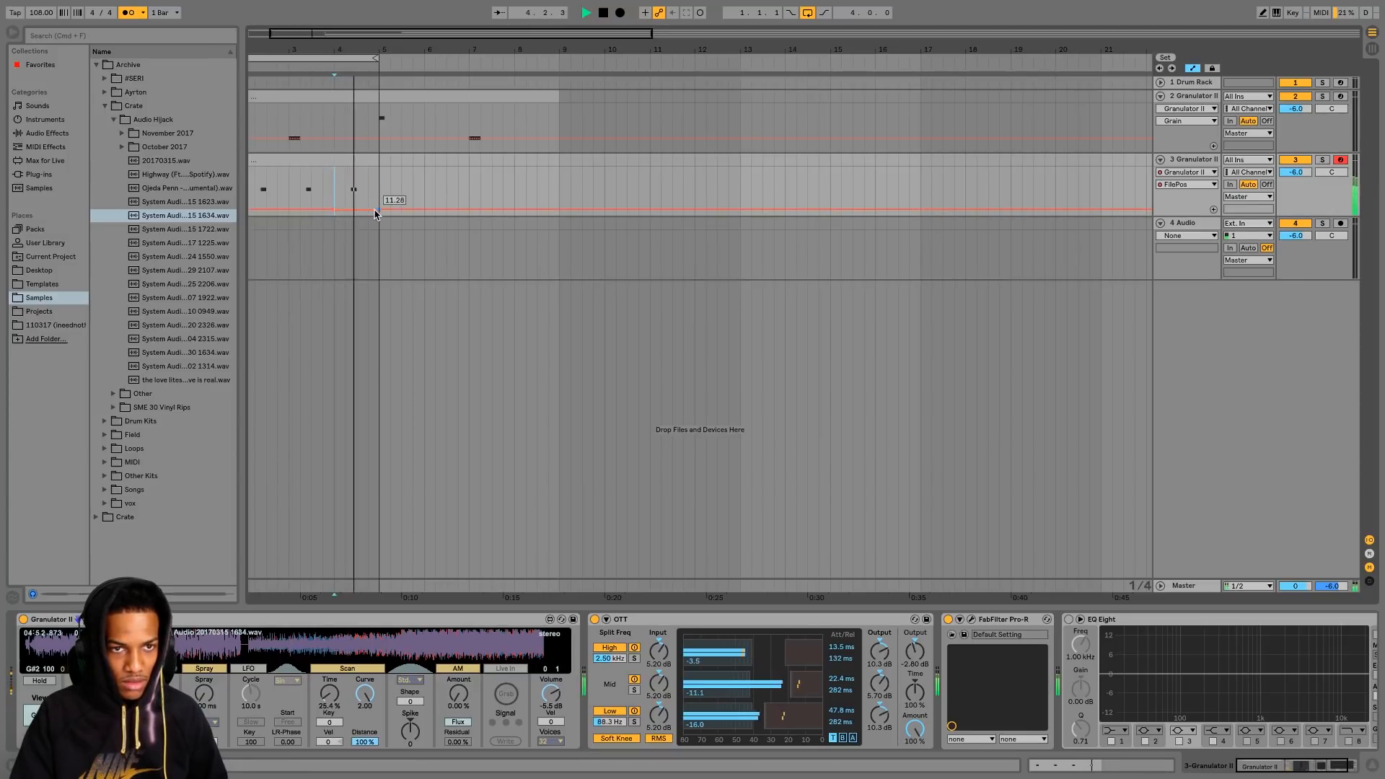
pyautogui.press('space')
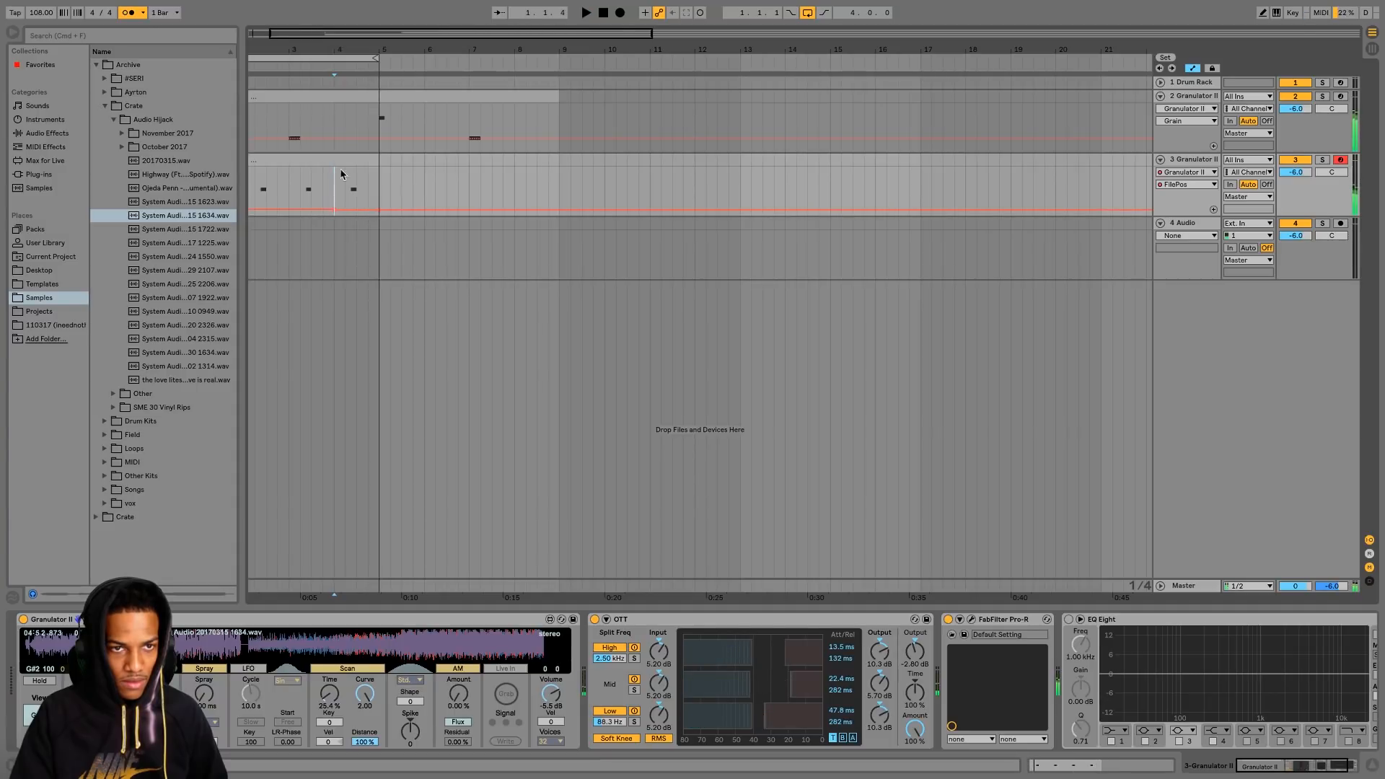
# - Play the four-bar loop to hear the FilePos automation in context, and hide the automation lanes
pyautogui.hscroll(-3, 332, 215)
pyautogui.click(303, 162)
pyautogui.press('space')
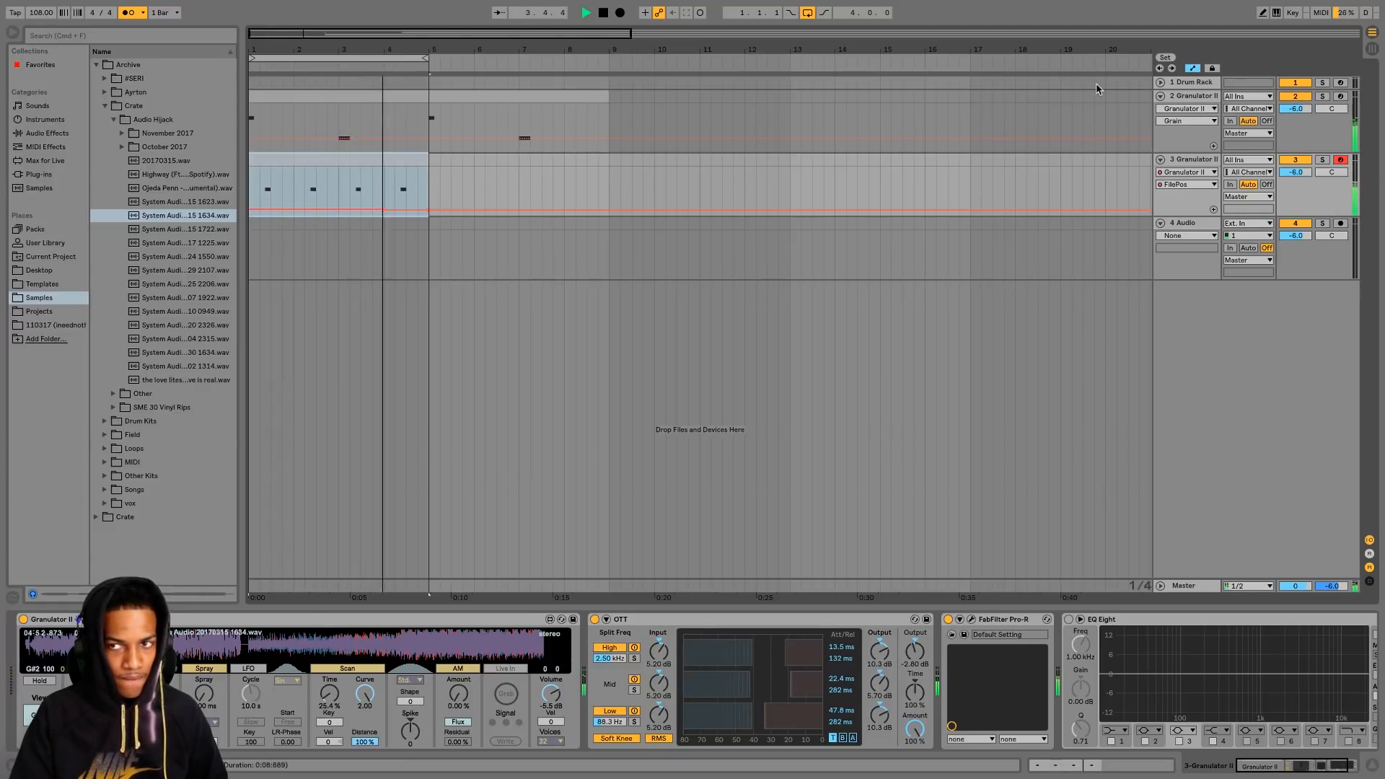
pyautogui.click(1193, 68)
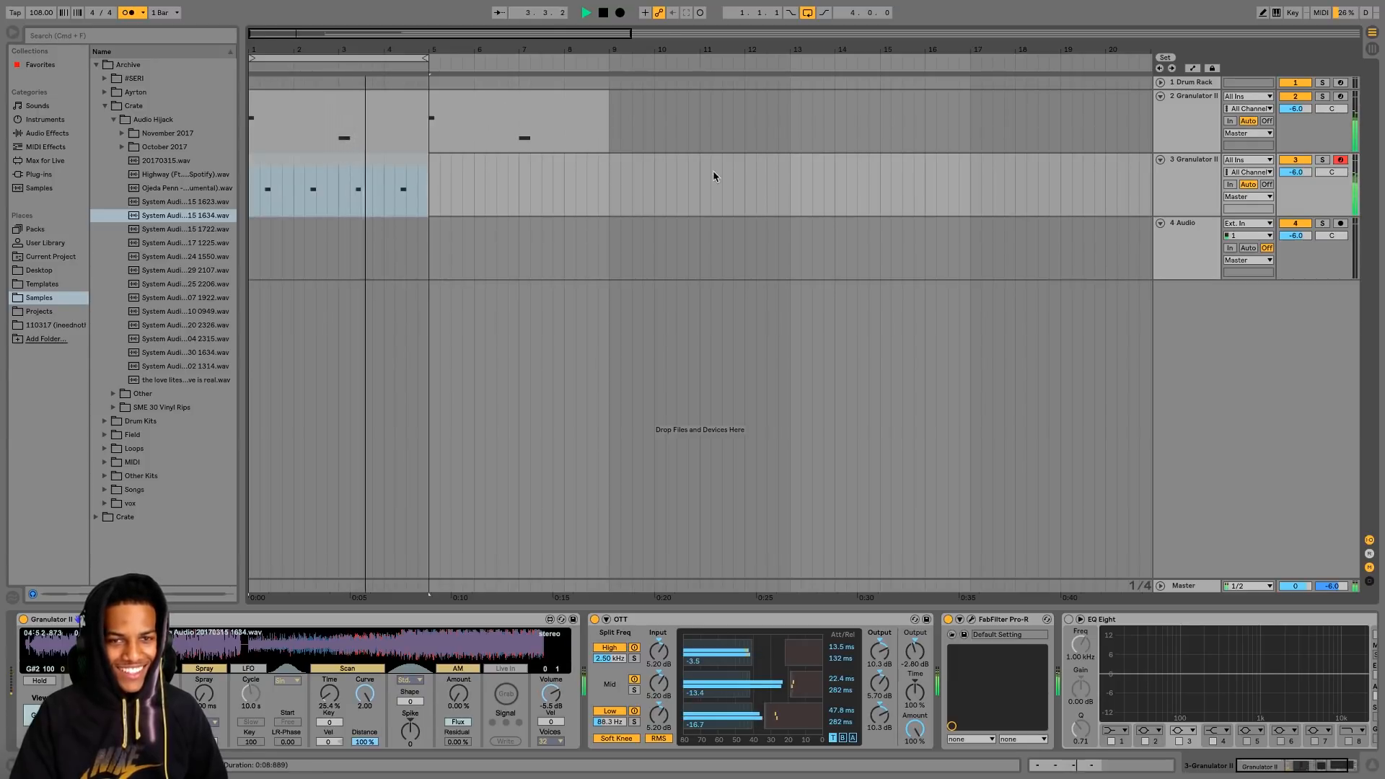
pyautogui.press('space')
# - Rename the duplicated Granulator II track "off chord"
pyautogui.click(1187, 171)
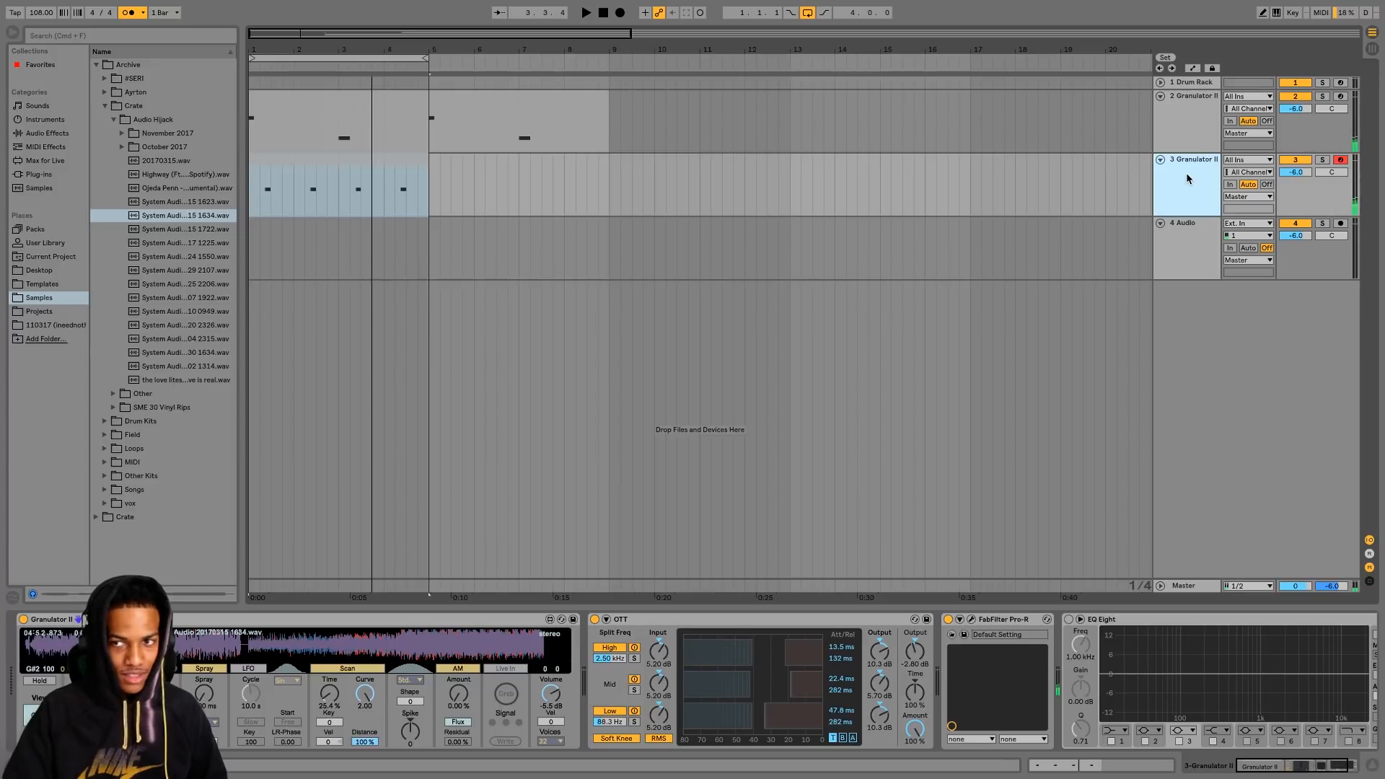
pyautogui.rightClick(1186, 171)
pyautogui.click(1201, 234)
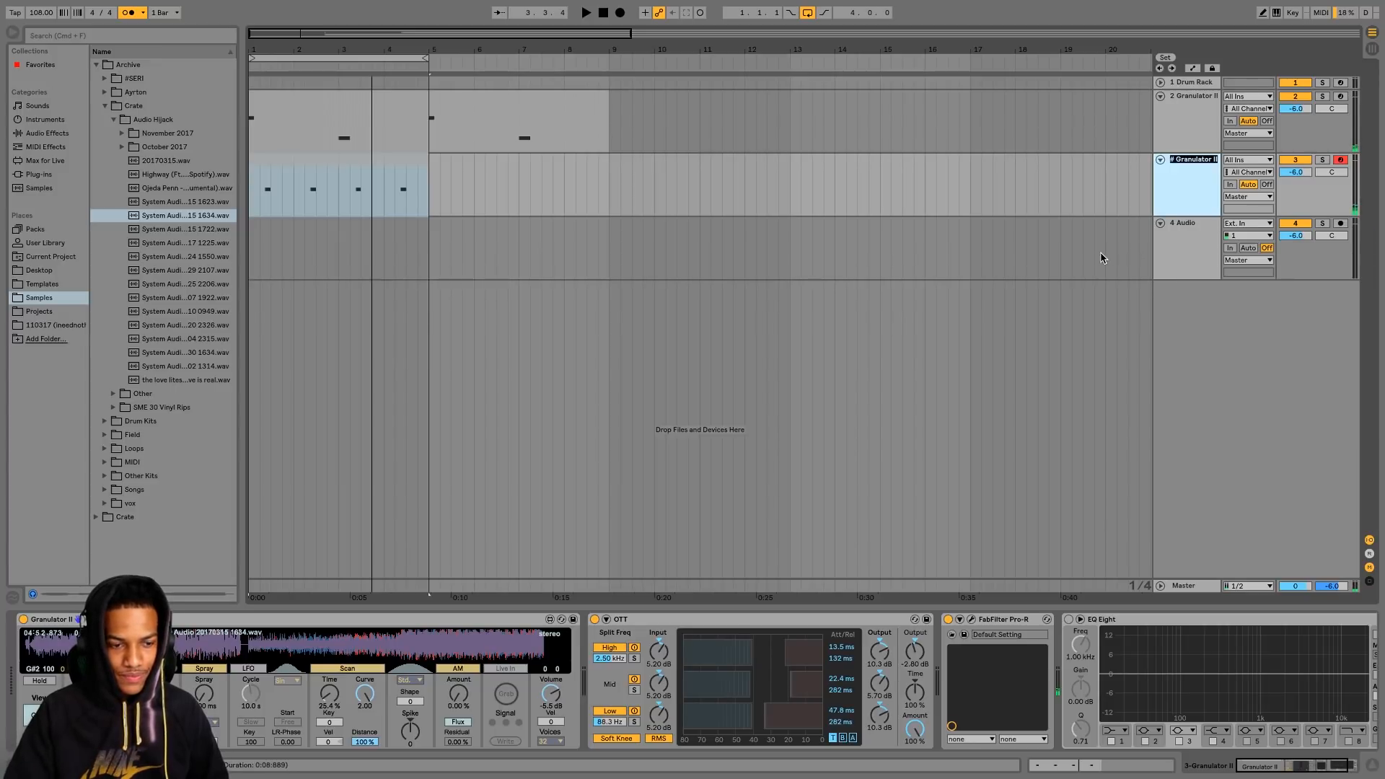
pyautogui.write('off c')
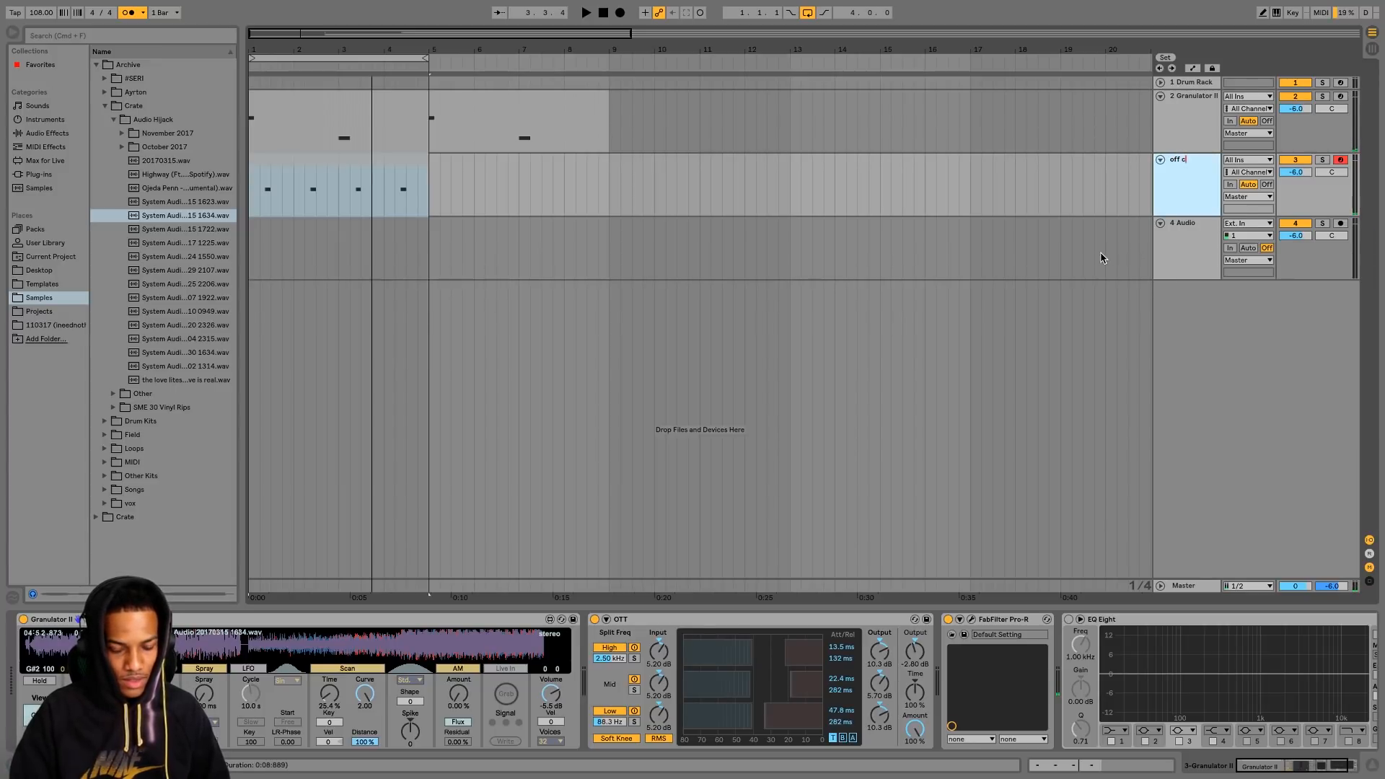
pyautogui.write('orhord')
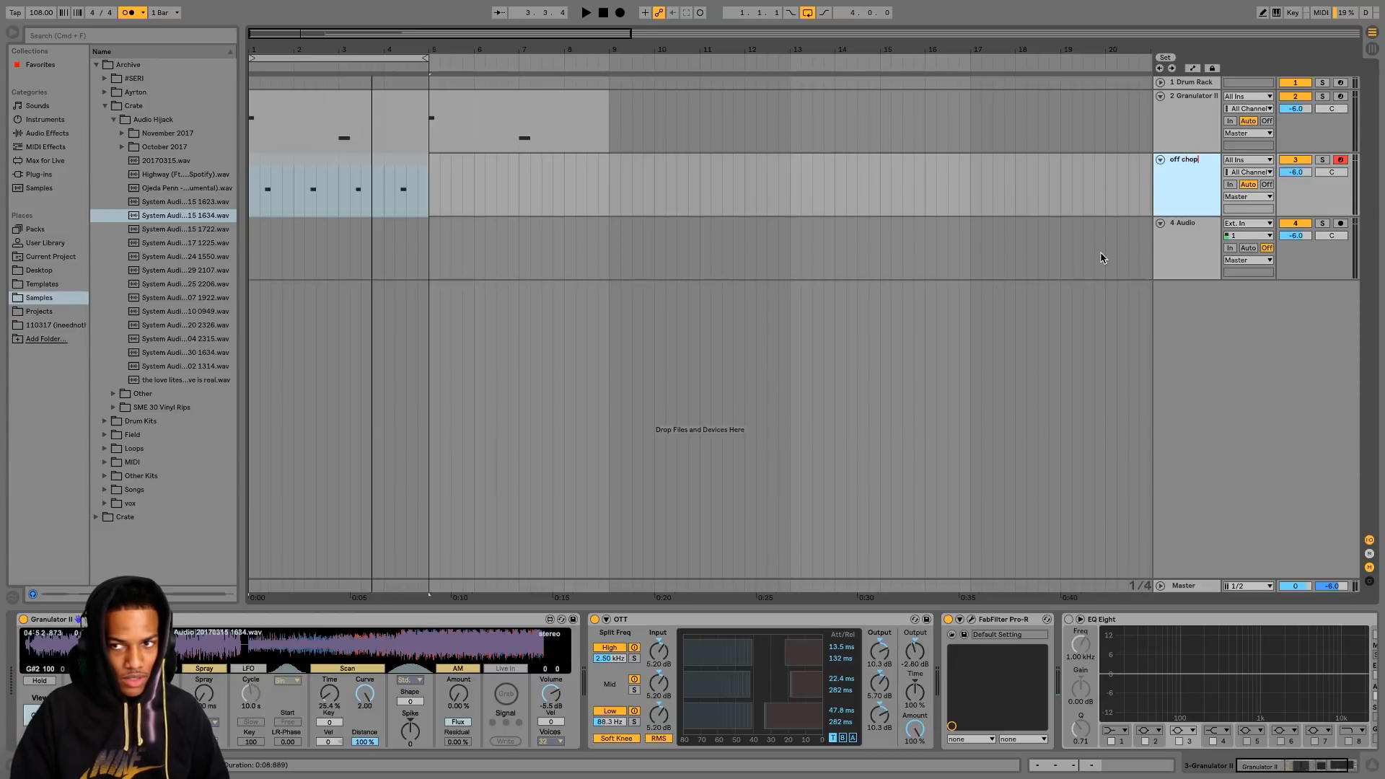
pyautogui.press('Return')
# - Rename the original Granulator II track "main chord"
pyautogui.click(1177, 119)
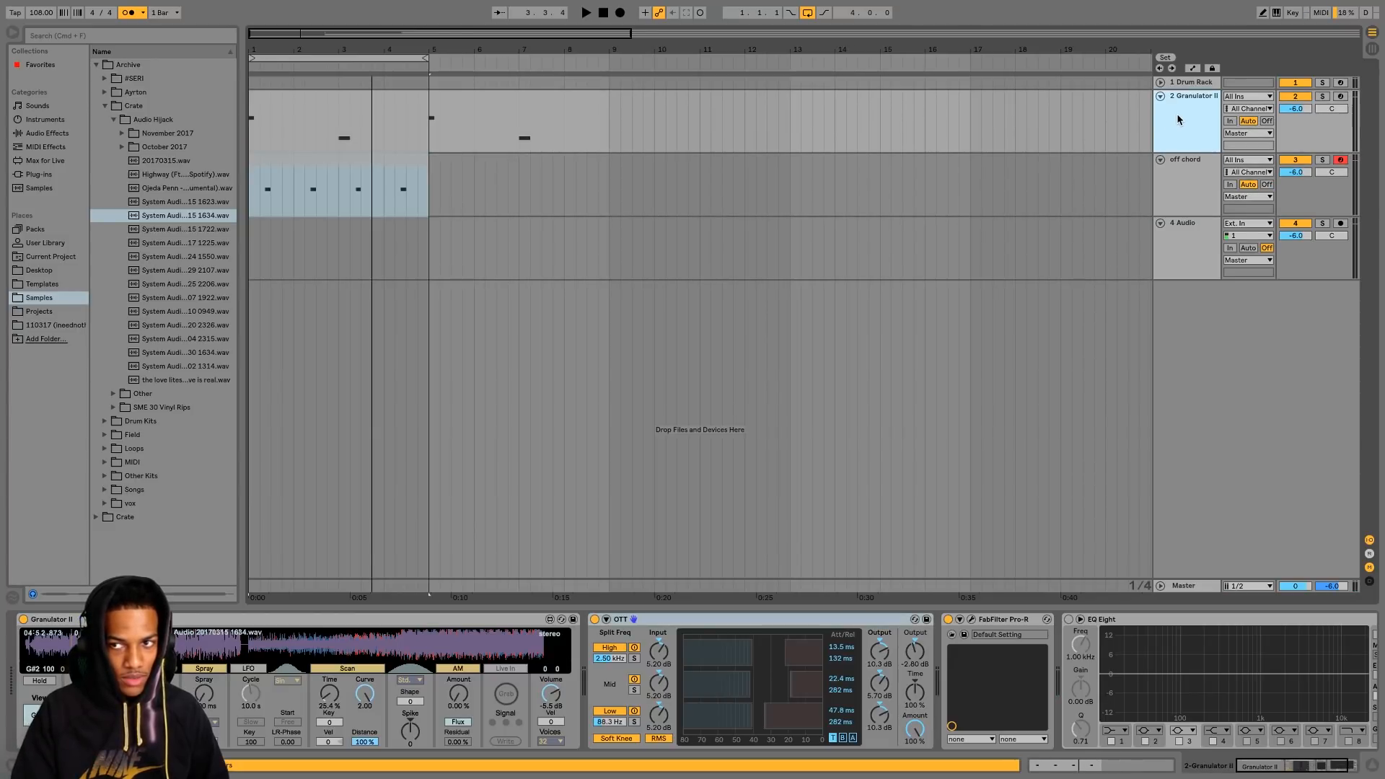
pyautogui.rightClick(1177, 119)
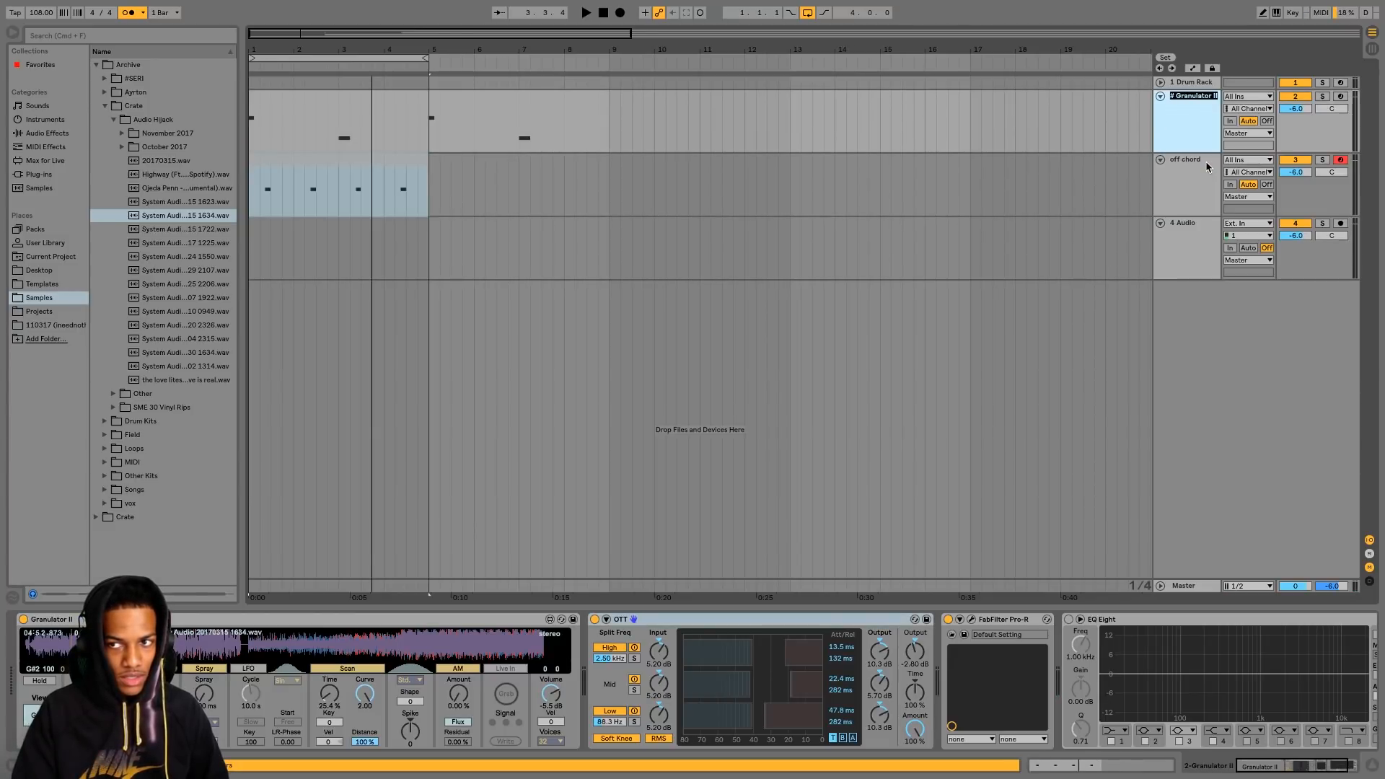
pyautogui.click(1206, 166)
pyautogui.write('main chor')
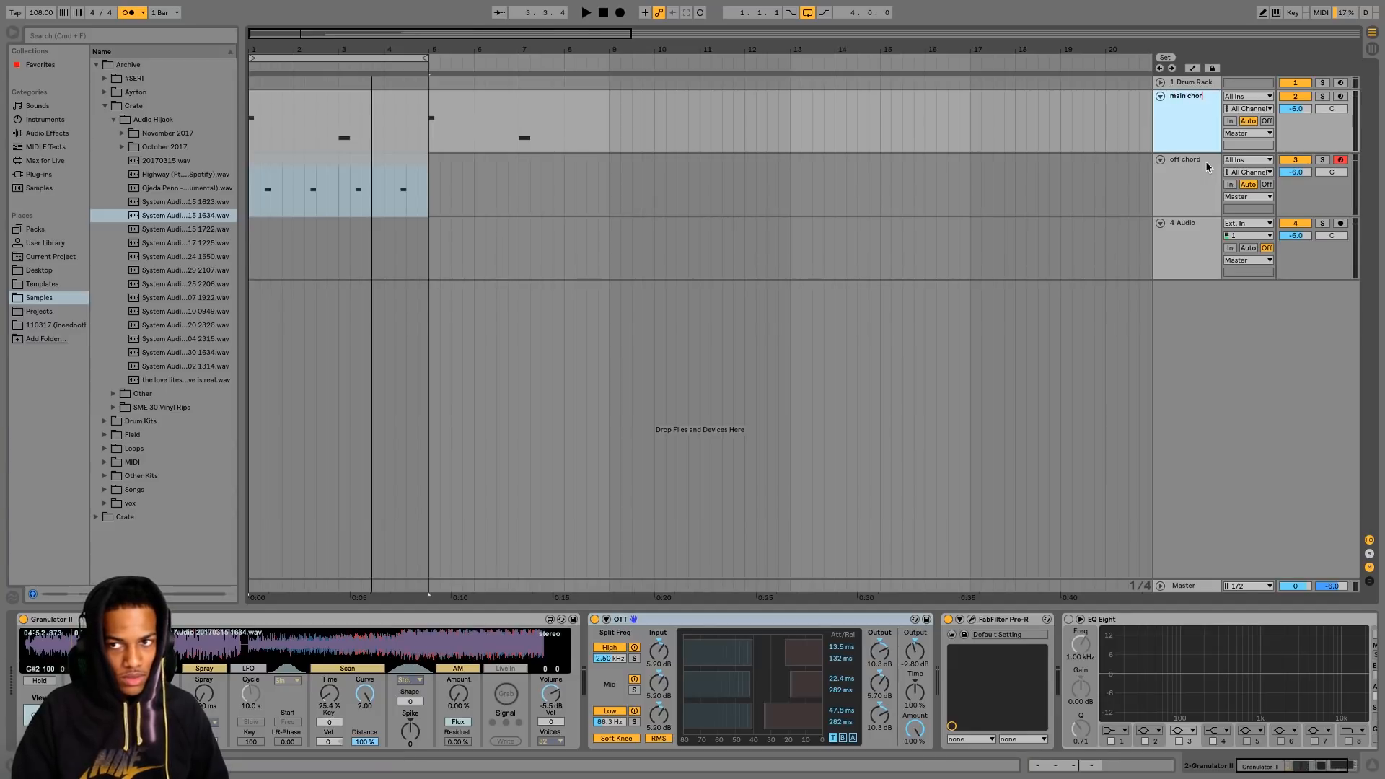
pyautogui.write('d')
pyautogui.press('Return')
pyautogui.click(1183, 249)
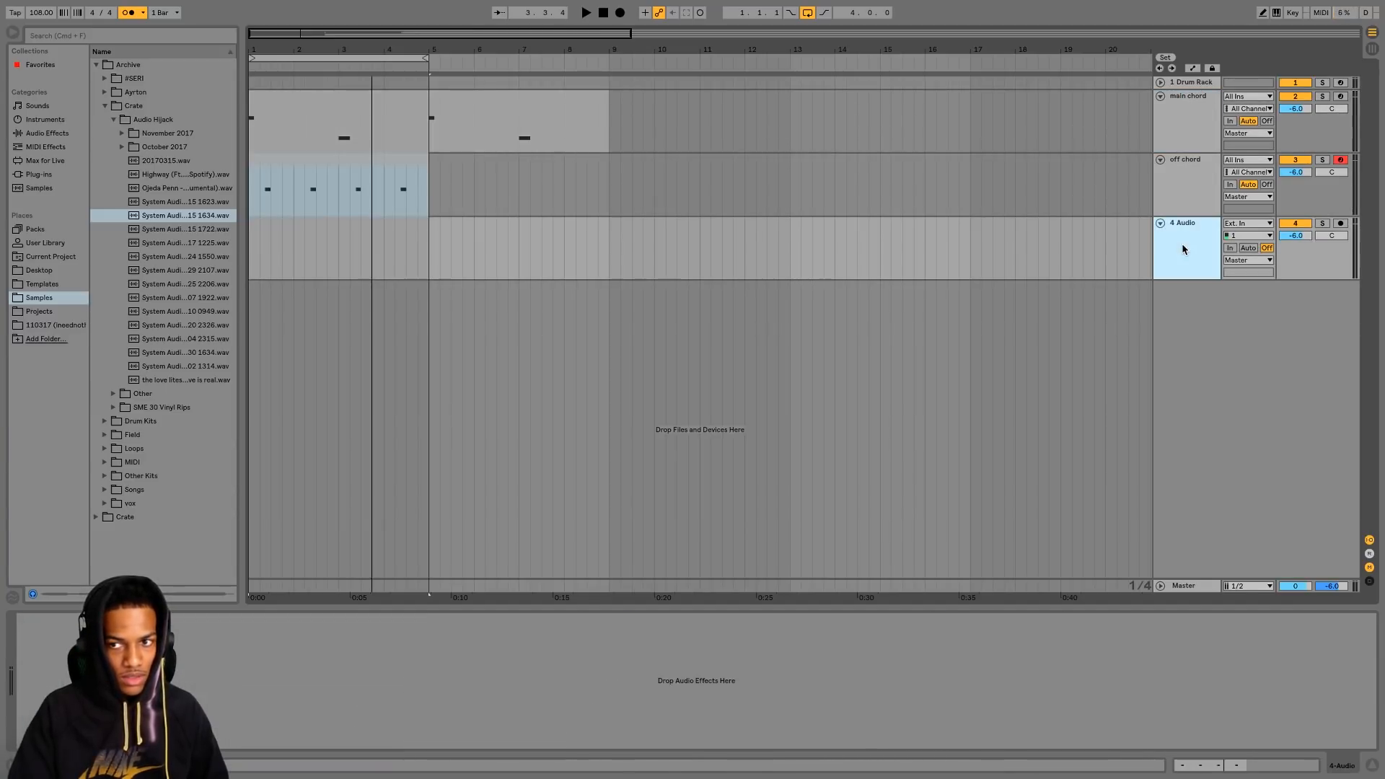
pyautogui.click(458, 167)
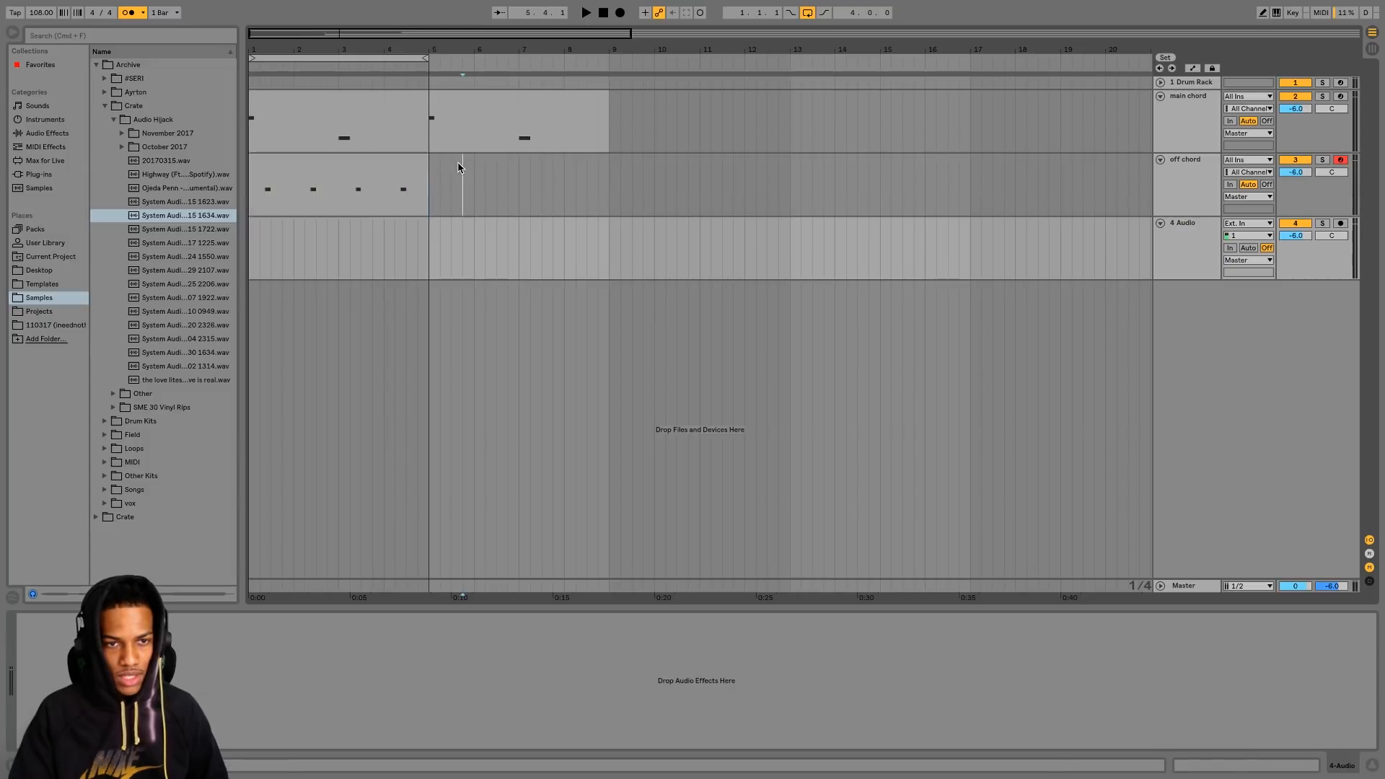
pyautogui.click(399, 166)
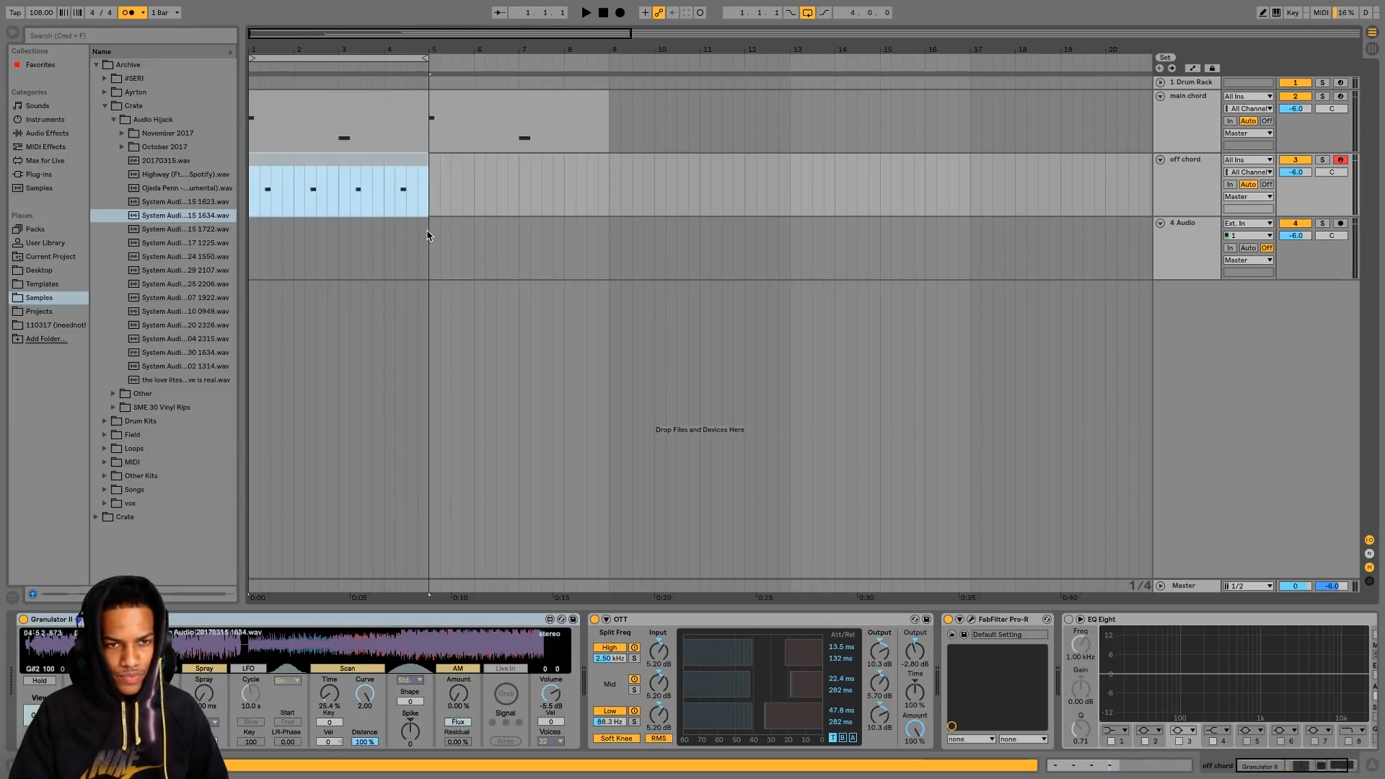
pyautogui.click(436, 206)
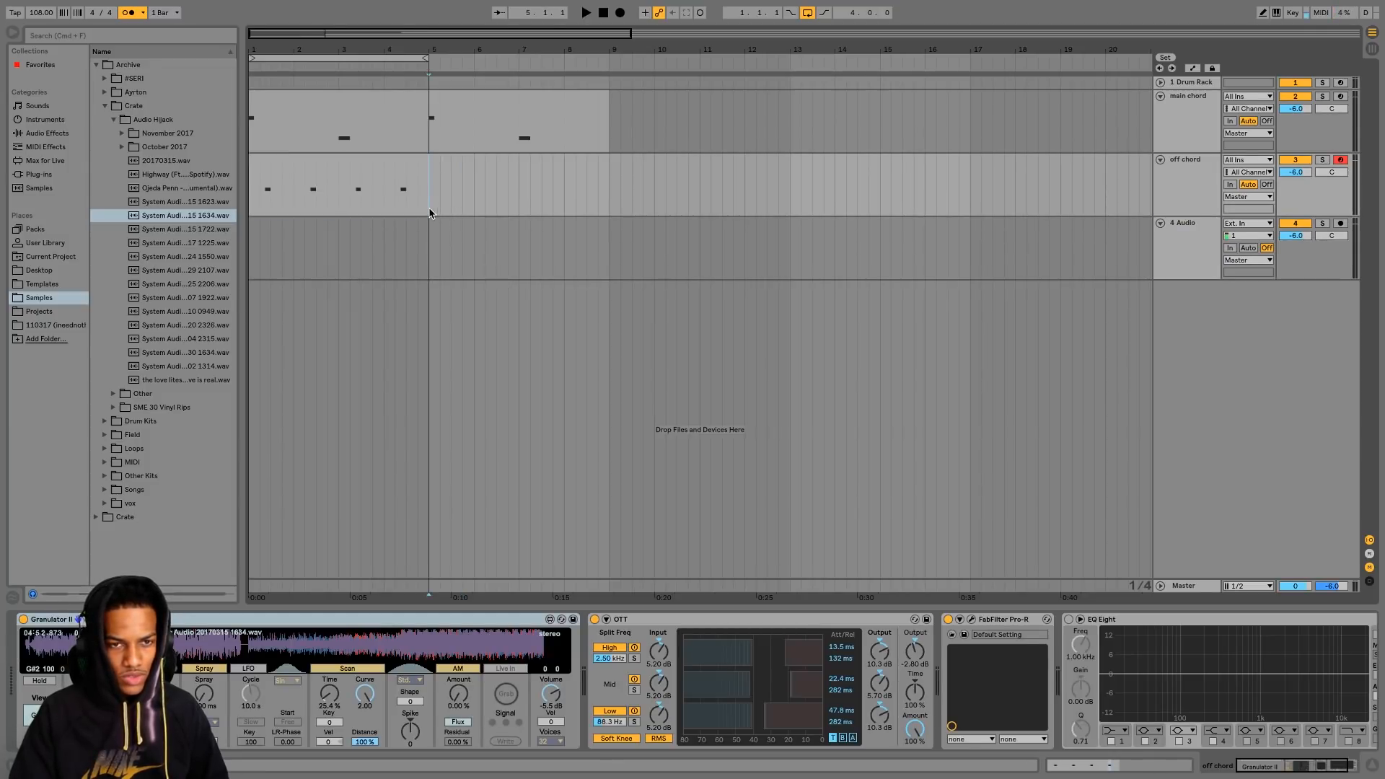
# - Group the main chord and off chord tracks and name the group "chords"
pyautogui.click(1171, 142)
pyautogui.keyDown('shift'); pyautogui.click(1188, 190); pyautogui.keyUp('shift')
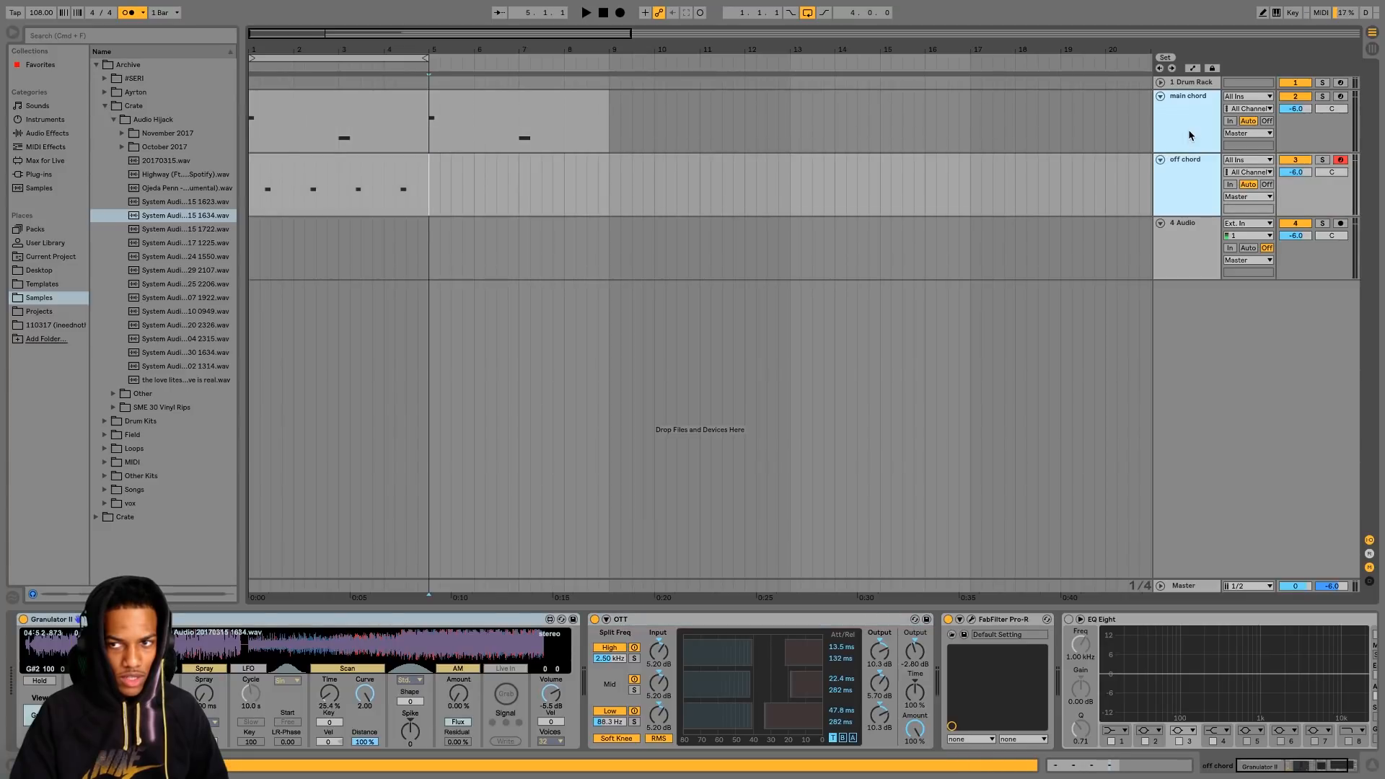
pyautogui.press('super+g')
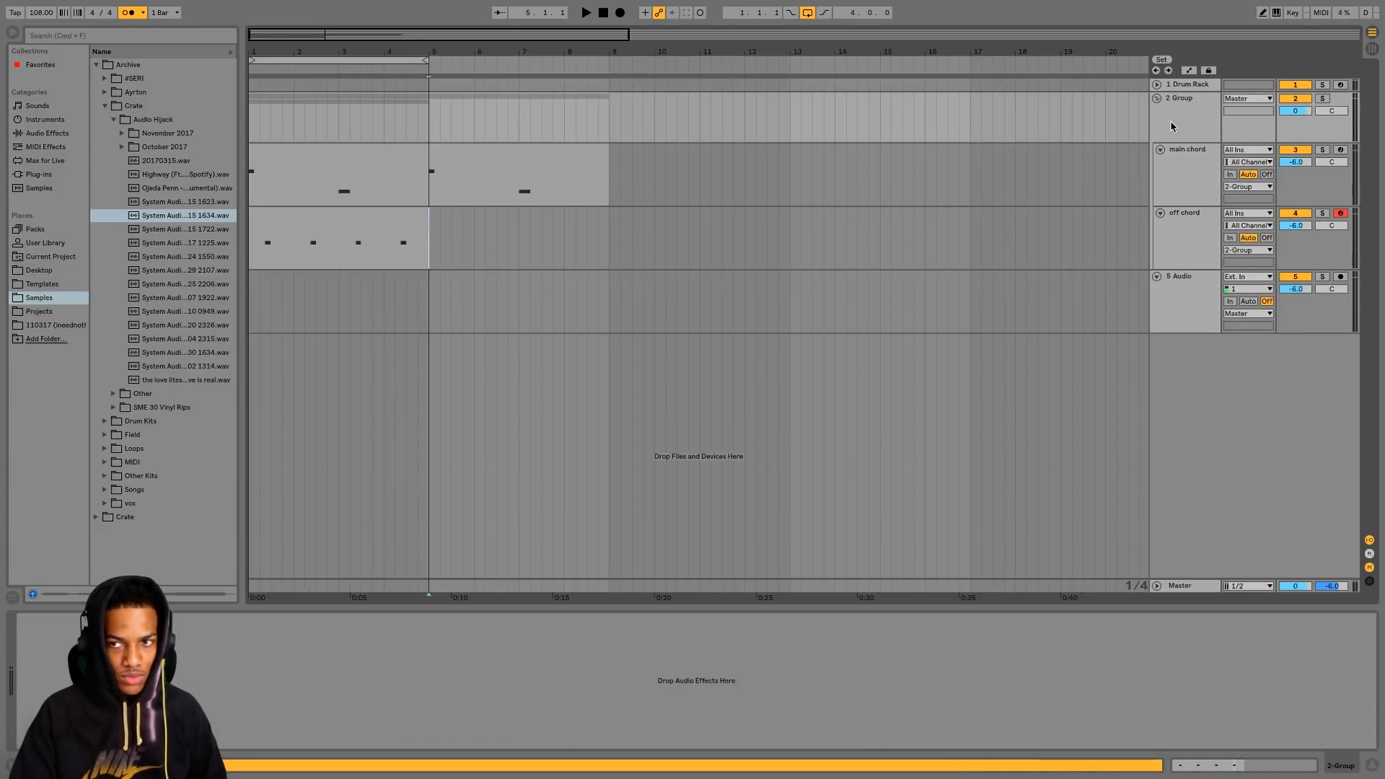
pyautogui.write('chords')
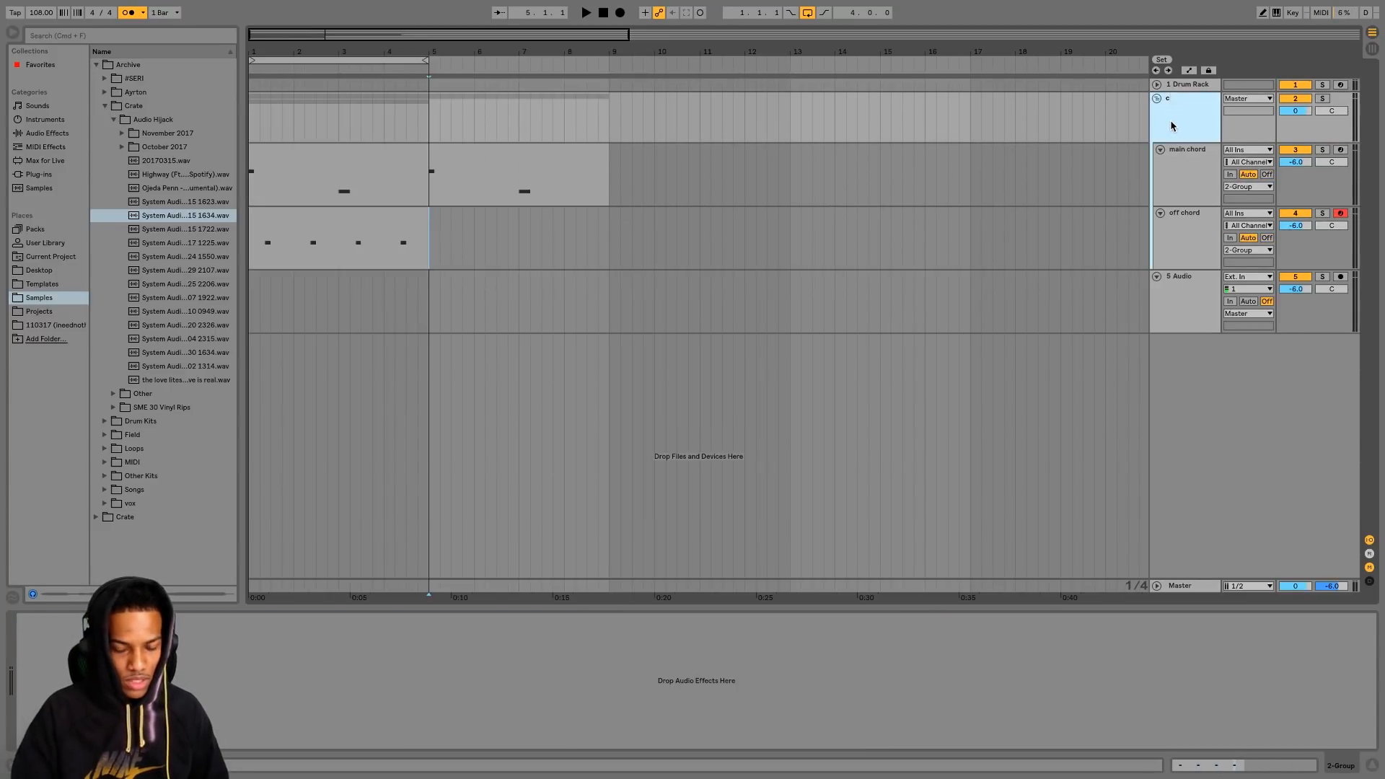
pyautogui.press('Return')
# - Color the chords group track magenta
pyautogui.rightClick(1170, 126)
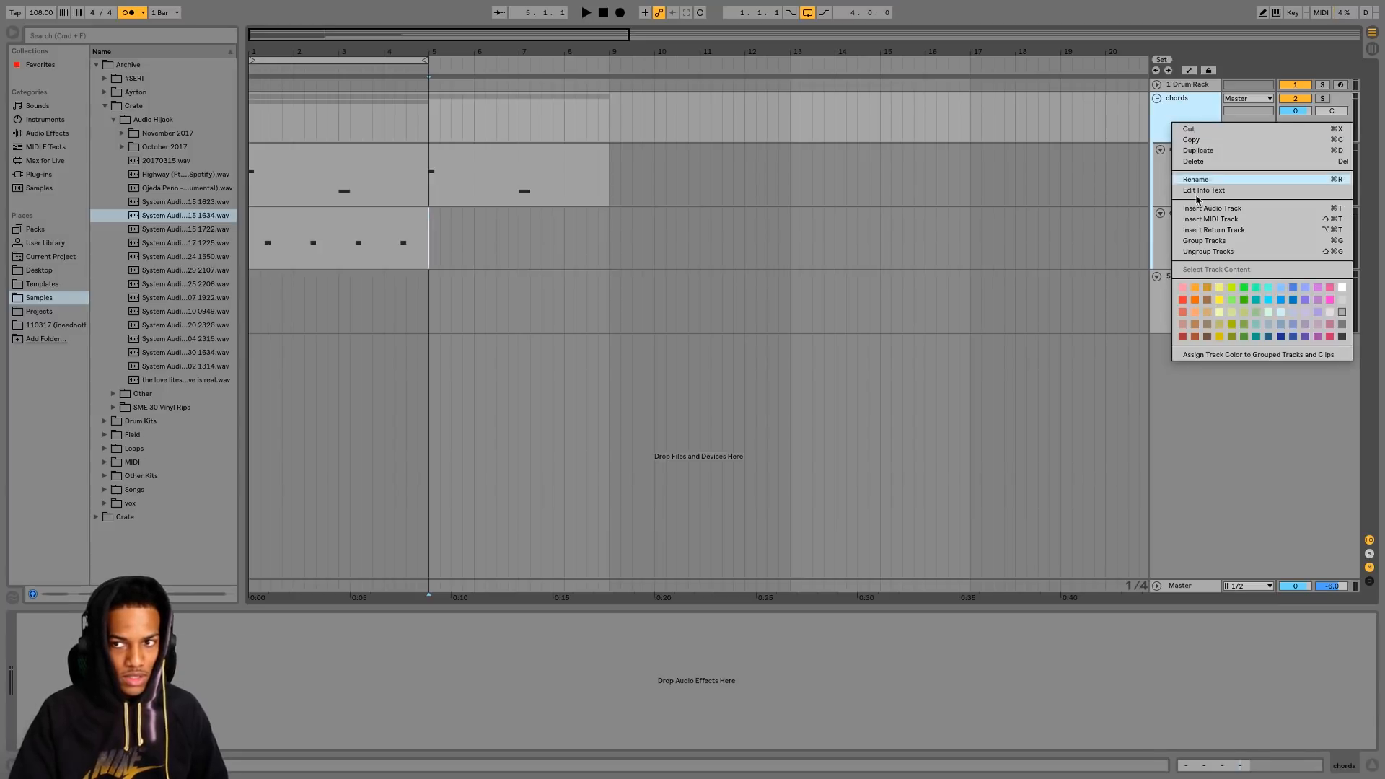
pyautogui.click(1317, 290)
pyautogui.click(1014, 162)
# - Fold and unfold the chords group, and play both chord tracks from bar 1
pyautogui.click(1155, 101)
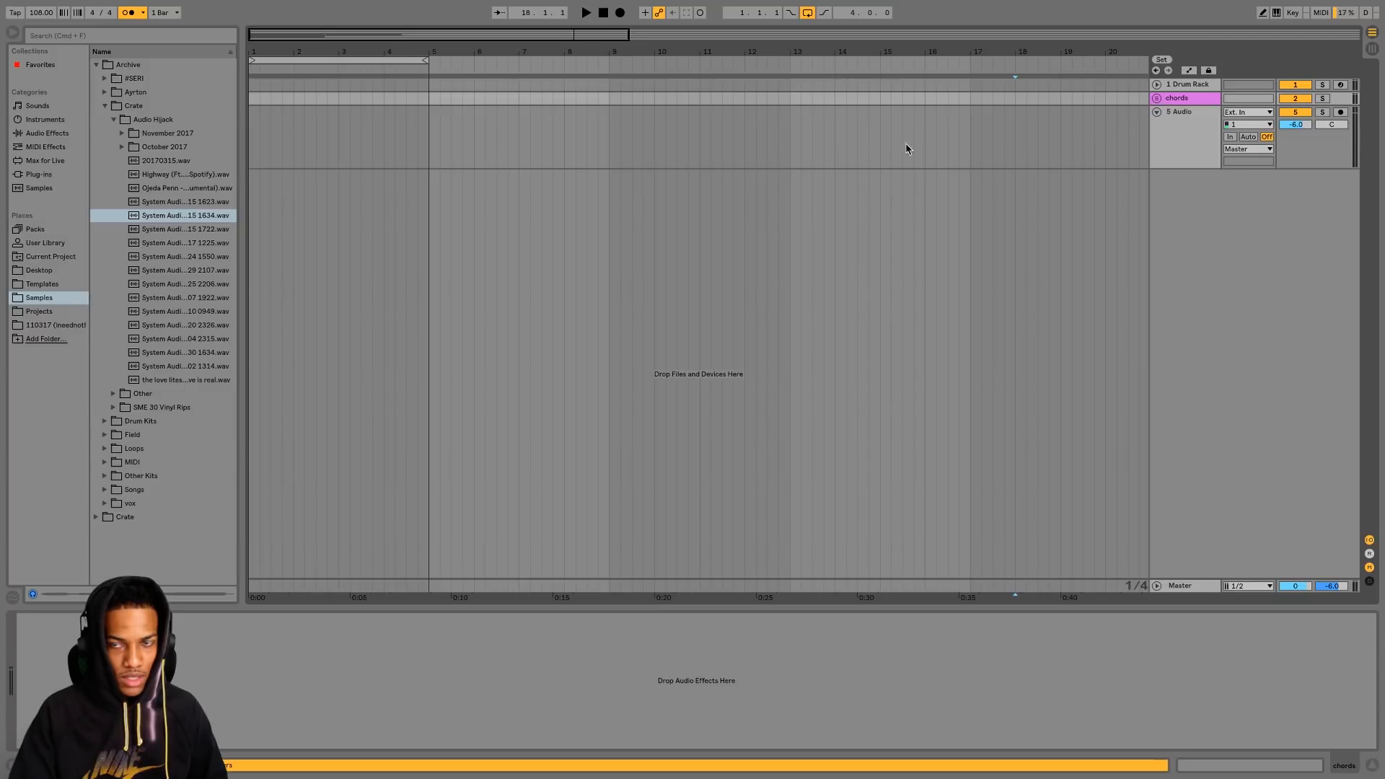
pyautogui.click(1157, 101)
pyautogui.press('space')
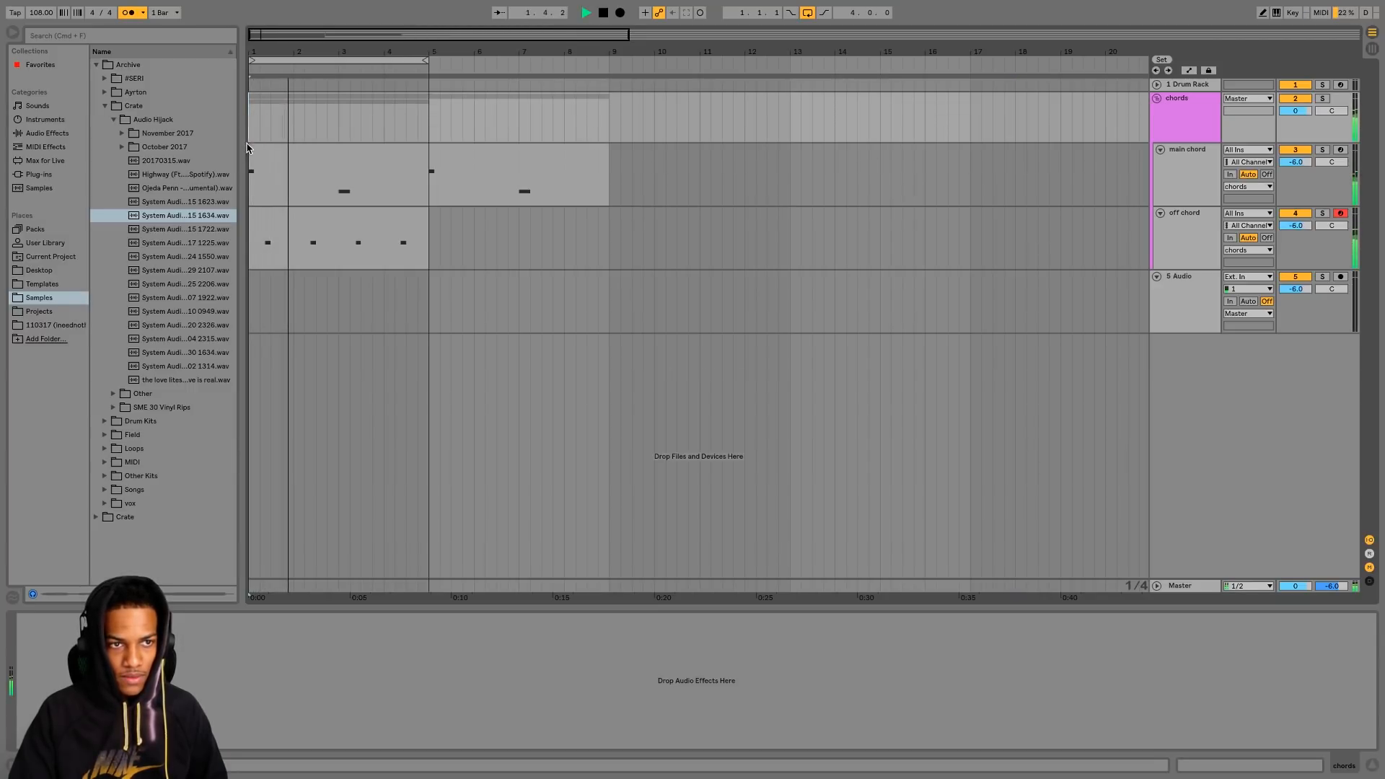
pyautogui.press('space')
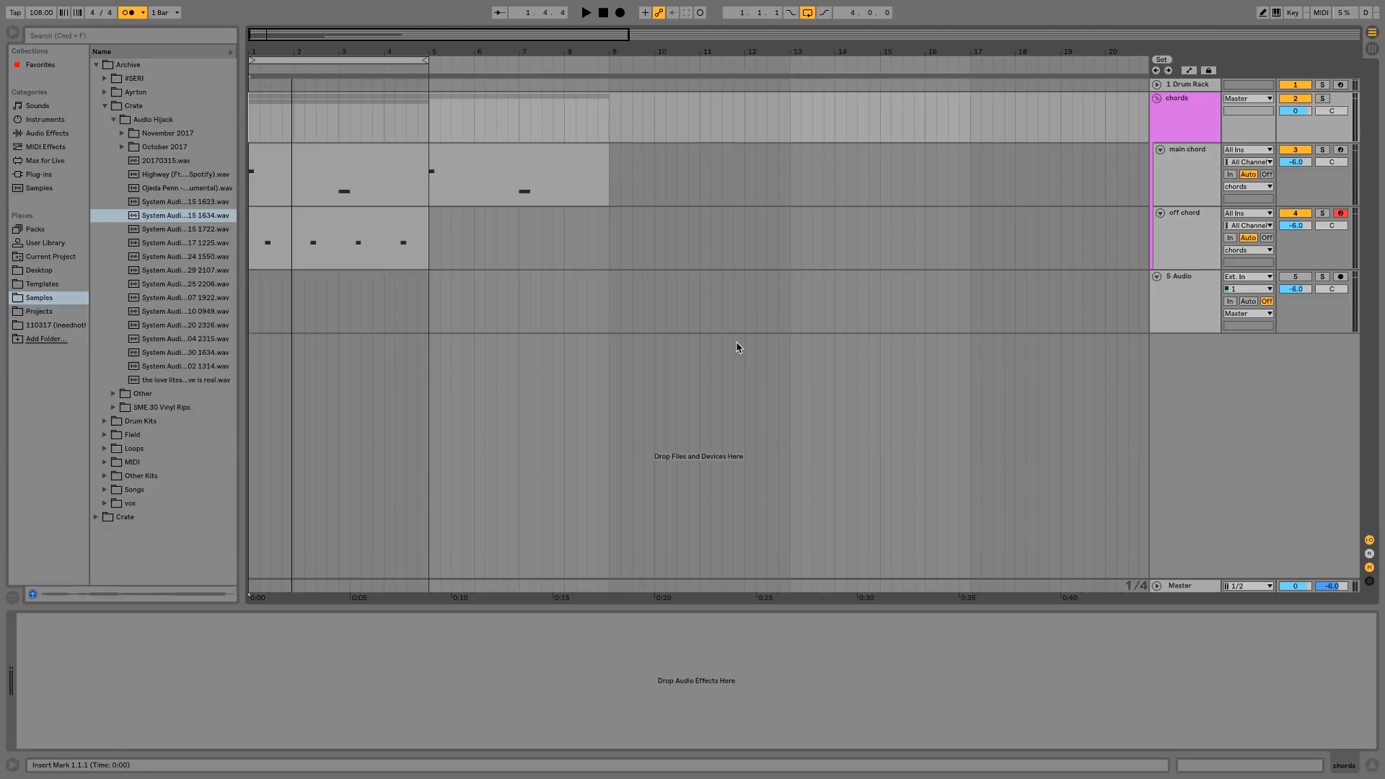
# - Toggle off the 5 Audio track's activation
pyautogui.click(1197, 298)
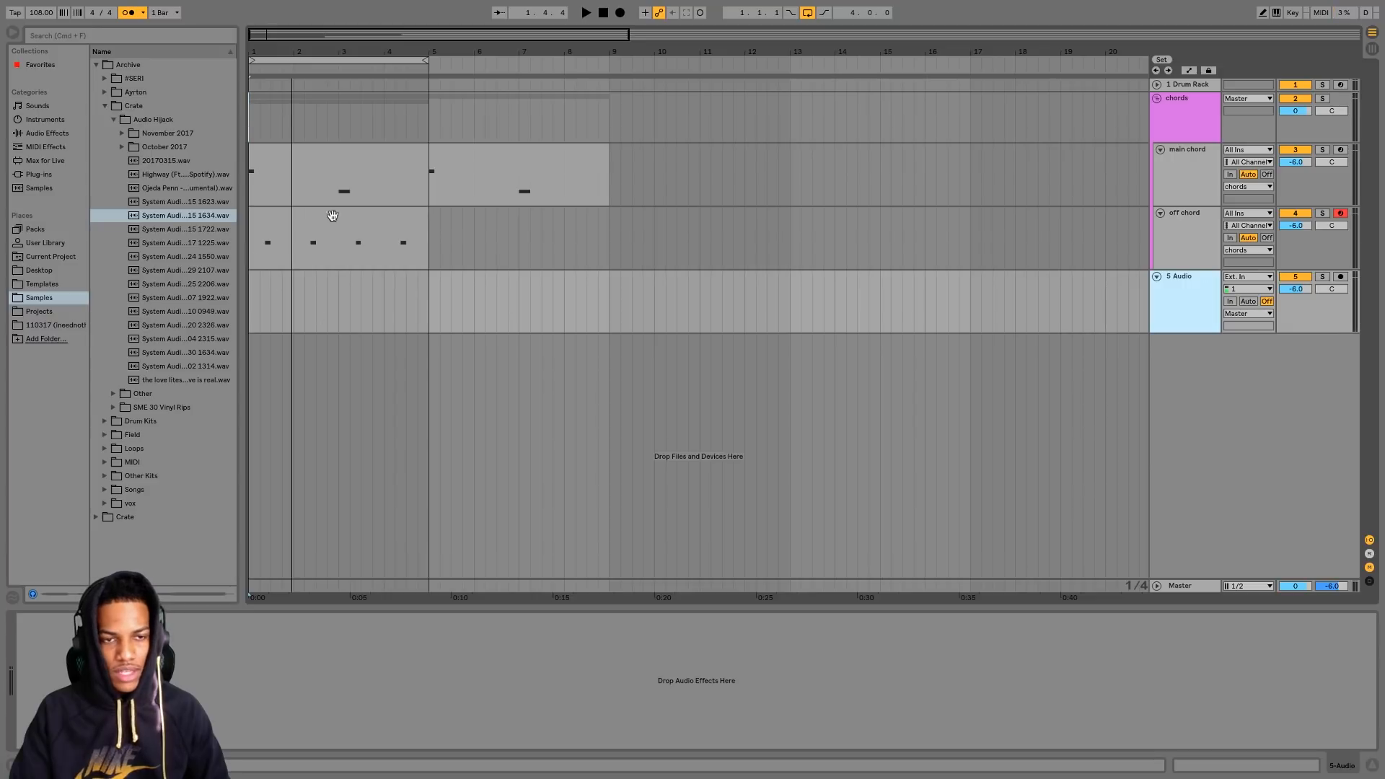
pyautogui.press('0')
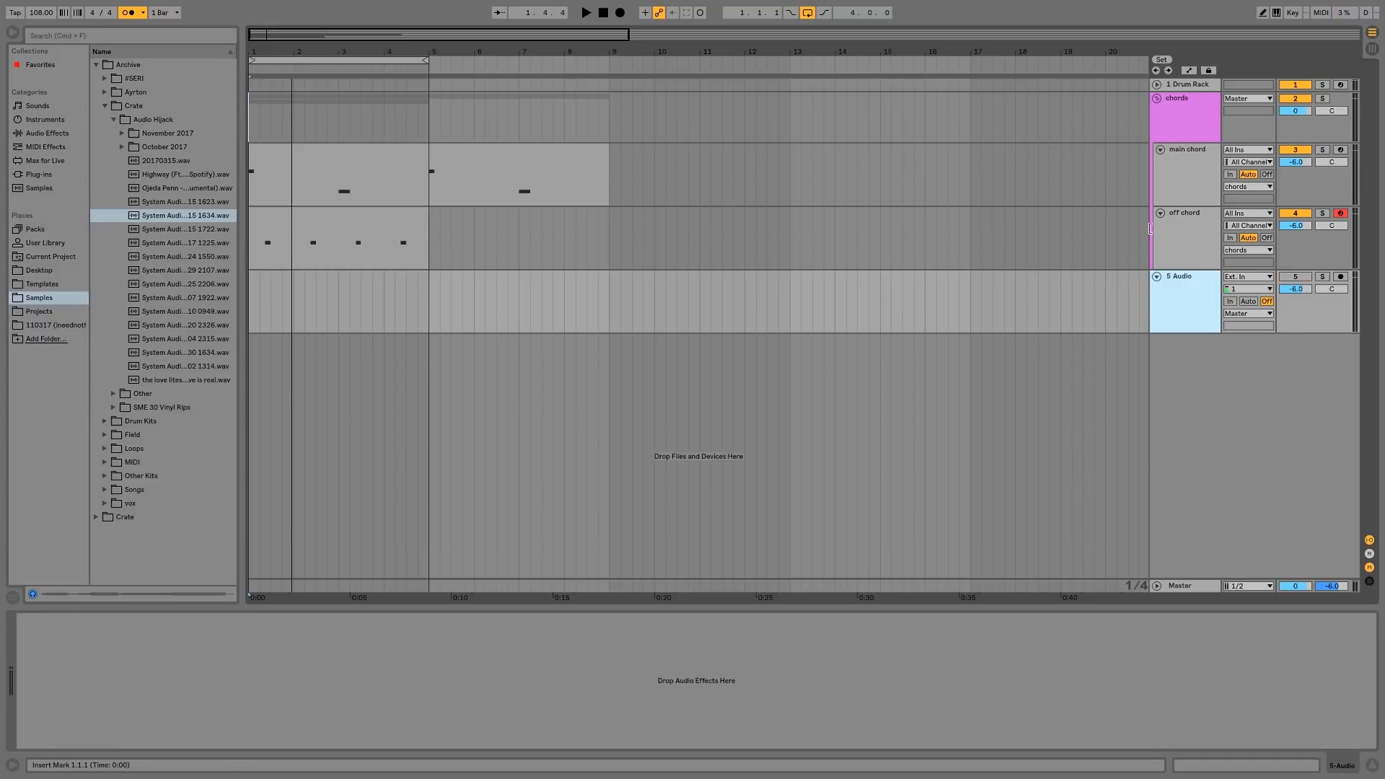
# - Show the automation on the chord tracks and examine the off chord clip's FilePos envelope and notes
pyautogui.click(1183, 194)
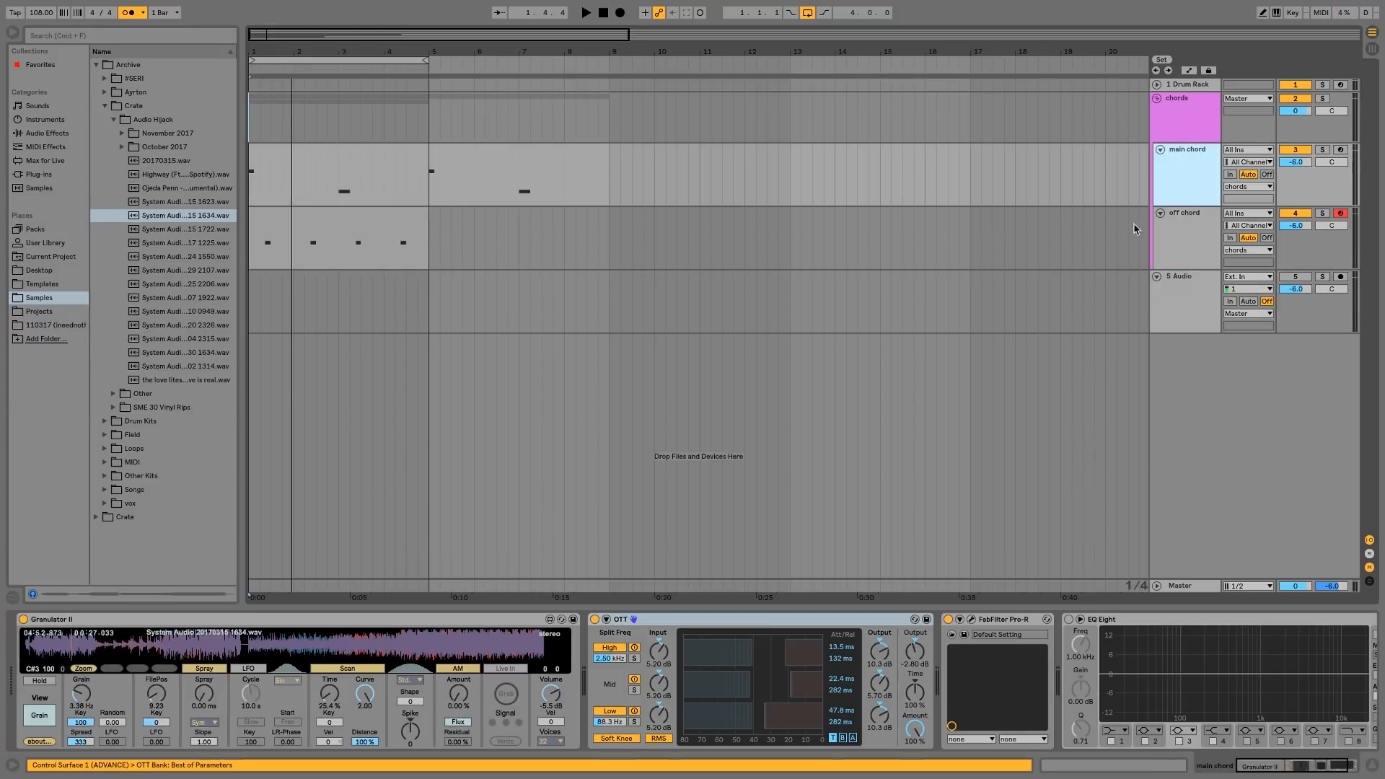
pyautogui.click(1189, 71)
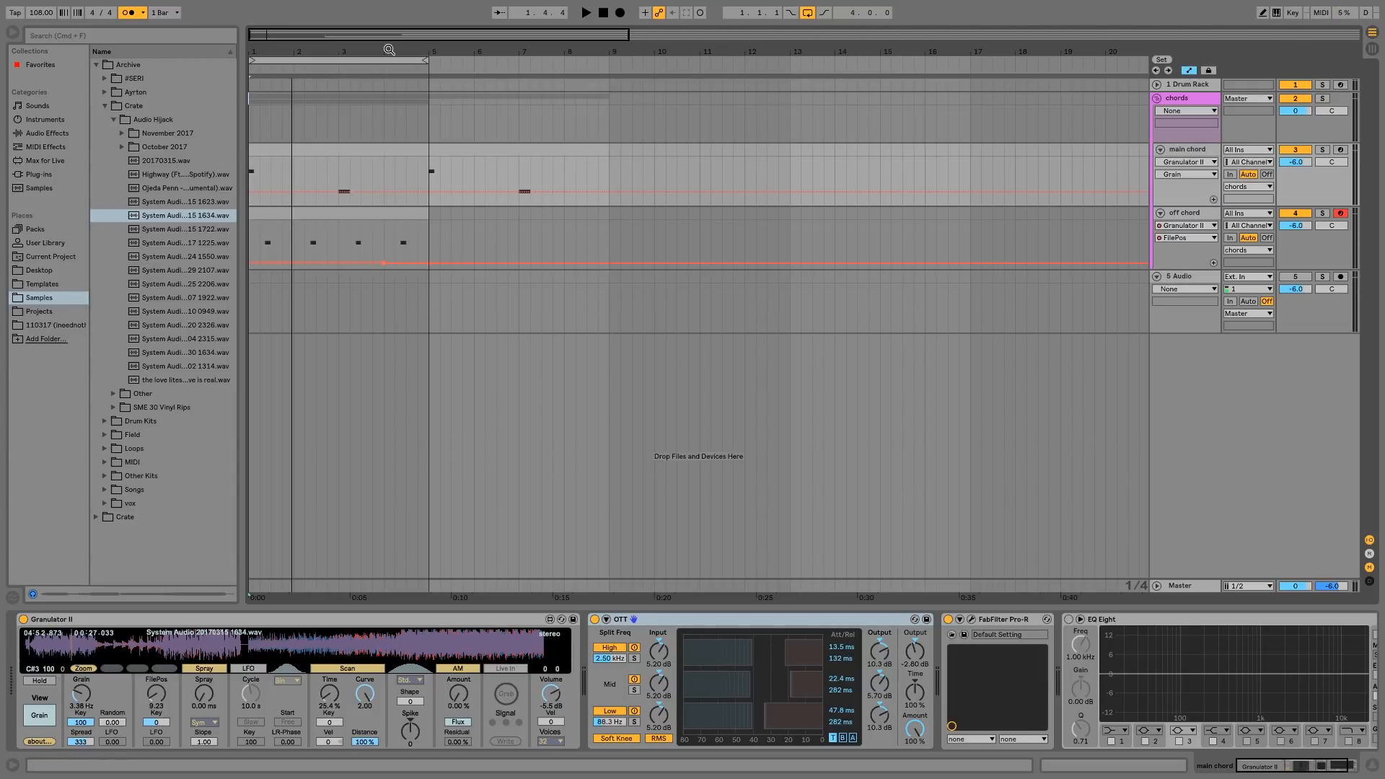
pyautogui.moveTo(385, 52); pyautogui.dragTo(384, 90)
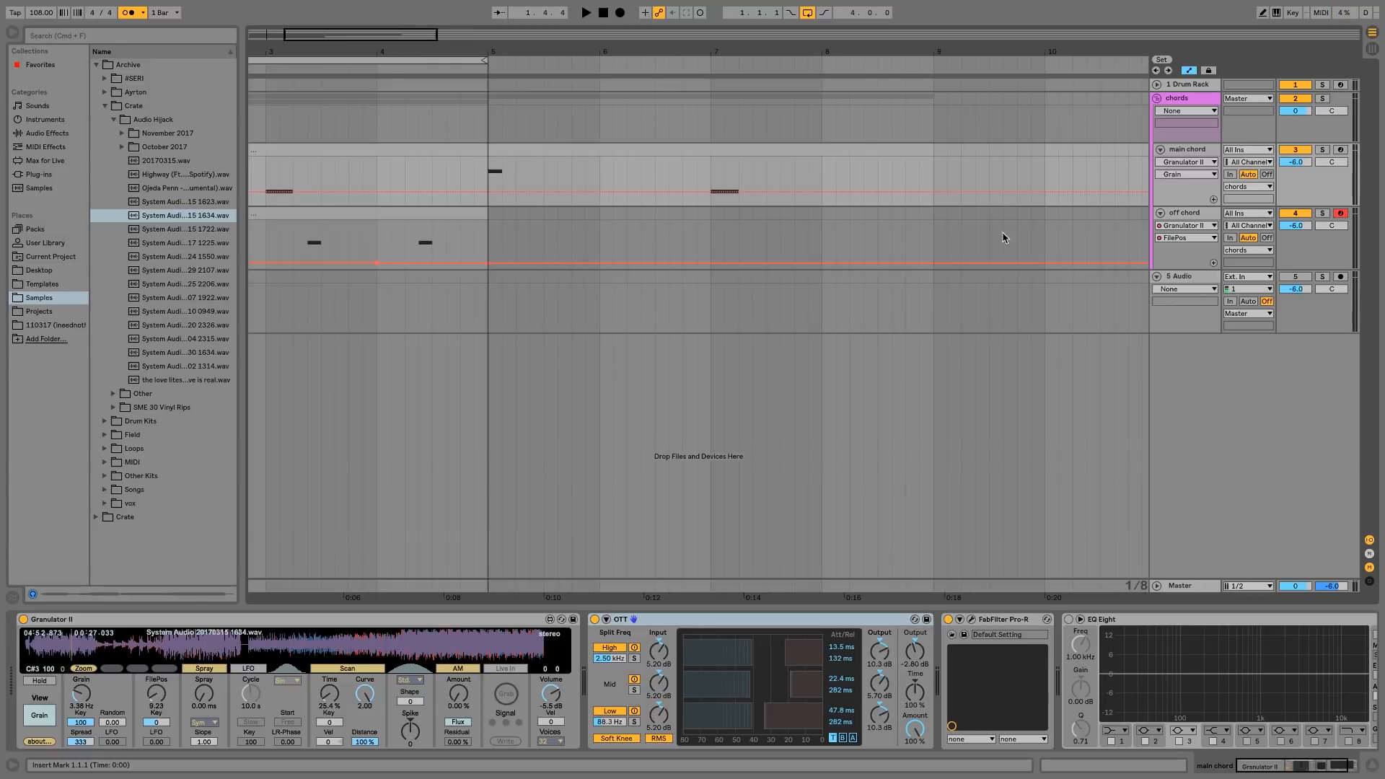
pyautogui.click(1182, 210)
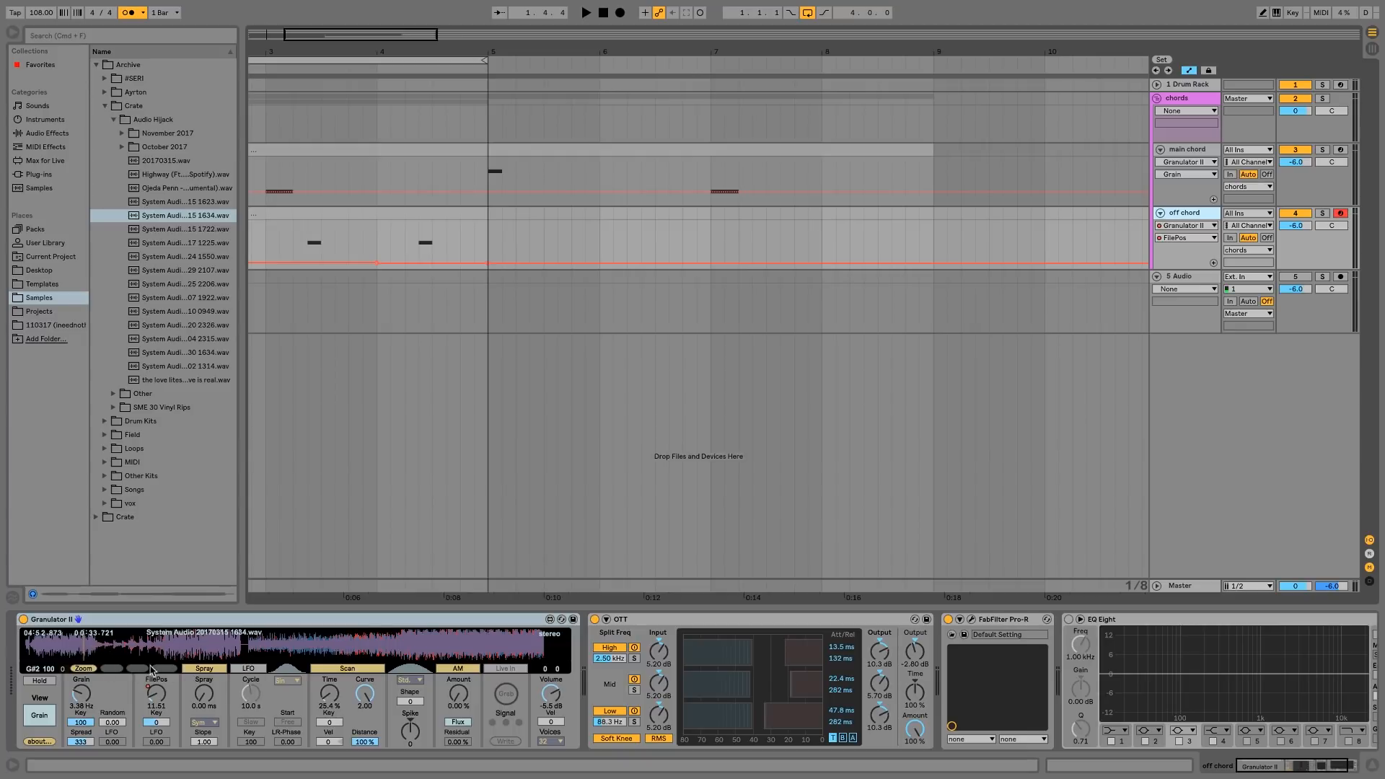
pyautogui.click(375, 216)
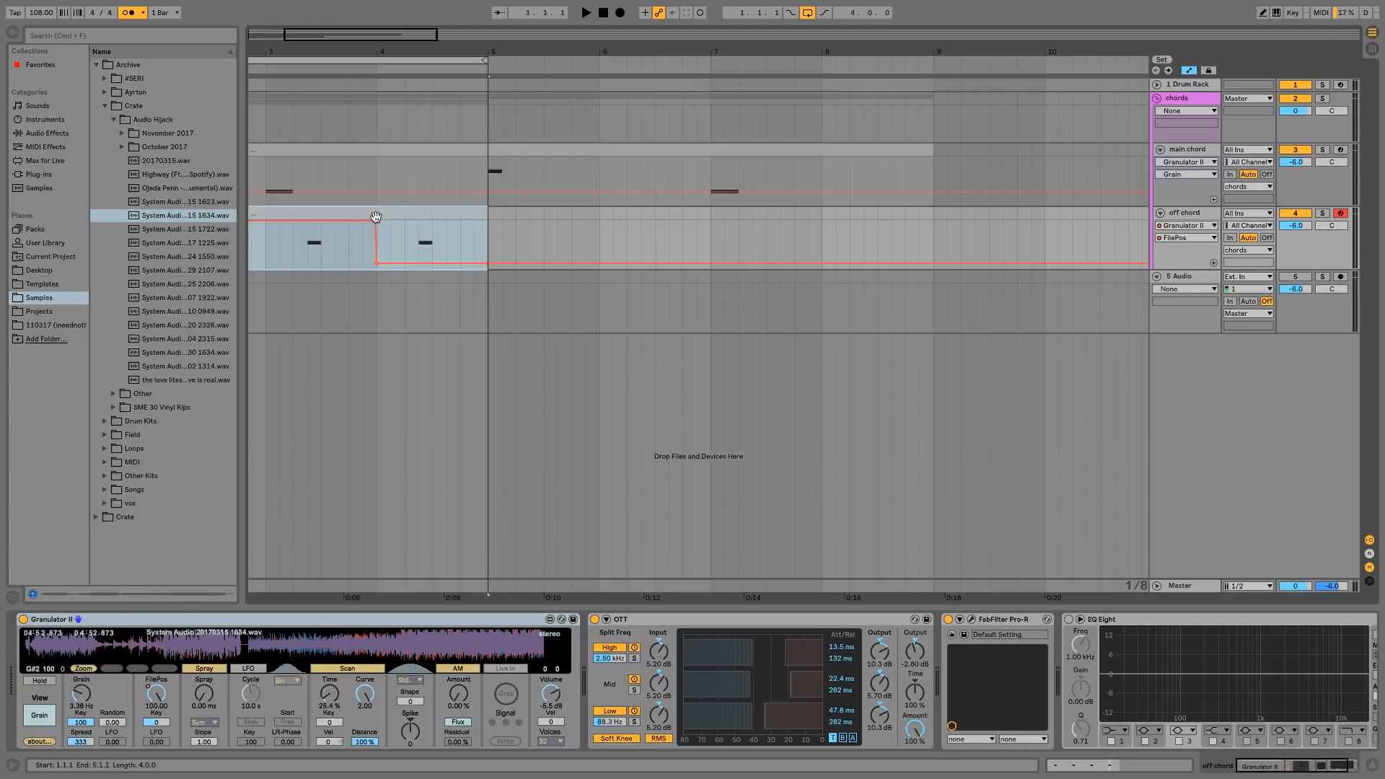
pyautogui.doubleClick(375, 217)
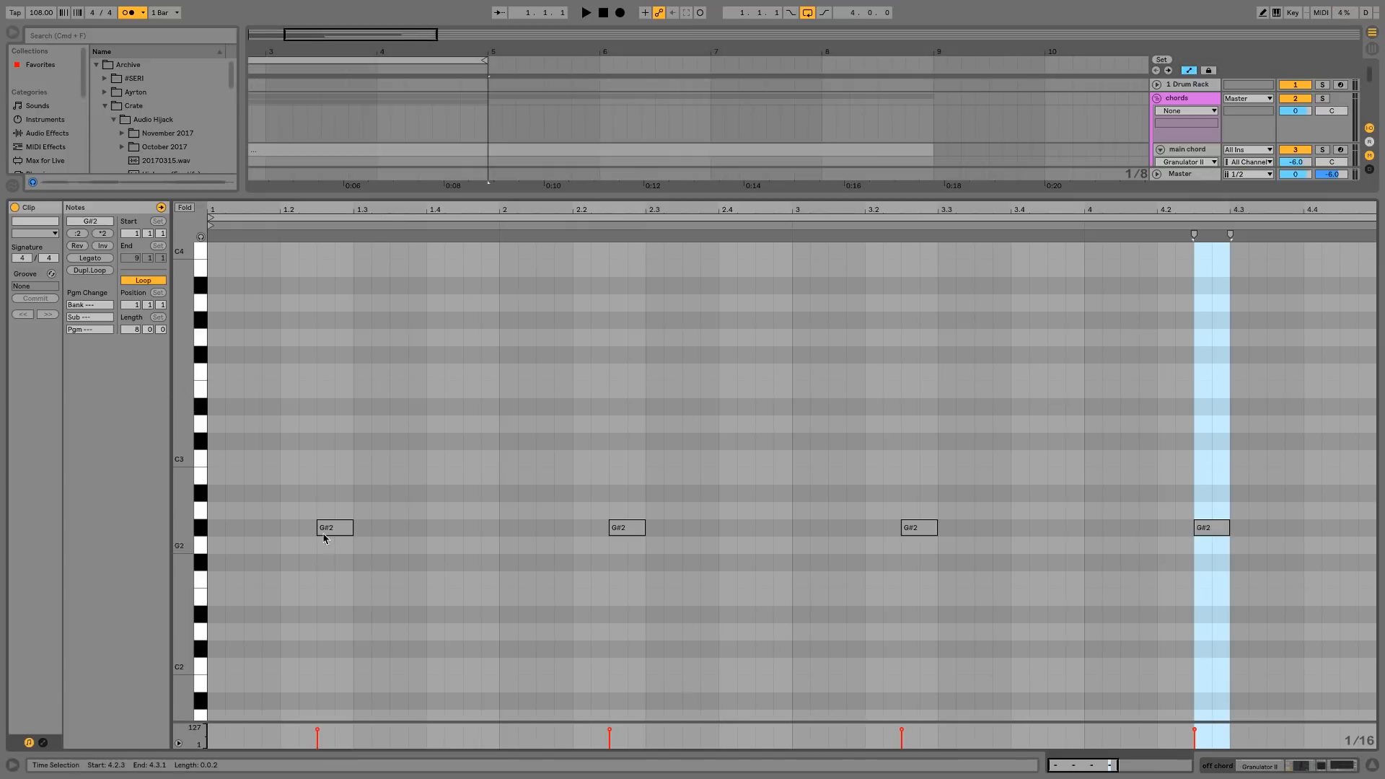
pyautogui.hotkey('shift', 'Tab')
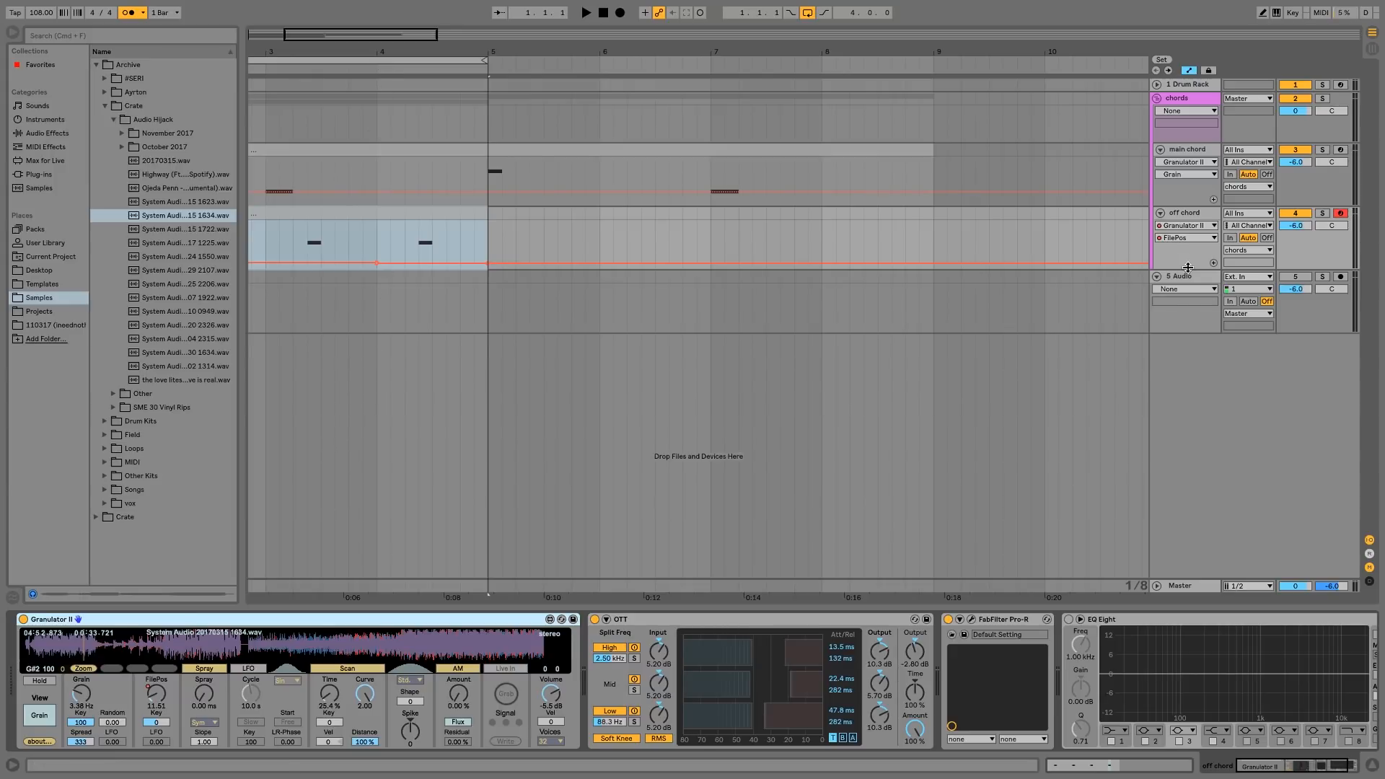
# - Enlarge the off chord track, move its FilePos automation into a separate lane and adjust the lane's height
pyautogui.moveTo(1187, 267); pyautogui.dragTo(1186, 487)
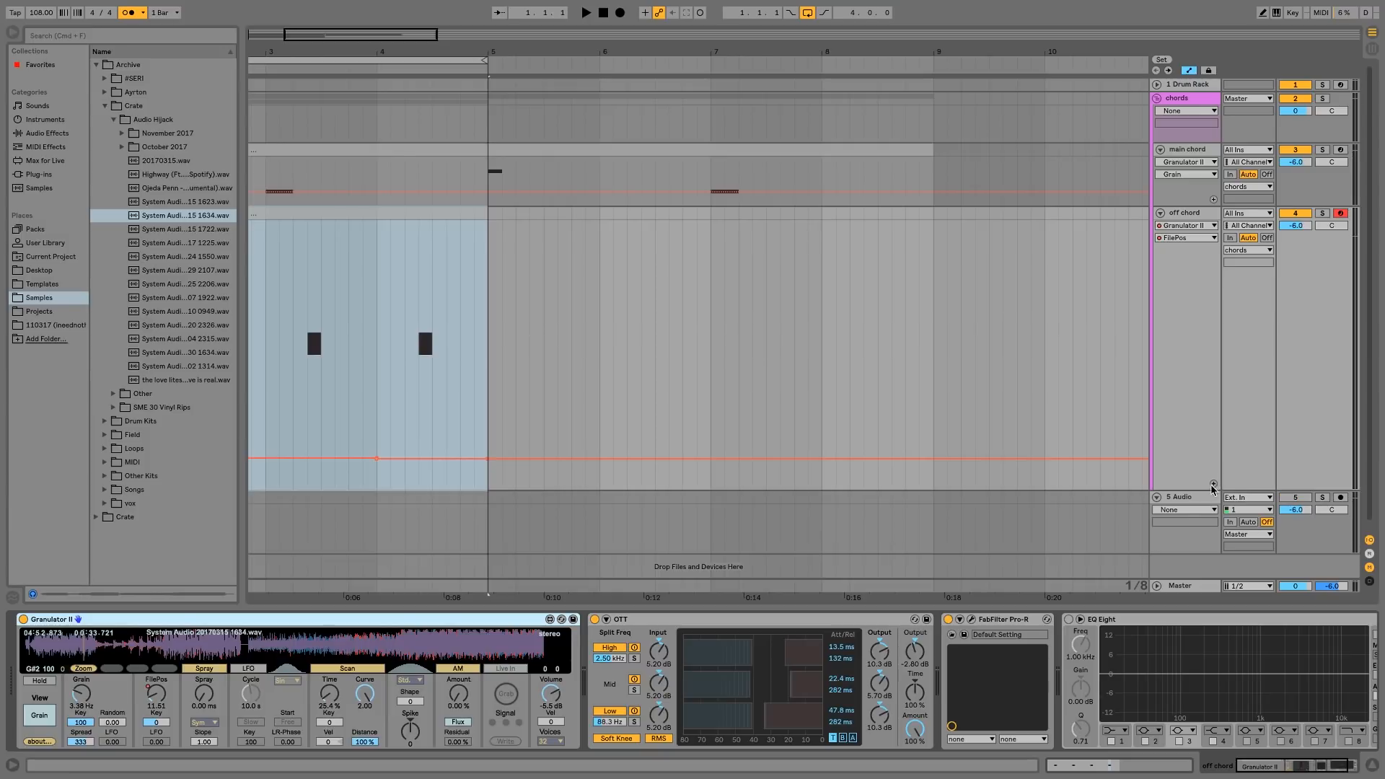
pyautogui.click(1213, 485)
pyautogui.scroll(-5, 793, 500)
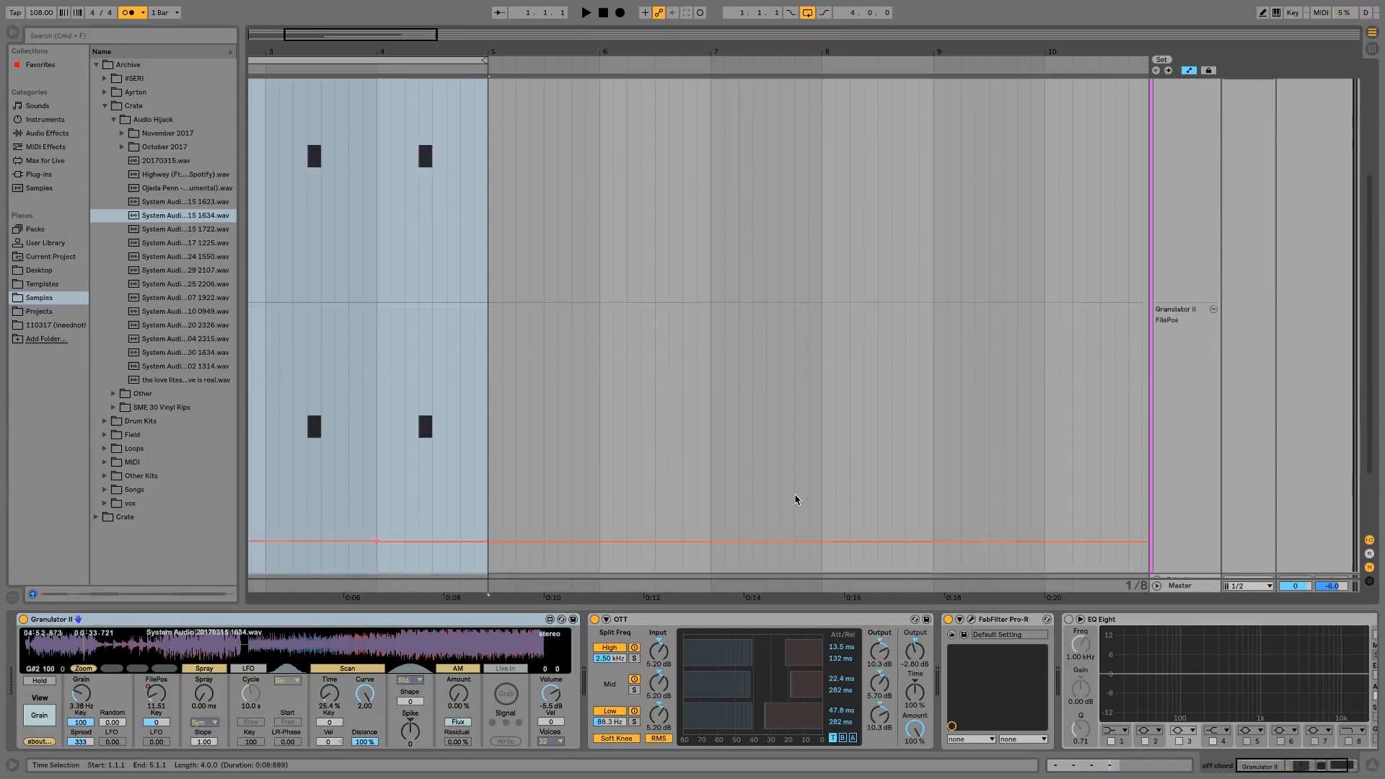
pyautogui.moveTo(1180, 480); pyautogui.dragTo(1182, 559)
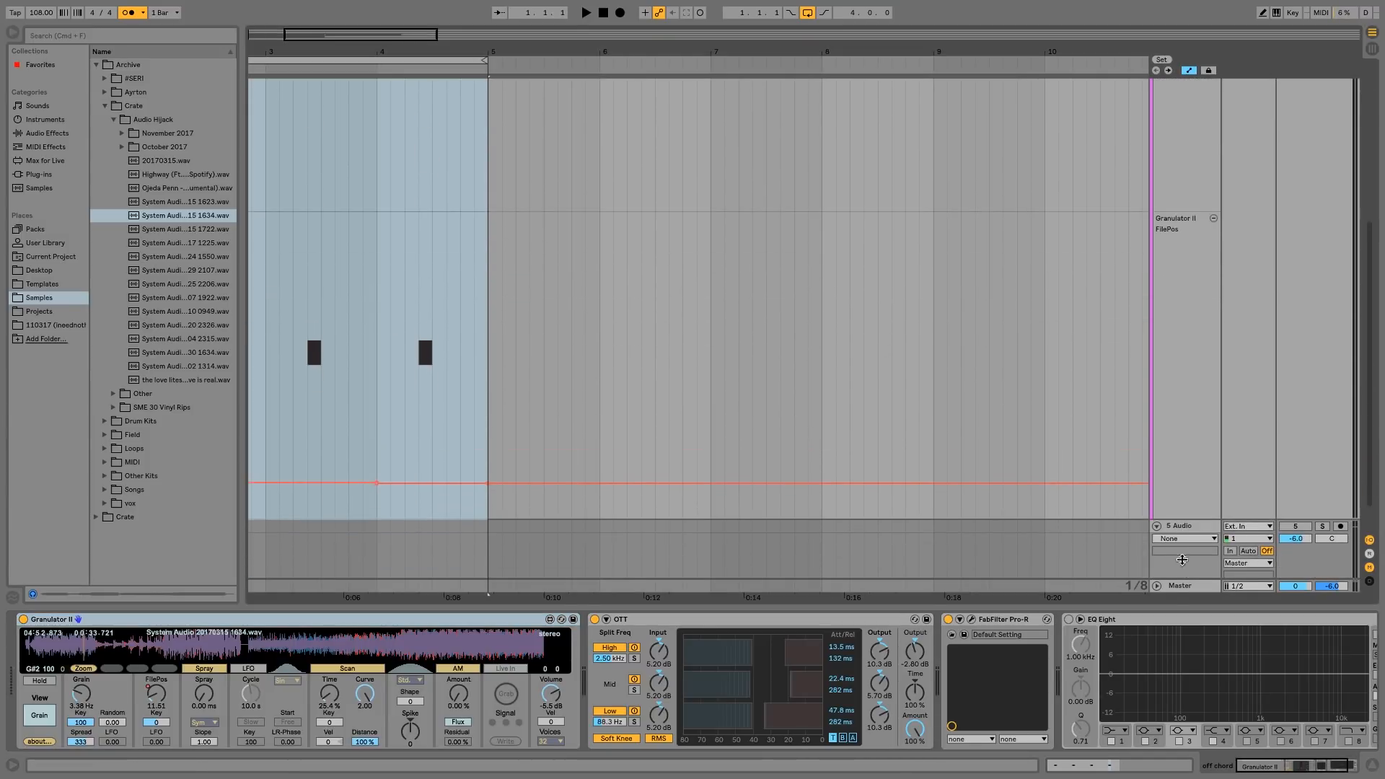
pyautogui.moveTo(1170, 626); pyautogui.dragTo(1165, 357)
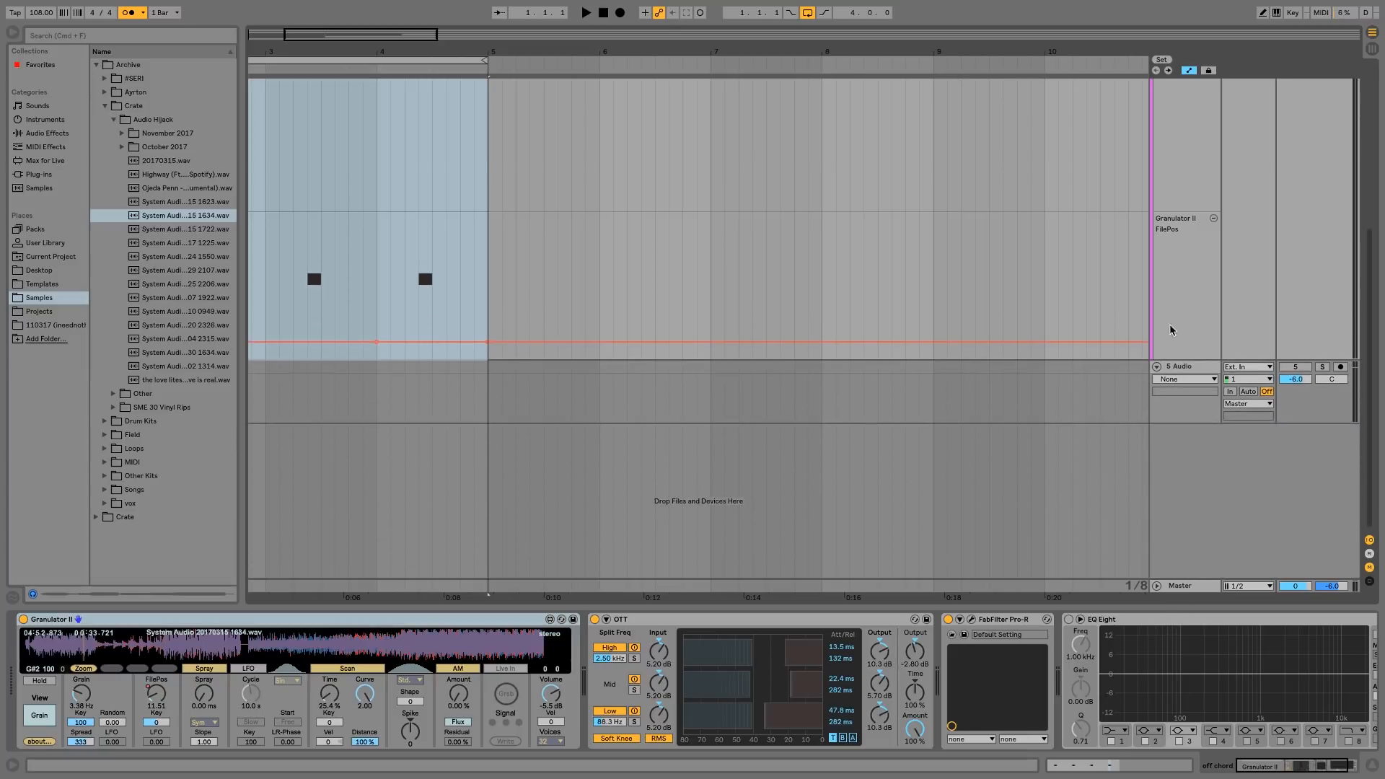
# - Select bar 4 in the FilePos lane and audition the automation from bar 4 and from bar 3
pyautogui.hscroll(-3, 639, 279)
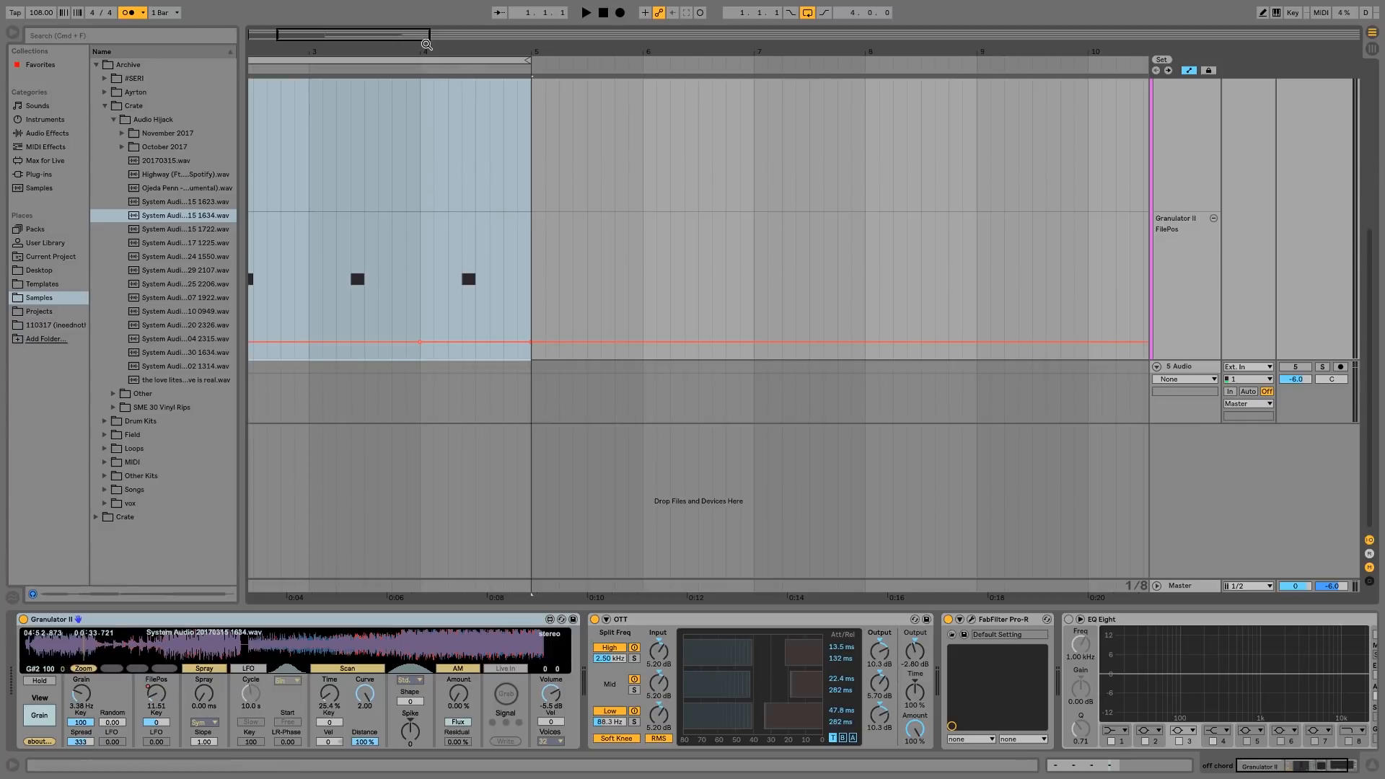
pyautogui.scroll(10, 426, 173)
pyautogui.scroll(-10, 429, 209)
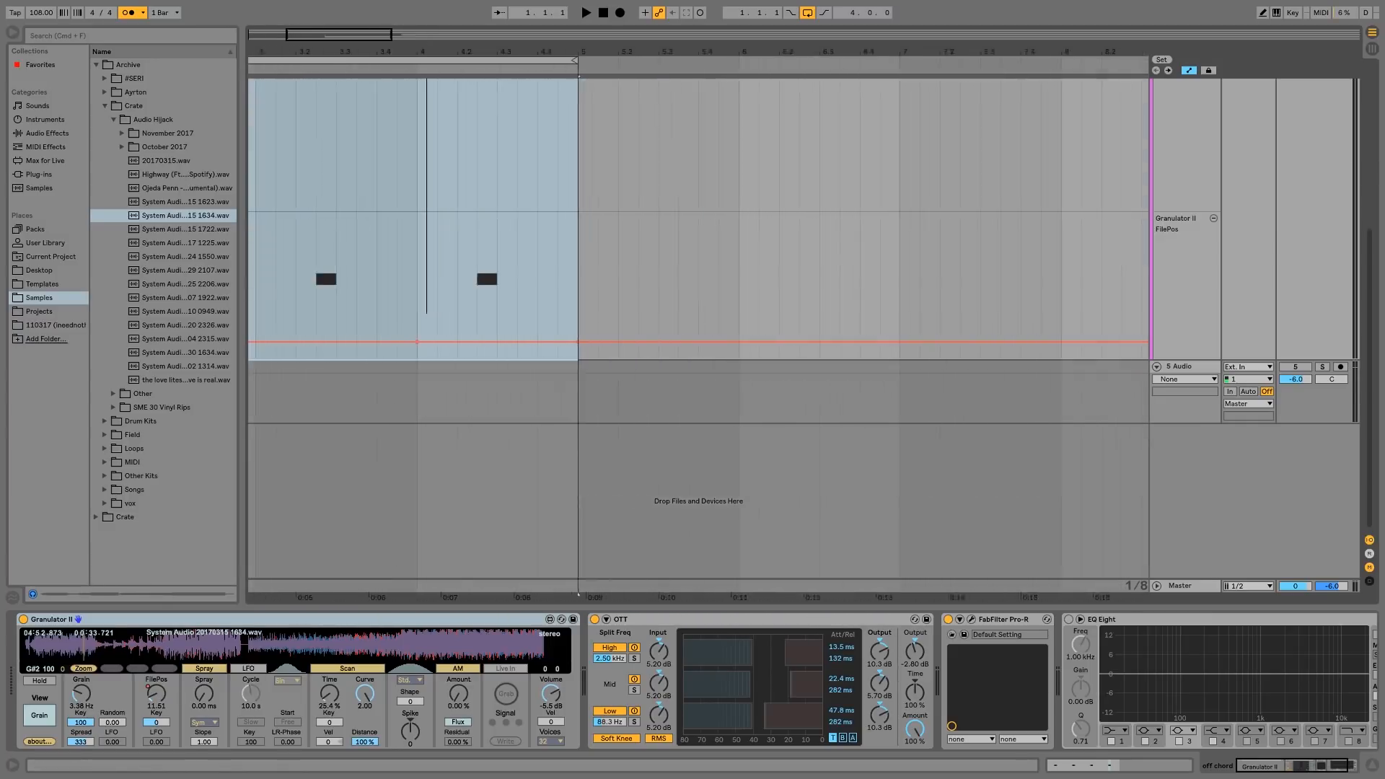
pyautogui.click(421, 207)
pyautogui.moveTo(417, 324); pyautogui.dragTo(508, 331)
pyautogui.press('space')
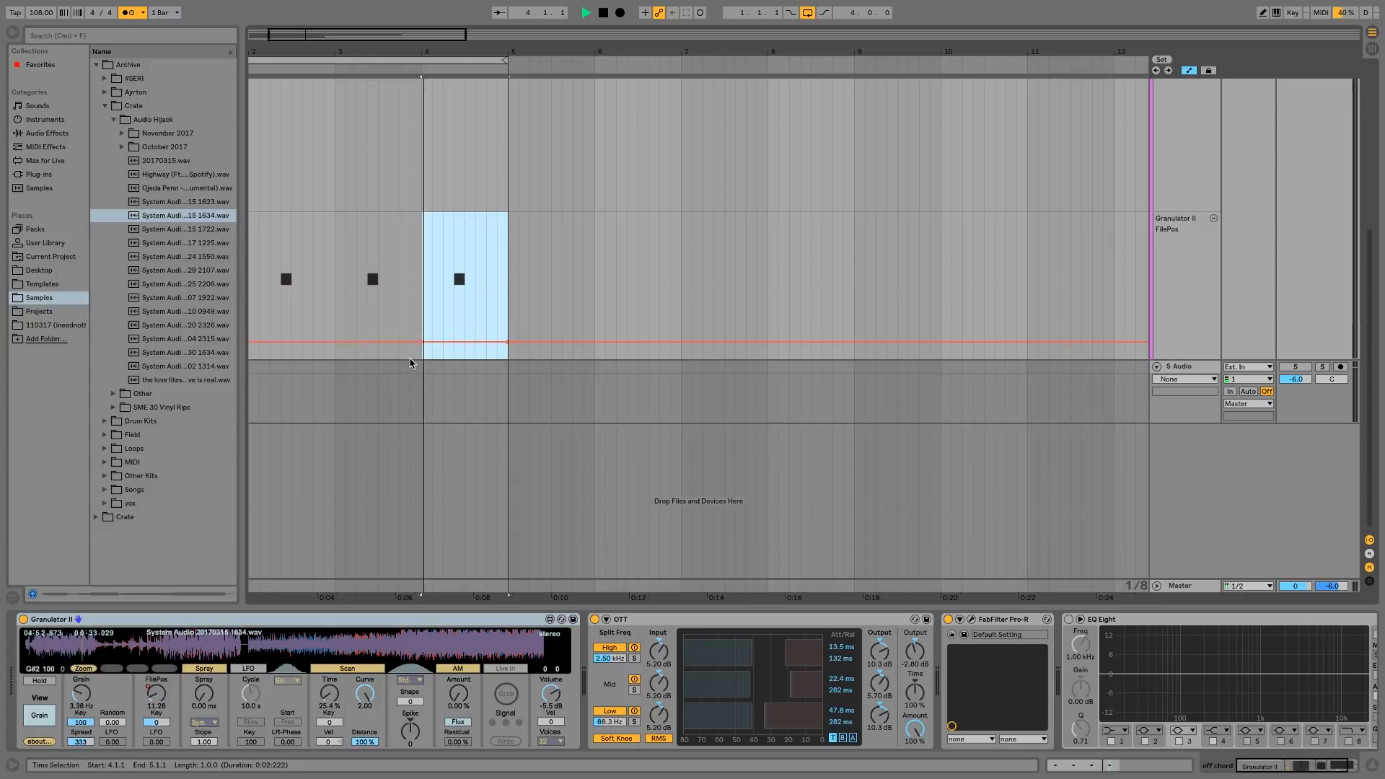
pyautogui.click(336, 301)
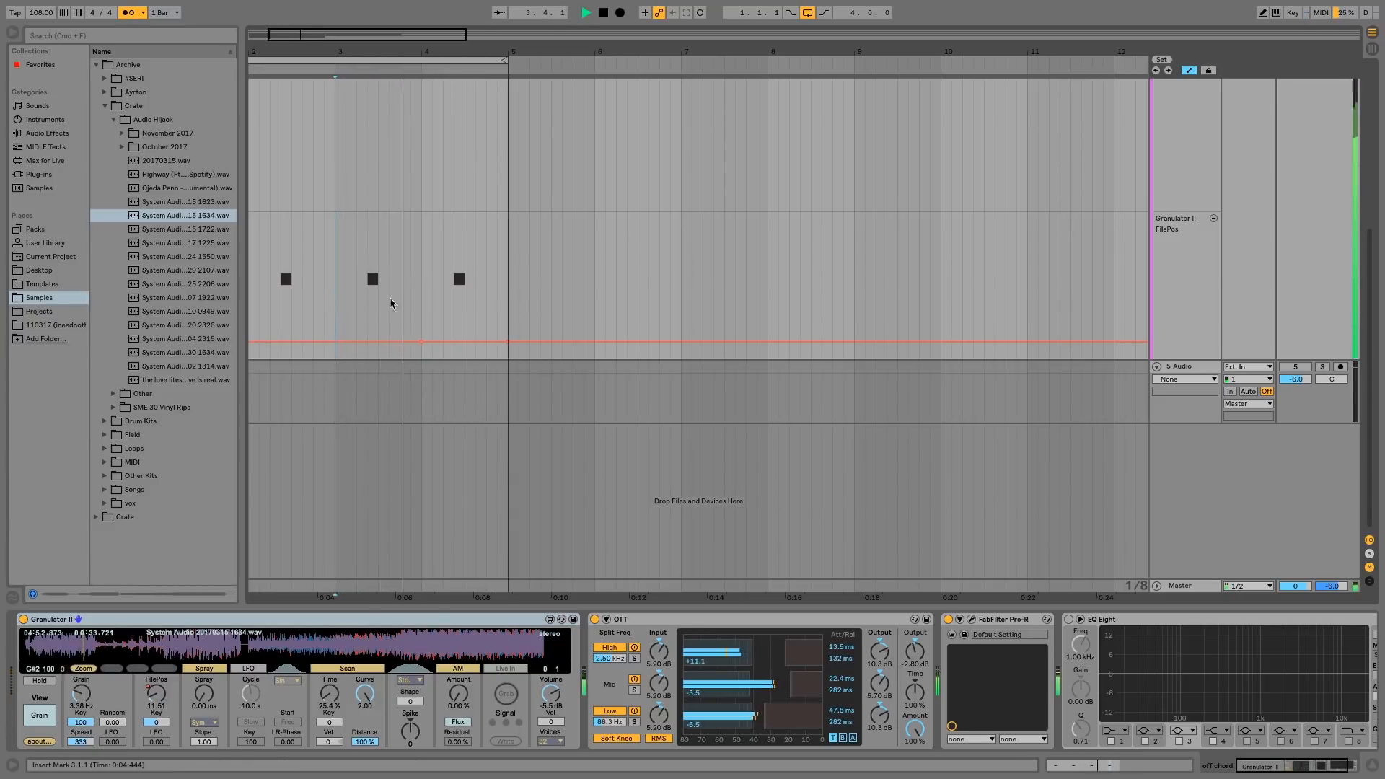
pyautogui.press('space')
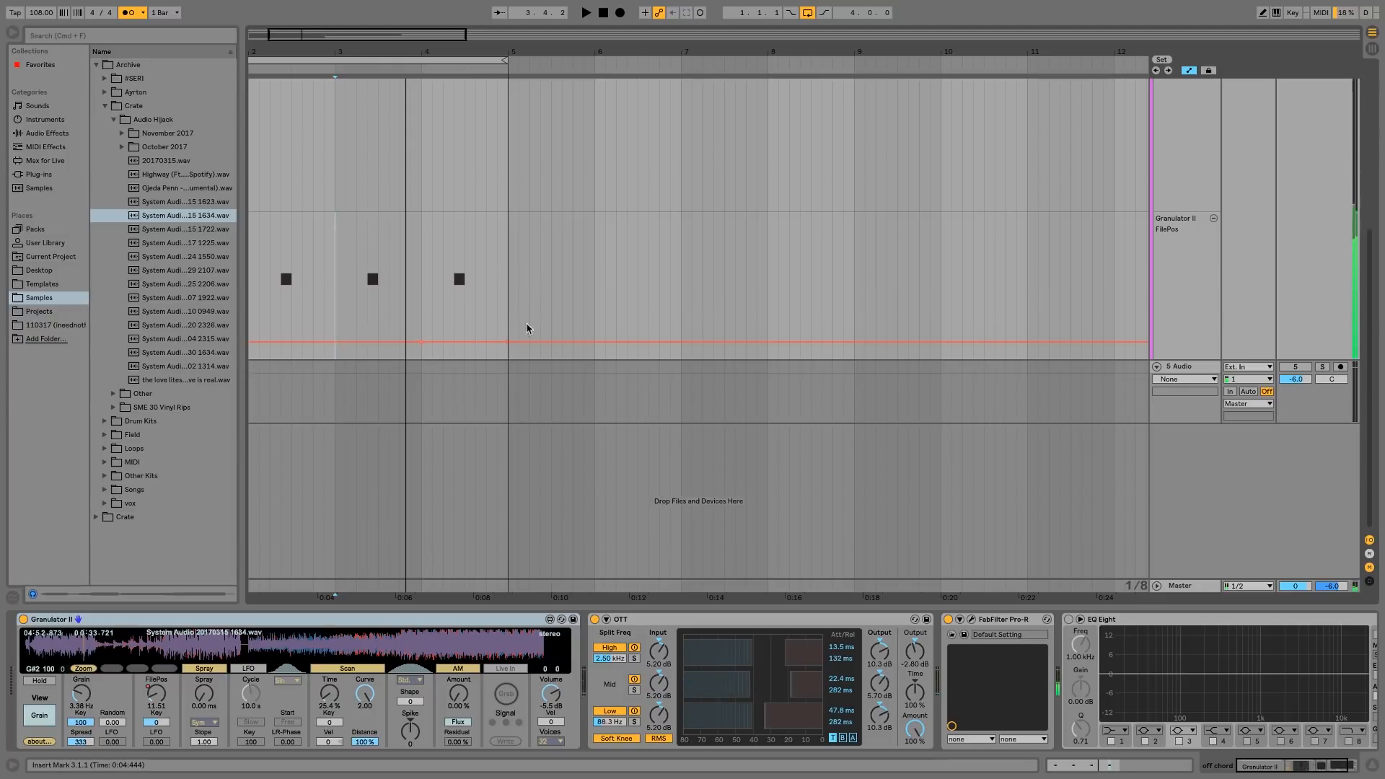
# - Reduce the height of the off chord track and its FilePos lane, and hide the automation
pyautogui.scroll(6, 566, 335)
pyautogui.scroll(-5, 565, 343)
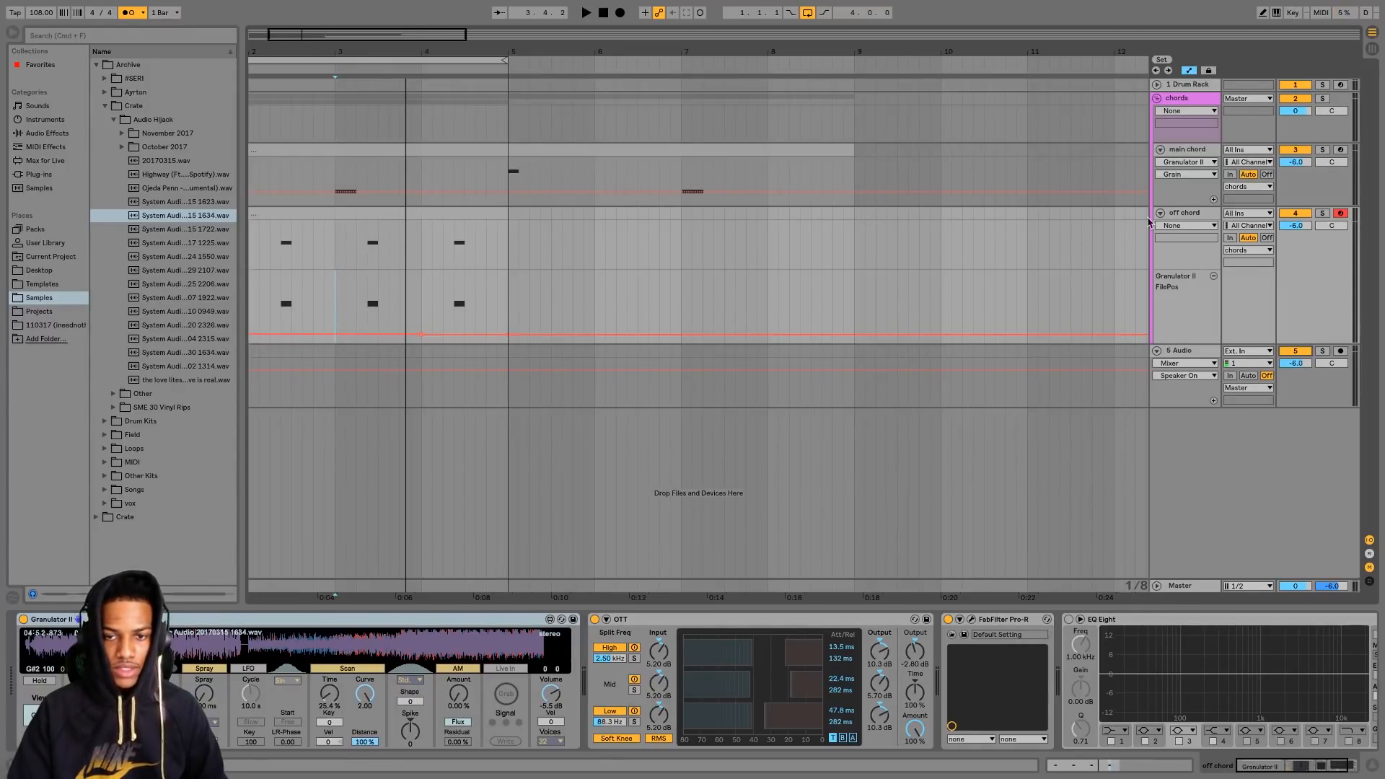
pyautogui.click(1189, 70)
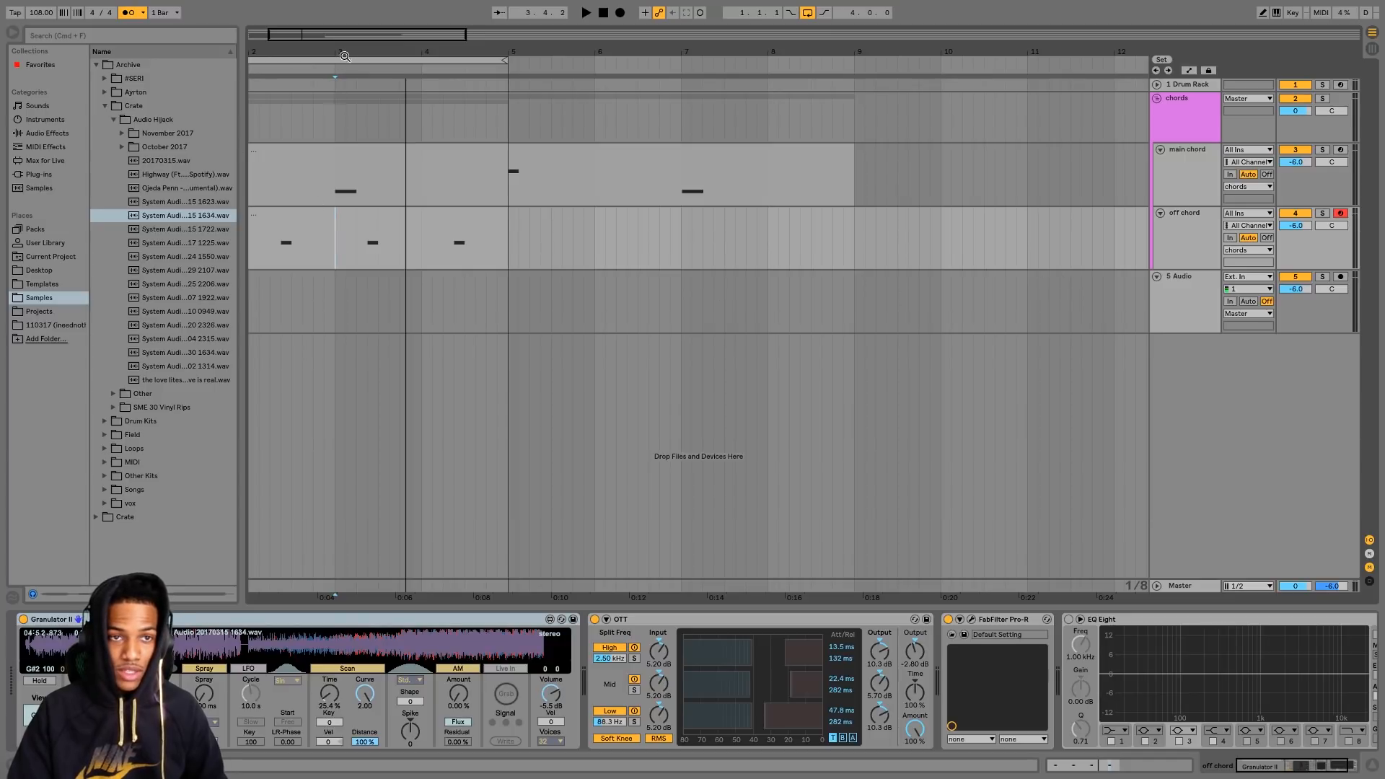
# - Play both chord tracks from bar 4 and from bar 3, and place the insert marker on off chord at bar 5
pyautogui.hscroll(-3, 541, 222)
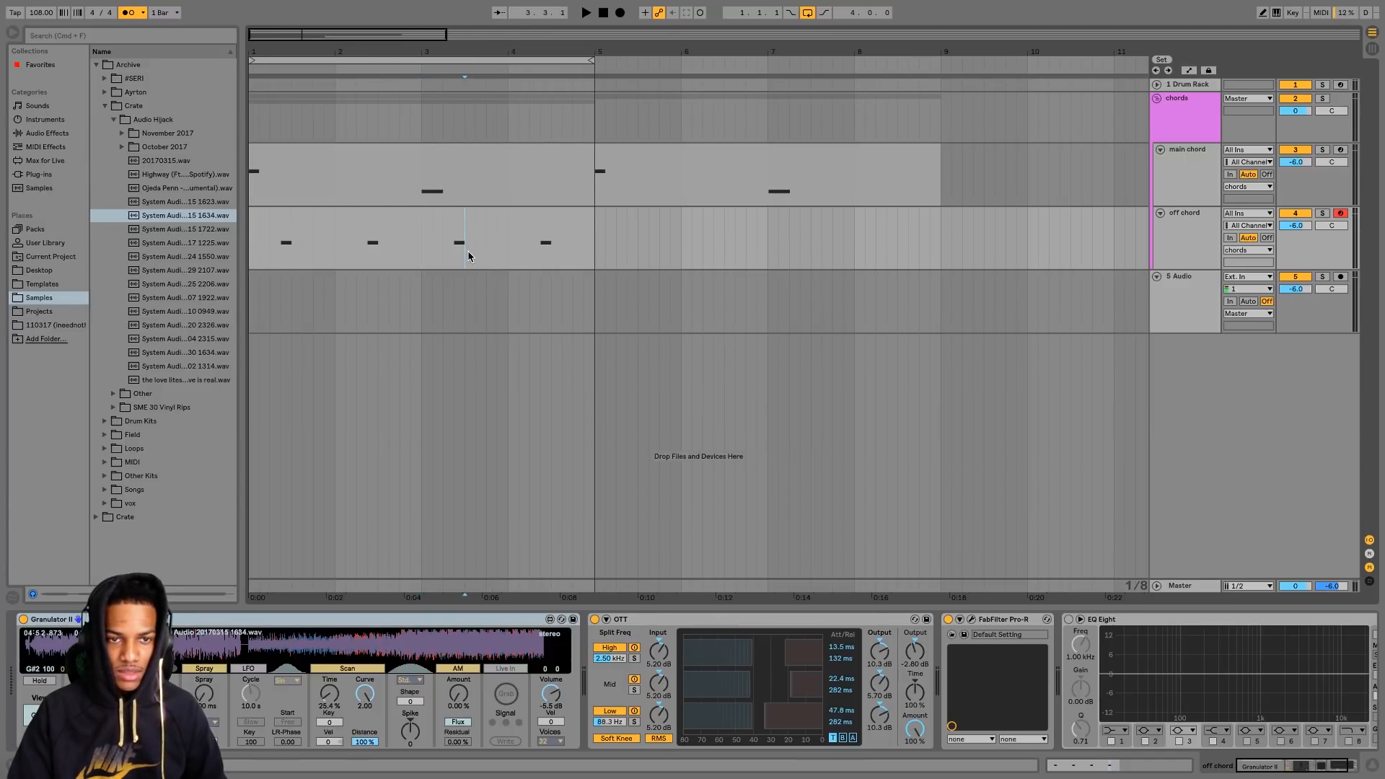
pyautogui.click(519, 249)
pyautogui.moveTo(501, 260); pyautogui.dragTo(558, 255)
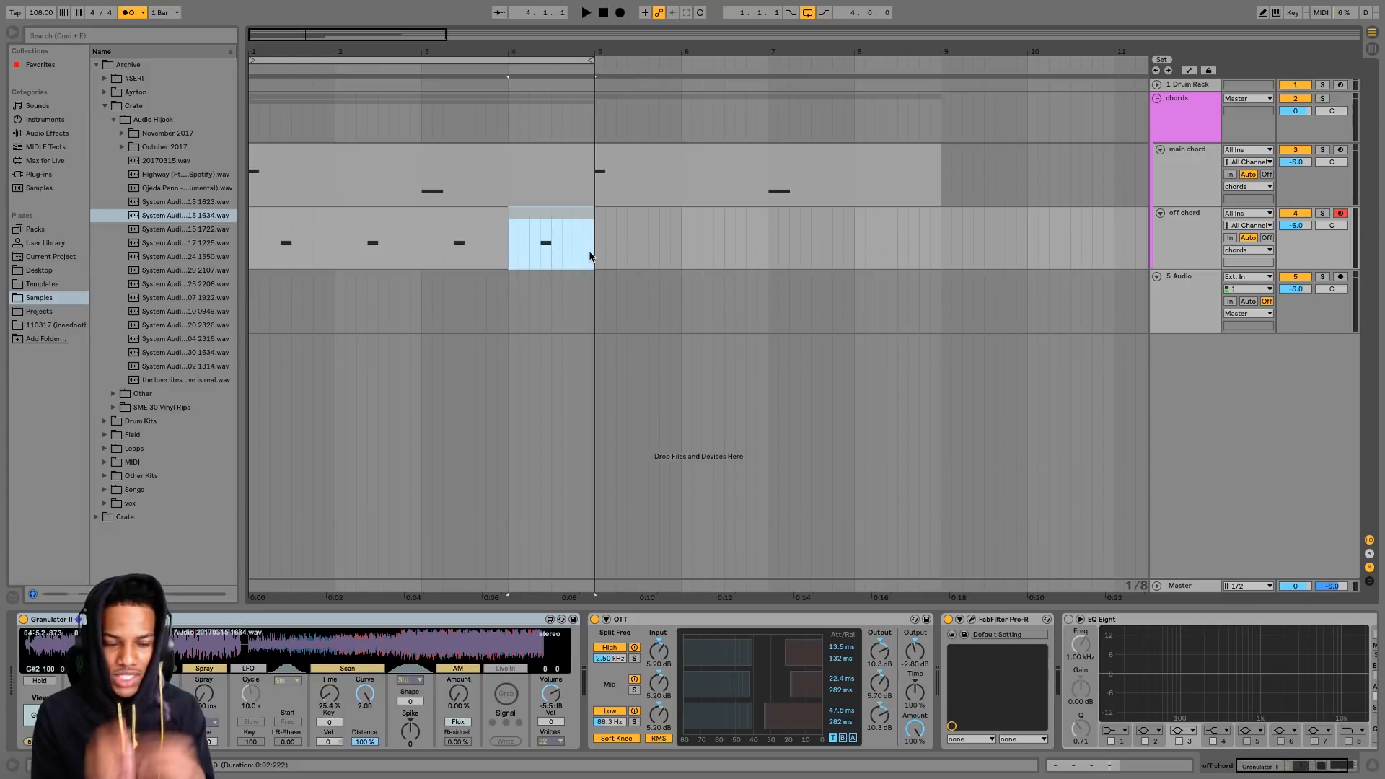
pyautogui.click(508, 245)
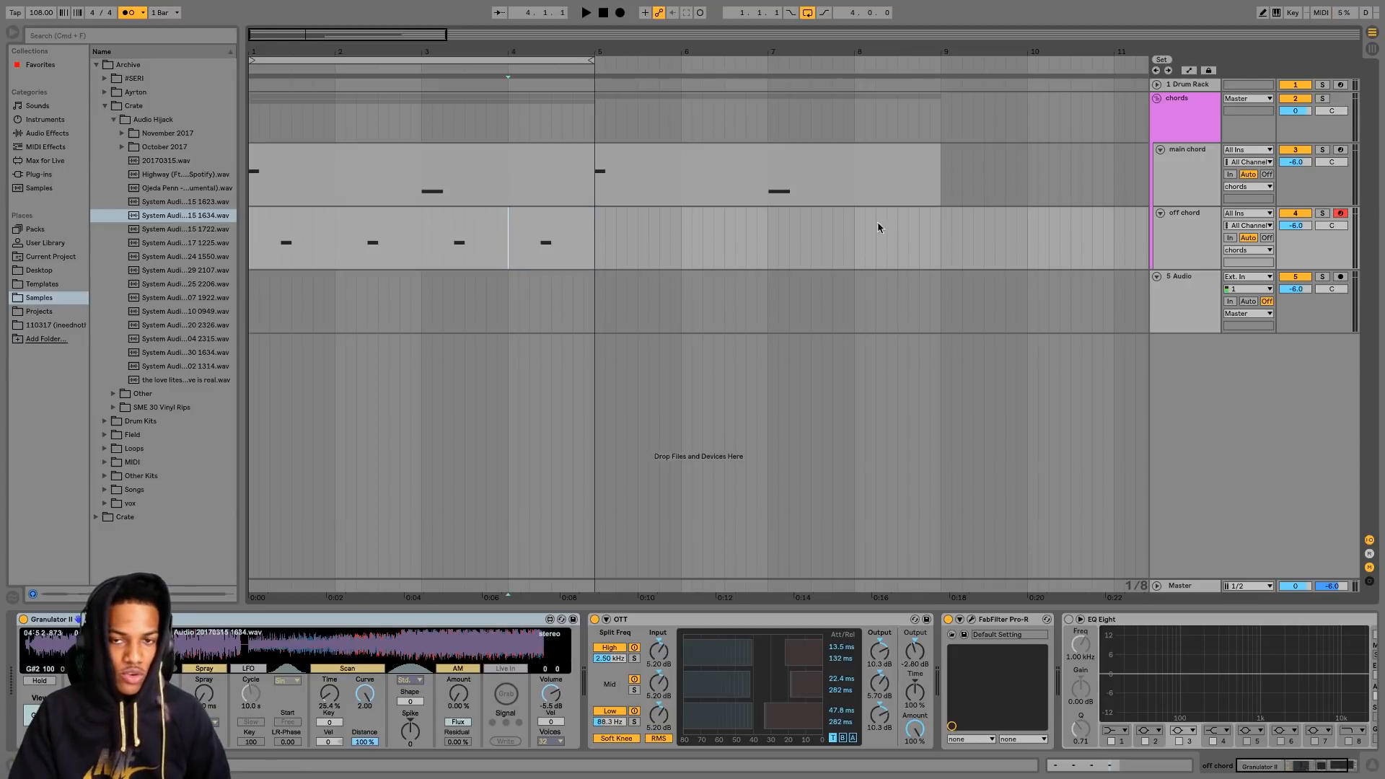
pyautogui.press('space')
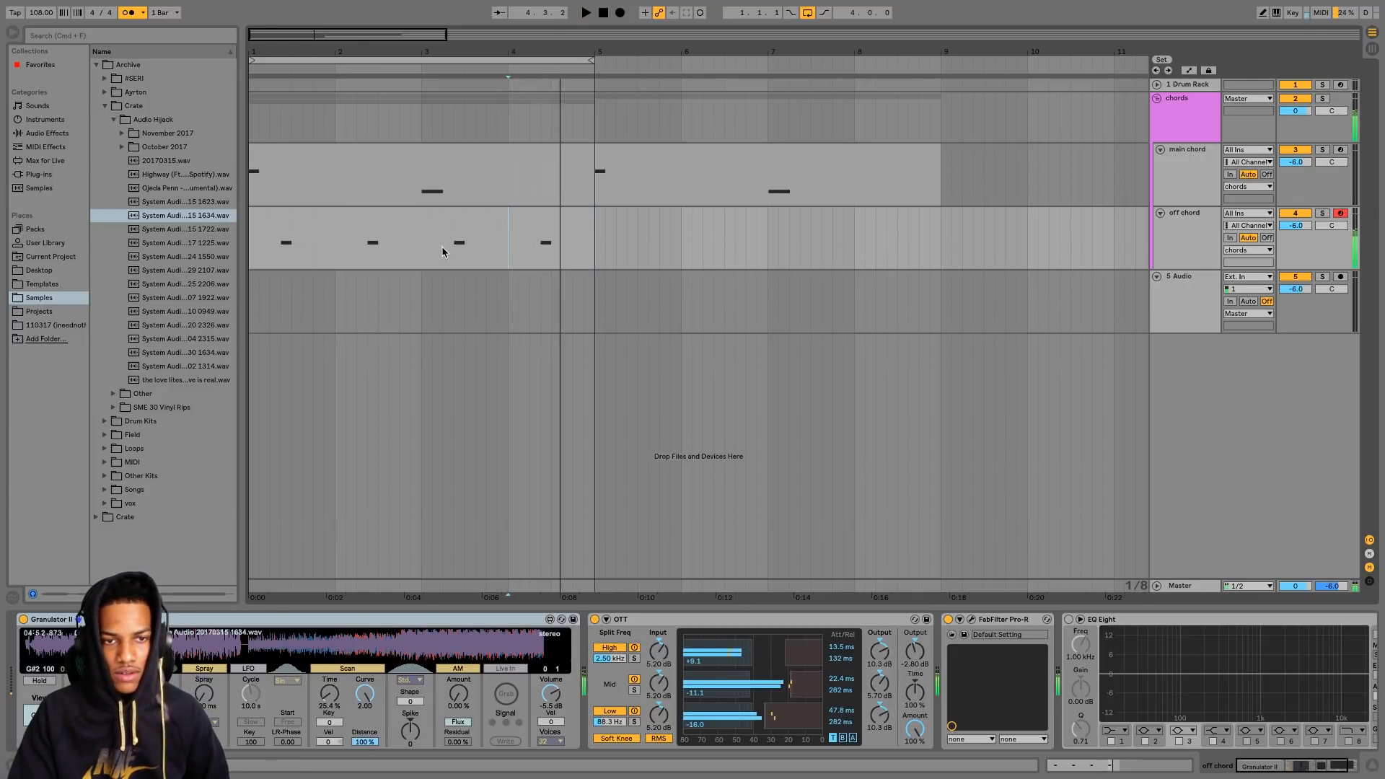
pyautogui.click(422, 245)
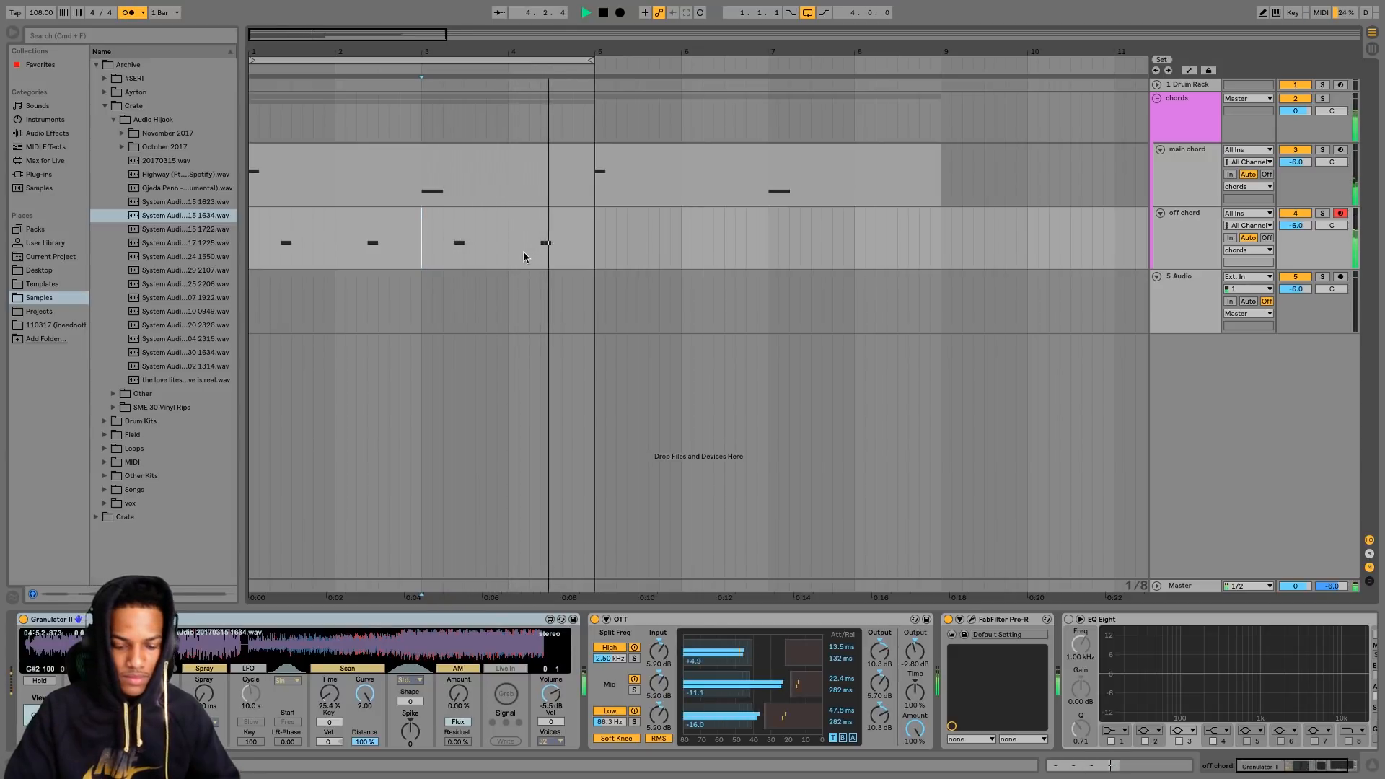
pyautogui.press('space')
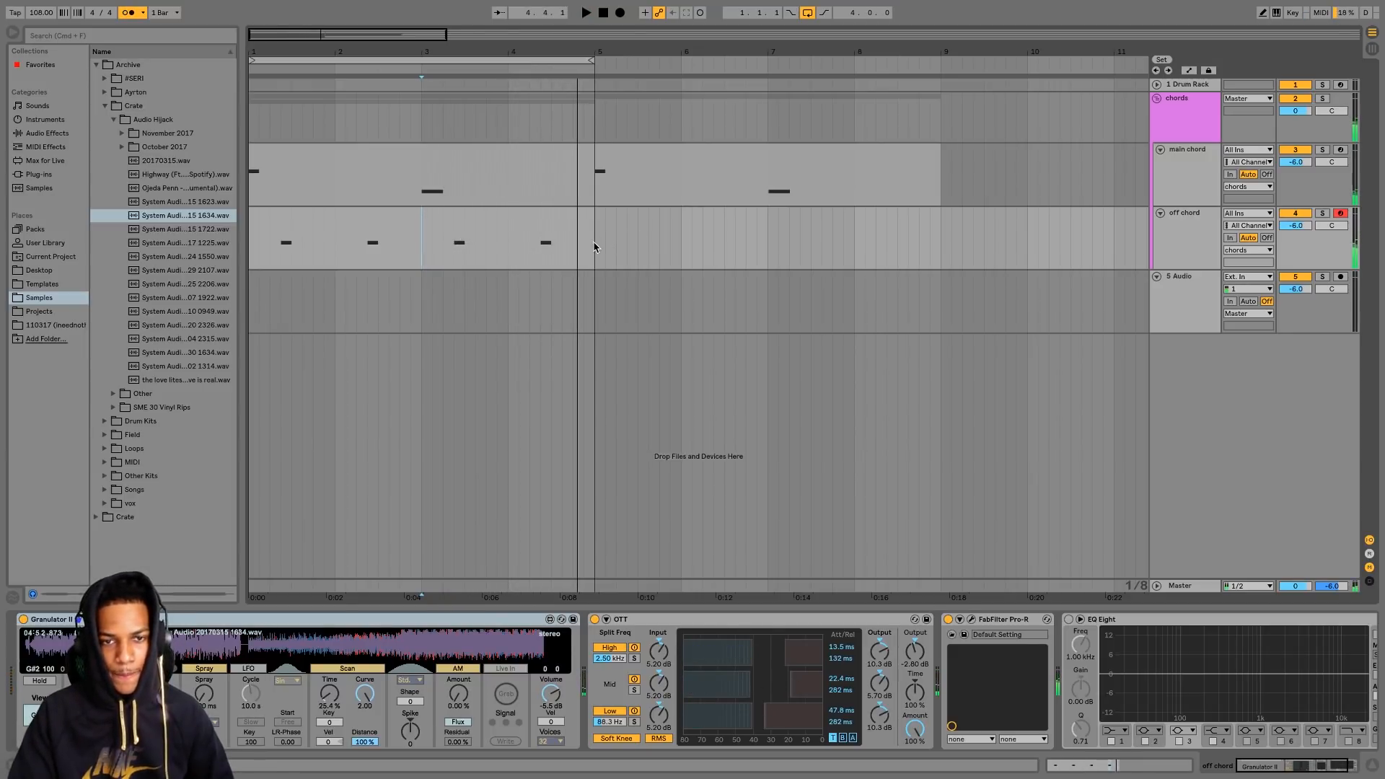
pyautogui.click(595, 248)
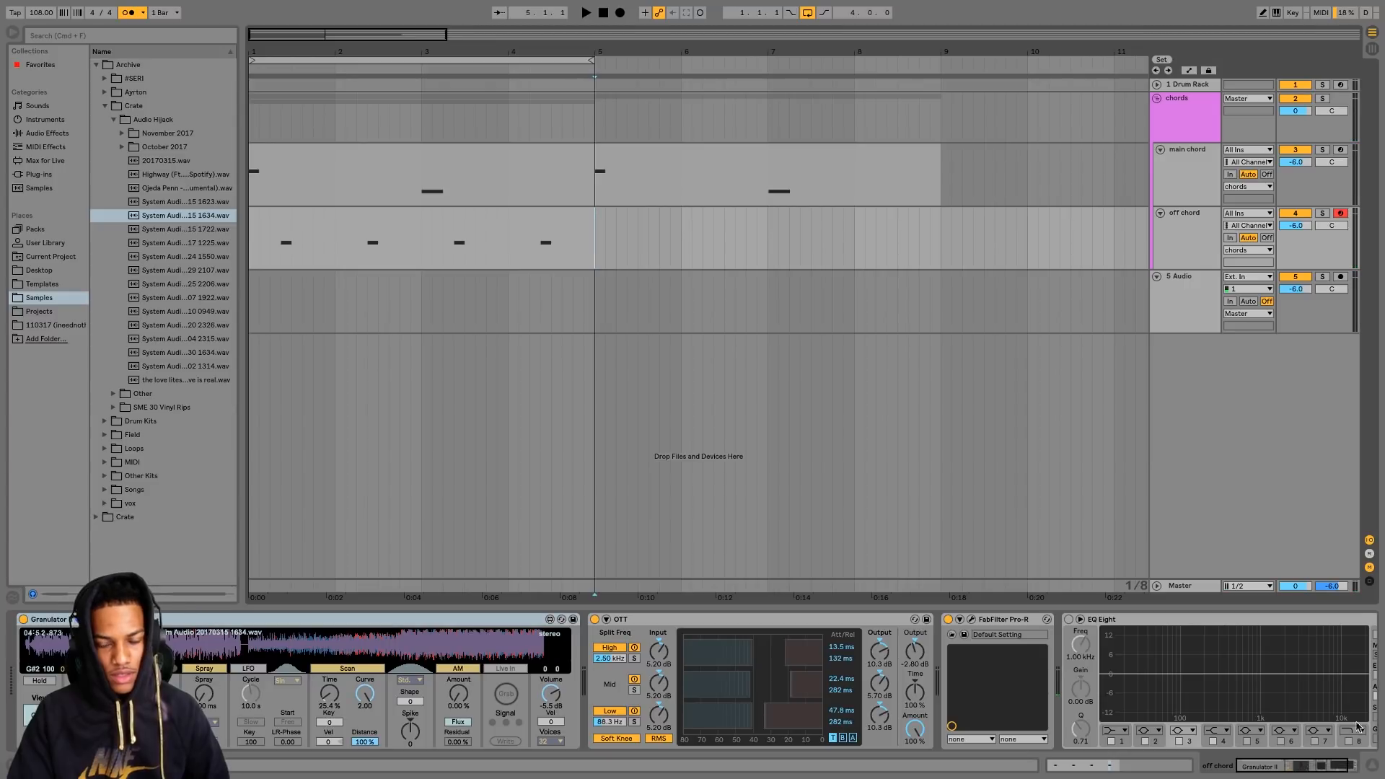
# - Hide the device view and insert a new MIDI track below the chords group
pyautogui.click(1371, 769)
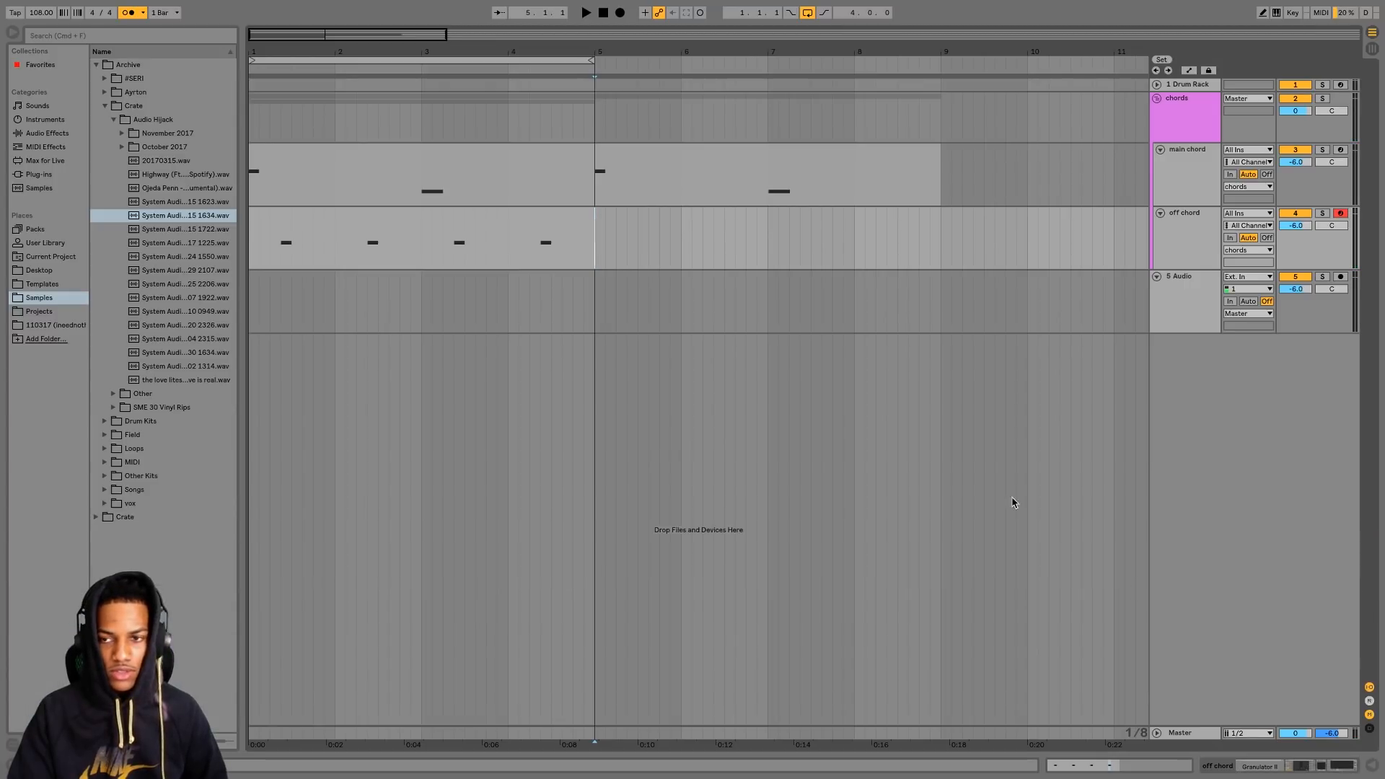
pyautogui.click(1163, 108)
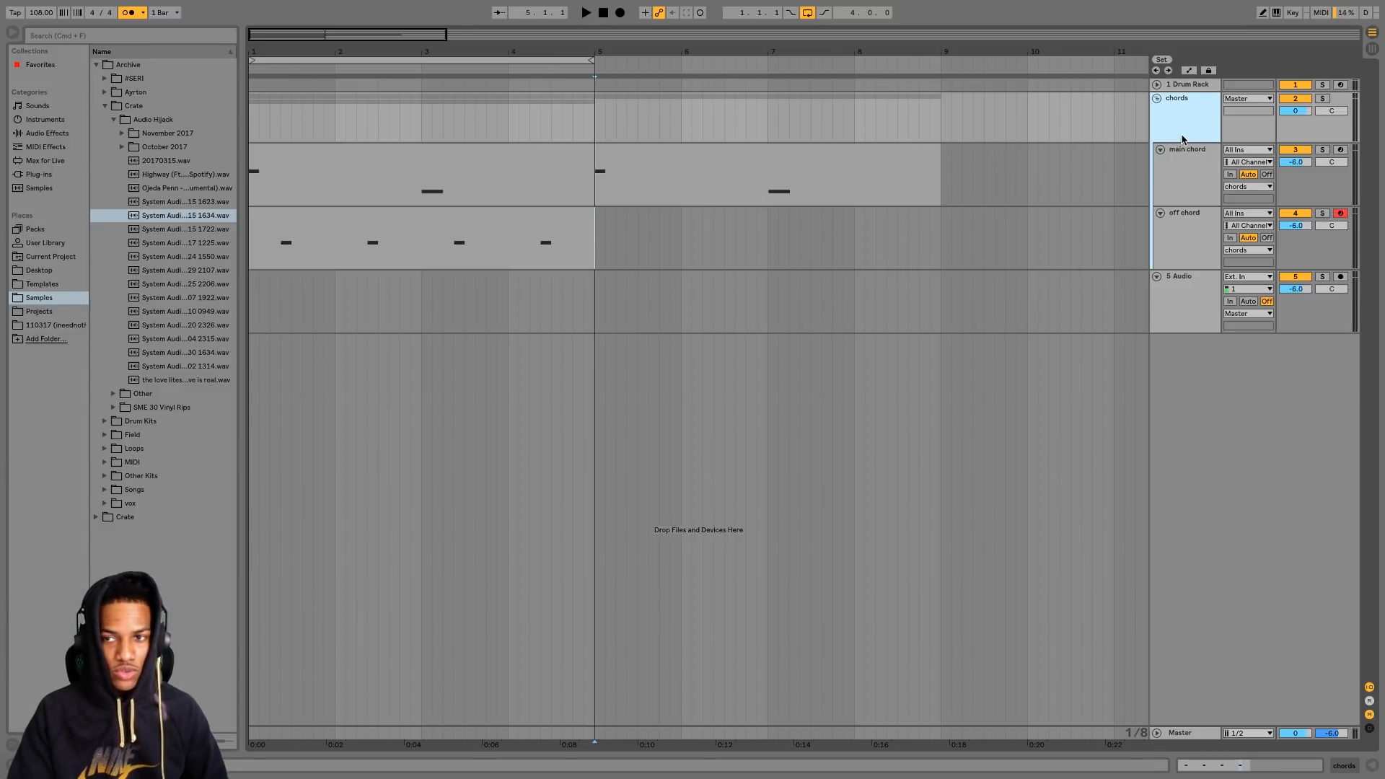
pyautogui.press('super+shift+t')
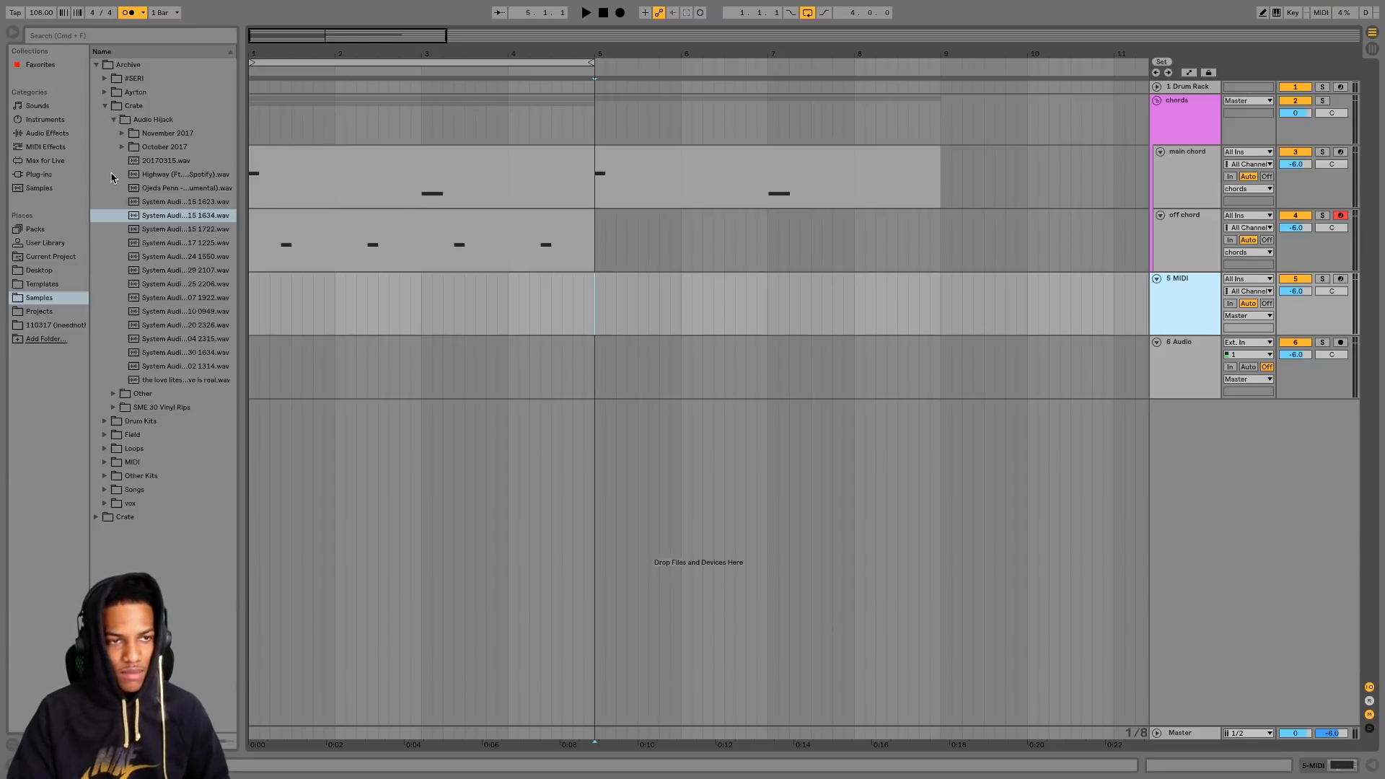
# - Find Serum among the VST instrument plug-ins and load it onto the new MIDI track below the chords group
pyautogui.click(39, 174)
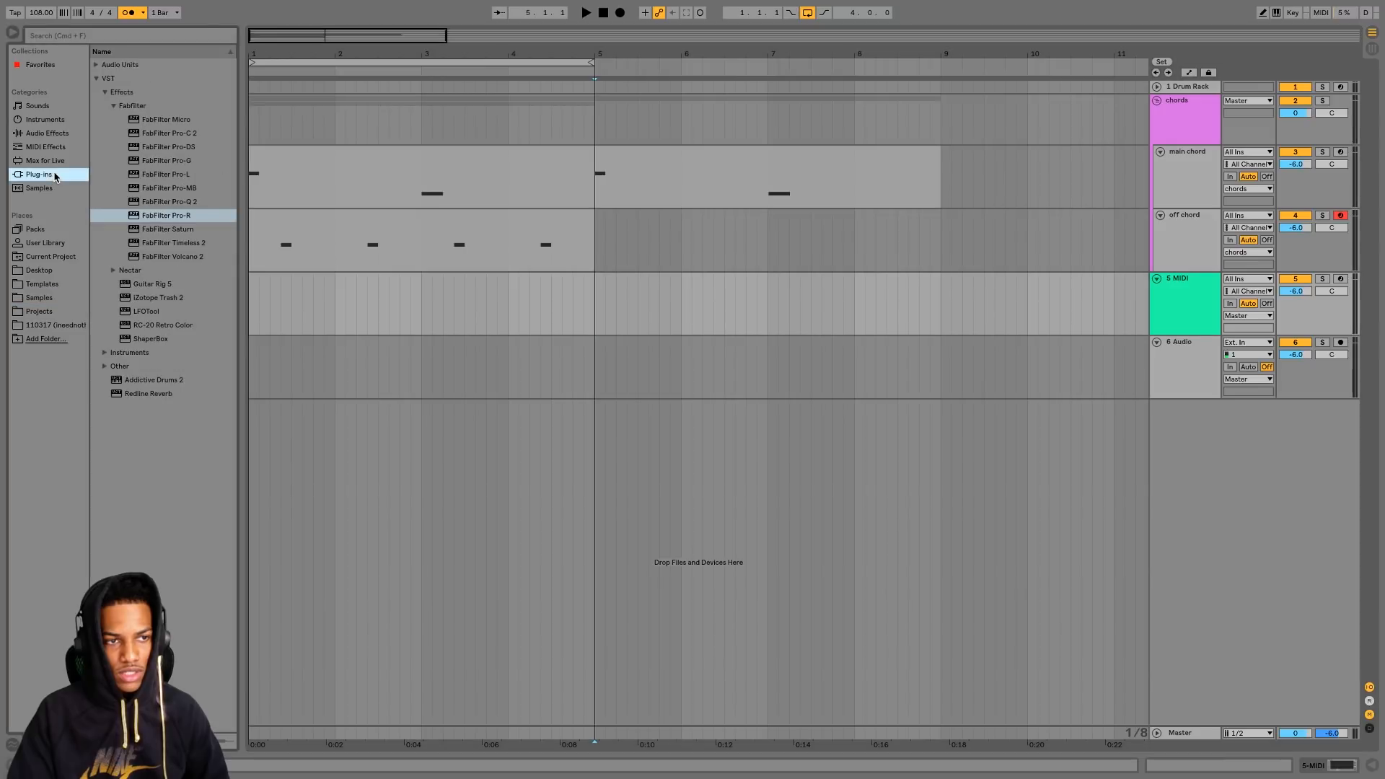
pyautogui.click(113, 106)
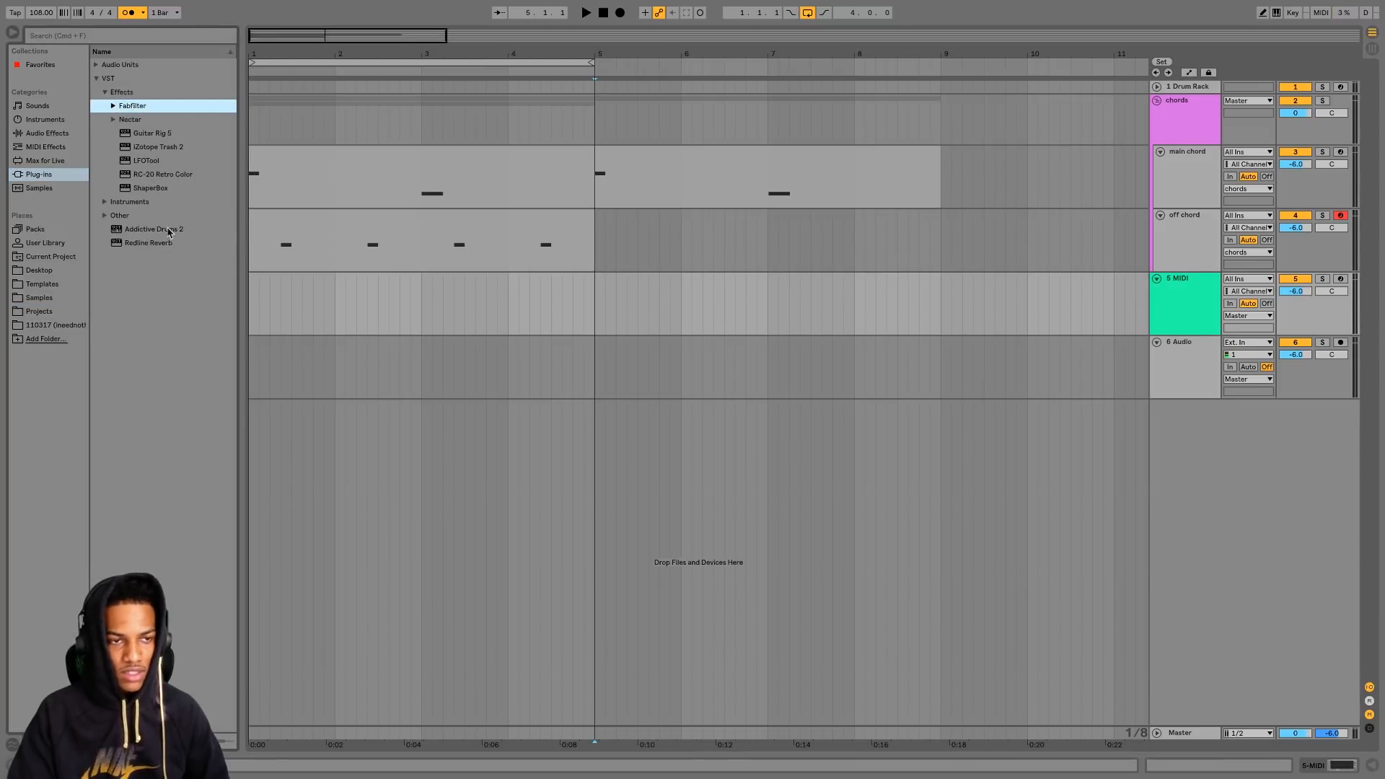
pyautogui.click(105, 93)
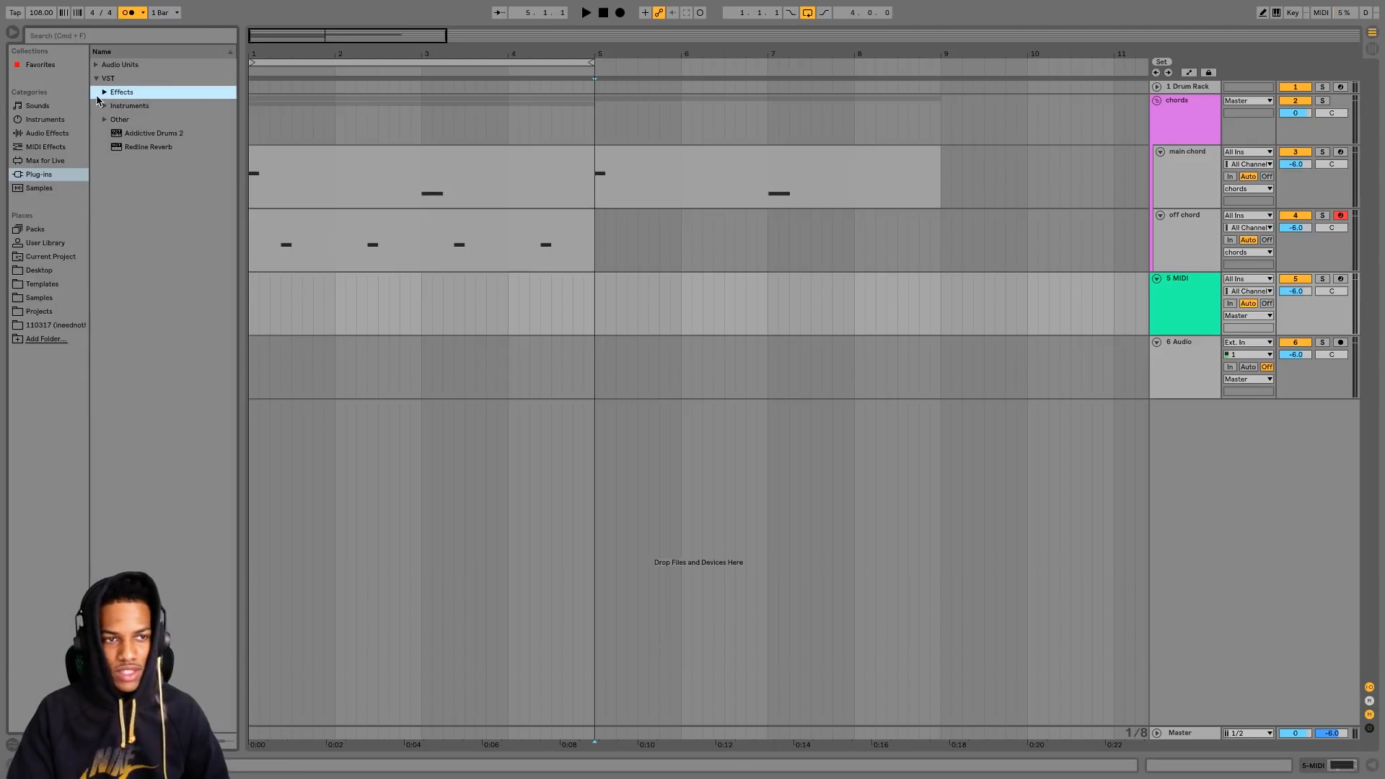
pyautogui.click(105, 92)
pyautogui.click(104, 93)
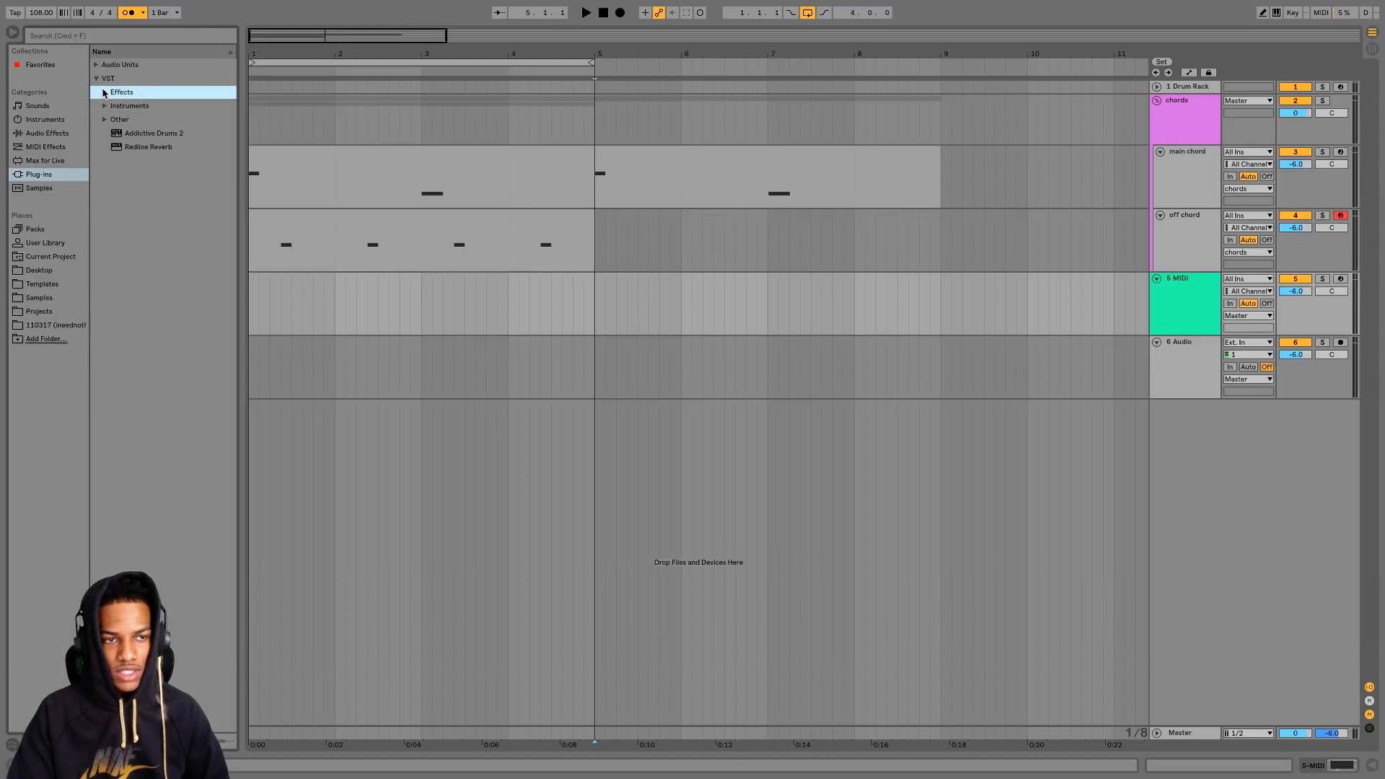
pyautogui.click(104, 106)
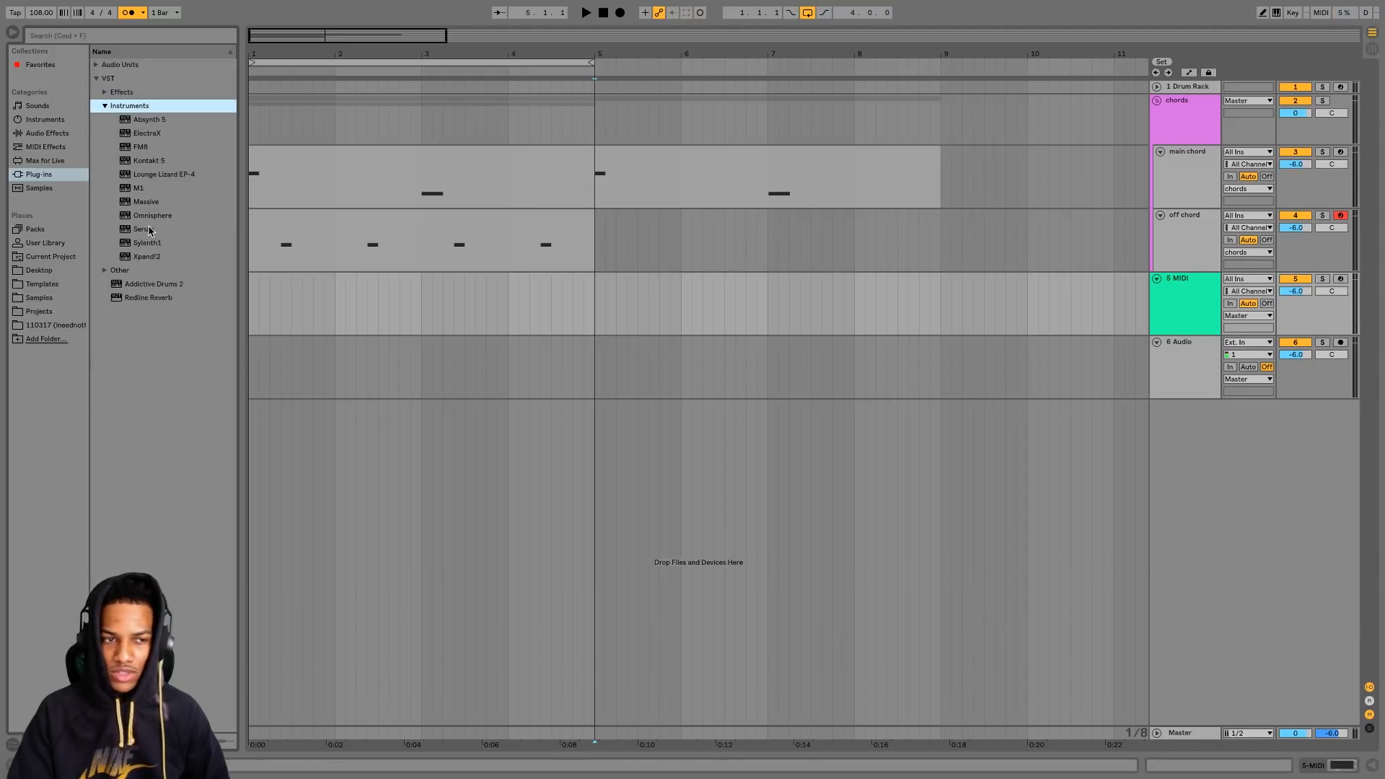
pyautogui.moveTo(134, 231); pyautogui.dragTo(562, 290)
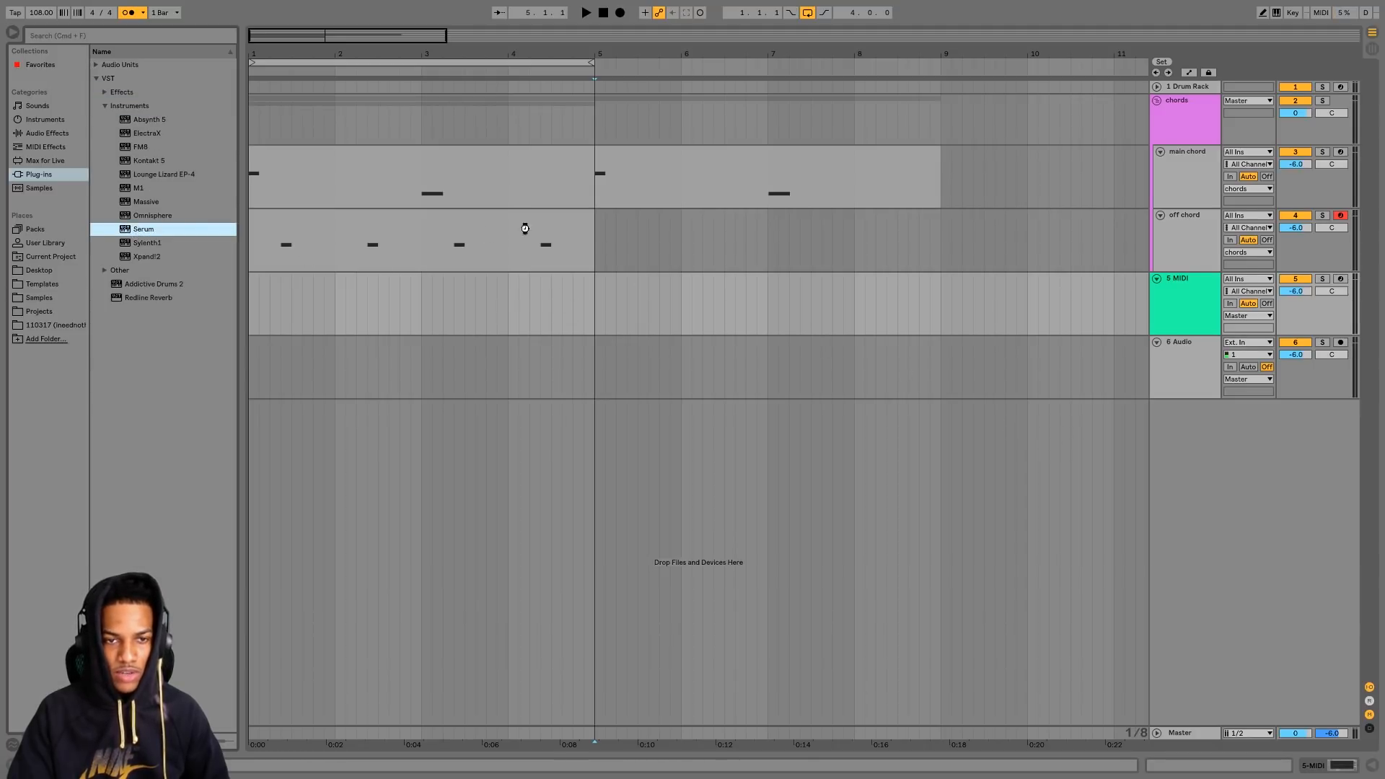
pyautogui.moveTo(525, 228); pyautogui.dragTo(534, 303)
# - Load the BS Judgement preset from LUSH VOL. 2 in Serum and arm the Serum track for recording
pyautogui.click(618, 135)
pyautogui.moveTo(599, 163)
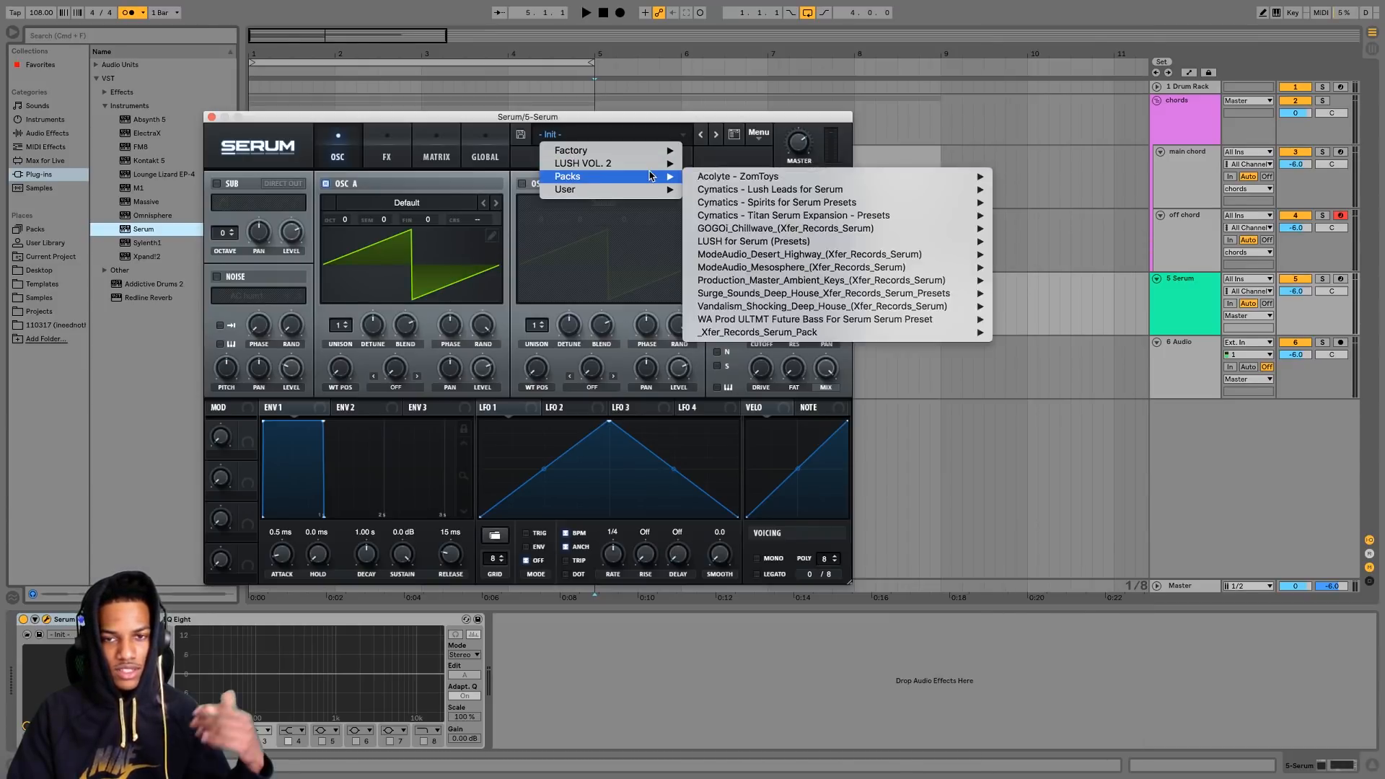
pyautogui.moveTo(721, 169)
pyautogui.click(898, 168)
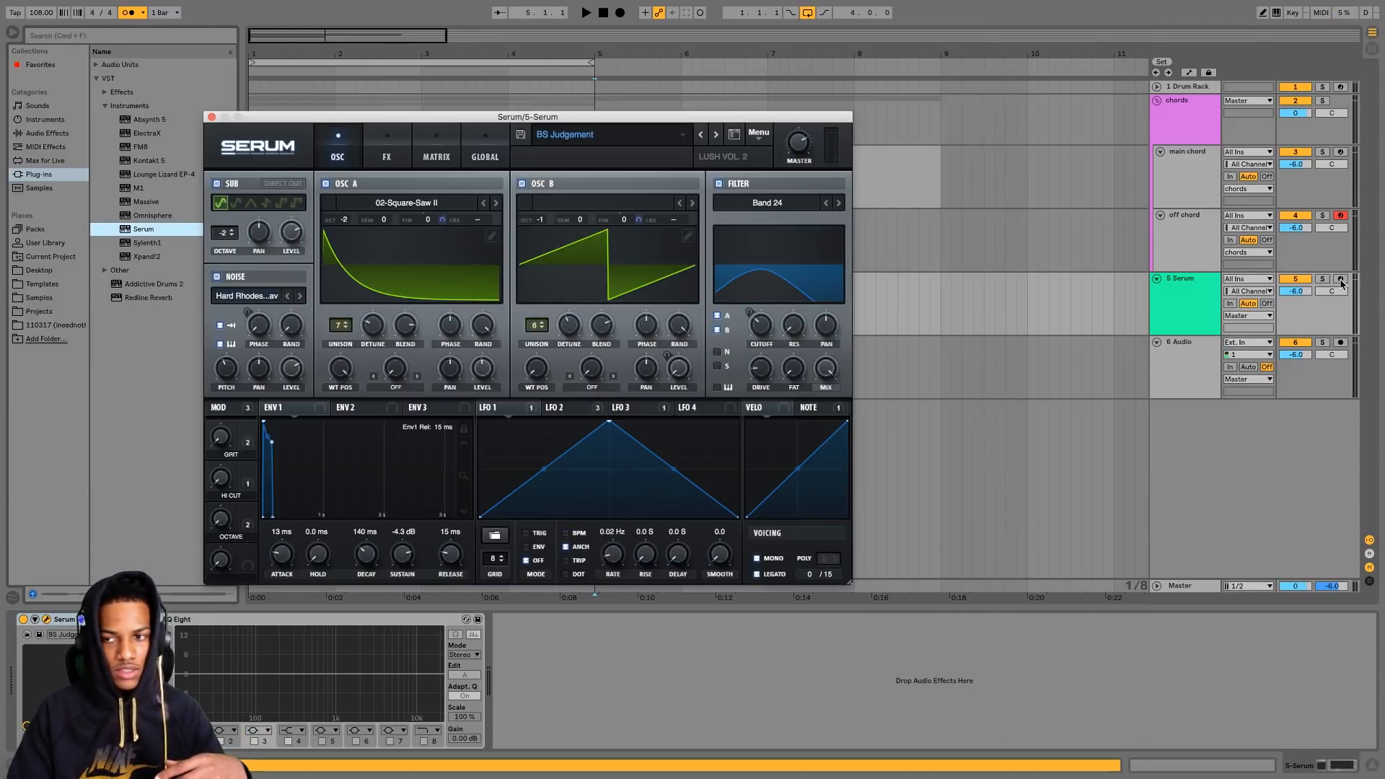
pyautogui.click(1340, 280)
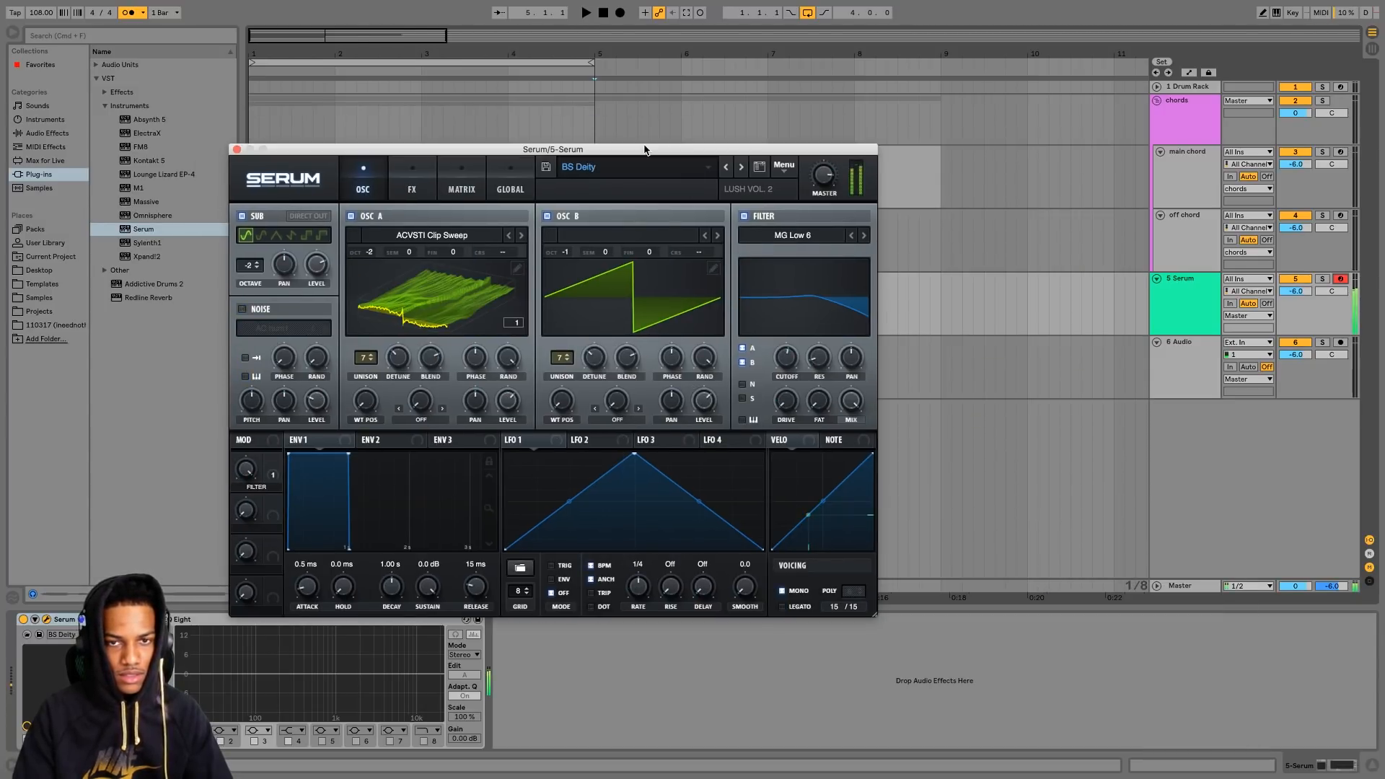
# - Load the LUSH VOL. 2 preset BS Perfection in Serum and turn down its Open Filter macro
pyautogui.click(630, 178)
pyautogui.moveTo(646, 196)
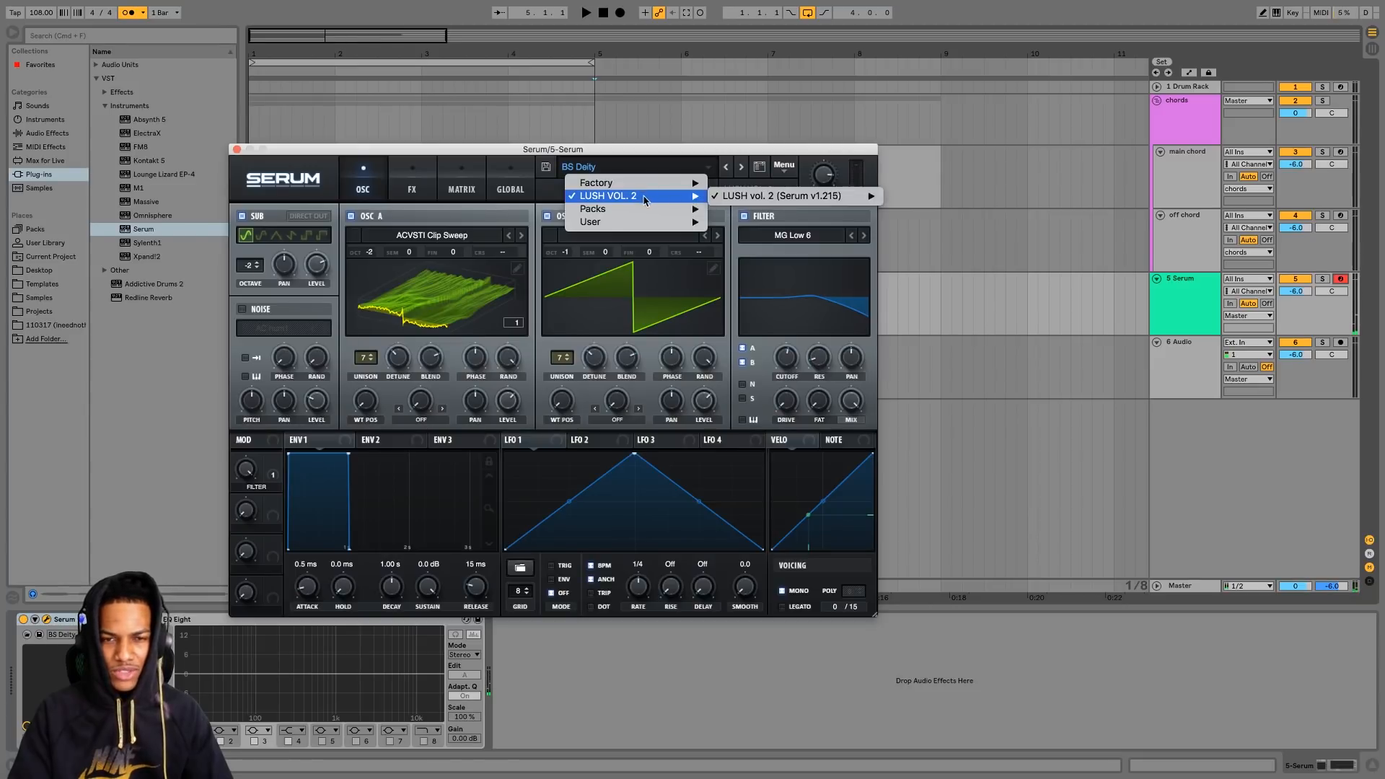
pyautogui.moveTo(802, 199)
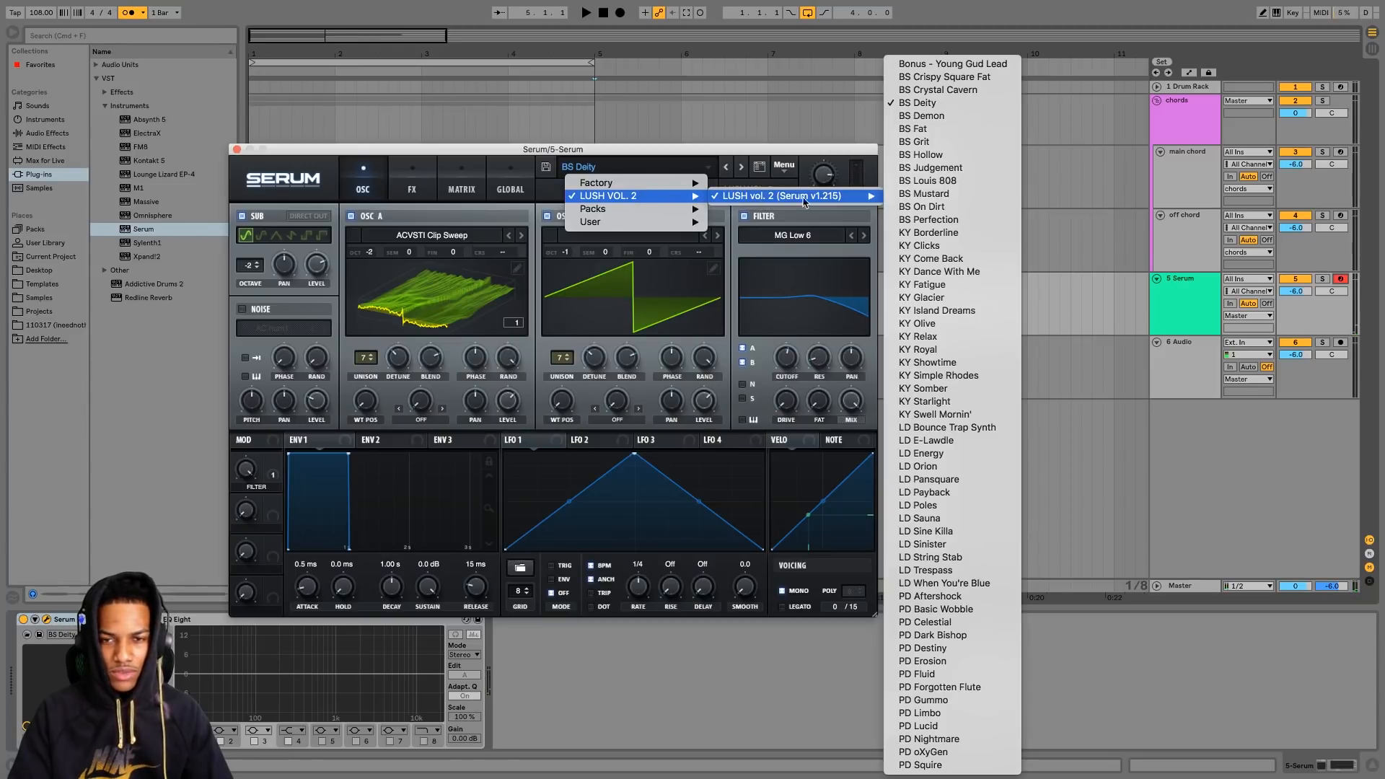
pyautogui.click(947, 221)
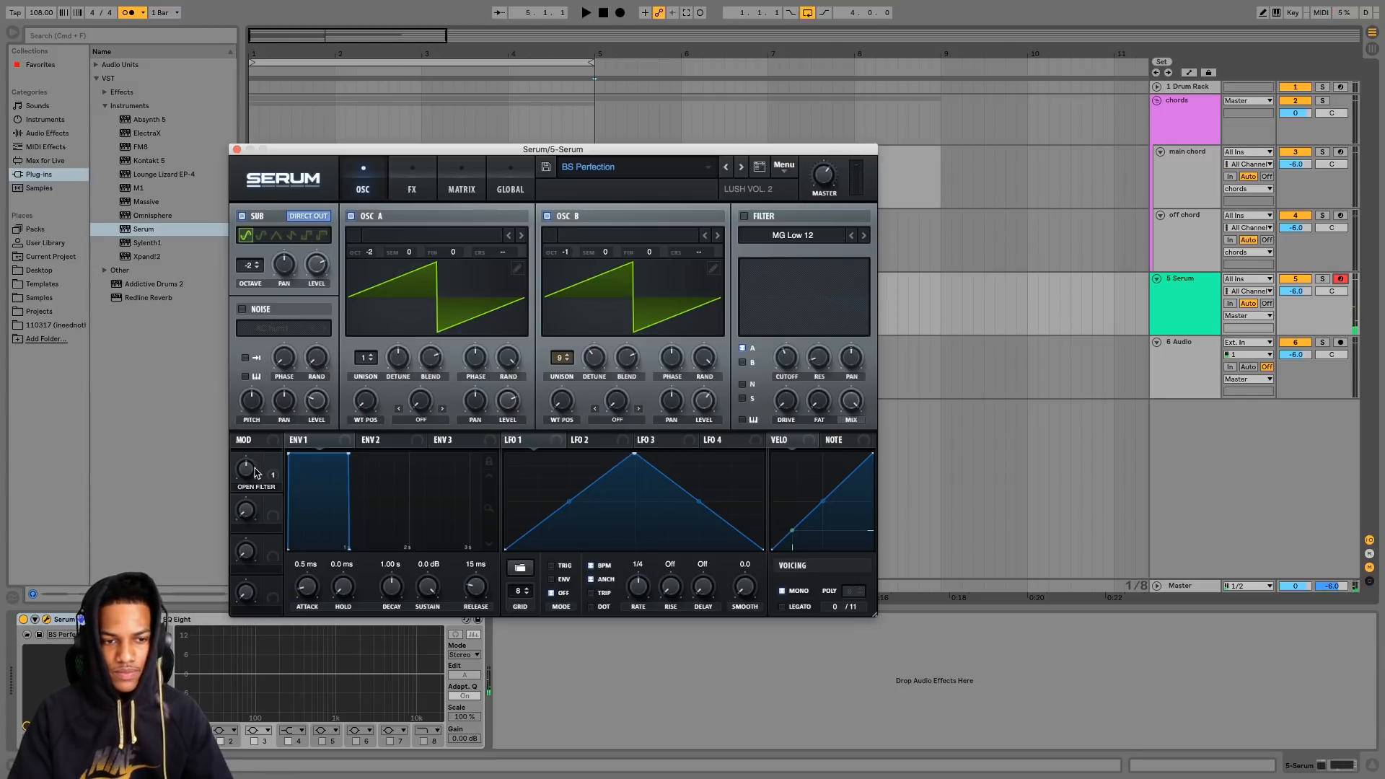
pyautogui.moveTo(254, 470); pyautogui.dragTo(224, 559)
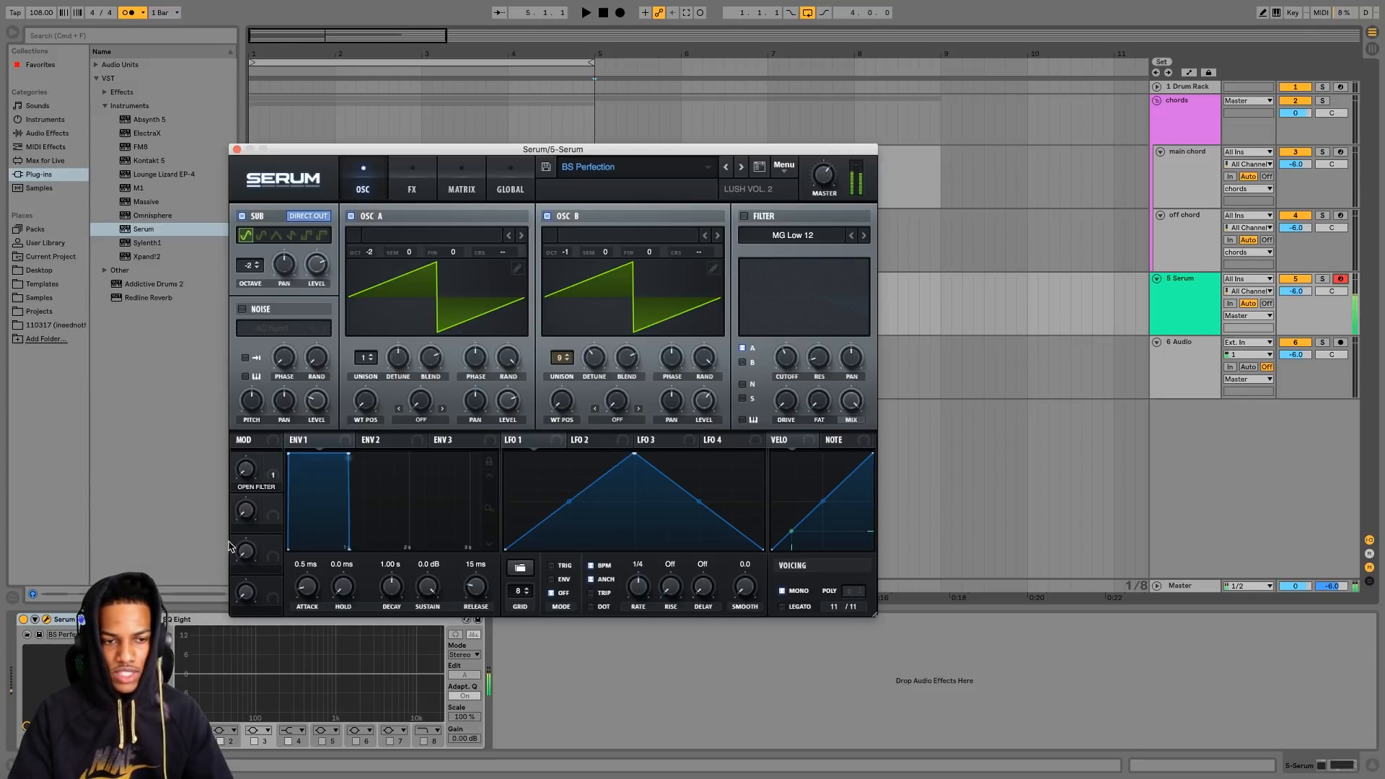
# - Close Serum, enable EQ Eight's band 8 high cut just below 1 kHz, and briefly audition the arrangement from bar 5
pyautogui.click(235, 149)
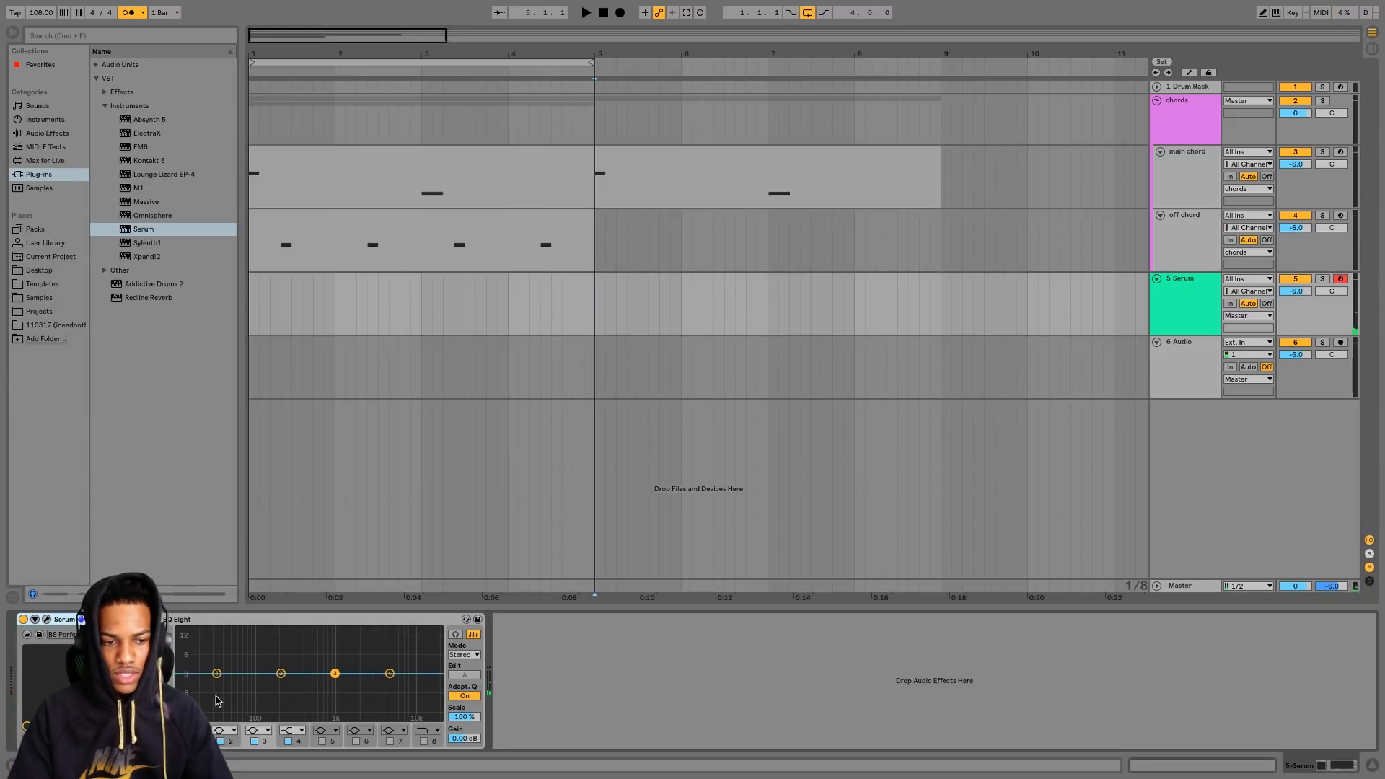
pyautogui.click(424, 741)
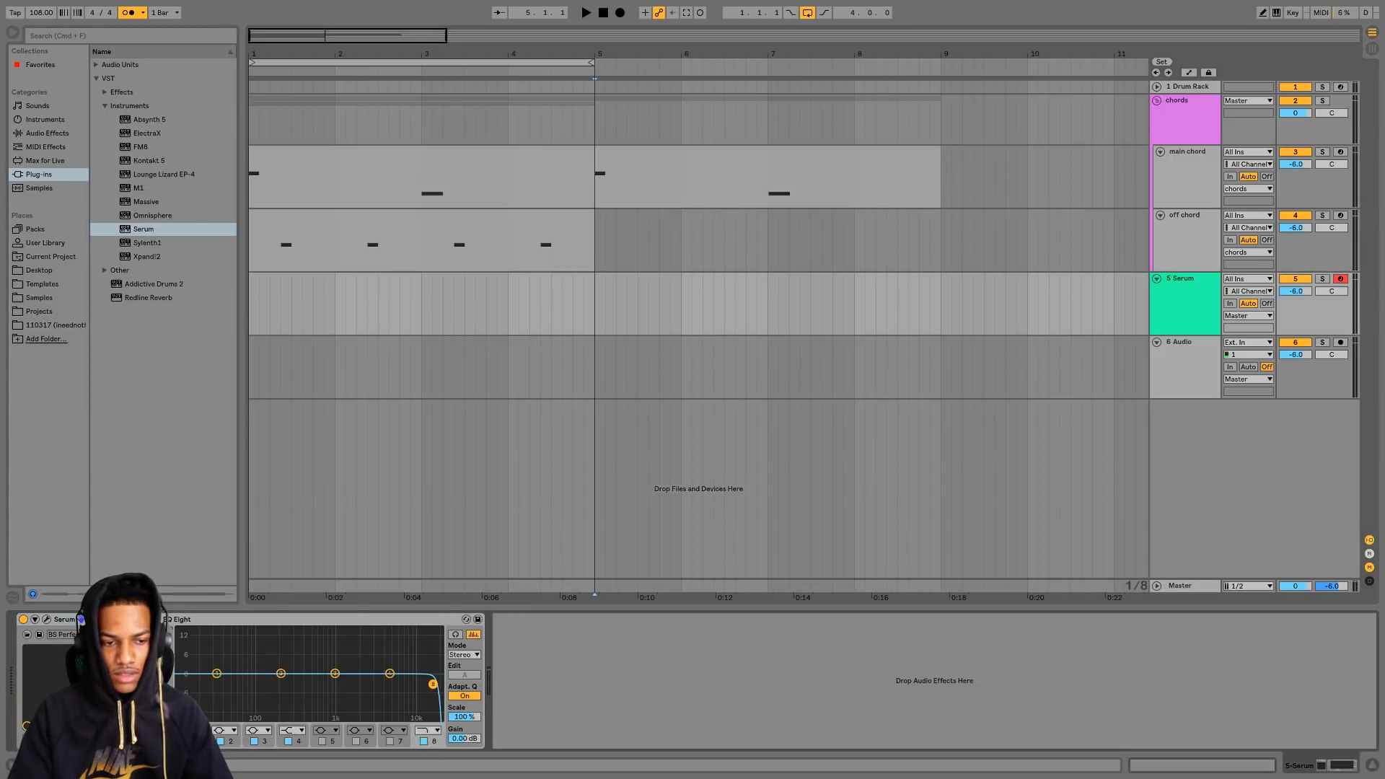
pyautogui.moveTo(432, 684); pyautogui.dragTo(326, 683)
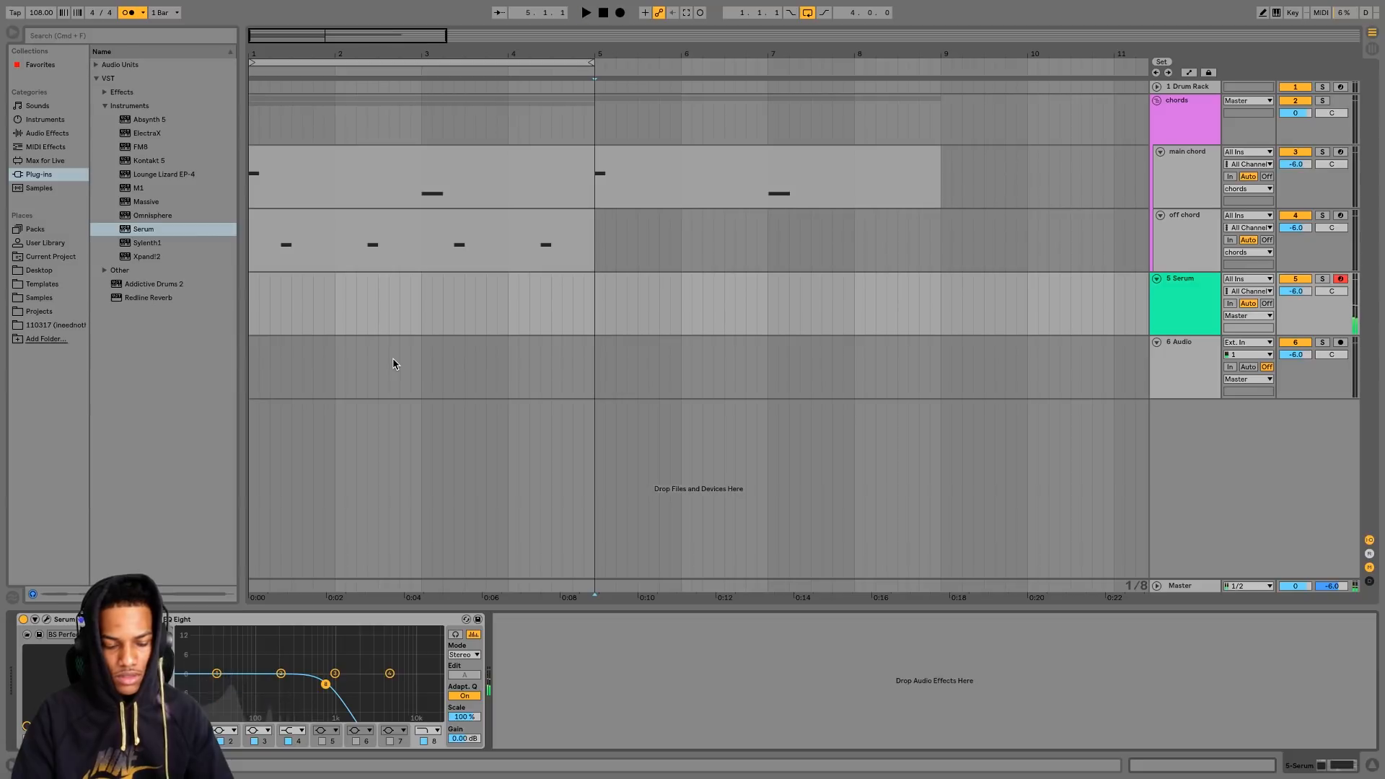
pyautogui.press('space')
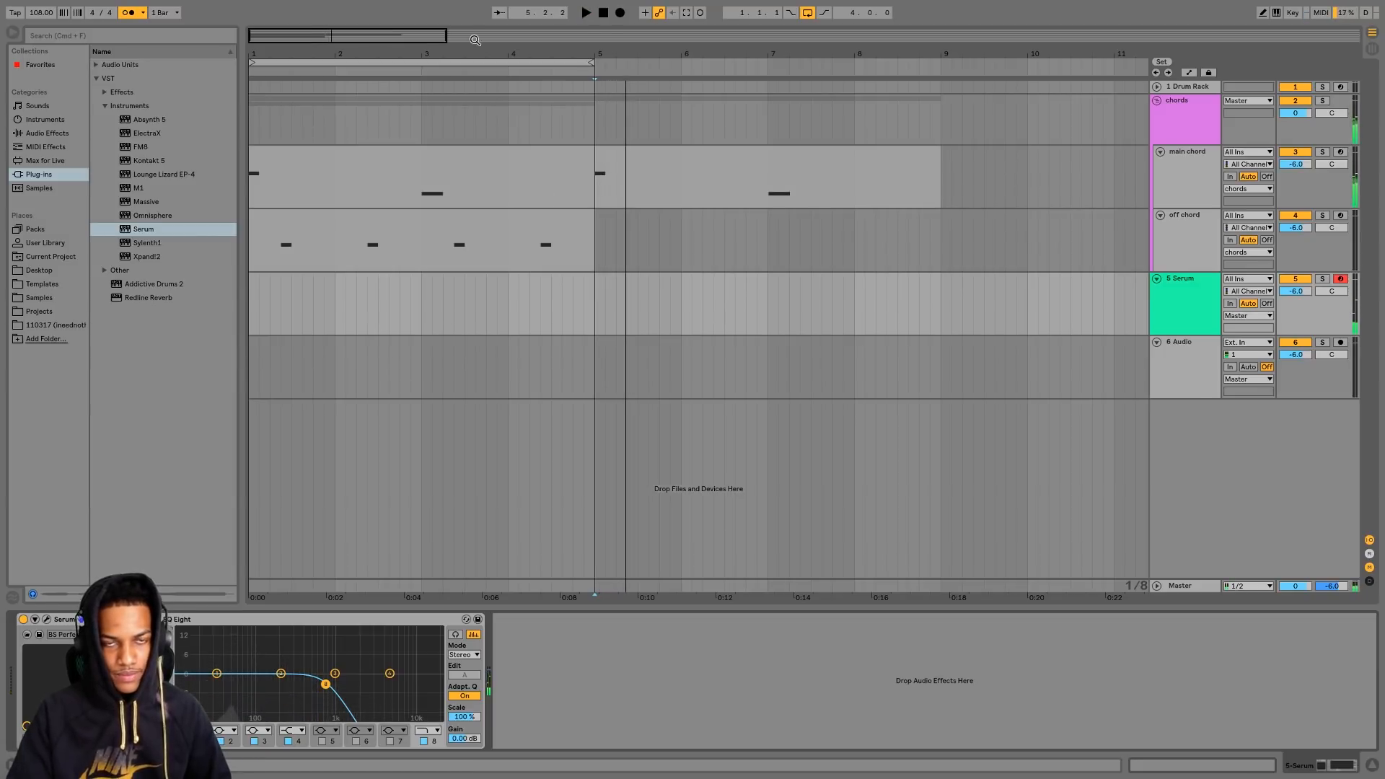
pyautogui.click(608, 16)
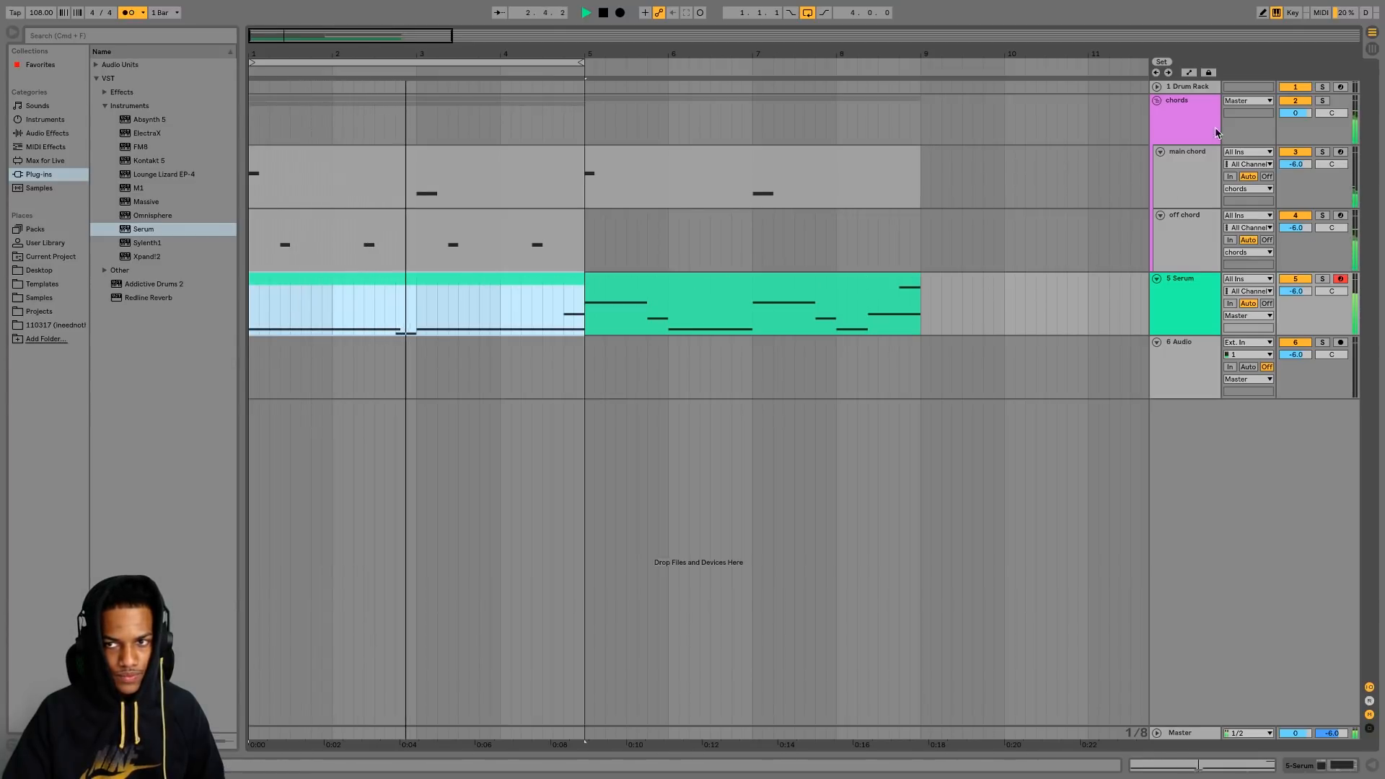
# - Show the device chain of the chords group and browse the audio effects to Multiband Dynamics
pyautogui.click(1179, 143)
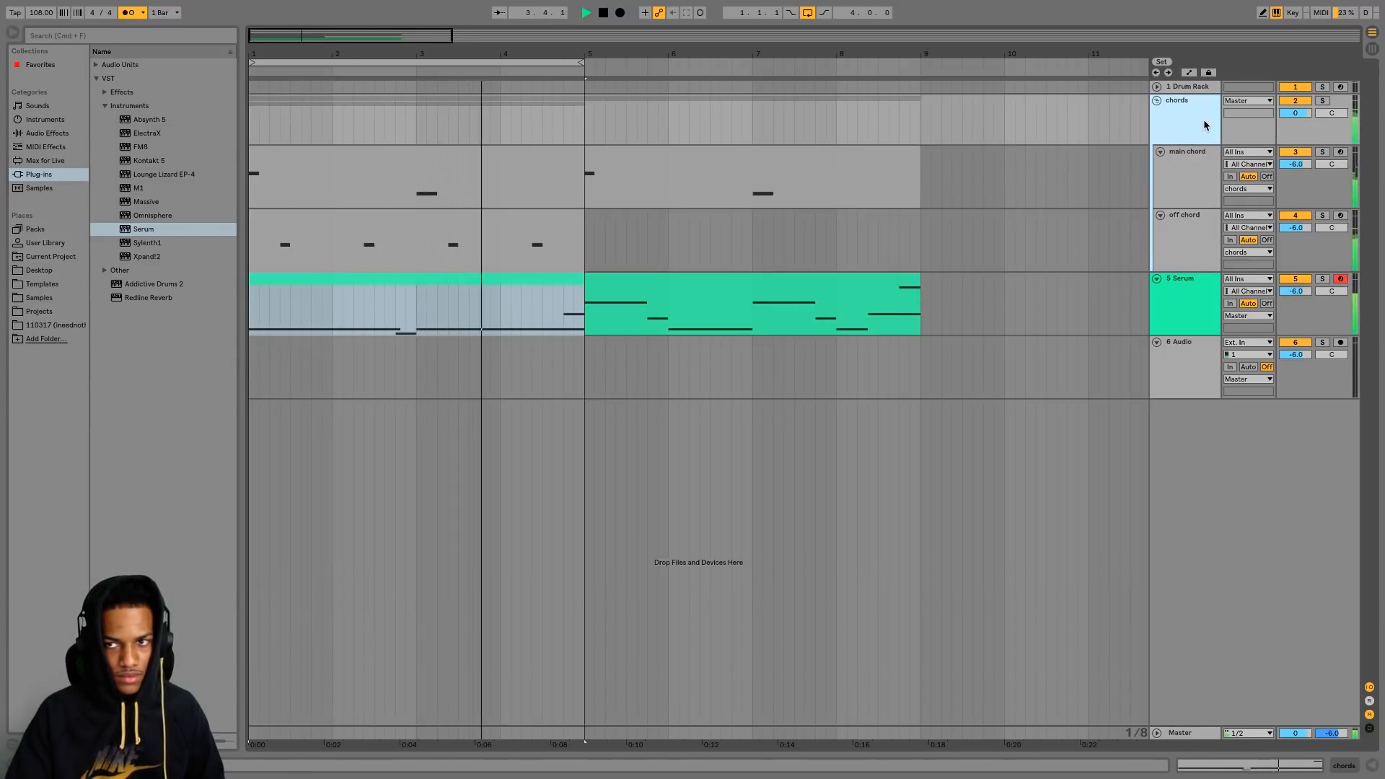
pyautogui.doubleClick(1203, 126)
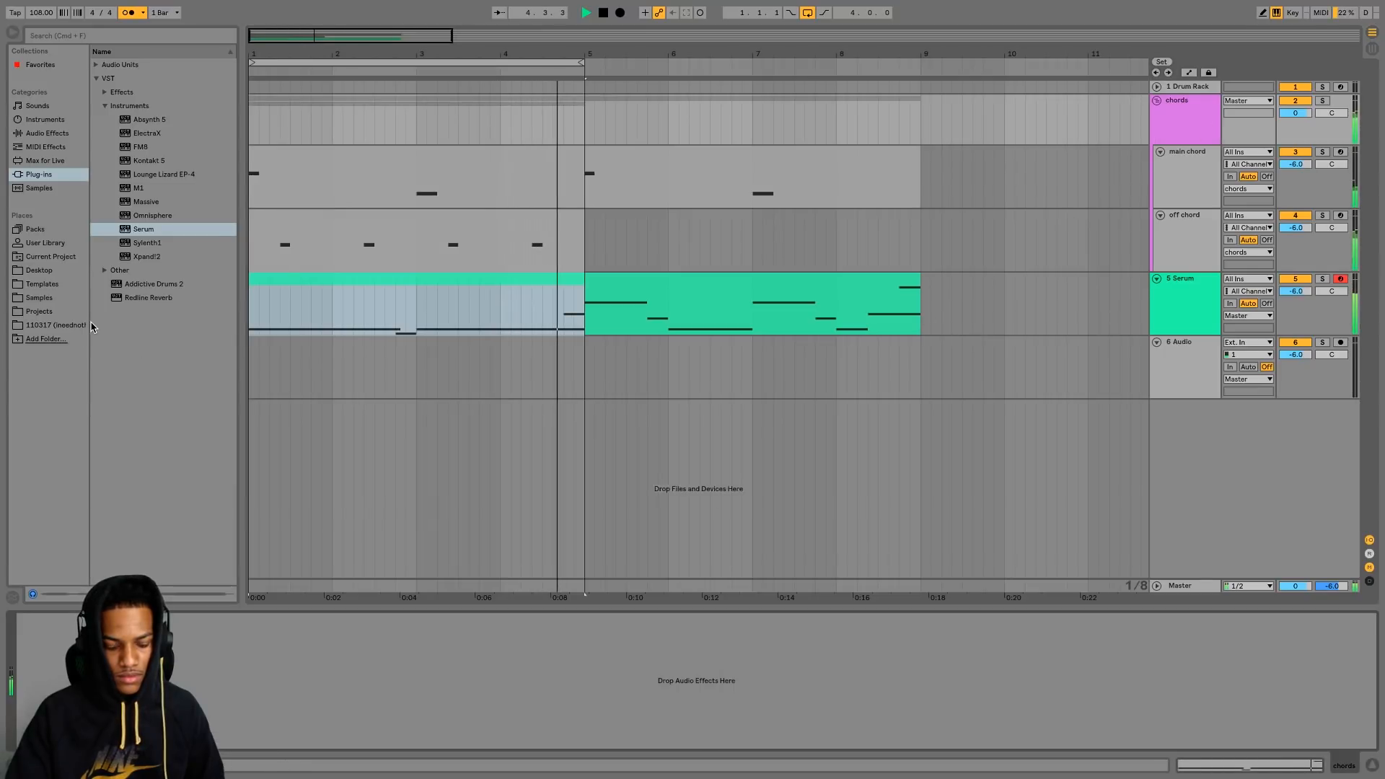
pyautogui.hotkey('shift', 'Tab')
pyautogui.hotkey('shift', 'Tab')
pyautogui.click(1204, 134)
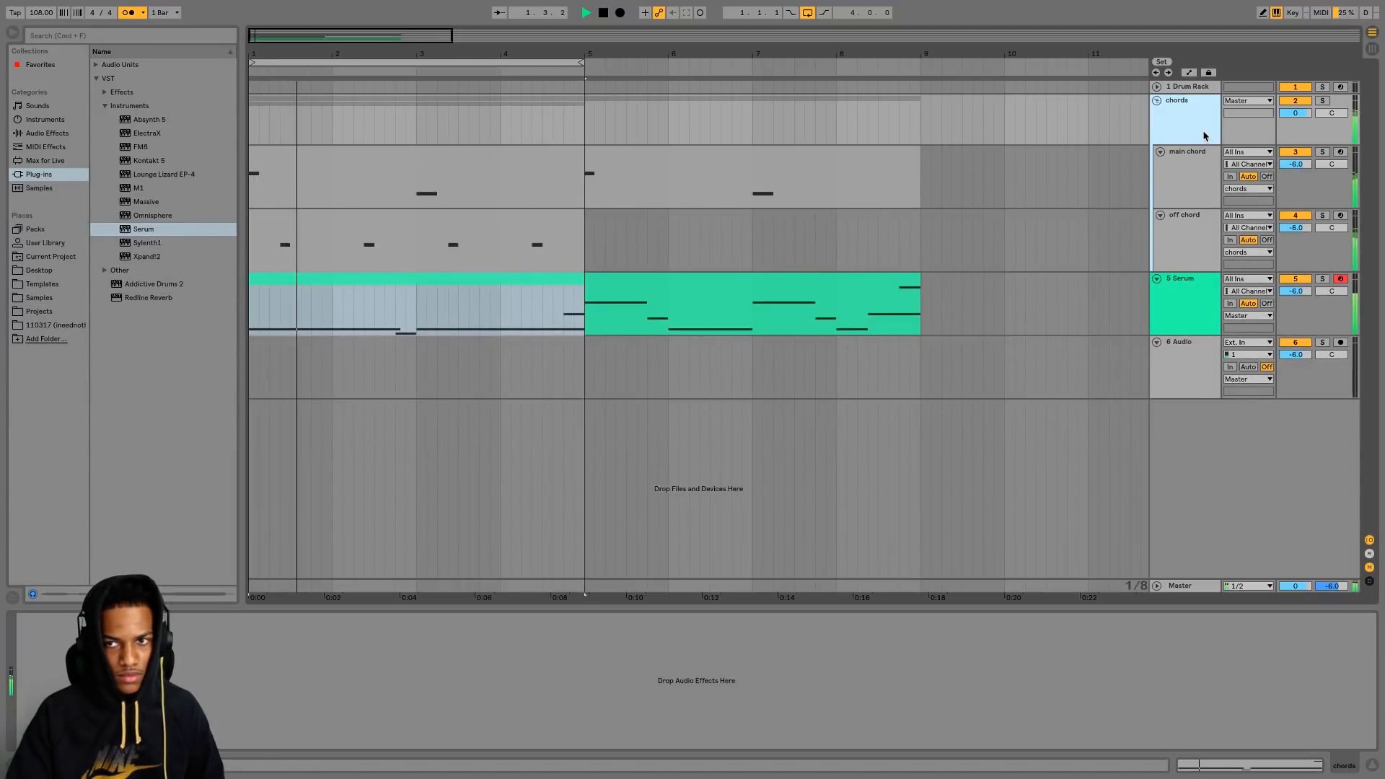
pyautogui.hotkey('shift', 'Tab')
pyautogui.hotkey('shift', 'Tab')
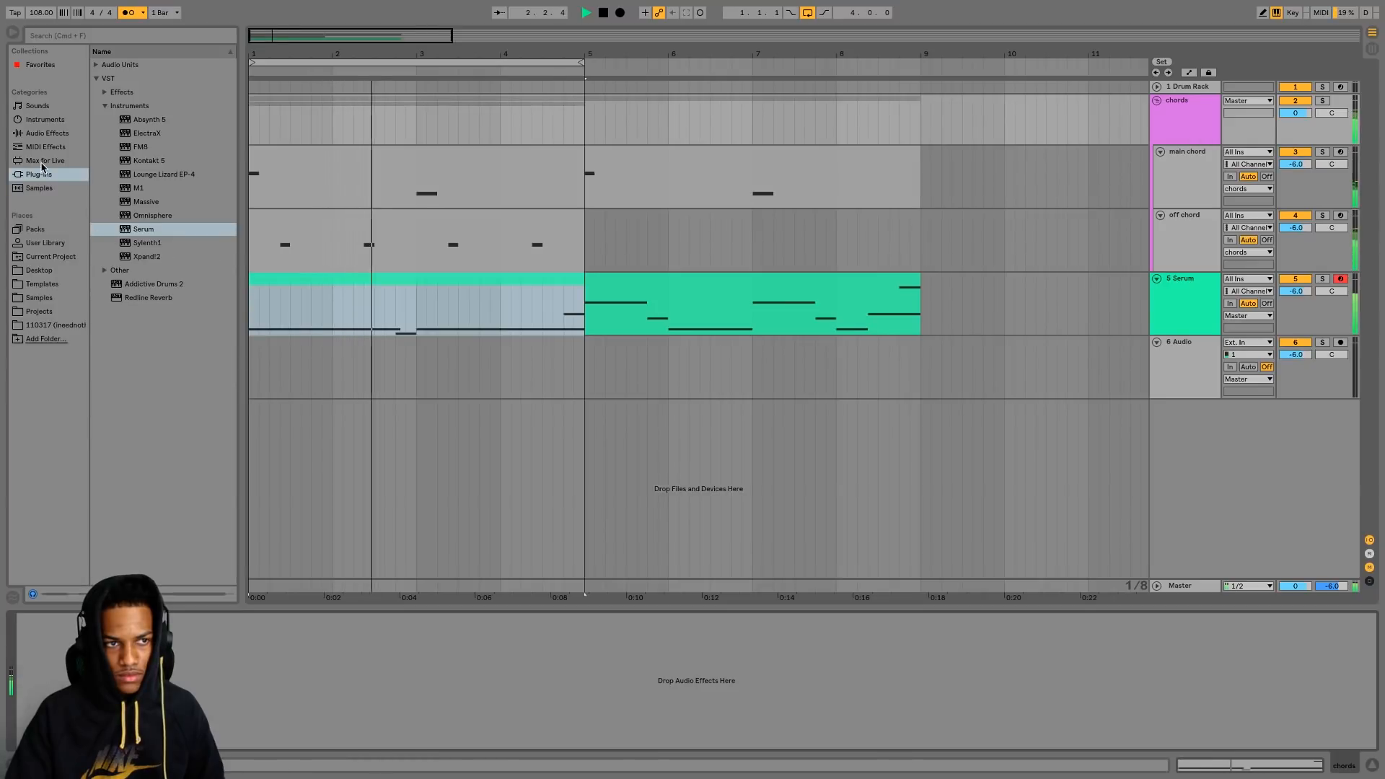
pyautogui.click(49, 134)
pyautogui.click(100, 397)
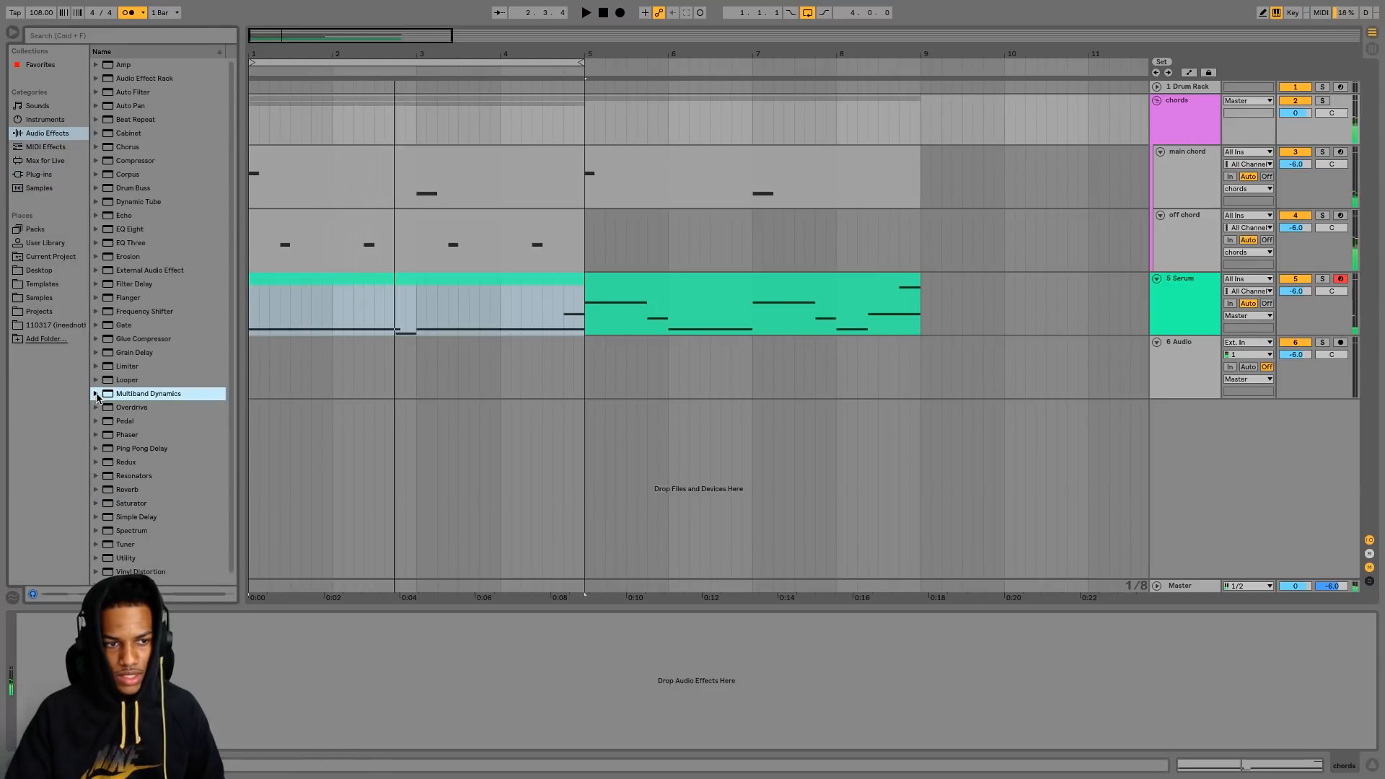
# - Move FabFilter Pro-R from the main chord and off chord tracks to the chords group and open its window
pyautogui.click(1189, 137)
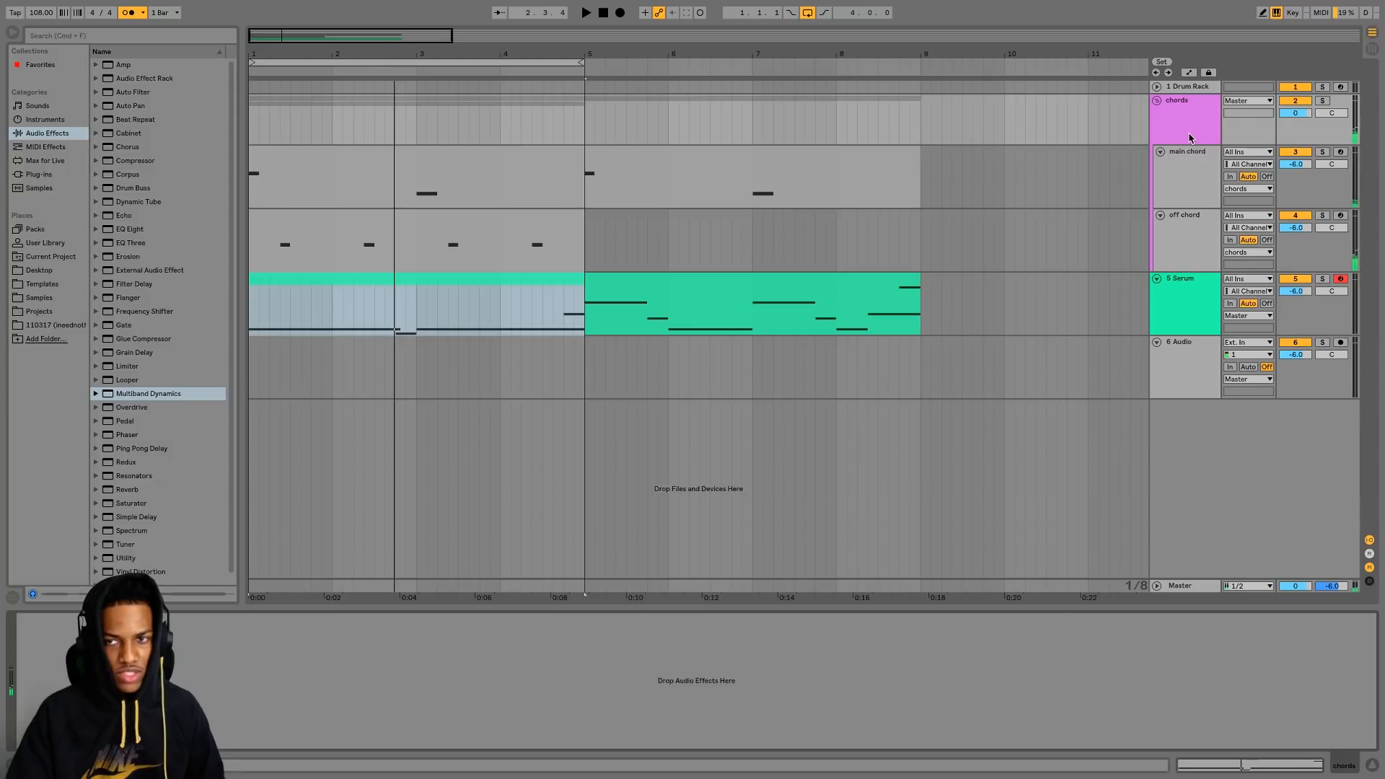
pyautogui.click(1179, 176)
pyautogui.click(1019, 626)
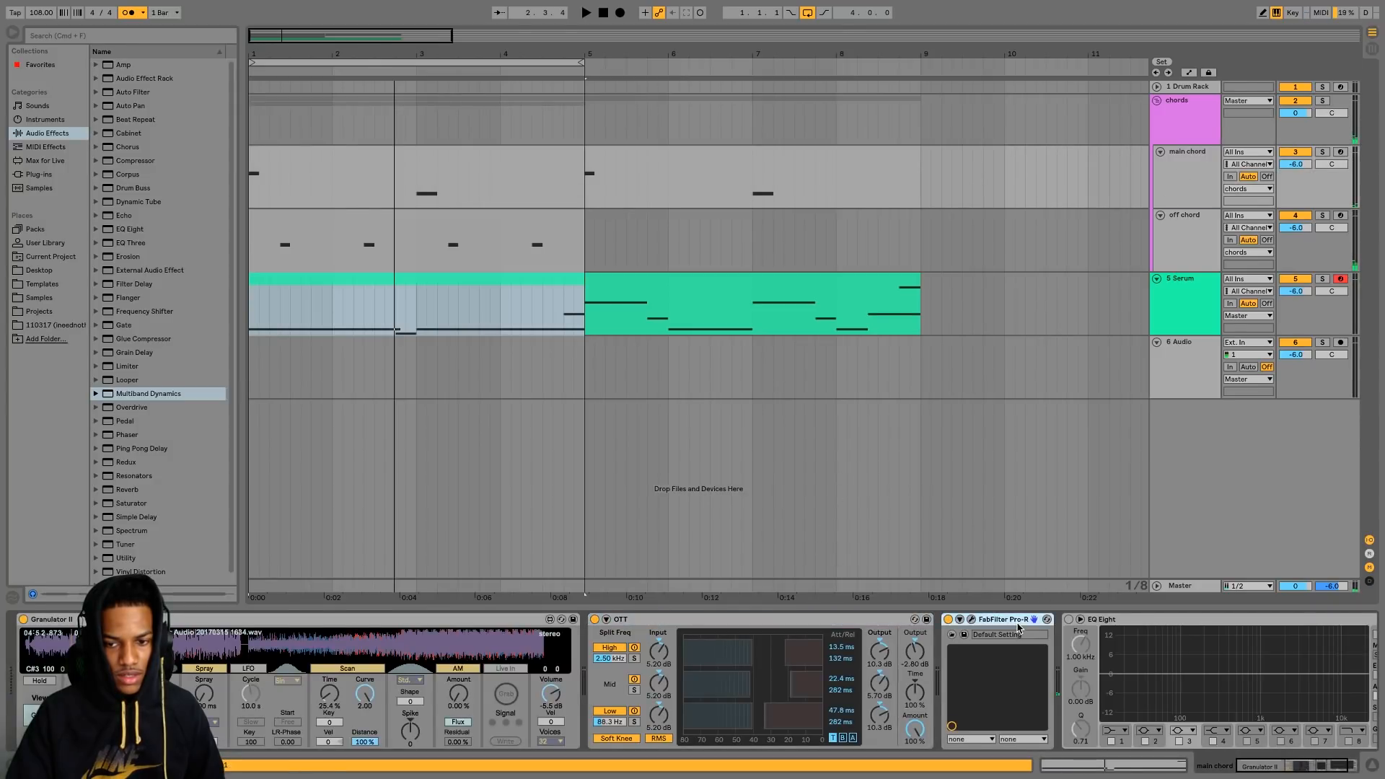
pyautogui.click(1186, 133)
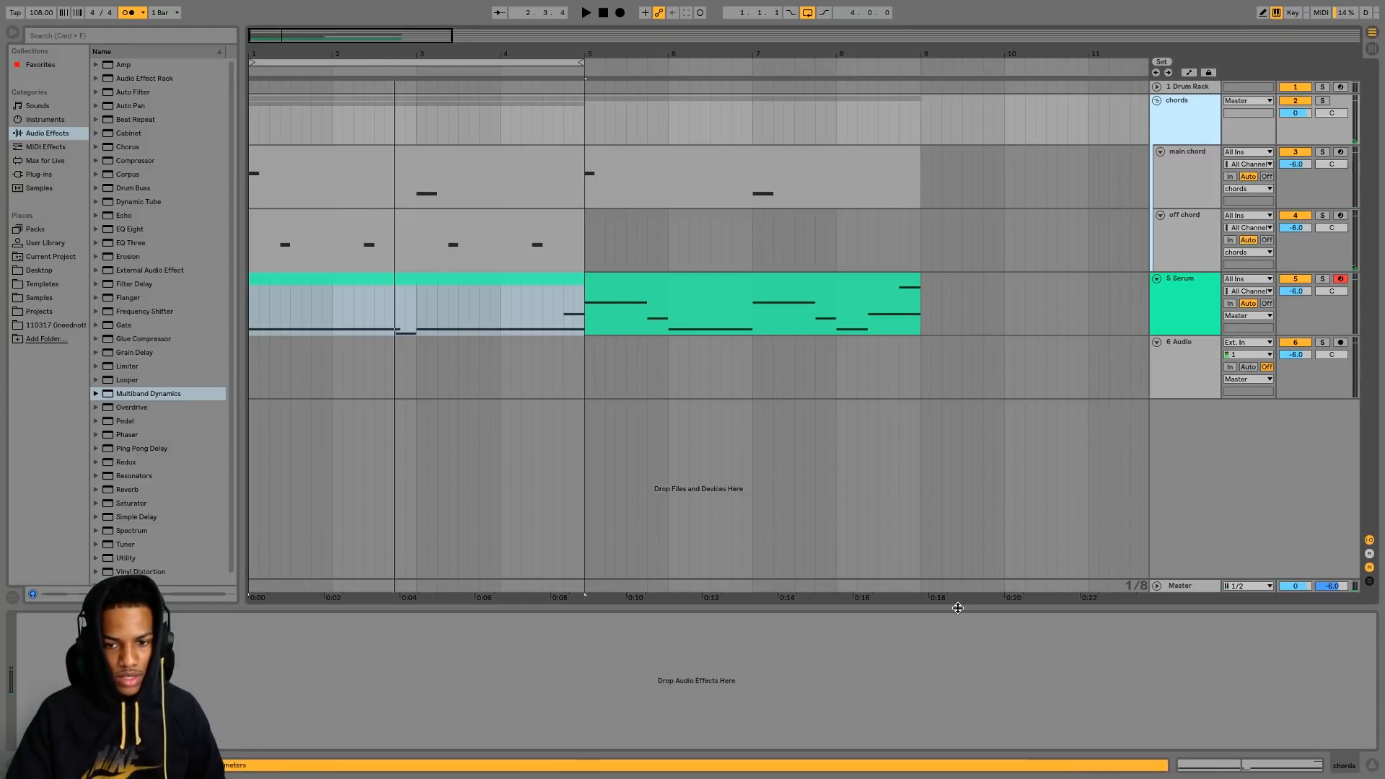
pyautogui.click(931, 669)
pyautogui.click(1182, 255)
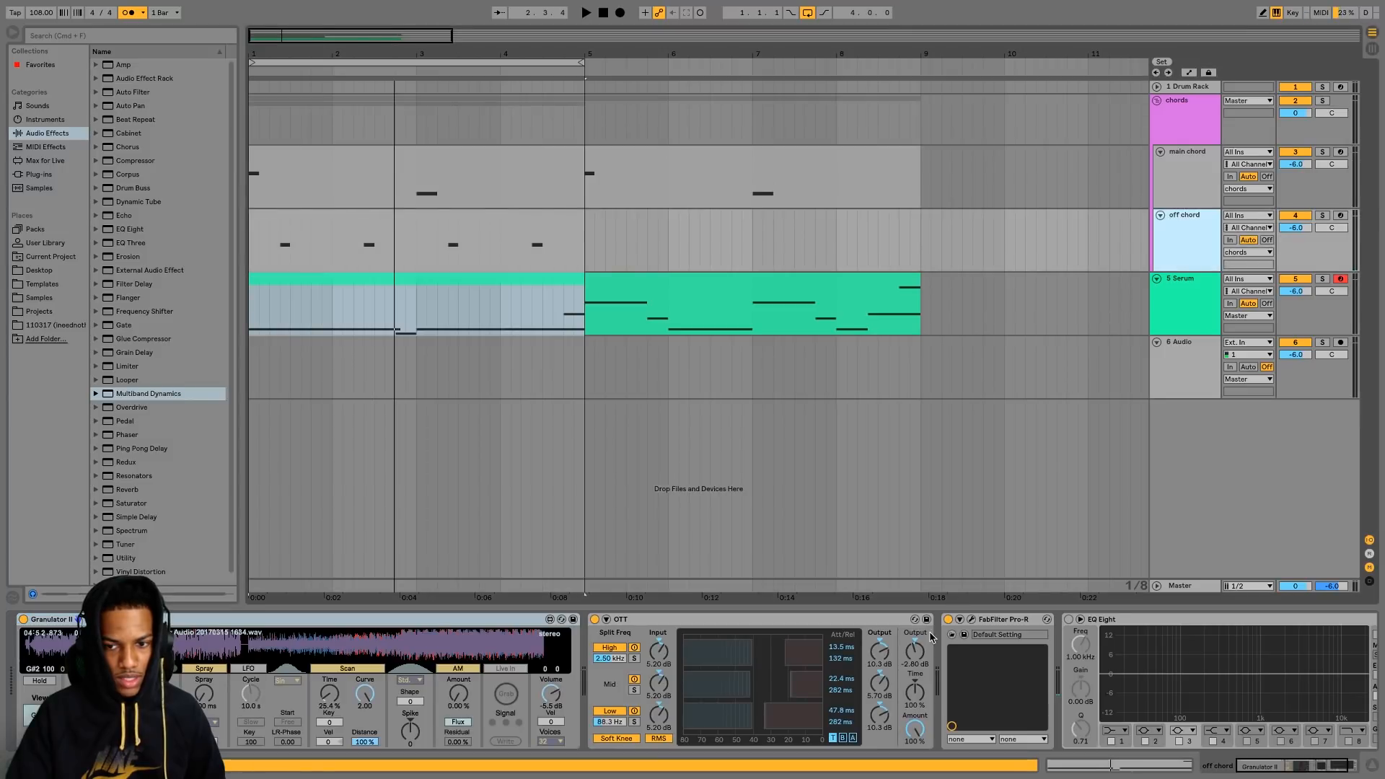
pyautogui.click(1177, 124)
pyautogui.click(47, 622)
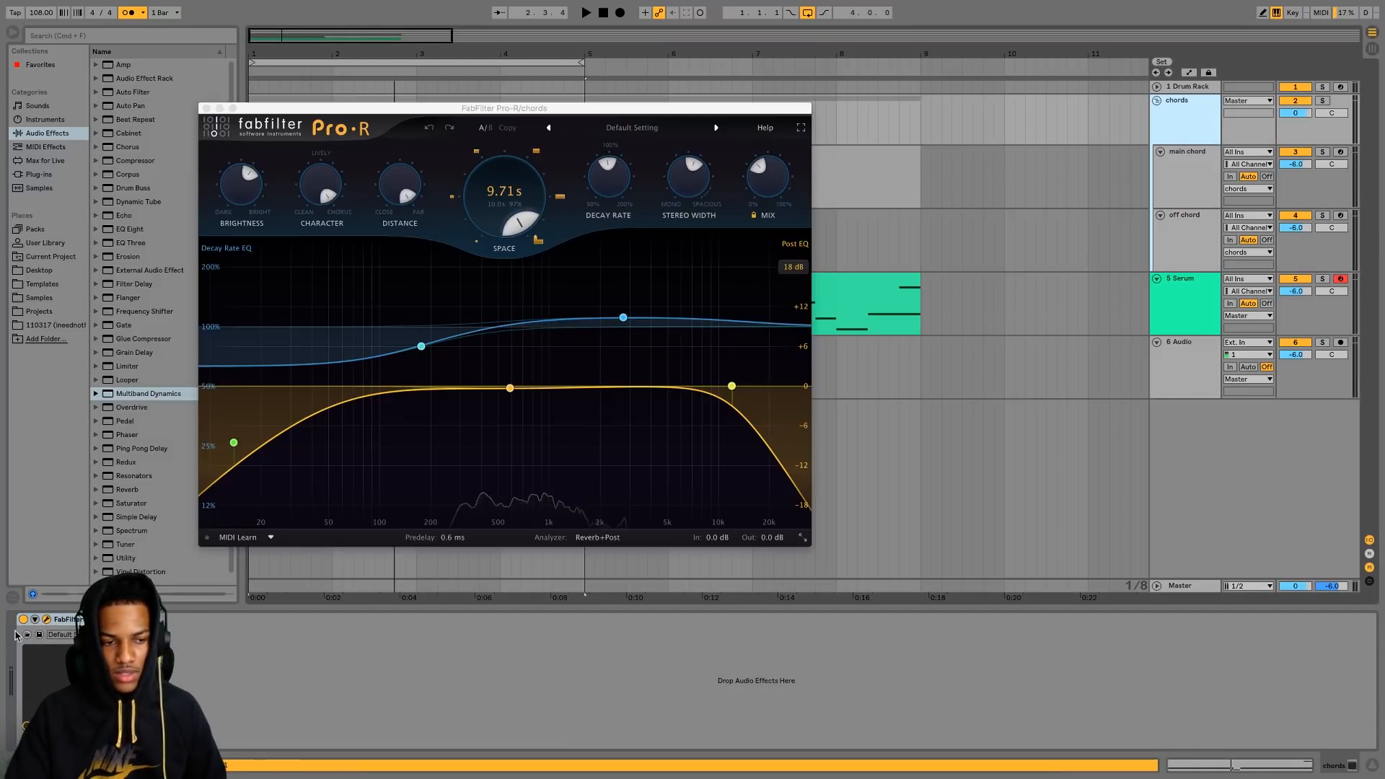
pyautogui.click(1190, 231)
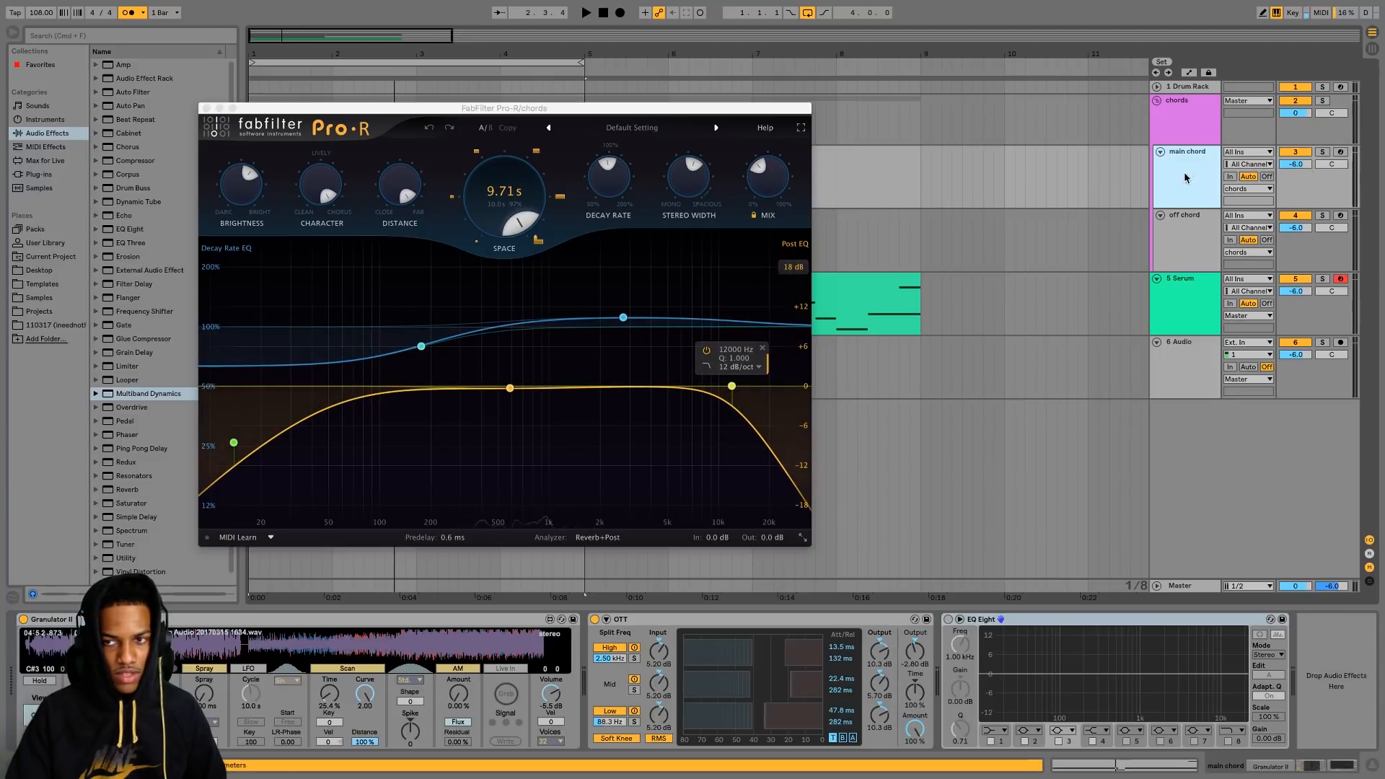
pyautogui.click(1182, 119)
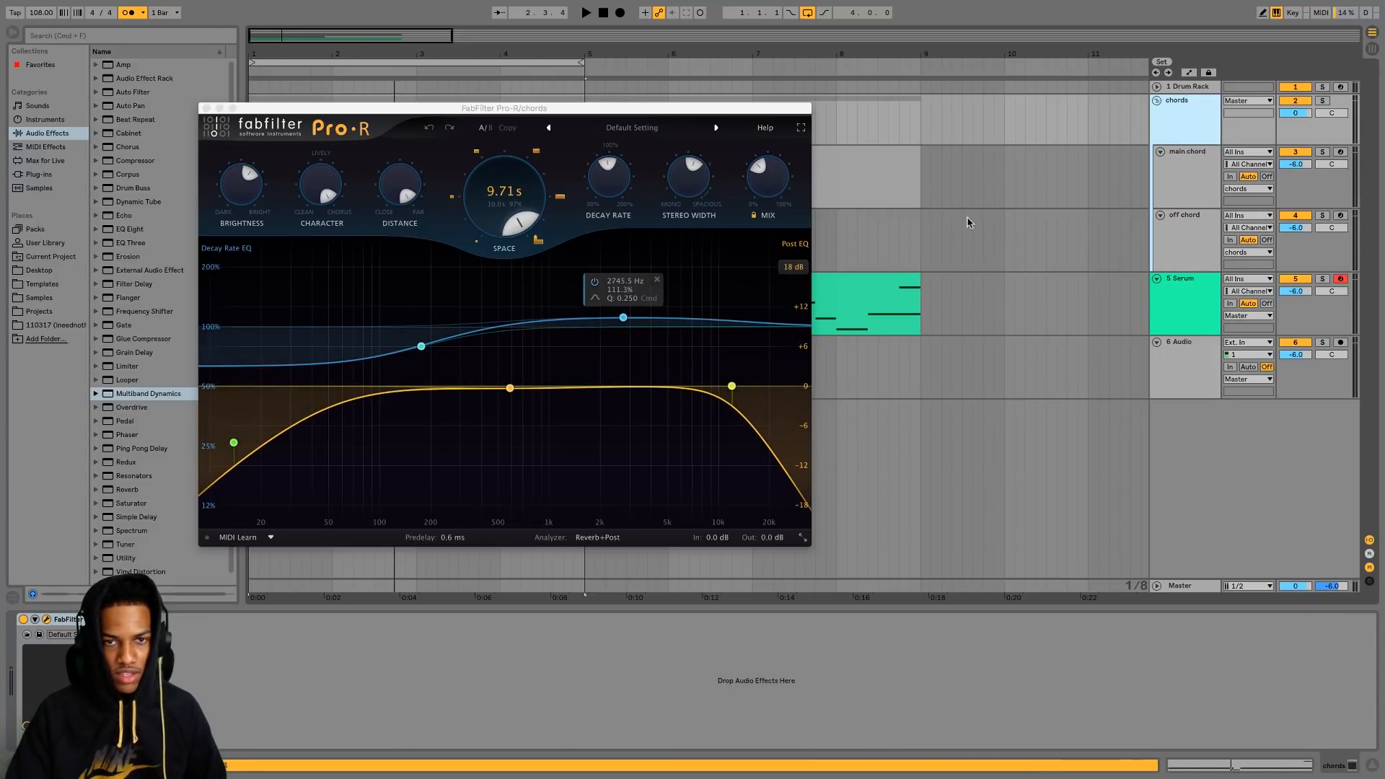
# - During playback, set Pro-R's Space to 8.37 s and raise its Mix on the chords group
pyautogui.press('space')
pyautogui.moveTo(508, 224); pyautogui.dragTo(512, 217)
pyautogui.moveTo(768, 179)
pyautogui.mouseDown()
pyautogui.moveTo(796, 154)
pyautogui.moveTo(793, 173)
pyautogui.mouseUp()
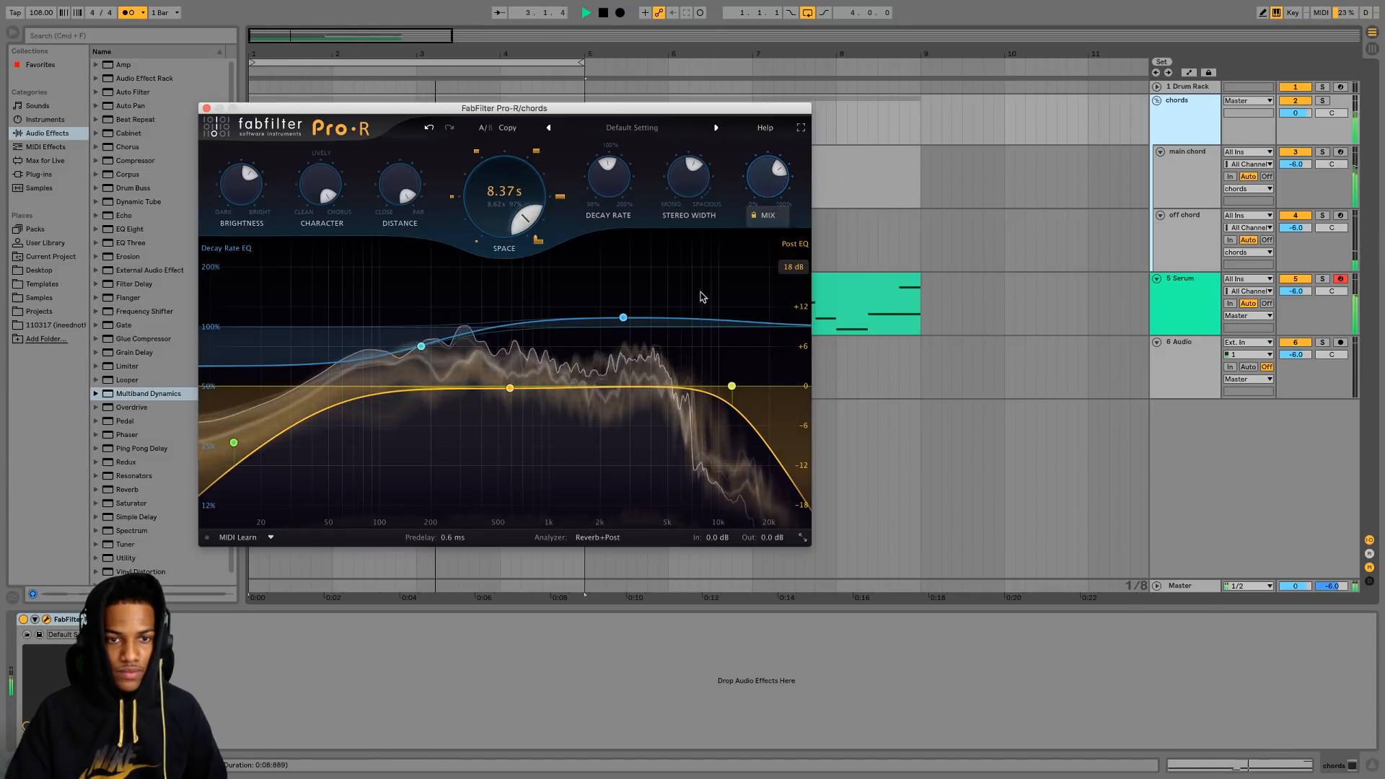
# - Set Pro-R's upper decay point to about 100% near 2790 Hz, raise the post-EQ high cut, and add a treble decay shelf at about 85%
pyautogui.moveTo(623, 317); pyautogui.dragTo(624, 326)
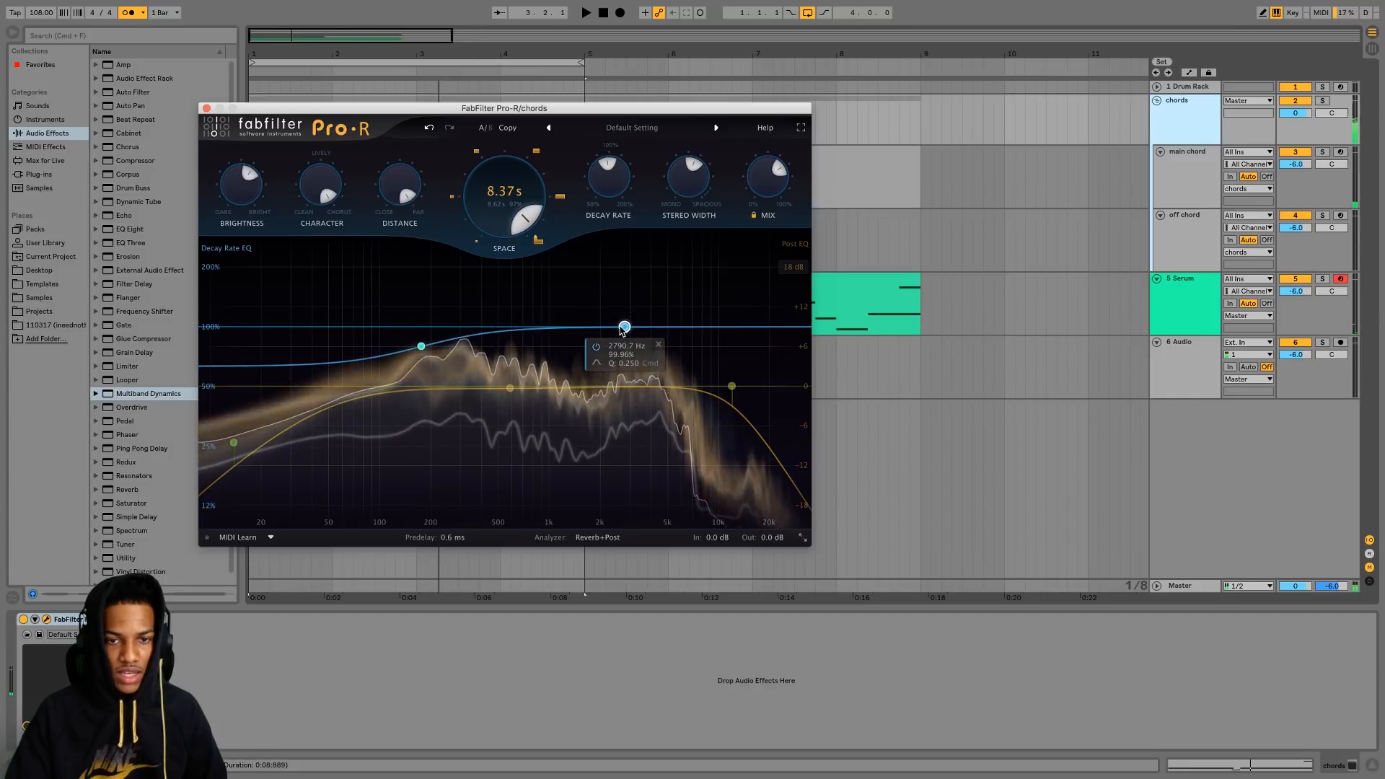
pyautogui.moveTo(732, 386)
pyautogui.mouseDown()
pyautogui.moveTo(622, 376)
pyautogui.moveTo(755, 380)
pyautogui.mouseUp()
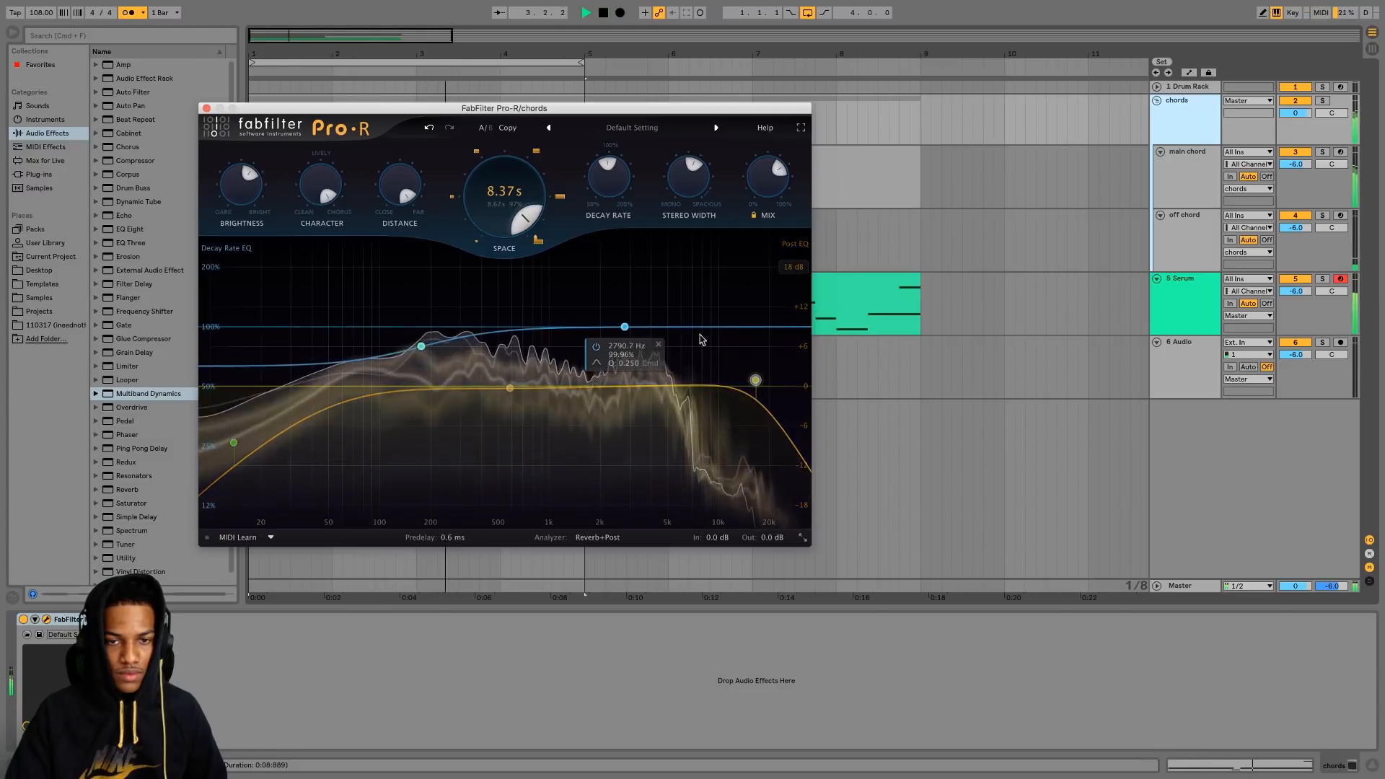
pyautogui.moveTo(794, 314); pyautogui.dragTo(775, 334)
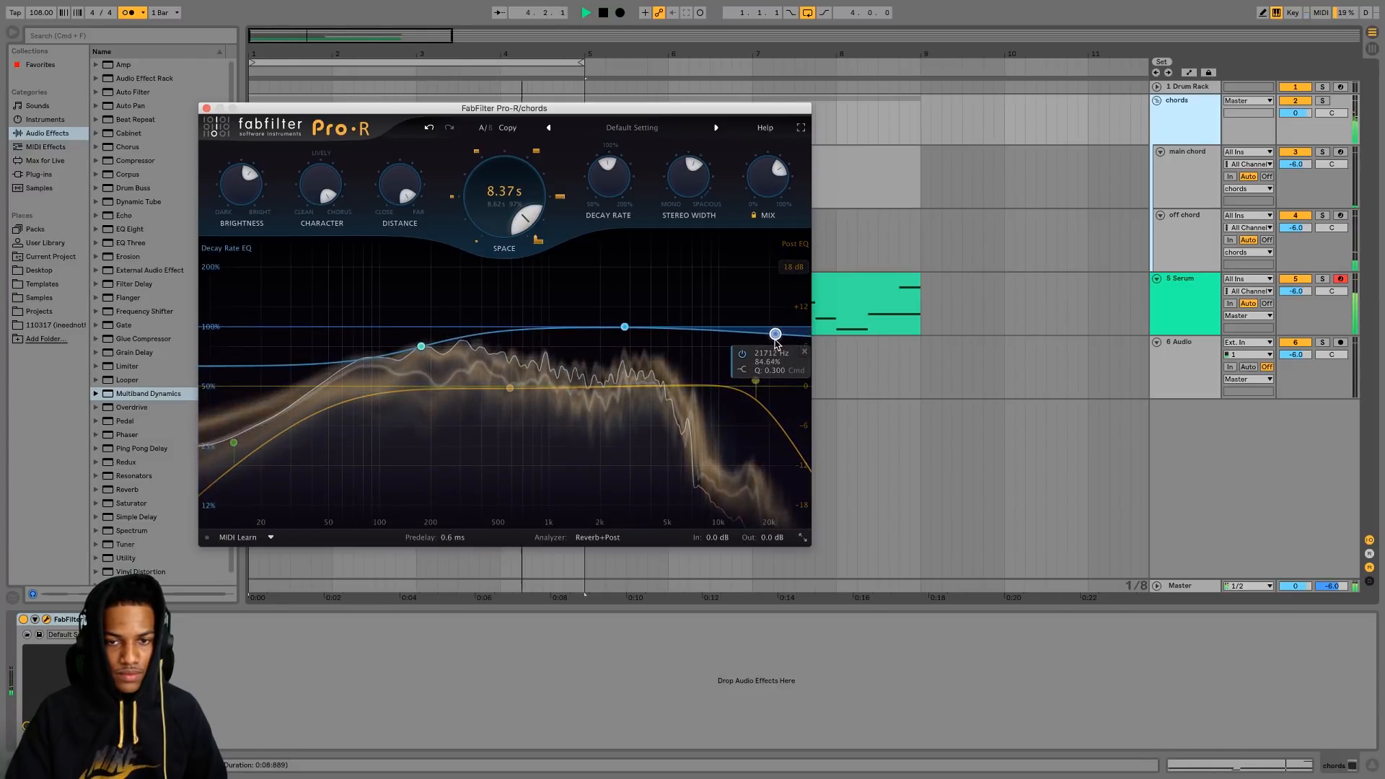
pyautogui.click(269, 240)
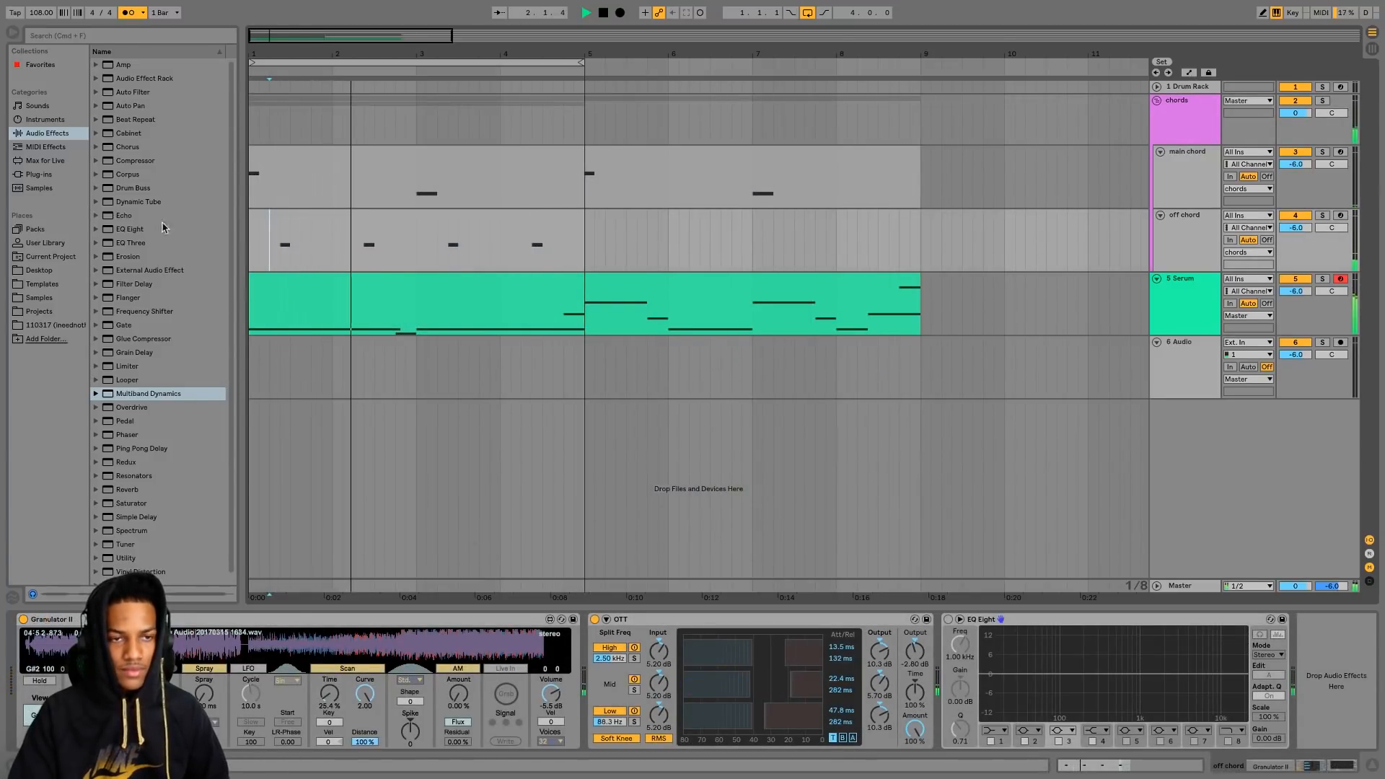
# - Lower the high-cut frequency of the Serum track's EQ Eight during playback and set the track volume to -6.8 dB
pyautogui.press('space')
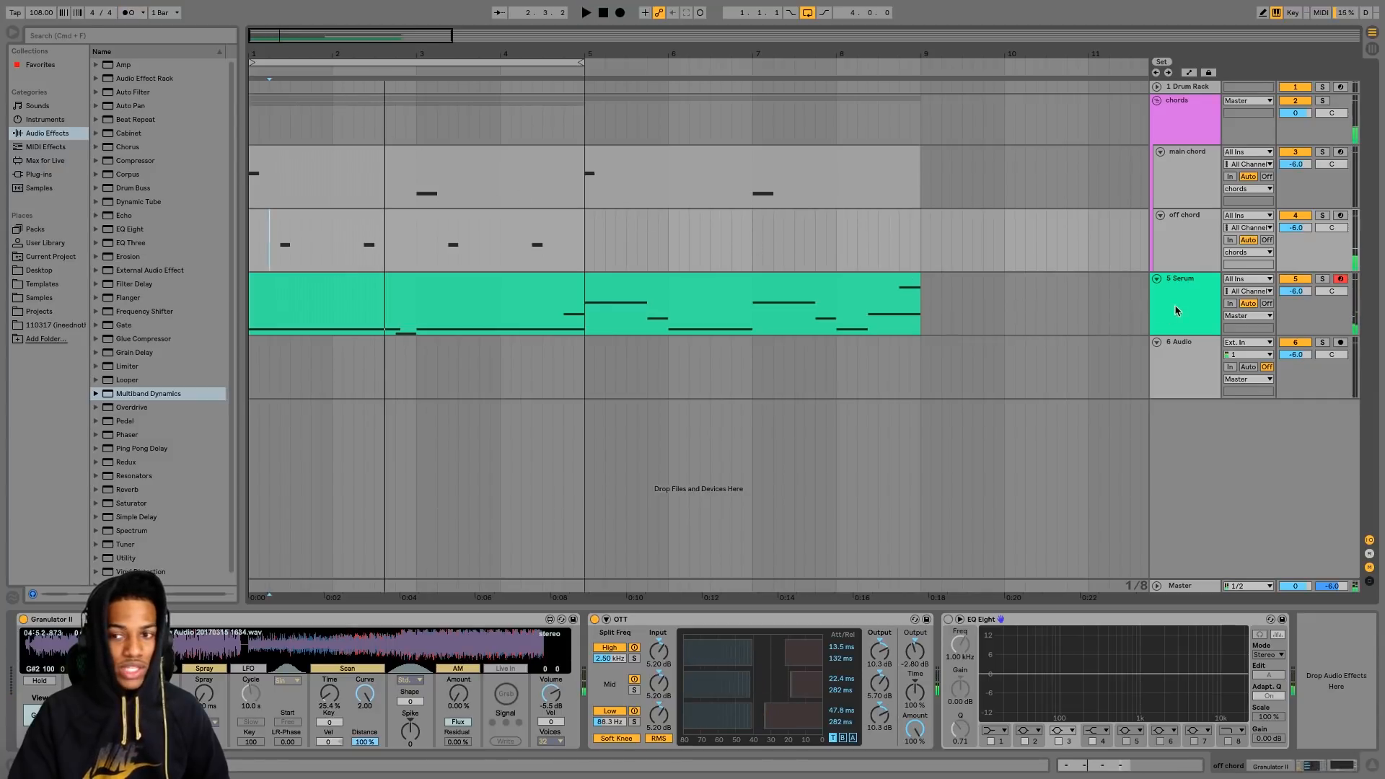
pyautogui.click(1175, 310)
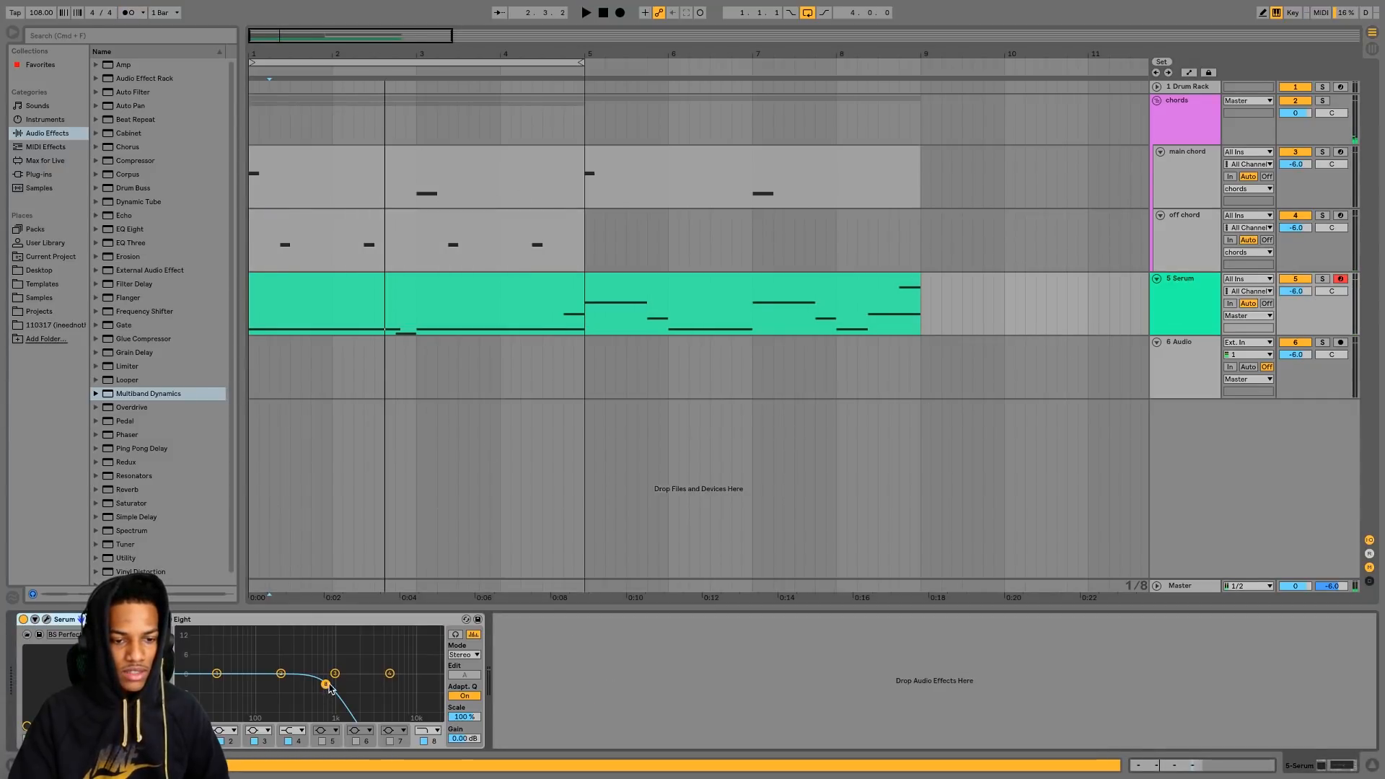
pyautogui.moveTo(330, 689); pyautogui.dragTo(352, 688)
pyautogui.press('space')
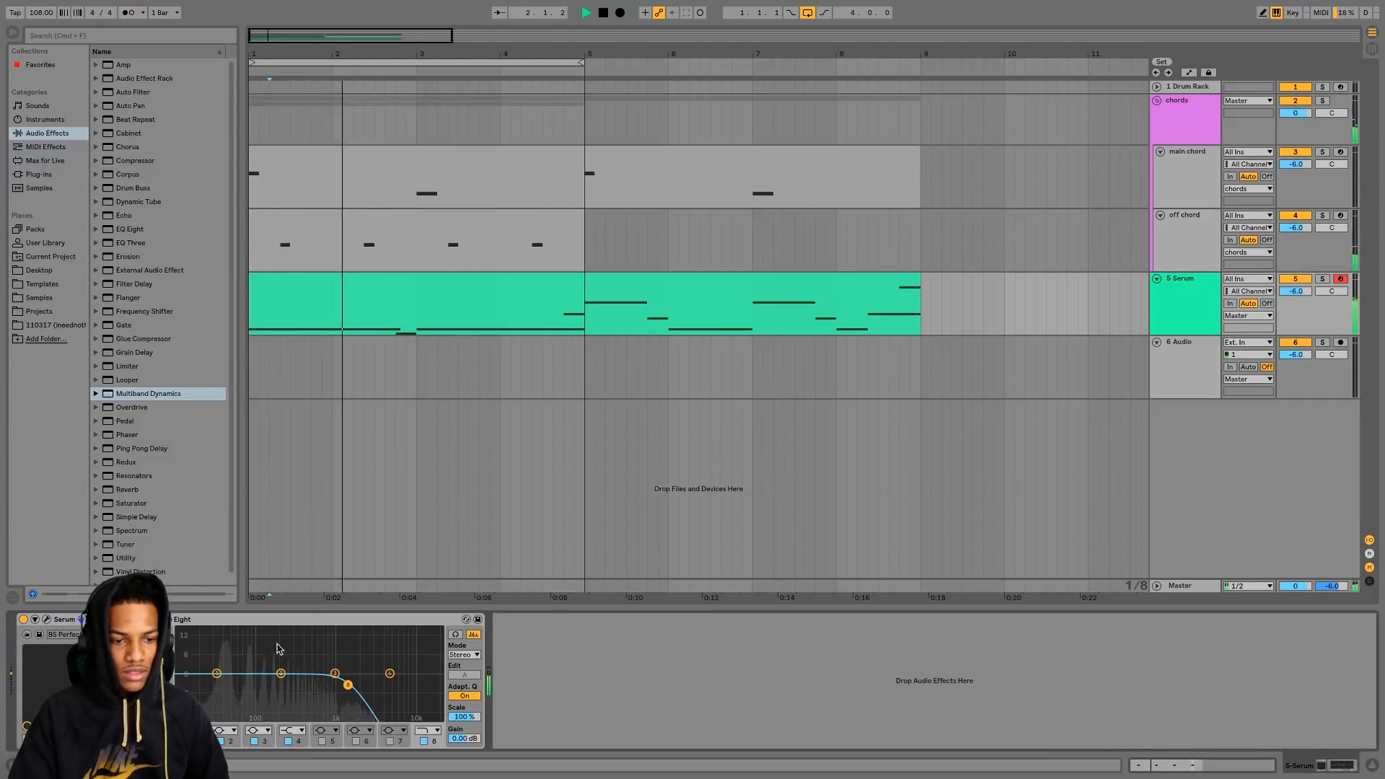
pyautogui.moveTo(348, 684); pyautogui.dragTo(315, 690)
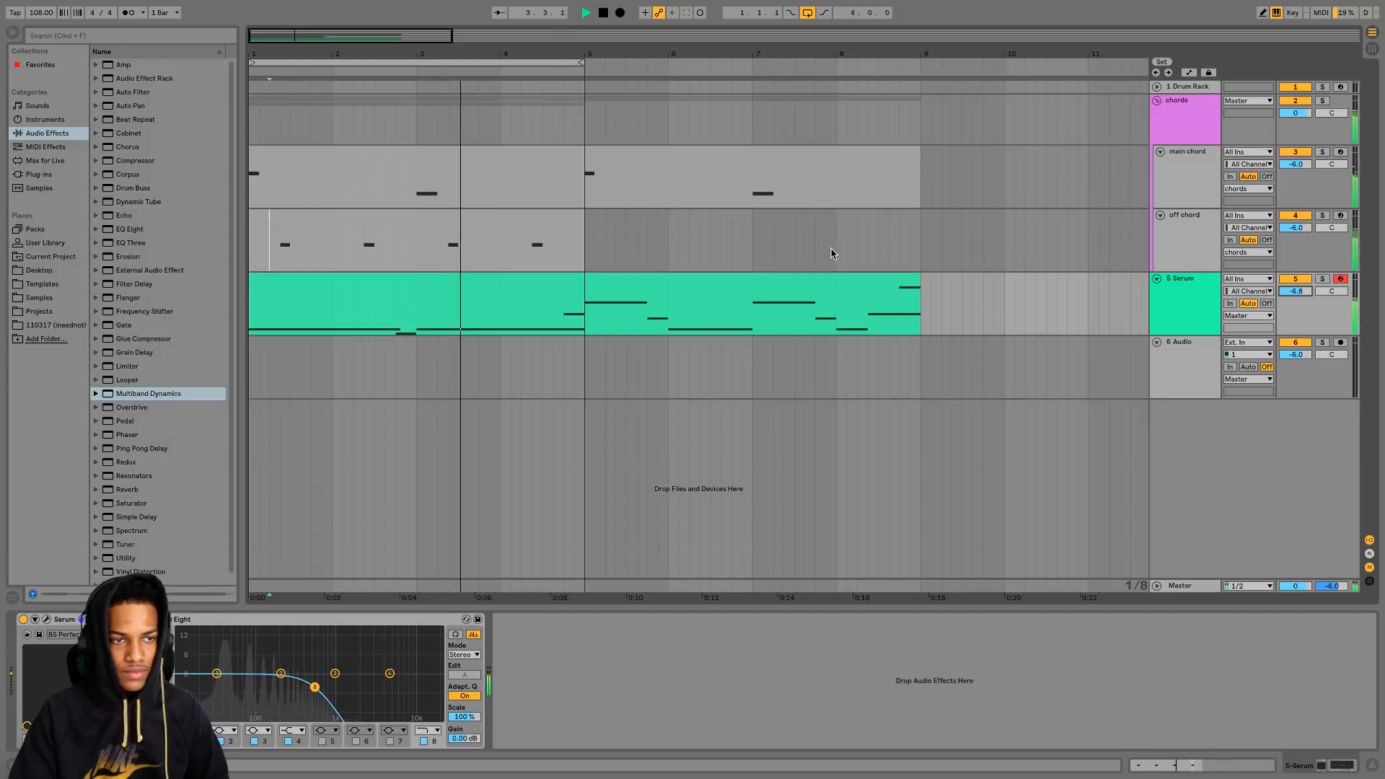
pyautogui.press('space')
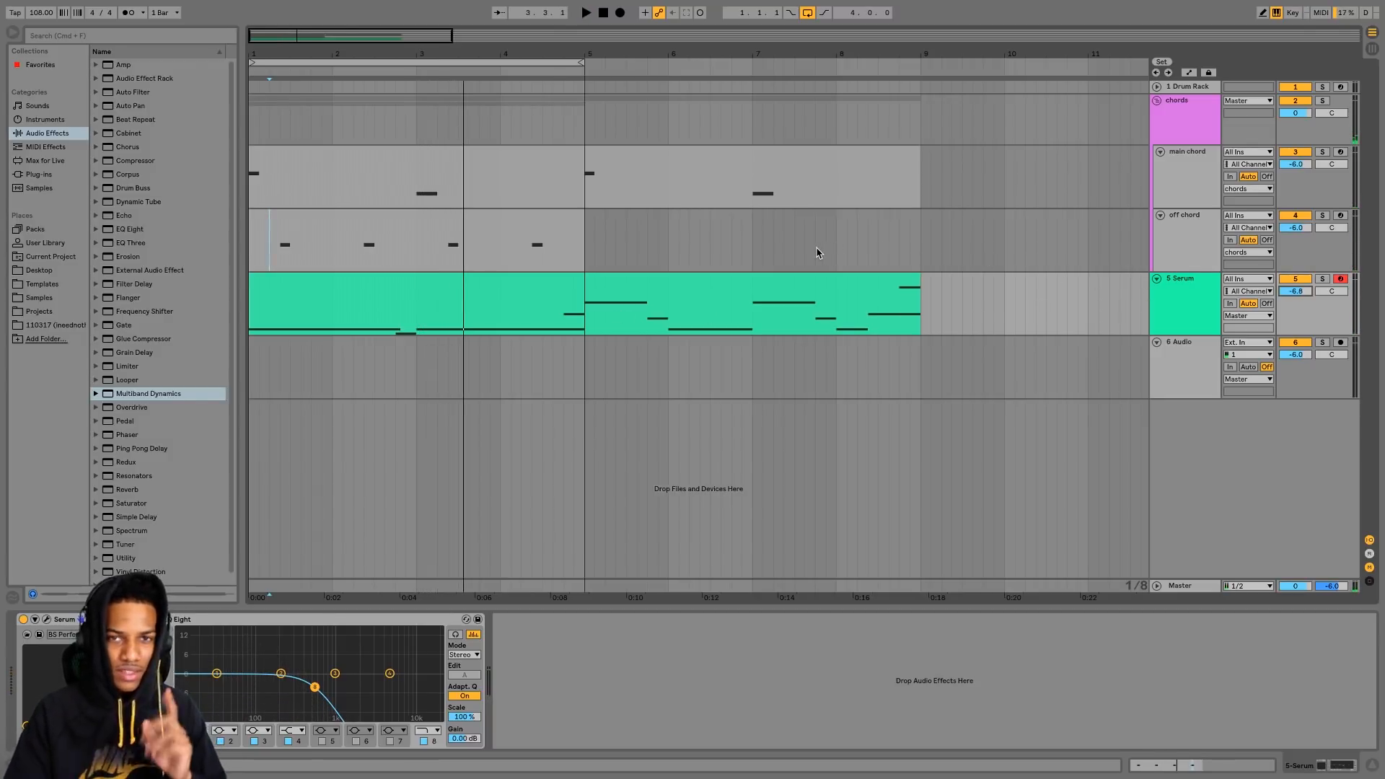
# - Collapse the chords group, insert a MIDI track below it, and load Omnisphere on the new track
pyautogui.click(1156, 101)
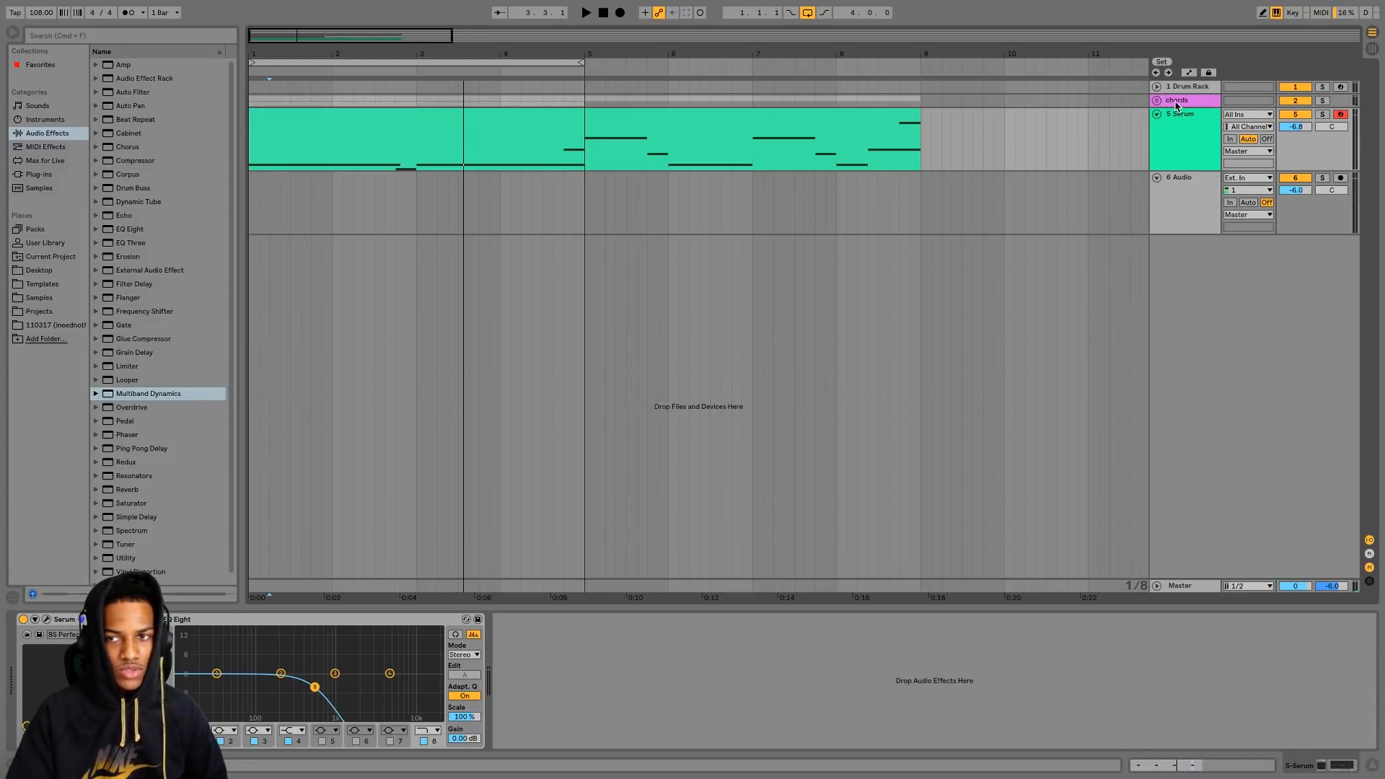
pyautogui.click(1176, 106)
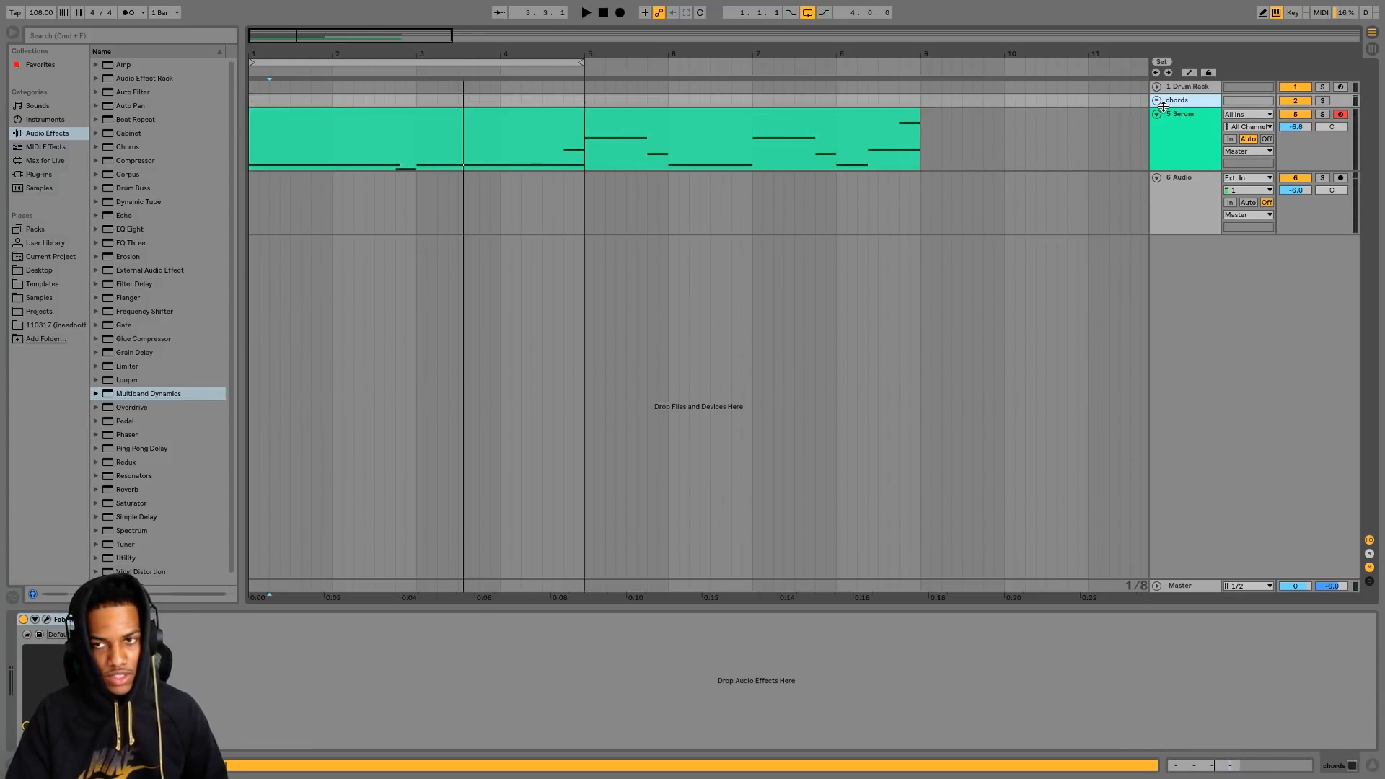
pyautogui.press('super+shift+t')
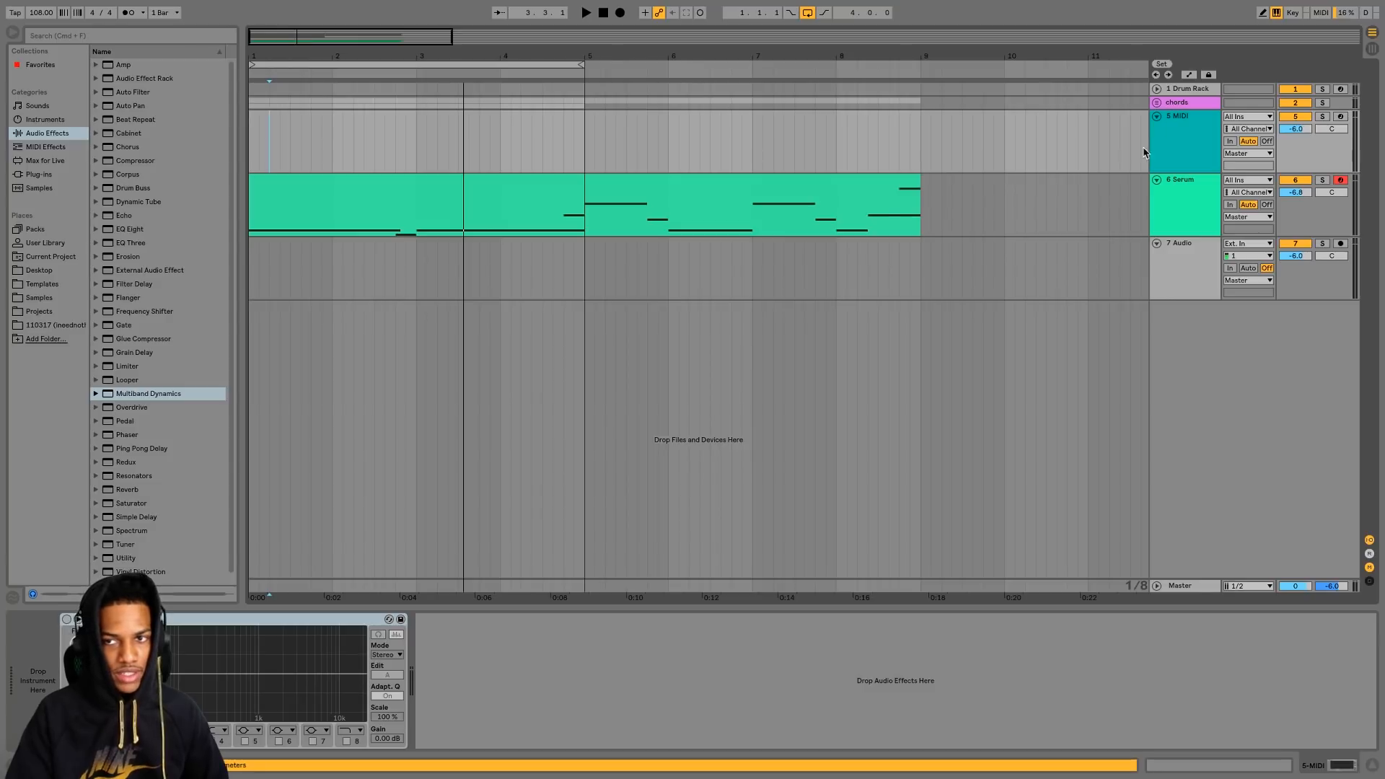
pyautogui.click(52, 176)
pyautogui.moveTo(141, 215); pyautogui.dragTo(469, 178)
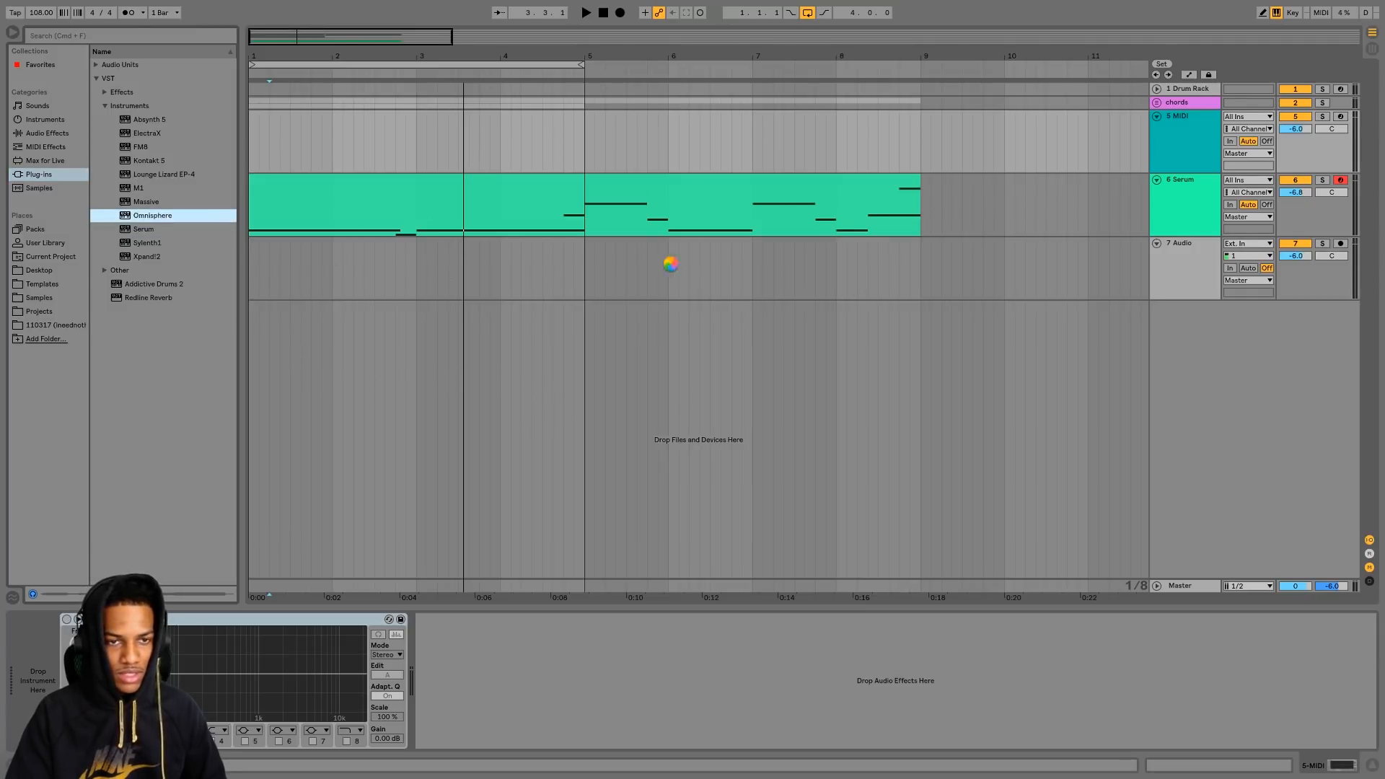
# - Browse Omnisphere's patch categories and filter the patch list to Bells and Vibes
pyautogui.scroll(-3, 310, 507)
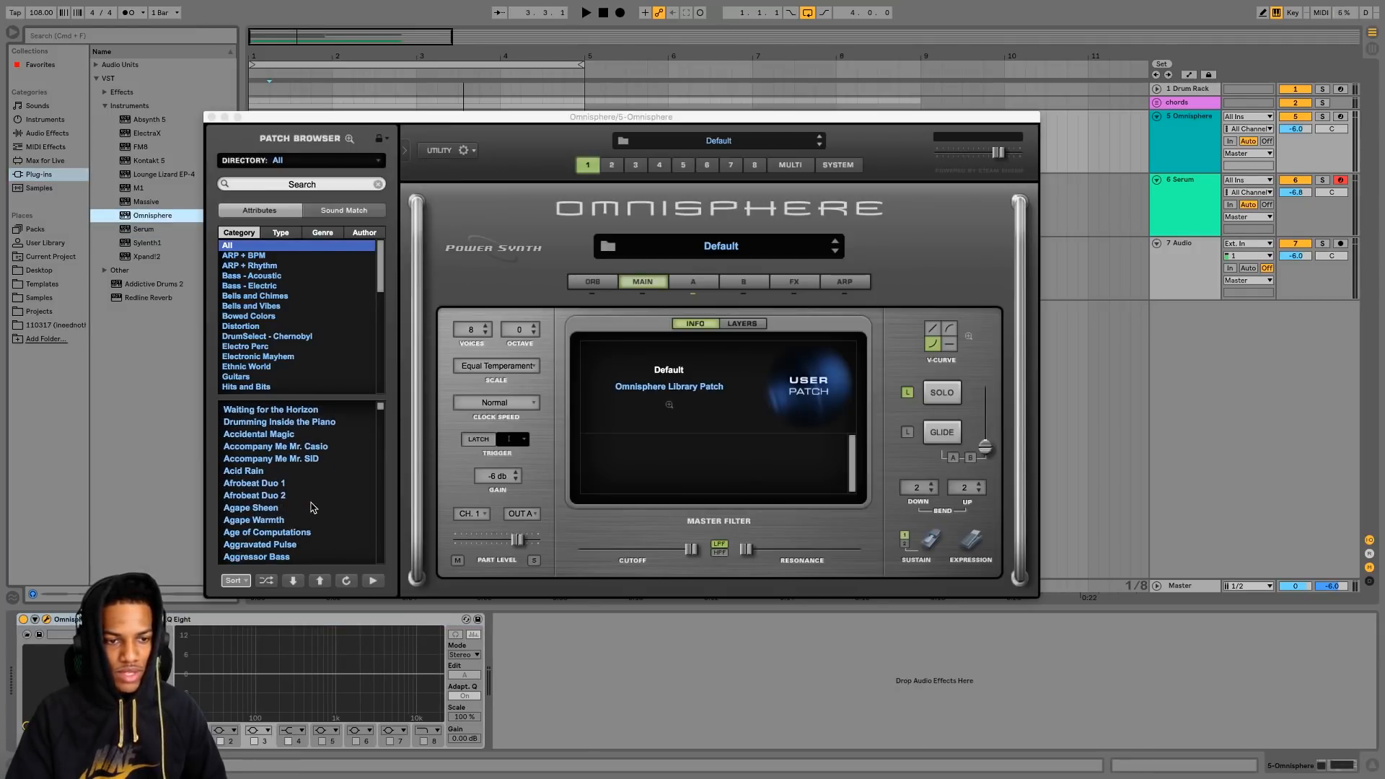
pyautogui.scroll(-3, 310, 507)
pyautogui.scroll(-1, 282, 365)
pyautogui.scroll(-5, 282, 365)
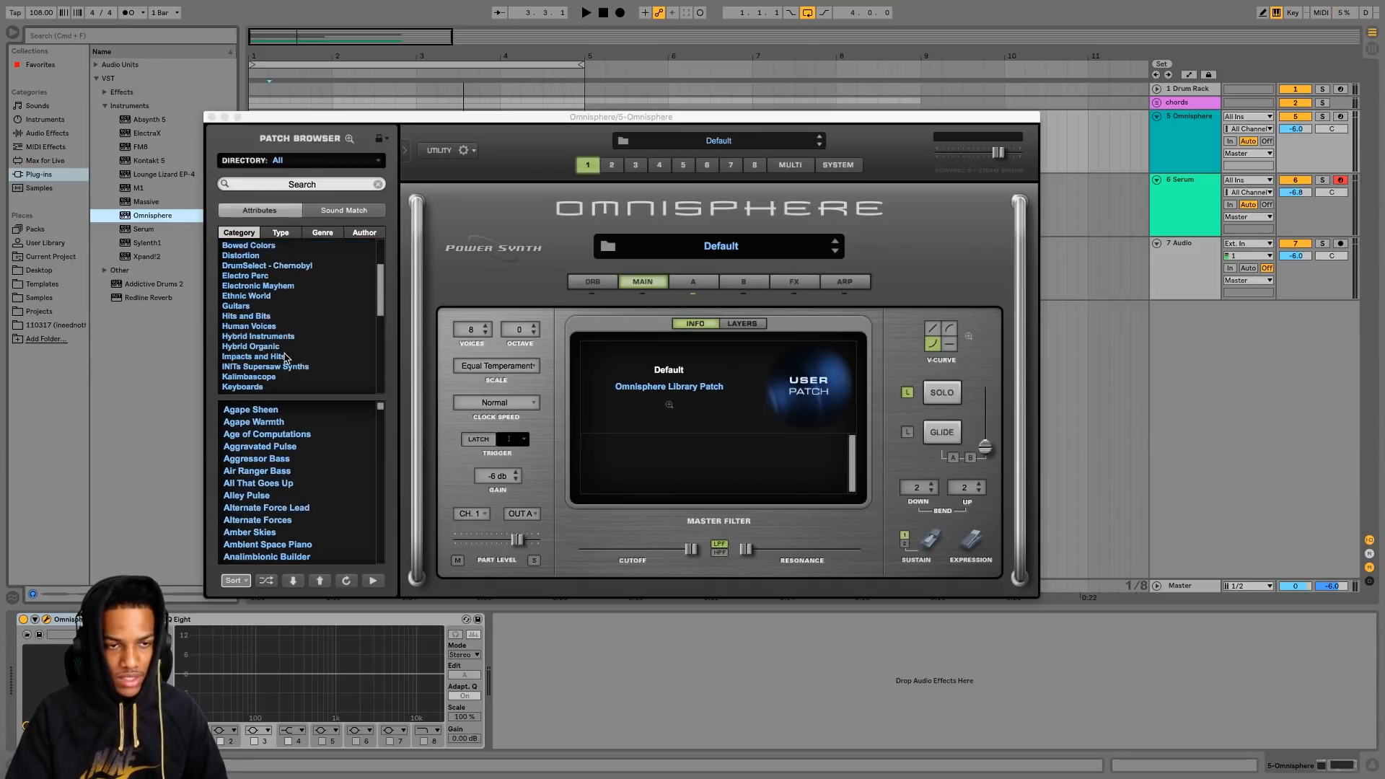
pyautogui.scroll(6, 274, 357)
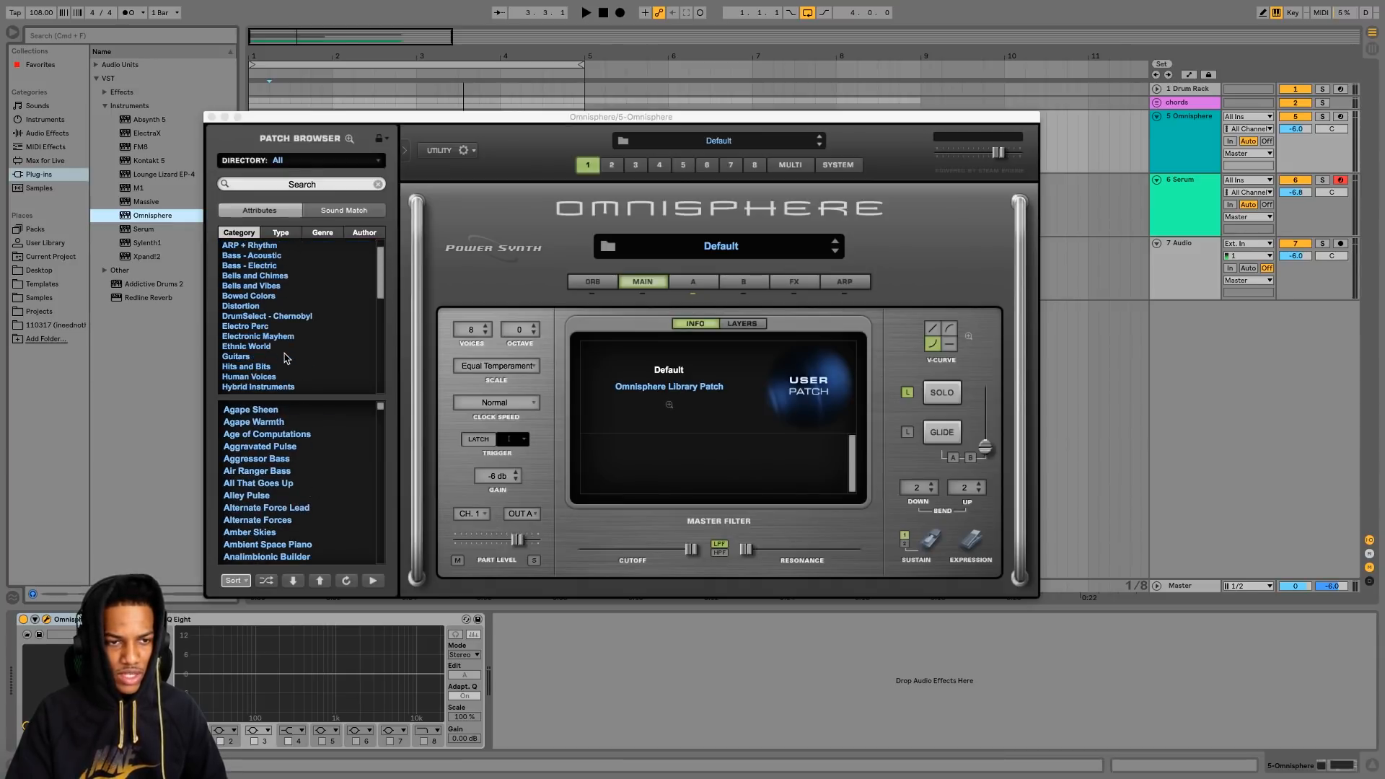
pyautogui.click(282, 307)
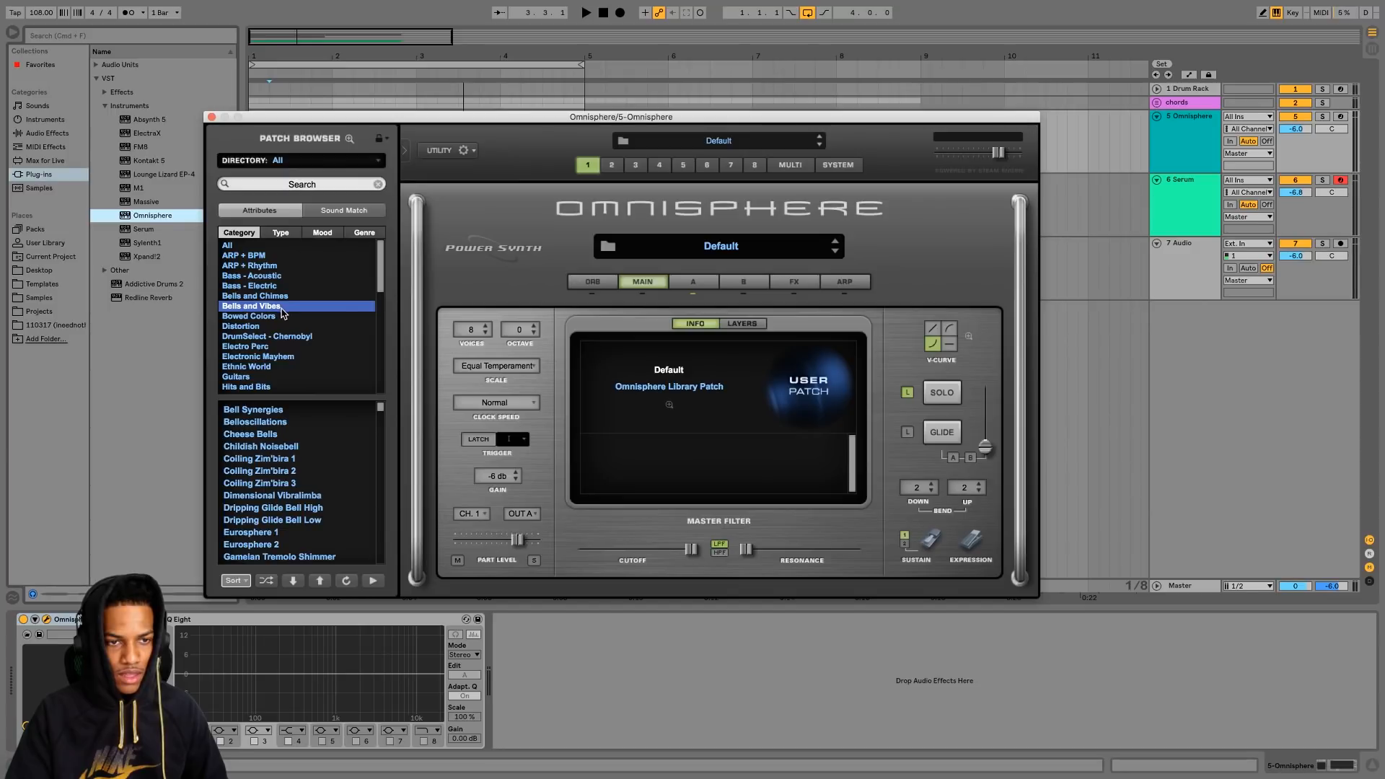
# - Arm the Omnisphere track and audition bell patches such as Organic Orbit and Anvil Chimes over the loop, settling on Frozen Rings
pyautogui.scroll(-3, 289, 491)
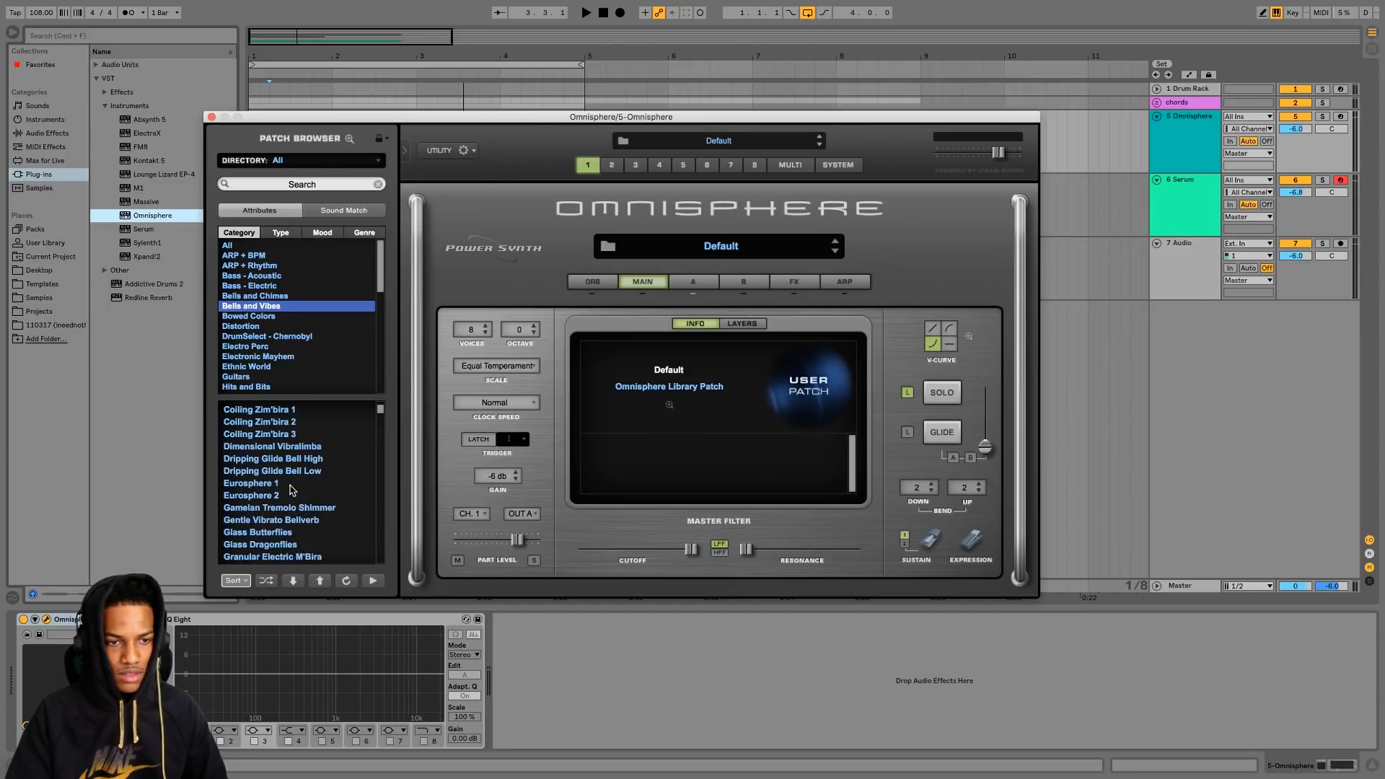
pyautogui.click(1339, 118)
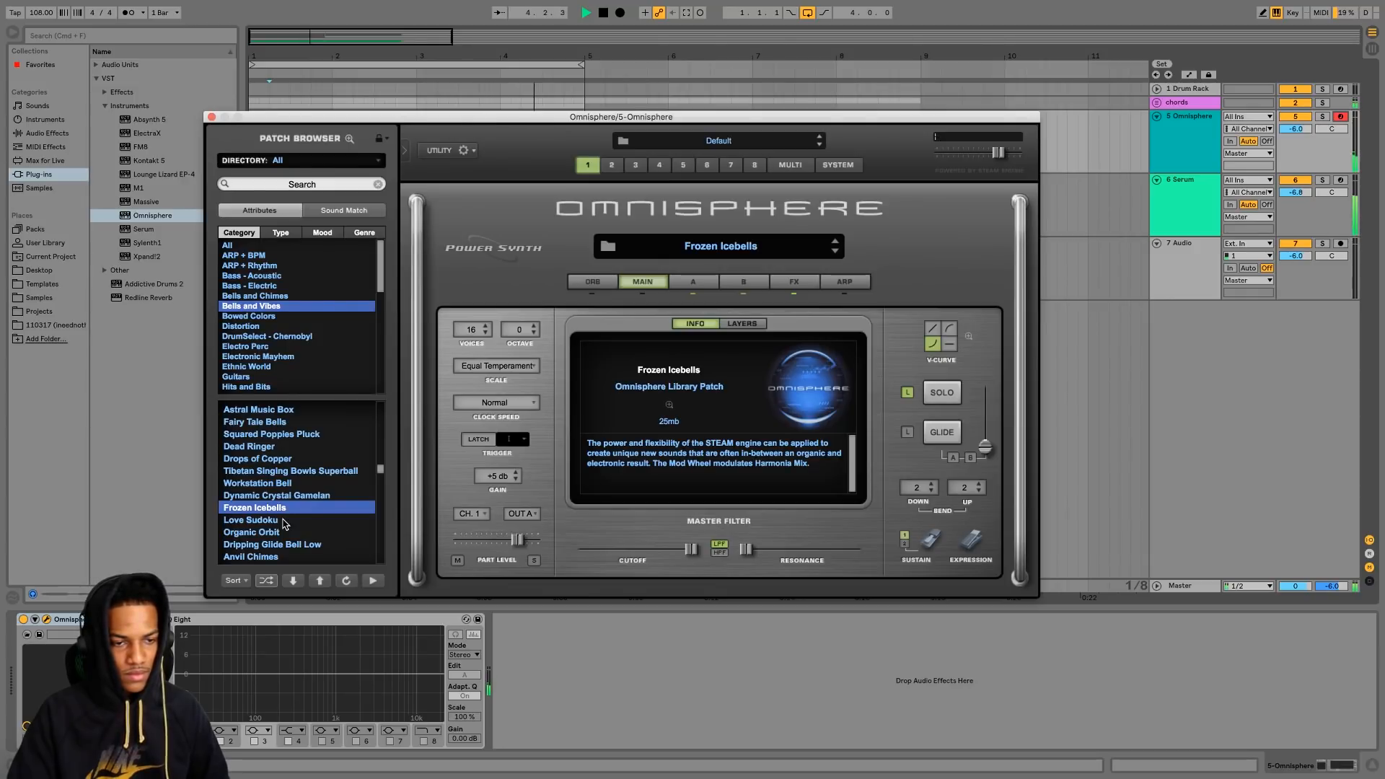
pyautogui.click(233, 531)
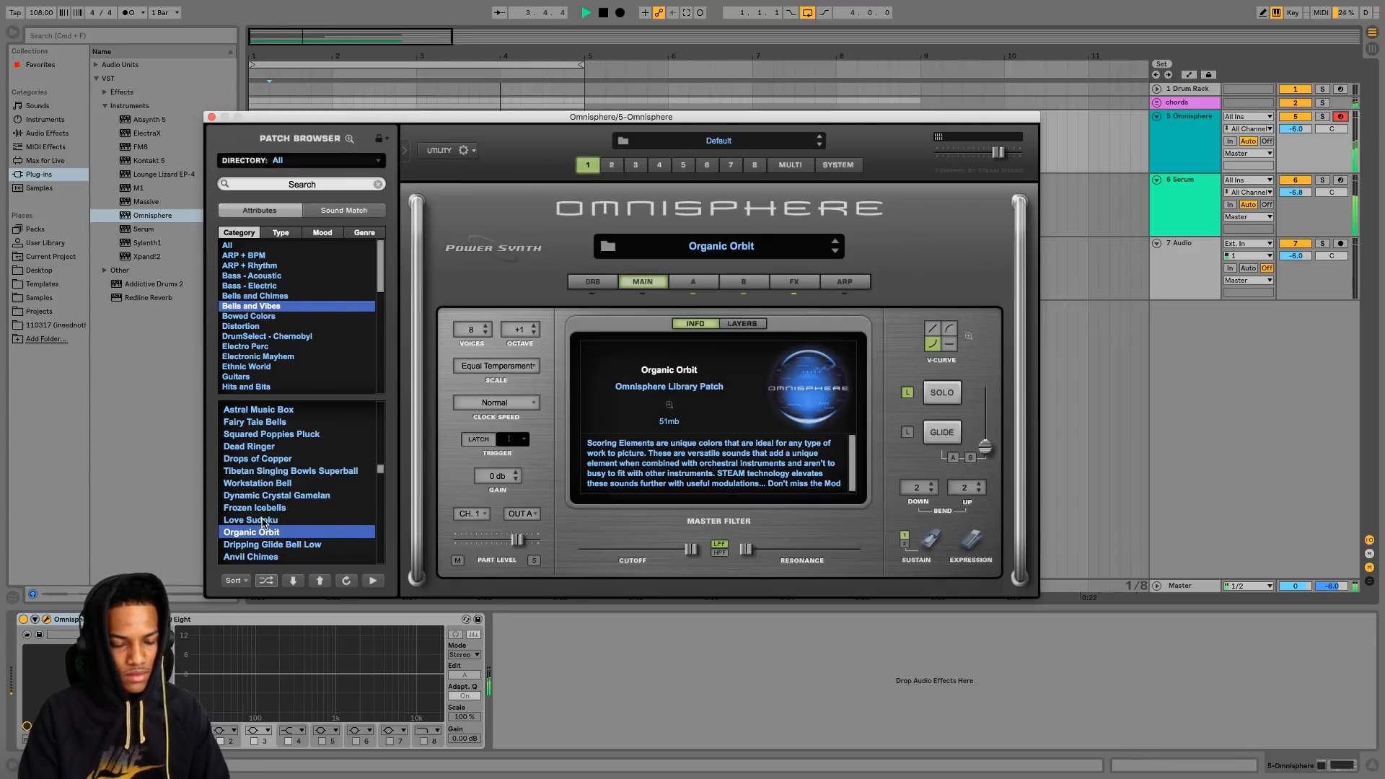
pyautogui.click(252, 545)
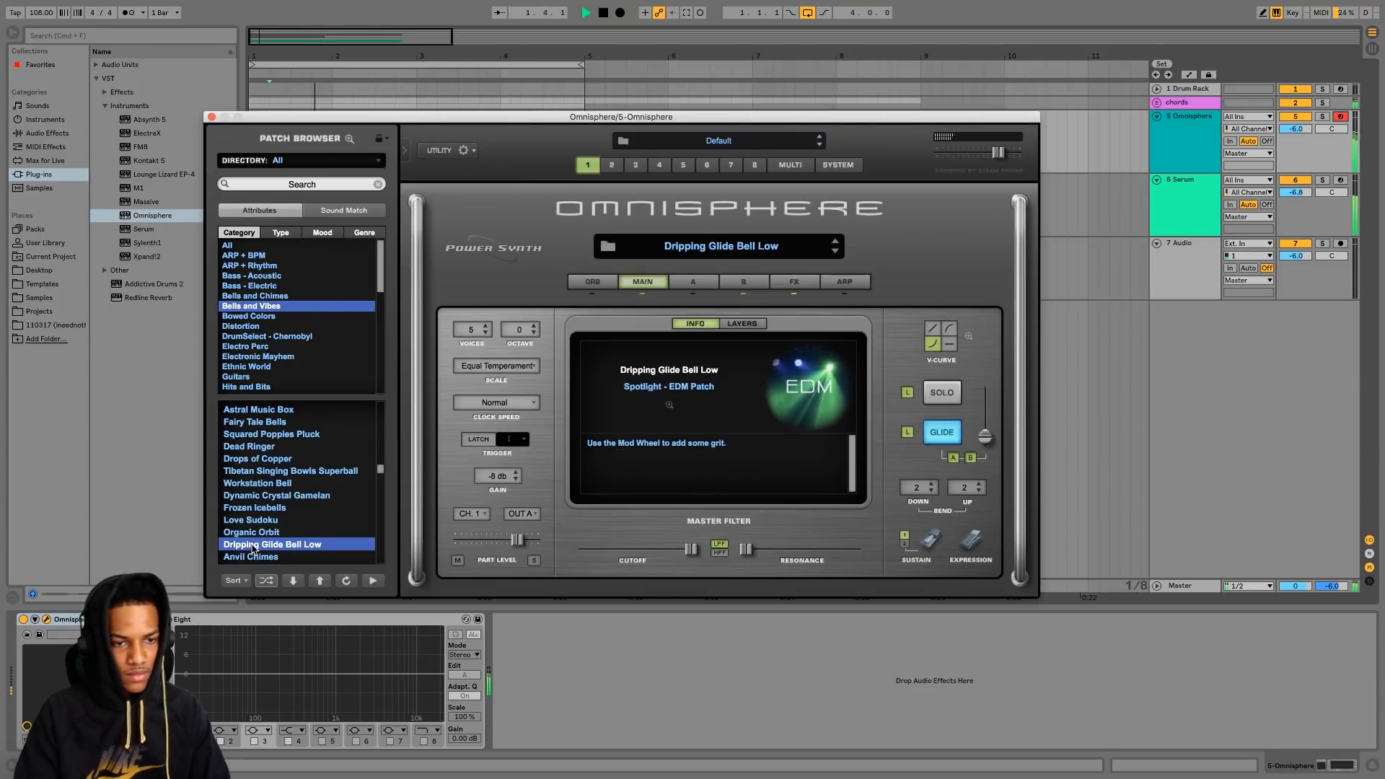
pyautogui.click(261, 558)
pyautogui.scroll(-2, 292, 541)
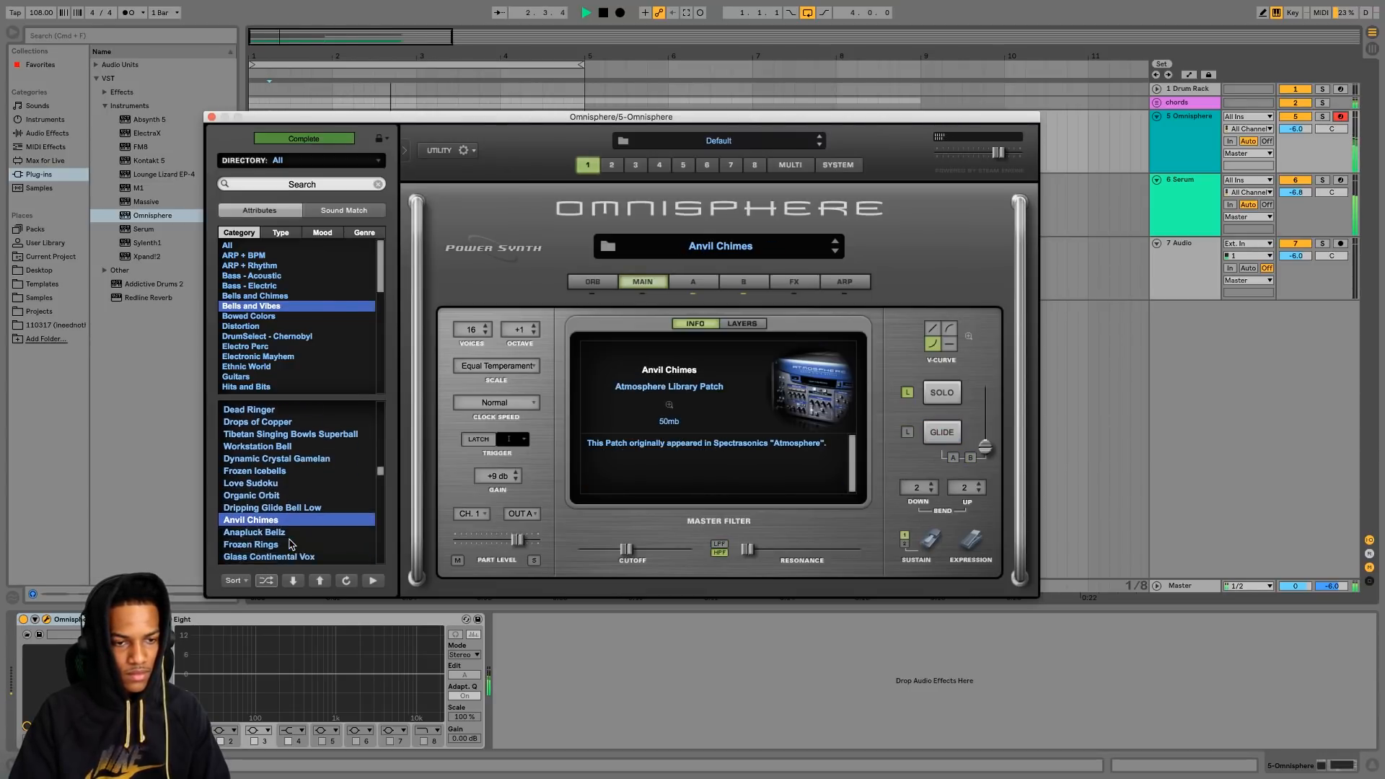
pyautogui.click(298, 545)
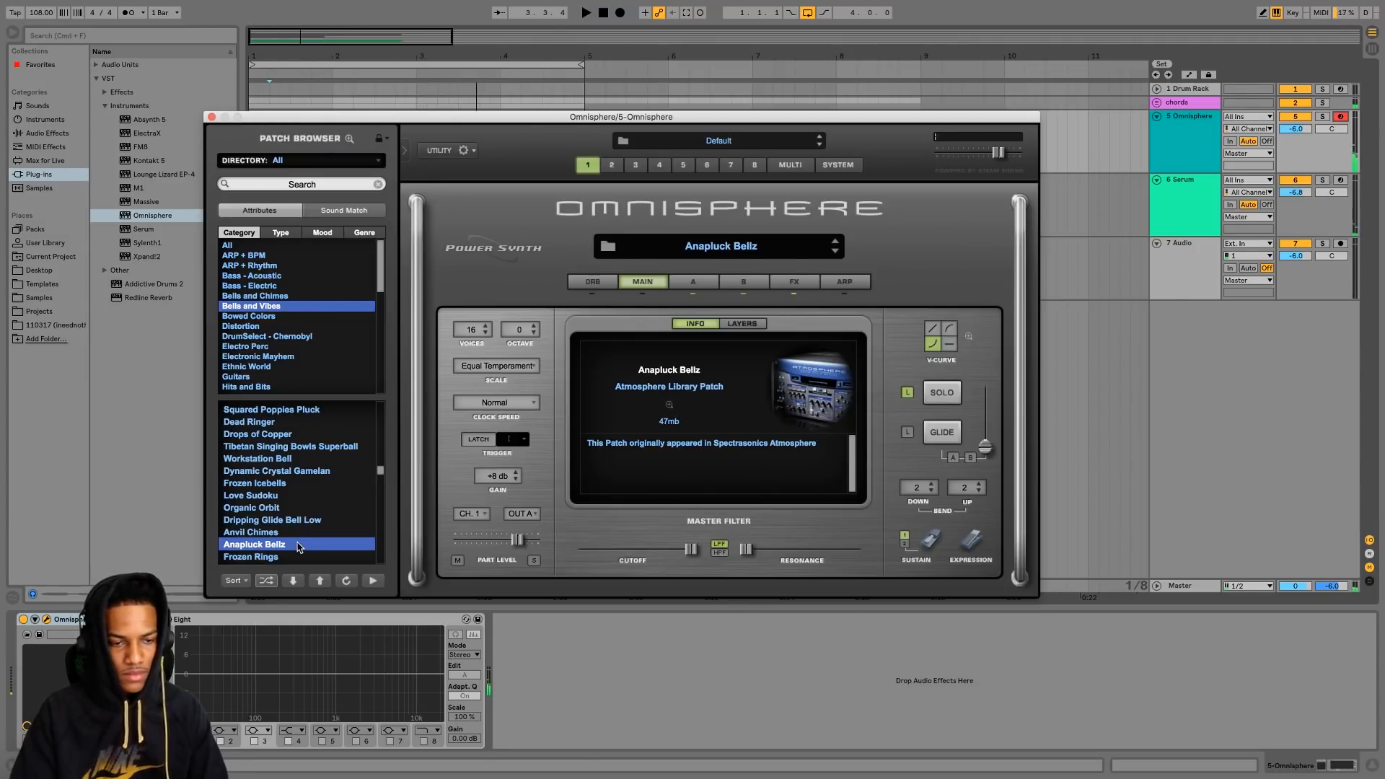
pyautogui.click(274, 560)
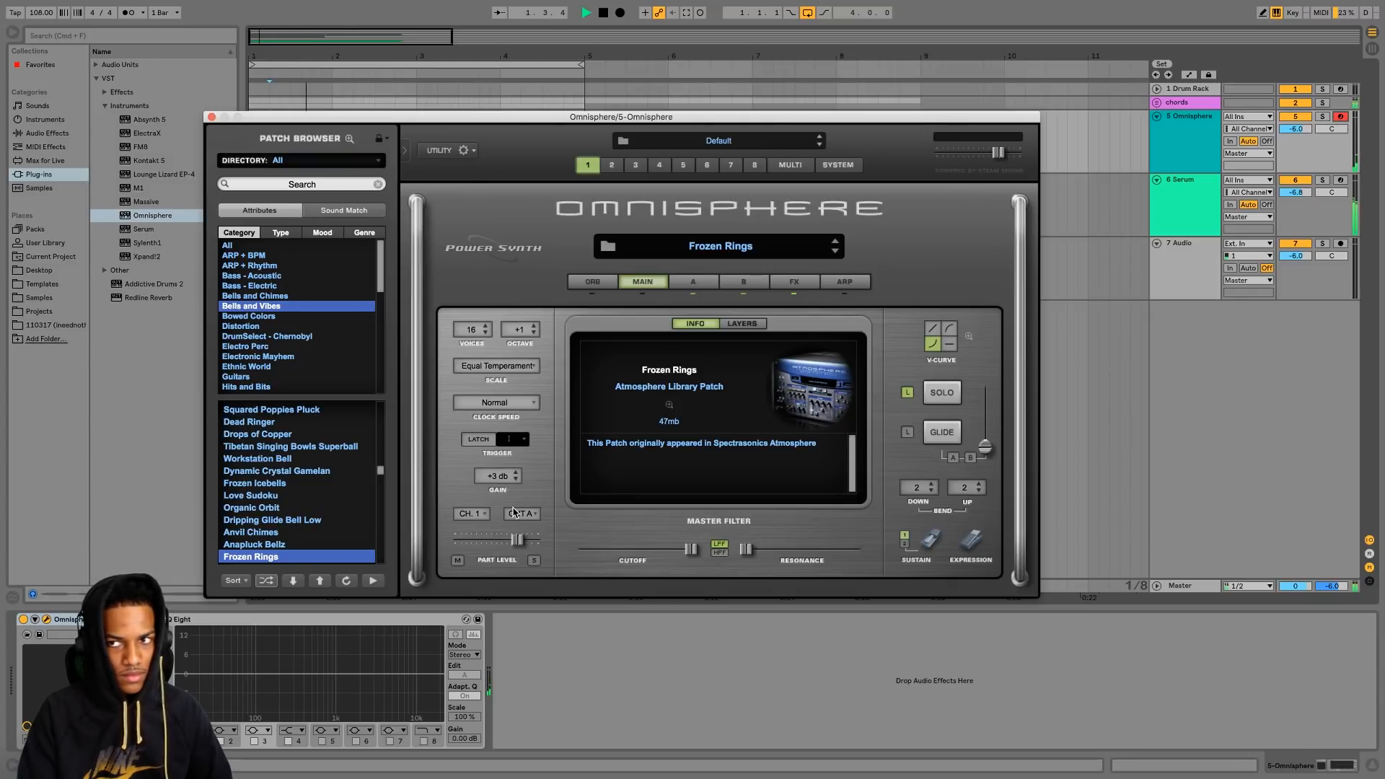
# - Expand the chords group, set its volume to -3.0 dB, and close the Omnisphere window
pyautogui.click(1157, 102)
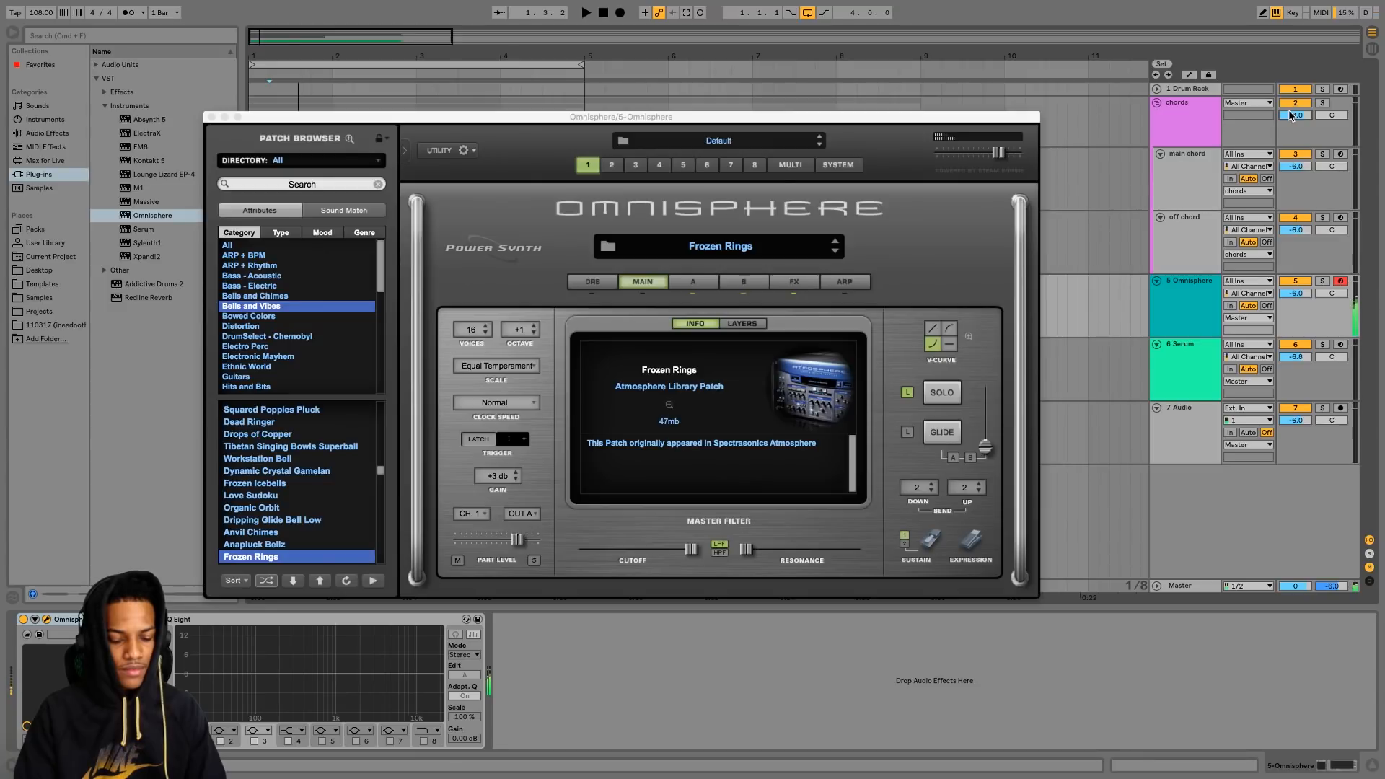
pyautogui.moveTo(1290, 116); pyautogui.dragTo(954, 59)
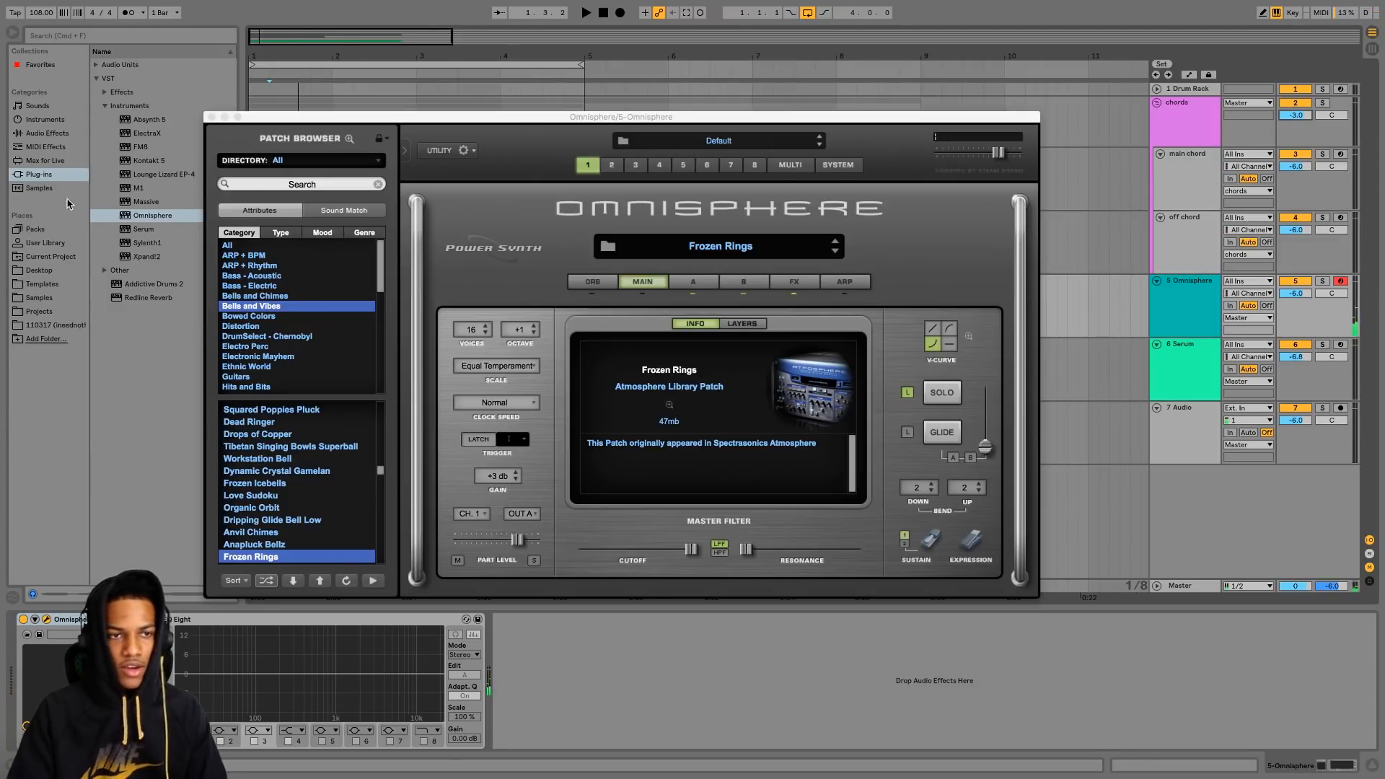
pyautogui.click(211, 117)
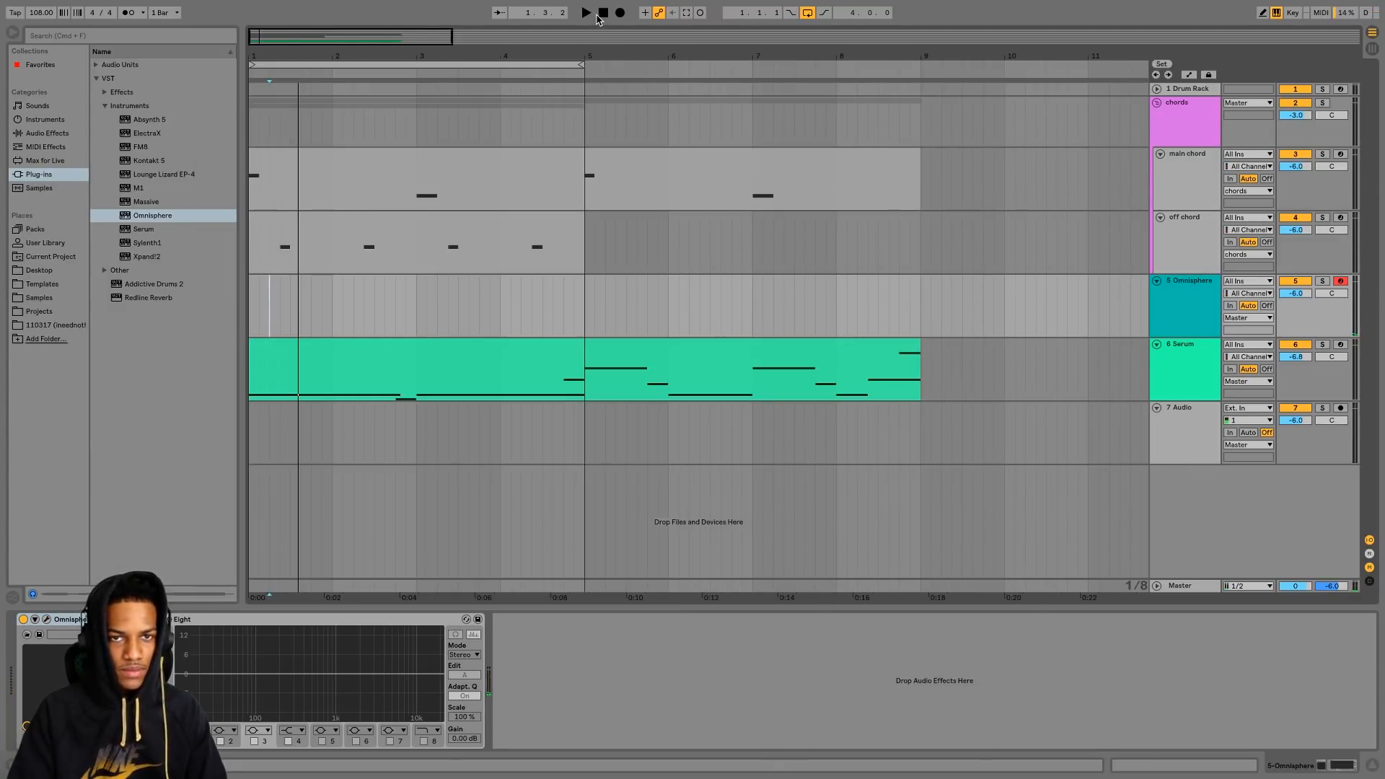
# - Record a four-bar bell melody on the Omnisphere track and play the recorded clip back
pyautogui.click(620, 12)
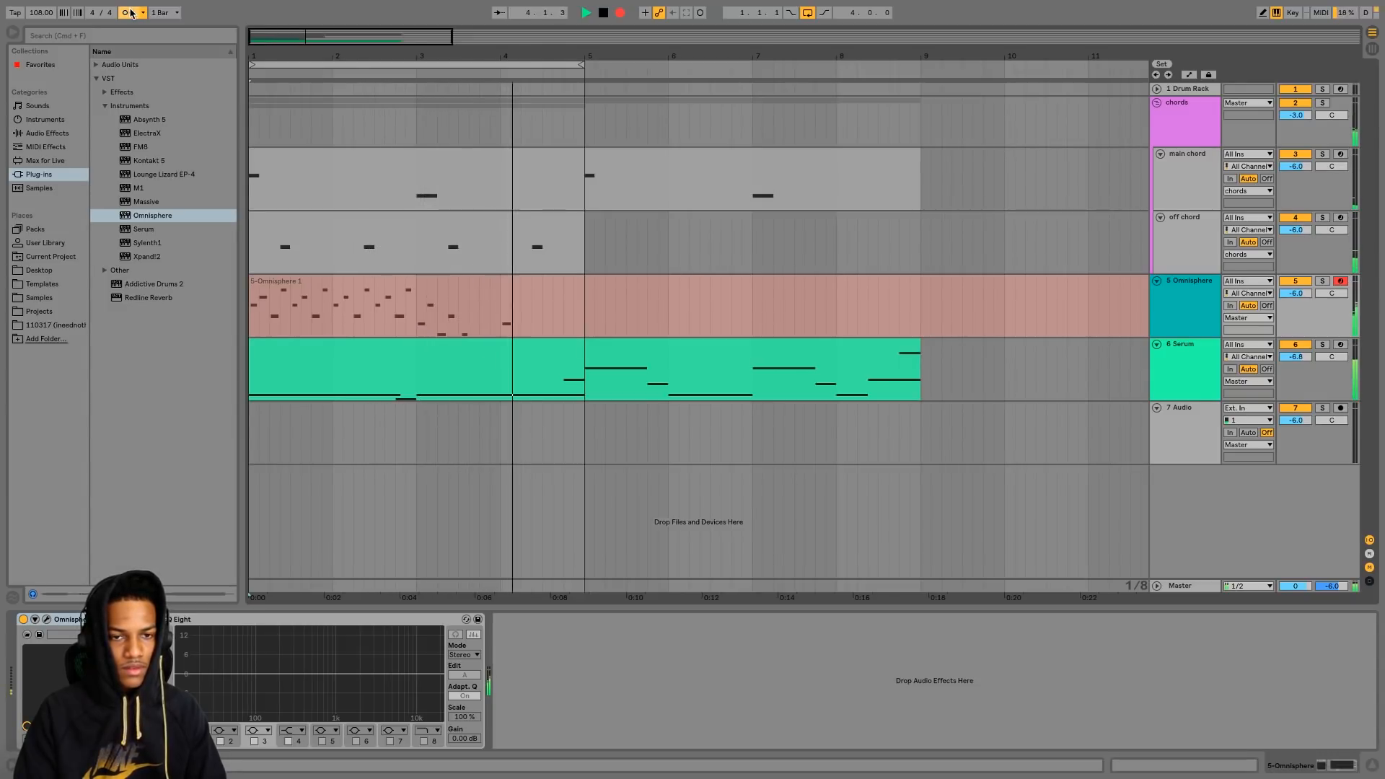
pyautogui.press('space')
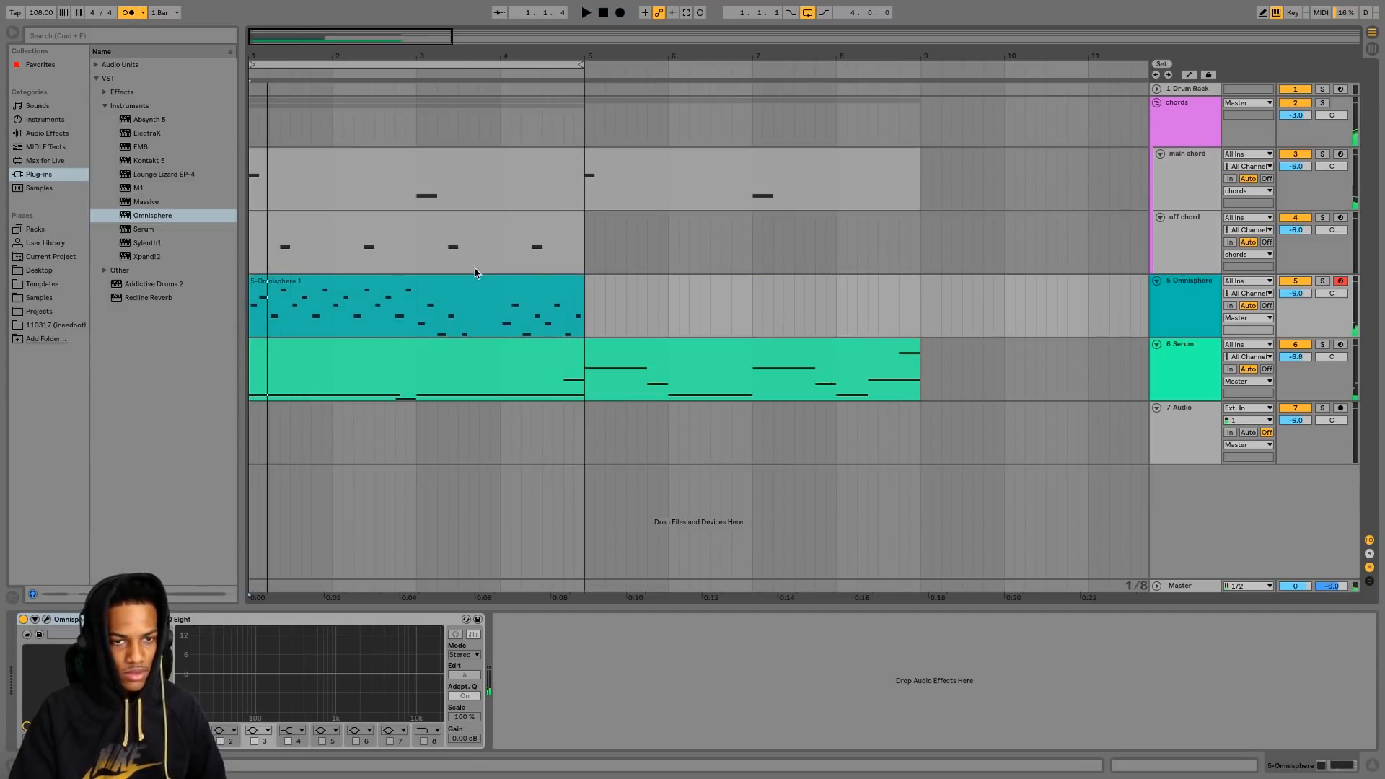
pyautogui.click(461, 302)
pyautogui.press('space')
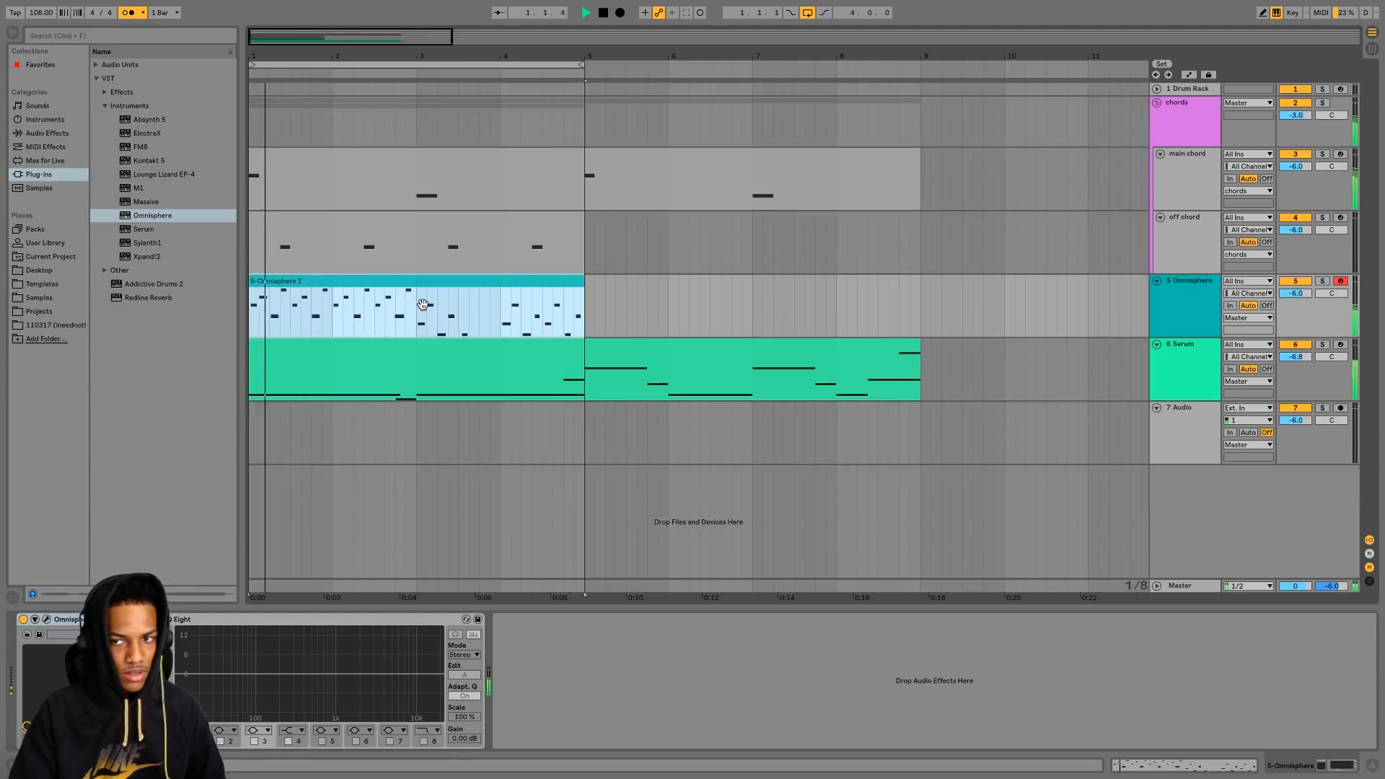
# - In the Omnisphere clip's notes, align the D#3 note at bar 3 with the start of the bar and hide the clip editor
pyautogui.doubleClick(423, 304)
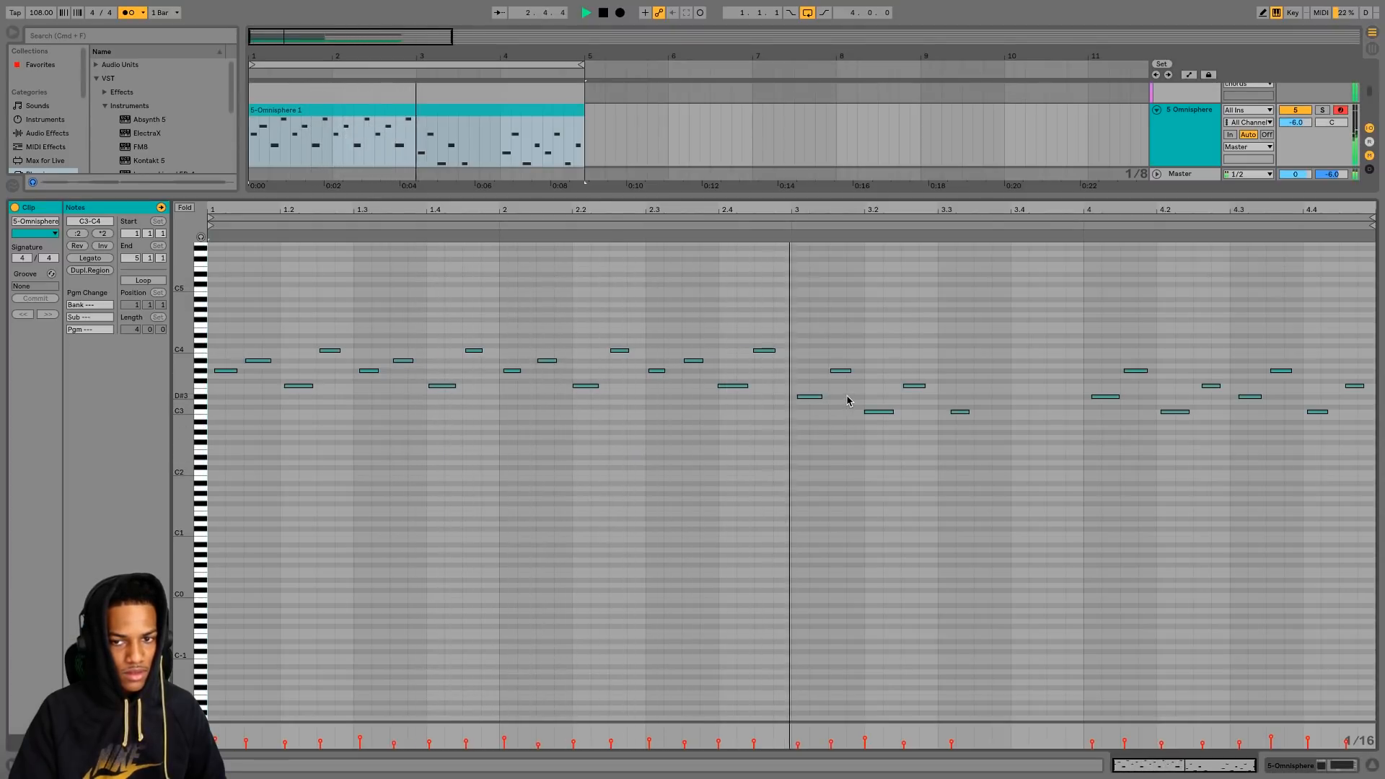
pyautogui.click(807, 396)
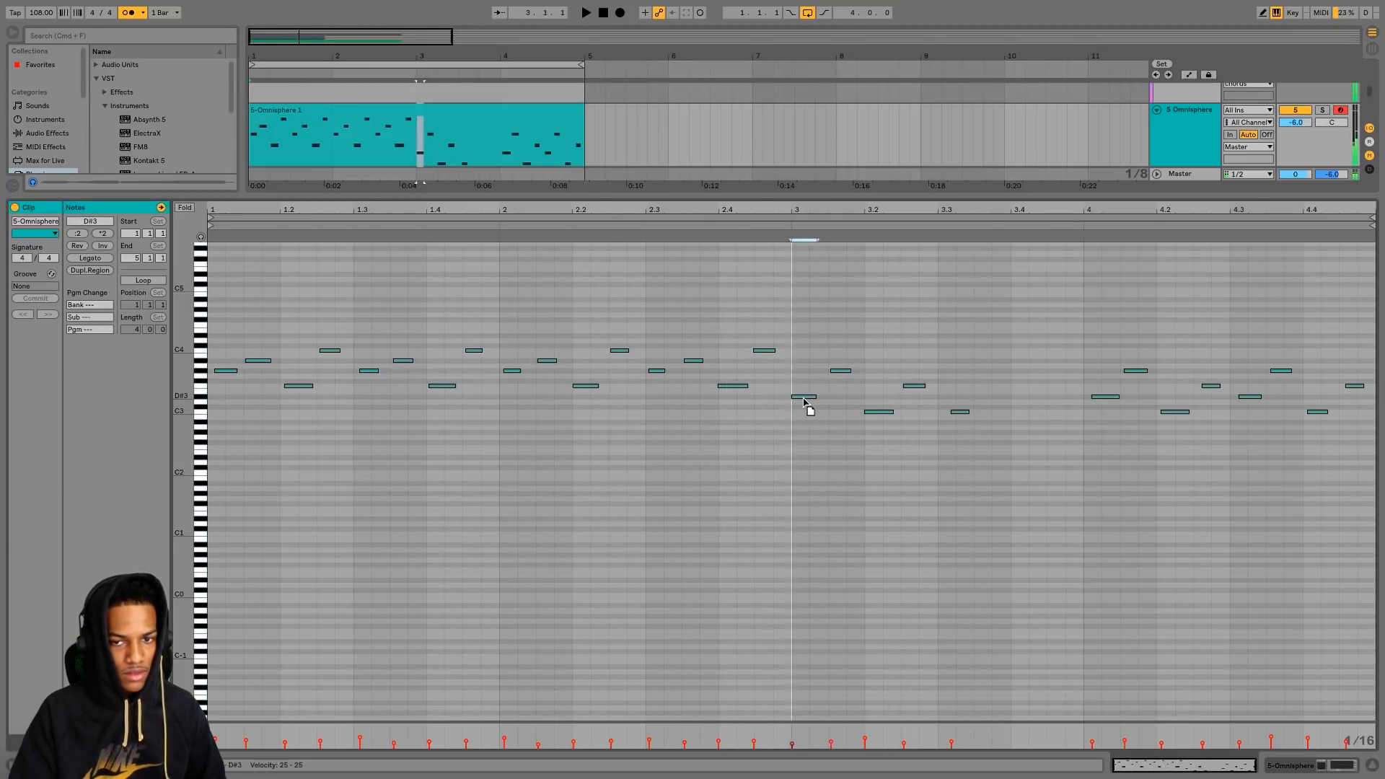
pyautogui.press('super+alt+l')
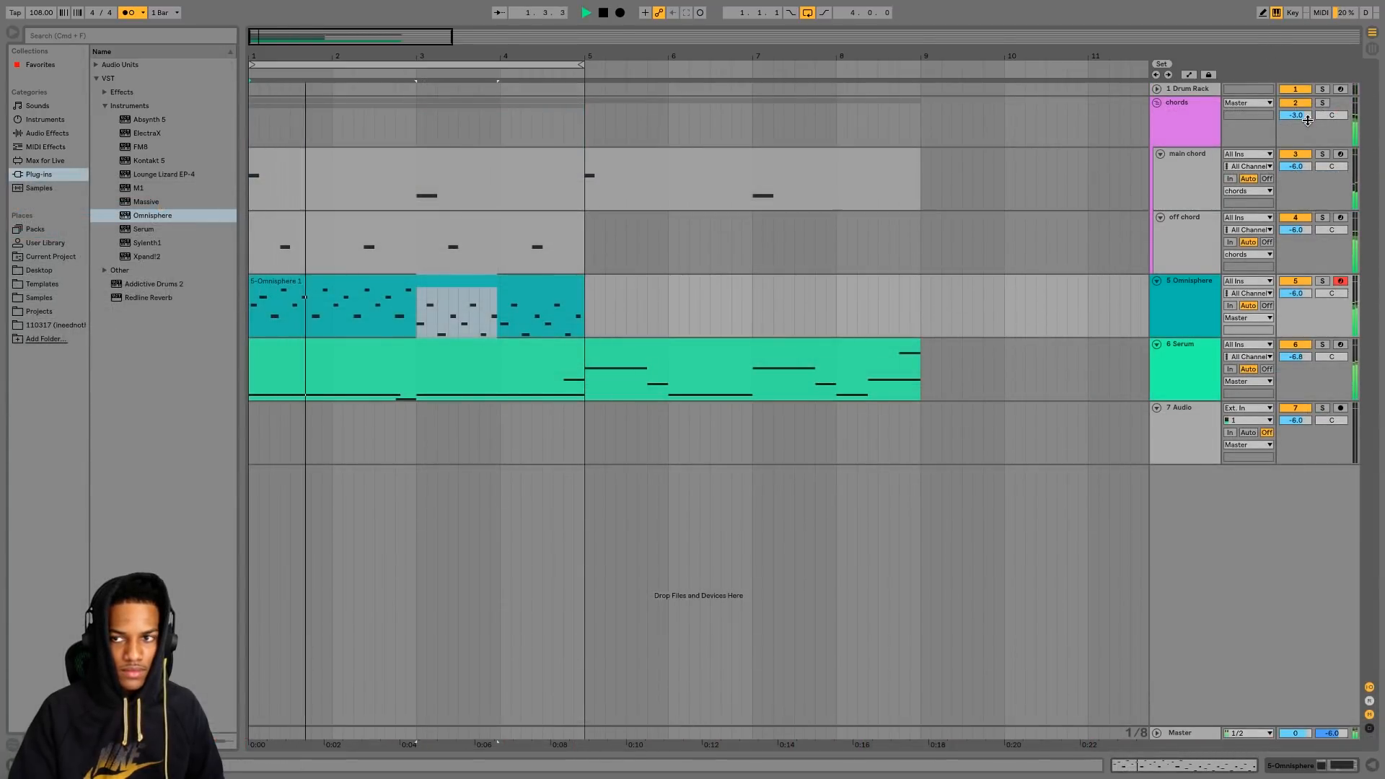
# - Set the chords group's Pro-R to 10.6 s Space with 161.8% Decay Rate and 47.49% Mix, and close its window
pyautogui.doubleClick(1197, 134)
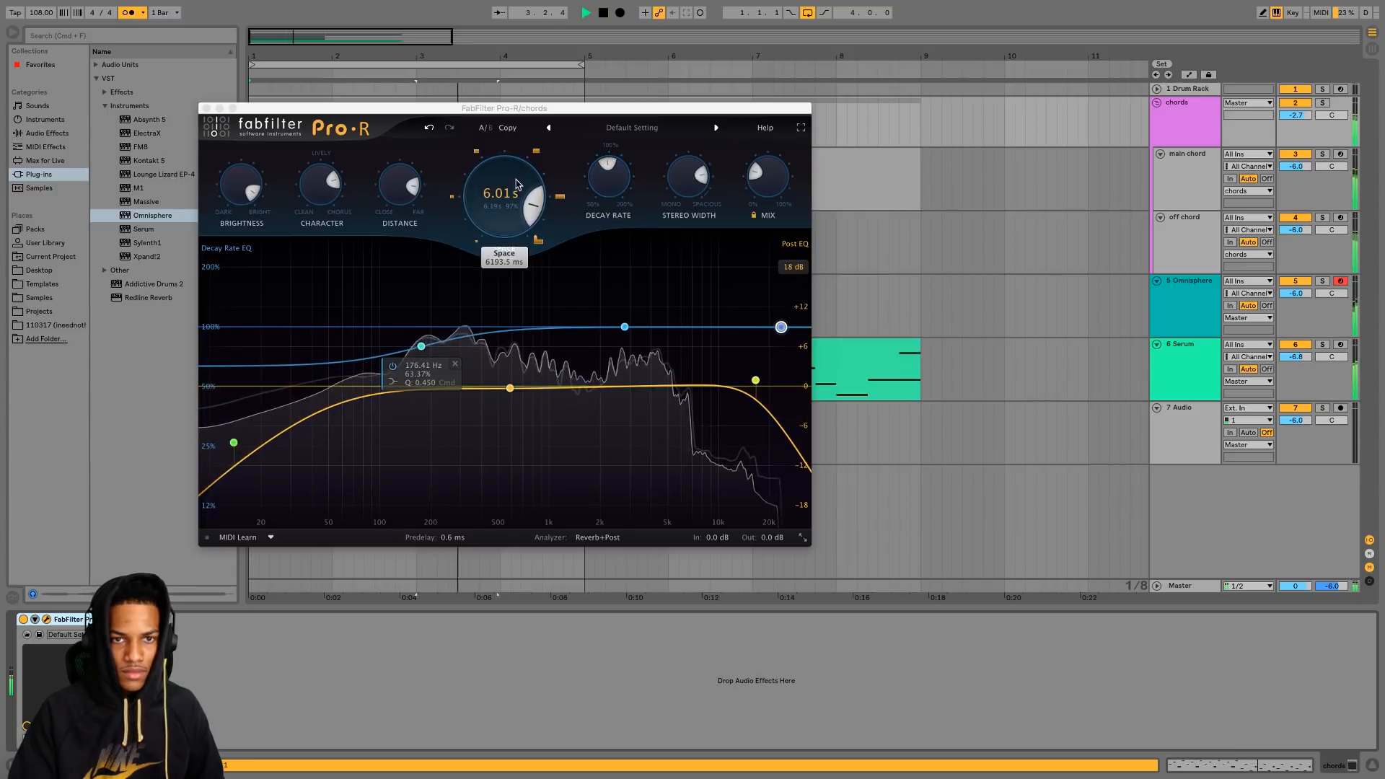
pyautogui.moveTo(609, 175); pyautogui.dragTo(663, 163)
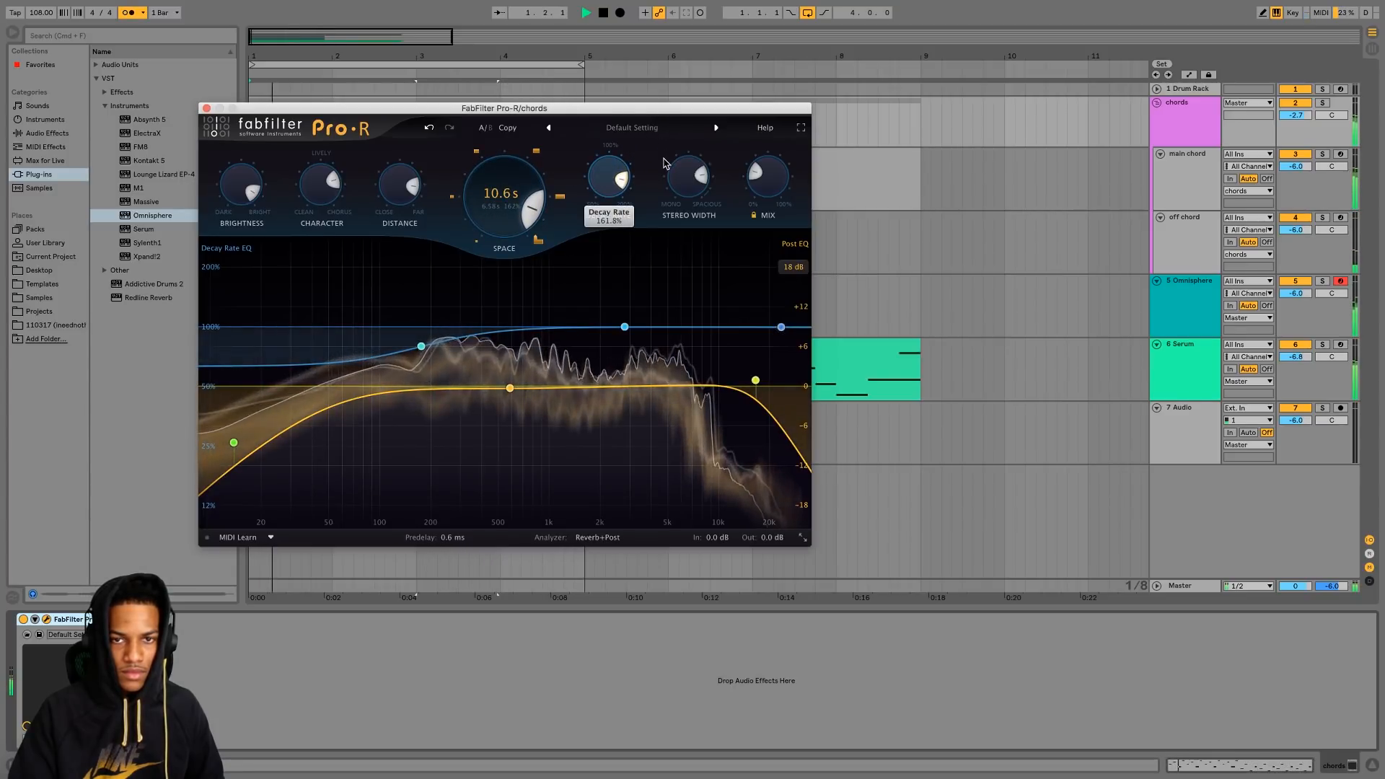
pyautogui.moveTo(756, 176); pyautogui.dragTo(779, 152)
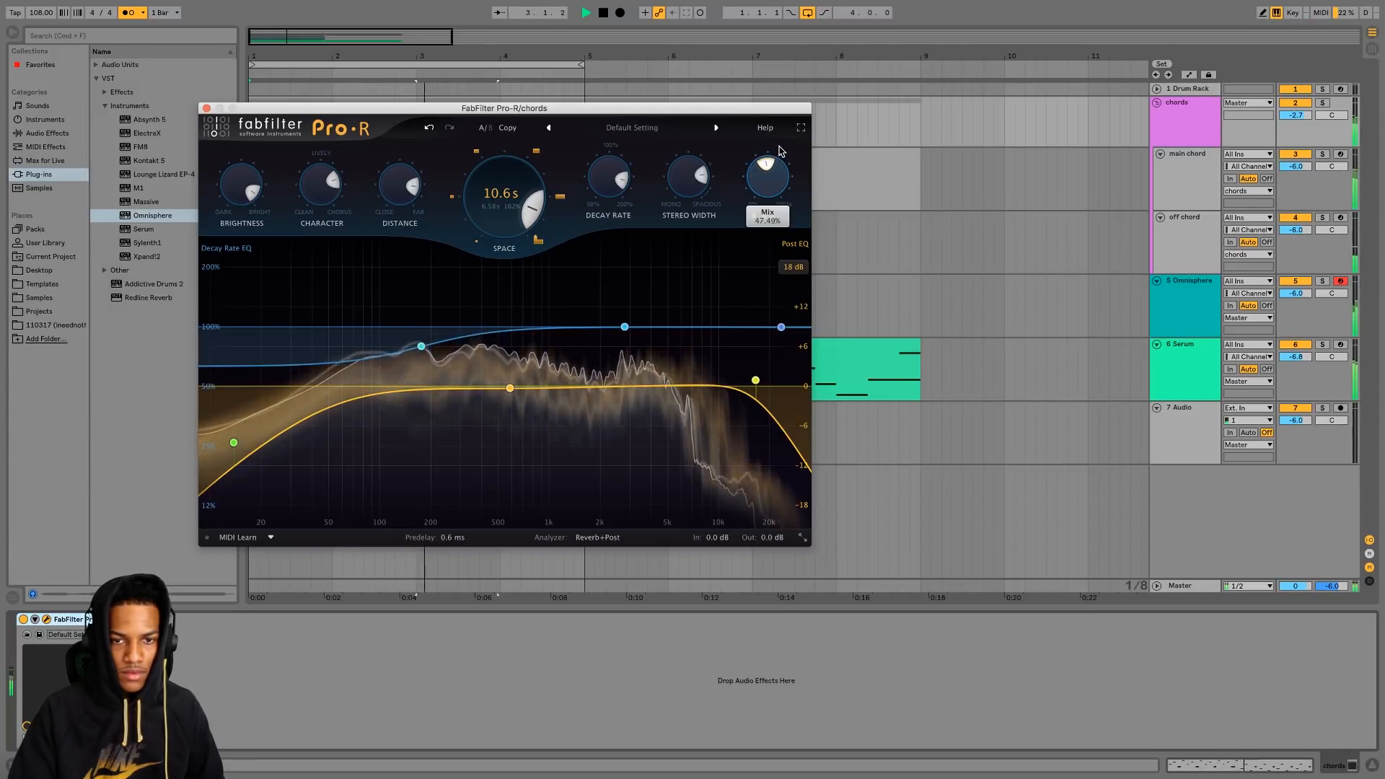
pyautogui.click(206, 108)
# - Stop playback and add an EQ Eight to the end of the Omnisphere track's device chain
pyautogui.click(1206, 305)
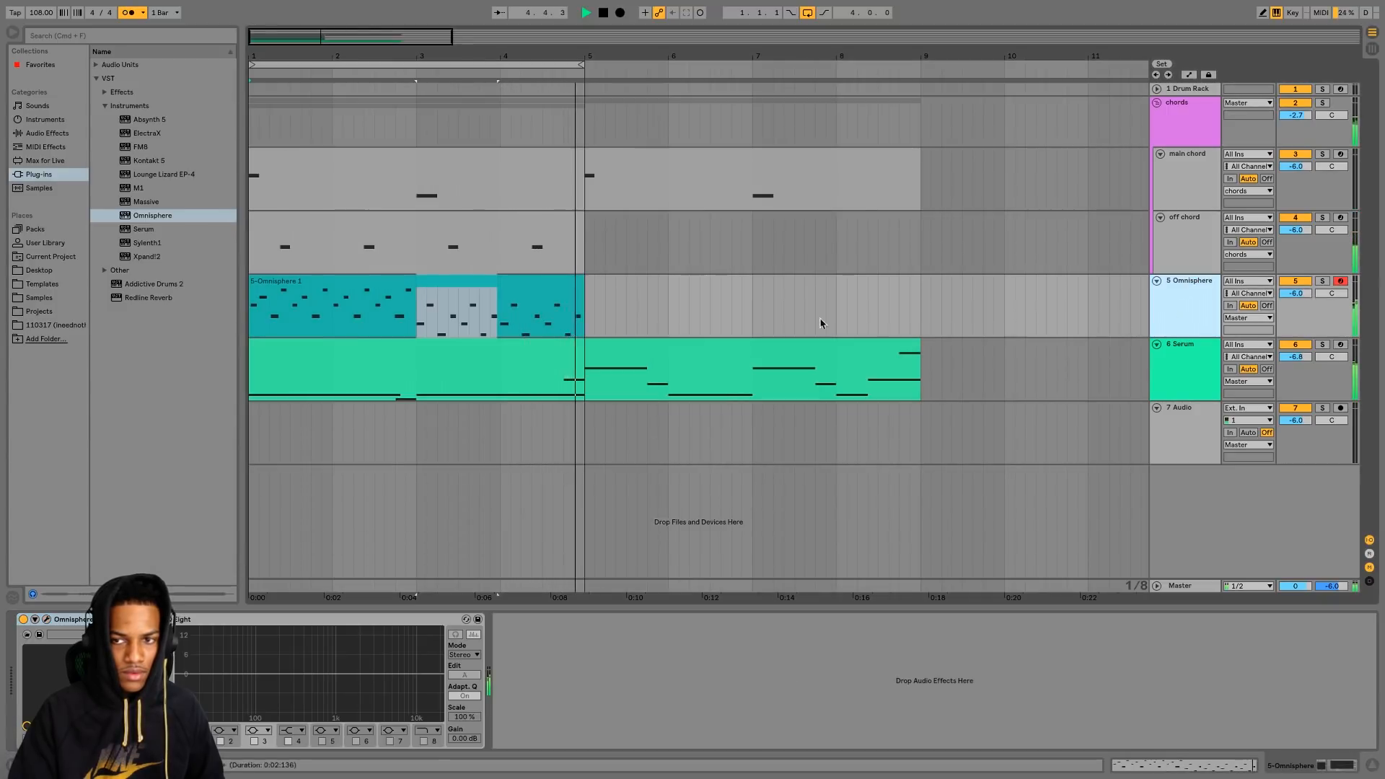
pyautogui.press('space')
pyautogui.click(58, 134)
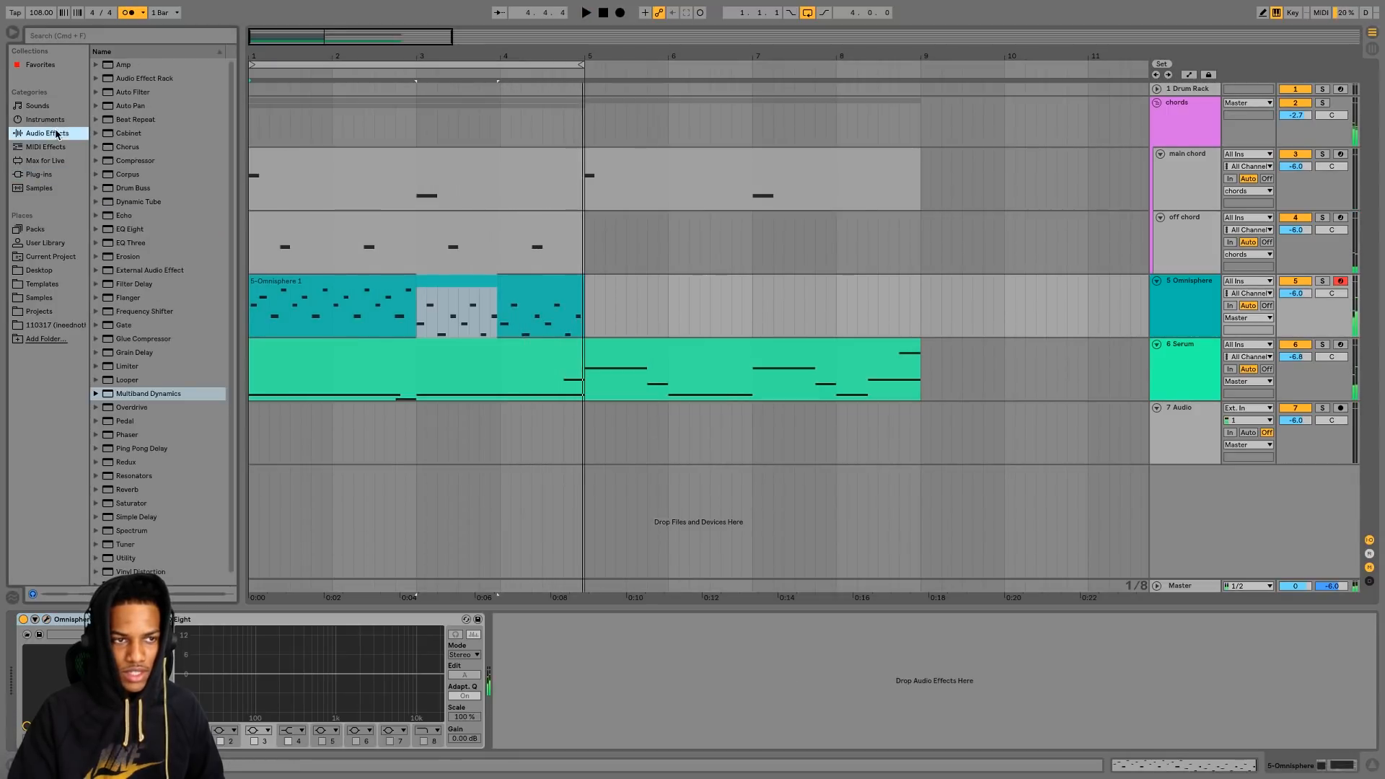
pyautogui.doubleClick(137, 229)
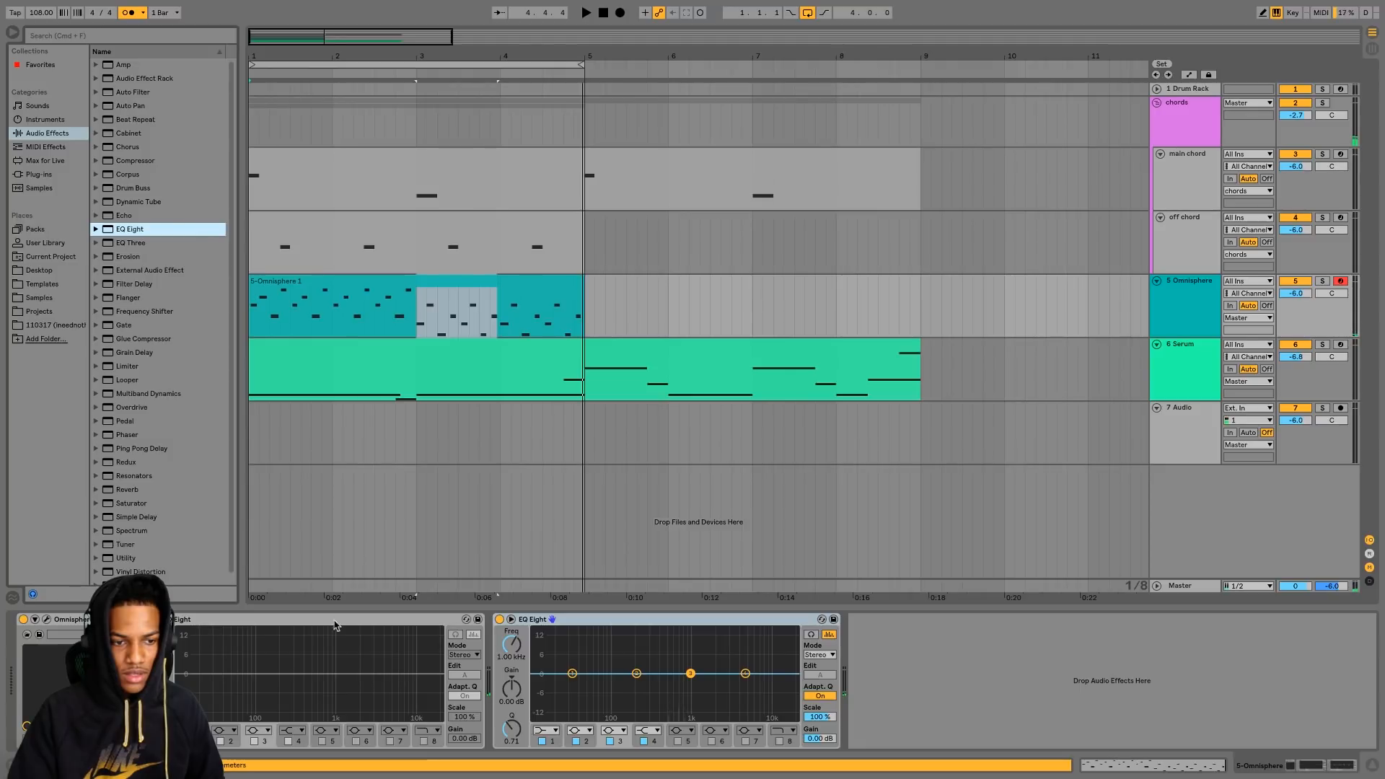
# - Delete the added EQ Eight from the Omnisphere track and enable the remaining one with band 1 as a low cut just above 1 kHz
pyautogui.press('Delete')
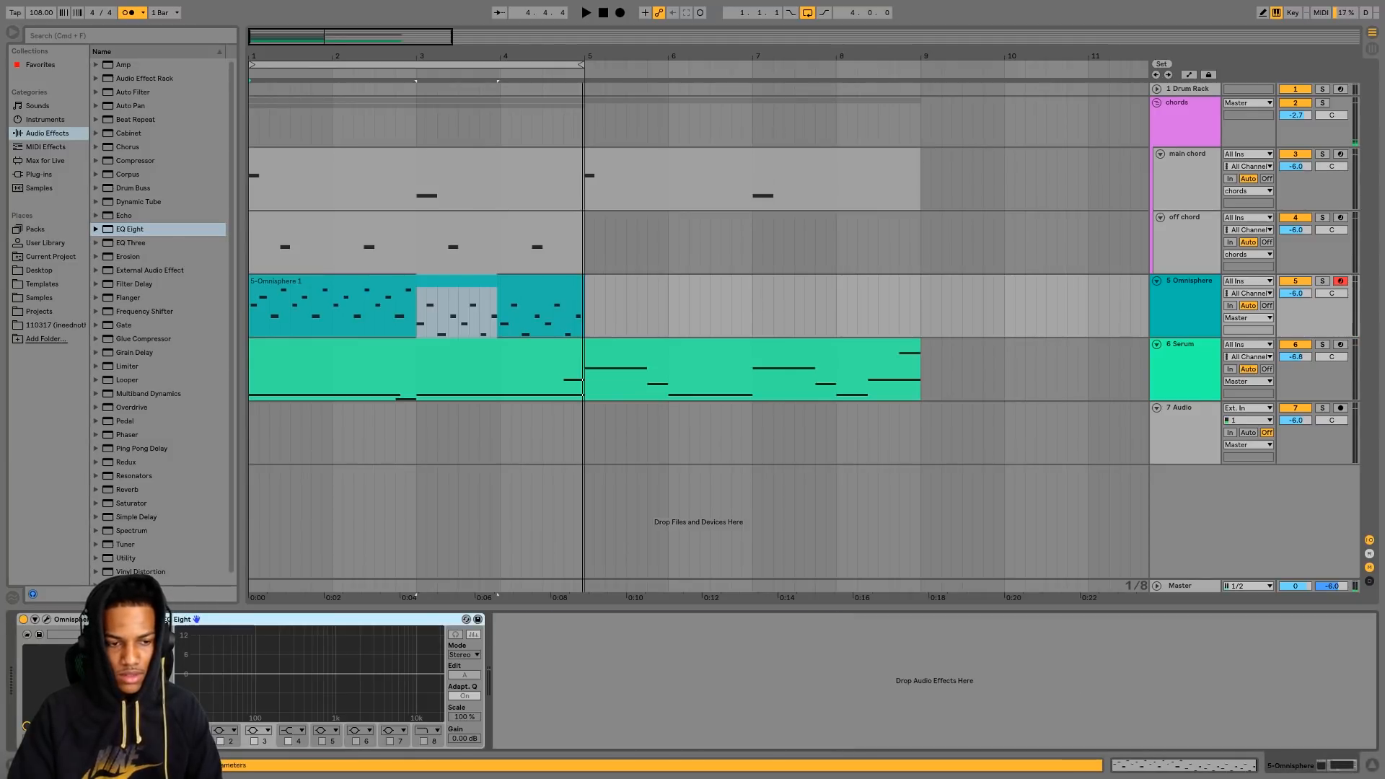
pyautogui.click(145, 620)
pyautogui.click(191, 730)
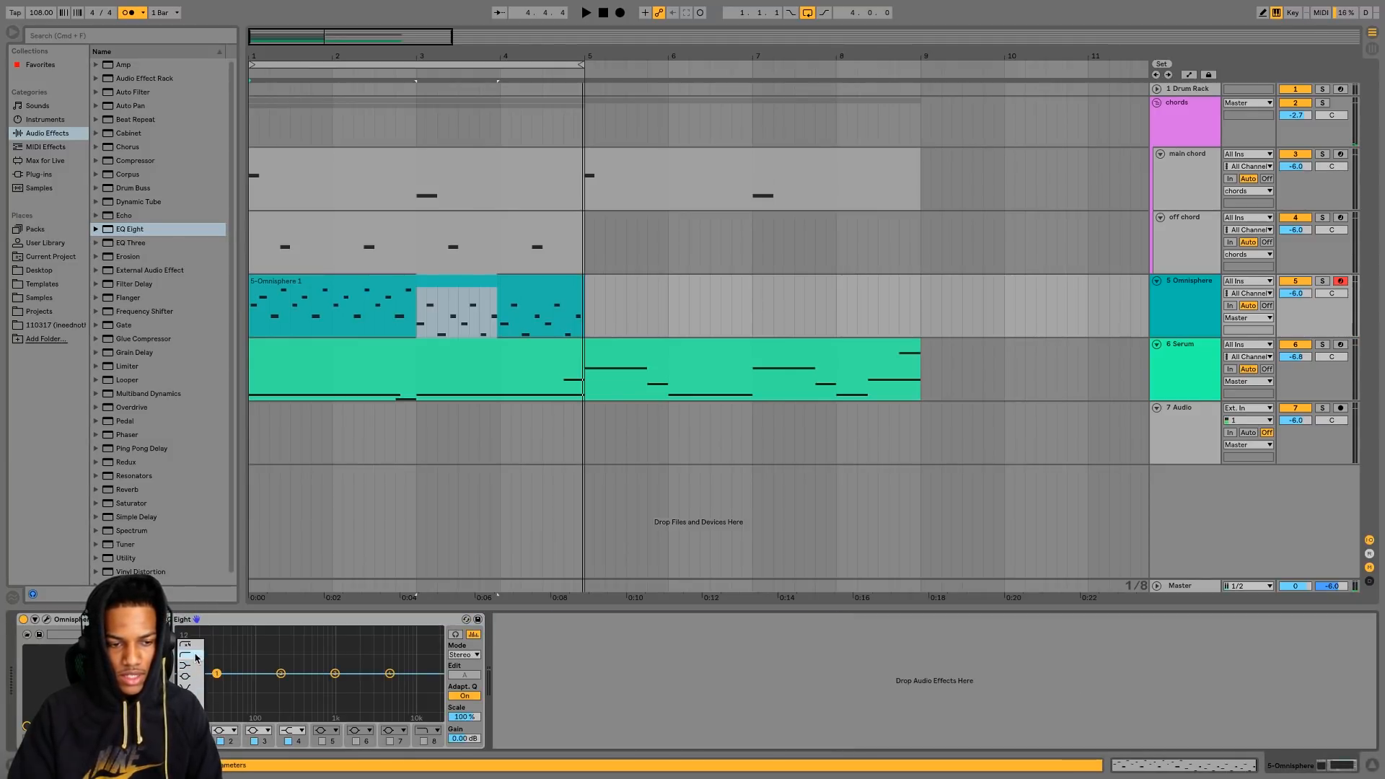
pyautogui.press('space')
pyautogui.moveTo(216, 683); pyautogui.dragTo(342, 684)
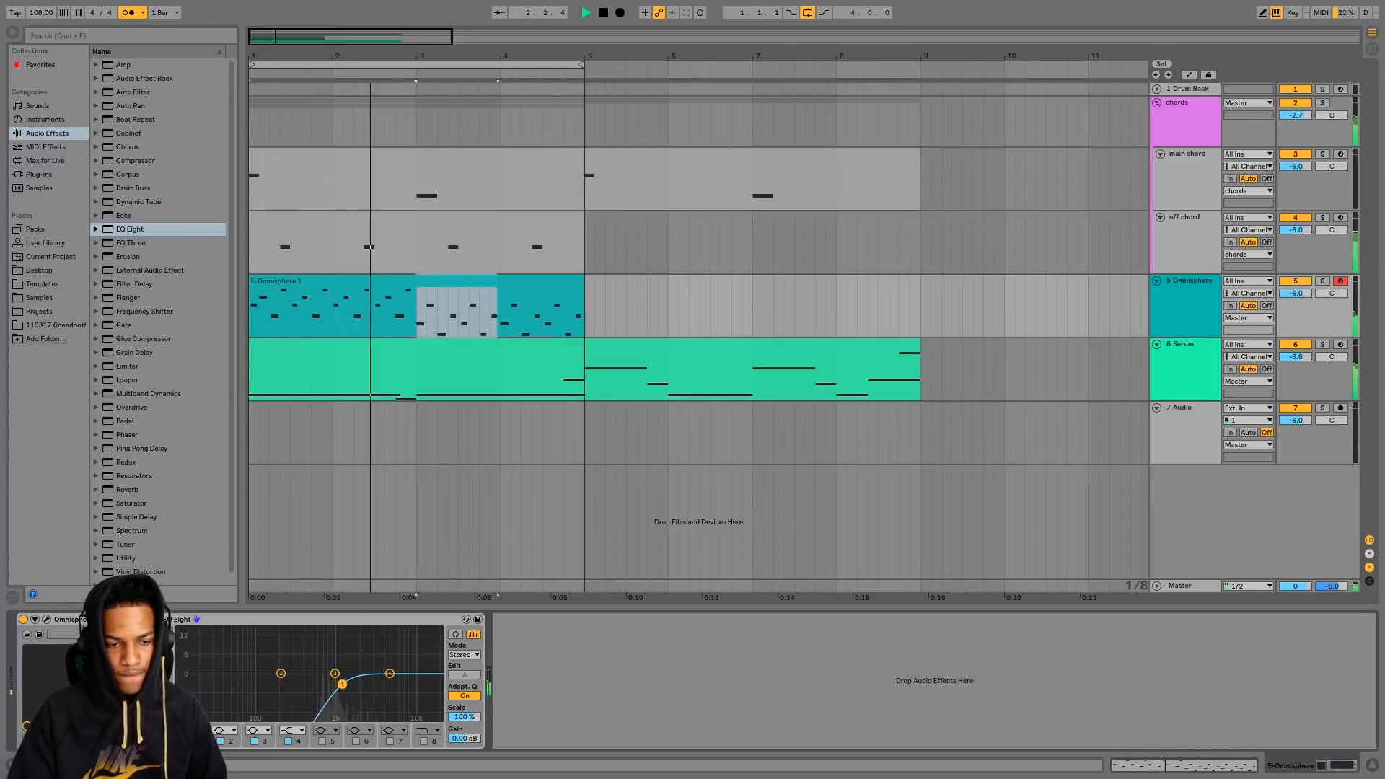
# - Transpose all notes in the Omnisphere clip up one octave and set the Omnisphere track's volume to -11.5 dB
pyautogui.doubleClick(396, 328)
pyautogui.press('super+a')
pyautogui.hotkey('shift', 'Up')
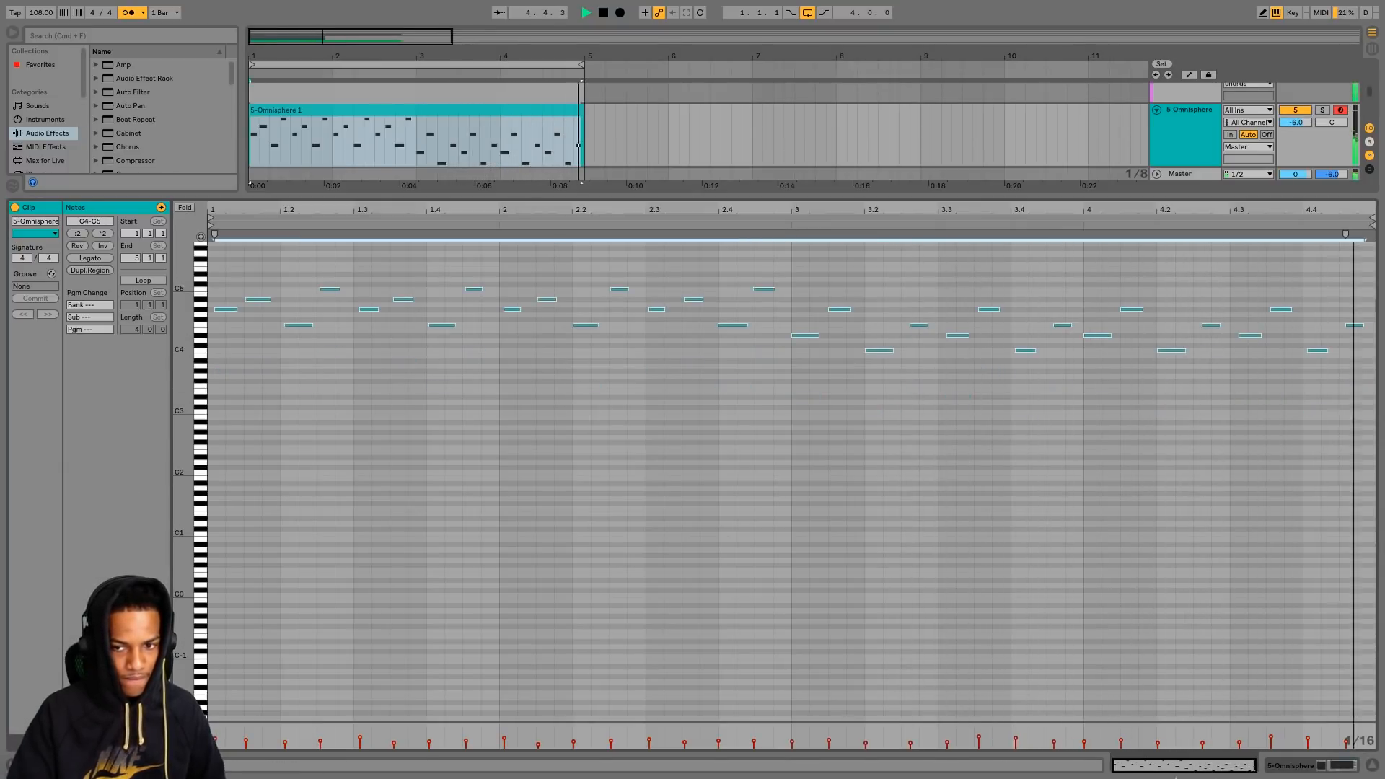
pyautogui.click(1307, 772)
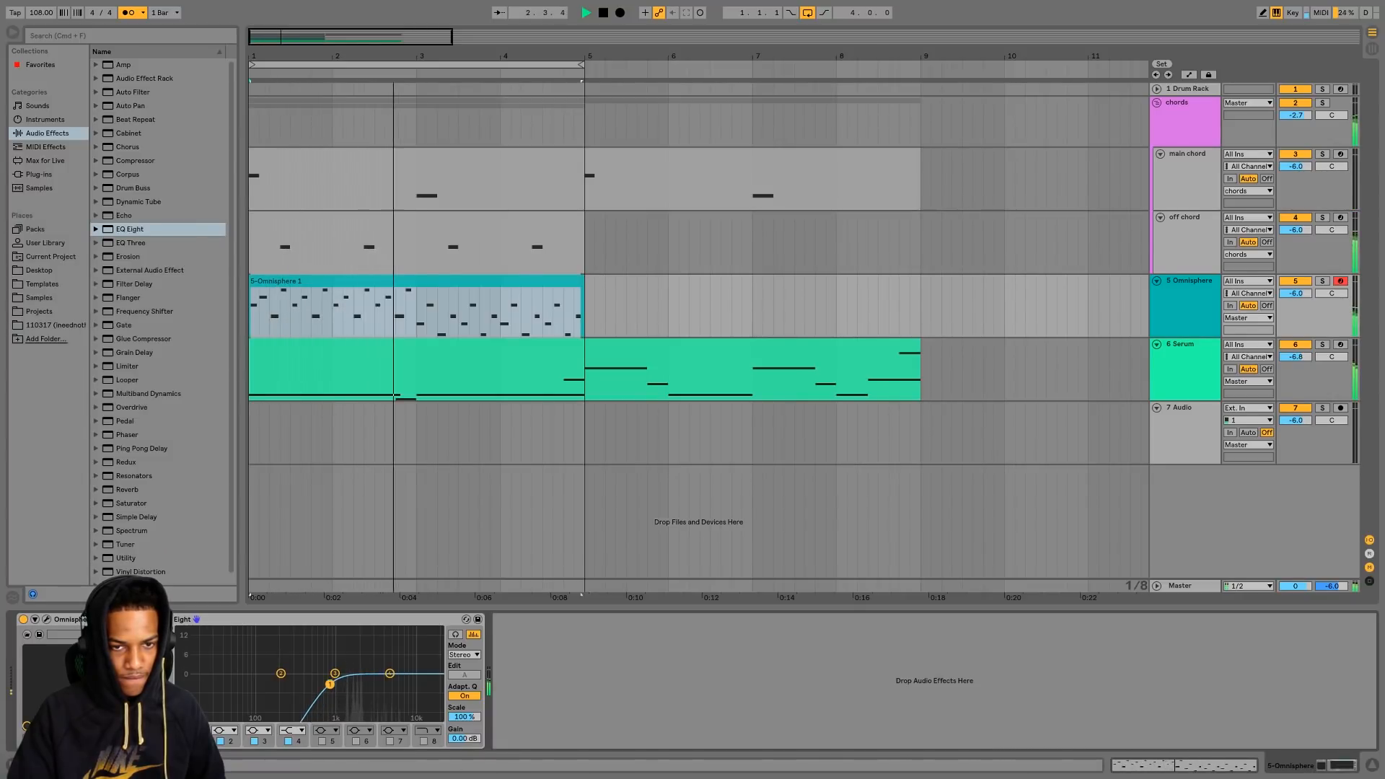
pyautogui.moveTo(1296, 294)
pyautogui.mouseDown()
pyautogui.moveTo(1295, 310)
pyautogui.moveTo(1302, 299)
pyautogui.mouseUp()
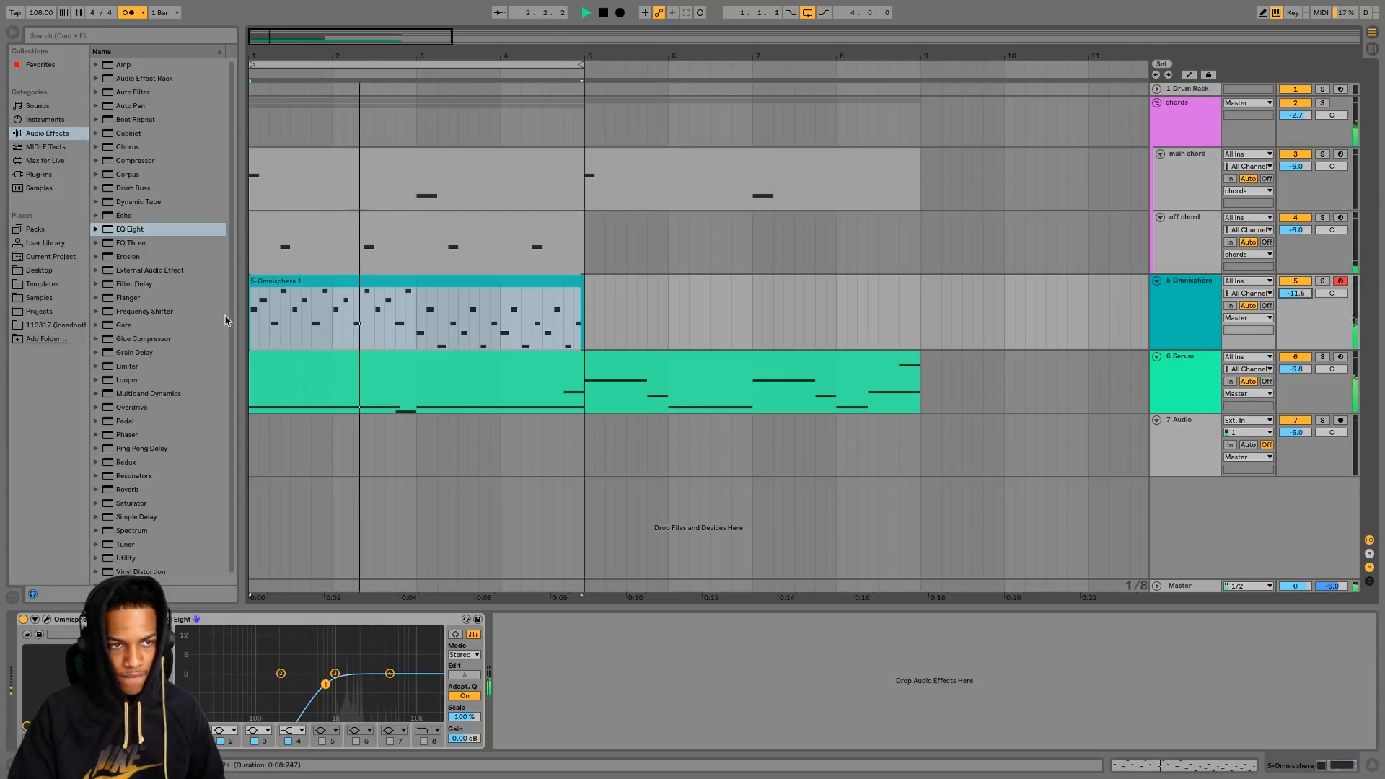
# - Add Erosion after the EQ Eight on the Omnisphere track and raise its Amount to 200 at 6.23 kHz while auditioning the loop
pyautogui.doubleClick(137, 257)
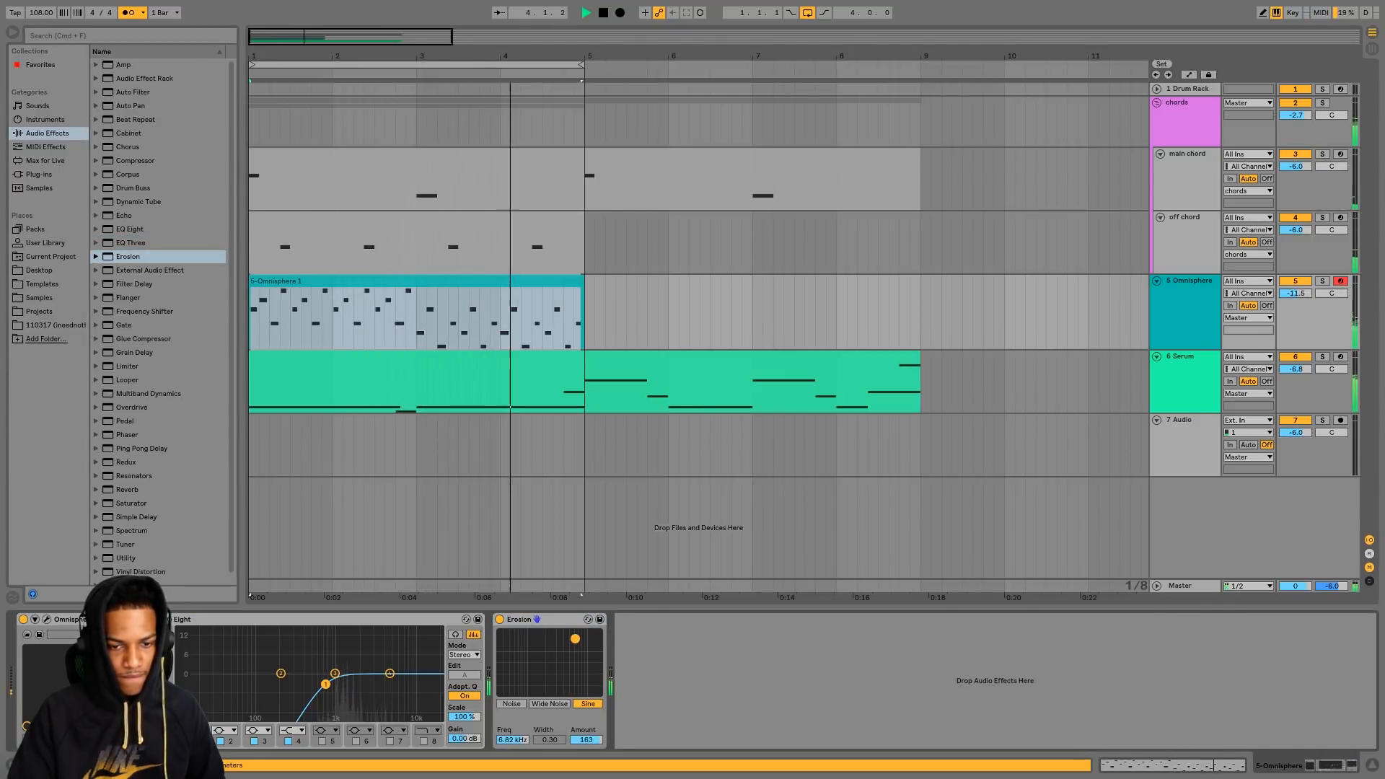
pyautogui.press('space')
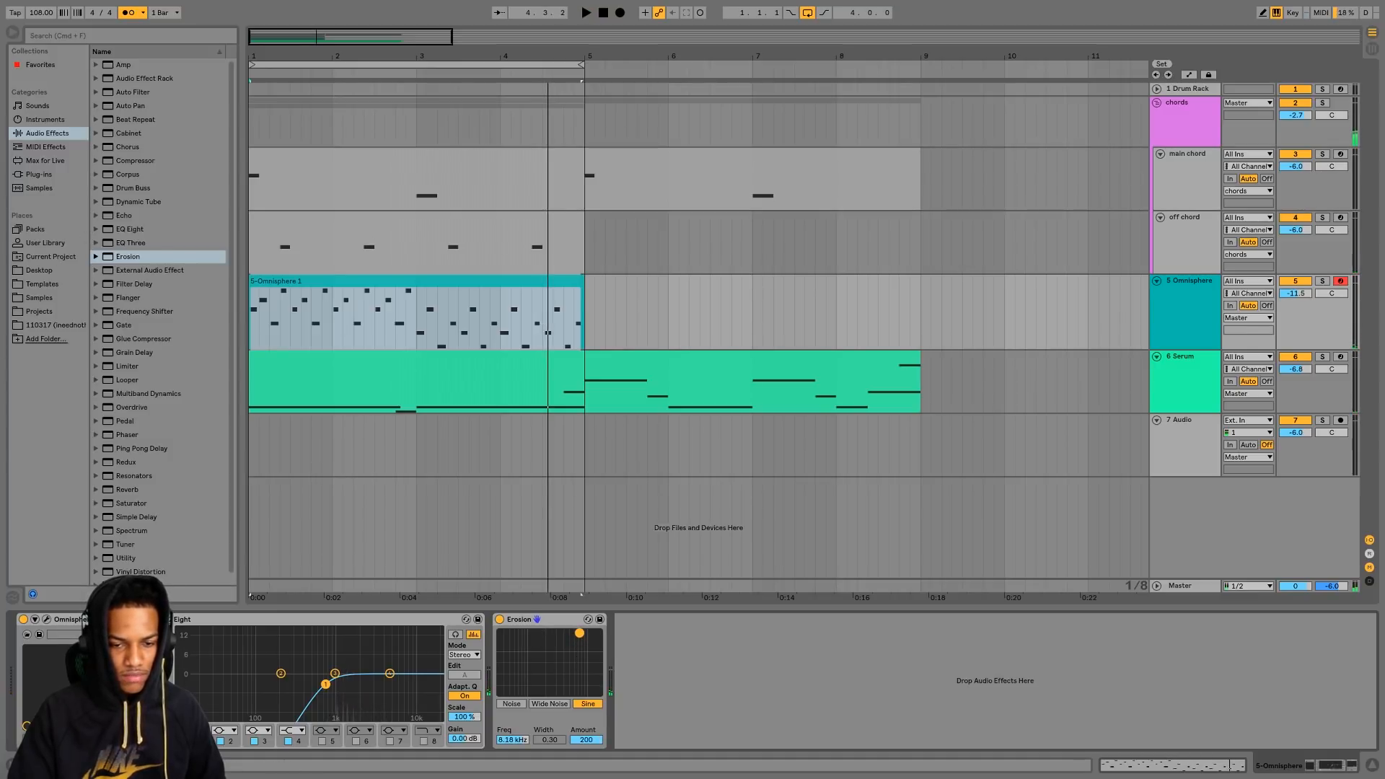
pyautogui.press('space')
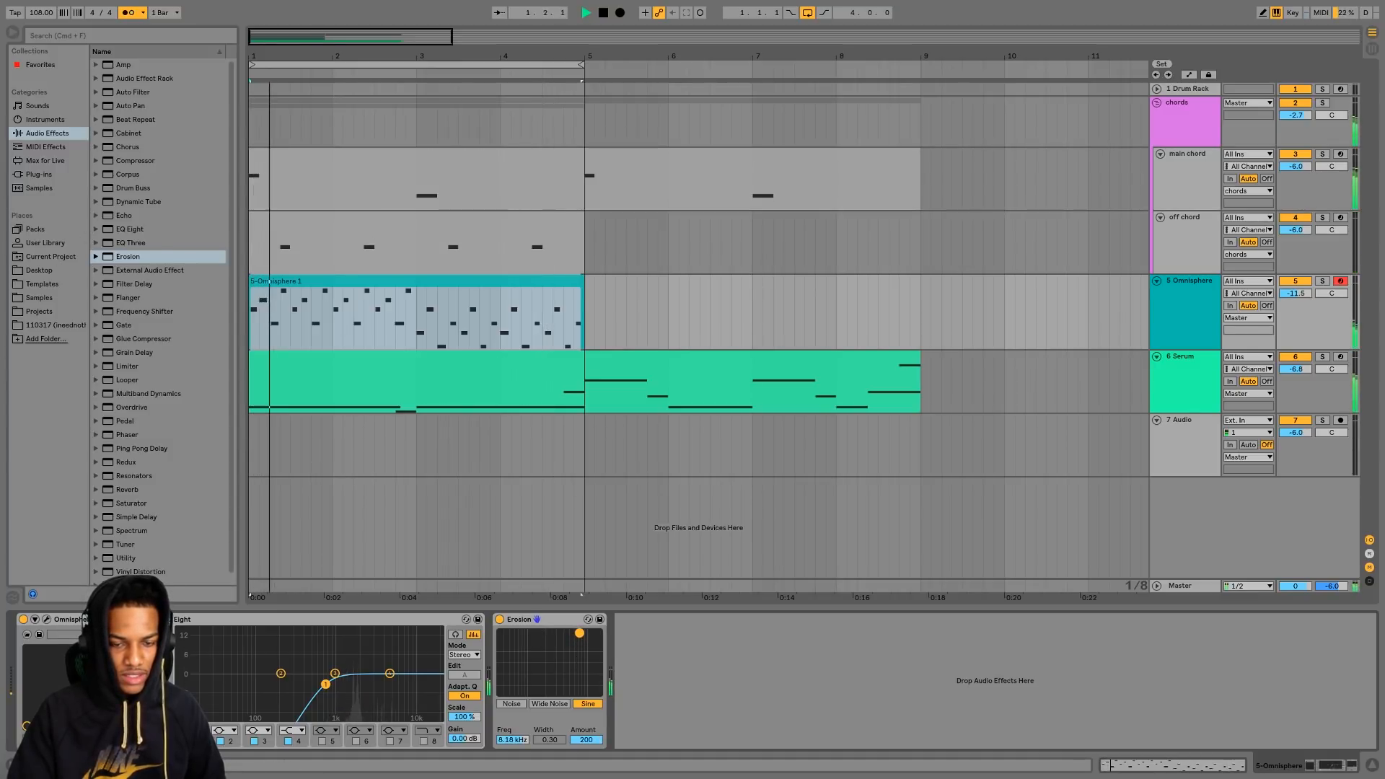
pyautogui.press('space')
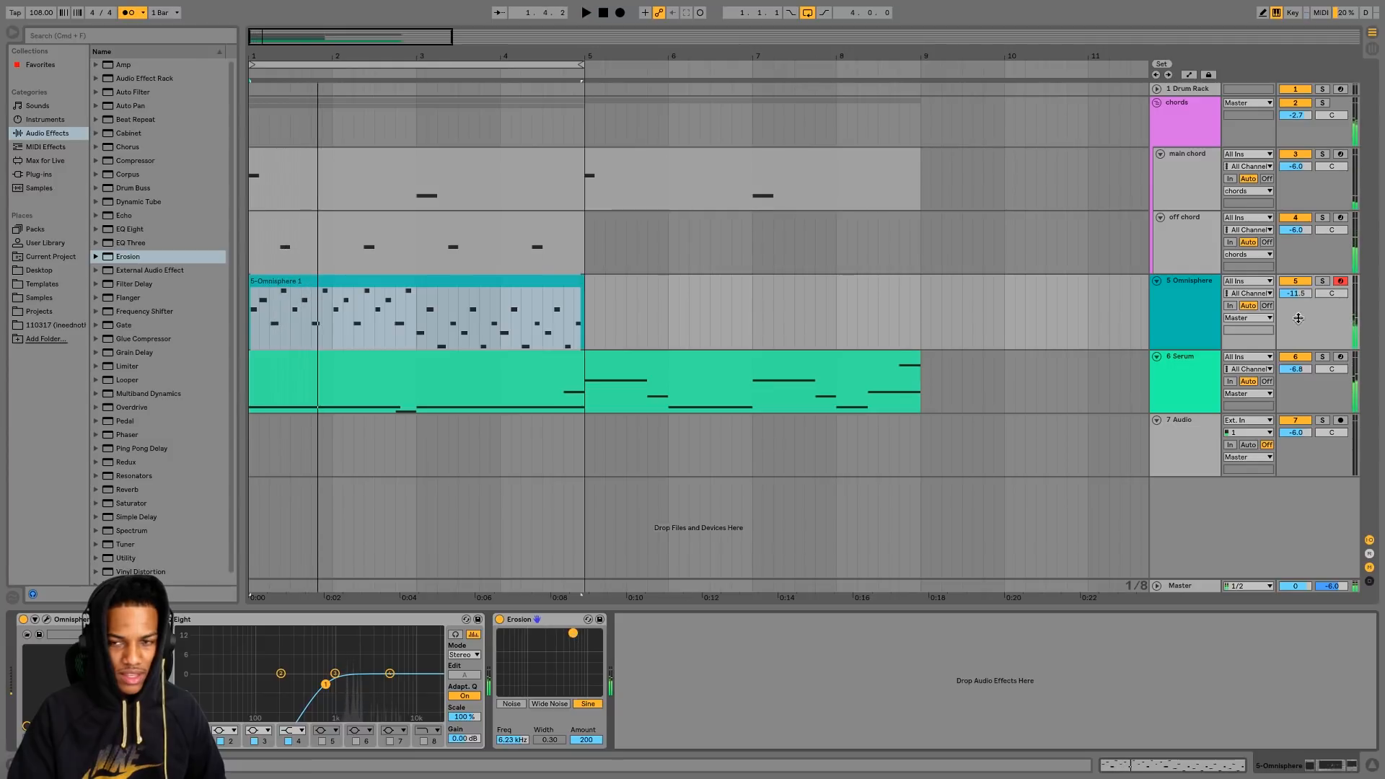
# - Solo the Omnisphere track to set Erosion to 10.1 kHz with Amount 150, and play it unsoloed in the full mix
pyautogui.click(1321, 282)
pyautogui.press('space')
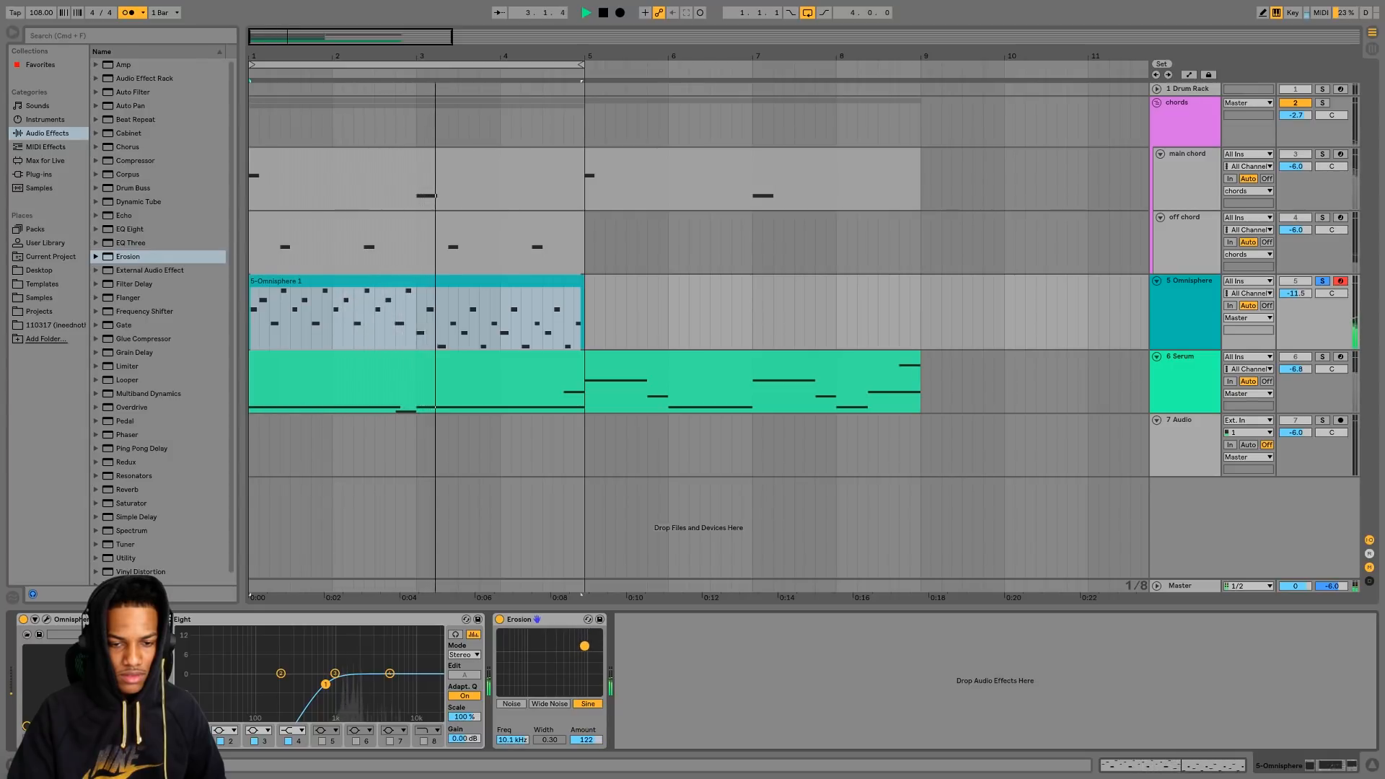
pyautogui.press('space')
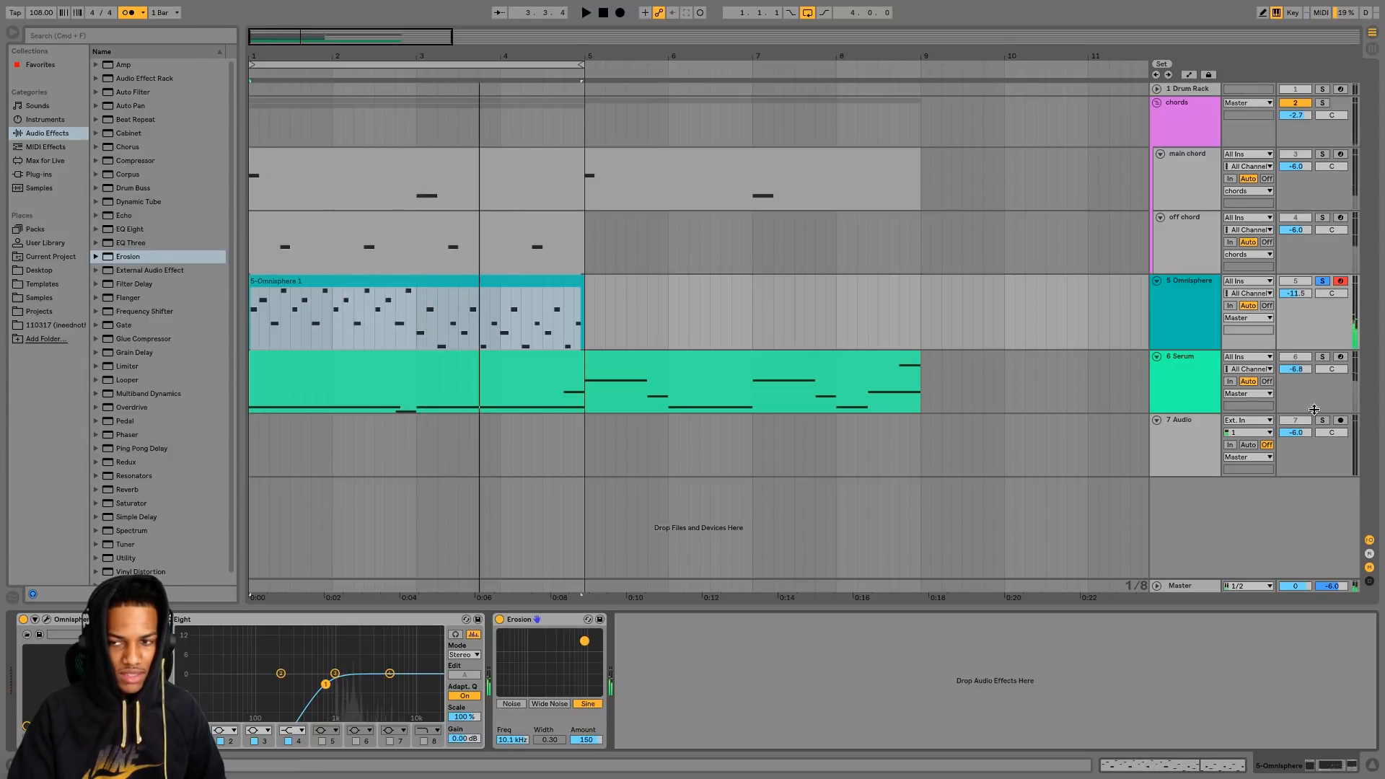
pyautogui.click(1322, 281)
pyautogui.press('space')
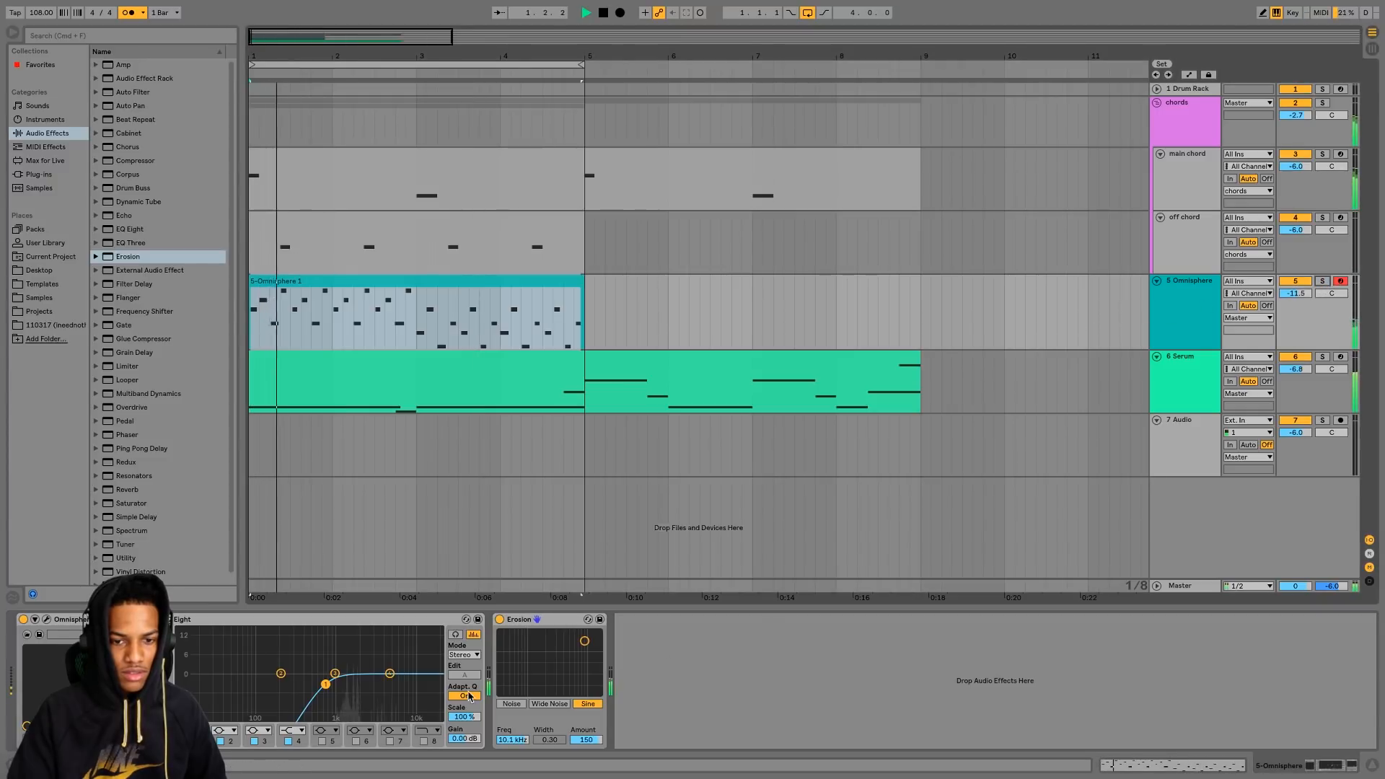
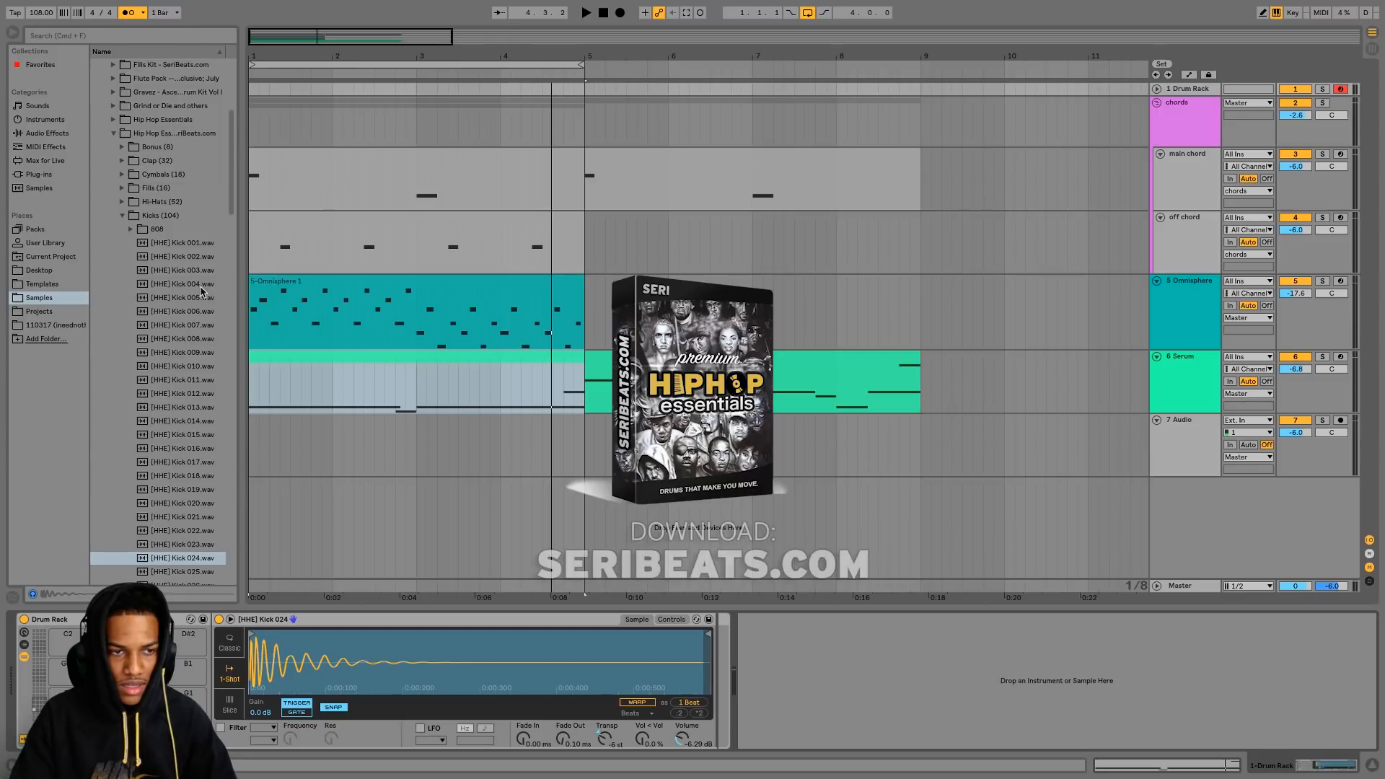
# - Browse the Hip Hop Essentials Kicks folder and preview the [HHE] Kick 024 sample
pyautogui.click(121, 216)
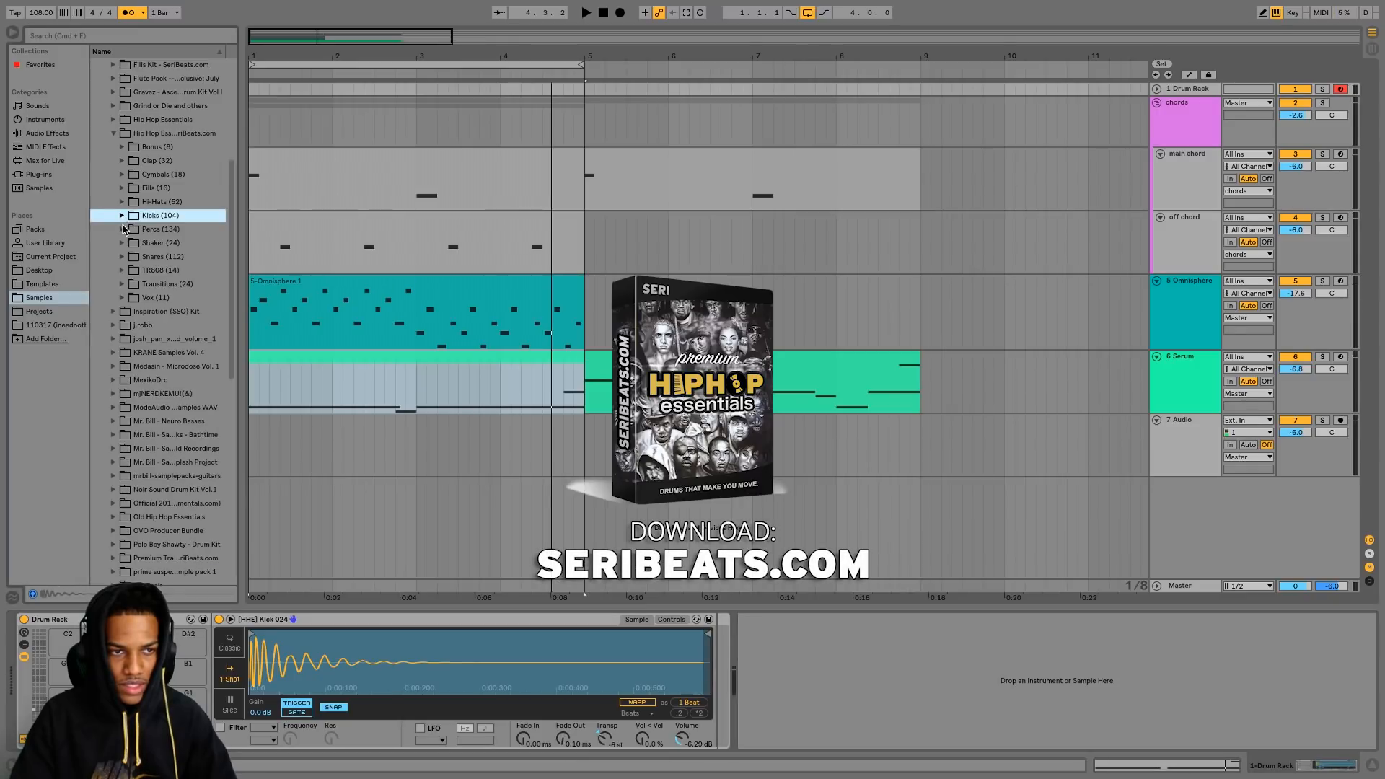
pyautogui.click(122, 215)
pyautogui.scroll(-4, 108, 509)
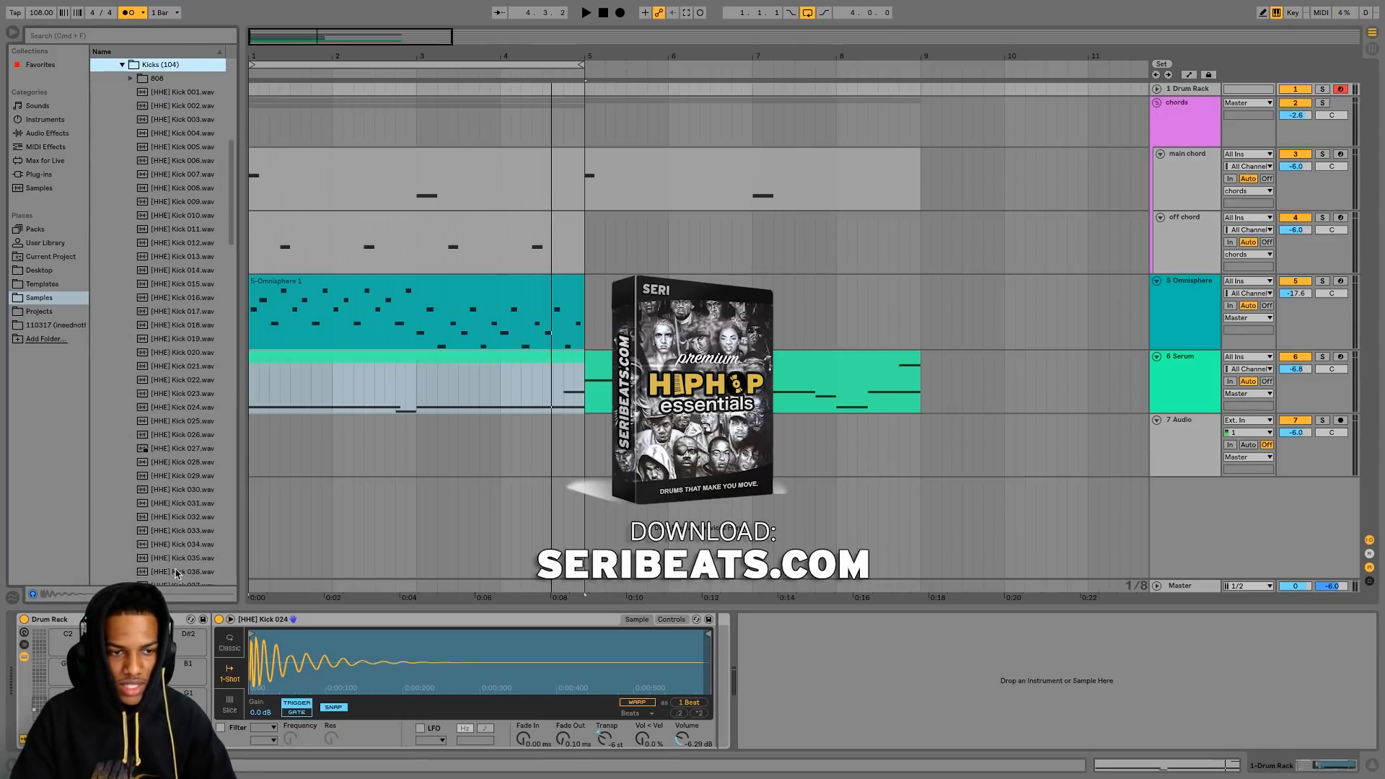
pyautogui.click(199, 434)
pyautogui.click(201, 409)
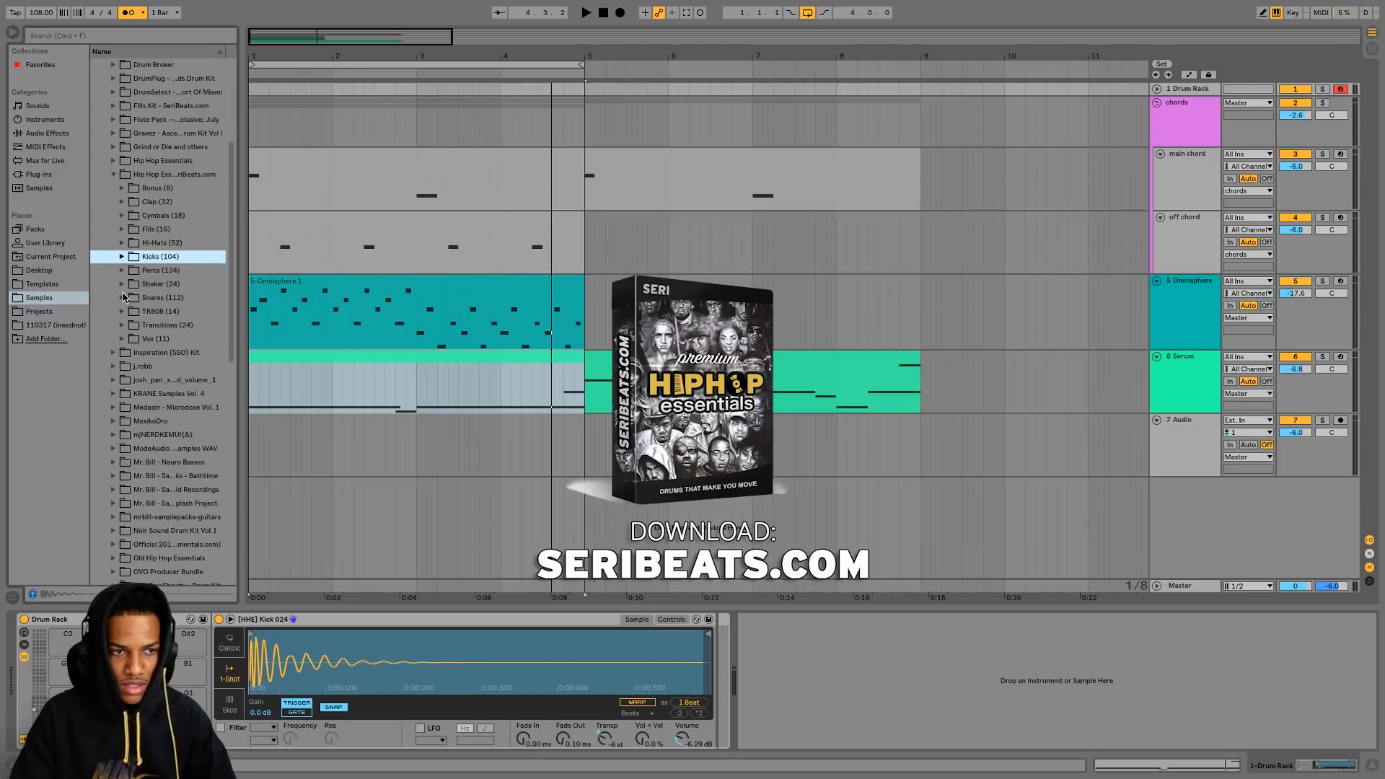
# - Preview samples in the Hip Hop Essentials Snares folder and load [HHE] 021 Weekend onto a Drum Rack pad
pyautogui.click(122, 296)
pyautogui.click(122, 297)
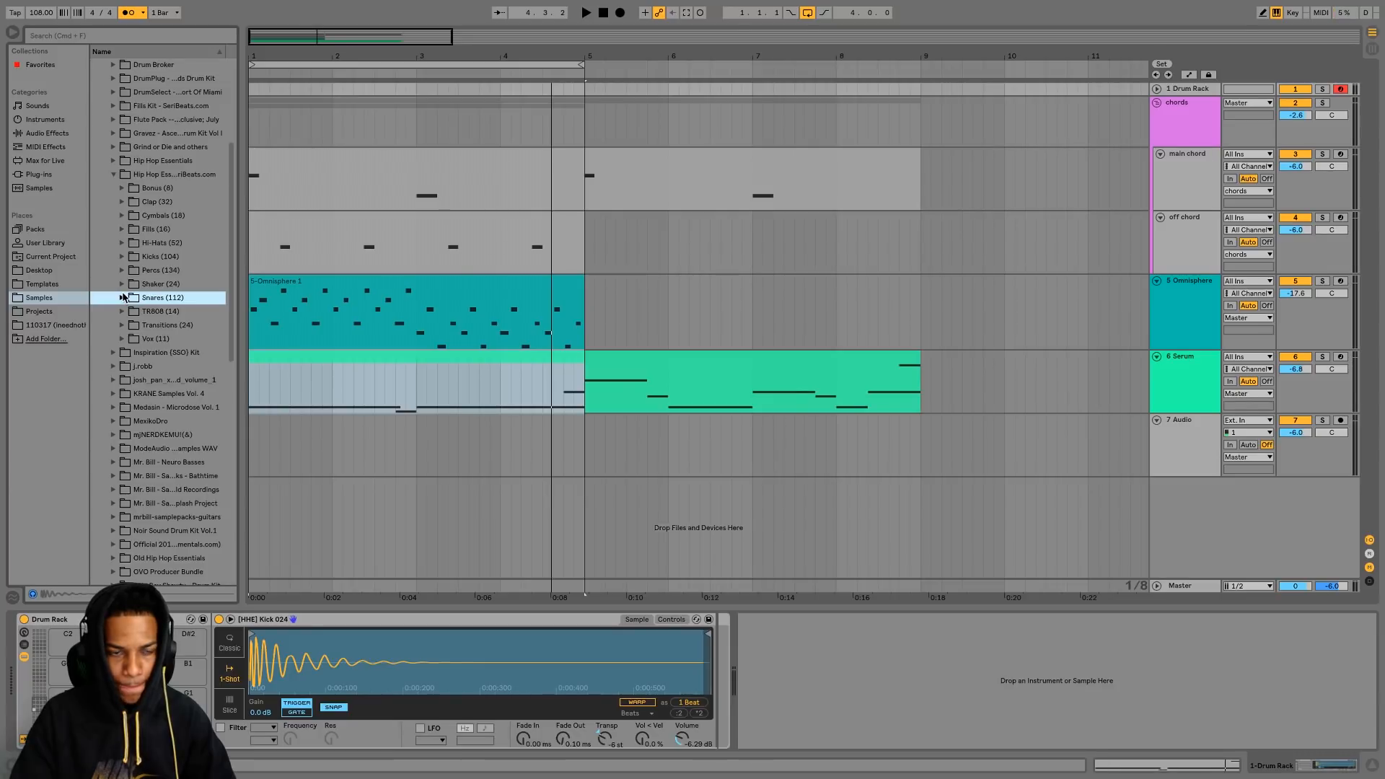
pyautogui.click(123, 297)
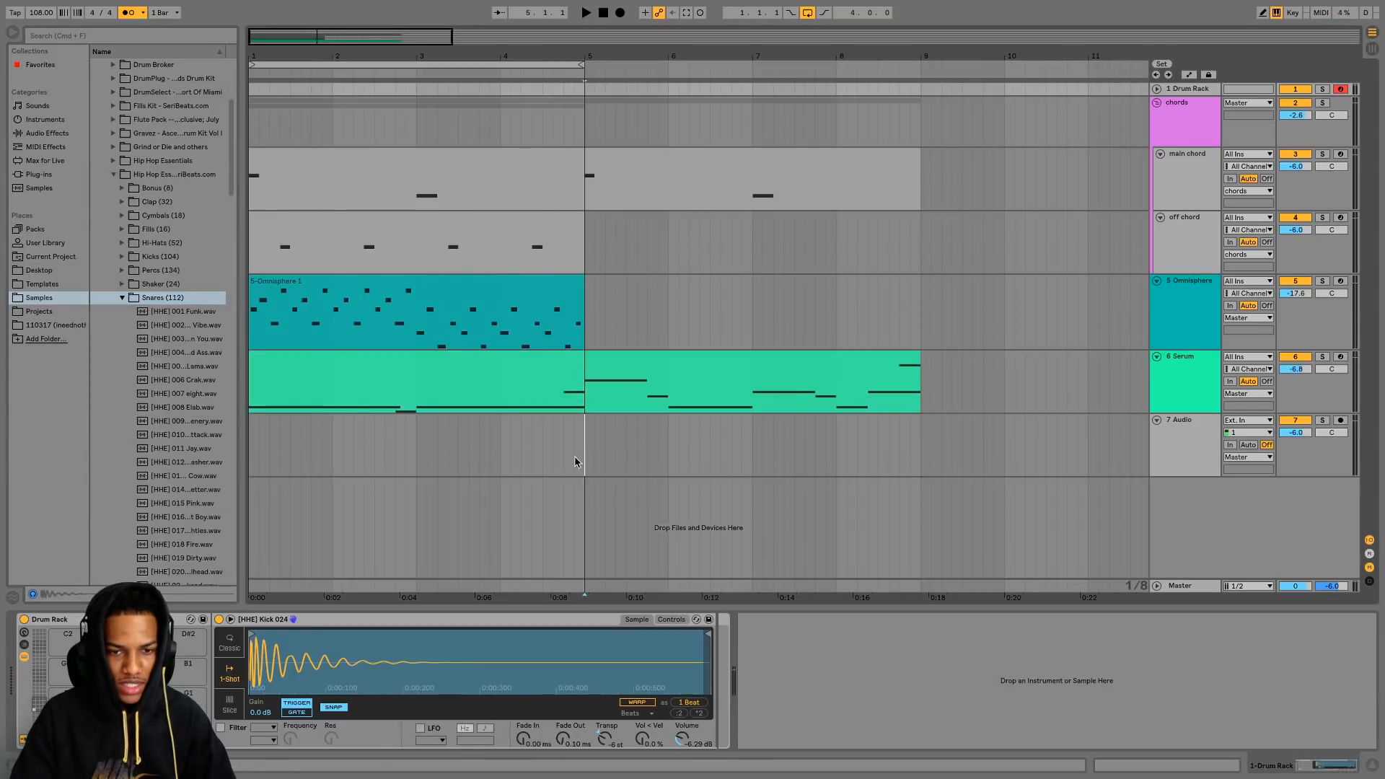
pyautogui.moveTo(575, 456); pyautogui.dragTo(213, 458)
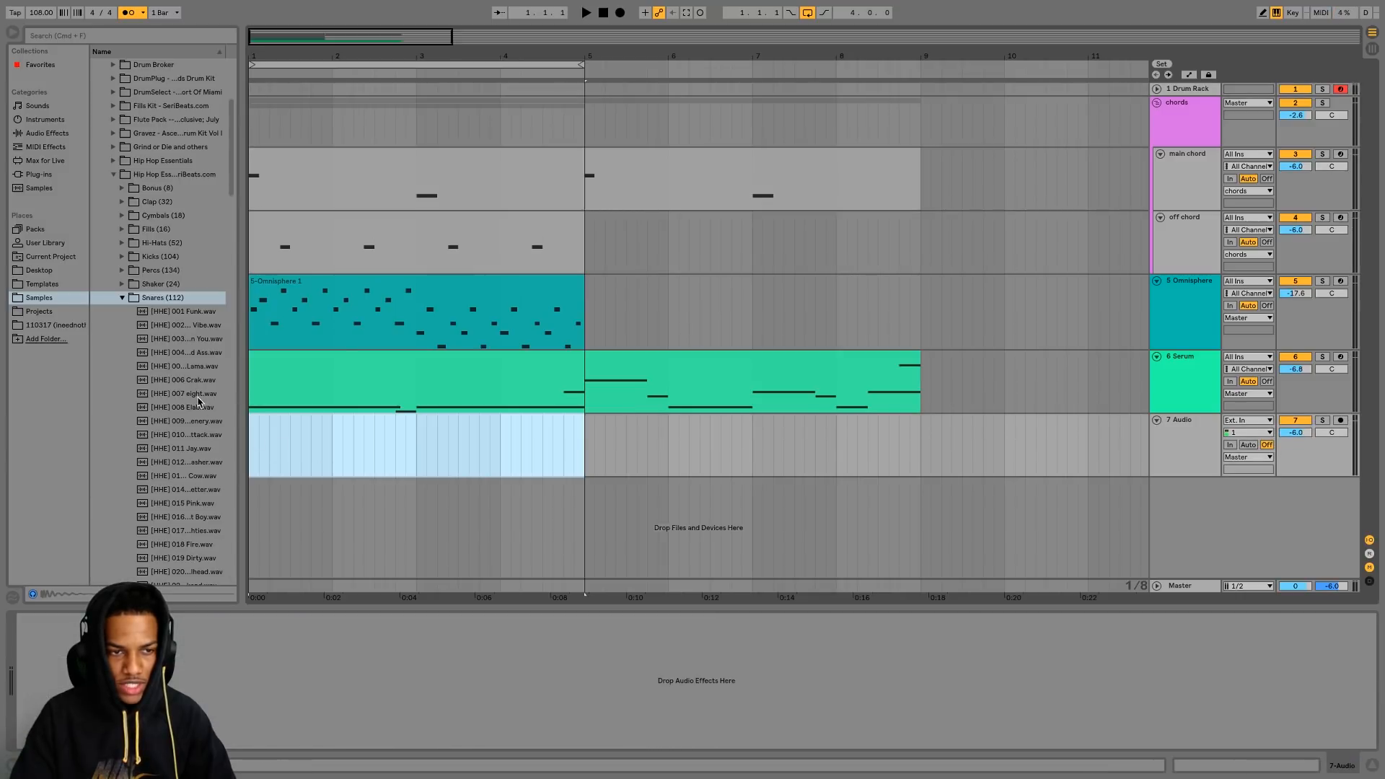
pyautogui.click(162, 352)
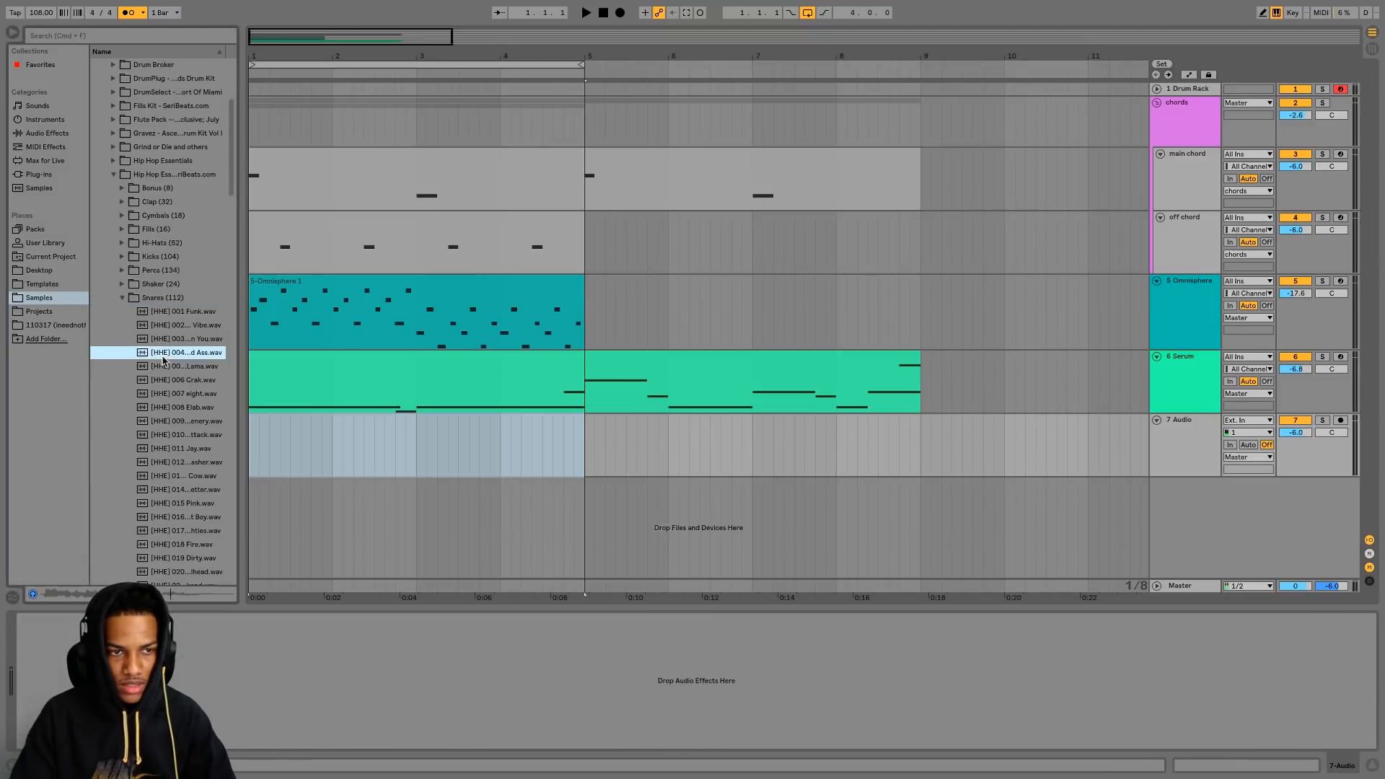
pyautogui.click(182, 558)
pyautogui.click(209, 543)
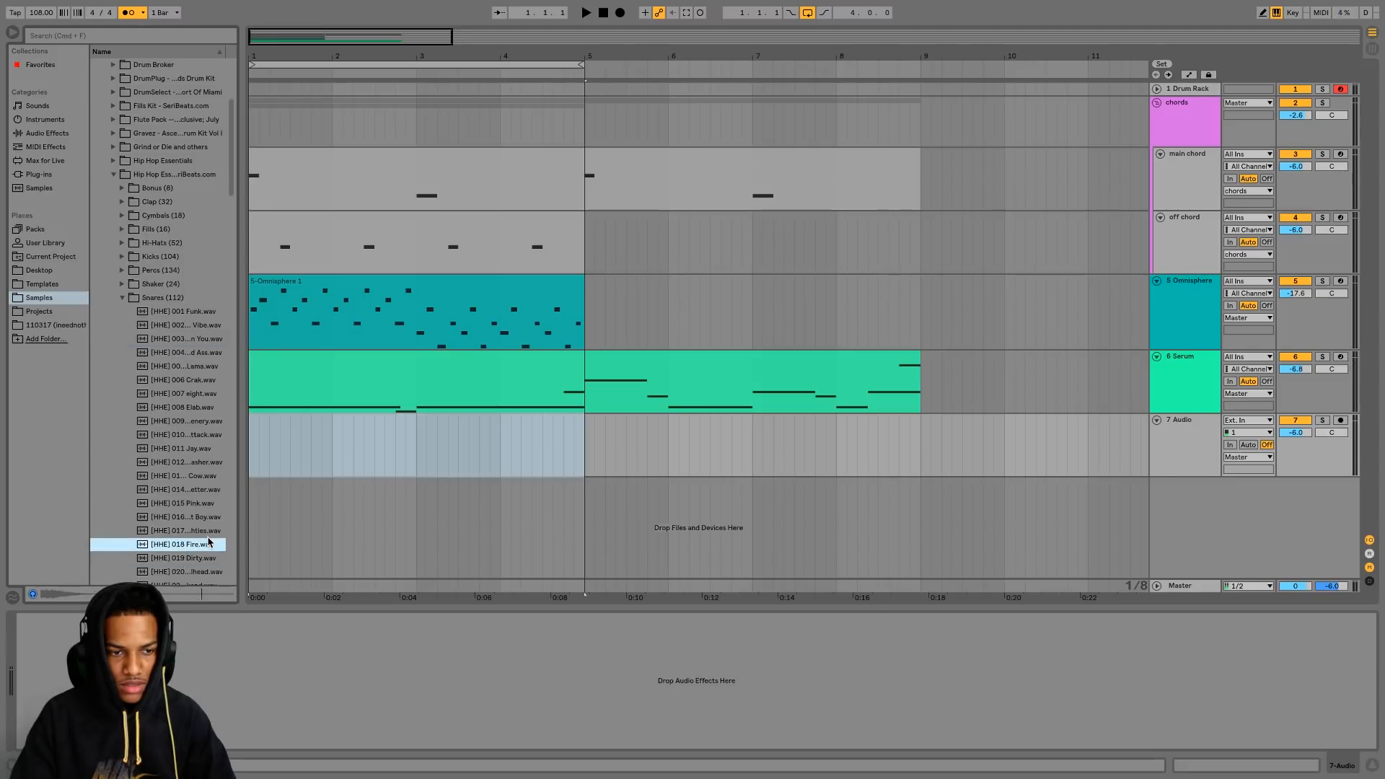
pyautogui.scroll(-2, 205, 548)
pyautogui.click(199, 563)
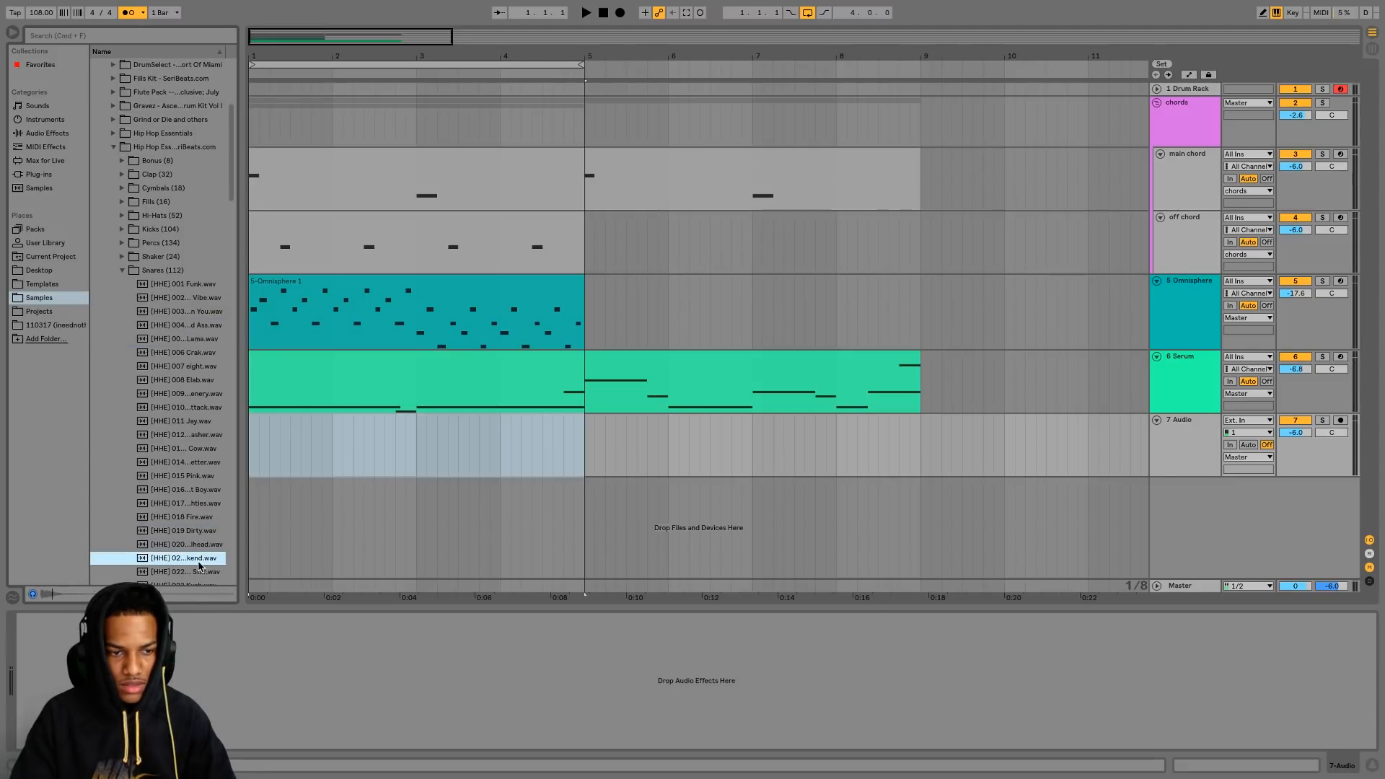
# - Play the loop briefly to test the loaded snare and return the start position on the Drum Rack track to bar 1
pyautogui.press('space')
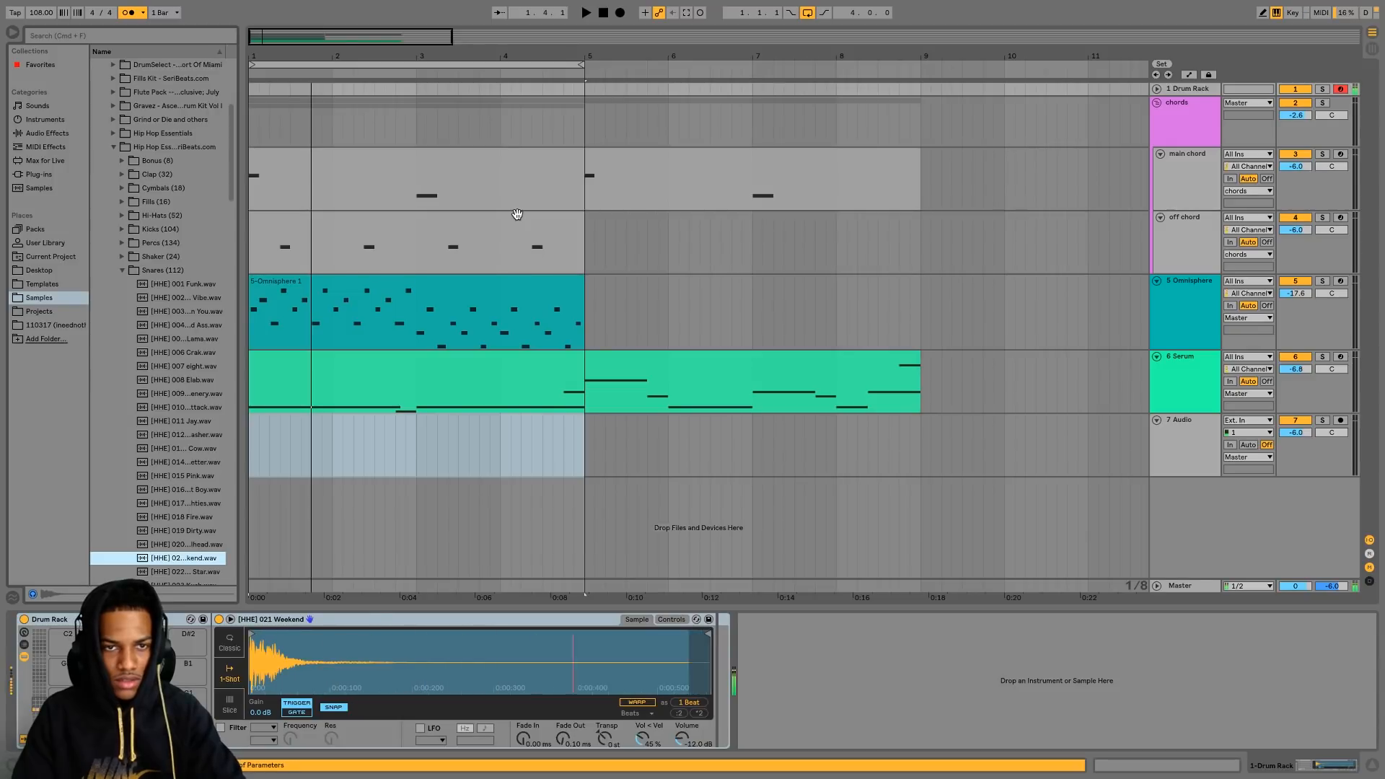
pyautogui.press('space')
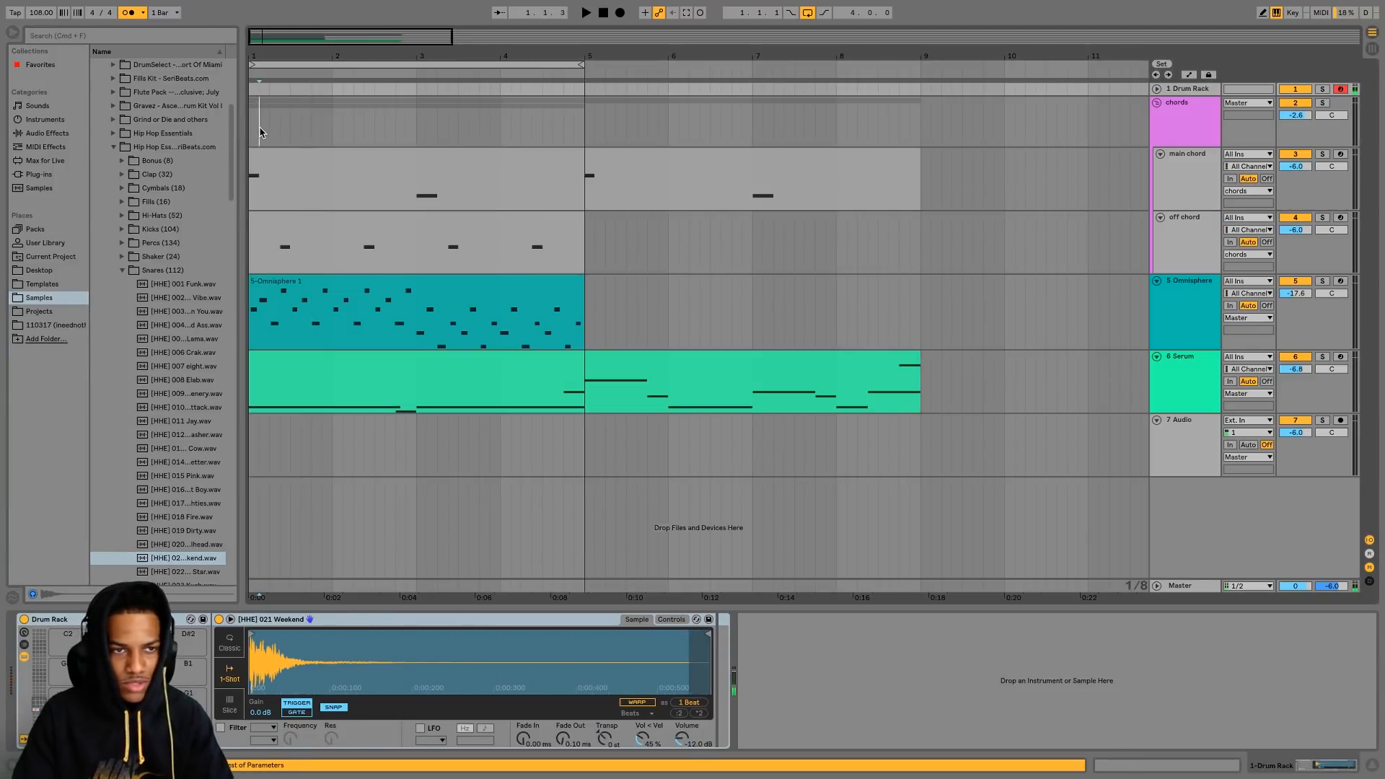
pyautogui.click(251, 94)
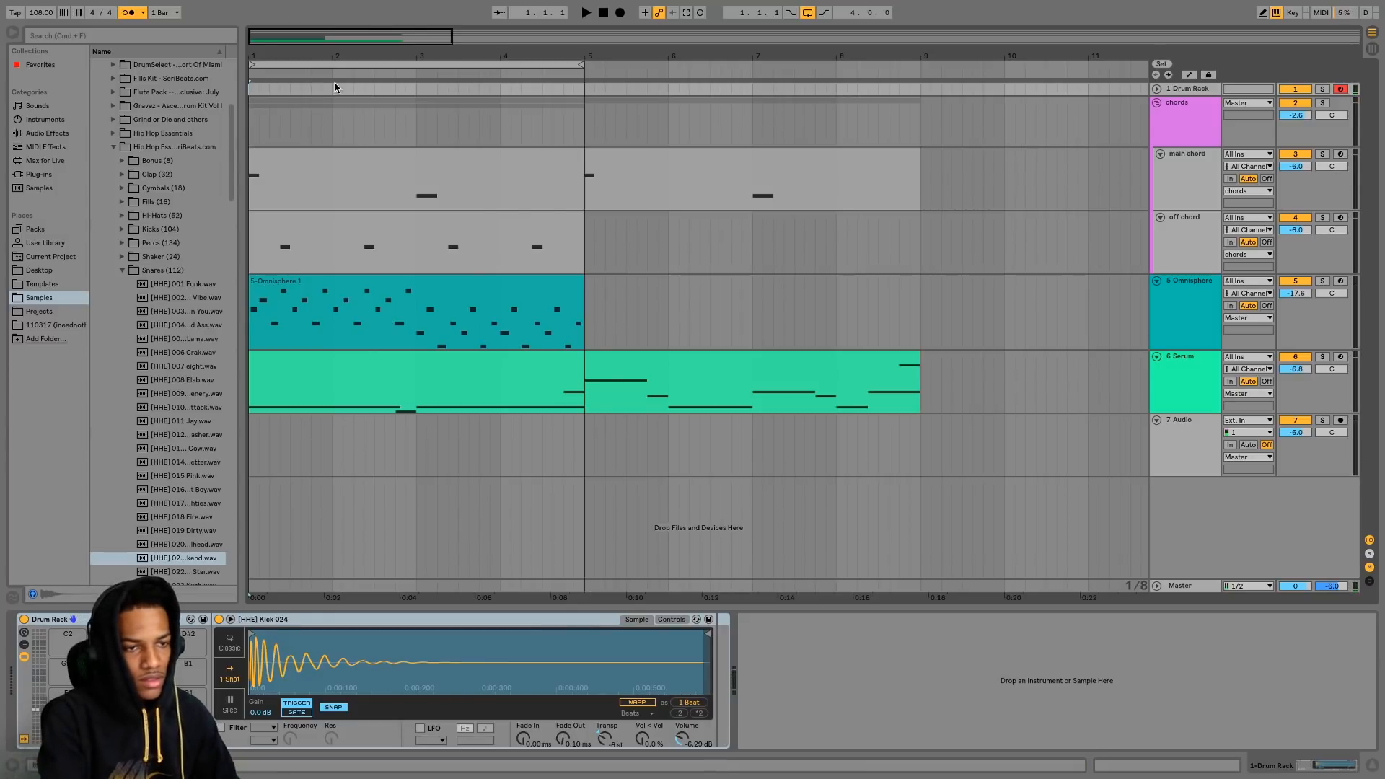
# - Audition the hi-hat samples in the Hip Hop Essentials Hi-Hats folder, from [HHE] Hat-2 to [HHE] Hat-19
pyautogui.click(124, 272)
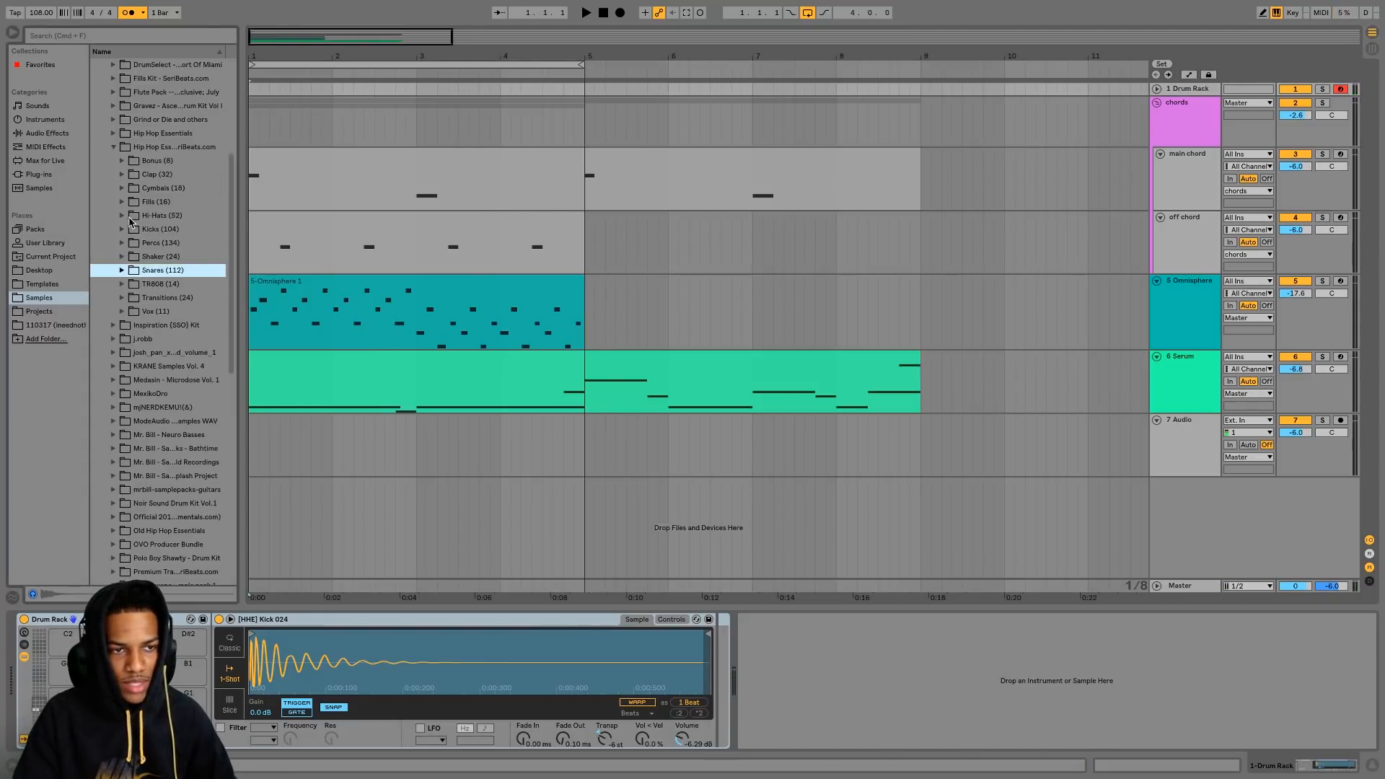
pyautogui.click(124, 216)
pyautogui.click(152, 256)
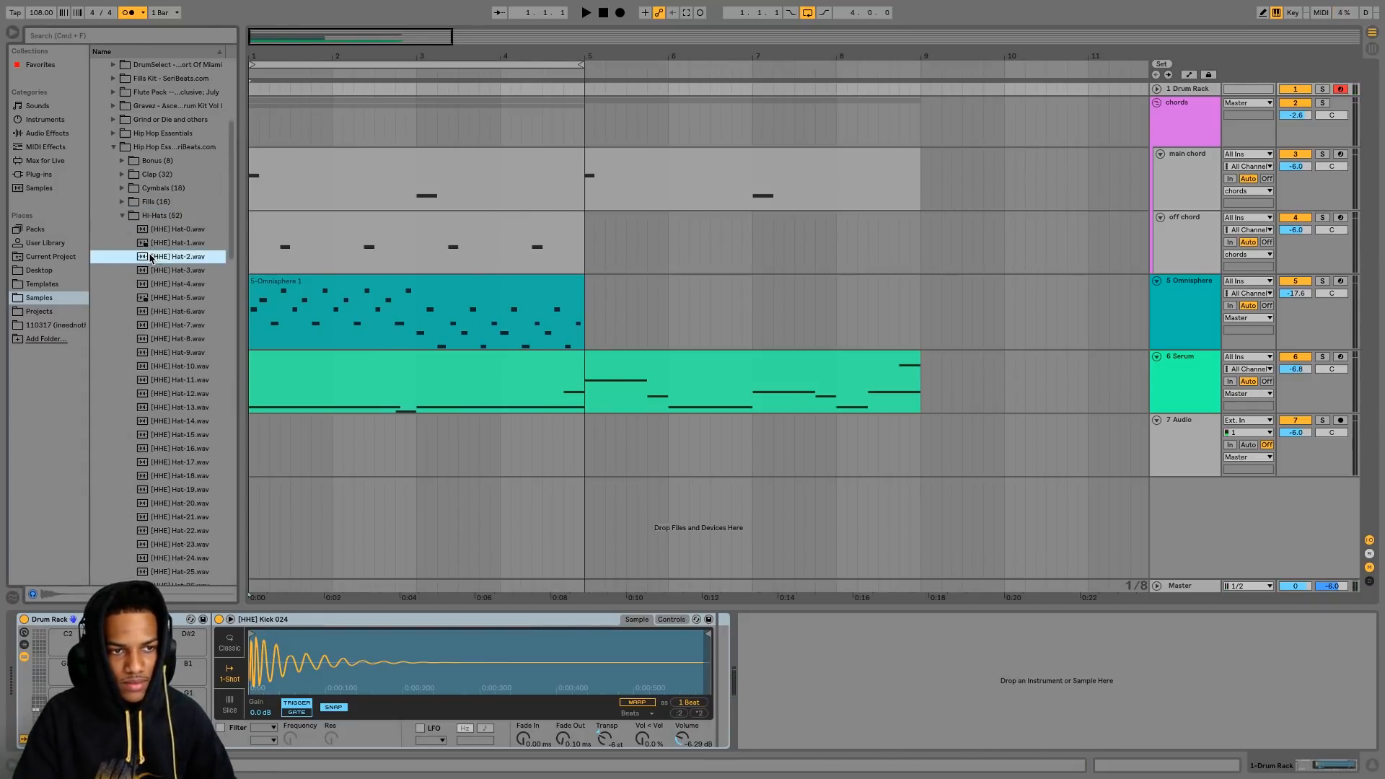
pyautogui.click(194, 284)
pyautogui.click(198, 394)
pyautogui.click(180, 408)
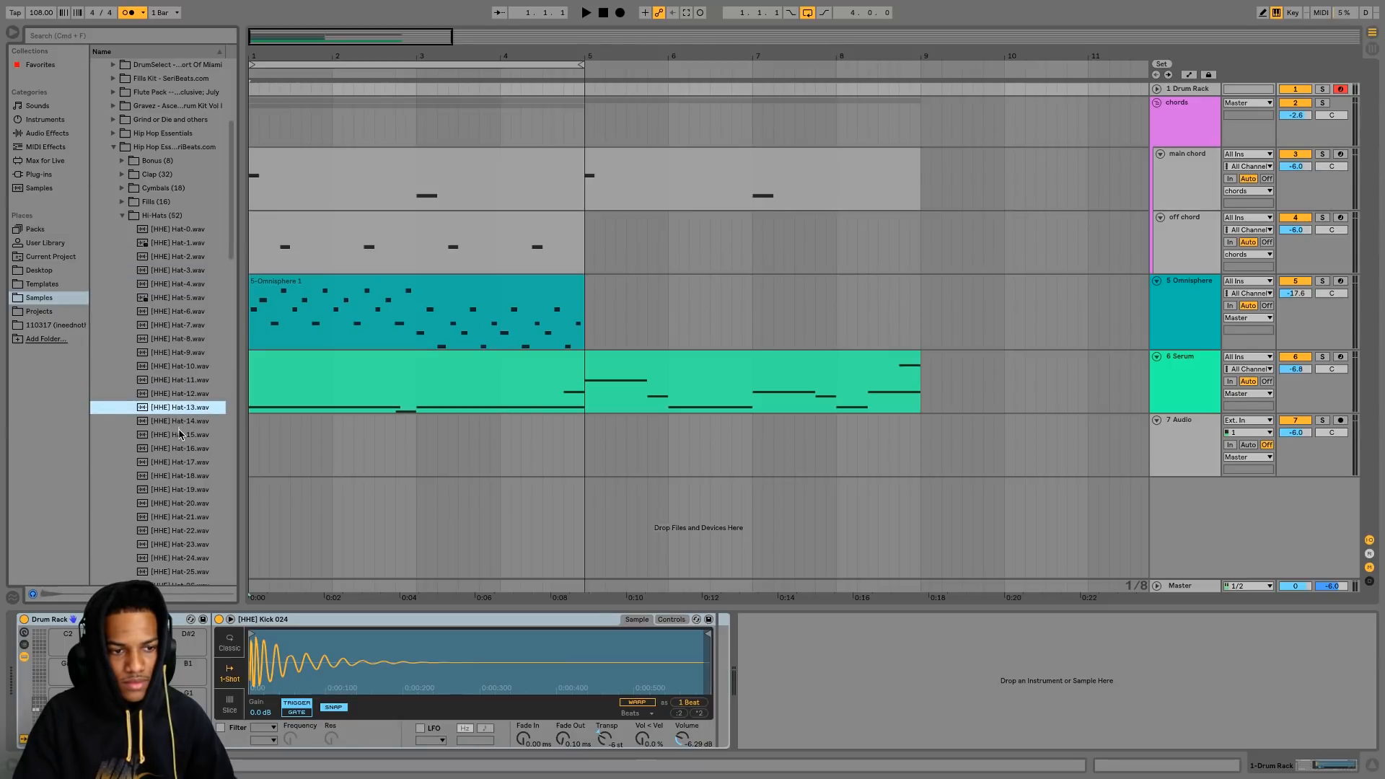
pyautogui.click(181, 435)
pyautogui.click(185, 422)
pyautogui.click(186, 432)
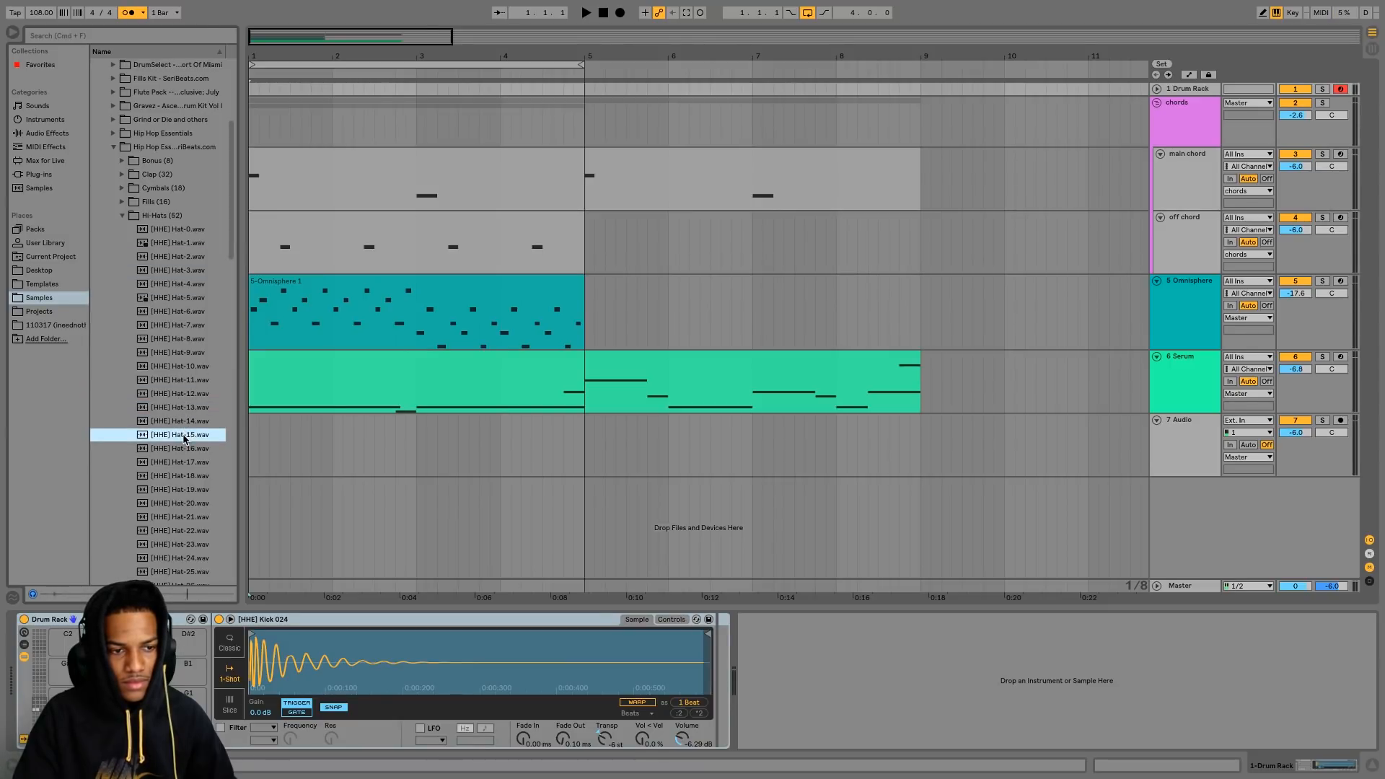
pyautogui.click(188, 421)
pyautogui.click(186, 436)
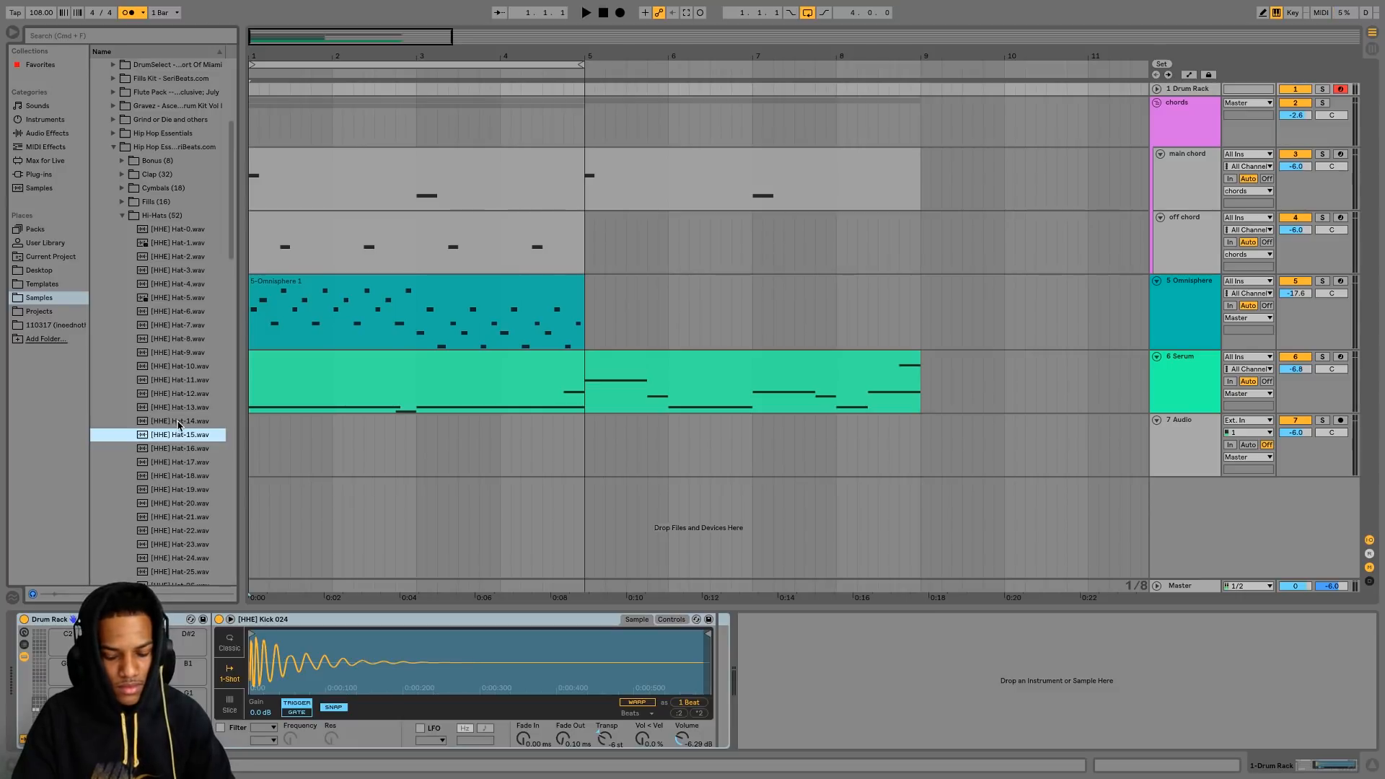
pyautogui.click(178, 476)
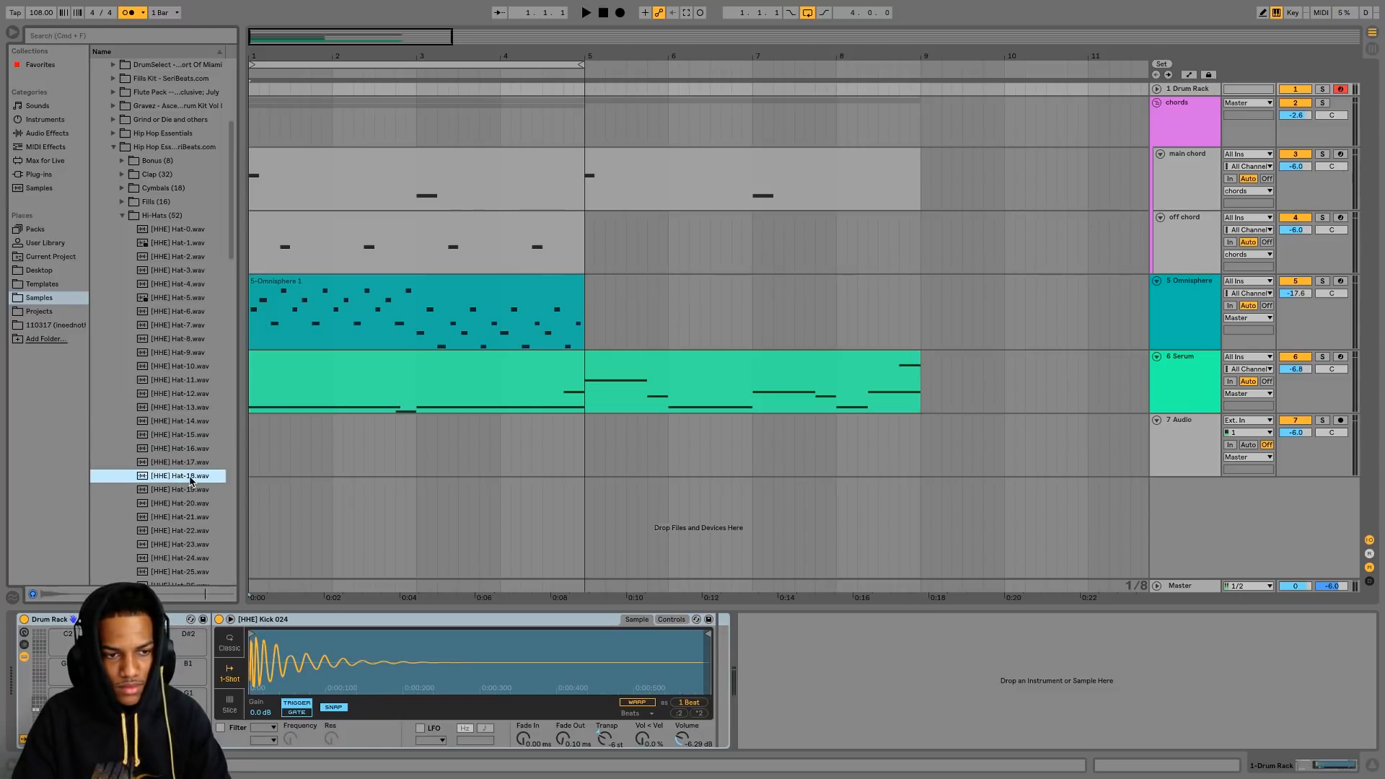
pyautogui.press('Down')
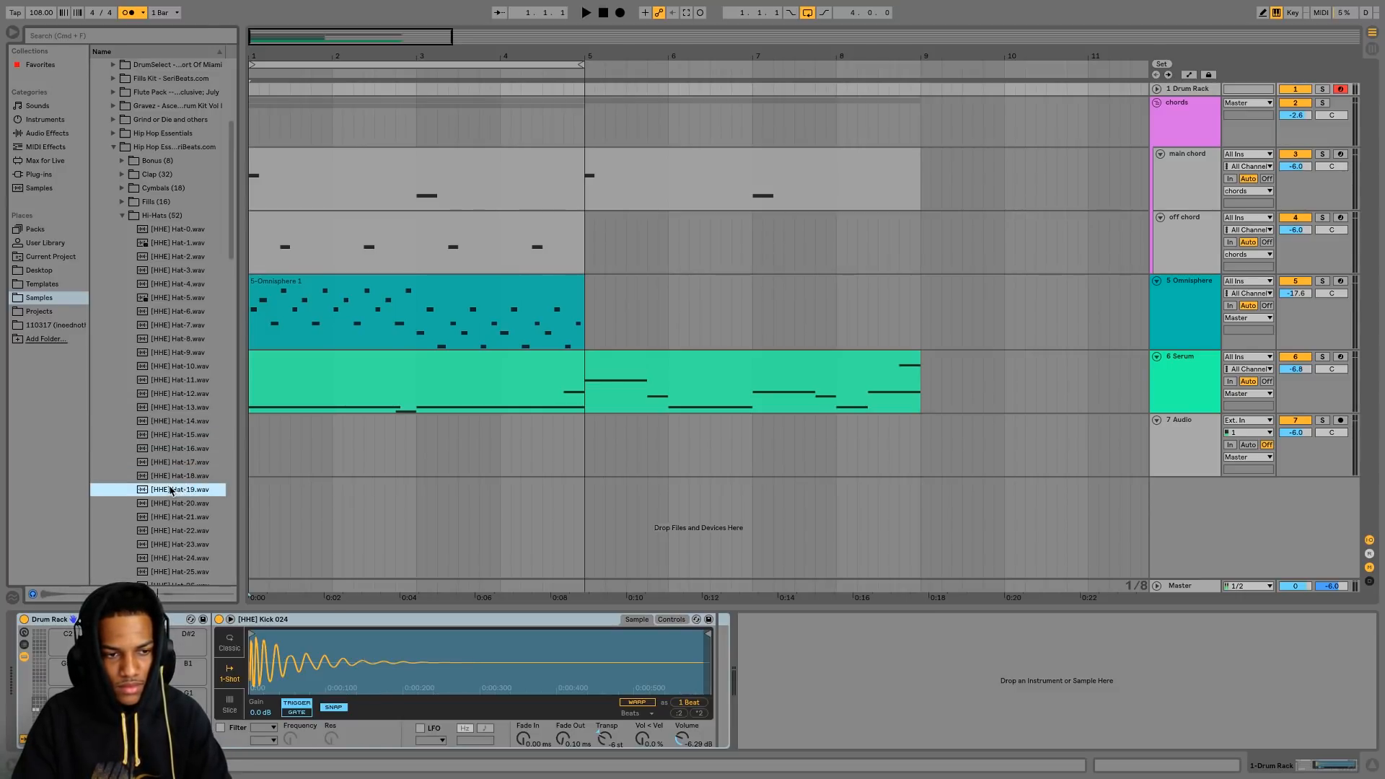
# - Load [HHE] Hat-19 onto a Drum Rack pad and trim its sample end to about 250 ms
pyautogui.moveTo(171, 491); pyautogui.dragTo(375, 699)
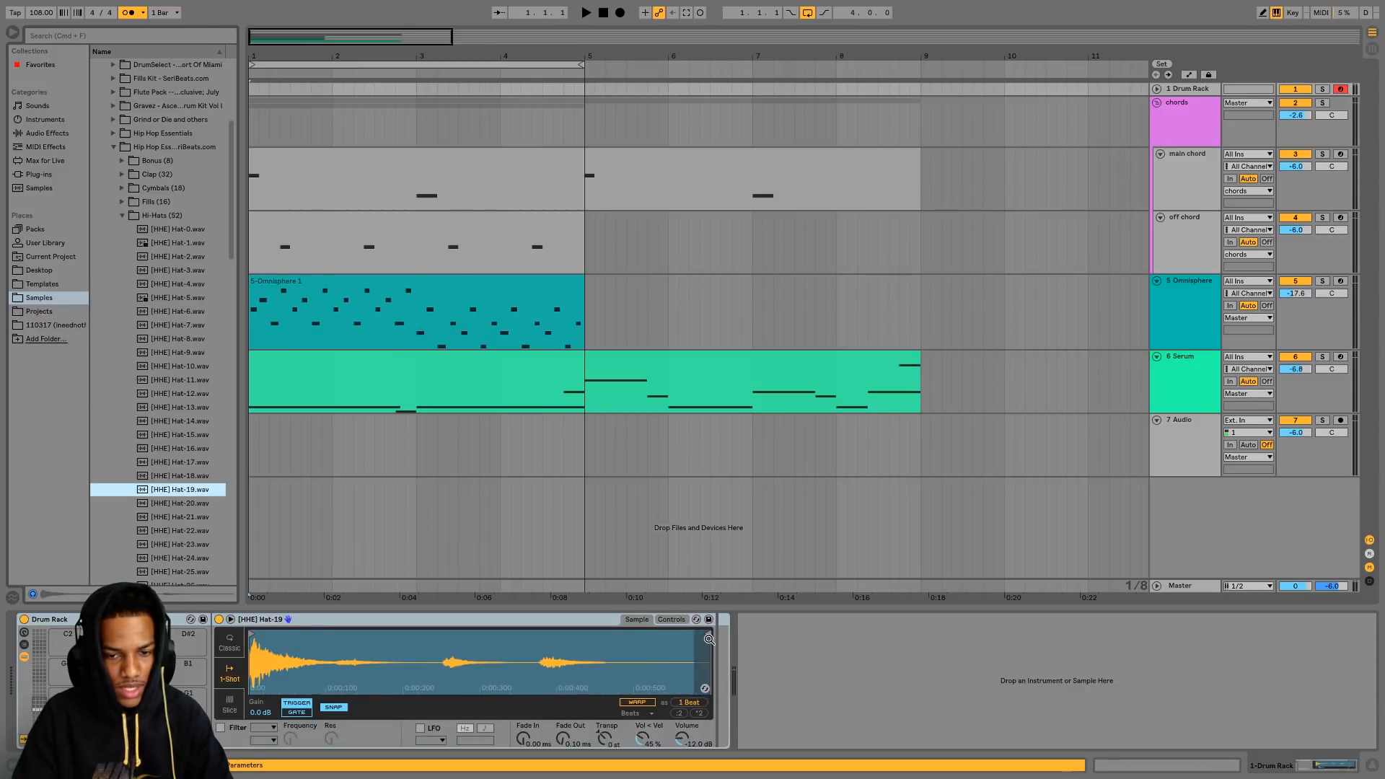
pyautogui.moveTo(709, 638)
pyautogui.mouseDown()
pyautogui.moveTo(340, 649)
pyautogui.moveTo(432, 652)
pyautogui.mouseUp()
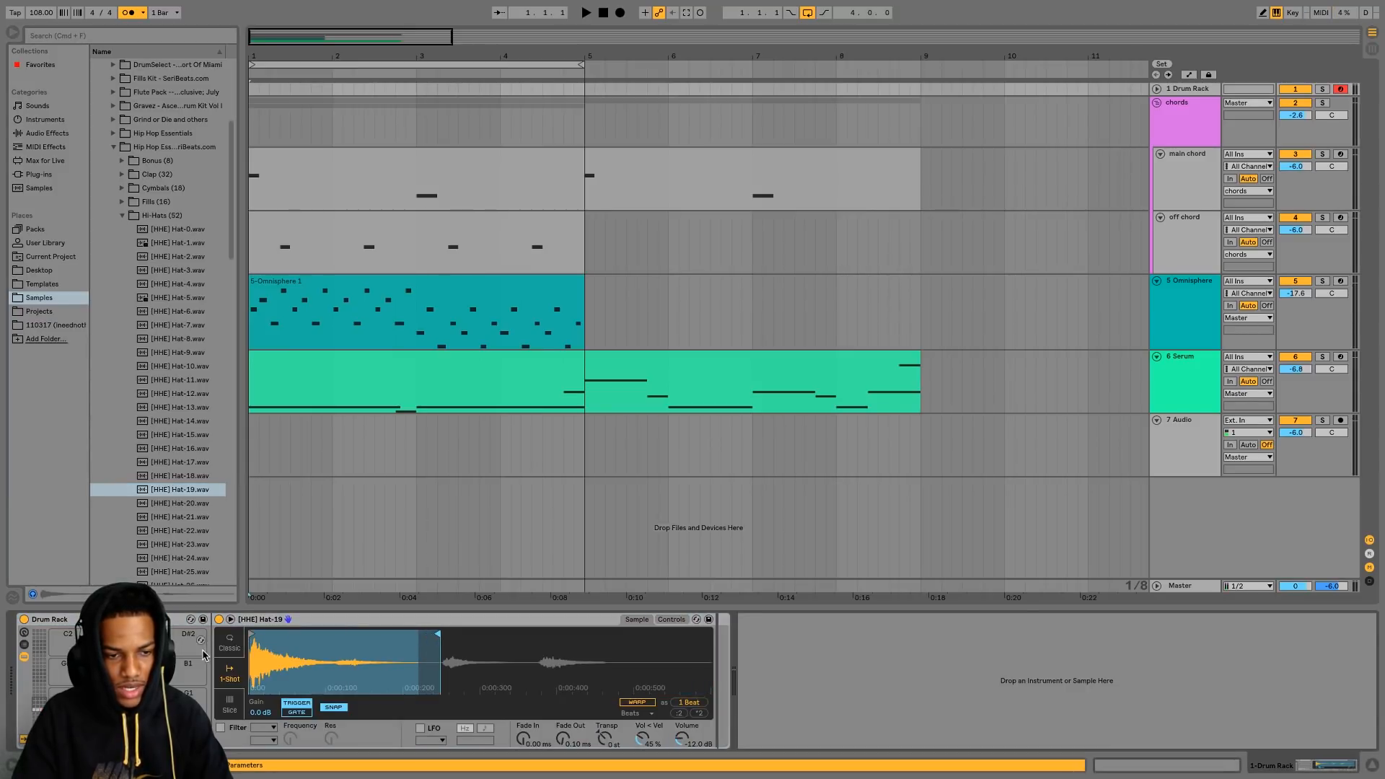
# - Play a kick and snare pattern over the loop and capture it as a four-bar MIDI clip on the expanded Drum Rack track
pyautogui.click(229, 641)
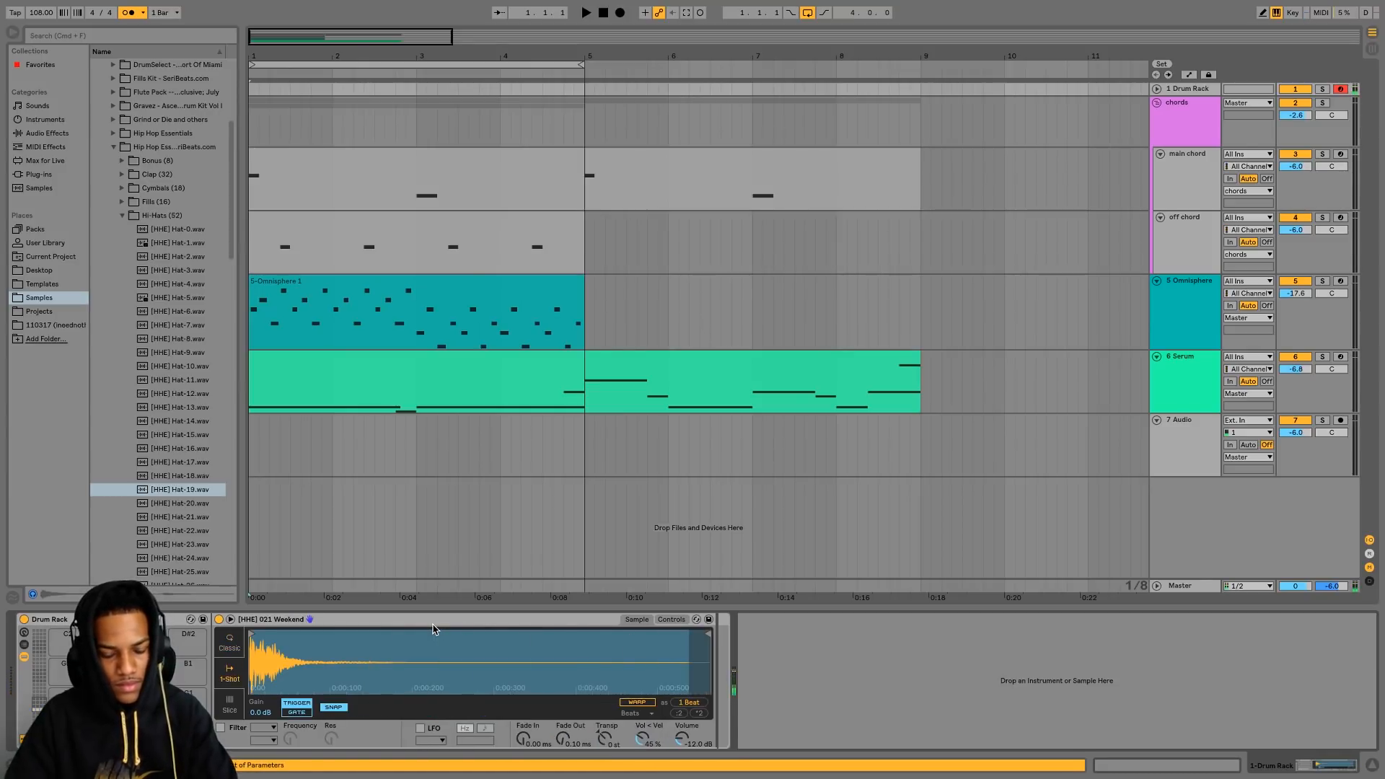
pyautogui.press('space')
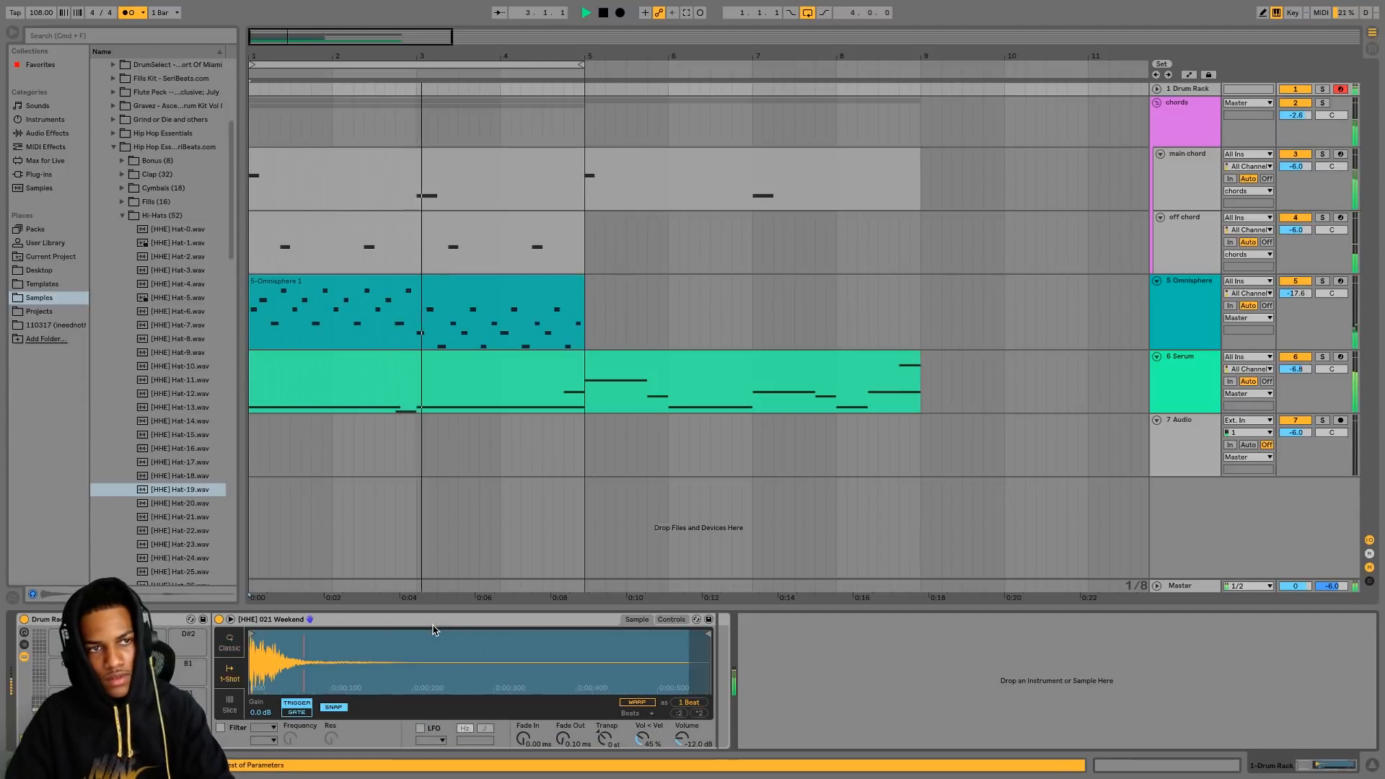
pyautogui.press('space')
pyautogui.click(1156, 90)
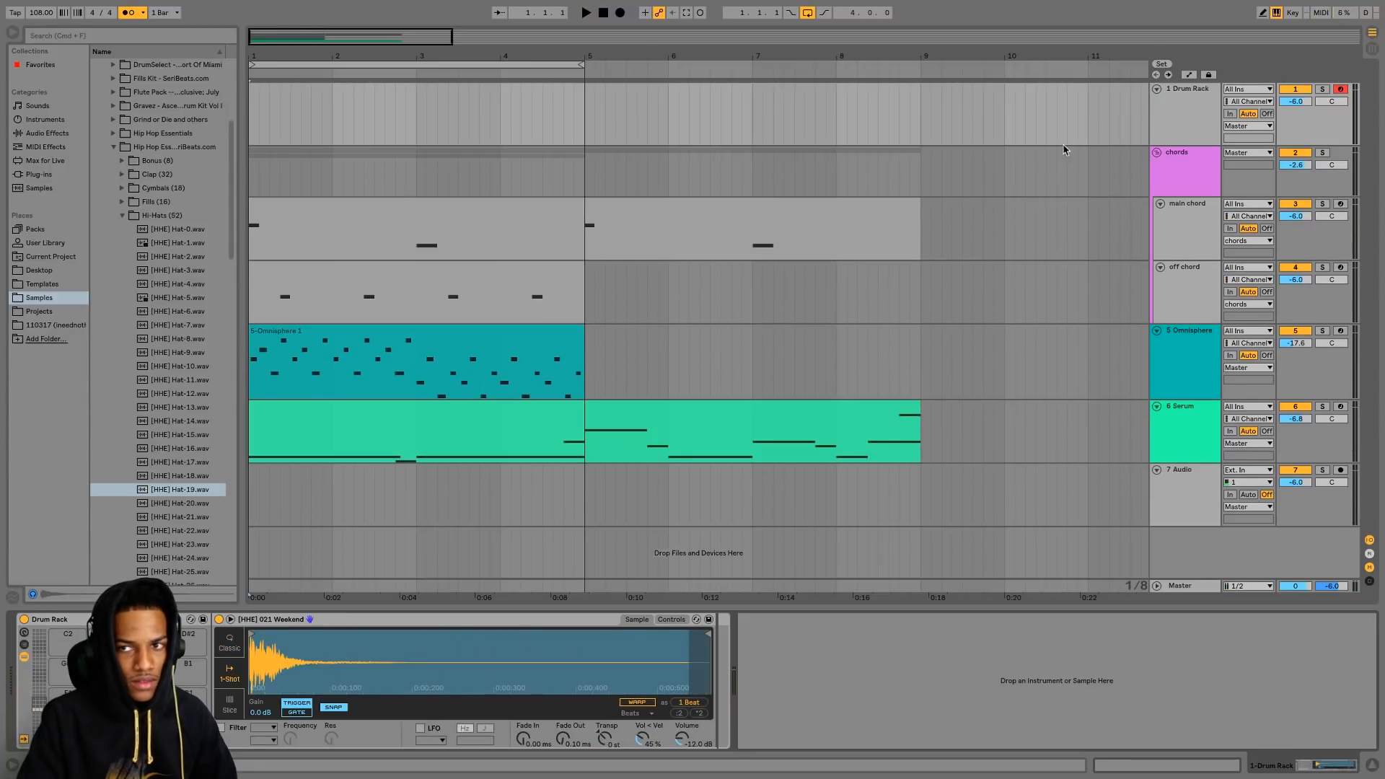
pyautogui.press('space')
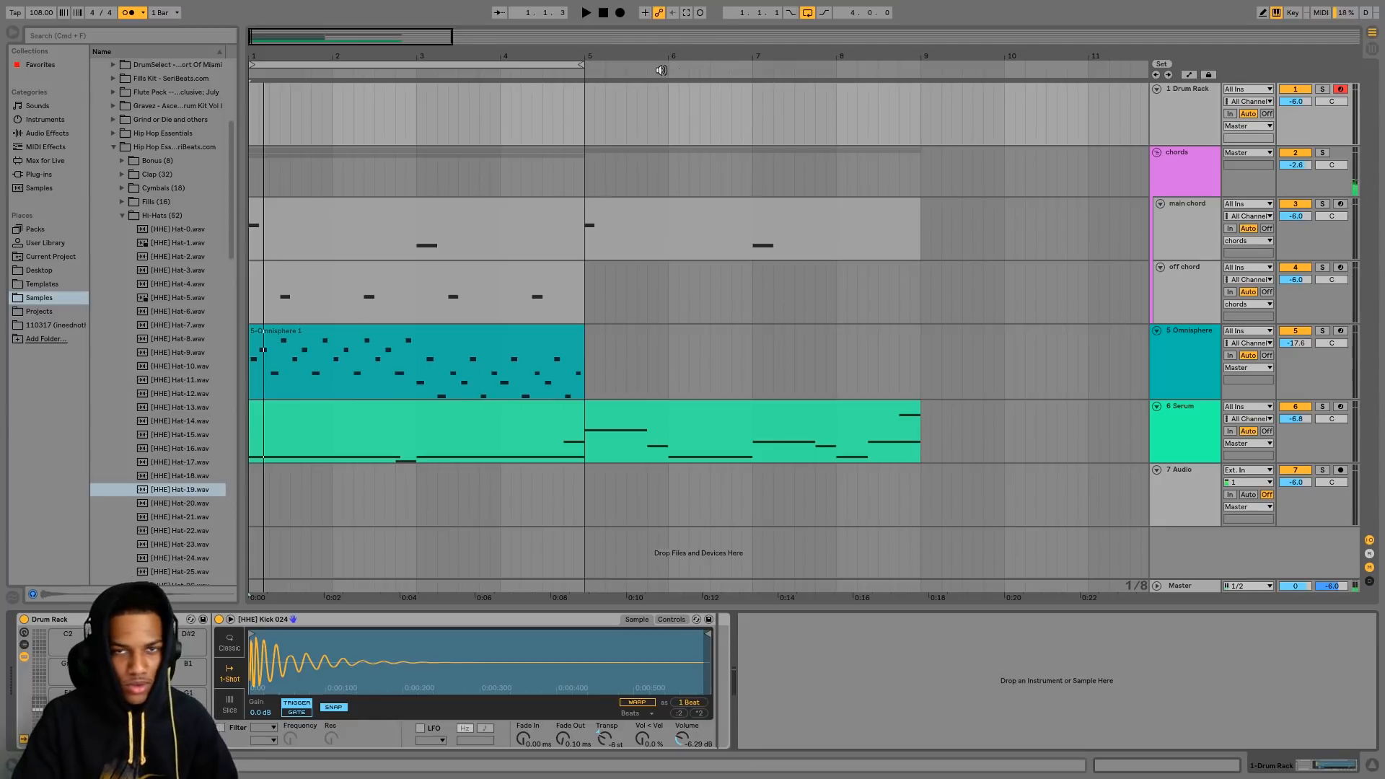
pyautogui.click(687, 16)
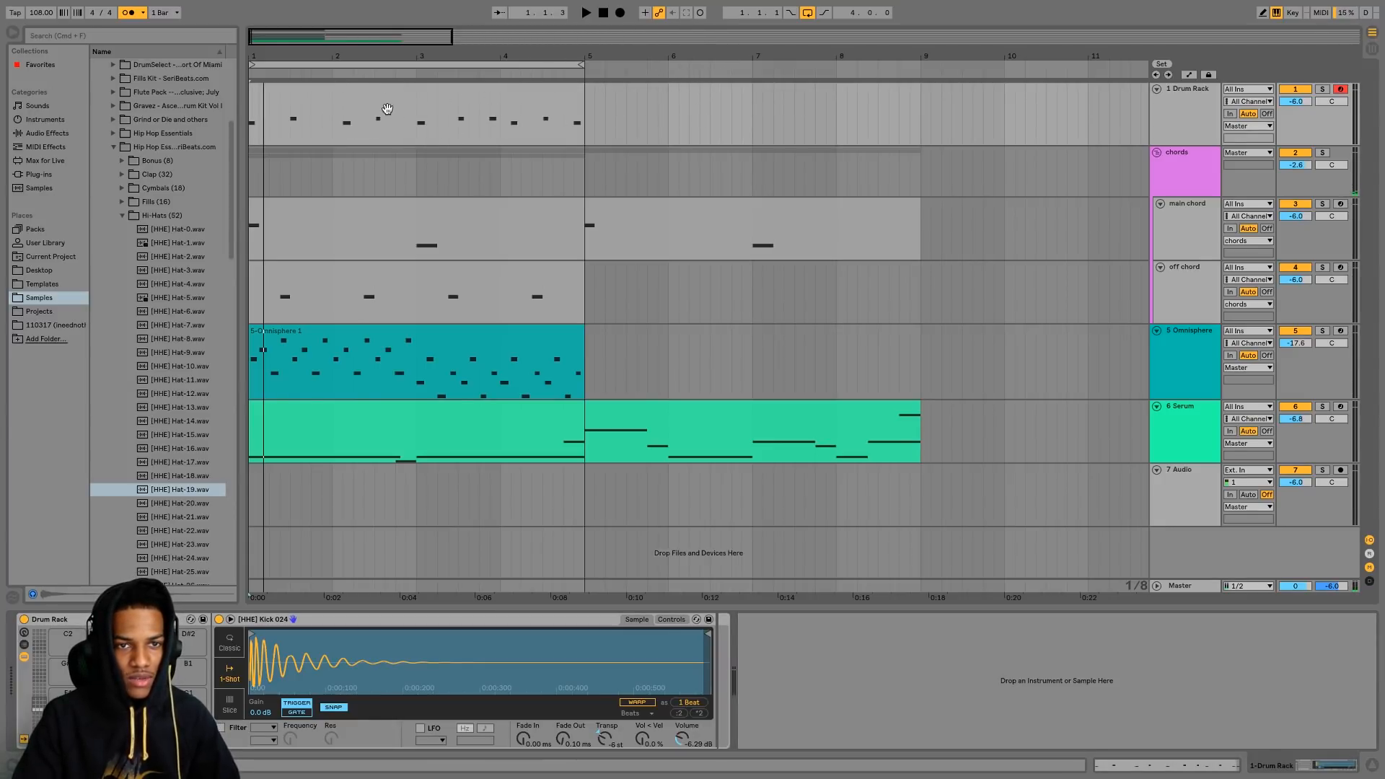
# - Open the Drum Rack clip's notes for editing and turn off the arrangement loop
pyautogui.doubleClick(300, 101)
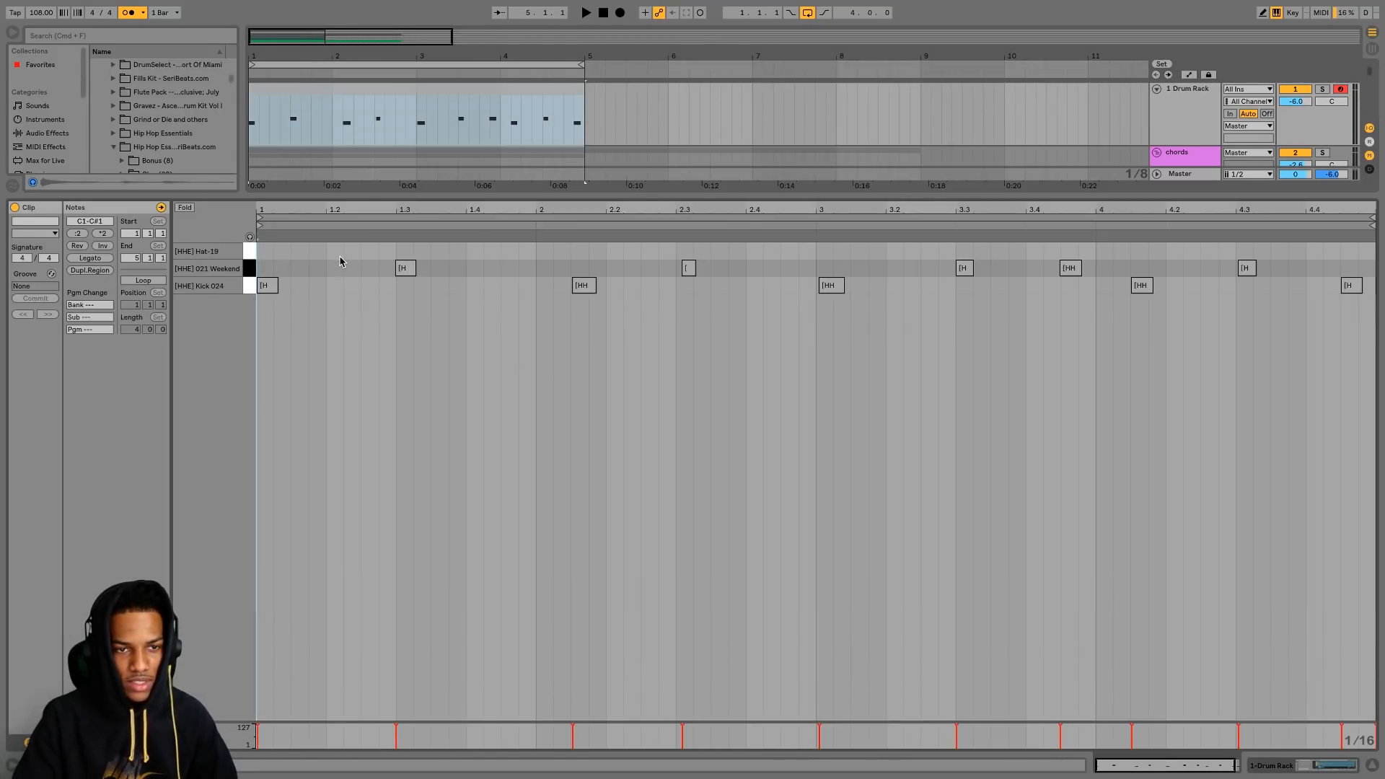
pyautogui.press('space')
pyautogui.press('space')
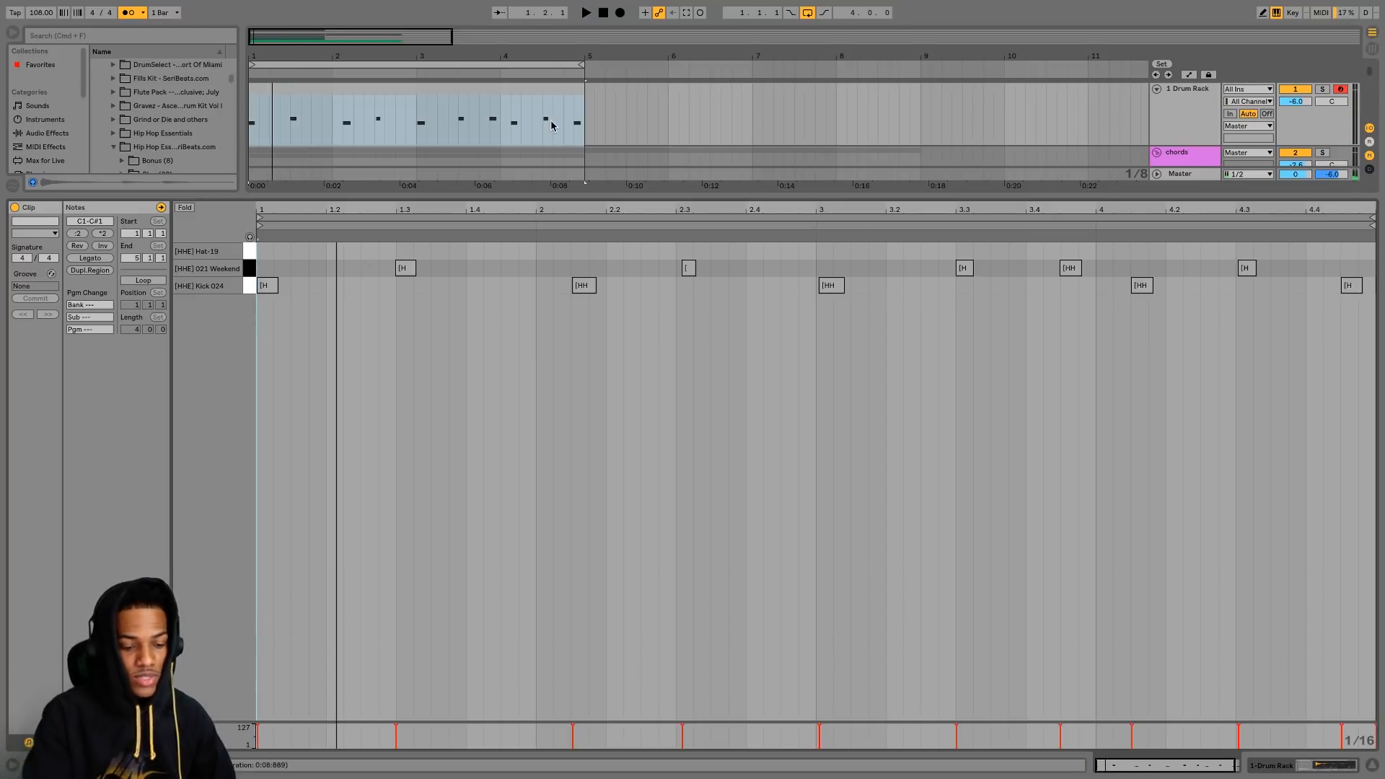
pyautogui.click(658, 108)
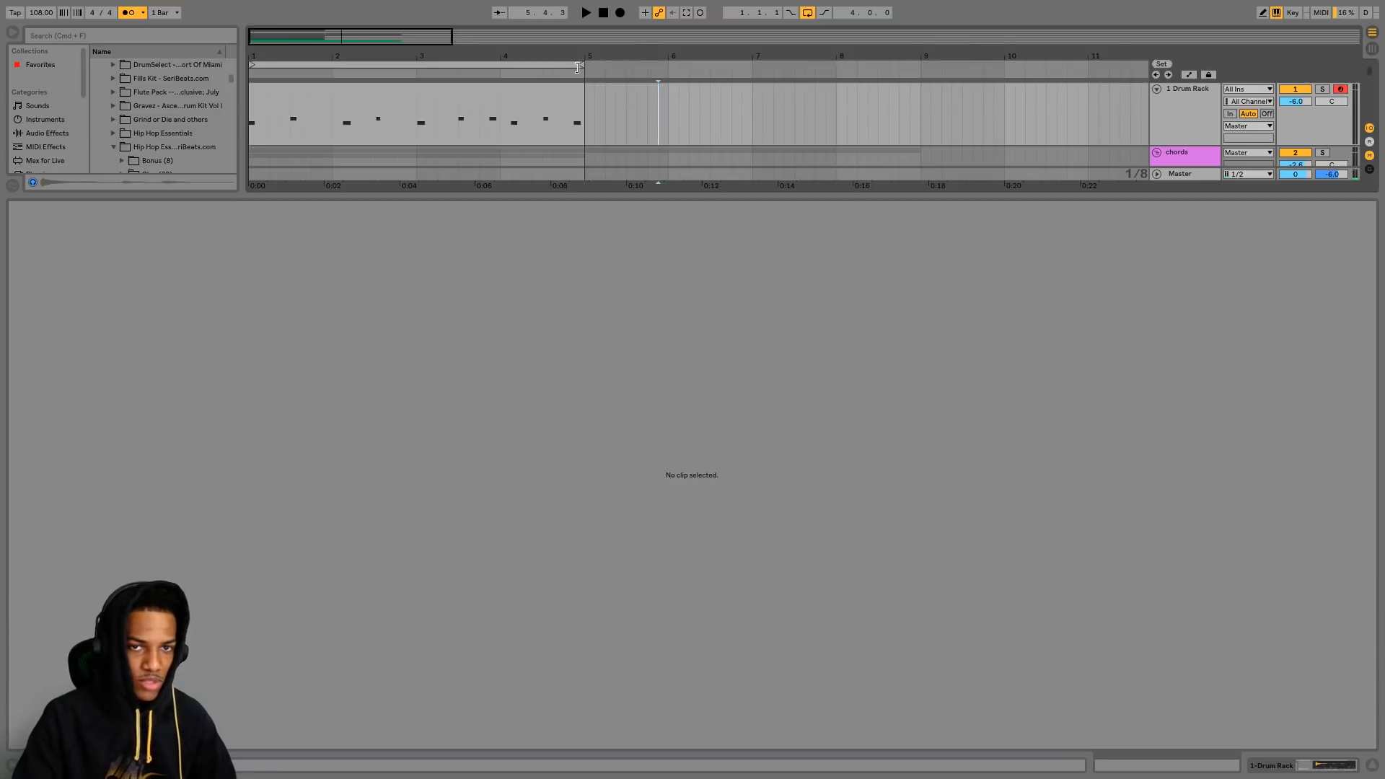
pyautogui.click(480, 86)
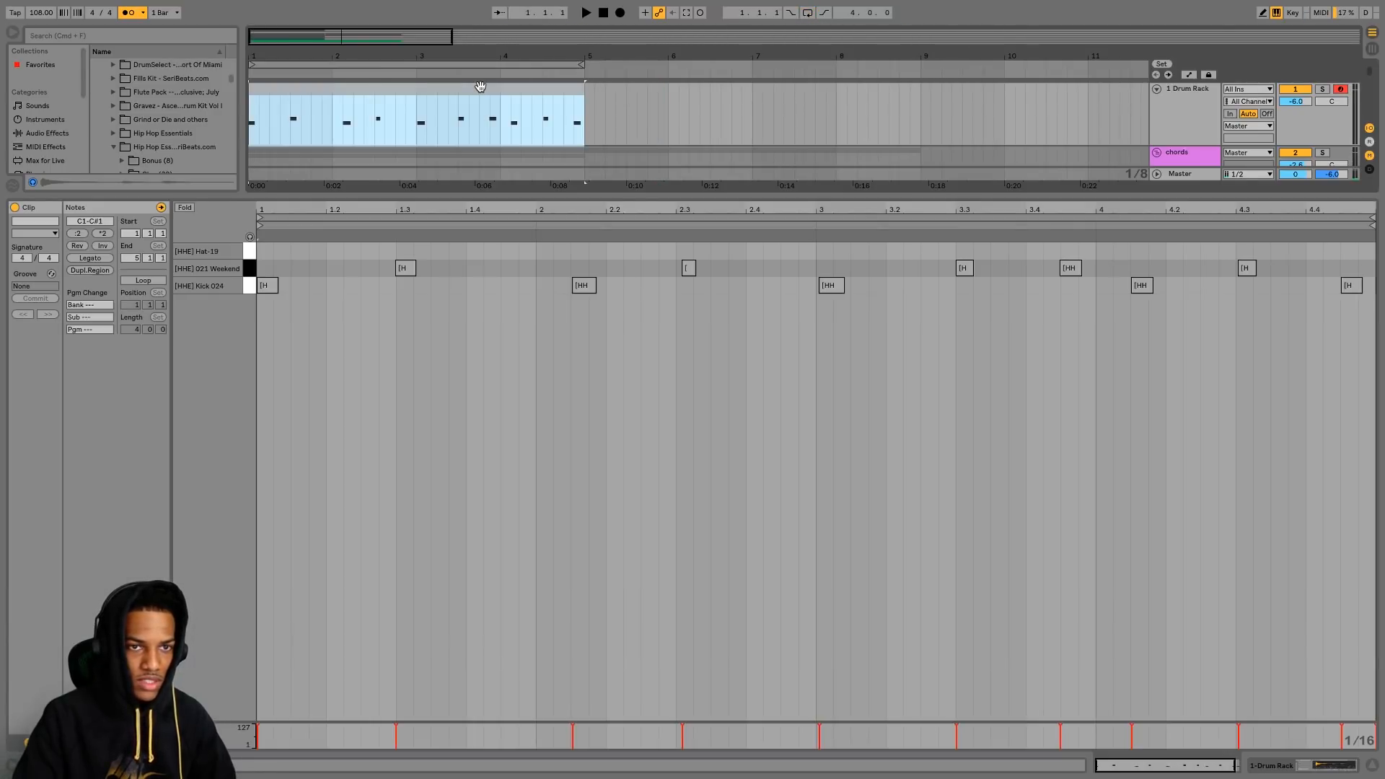
# - Perform Hat-19 hits and an extra snare over the drum clip from bar 1 and capture them into it
pyautogui.press('space')
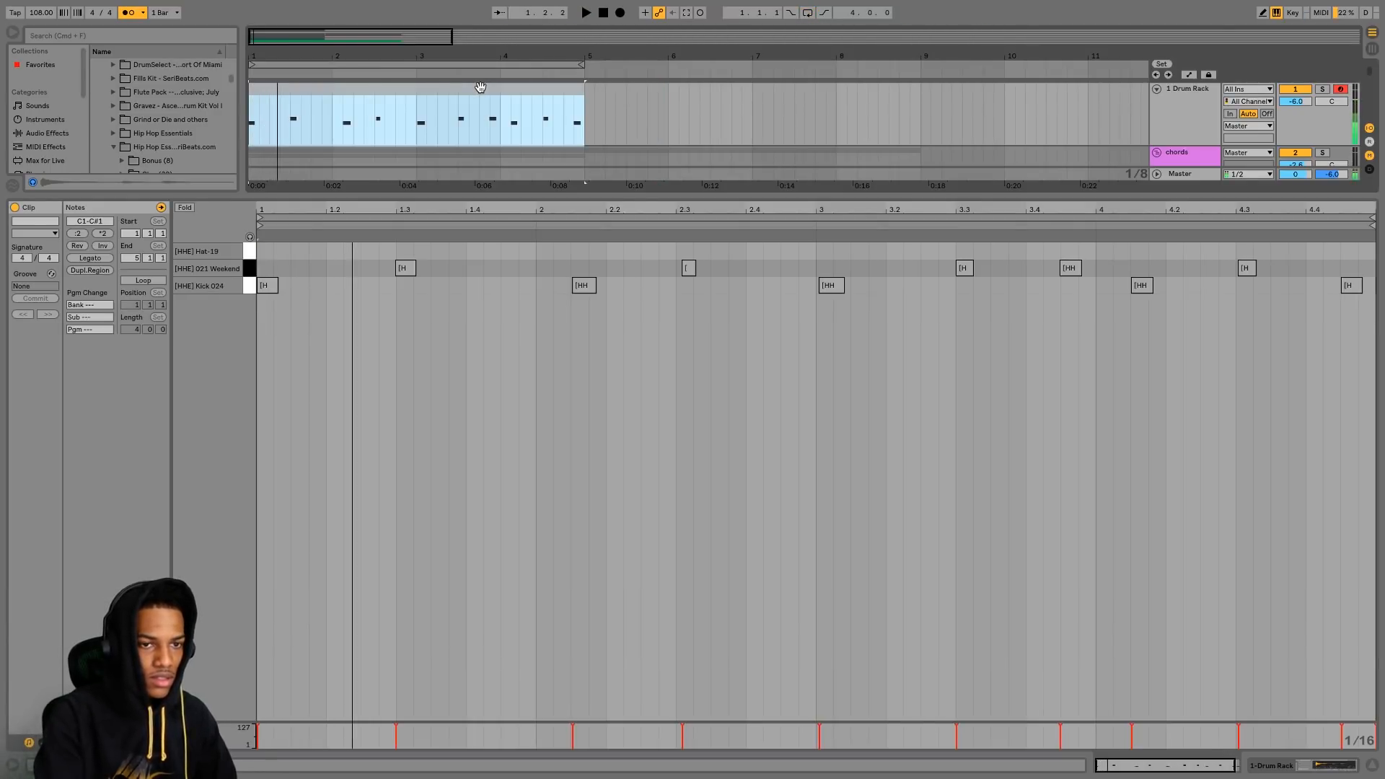
pyautogui.press('space')
pyautogui.press('space')
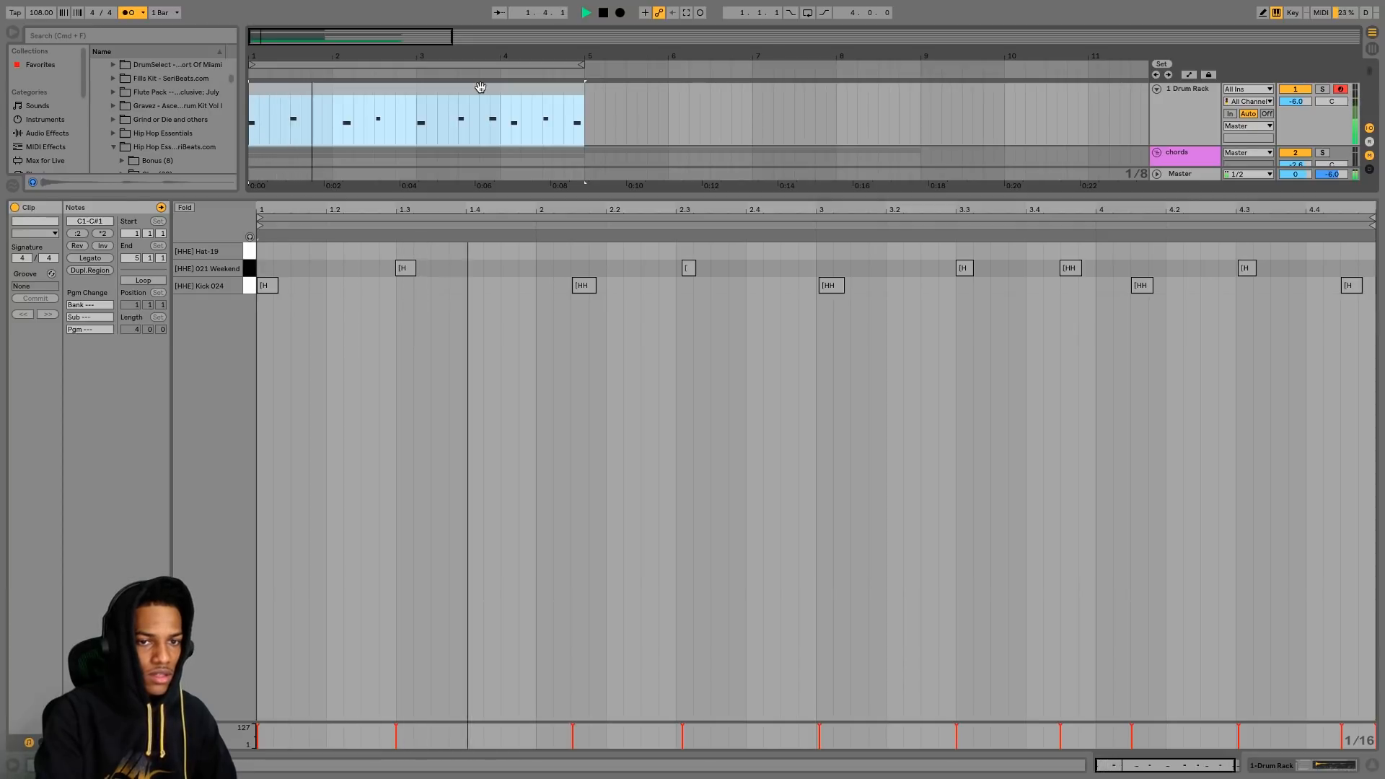
pyautogui.press('space')
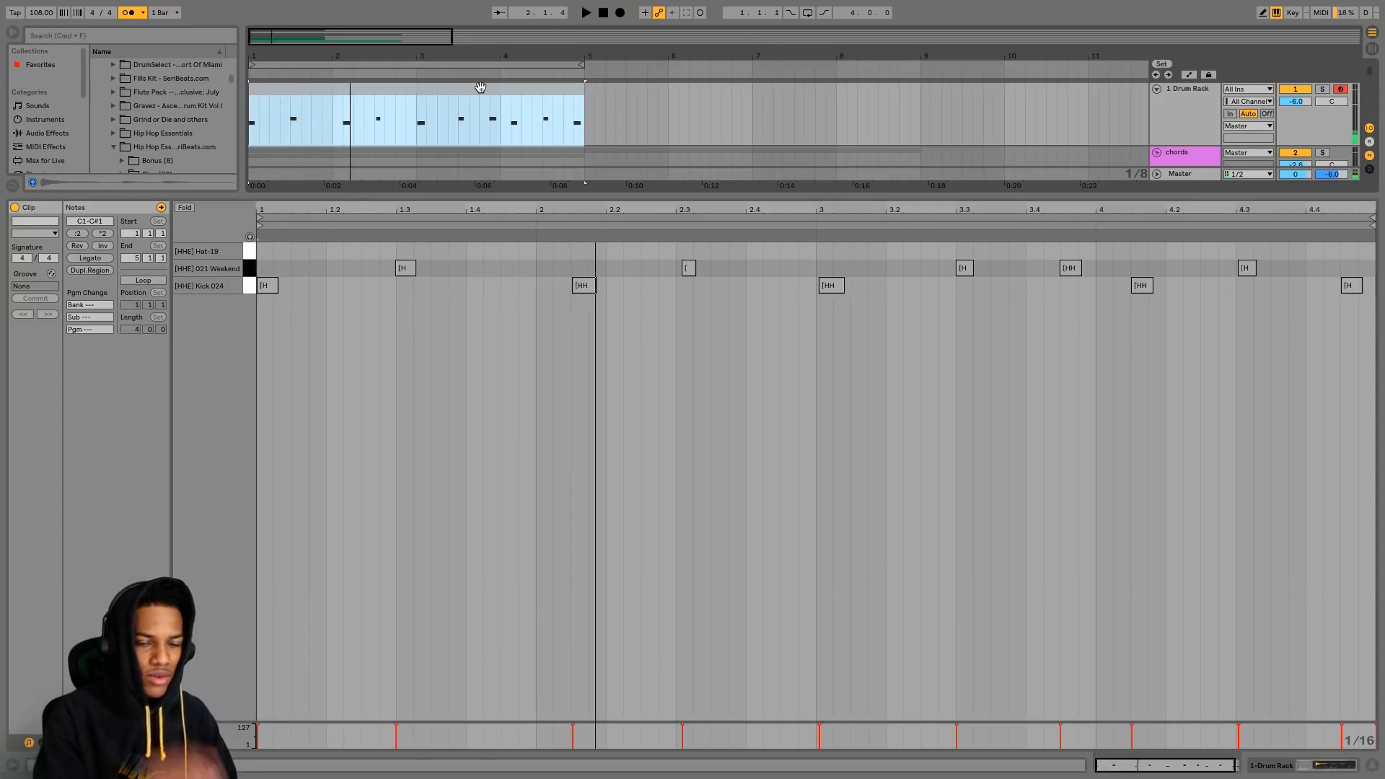
pyautogui.press('space')
pyautogui.press('space')
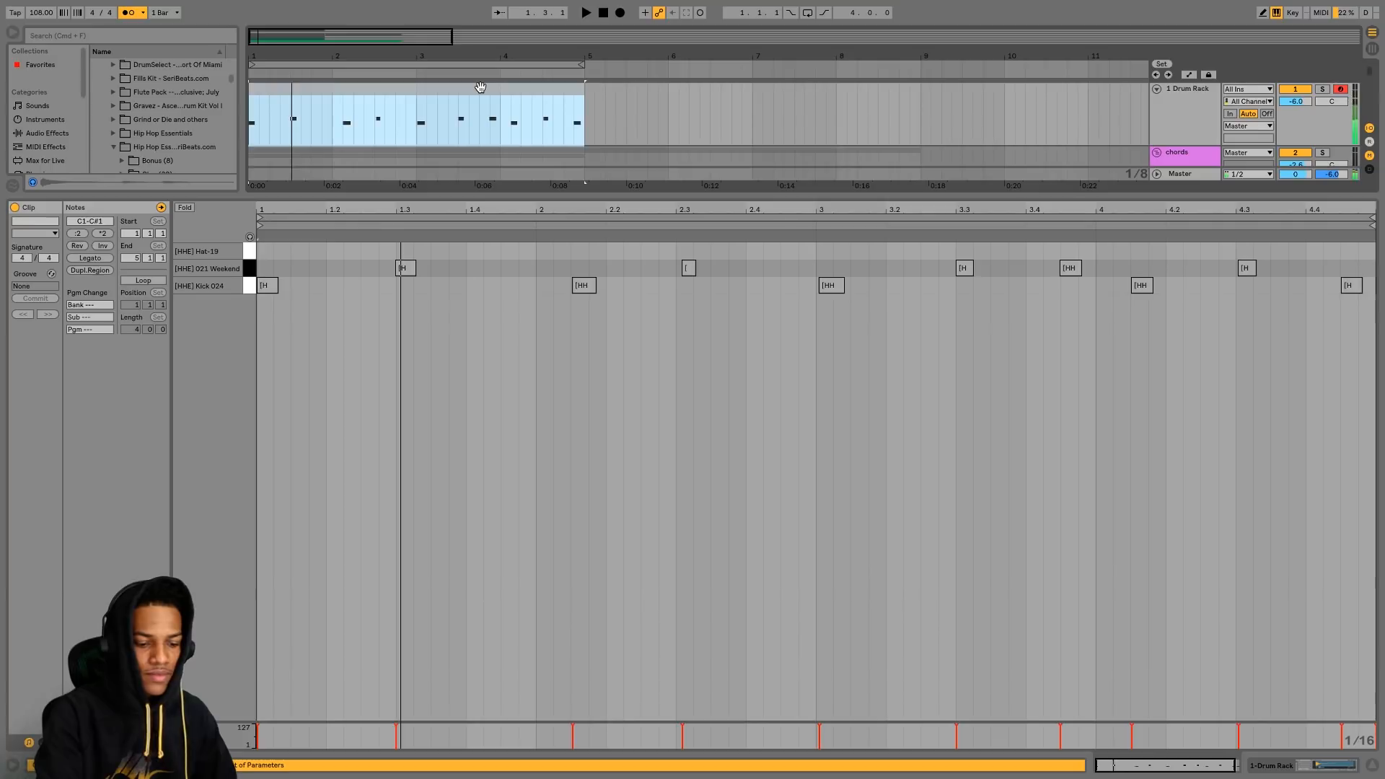
pyautogui.press('space')
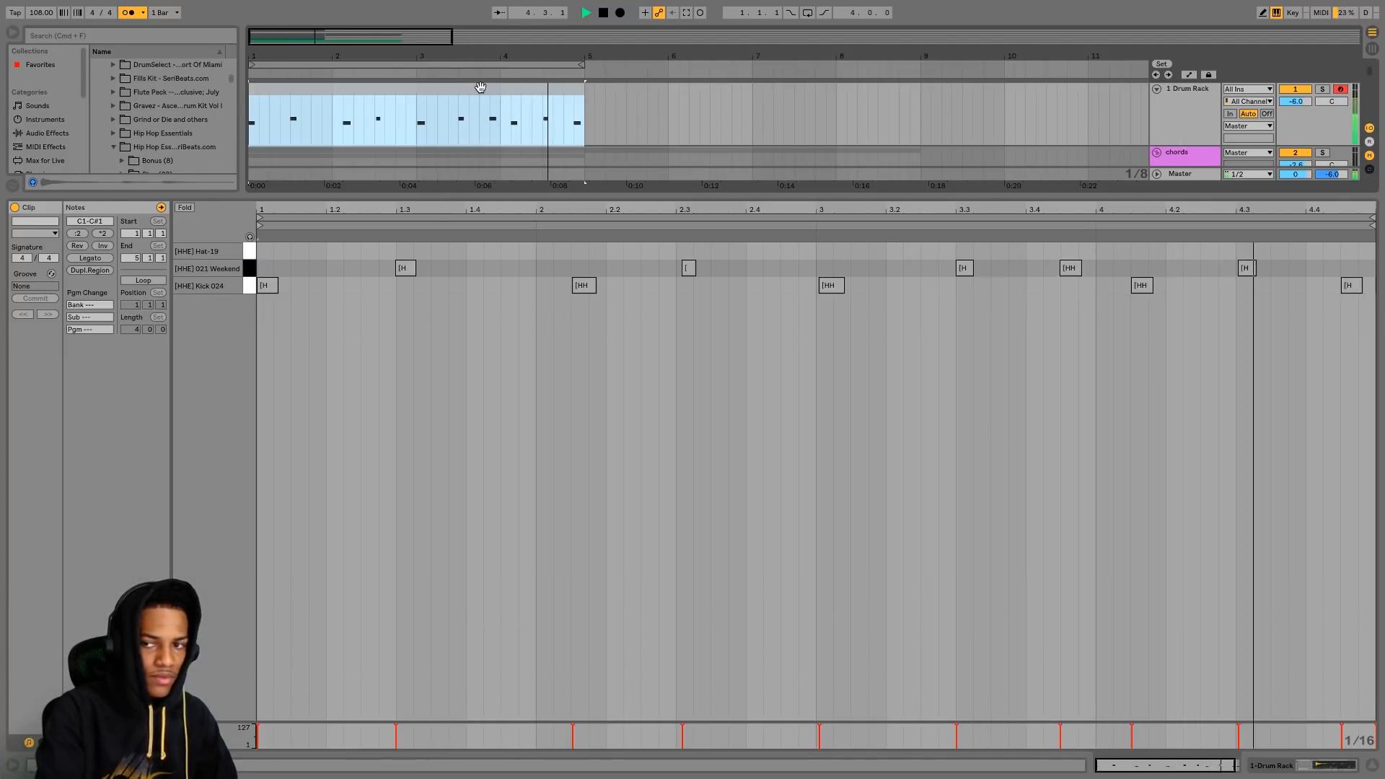
pyautogui.press('space')
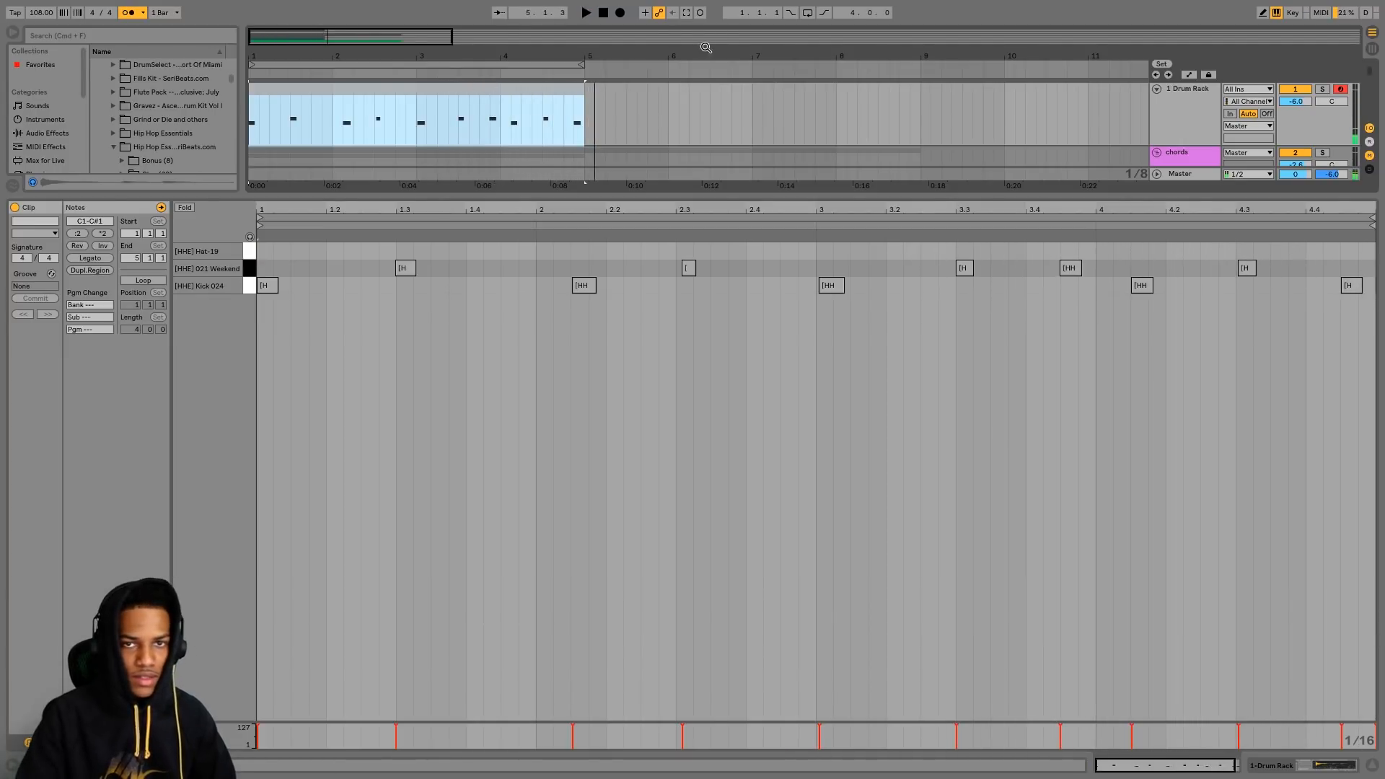
pyautogui.click(686, 13)
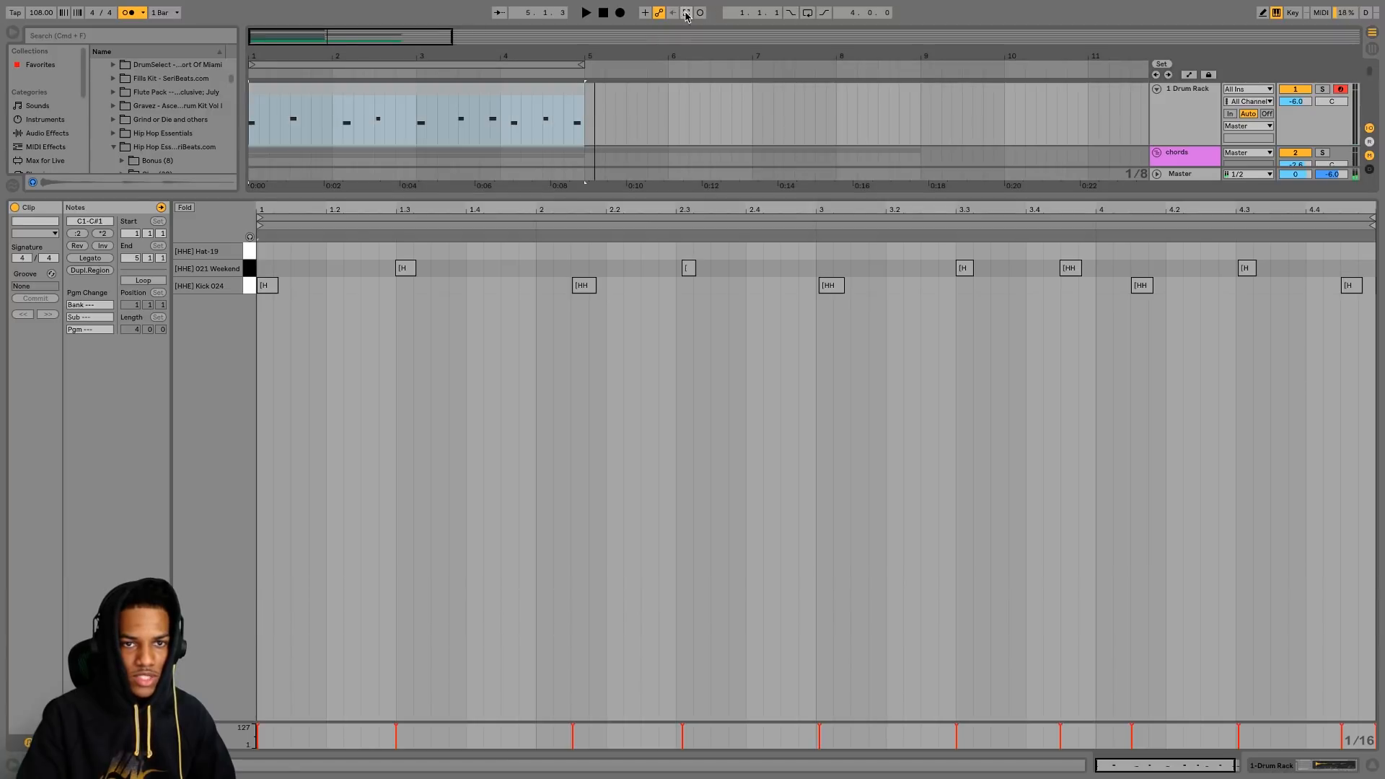
pyautogui.click(340, 289)
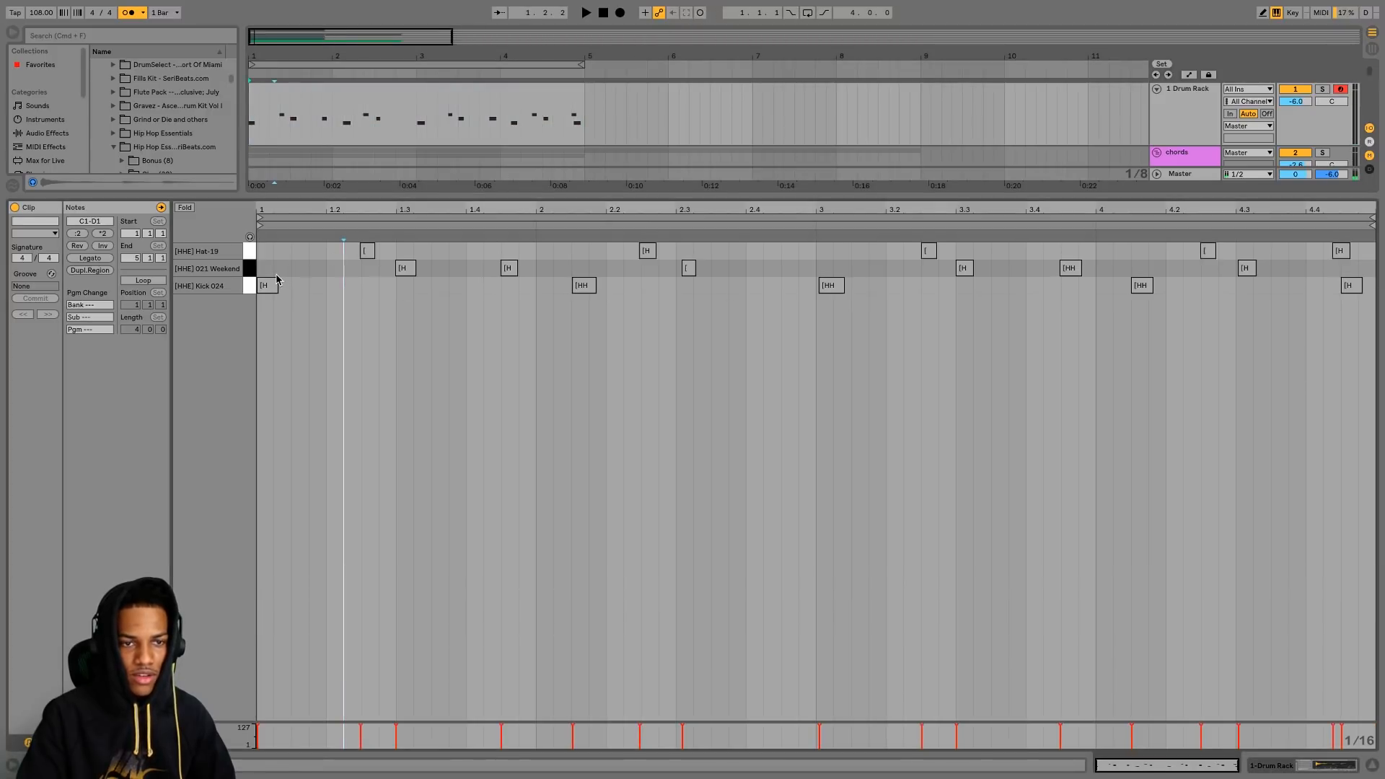
# - Audition the clip and tighten its timing: snare near 2.3 earlier, hat after 2.2 slightly later, kick onto bar 3, final hat slightly later
pyautogui.press('space')
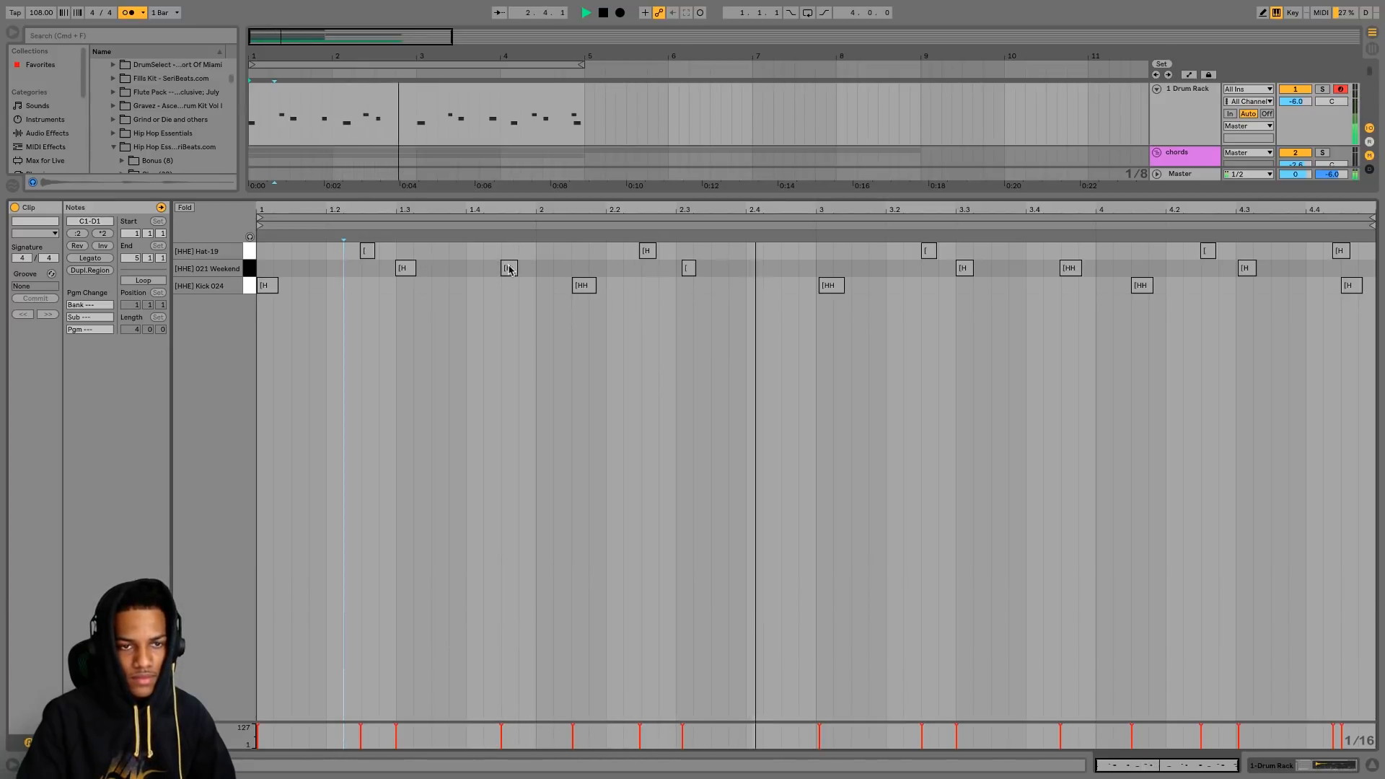
pyautogui.press('space')
pyautogui.moveTo(686, 269); pyautogui.dragTo(679, 269)
pyautogui.click(1009, 292)
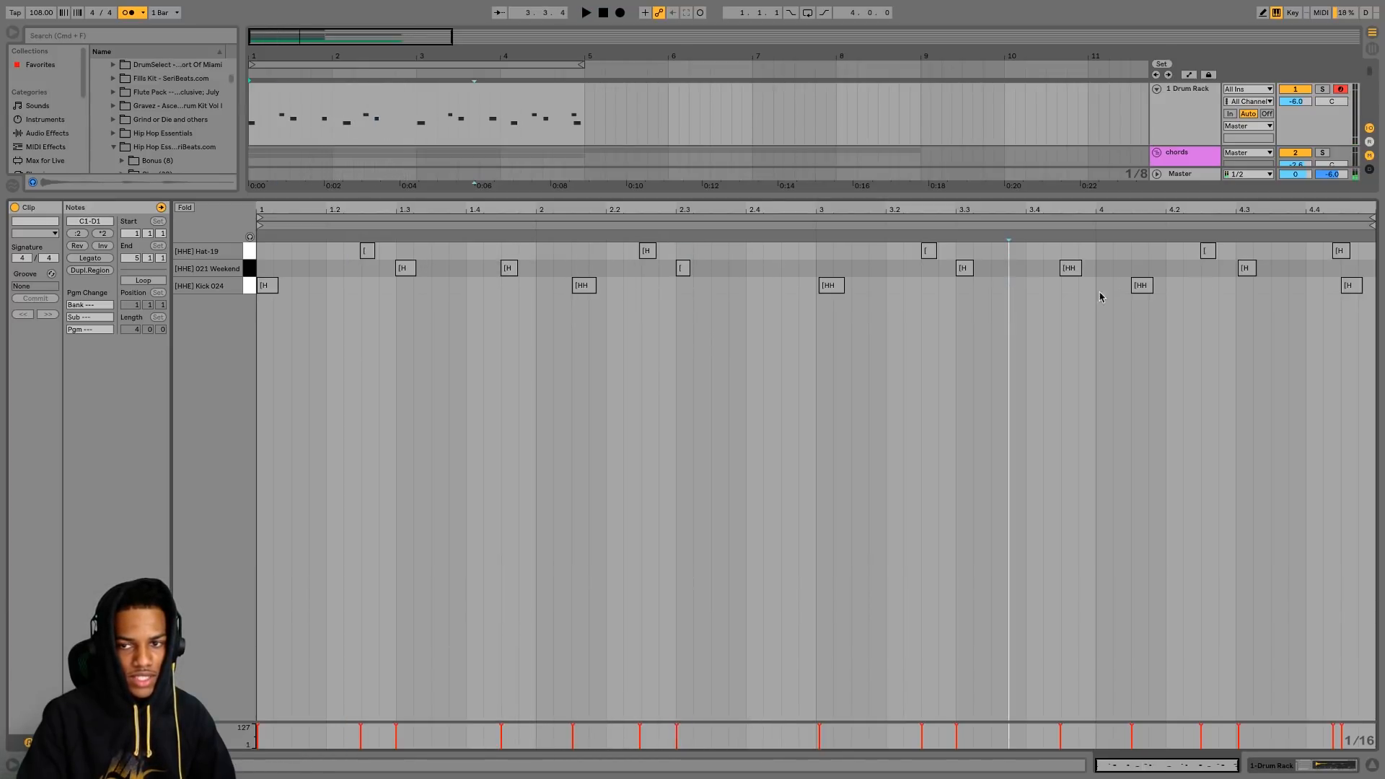
pyautogui.click(648, 251)
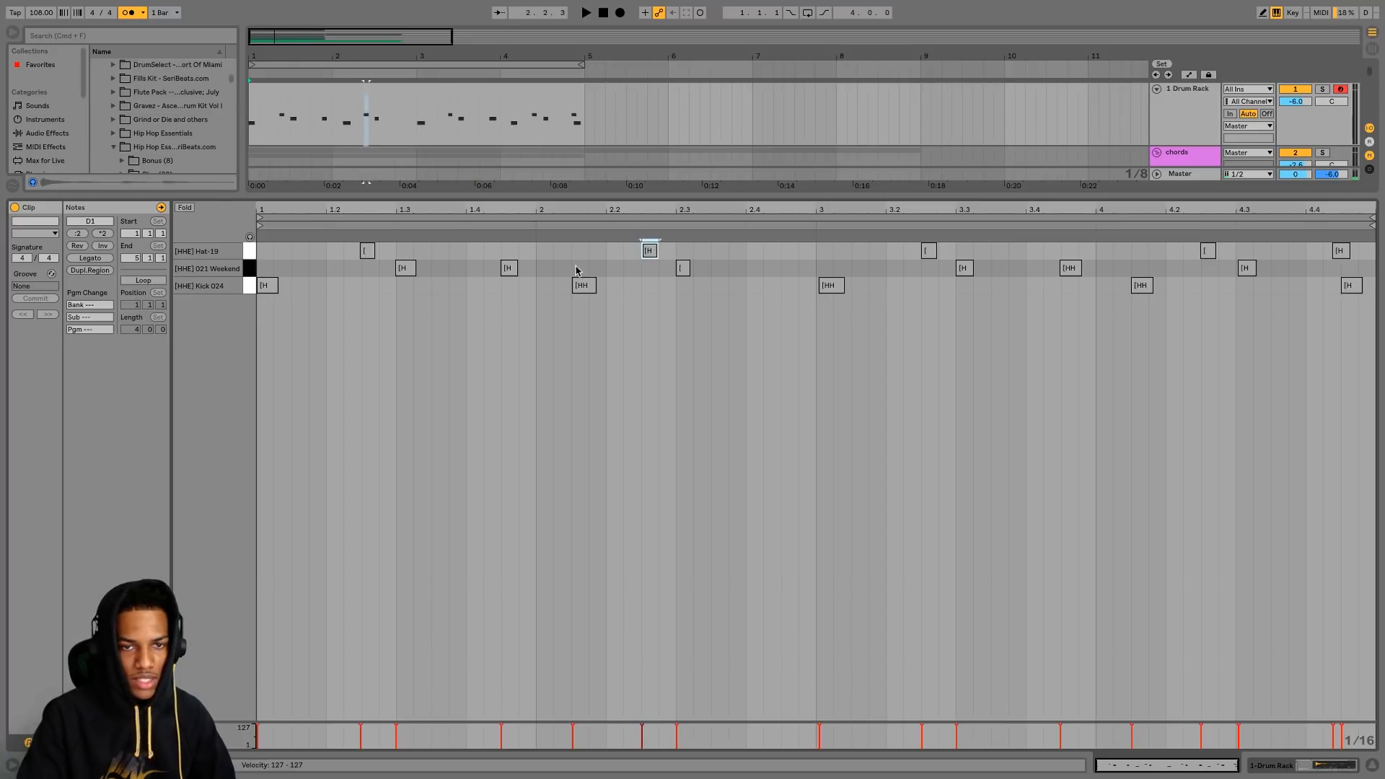
pyautogui.press('space')
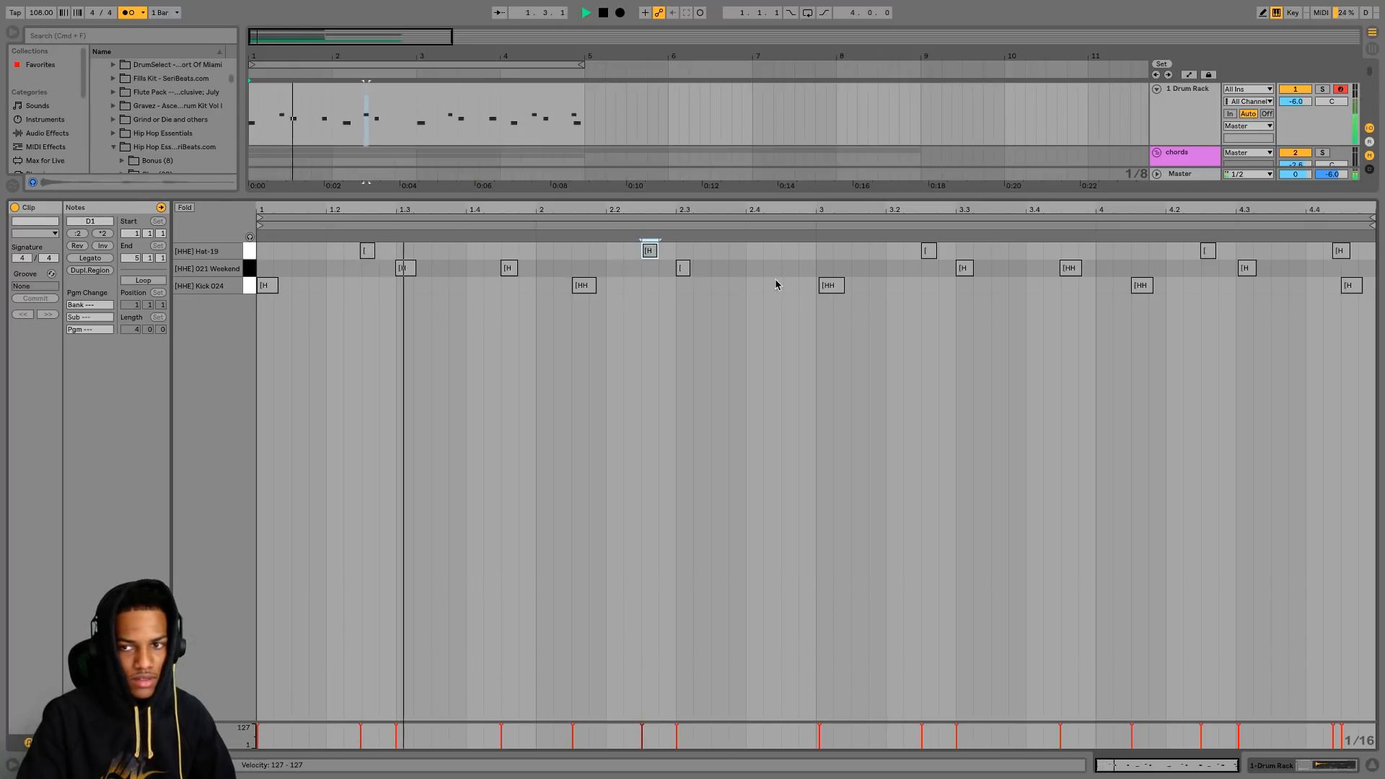
pyautogui.click(827, 287)
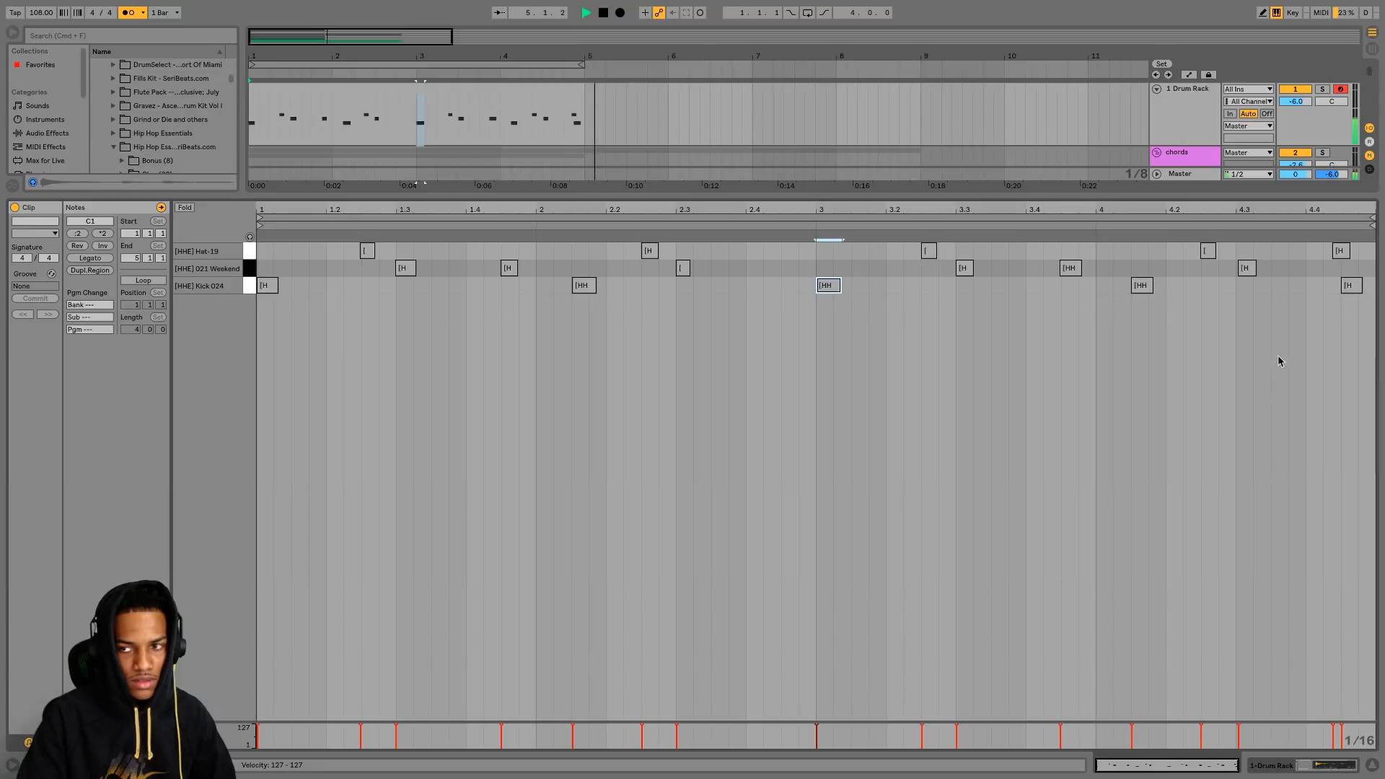
pyautogui.click(1335, 251)
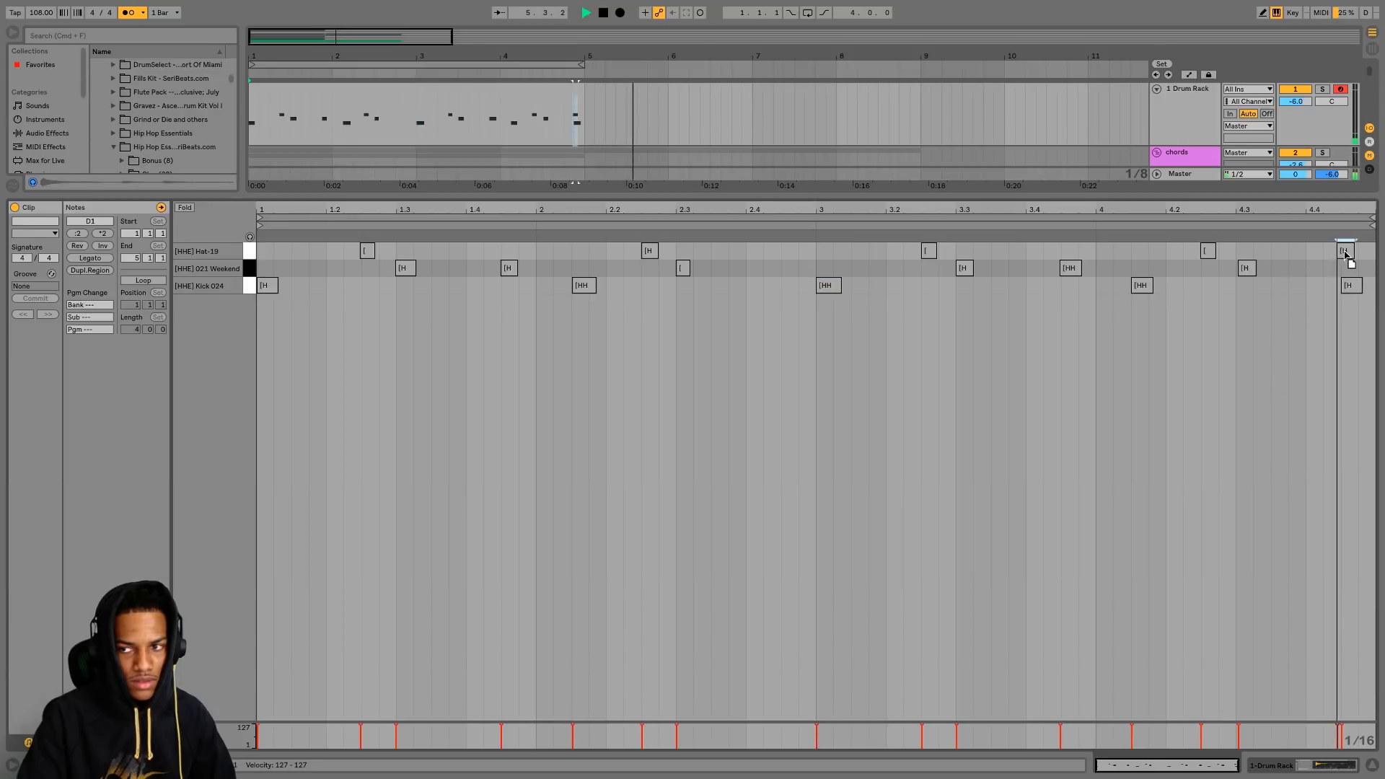
# - Close the note editor, turn the arrangement loop back on and select the Drum Rack clip to show the track's devices
pyautogui.click(1372, 765)
pyautogui.click(805, 11)
pyautogui.click(635, 217)
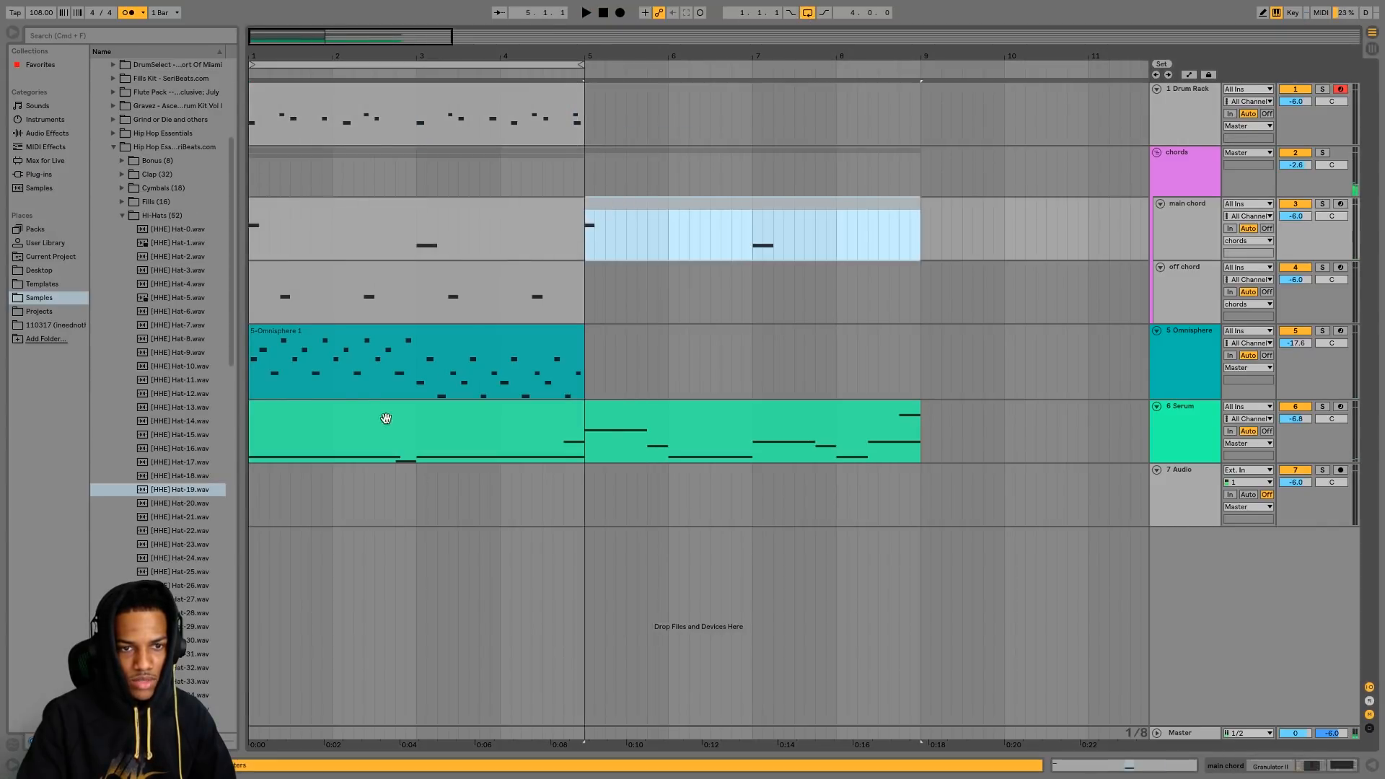
pyautogui.click(383, 425)
pyautogui.click(492, 99)
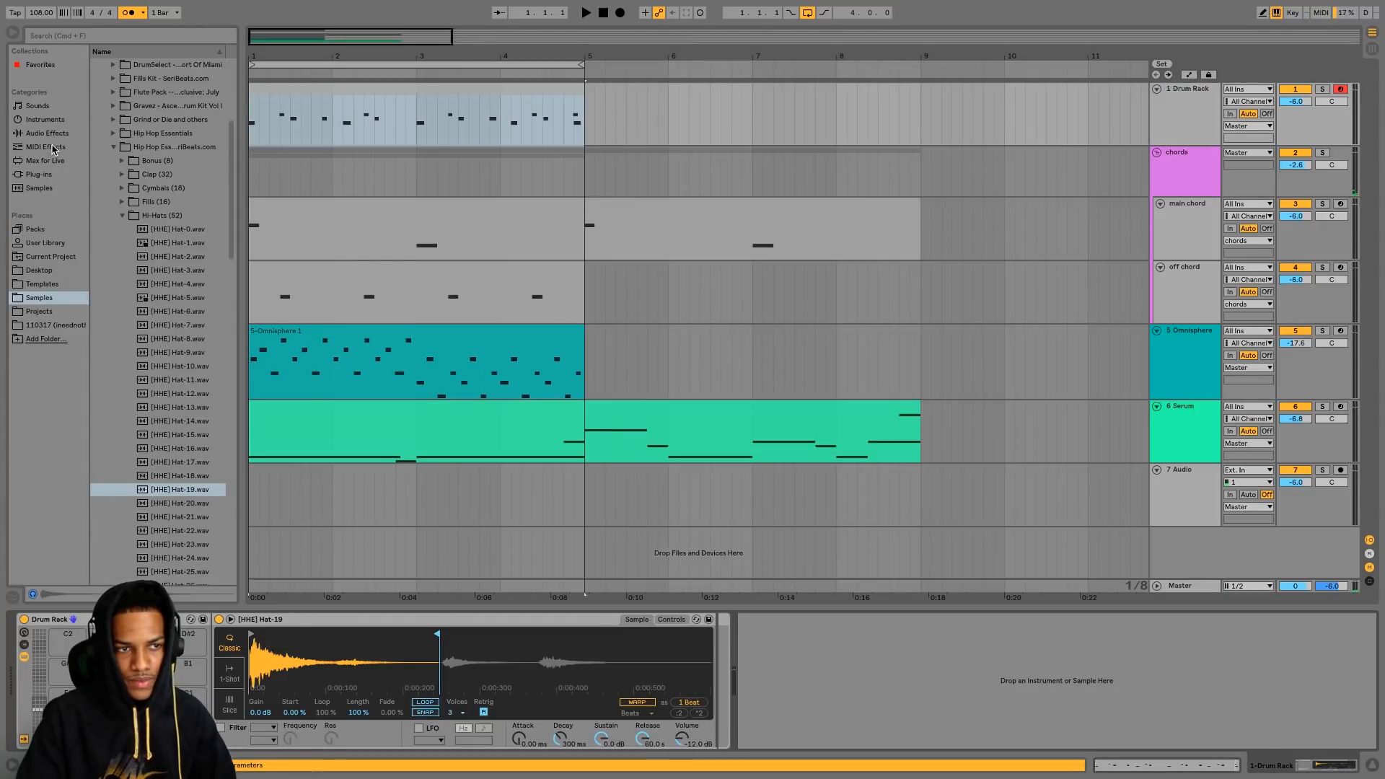
# - Add a Compressor audio effect after the [HHE] Kick 024 sample in the Drum Rack
pyautogui.click(56, 134)
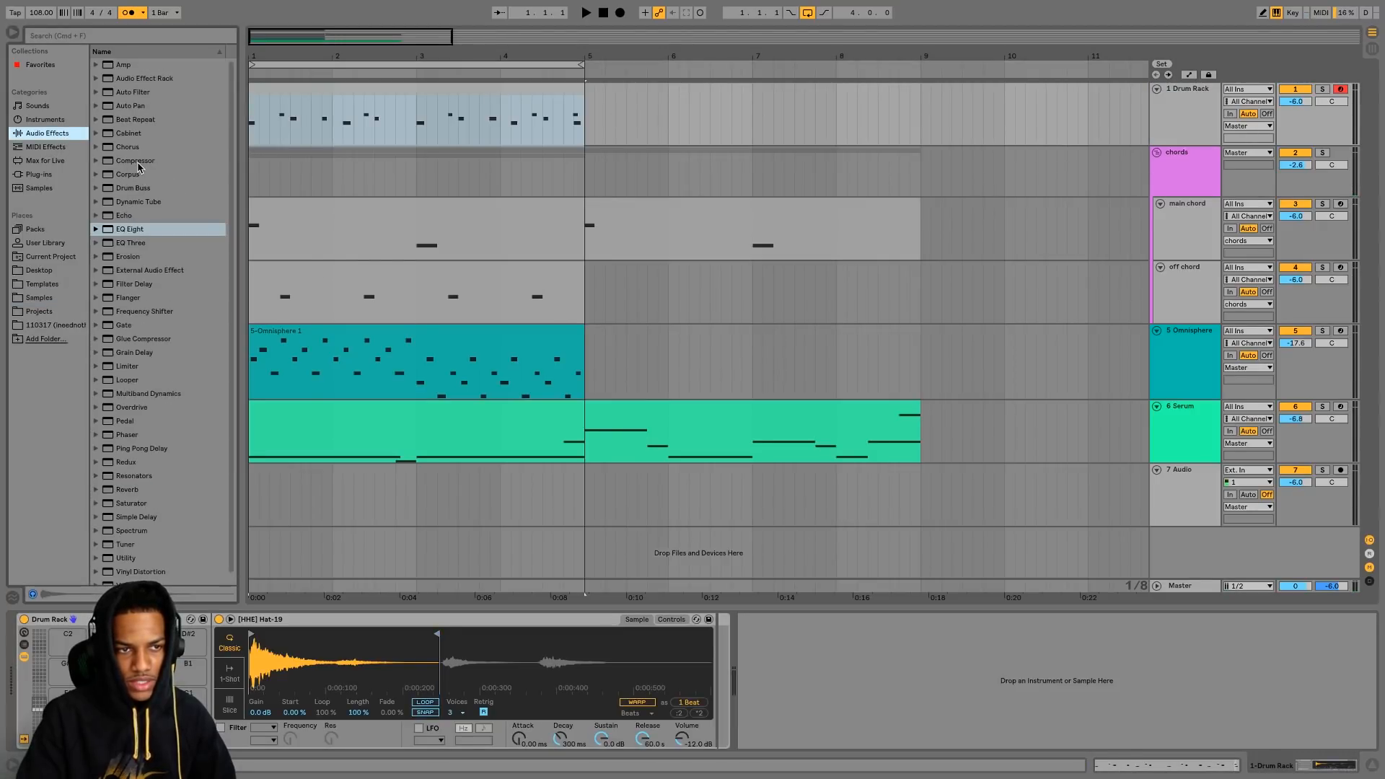
pyautogui.moveTo(135, 160); pyautogui.dragTo(147, 340)
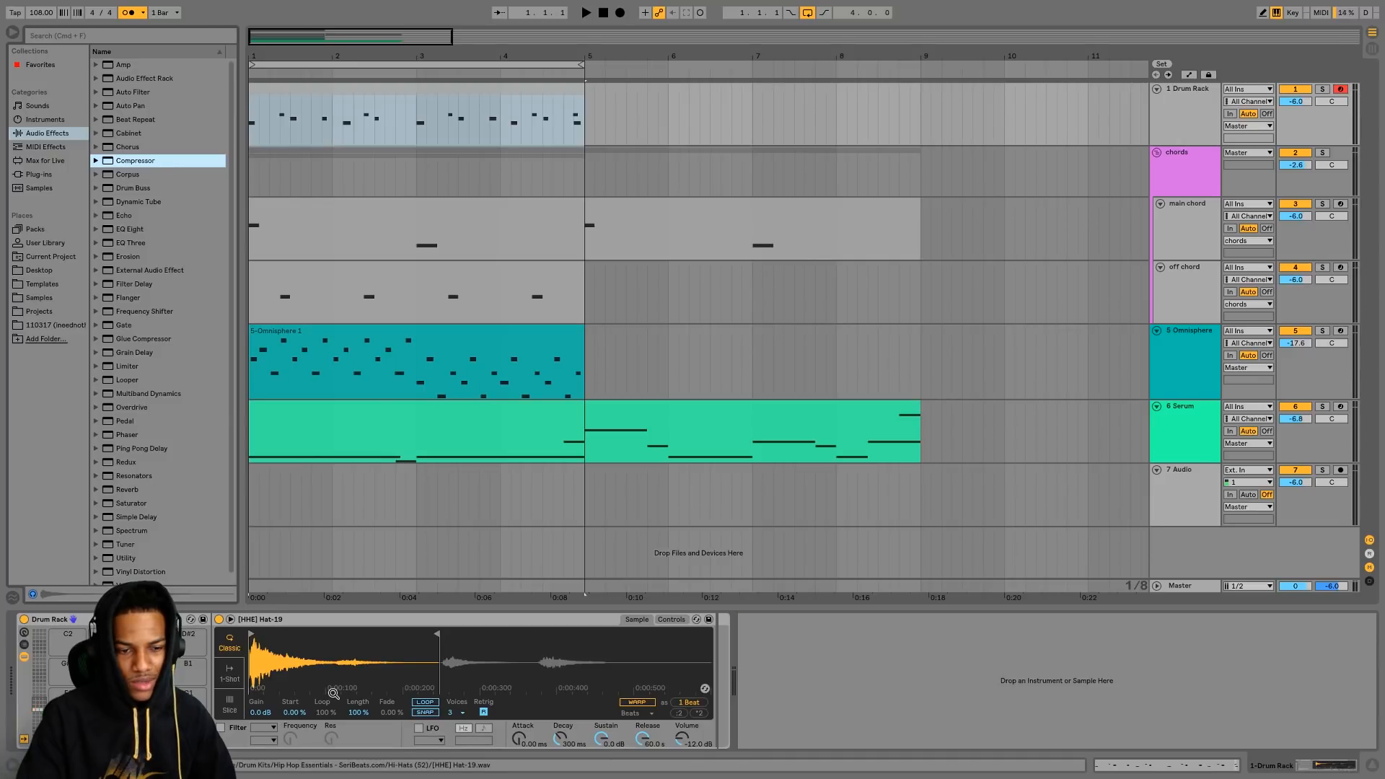
pyautogui.moveTo(432, 667); pyautogui.dragTo(69, 721)
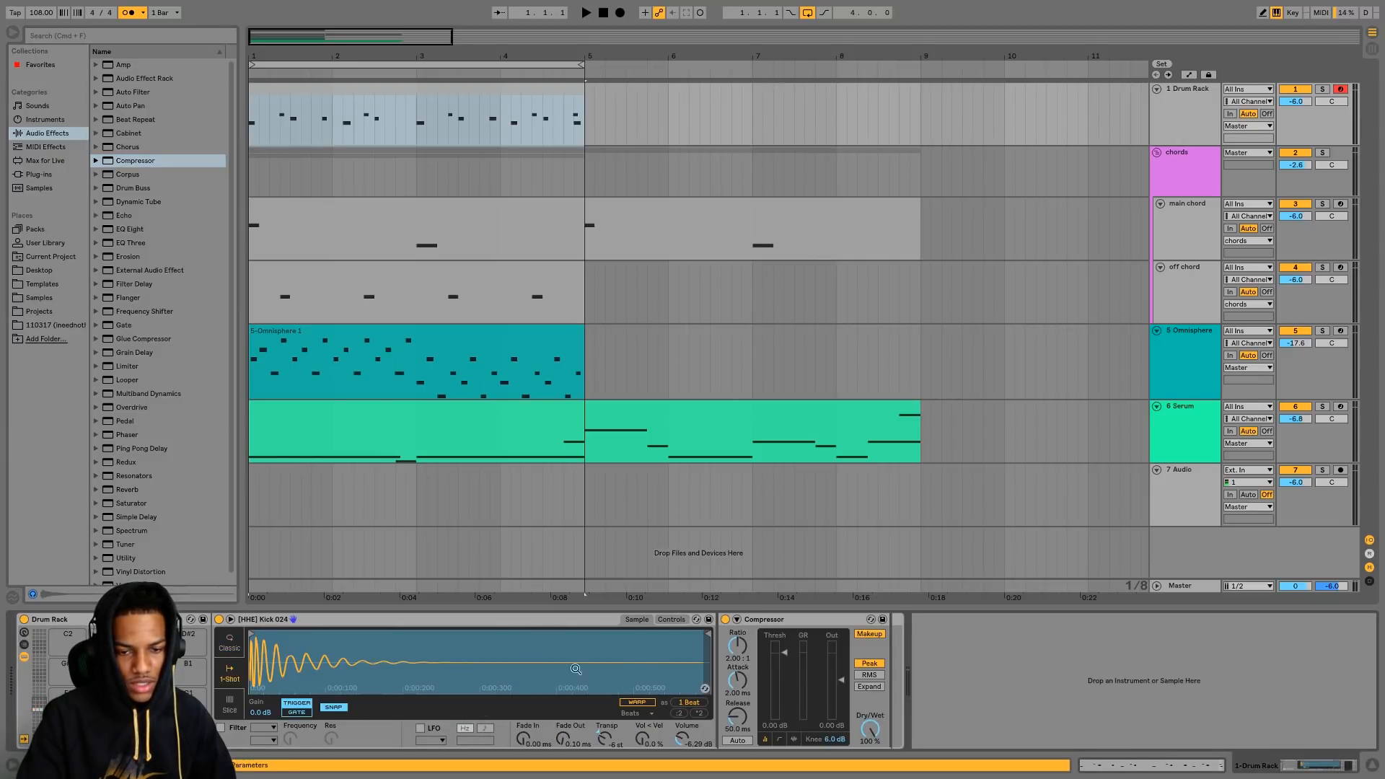
# - Set the kick Compressor to a 3.00:1 ratio, -25.5 dB threshold, 15.0 ms attack and 338 ms release while auditioning the loop
pyautogui.press('space')
pyautogui.moveTo(753, 651); pyautogui.dragTo(754, 627)
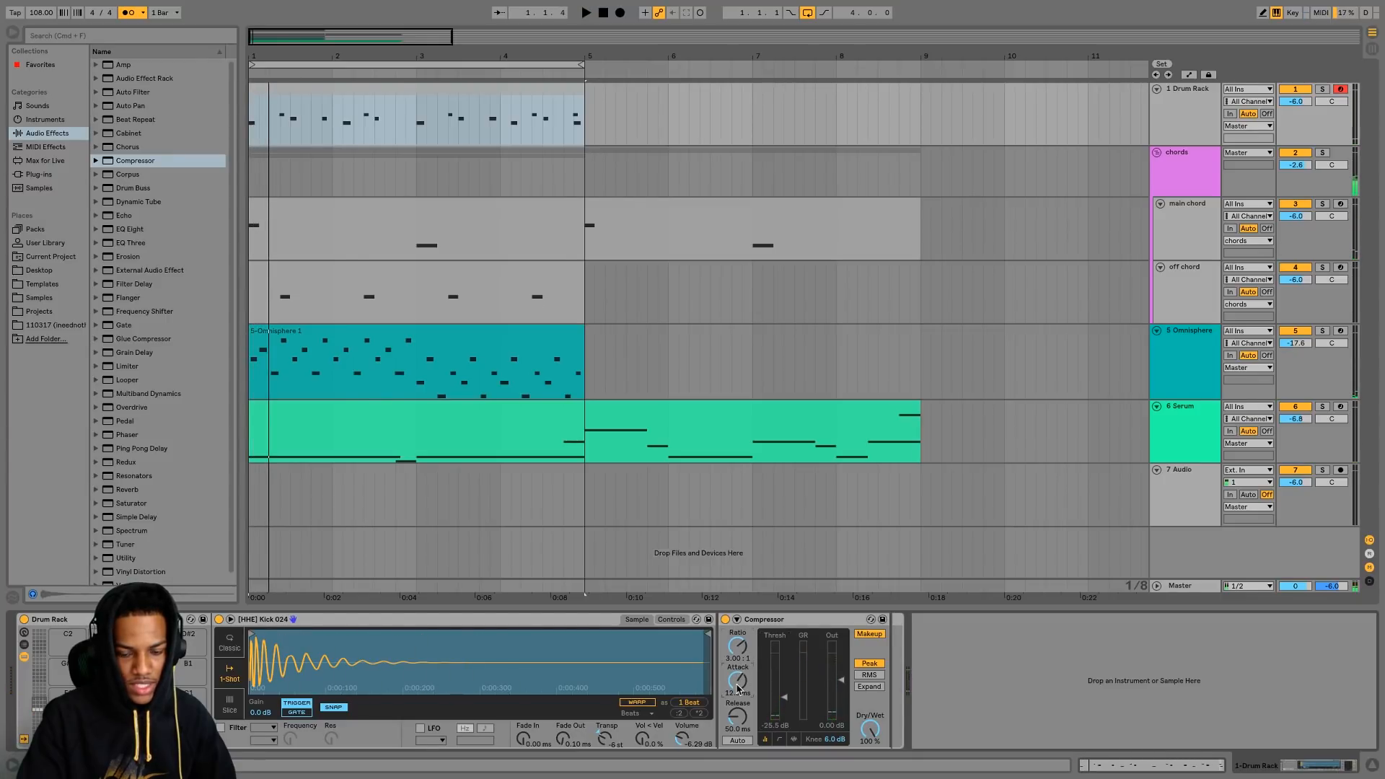
pyautogui.moveTo(739, 689); pyautogui.dragTo(724, 678)
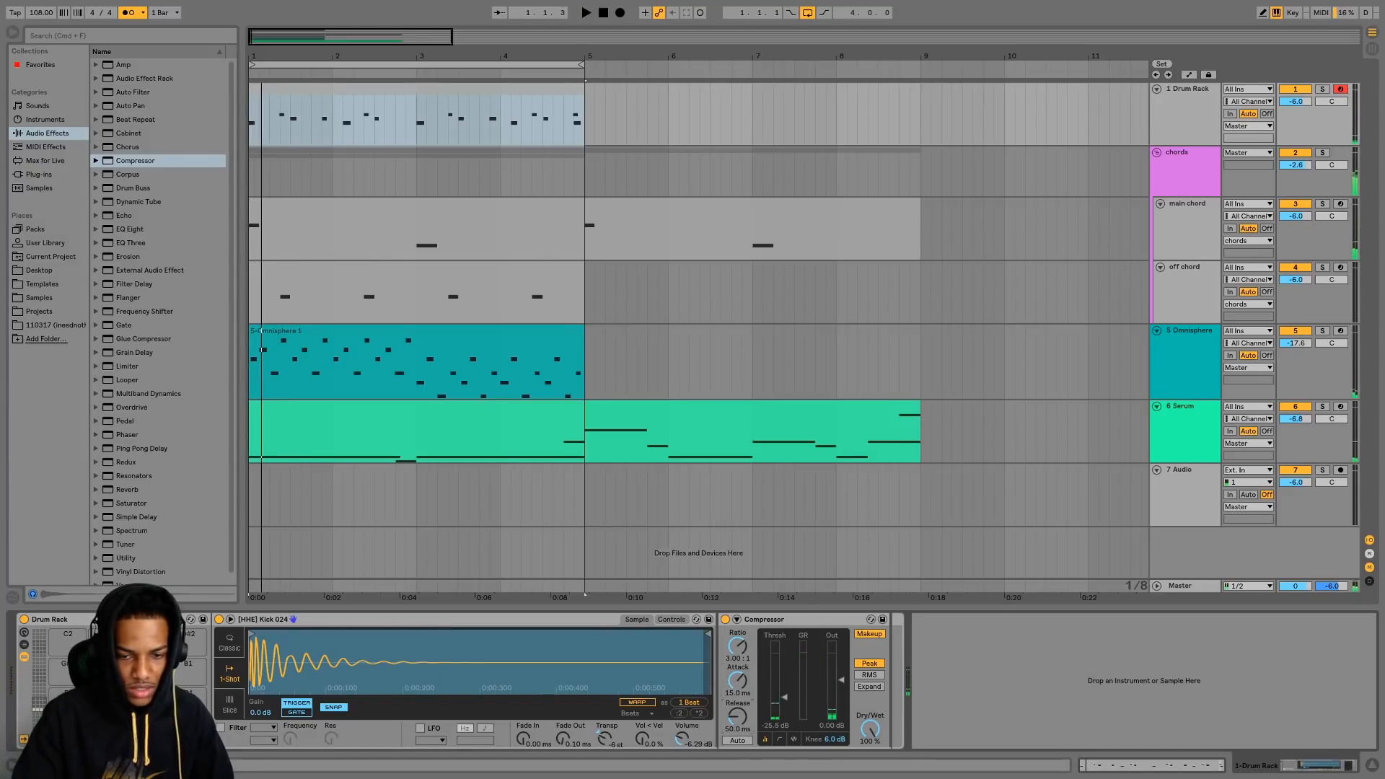
pyautogui.press('space')
pyautogui.press('space')
pyautogui.moveTo(737, 716); pyautogui.dragTo(737, 689)
# - Audition the compressed kick and set the Compressor's attack to 23.6 ms and its output gain to 0.99 dB
pyautogui.press('space')
pyautogui.press('space')
pyautogui.press('space')
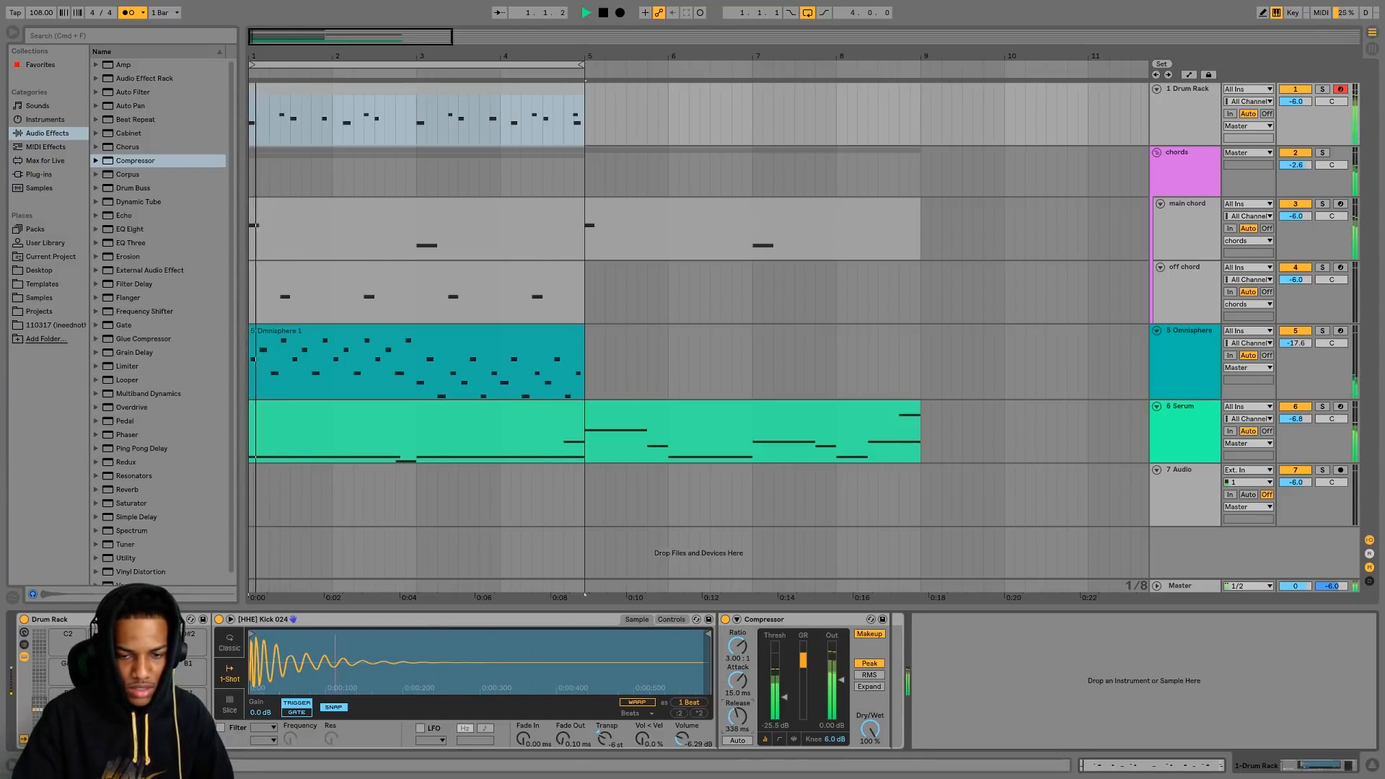
pyautogui.press('space')
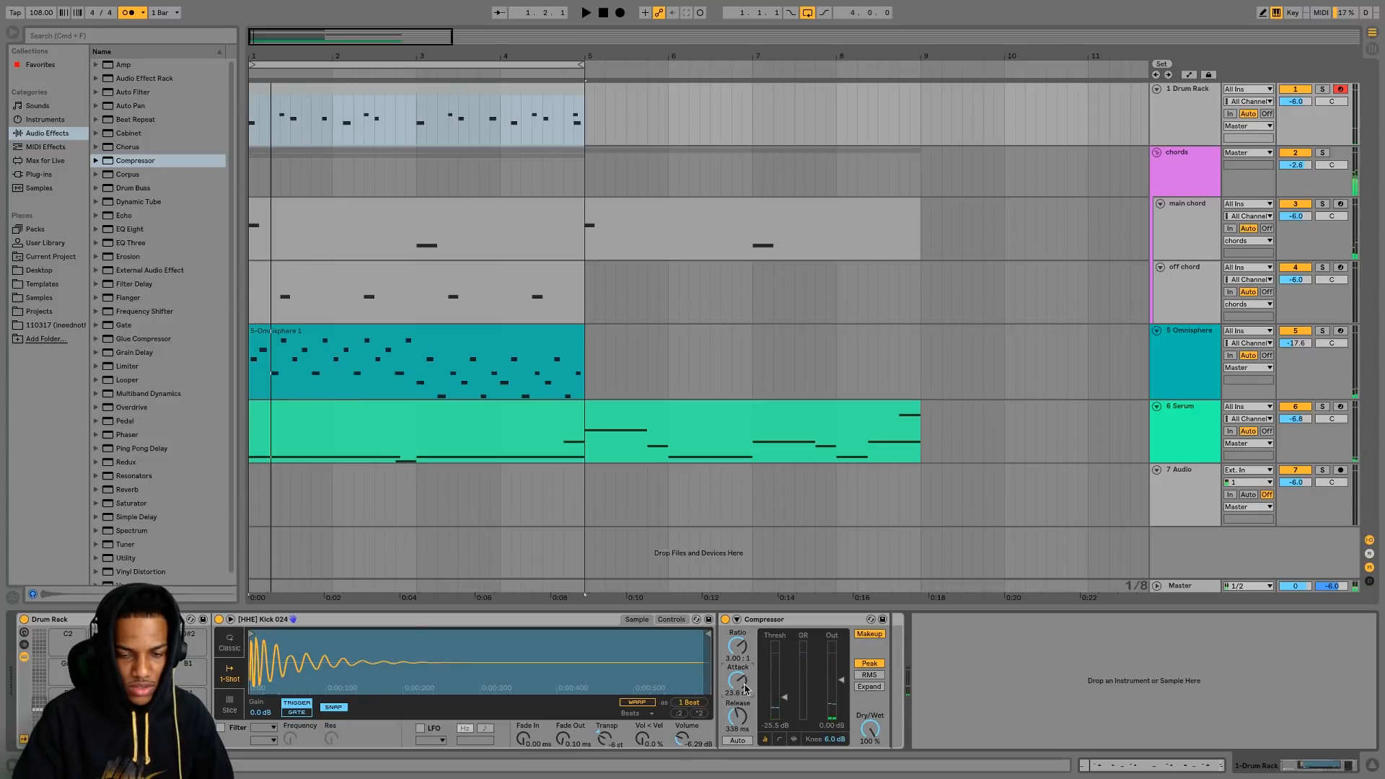
pyautogui.press('space')
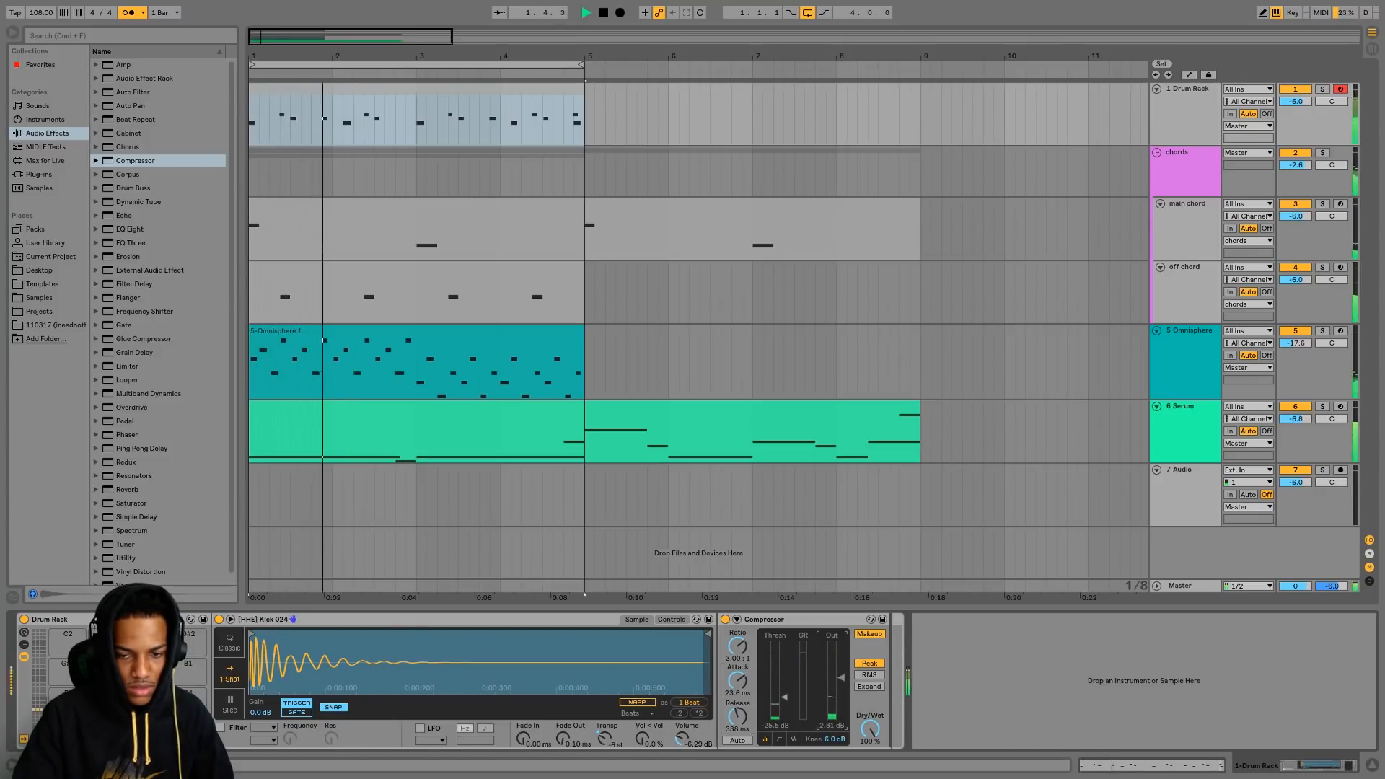
pyautogui.moveTo(836, 684); pyautogui.dragTo(836, 682)
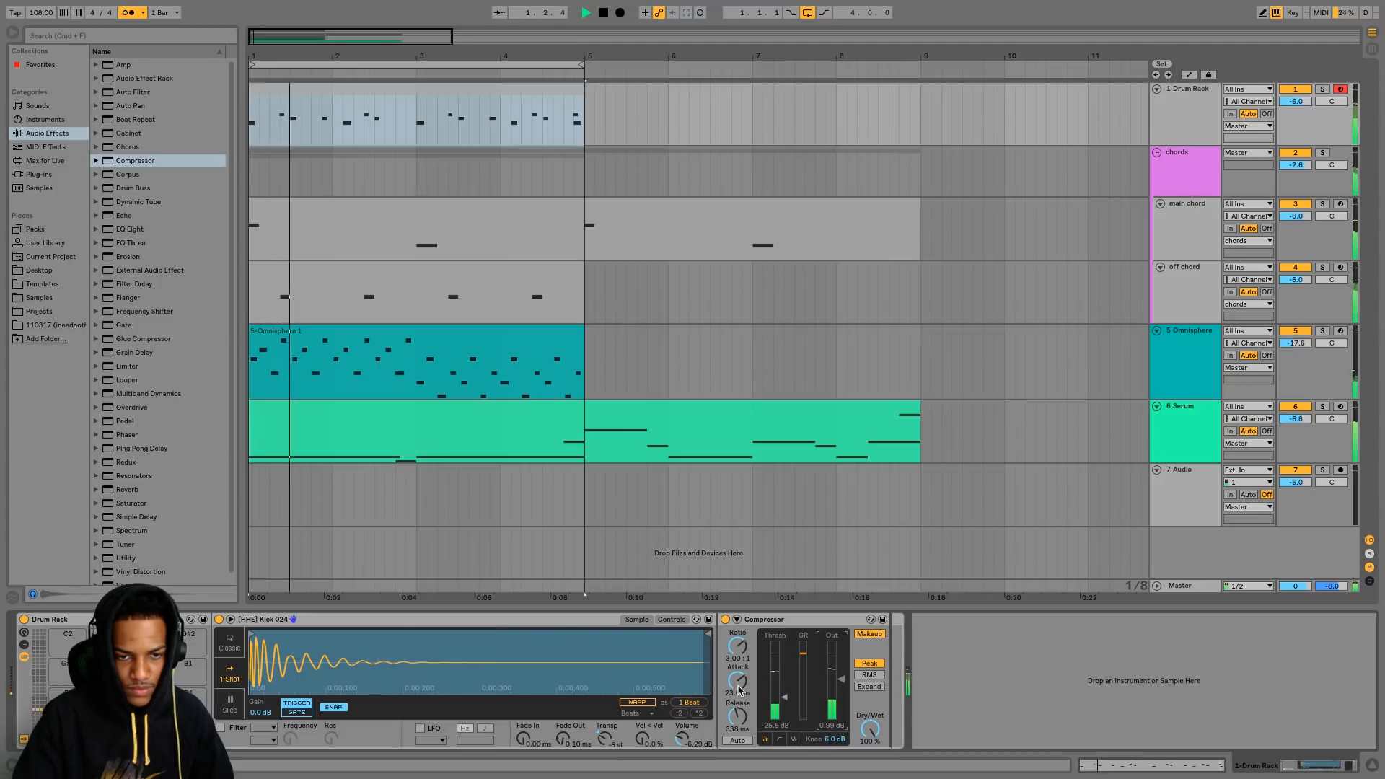
pyautogui.press('space')
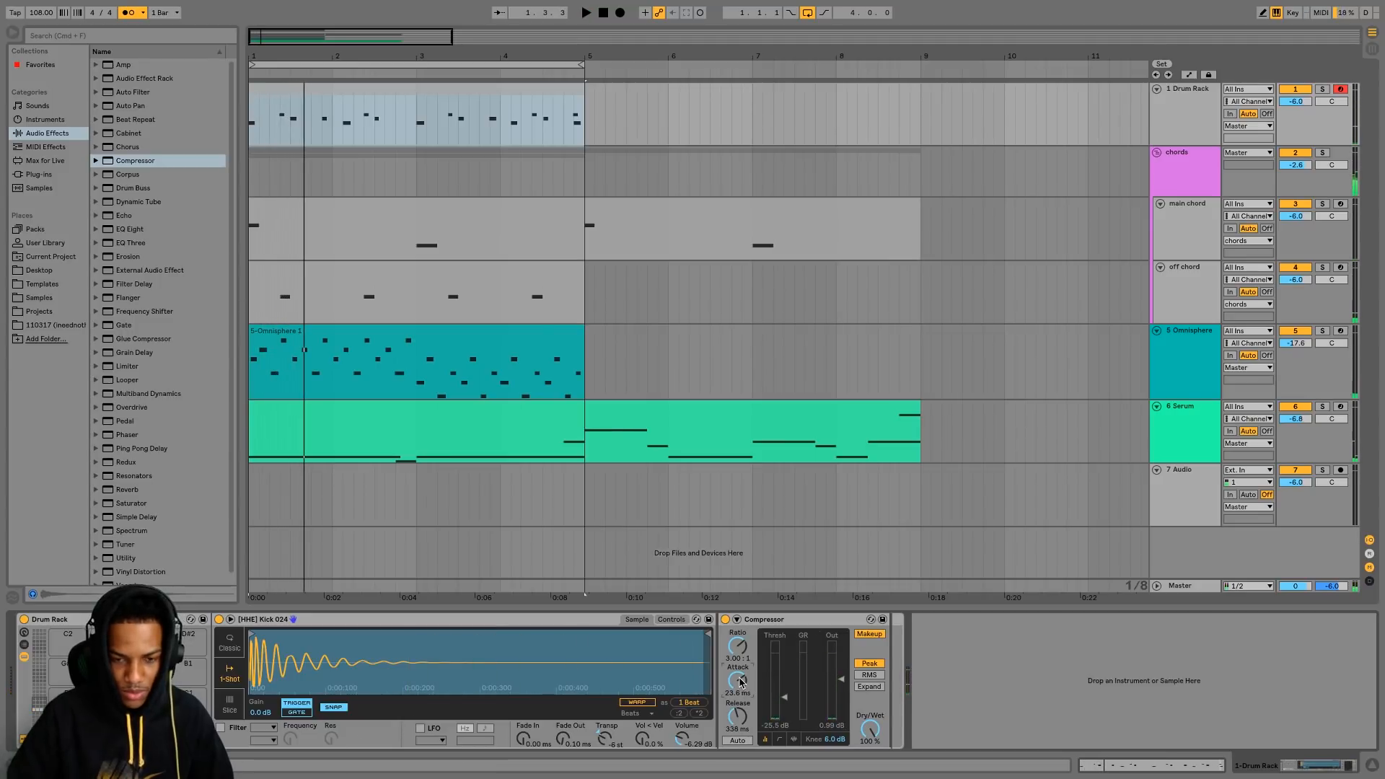
# - Solo the chords group and audition it on its own in the loop
pyautogui.press('space')
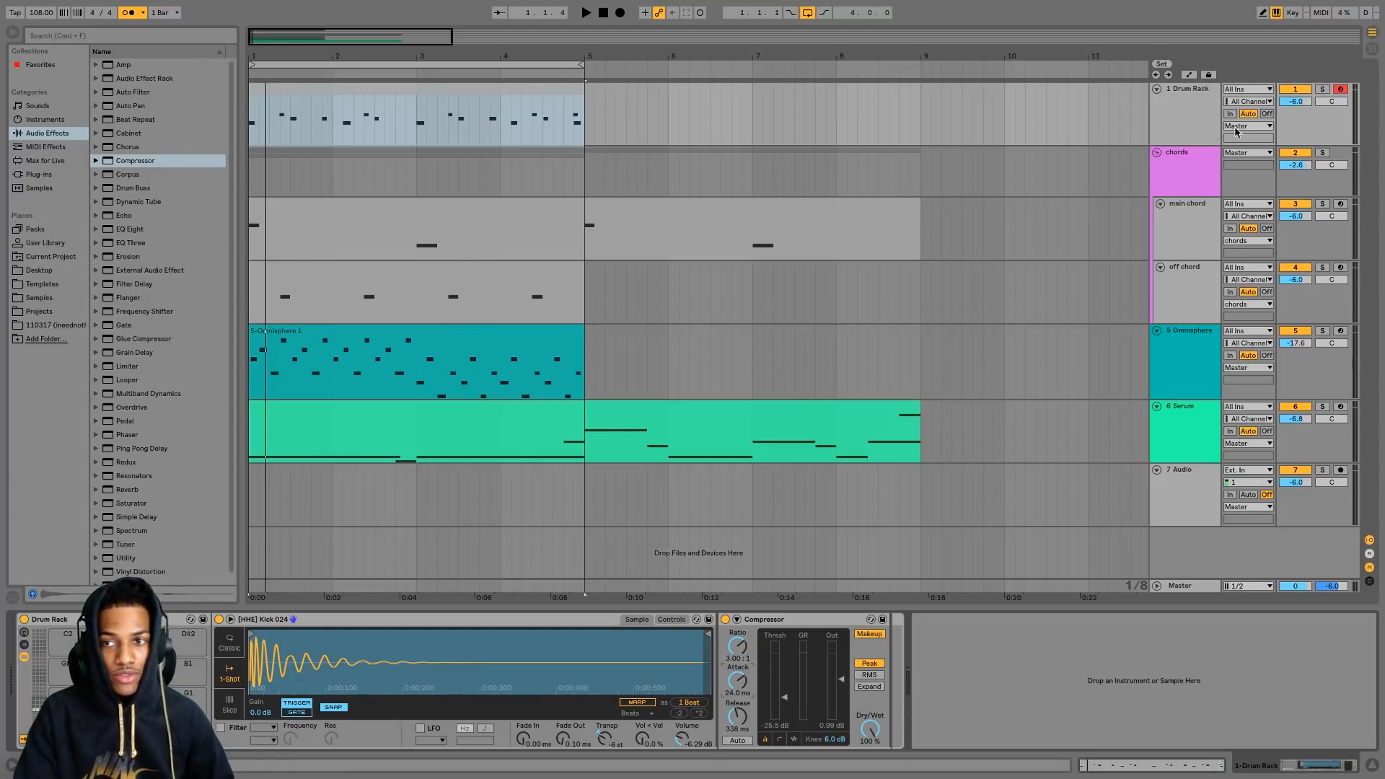
pyautogui.click(1321, 153)
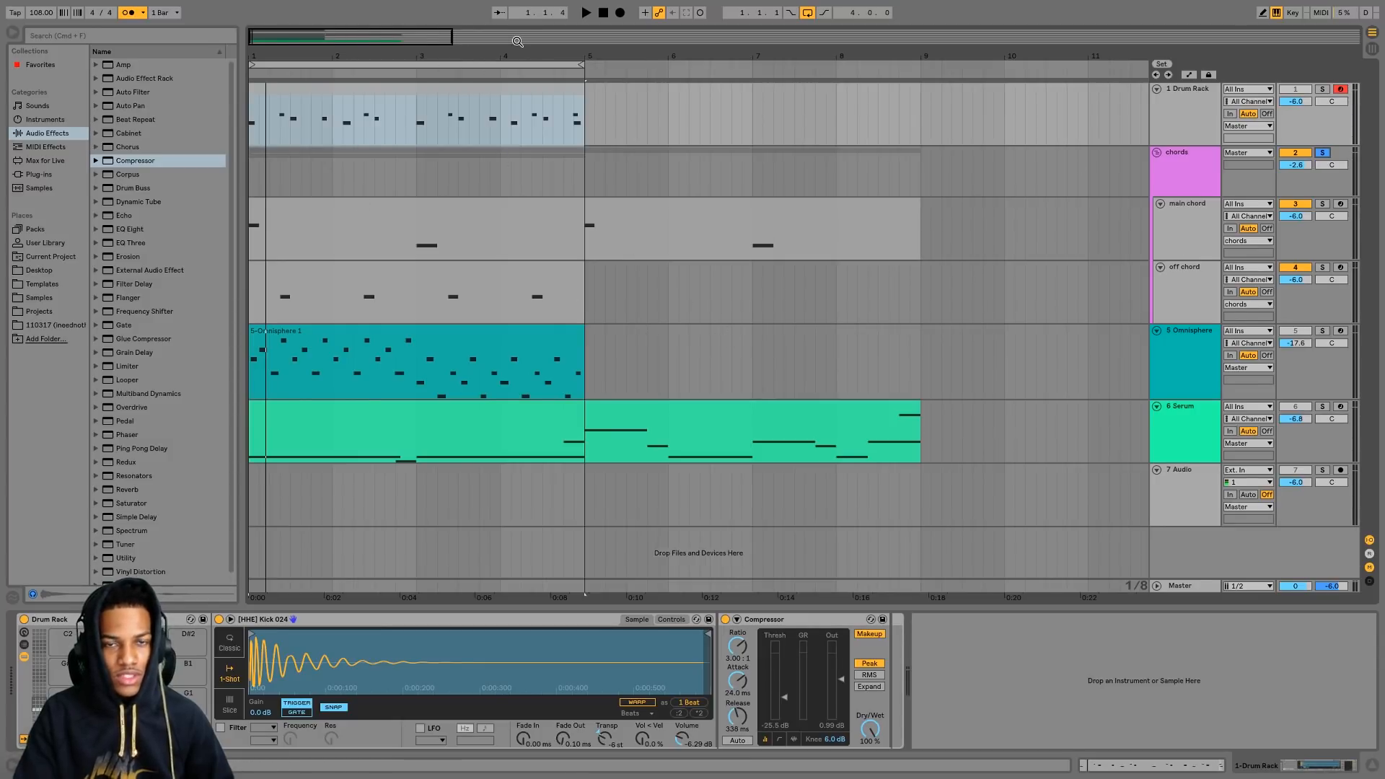
pyautogui.press('space')
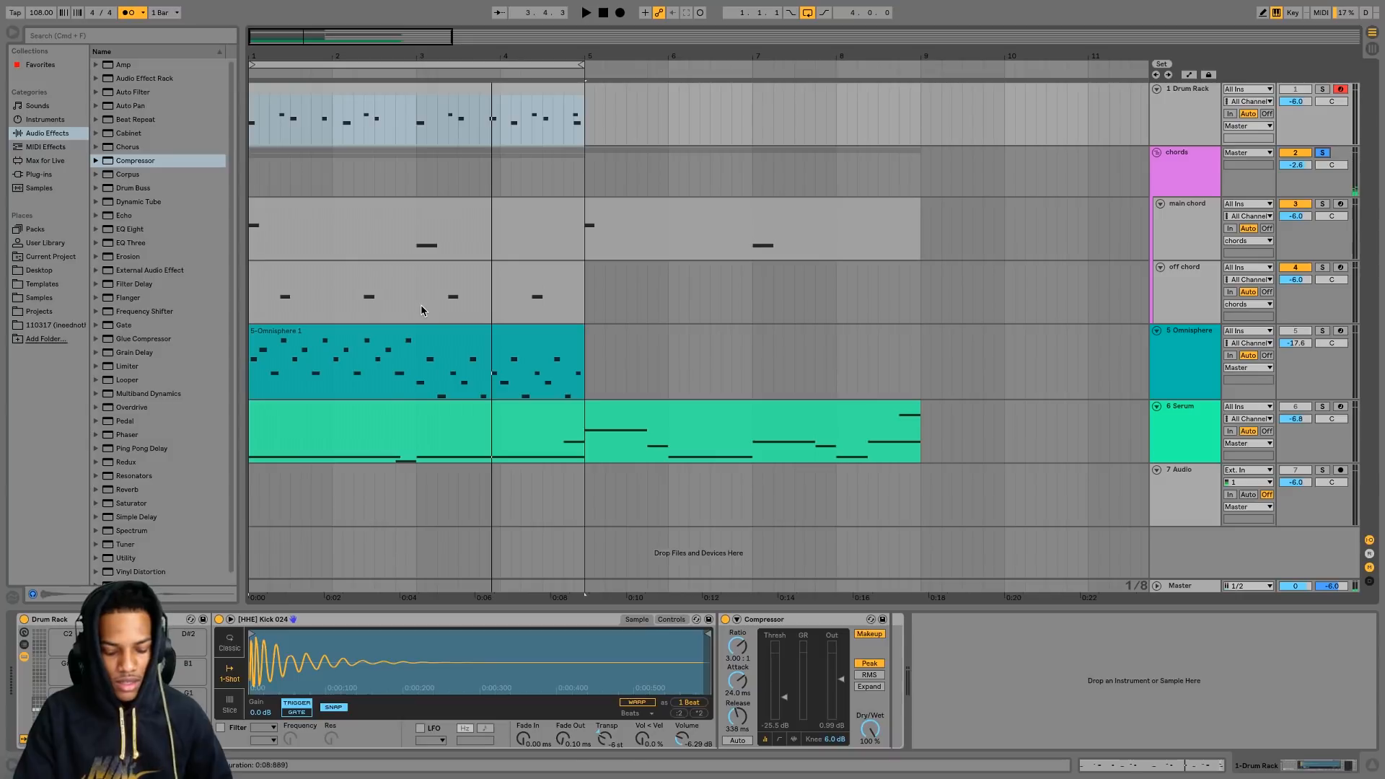
# - Inspect the Drum Rack's Hat-19 and 021 Weekend snare pads and audition the full loop with the chords unsoloed
pyautogui.click(1215, 124)
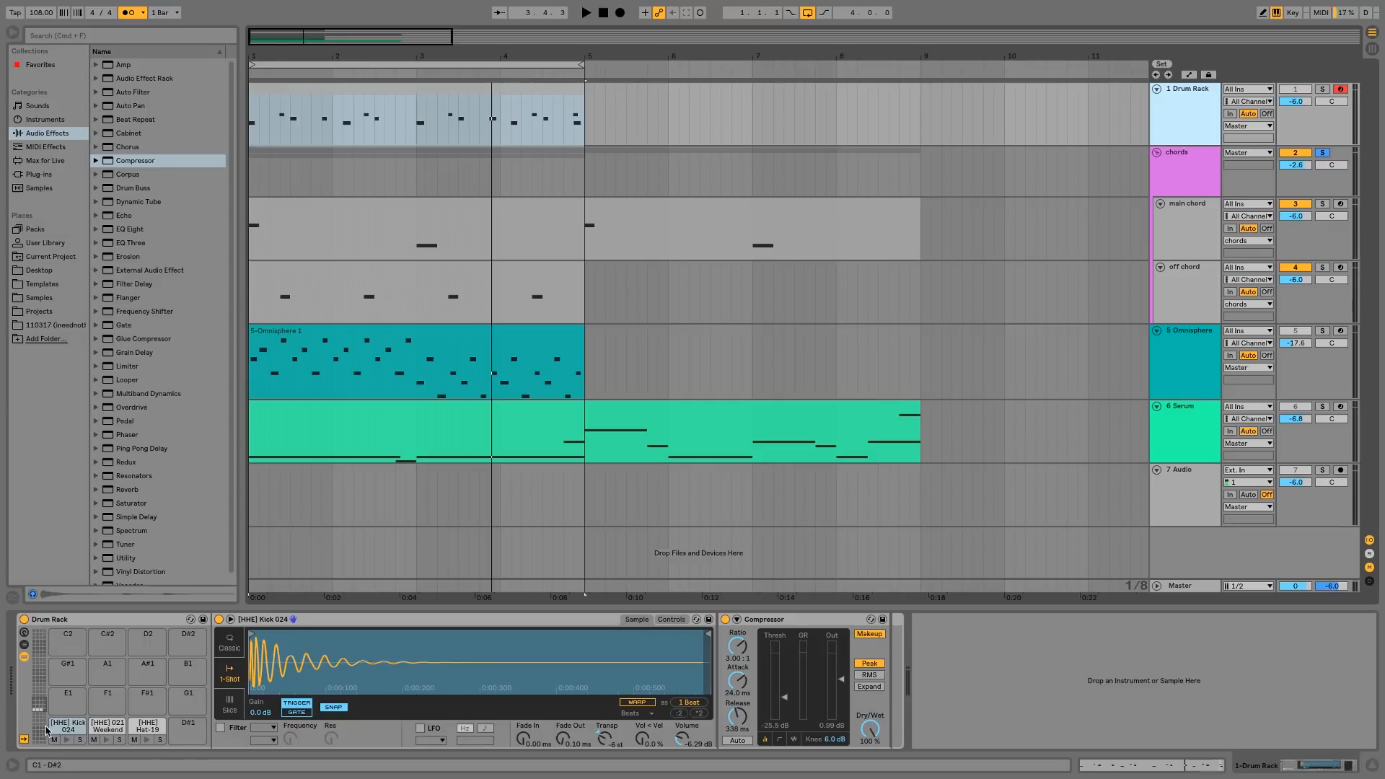
pyautogui.click(157, 729)
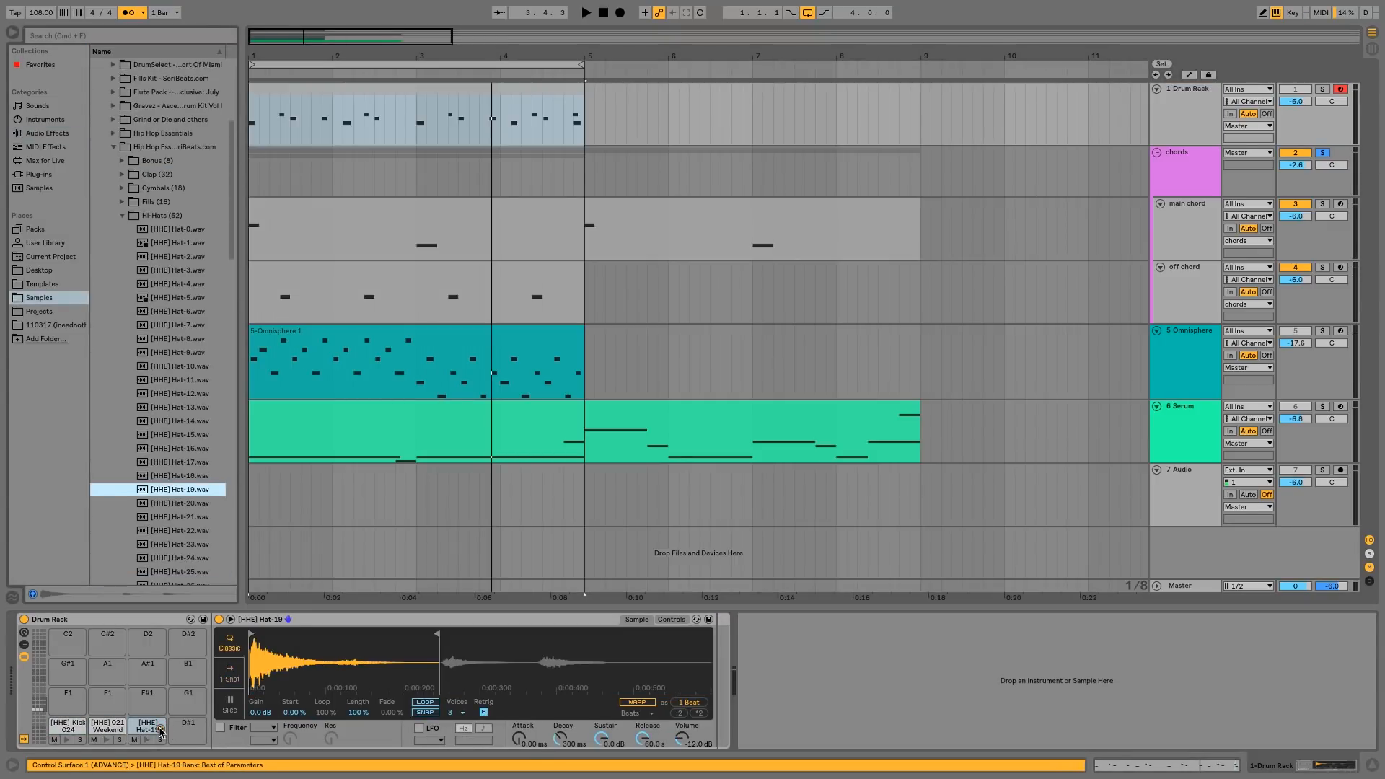
pyautogui.click(113, 741)
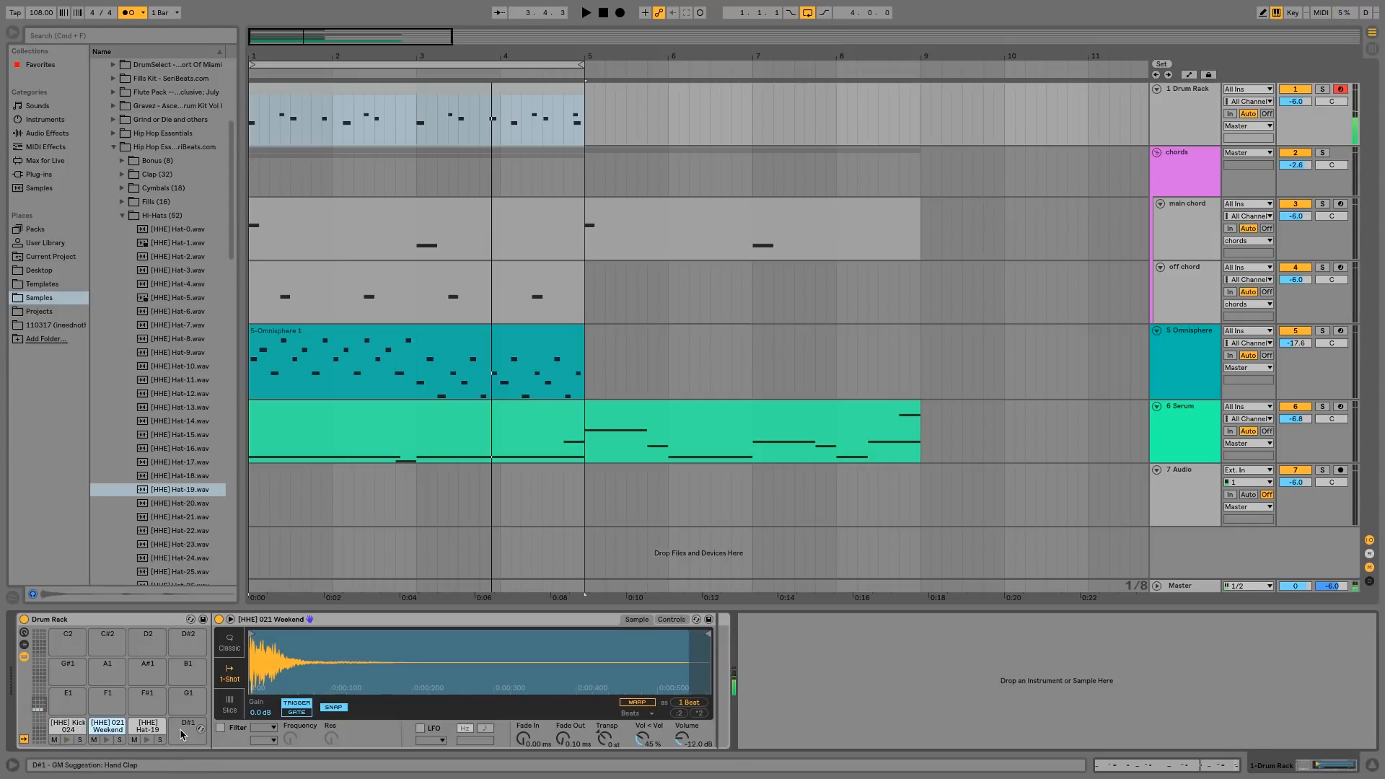
pyautogui.press('space')
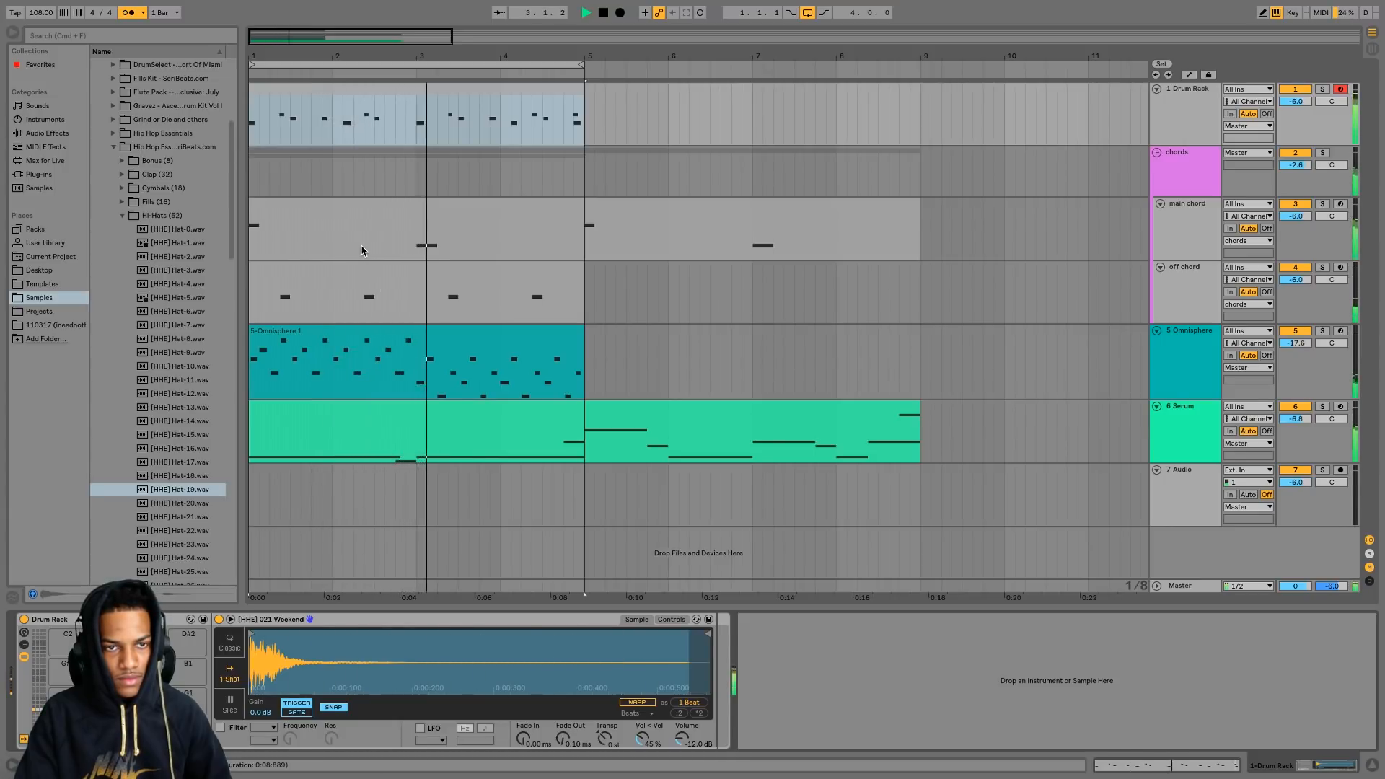
pyautogui.press('space')
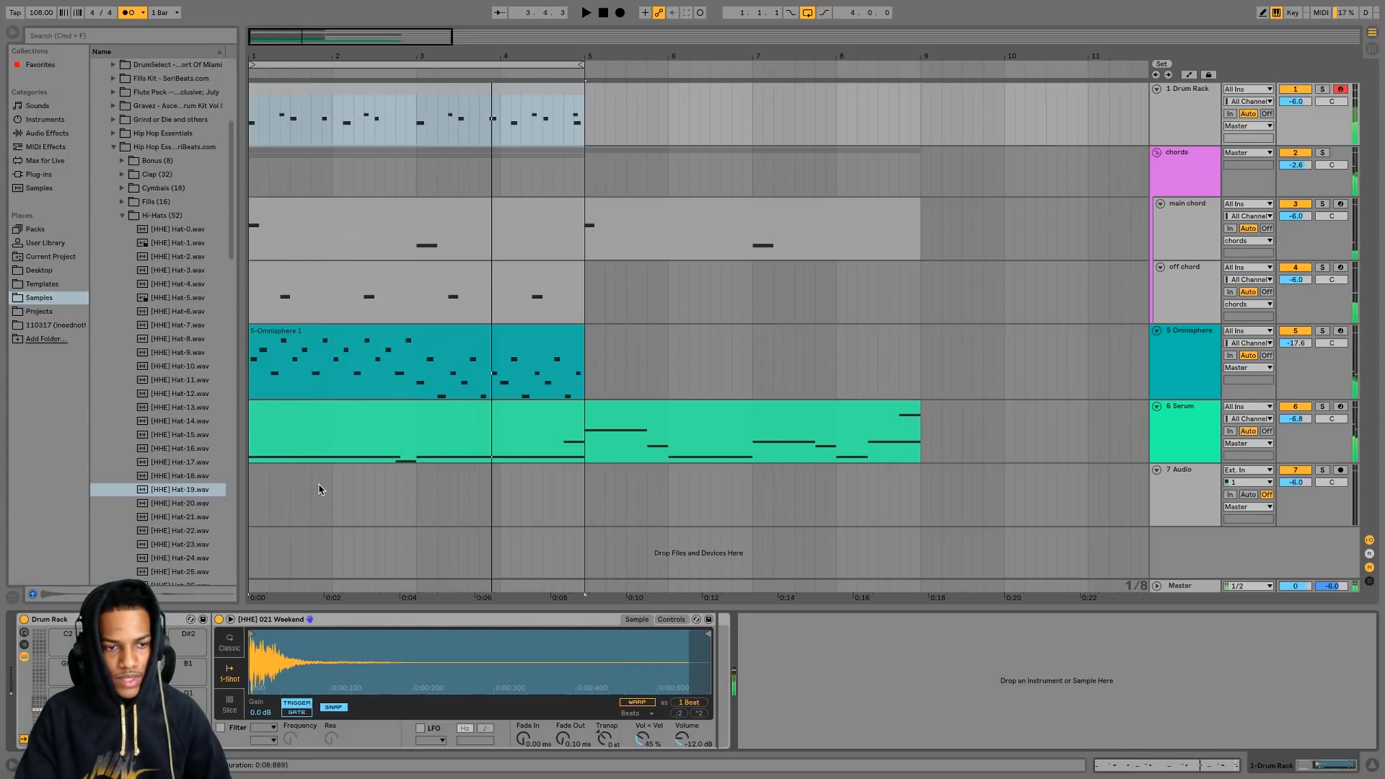
# - Move the empty audio track directly below the Drum Rack and open the 6ix Kit's Six Snares sample folder
pyautogui.moveTo(1170, 498); pyautogui.dragTo(1190, 158)
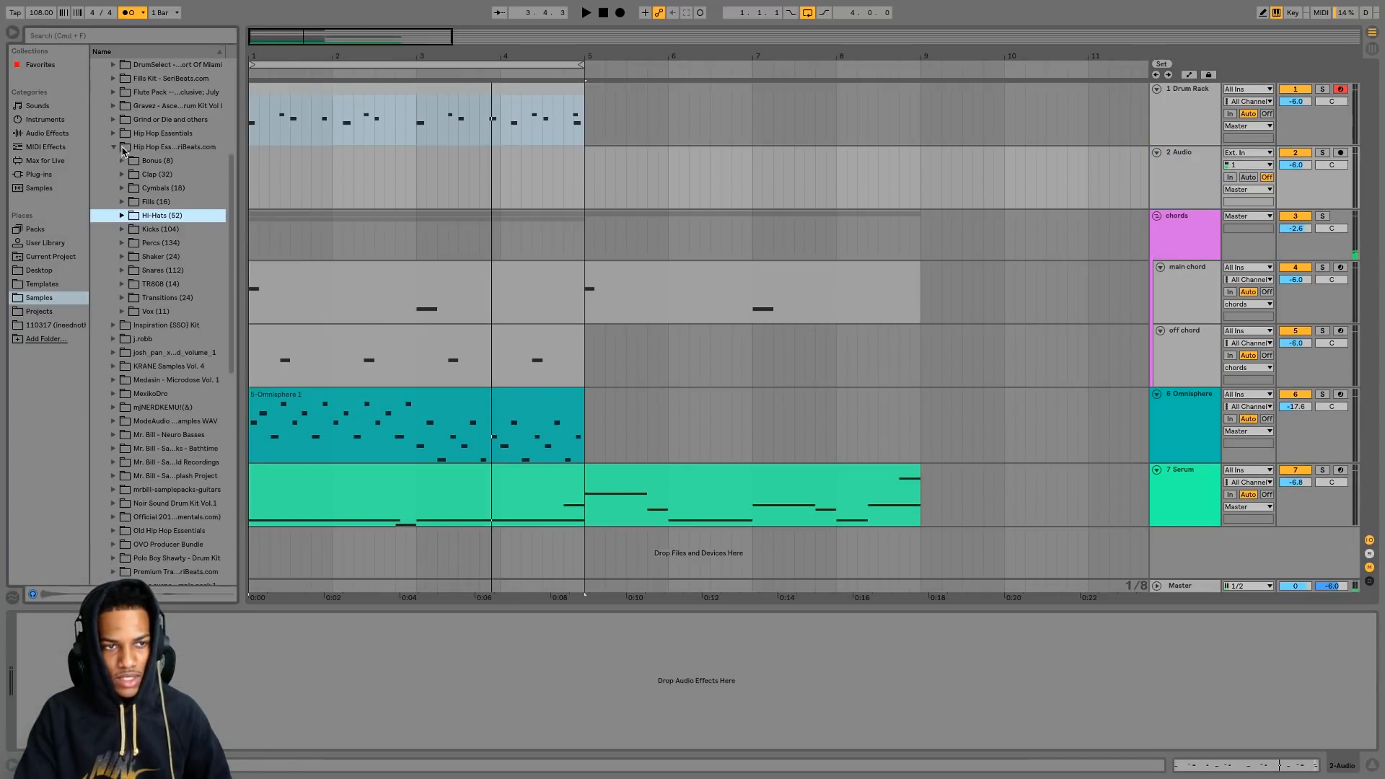
pyautogui.click(115, 148)
pyautogui.scroll(-8, 159, 438)
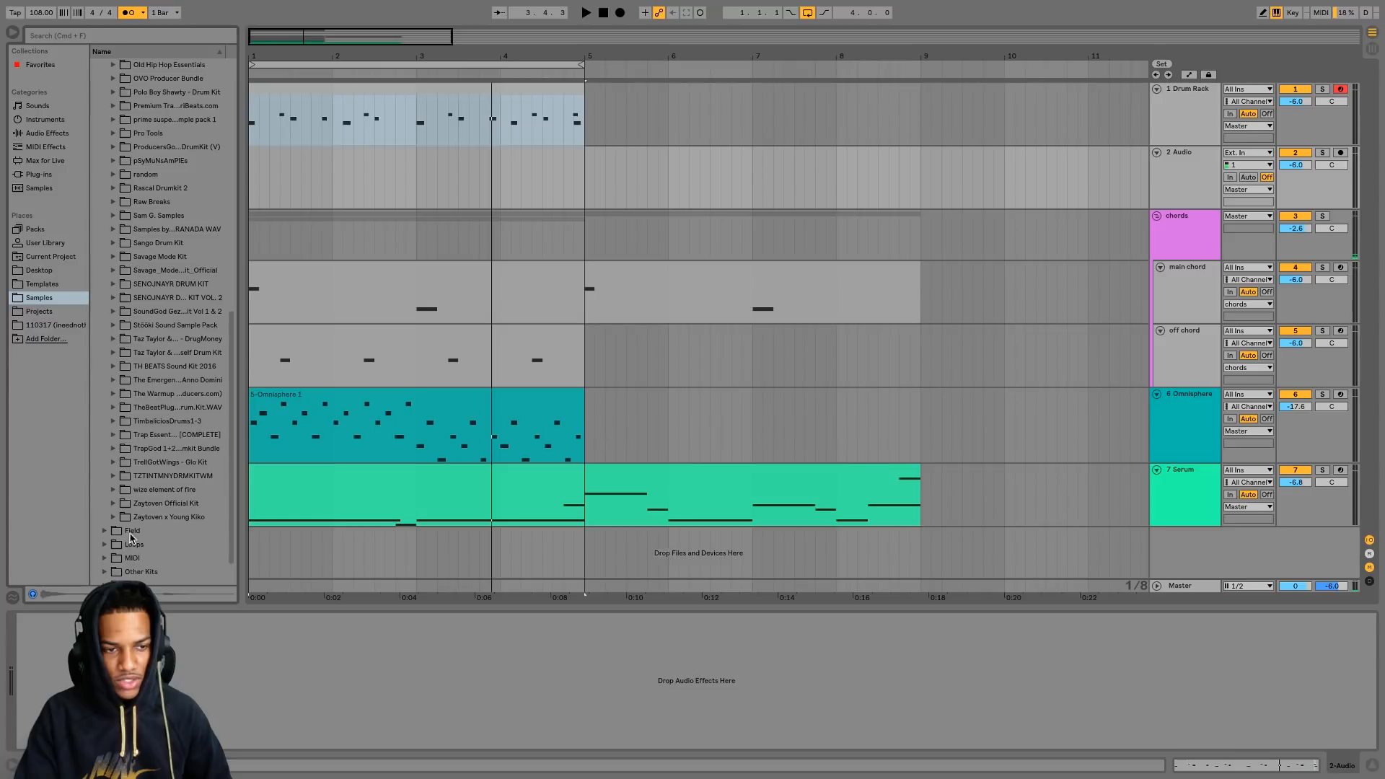
pyautogui.click(113, 435)
pyautogui.click(122, 490)
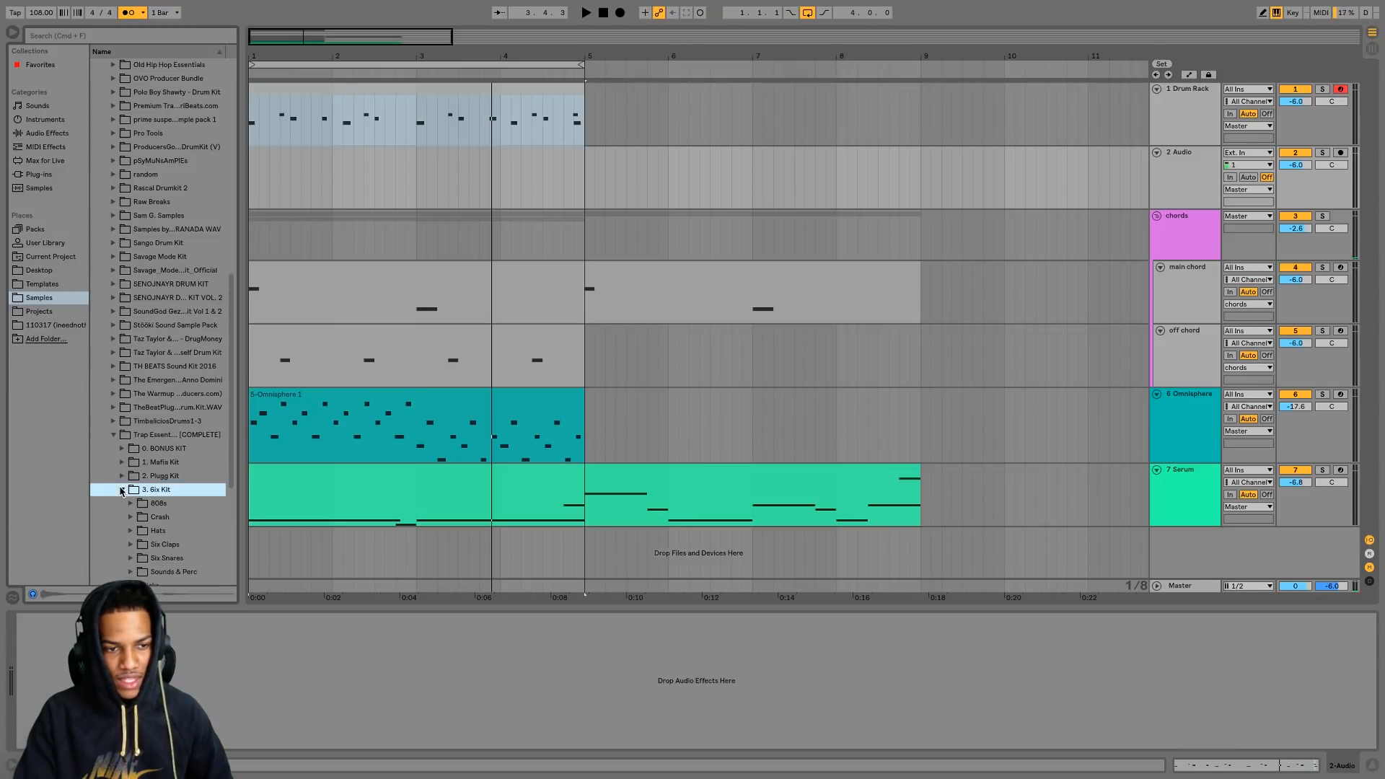
pyautogui.scroll(-1, 186, 560)
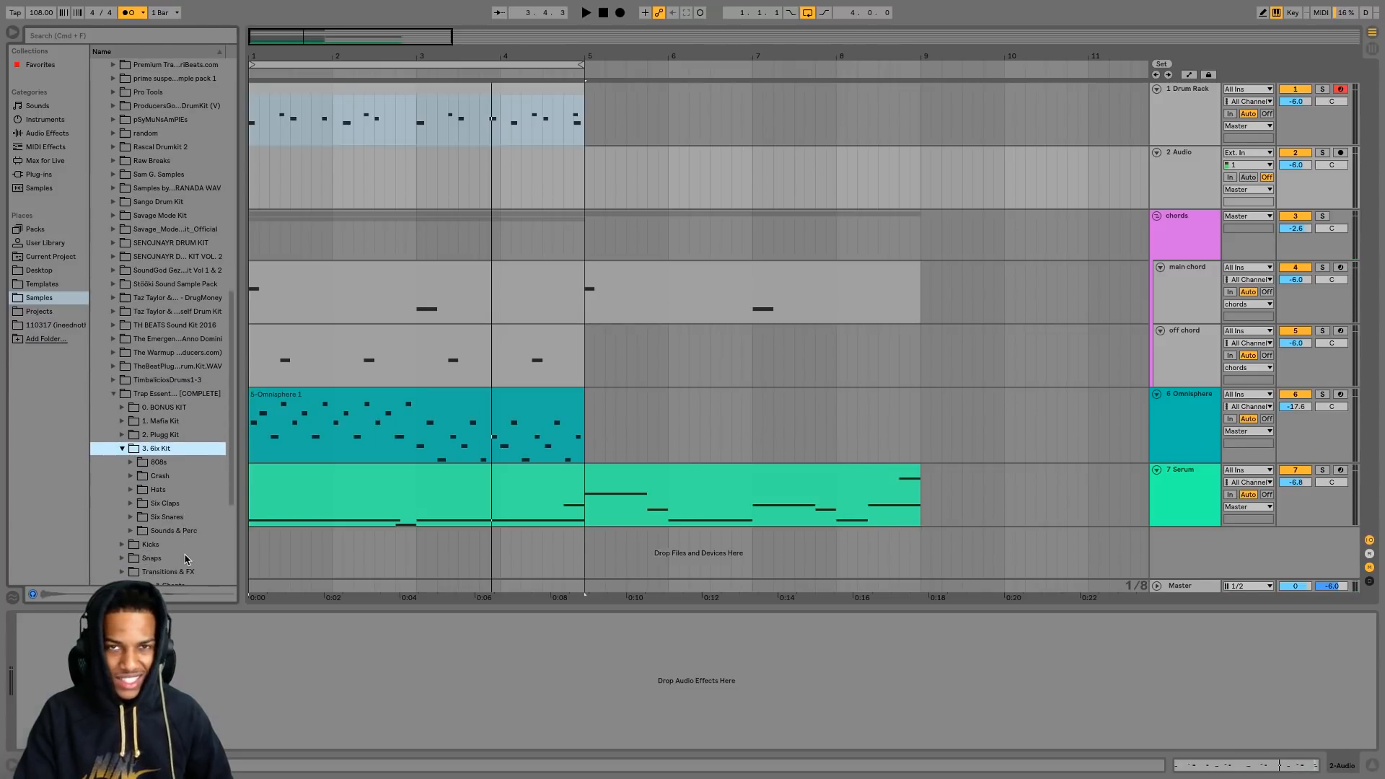
pyautogui.click(130, 517)
pyautogui.scroll(-6, 175, 548)
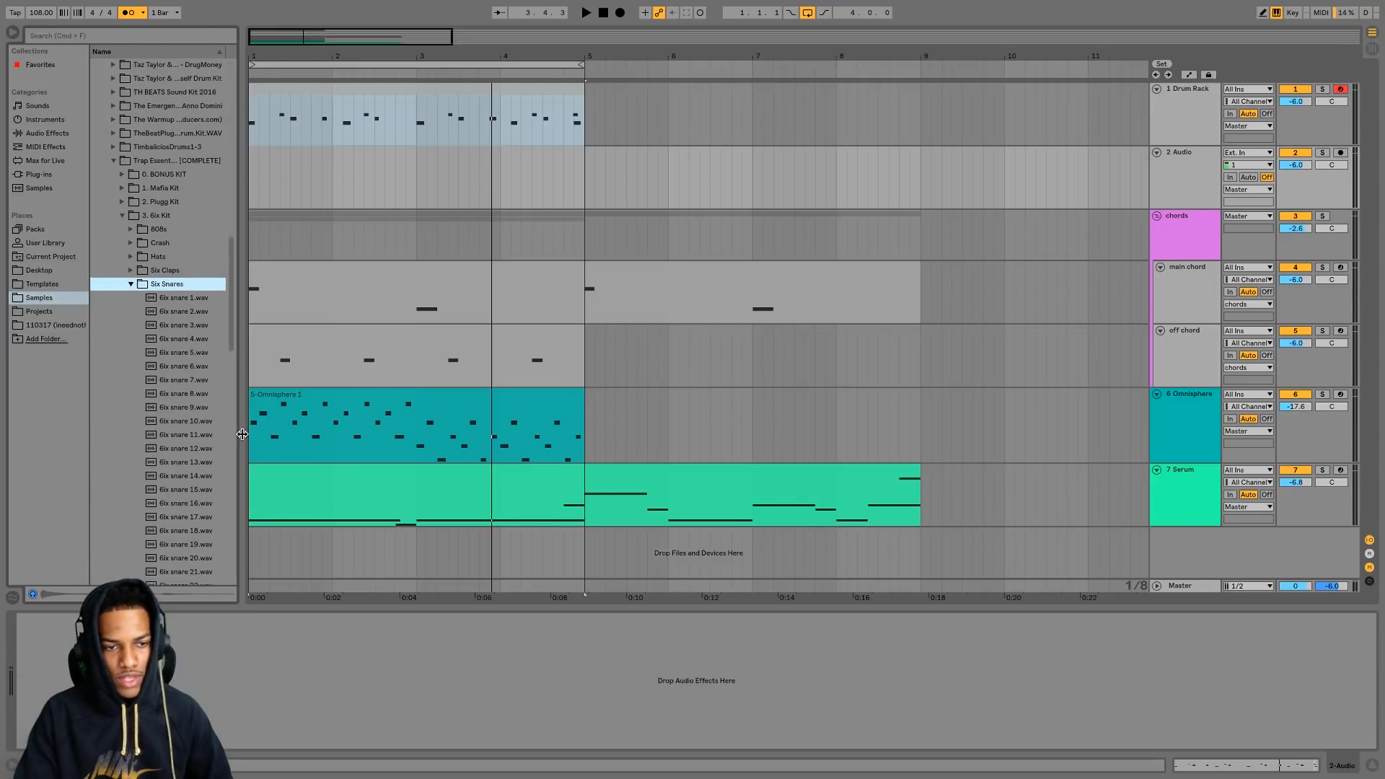
# - Widen the browser, preview the 6ix snare samples, select 6ix snare 48.wav and audition the loop
pyautogui.moveTo(242, 434); pyautogui.dragTo(320, 439)
pyautogui.scroll(-1, 198, 513)
pyautogui.click(215, 504)
pyautogui.click(205, 529)
pyautogui.scroll(-4, 196, 542)
pyautogui.click(193, 550)
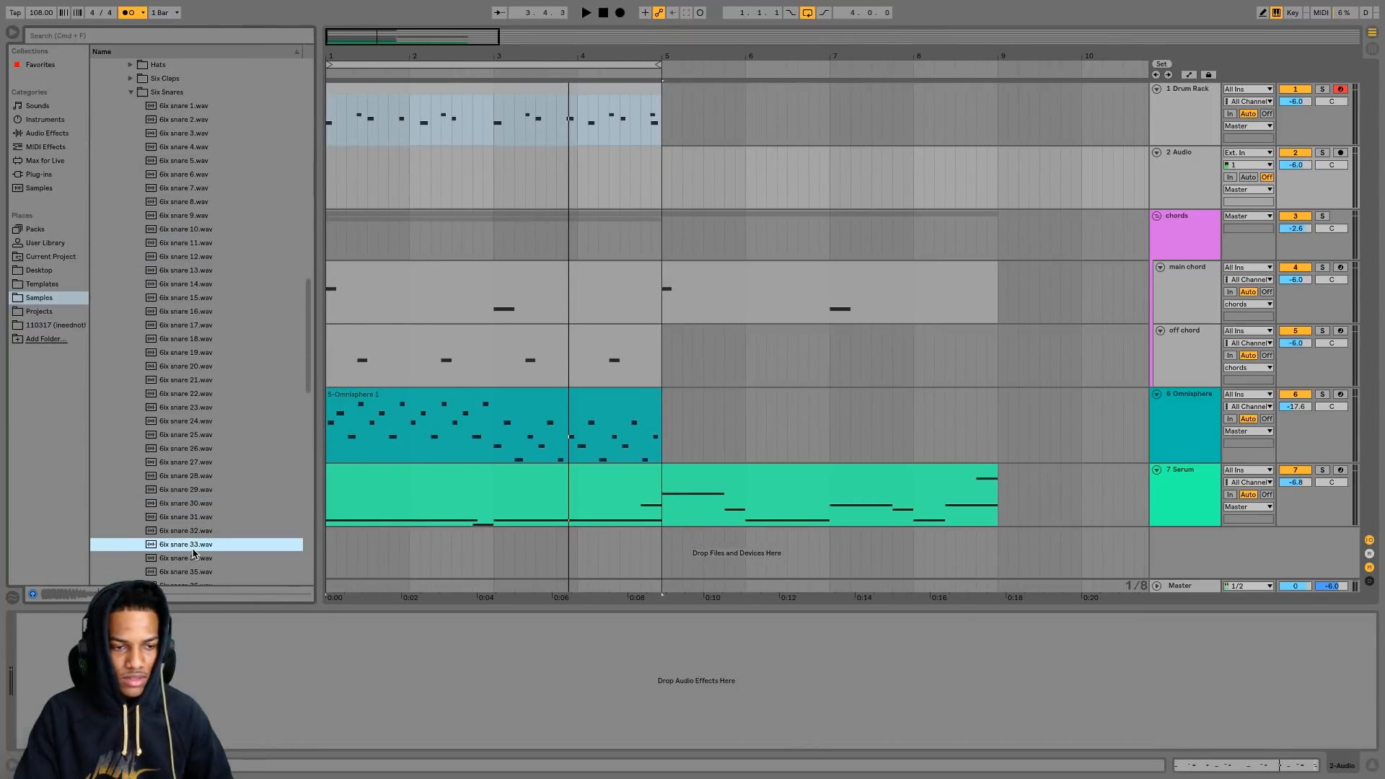
pyautogui.click(208, 532)
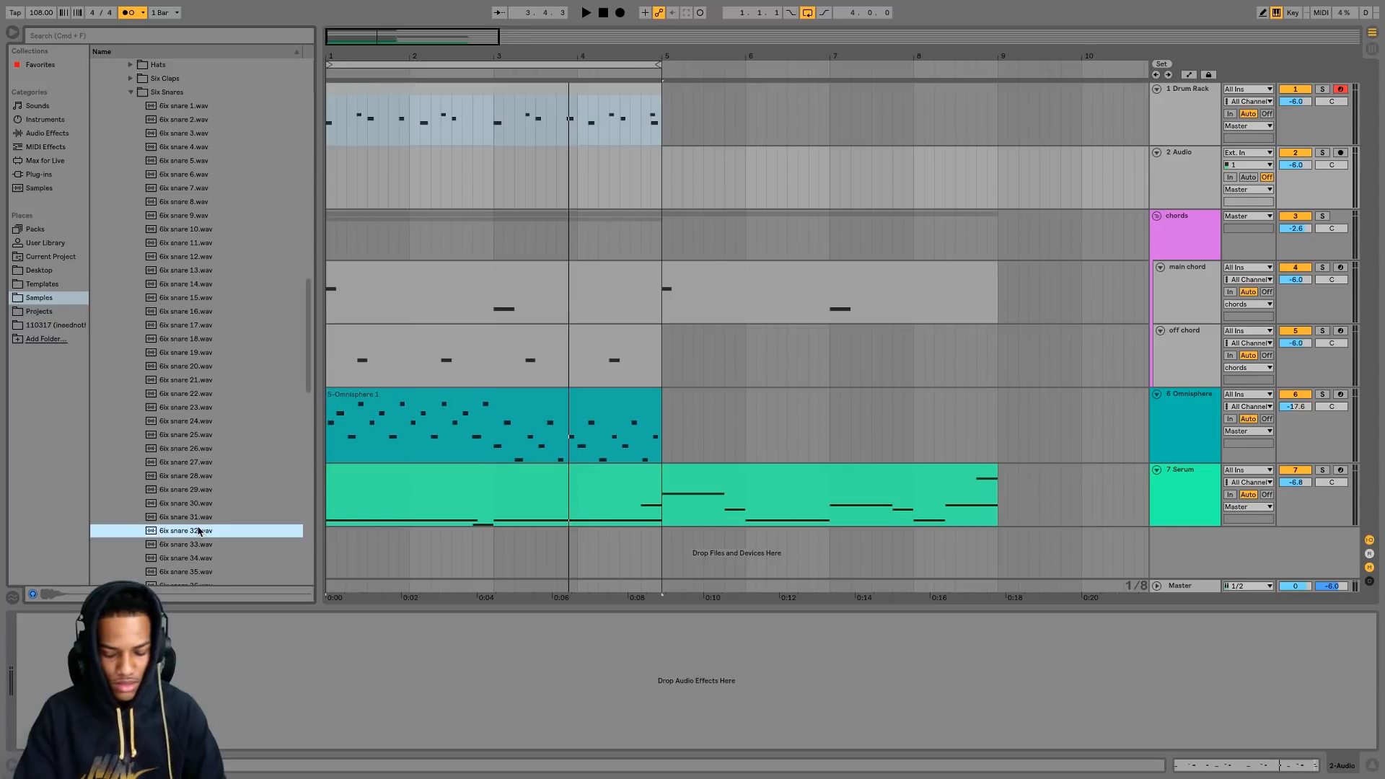
pyautogui.scroll(-4, 199, 531)
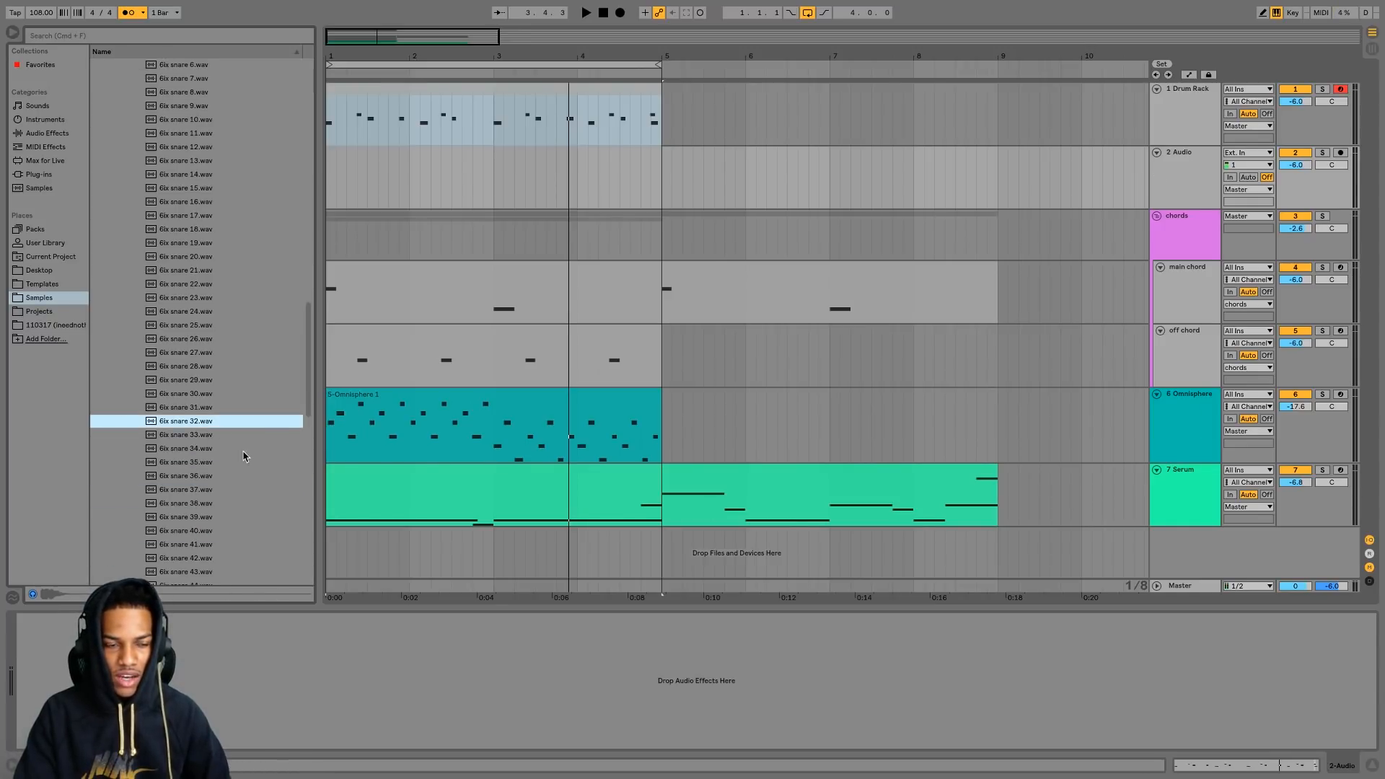
pyautogui.scroll(-4, 182, 488)
pyautogui.click(190, 530)
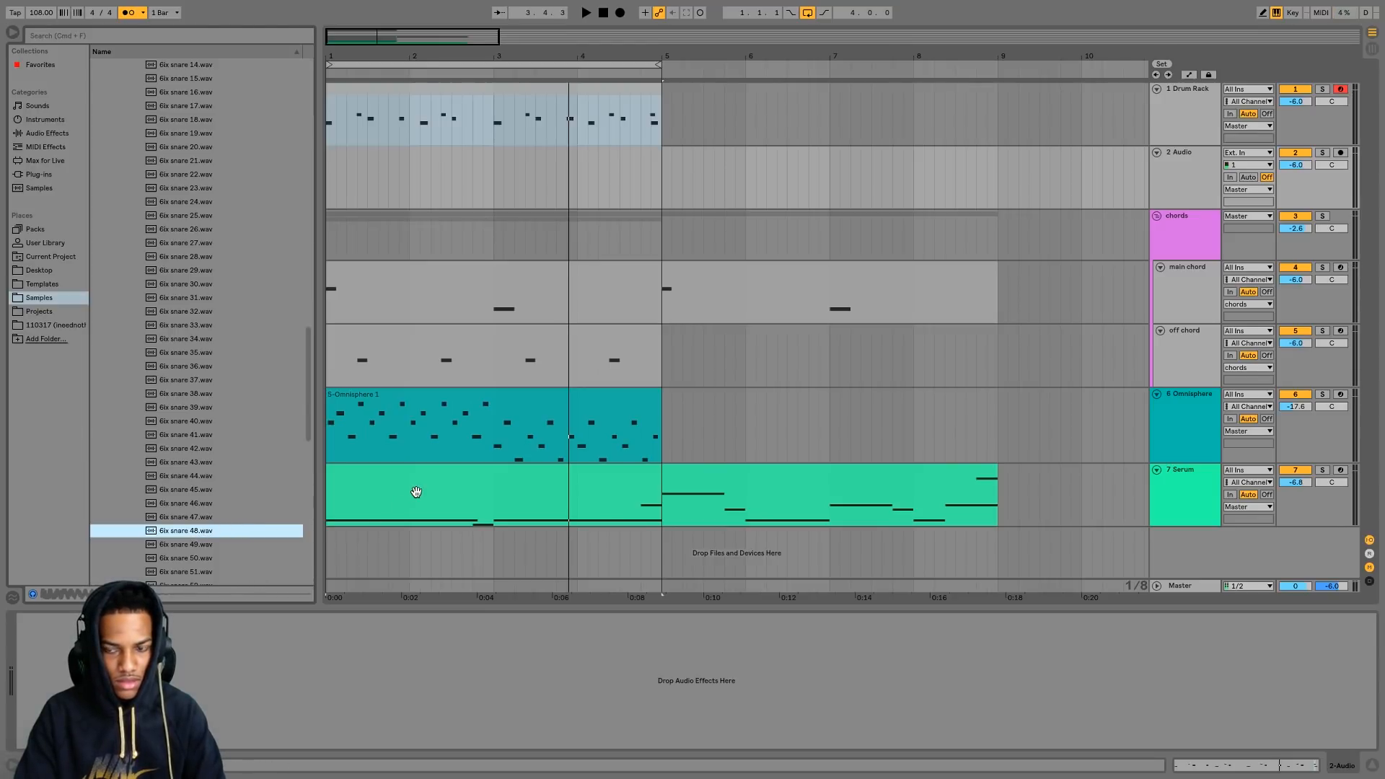
pyautogui.press('space')
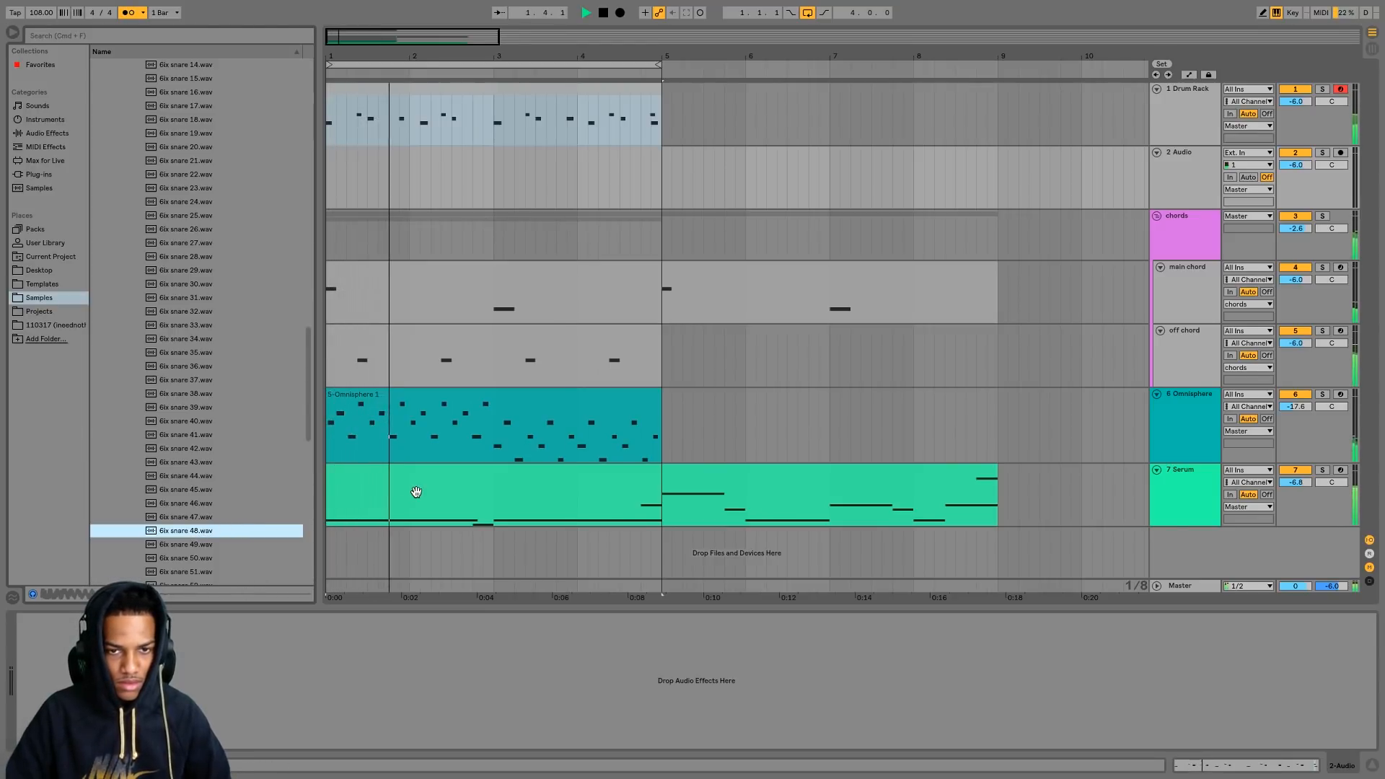
pyautogui.press('space')
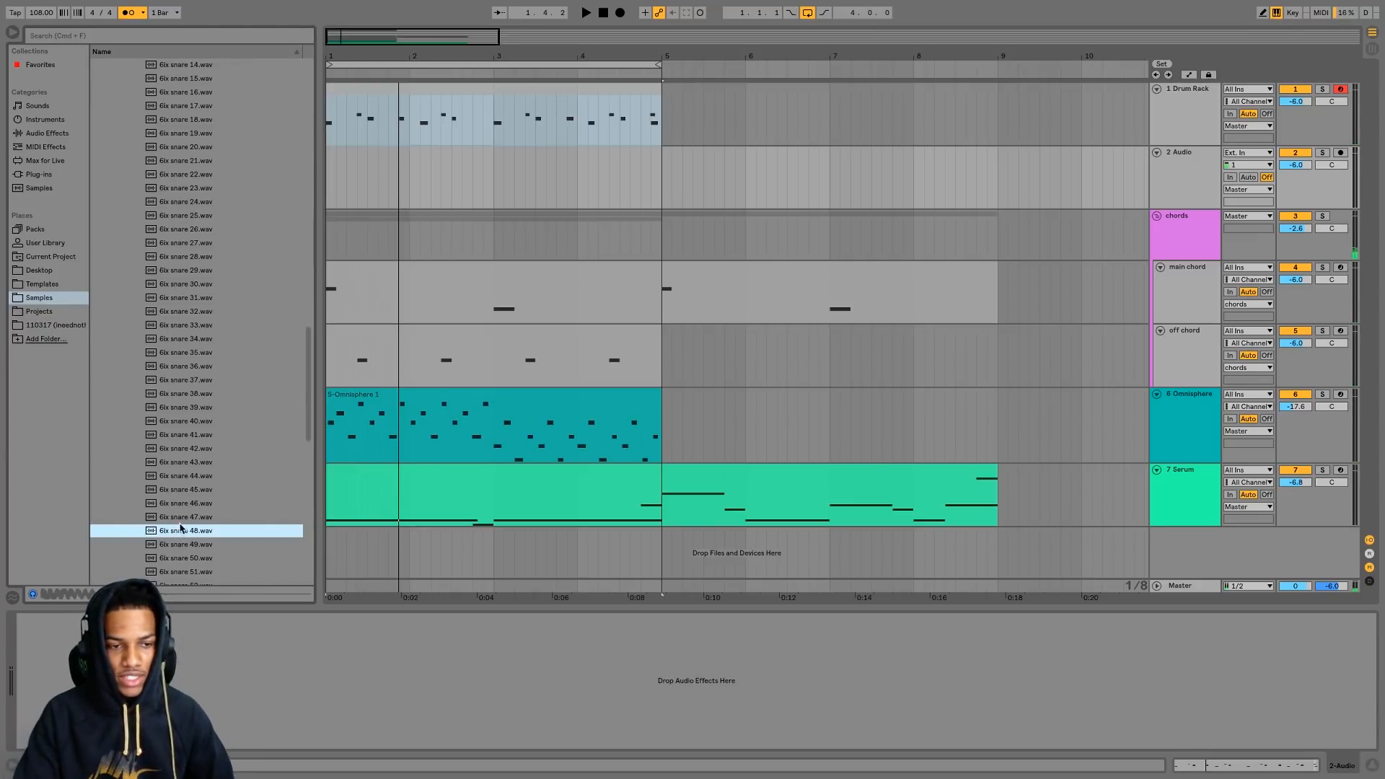
# - Place 6ix snare 48.wav on the audio track at beat 3 of bars 1 to 4 and play the loop from the start
pyautogui.moveTo(181, 529)
pyautogui.mouseDown()
pyautogui.moveTo(386, 232)
pyautogui.moveTo(356, 177)
pyautogui.moveTo(370, 165)
pyautogui.mouseUp()
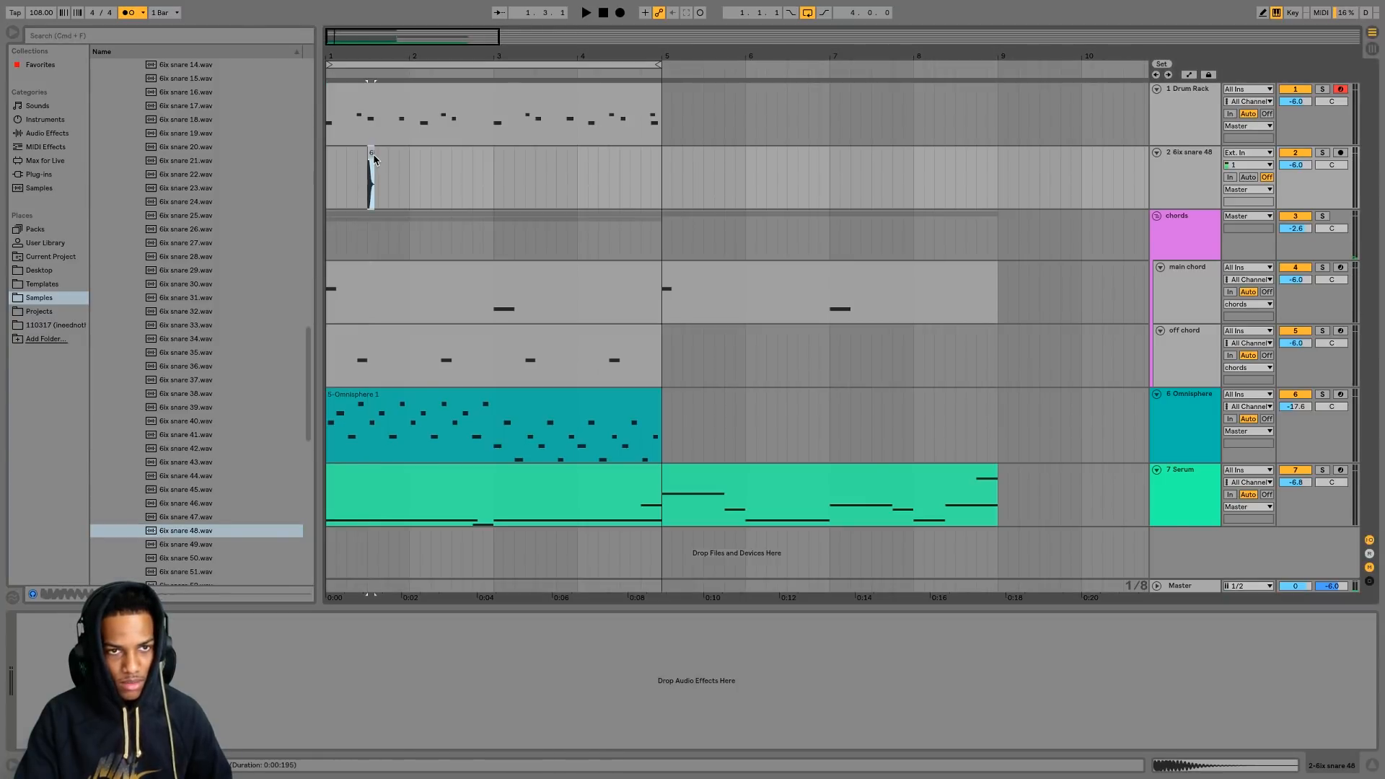
pyautogui.moveTo(372, 151); pyautogui.dragTo(621, 172)
pyautogui.click(327, 175)
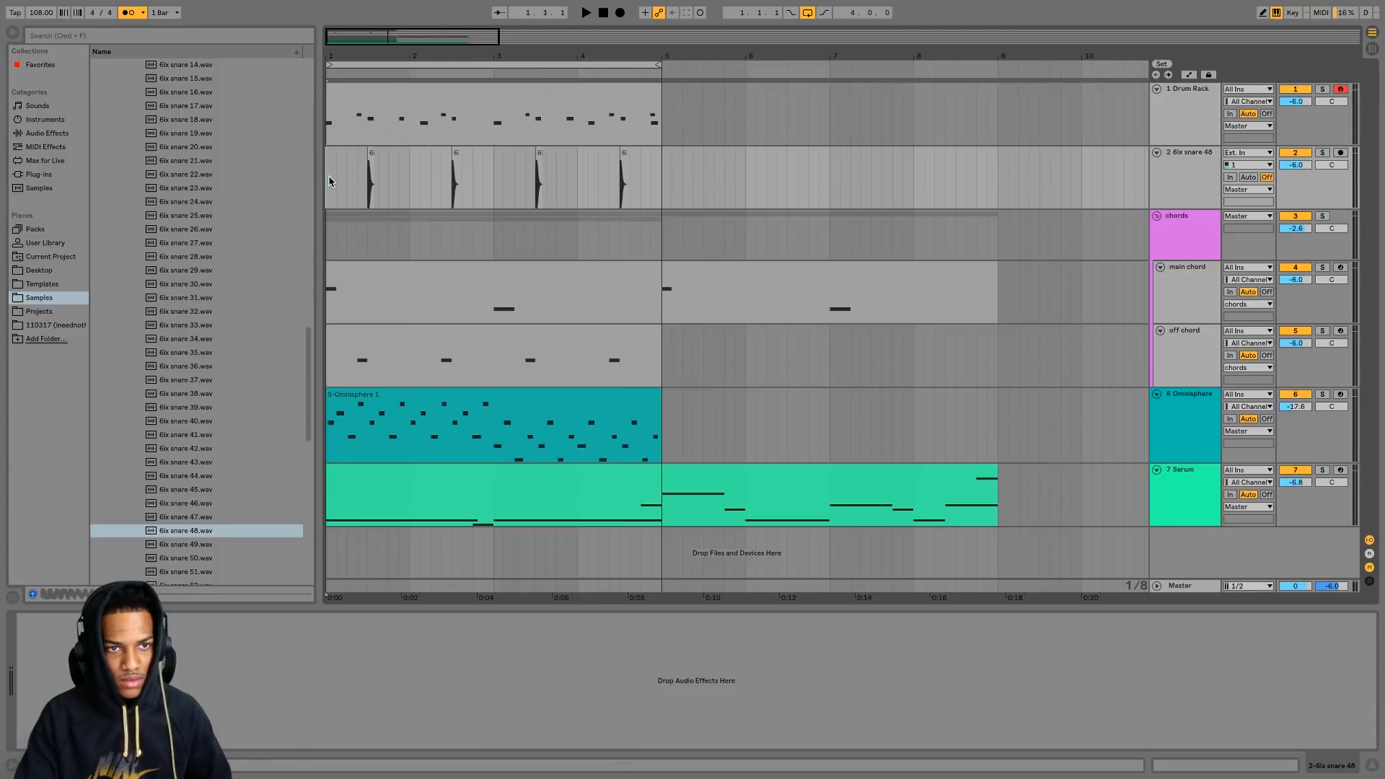
pyautogui.press('space')
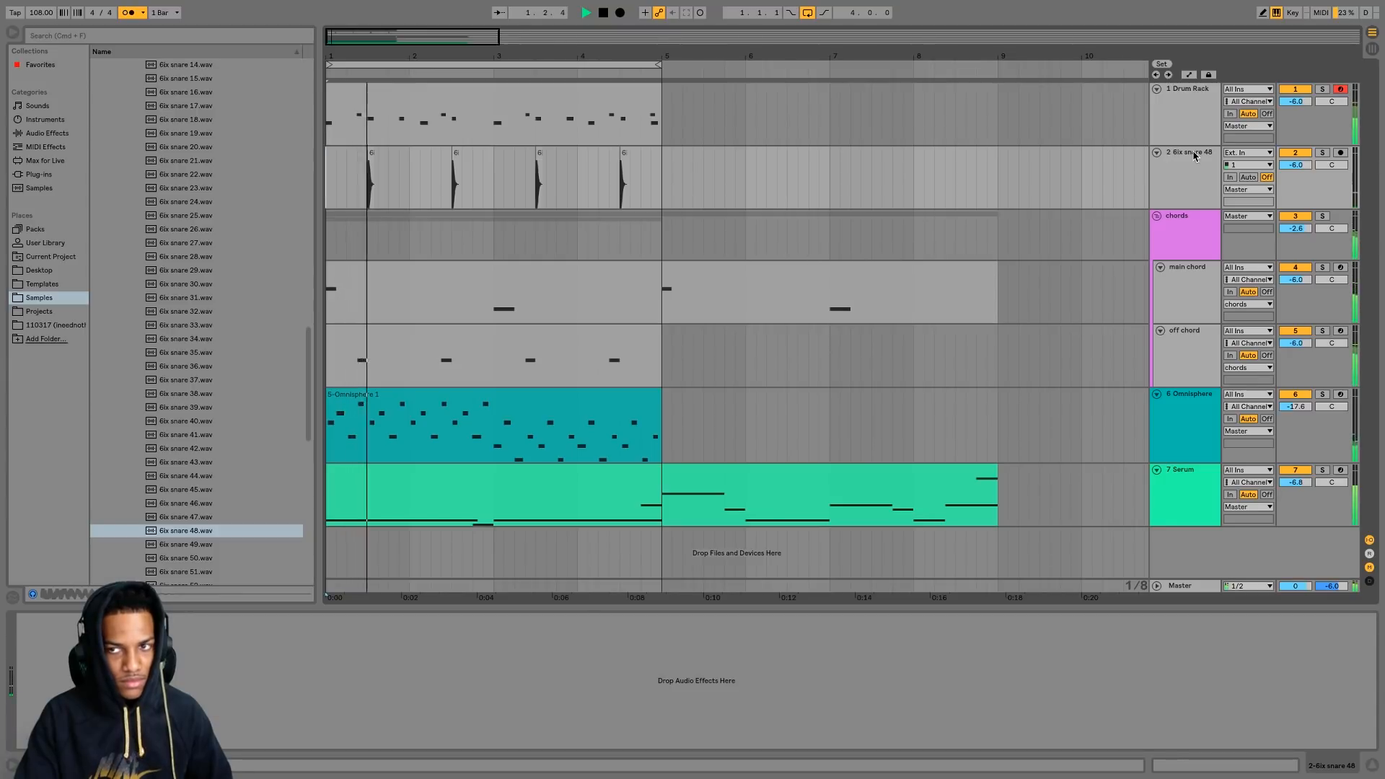
# - Set the 6ix snare 48 track's volume to -11.0 and insert an empty audio track below it
pyautogui.scroll(4, 209, 467)
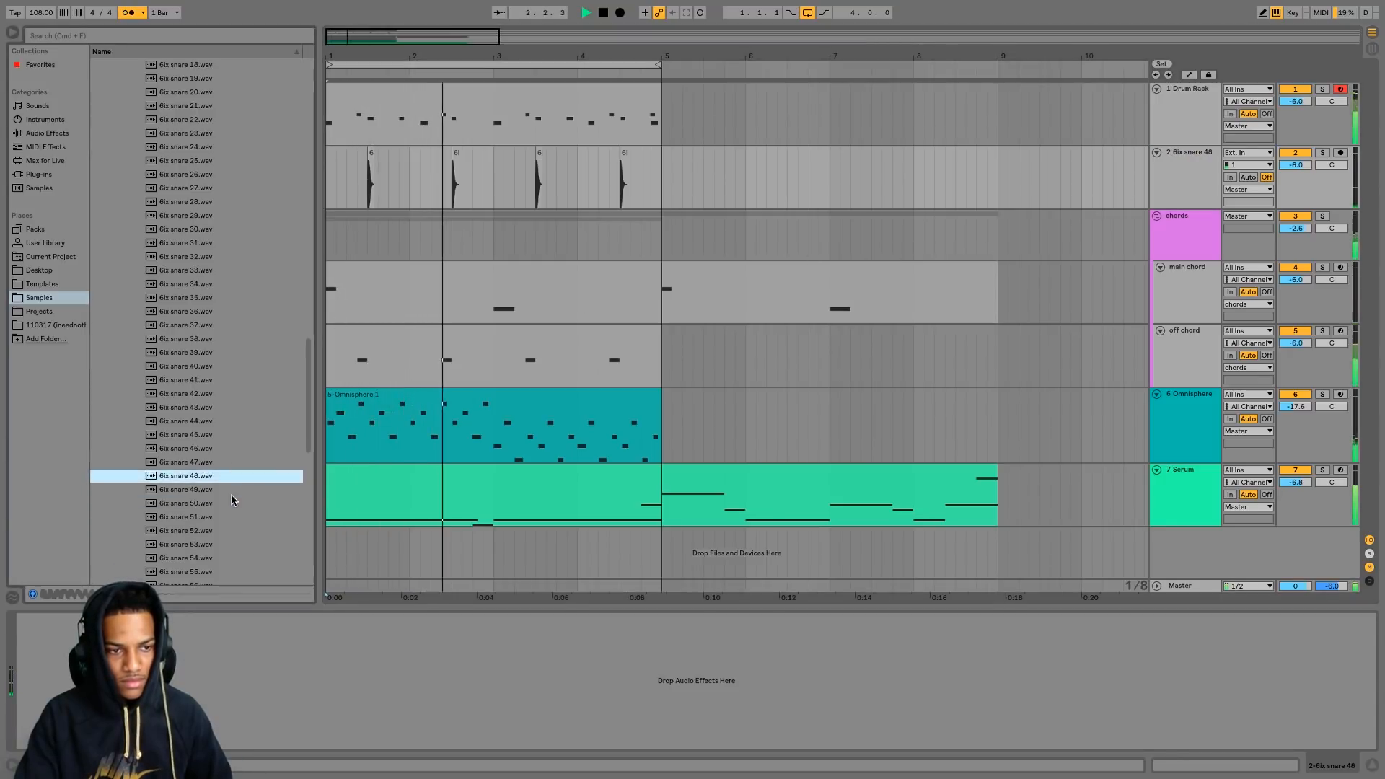
pyautogui.moveTo(1296, 165); pyautogui.dragTo(1296, 180)
pyautogui.click(1186, 177)
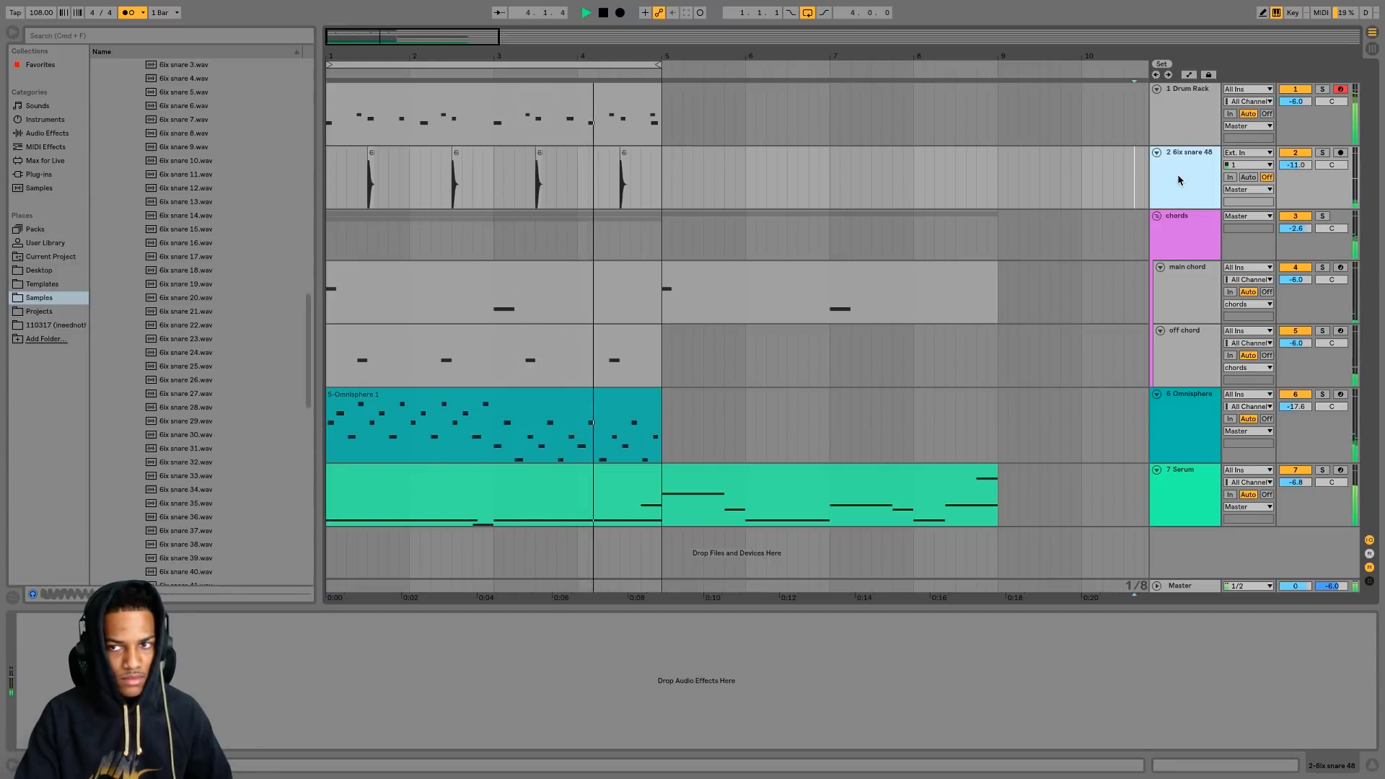
pyautogui.rightClick(1188, 177)
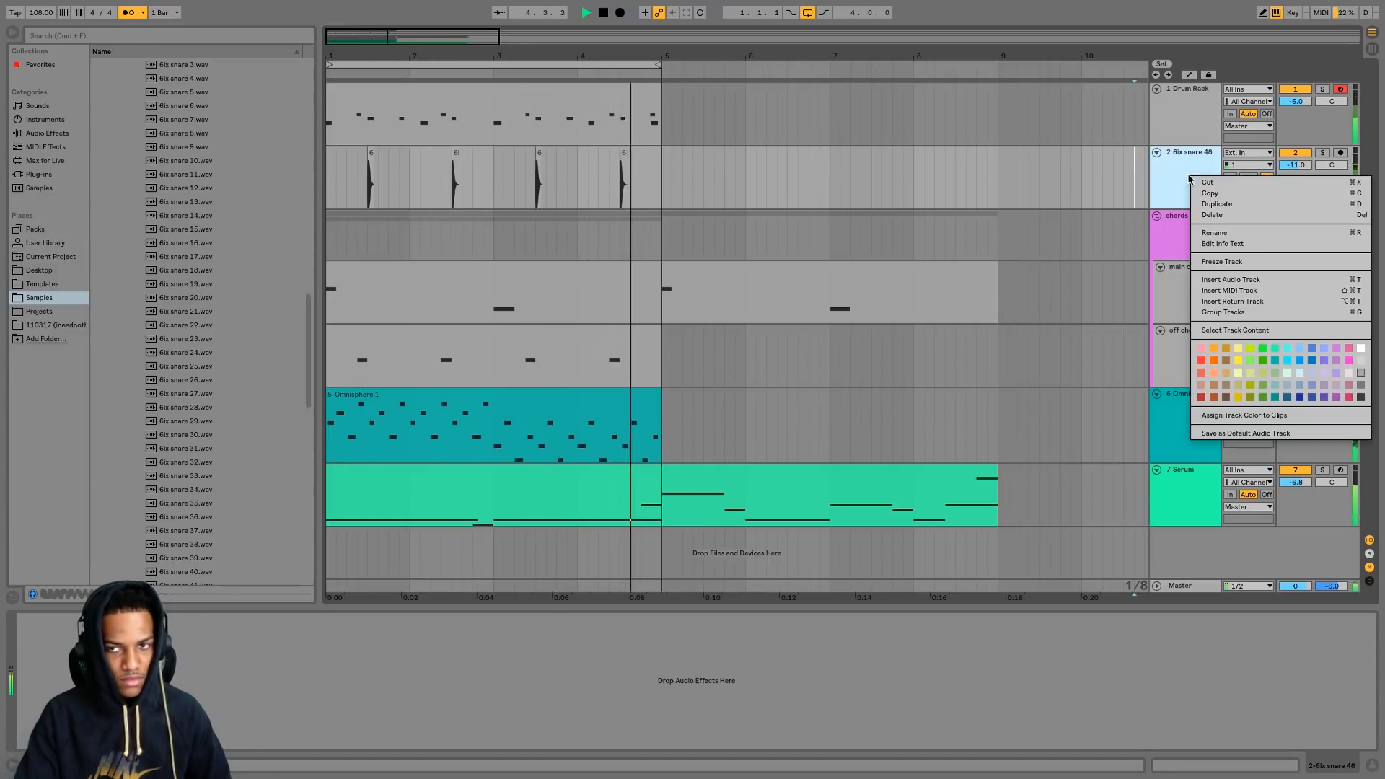
pyautogui.click(1228, 280)
pyautogui.click(1191, 251)
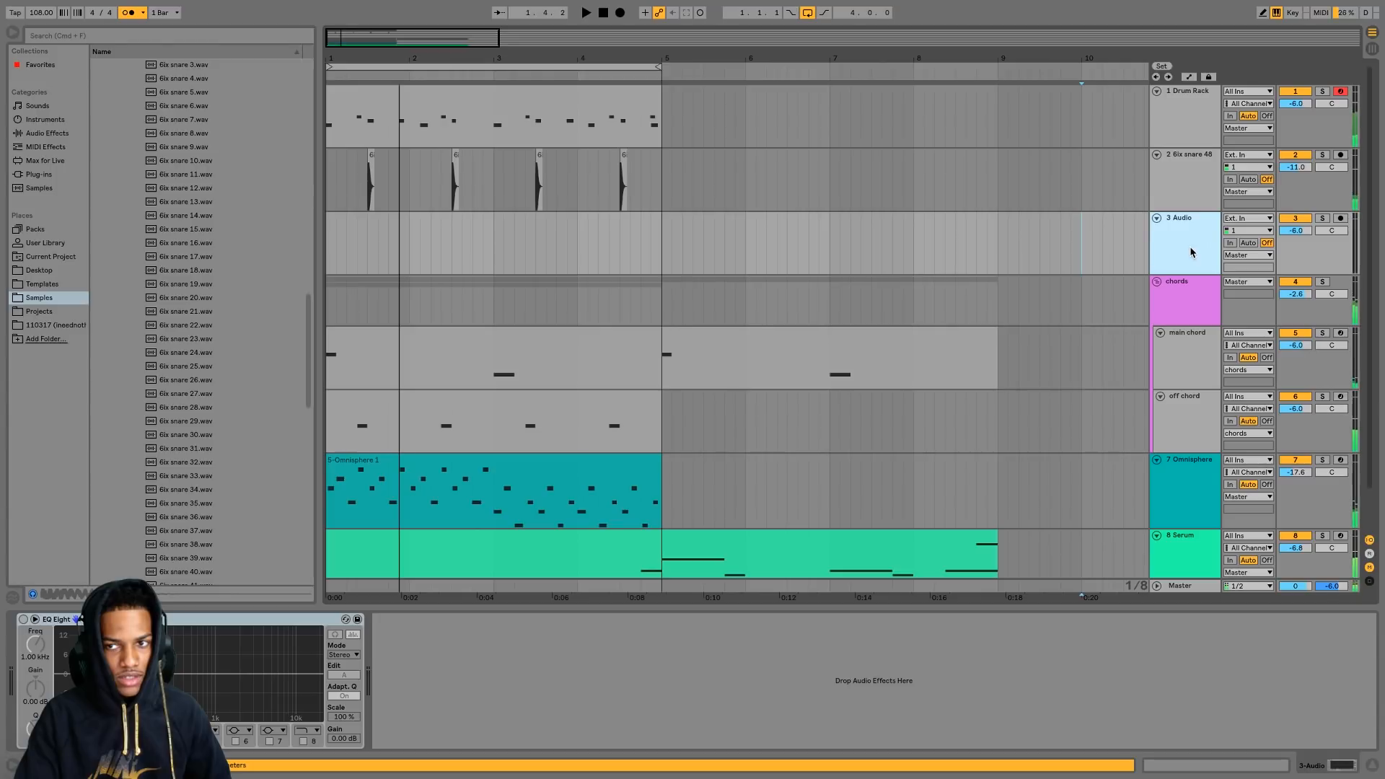
# - Recolour the new empty audio track grey to match the snare and drum tracks
pyautogui.click(1188, 182)
pyautogui.rightClick(1189, 187)
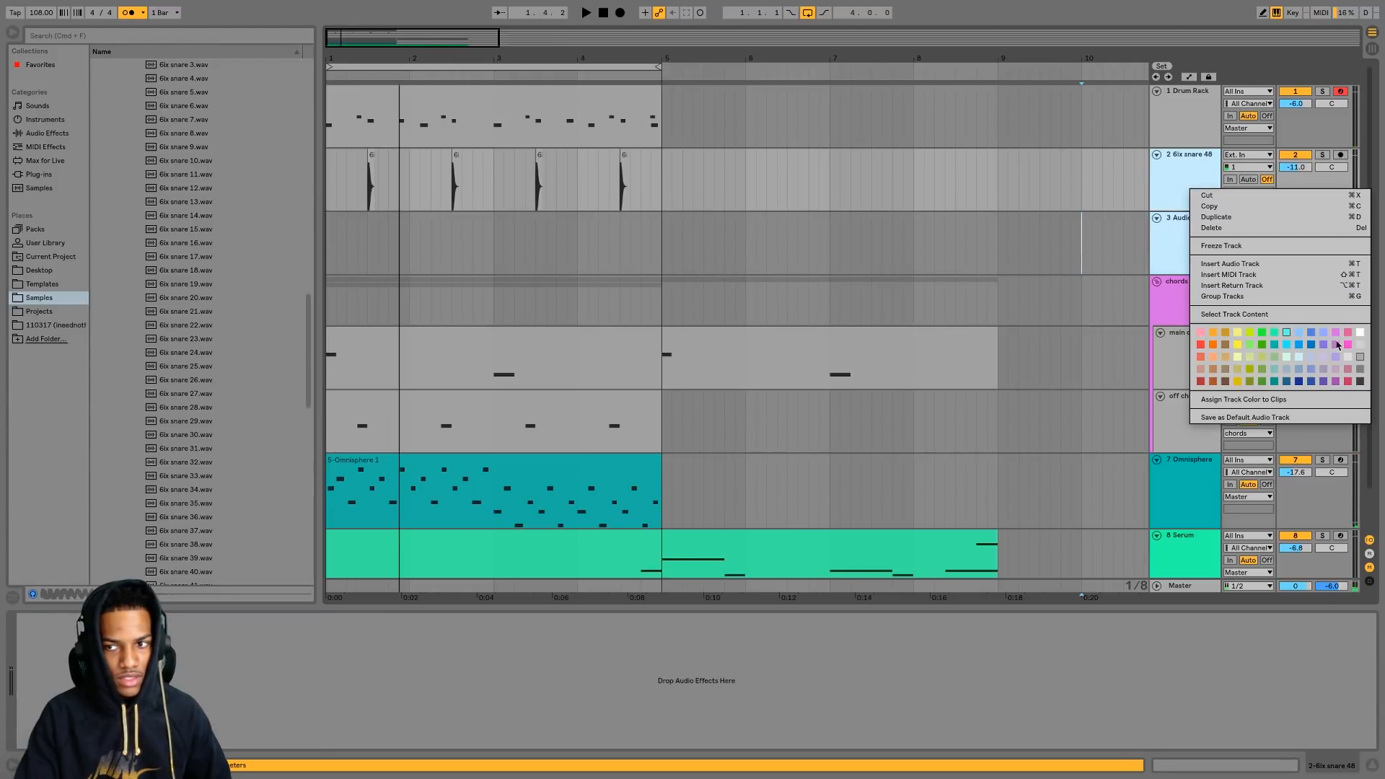
pyautogui.click(1093, 231)
pyautogui.click(1092, 231)
pyautogui.rightClick(1188, 249)
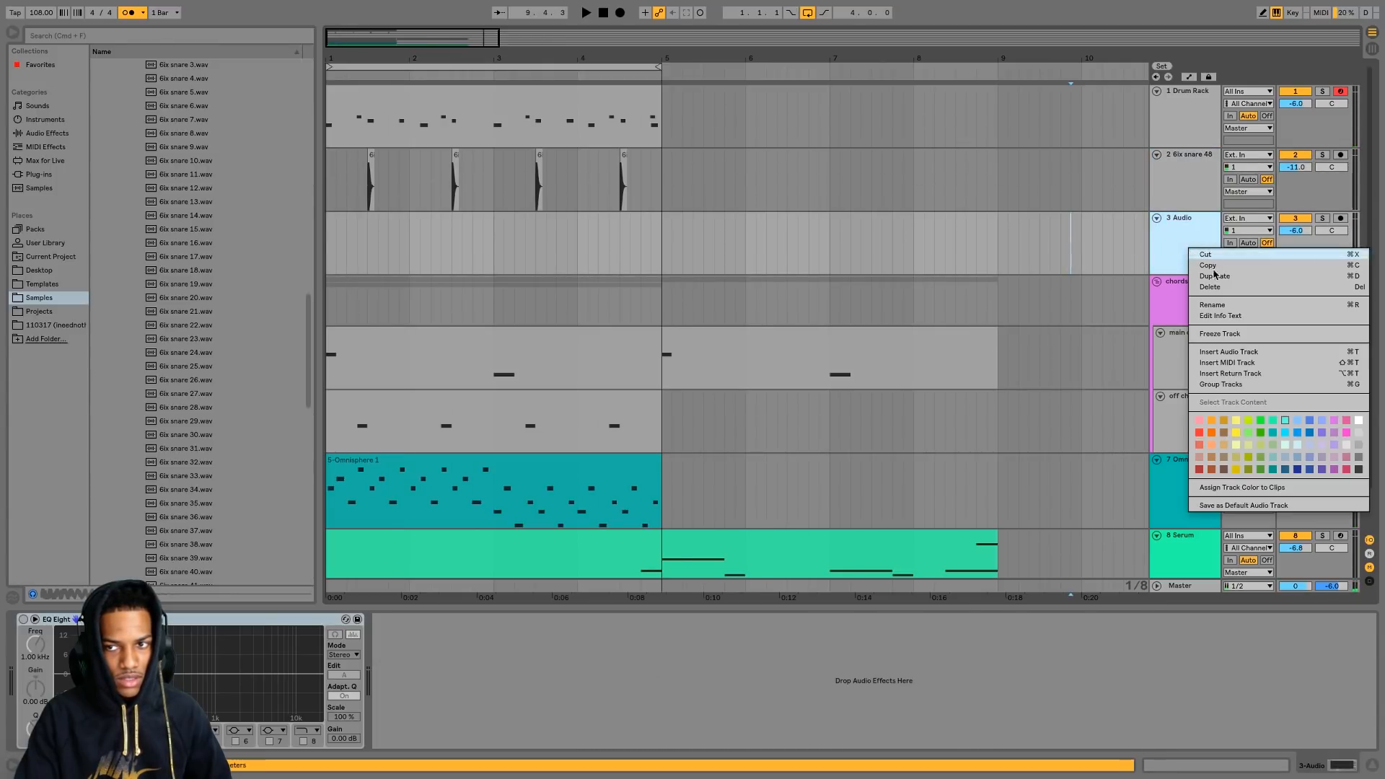
pyautogui.click(1361, 437)
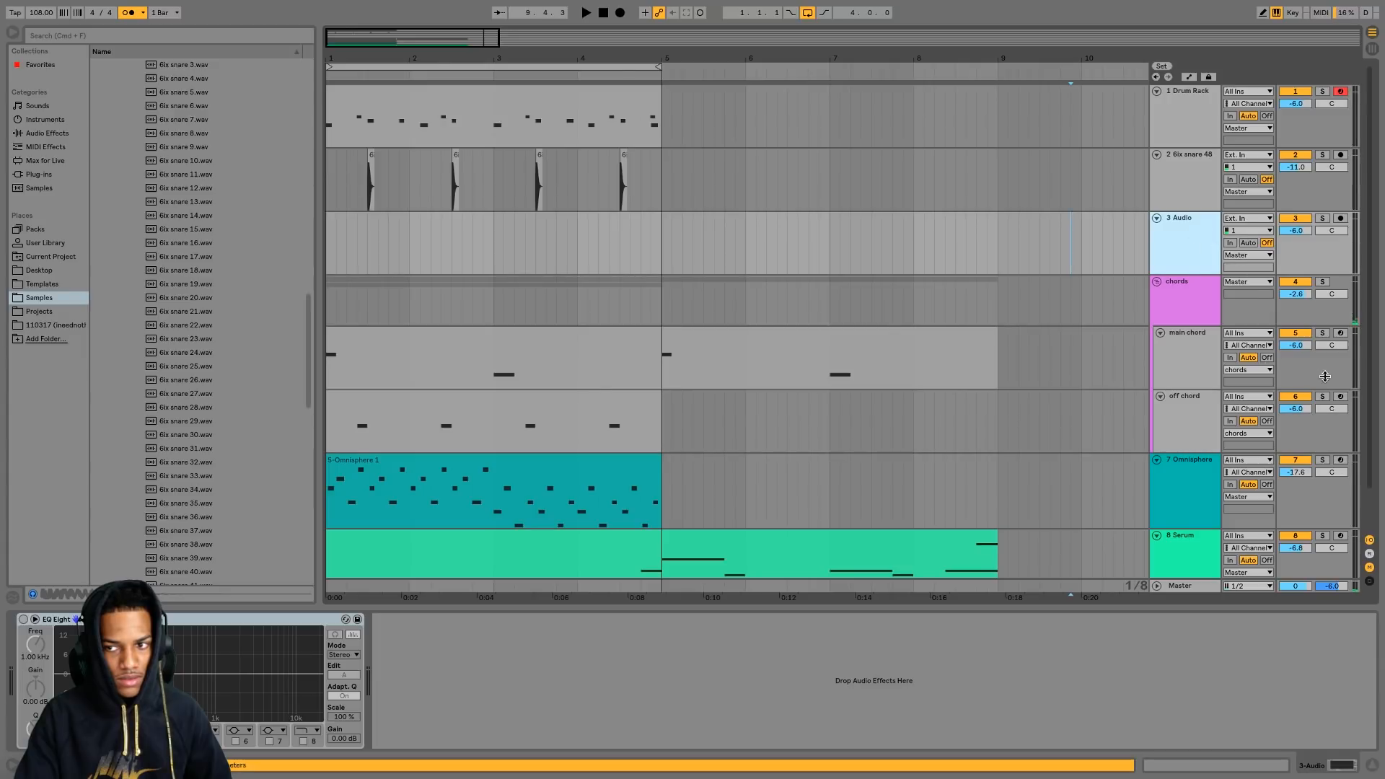
pyautogui.rightClick(1215, 248)
pyautogui.click(1202, 441)
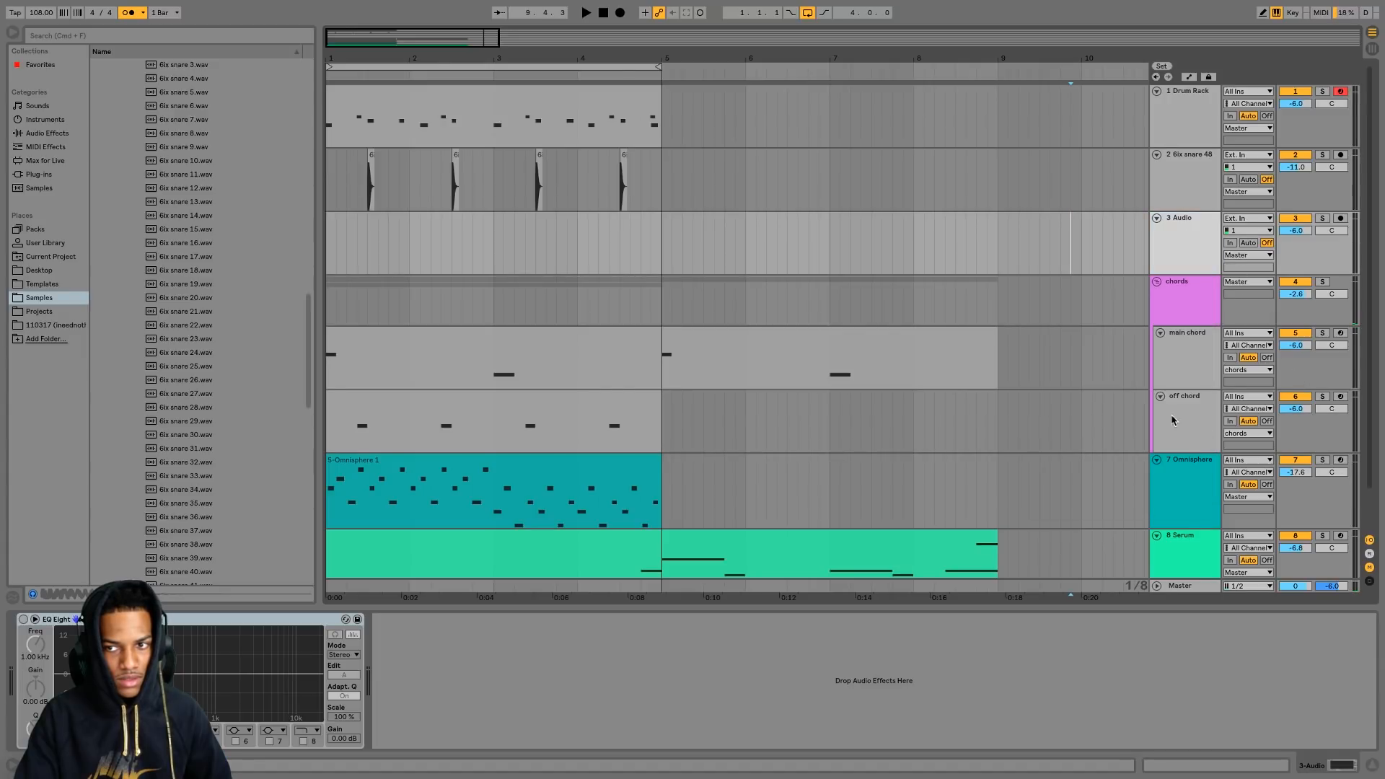
pyautogui.rightClick(1197, 245)
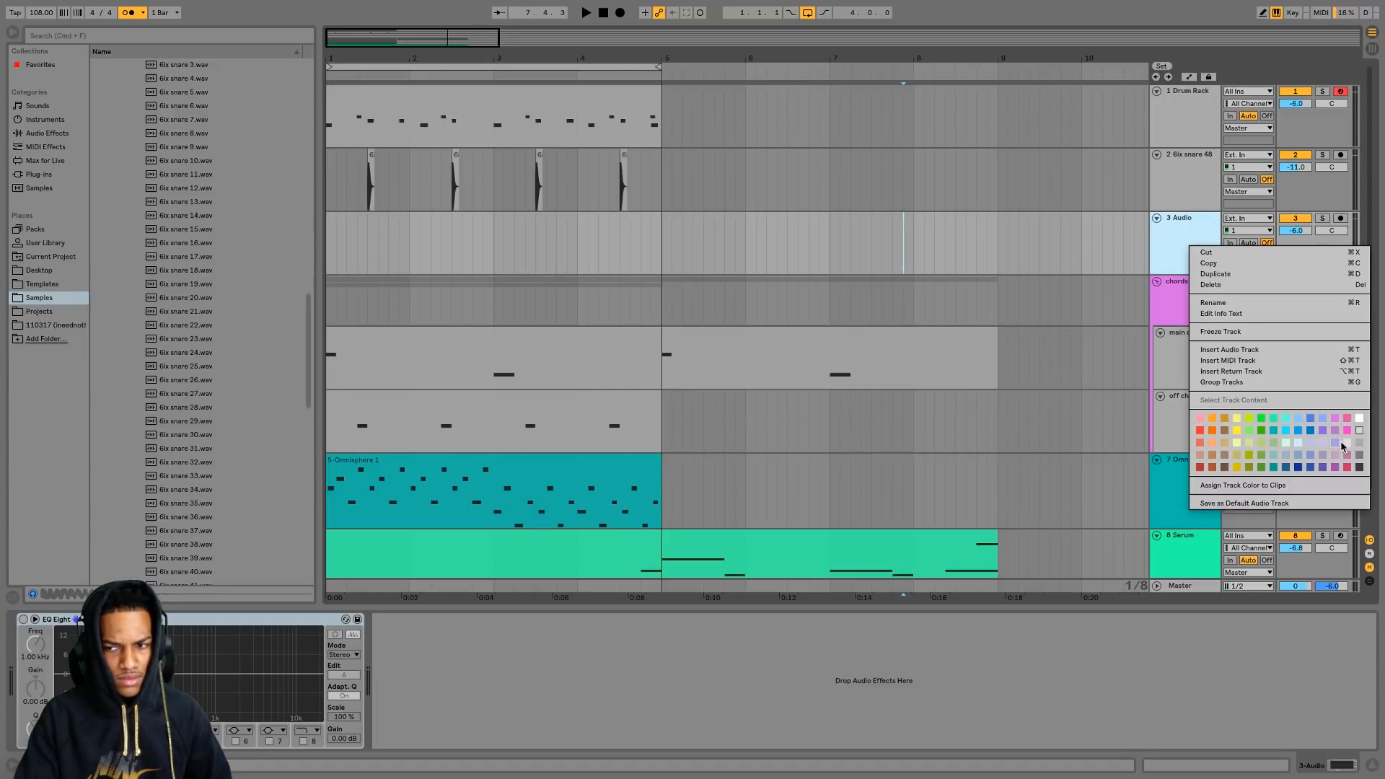
pyautogui.click(1359, 442)
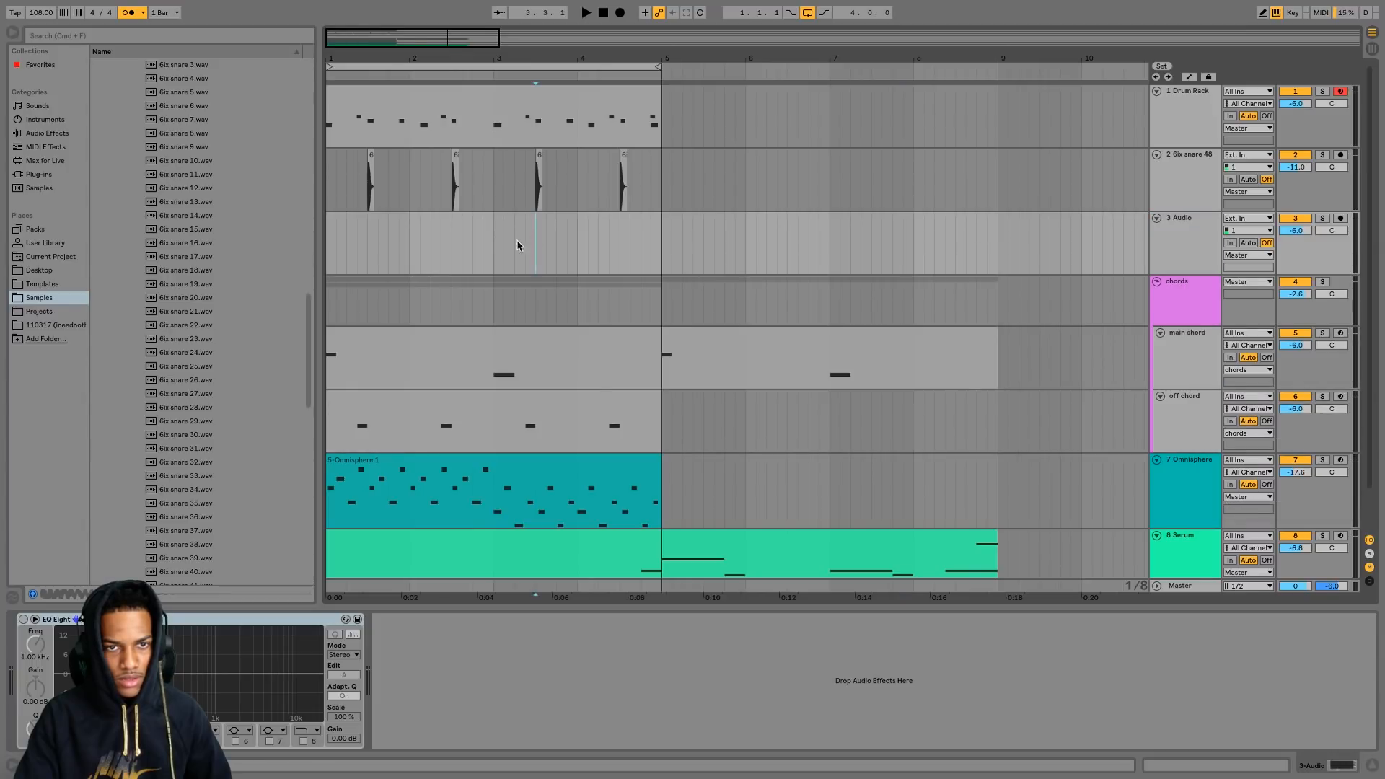
# - Audition the 6ix snare samples one after another, from around 6ix snare 35 through 6ix snare 42
pyautogui.click(183, 503)
pyautogui.press('Up')
pyautogui.press('Down')
pyautogui.press('Down')
pyautogui.press('Down')
pyautogui.press('Down')
pyautogui.press('Down')
pyautogui.press('Down')
pyautogui.press('Down')
pyautogui.press('Down')
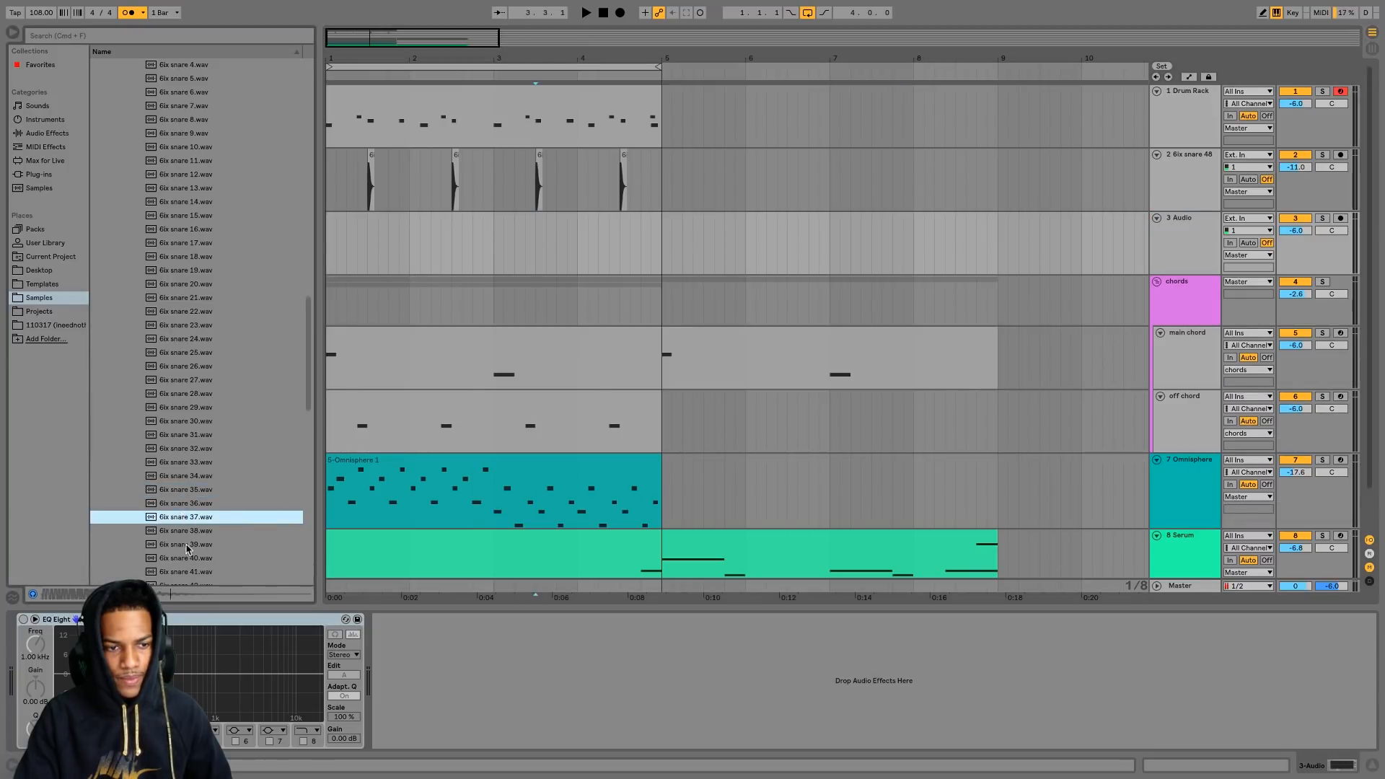
pyautogui.scroll(-3, 202, 505)
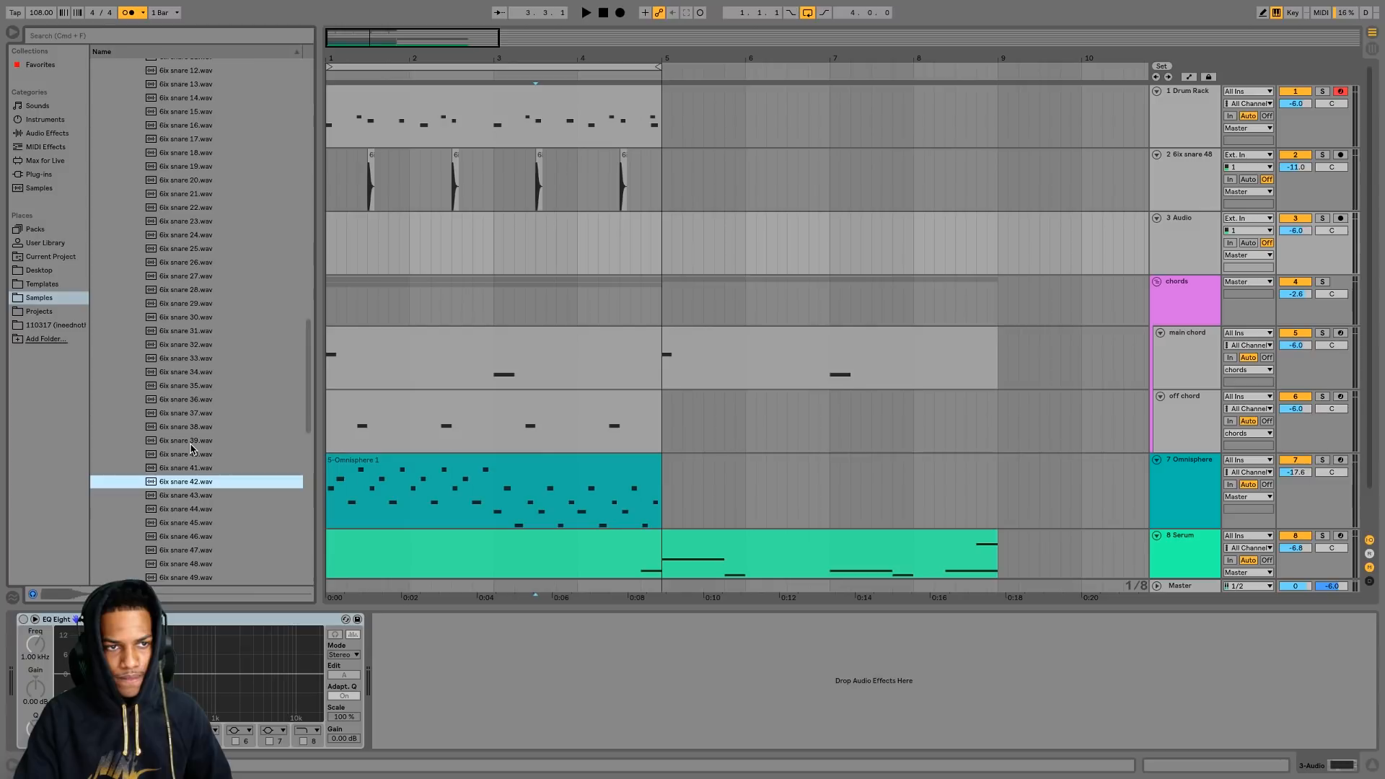
# - Insert a MIDI track directly below the 6ix snare 48 track and colour it grey
pyautogui.click(1165, 247)
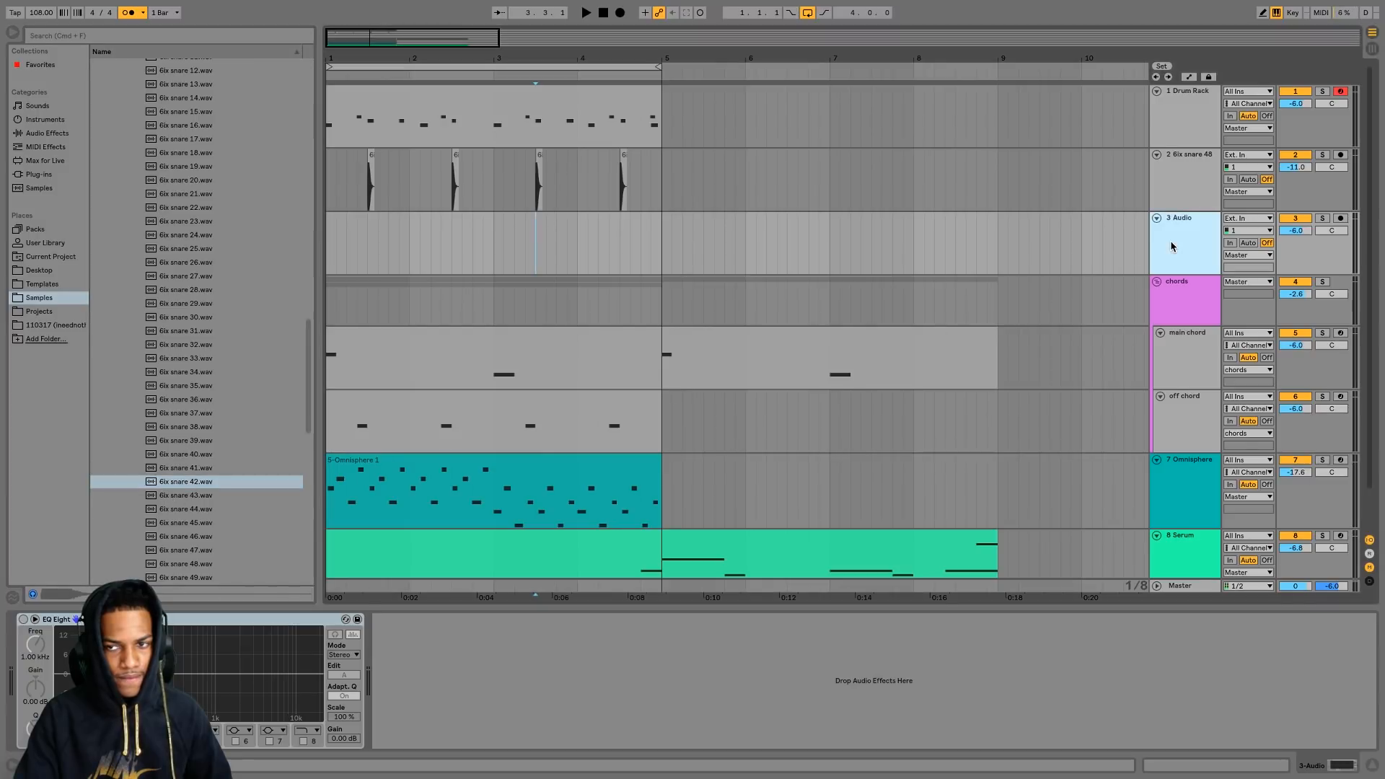
pyautogui.click(1190, 186)
pyautogui.rightClick(1190, 187)
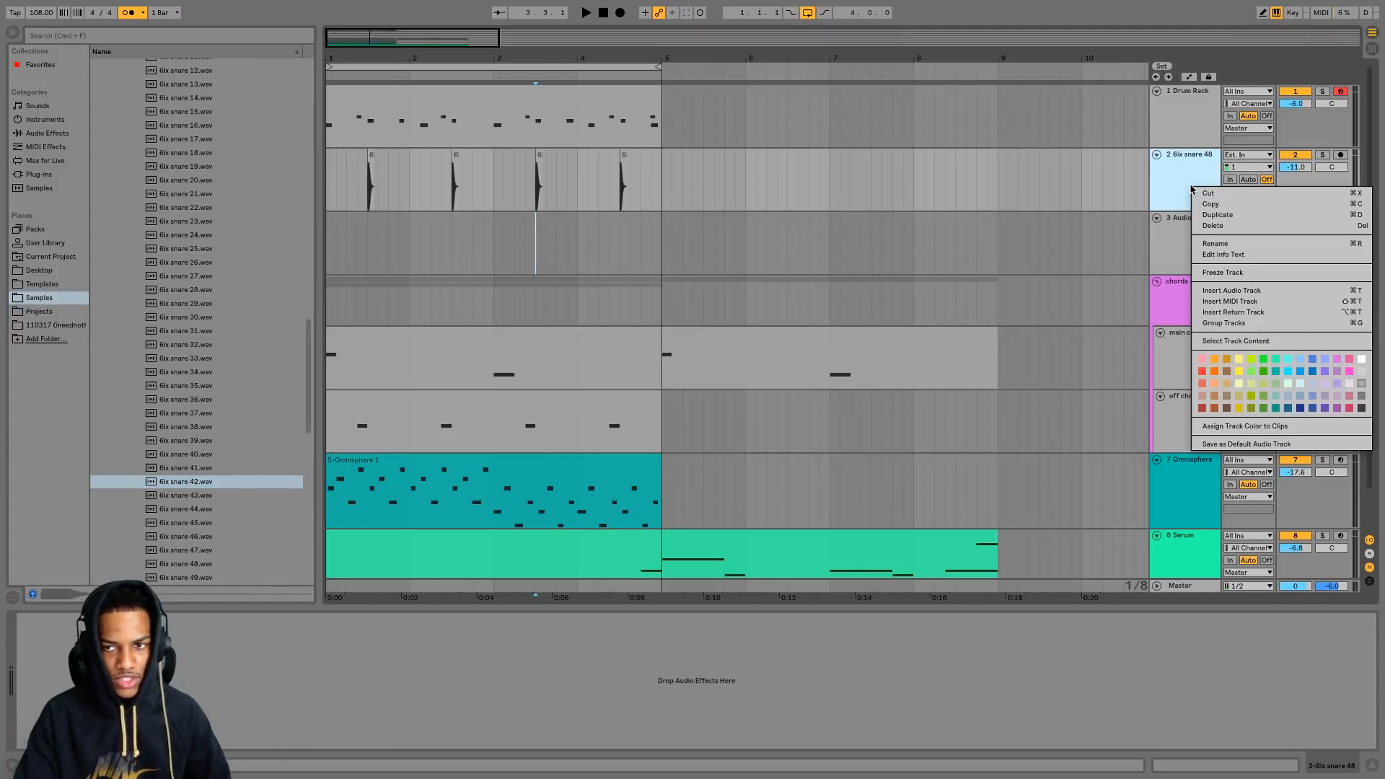
pyautogui.press('Escape')
pyautogui.hotkey('ctrl', 'shift', 't')
pyautogui.rightClick(1183, 245)
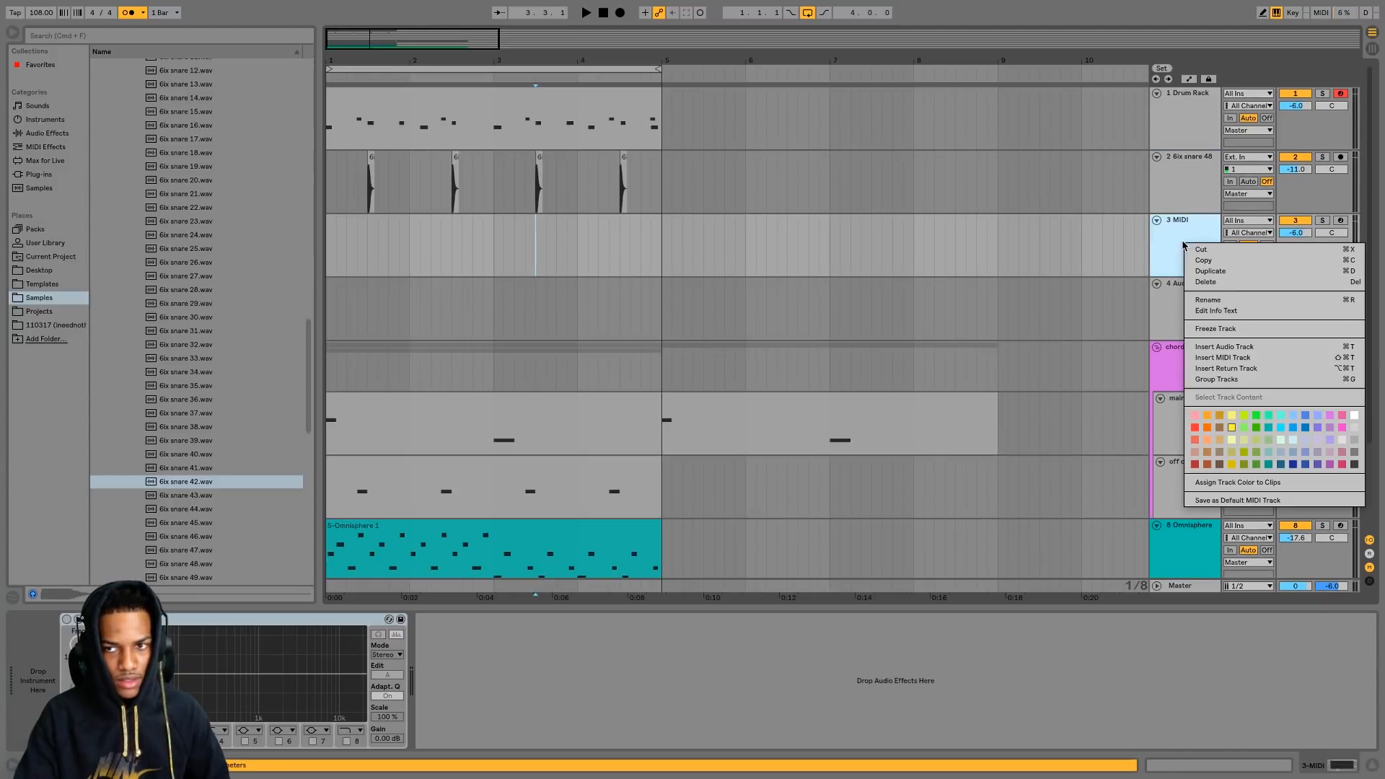
pyautogui.click(1349, 441)
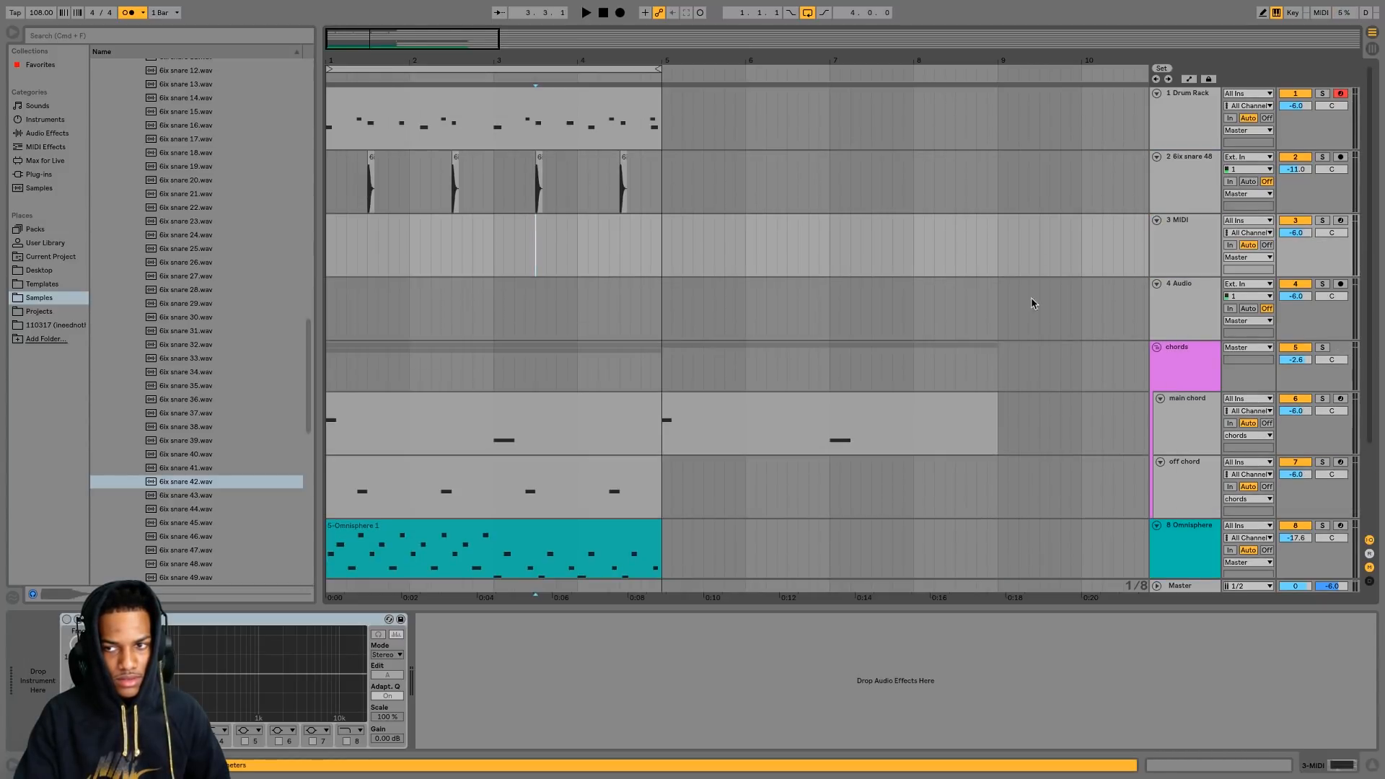
# - Create an empty four-bar MIDI clip across bars 1 to 4 of the new MIDI track
pyautogui.click(573, 248)
pyautogui.moveTo(659, 246); pyautogui.dragTo(328, 247)
pyautogui.rightClick(416, 247)
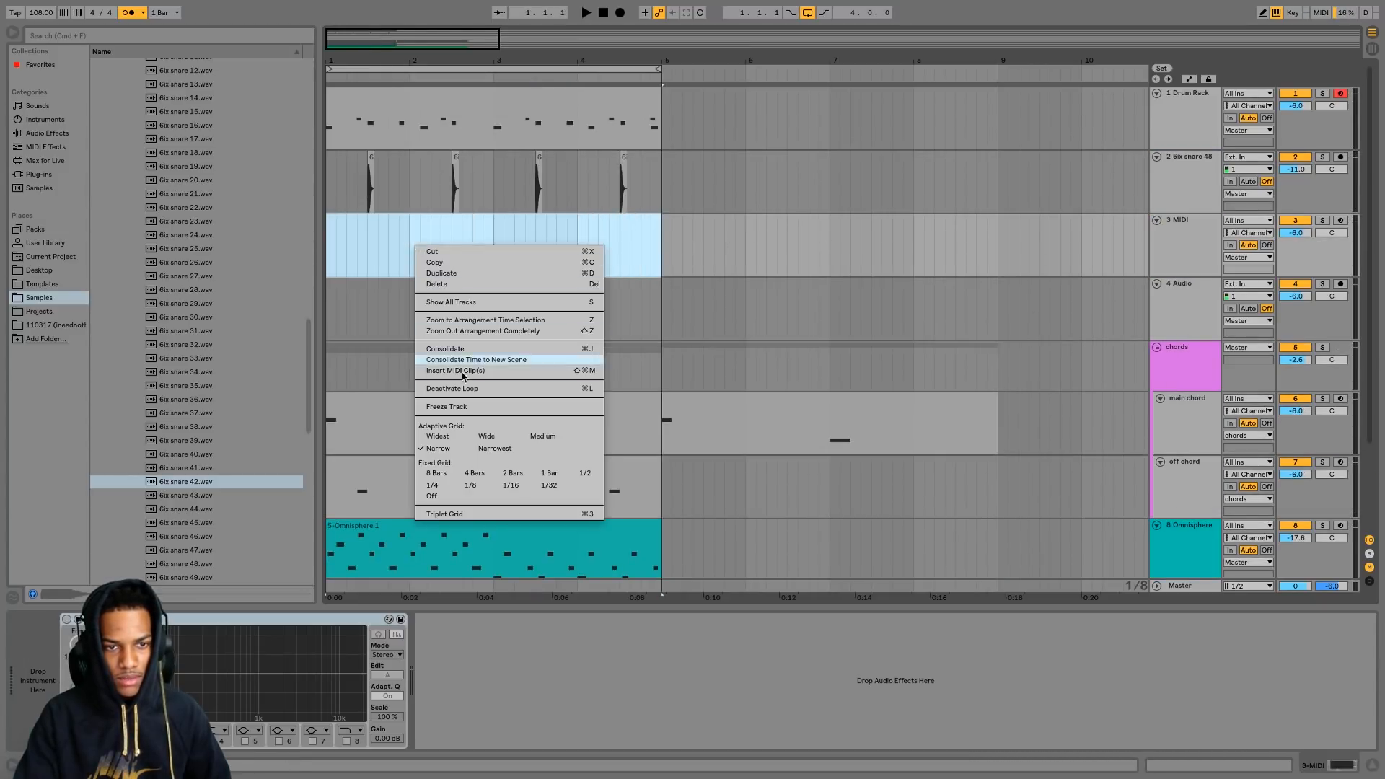
pyautogui.click(461, 370)
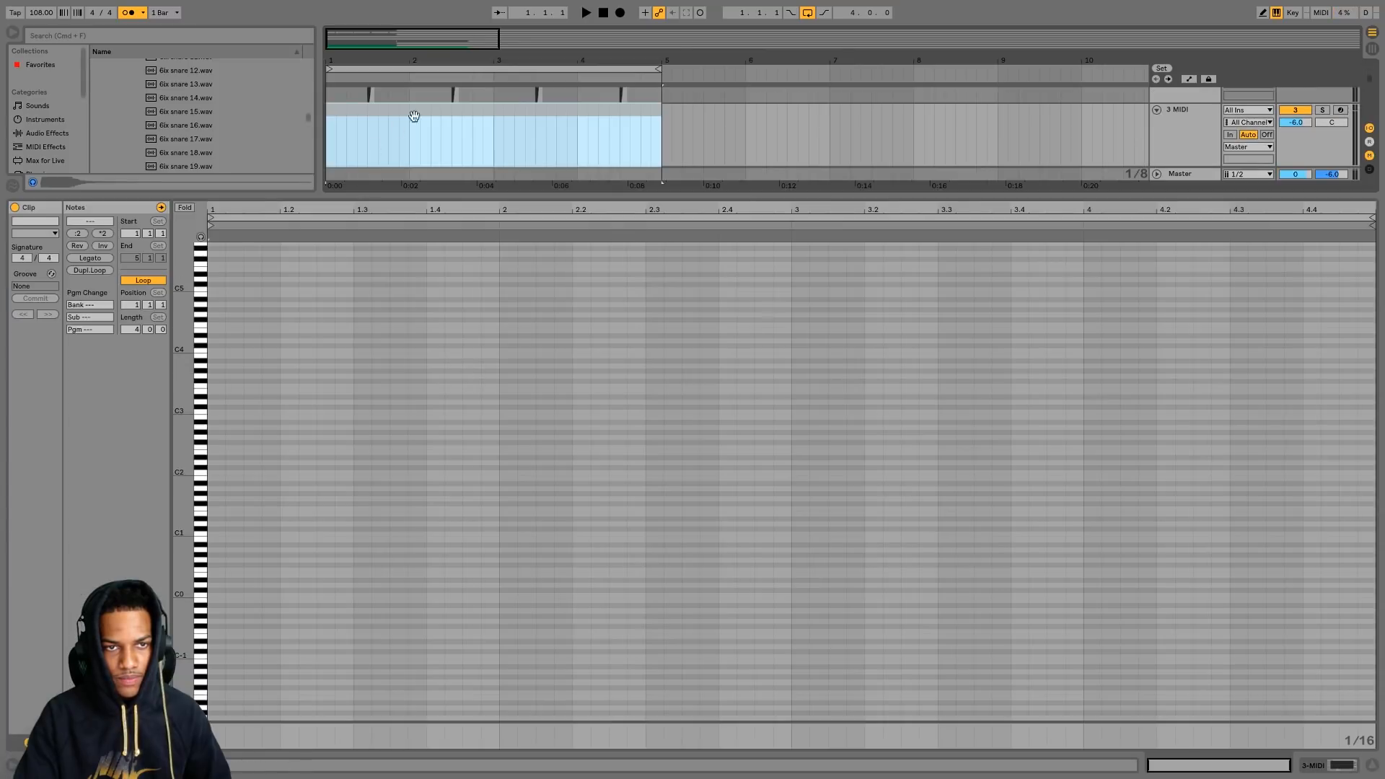
pyautogui.click(226, 473)
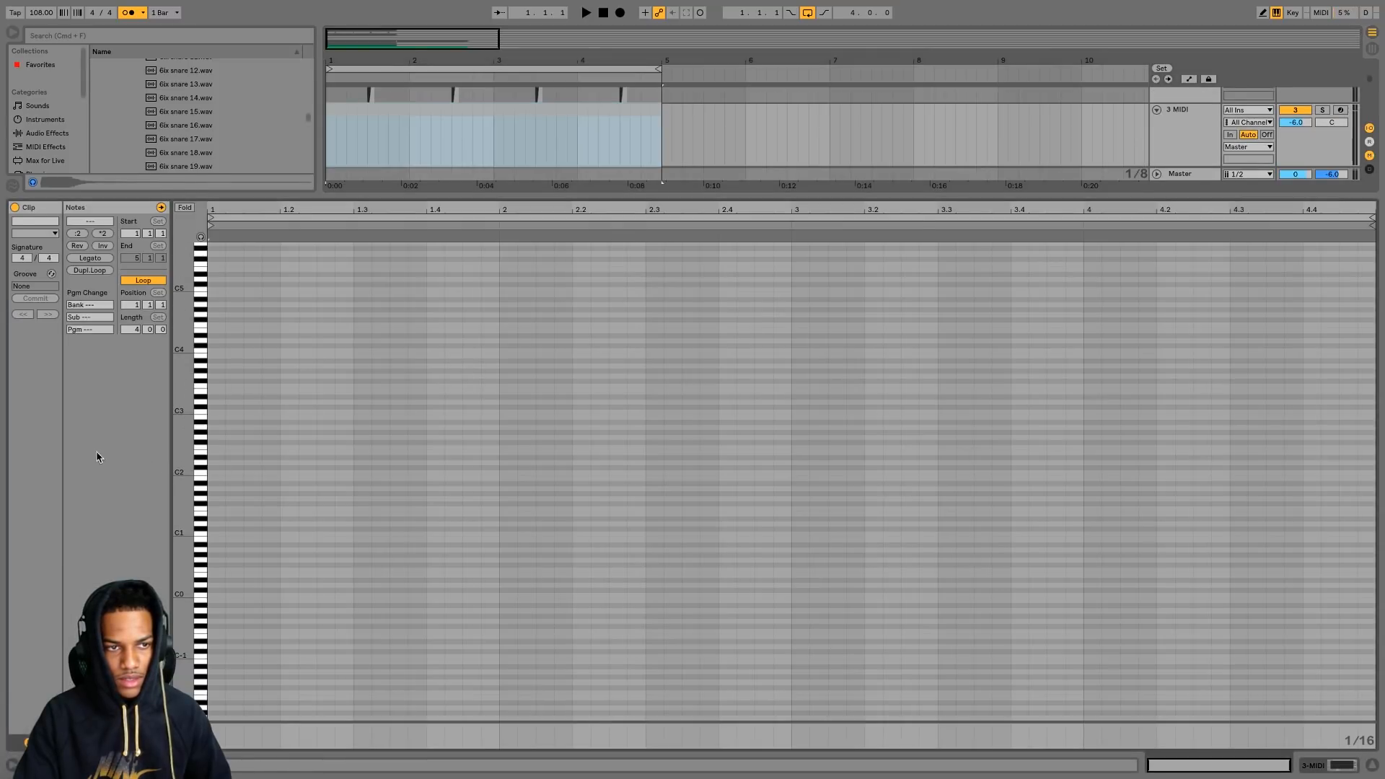
# - Load the sample 6ix snare 42.wav as the instrument of the new MIDI track
pyautogui.scroll(-2, 195, 126)
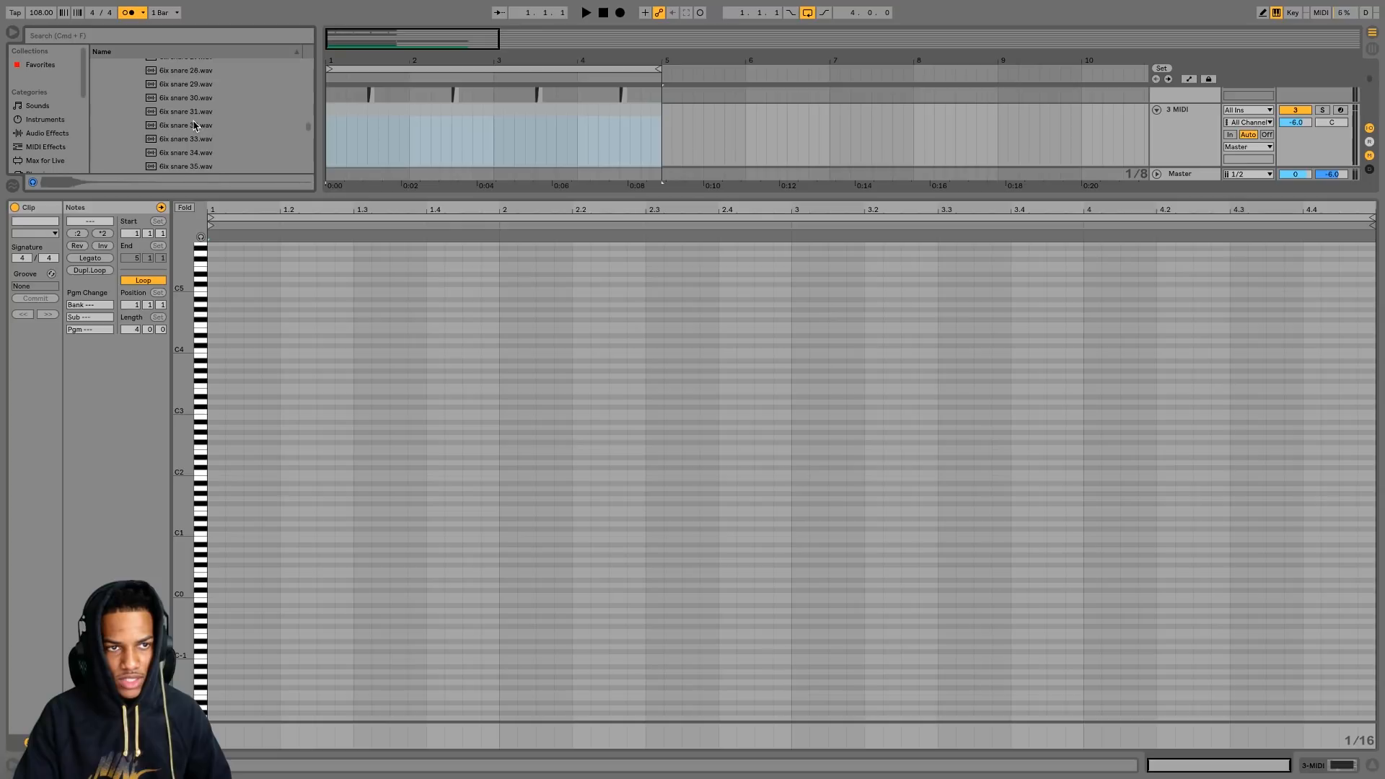
pyautogui.scroll(-7, 195, 125)
pyautogui.doubleClick(185, 99)
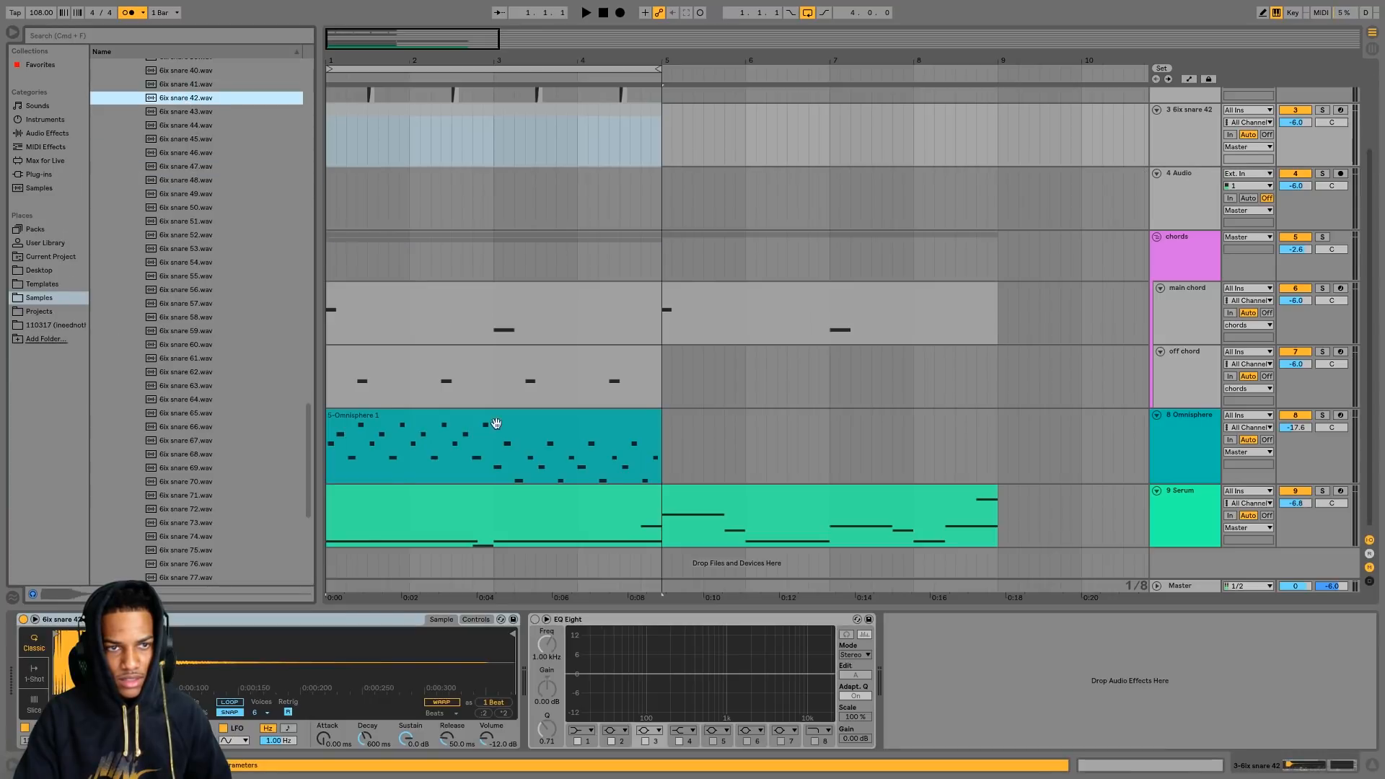
# - Place three sixteenth G2 notes in the 6ix snare 42 clip at 1.4.3, 2.1.3 and 4.1.3, playing back to check their timing
pyautogui.doubleClick(438, 119)
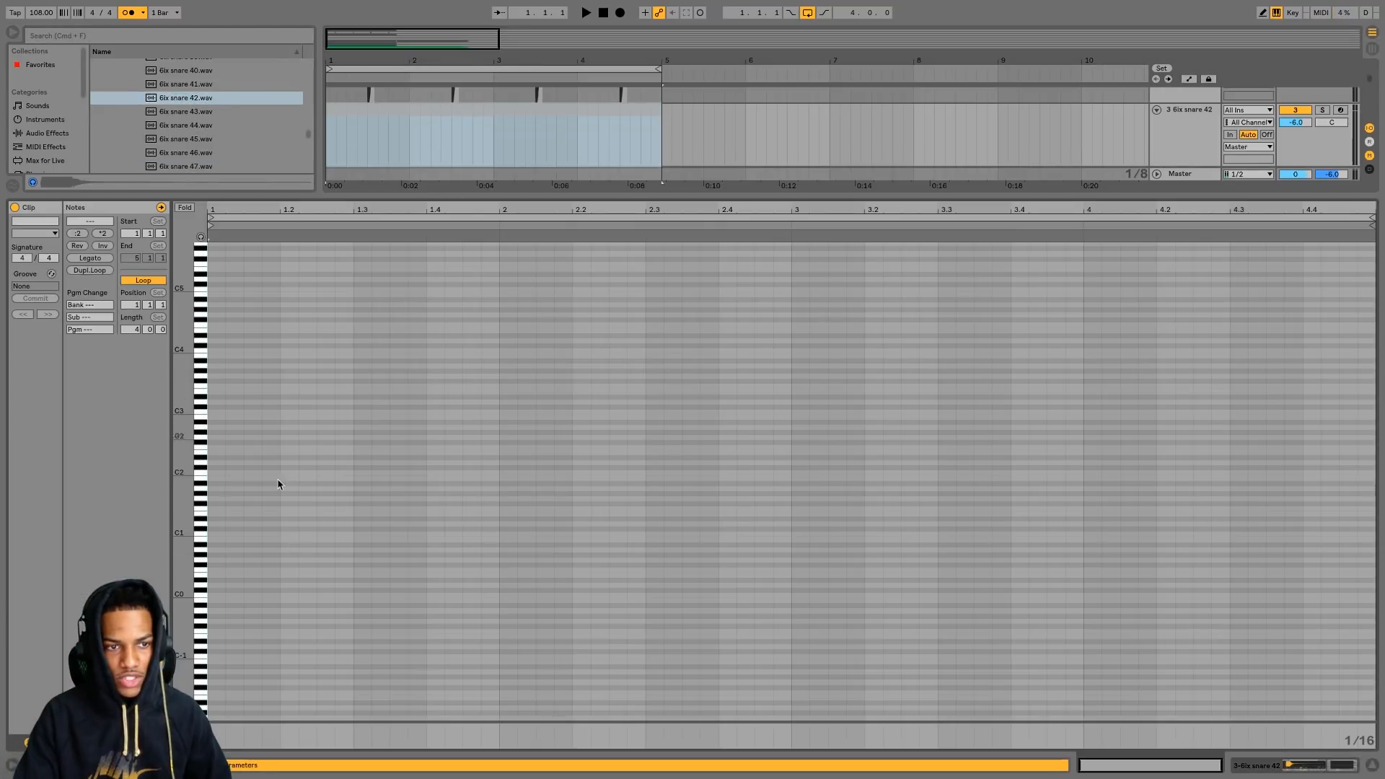
pyautogui.moveTo(206, 429); pyautogui.dragTo(199, 433)
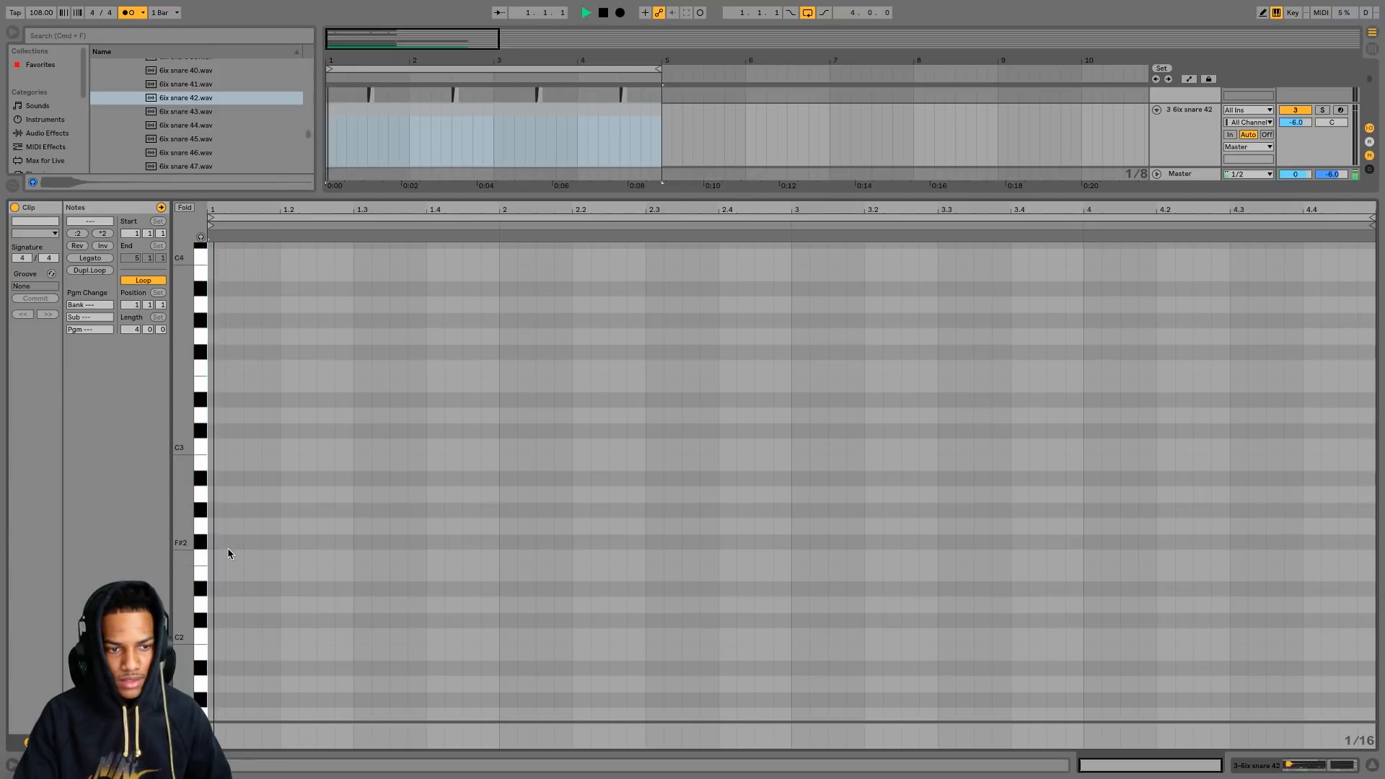
pyautogui.doubleClick(288, 527)
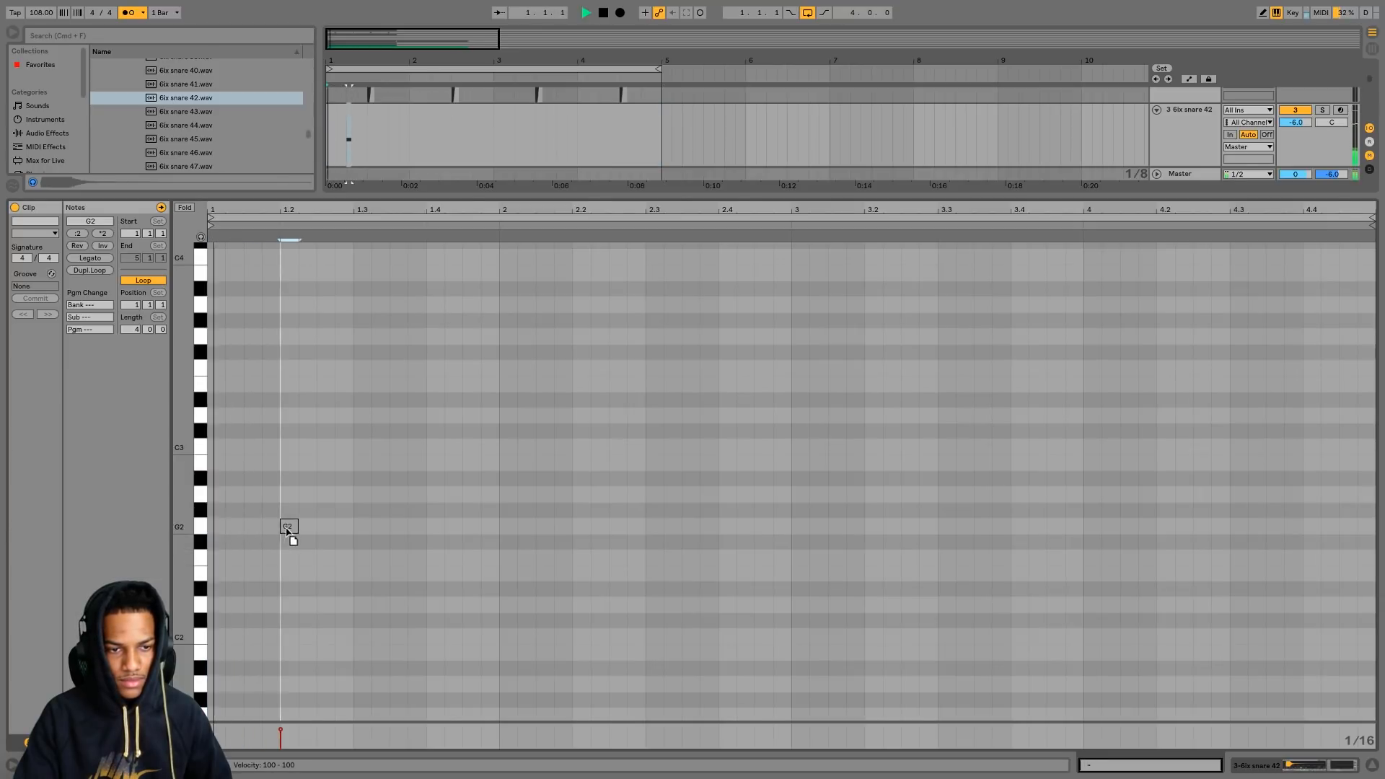
pyautogui.moveTo(287, 531); pyautogui.dragTo(471, 534)
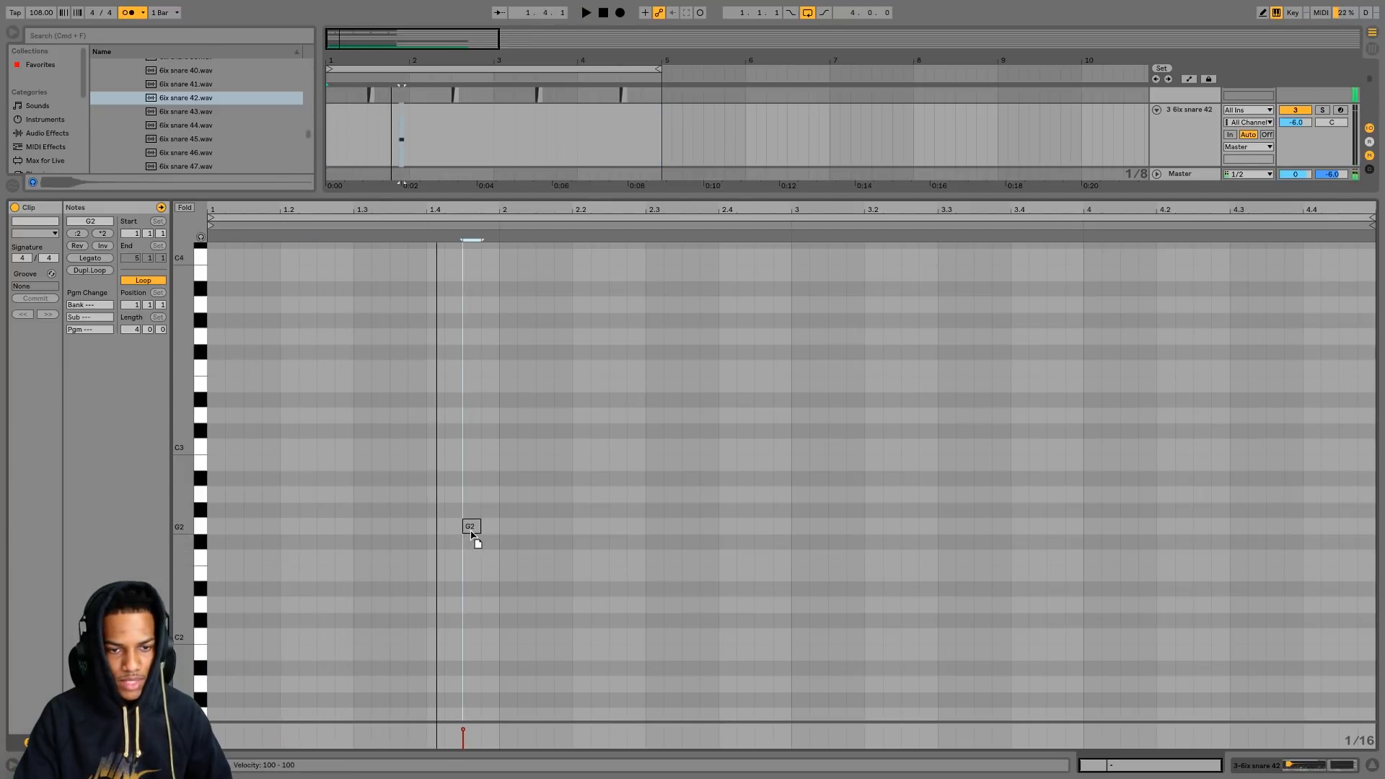
pyautogui.press('space')
pyautogui.doubleClick(525, 527)
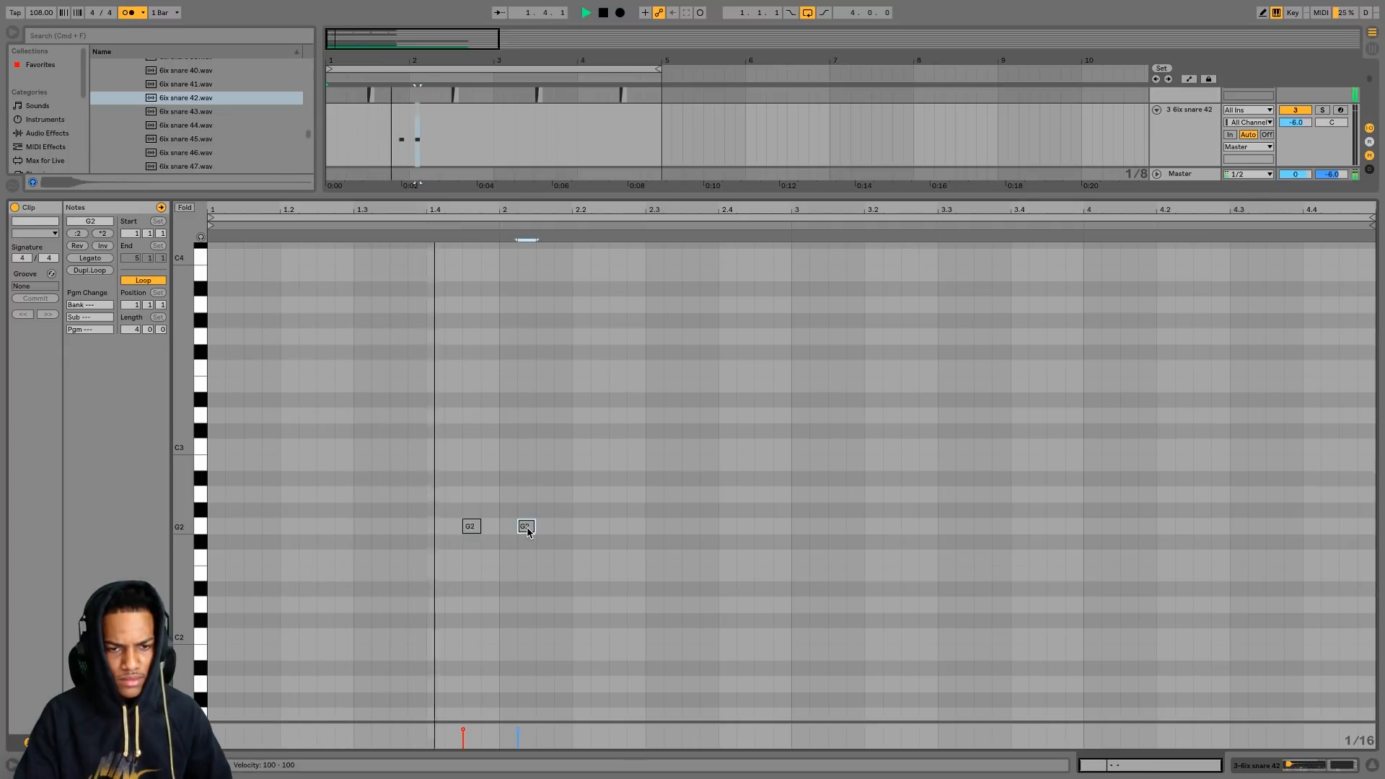
pyautogui.moveTo(527, 531); pyautogui.dragTo(545, 528)
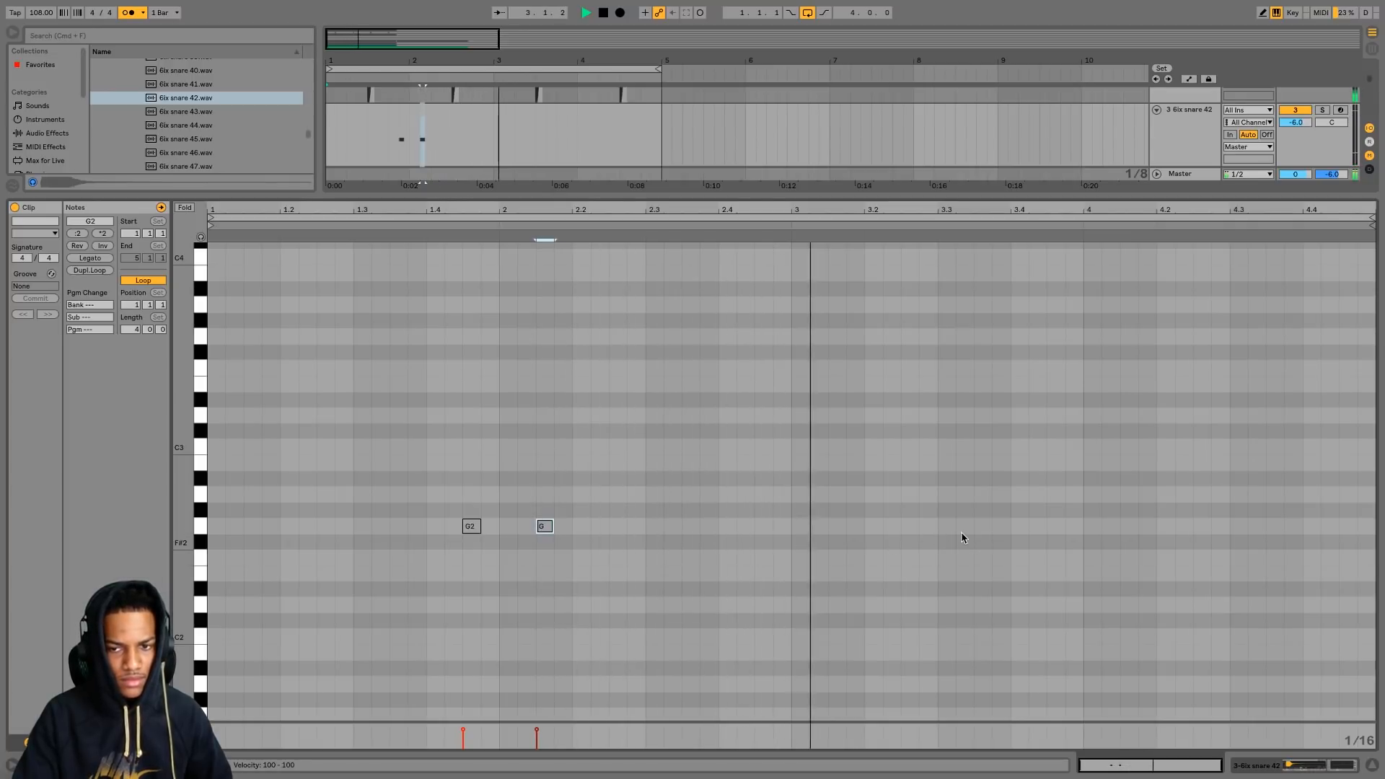
pyautogui.doubleClick(1055, 526)
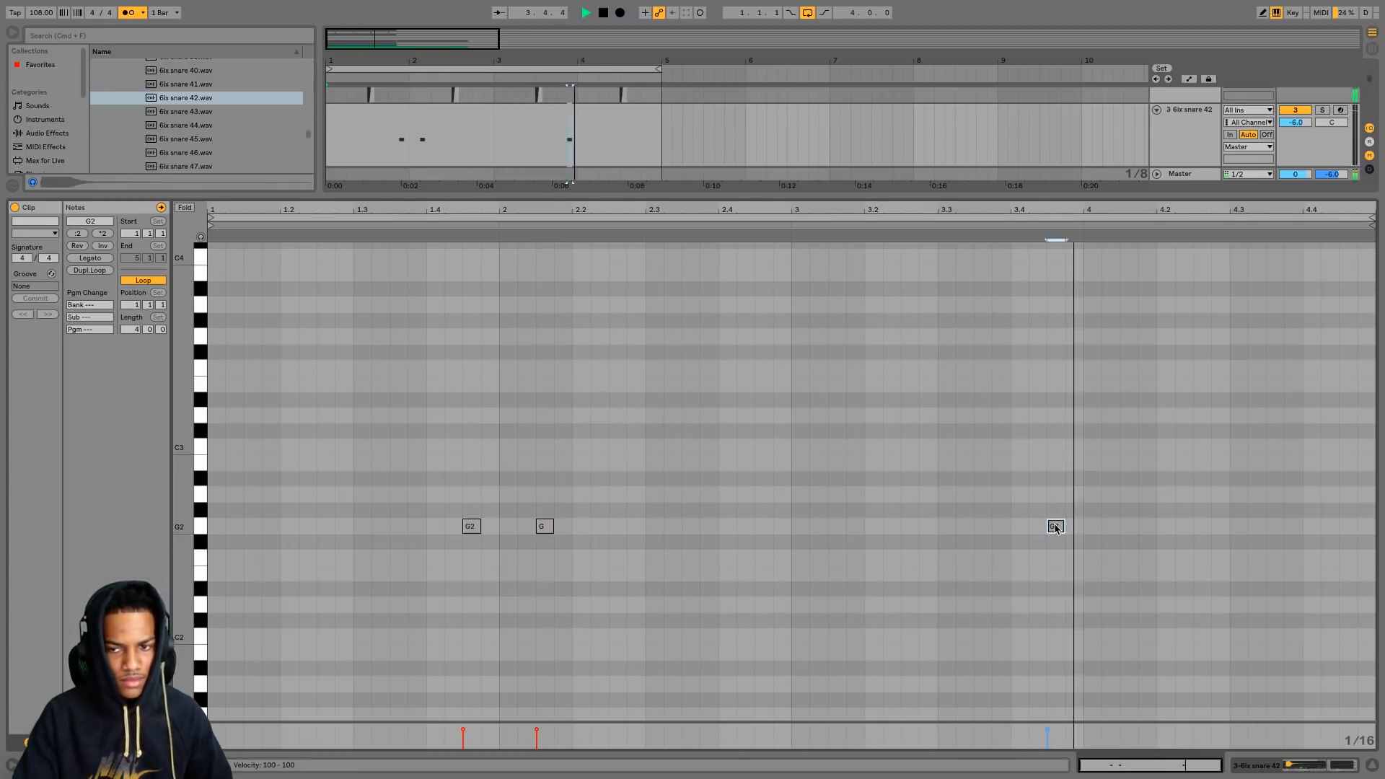
pyautogui.press('space')
pyautogui.moveTo(1057, 527); pyautogui.dragTo(1131, 531)
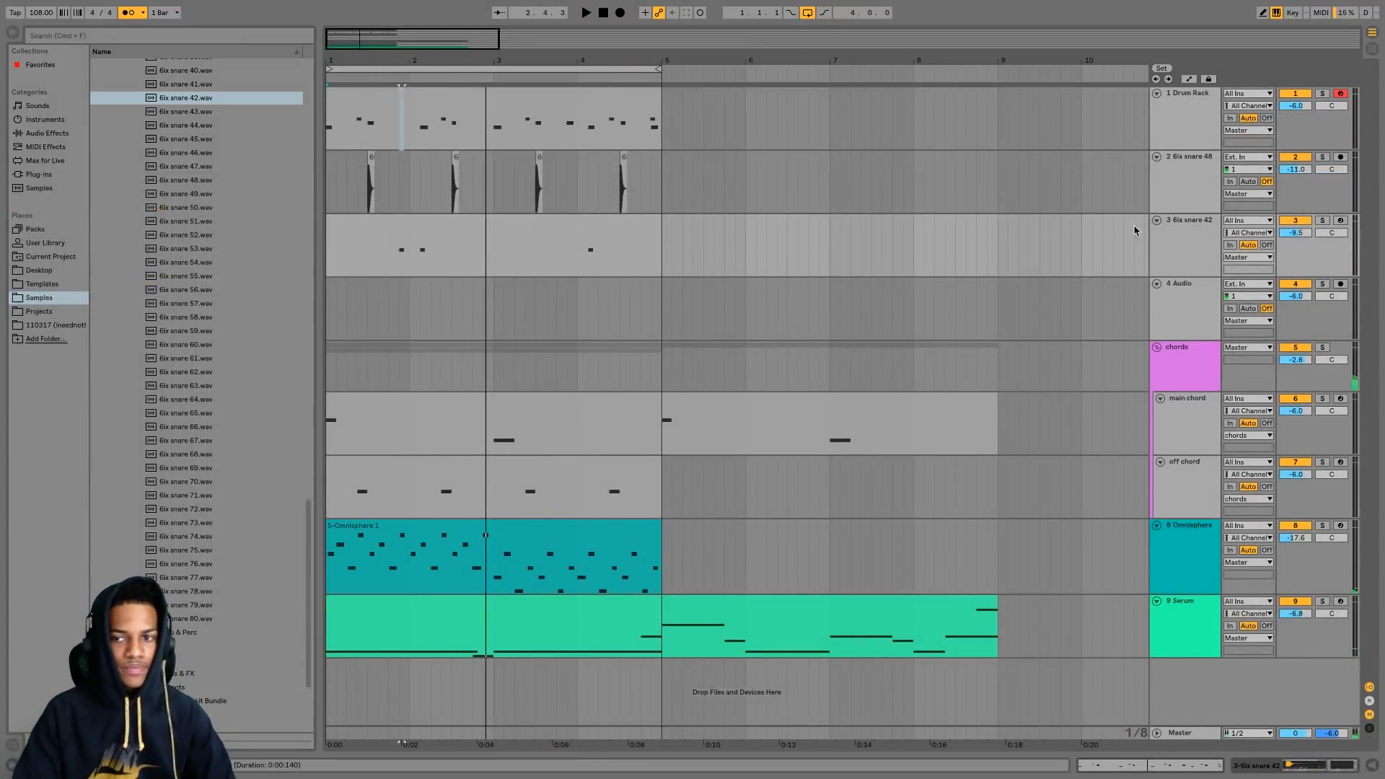
# - Group the 6ix snare 48 and 6ix snare 42 tracks together
pyautogui.click(1169, 234)
pyautogui.keyDown('shift'); pyautogui.click(1180, 163); pyautogui.keyUp('shift')
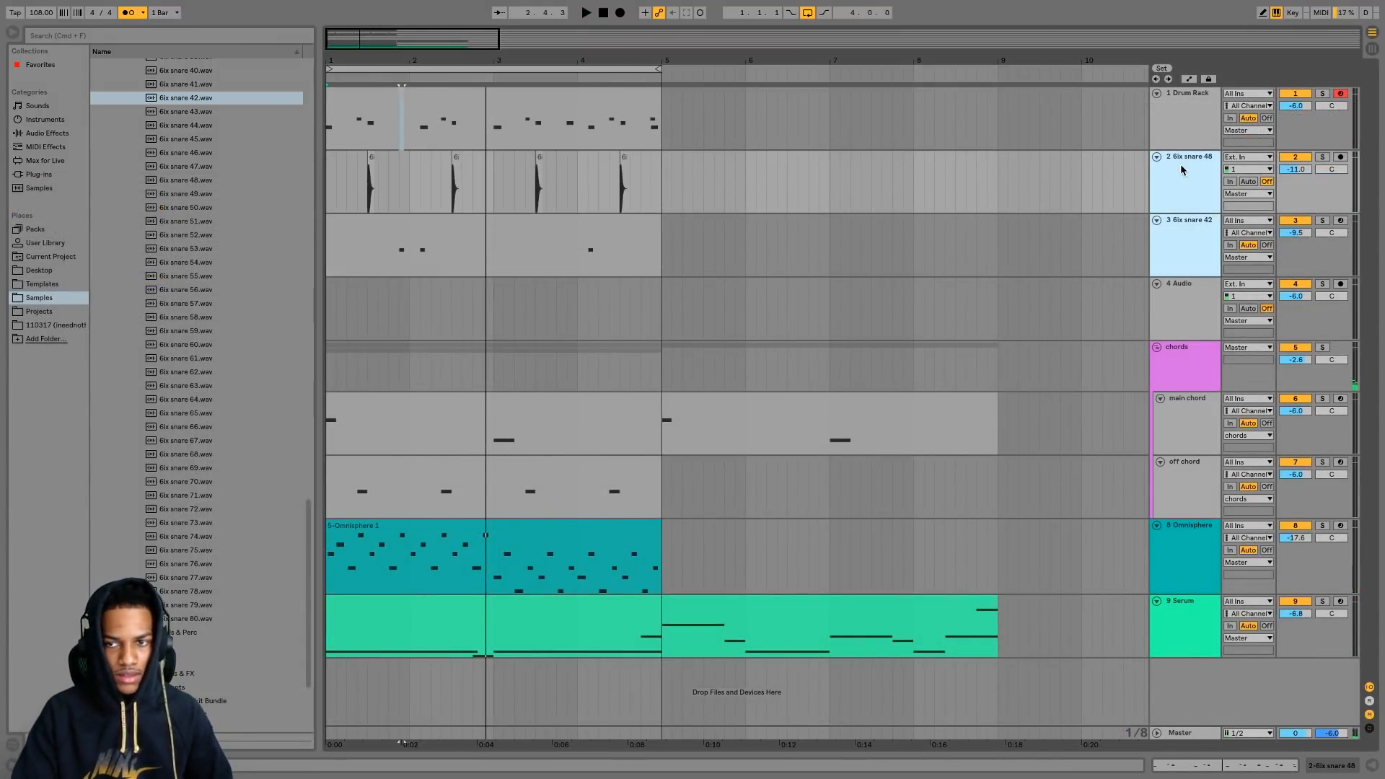
pyautogui.press('super+g')
# - Rename the new track group as "snares" and fold it
pyautogui.rightClick(1178, 173)
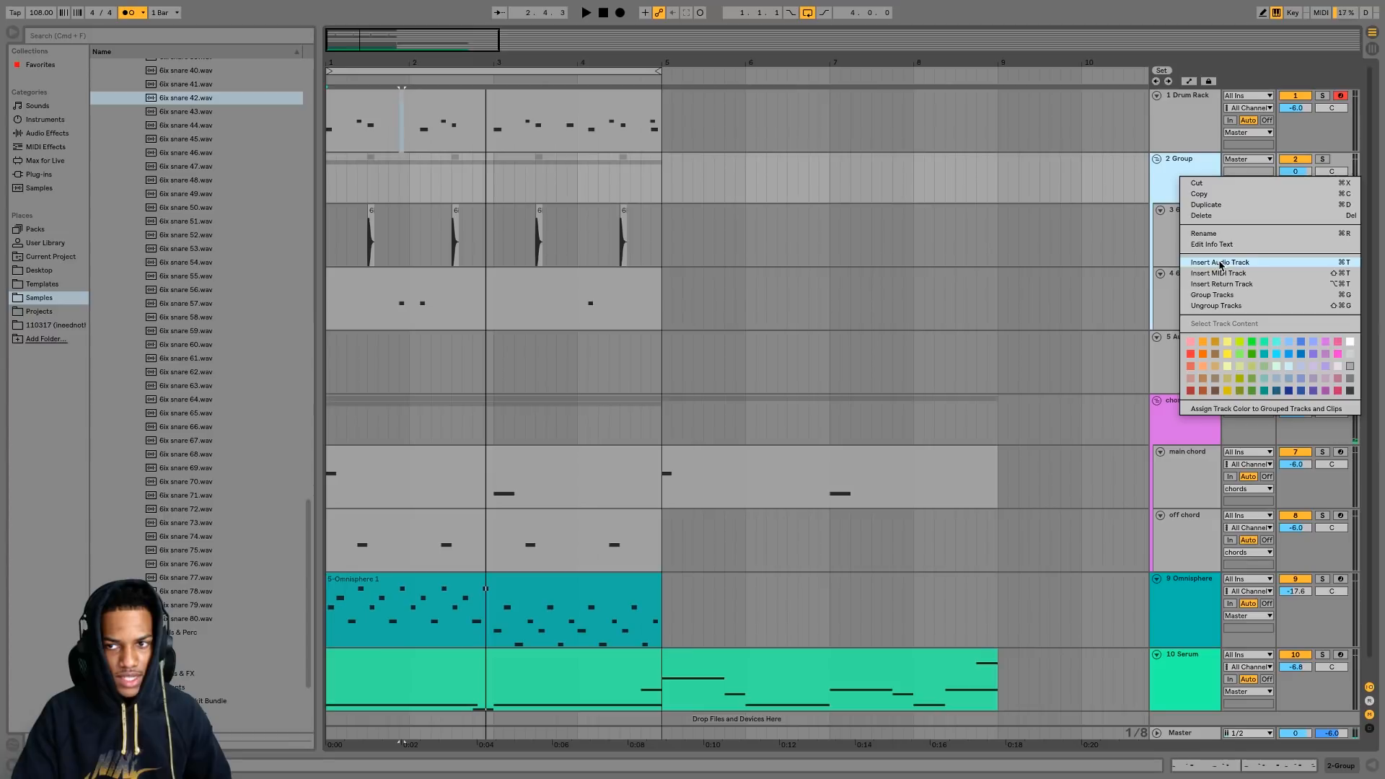
pyautogui.click(1220, 234)
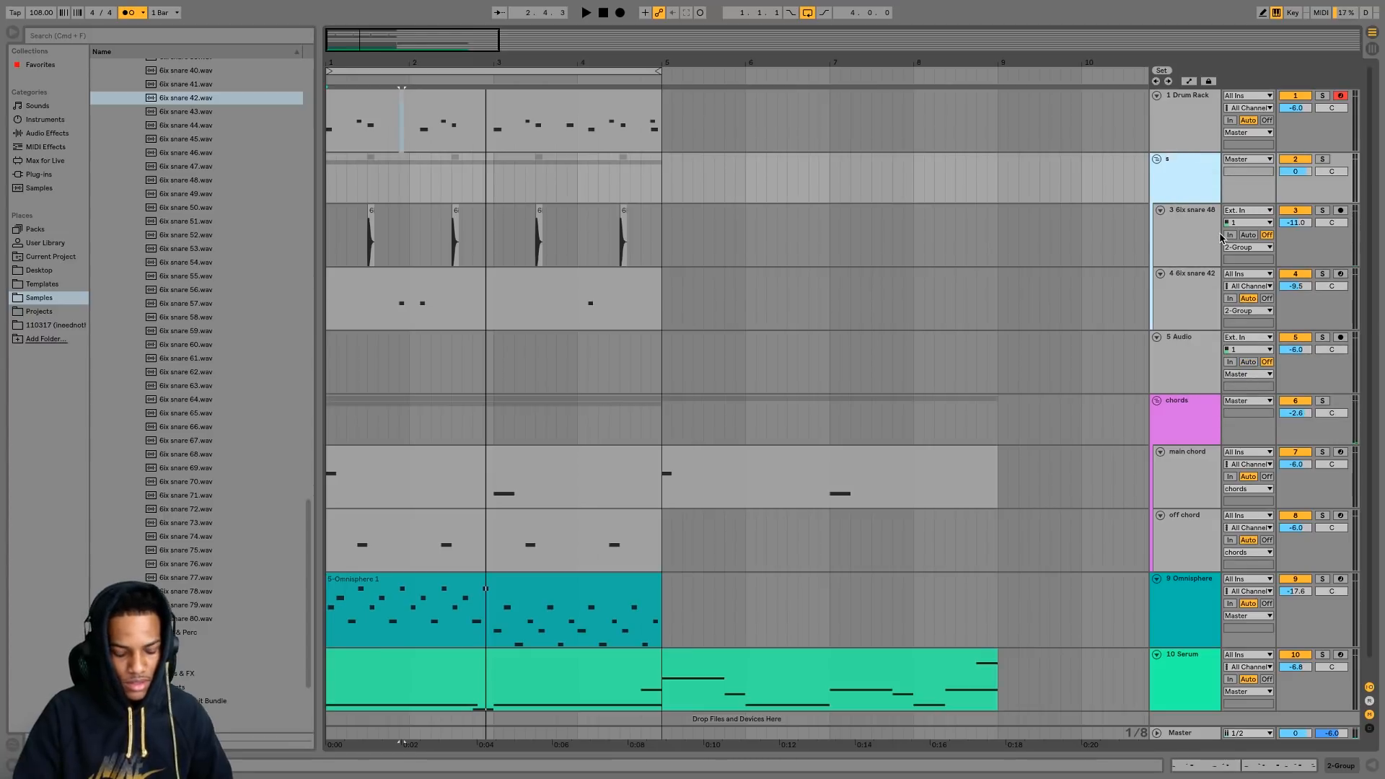
pyautogui.click(1156, 159)
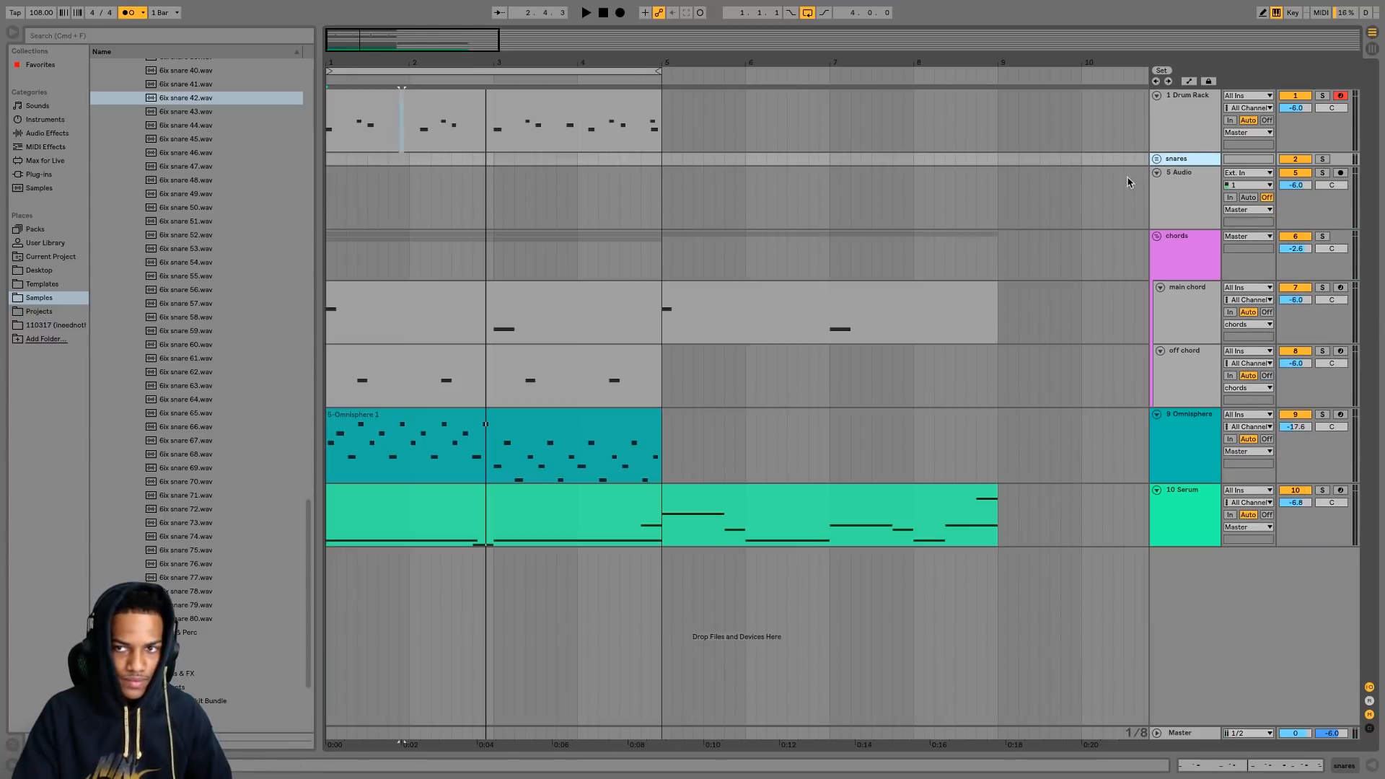
# - Set the playback start to 1.1.1 on the empty audio track and select the snares group
pyautogui.click(515, 307)
pyautogui.click(326, 207)
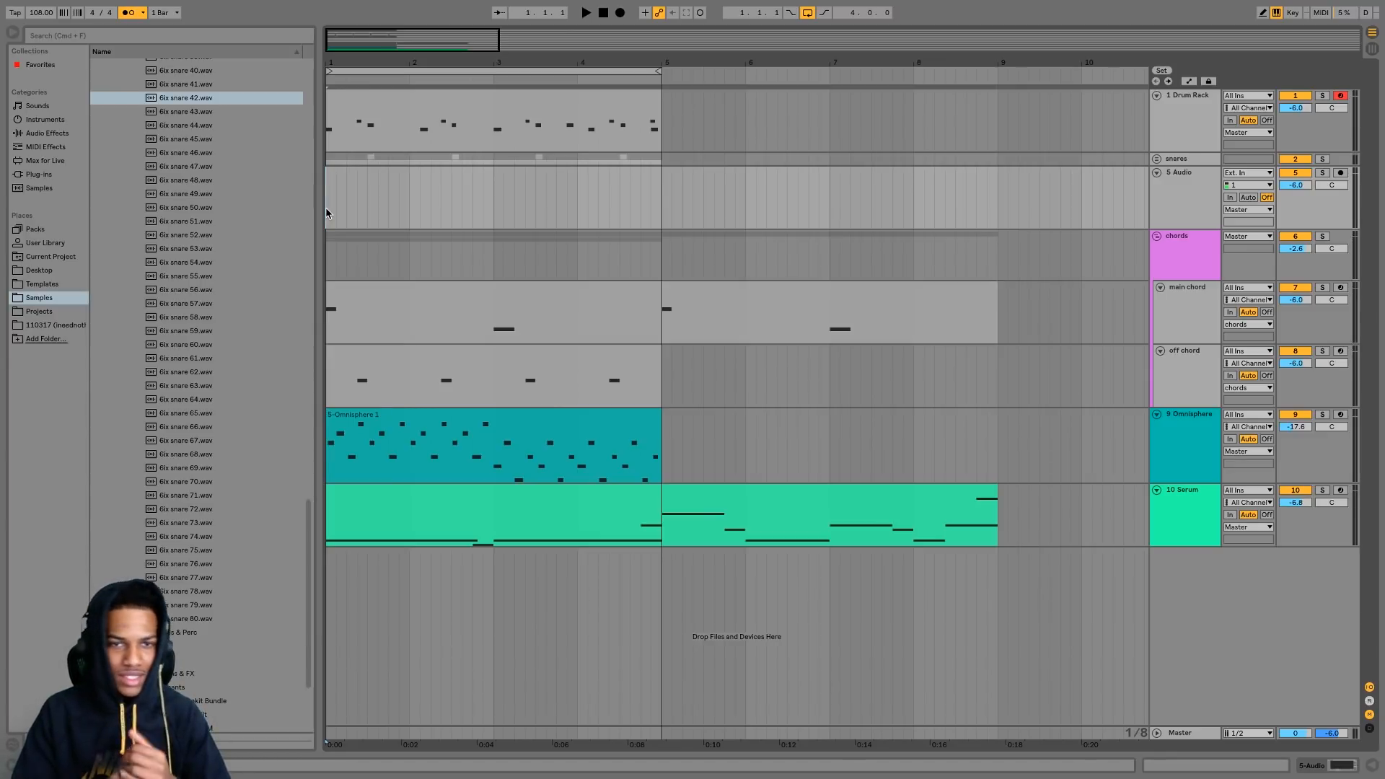
pyautogui.click(1203, 160)
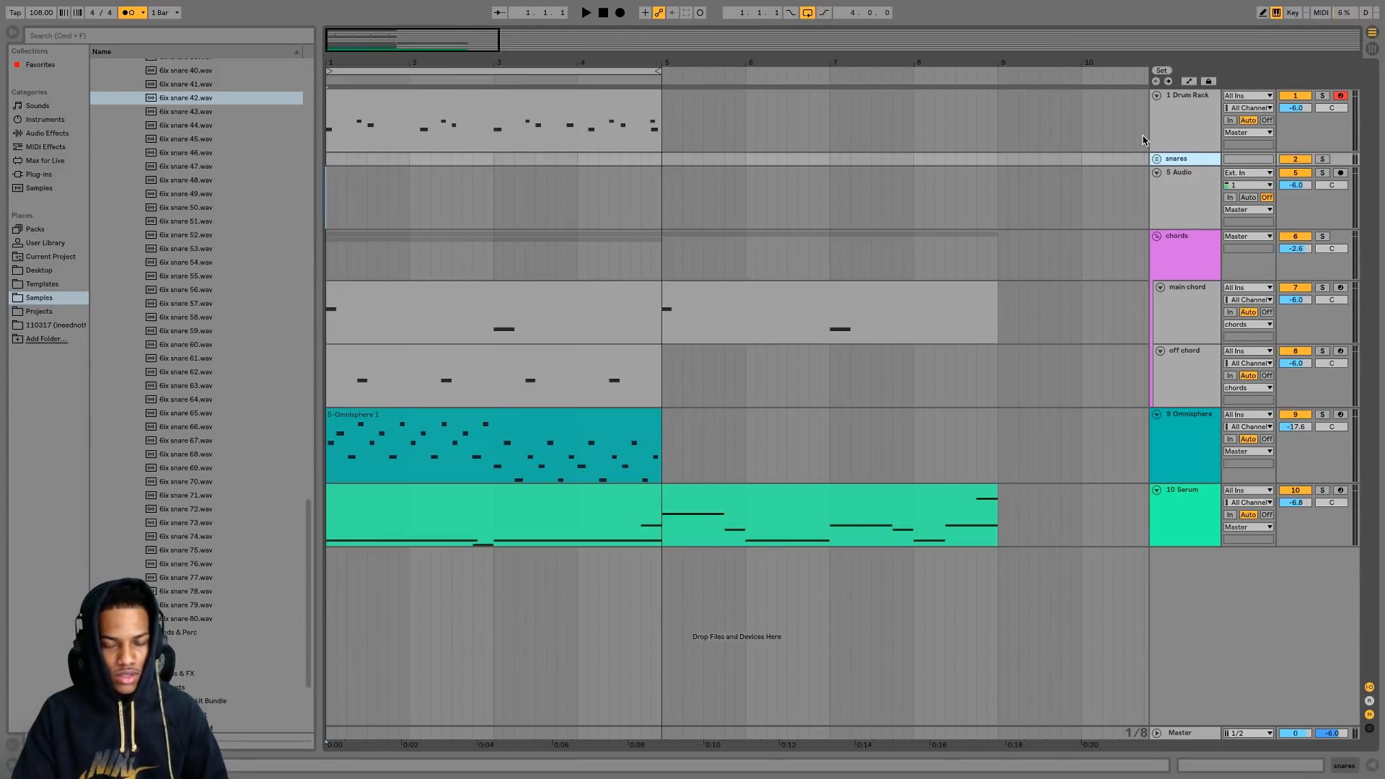
# - Add a new MIDI track below the snares group and load 6ix chh 1.wav from the 6ix Kit's closed hats folder
pyautogui.press('super+shift+t')
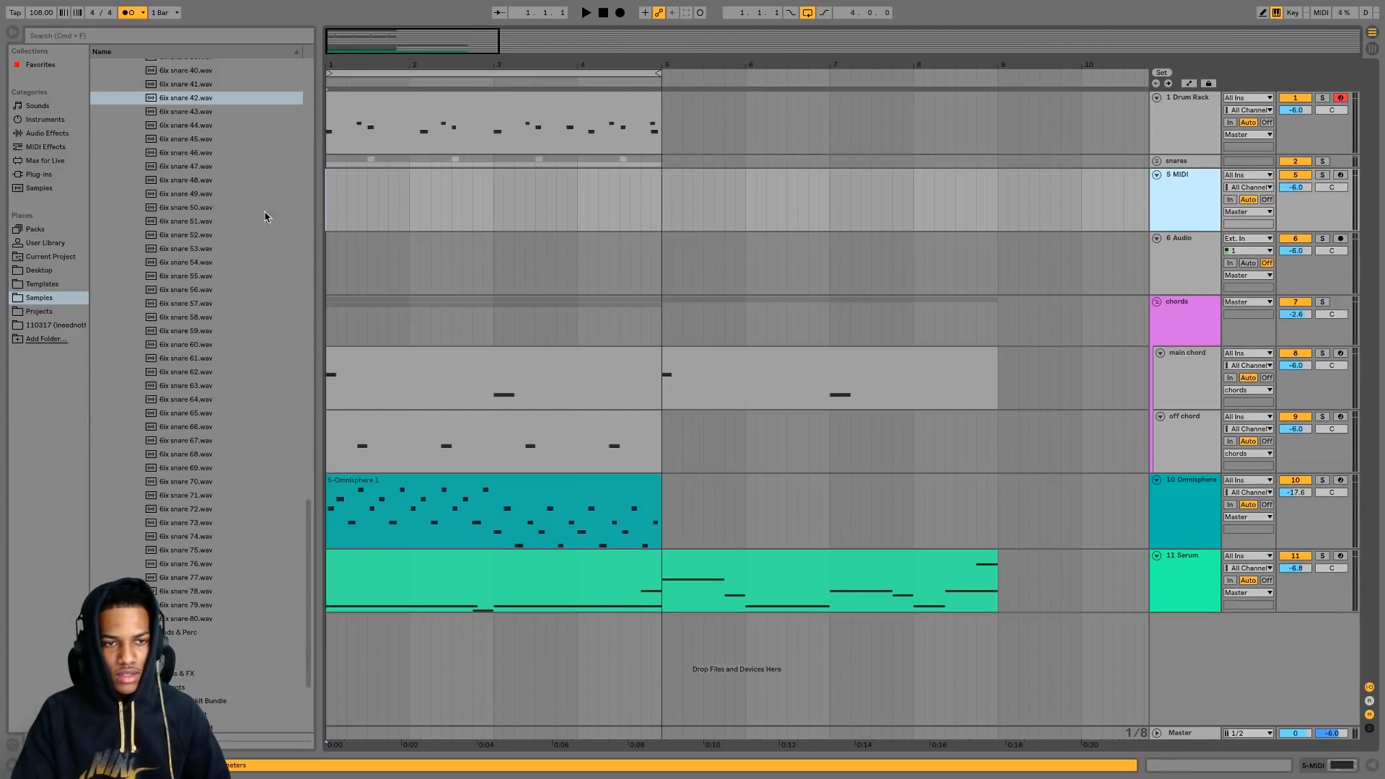
pyautogui.scroll(15, 193, 388)
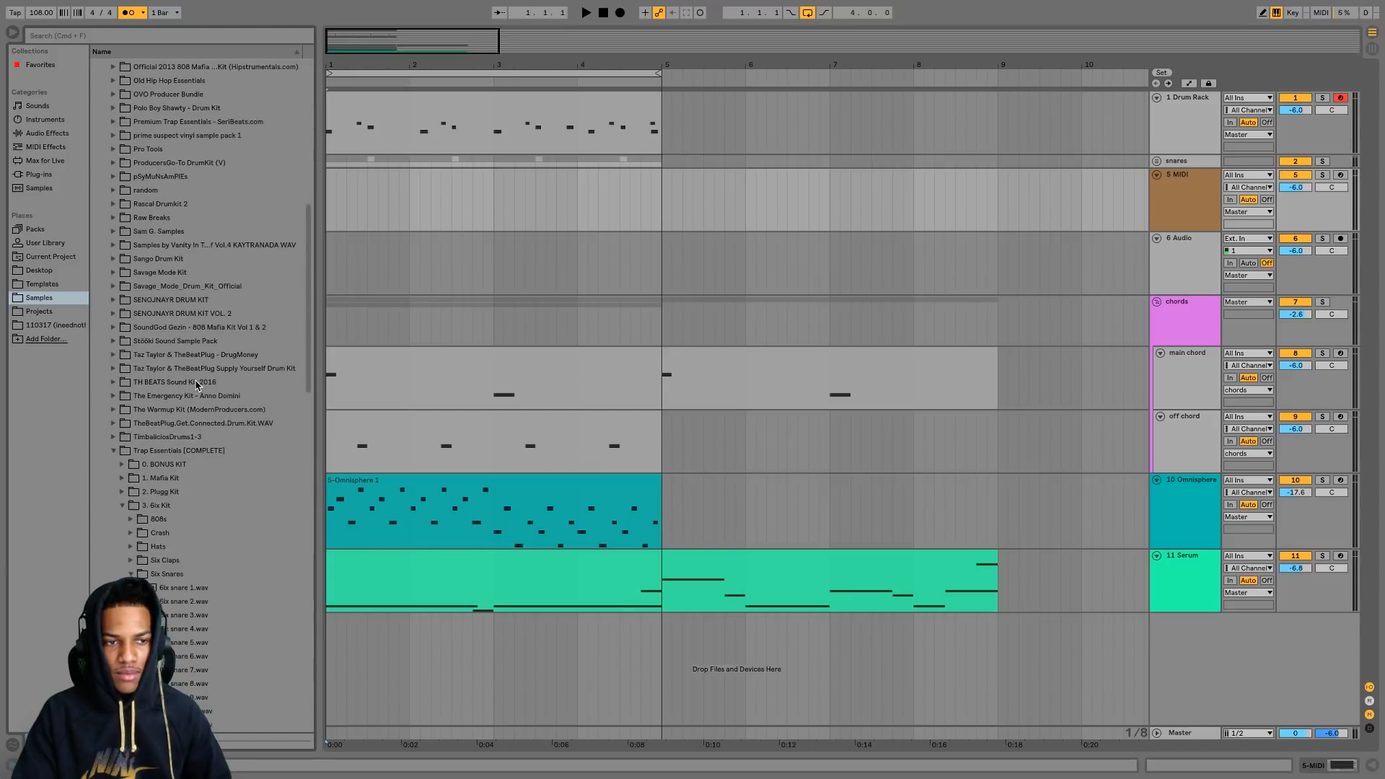
pyautogui.scroll(-2, 132, 526)
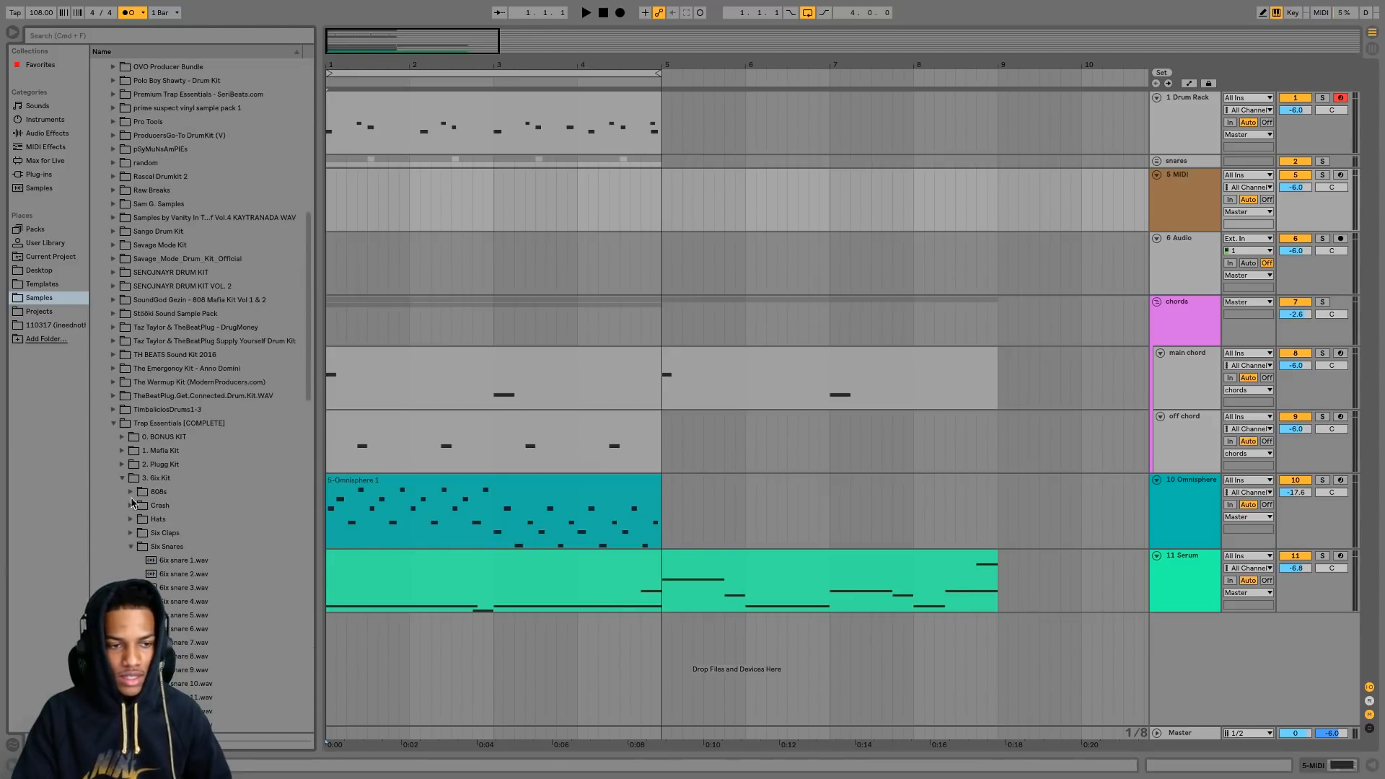
pyautogui.click(129, 550)
pyautogui.click(130, 519)
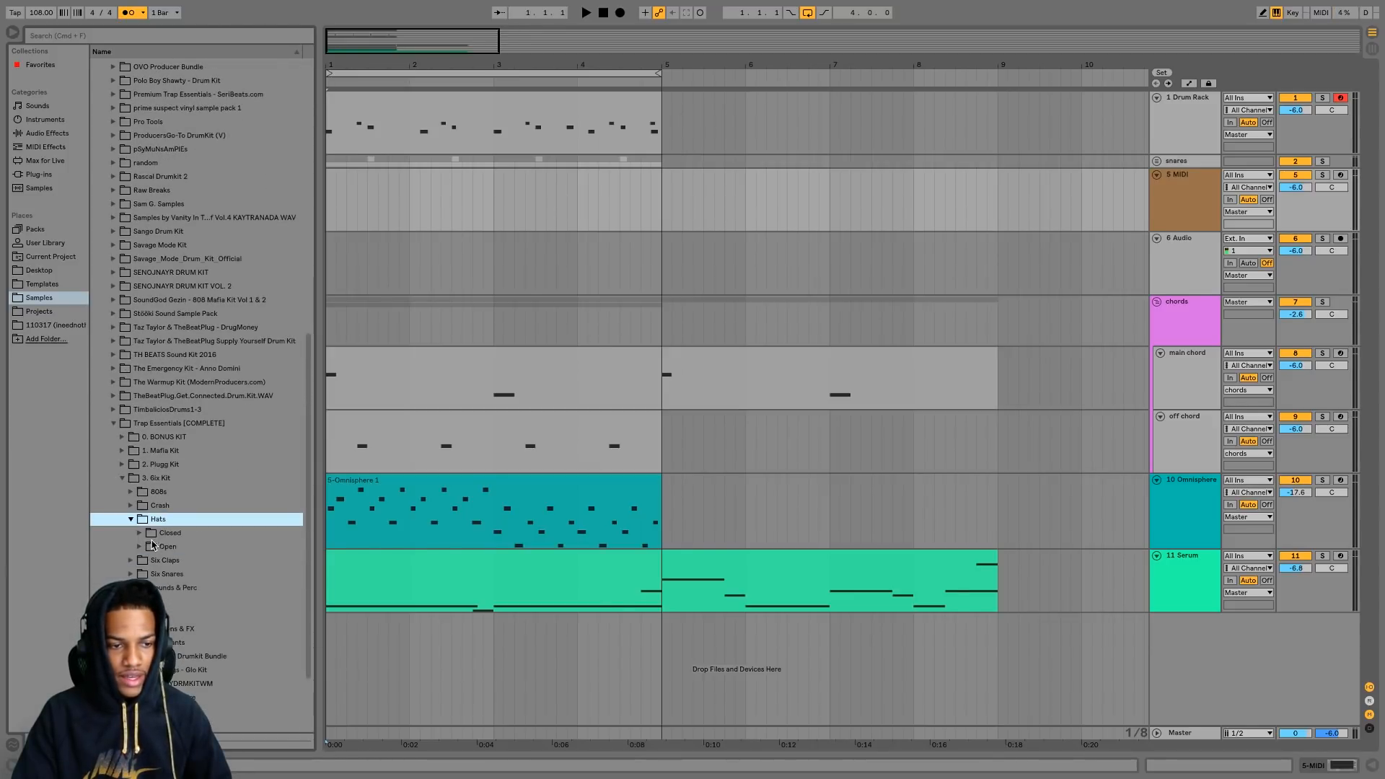
pyautogui.click(140, 533)
pyautogui.click(208, 547)
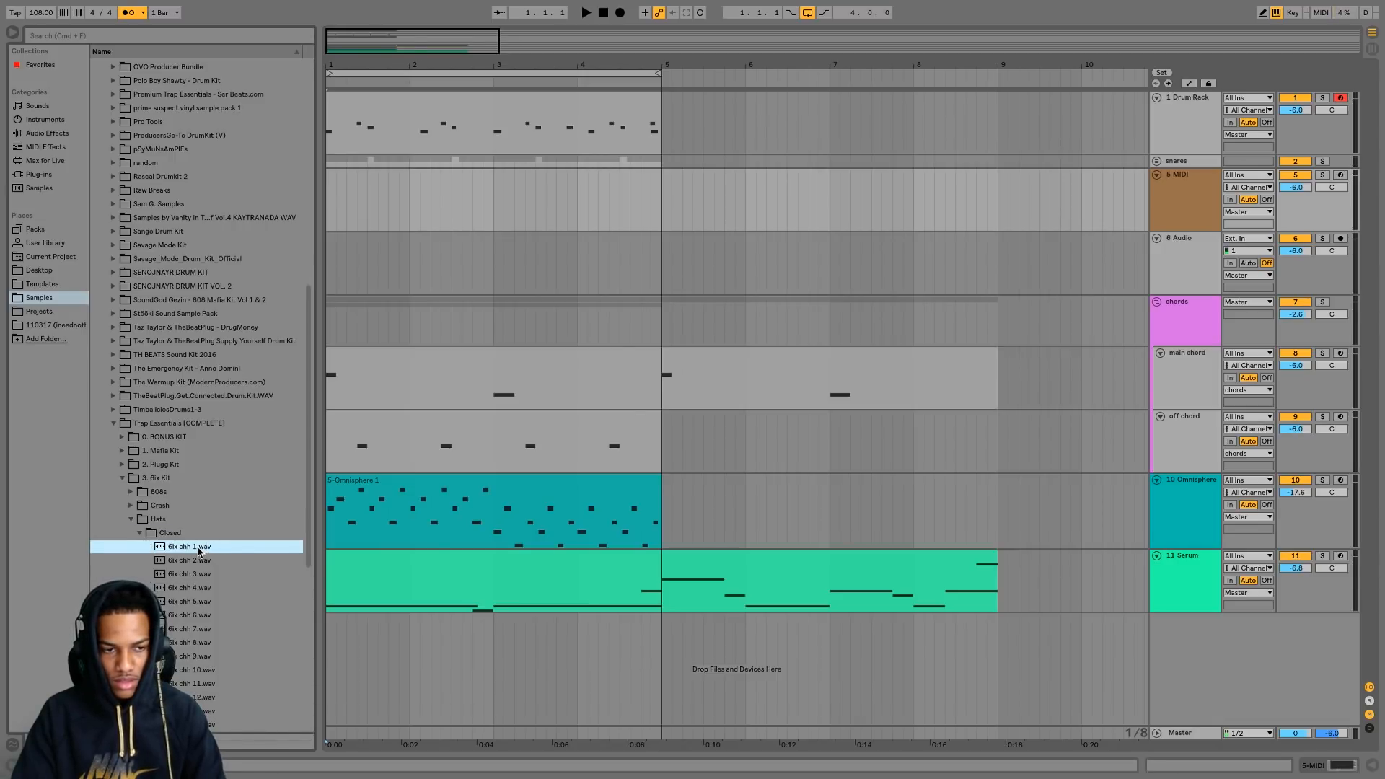
pyautogui.doubleClick(199, 549)
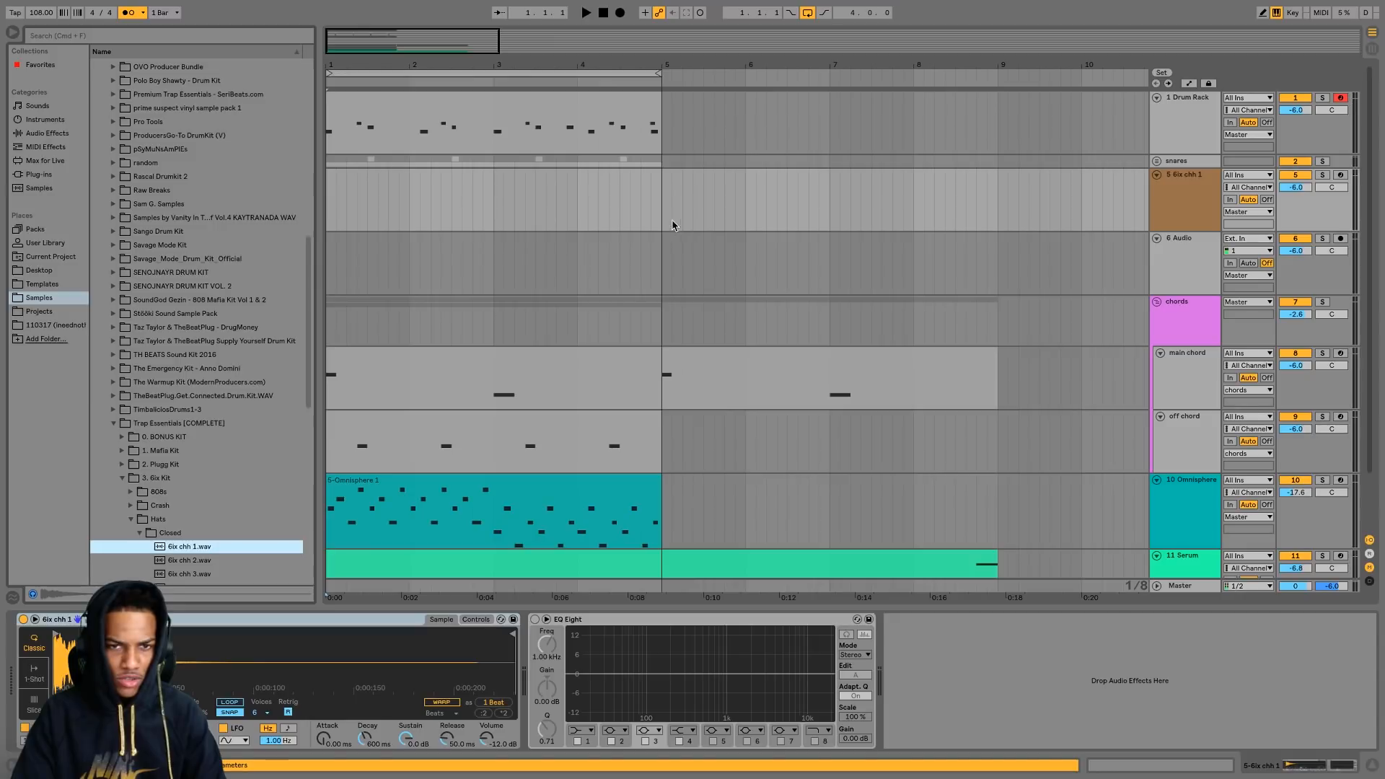
# - Create an empty four-bar MIDI clip from bar 1 on the 6ix chh 1 track and play the beat from the start
pyautogui.moveTo(667, 228); pyautogui.dragTo(301, 225)
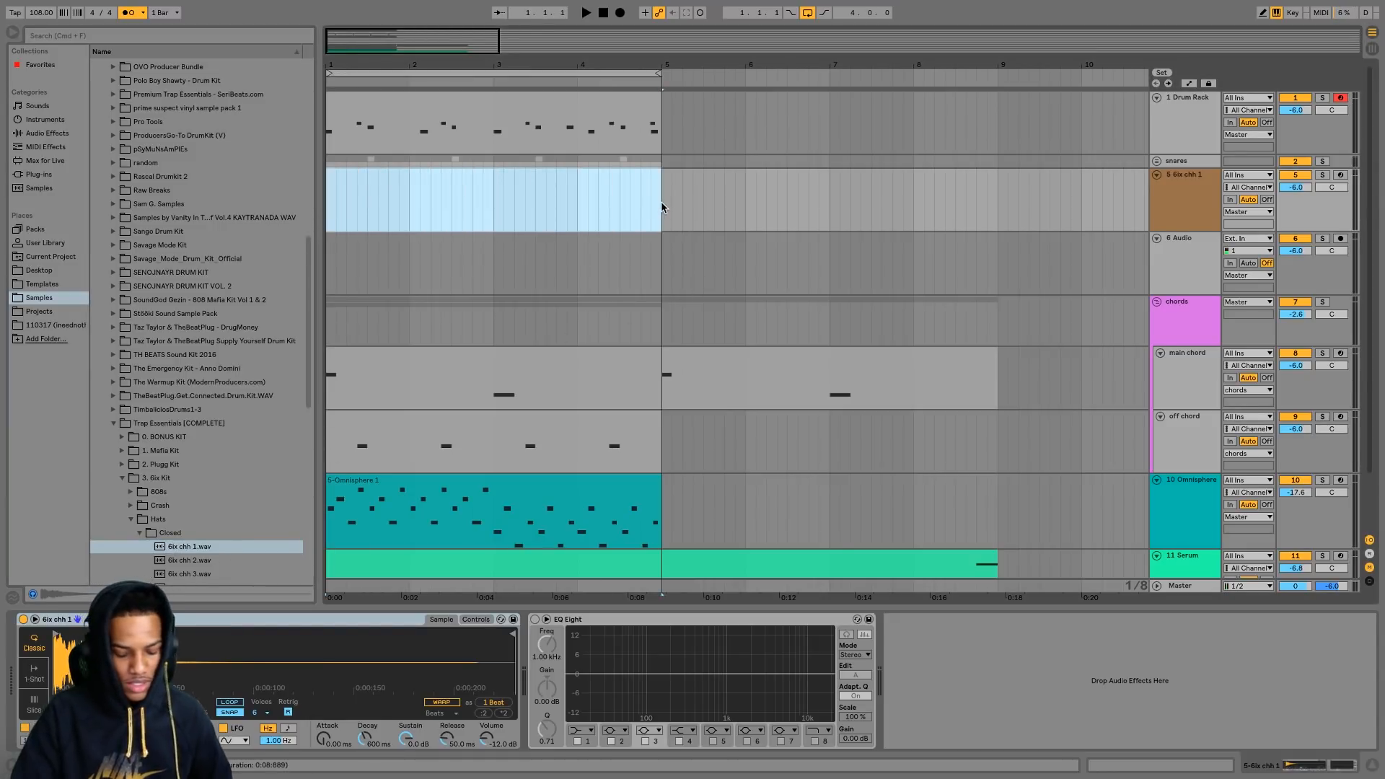
pyautogui.press('super+shift+m')
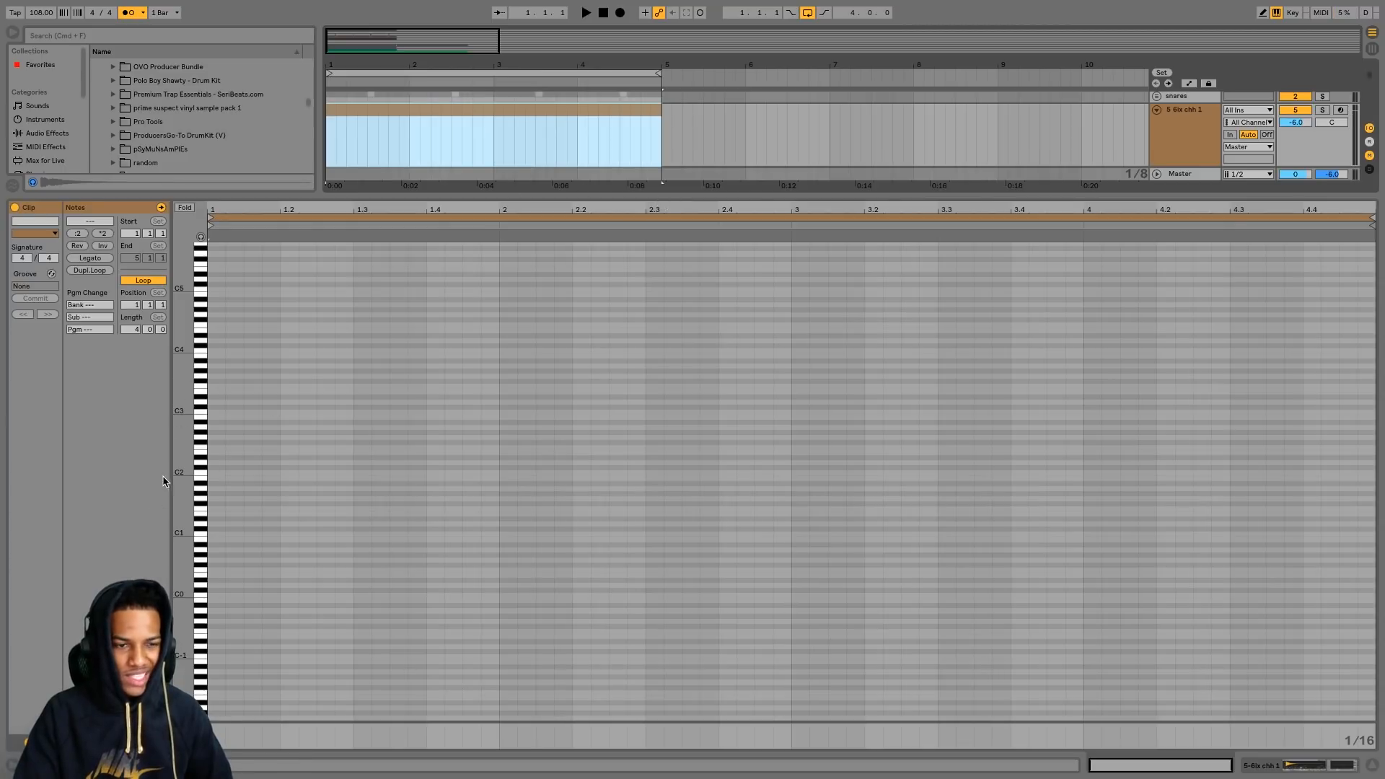
pyautogui.moveTo(180, 461); pyautogui.dragTo(209, 470)
pyautogui.press('space')
pyautogui.press('space')
pyautogui.press('space')
pyautogui.press('space')
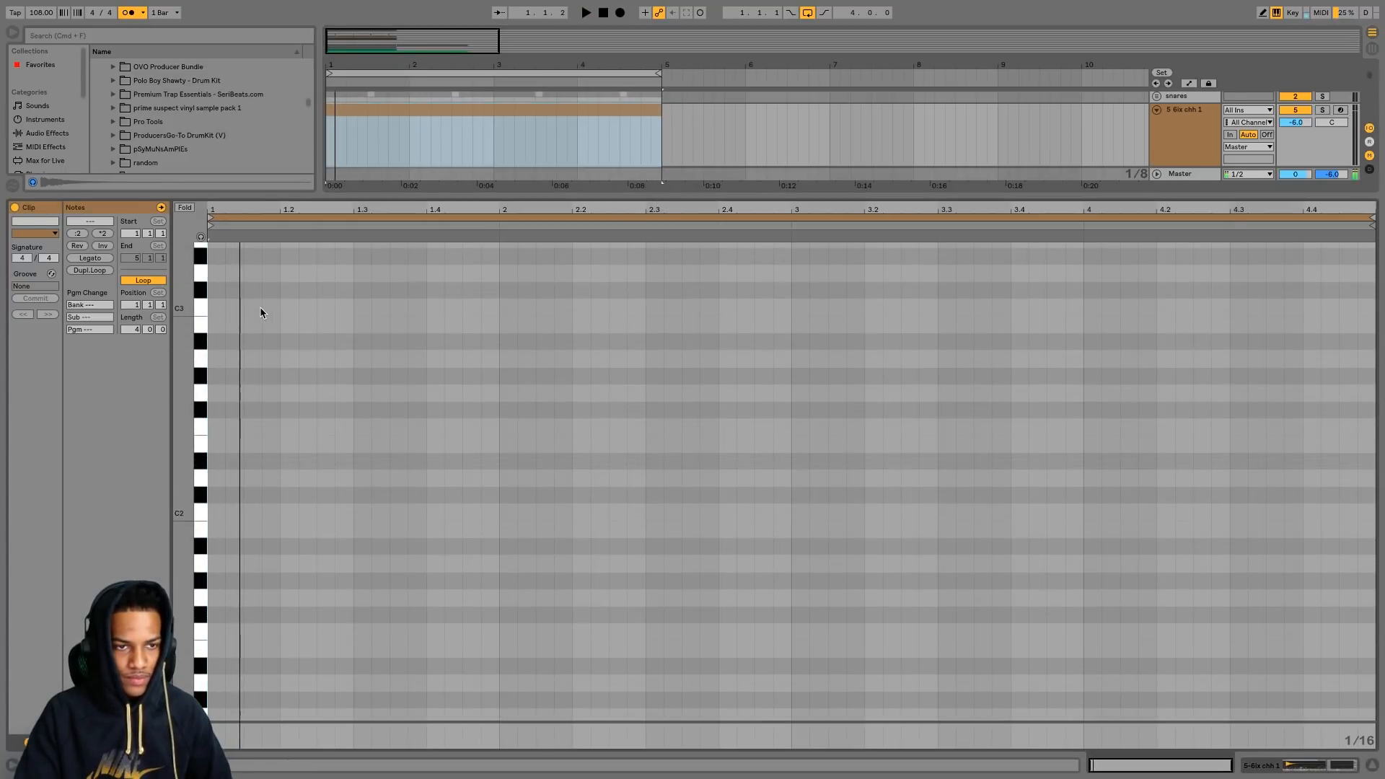
# - Place sixteenth C3 notes at 1.1.3, 1.2.1, 1.2.2 and 1.2.3 in the hi-hat clip, playing back to check their timing
pyautogui.doubleClick(253, 308)
pyautogui.press('space')
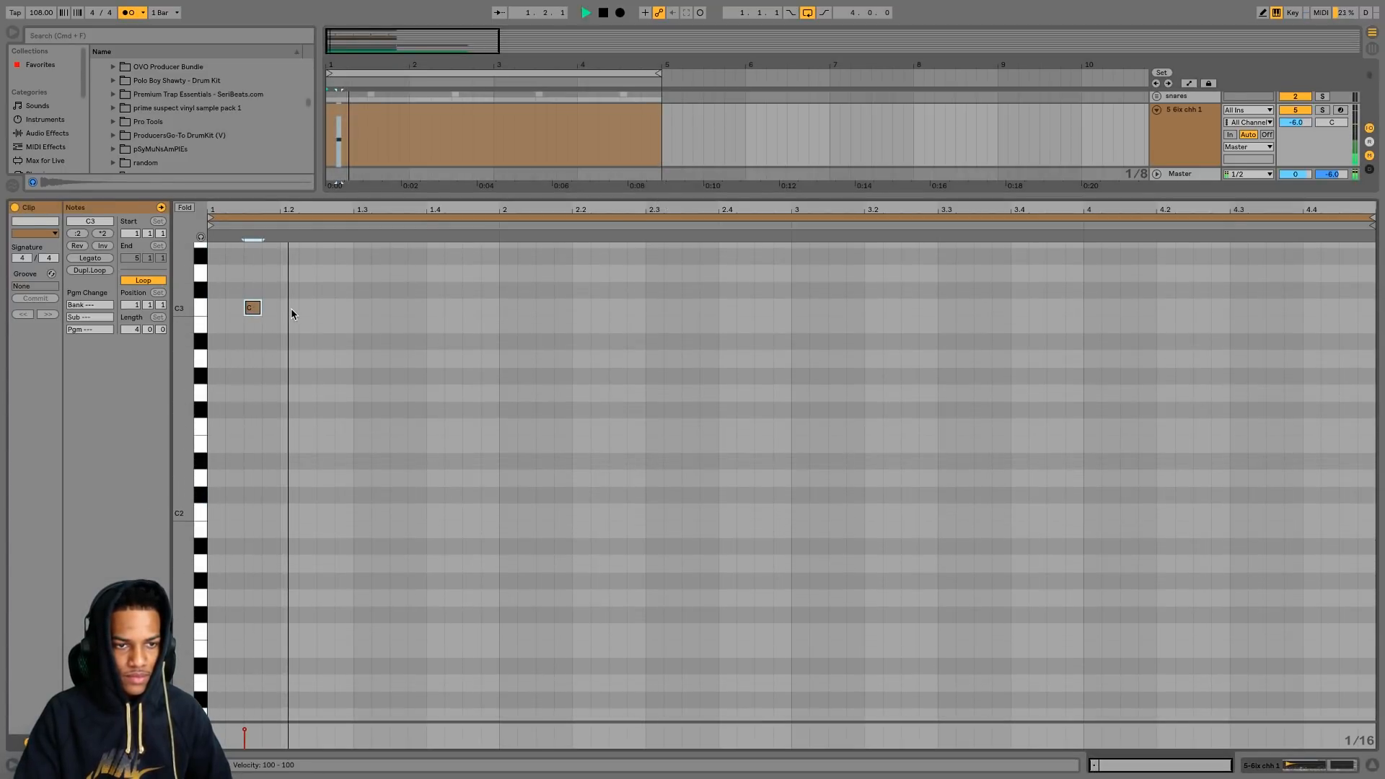
pyautogui.doubleClick(291, 308)
pyautogui.doubleClick(308, 309)
pyautogui.doubleClick(326, 309)
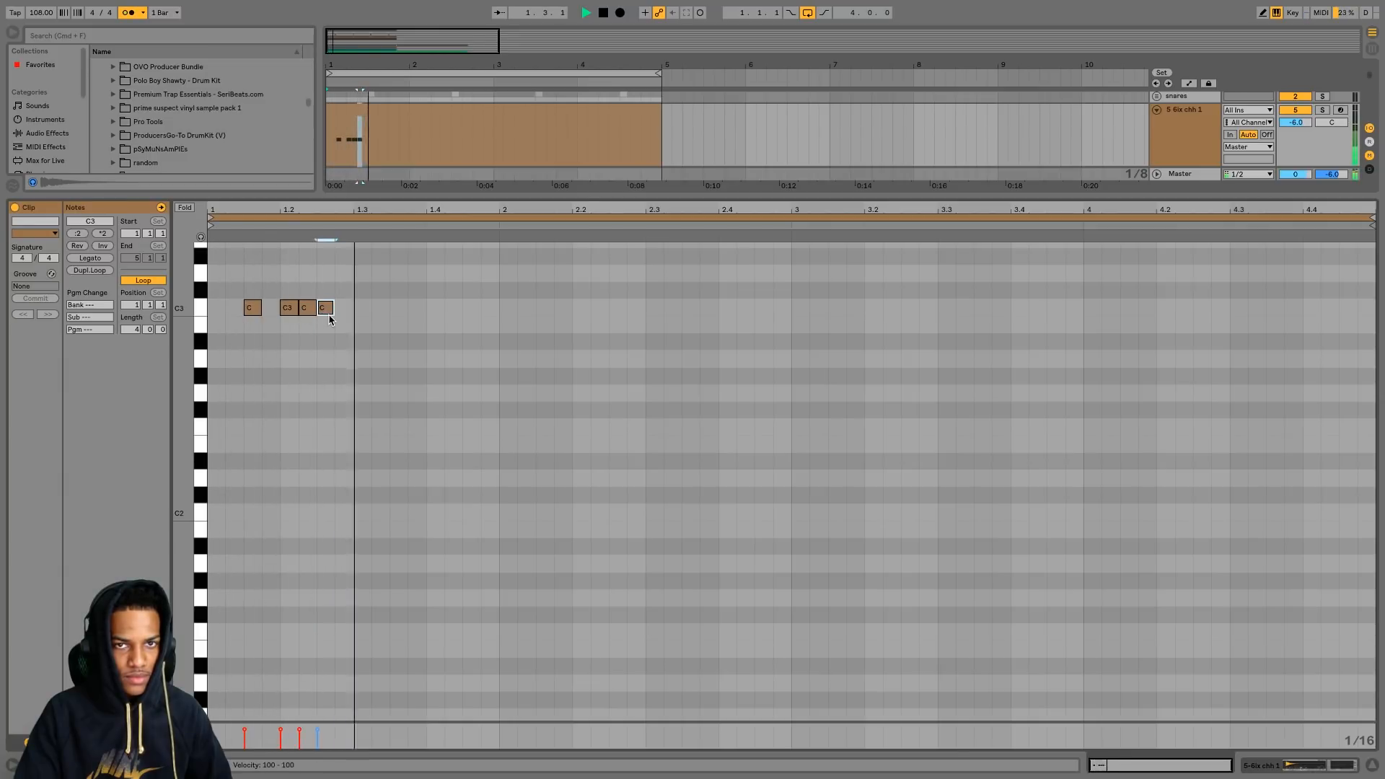
pyautogui.press('space')
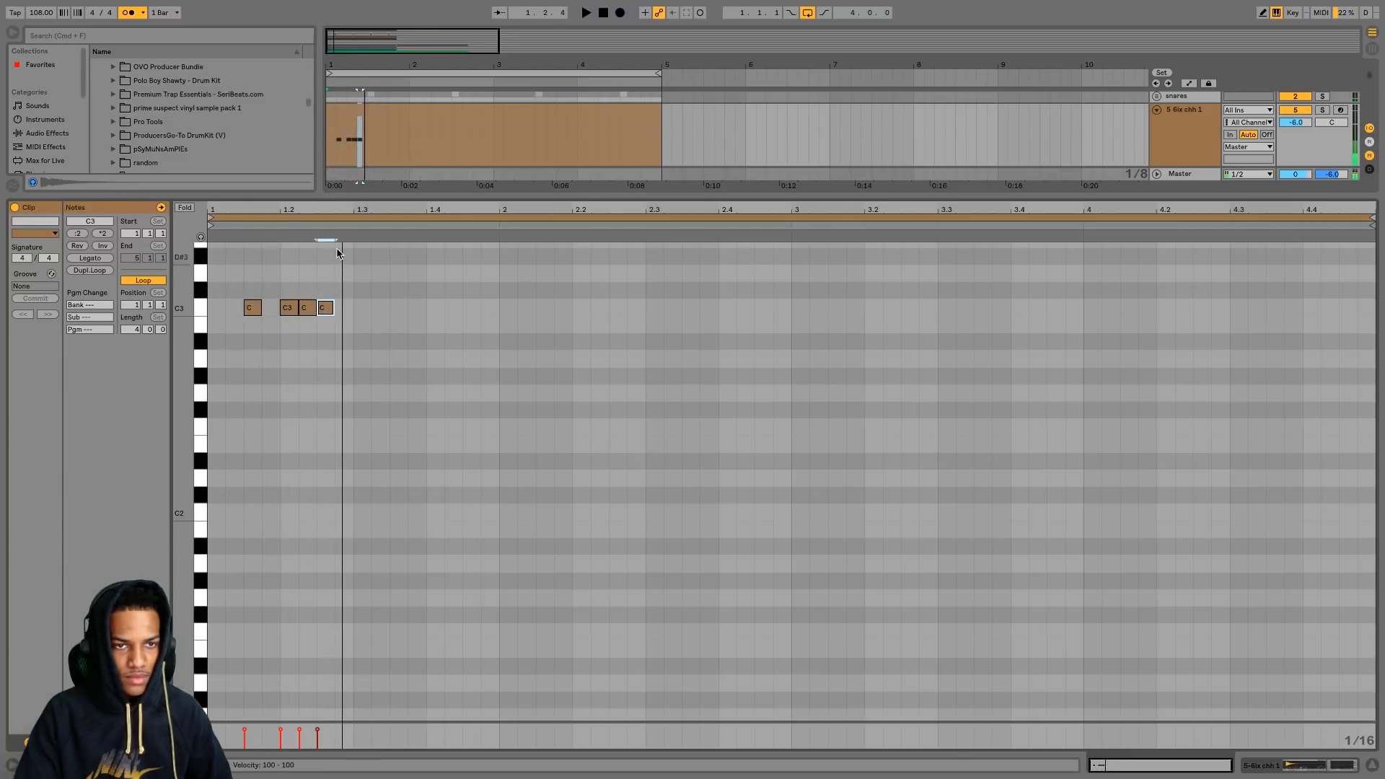
pyautogui.press('space')
# - Try a sixteenth C3 note at 1.3.3 in the hi-hat clip, listen to it and remove it
pyautogui.press('+')
pyautogui.press('+')
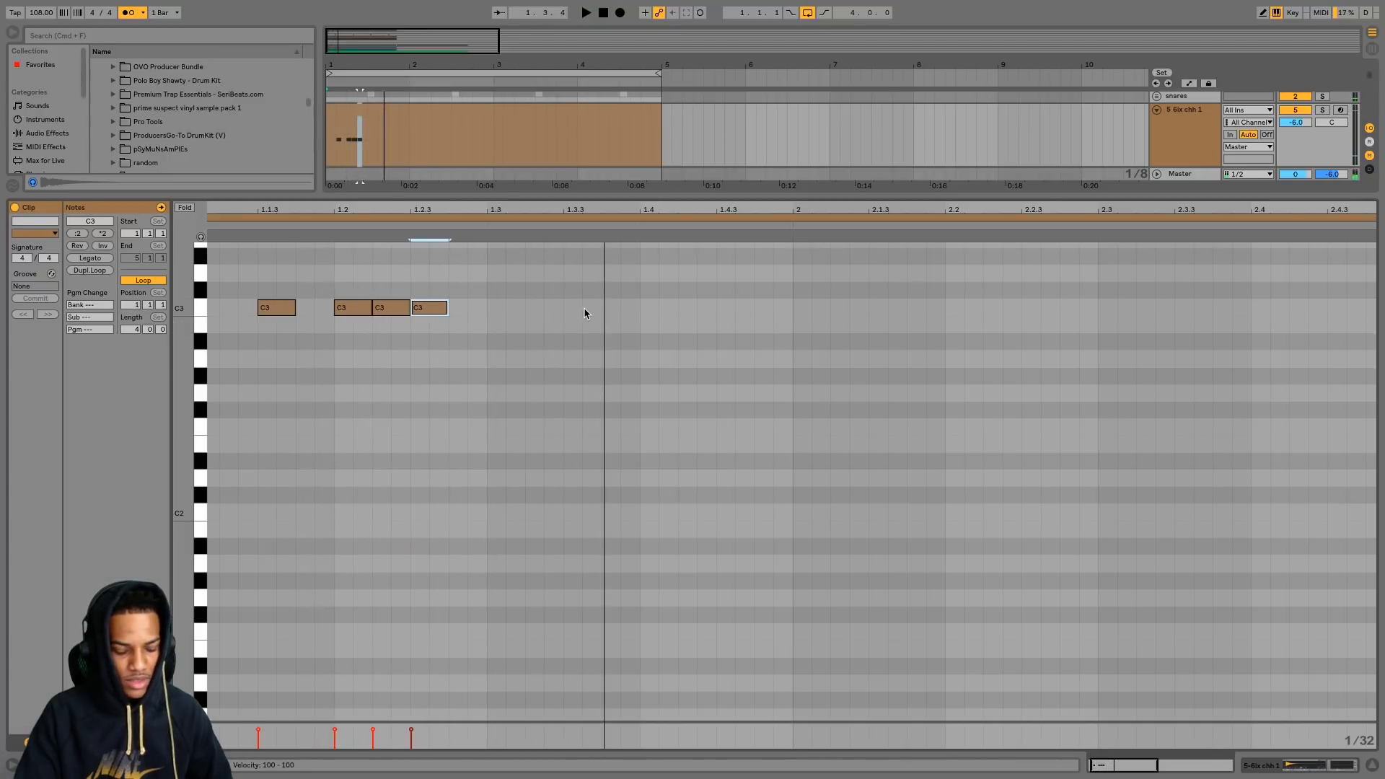
pyautogui.click(583, 307)
pyautogui.doubleClick(582, 307)
pyautogui.press('space')
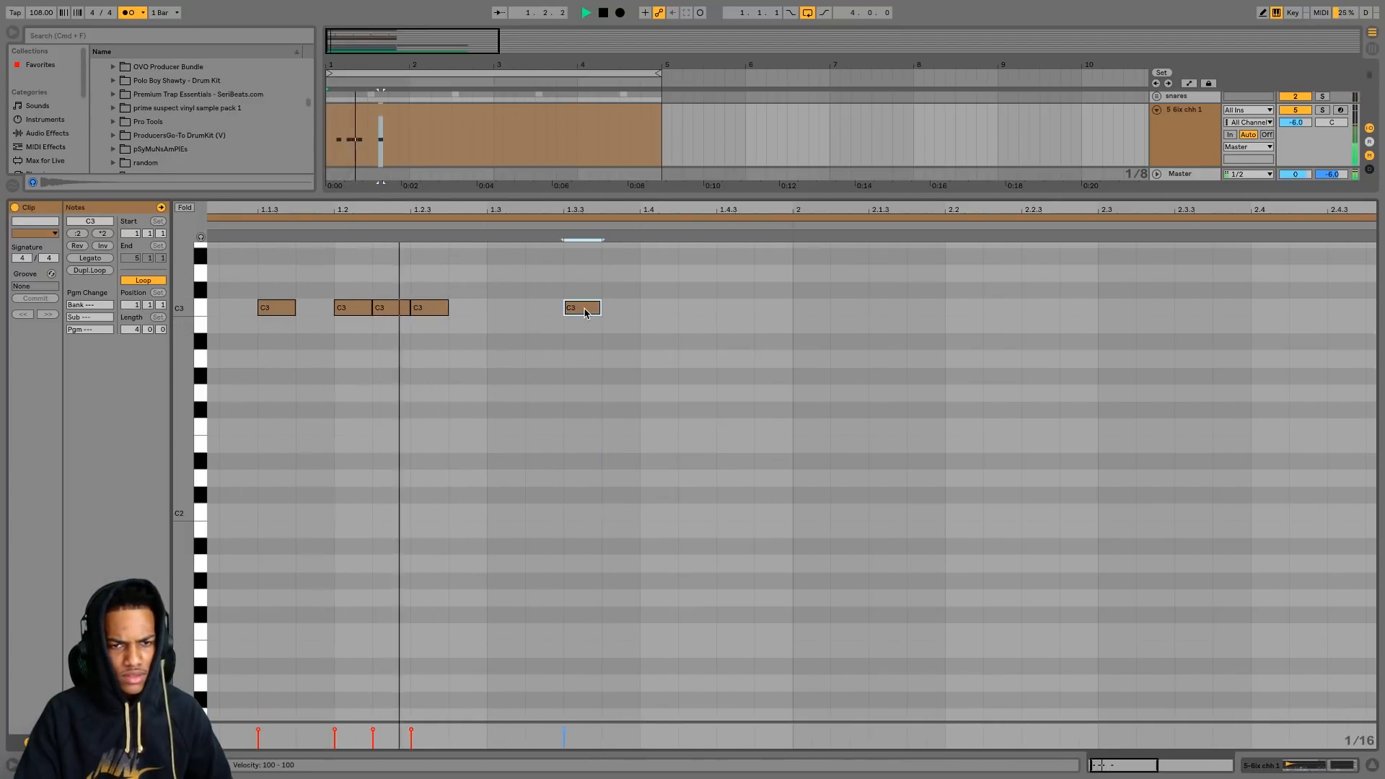
pyautogui.doubleClick(582, 308)
pyautogui.press('space')
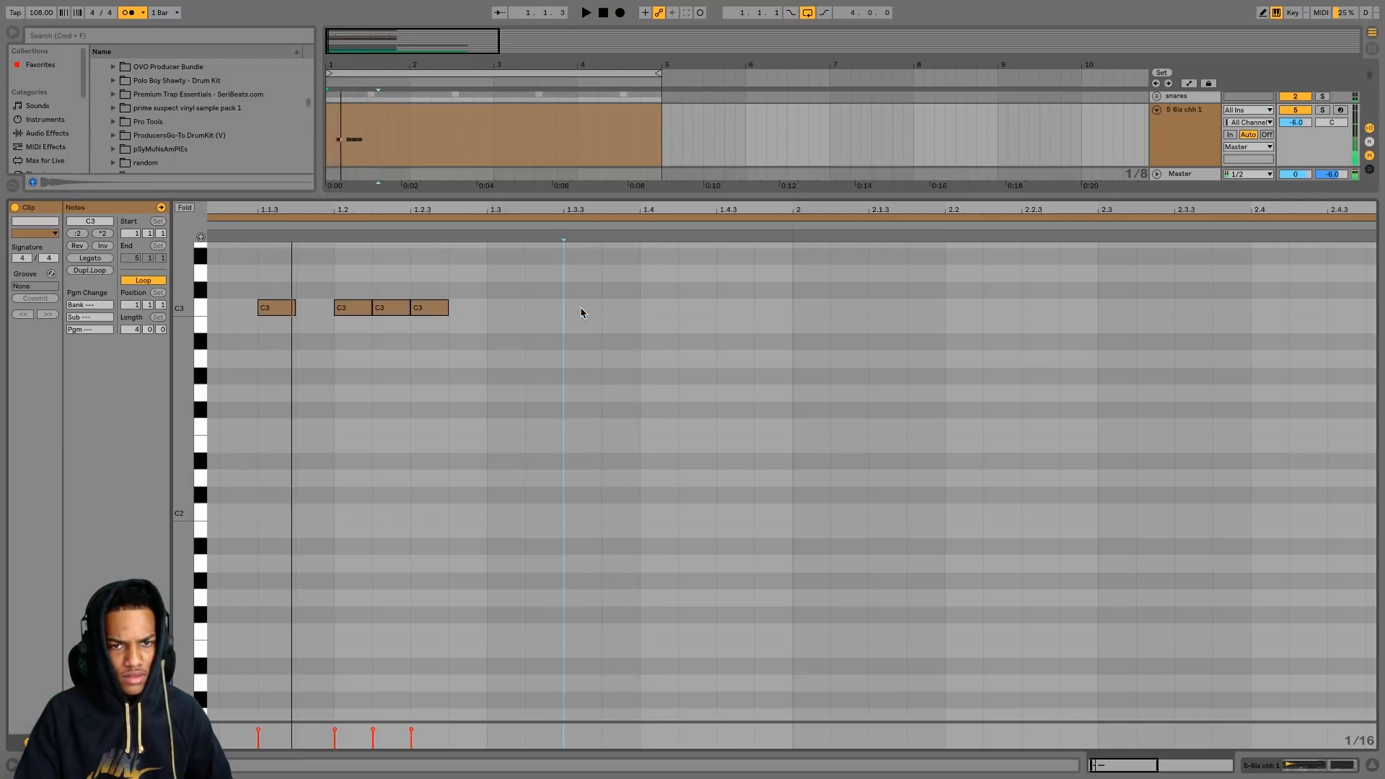
# - Set the grid to 1/8T and place four consecutive eighth-triplet C3 notes starting at 2.1.1, playing back the pattern
pyautogui.press('space')
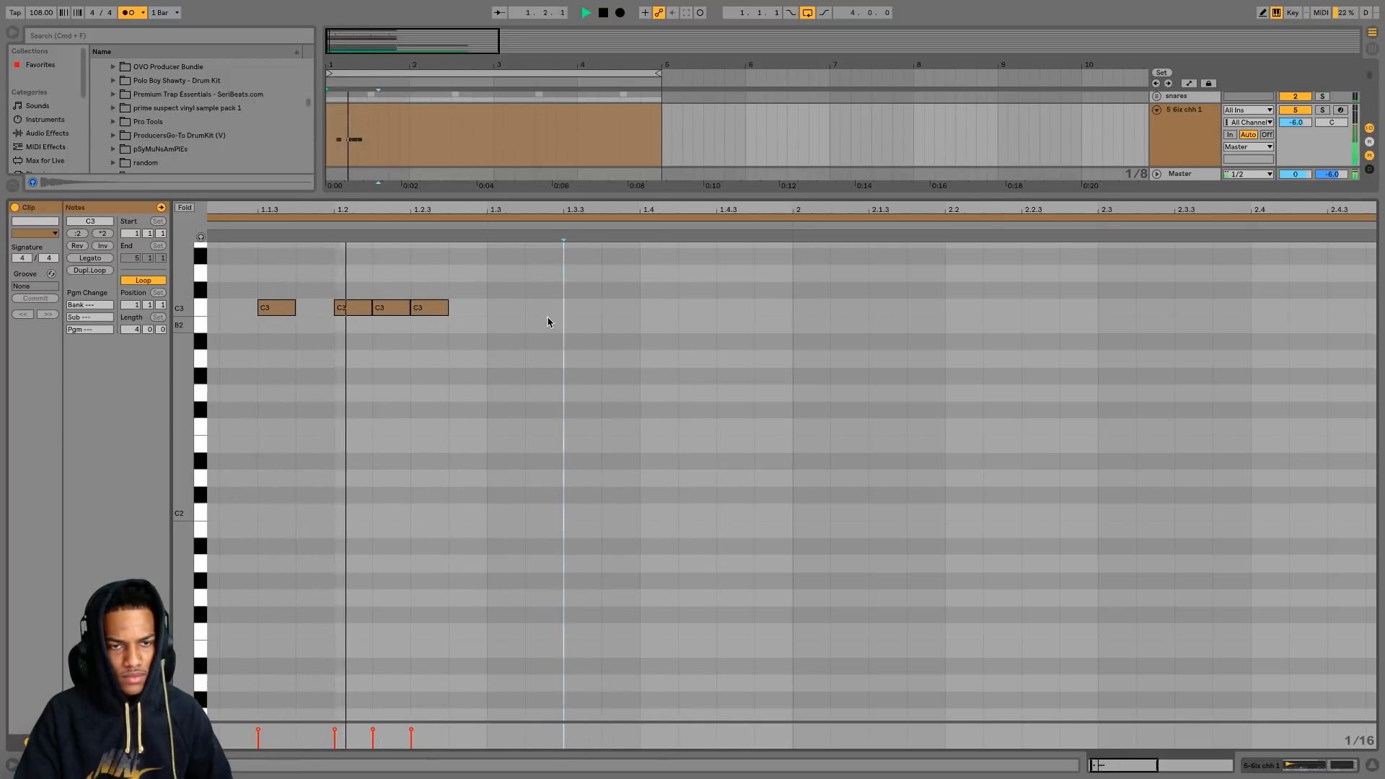
pyautogui.press('super+3')
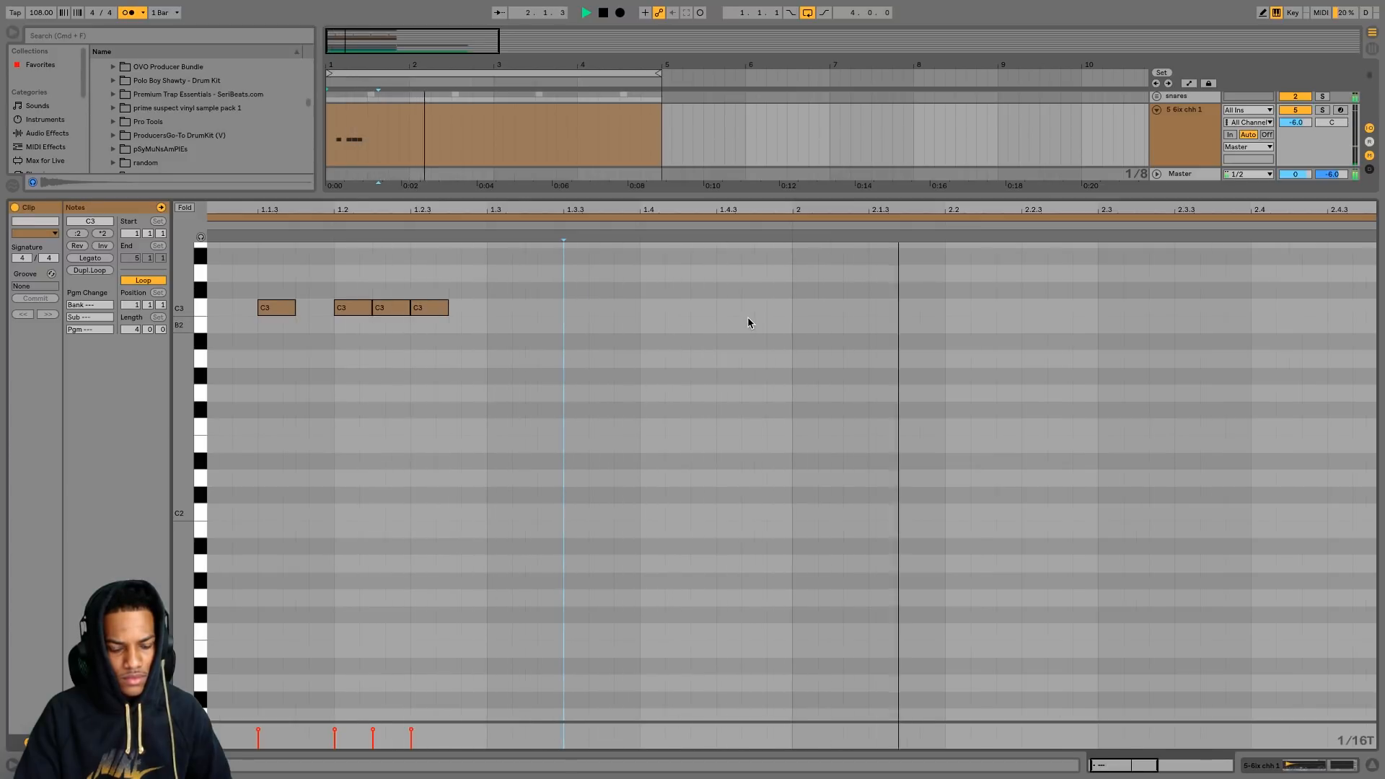
pyautogui.press('space')
pyautogui.press('super+2')
pyautogui.doubleClick(812, 309)
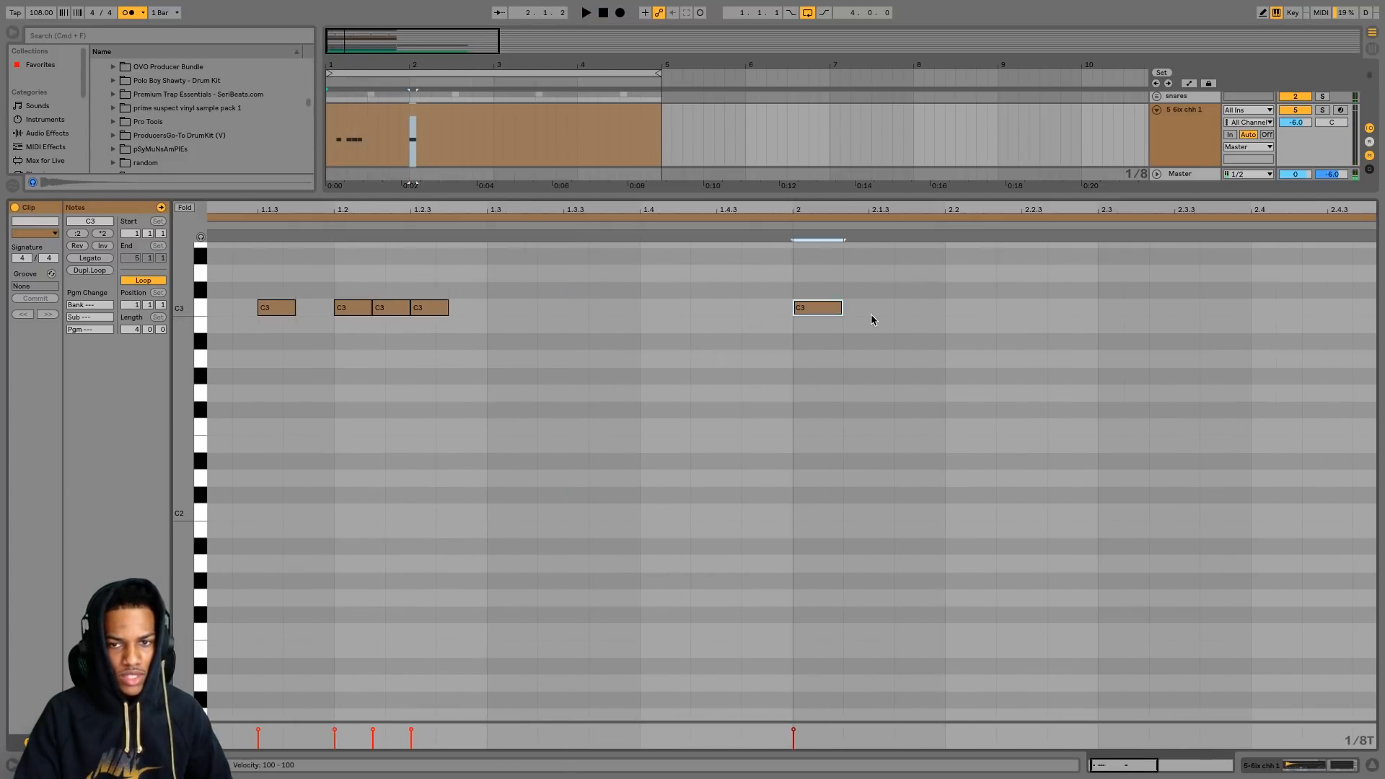
pyautogui.doubleClick(871, 313)
pyautogui.press('super+d')
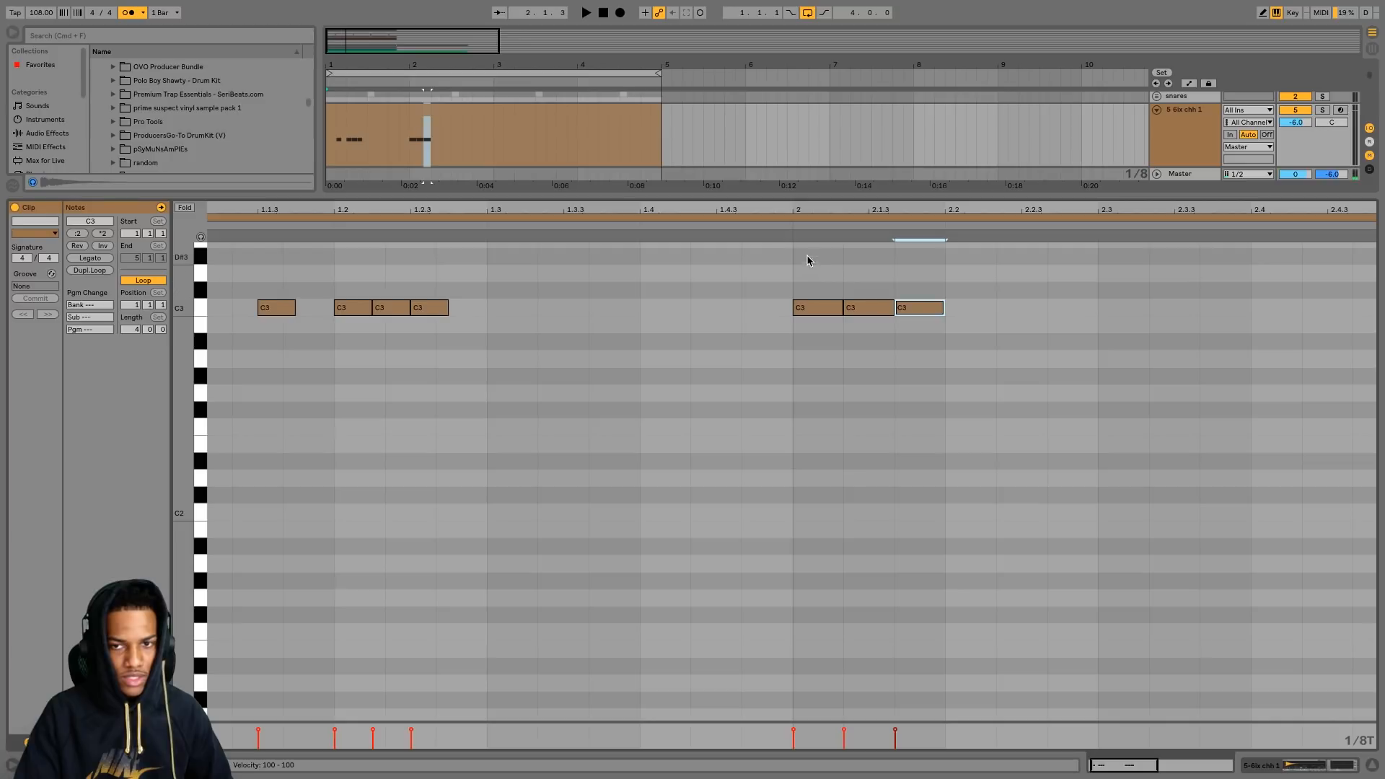
pyautogui.click(770, 233)
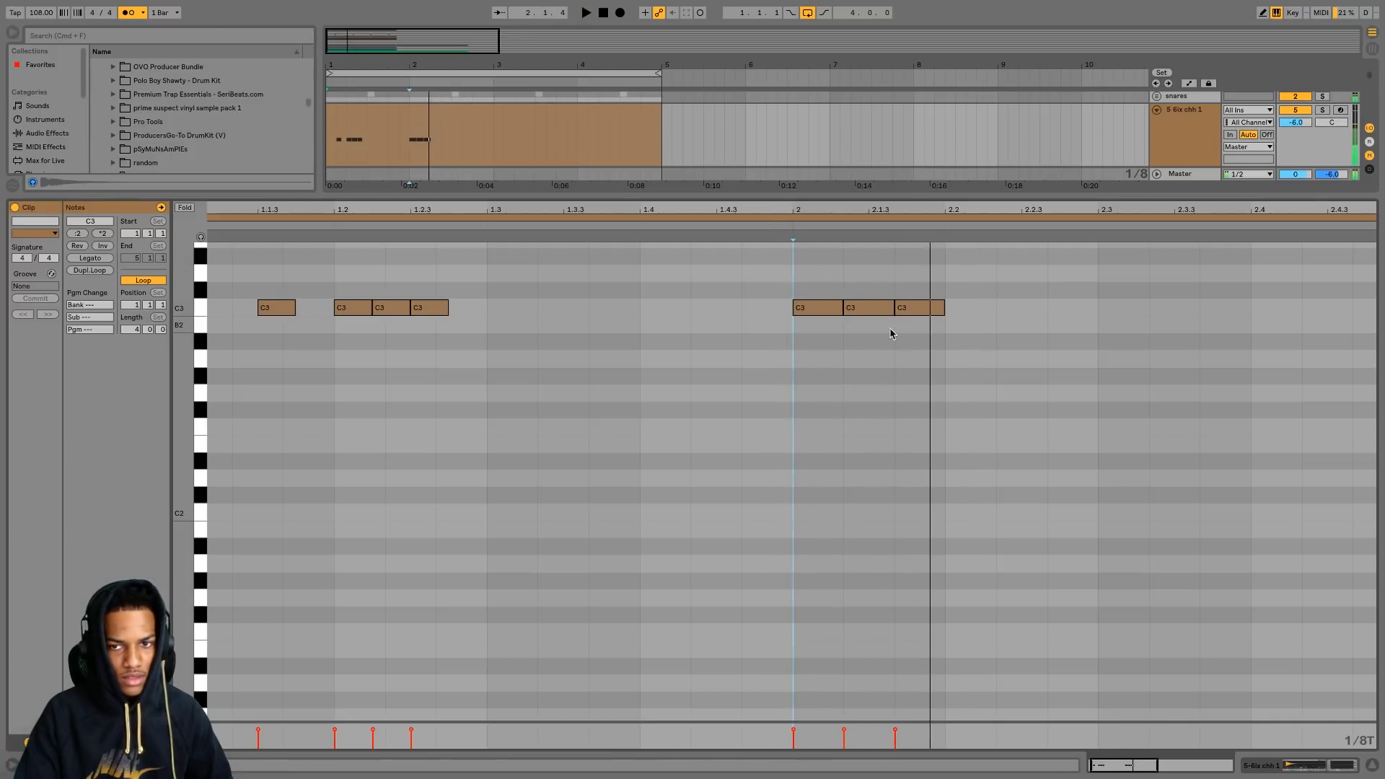
pyautogui.moveTo(816, 326); pyautogui.dragTo(921, 312)
pyautogui.click(967, 313)
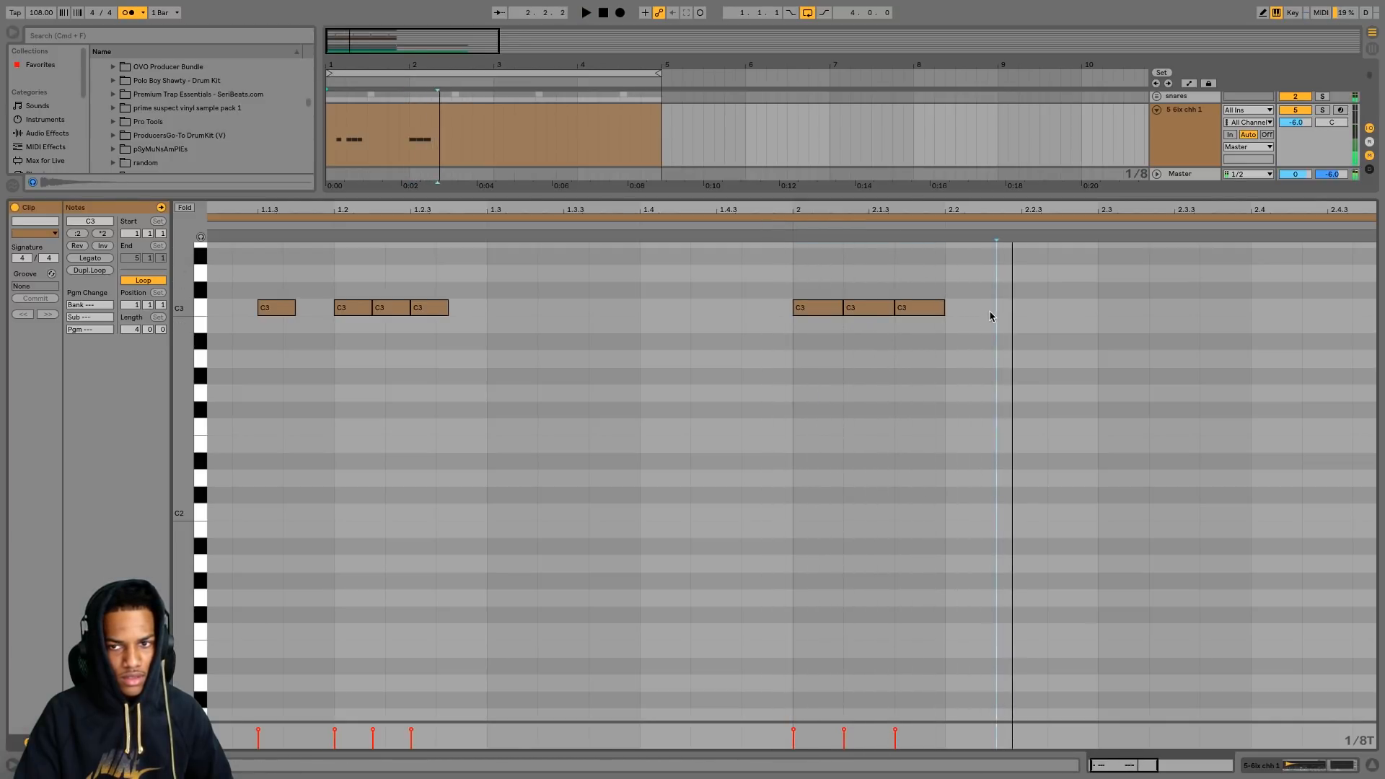
pyautogui.doubleClick(966, 308)
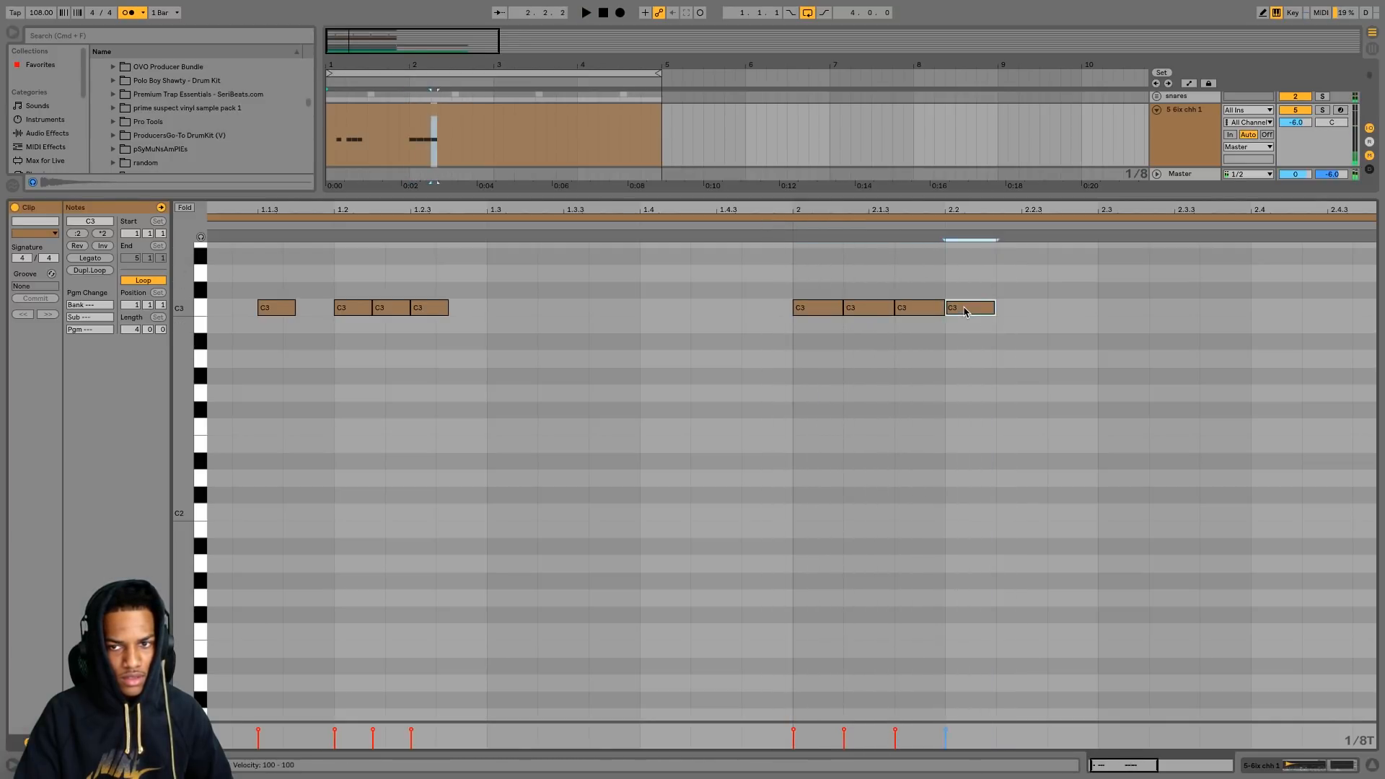
# - Fill the span from 2.2.3 to 2.3 with four 1/32 C3 notes as a hi-hat roll and play it back
pyautogui.click(1024, 311)
pyautogui.doubleClick(1042, 311)
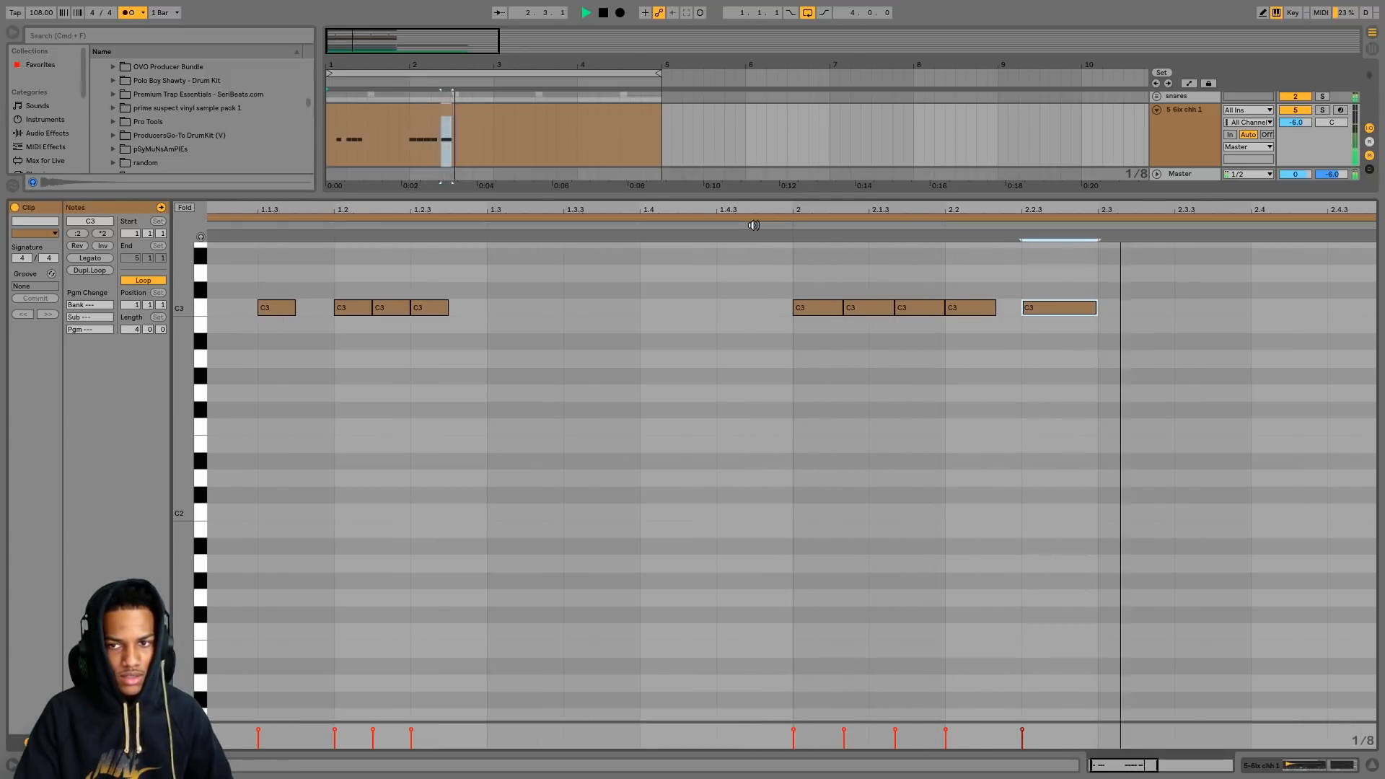
pyautogui.press('space')
pyautogui.press('super+1')
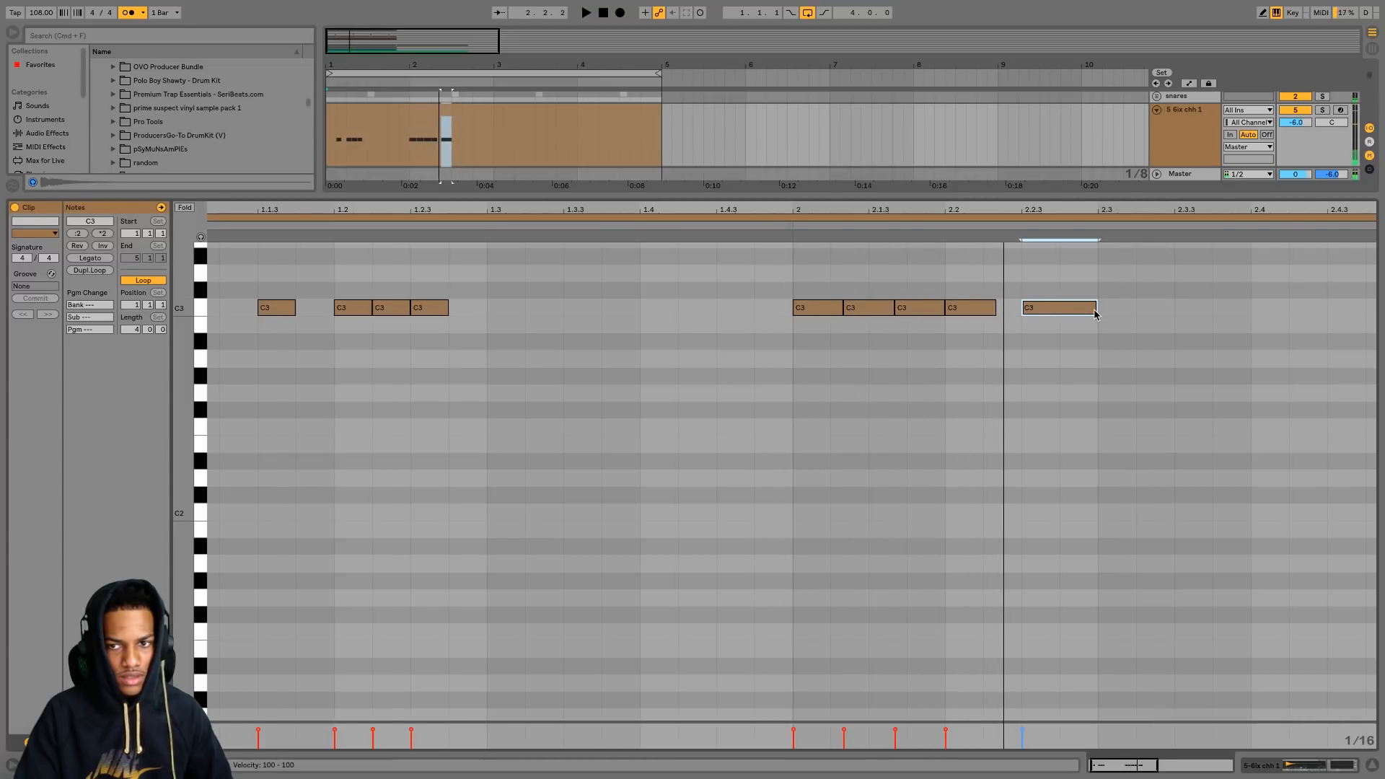
pyautogui.moveTo(1094, 308); pyautogui.dragTo(1035, 306)
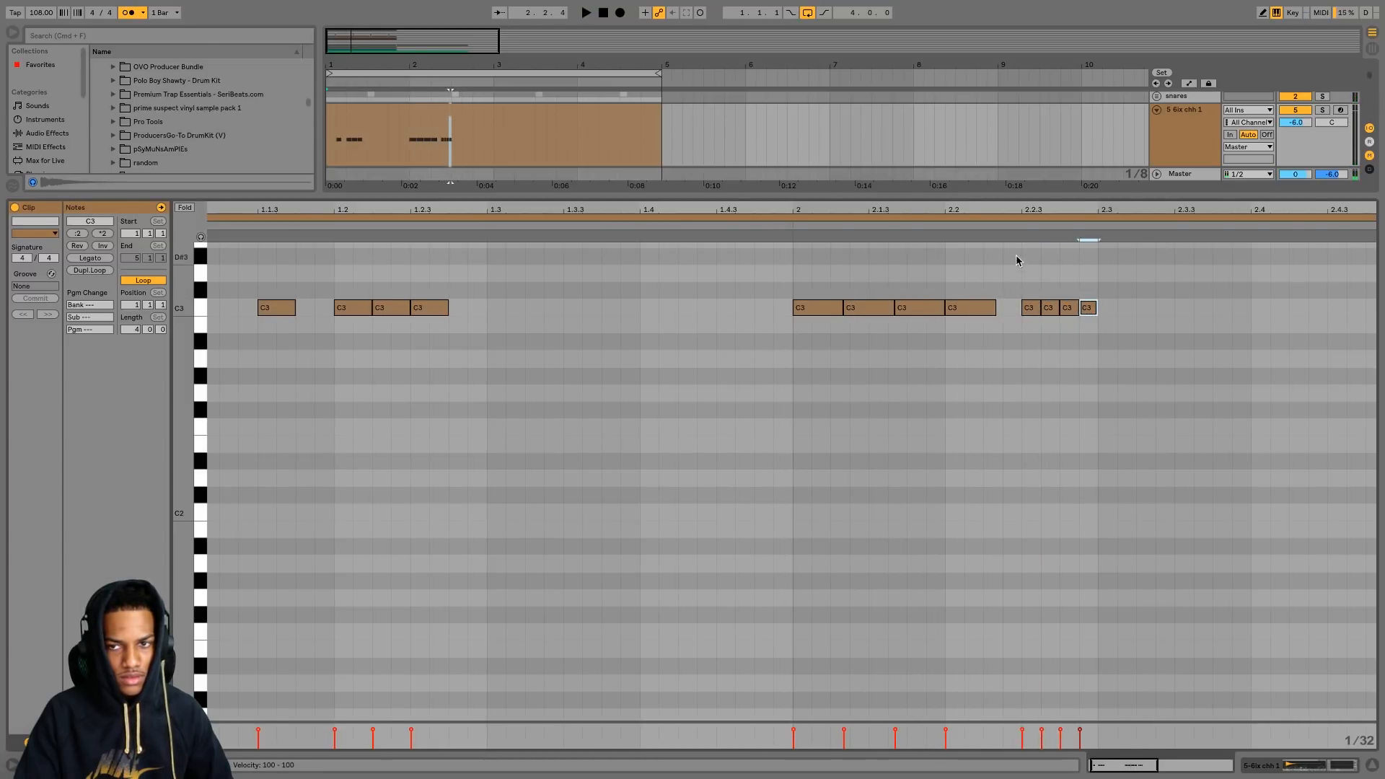
pyautogui.click(1016, 227)
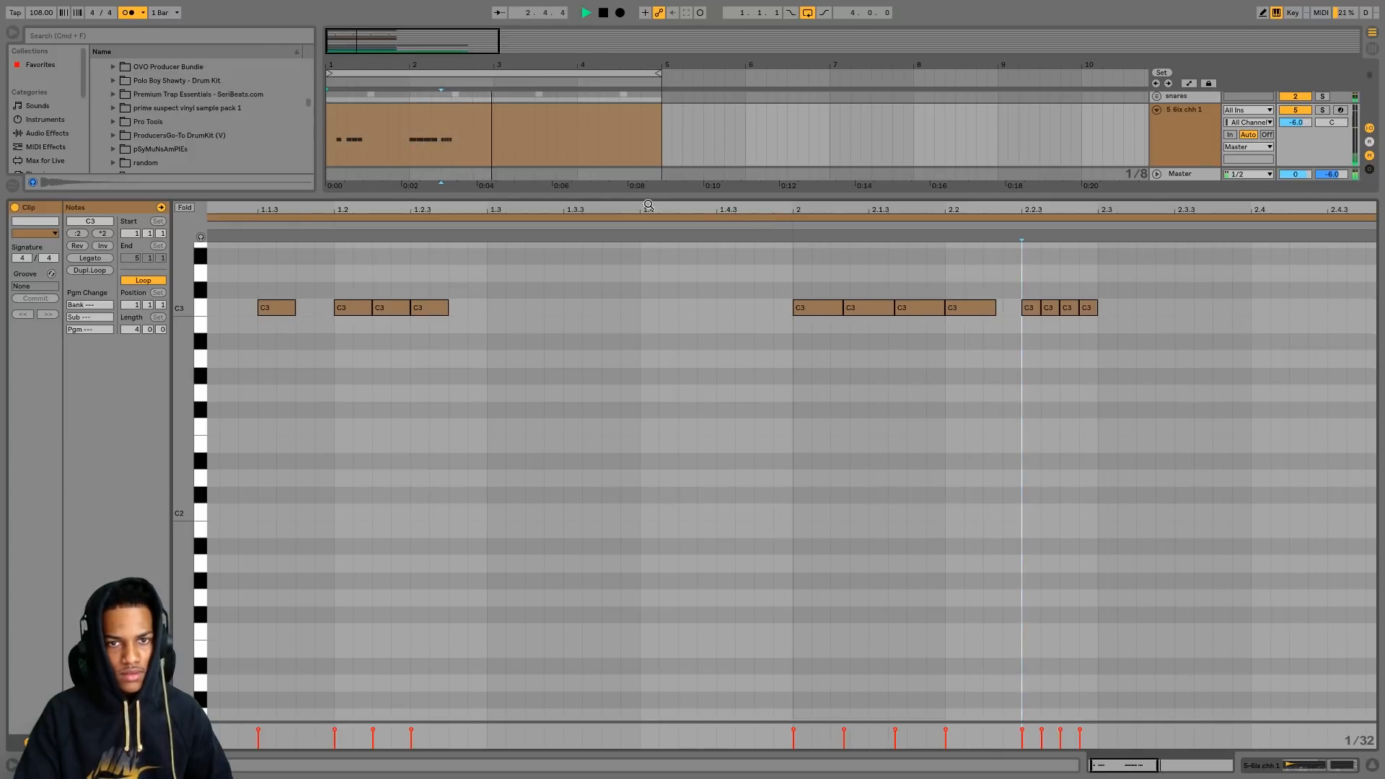
# - Duplicate the hi-hat notes of bars 1 and 2 into bars 3 and 4 and play the clip
pyautogui.moveTo(647, 208); pyautogui.dragTo(647, 166)
pyautogui.moveTo(789, 314); pyautogui.dragTo(247, 306)
pyautogui.press('space')
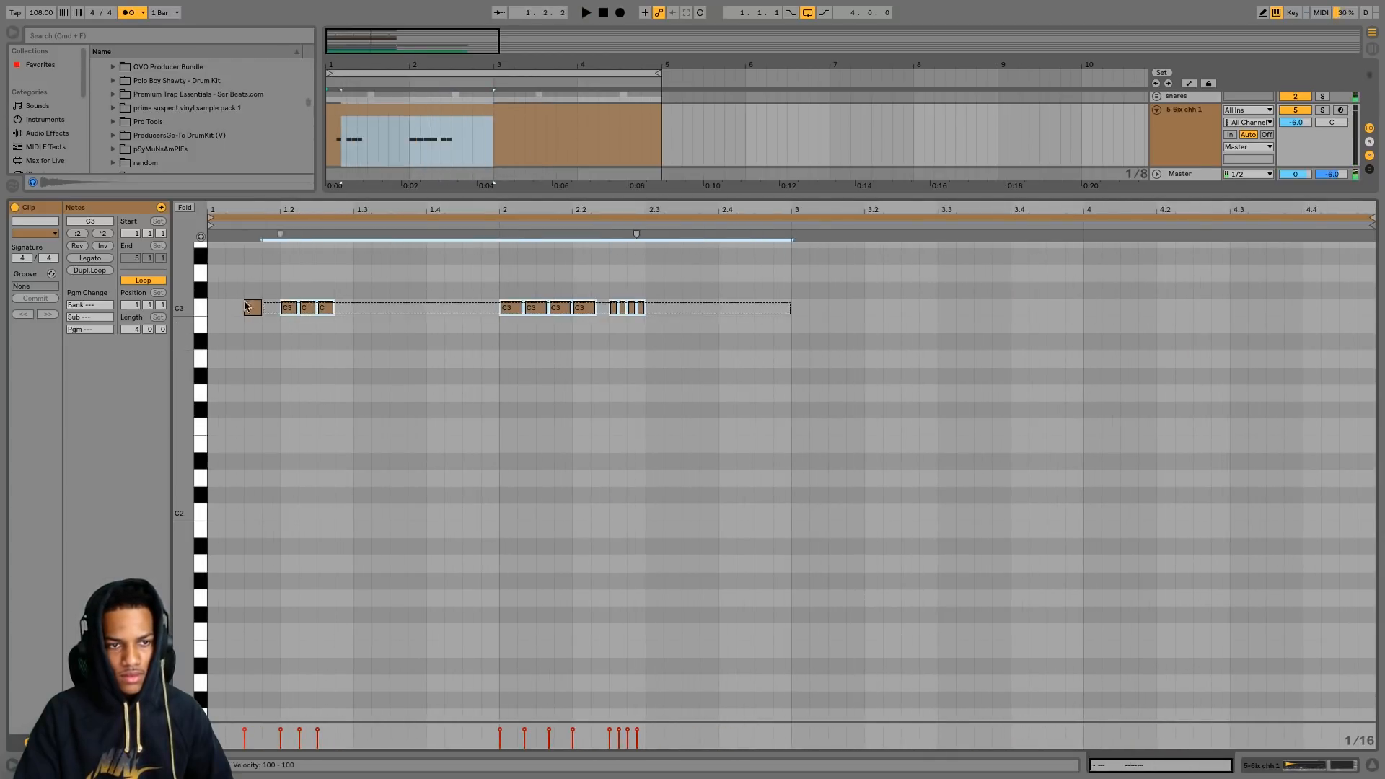
pyautogui.hotkey('ctrl', 'd')
pyautogui.press('space')
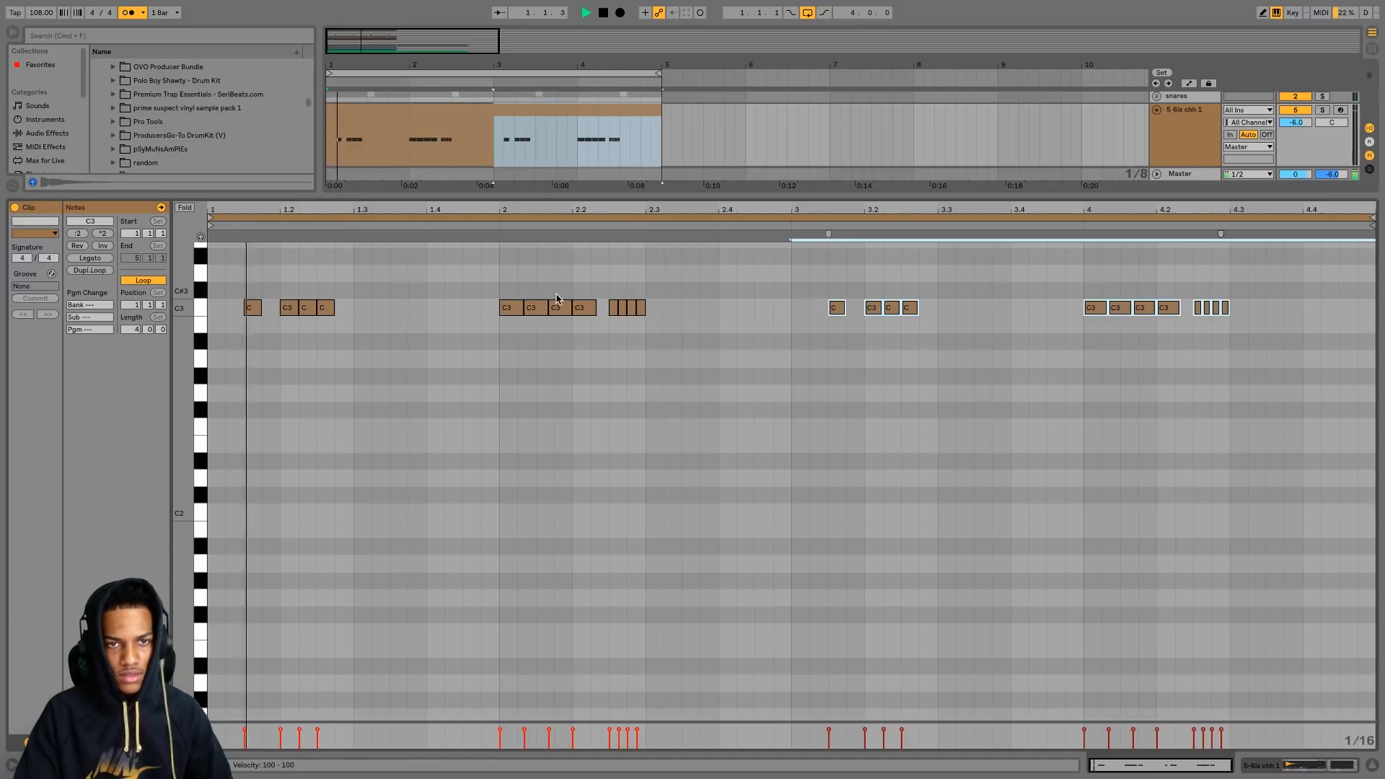
# - Place sixteenth B2 notes at 1.3.3, 1.3.4, 1.4.1 and 1.4.3 in the hi-hat clip and play it back
pyautogui.doubleClick(397, 324)
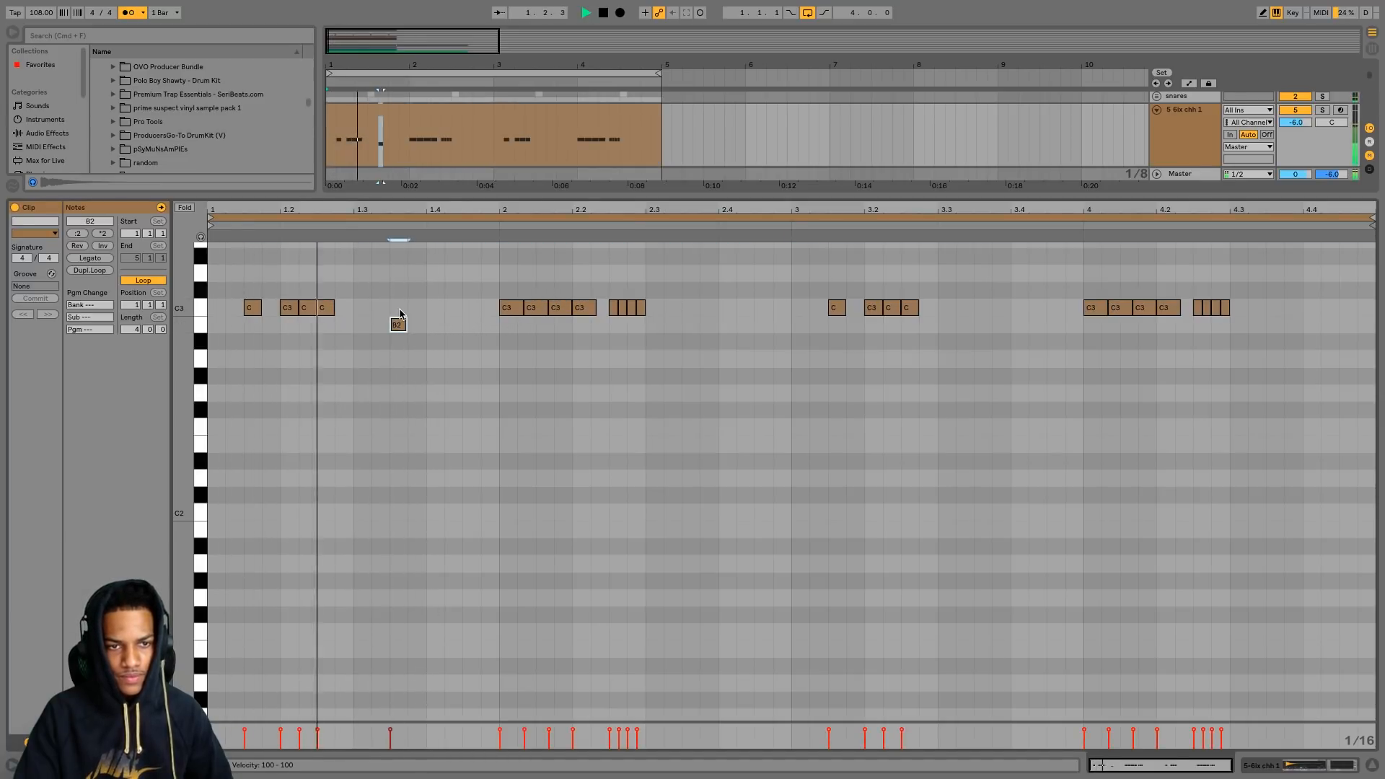
pyautogui.doubleClick(434, 324)
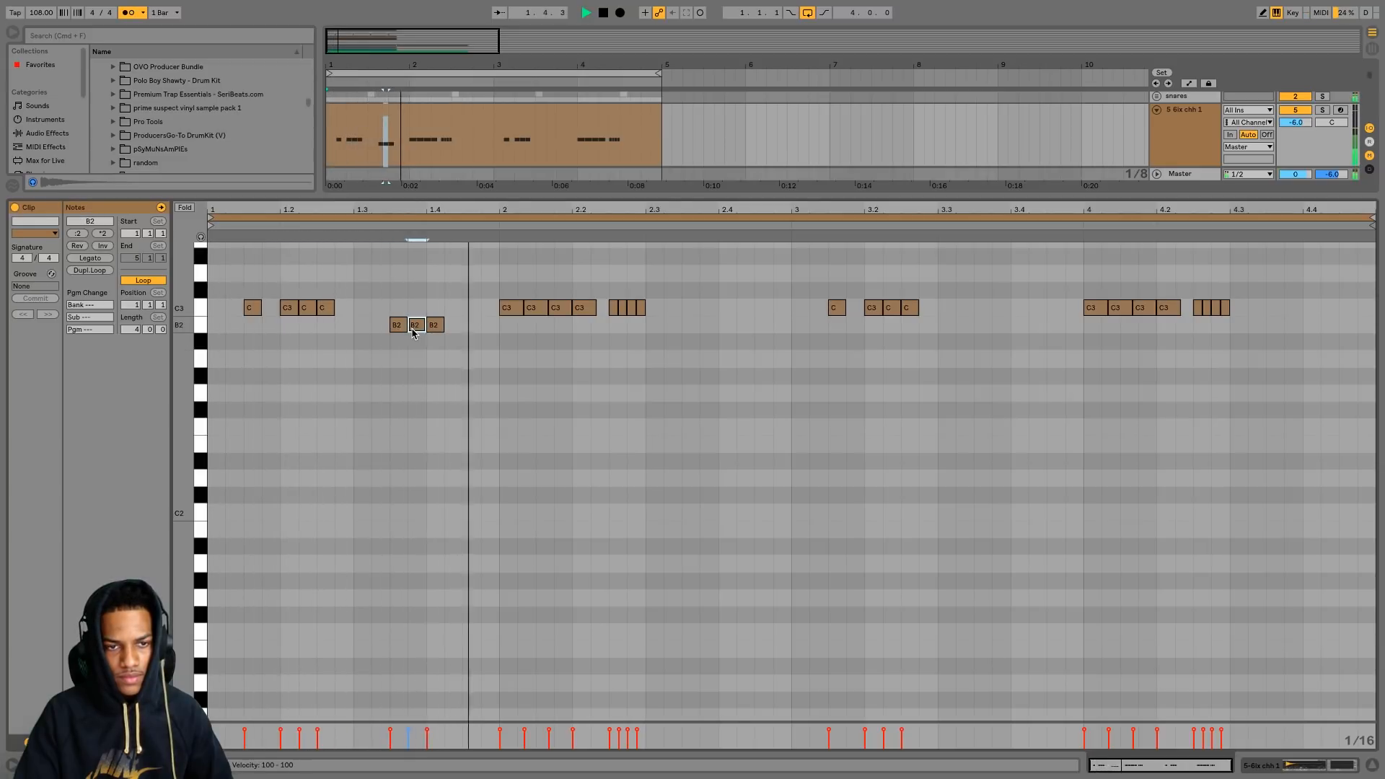
pyautogui.doubleClick(415, 326)
pyautogui.doubleClick(469, 324)
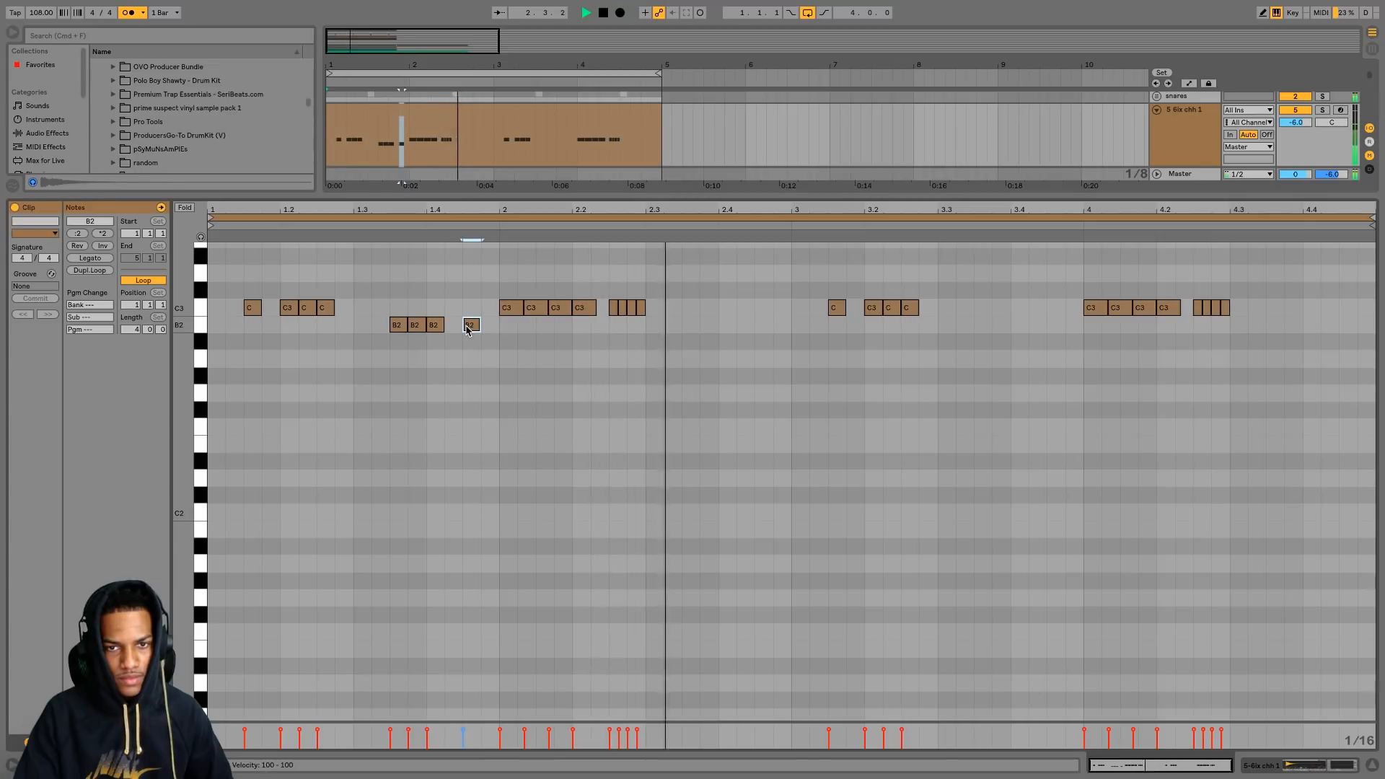
pyautogui.press('space')
pyautogui.press('space')
pyautogui.press('space')
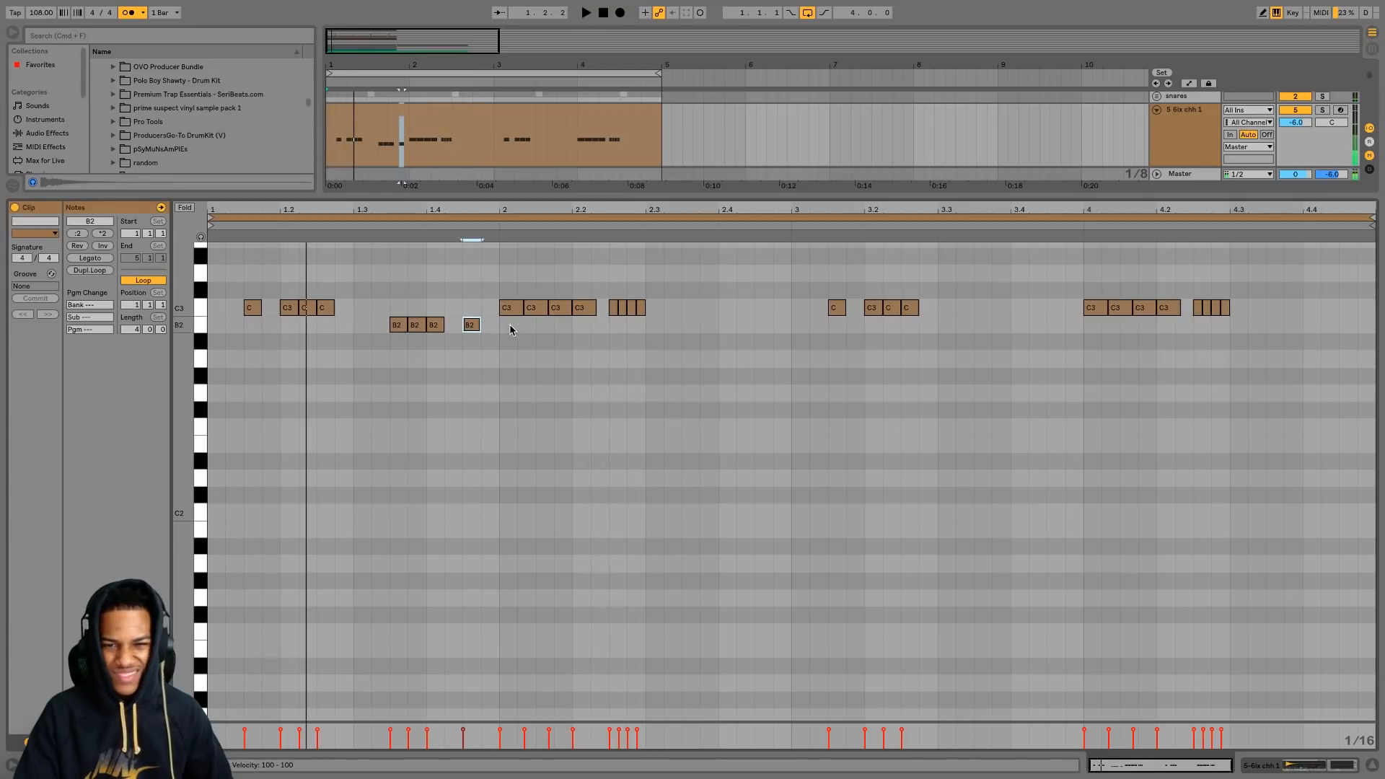
# - Move the three triplet C3 notes from beat 2.1 to beat 2.4 and place a sixteenth C3 note at 2.1.1
pyautogui.moveTo(510, 321); pyautogui.dragTo(556, 311)
pyautogui.hotkey('ctrl', 'x')
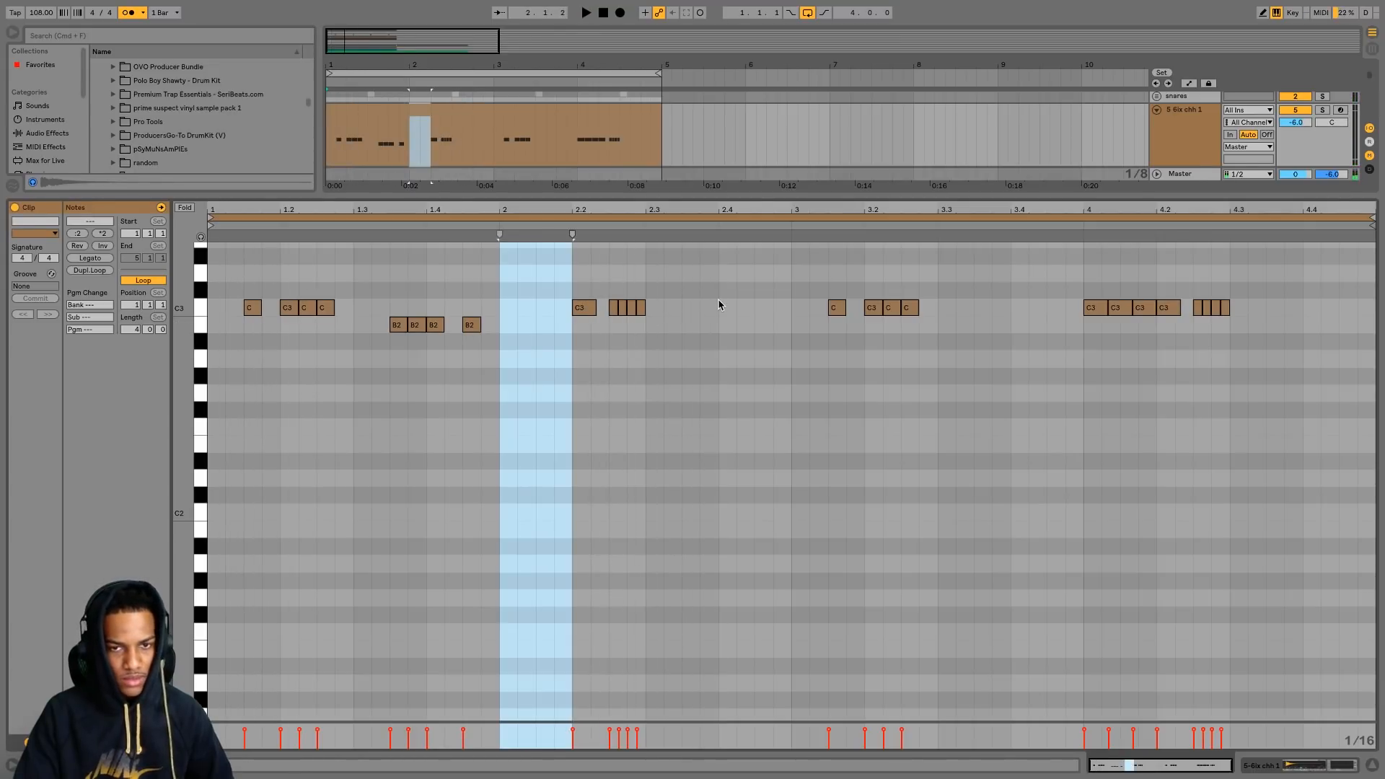
pyautogui.click(717, 299)
pyautogui.hotkey('ctrl', 'v')
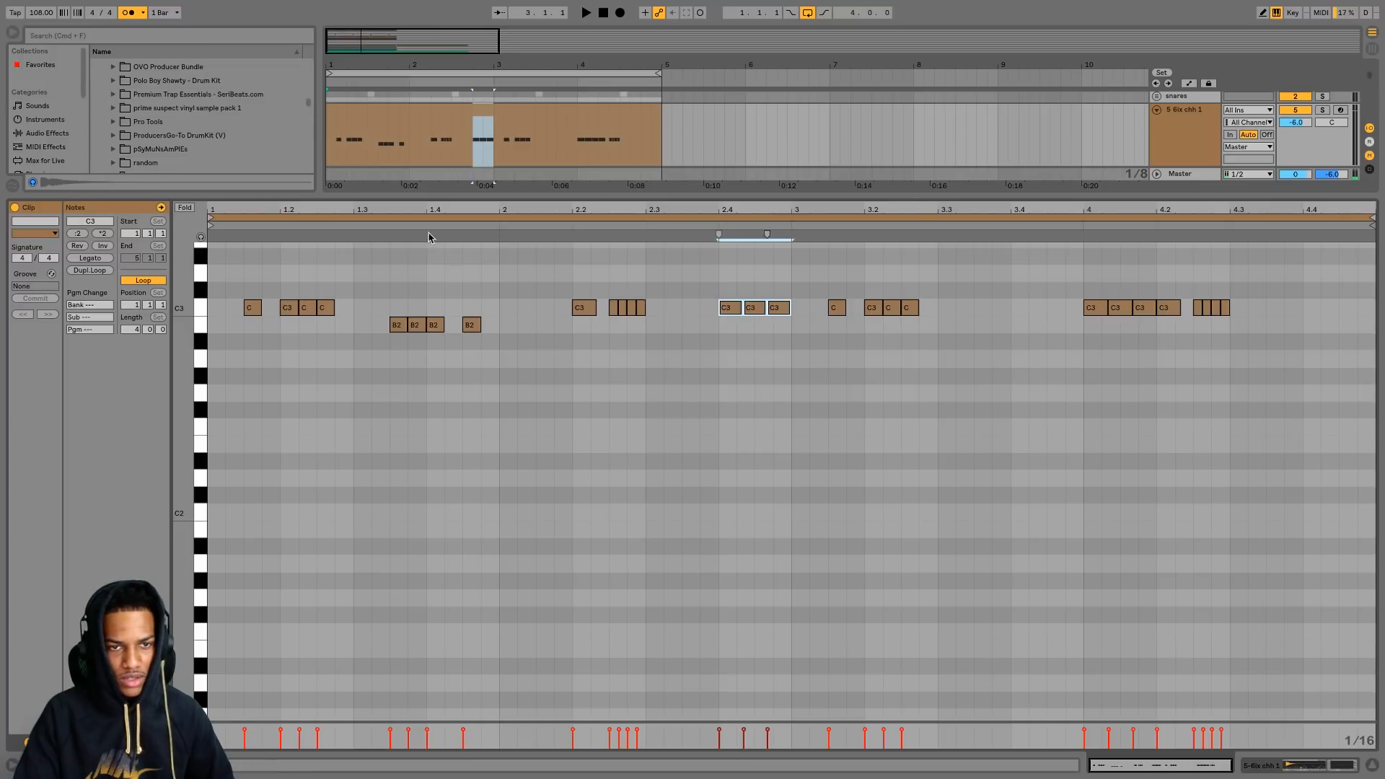
pyautogui.doubleClick(509, 303)
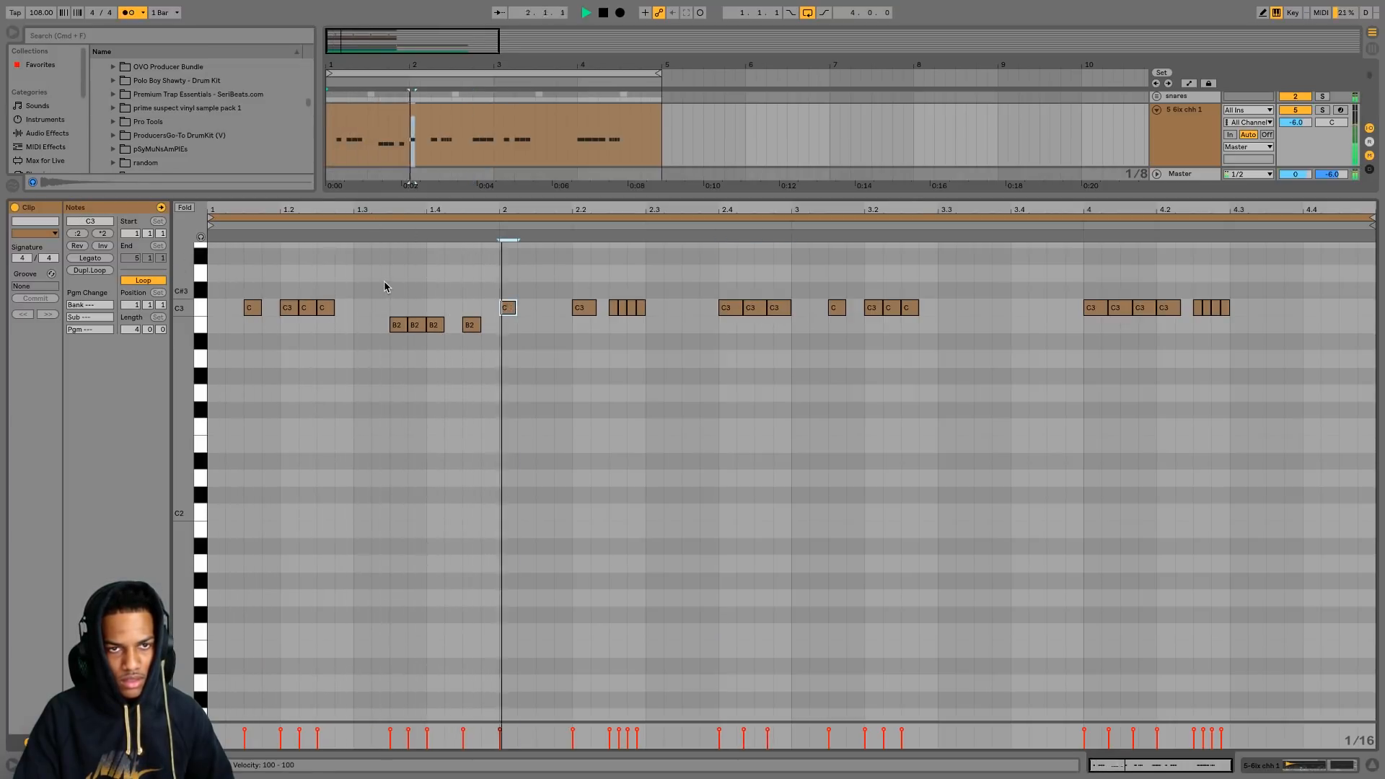
# - Place sixteenth C3 notes at 2.1.3, 3.4.1 and 3.4.3 and sixteenth B2 notes at 3.3.1, 3.3.3 and 2.3.3 in the hi-hat clip
pyautogui.doubleClick(545, 307)
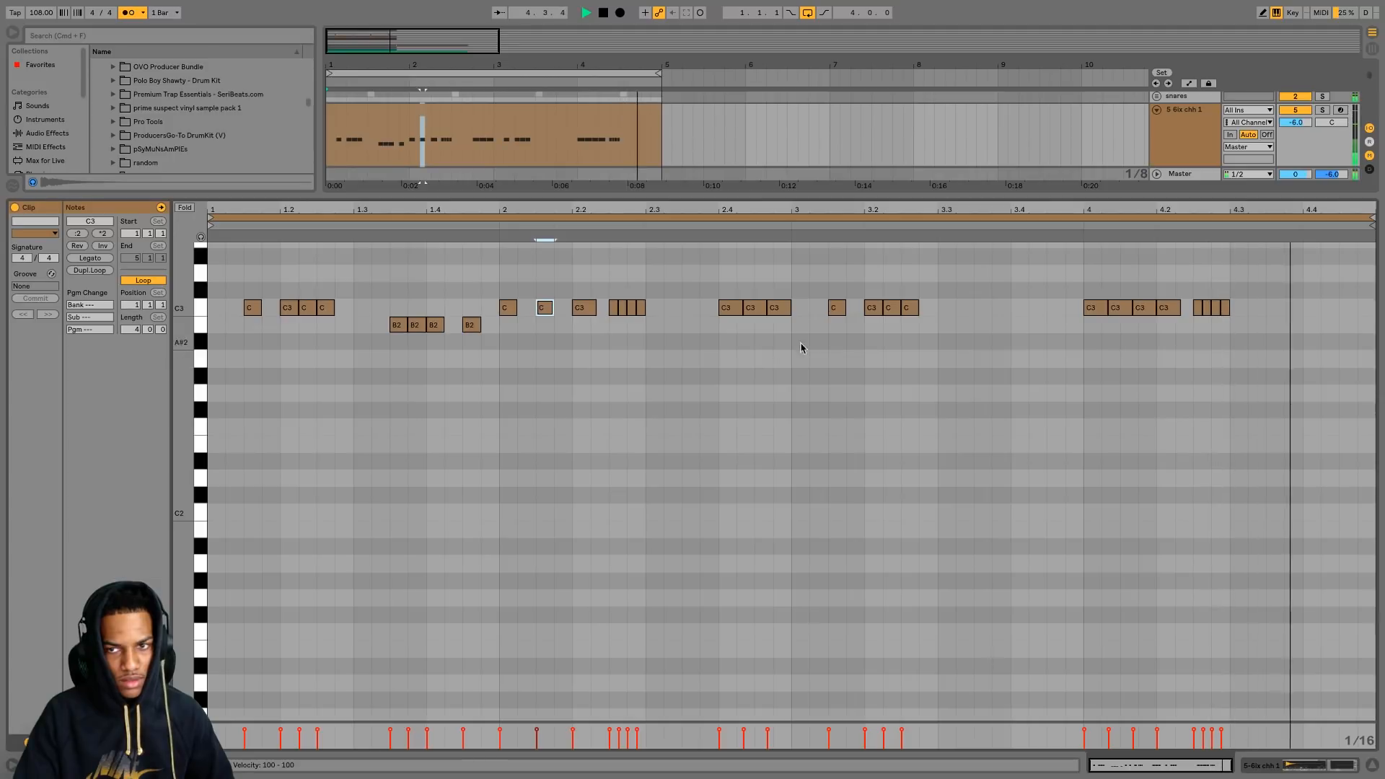
pyautogui.doubleClick(942, 324)
pyautogui.doubleClick(983, 324)
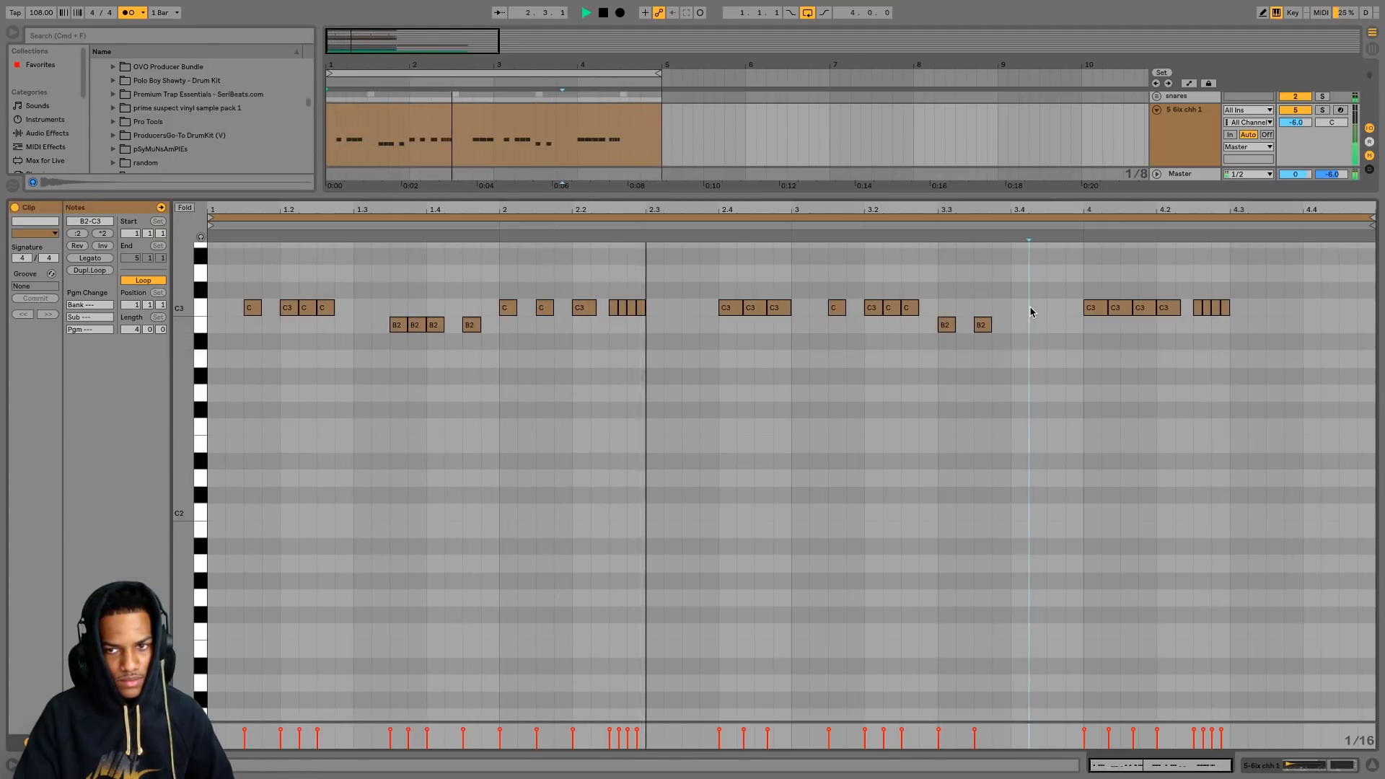
pyautogui.doubleClick(1020, 308)
pyautogui.doubleClick(1055, 308)
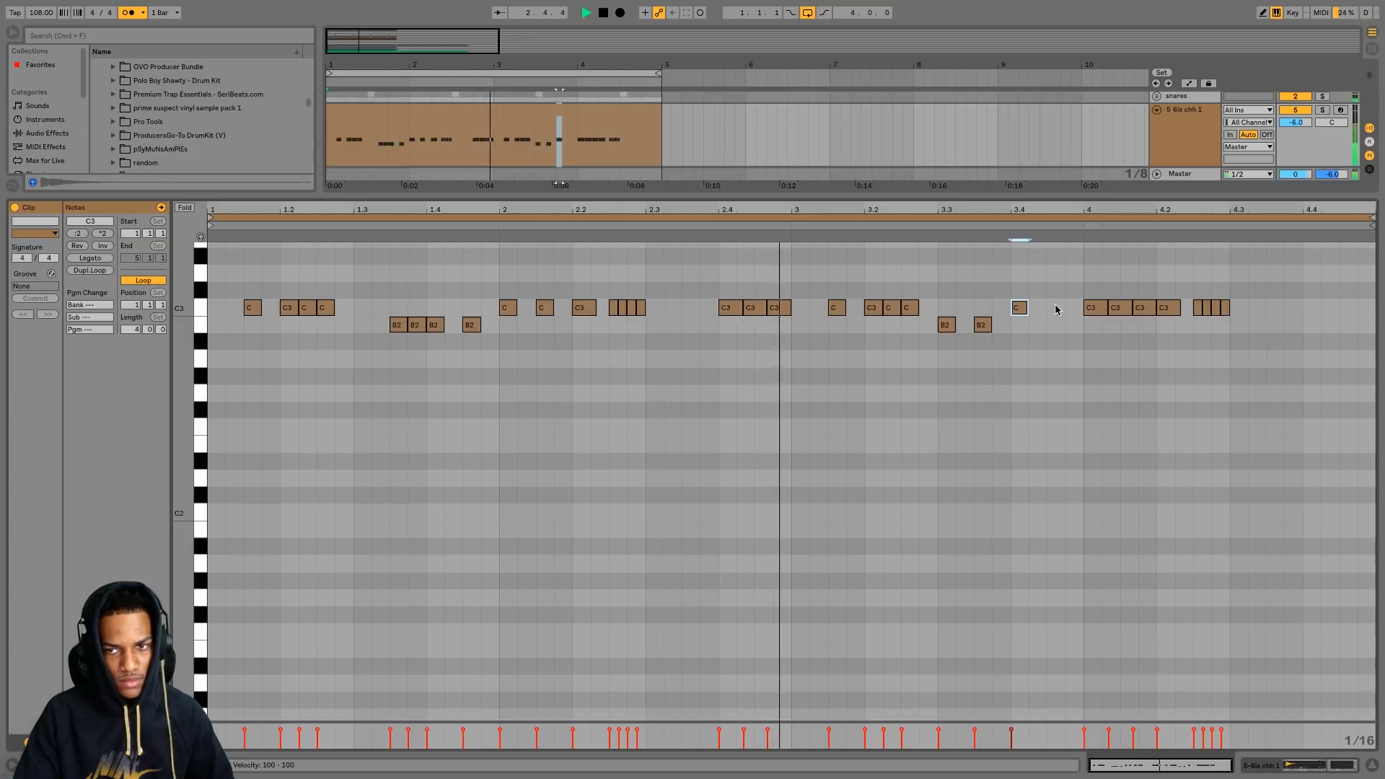
pyautogui.doubleClick(690, 325)
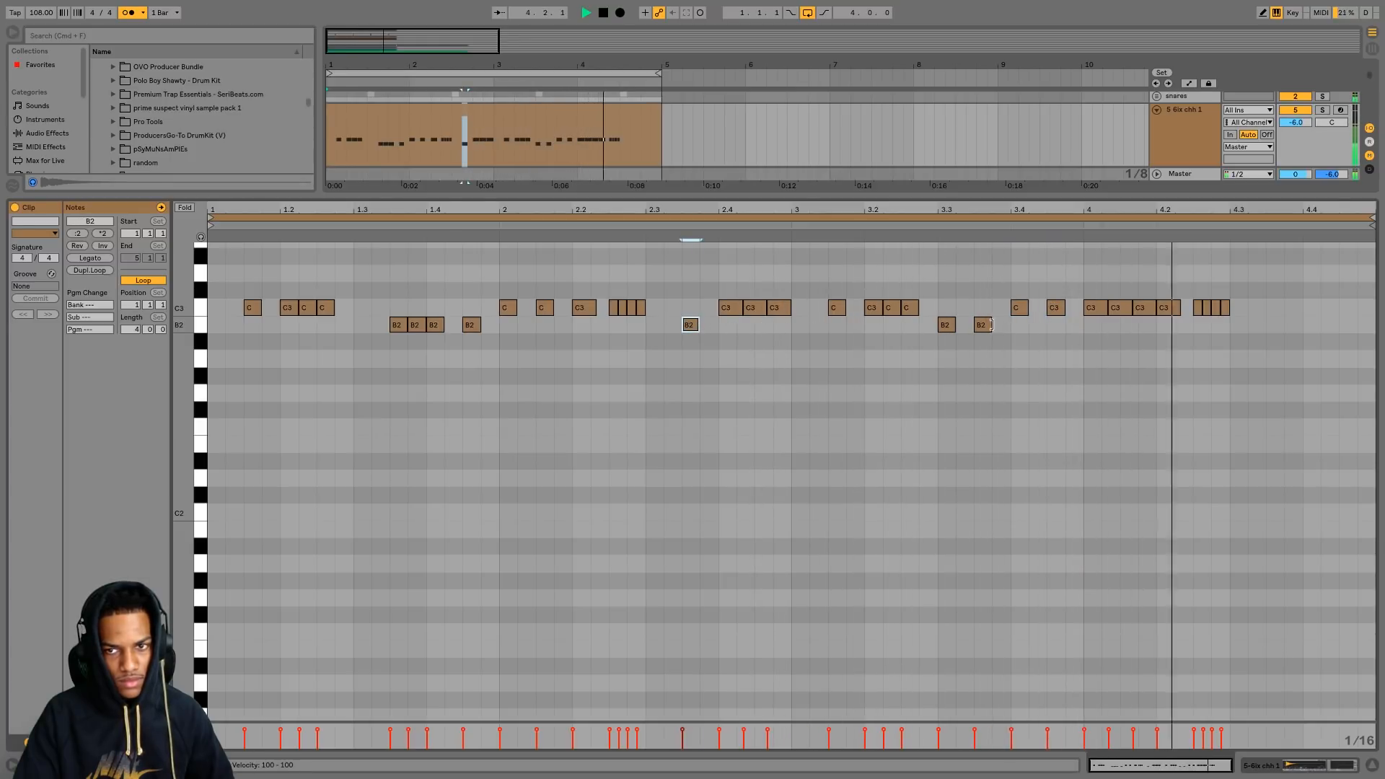
# - Replace the C3 note at 3.4.1 with a sixteenth B2 note and play the clip from around beat 3.3
pyautogui.doubleClick(1020, 325)
pyautogui.doubleClick(1016, 310)
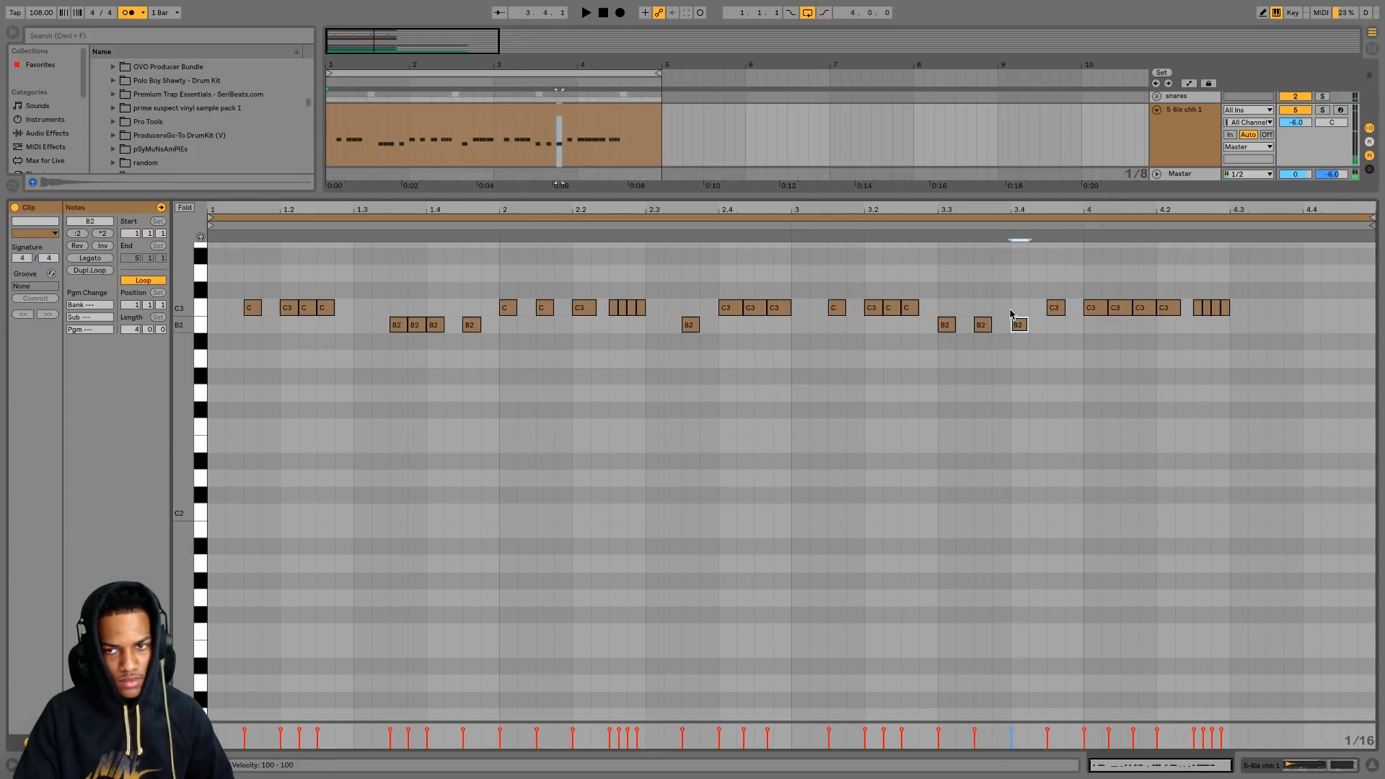
pyautogui.click(928, 224)
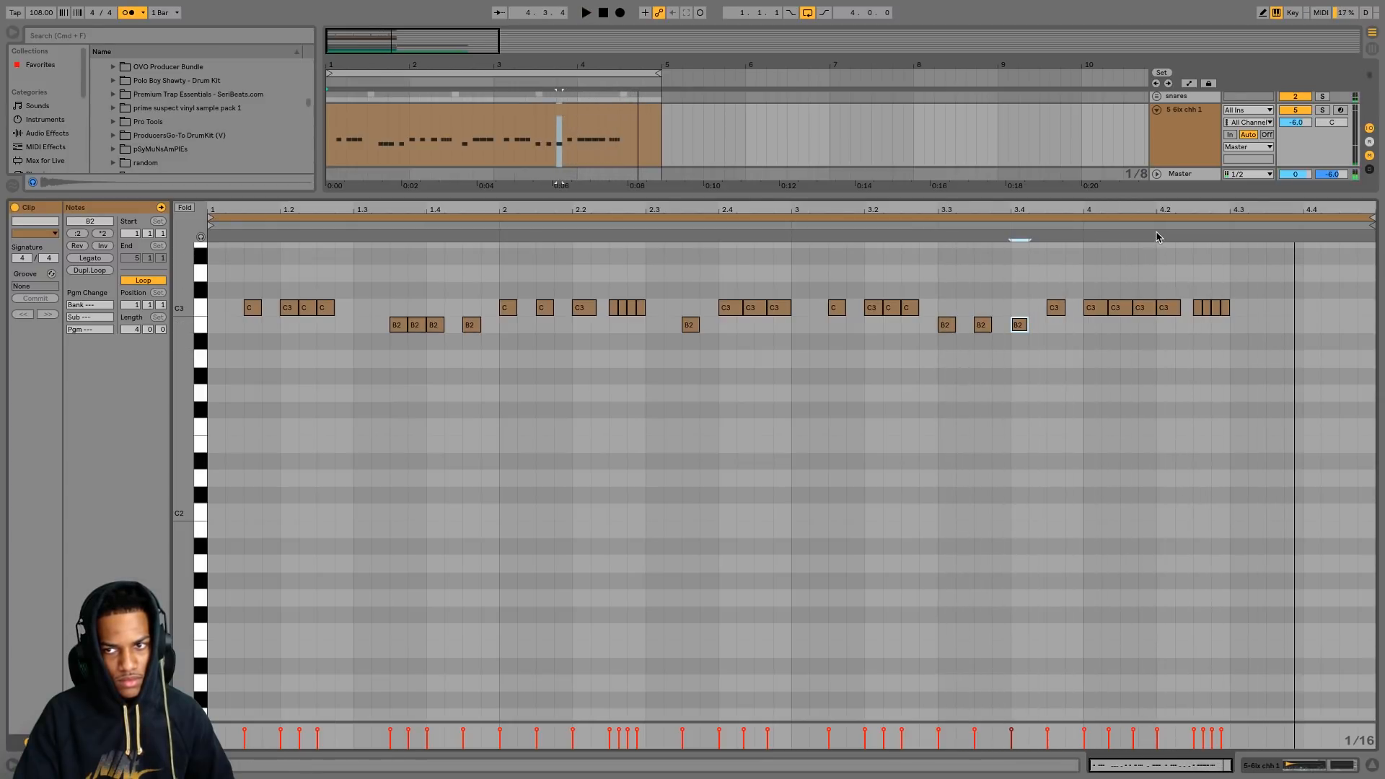
# - Place a sixteenth C3 note at 4.4.3 and sixteenth B2 notes ahead of it from 4.3.3, and play back the clip
pyautogui.click(1343, 312)
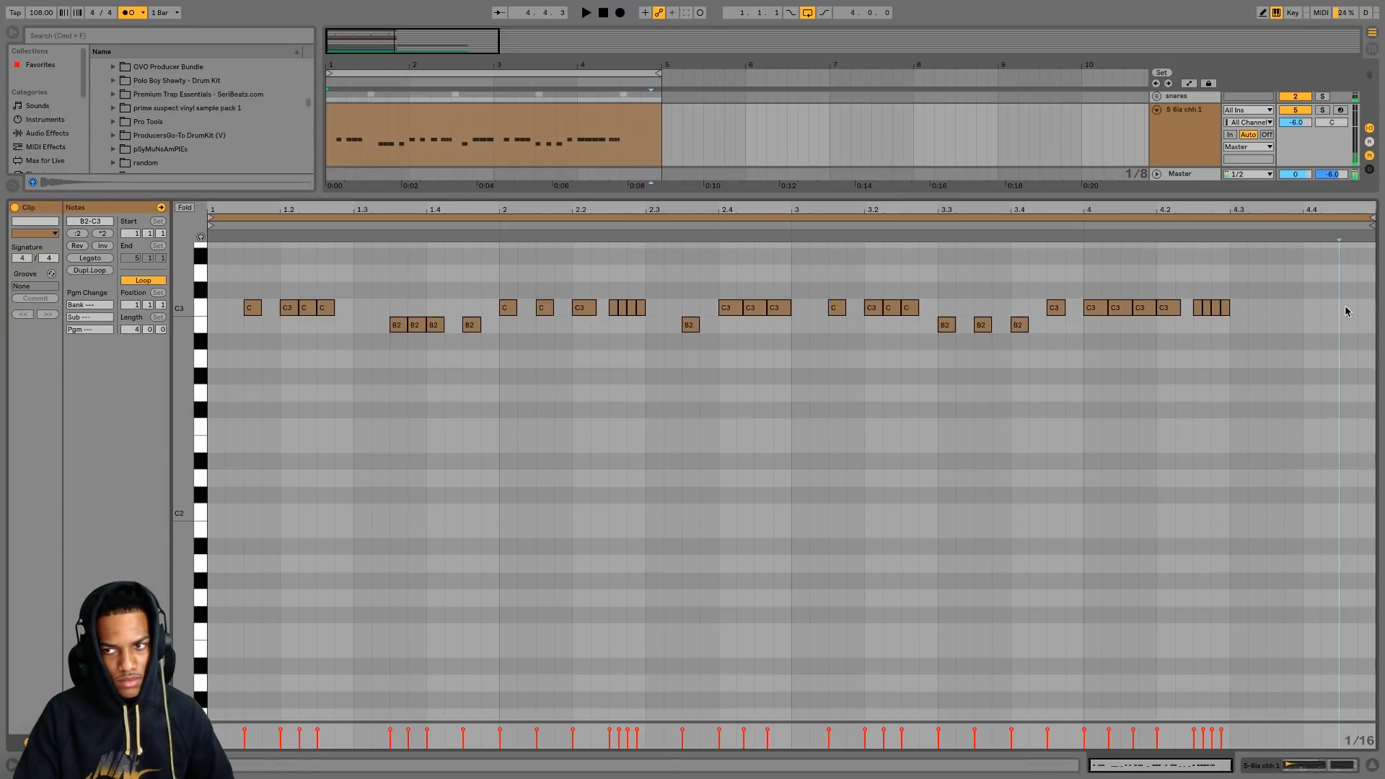
pyautogui.doubleClick(1345, 311)
pyautogui.press('space')
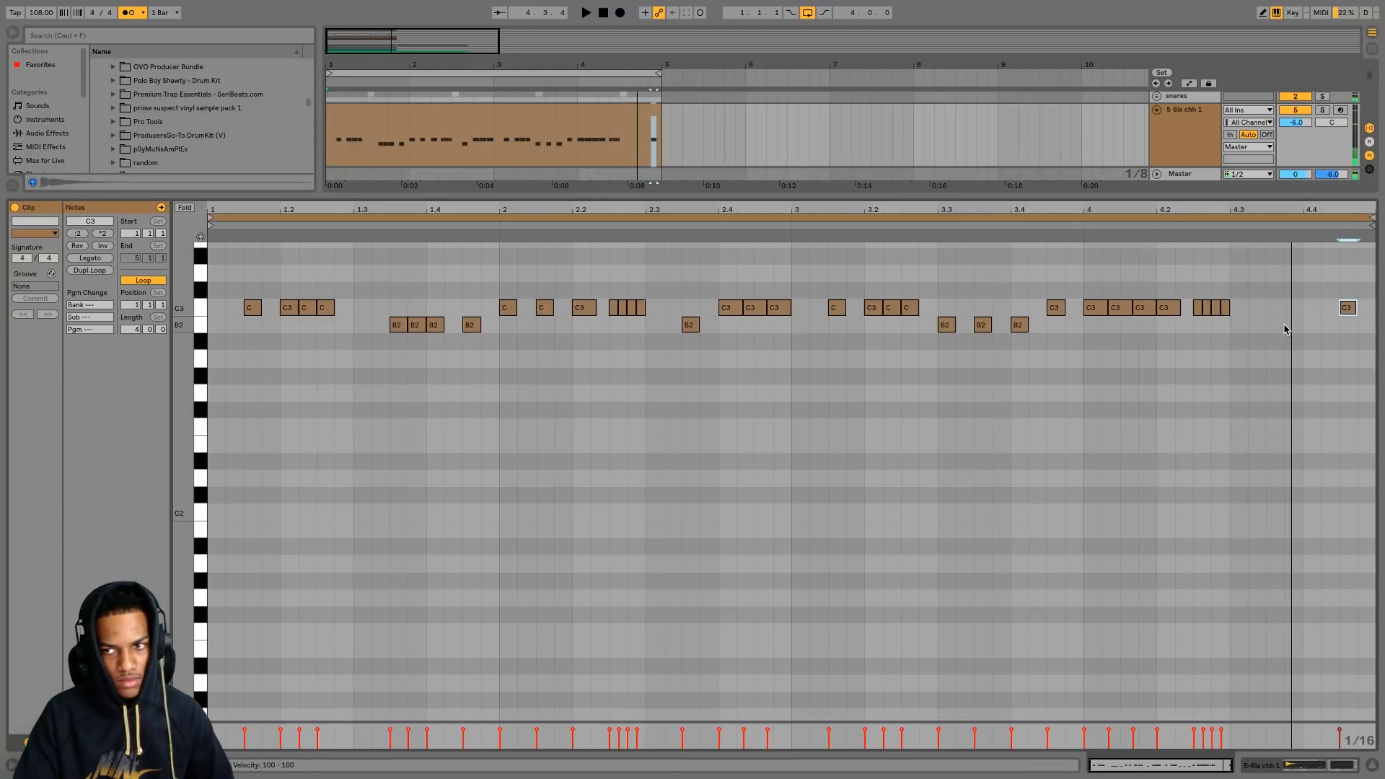
pyautogui.doubleClick(1281, 326)
pyautogui.click(1303, 326)
pyautogui.doubleClick(1304, 328)
pyautogui.click(1175, 230)
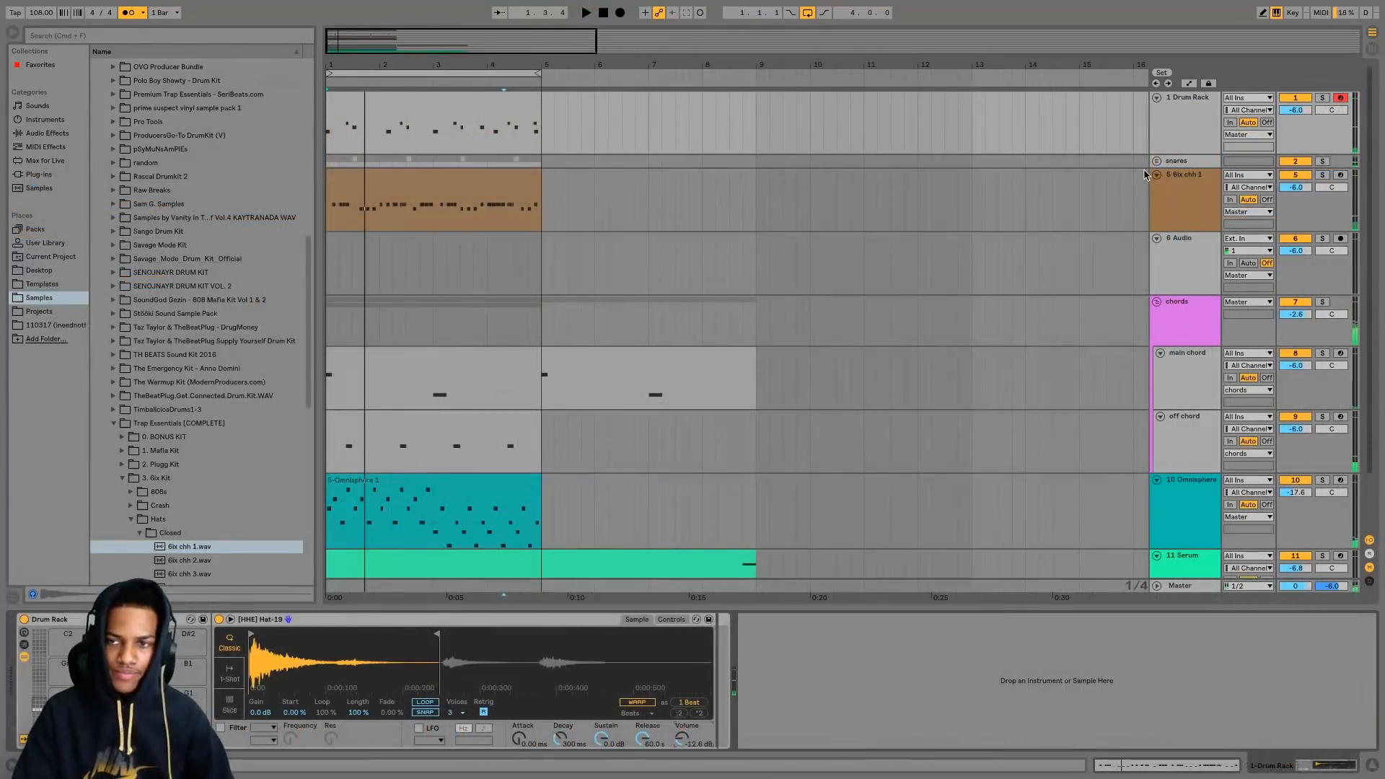
# - Lower the hi-hat track's volume to -9.4 dB and insert a new MIDI track below the empty audio track
pyautogui.click(1173, 215)
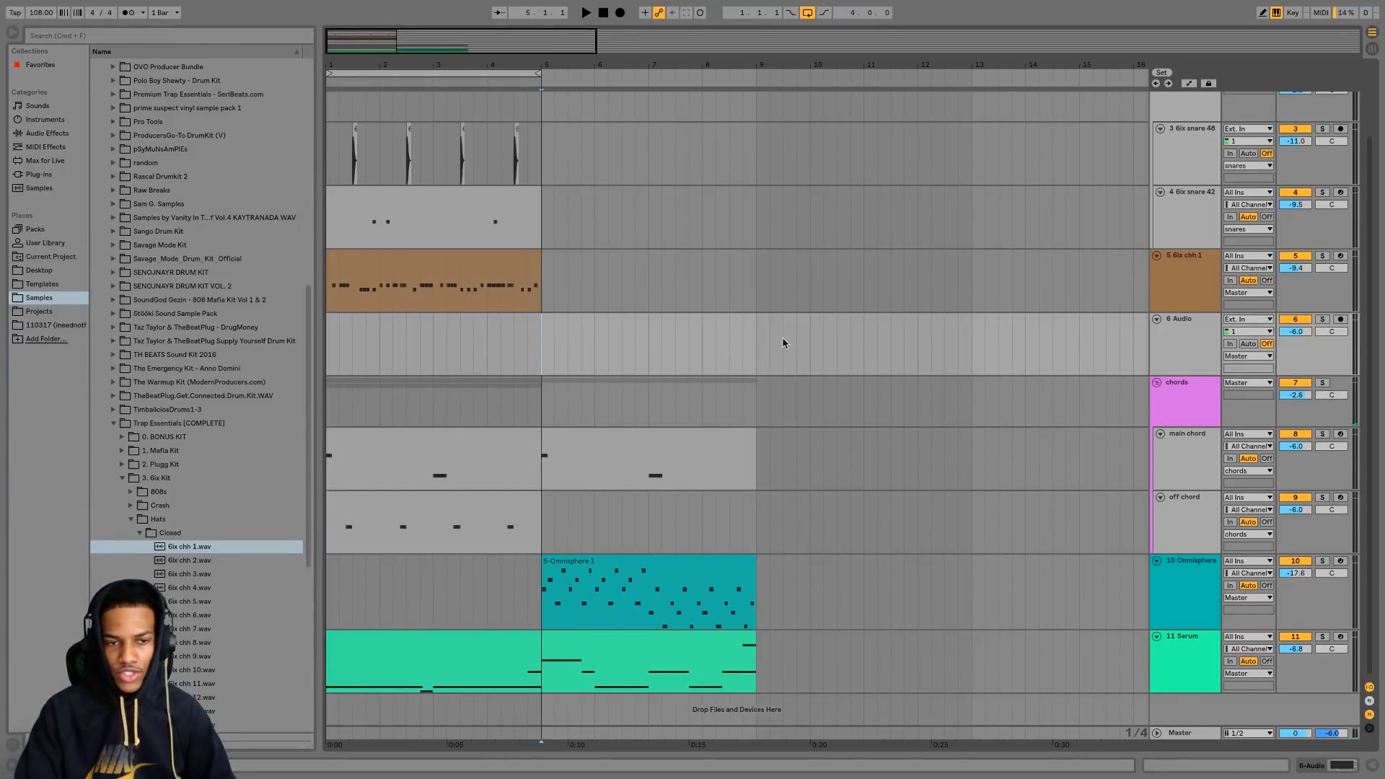
pyautogui.click(1204, 325)
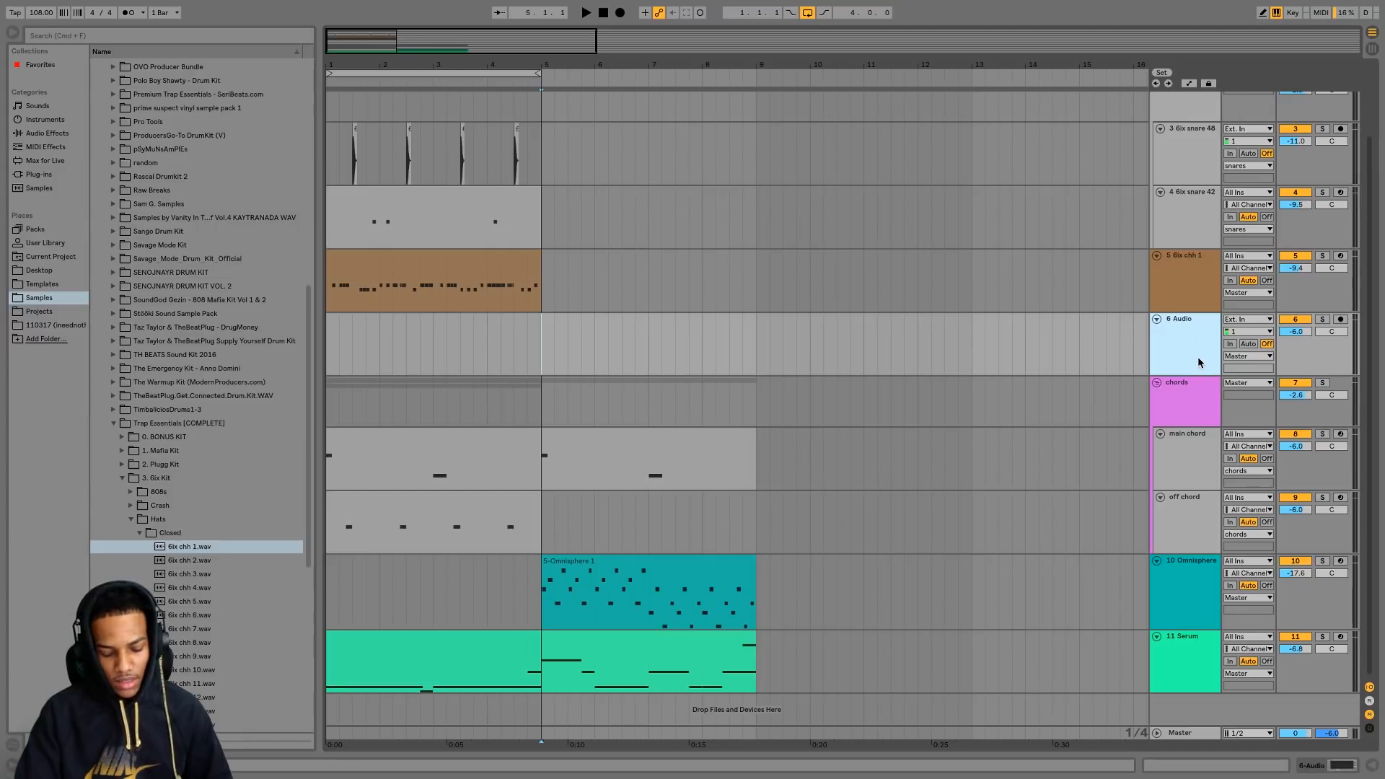
pyautogui.press('super+shift+t')
pyautogui.click(1177, 414)
pyautogui.rightClick(1184, 408)
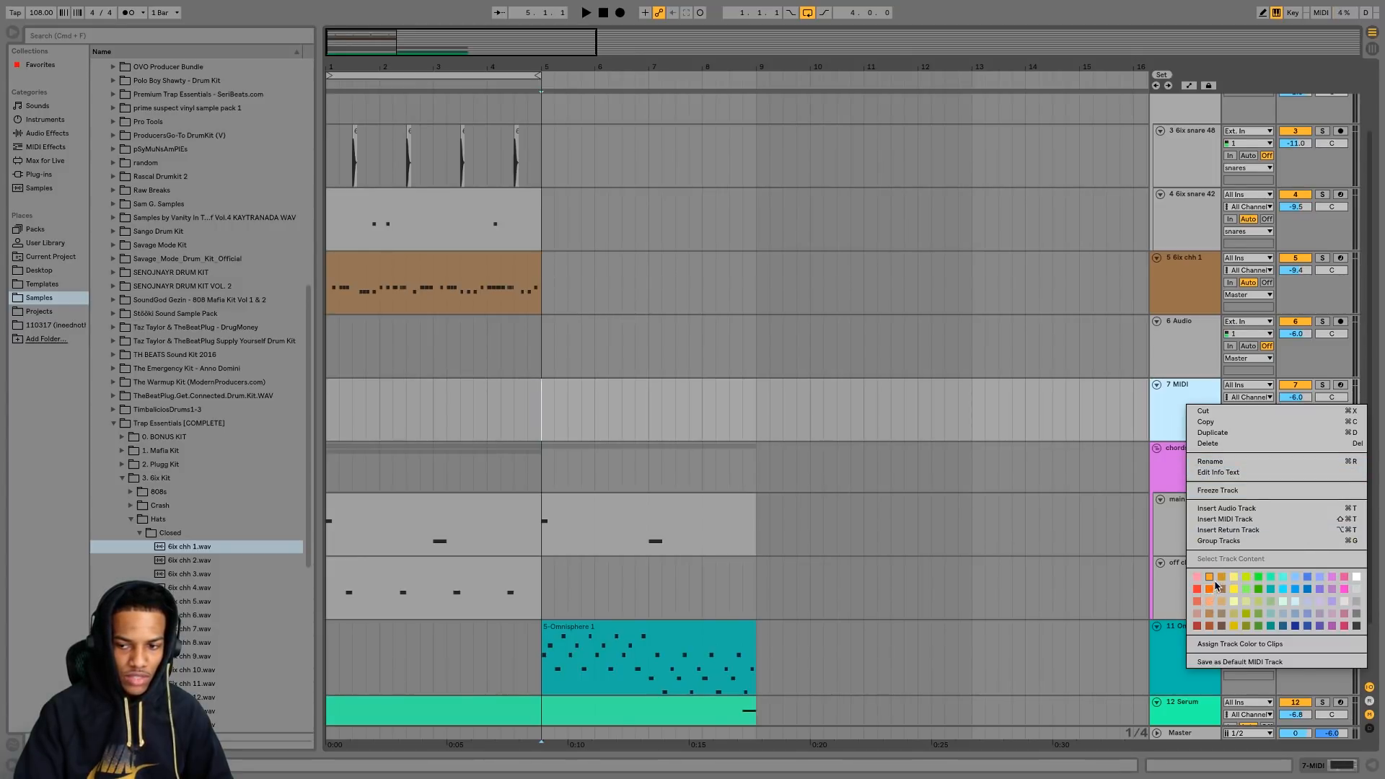
pyautogui.click(1209, 603)
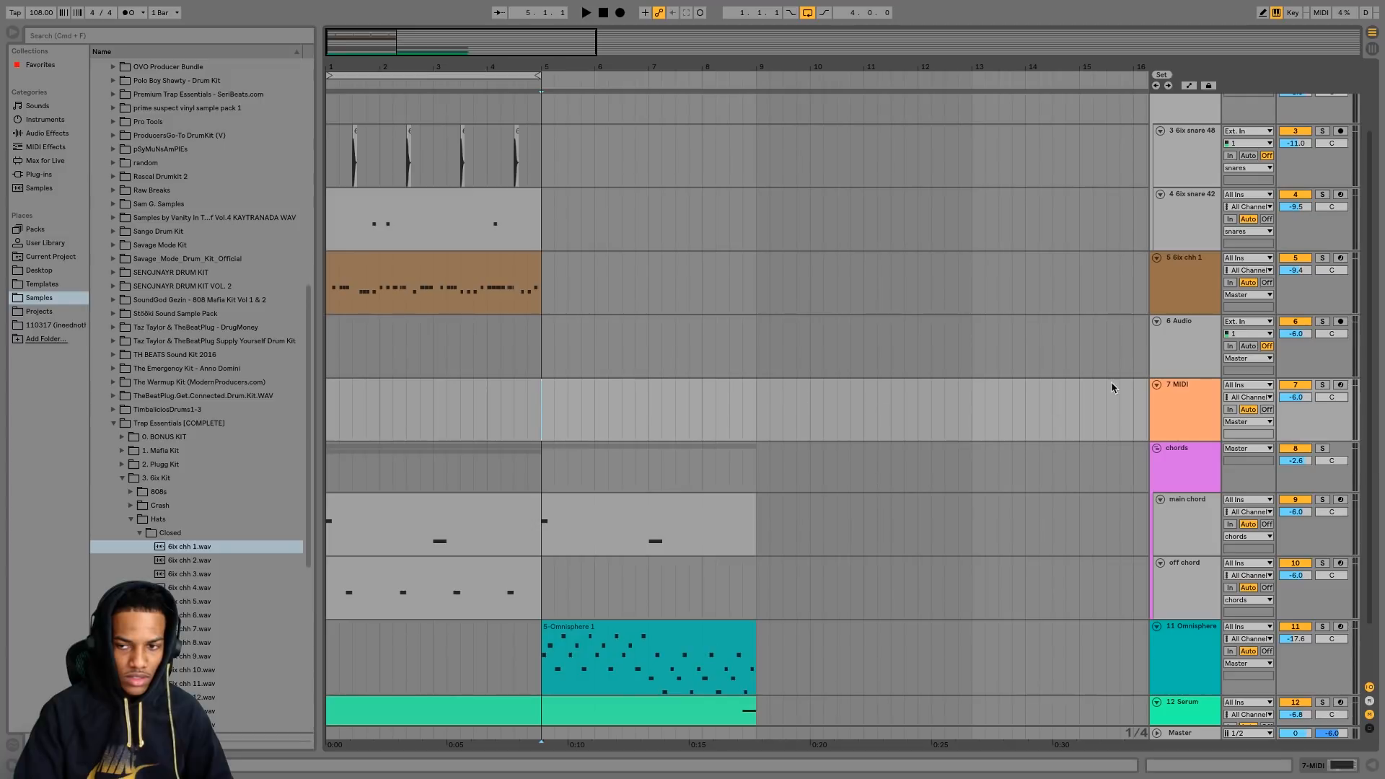
pyautogui.hotkey('ctrl', 'z')
# - Move the new MIDI track directly below the hi-hat track and colour both tracks and the hi-hat clip light orange
pyautogui.moveTo(1190, 411); pyautogui.dragTo(1147, 278)
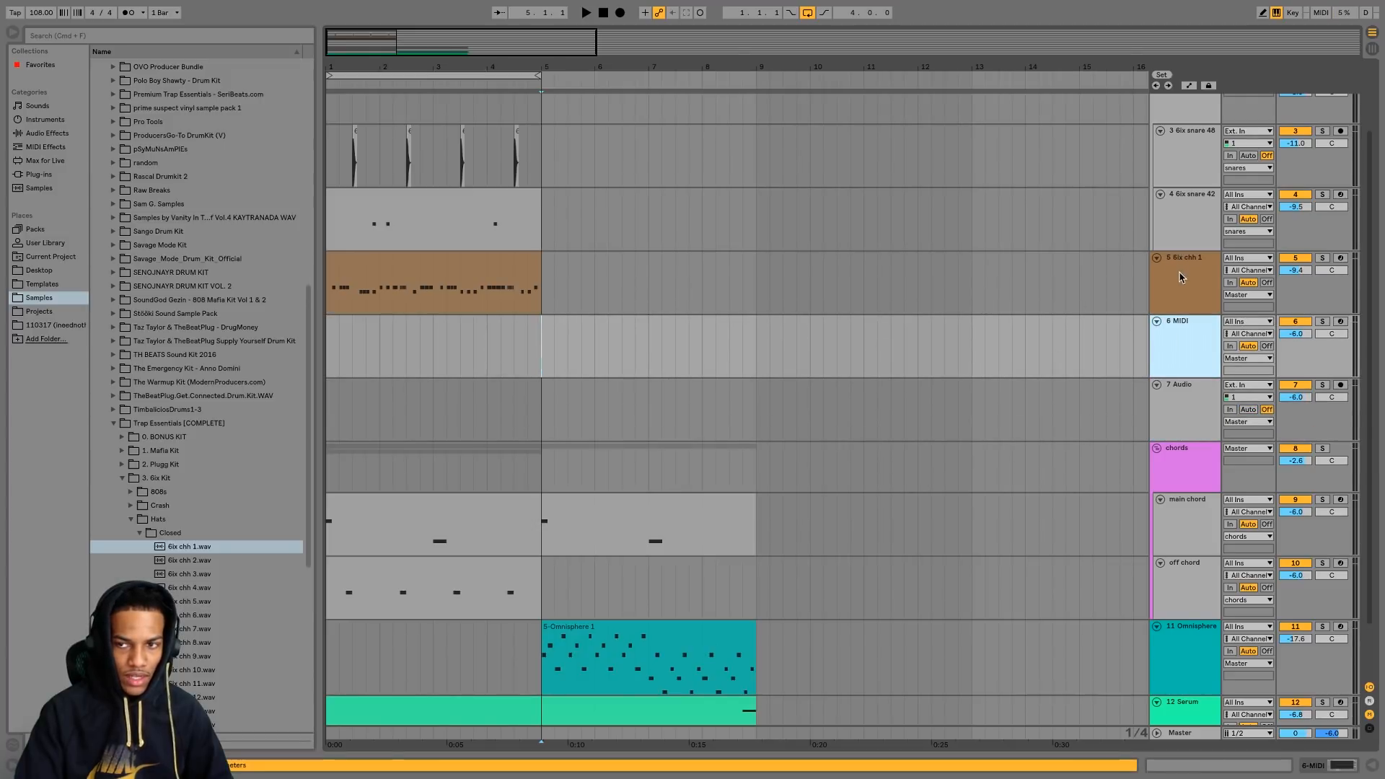
pyautogui.rightClick(1180, 277)
pyautogui.click(1209, 471)
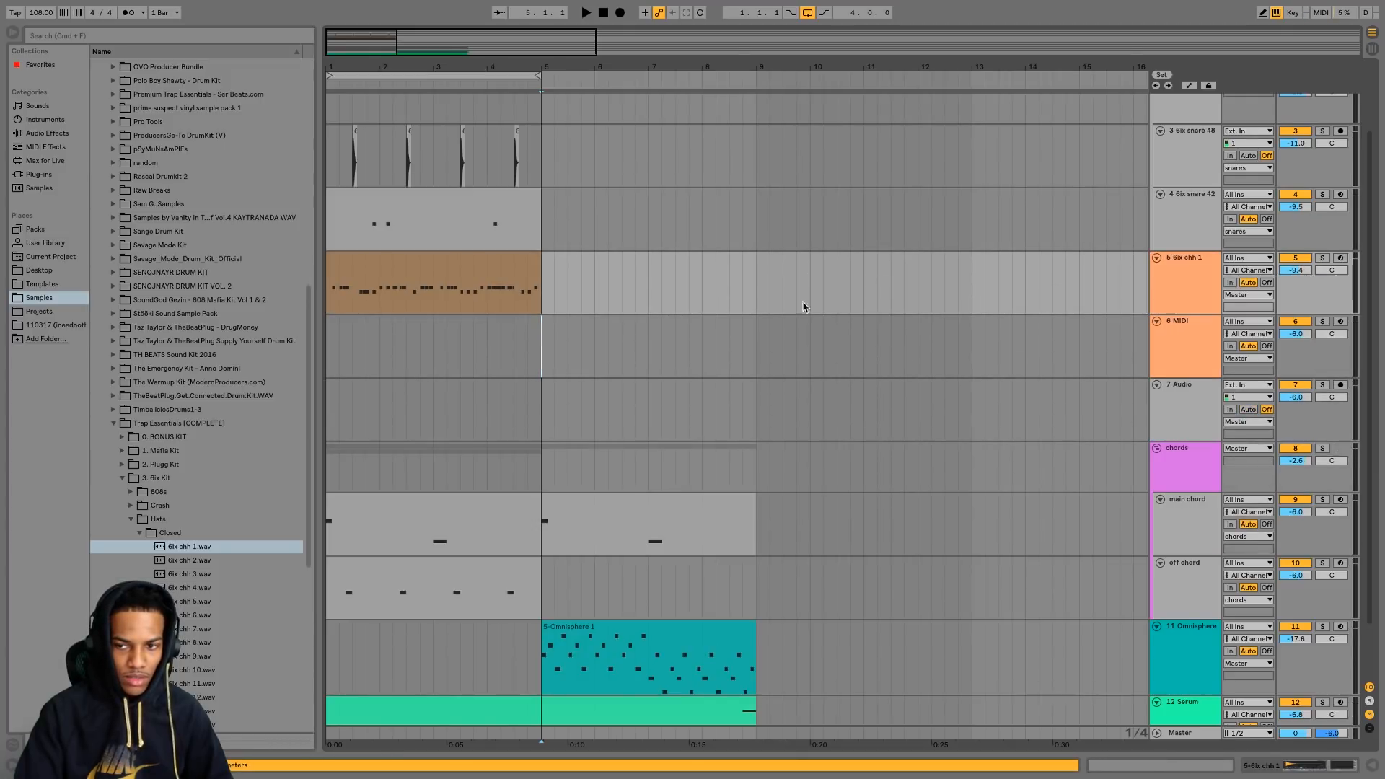
pyautogui.rightClick(1174, 309)
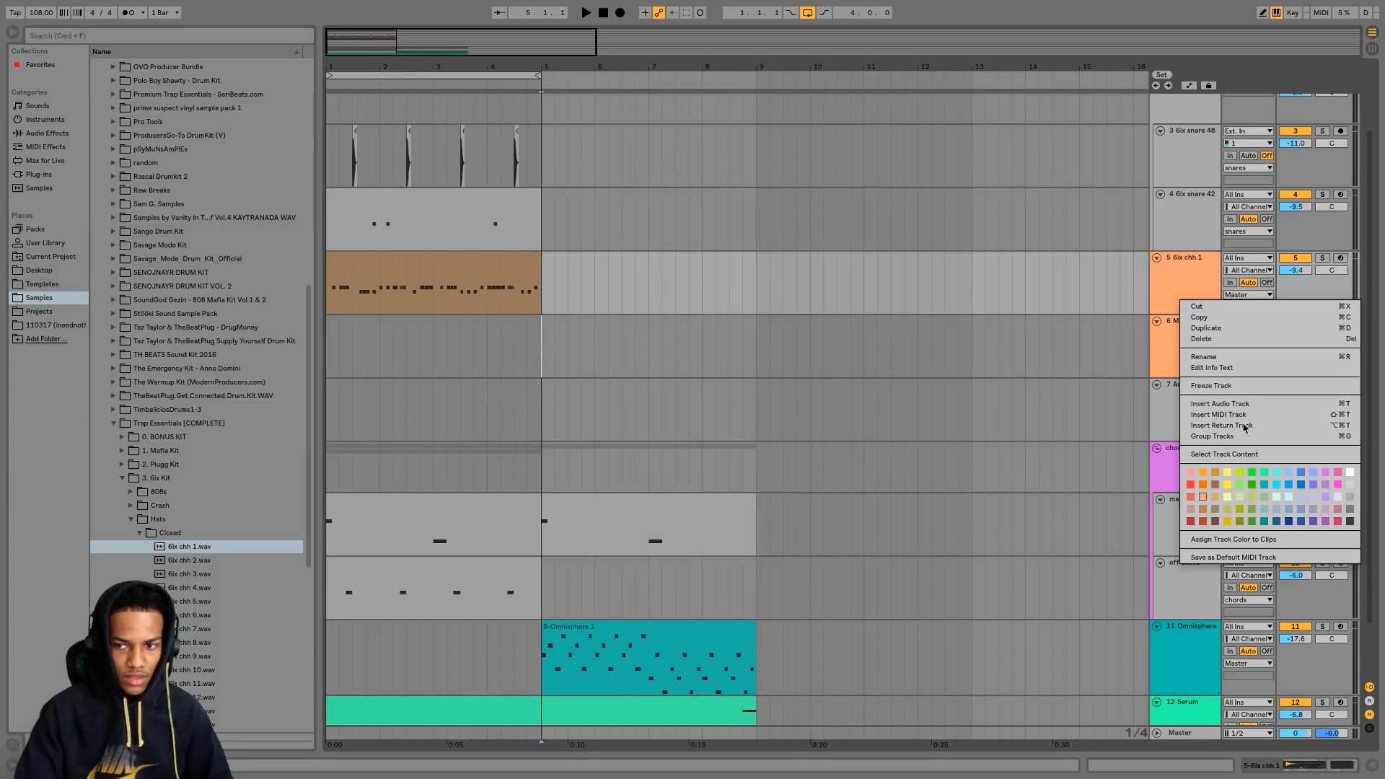
pyautogui.click(1255, 542)
# - Load the Addictive Drums 2 plug-in onto the new MIDI track below the hi-hats
pyautogui.click(1181, 352)
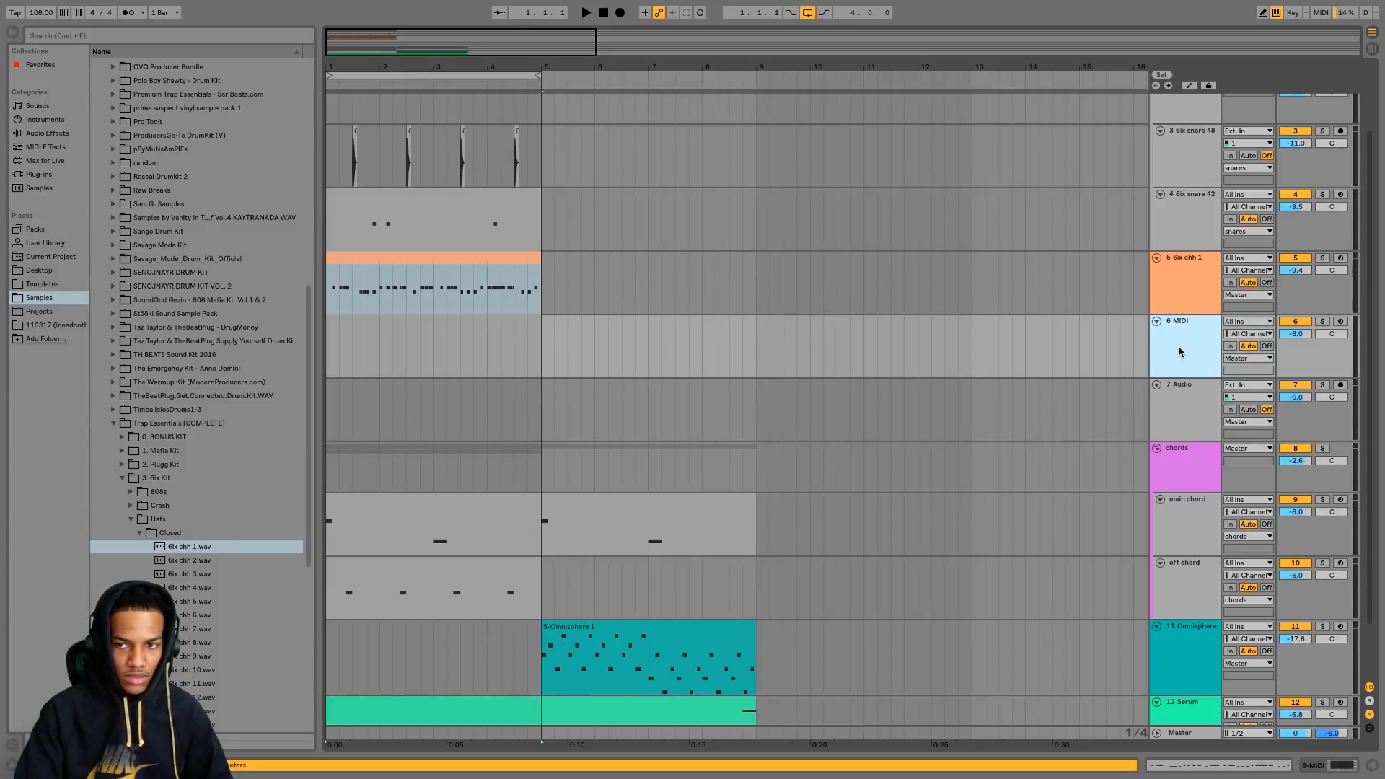
pyautogui.click(42, 174)
pyautogui.moveTo(121, 286); pyautogui.dragTo(485, 343)
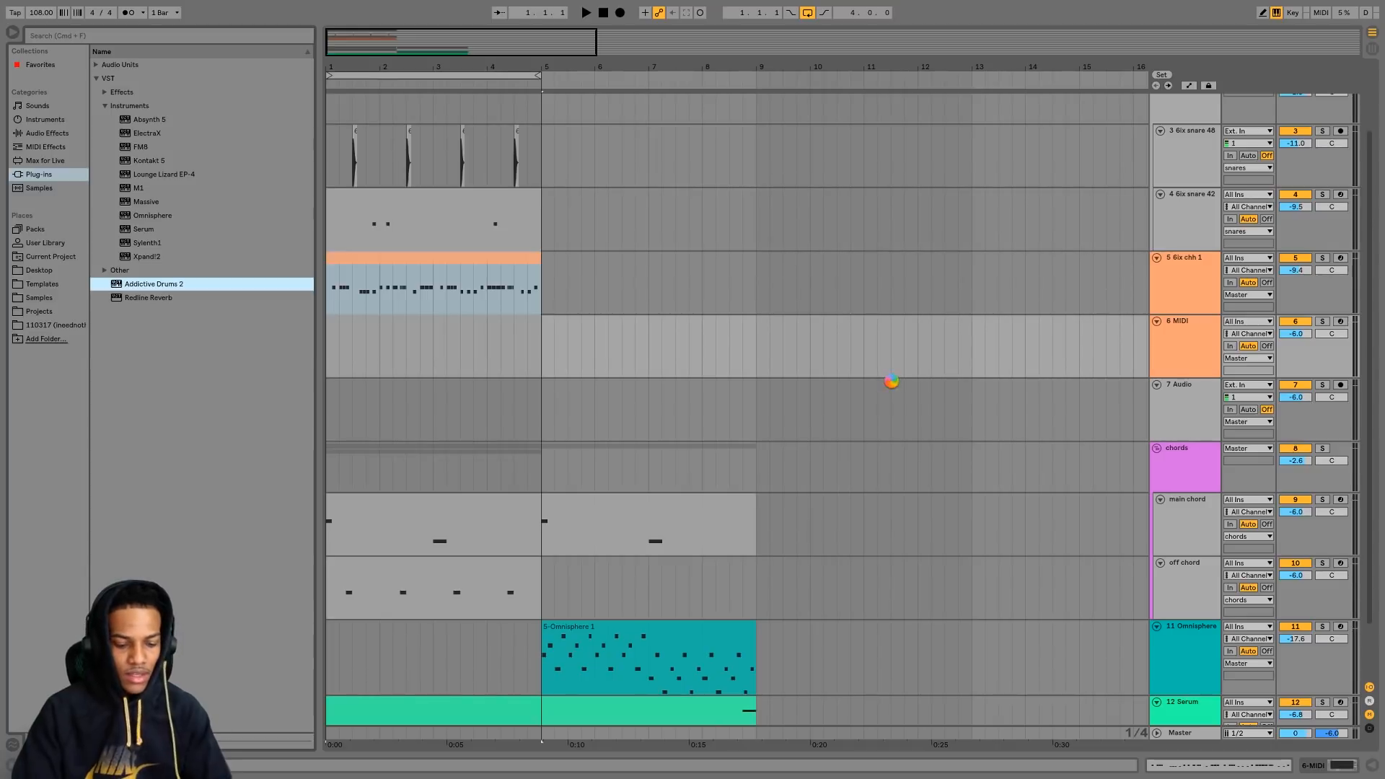
pyautogui.moveTo(1363, 330); pyautogui.dragTo(1363, 332)
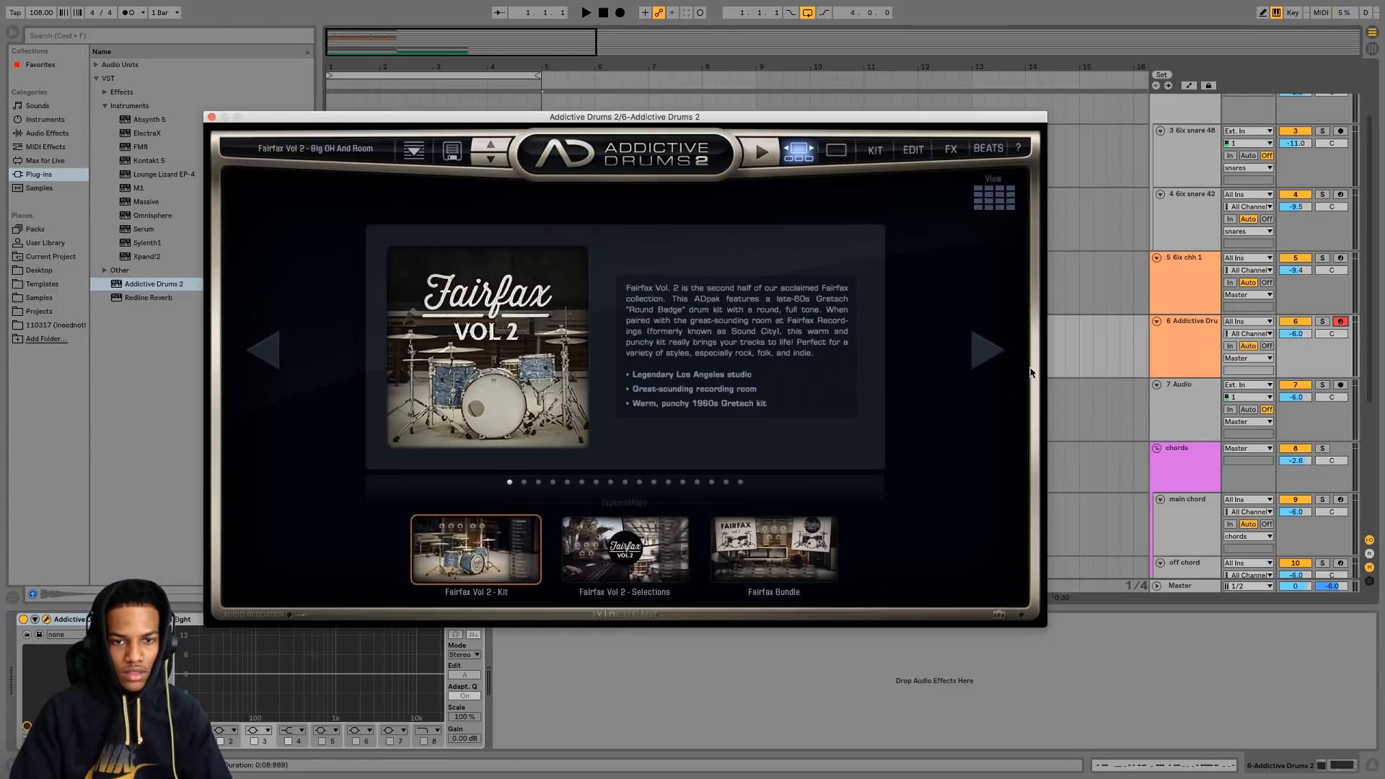
# - Browse the drum kit collections in Addictive Drums 2 and open Fairfax Vol 2 - Kit
pyautogui.click(995, 352)
pyautogui.click(269, 353)
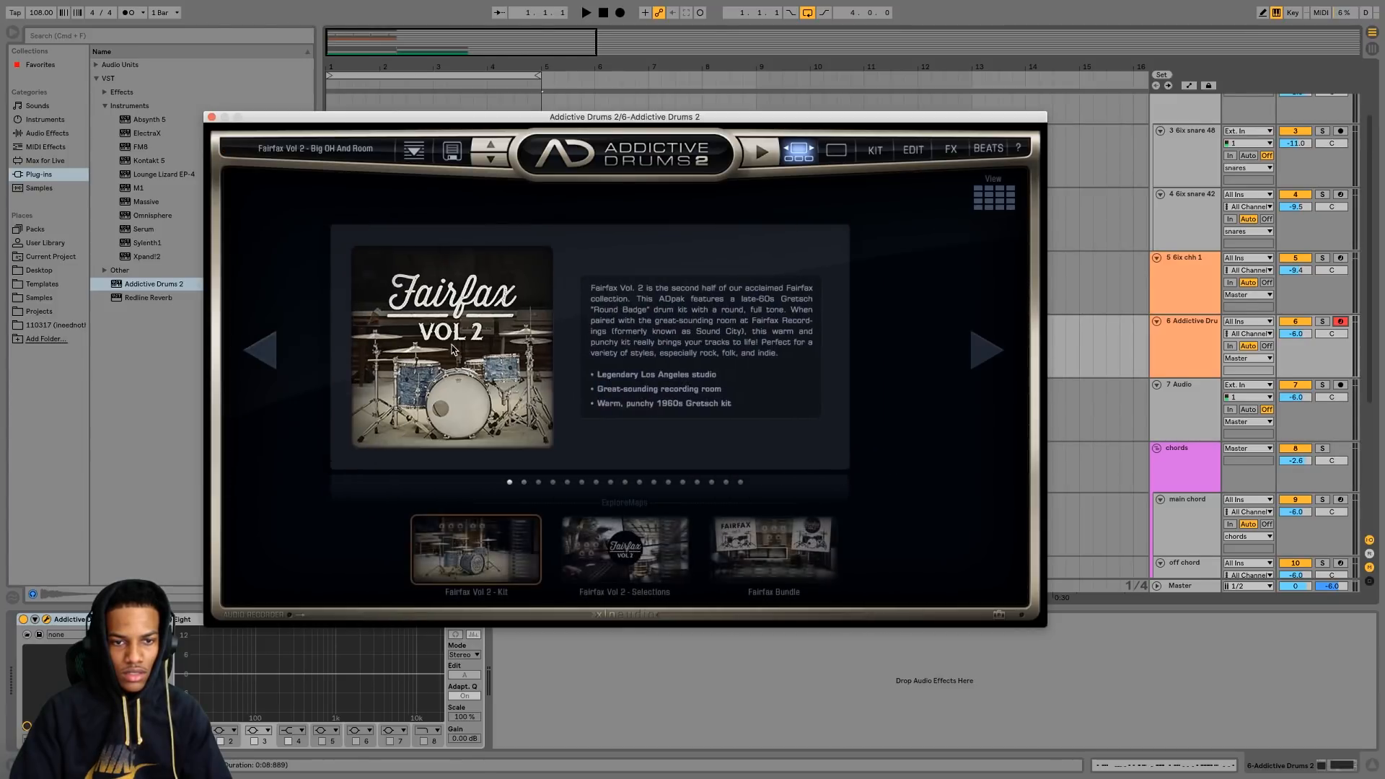
pyautogui.click(513, 560)
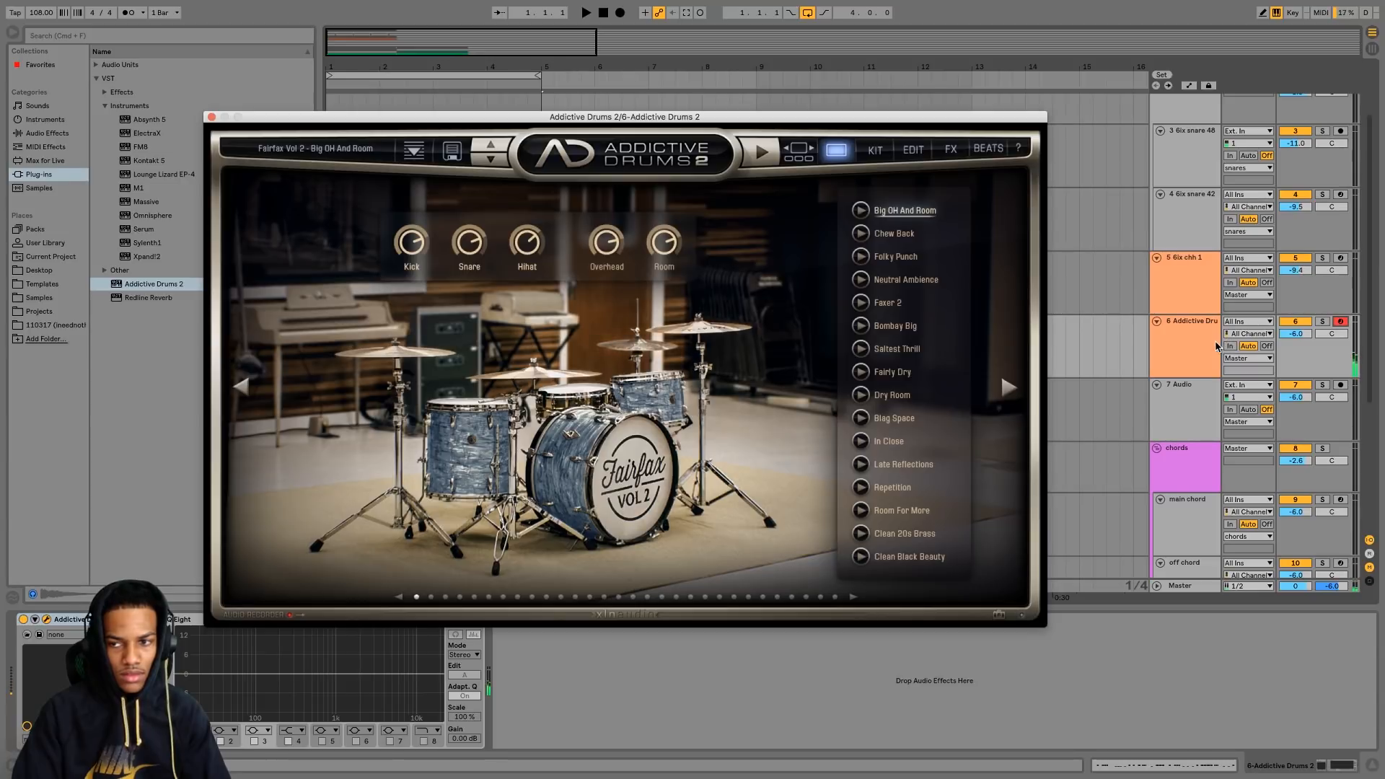
# - Insert a Utility device between Addictive Drums 2 and EQ Eight and set its gain to 13.3 dB
pyautogui.click(1134, 363)
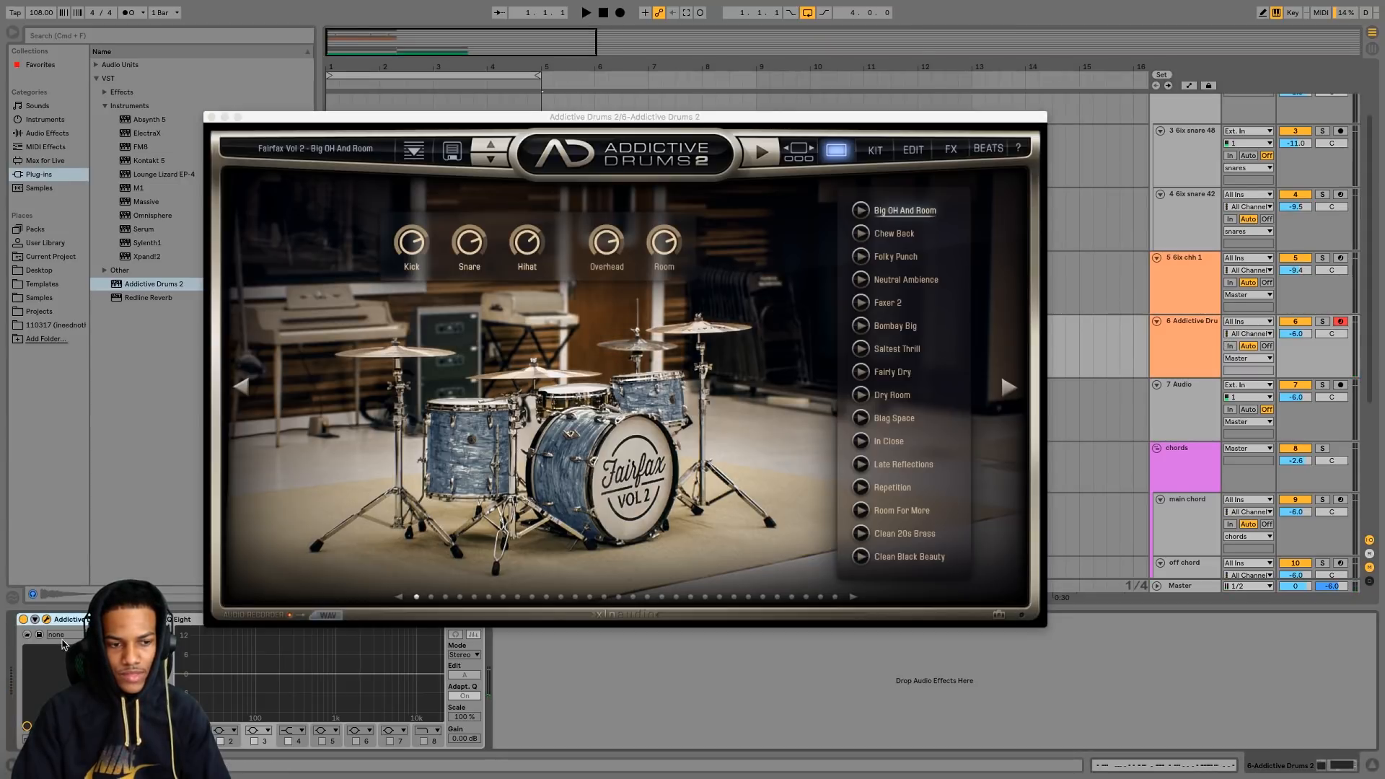
pyautogui.click(48, 135)
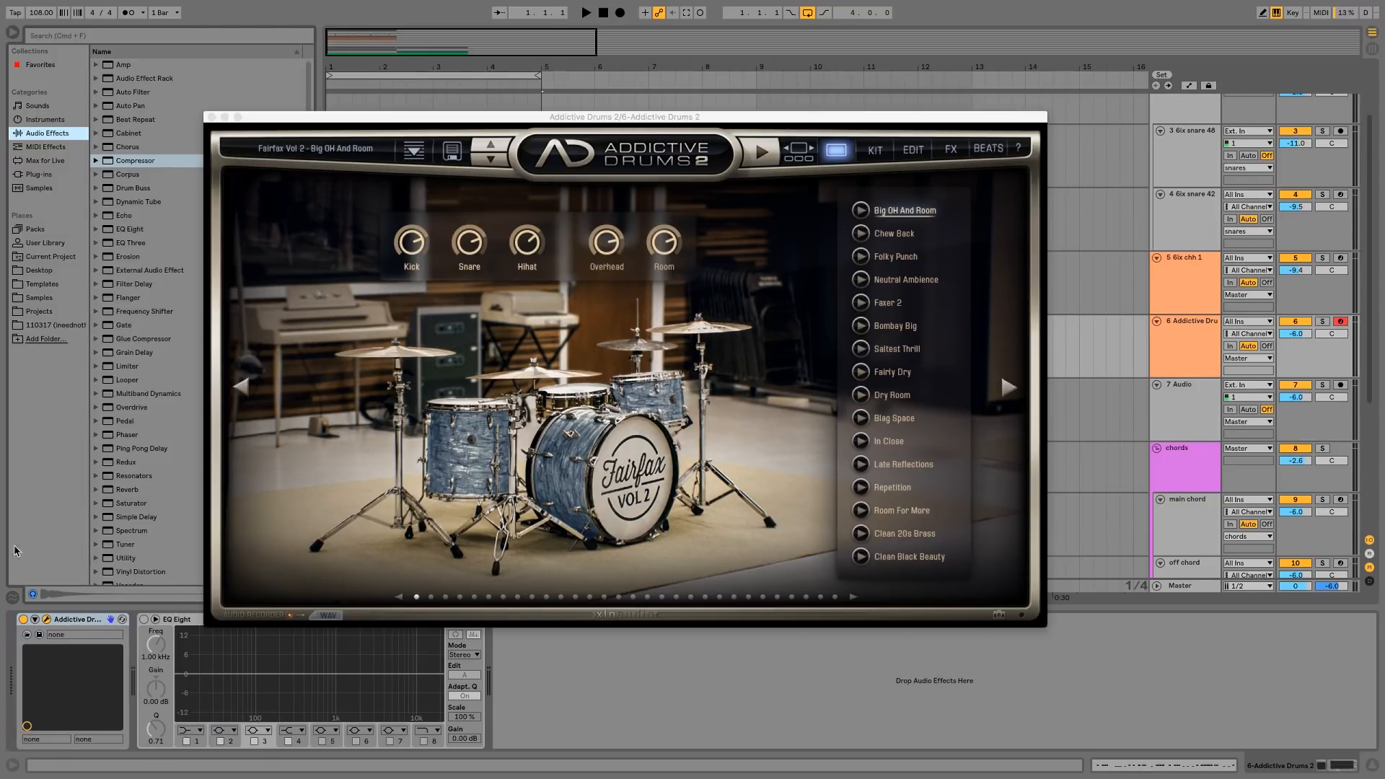
pyautogui.scroll(-1, 158, 534)
pyautogui.moveTo(134, 555); pyautogui.dragTo(144, 658)
pyautogui.moveTo(276, 117); pyautogui.dragTo(611, 142)
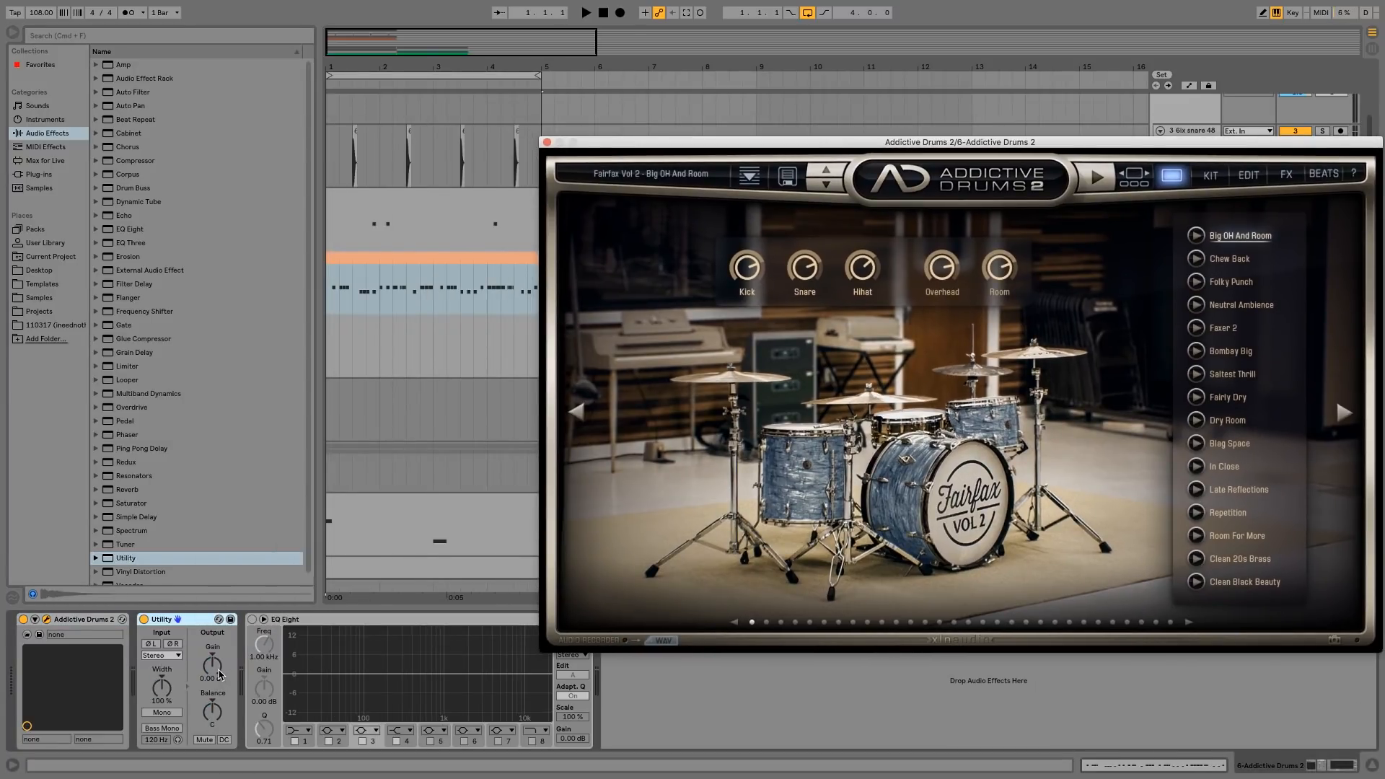
pyautogui.moveTo(220, 677); pyautogui.dragTo(219, 645)
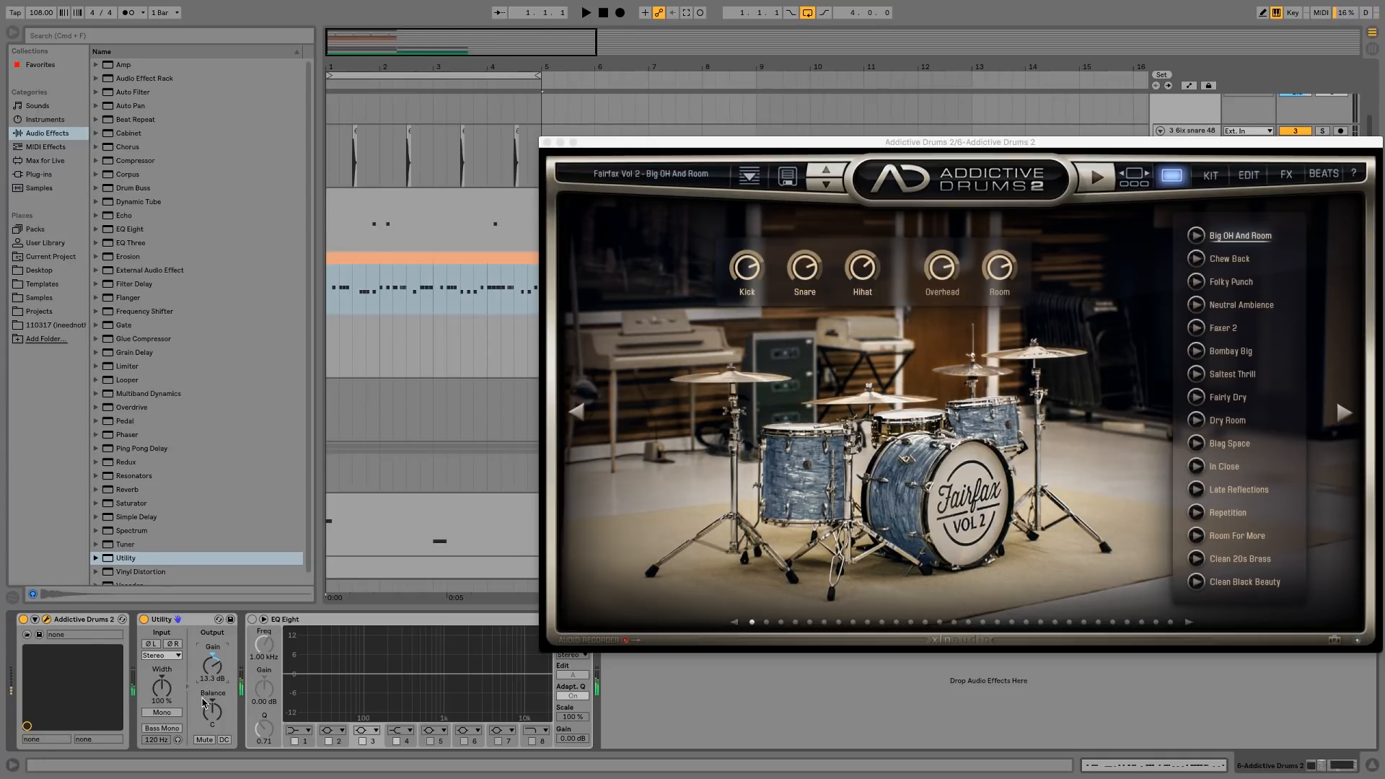
# - Load the Studio Rock - Clean Tama preset and record a four-bar MIDI part on its track with the metronome on
pyautogui.click(741, 385)
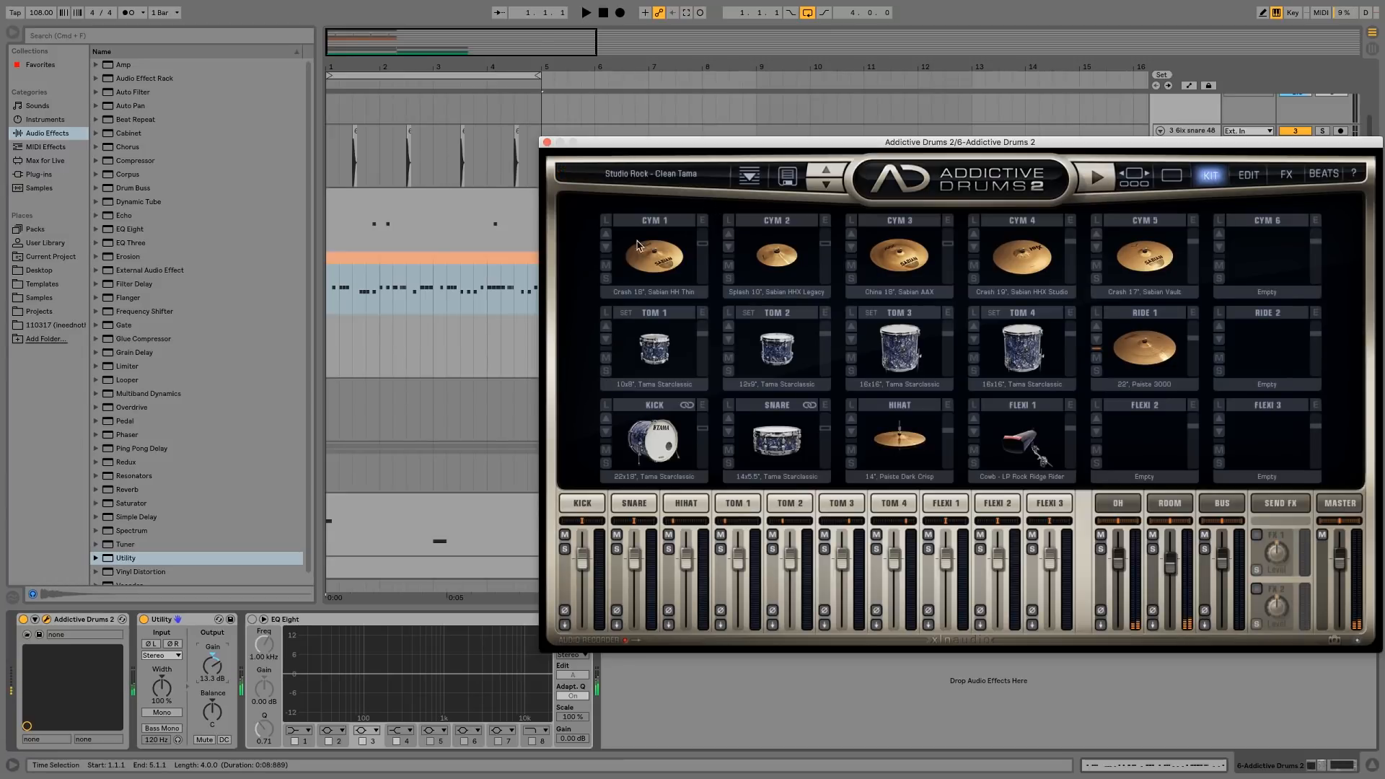
pyautogui.click(605, 16)
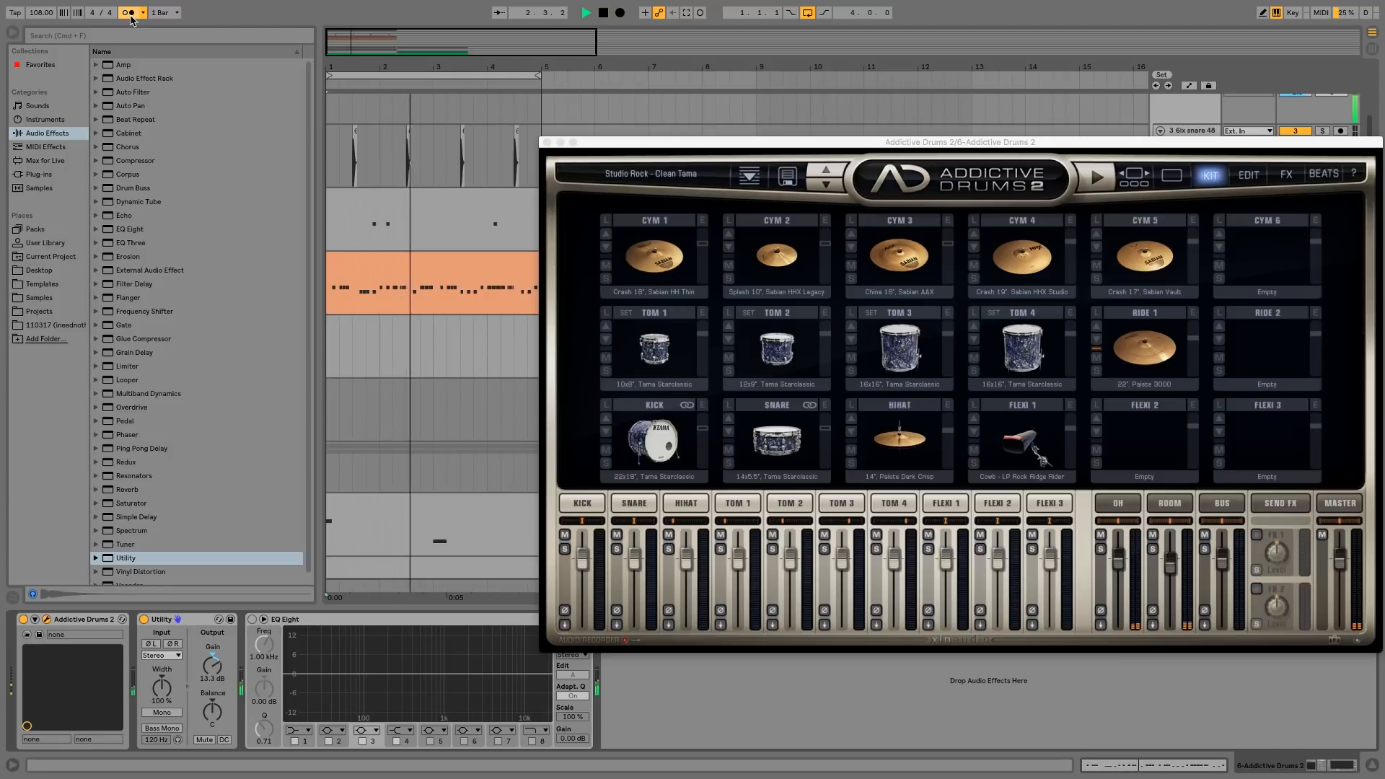
pyautogui.click(603, 14)
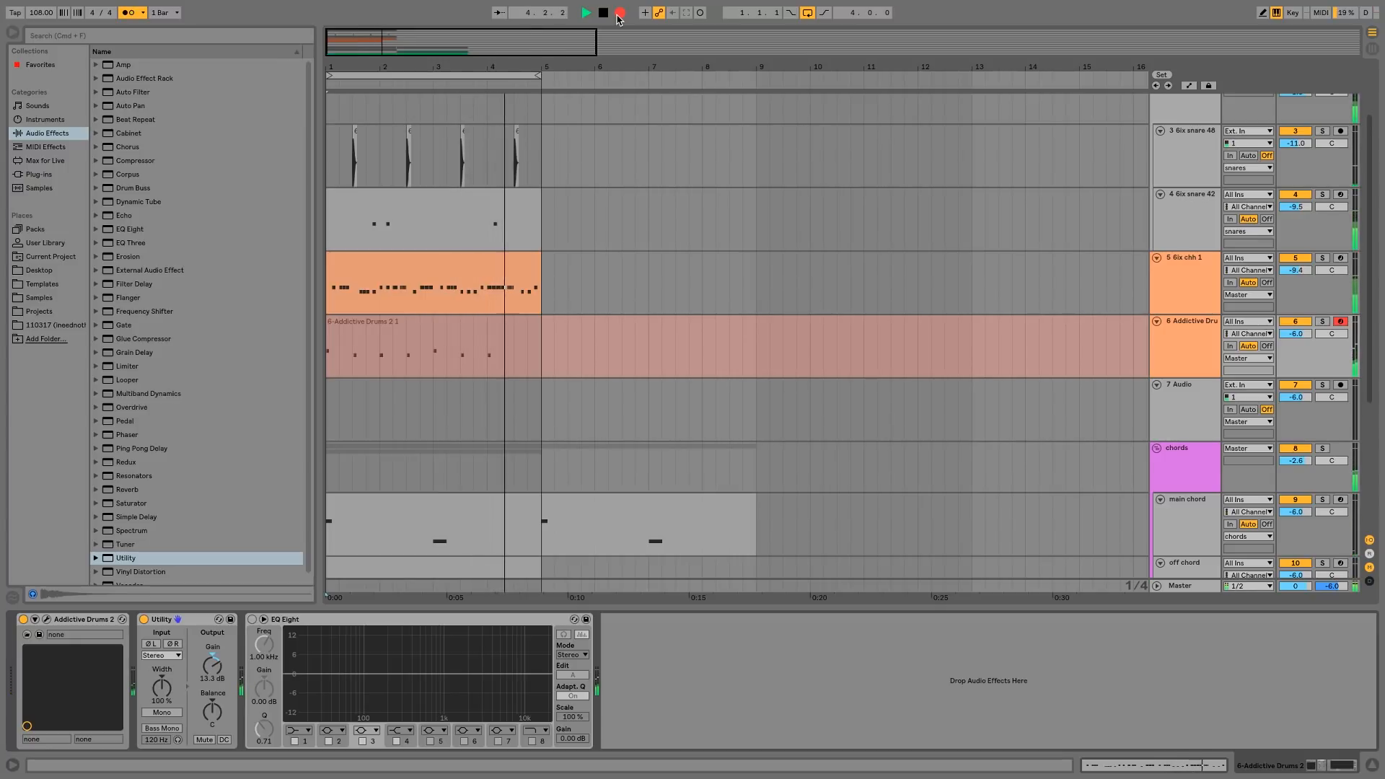
pyautogui.click(619, 14)
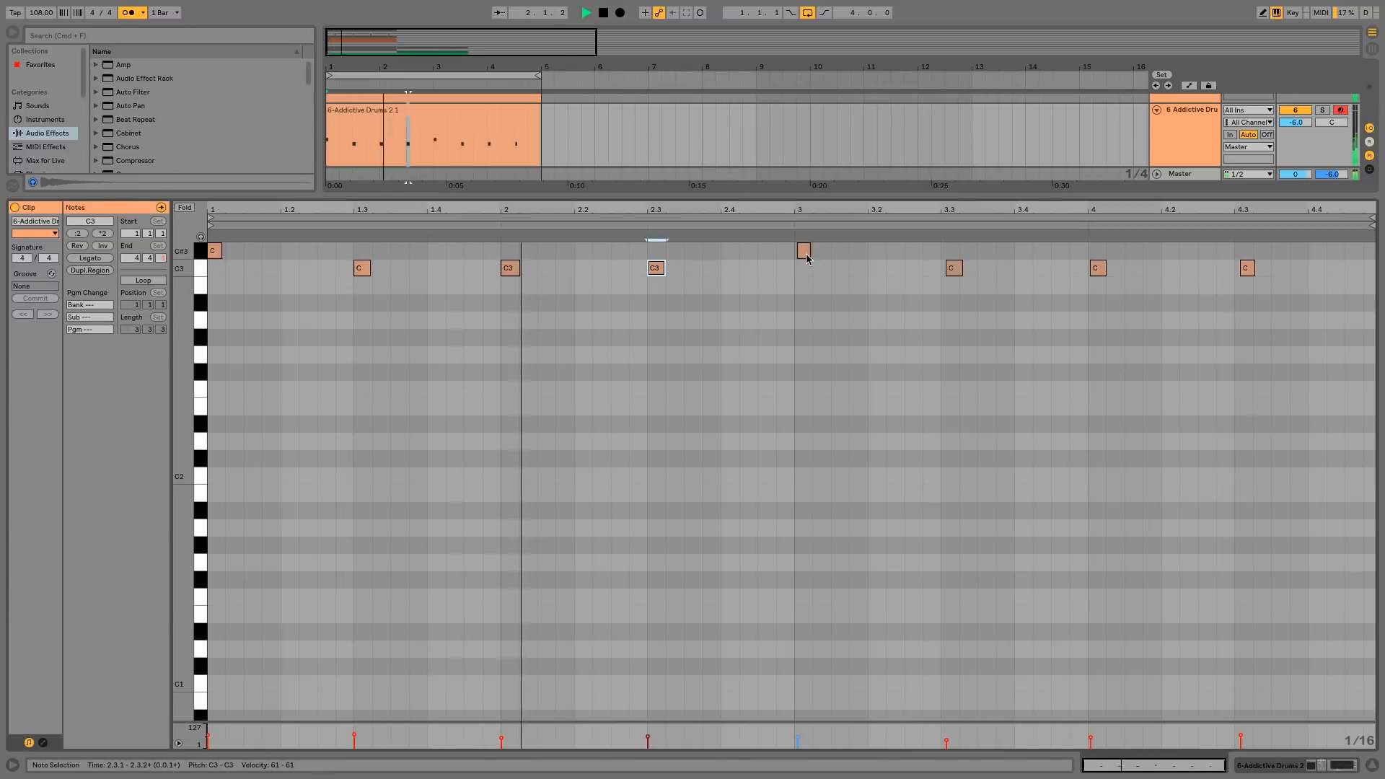
# - Align the recorded notes near 3.1.1, 3.3.1 and 4.3.1 to the grid in the Addictive Drums clip
pyautogui.click(803, 252)
pyautogui.click(952, 269)
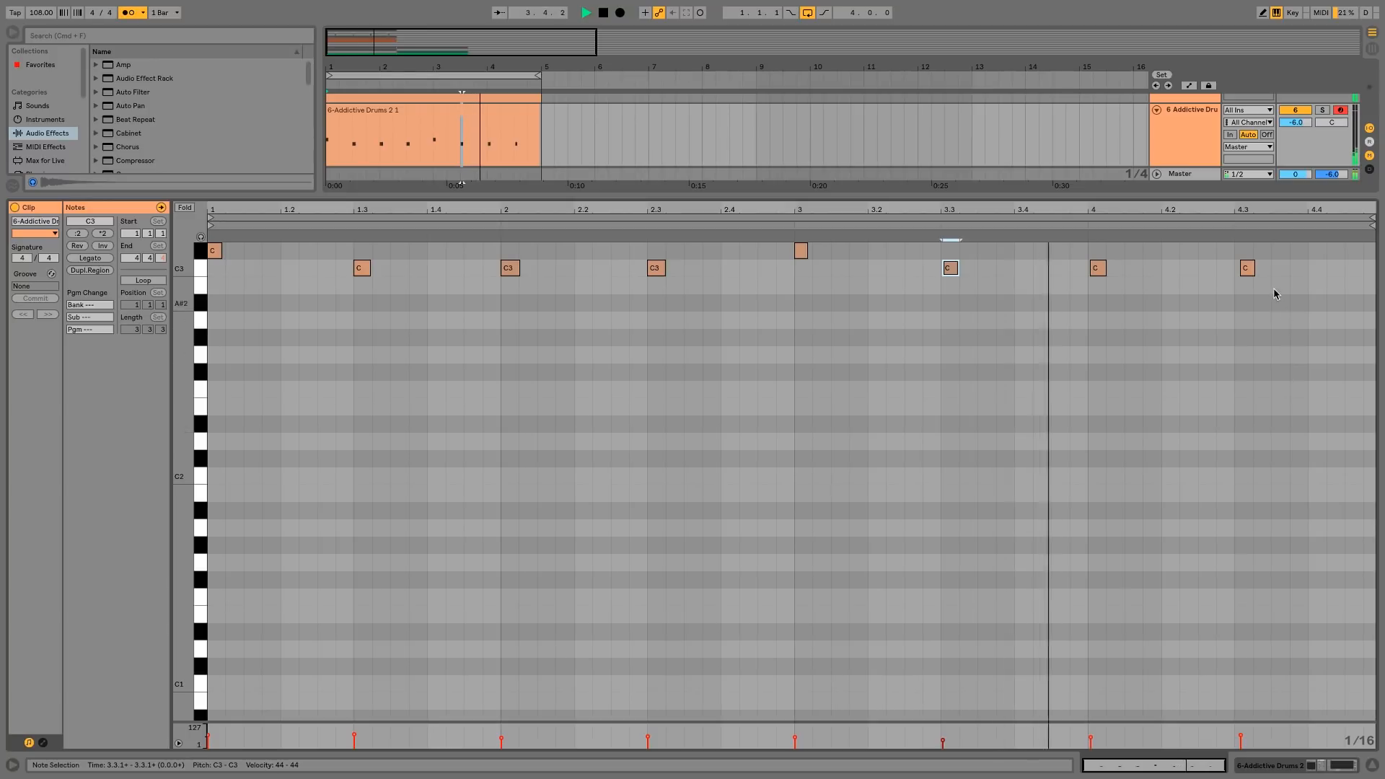
pyautogui.click(1246, 271)
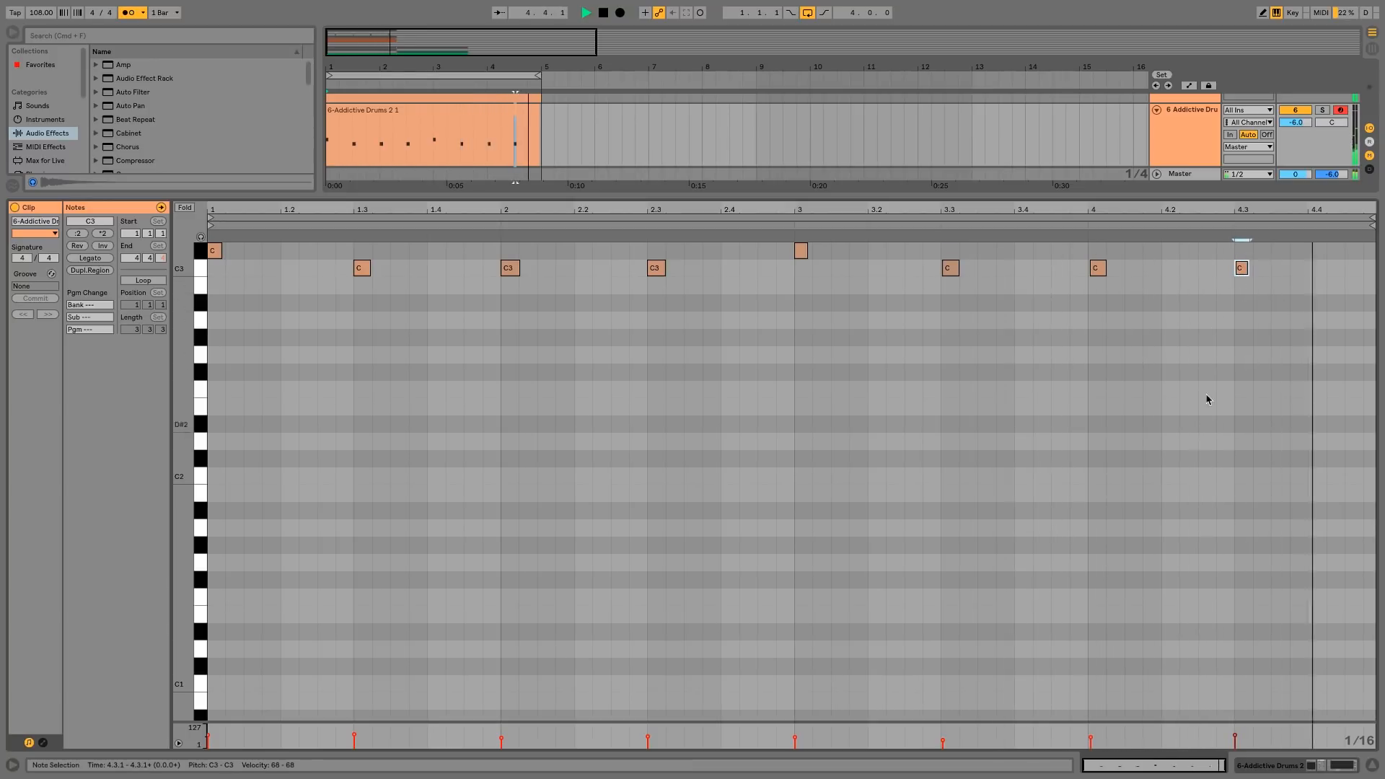
# - Add a sixteenth note at 1.4.3 in the Addictive Drums clip and lower it to B2
pyautogui.doubleClick(470, 271)
pyautogui.moveTo(470, 271); pyautogui.dragTo(471, 285)
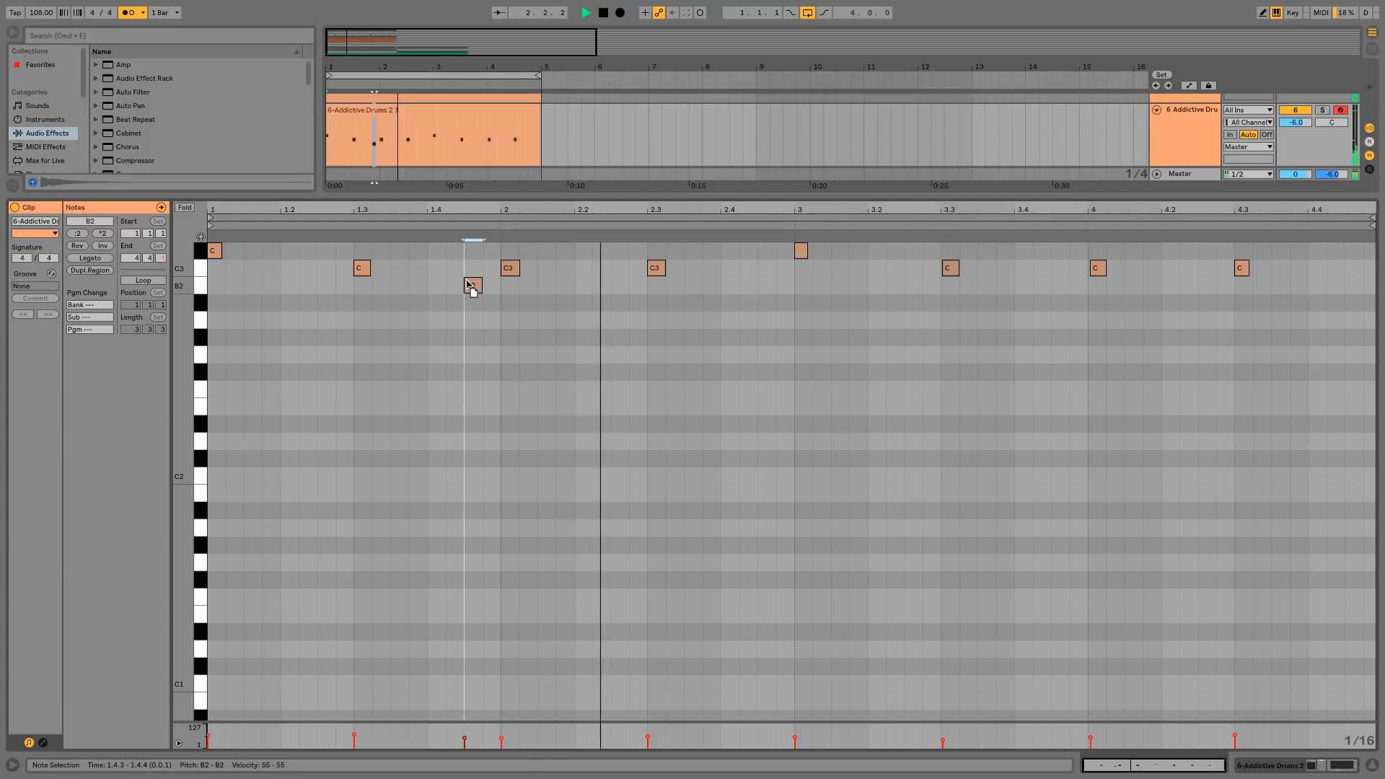
pyautogui.click(445, 221)
pyautogui.click(453, 250)
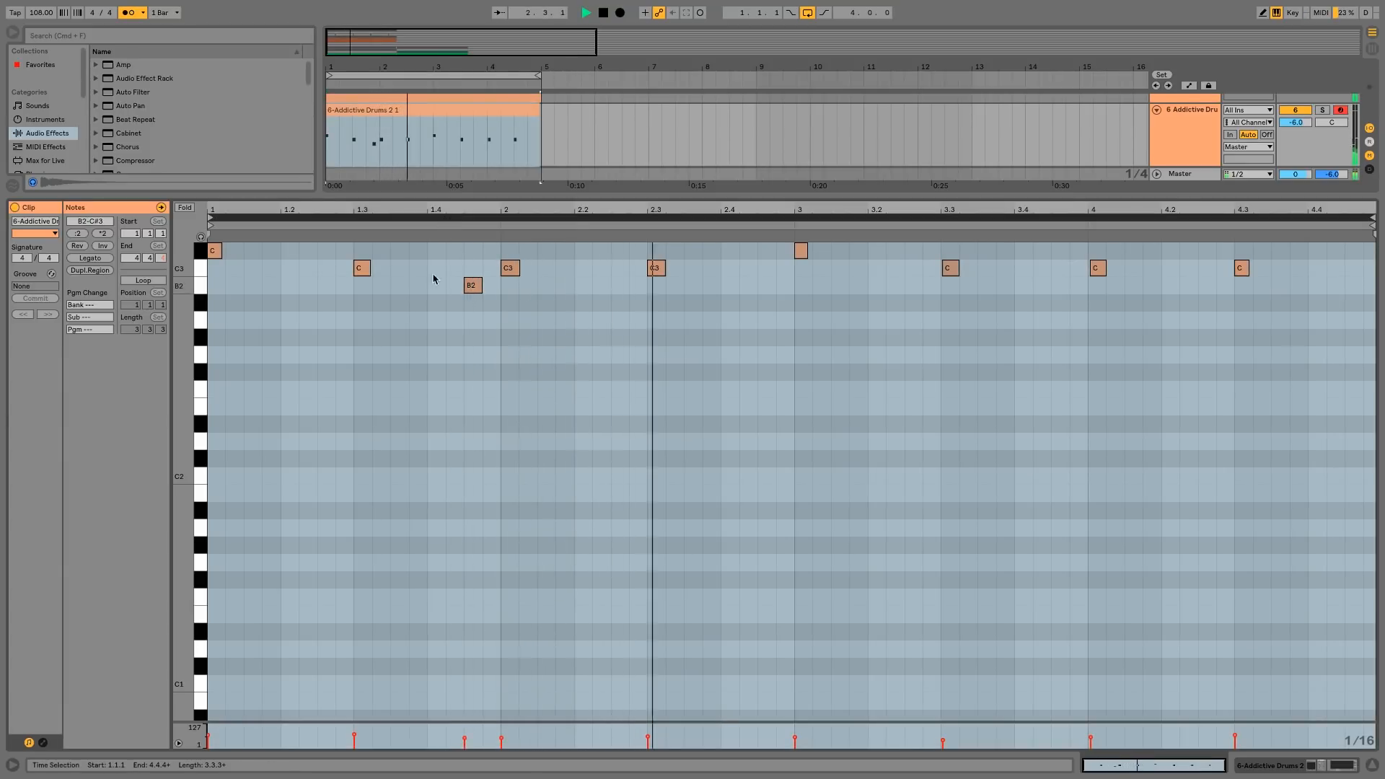
# - Move the B2 note from 1.4.3 to 2.1.1 beneath the C3 note and play back the clip
pyautogui.press('space')
pyautogui.press('super+a')
pyautogui.click(343, 235)
pyautogui.moveTo(472, 285); pyautogui.dragTo(510, 287)
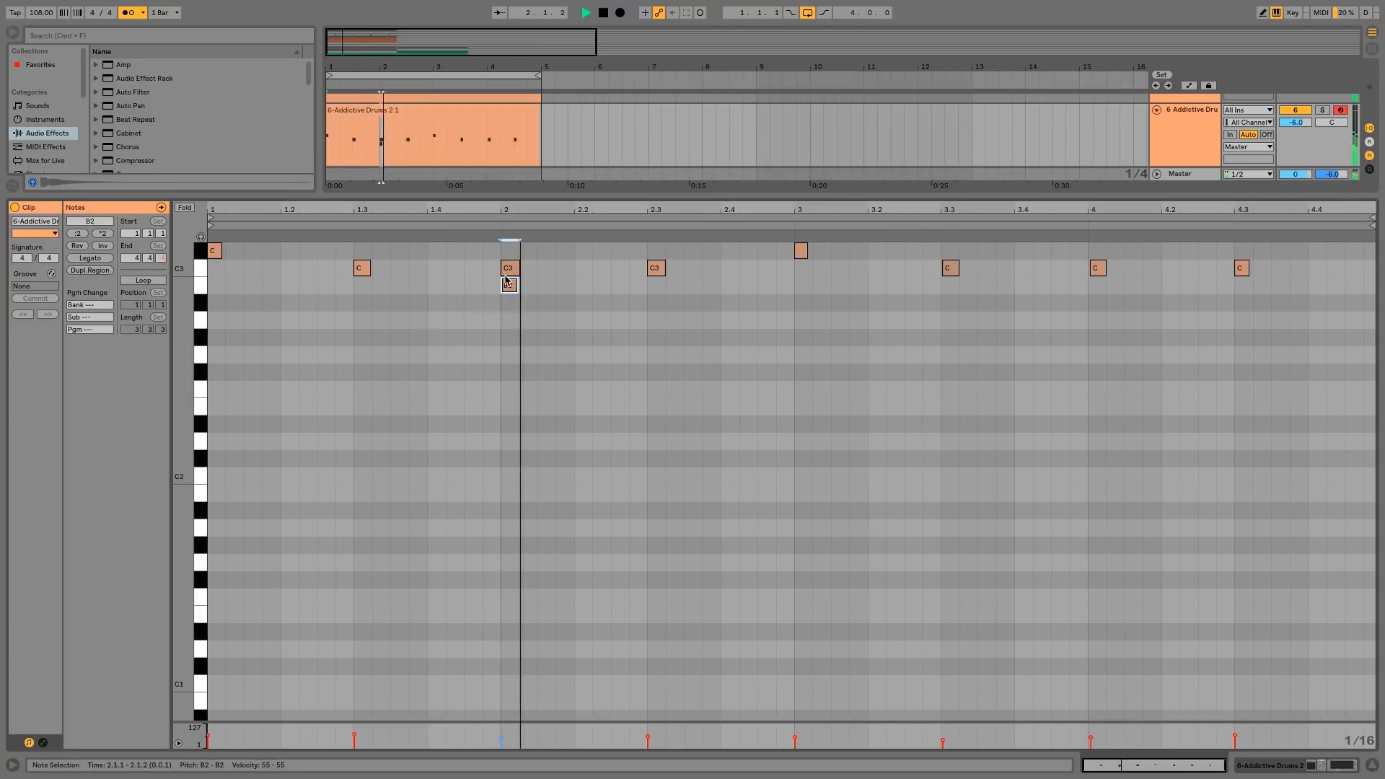
pyautogui.press('space')
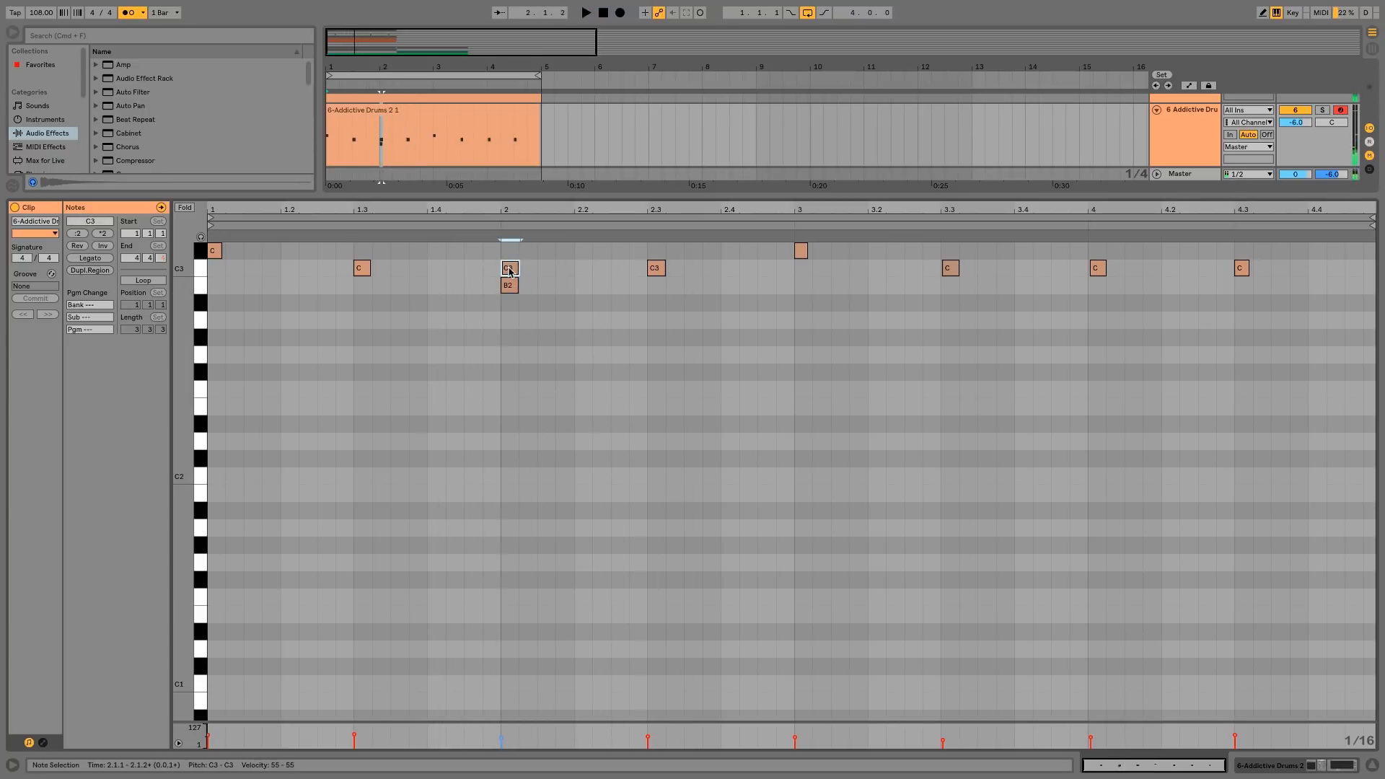
# - Move the B2 note from 2.1.1 to 1.1.1 and place another B2 note at 2.1.1 in the Addictive Drums clip
pyautogui.moveTo(509, 287); pyautogui.dragTo(417, 286)
pyautogui.moveTo(318, 282); pyautogui.dragTo(231, 289)
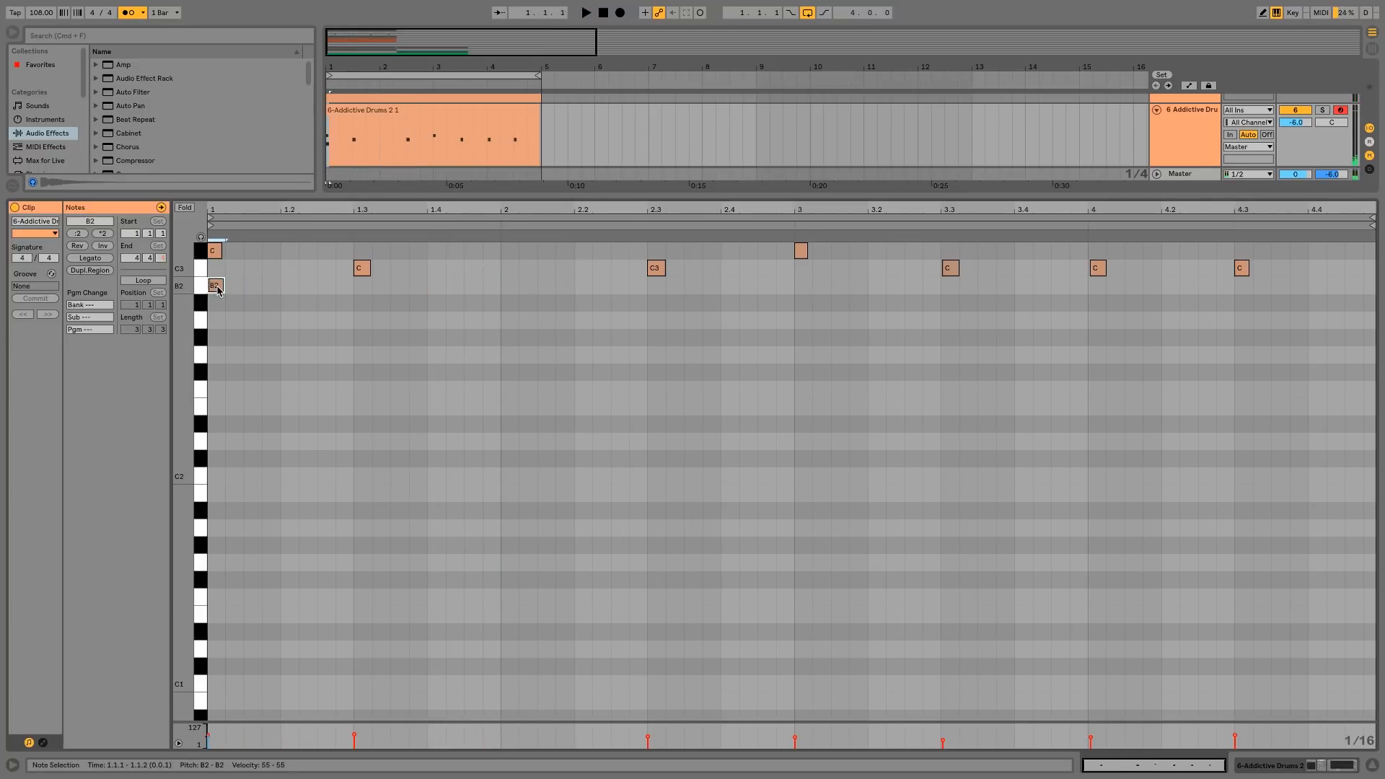
pyautogui.press('space')
pyautogui.doubleClick(511, 269)
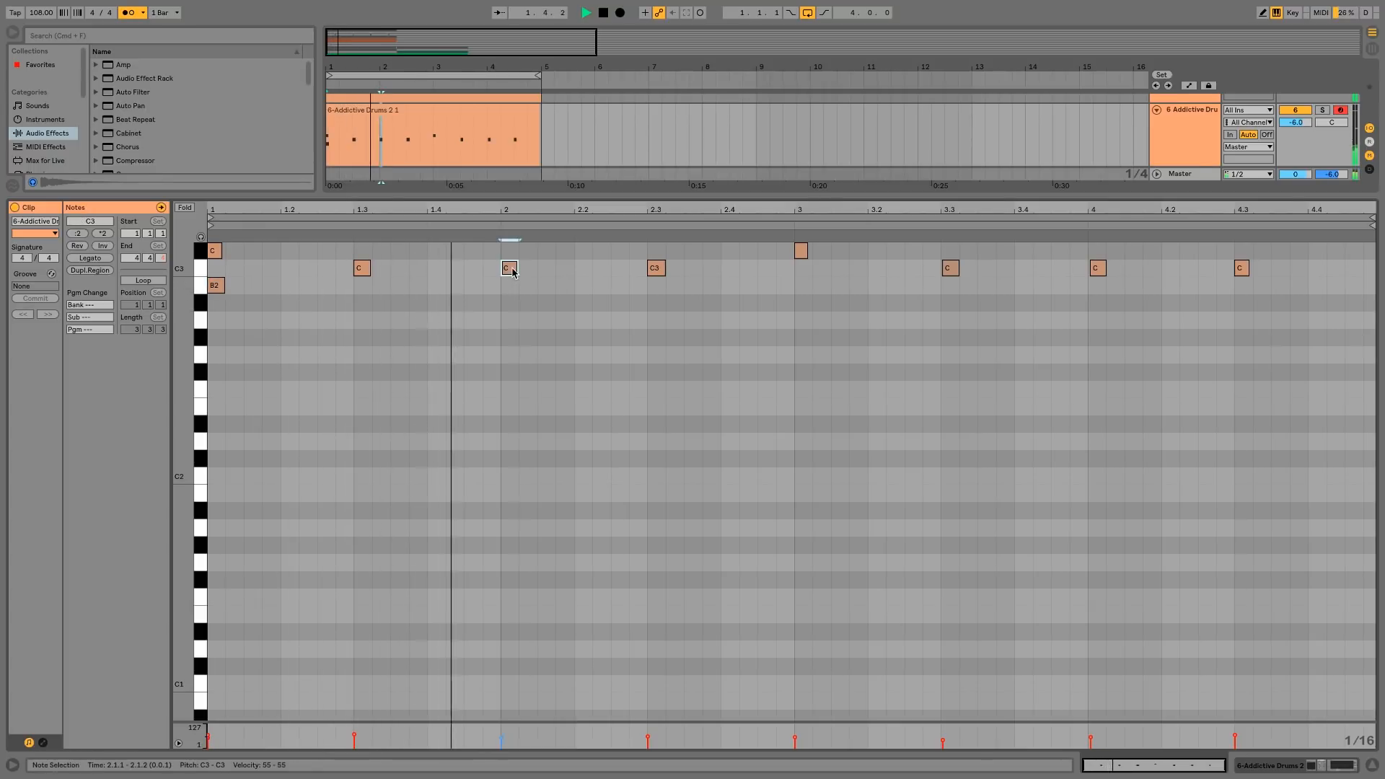
pyautogui.moveTo(512, 272); pyautogui.dragTo(513, 287)
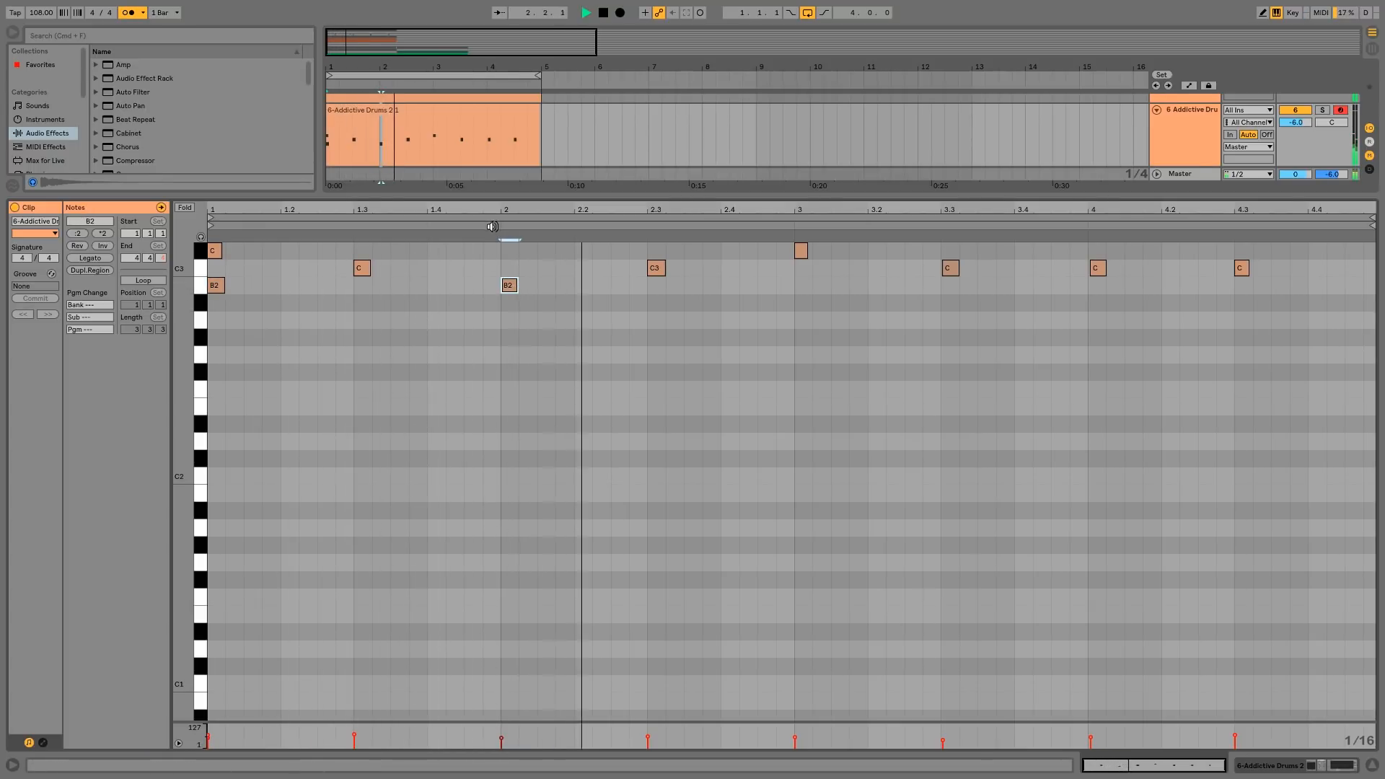
pyautogui.click(339, 227)
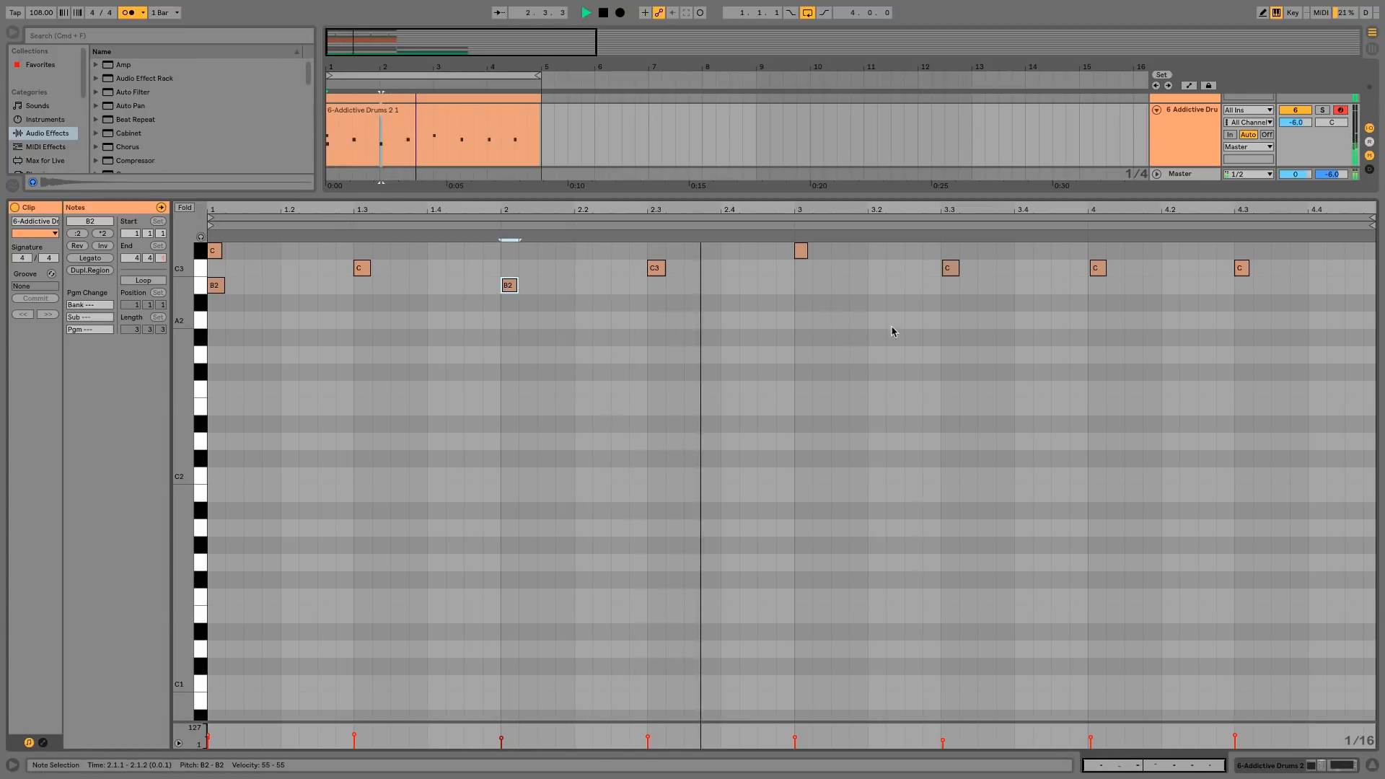
# - Lower the note at 4.1.1 to B2 and add a B2 note at 3.1.1 in the Addictive Drums clip
pyautogui.moveTo(1096, 268); pyautogui.dragTo(1097, 286)
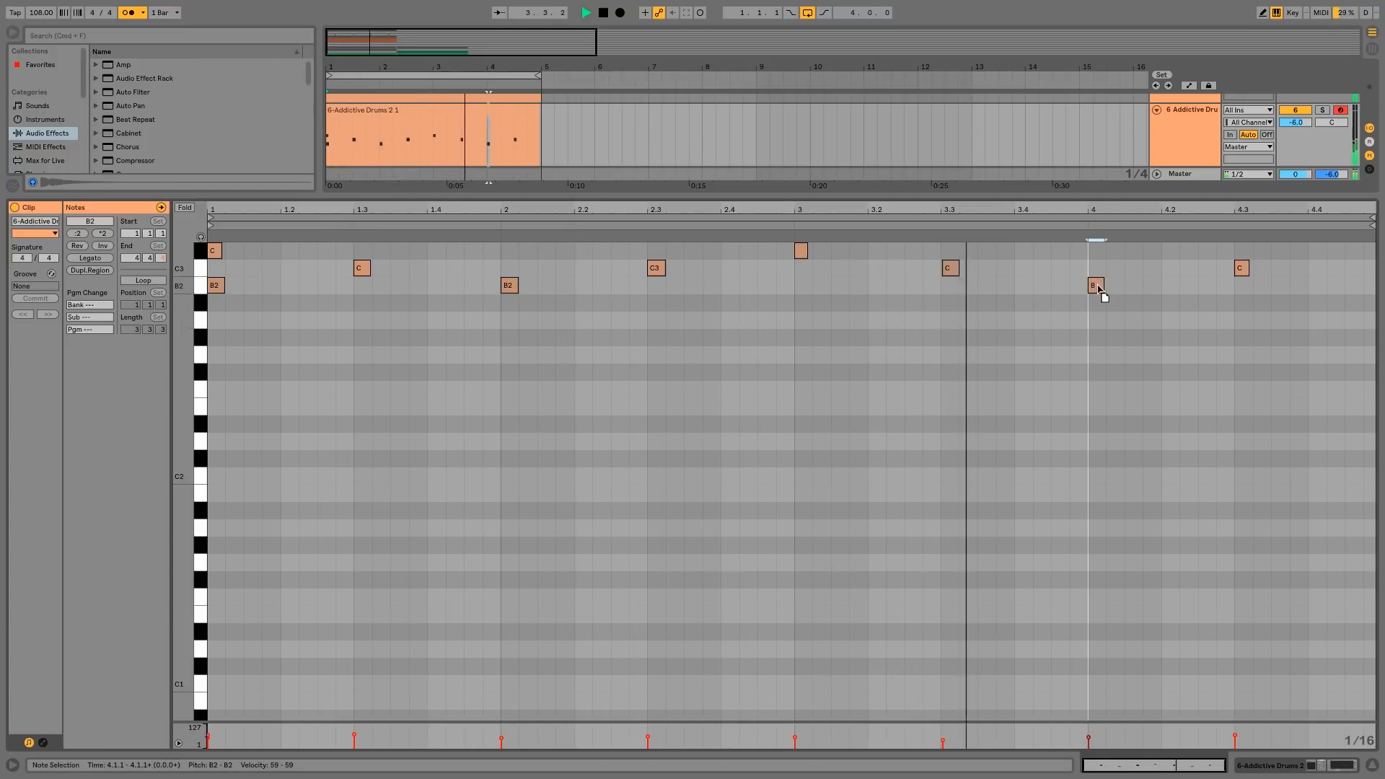
pyautogui.doubleClick(803, 286)
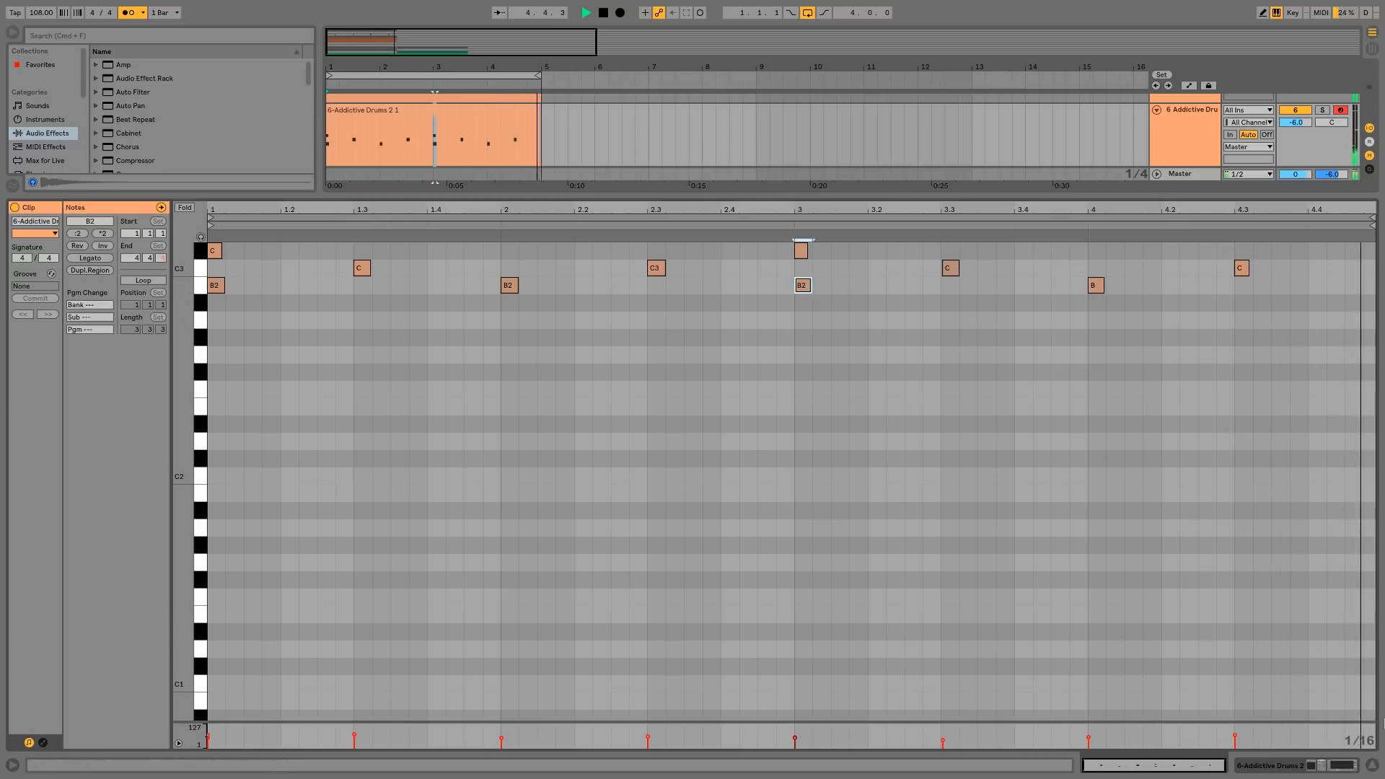
pyautogui.click(1374, 766)
pyautogui.press('space')
# - Extend the Addictive Drums clip to bar 5, freeze and flatten its track, and play back the resulting audio
pyautogui.click(547, 284)
pyautogui.moveTo(540, 257); pyautogui.dragTo(546, 263)
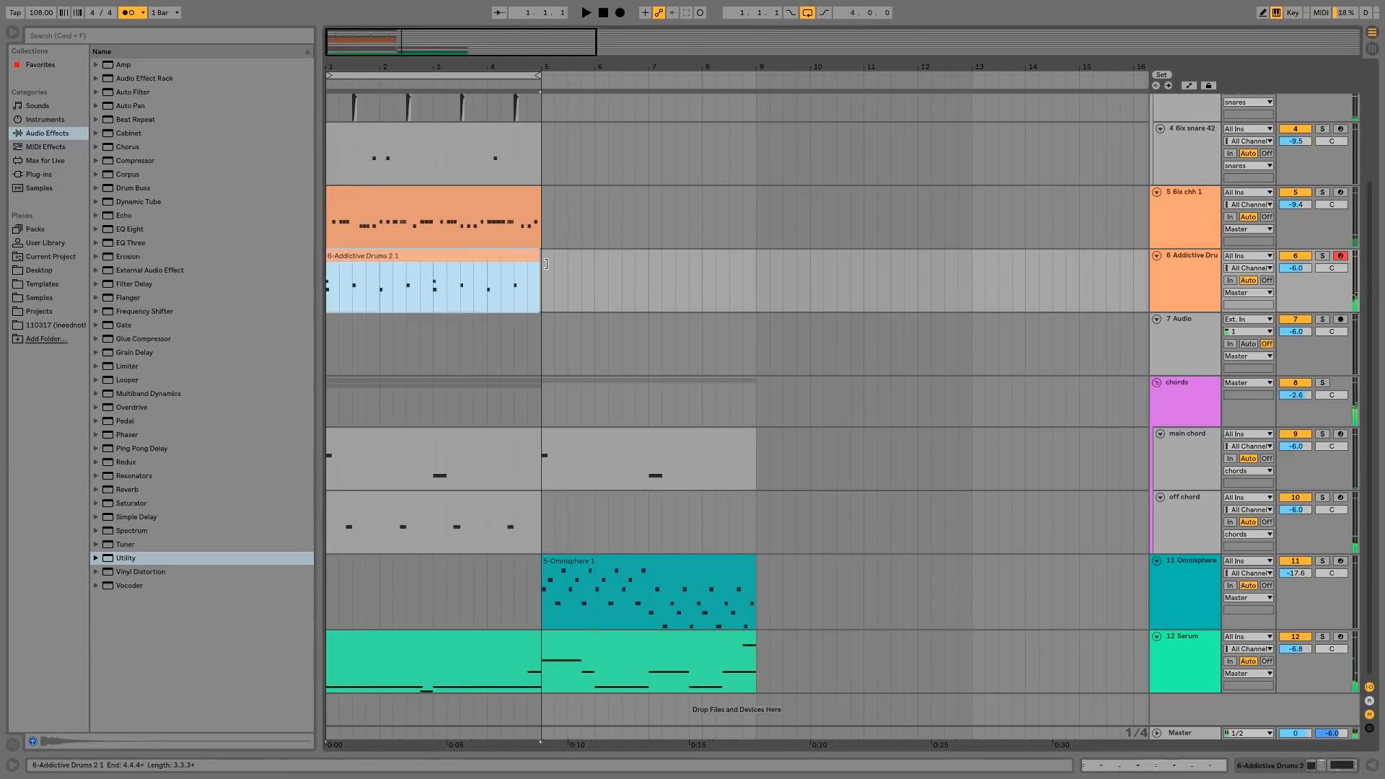
pyautogui.rightClick(567, 299)
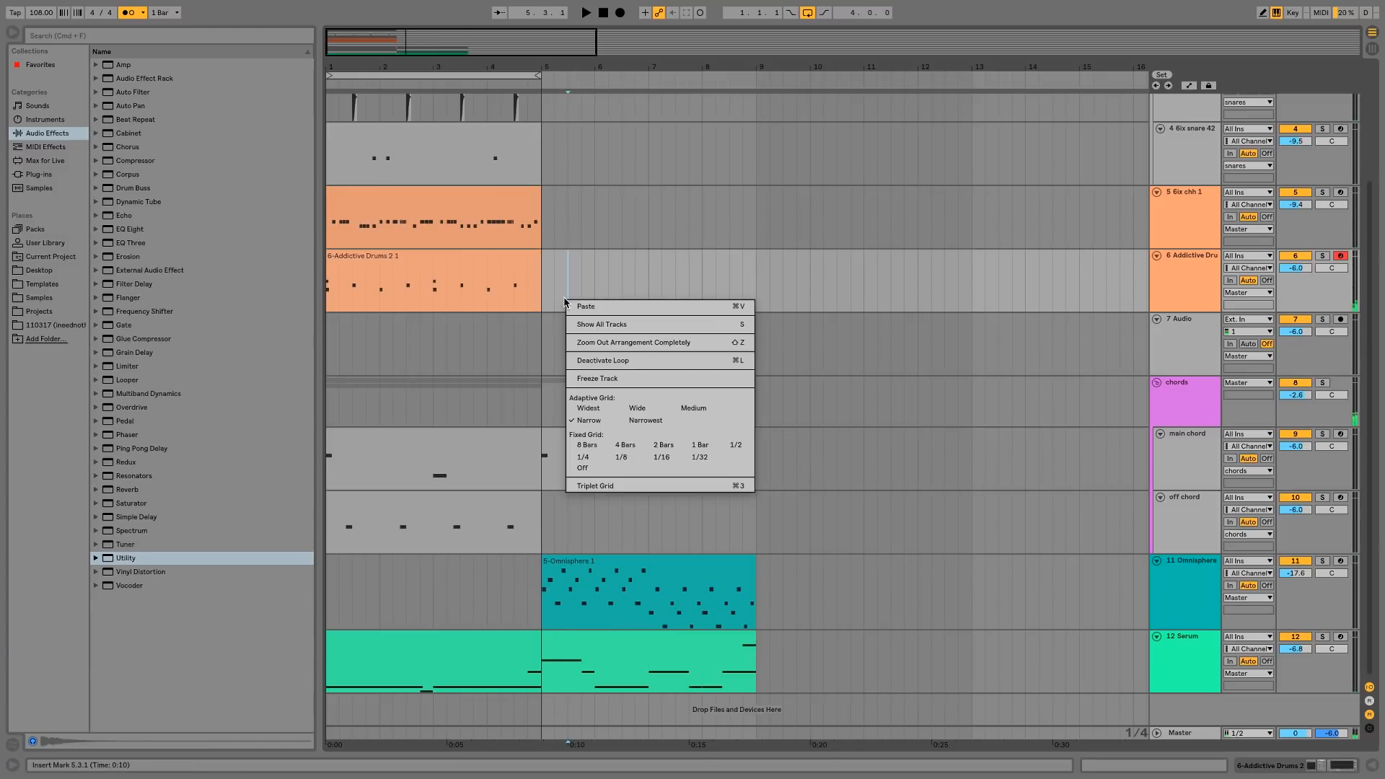
pyautogui.click(631, 377)
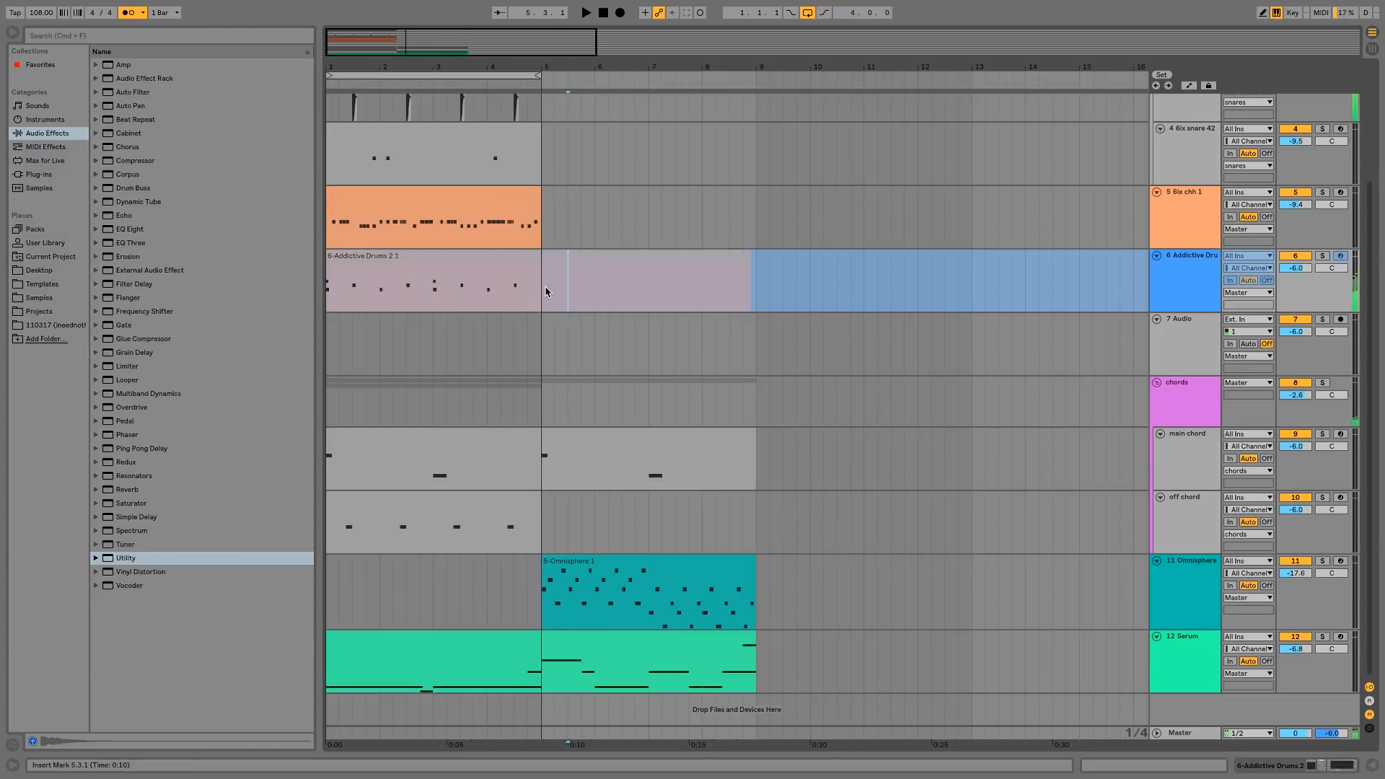
pyautogui.rightClick(543, 287)
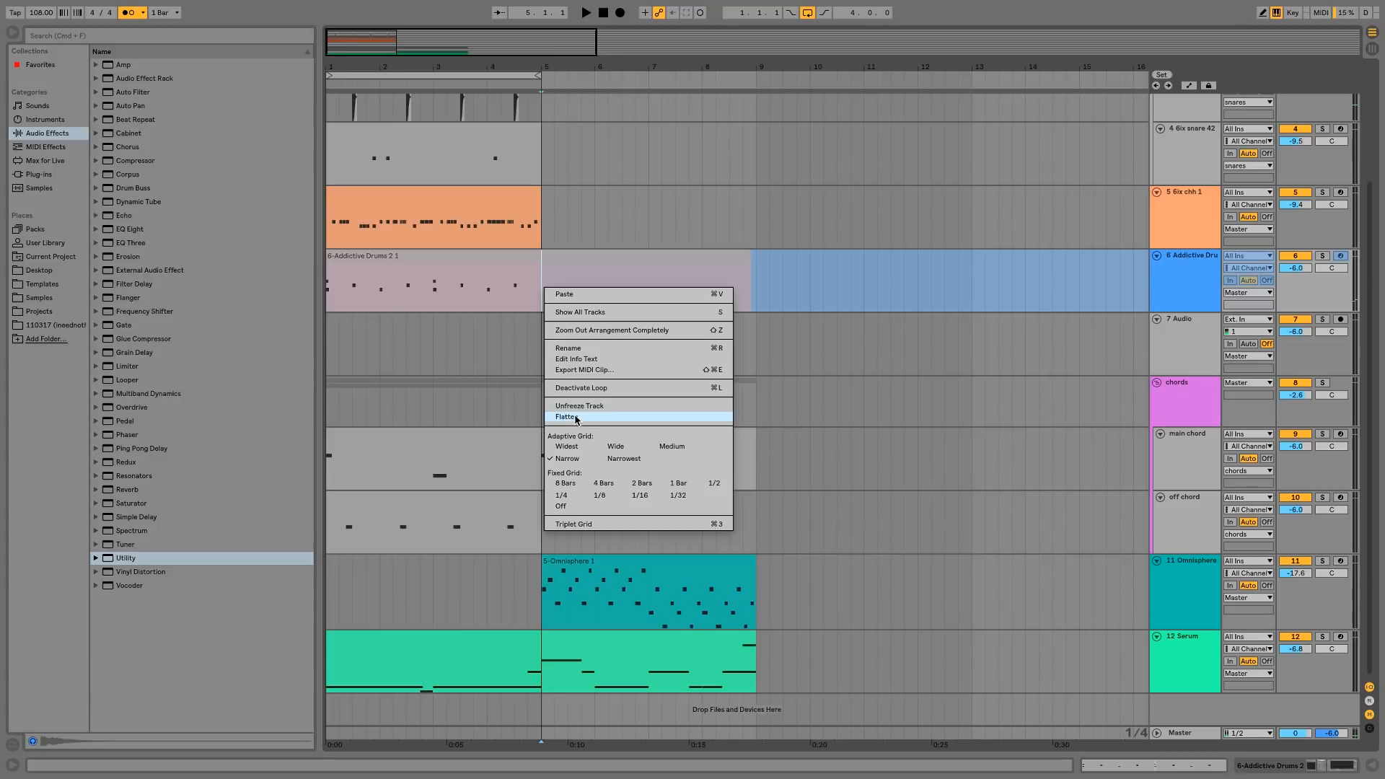
pyautogui.click(450, 259)
pyautogui.press('space')
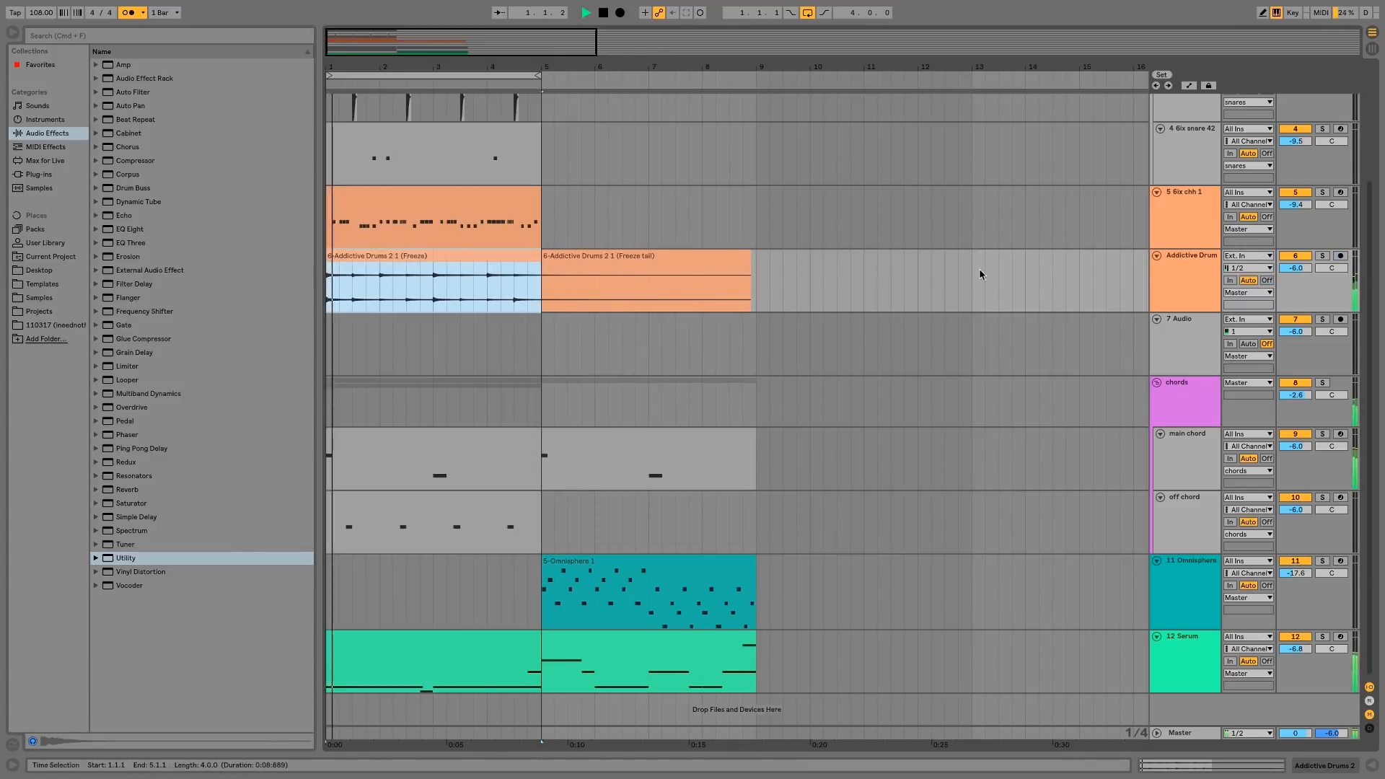
# - Raise the flattened Addictive Drums audio clip's gain to 4.38 dB and play it back
pyautogui.doubleClick(1190, 281)
pyautogui.press('space')
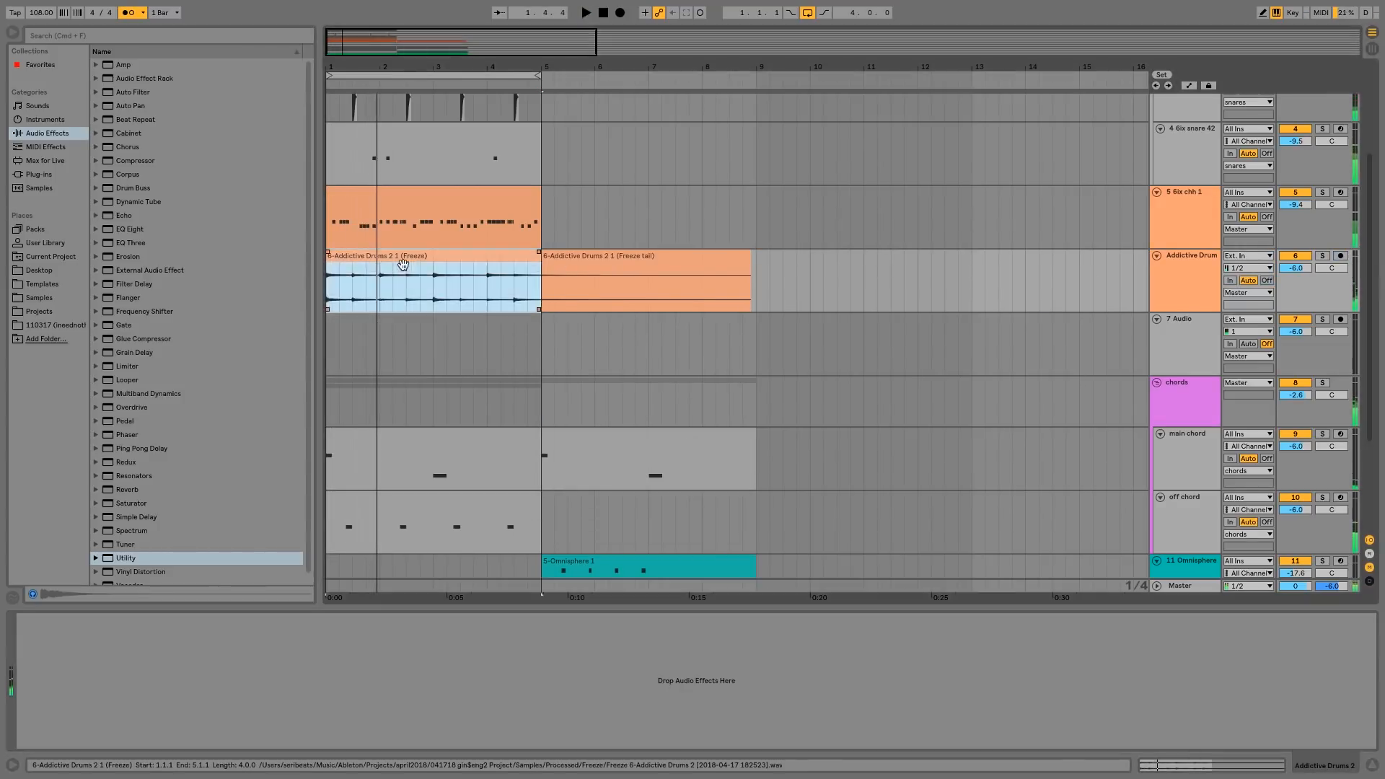
pyautogui.doubleClick(403, 260)
pyautogui.moveTo(124, 302); pyautogui.dragTo(124, 295)
pyautogui.press('space')
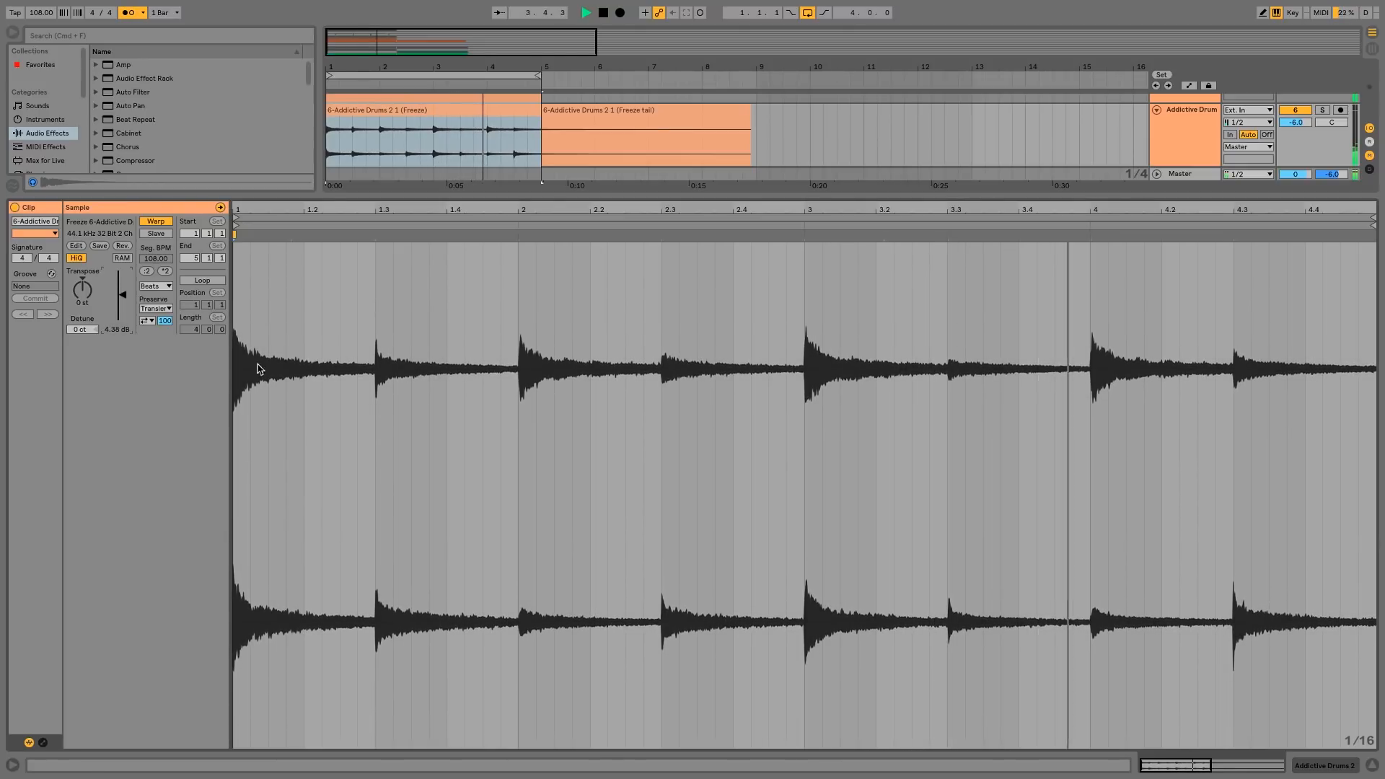
# - Add EQ Eight to the Addictive Drums track and set band 1 to a low cut at 2.76 kHz
pyautogui.click(1300, 766)
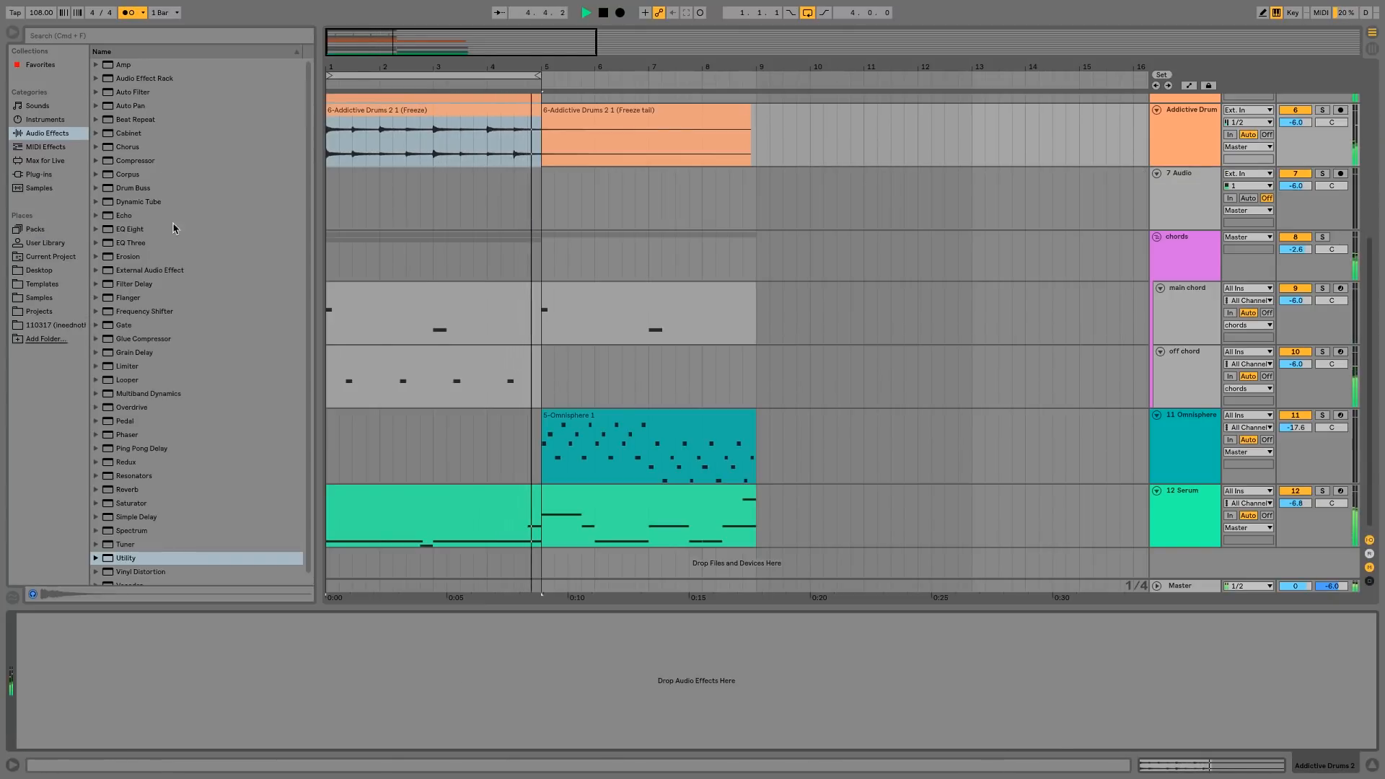
pyautogui.doubleClick(132, 229)
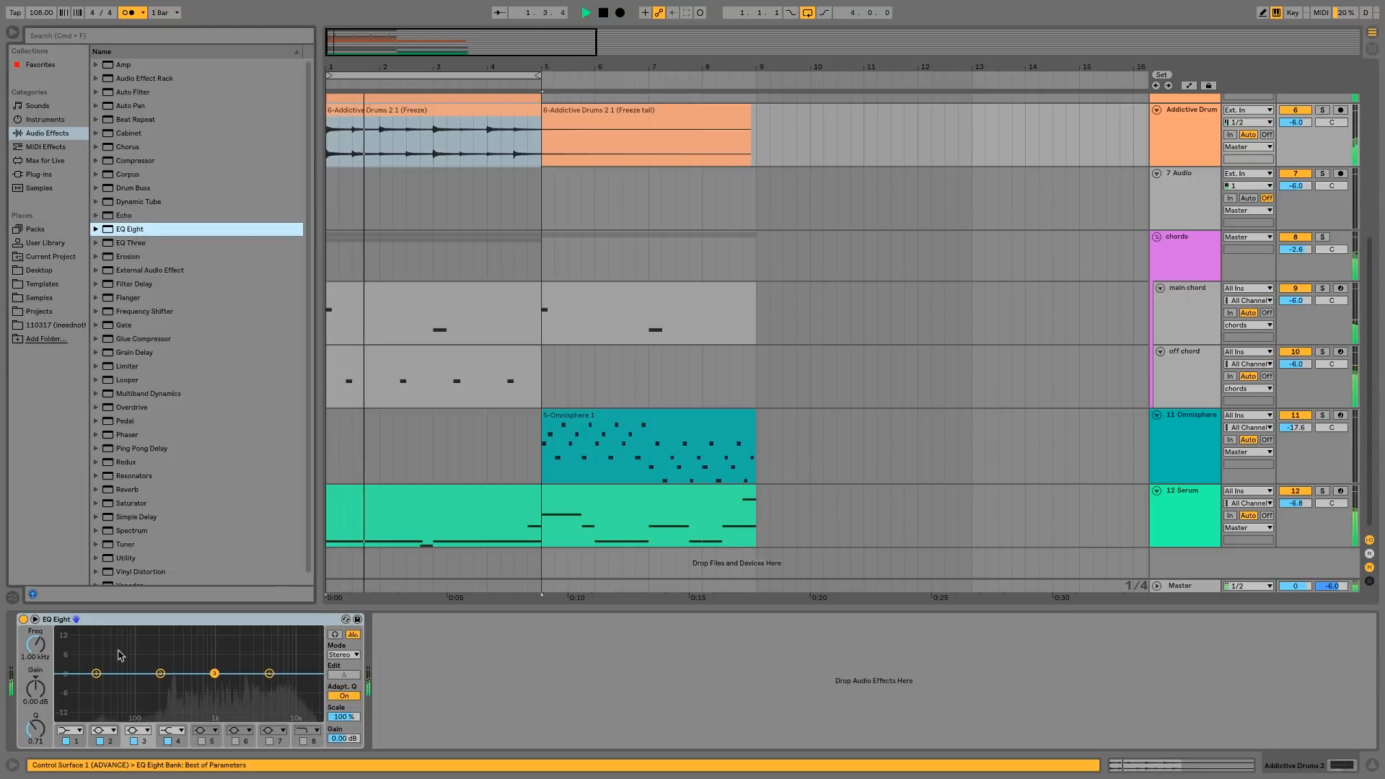
pyautogui.click(69, 730)
pyautogui.click(57, 656)
pyautogui.moveTo(96, 673); pyautogui.dragTo(242, 684)
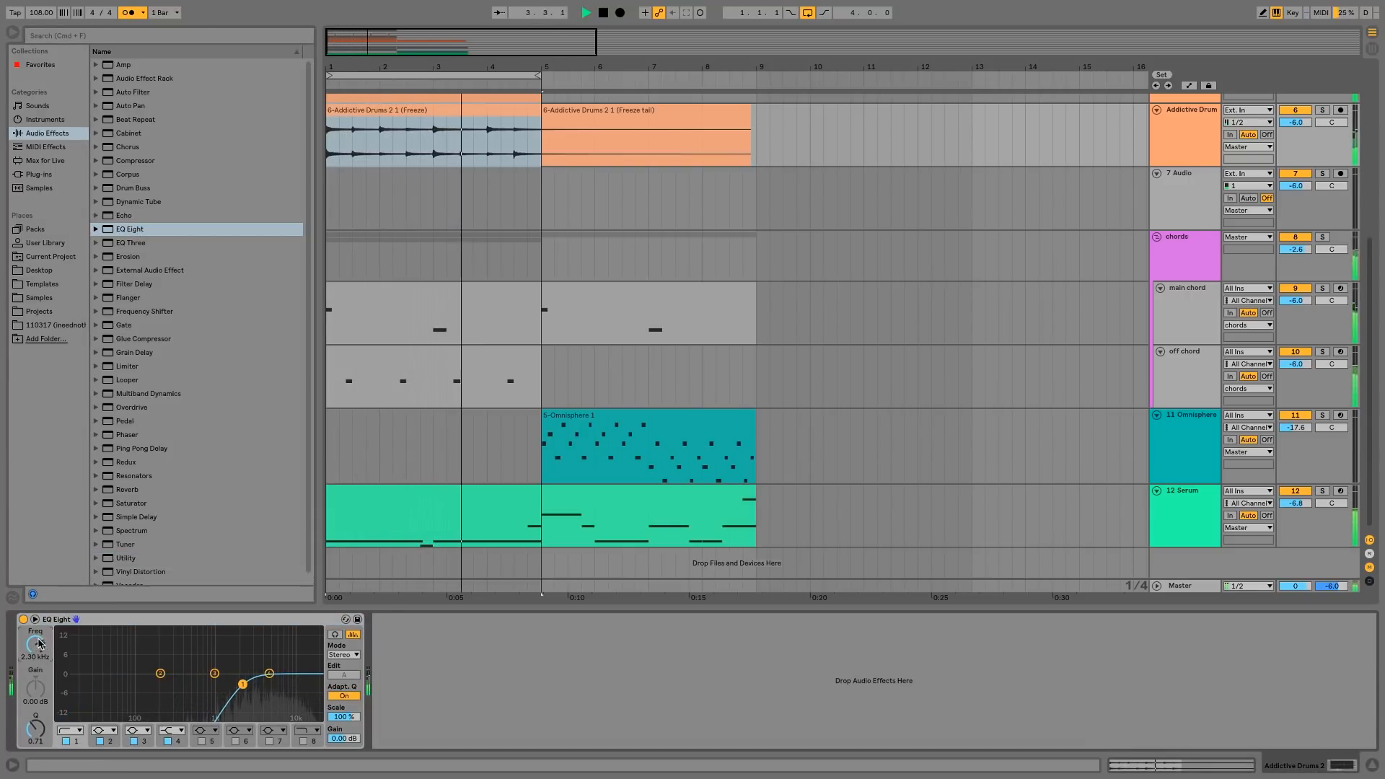
pyautogui.scroll(5, 40, 644)
pyautogui.scroll(-3, 40, 644)
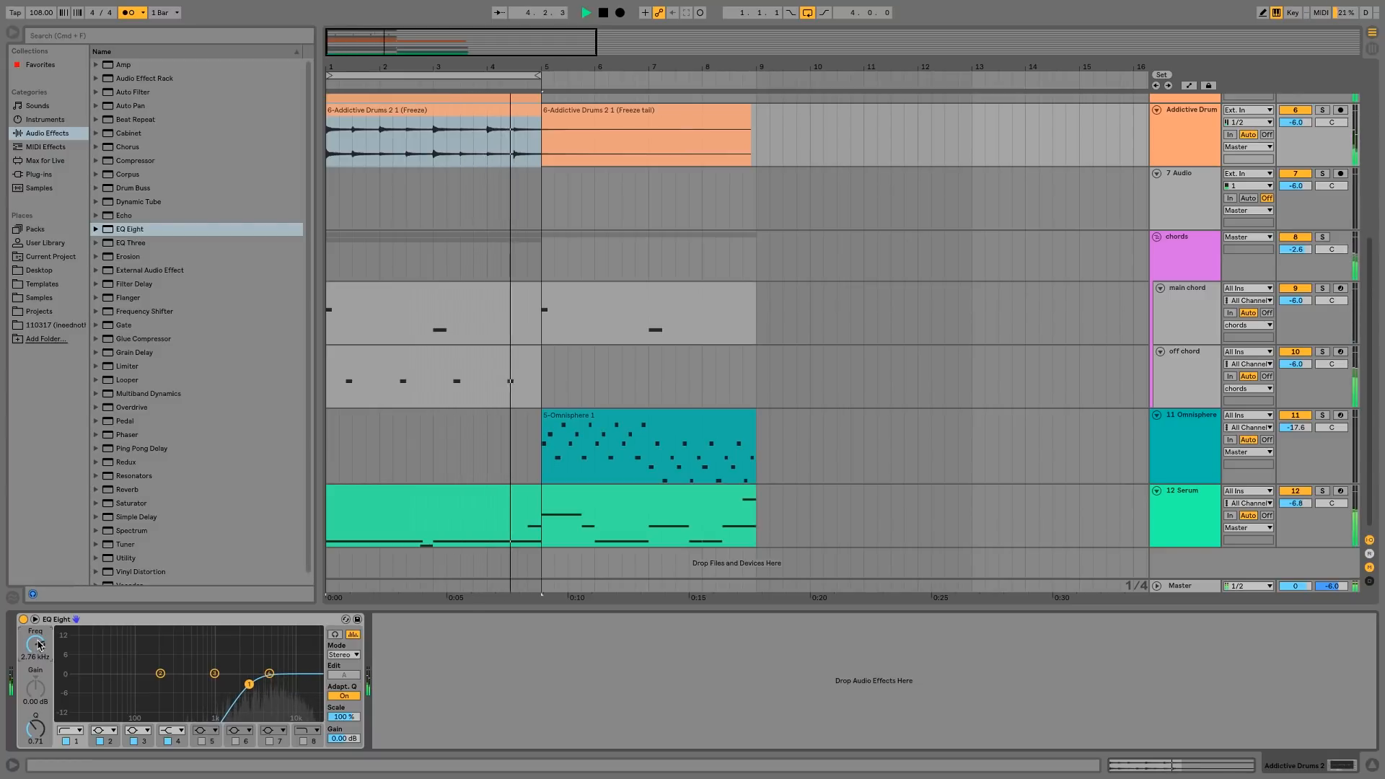
# - Delete the freeze tail clip, set the Addictive Drums track's volume to -11.7 dB and pan it to 28L
pyautogui.click(649, 141)
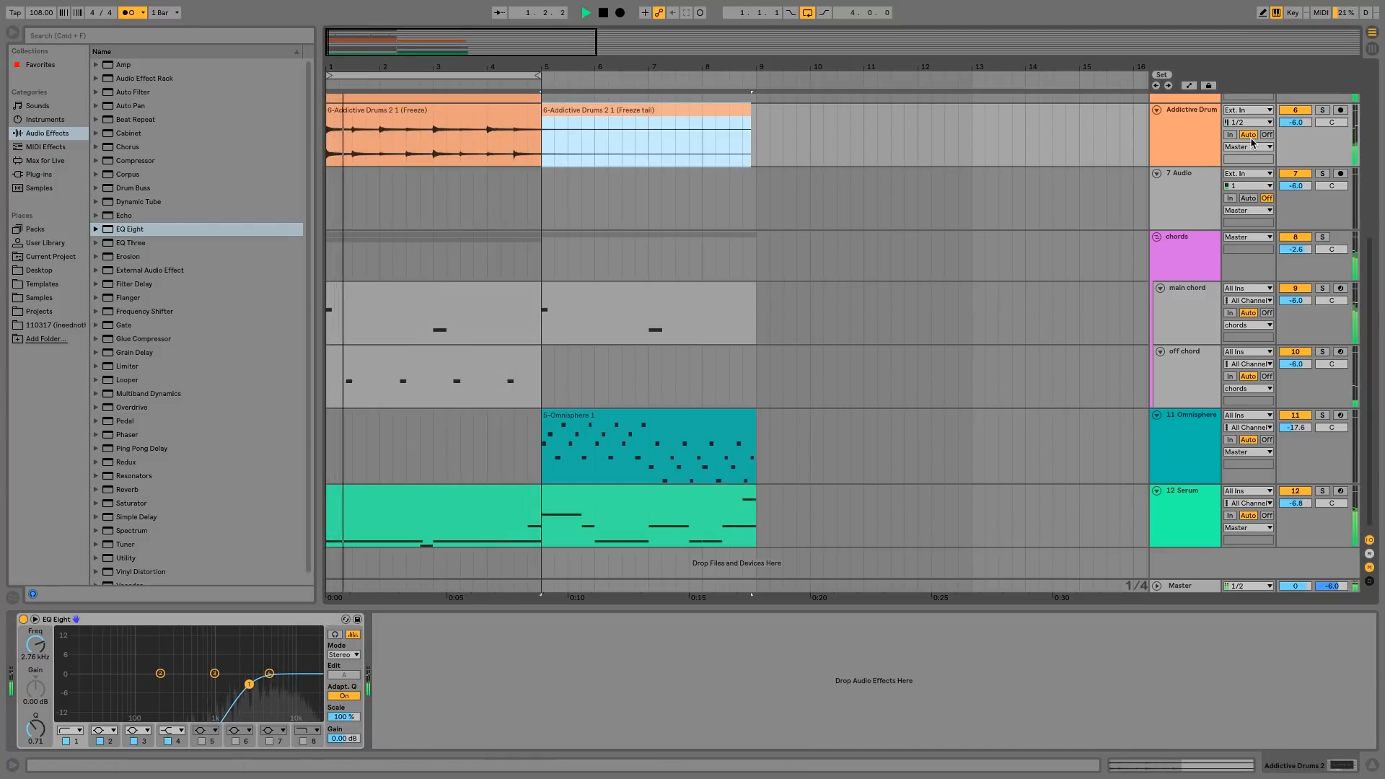
pyautogui.moveTo(1296, 122); pyautogui.dragTo(1296, 137)
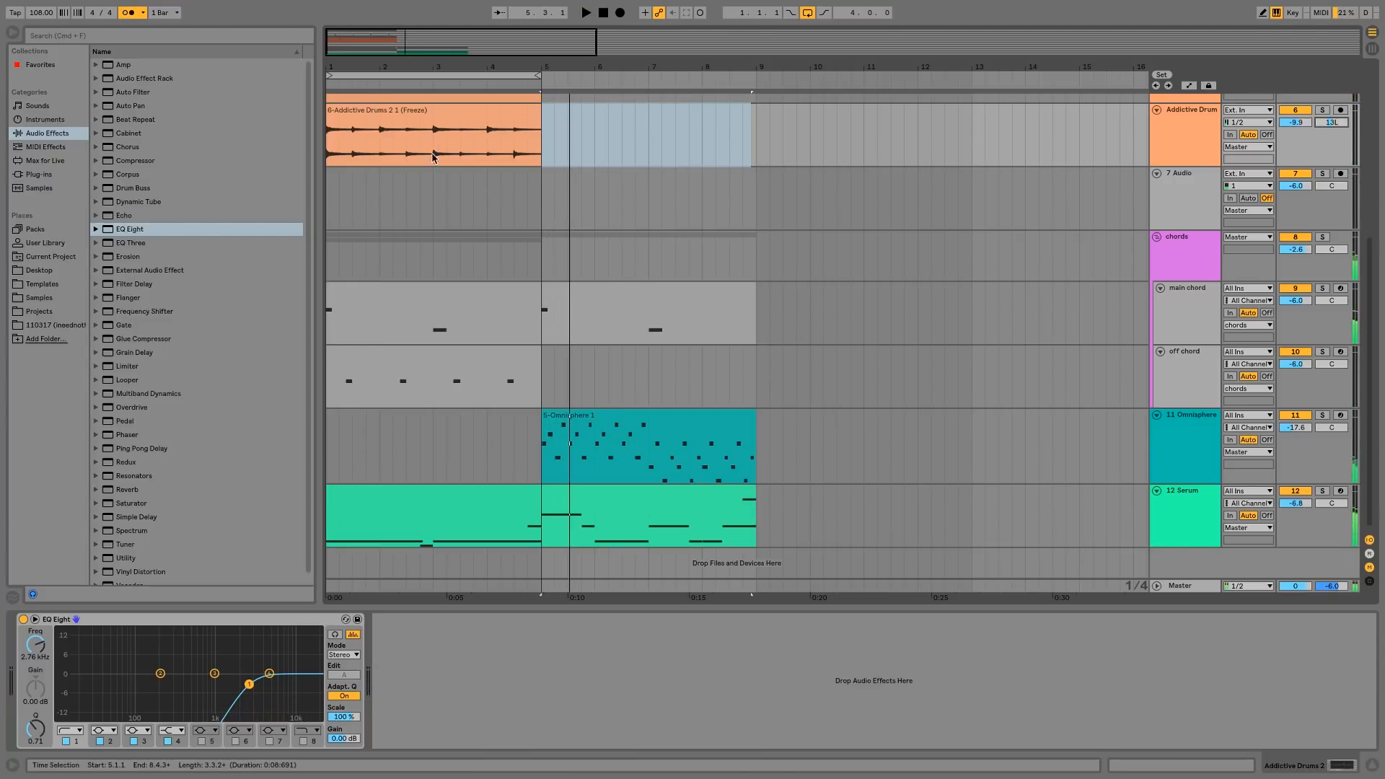
pyautogui.click(479, 130)
pyautogui.press('space')
pyautogui.moveTo(1331, 122); pyautogui.dragTo(1295, 130)
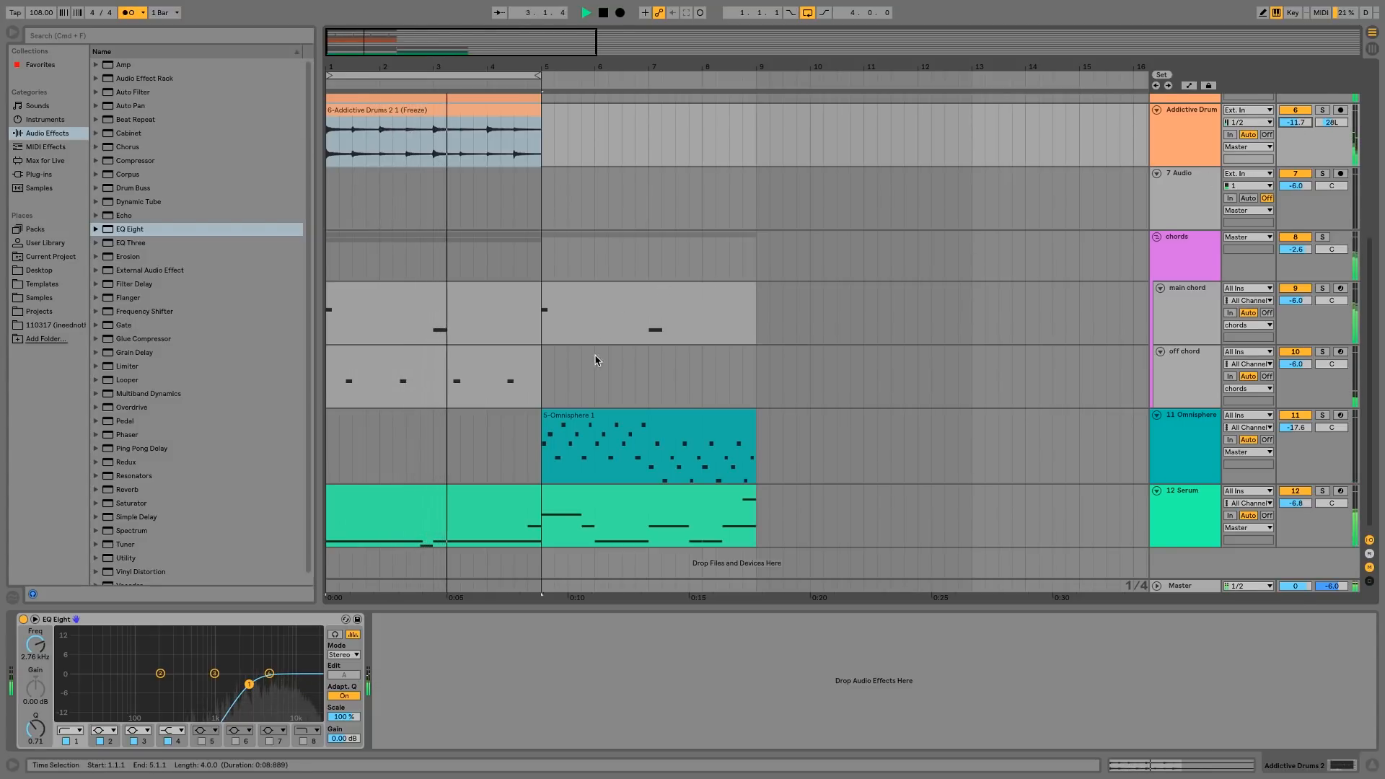
# - Duplicate the time of the first four bars three times across all tracks, extending the loop to 16 bars
pyautogui.scroll(5, 593, 448)
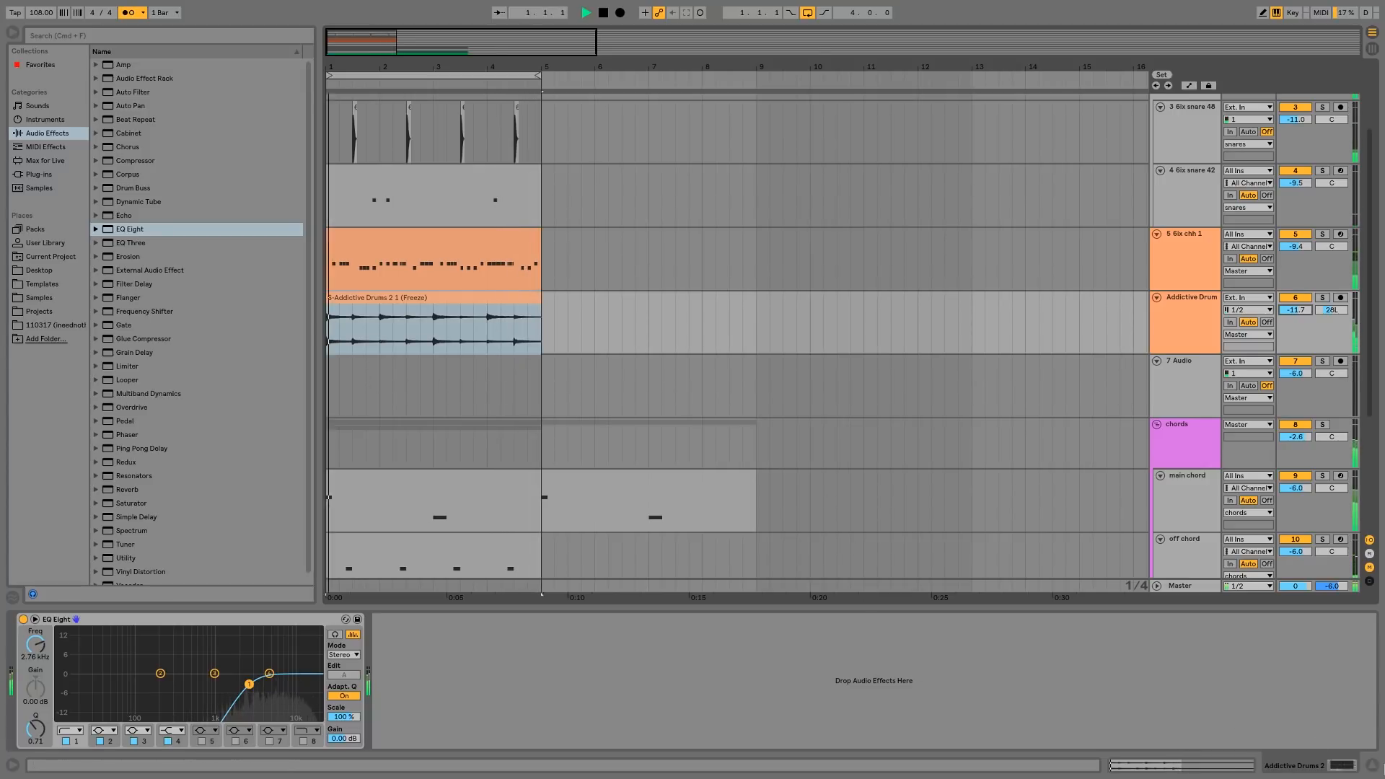
pyautogui.press('space')
pyautogui.press('super+alt+l')
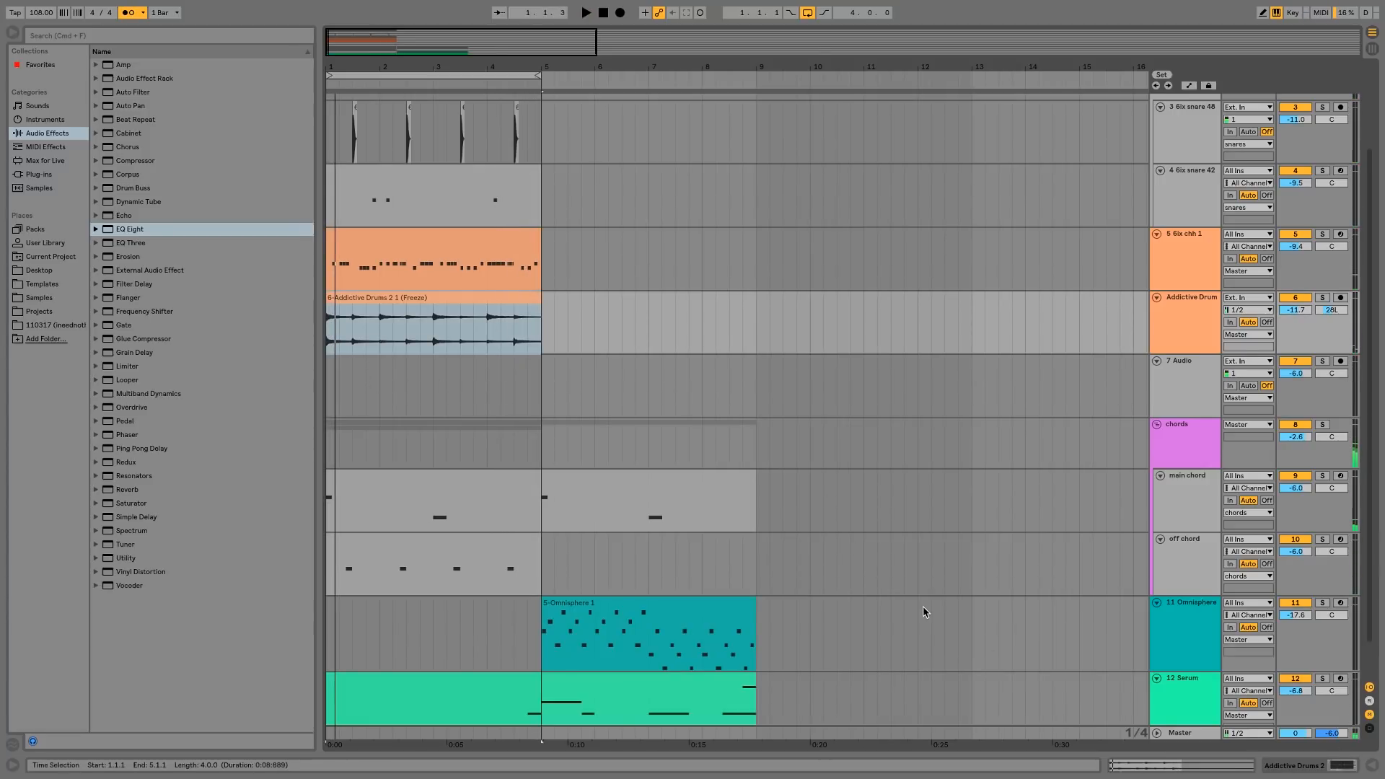
pyautogui.scroll(-1, 448, 583)
pyautogui.click(614, 562)
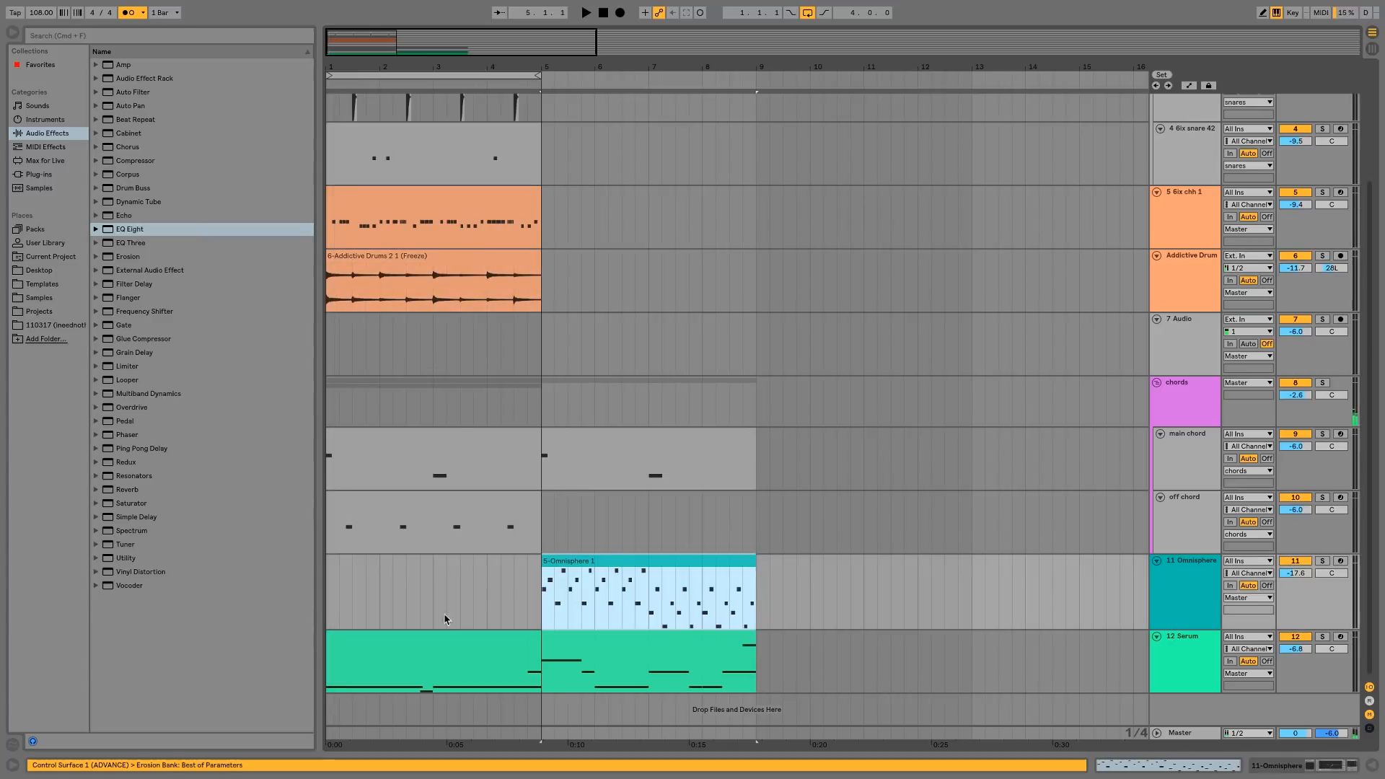
pyautogui.click(451, 644)
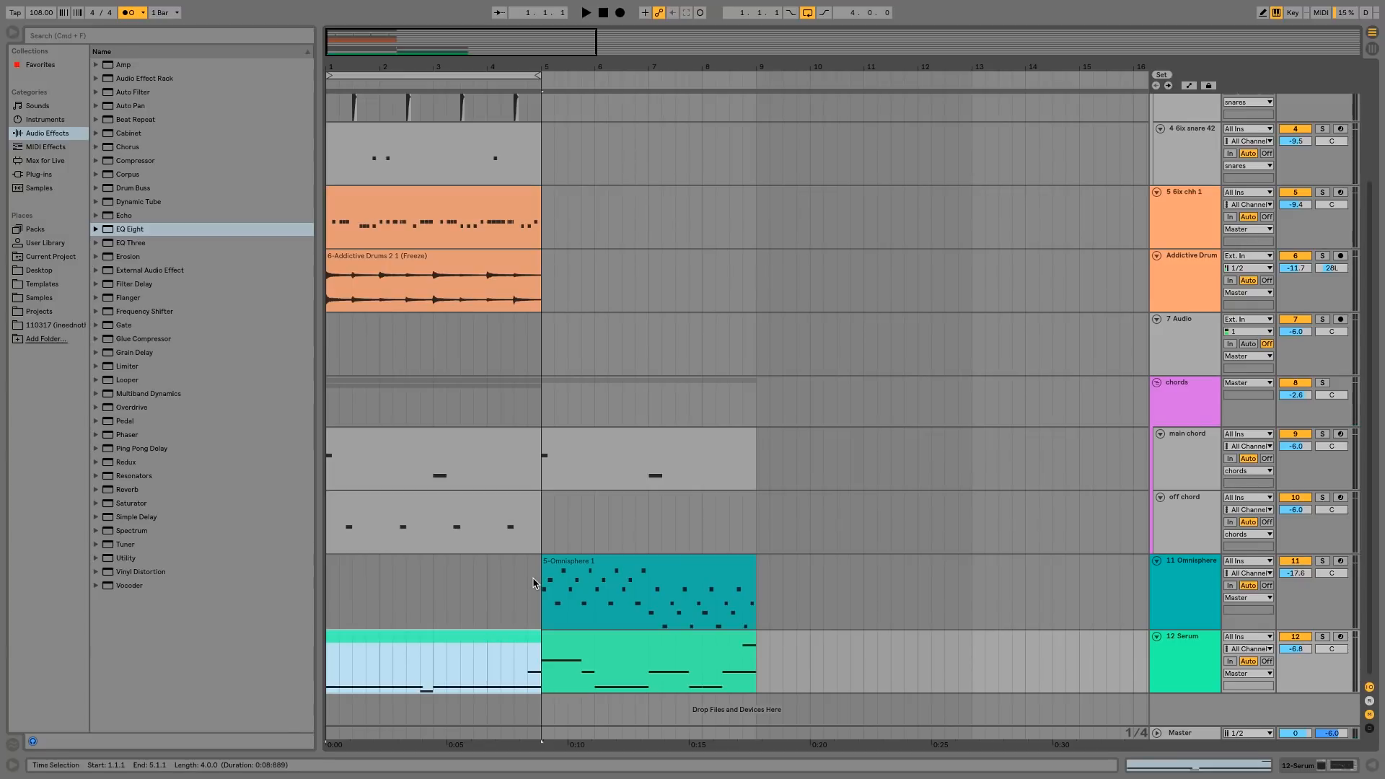
pyautogui.press('super+d')
pyautogui.press('super+d')
pyautogui.press('super+d')
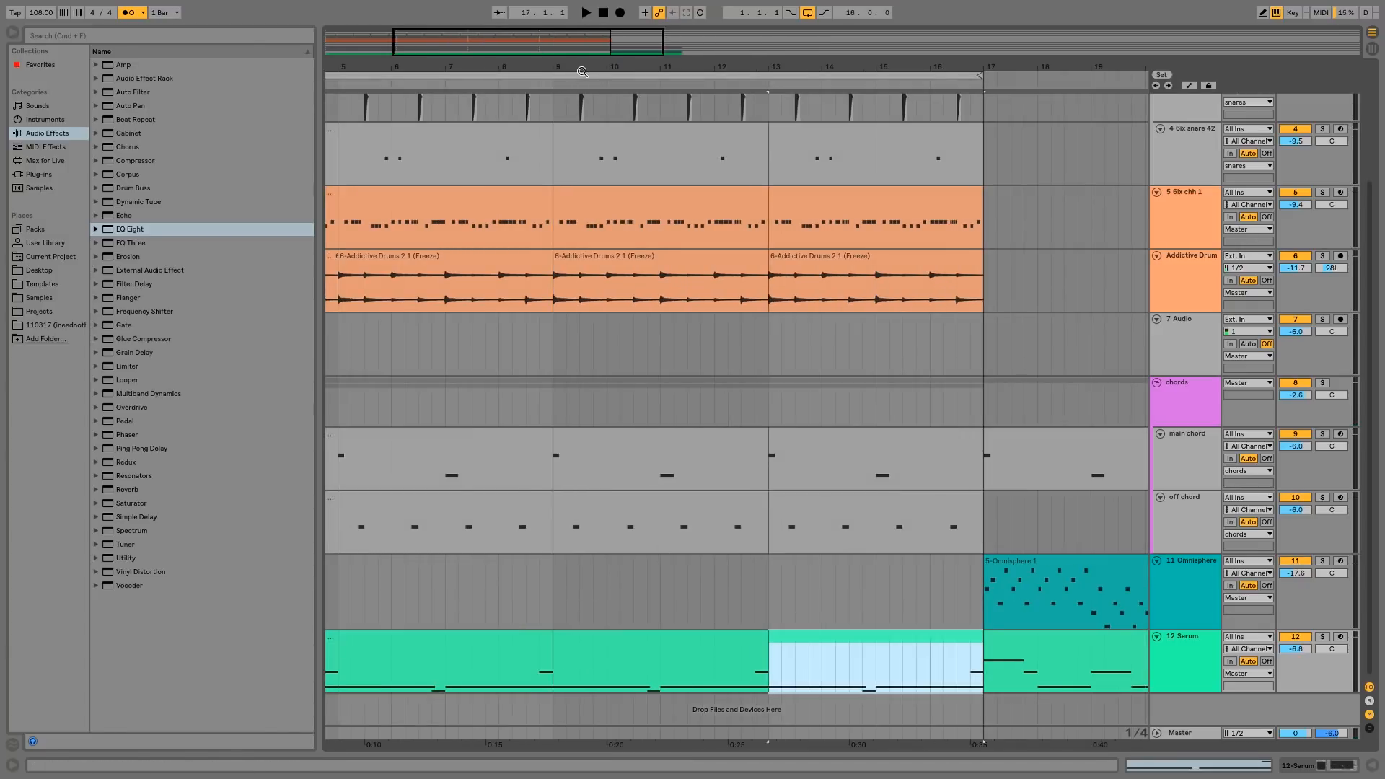
pyautogui.press('-')
pyautogui.press('-')
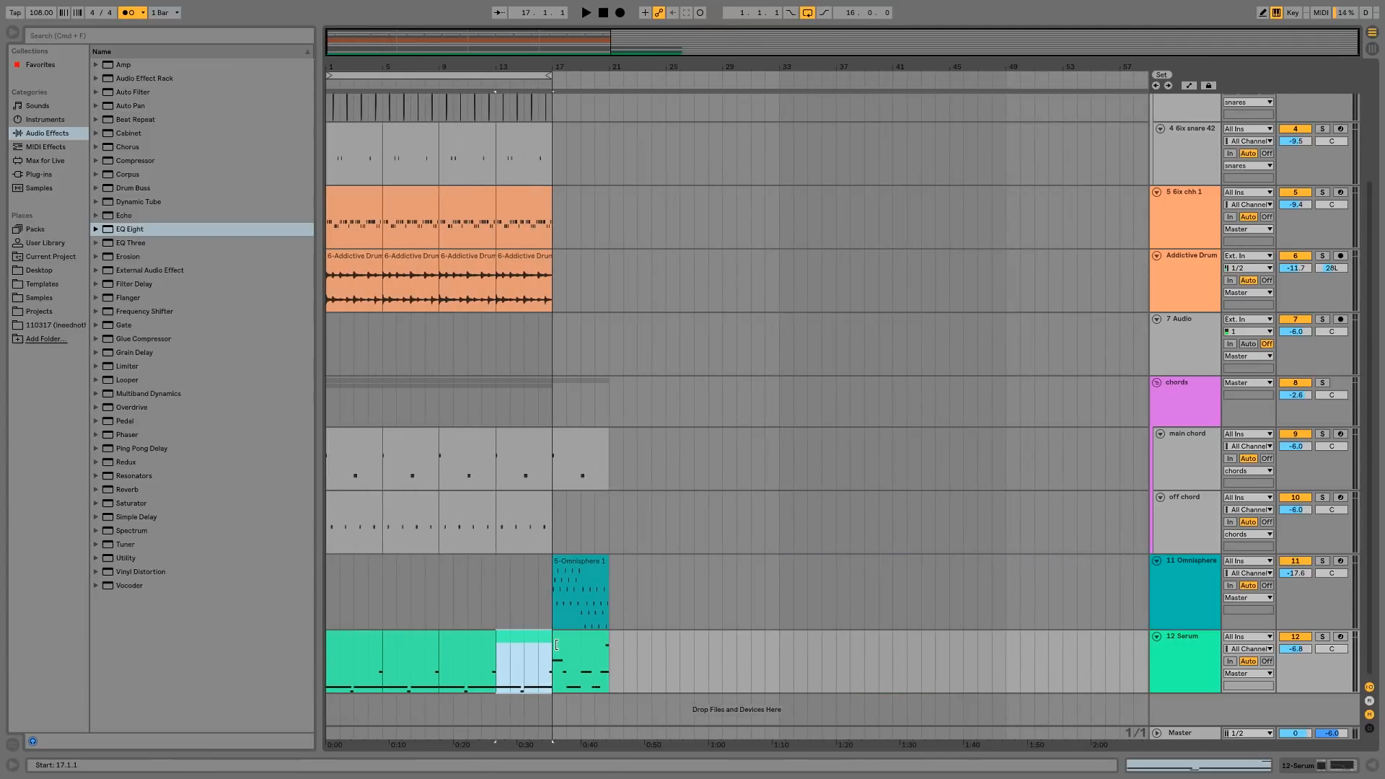
# - Shift all clips in the arrangement eight bars later so they start at bar 9
pyautogui.click(346, 653)
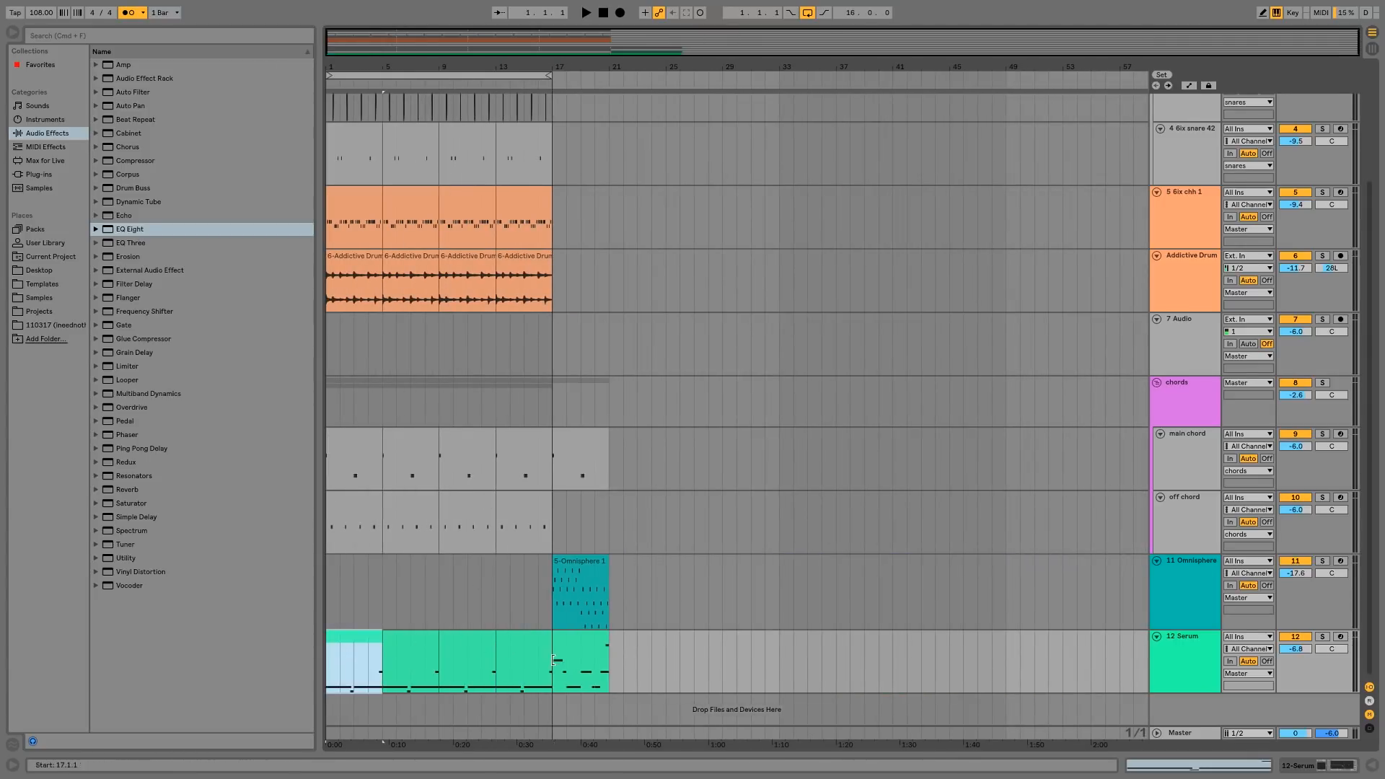
pyautogui.keyDown('shift'); pyautogui.click(537, 642); pyautogui.keyUp('shift')
pyautogui.press('super+a')
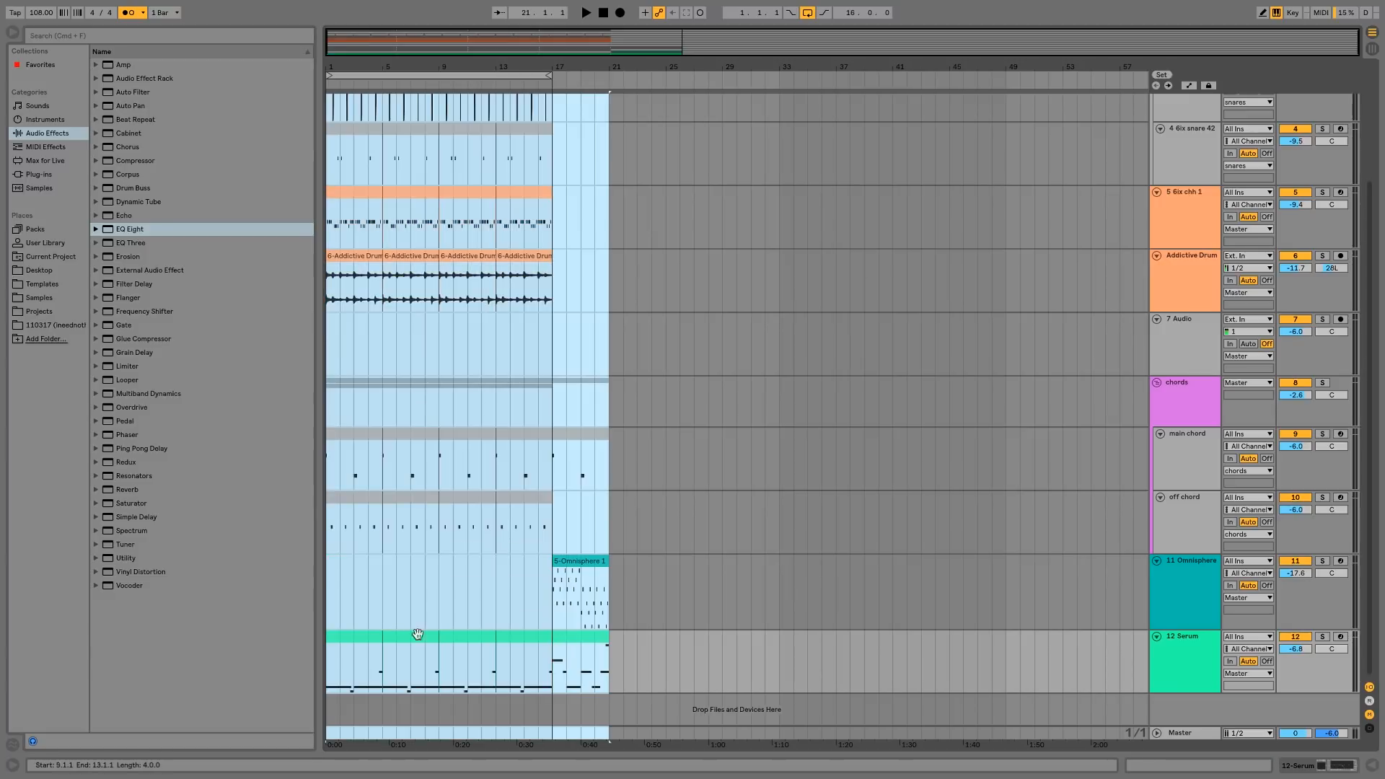
pyautogui.moveTo(344, 639)
pyautogui.mouseDown()
pyautogui.moveTo(414, 658)
pyautogui.moveTo(447, 645)
pyautogui.mouseUp()
pyautogui.click(398, 606)
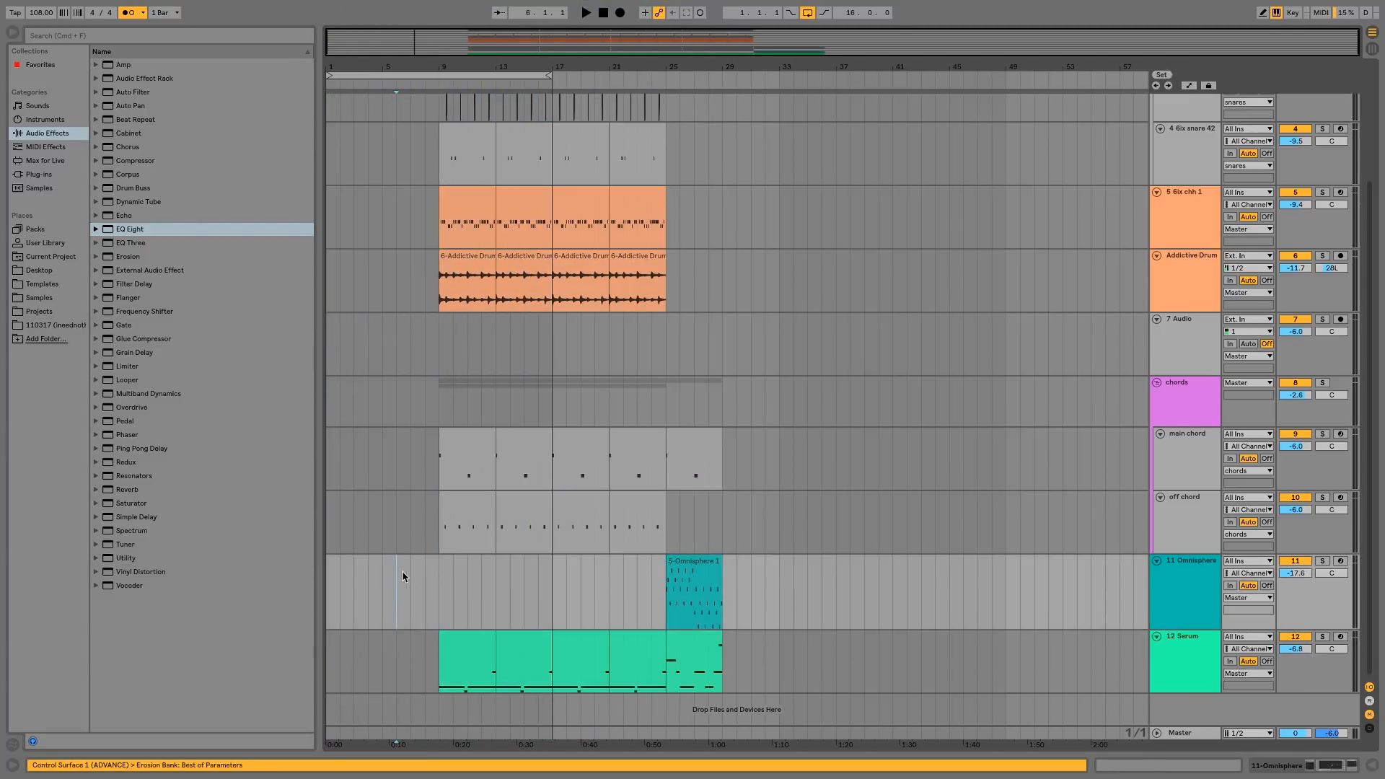
# - Move the 16-bar loop to start at bar 9 and play the arrangement from there
pyautogui.click(491, 638)
pyautogui.press('space')
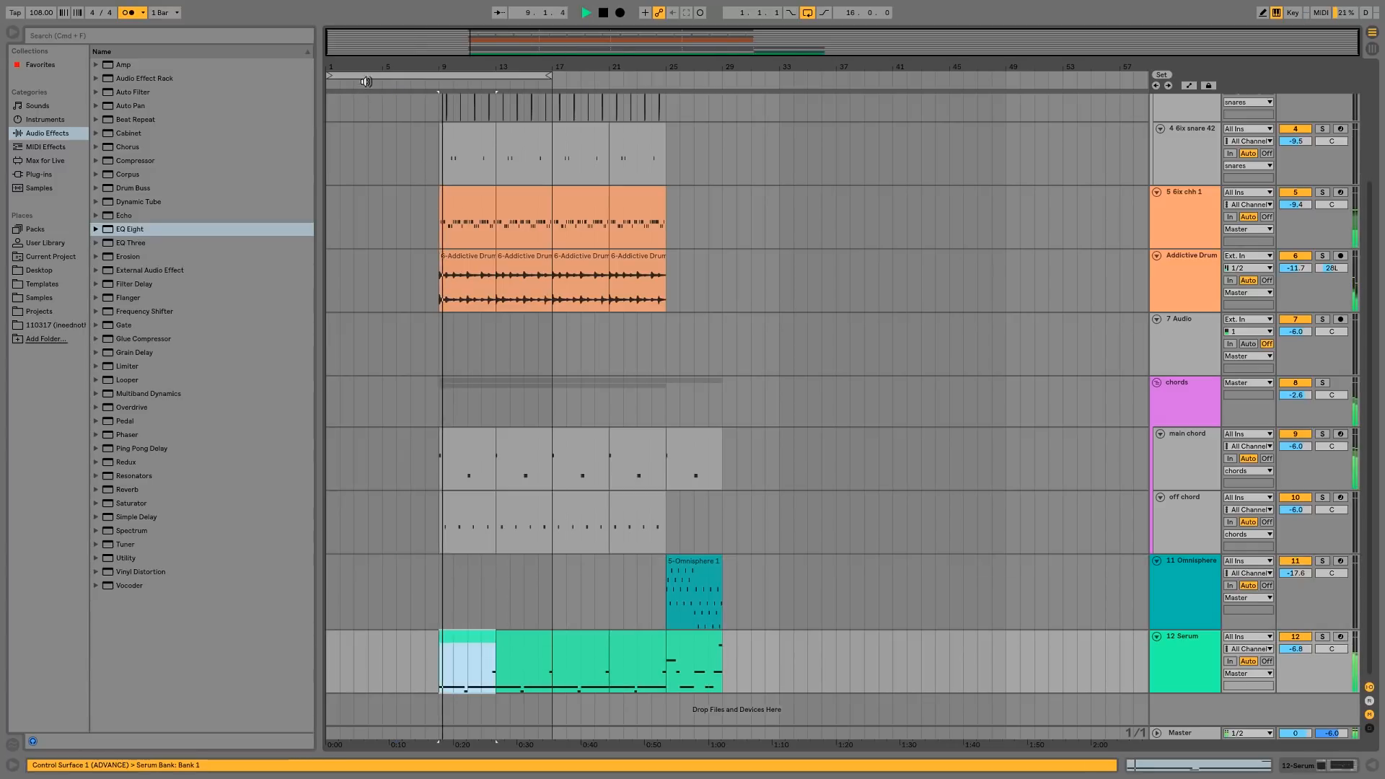
pyautogui.moveTo(382, 75); pyautogui.dragTo(505, 99)
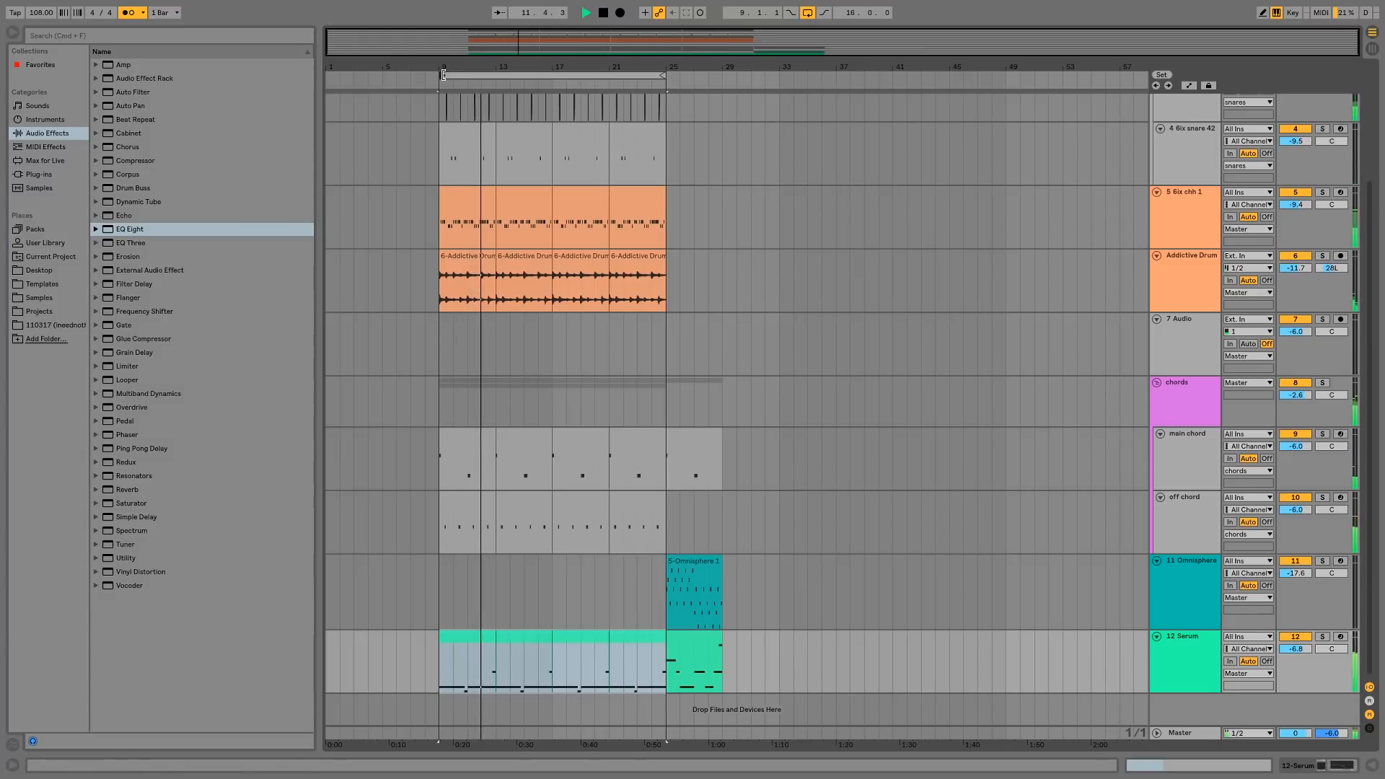
pyautogui.moveTo(442, 76)
pyautogui.mouseDown()
pyautogui.moveTo(456, 79)
pyautogui.moveTo(440, 76)
pyautogui.mouseUp()
pyautogui.press('space')
# - Move the first two Serum bass clips from bar 9 to bar 1
pyautogui.click(528, 517)
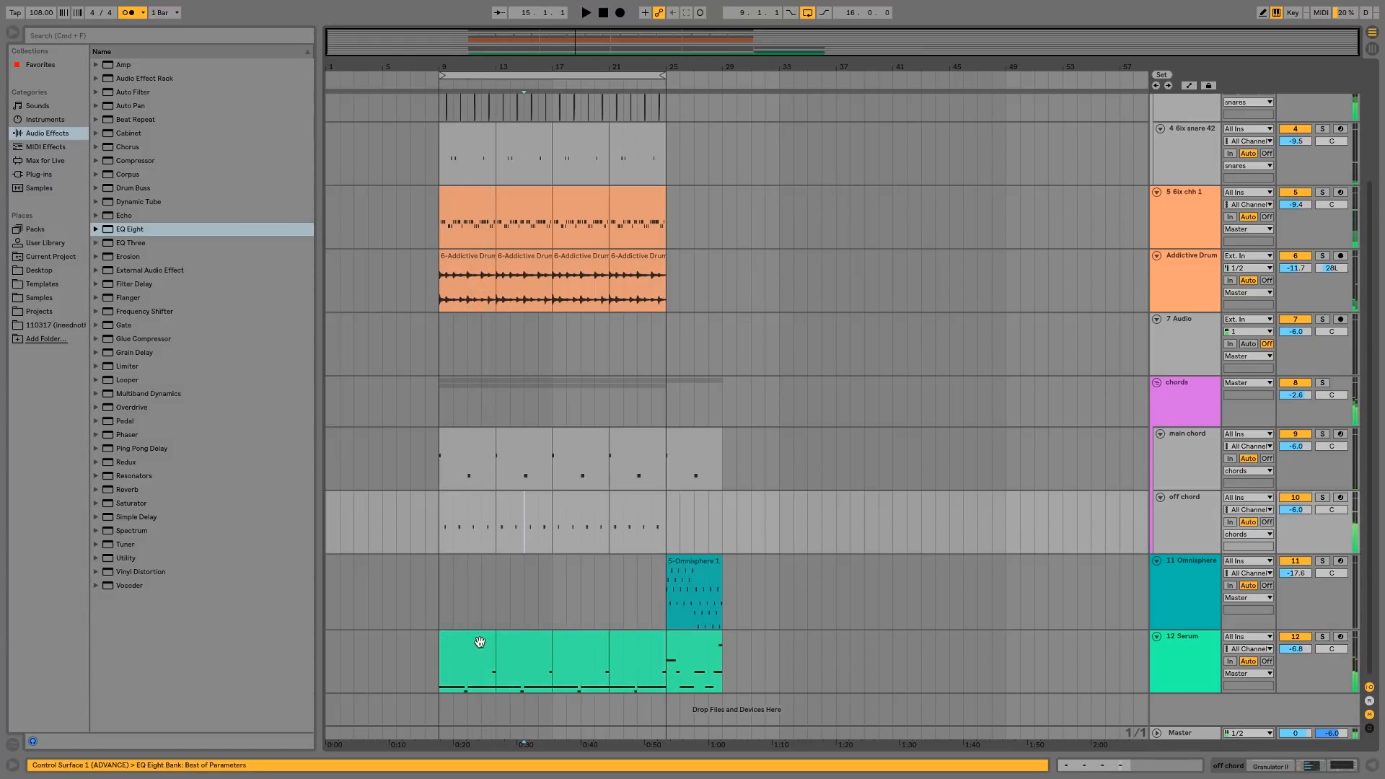
pyautogui.click(534, 635)
pyautogui.moveTo(473, 643); pyautogui.dragTo(361, 645)
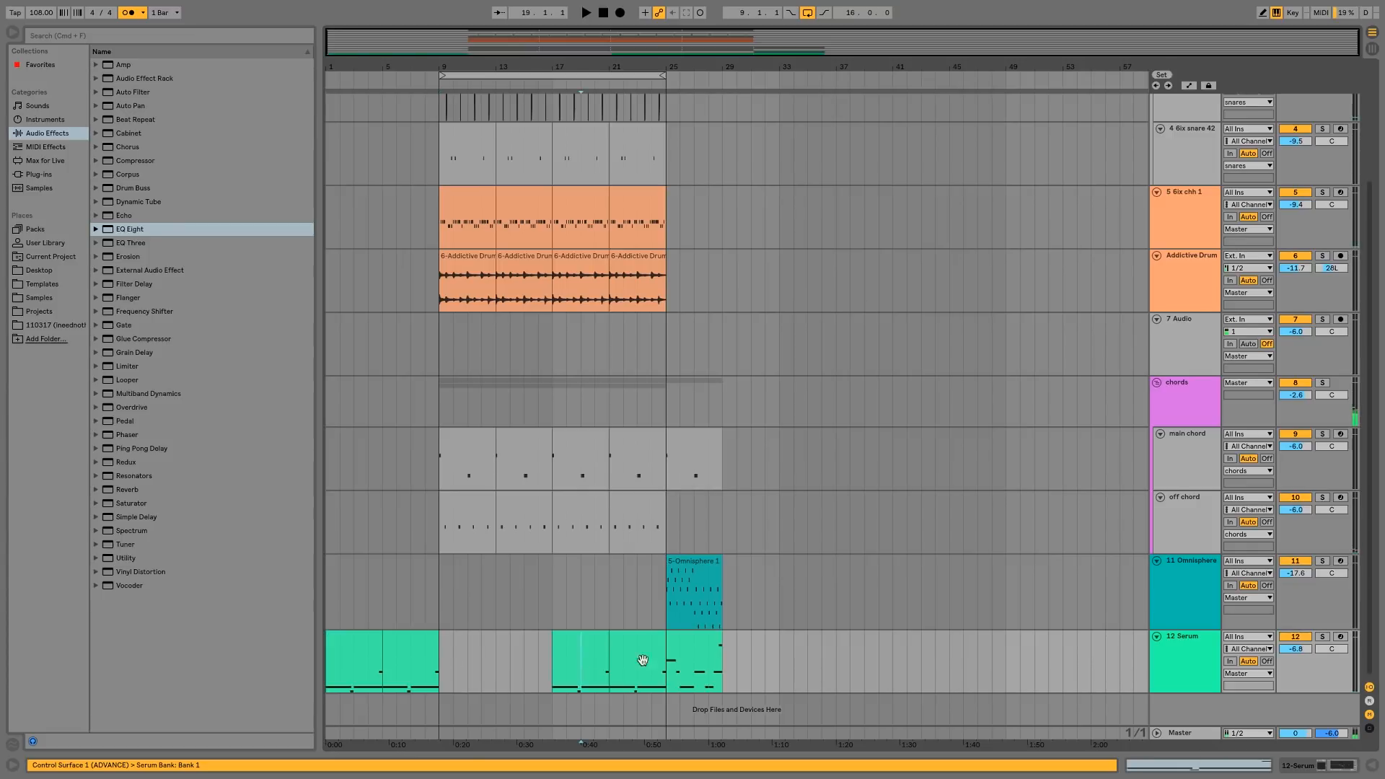
# - Move the four-bar Serum variation clip from bar 25 to bar 9 and play back from bar 9
pyautogui.click(702, 650)
pyautogui.moveTo(703, 647); pyautogui.dragTo(462, 649)
pyautogui.press('super+z')
pyautogui.moveTo(680, 647)
pyautogui.mouseDown()
pyautogui.moveTo(717, 647)
pyautogui.moveTo(459, 649)
pyautogui.mouseUp()
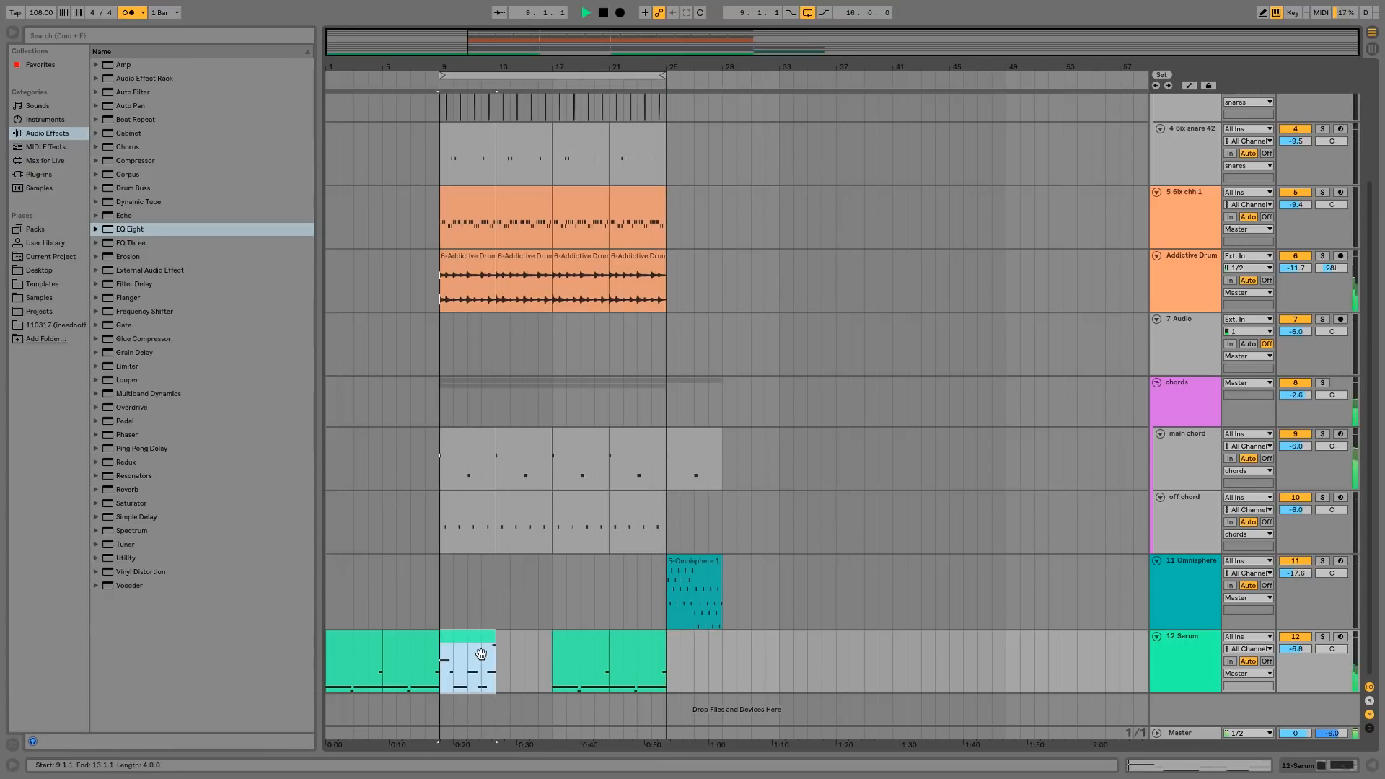
pyautogui.press('space')
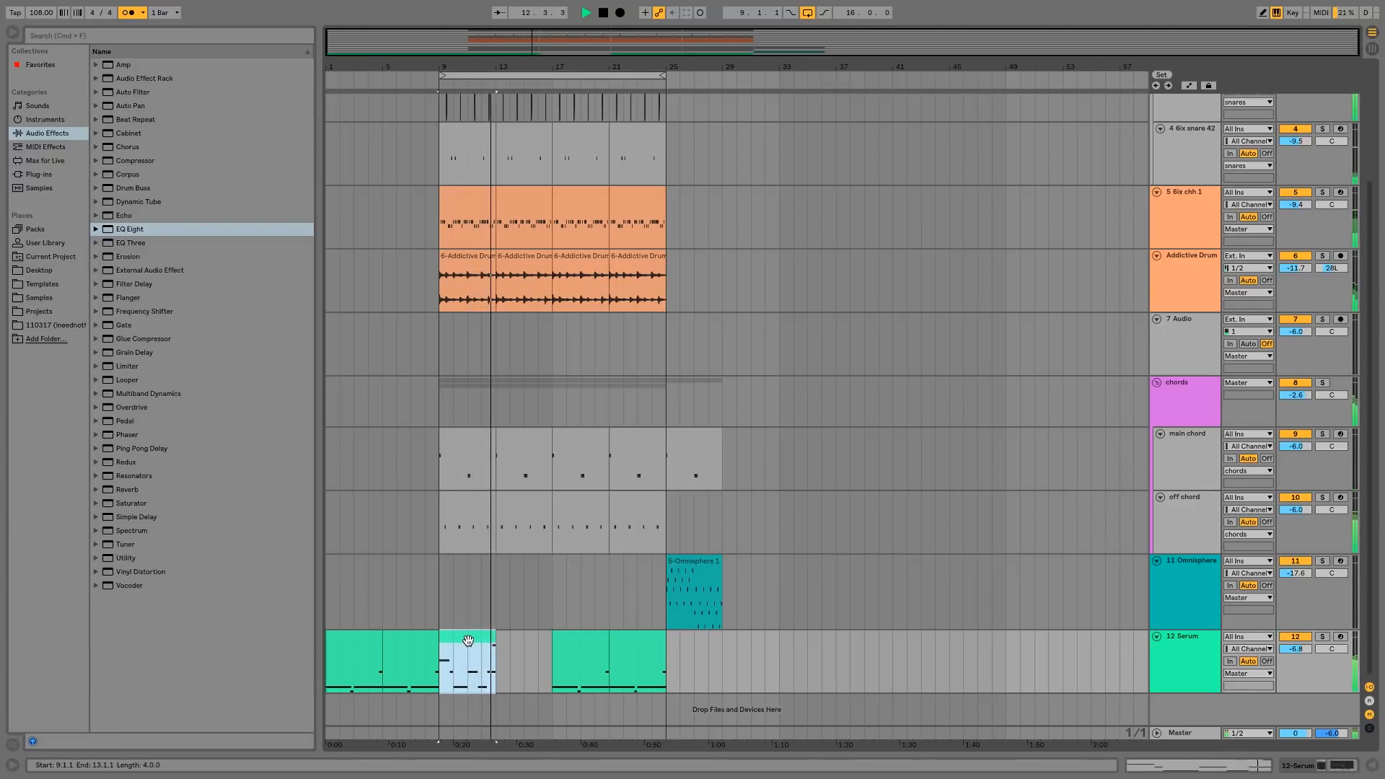
# - Duplicate the four-bar Serum variation clip at bar 9 and move both copies to start at bar 25
pyautogui.hotkey('ctrl', 'd')
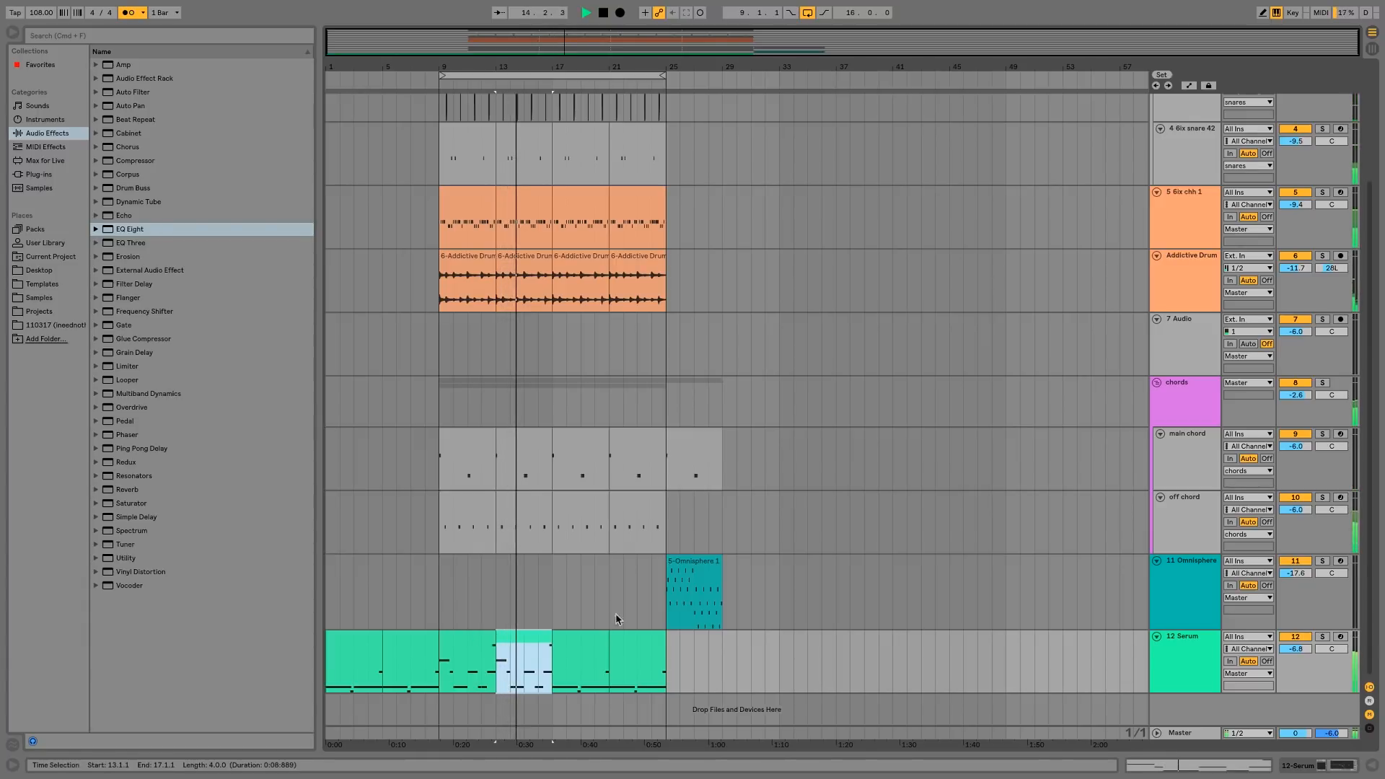
pyautogui.keyDown('shift'); pyautogui.click(476, 642); pyautogui.keyUp('shift')
pyautogui.moveTo(476, 642); pyautogui.dragTo(703, 652)
# - Move the Omnisphere clip from bar 25 to bar 9 and delete the Serum clips between bars 17 and 25
pyautogui.moveTo(695, 577); pyautogui.dragTo(458, 597)
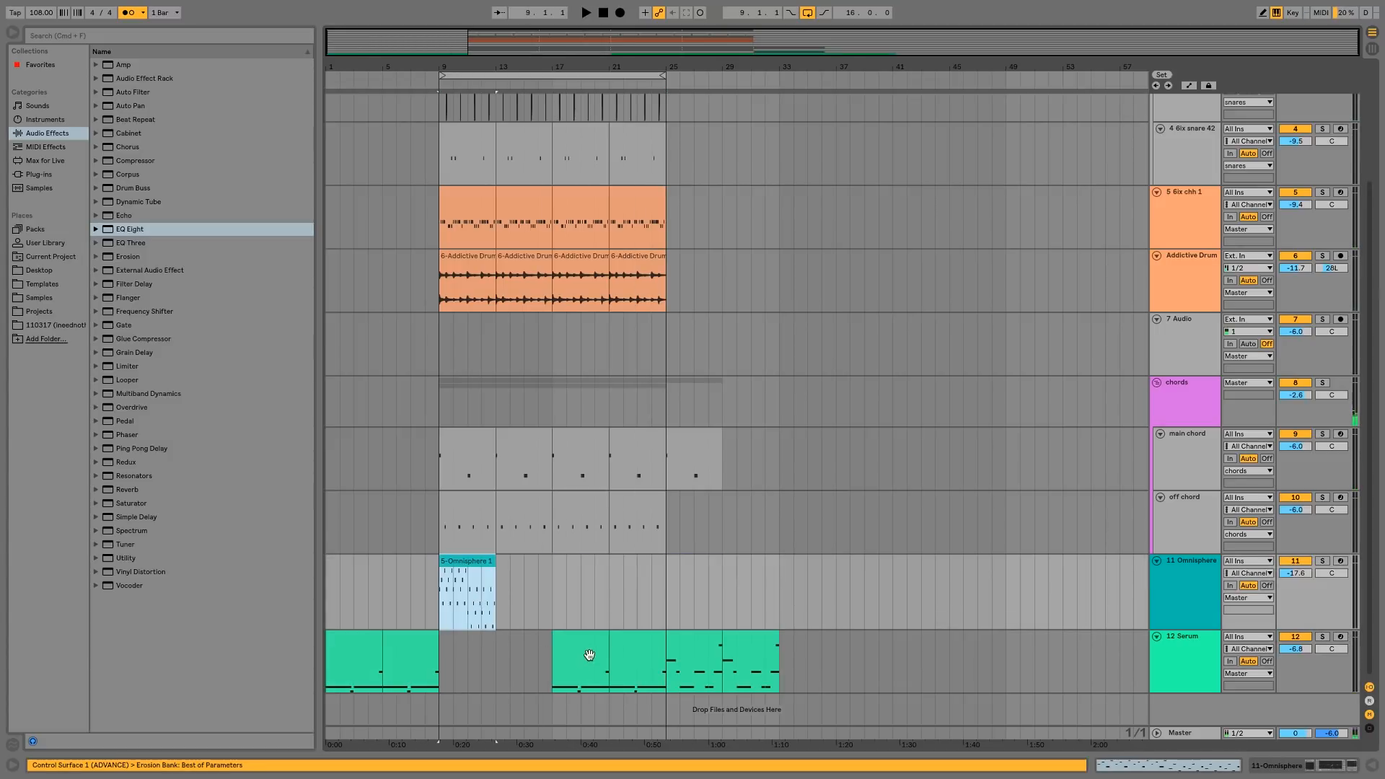
pyautogui.click(587, 652)
pyautogui.press('Delete')
# - Add a new MIDI track directly below the Serum track
pyautogui.click(442, 662)
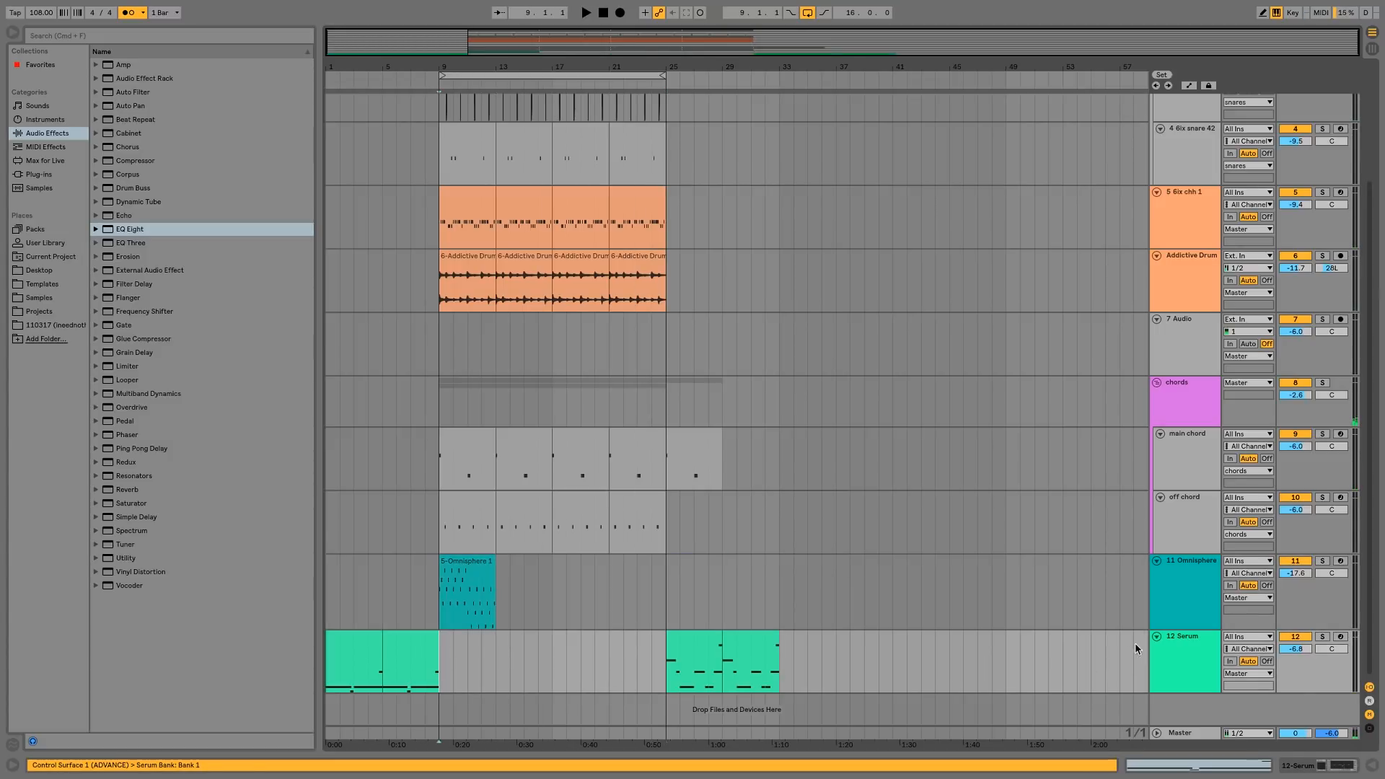
pyautogui.press('super+shift+t')
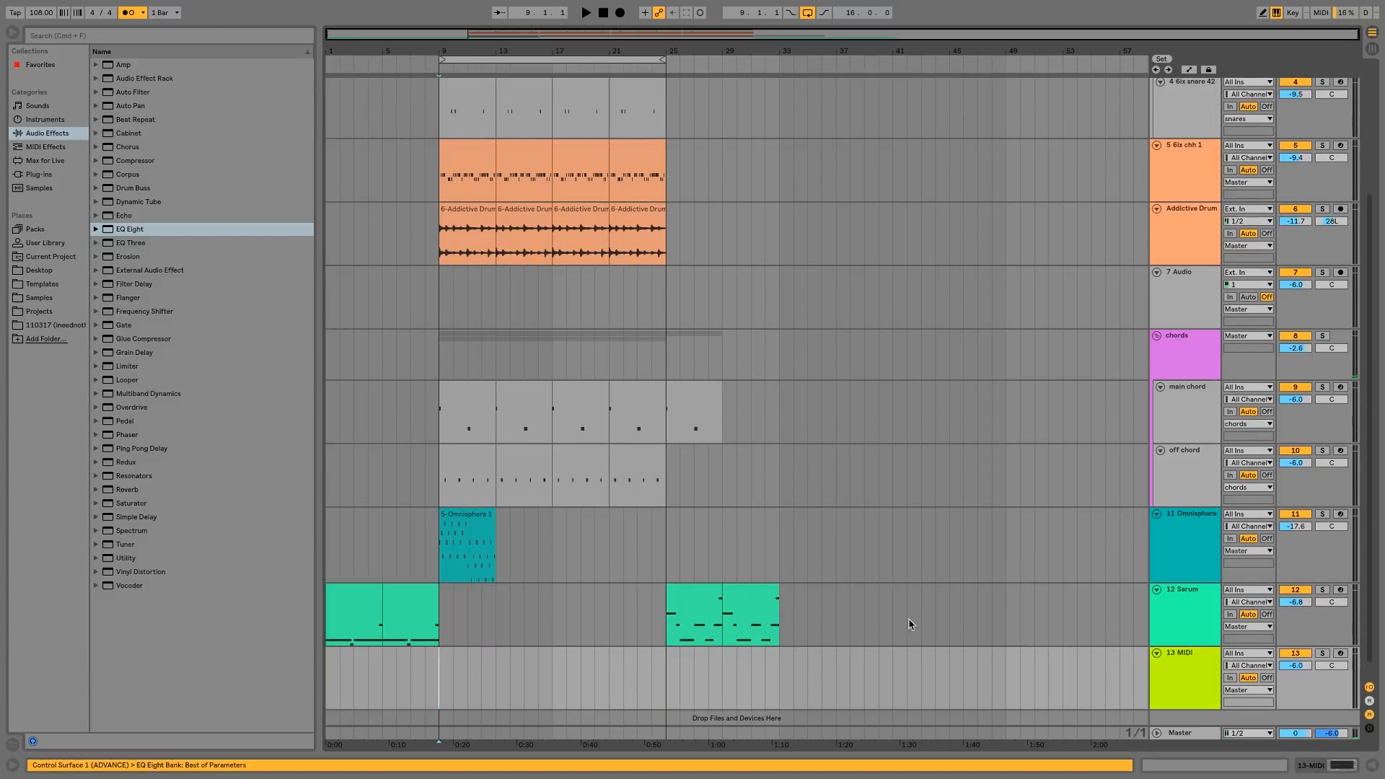
pyautogui.click(1178, 675)
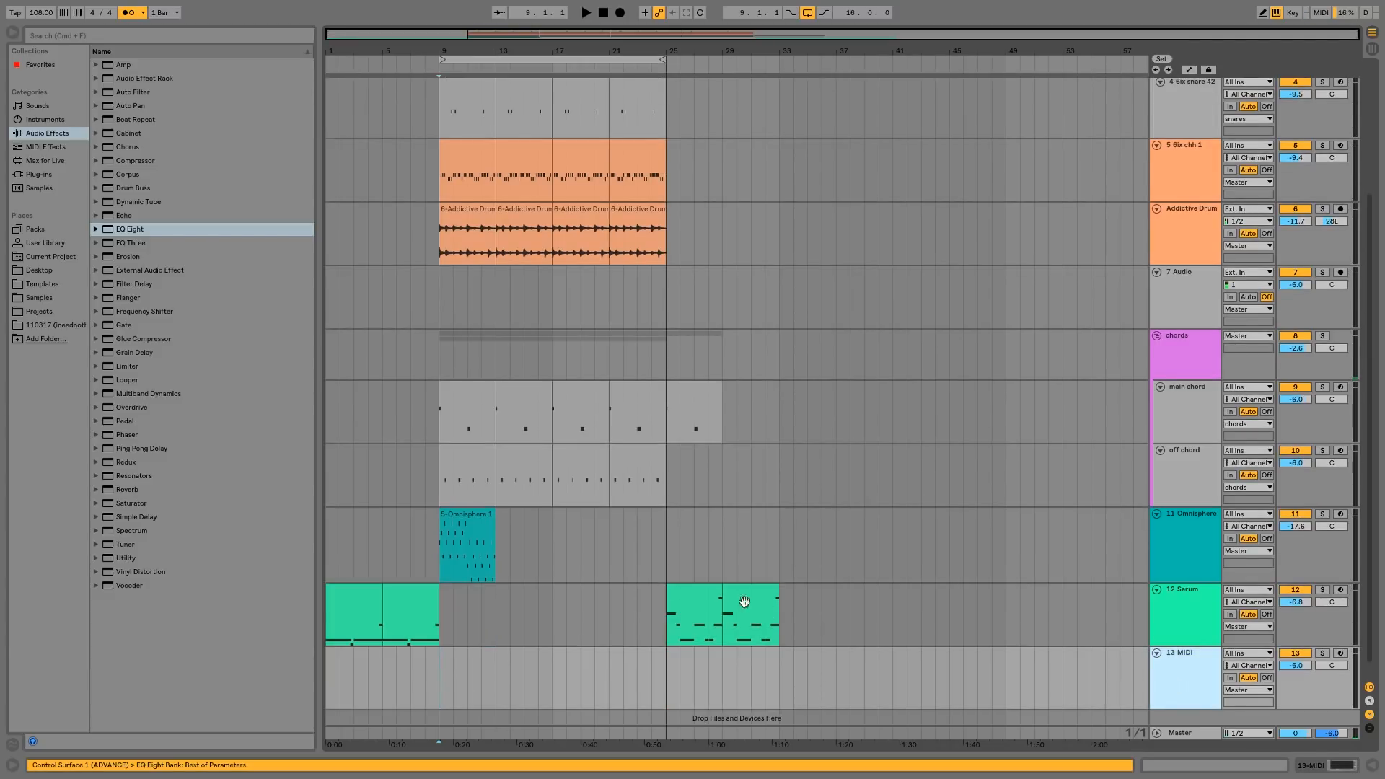
# - Load Bank.wav from the 808 Essentials Vol.2 samples onto the new MIDI track and arm the track for recording
pyautogui.click(56, 302)
pyautogui.click(116, 425)
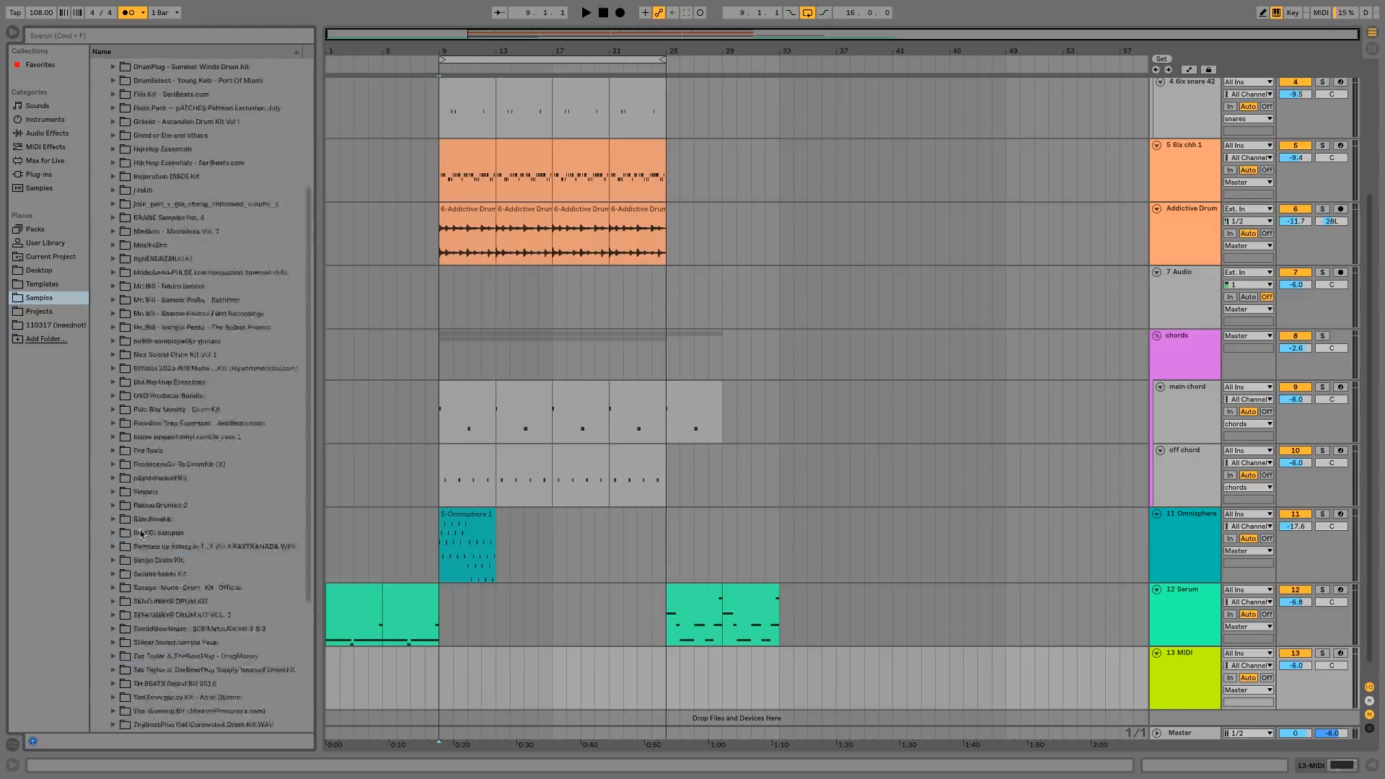
pyautogui.click(113, 161)
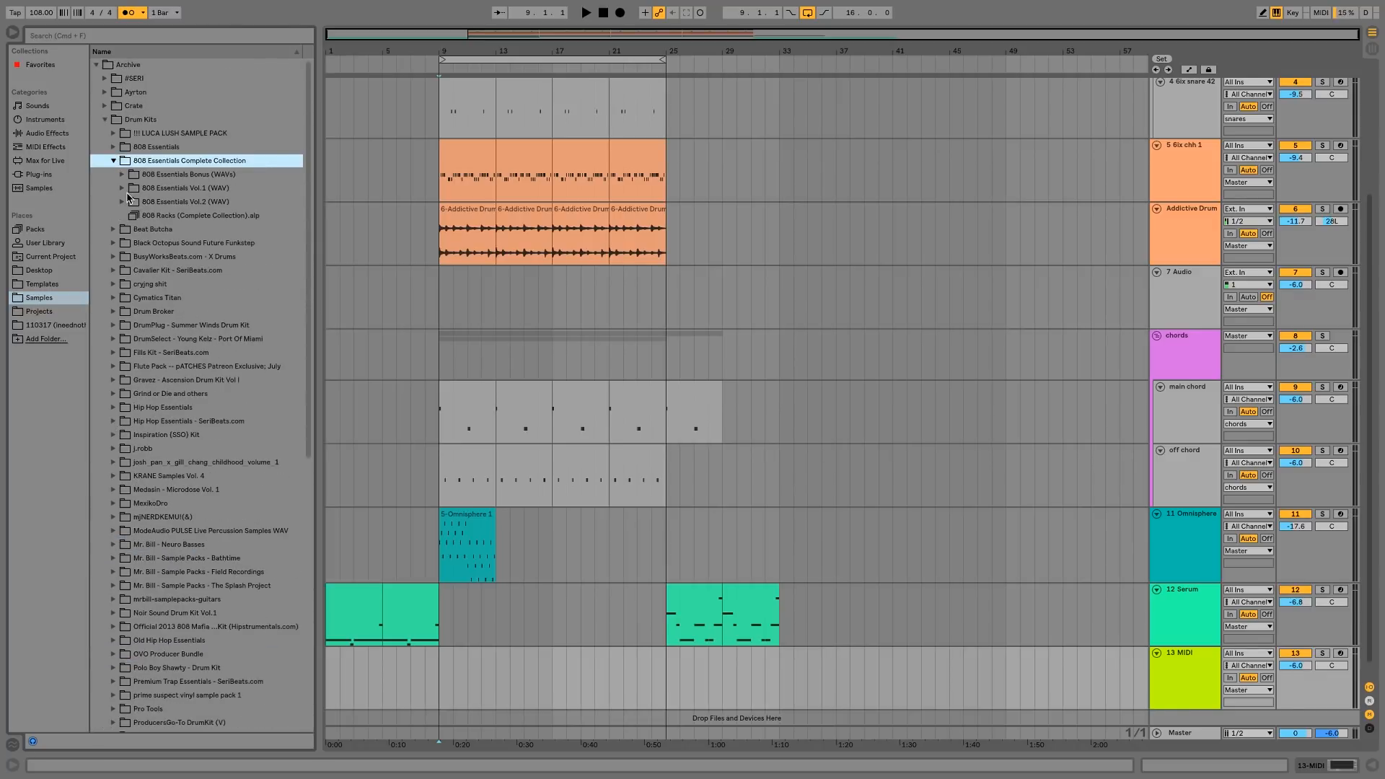
pyautogui.click(123, 202)
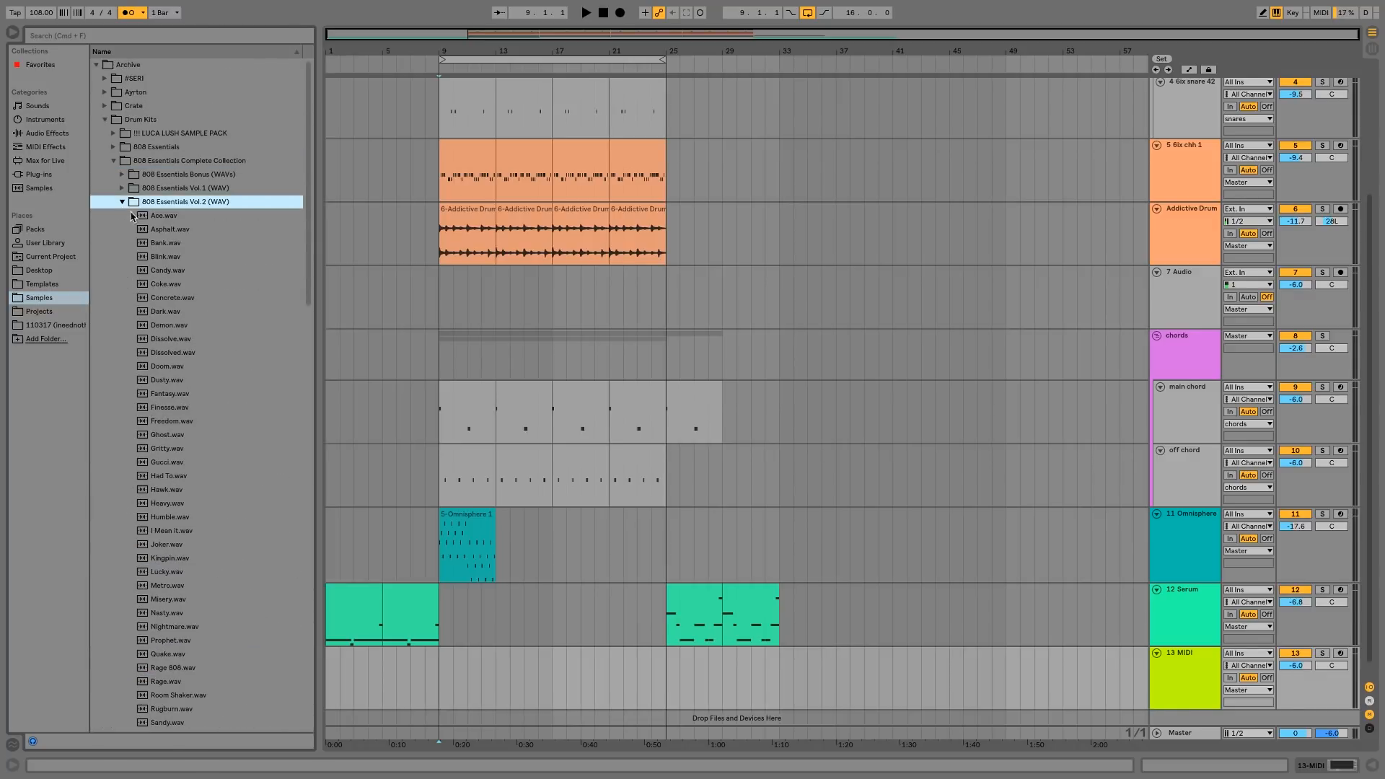
pyautogui.click(165, 243)
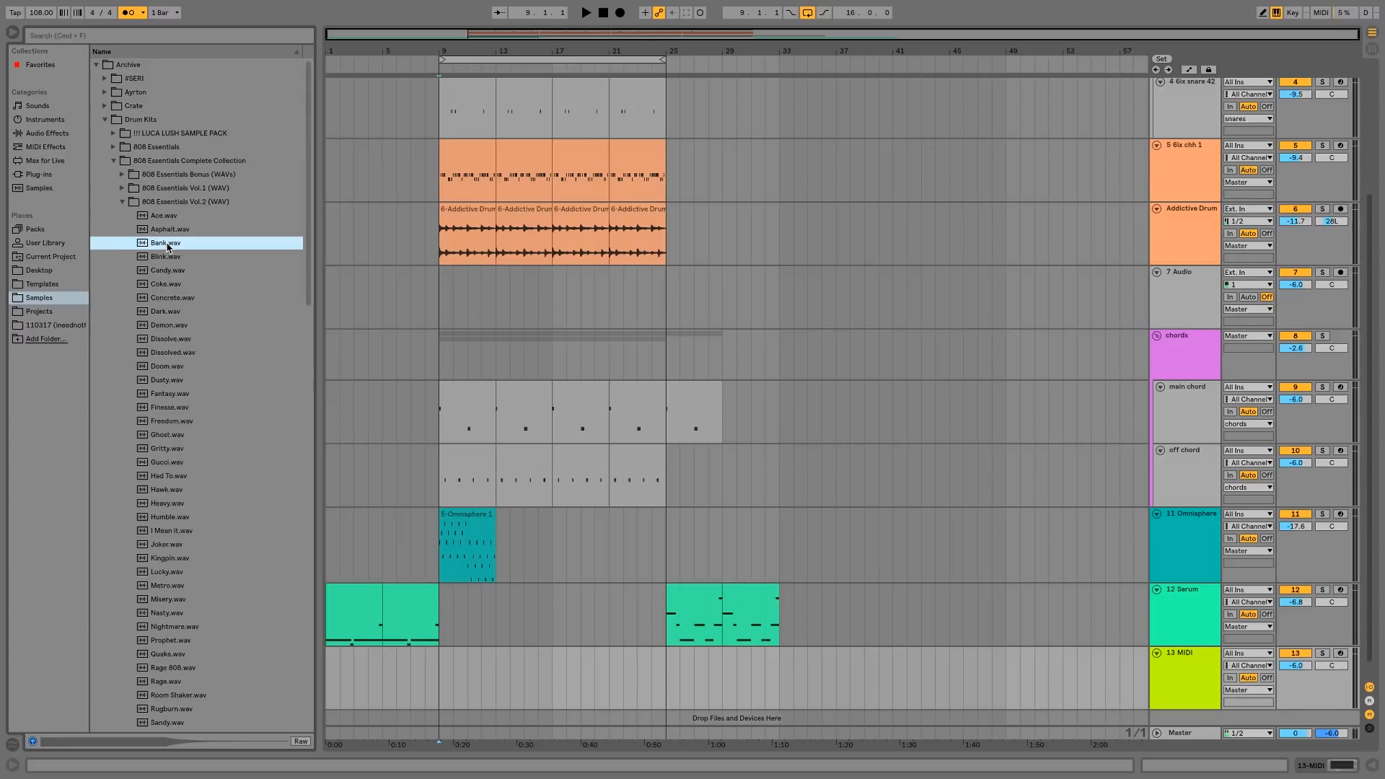
pyautogui.moveTo(166, 243); pyautogui.dragTo(1021, 695)
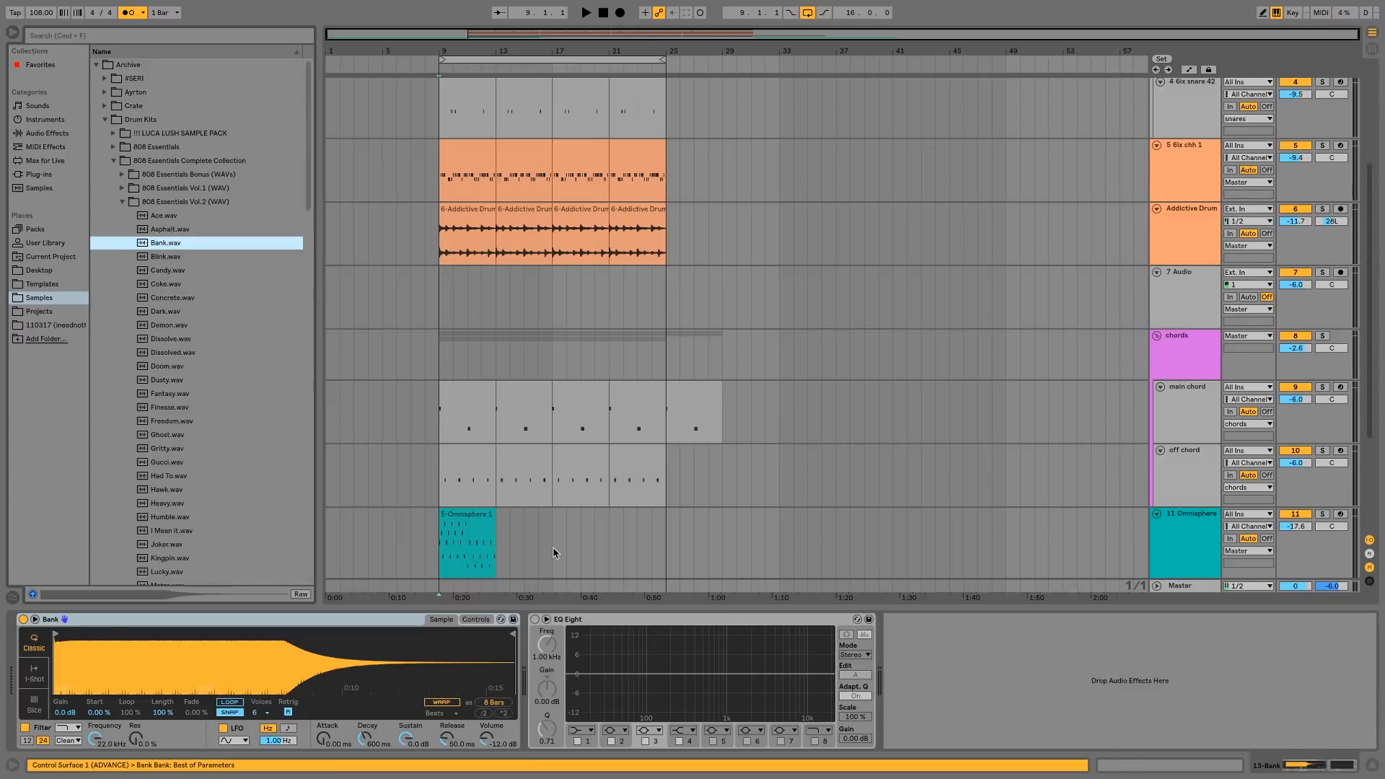
pyautogui.scroll(-3, 555, 529)
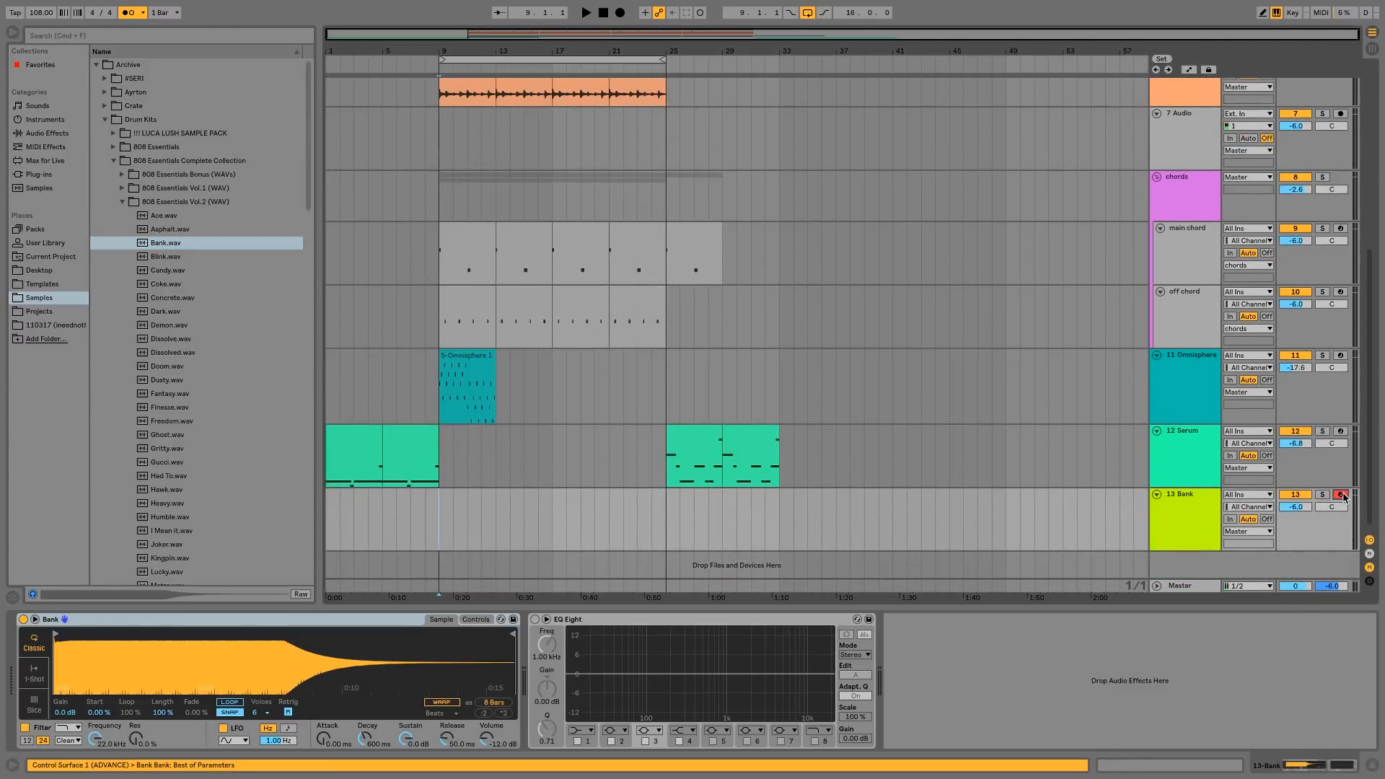
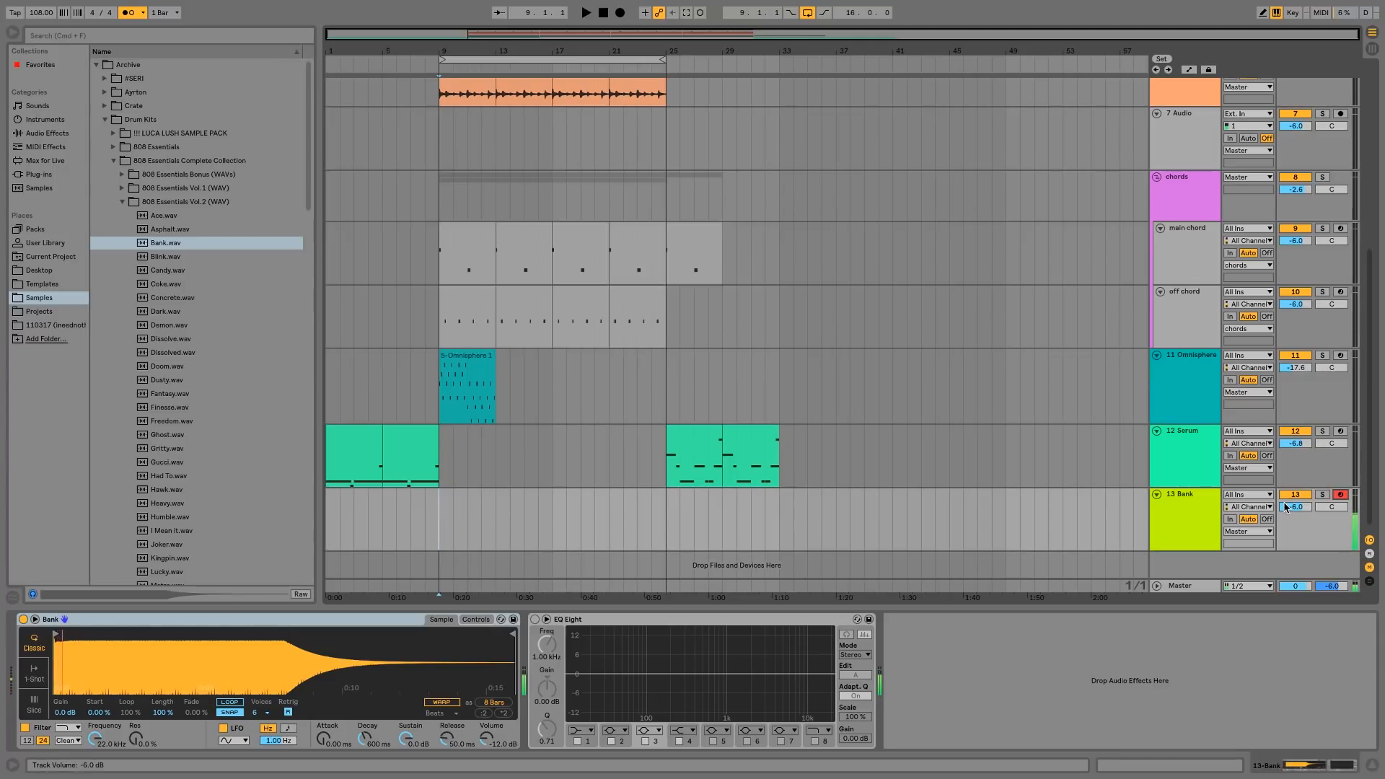
# - Open the first Serum clip at bar 1 for note editing and select all its notes
pyautogui.scroll(3, 474, 444)
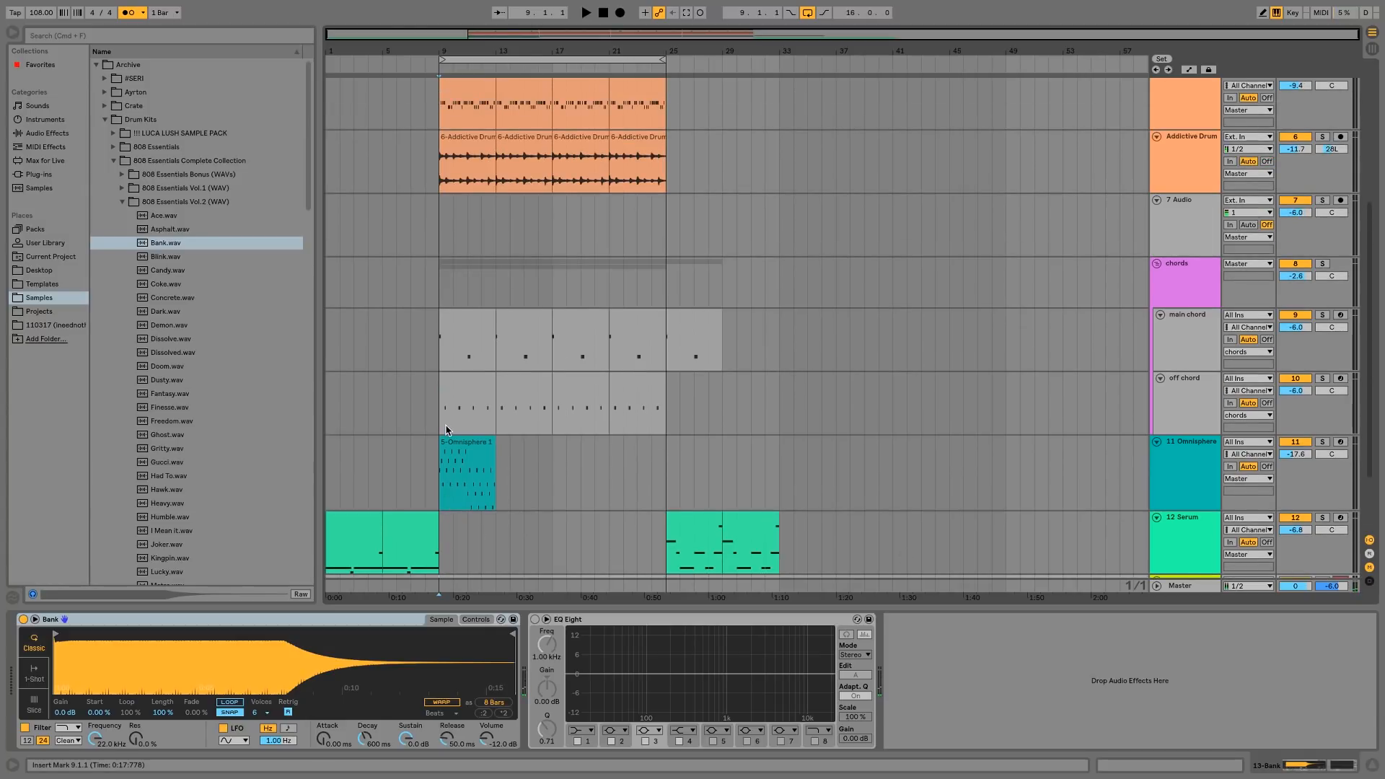
pyautogui.scroll(-3, 421, 496)
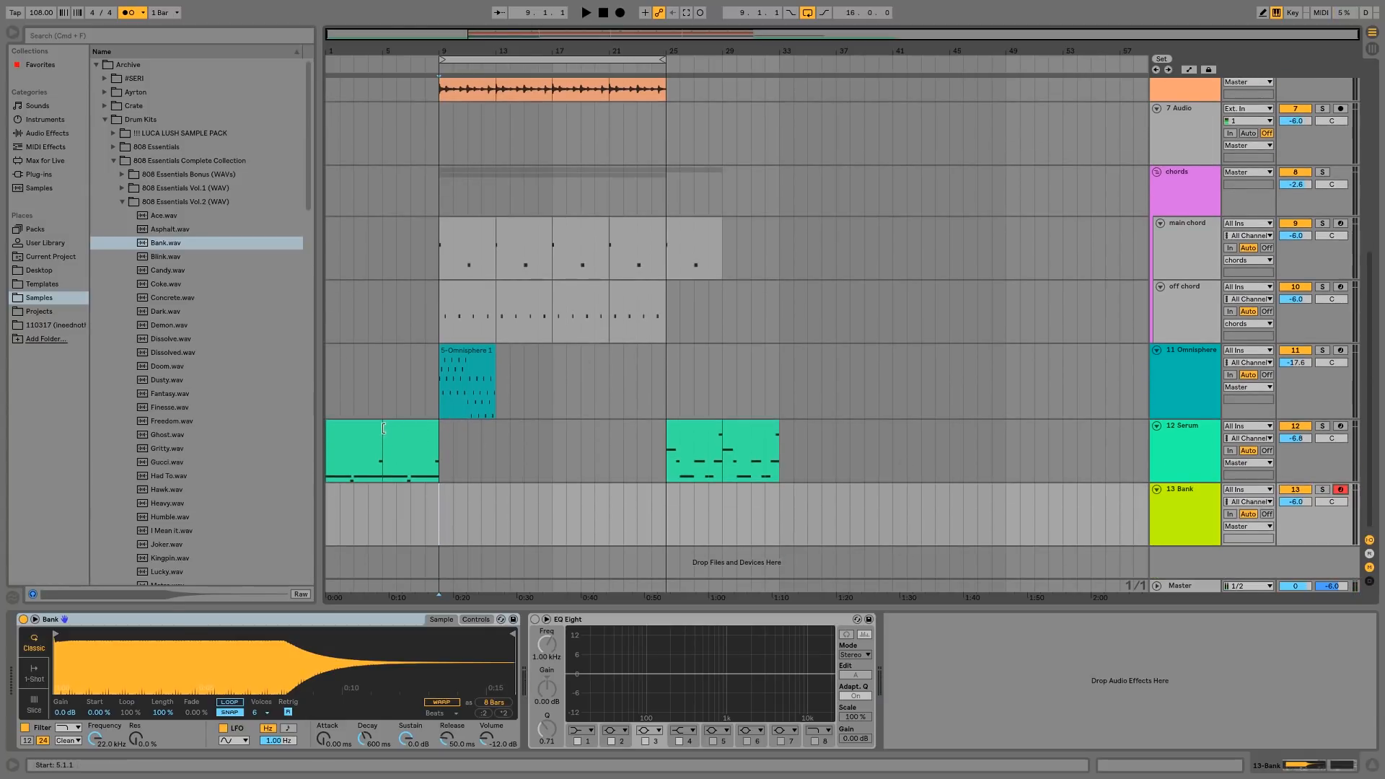
pyautogui.click(346, 433)
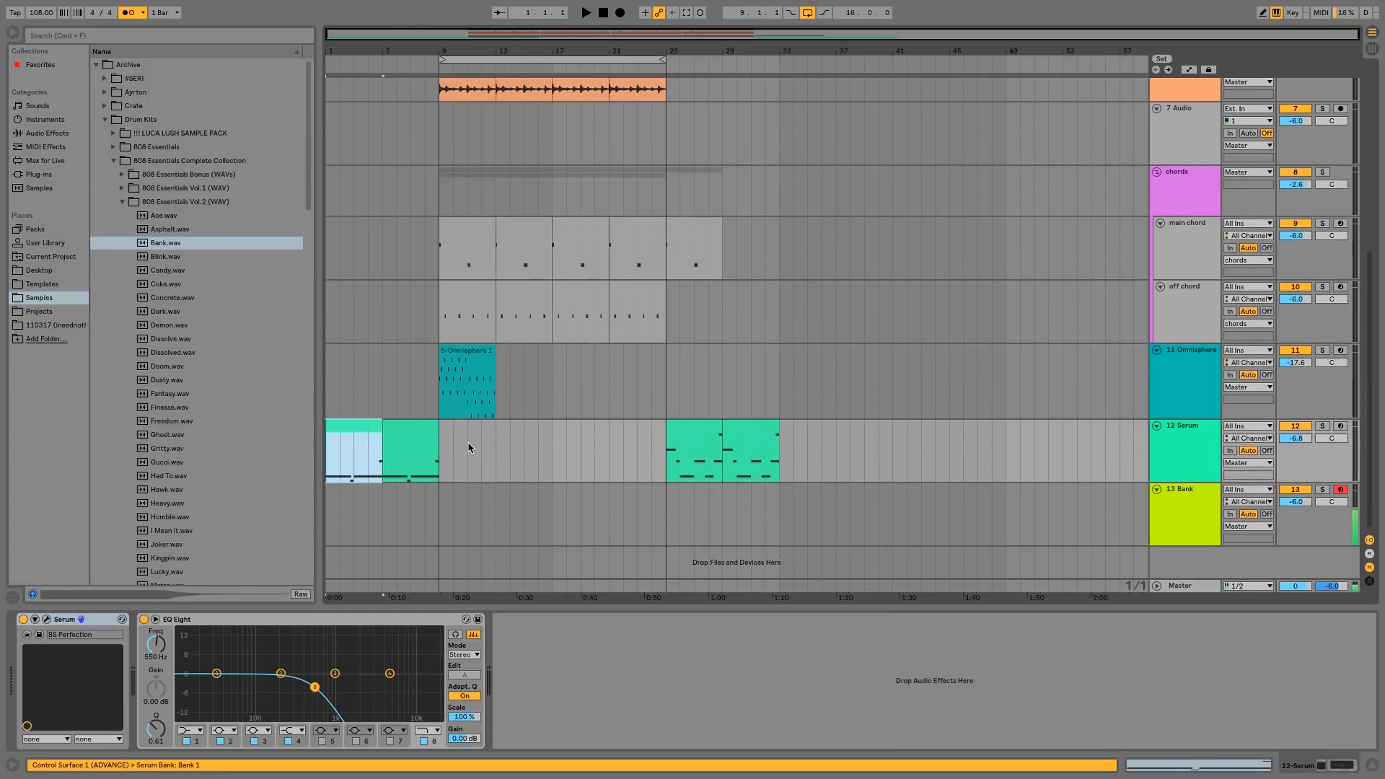
pyautogui.doubleClick(359, 427)
pyautogui.press('super+a')
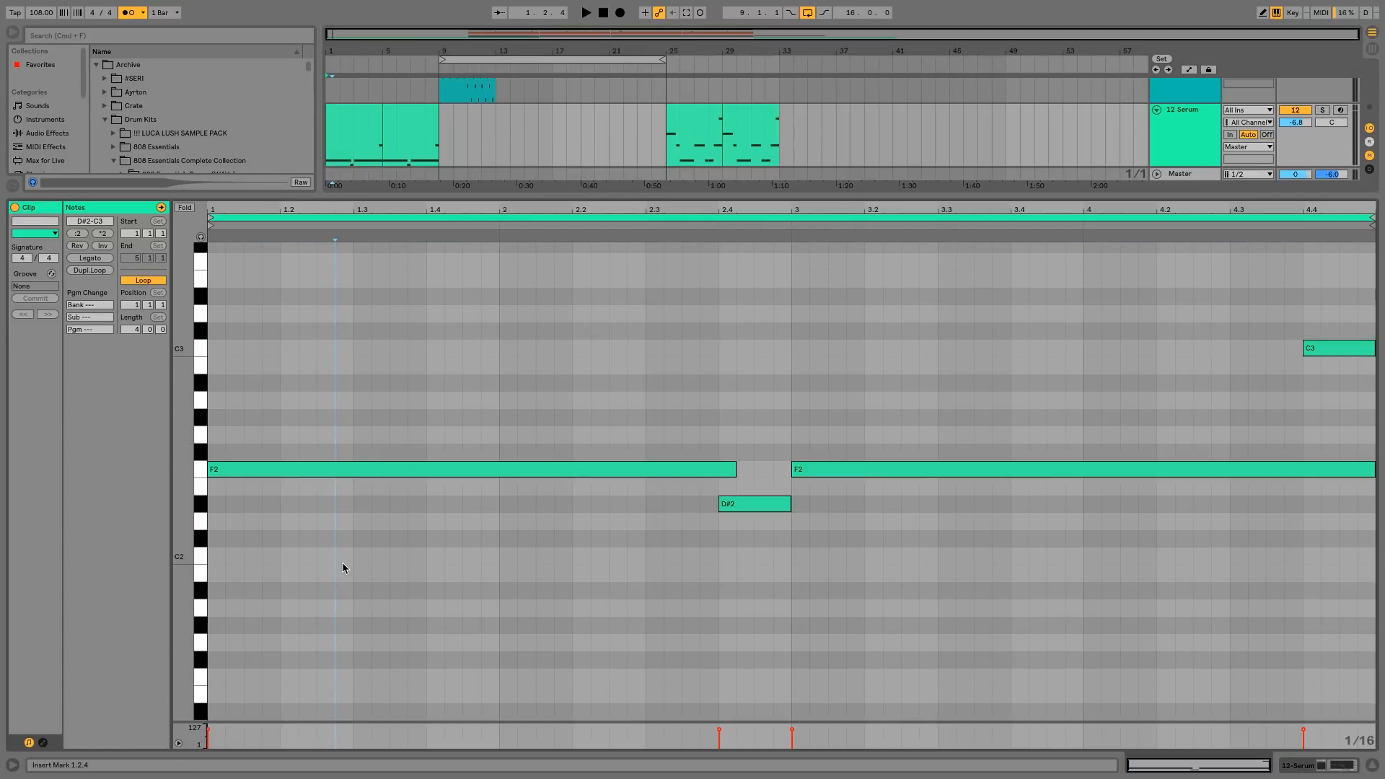
# - Try transposing the first Serum clip's notes down eight semitones to an A1 root, auditioning them from bar 1
pyautogui.press('Down')
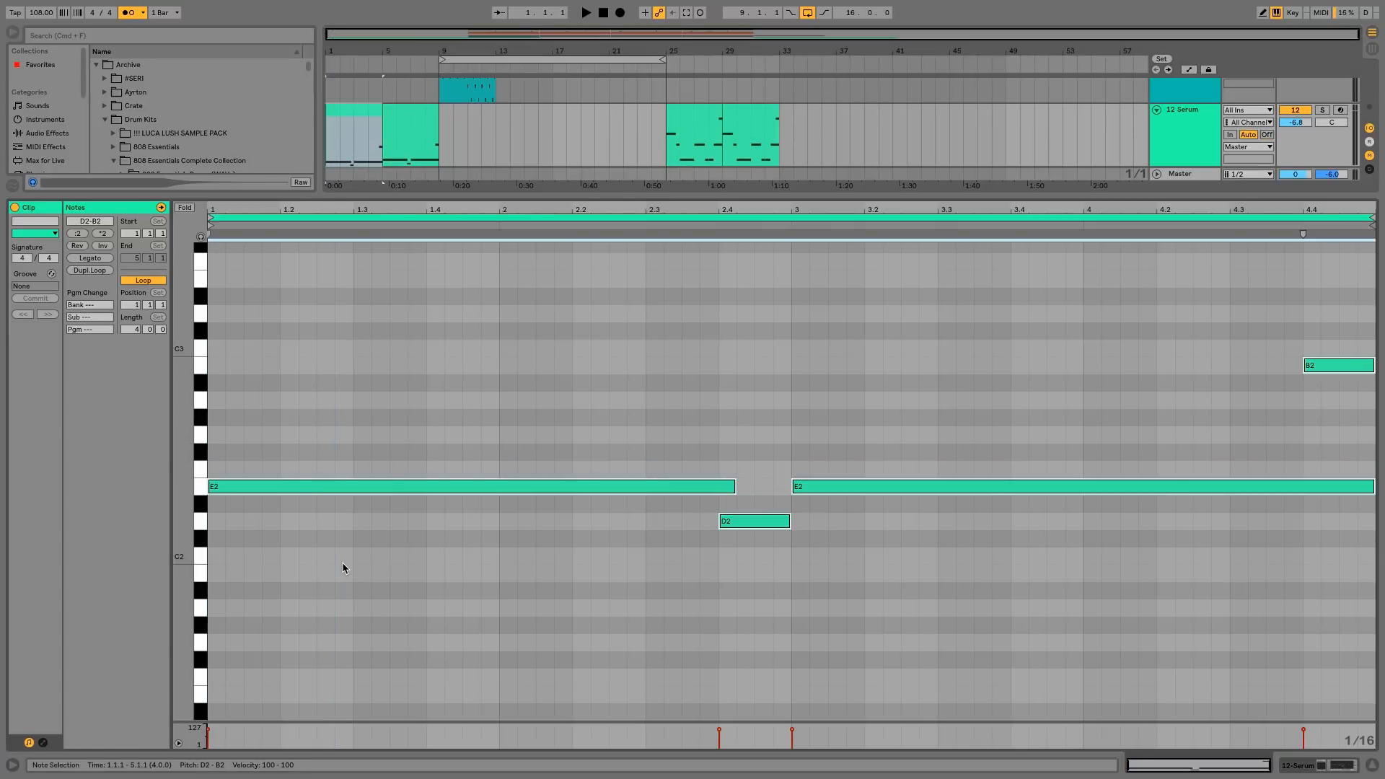
pyautogui.press('Down')
pyautogui.press('Down')
pyautogui.press('space')
pyautogui.press('Down')
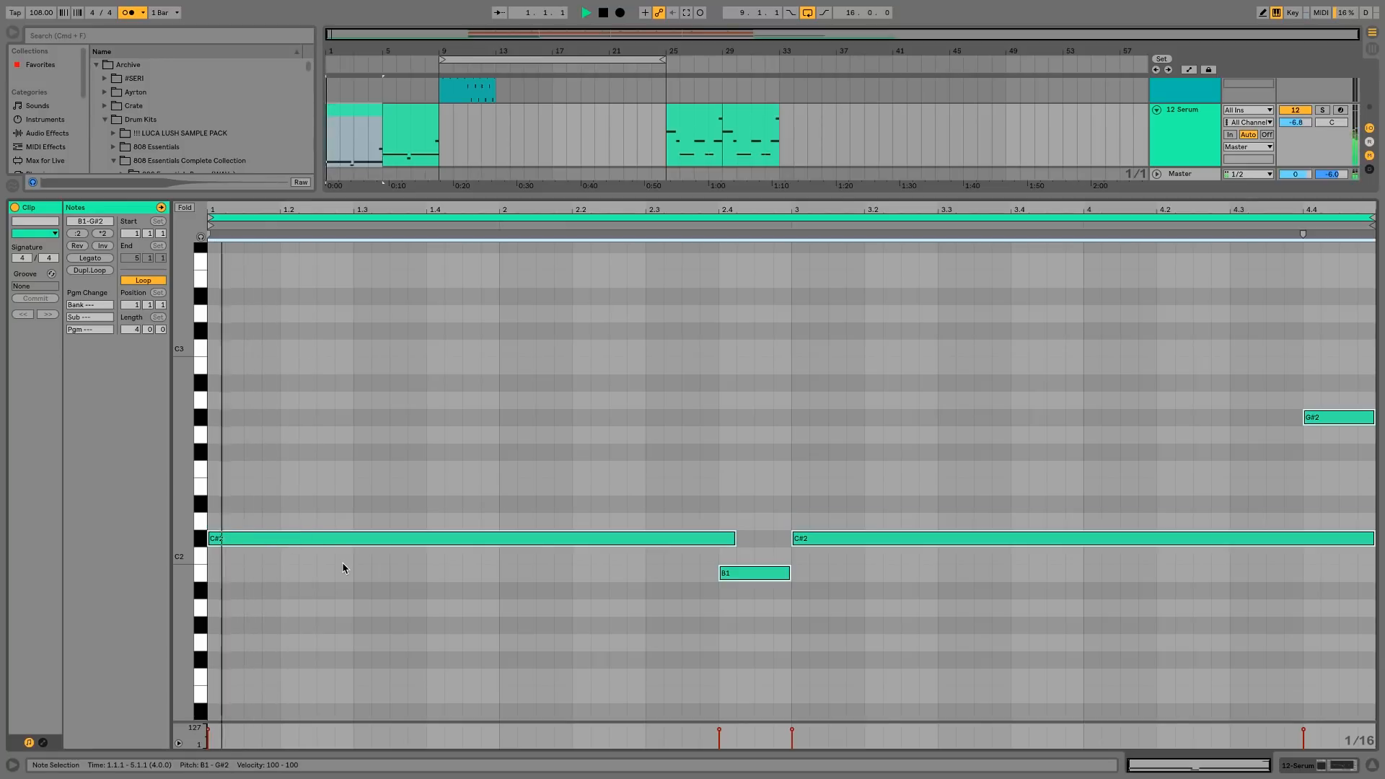
pyautogui.press('Down')
pyautogui.press('Down')
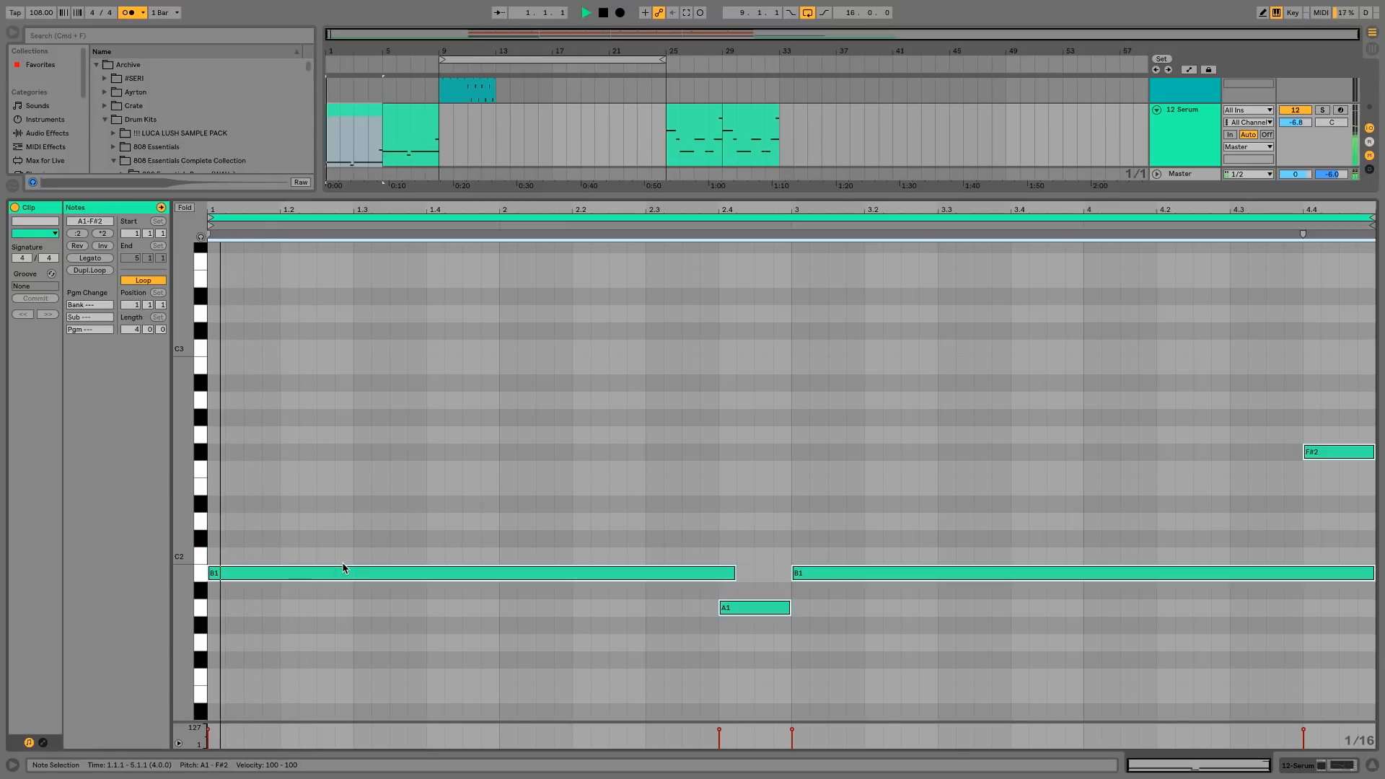
pyautogui.press('Down')
pyautogui.press('Down')
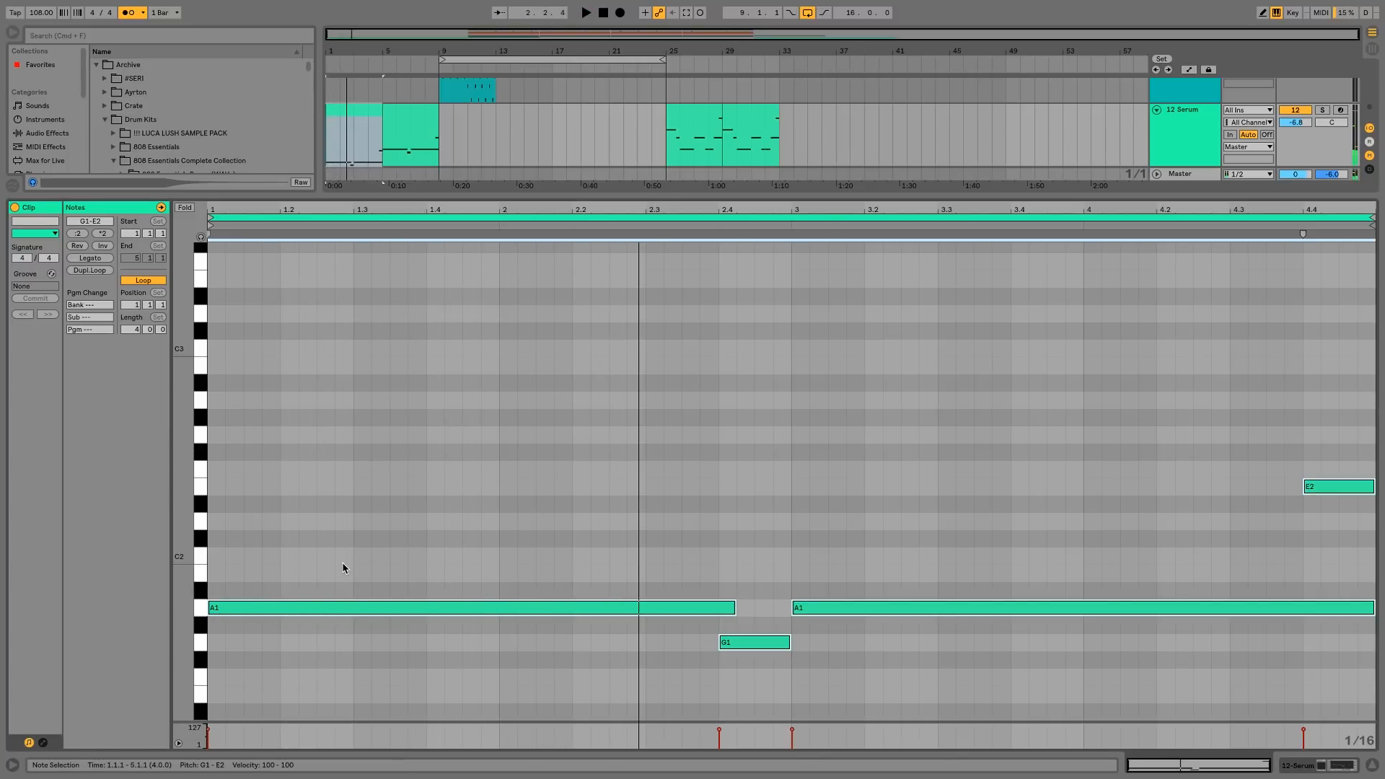
# - Raise the first Serum clip's notes eight semitones back to their original F2 root
pyautogui.press('Up')
pyautogui.press('Up')
pyautogui.press('Up')
pyautogui.press('Up')
pyautogui.press('Up')
pyautogui.press('Up')
pyautogui.press('Up')
pyautogui.press('Up')
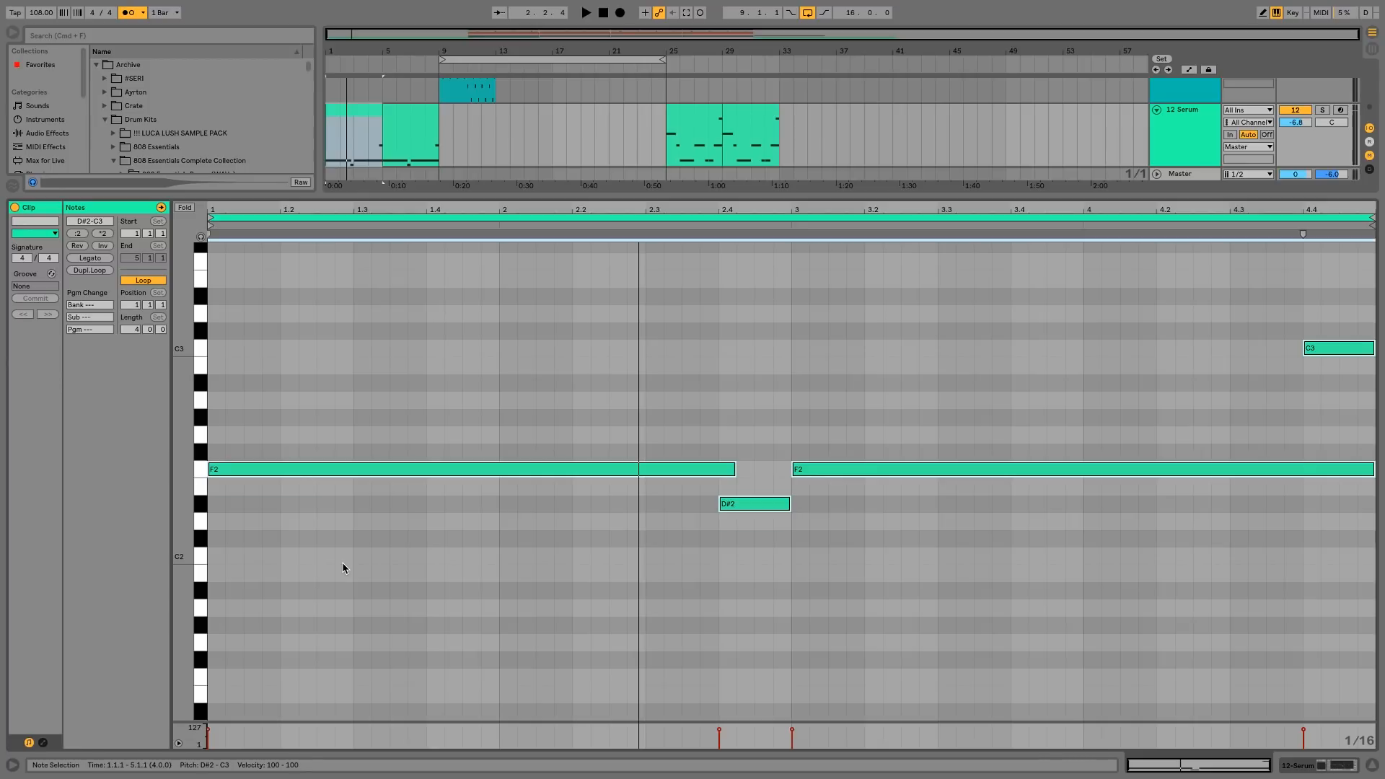
# - Transpose the first Serum clip's notes down six semitones to a B1 root while auditioning nearby pitches
pyautogui.press('Down')
pyautogui.press('Down')
pyautogui.press('Down')
pyautogui.press('Down')
pyautogui.press('Down')
pyautogui.press('Down')
pyautogui.press('Down')
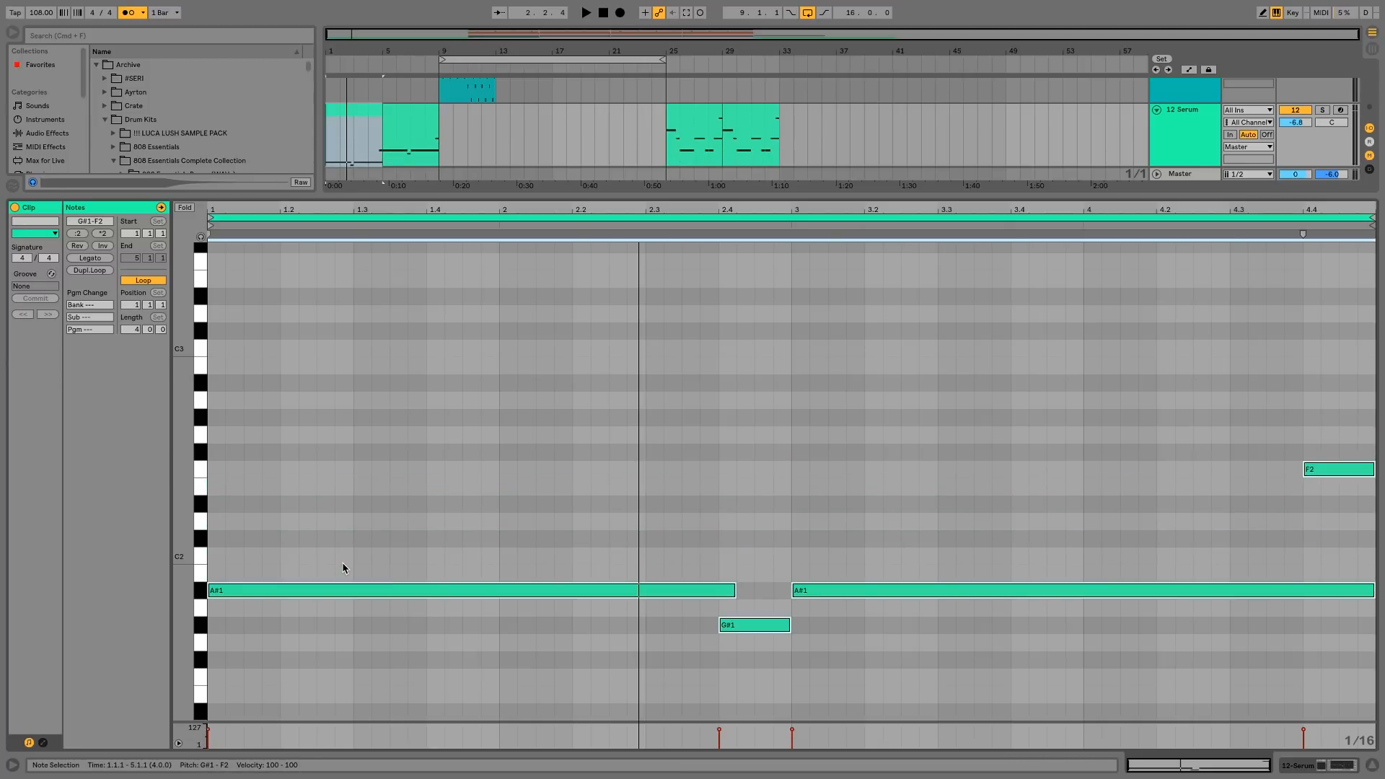
pyautogui.press('Down')
pyautogui.press('space')
pyautogui.press('Up')
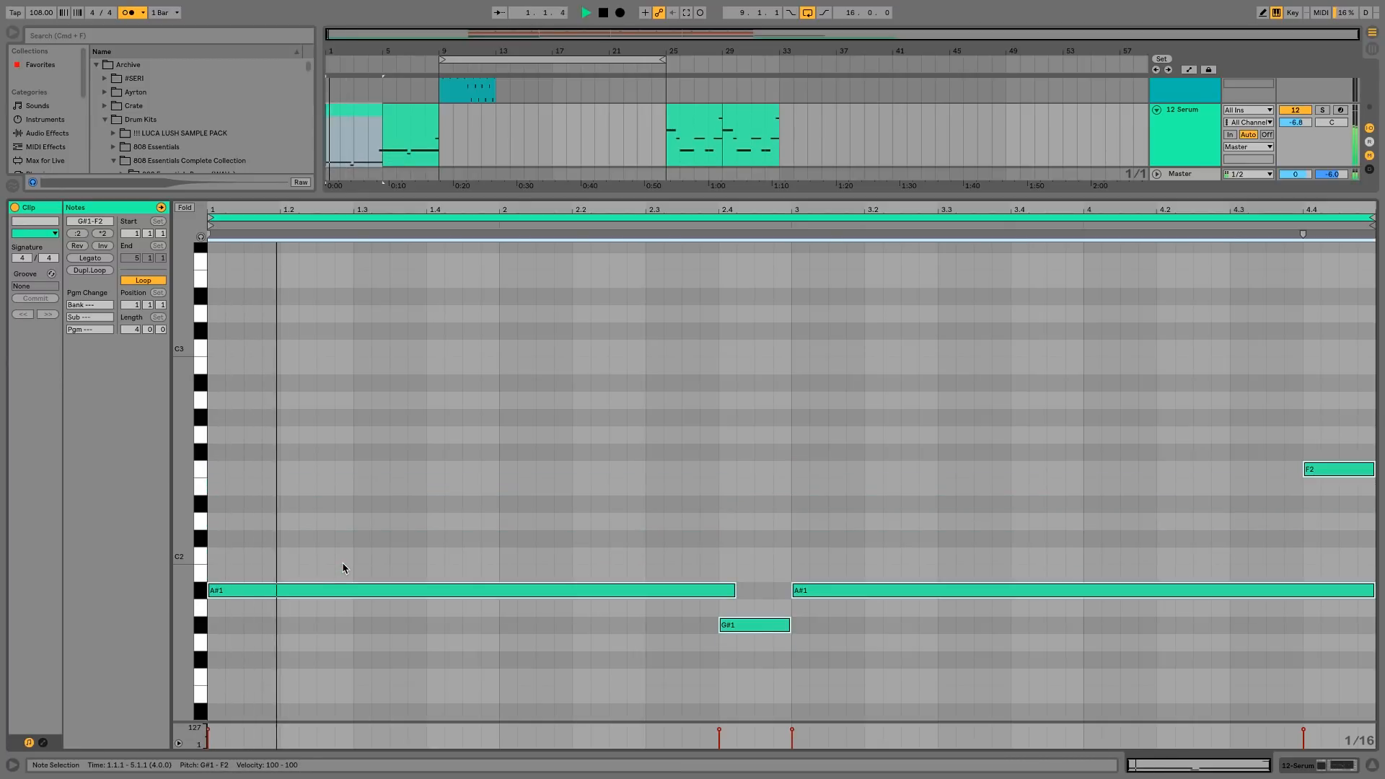
pyautogui.press('Up')
pyautogui.press('Up')
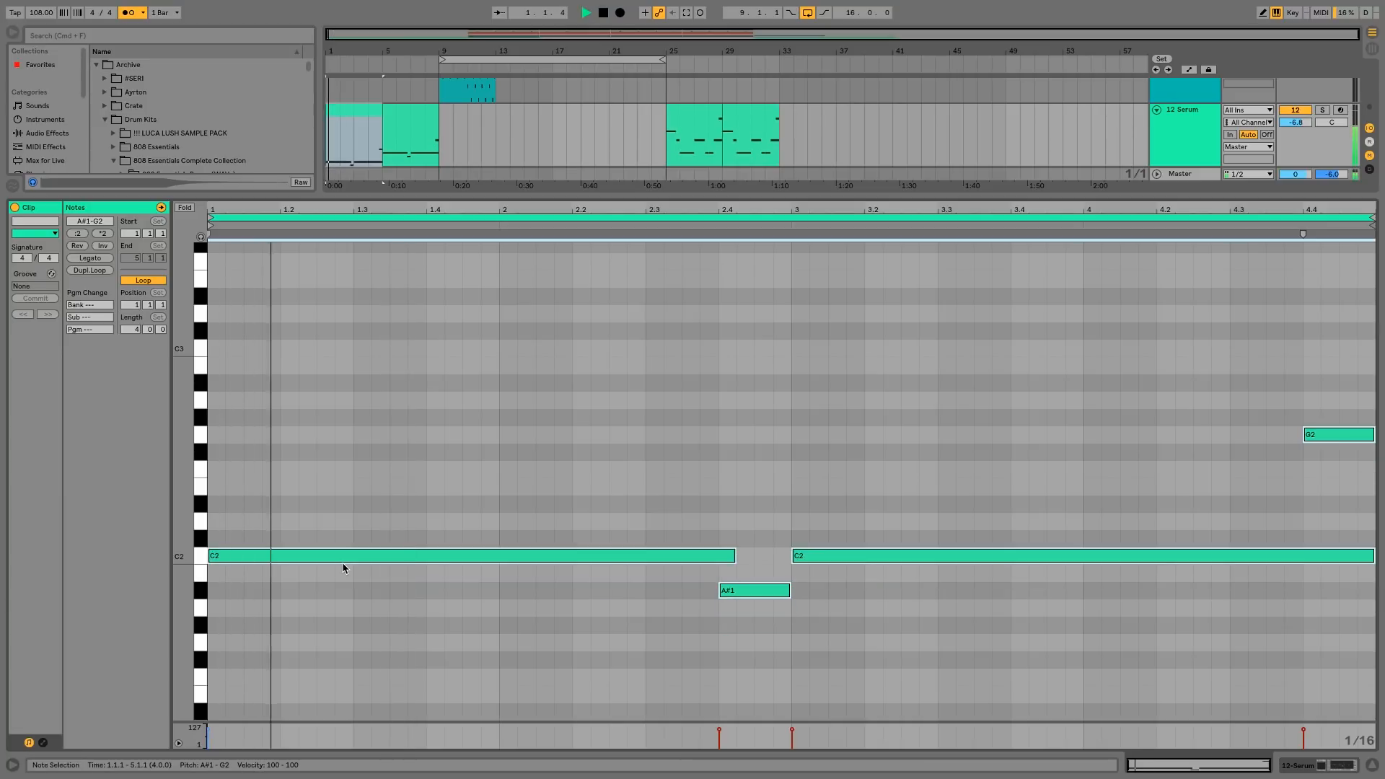
pyautogui.press('Down')
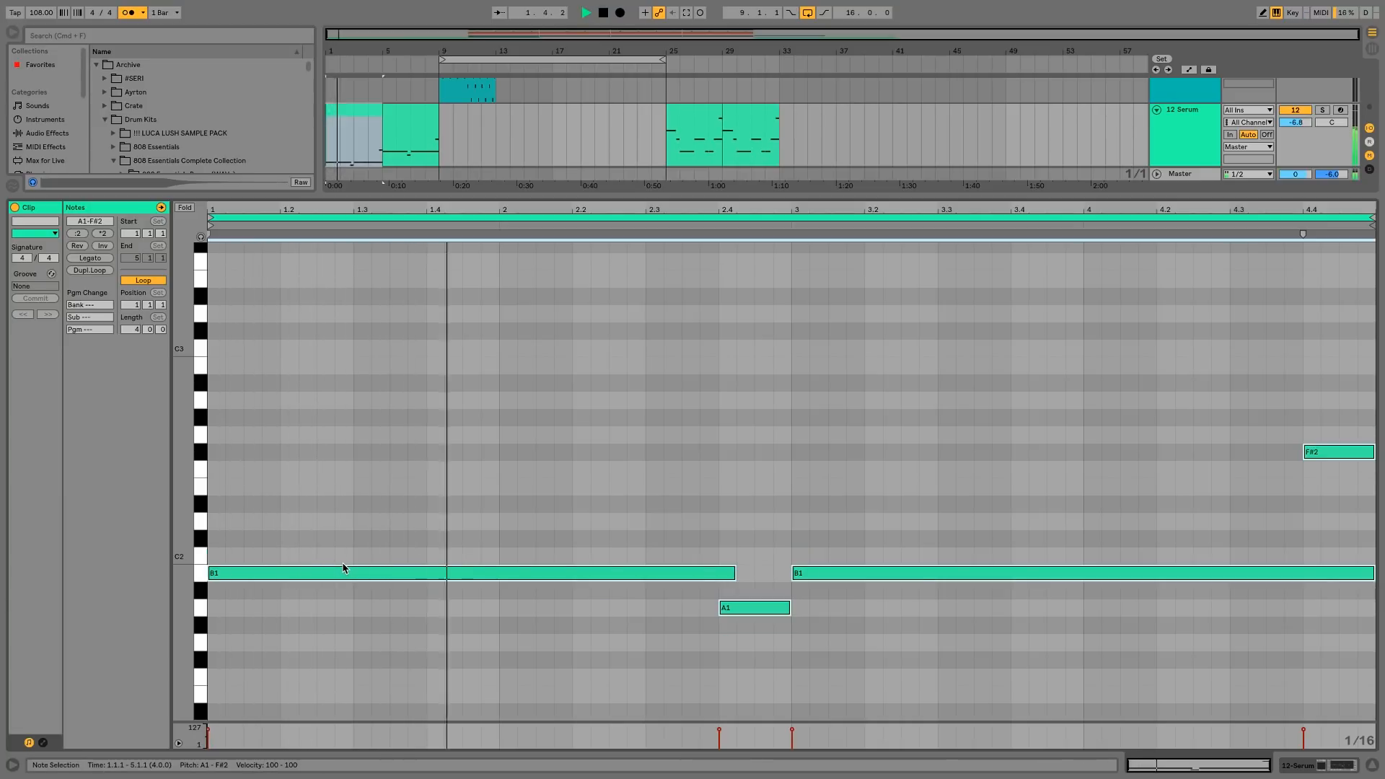
# - Raise the first Serum clip's notes six semitones and lower them six again to check the transposition interval
pyautogui.press('Up')
pyautogui.press('Up')
pyautogui.press('Up')
pyautogui.press('Up')
pyautogui.press('Up')
pyautogui.press('Up')
pyautogui.press('Down')
pyautogui.press('Down')
pyautogui.press('Down')
pyautogui.press('Down')
pyautogui.press('Down')
pyautogui.press('Down')
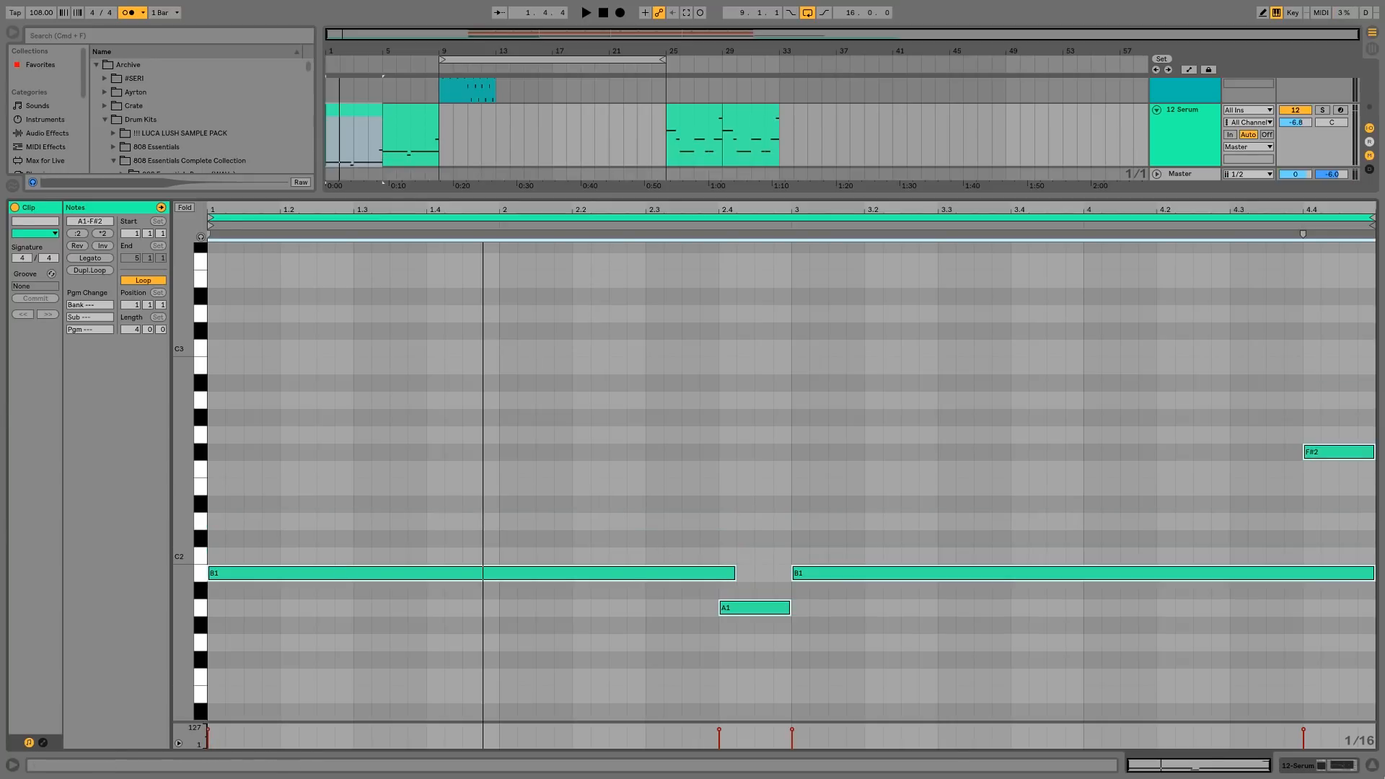
# - Transpose all notes of the second Serum clip at bar 5 down to the same B1 root
pyautogui.click(1371, 767)
pyautogui.doubleClick(414, 600)
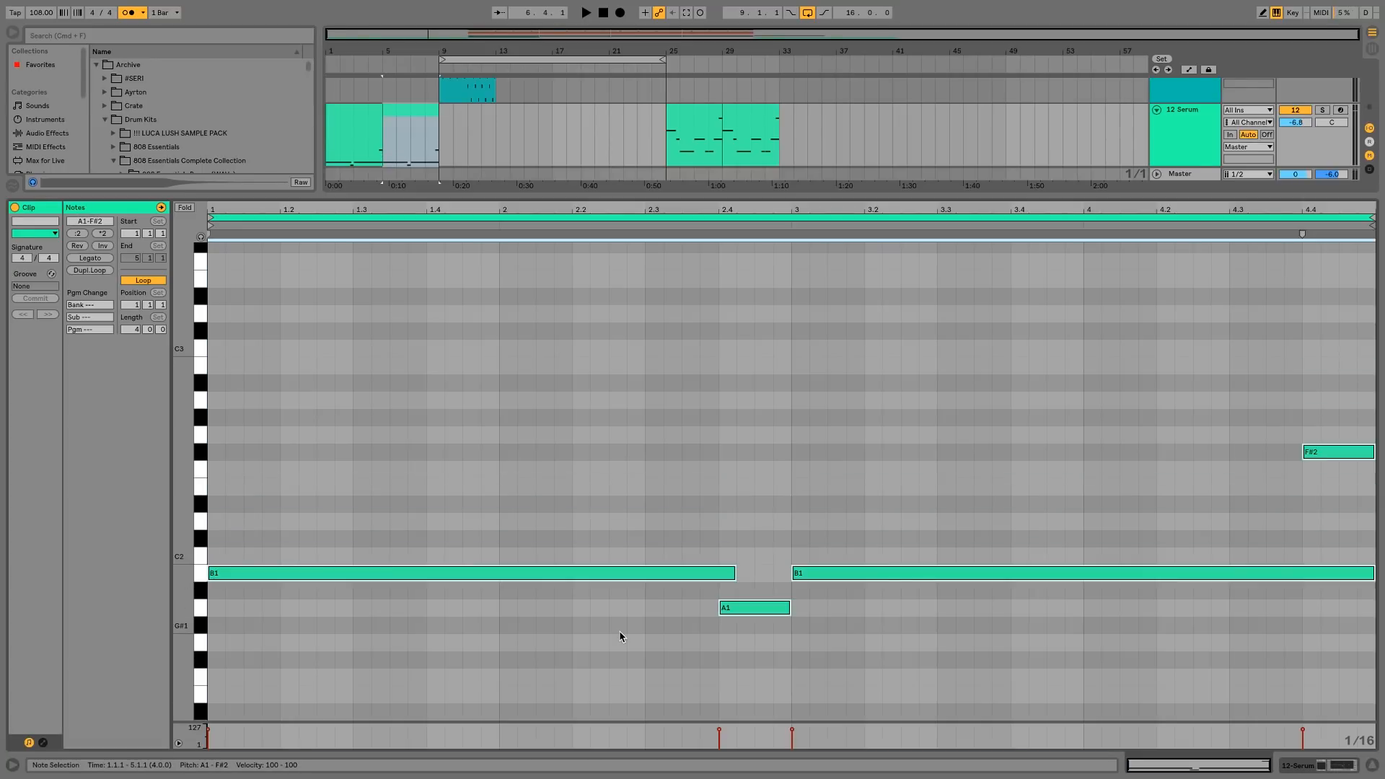
pyautogui.click(1372, 766)
# - Transpose the notes of the first off chord clip at bar 9 down six semitones
pyautogui.doubleClick(475, 448)
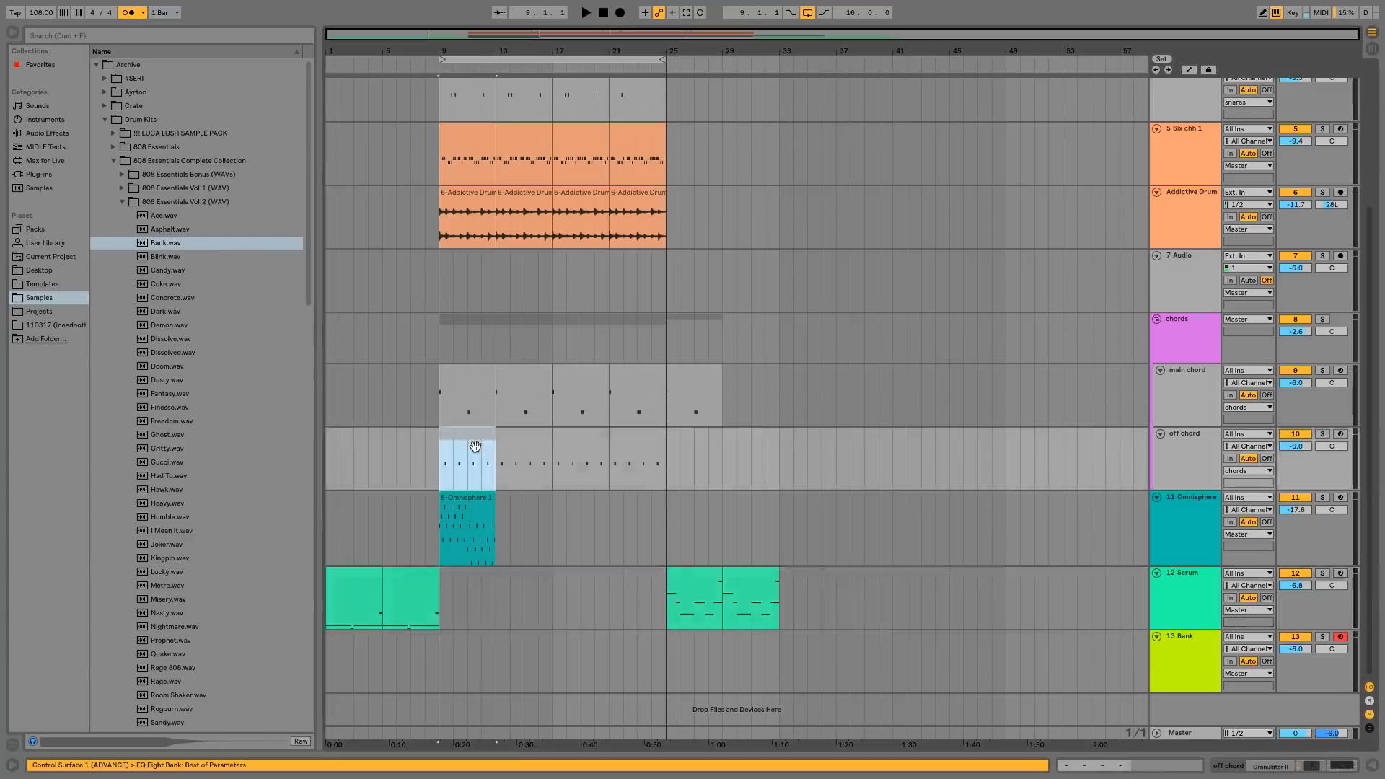
pyautogui.press('Down')
pyautogui.press('Down')
pyautogui.press('Down')
pyautogui.press('Down')
pyautogui.press('Down')
pyautogui.press('Down')
pyautogui.click(1372, 767)
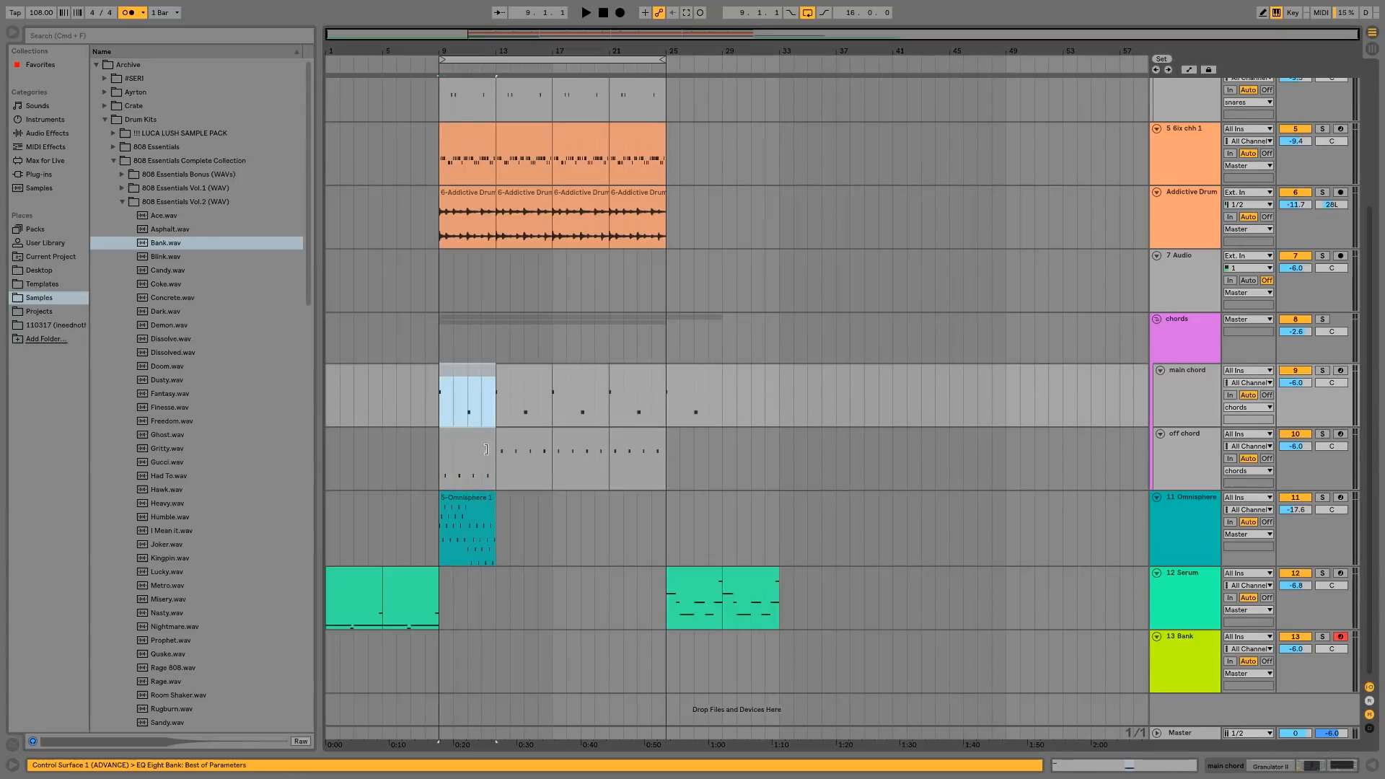
# - Transpose the notes of the first main chord clip at bar 9 down to match the off chord clip
pyautogui.doubleClick(496, 496)
pyautogui.press('Down')
pyautogui.press('Down')
pyautogui.press('Down')
pyautogui.press('super+alt+l')
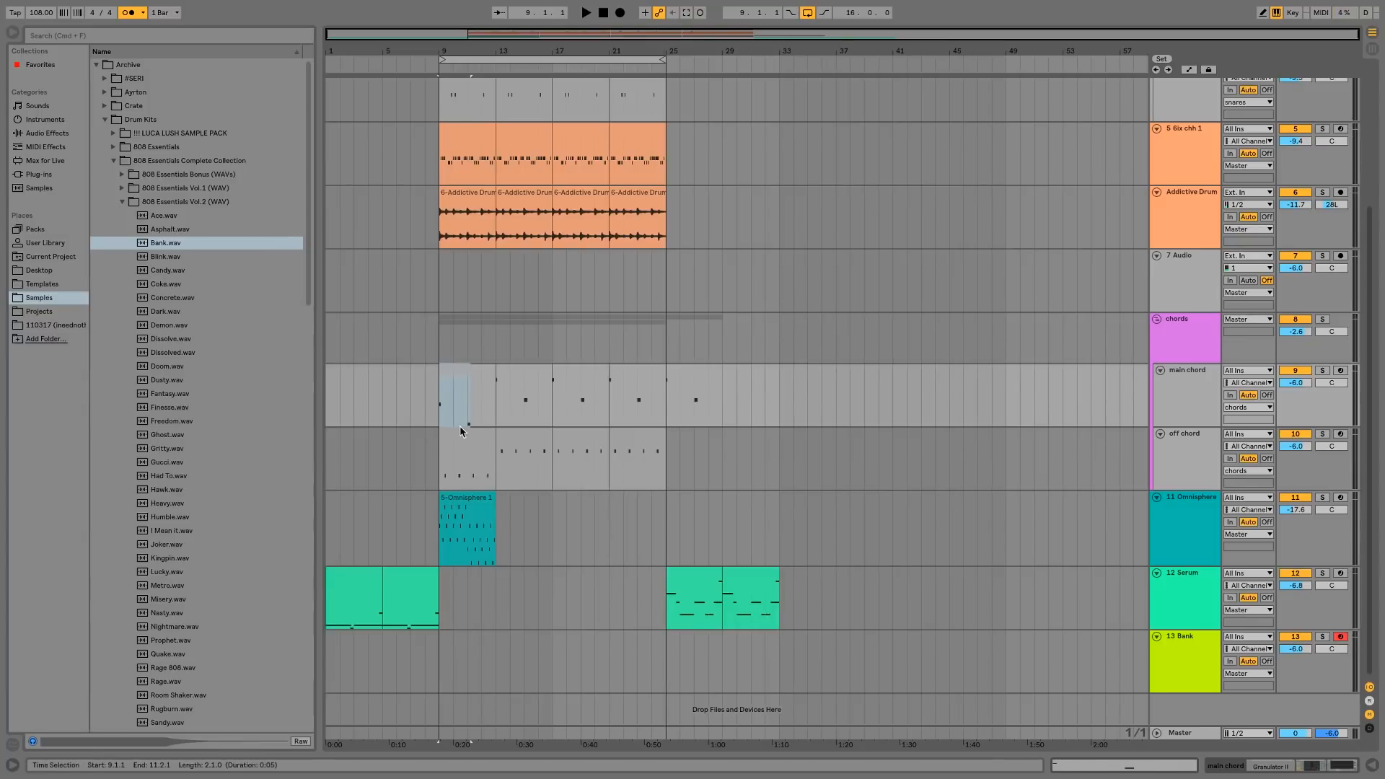
# - Duplicate the transposed main chord and off chord clips three times to fill bars 13 to 25
pyautogui.keyDown('shift'); pyautogui.click(462, 432); pyautogui.keyUp('shift')
pyautogui.press('super+d')
pyautogui.press('super+d')
pyautogui.press('super+d')
# - Transpose all notes of the Omnisphere clip at bar 9 down to span F#3 to F#4 and audition them
pyautogui.doubleClick(476, 524)
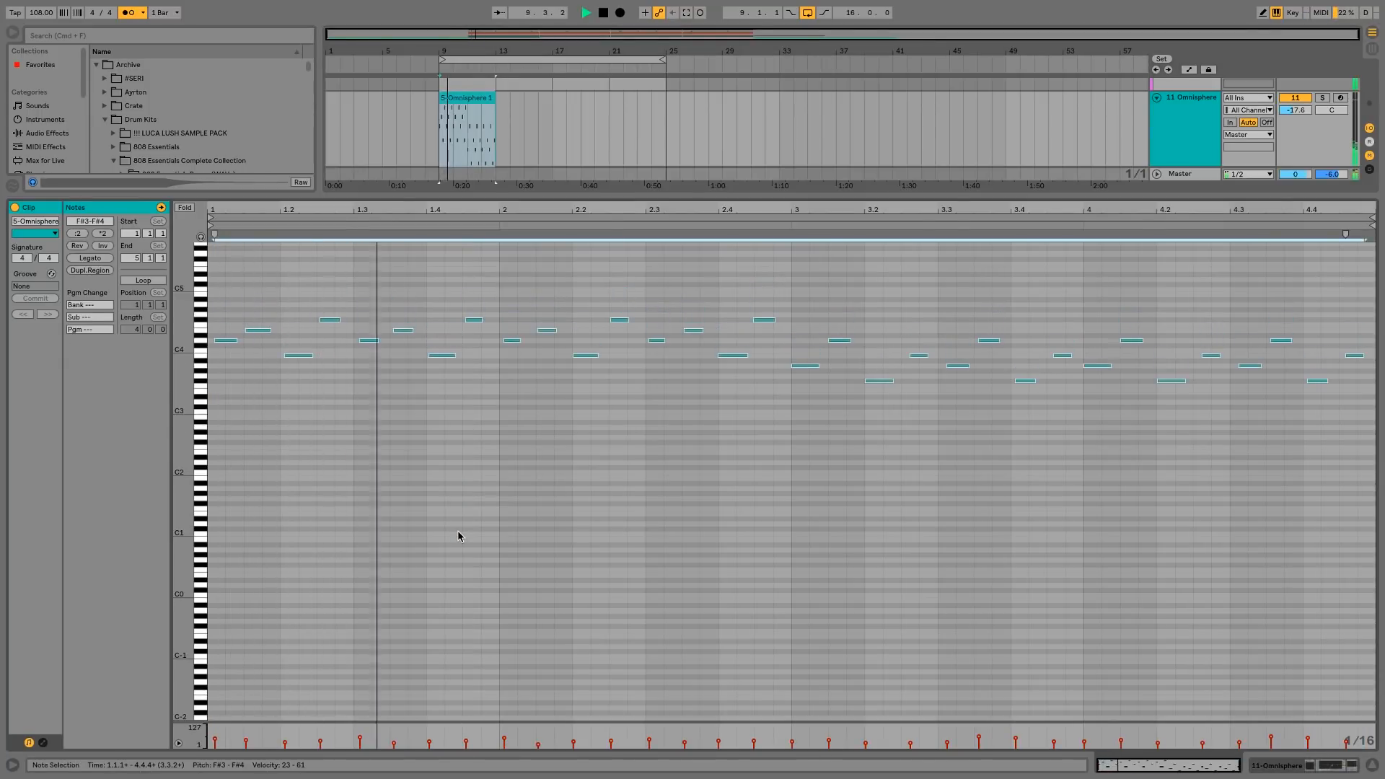
pyautogui.press('space')
pyautogui.click(1371, 765)
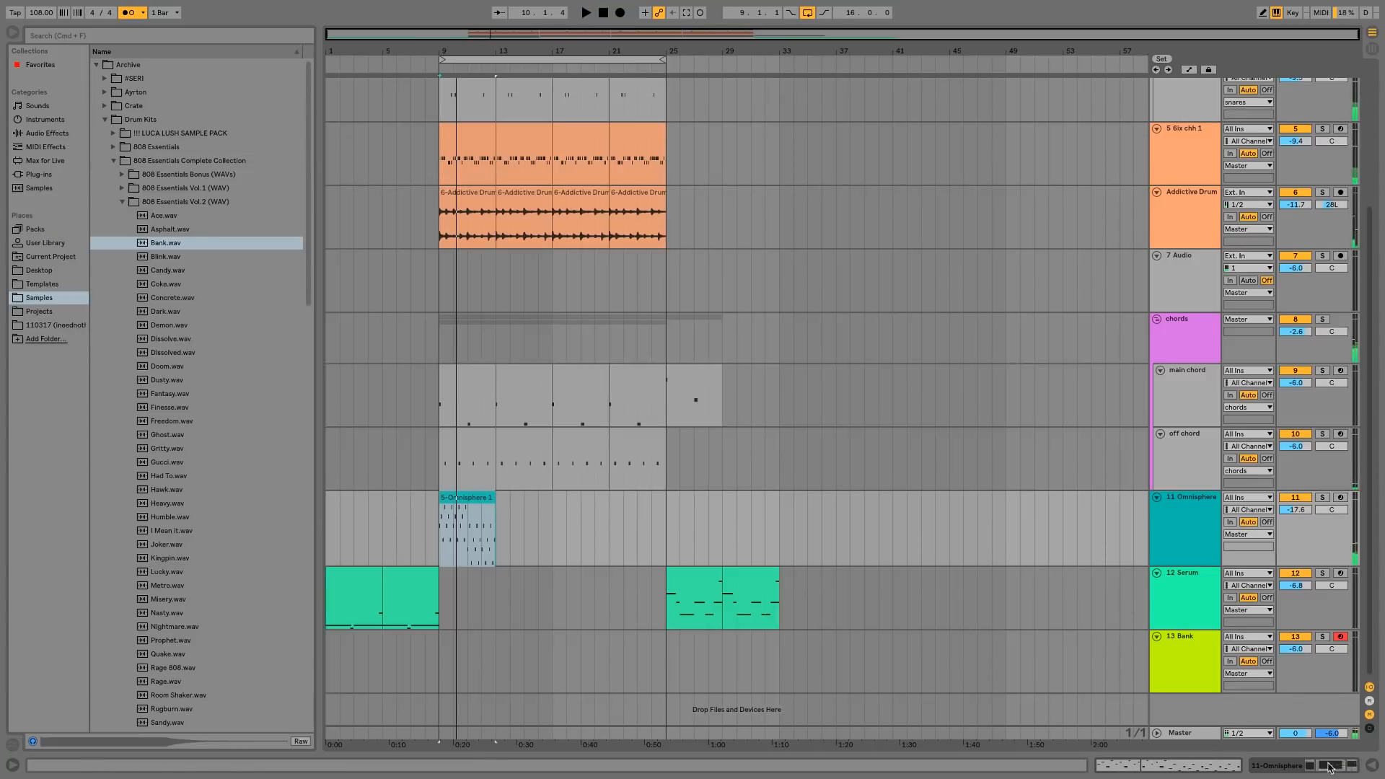
# - Play the arrangement with the transposed parts and duplicate the Omnisphere clip to bar 13
pyautogui.press('space')
pyautogui.scroll(4, 562, 547)
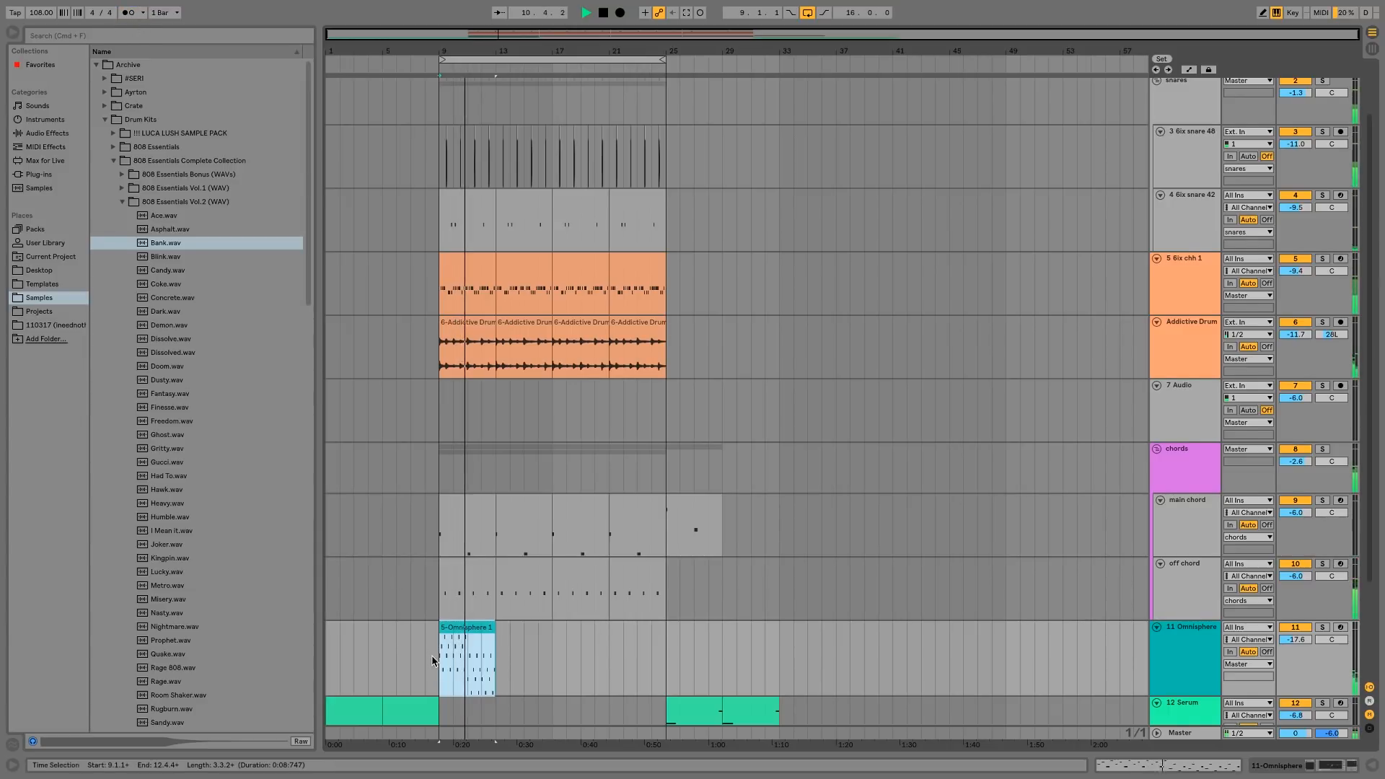
pyautogui.scroll(-3, 431, 655)
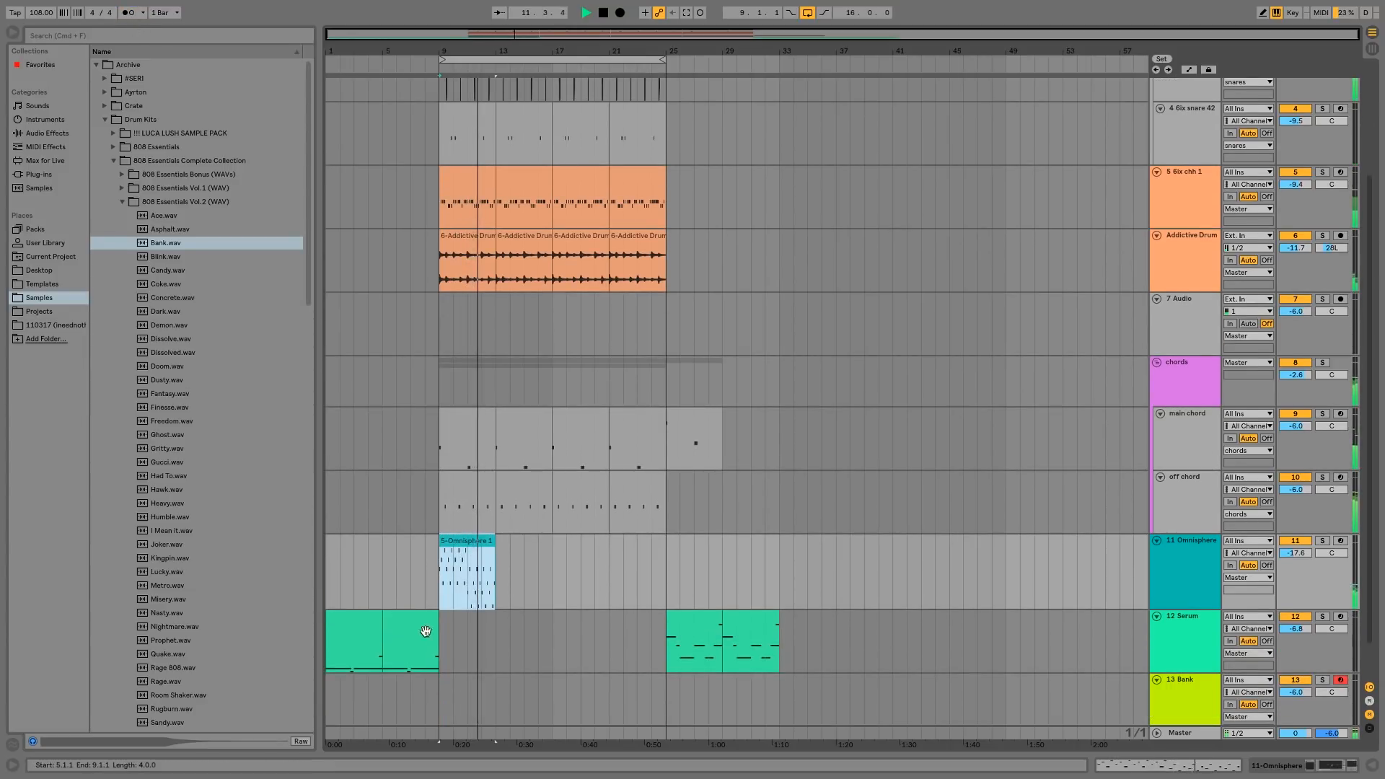
pyautogui.press('super+d')
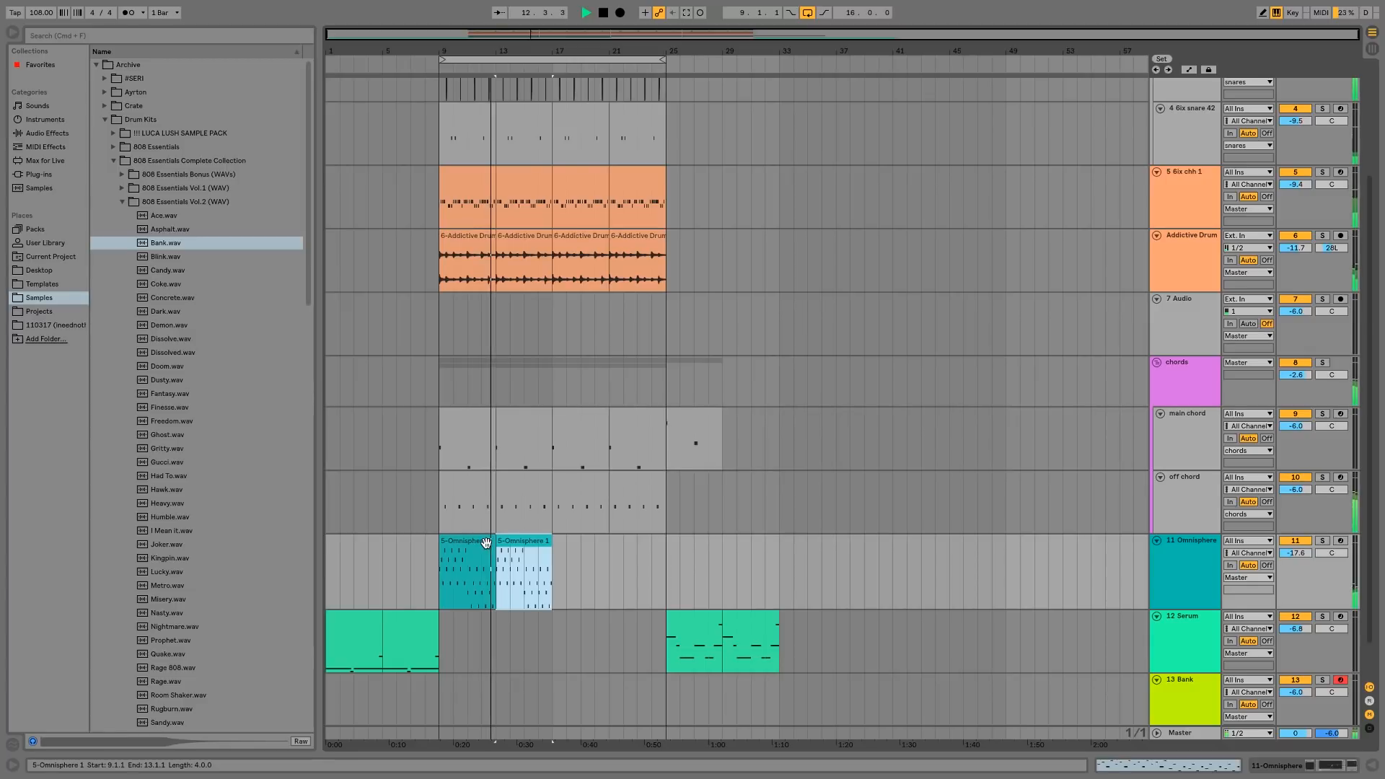
# - Try the off chord clip at bar 9 an octave higher by transposing its notes up to D3 and auditioning them
pyautogui.click(486, 501)
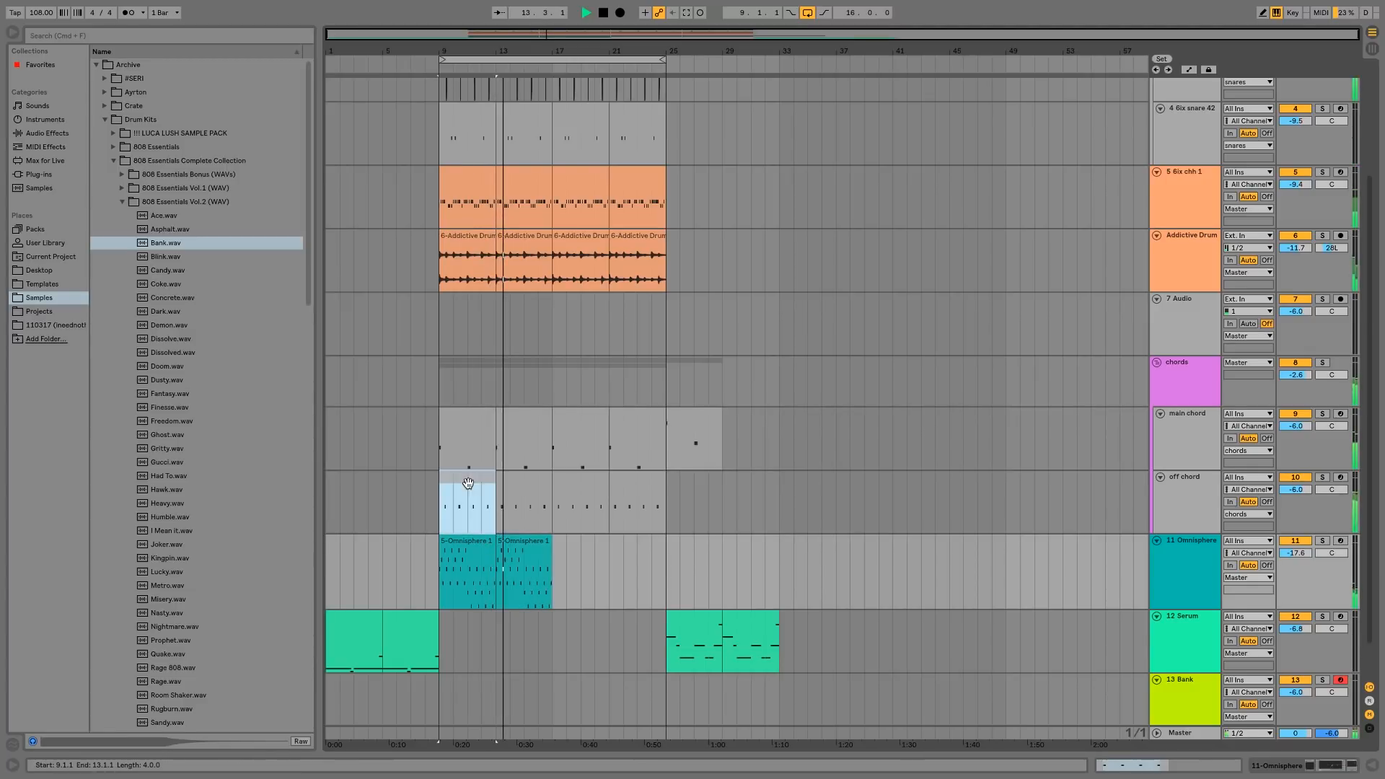
pyautogui.doubleClick(466, 485)
pyautogui.press('super+a')
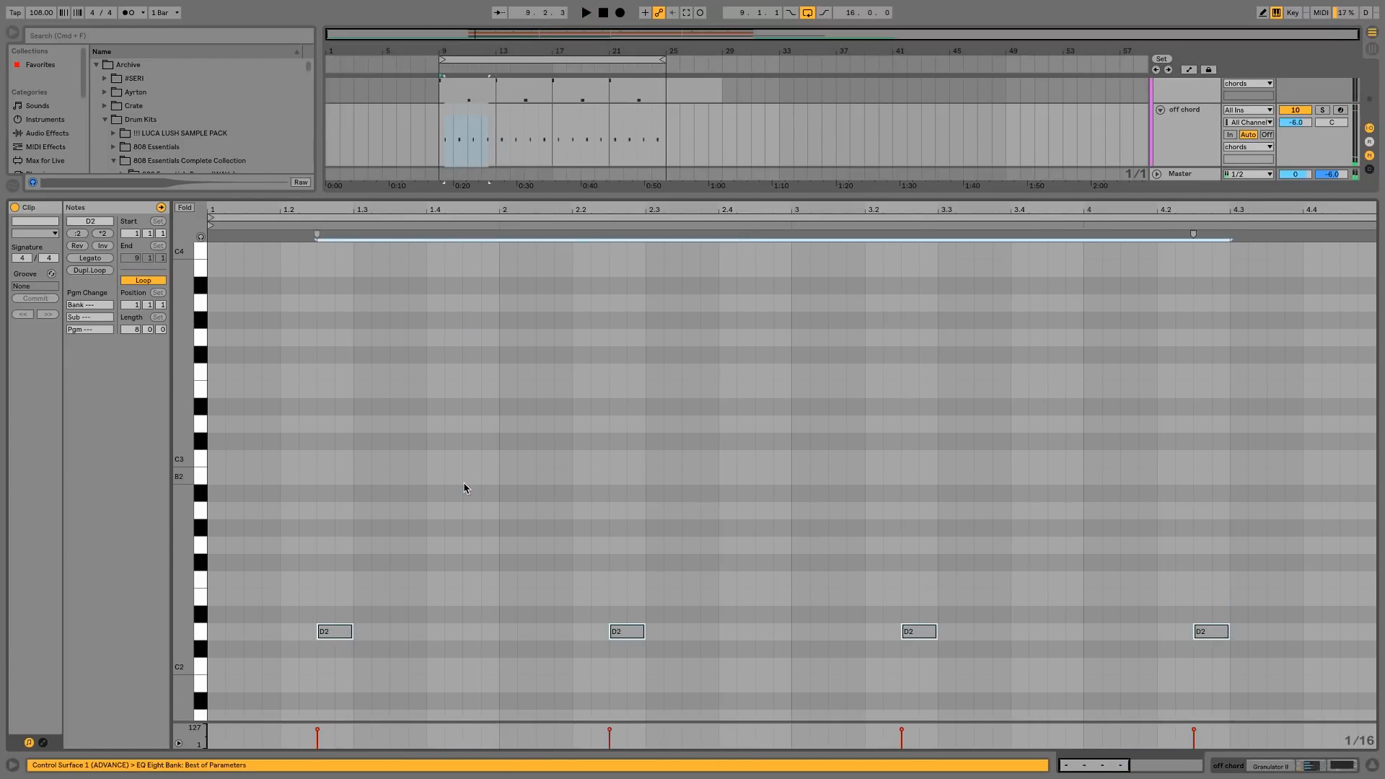
pyautogui.hotkey('shift', 'Up')
pyautogui.press('space')
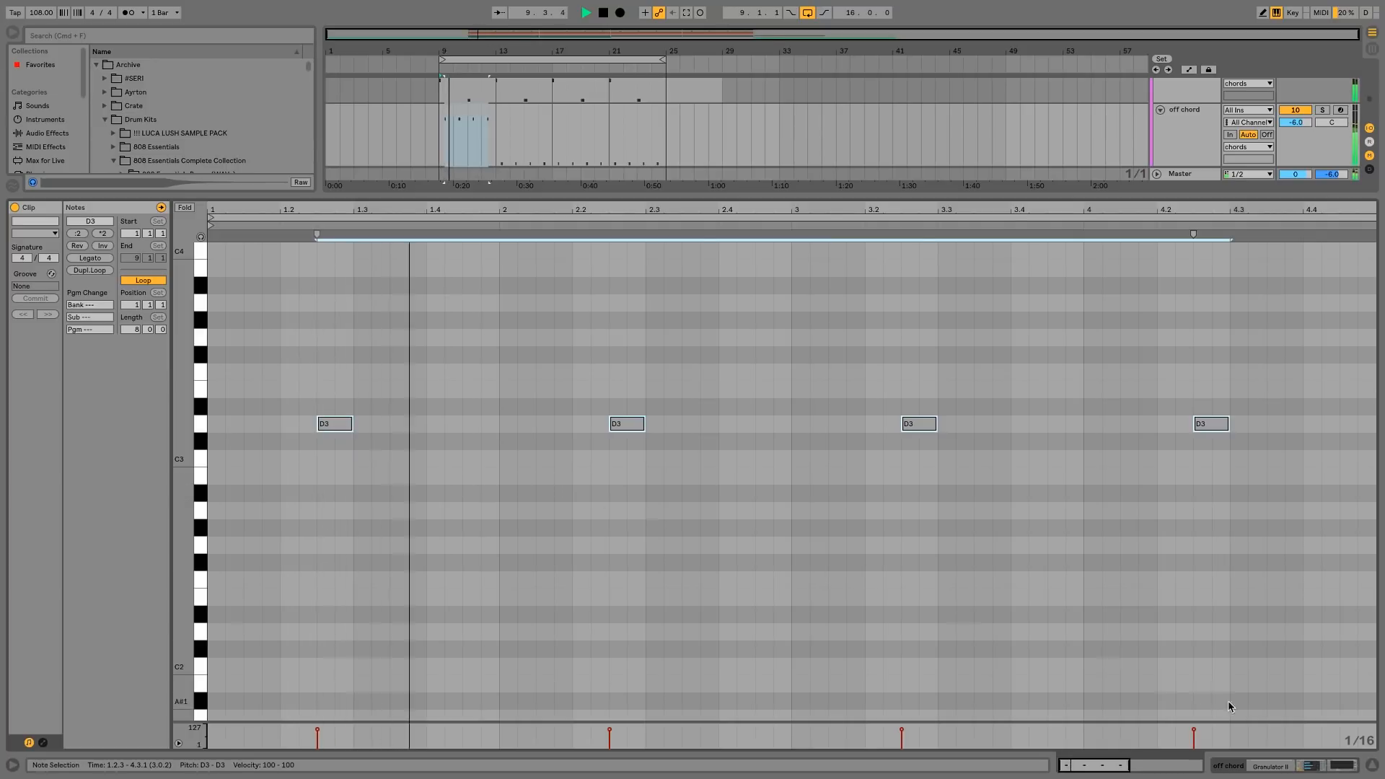
pyautogui.press('space')
# - Try the main chord clip at bar 9 with its notes an octave higher at G3 and D3 and audition the arrangement
pyautogui.click(1370, 766)
pyautogui.doubleClick(478, 372)
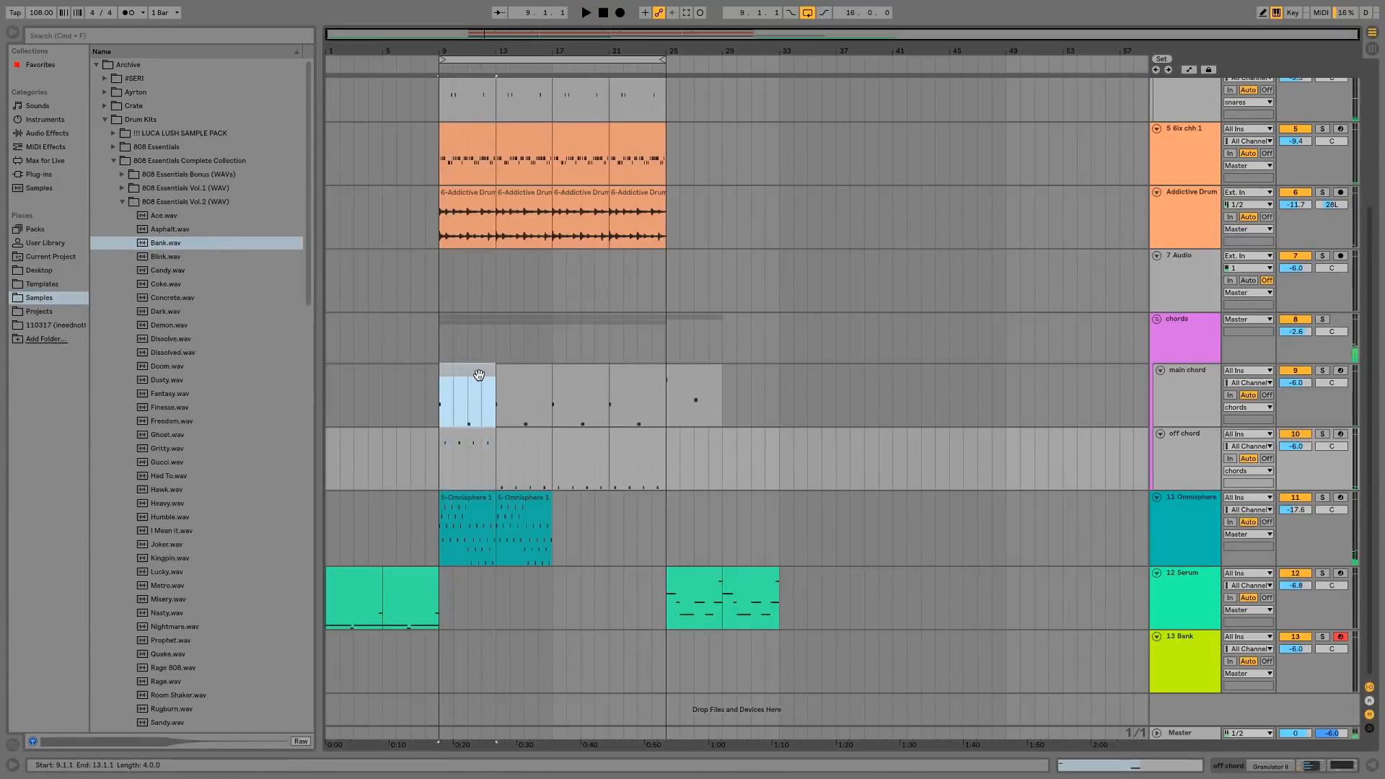
pyautogui.click(499, 554)
pyautogui.press('super+a')
pyautogui.press('space')
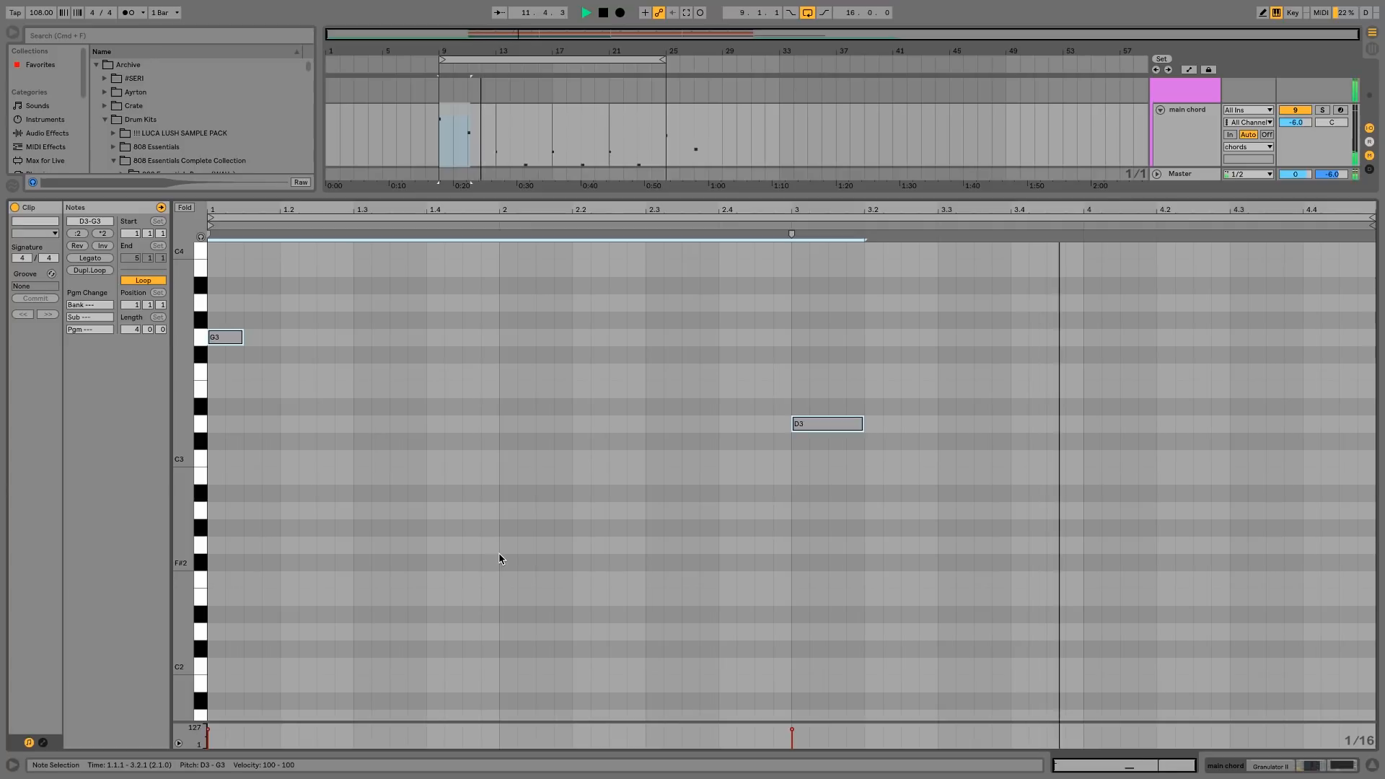
pyautogui.click(1372, 765)
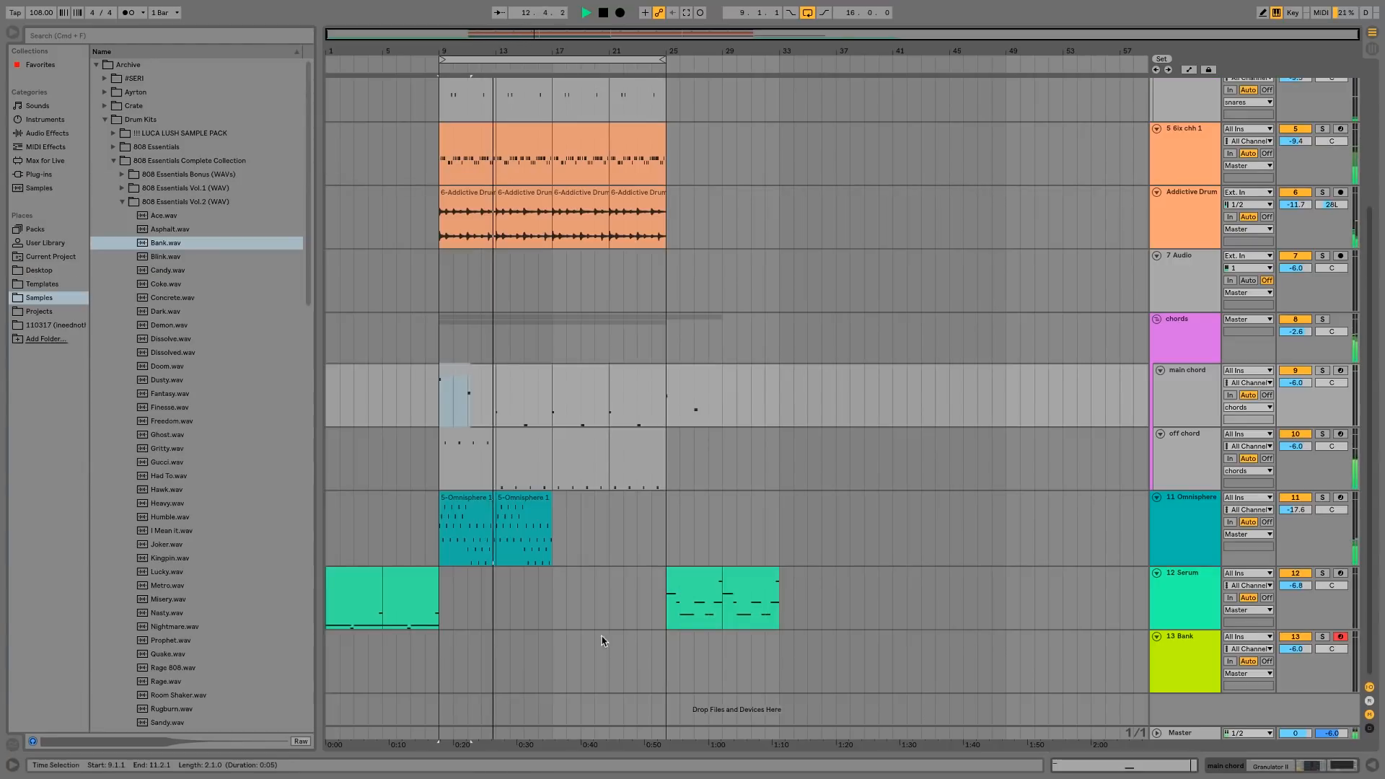
pyautogui.press('space')
# - Compare the off chord notes at bar 9 between D2 and D3 during playback, and leave them at D2
pyautogui.click(472, 436)
pyautogui.click(470, 499)
pyautogui.doubleClick(463, 436)
pyautogui.click(460, 534)
pyautogui.press('super+a')
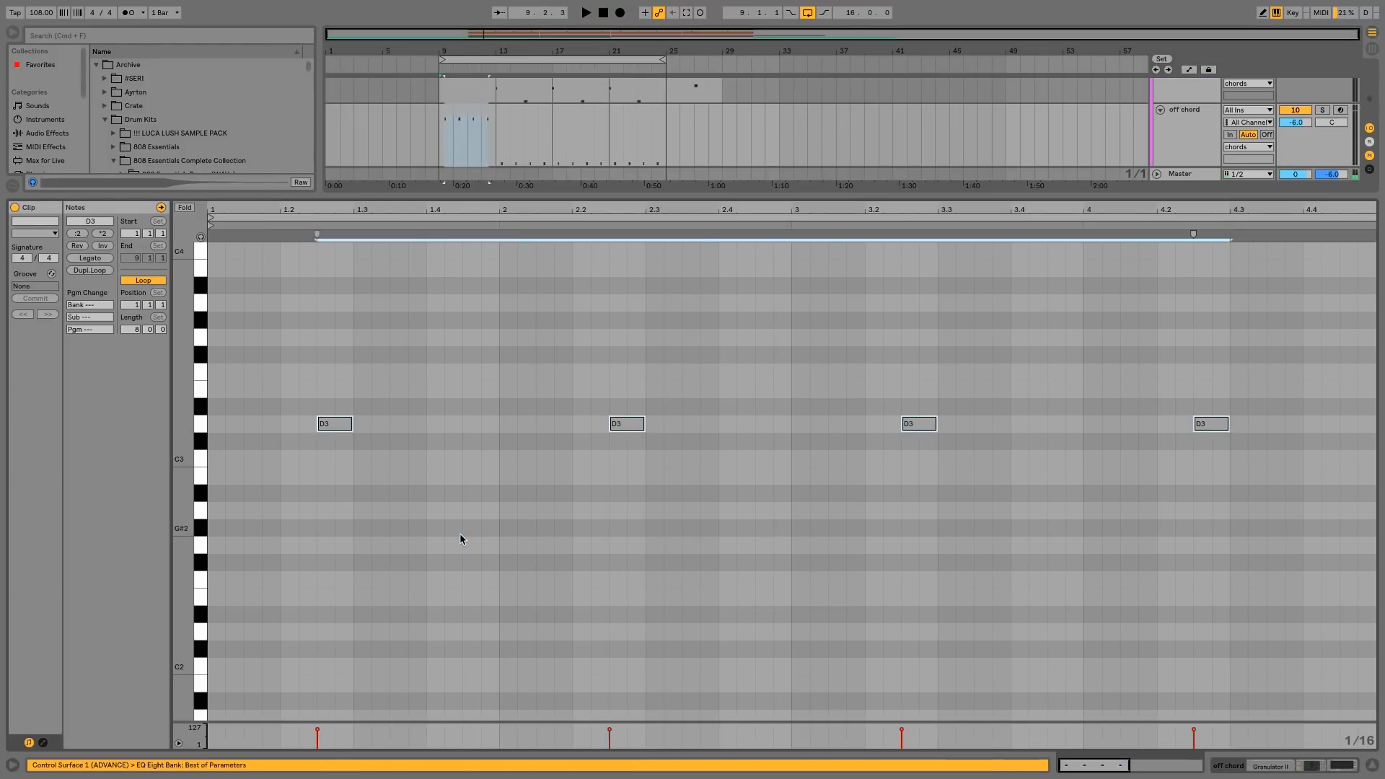
pyautogui.hotkey('shift', 'Down')
pyautogui.press('space')
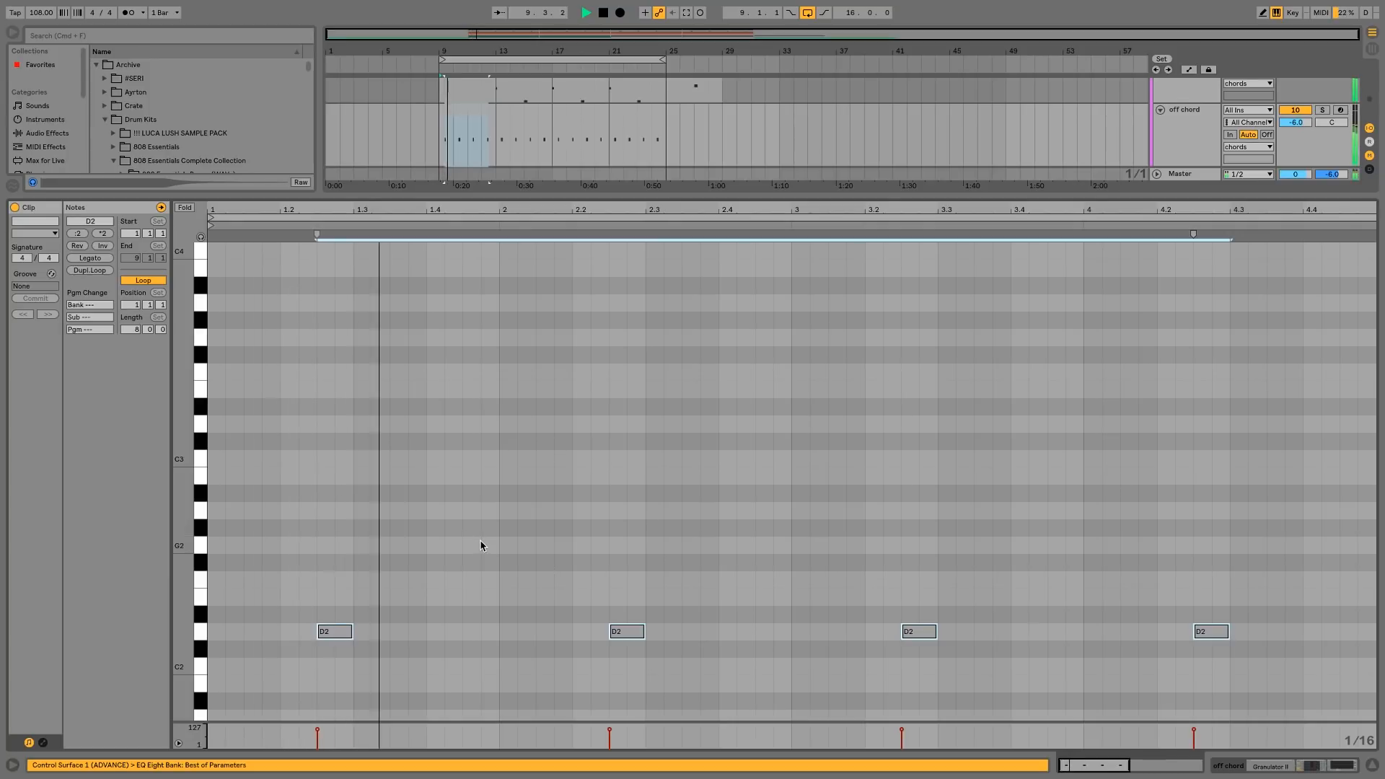
pyautogui.hotkey('shift', 'Up')
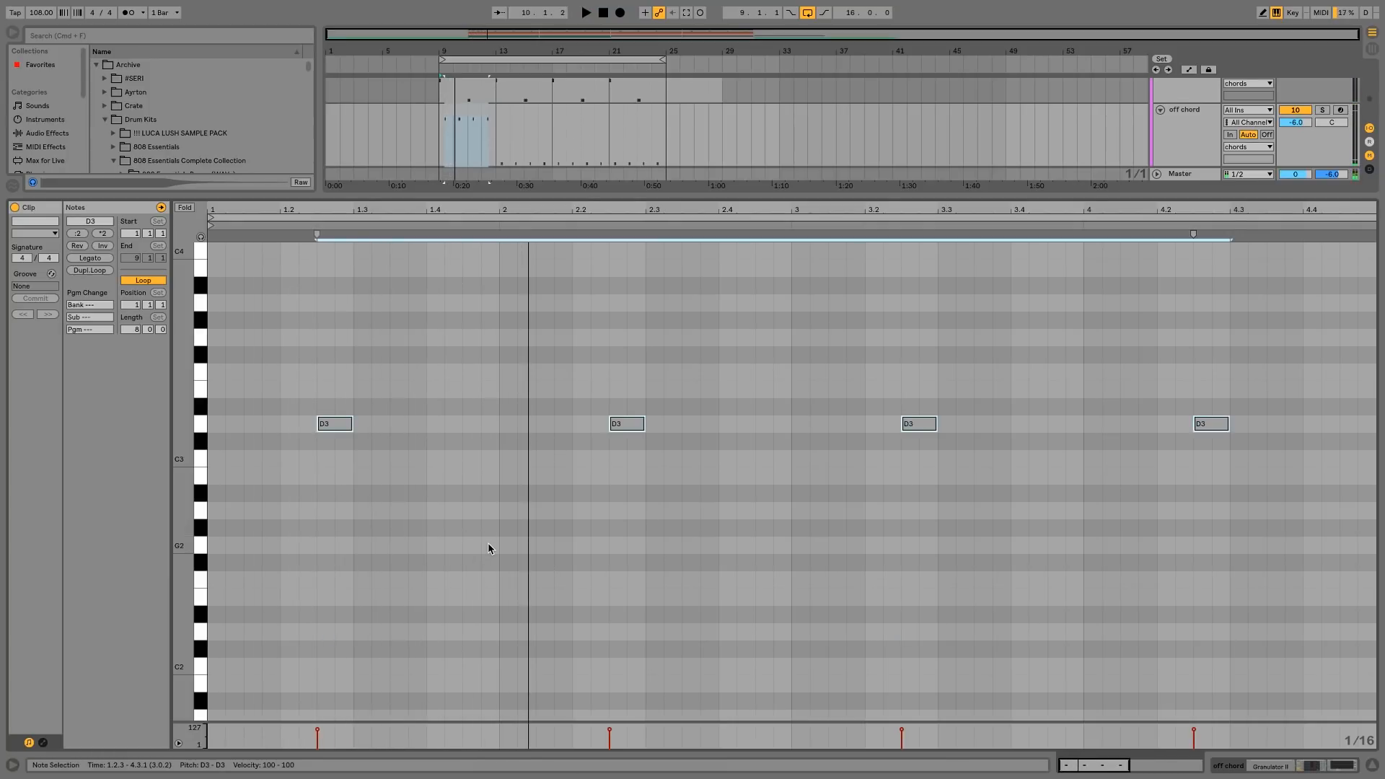
pyautogui.hotkey('shift', 'Down')
pyautogui.press('space')
pyautogui.press('space')
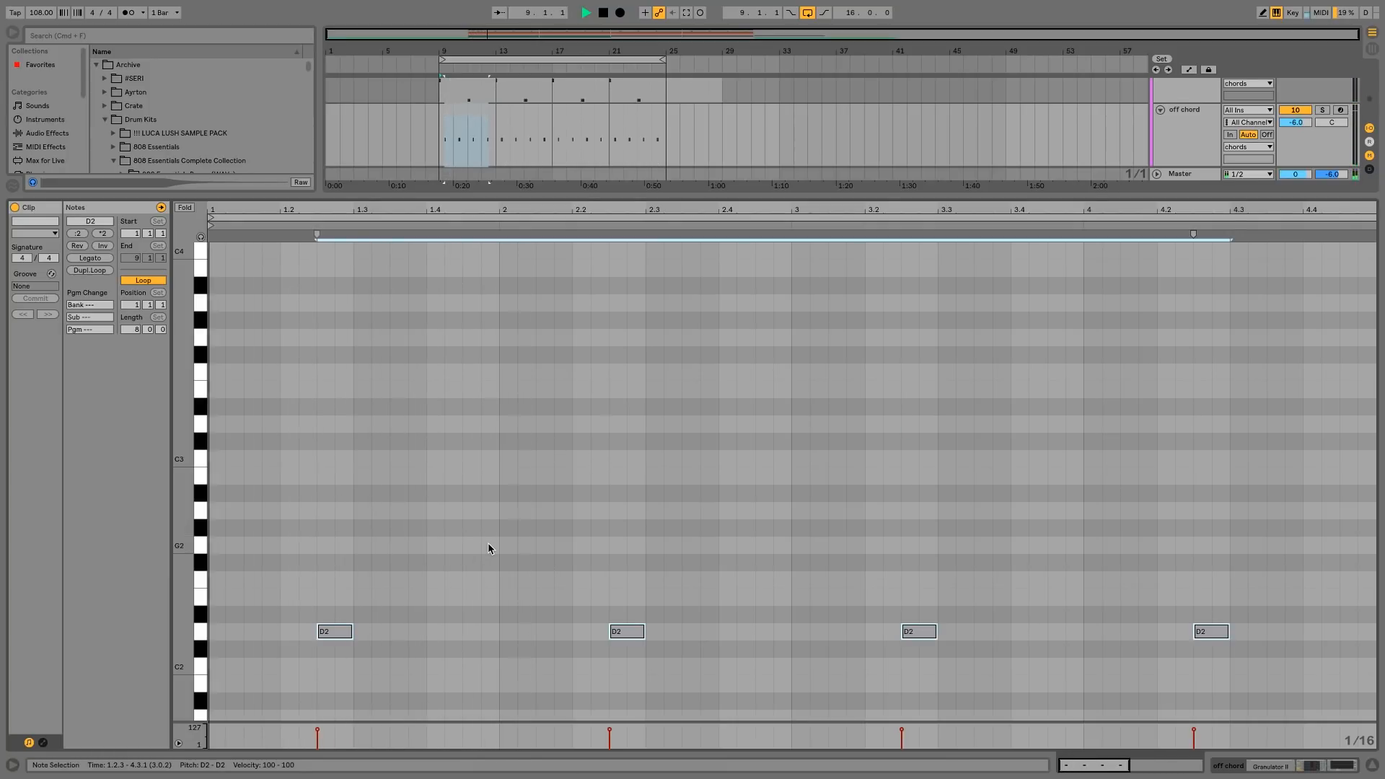
pyautogui.click(1371, 763)
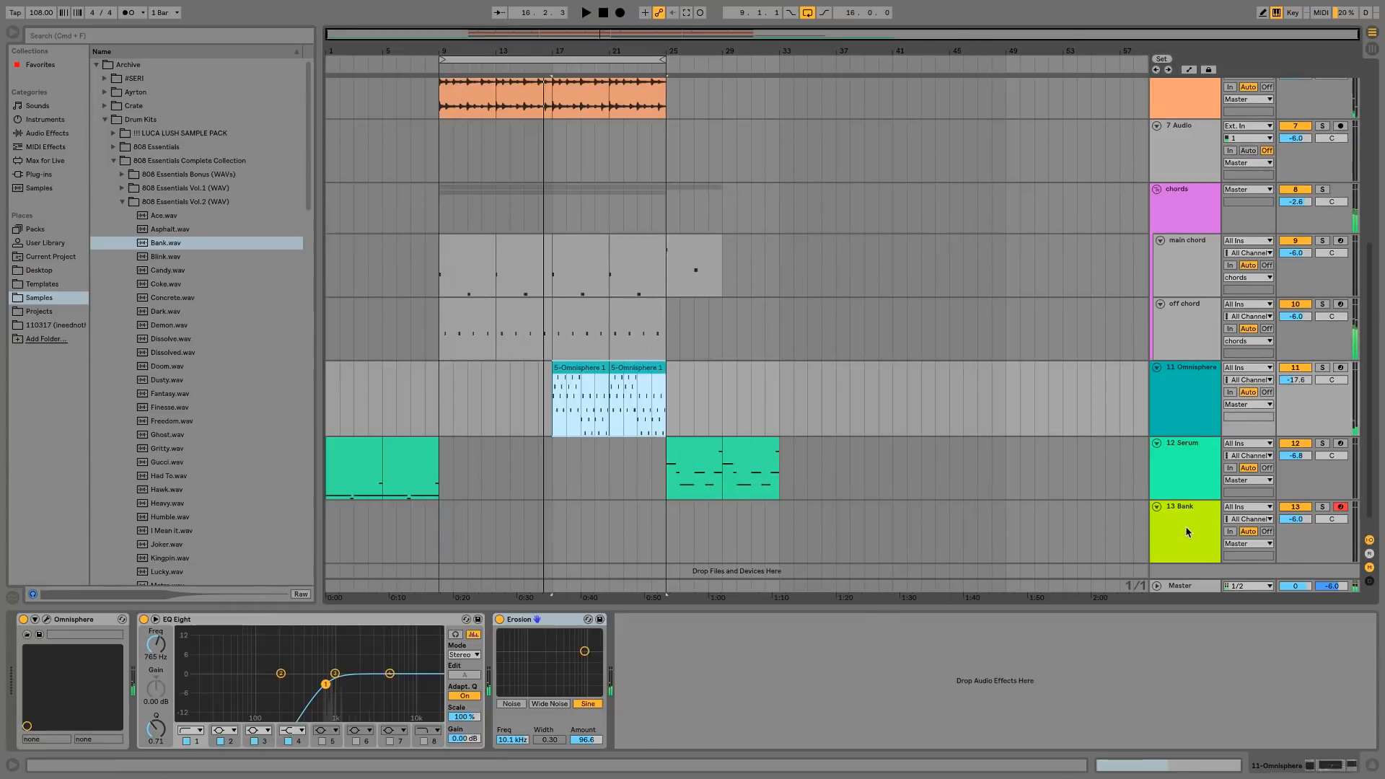
# - Insert an empty four-bar MIDI clip on the Bank track from bar 9 to bar 13
pyautogui.click(1185, 526)
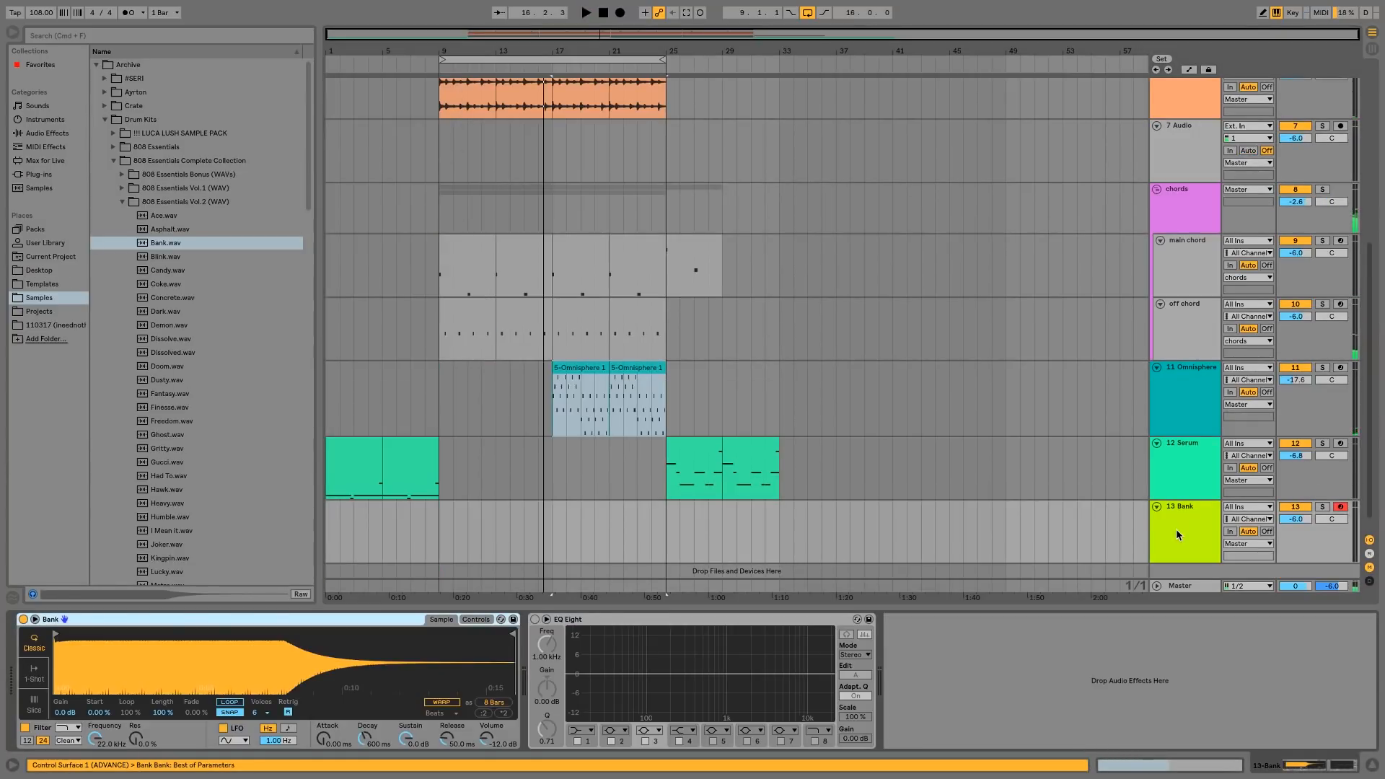
pyautogui.moveTo(443, 544); pyautogui.dragTo(545, 540)
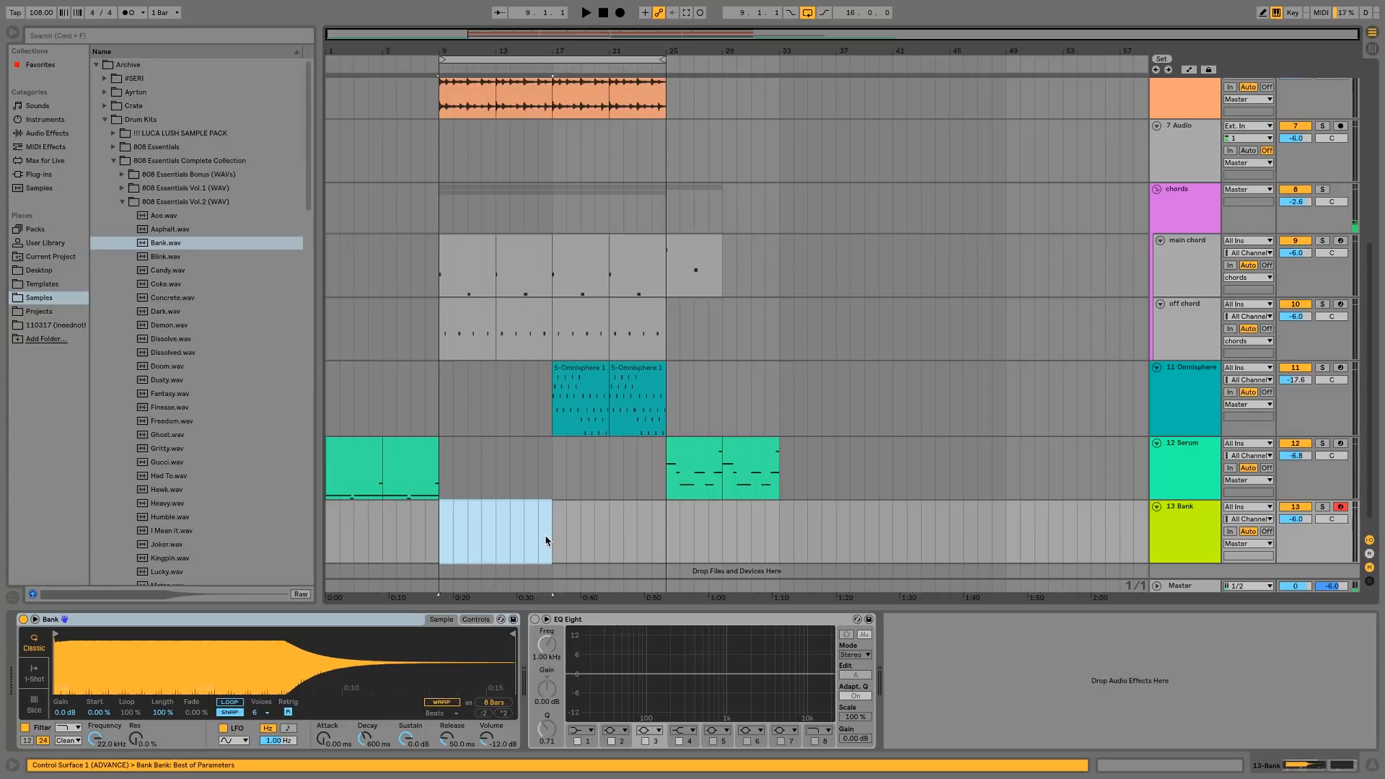
pyautogui.keyDown('shift'); pyautogui.click(497, 535); pyautogui.keyUp('shift')
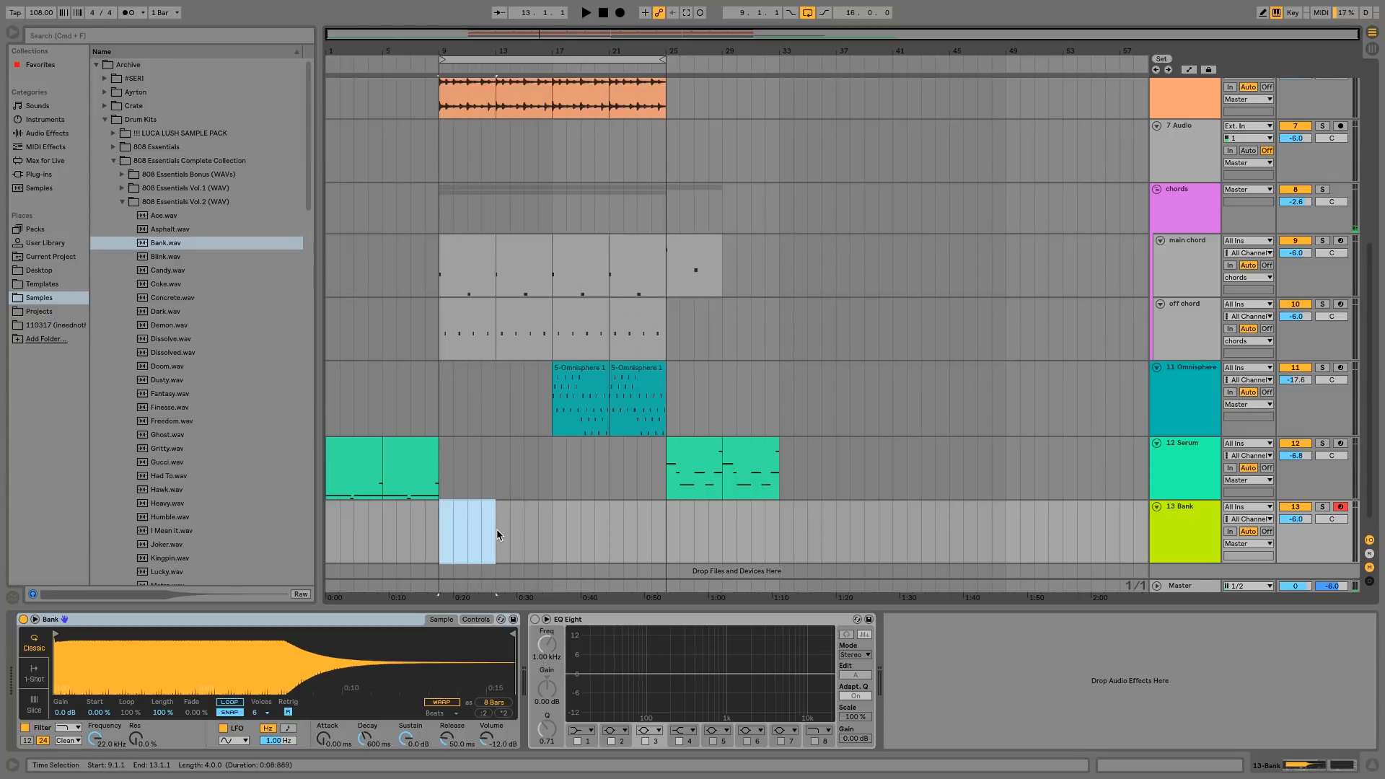
pyautogui.rightClick(496, 534)
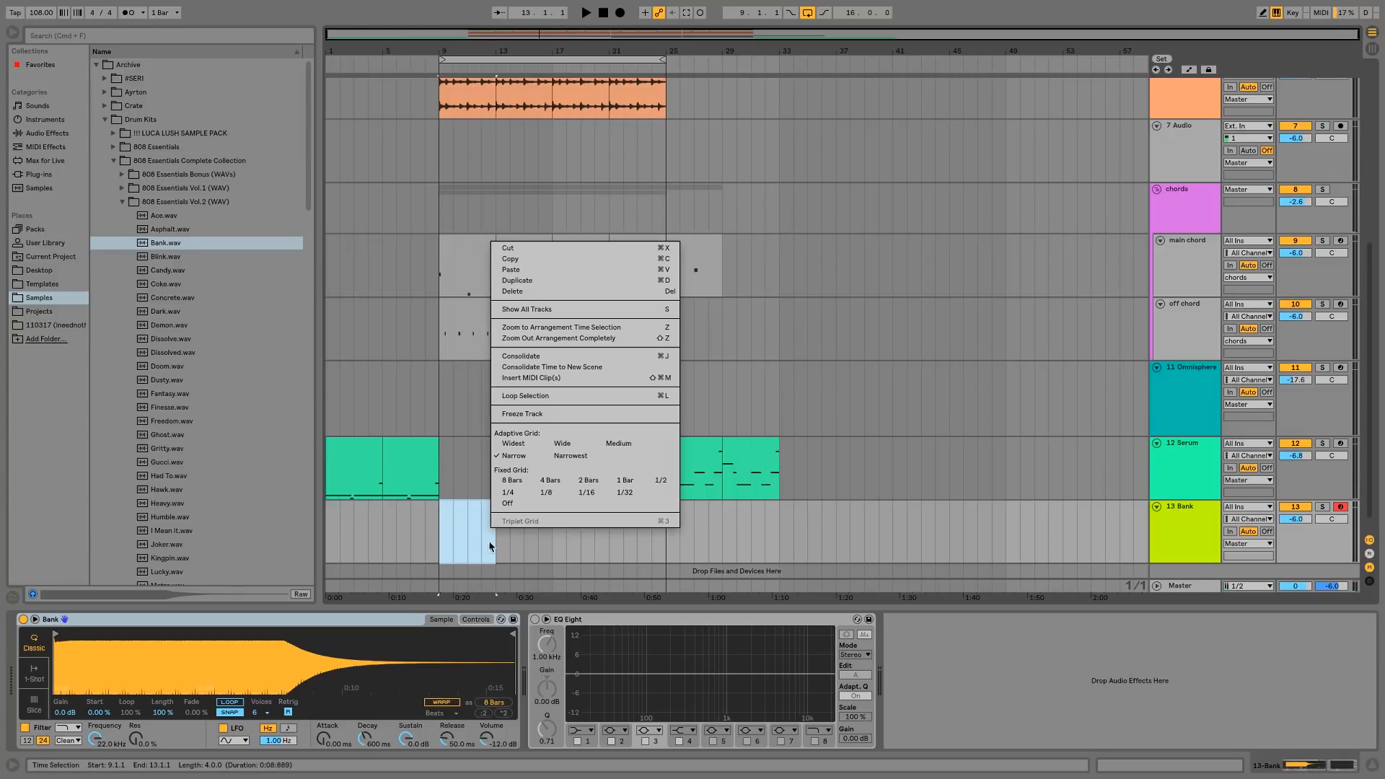
pyautogui.click(443, 510)
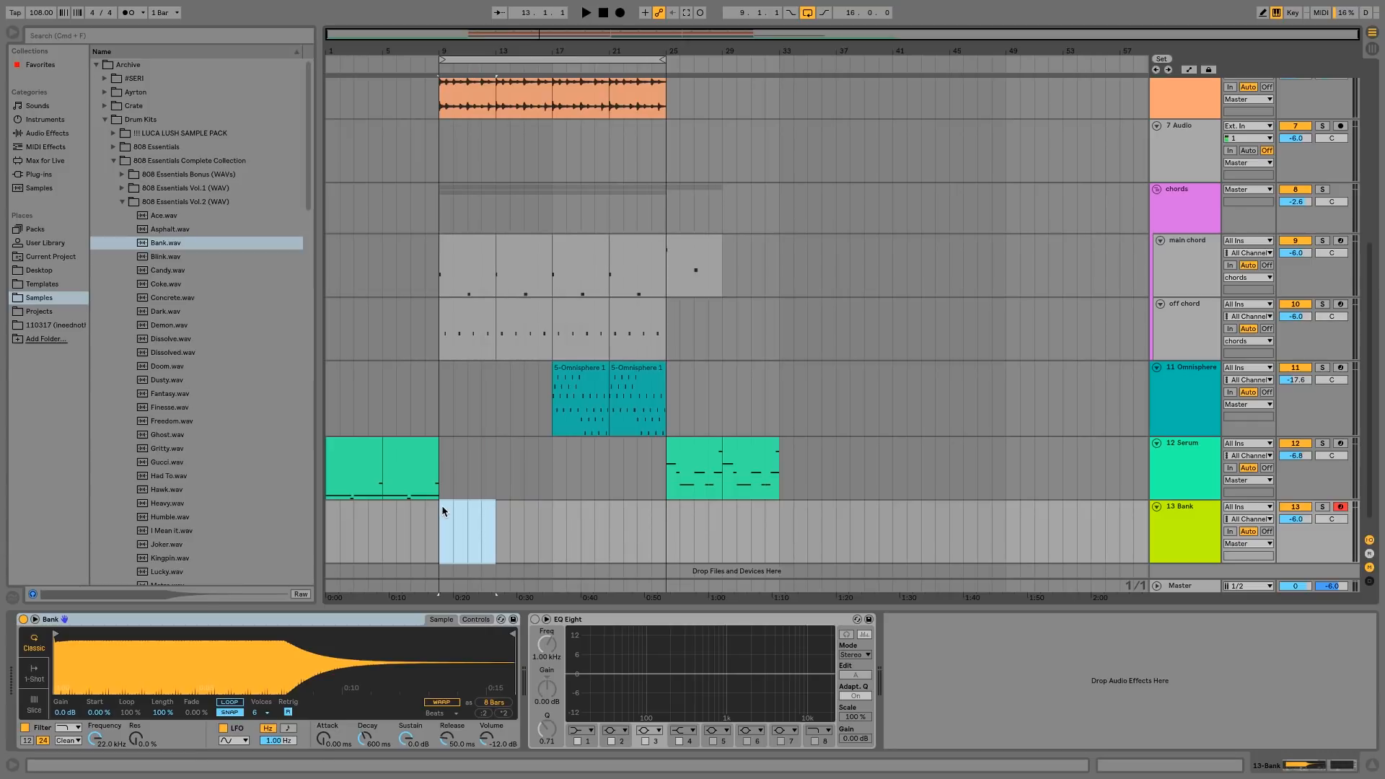
pyautogui.press('super+shift+m')
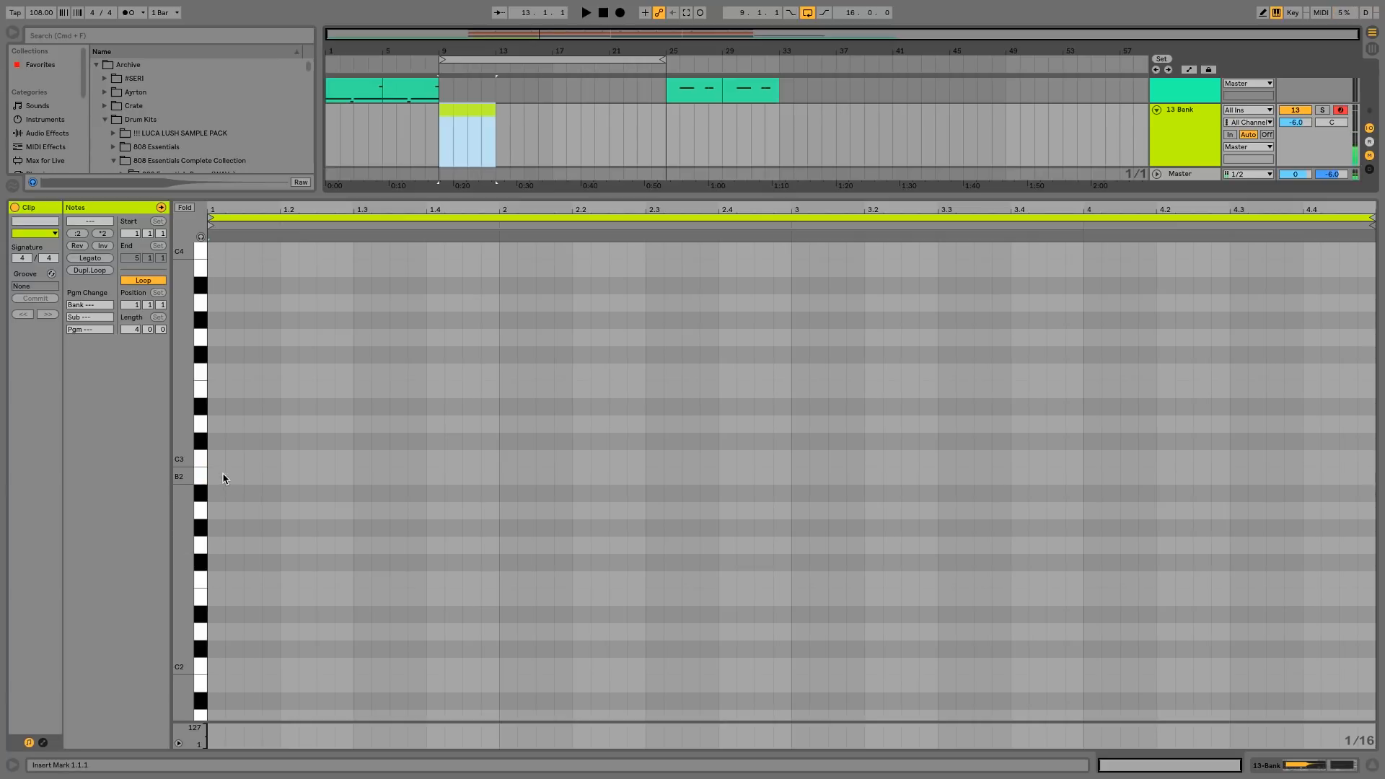
# - Draw B2 notes in the Bank clip during playback: a two-beat note at 1.1.1, a sixteenth at 1.3.3 and a one-beat note at 1.4.1
pyautogui.press('space')
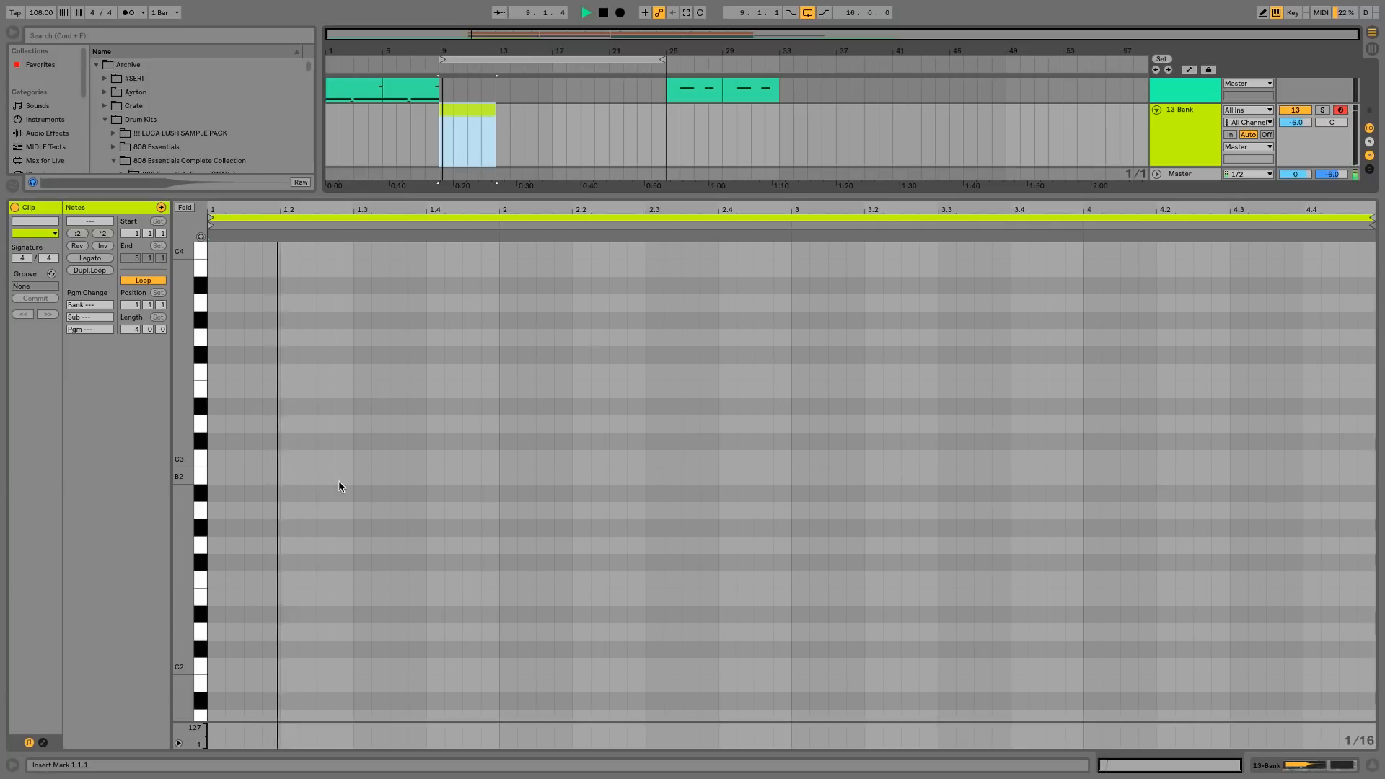
pyautogui.doubleClick(216, 476)
pyautogui.moveTo(226, 476); pyautogui.dragTo(355, 479)
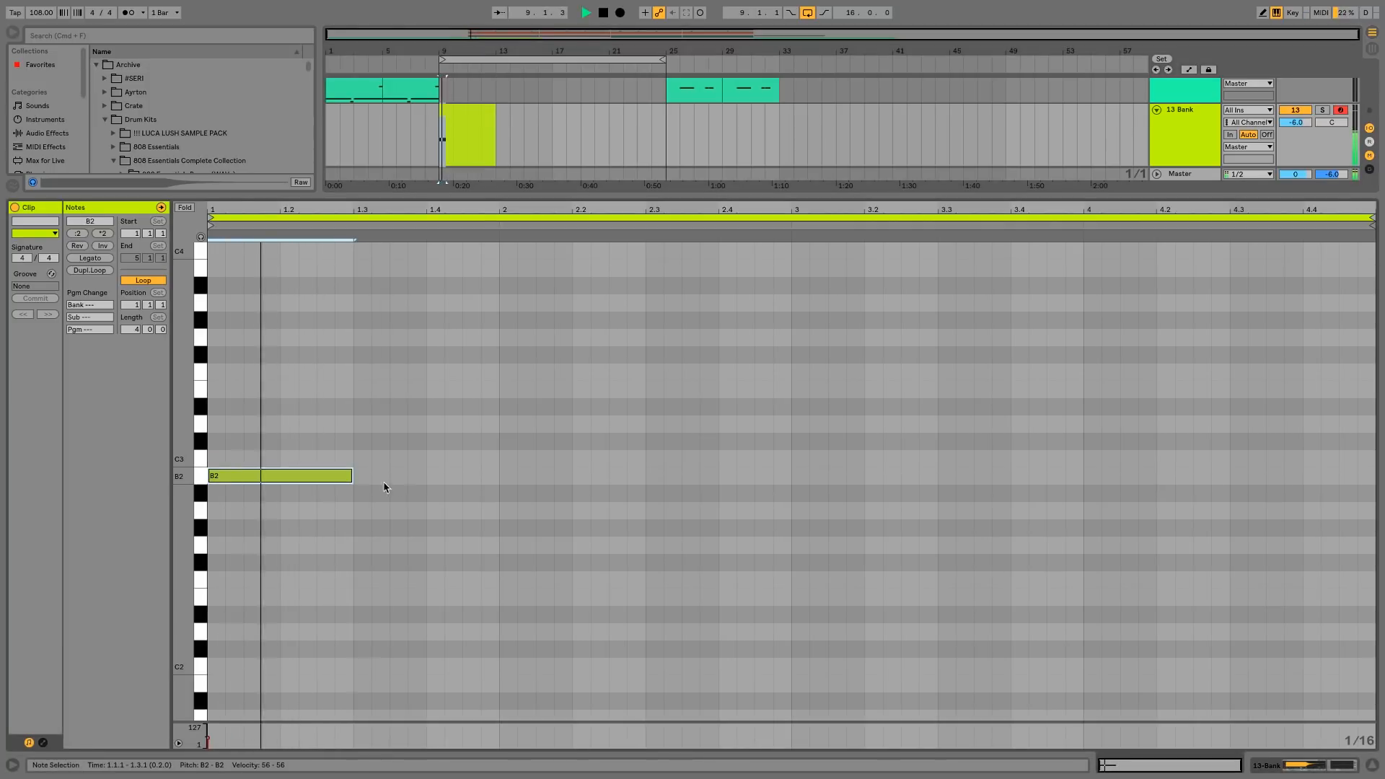
pyautogui.doubleClick(431, 478)
pyautogui.moveTo(442, 477); pyautogui.dragTo(497, 473)
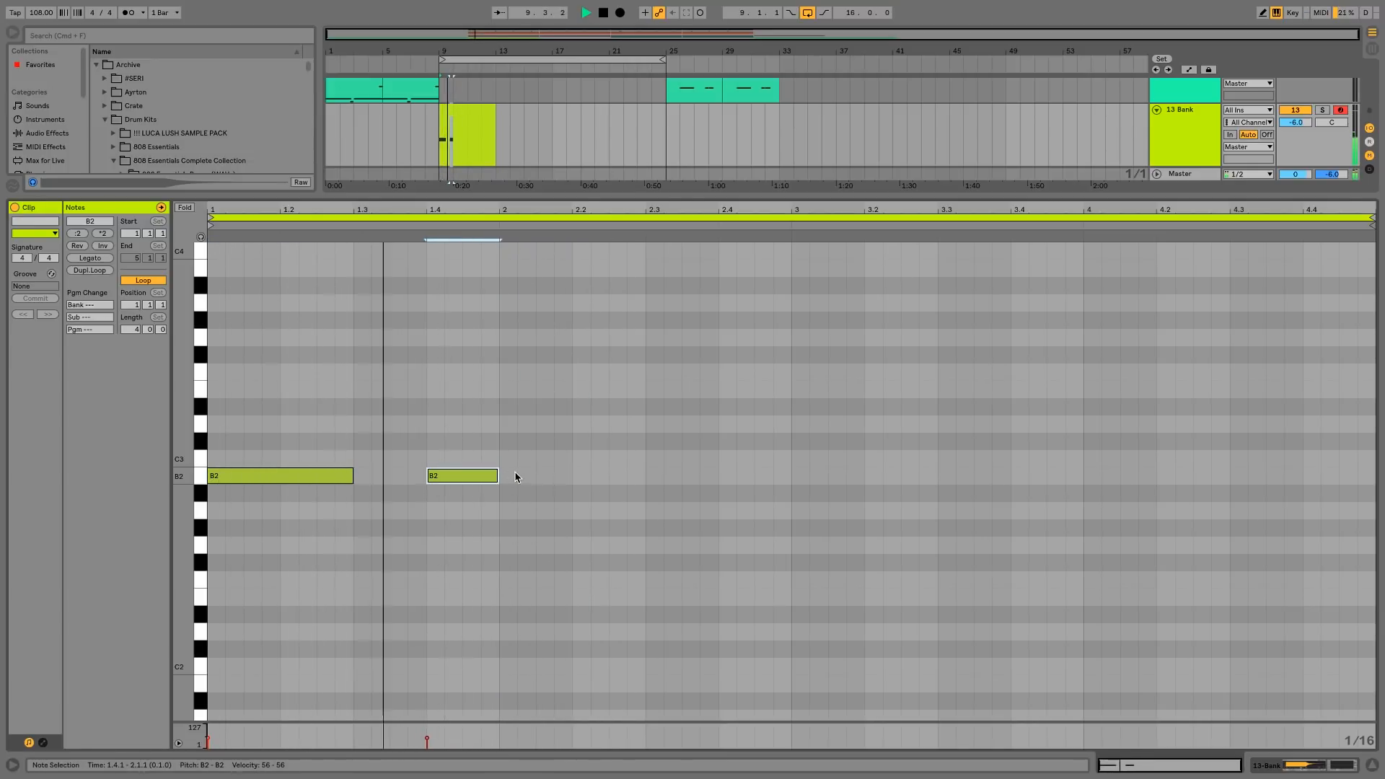
pyautogui.click(402, 478)
pyautogui.doubleClick(401, 477)
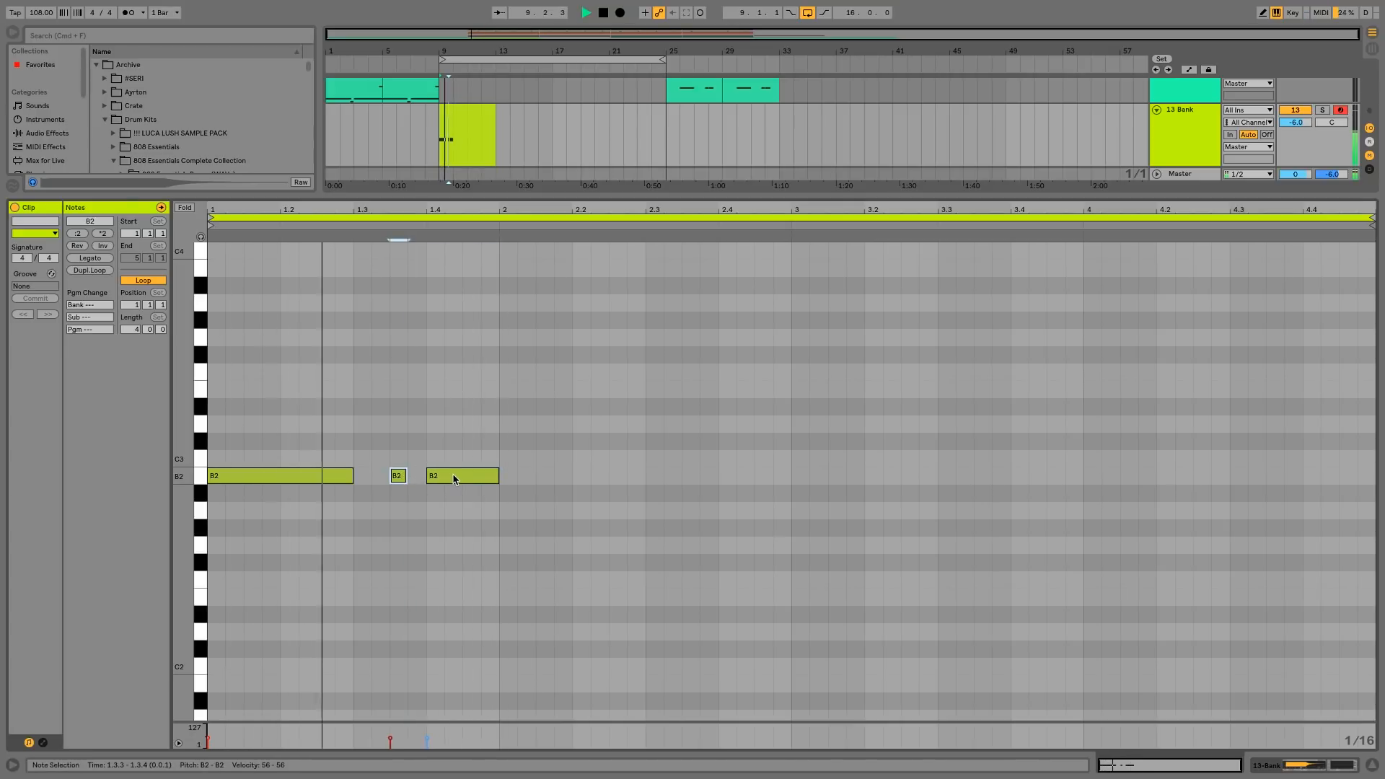
pyautogui.click(466, 479)
# - Resize the B2 notes so they start at 1.1.1, 1.2.3 and 1.4.1 without gaps, end the last at 2.3.1, and audition them
pyautogui.press('space')
pyautogui.press('space')
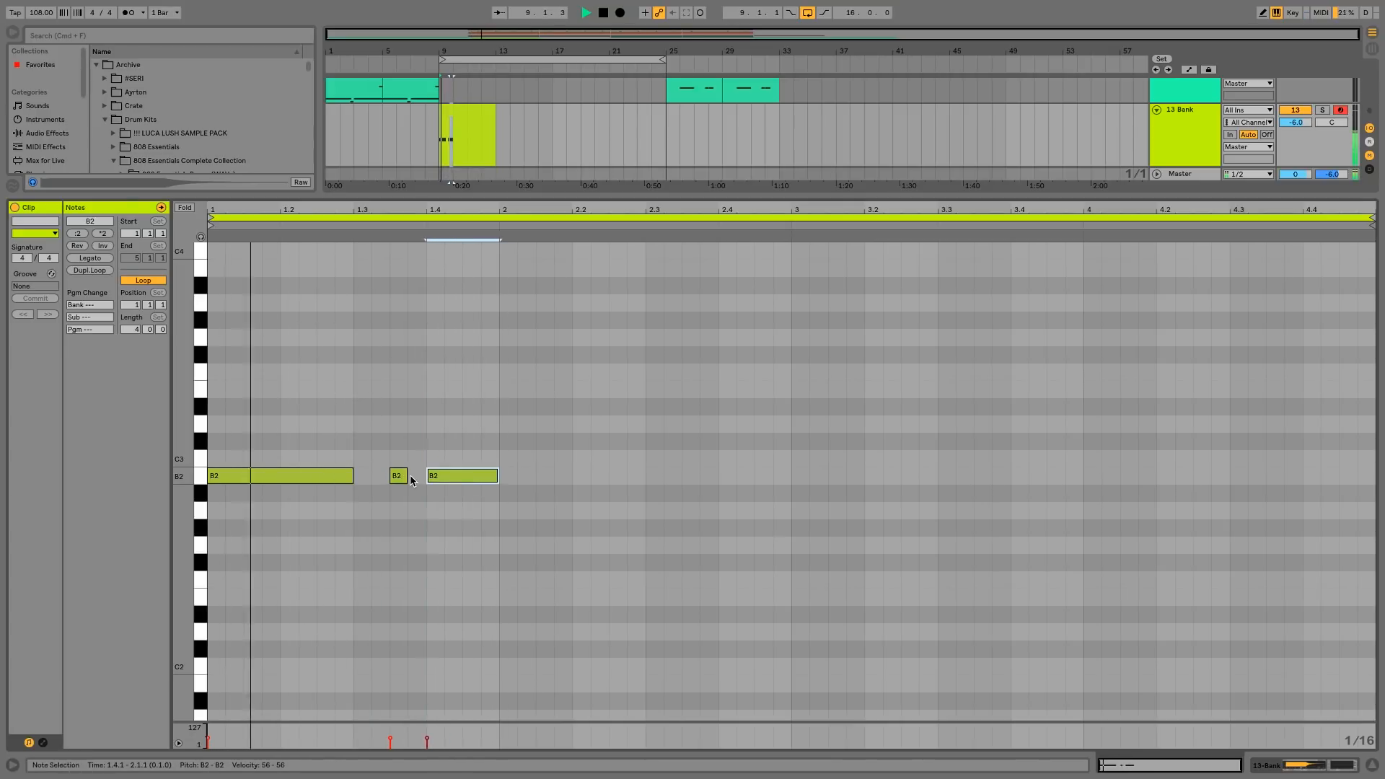
pyautogui.moveTo(401, 479); pyautogui.dragTo(650, 490)
pyautogui.press('space')
pyautogui.press('space')
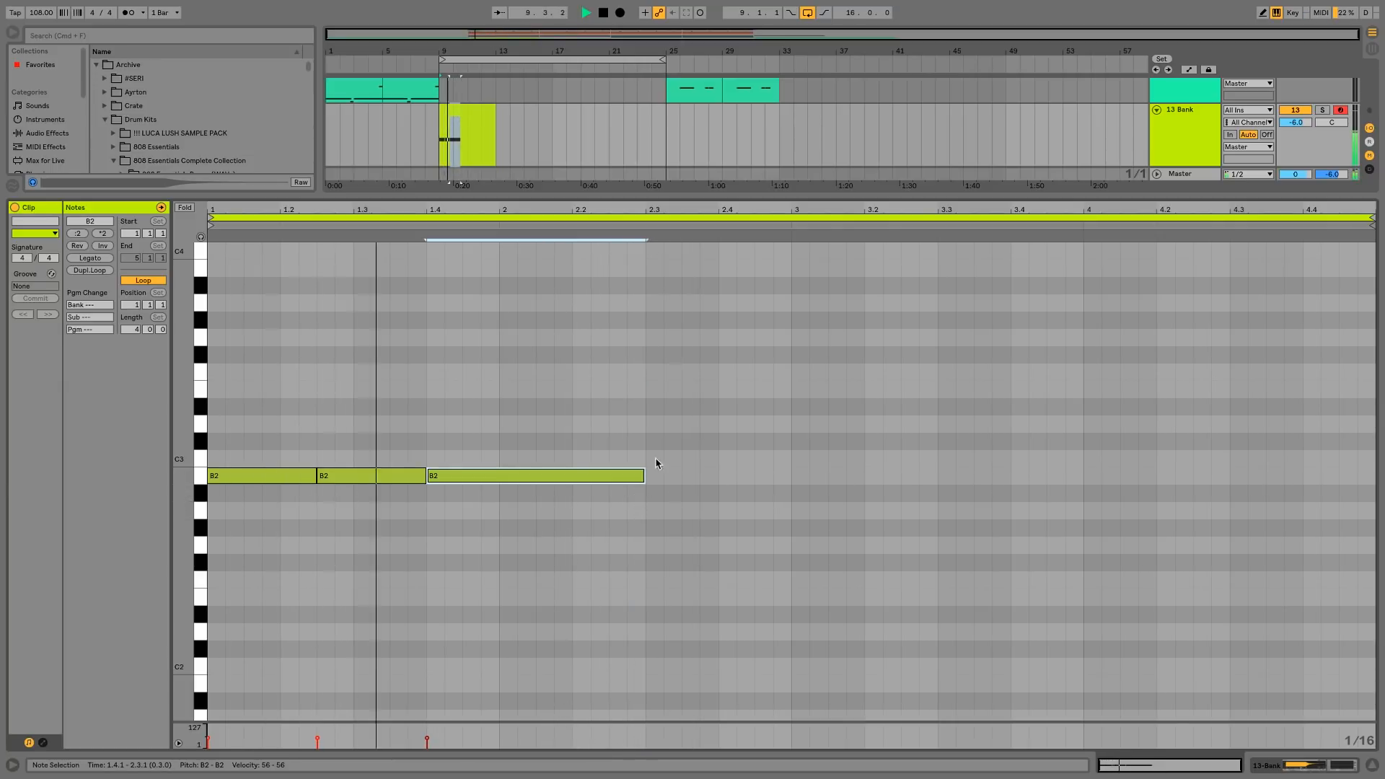
# - Try a one-beat B3 note at 2.3.1 and transpose the B2 note at 1.4.1 up to F#3, auditioning the line
pyautogui.doubleClick(655, 267)
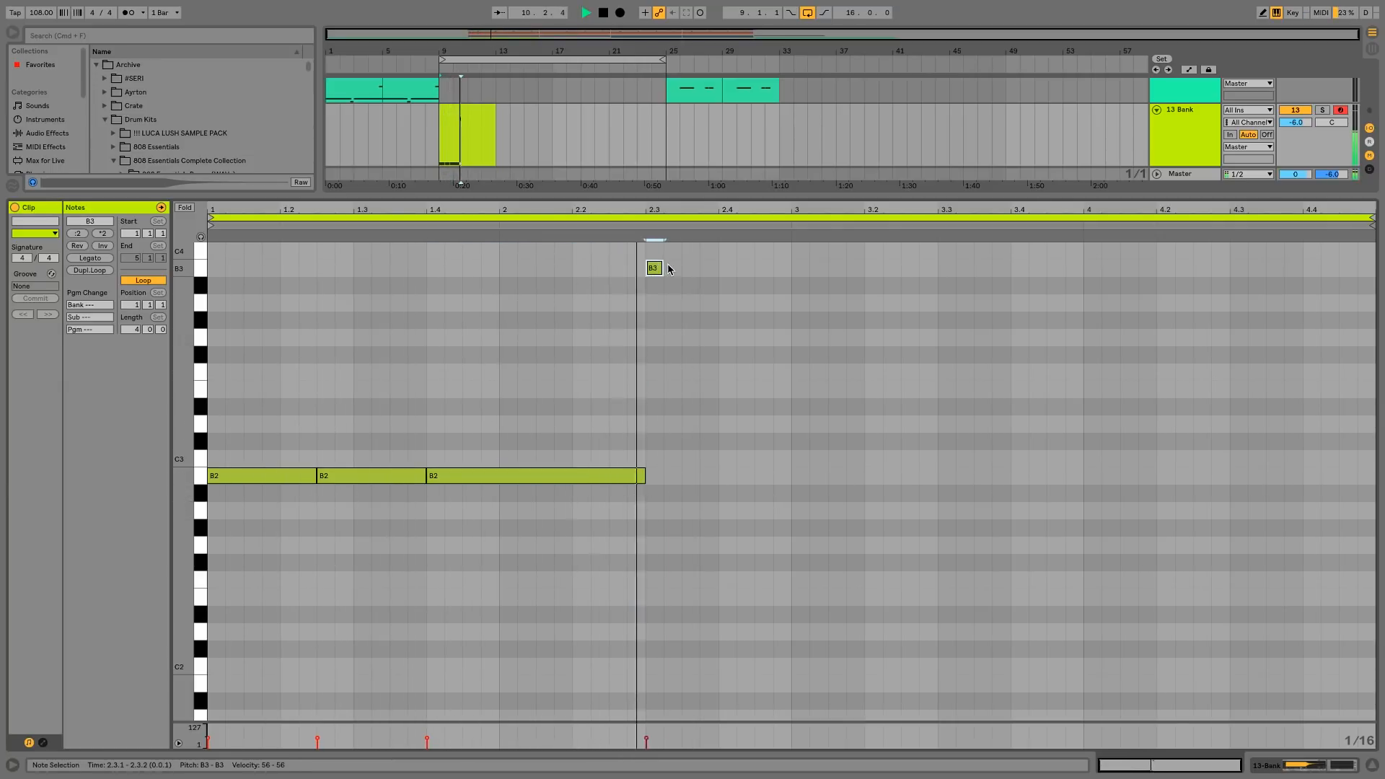
pyautogui.moveTo(663, 267); pyautogui.dragTo(718, 264)
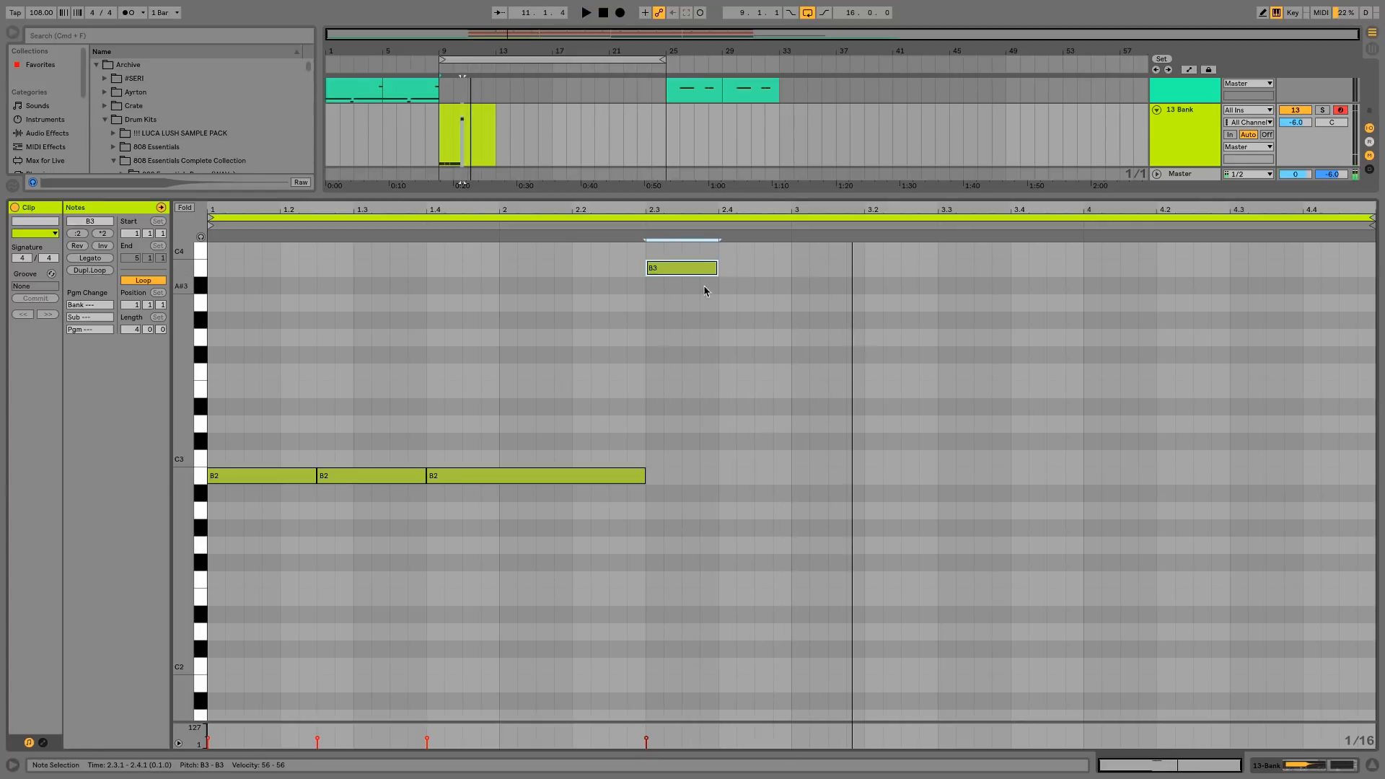
pyautogui.moveTo(501, 478)
pyautogui.mouseDown()
pyautogui.moveTo(498, 553)
pyautogui.moveTo(507, 347)
pyautogui.moveTo(504, 473)
pyautogui.mouseUp()
pyautogui.press('Up')
pyautogui.press('Up')
pyautogui.press('Up')
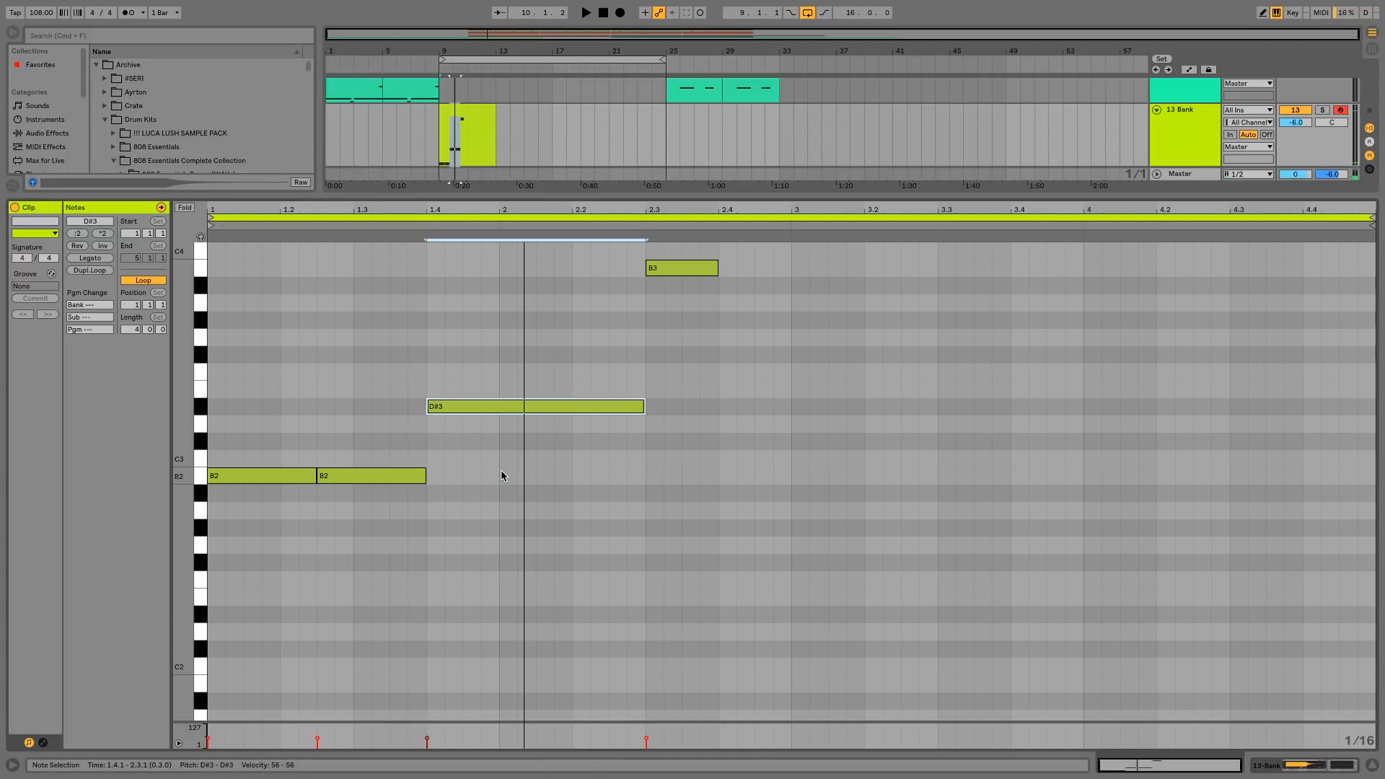
pyautogui.press('Up')
pyautogui.press('Up')
pyautogui.press('Up')
pyautogui.press('space')
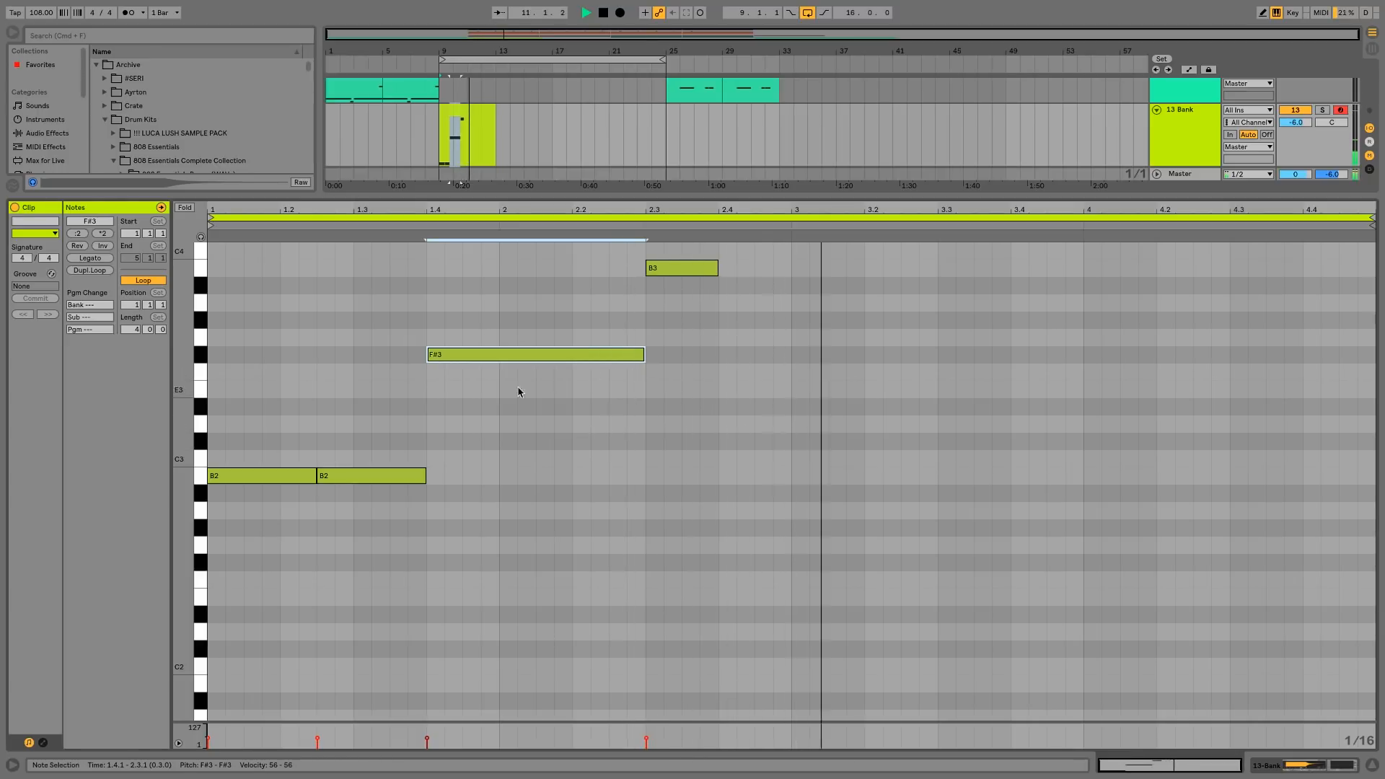
pyautogui.press('space')
# - Raise the first note of the Bank clip to F#3 and lower the note at 1.4.1 to B2
pyautogui.click(230, 477)
pyautogui.moveTo(230, 478); pyautogui.dragTo(232, 360)
pyautogui.press('space')
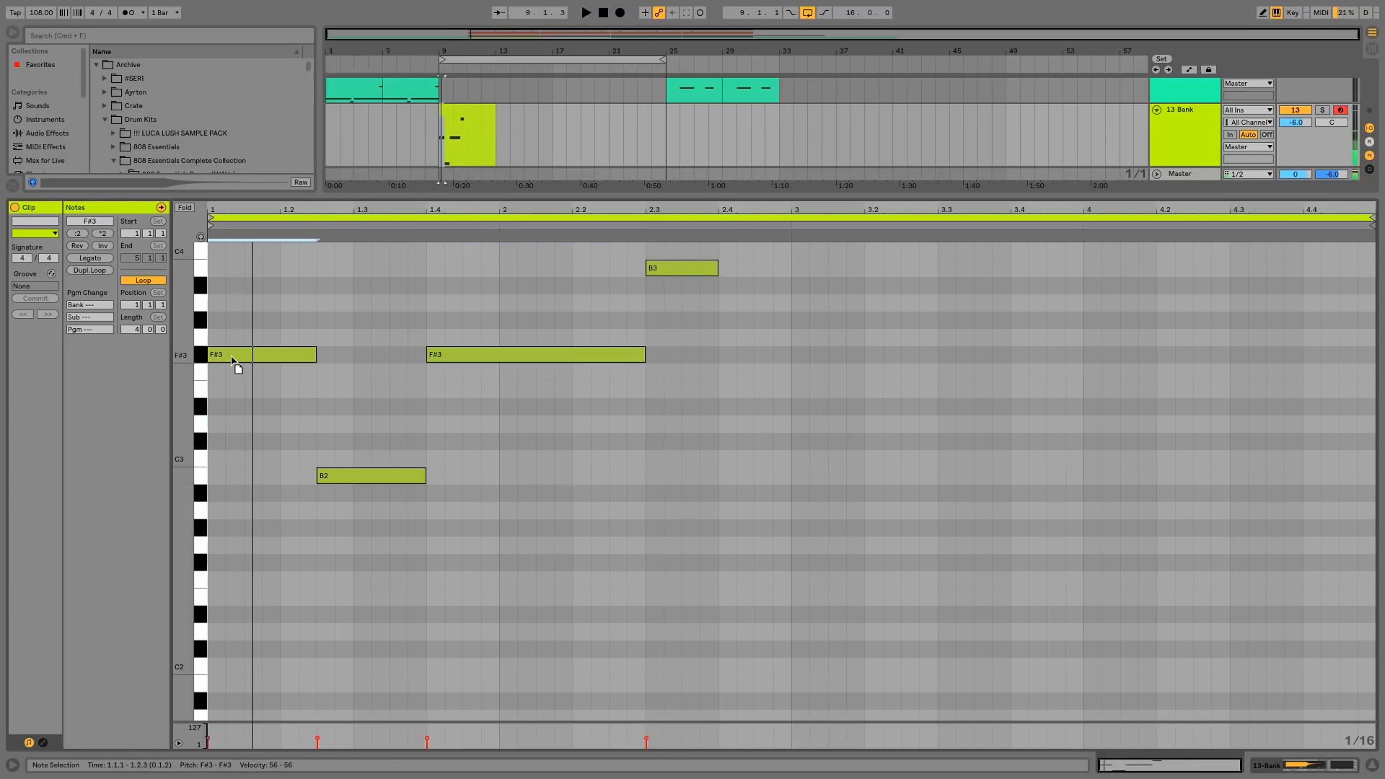
pyautogui.moveTo(368, 478)
pyautogui.mouseDown()
pyautogui.moveTo(365, 355)
pyautogui.moveTo(386, 498)
pyautogui.moveTo(382, 483)
pyautogui.mouseUp()
pyautogui.click(452, 361)
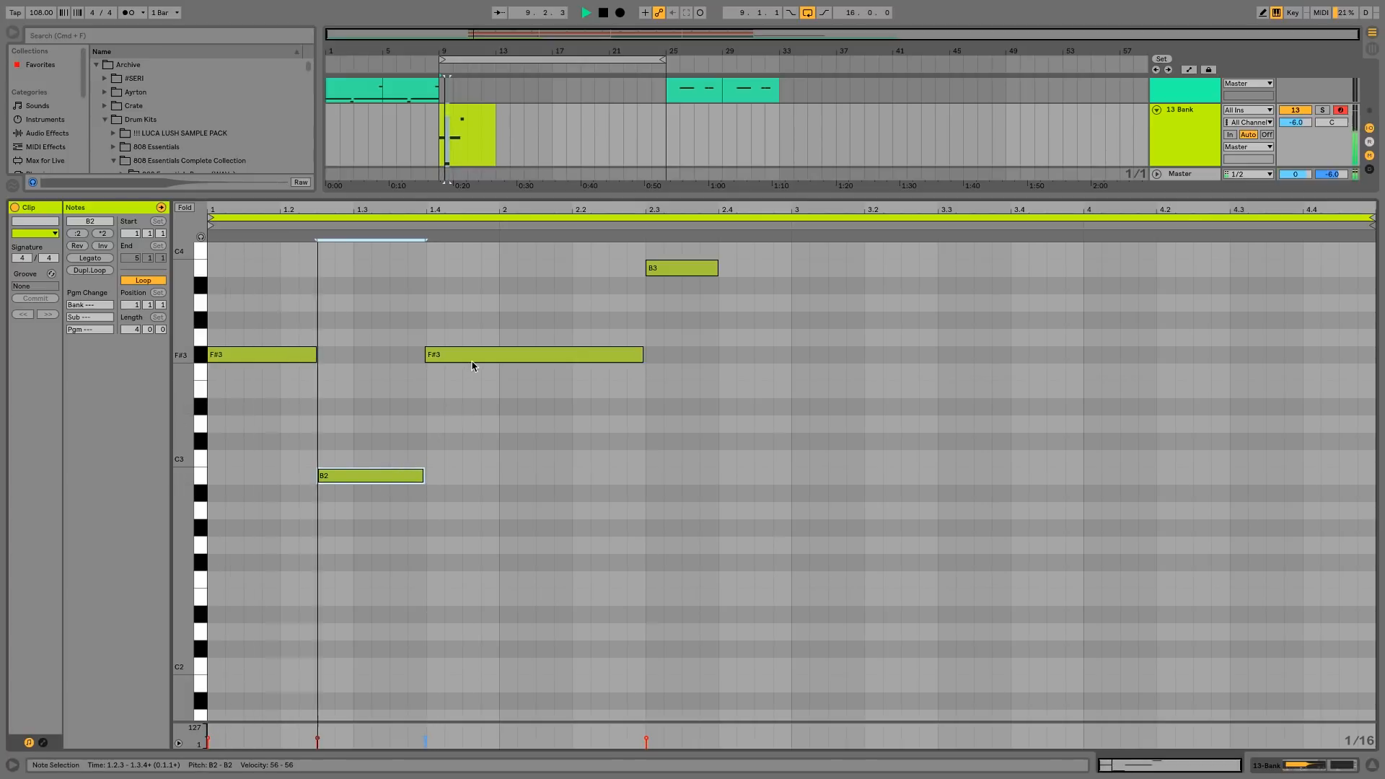
pyautogui.moveTo(473, 357); pyautogui.dragTo(478, 482)
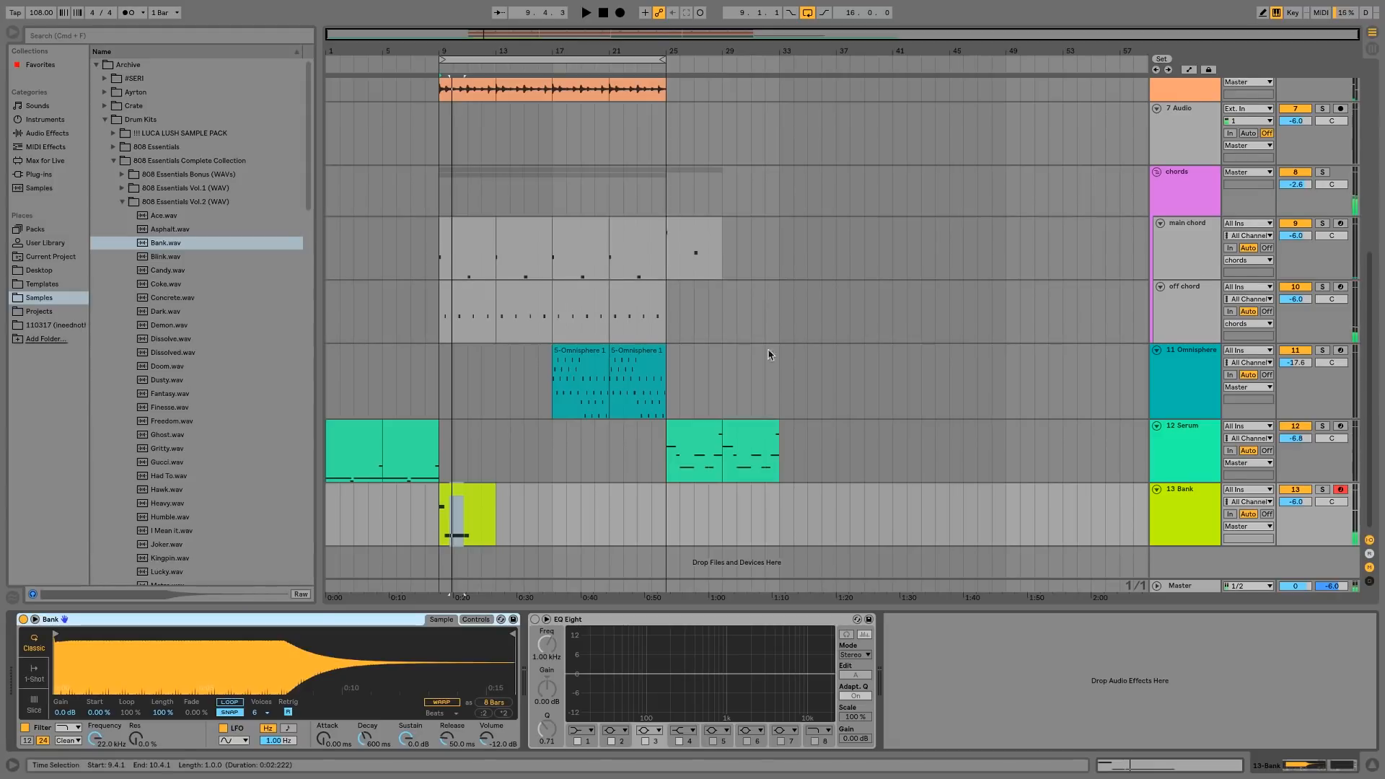
# - Add kick hits at 1.4 and 3.4 in the Drum Rack clip at bar 9
pyautogui.scroll(6, 473, 118)
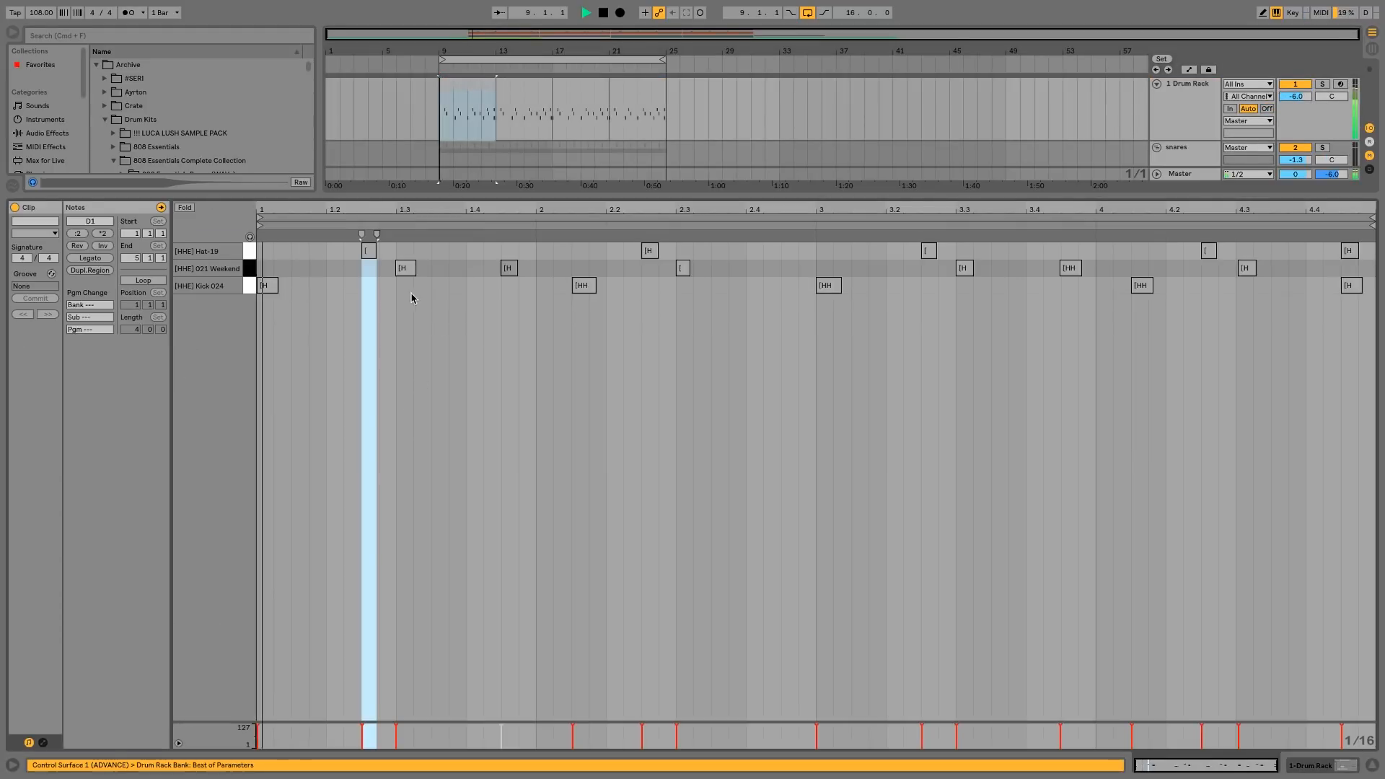
pyautogui.doubleClick(440, 287)
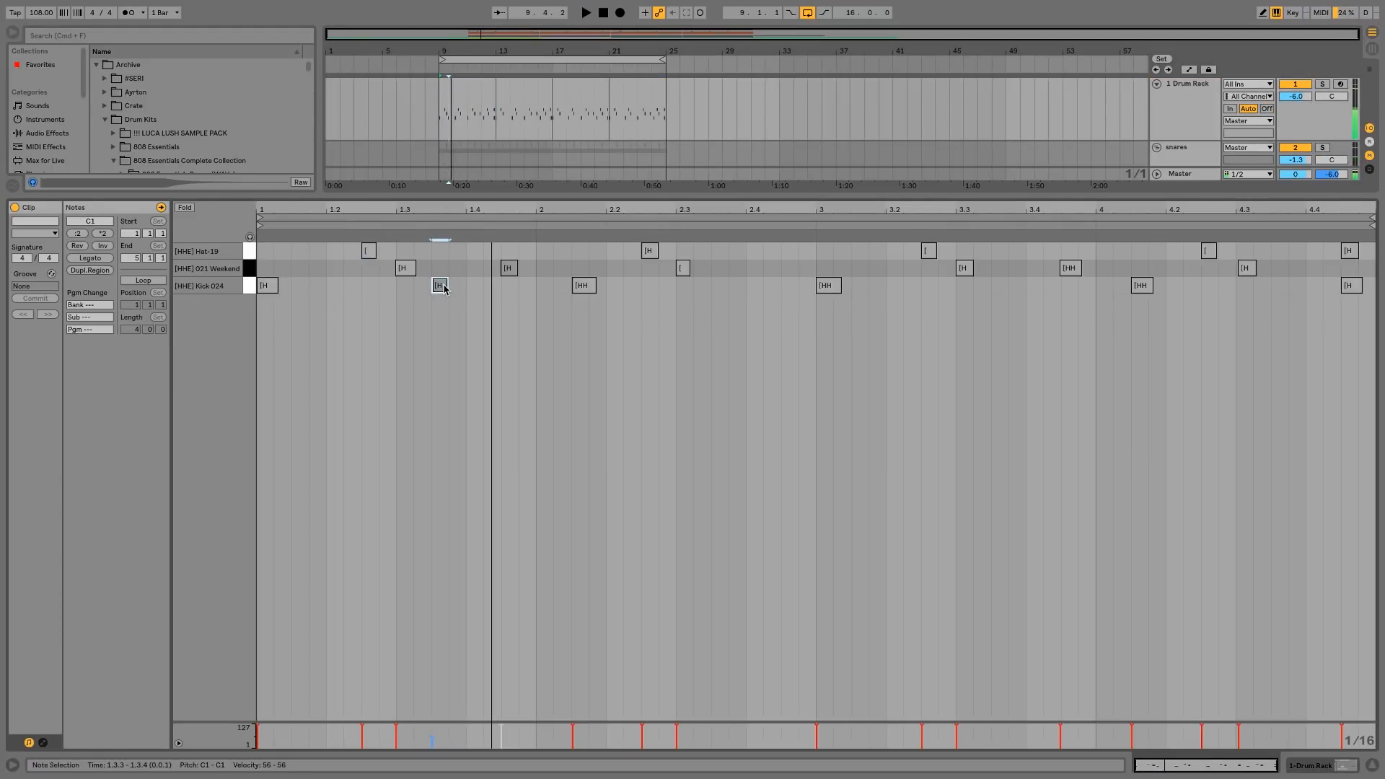
pyautogui.moveTo(442, 292); pyautogui.dragTo(476, 293)
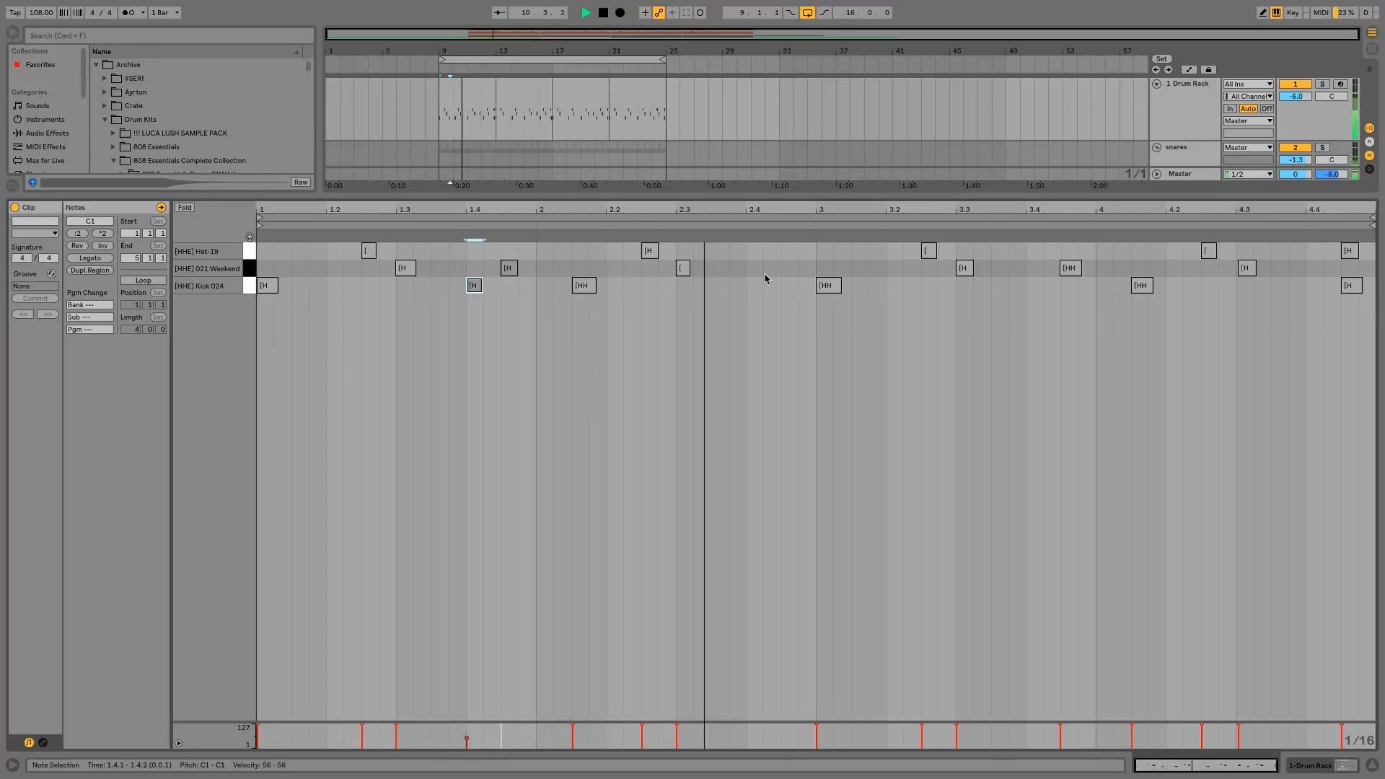
pyautogui.doubleClick(1036, 287)
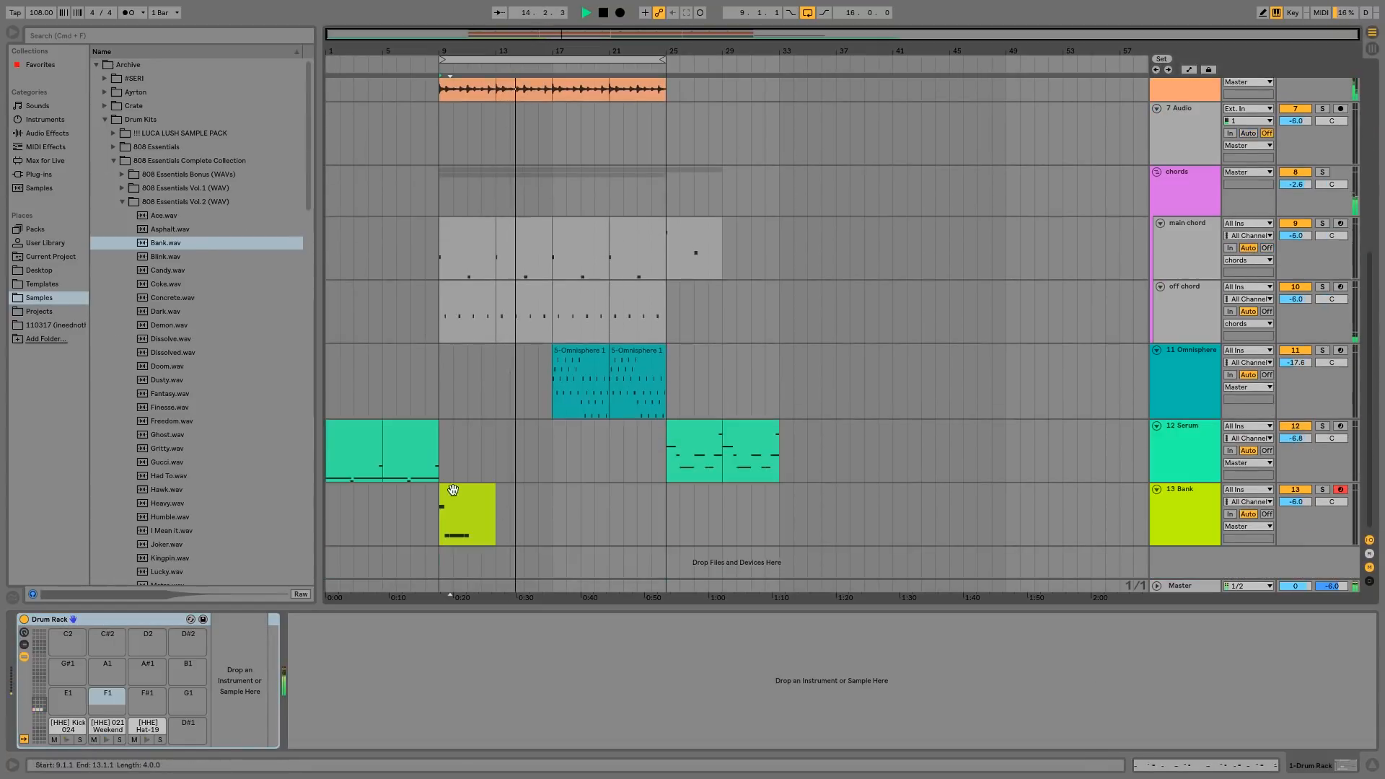
# - Open the Bank clip at bar 9 and audition its 808 notes from the start of the loop
pyautogui.doubleClick(453, 489)
pyautogui.press('space')
pyautogui.press('space')
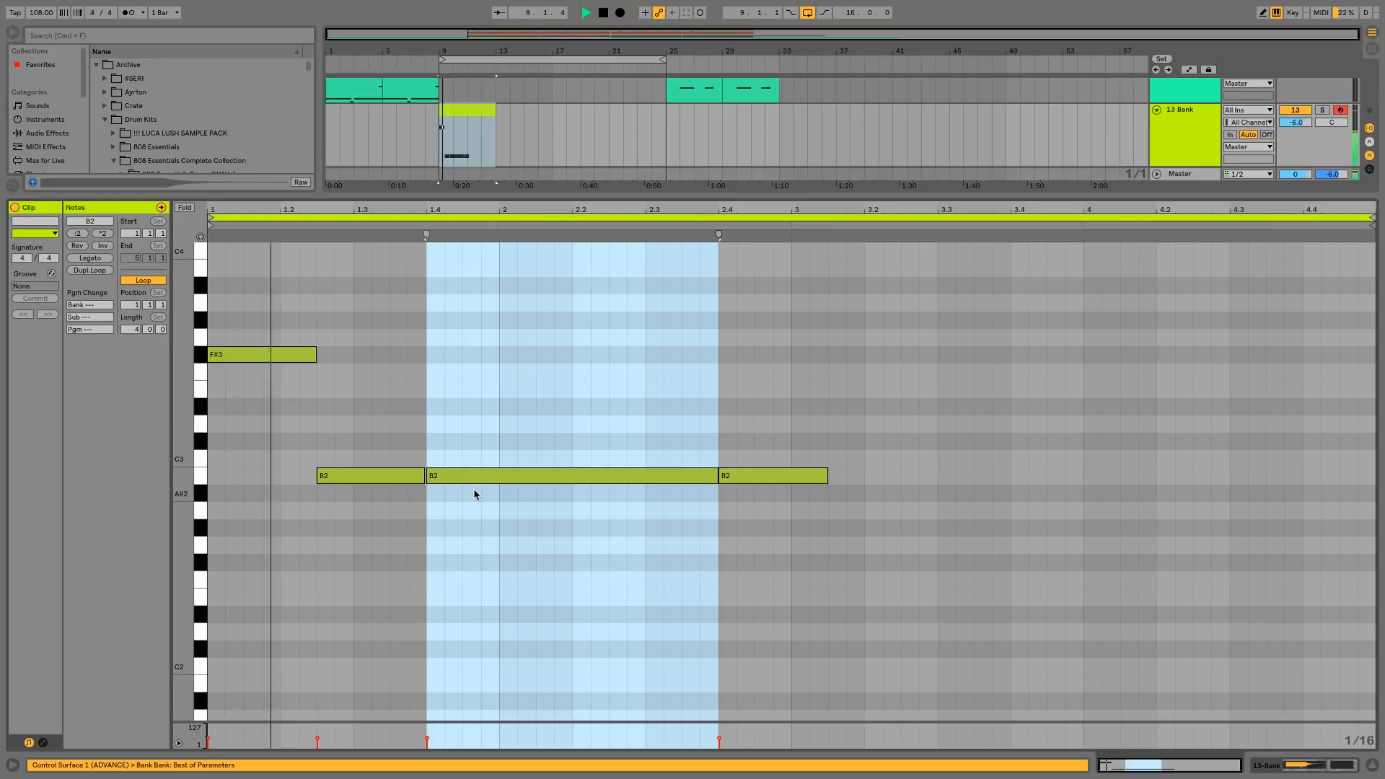
# - Delete the F#3 note at the start of the Bank clip at bar 9 and audition the line
pyautogui.click(253, 355)
pyautogui.press('space')
pyautogui.press('space')
pyautogui.press('Delete')
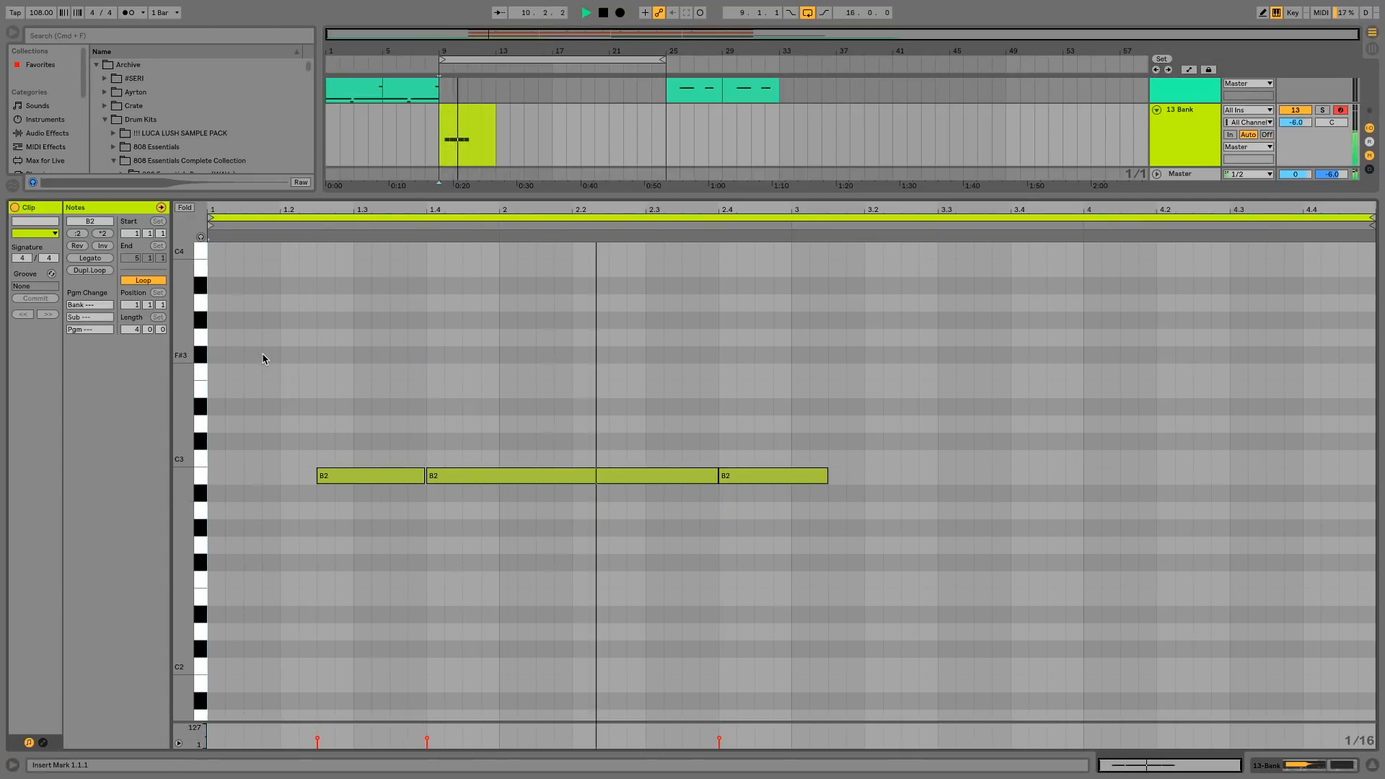
pyautogui.press('space')
# - Shorten the B2 note at 1.4.1 to end at 2.1.3 and add a B2 note from 2.1.3 to 2.4.1
pyautogui.click(711, 476)
pyautogui.moveTo(716, 480); pyautogui.dragTo(578, 484)
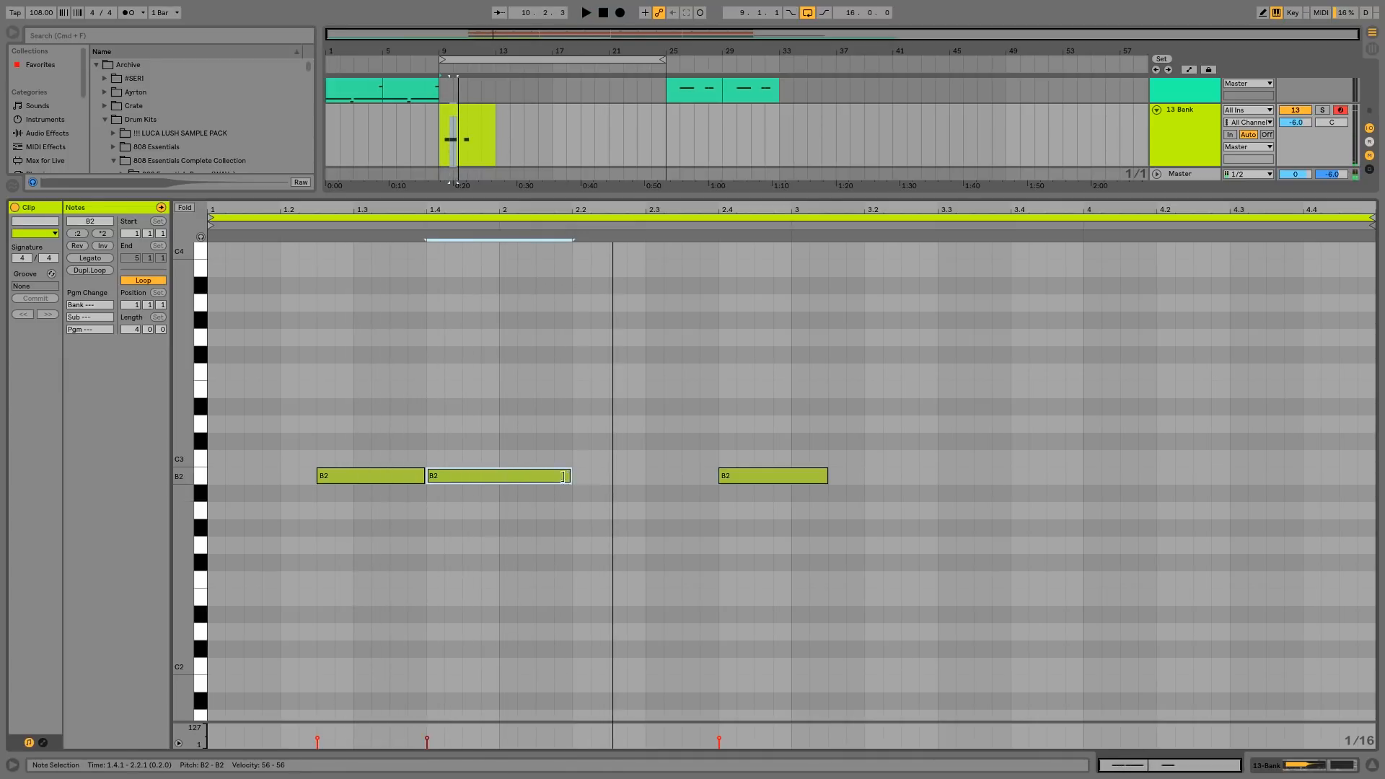
pyautogui.moveTo(563, 476)
pyautogui.mouseDown()
pyautogui.moveTo(551, 479)
pyautogui.moveTo(721, 489)
pyautogui.mouseUp()
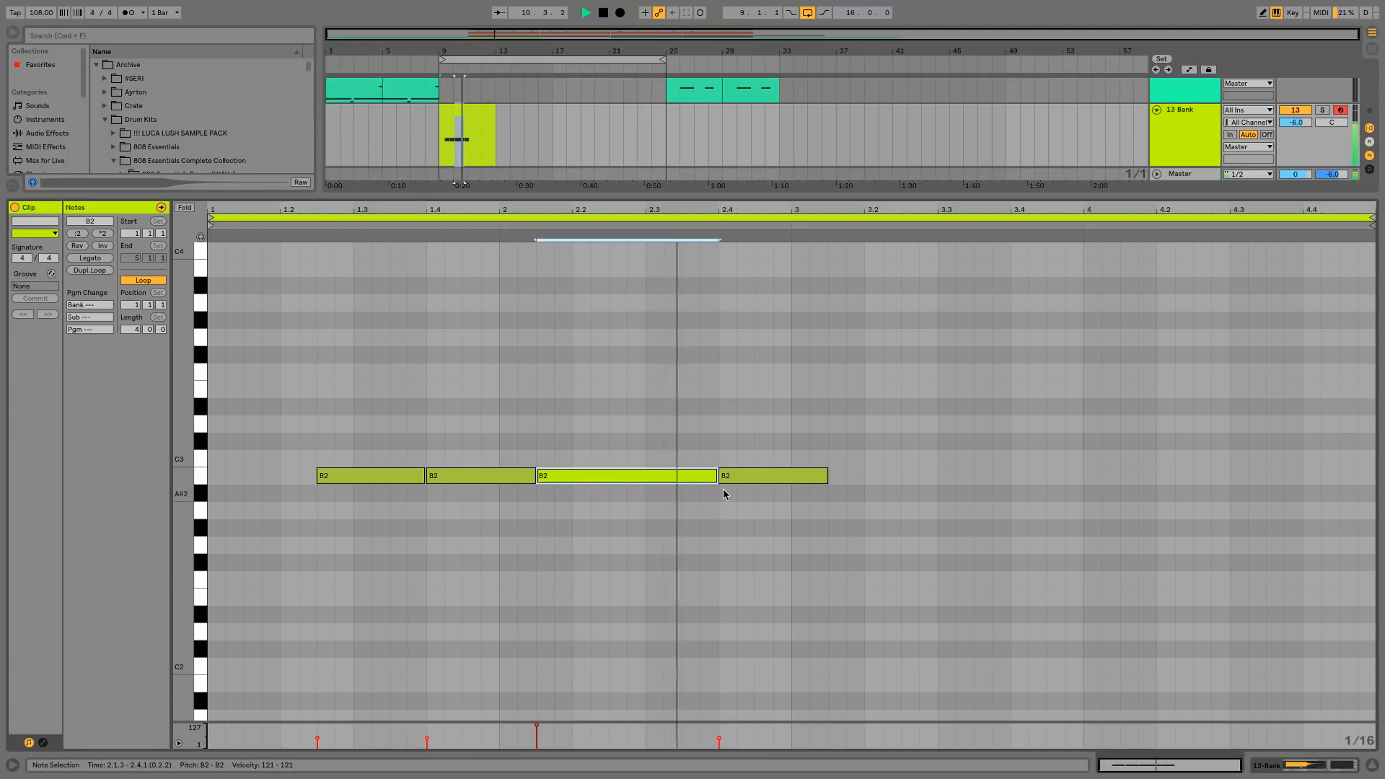
# - Set the velocity-to-volume amount to 0.0 % in the Bank track's sampler controls
pyautogui.click(1255, 768)
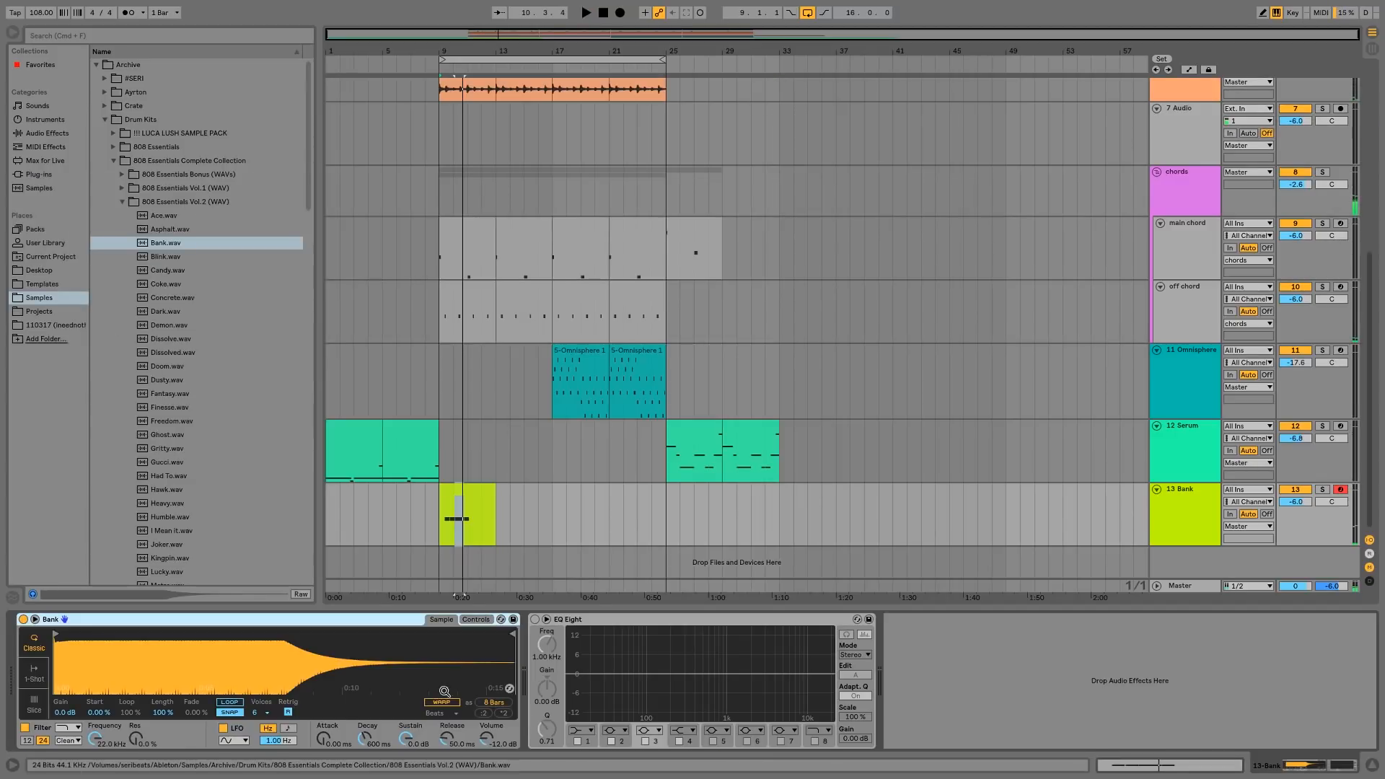
pyautogui.click(475, 619)
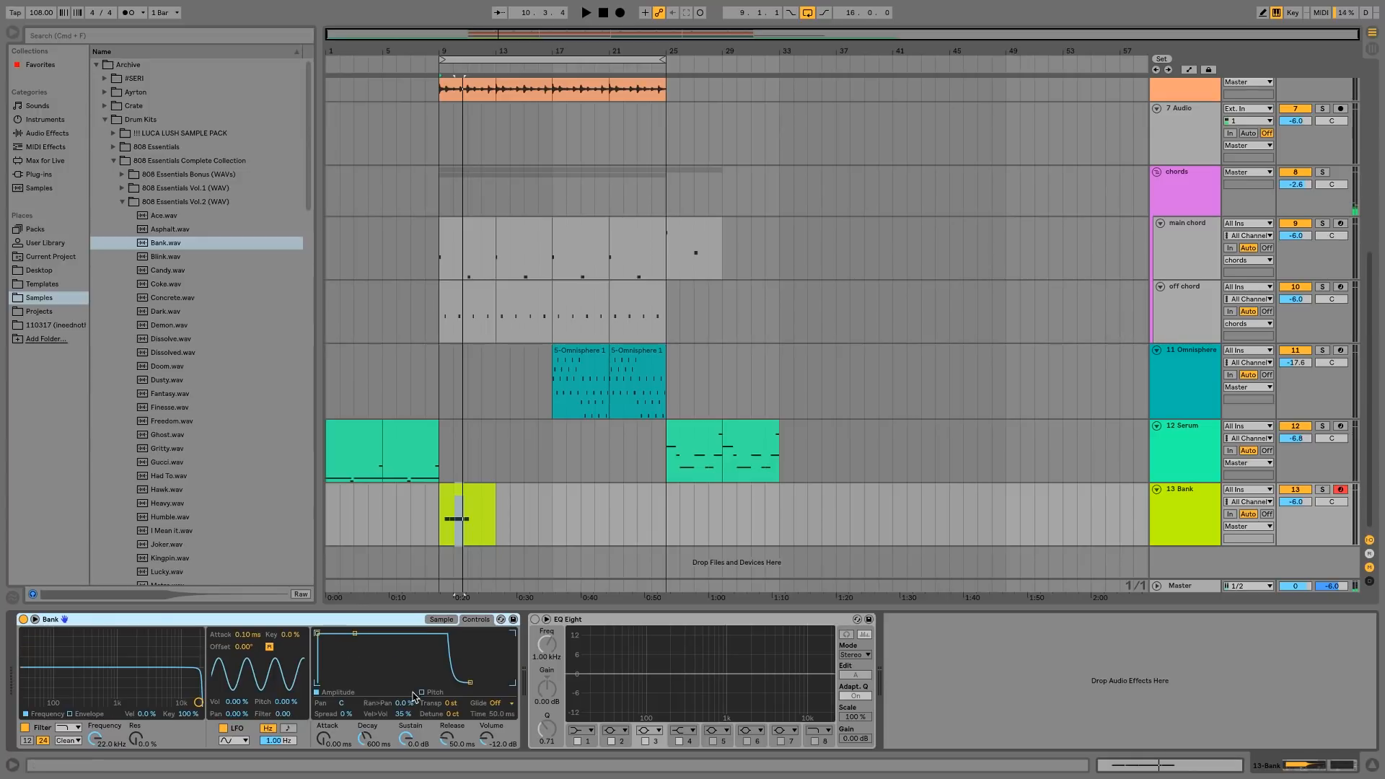
pyautogui.moveTo(405, 715); pyautogui.dragTo(404, 750)
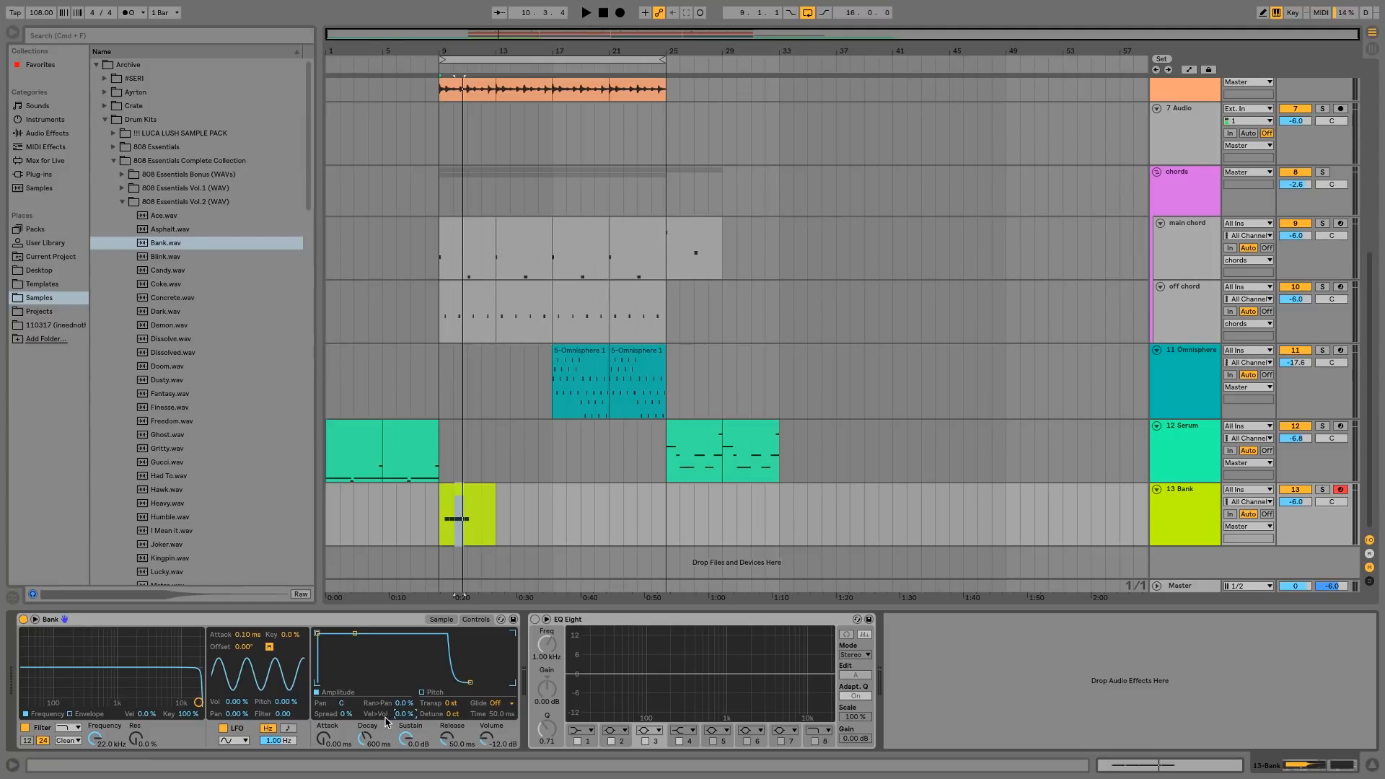
pyautogui.doubleClick(443, 512)
pyautogui.click(1293, 765)
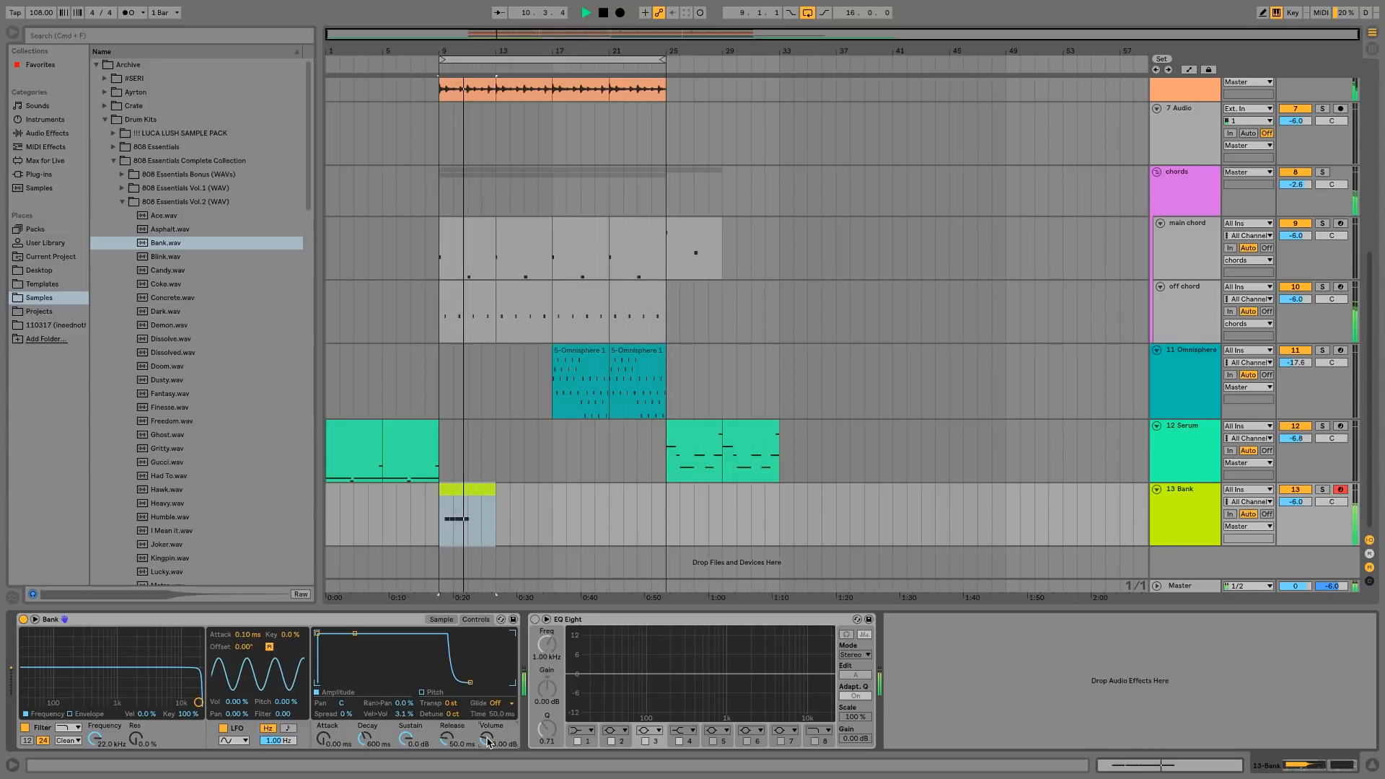
# - Audition the Bank clip at bar 9 and add an F#2 note at 3.2.3
pyautogui.doubleClick(461, 504)
pyautogui.click(321, 227)
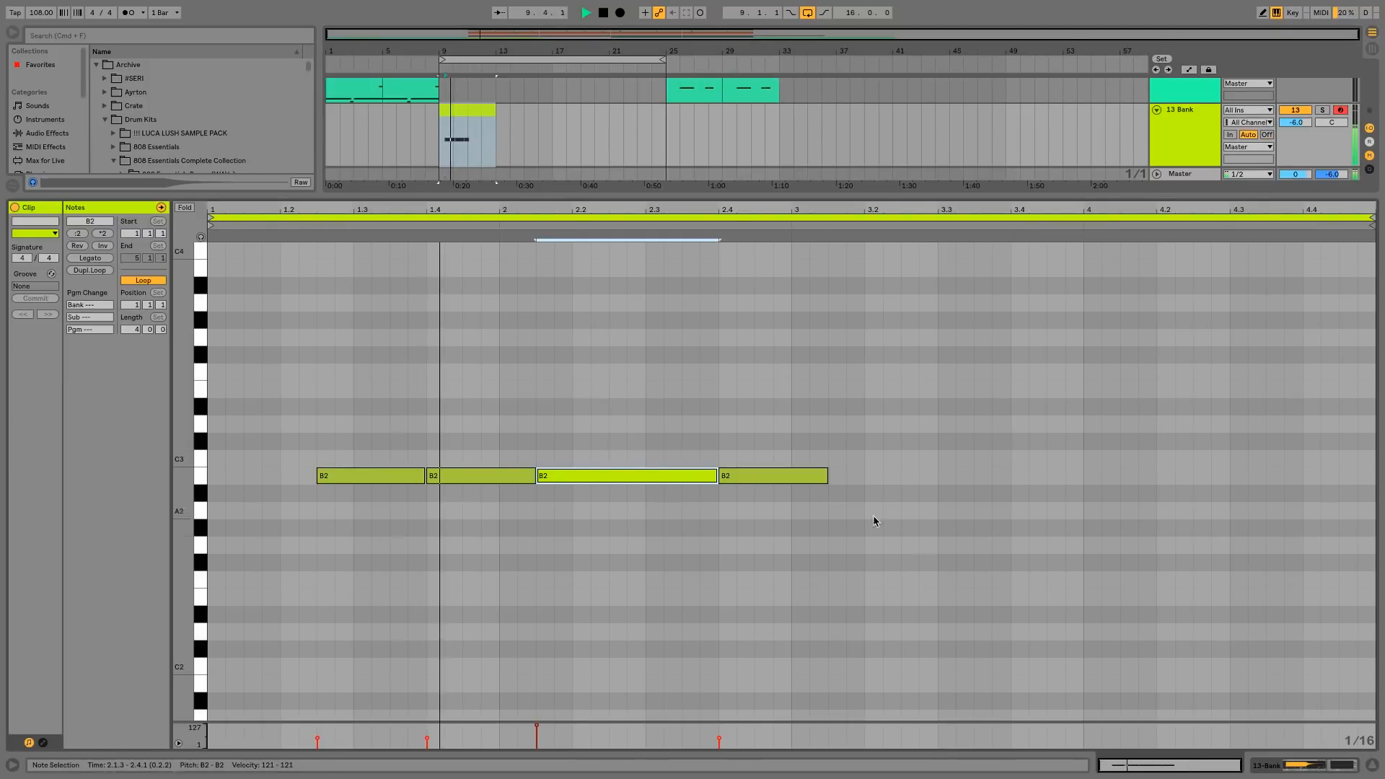
pyautogui.press('space')
pyautogui.press('space')
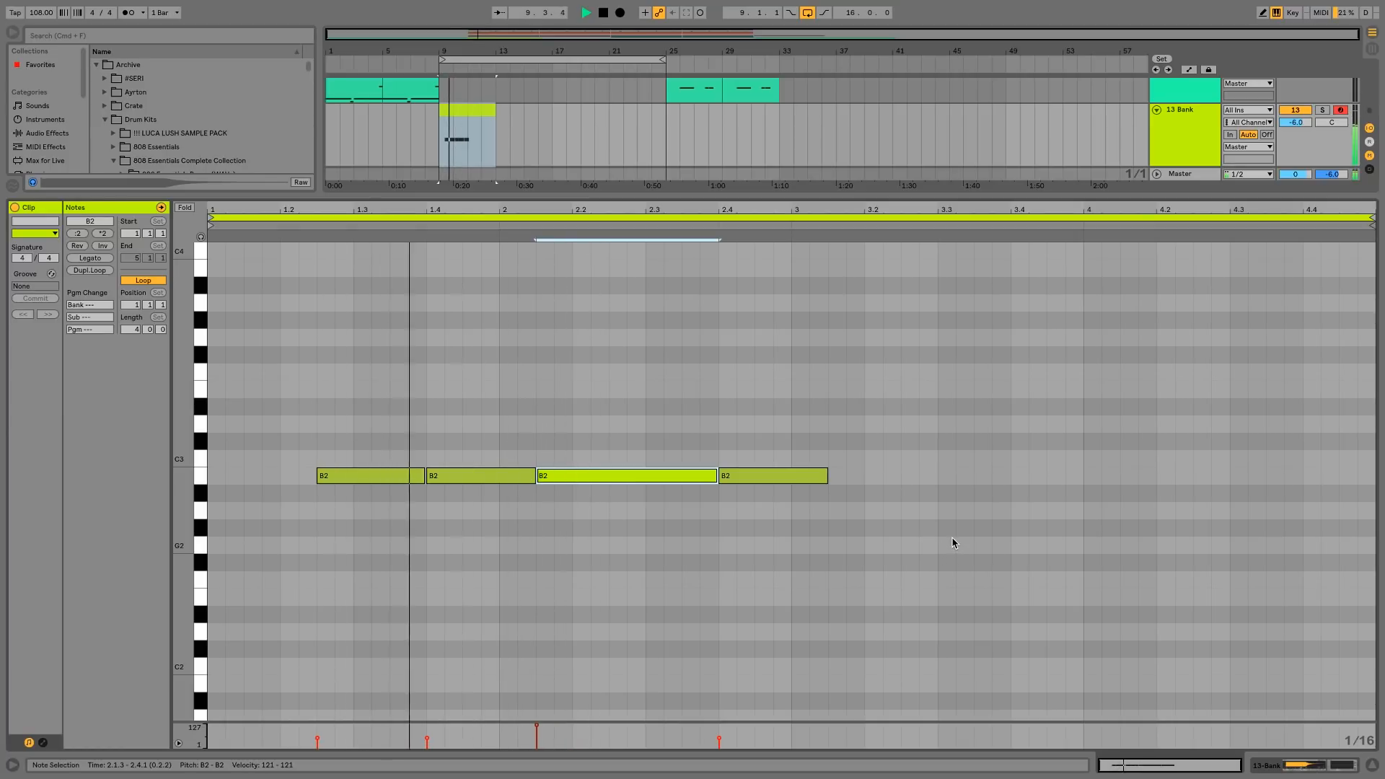
pyautogui.click(949, 534)
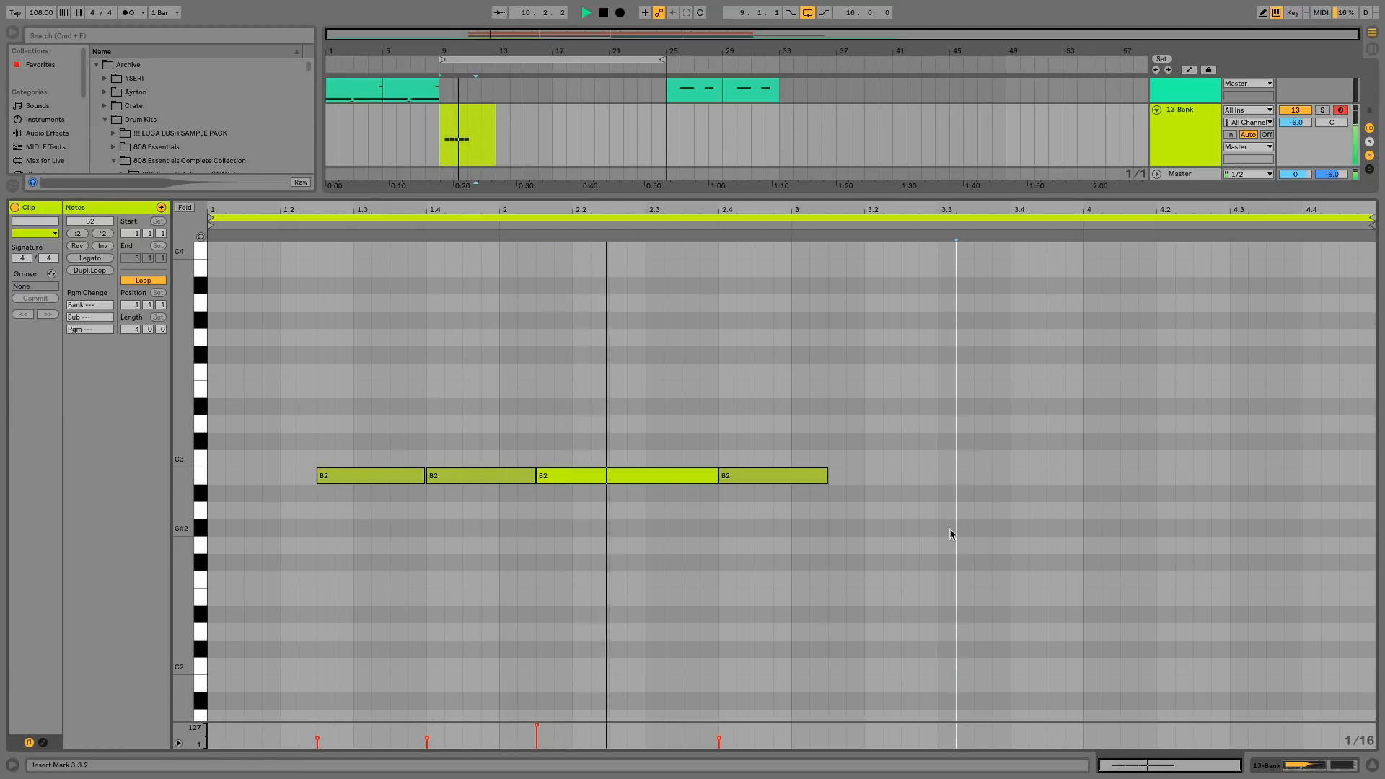
pyautogui.doubleClick(905, 561)
pyautogui.moveTo(917, 562); pyautogui.dragTo(1086, 564)
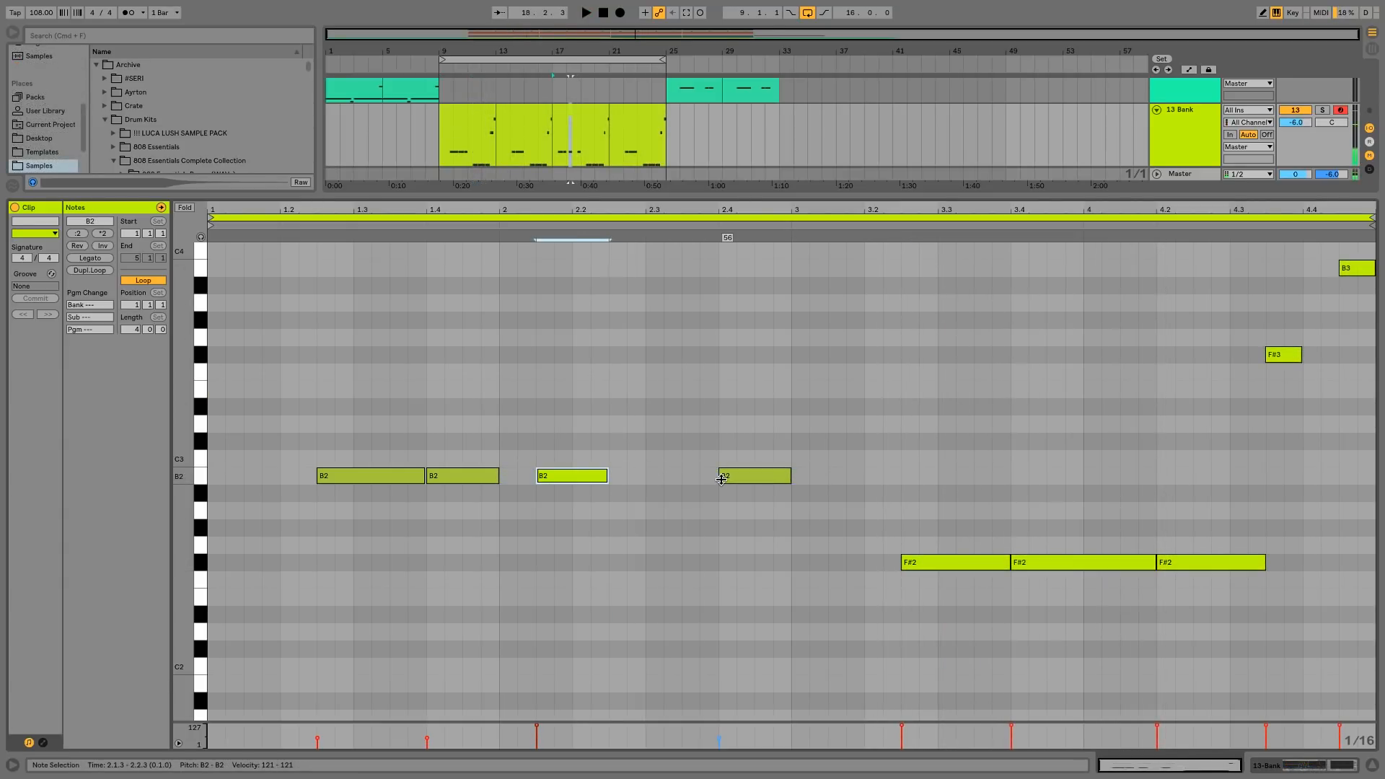
# - Duplicate the B2 note at 2.1.3 in the Bank clip at bar 17 to 2.2.3, extending the copy to 2.4.1
pyautogui.press('super+d')
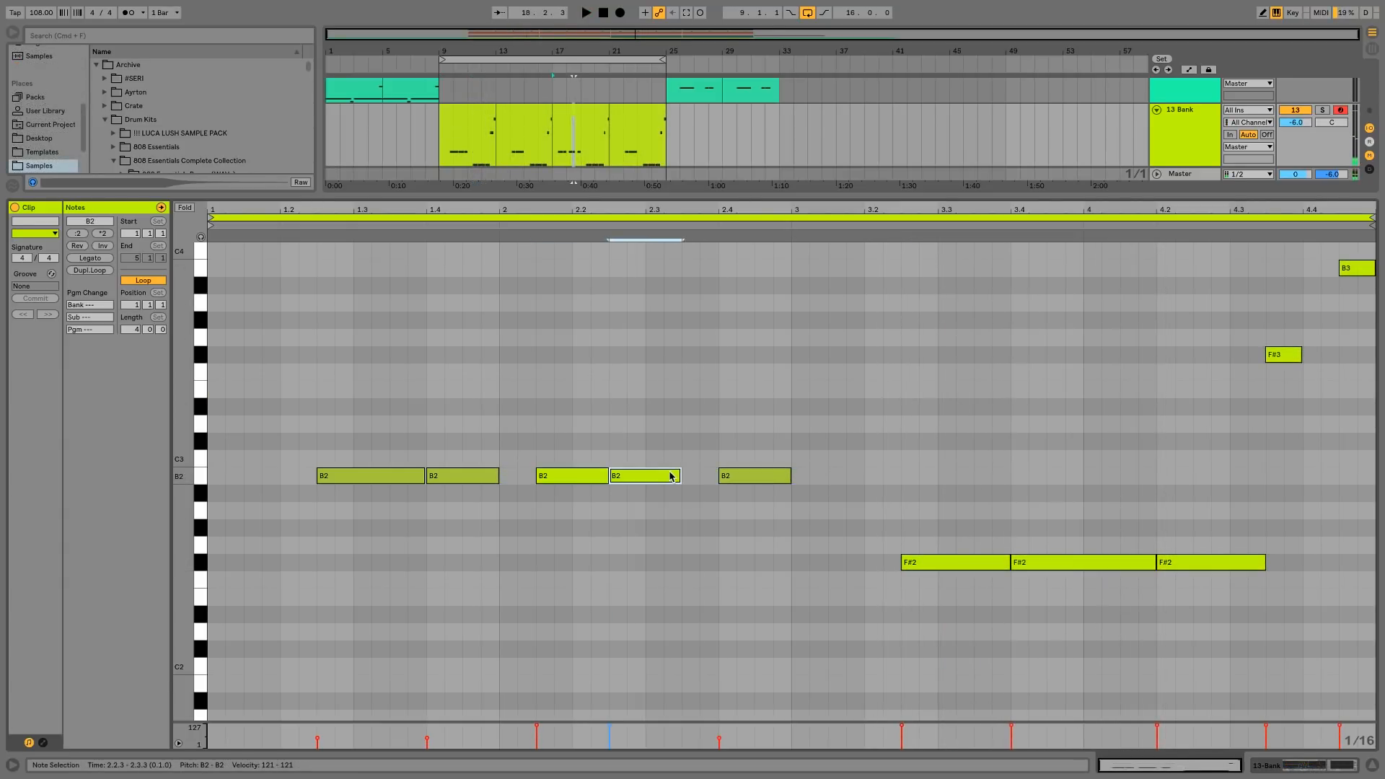
pyautogui.moveTo(679, 476); pyautogui.dragTo(717, 476)
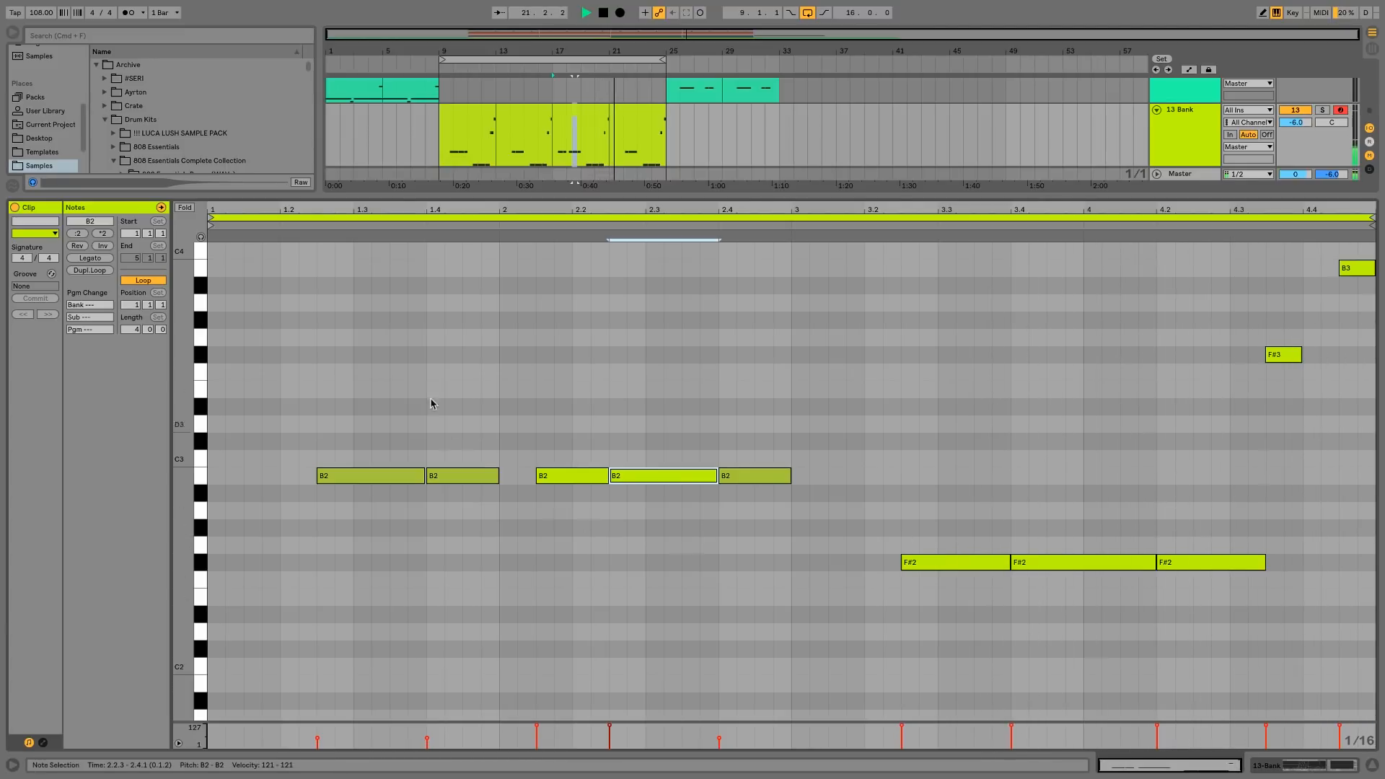
pyautogui.click(1369, 766)
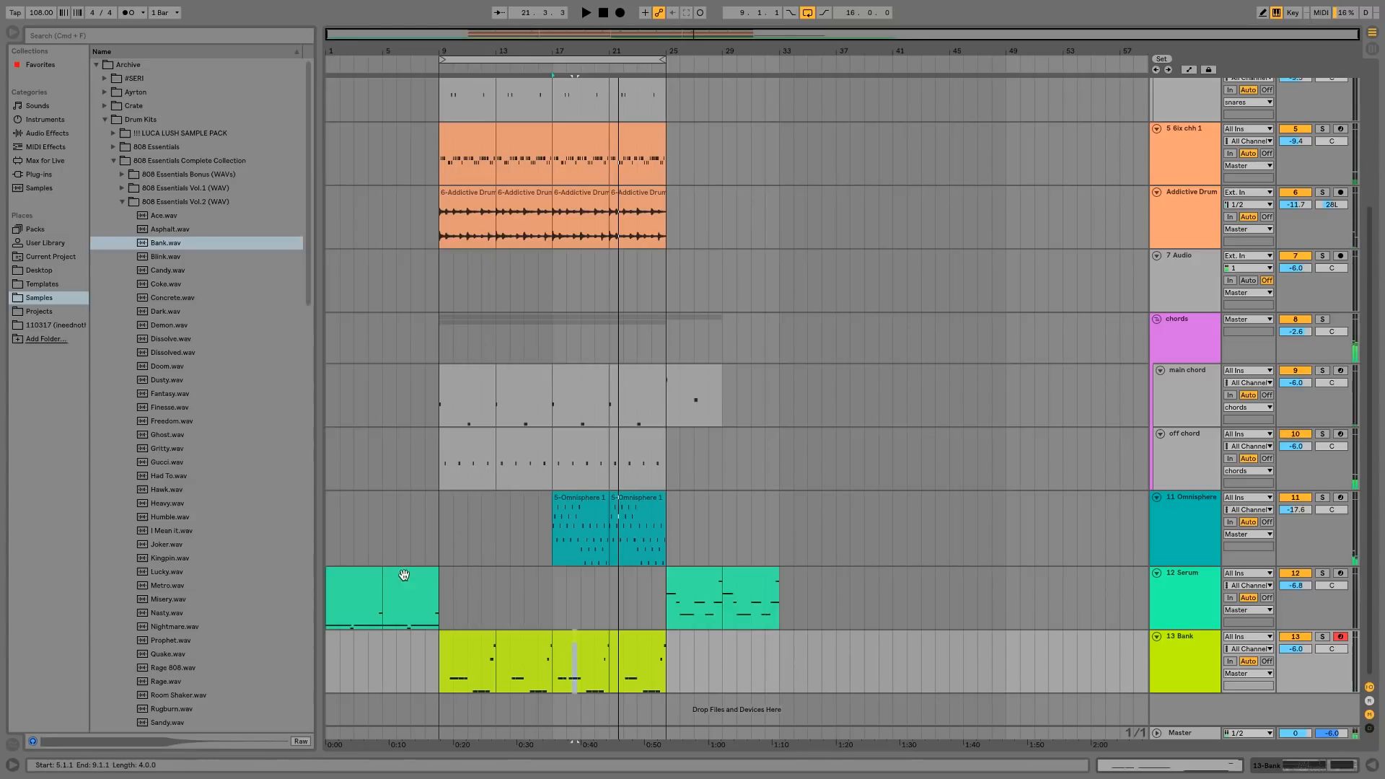
# - Transpose all notes of the Serum clip at bar 1 up three semitones
pyautogui.click(341, 575)
pyautogui.moveTo(344, 571); pyautogui.dragTo(312, 571)
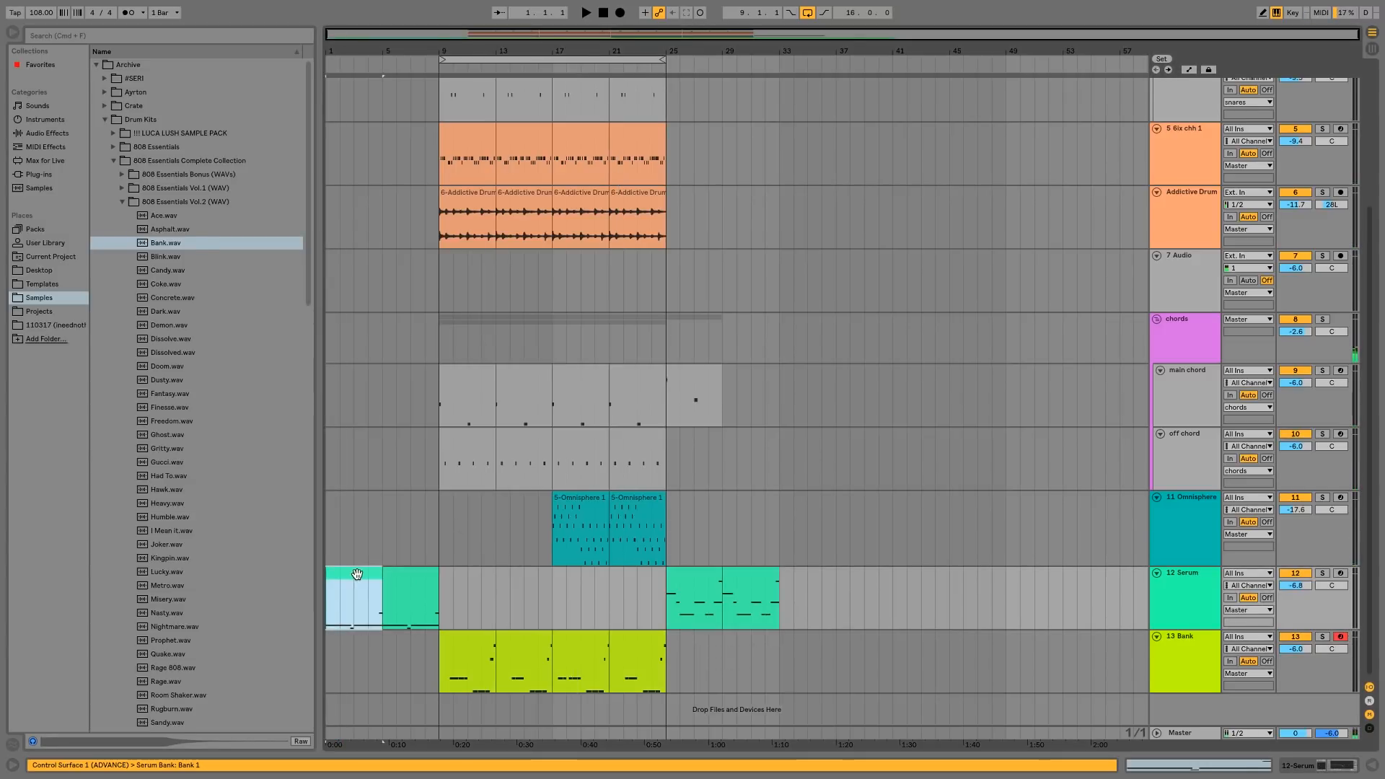
pyautogui.doubleClick(356, 574)
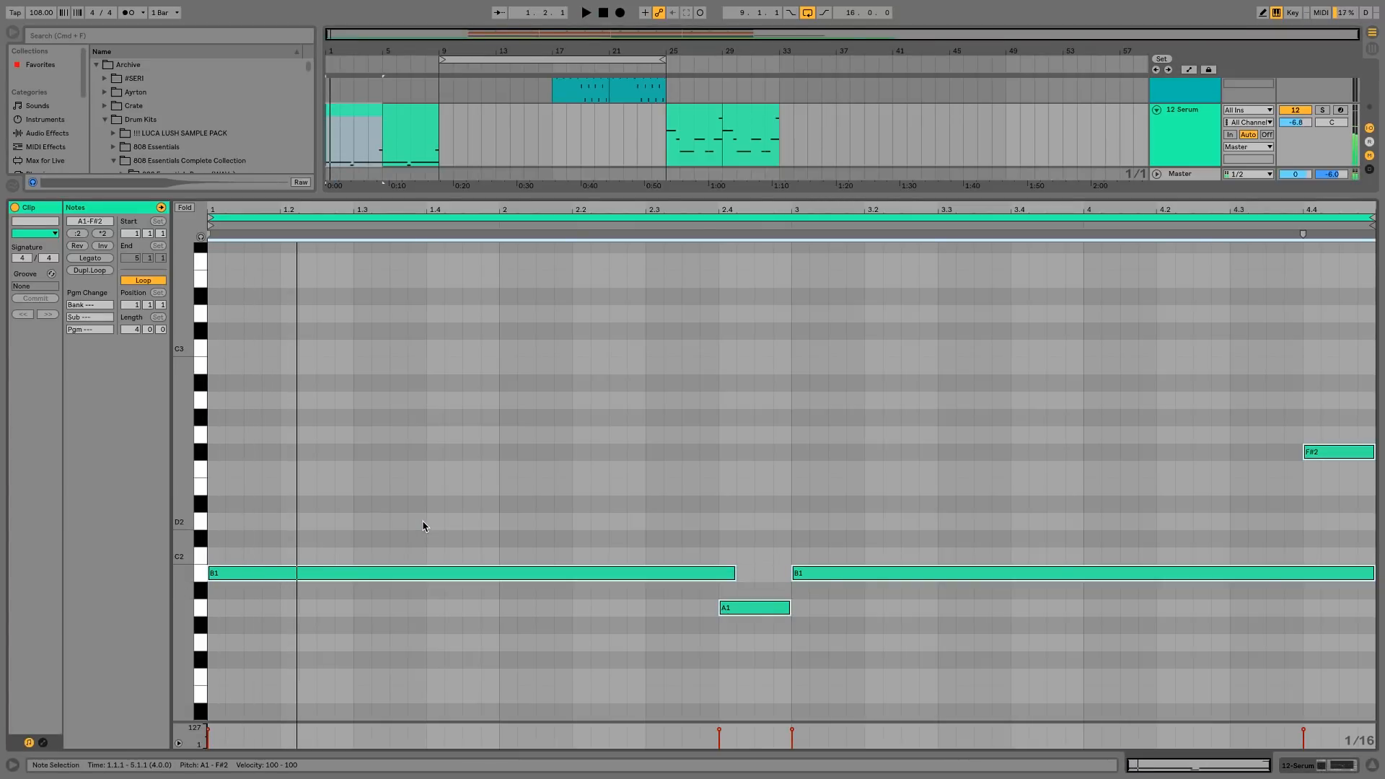
pyautogui.press('Up')
pyautogui.press('Up')
pyautogui.press('Up')
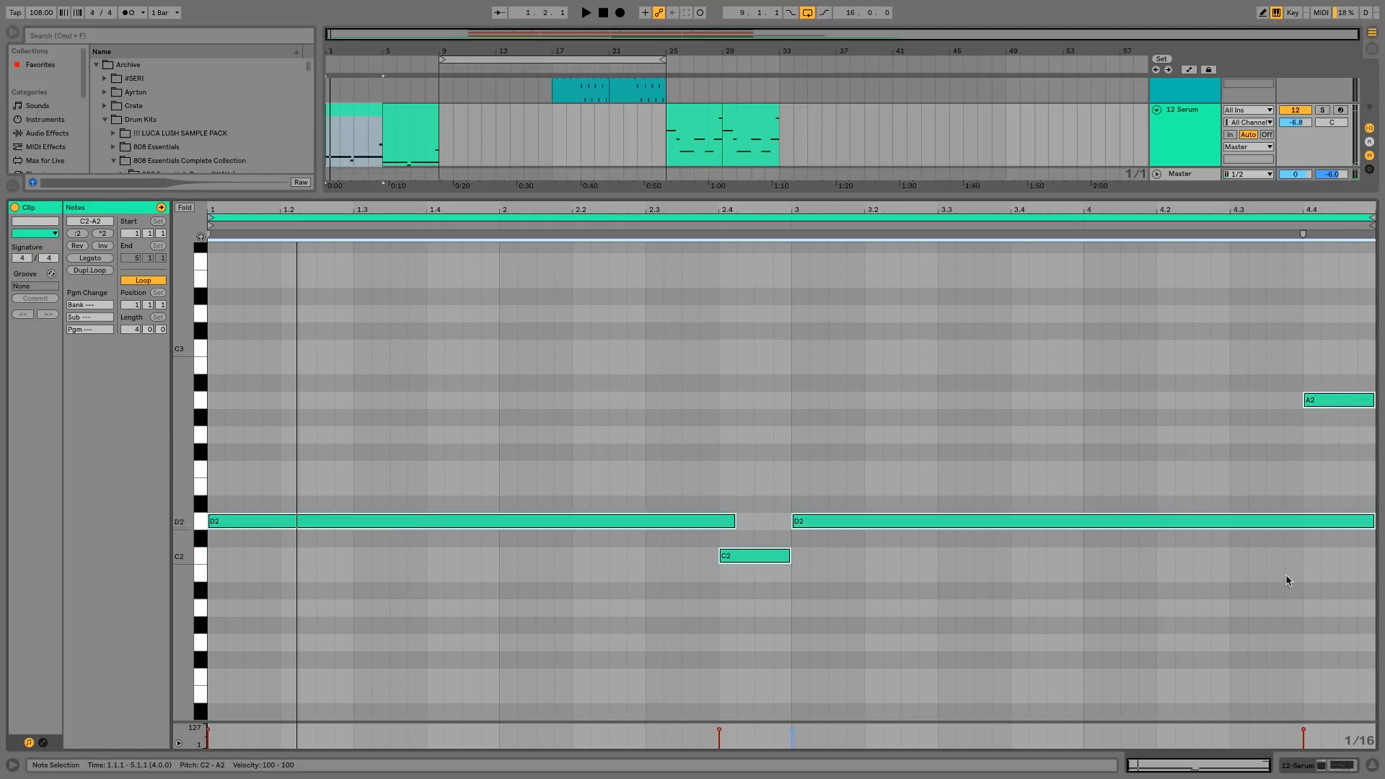
pyautogui.click(1371, 765)
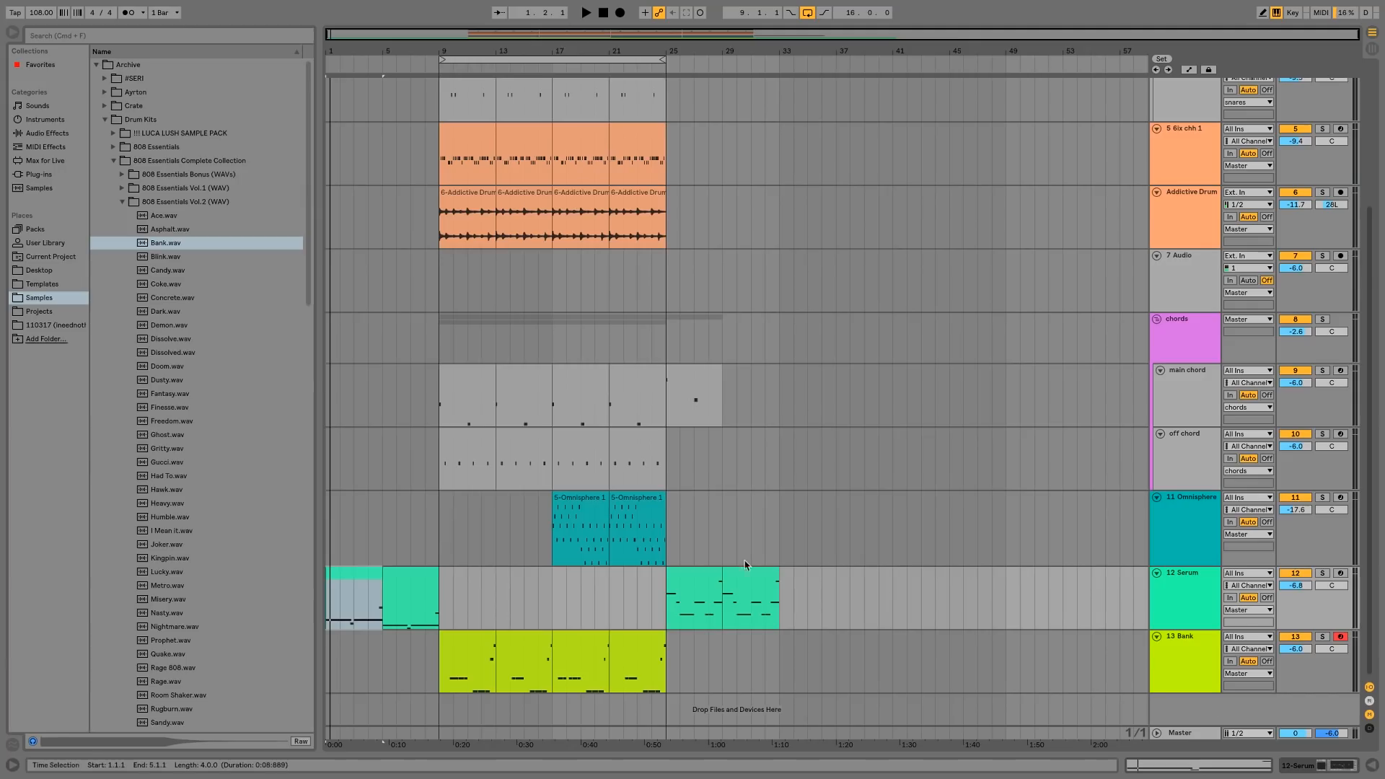
# - Transpose all notes of the Serum clip at bar 5 up three semitones
pyautogui.doubleClick(412, 584)
pyautogui.press('Up')
pyautogui.press('Up')
pyautogui.press('Up')
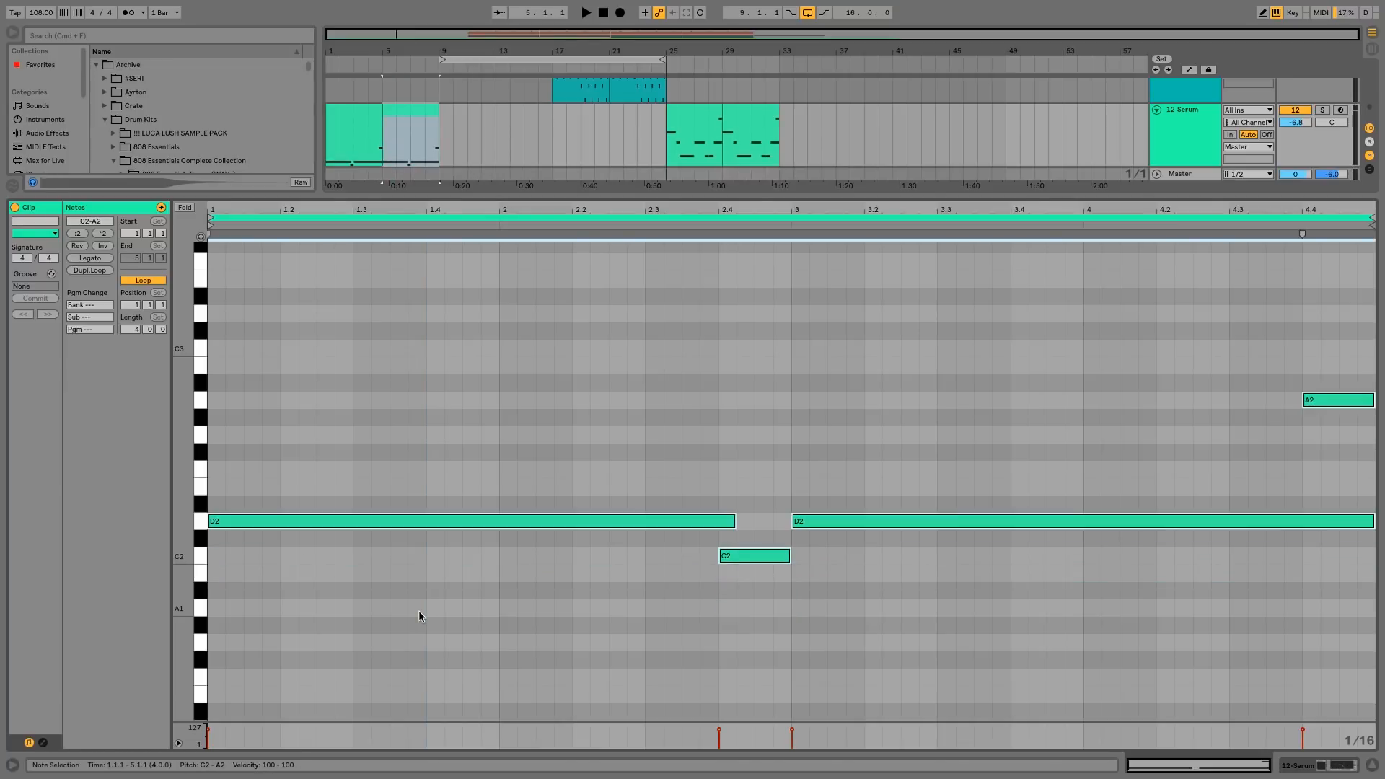
pyautogui.click(1371, 765)
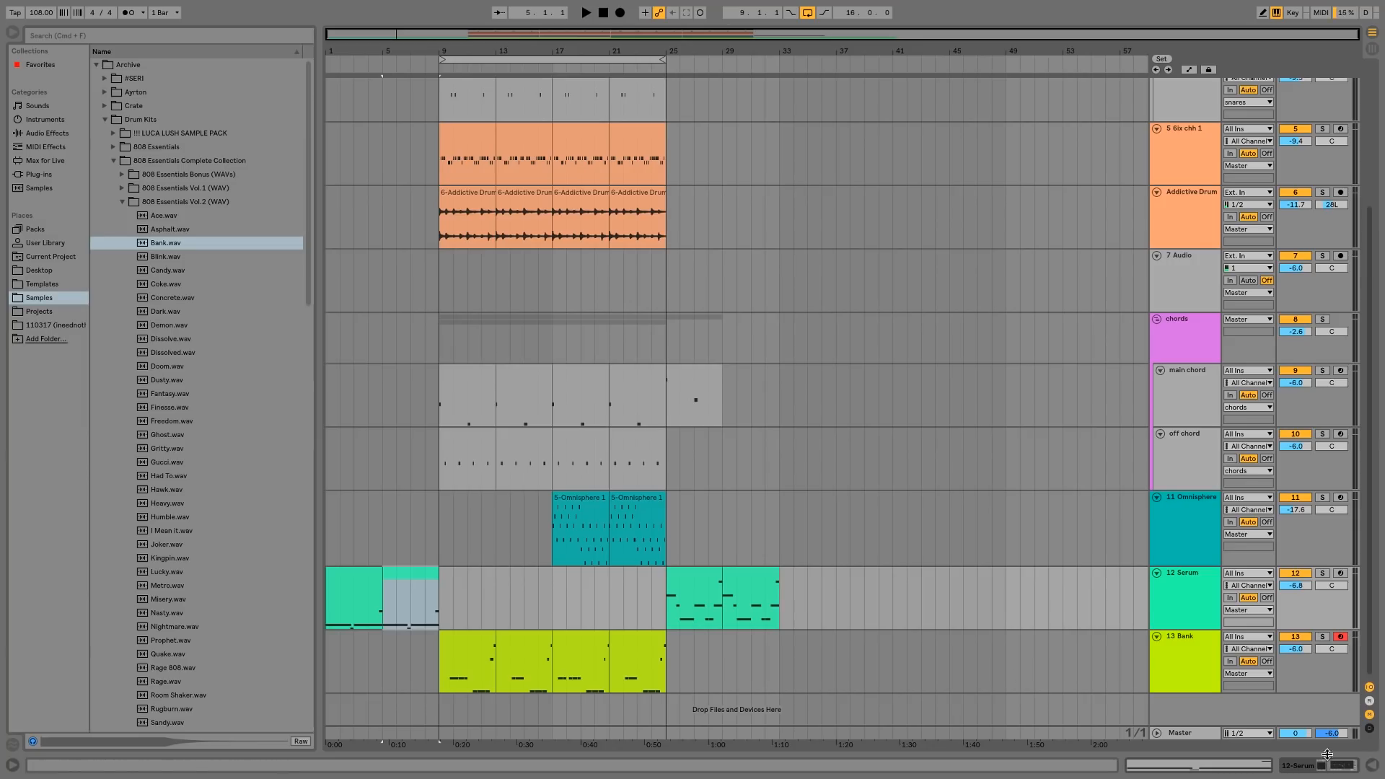
# - Open the Bank clip at bar 9, select its A3 note near the end and audition the line against the chords
pyautogui.doubleClick(449, 647)
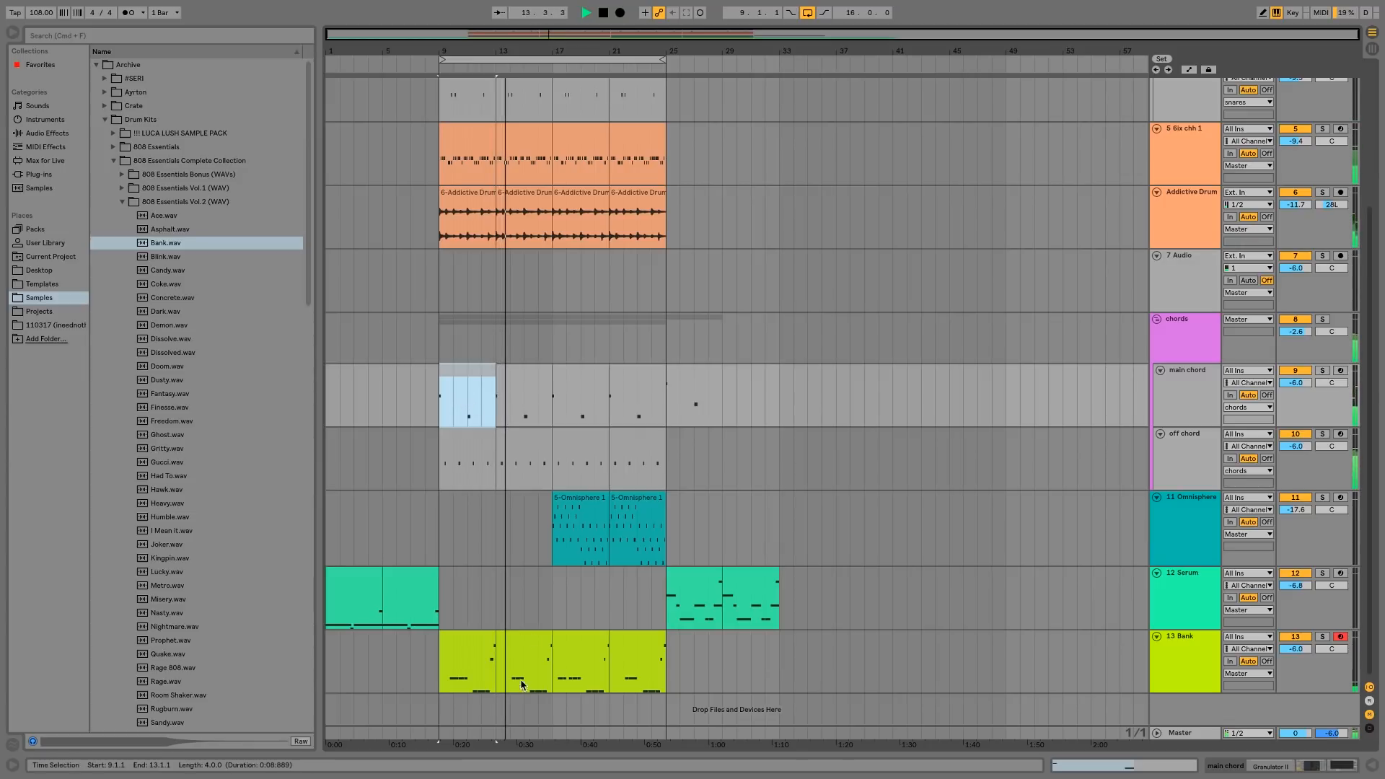
pyautogui.click(483, 644)
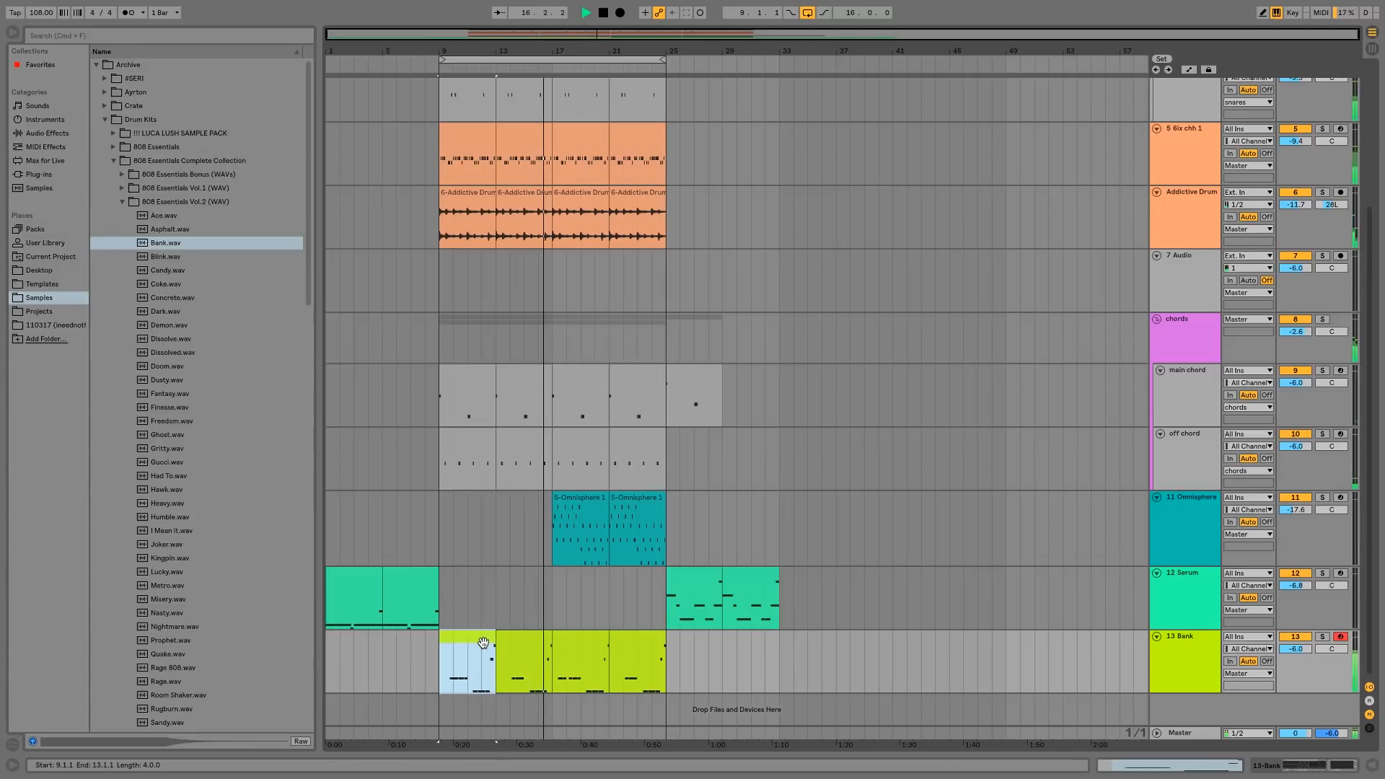
pyautogui.doubleClick(483, 643)
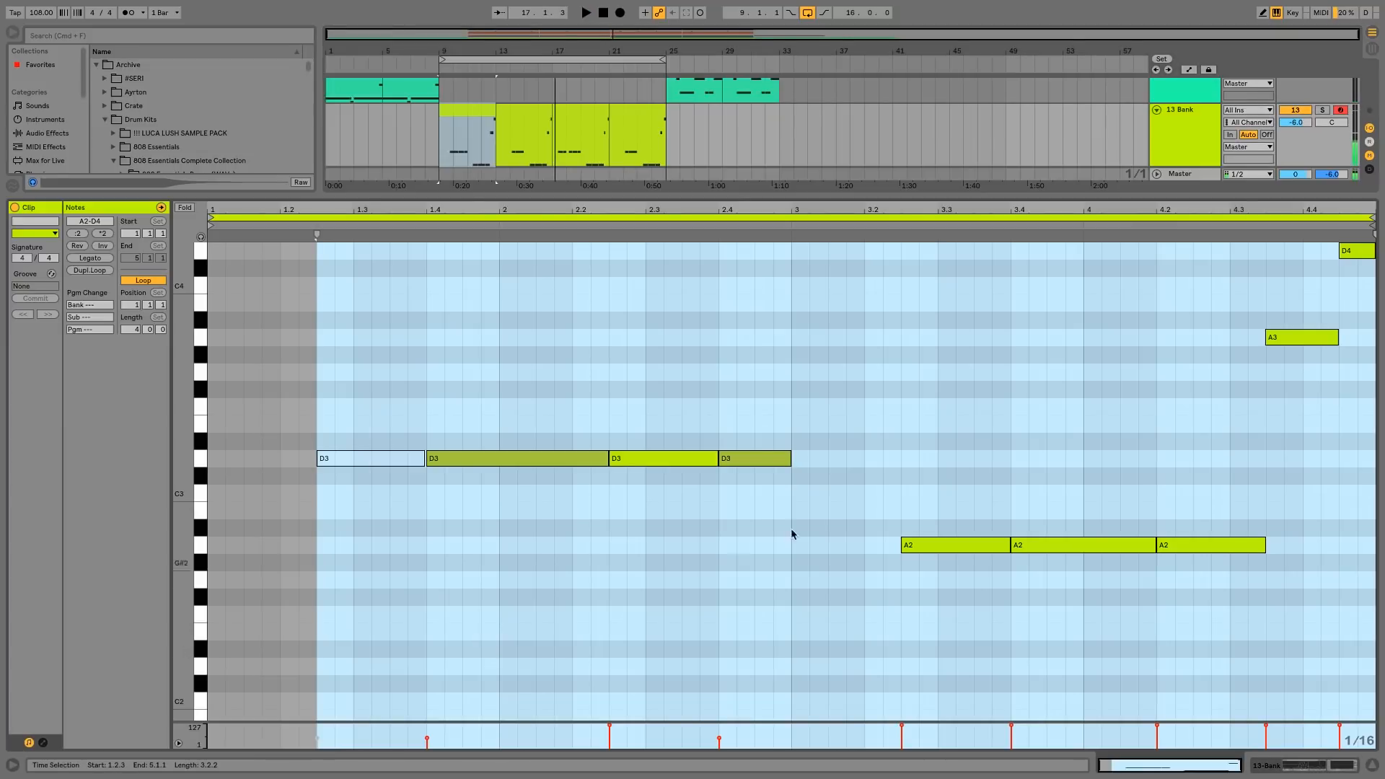
pyautogui.click(1294, 337)
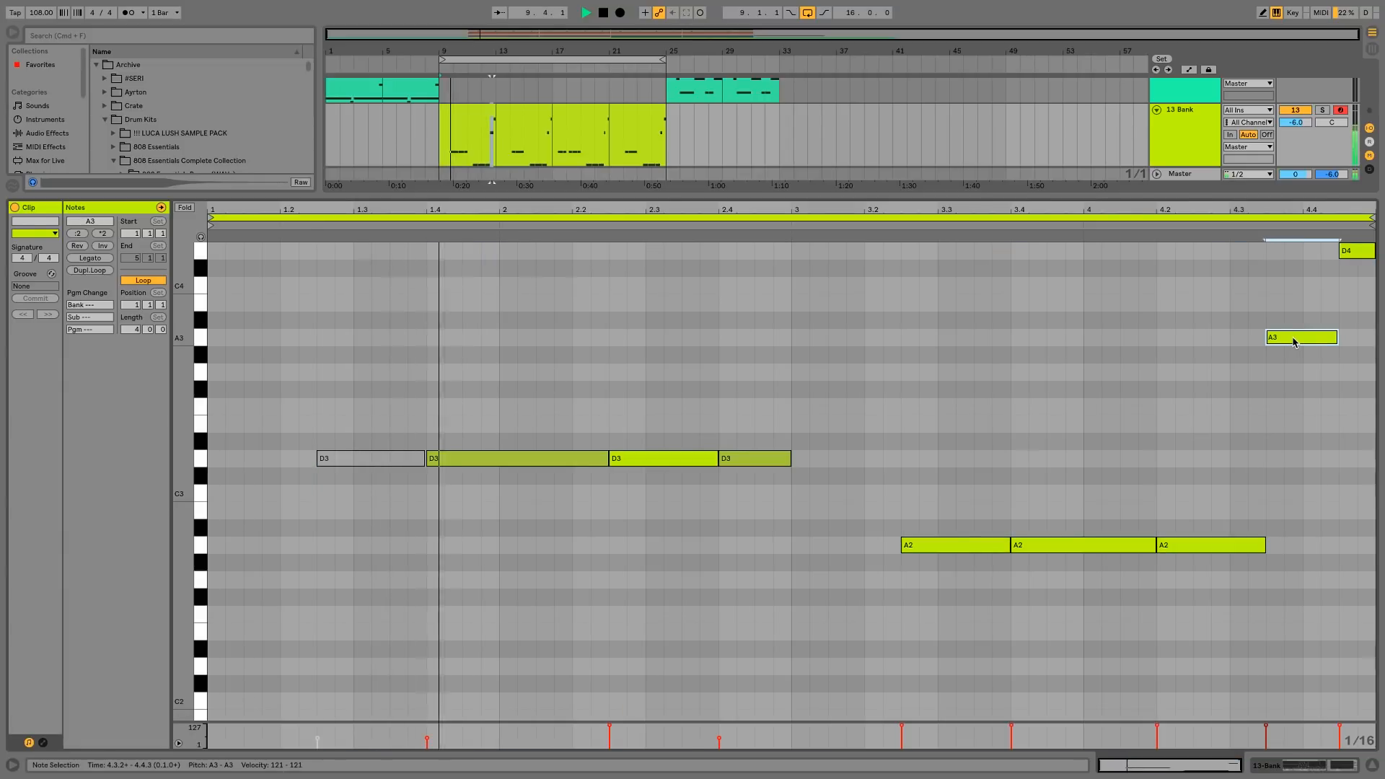
pyautogui.press('space')
pyautogui.press('space')
pyautogui.press('space')
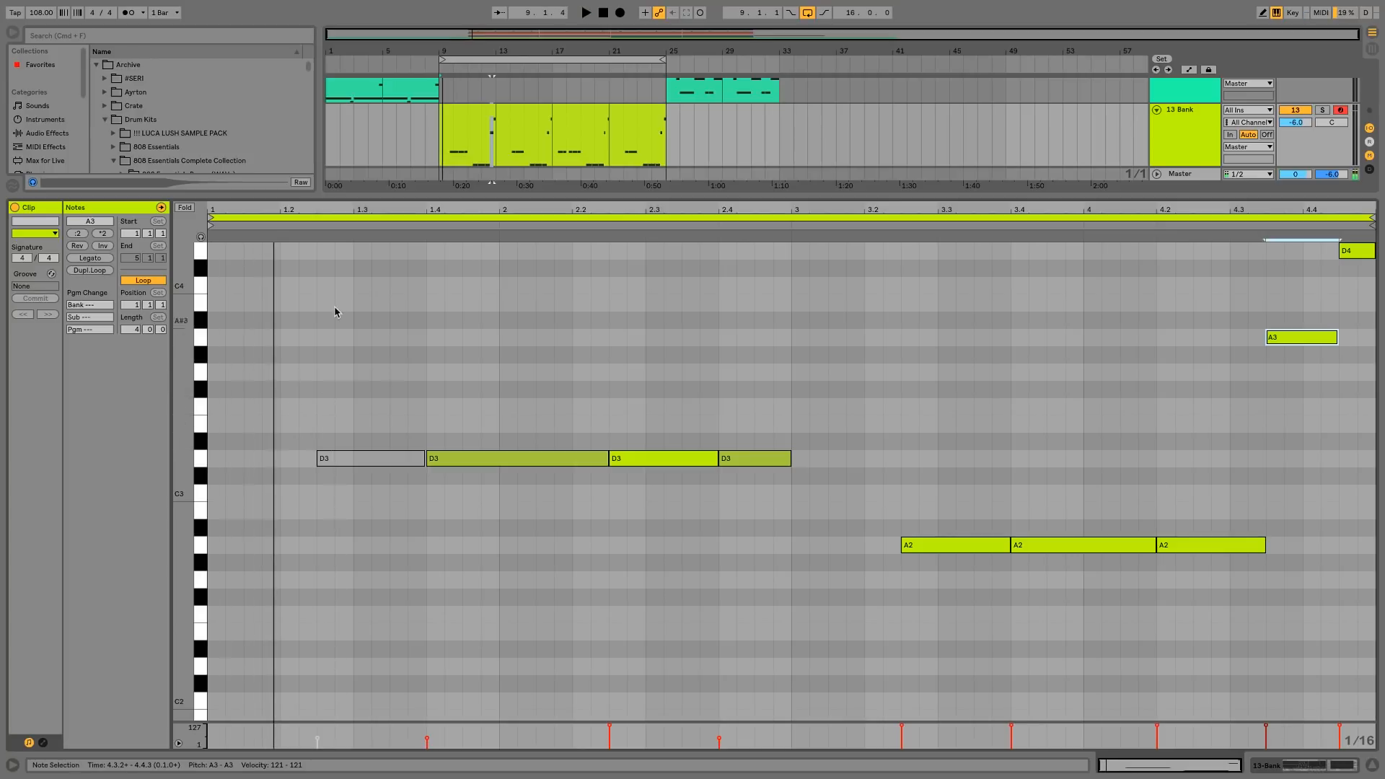
pyautogui.press('space')
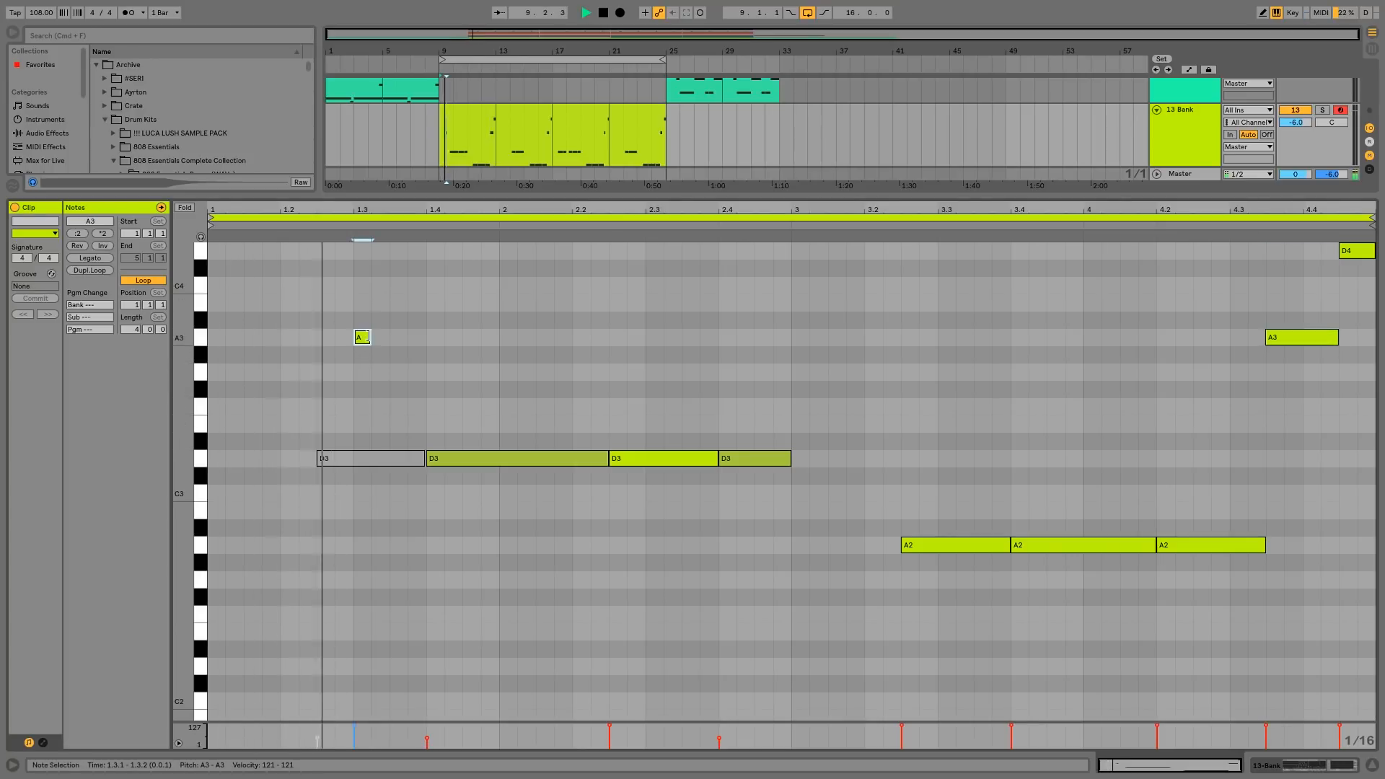
# - Add a D4 note at 1.3.1 and an A3 note at 1.3.3 to the Bank clip, each two sixteenths long, and audition them
pyautogui.moveTo(361, 337)
pyautogui.mouseDown()
pyautogui.moveTo(387, 336)
pyautogui.moveTo(377, 261)
pyautogui.mouseUp()
pyautogui.press('space')
pyautogui.press('space')
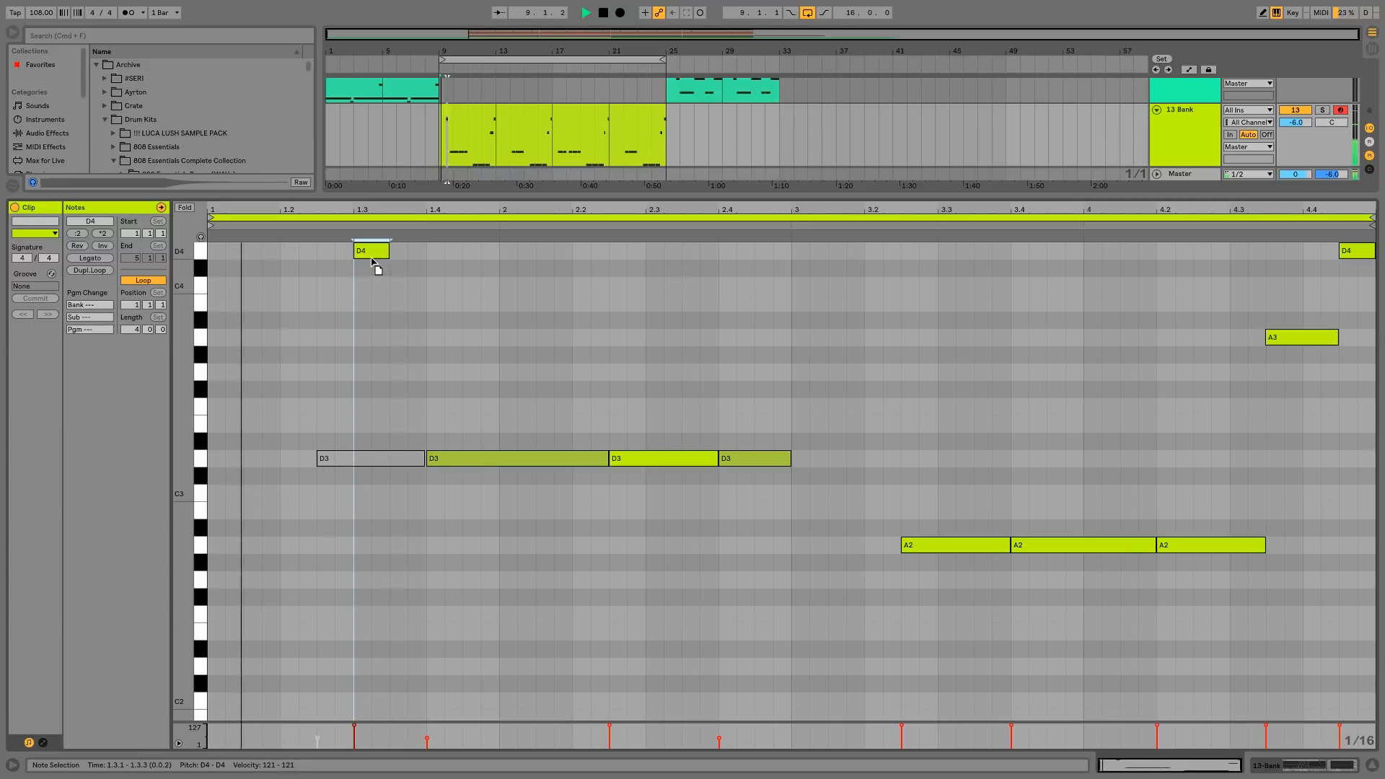
pyautogui.click(398, 336)
pyautogui.moveTo(406, 336); pyautogui.dragTo(425, 337)
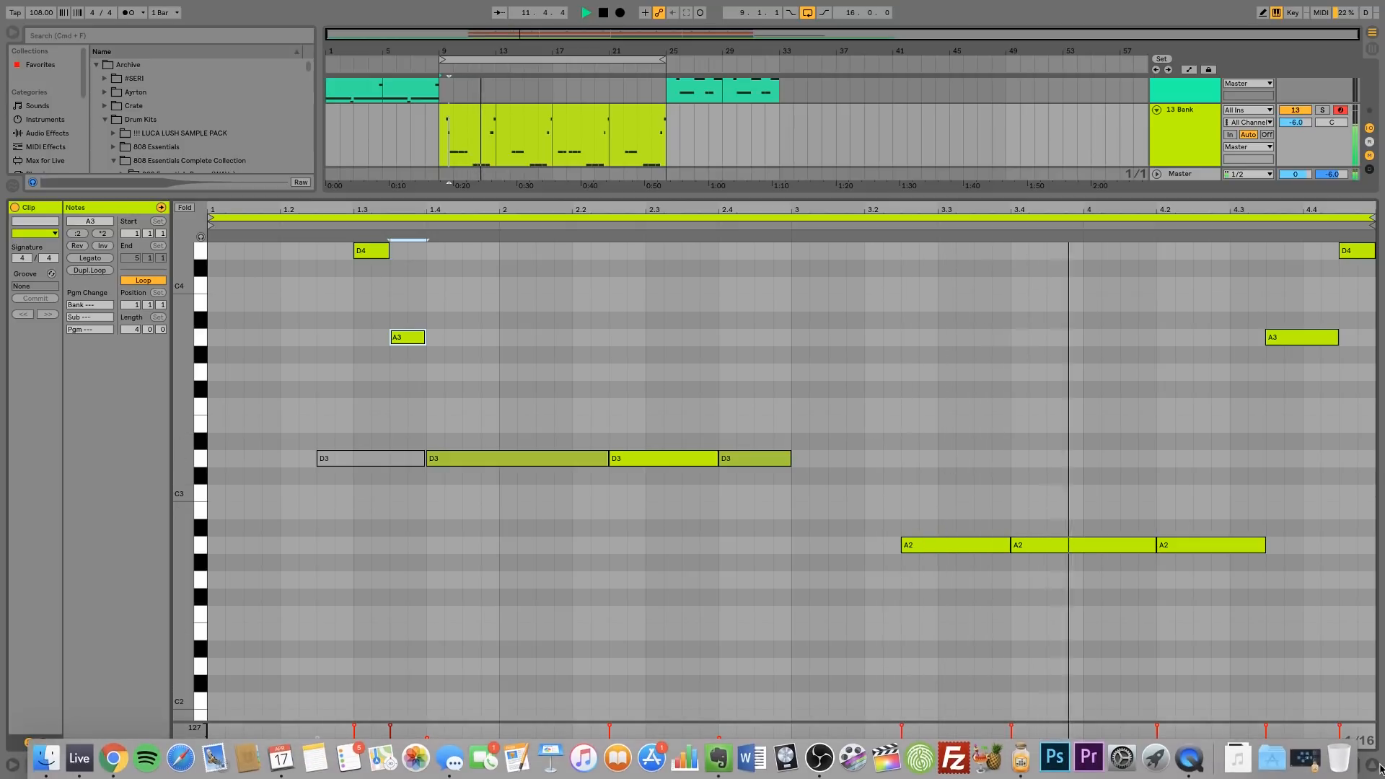
pyautogui.click(1372, 764)
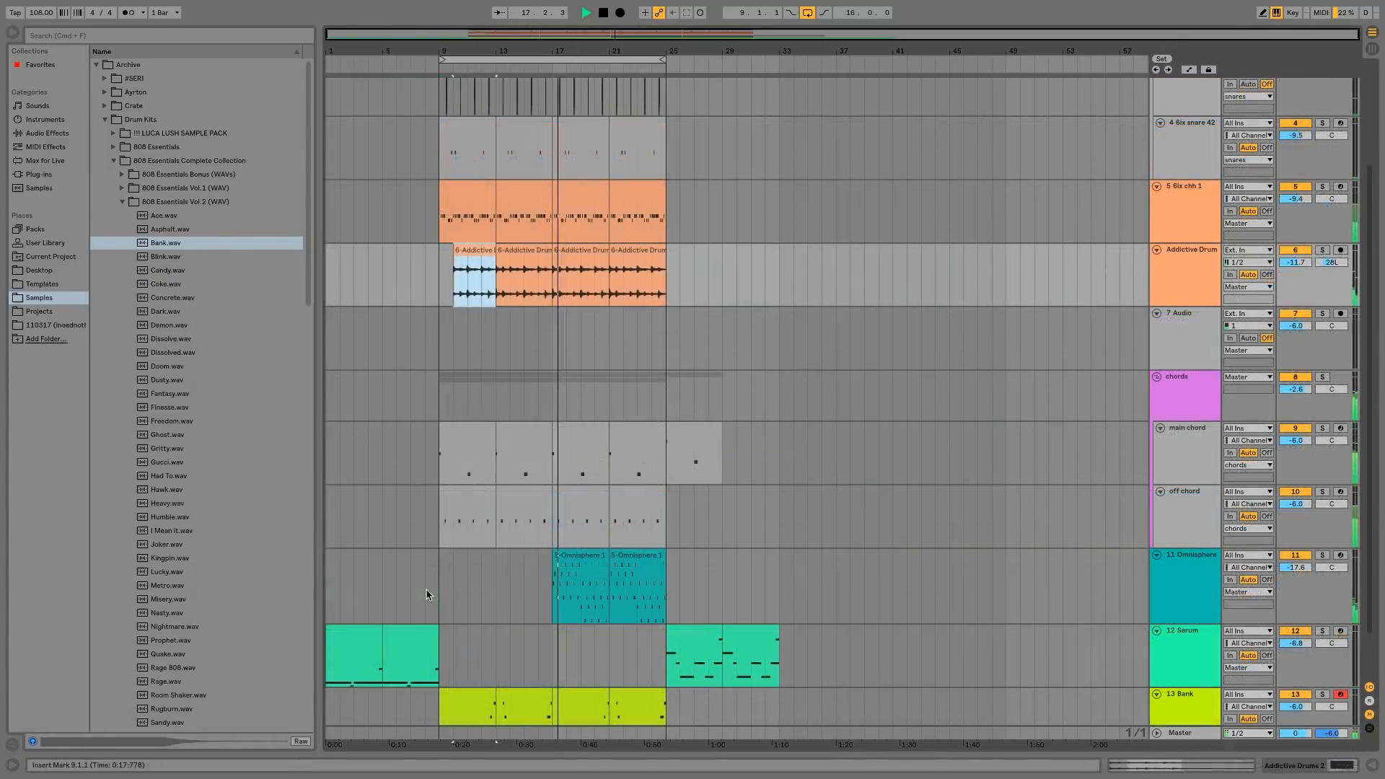
# - Transpose all notes of the Omnisphere clip at bar 17 up three semitones and play it back
pyautogui.doubleClick(587, 560)
pyautogui.press('space')
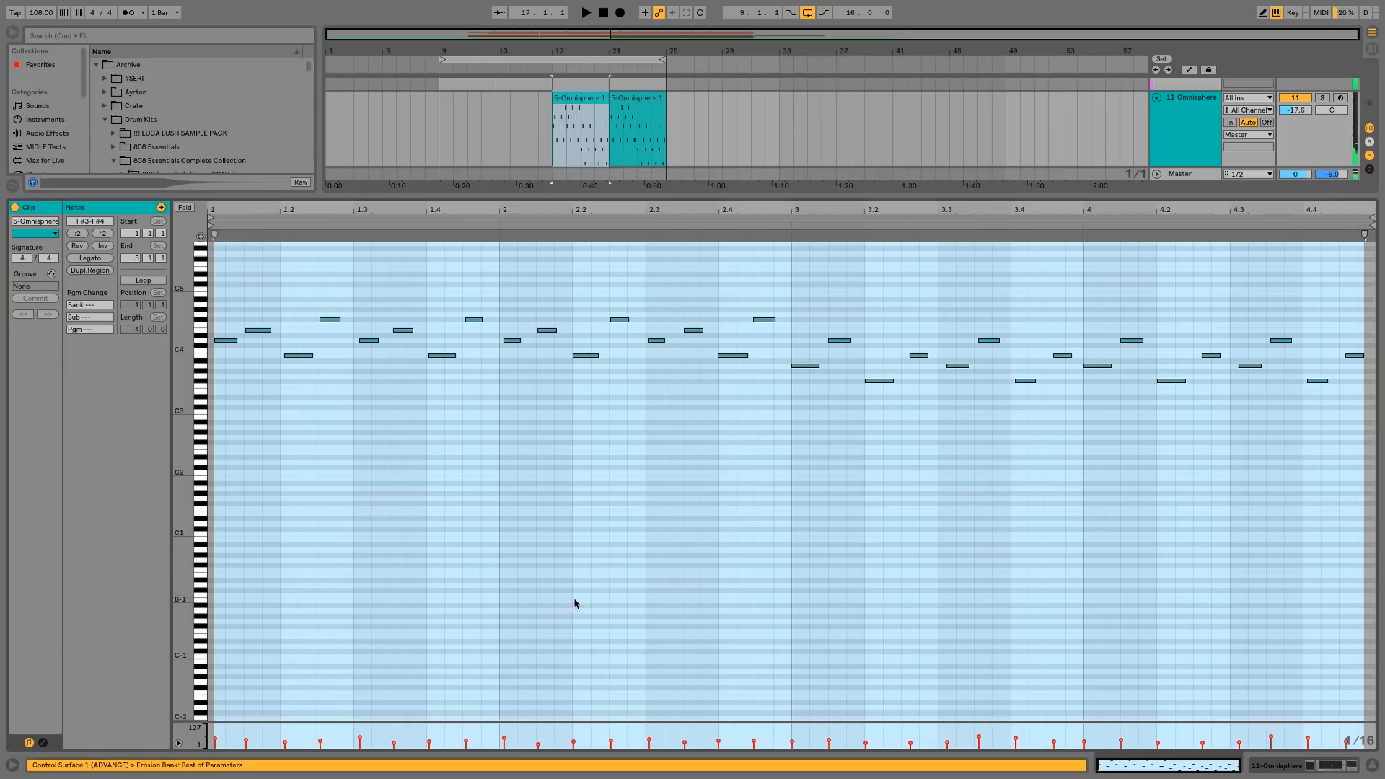
pyautogui.press('Up')
pyautogui.press('Up')
pyautogui.press('Up')
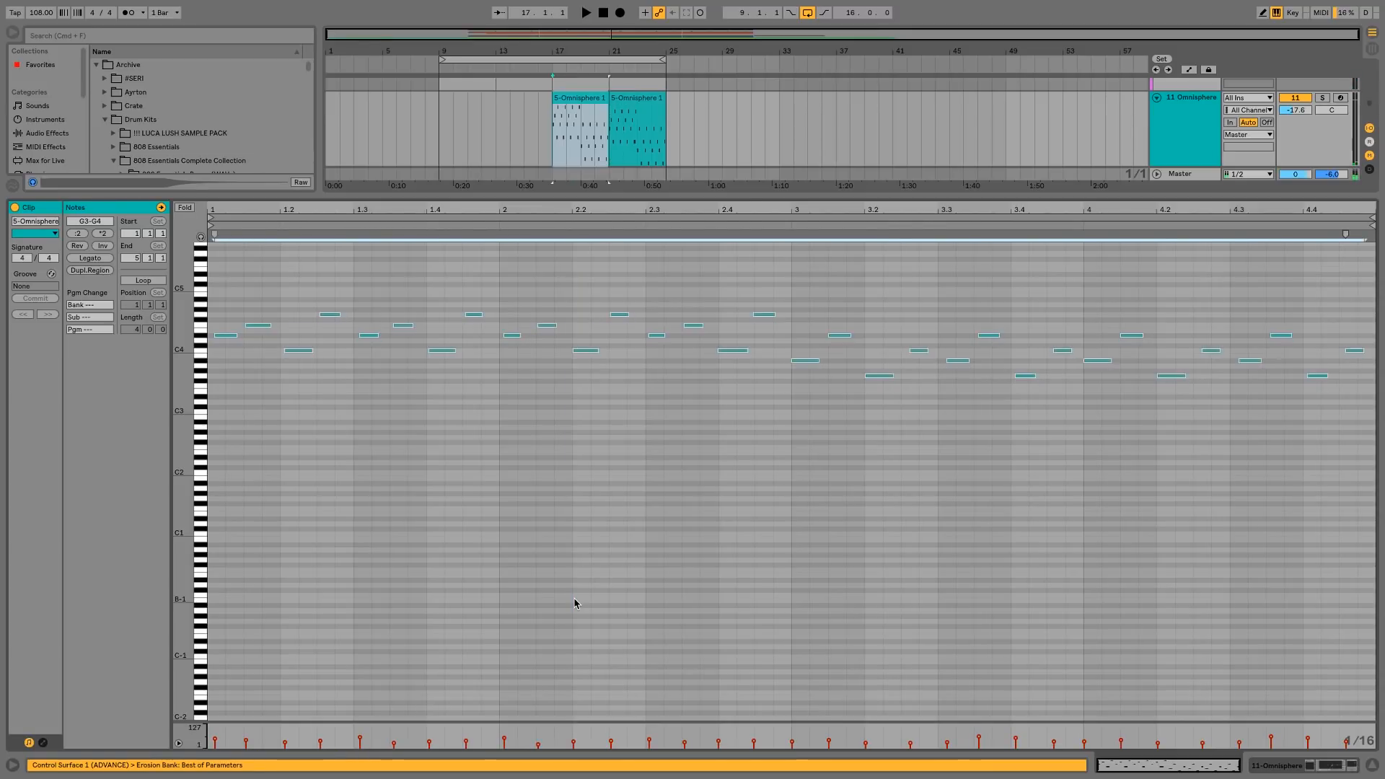
pyautogui.press('space')
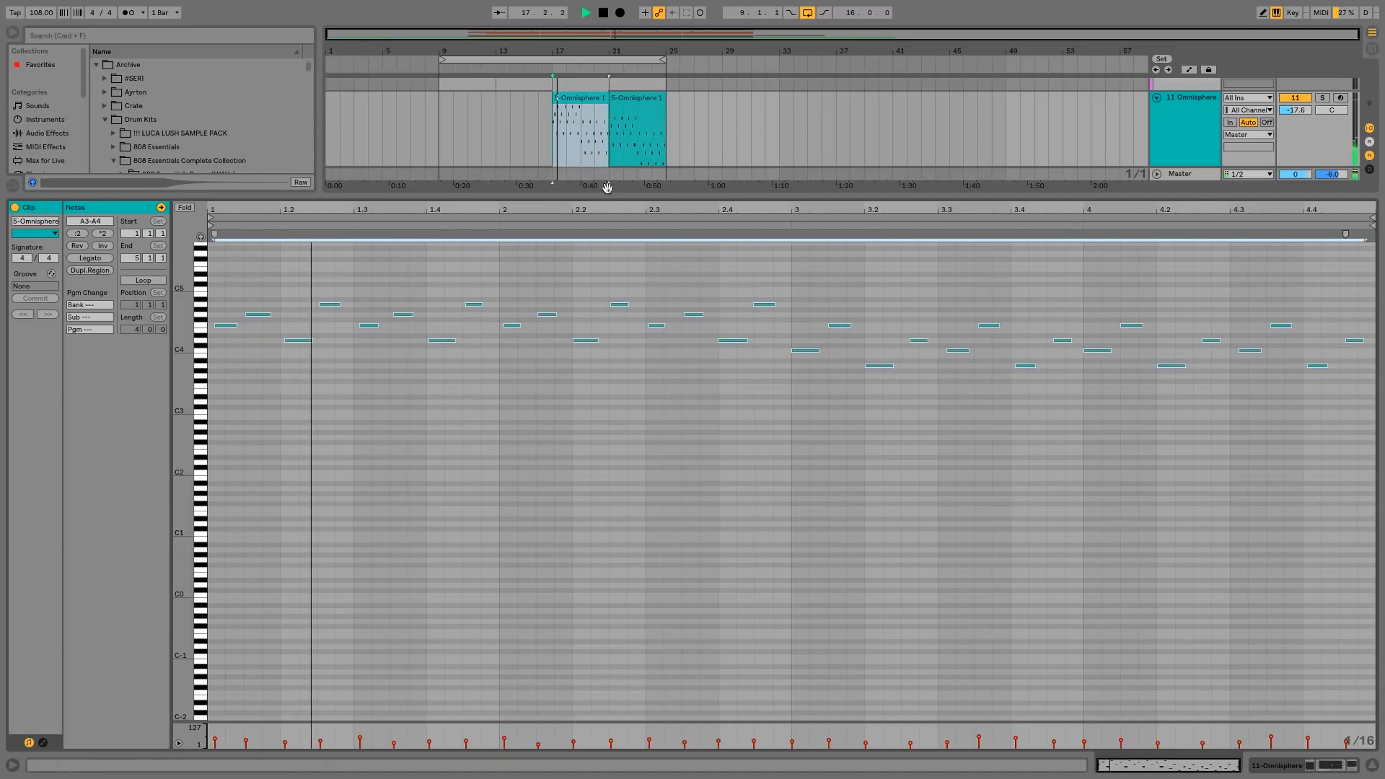
# - Duplicate the Omnisphere clip at bar 17 over the clip at bar 21, keeping the first clip selected
pyautogui.click(572, 109)
pyautogui.press('super+d')
pyautogui.click(572, 108)
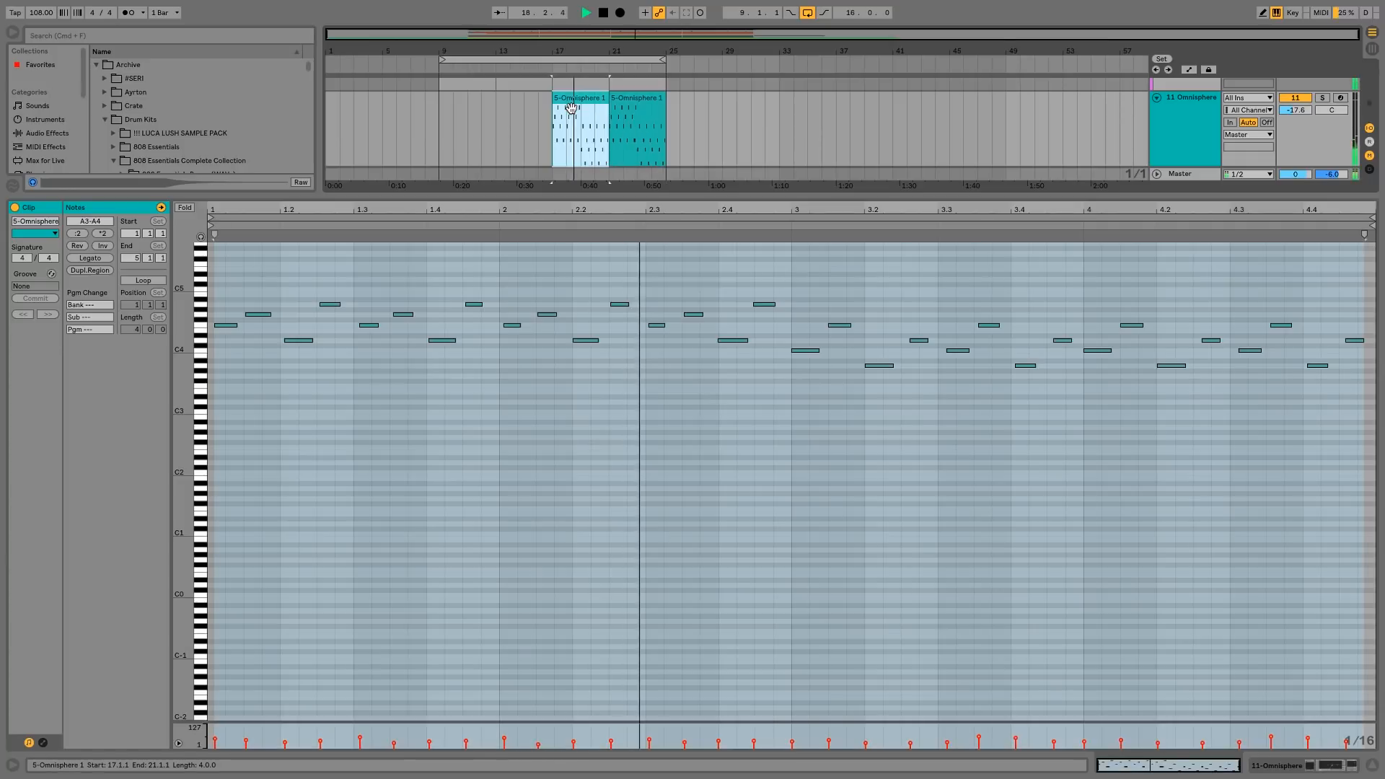
# - Quantize all notes of the Omnisphere clip at bar 17 to the sixteenth-note grid
pyautogui.click(550, 512)
pyautogui.press('super+a')
pyautogui.press('space')
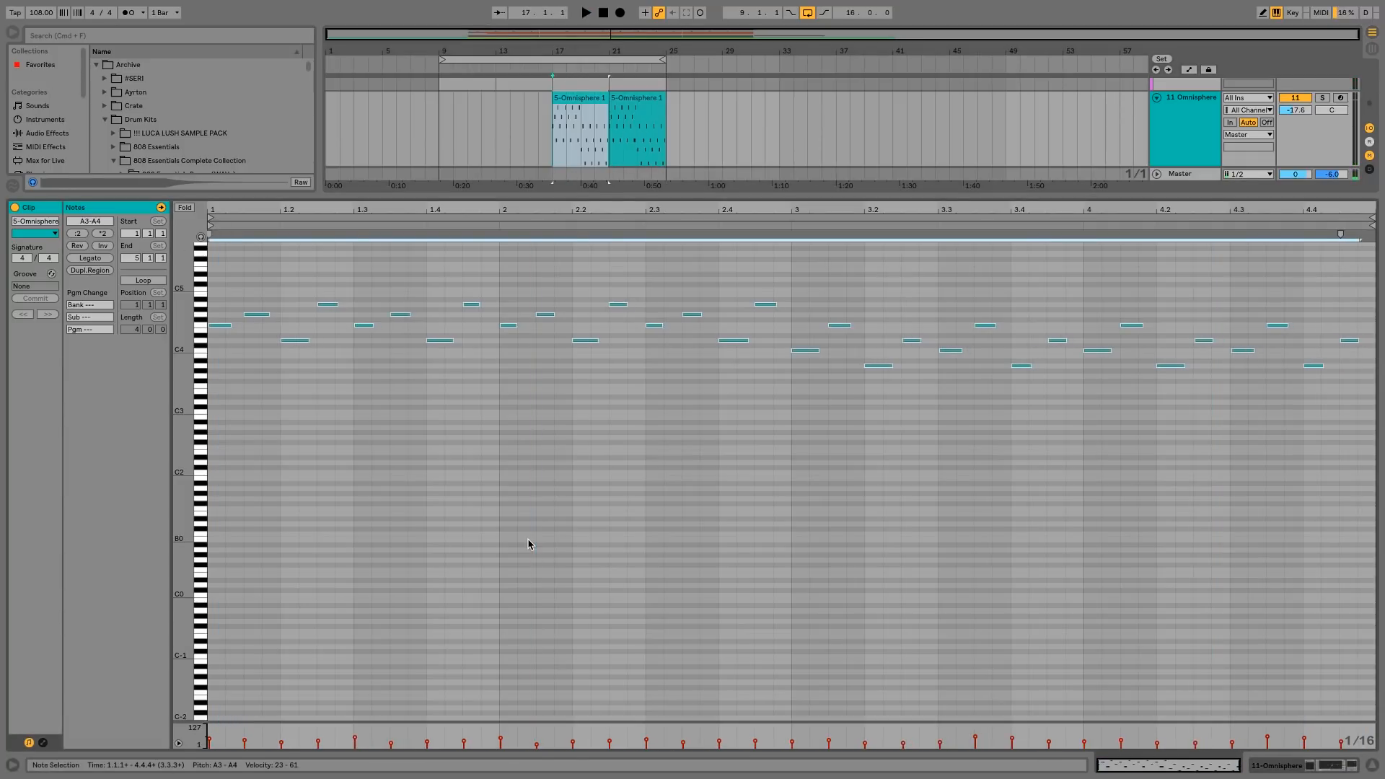
pyautogui.click(645, 116)
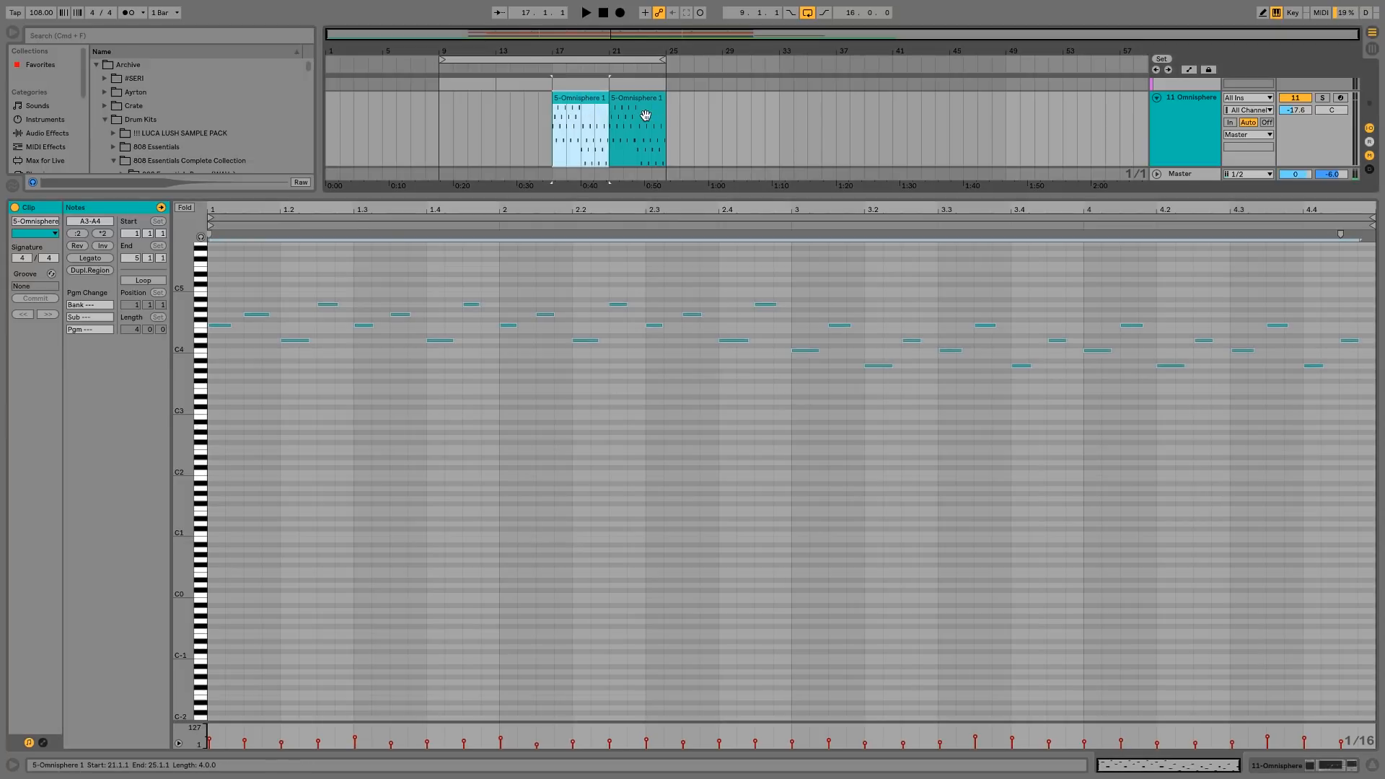
# - Undo the last timing change to the notes of the Omnisphere clip at bar 17 and play it from there
pyautogui.moveTo(234, 280); pyautogui.dragTo(1376, 528)
pyautogui.hotkey('ctrl', 'z')
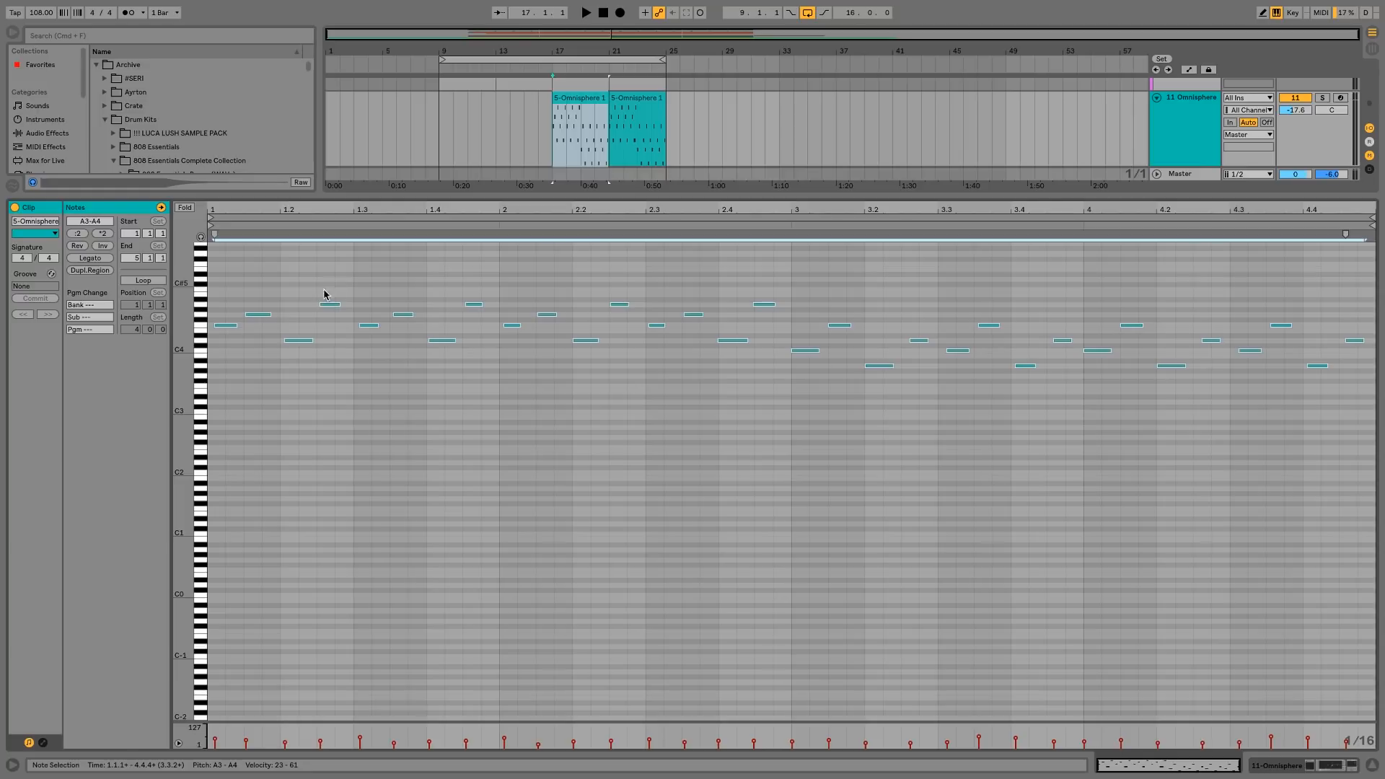
pyautogui.click(572, 100)
pyautogui.press('space')
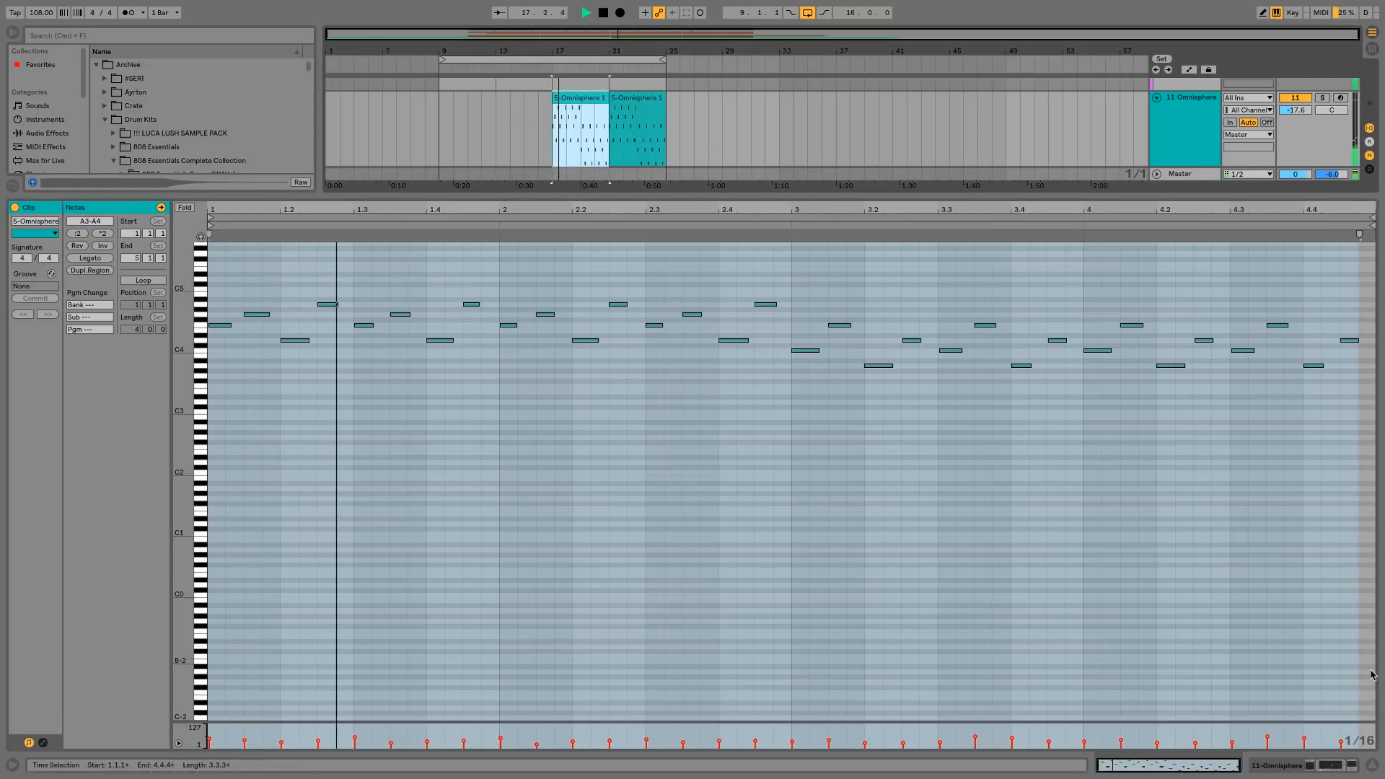
# - In the Bank clip at bar 17, lower the A3 note at 4.3.3 to D3 and the D4 note at 4.4.3 to A2, and audition the ending
pyautogui.press('super+alt+l')
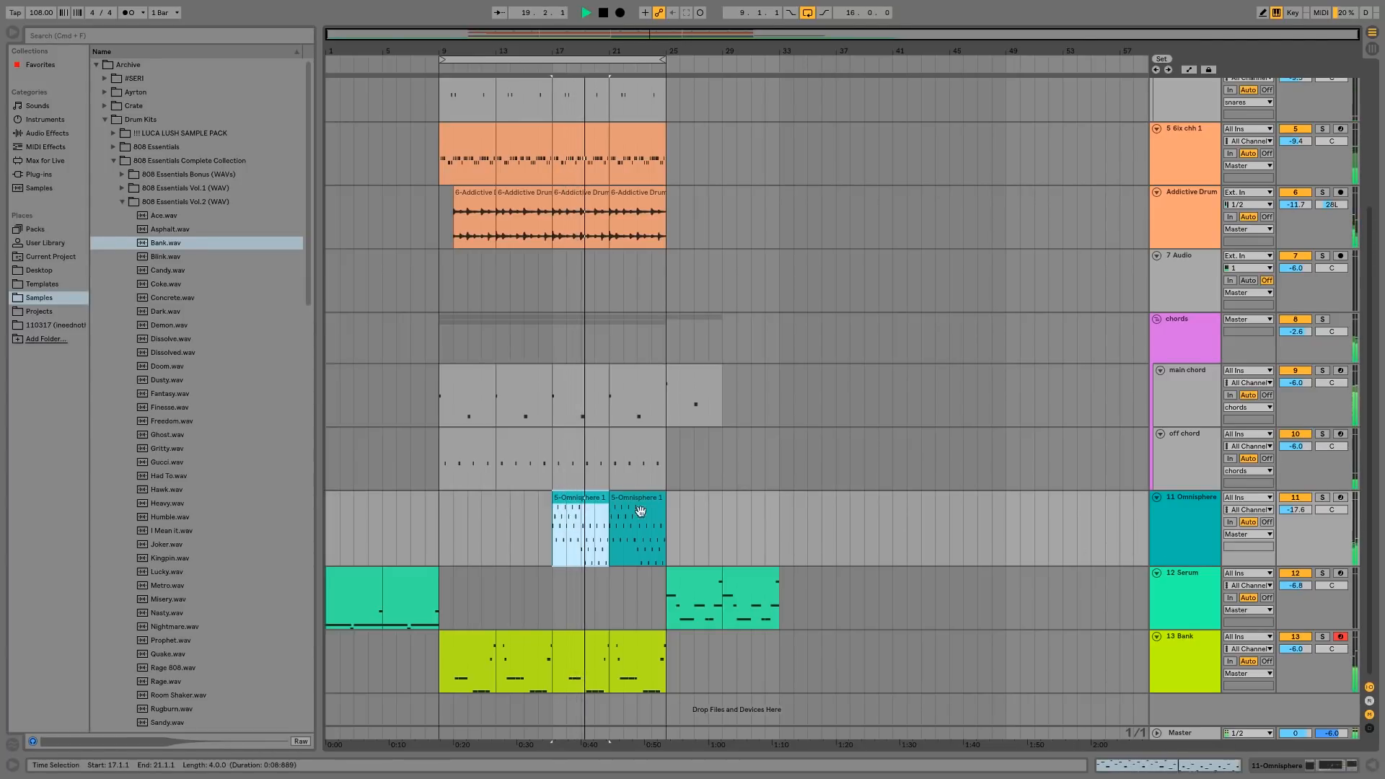
pyautogui.doubleClick(606, 644)
pyautogui.press('space')
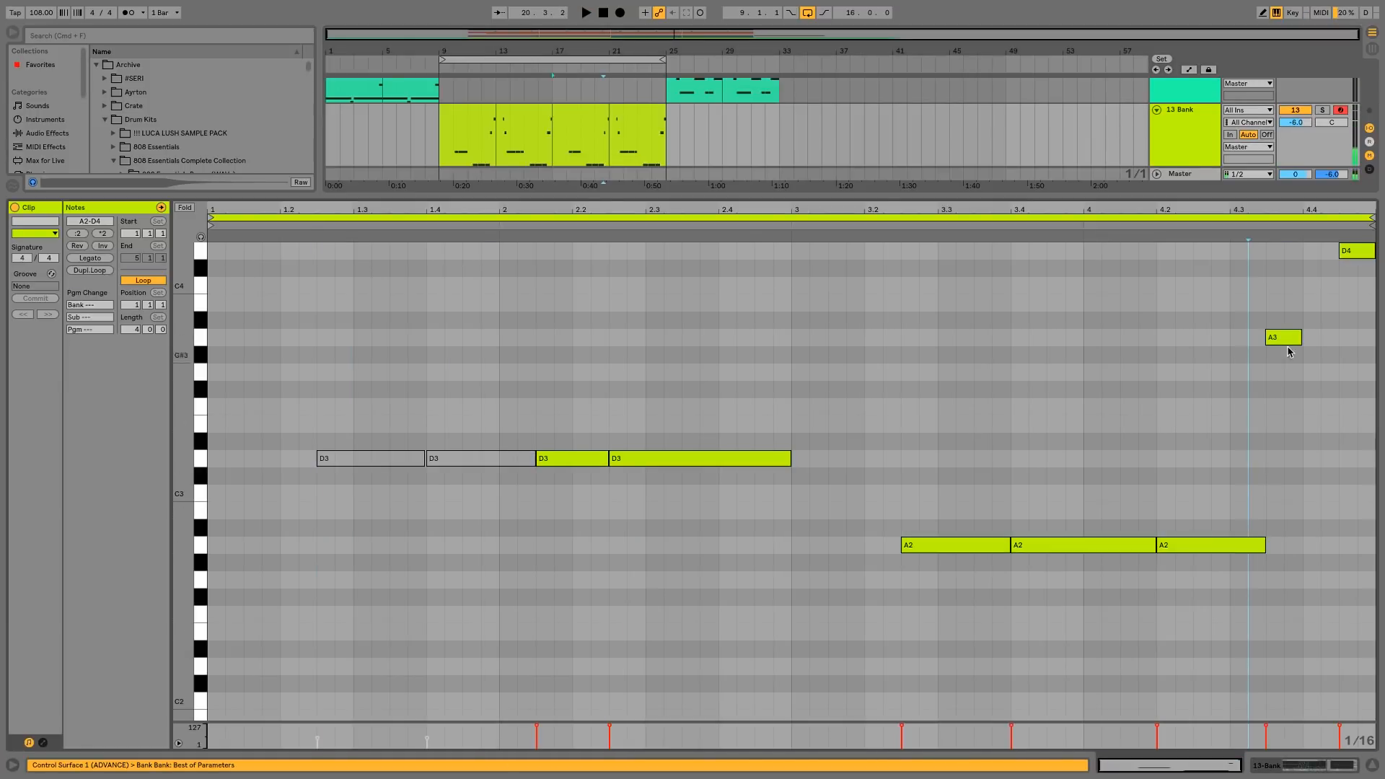
pyautogui.click(1289, 339)
pyautogui.press('Up')
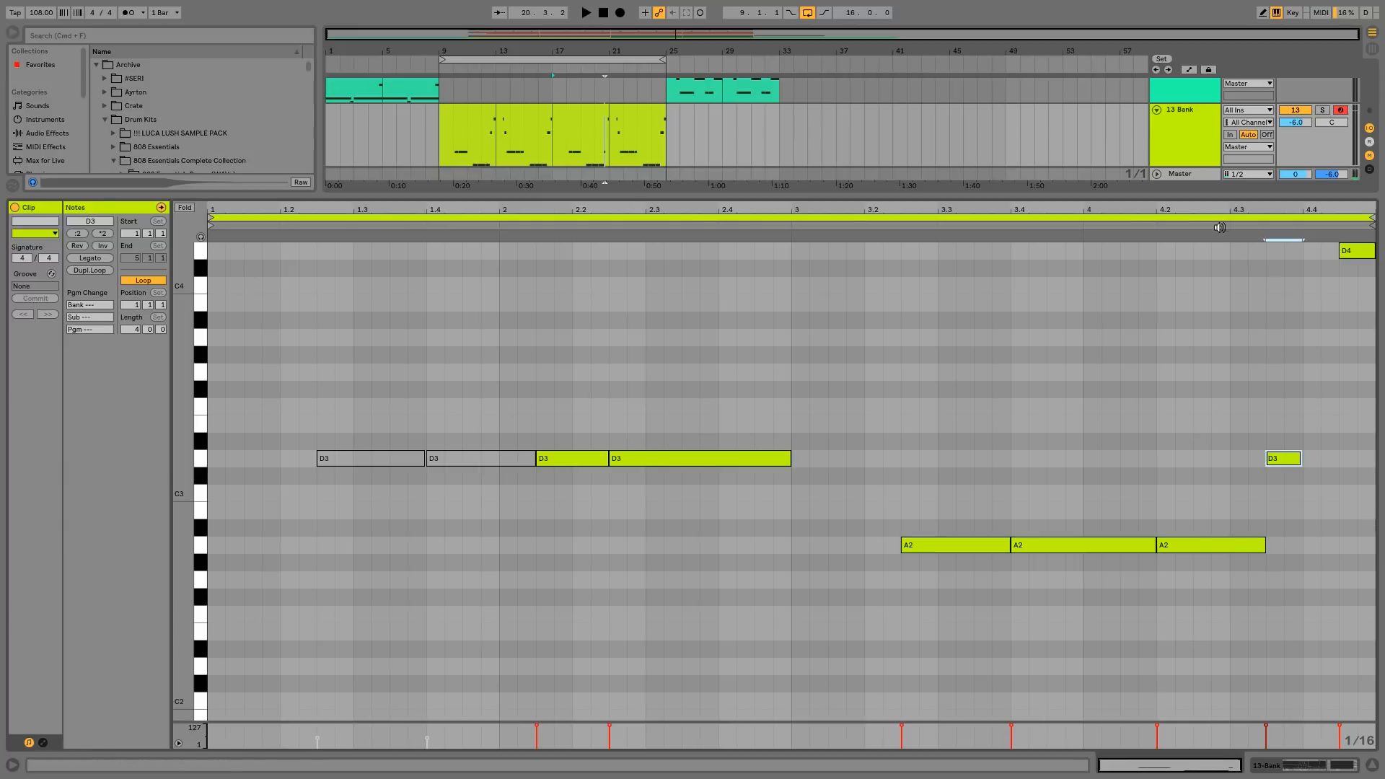
pyautogui.click(1219, 227)
pyautogui.moveTo(1362, 256); pyautogui.dragTo(1354, 554)
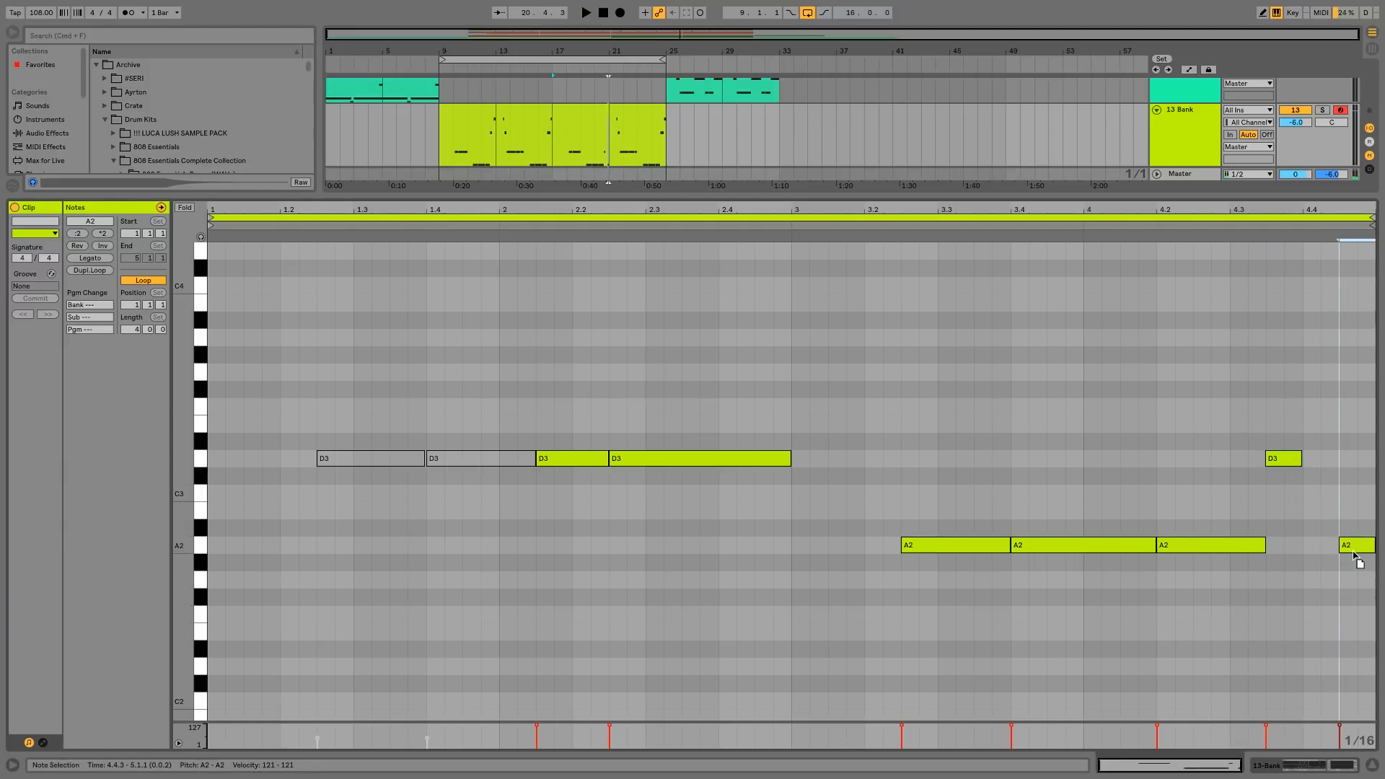
pyautogui.click(1252, 224)
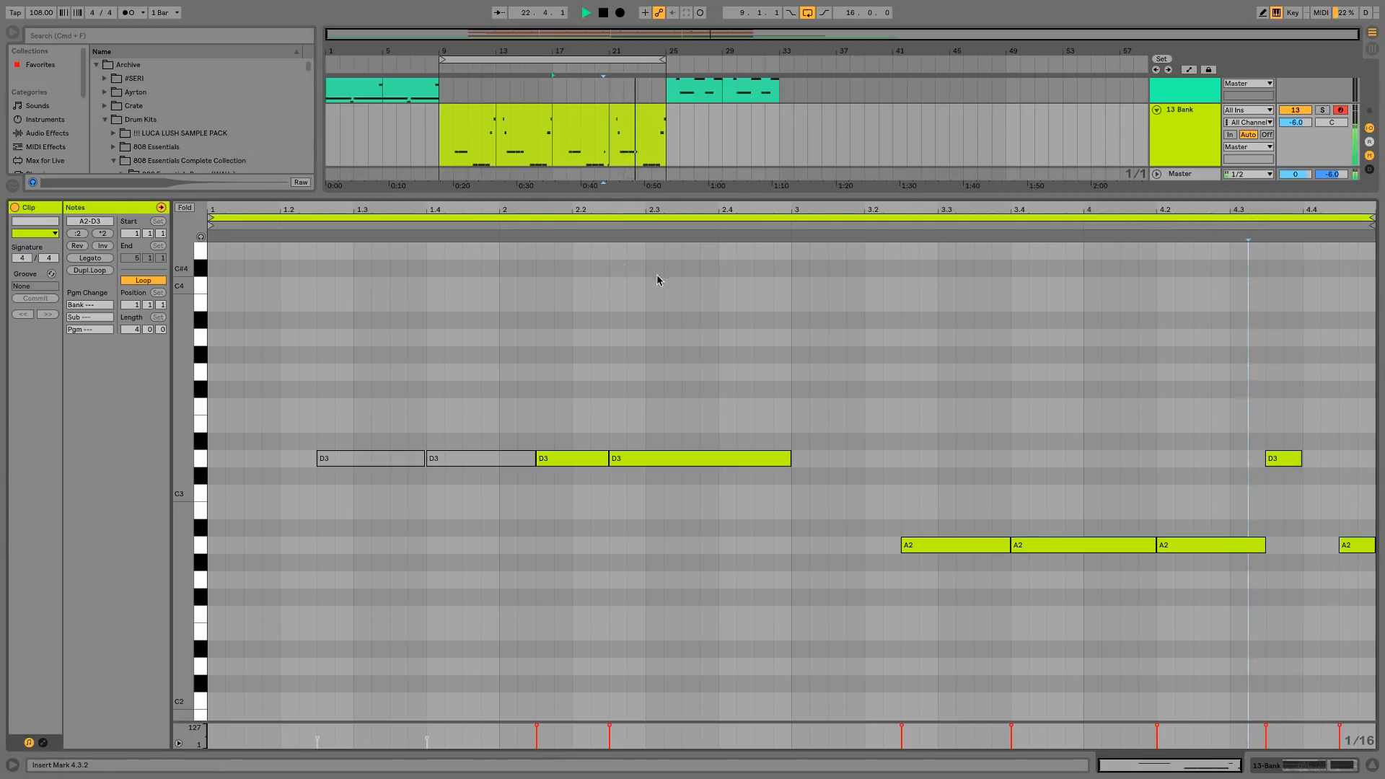
# - In the Bank clip at bar 9, set the note at 4.3.3 to D3 and the one at 4.4.3 to A2, and close the note editor
pyautogui.moveTo(1284, 458)
pyautogui.mouseDown()
pyautogui.moveTo(1226, 342)
pyautogui.moveTo(1273, 339)
pyautogui.moveTo(1276, 459)
pyautogui.mouseUp()
pyautogui.moveTo(1352, 251); pyautogui.dragTo(1363, 554)
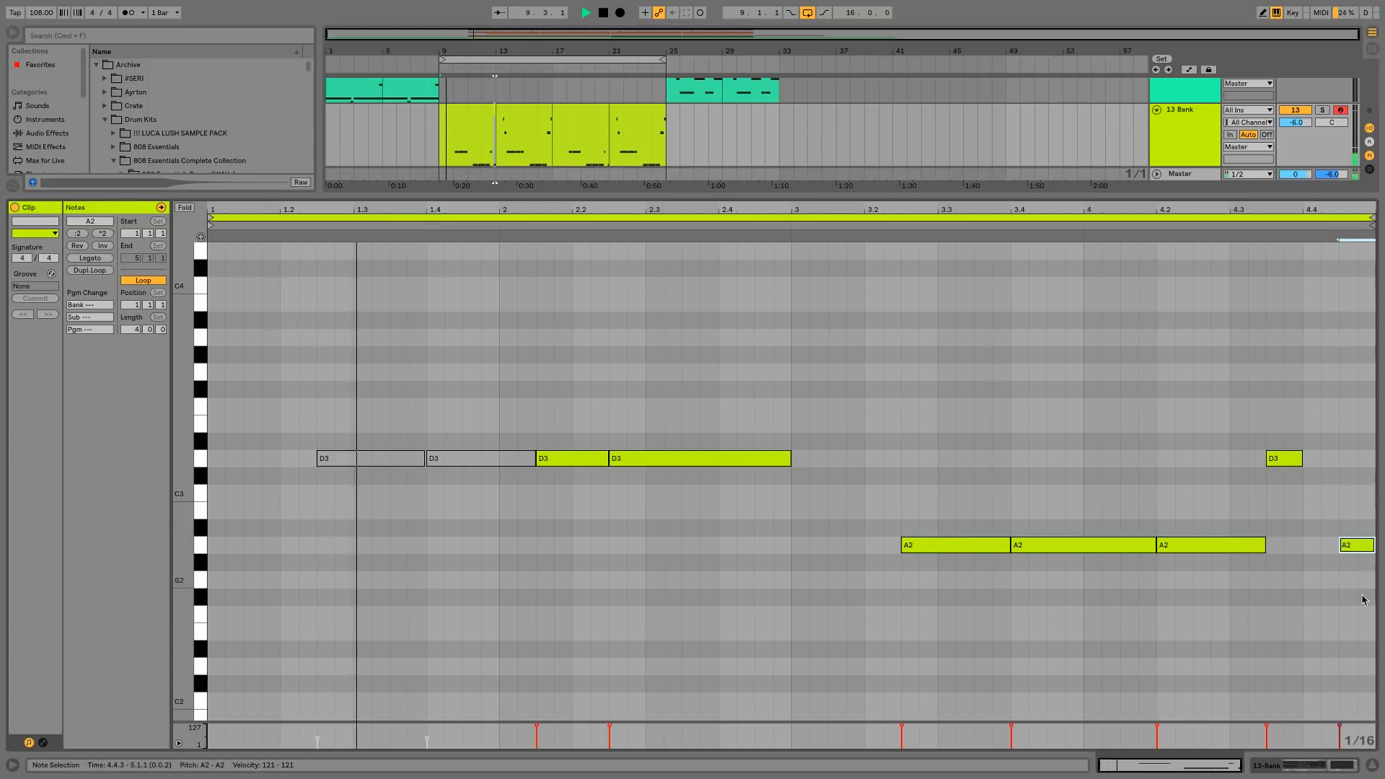
pyautogui.click(1373, 767)
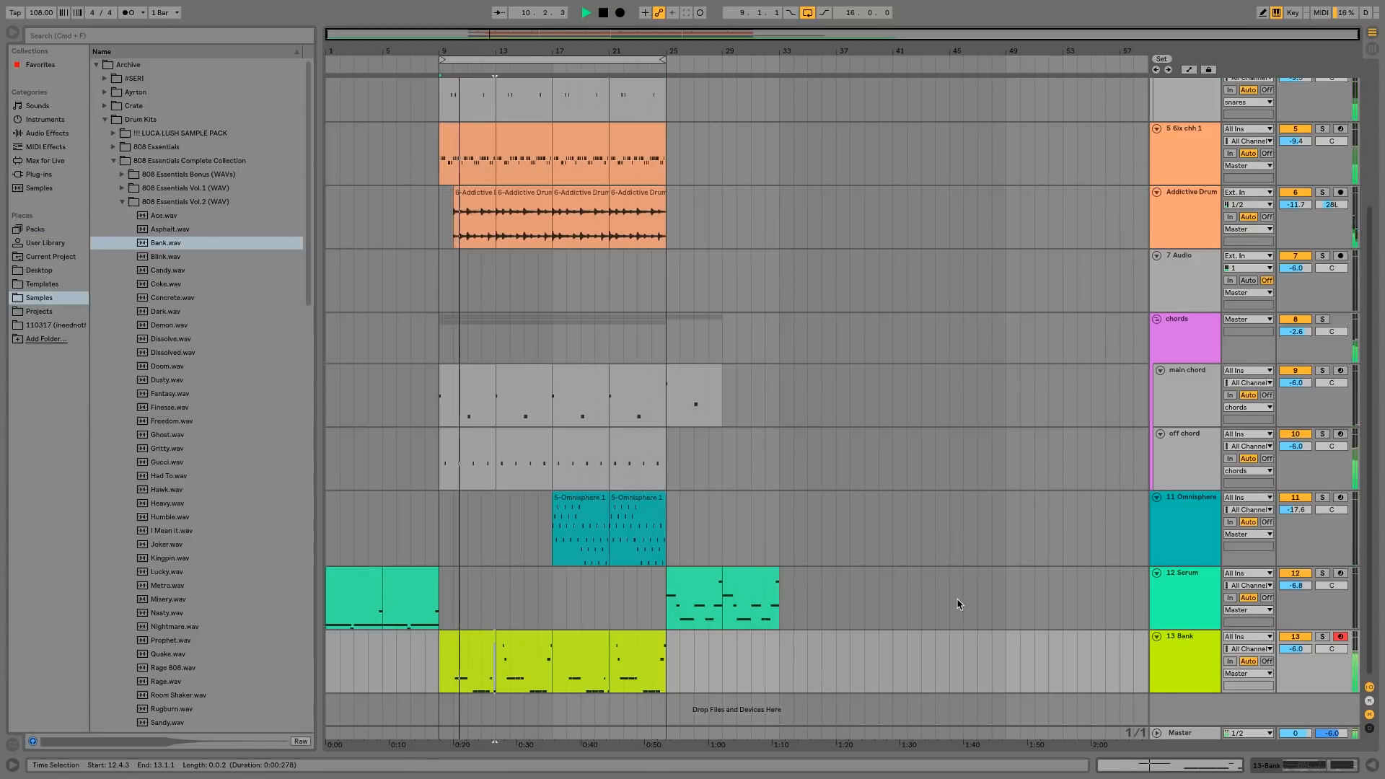
# - Open the Drum Rack clip at bar 9, select its first two kick notes, and play the section from there
pyautogui.scroll(5, 737, 574)
pyautogui.moveTo(441, 54); pyautogui.dragTo(456, 86)
pyautogui.doubleClick(456, 88)
pyautogui.moveTo(297, 333); pyautogui.dragTo(481, 290)
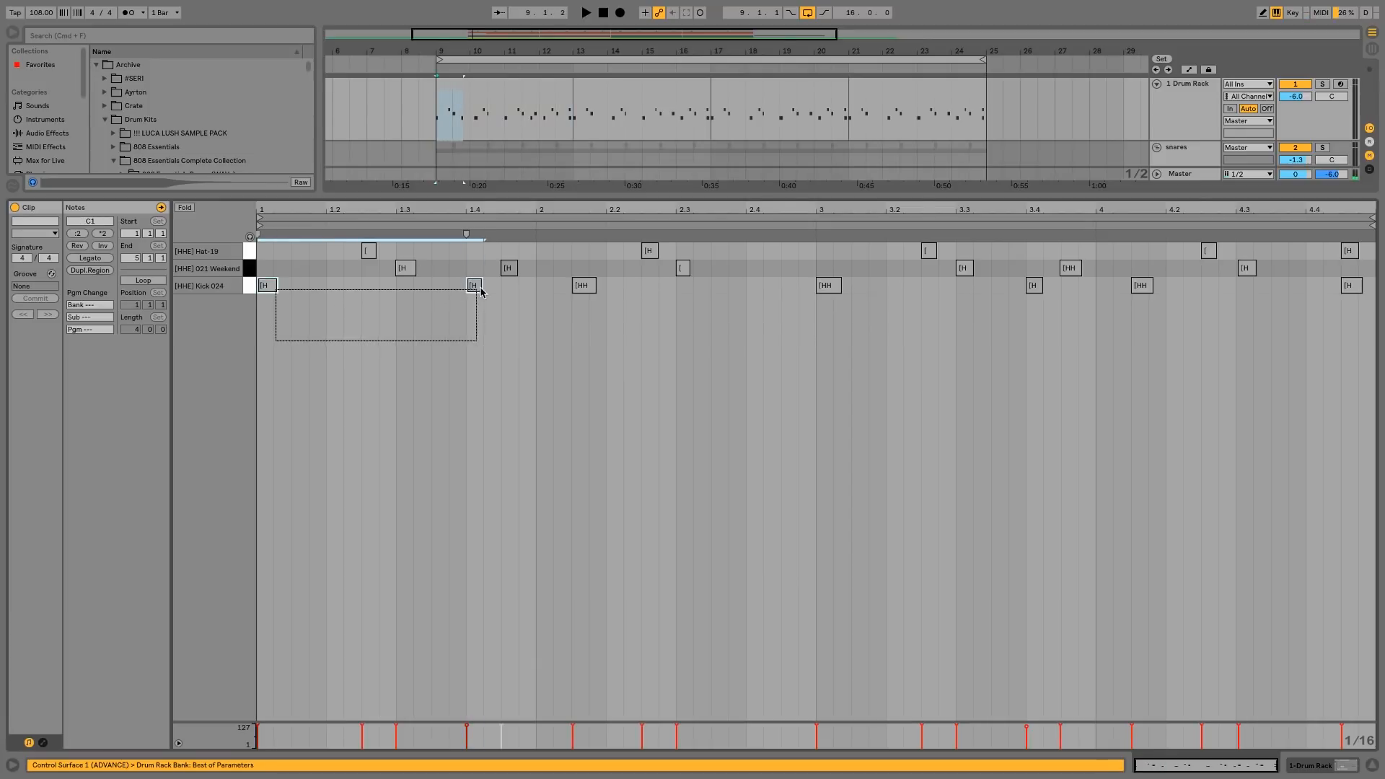
pyautogui.press('space')
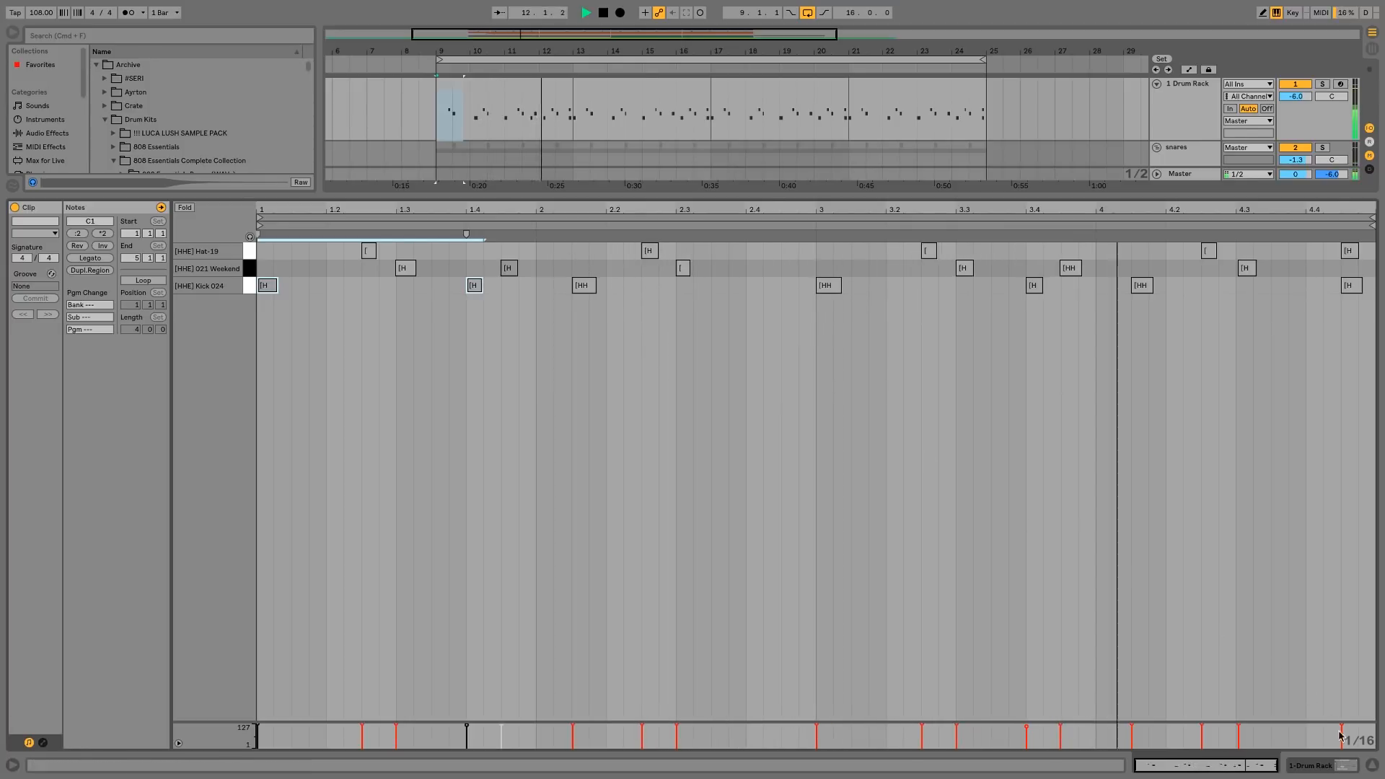
pyautogui.click(1372, 766)
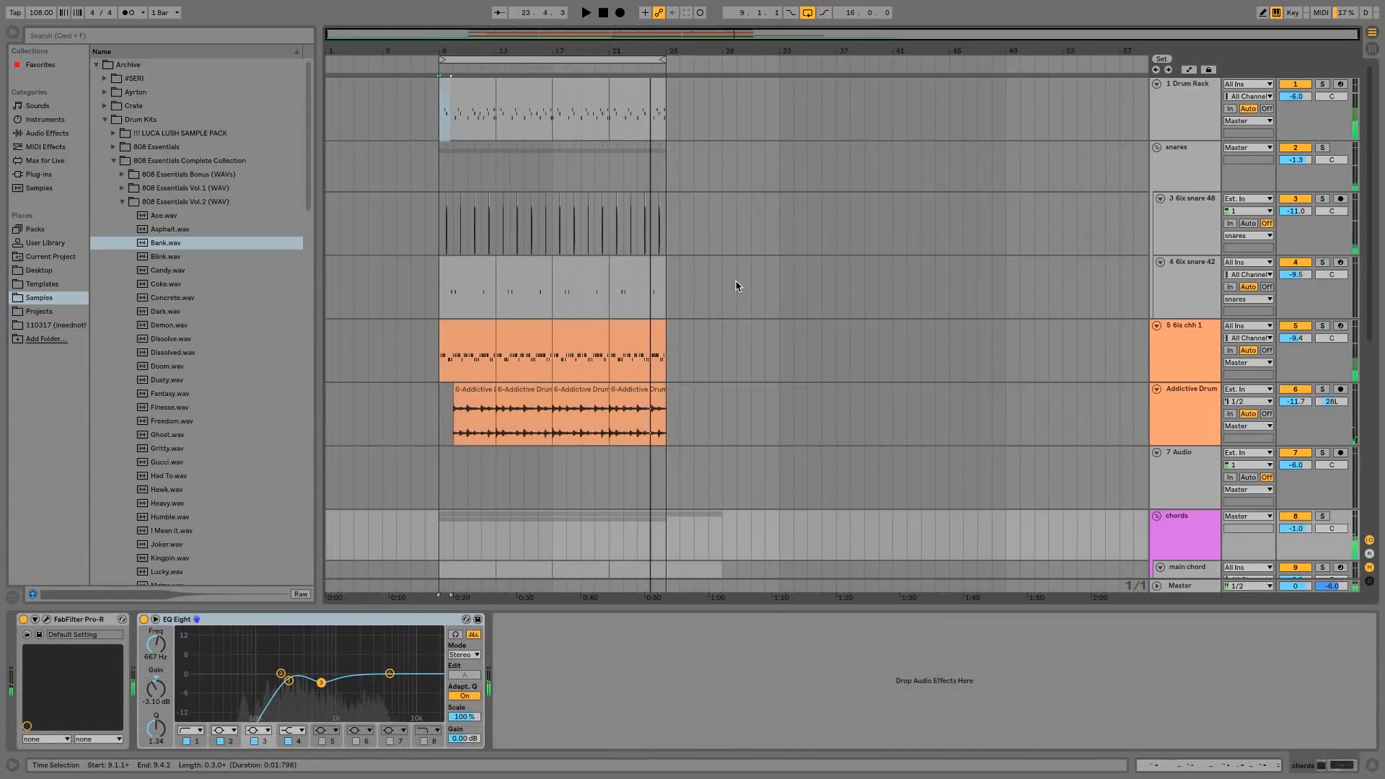
pyautogui.click(1373, 766)
# - Review the arrangement from the Serum and Bank parts up to the drum tracks, marking bars 9 to 25 of the lower Serum track
pyautogui.scroll(-5, 680, 631)
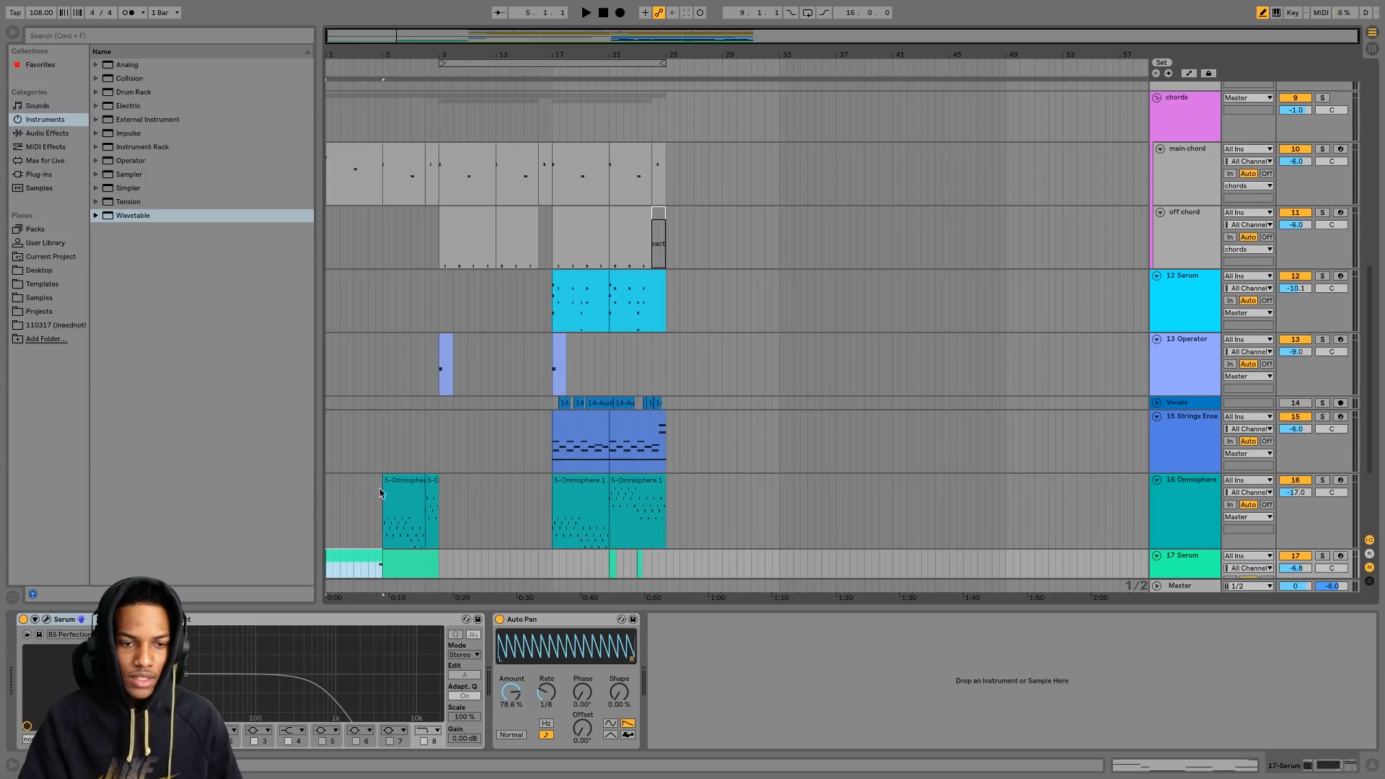
pyautogui.scroll(-2, 426, 542)
pyautogui.scroll(-1, 426, 541)
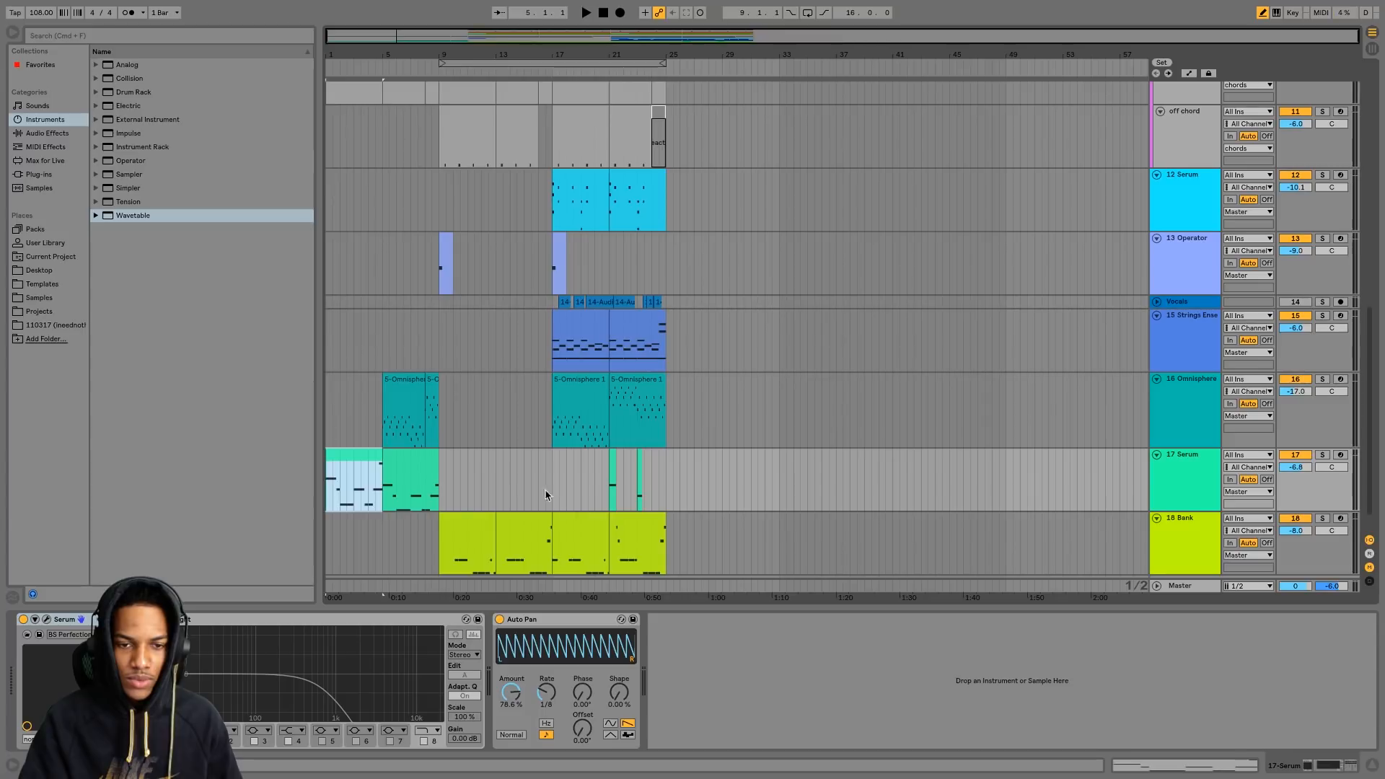
pyautogui.moveTo(440, 485); pyautogui.dragTo(664, 490)
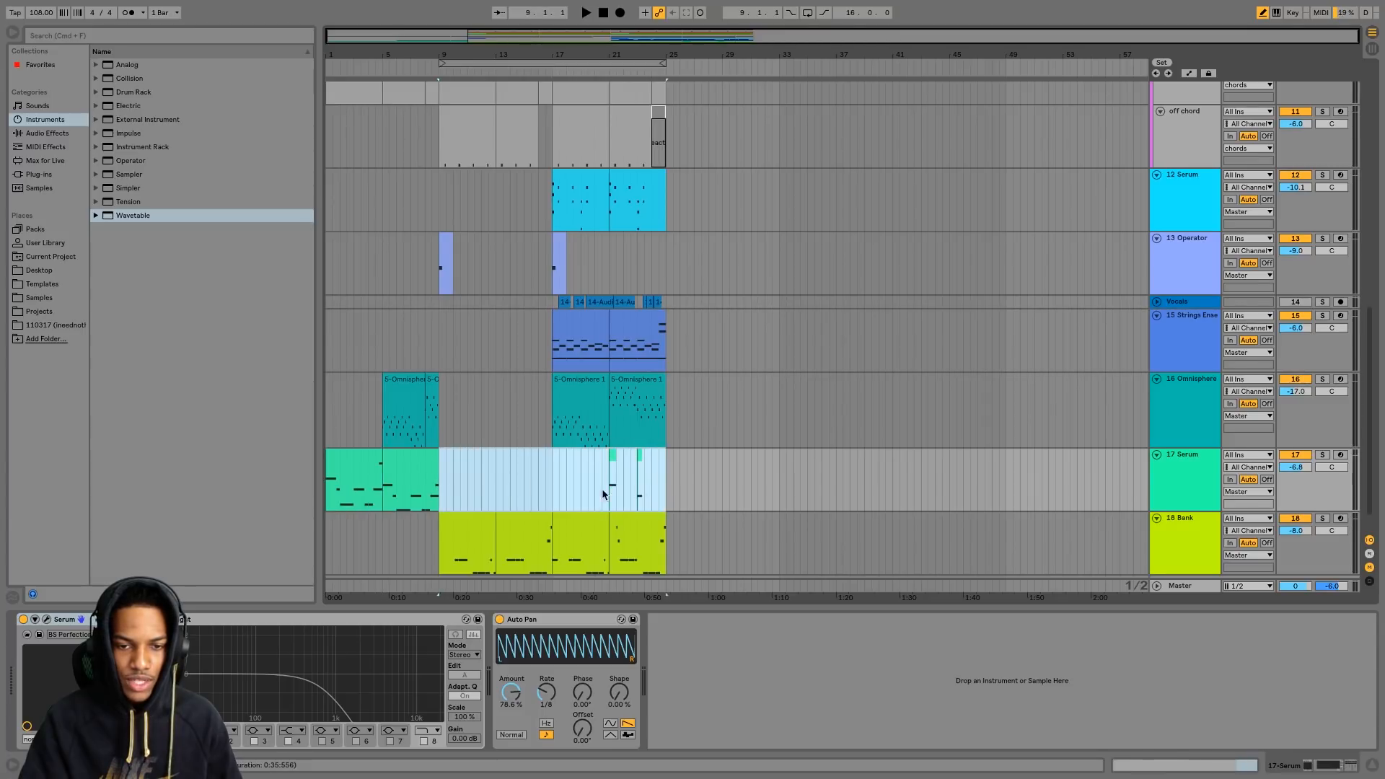
pyautogui.scroll(-2, 556, 500)
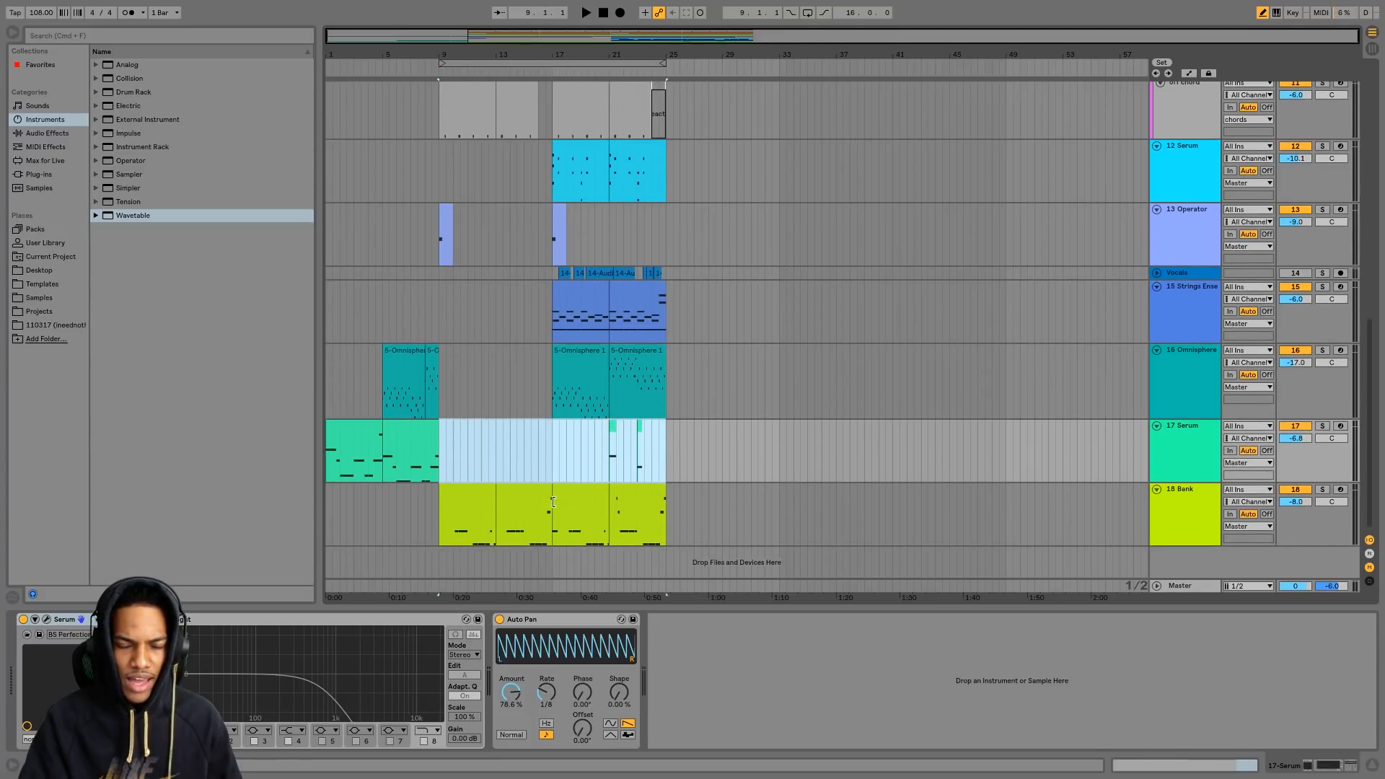
pyautogui.scroll(2, 553, 502)
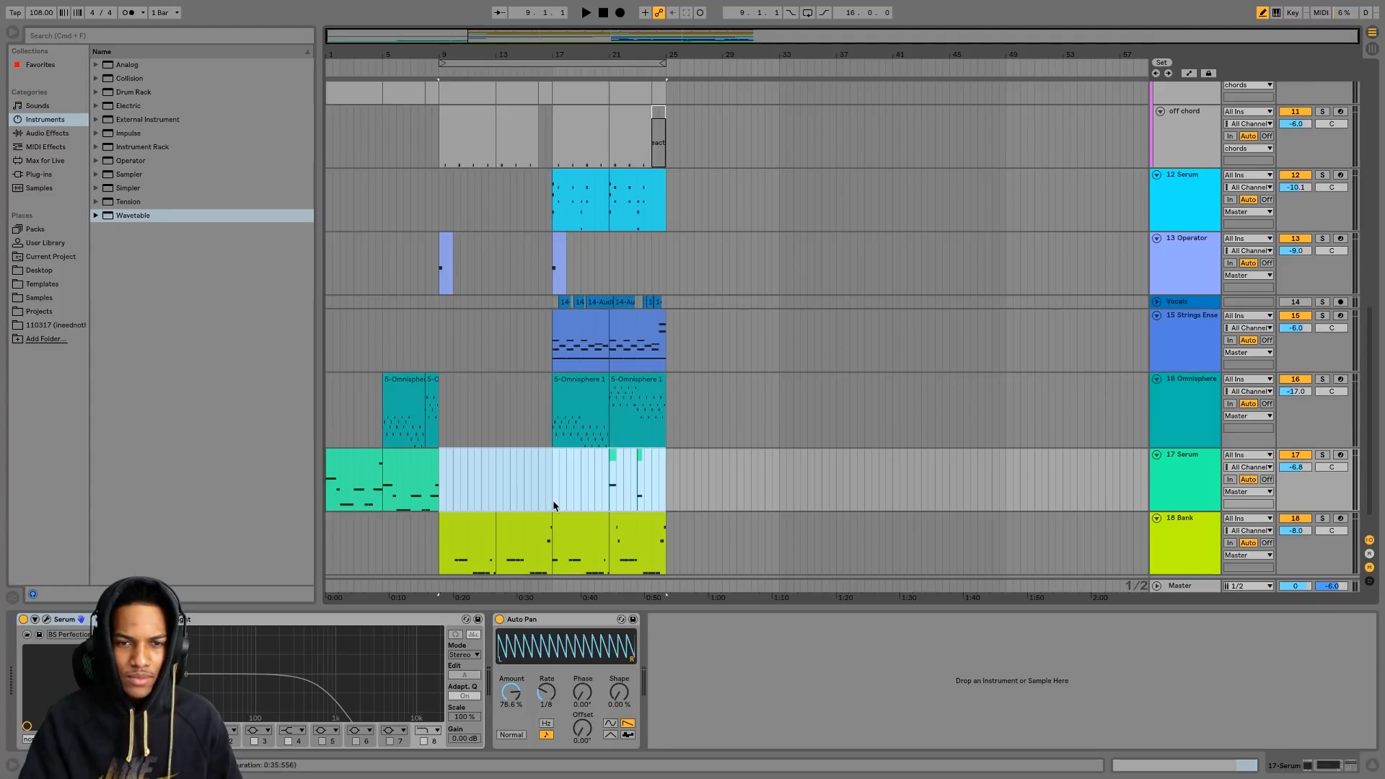
pyautogui.scroll(5, 537, 501)
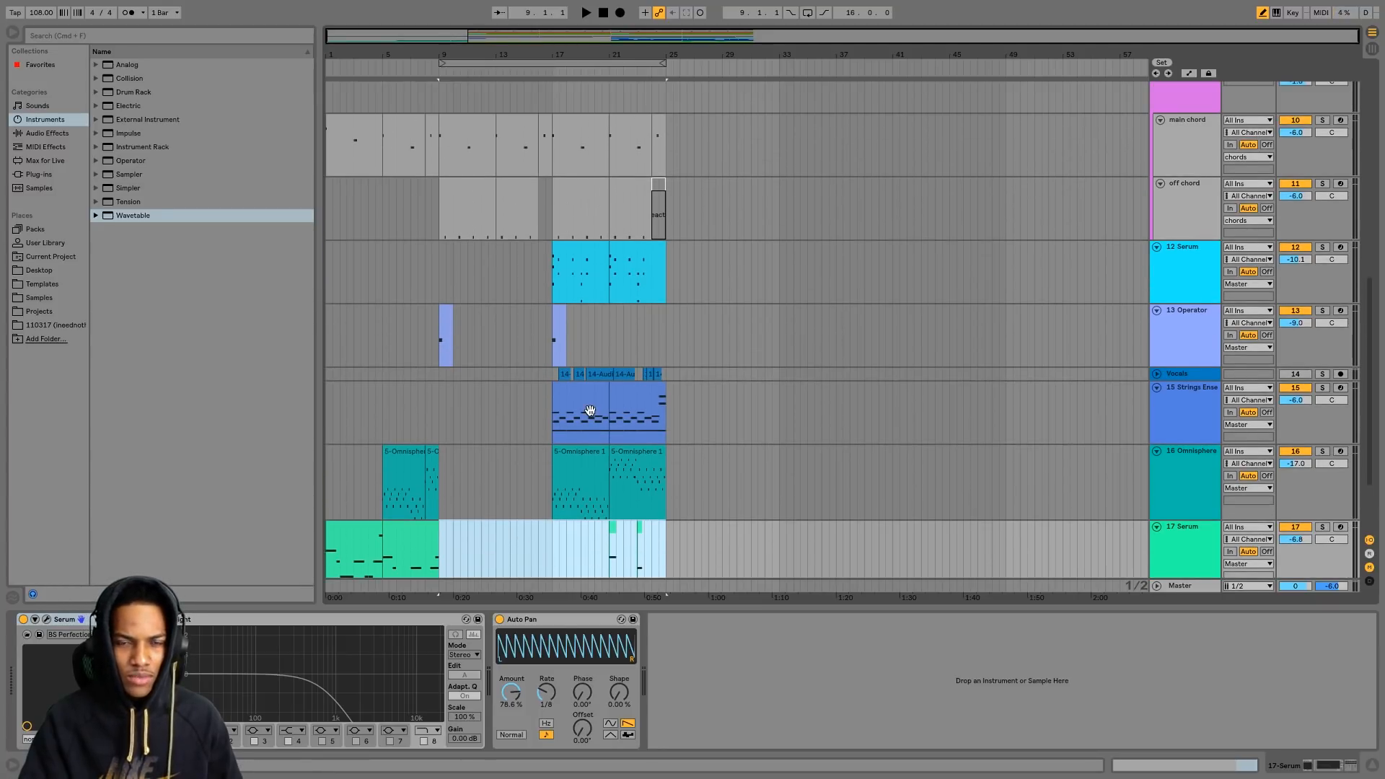
pyautogui.scroll(20, 590, 410)
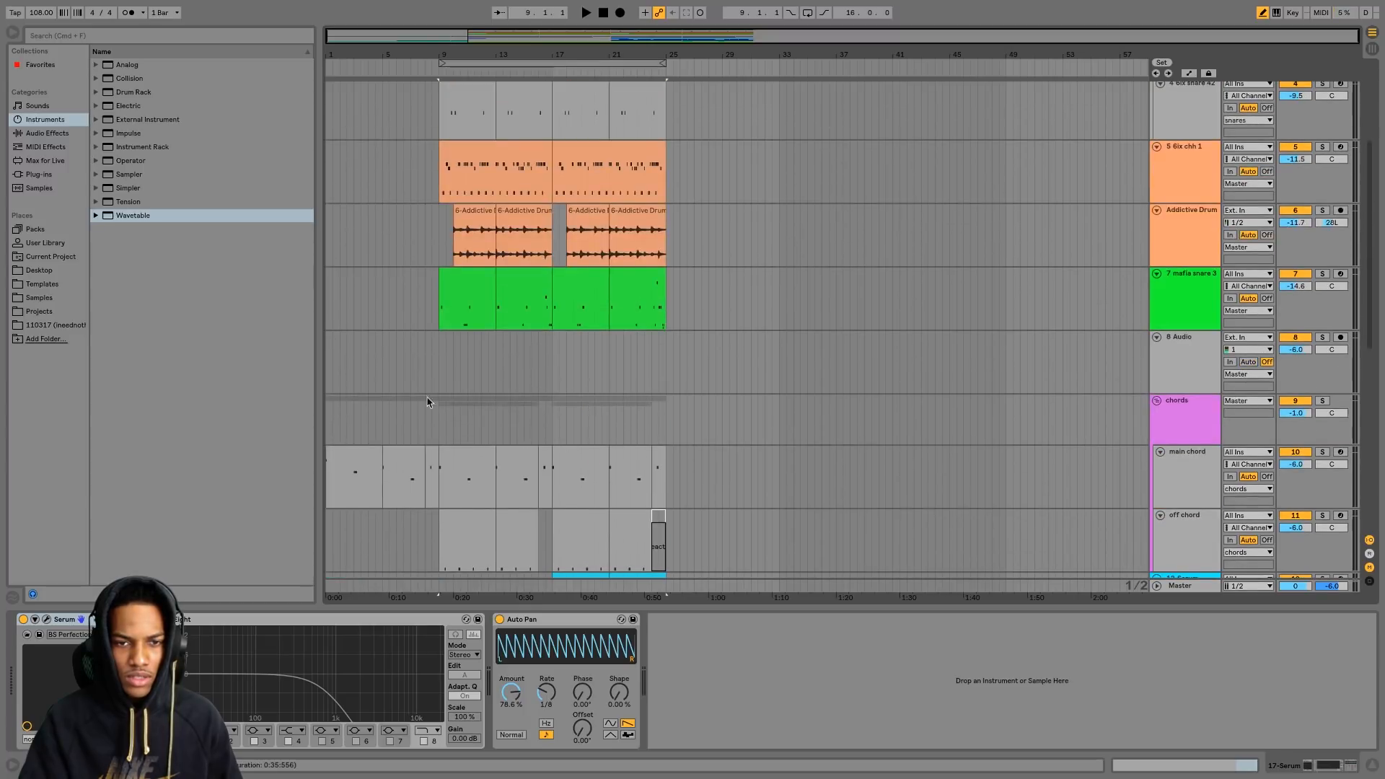
pyautogui.scroll(5, 598, 367)
pyautogui.scroll(7, 671, 380)
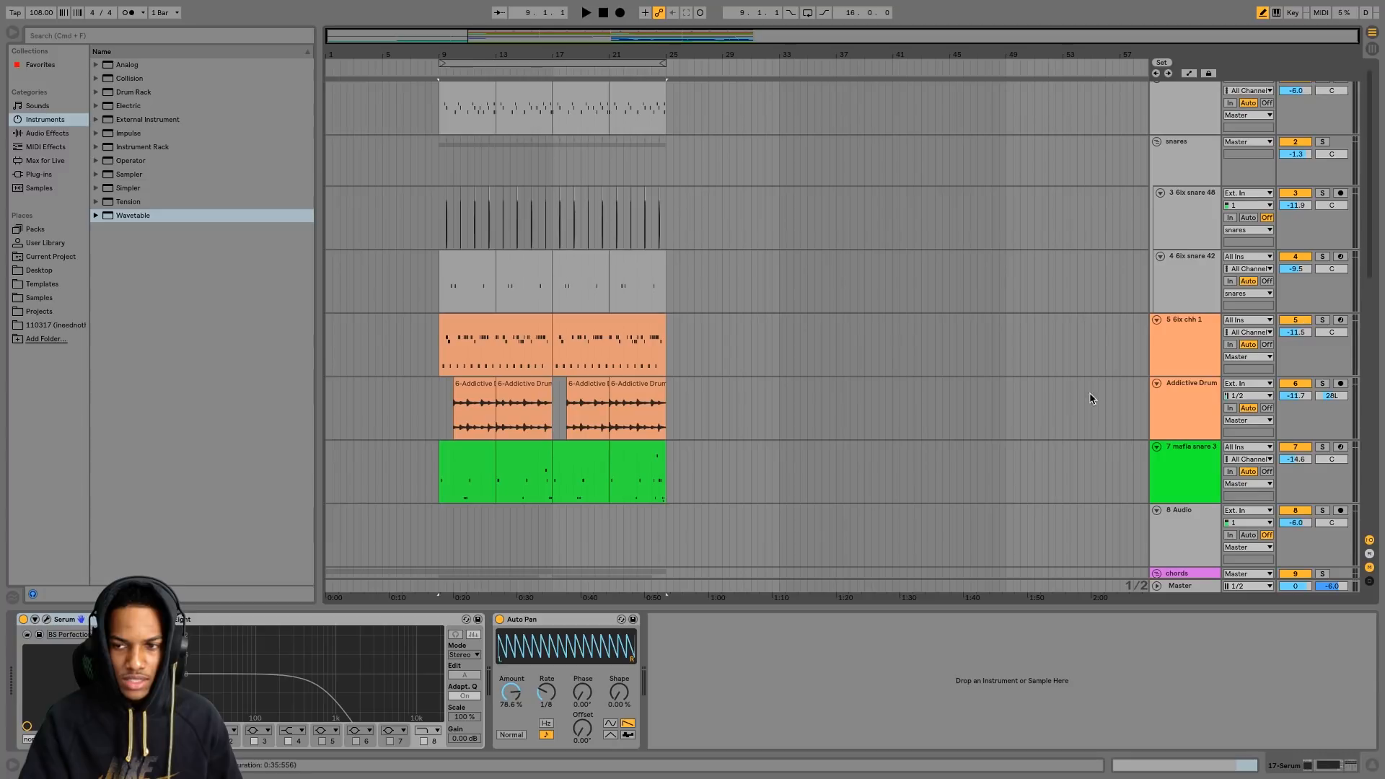
# - Solo the mafia snare track and arm it for recording
pyautogui.scroll(-4, 550, 477)
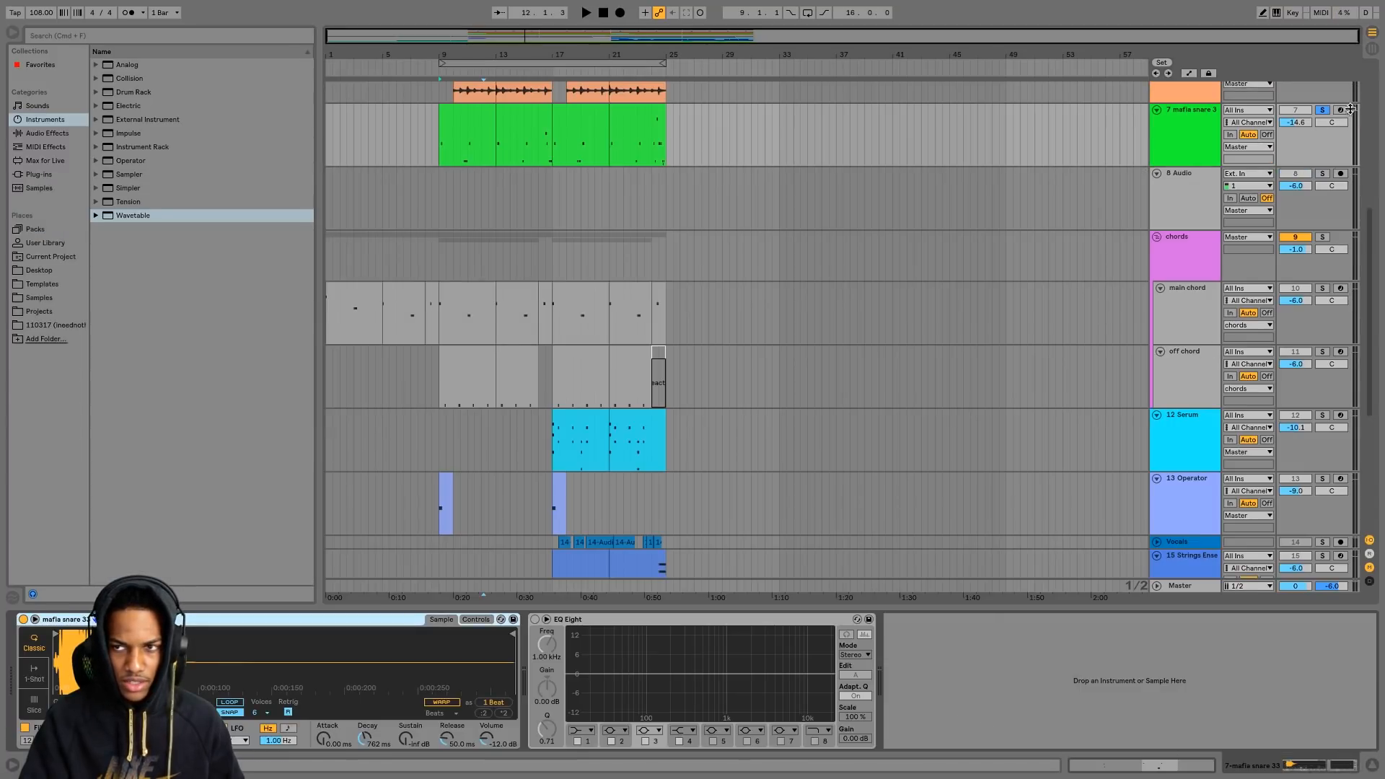
pyautogui.click(1342, 110)
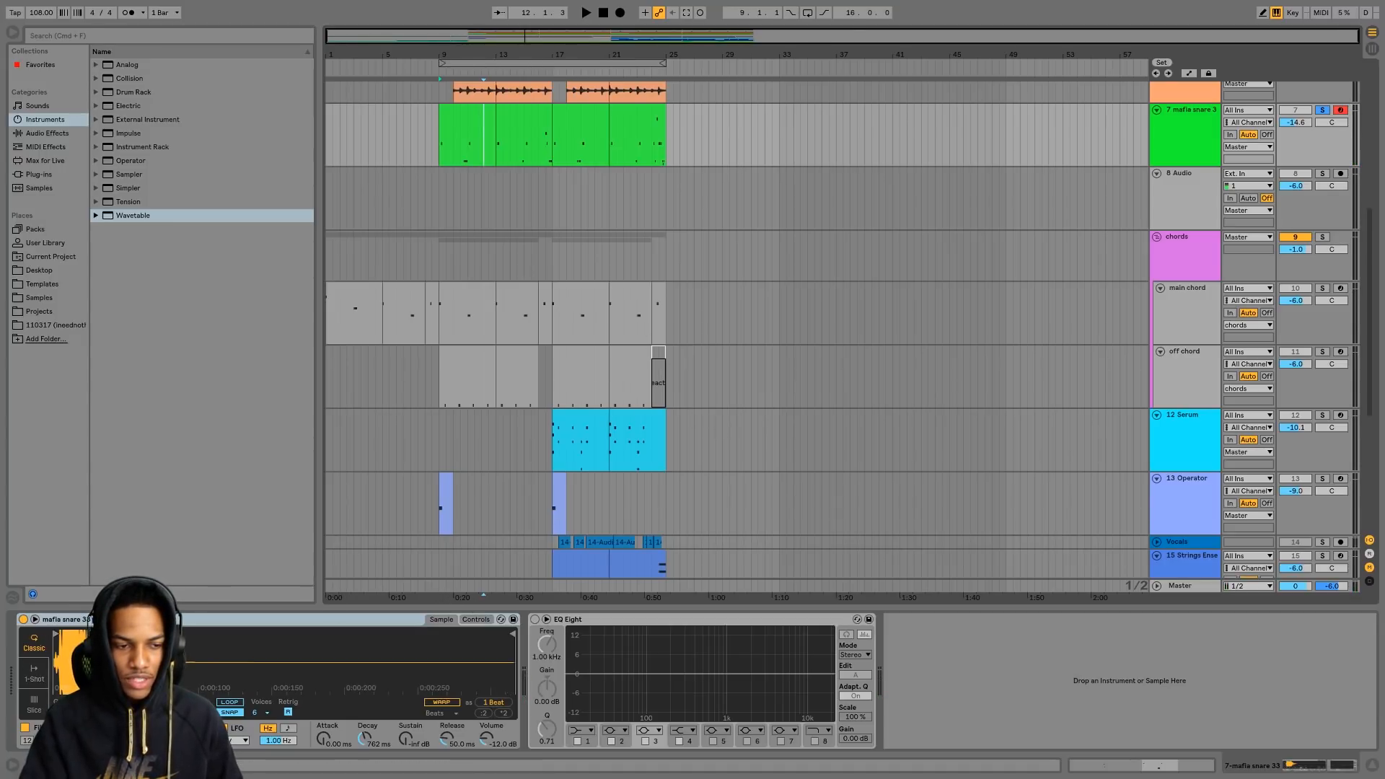
pyautogui.scroll(-8, 559, 389)
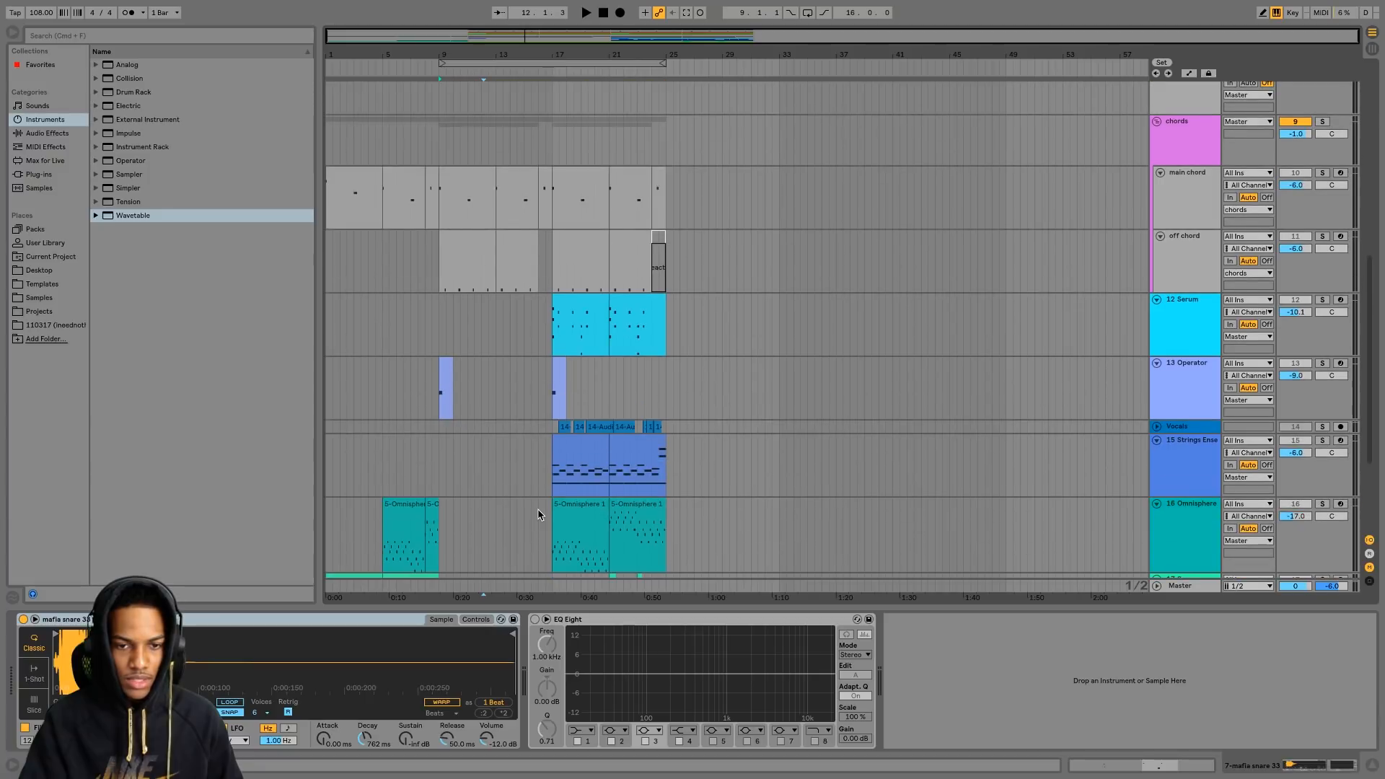
# - Audition the mafia snare clips at bars 9 and 13 against the Addictive Drum track, soloing both tracks
pyautogui.scroll(10, 752, 492)
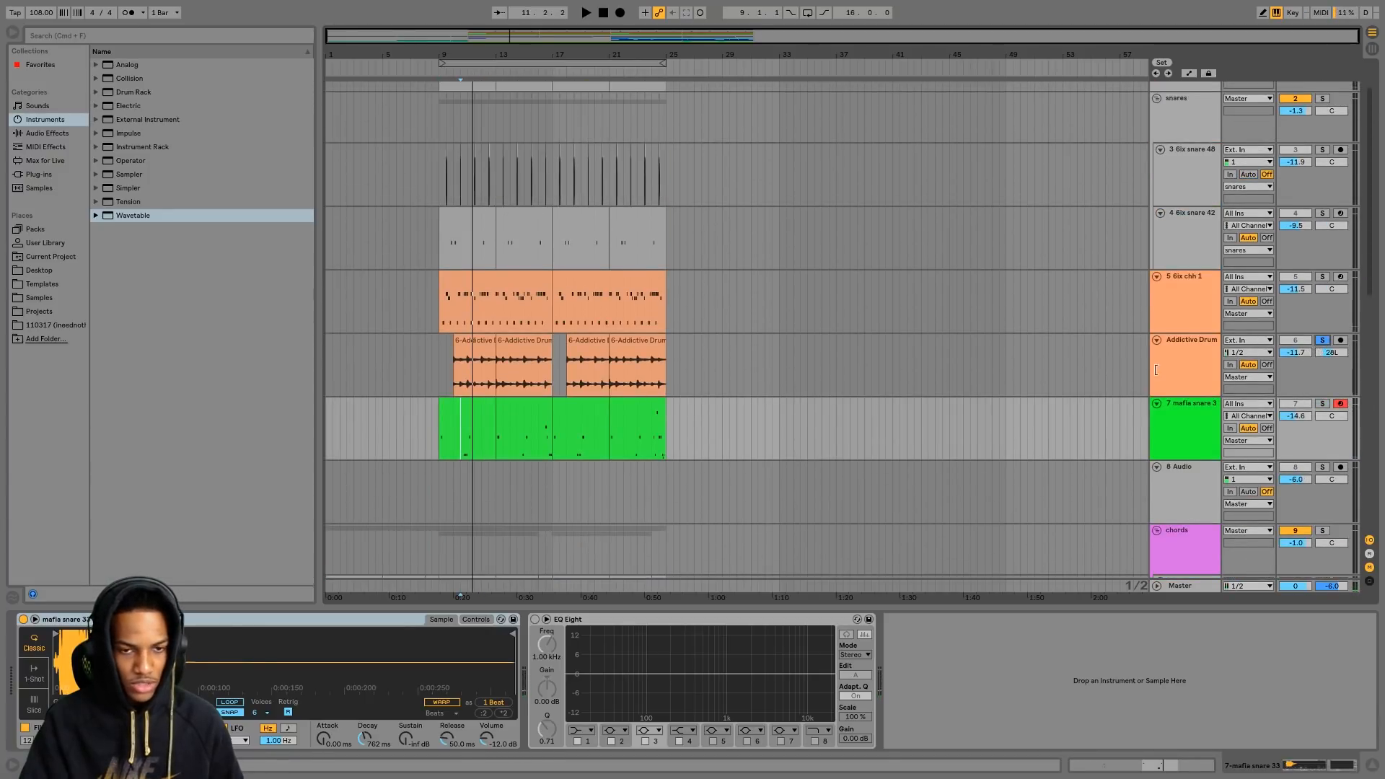
pyautogui.click(463, 438)
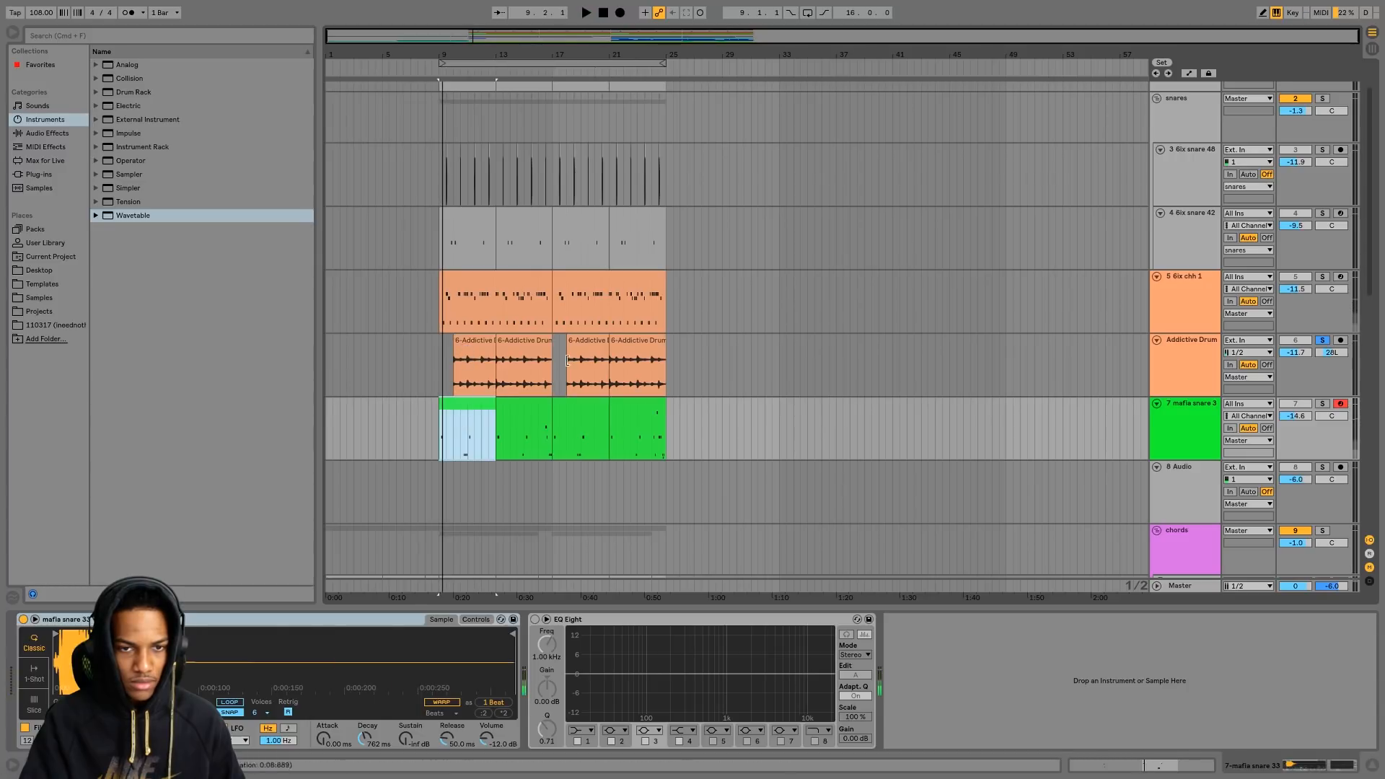
pyautogui.click(505, 408)
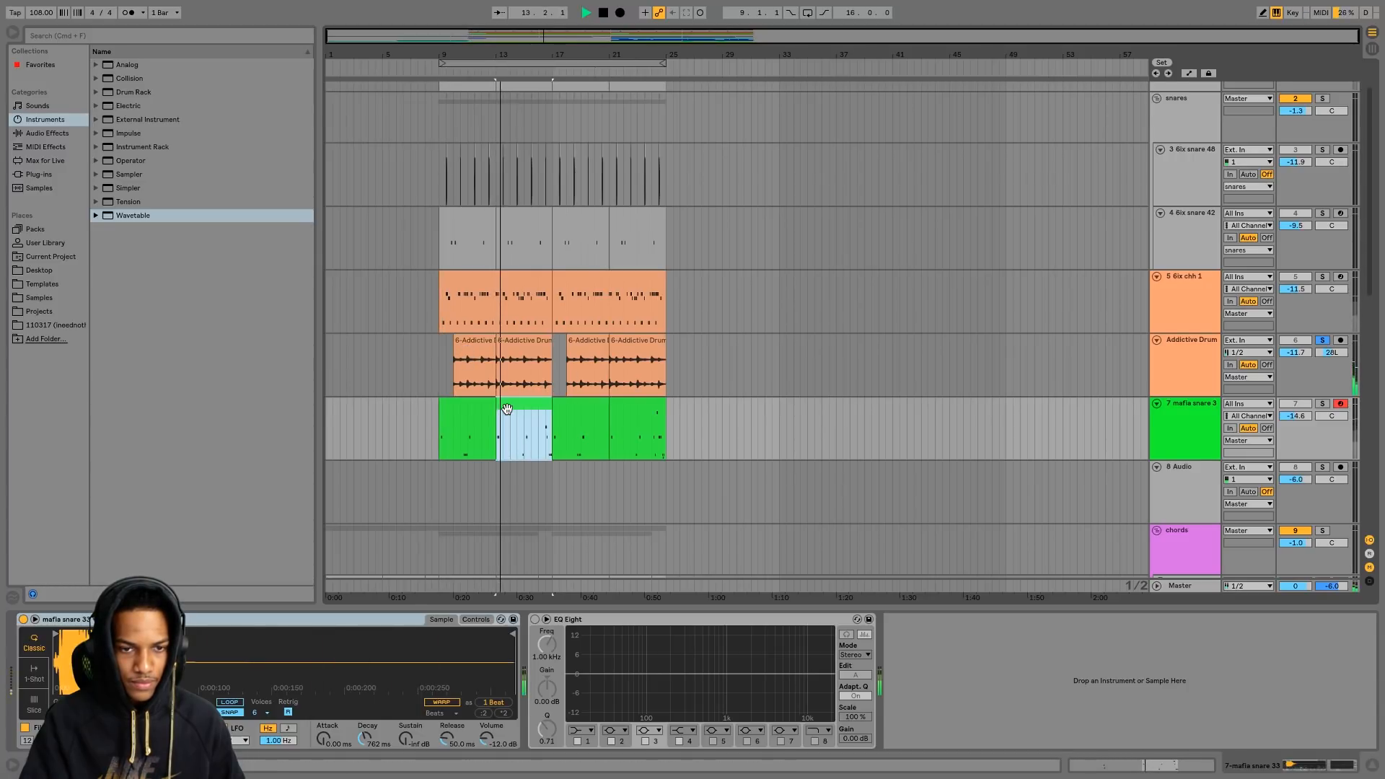
pyautogui.click(1321, 403)
pyautogui.press('space')
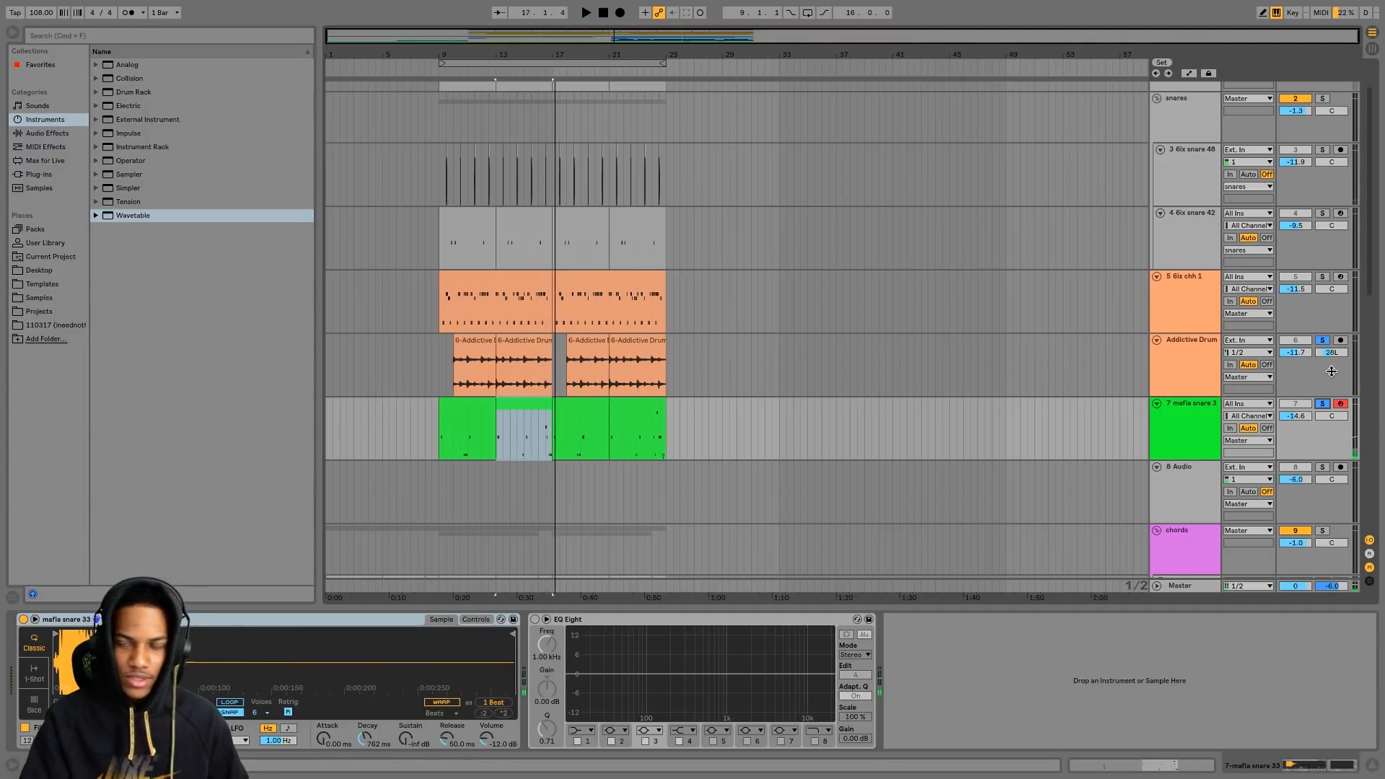
# - Examine the notes of the mafia snare clip at bar 13 and return to the full arrangement
pyautogui.doubleClick(498, 403)
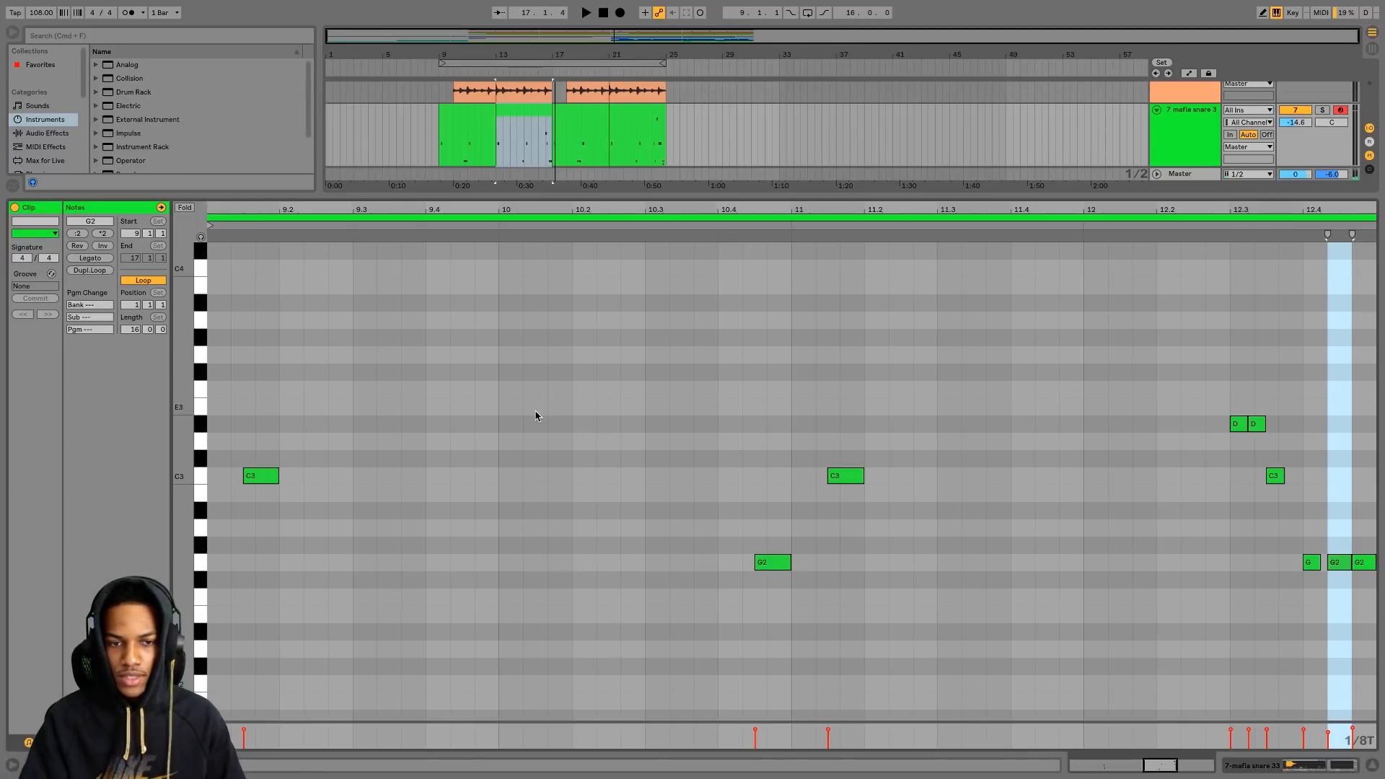
pyautogui.click(1373, 765)
pyautogui.scroll(5, 564, 512)
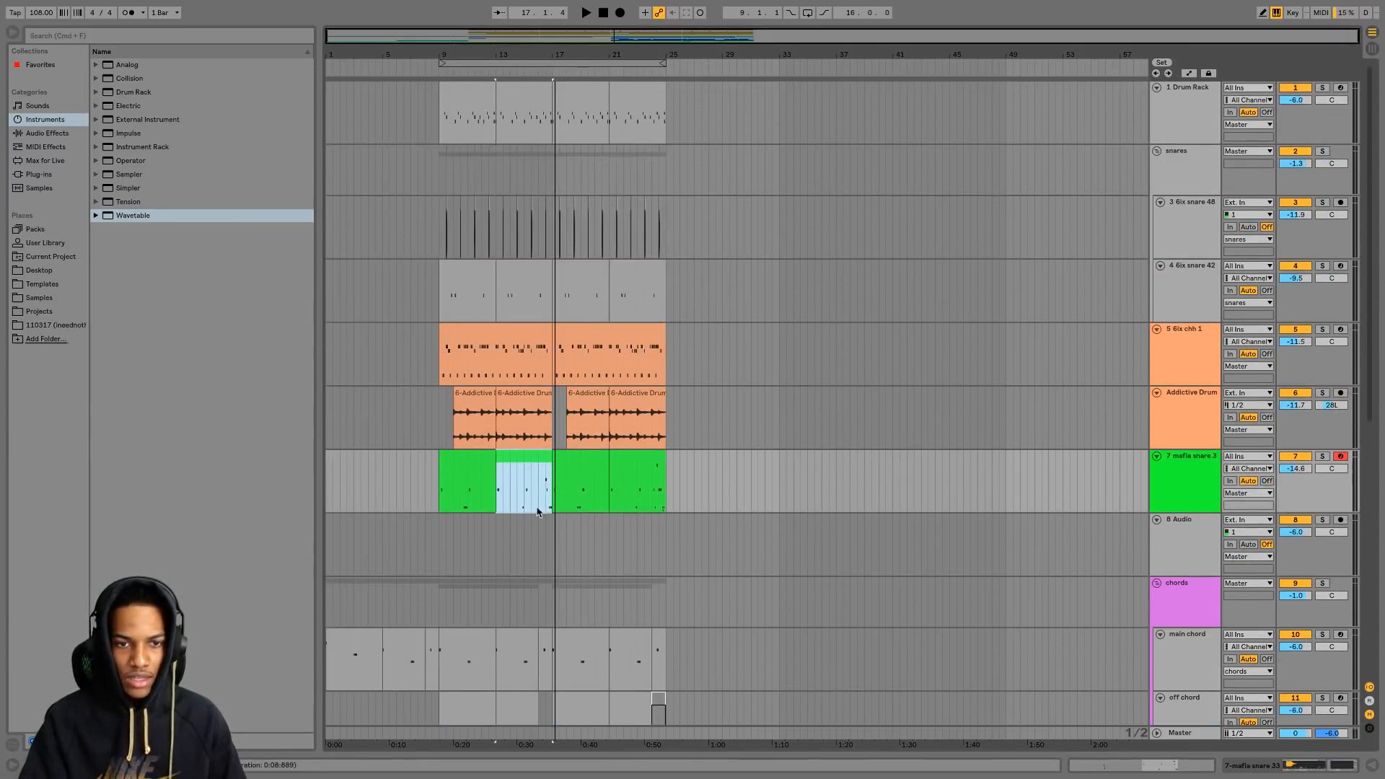
# - Solo the 6ix chh 1, mafia snare, Addictive Drum and Drum Rack tracks and play them together from bar 9
pyautogui.click(503, 347)
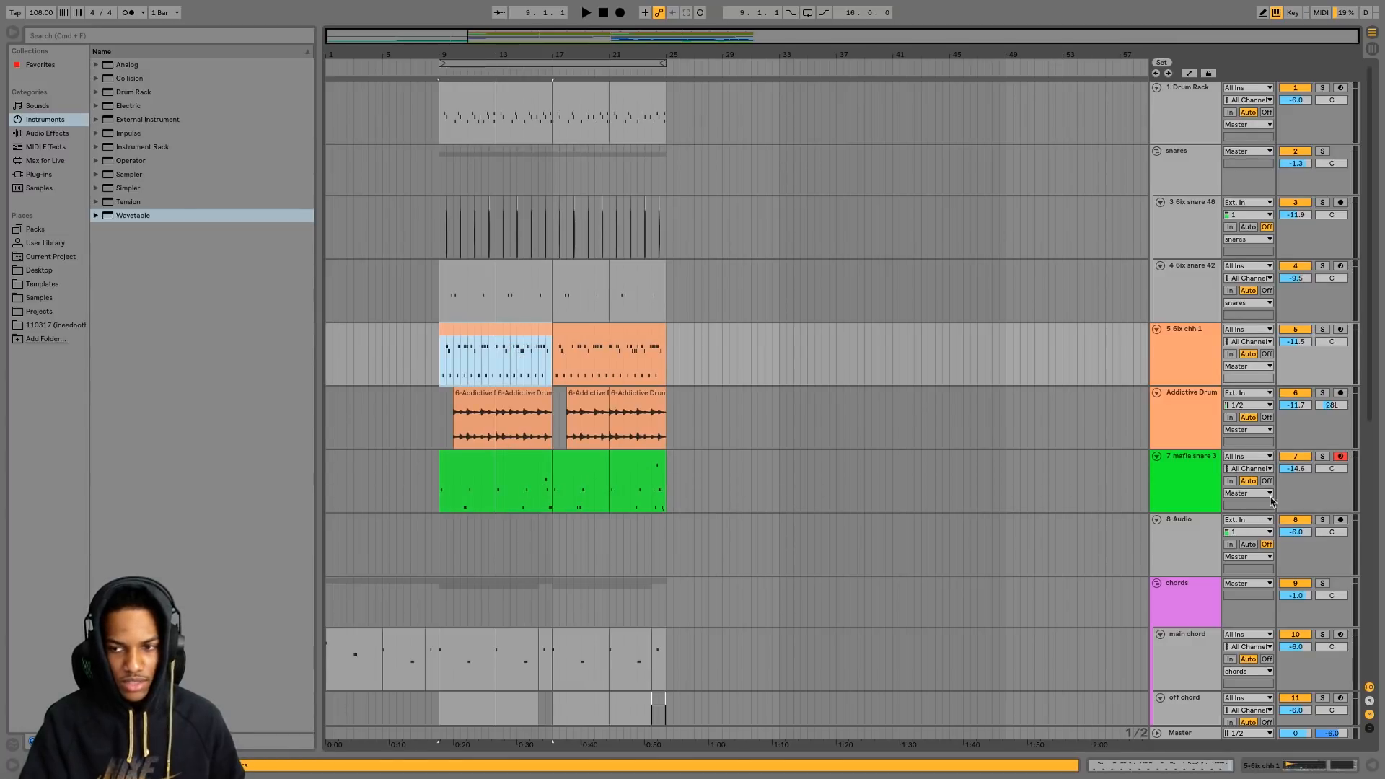
pyautogui.click(1324, 457)
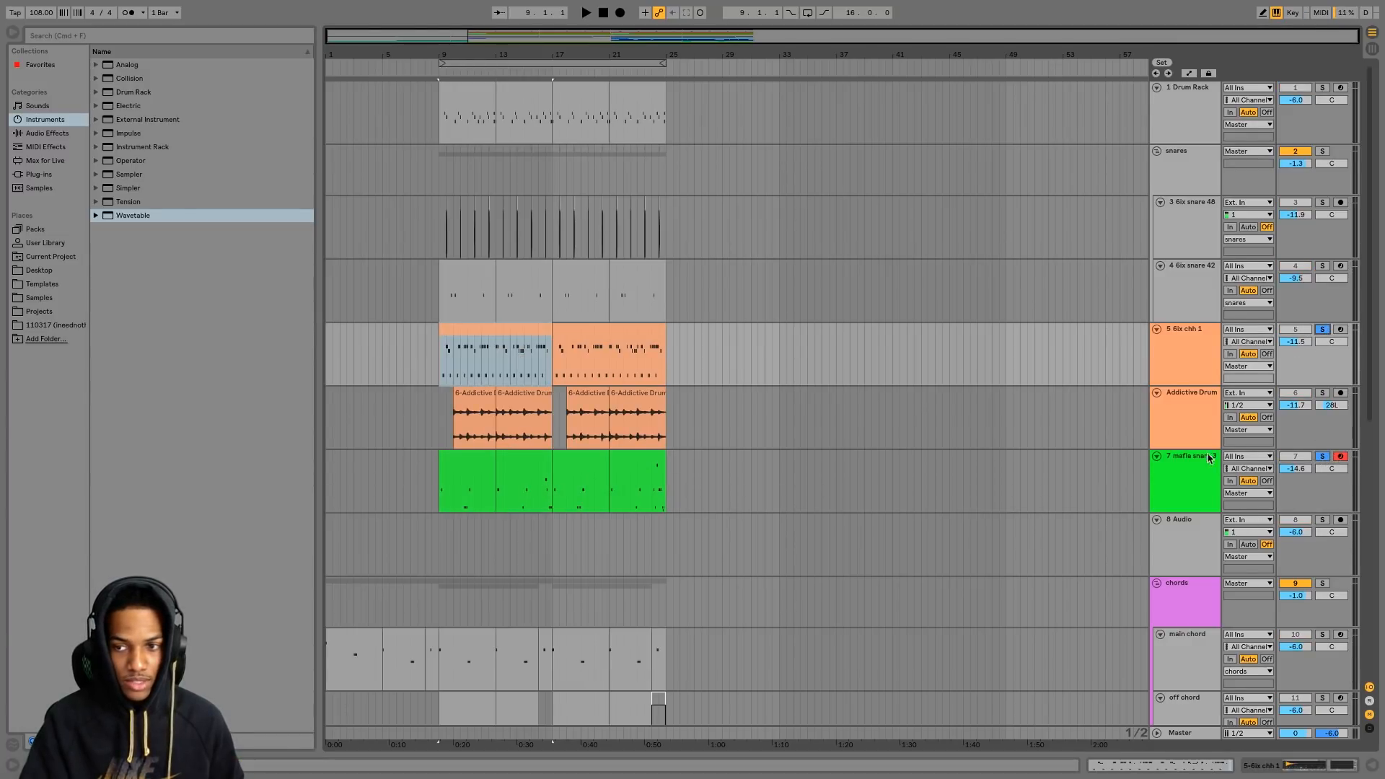
pyautogui.click(448, 499)
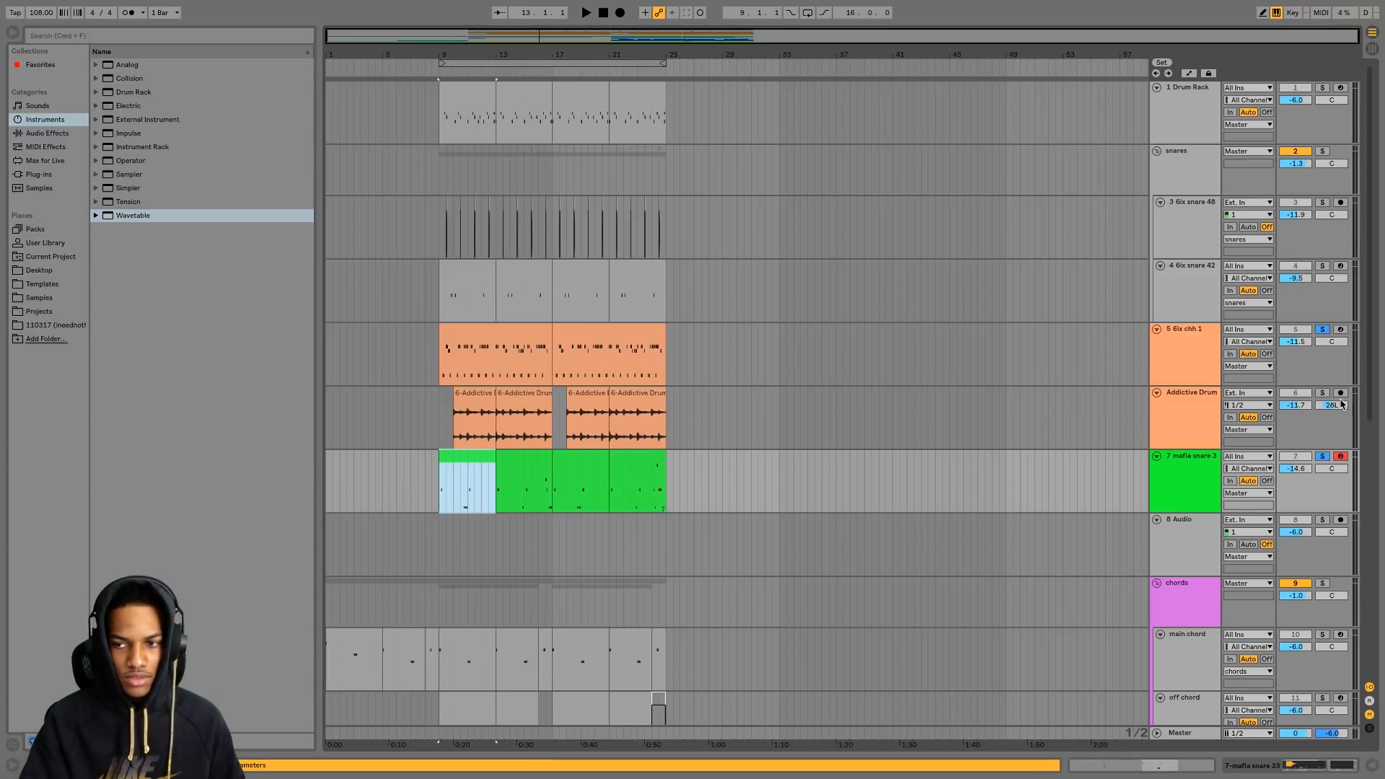
pyautogui.click(1324, 393)
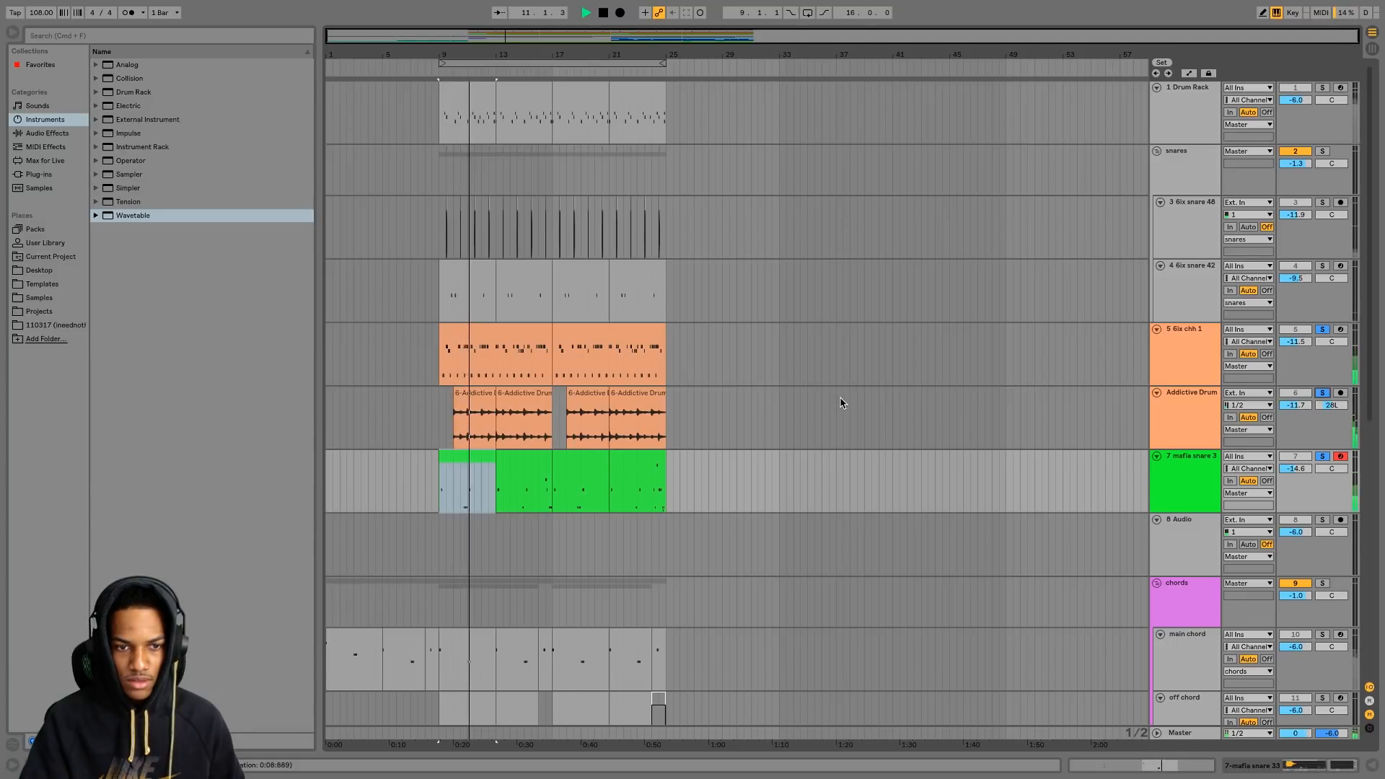
pyautogui.click(1322, 87)
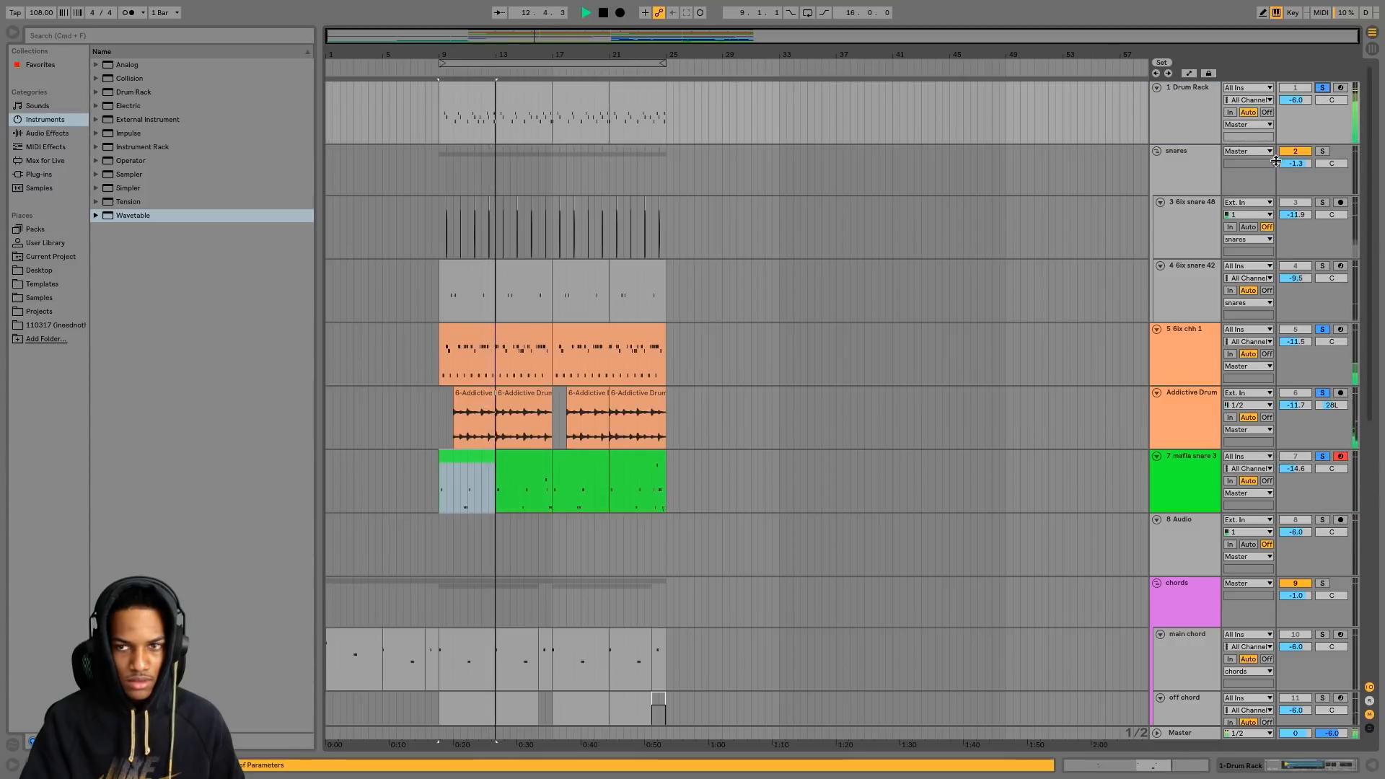
pyautogui.scroll(-4, 678, 534)
pyautogui.scroll(-6, 721, 591)
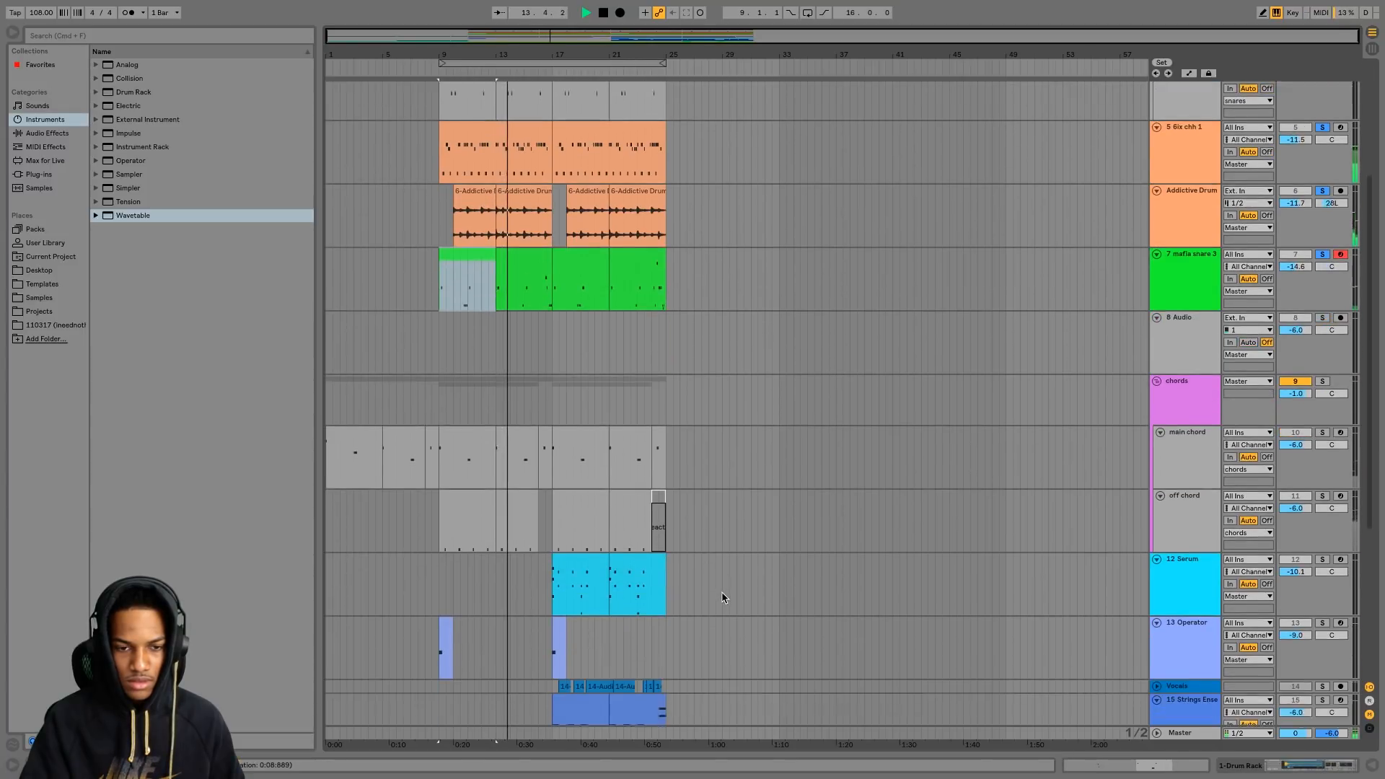
# - Listen to the snares group together with the soloed drum tracks, and clear all the solos
pyautogui.scroll(8, 719, 641)
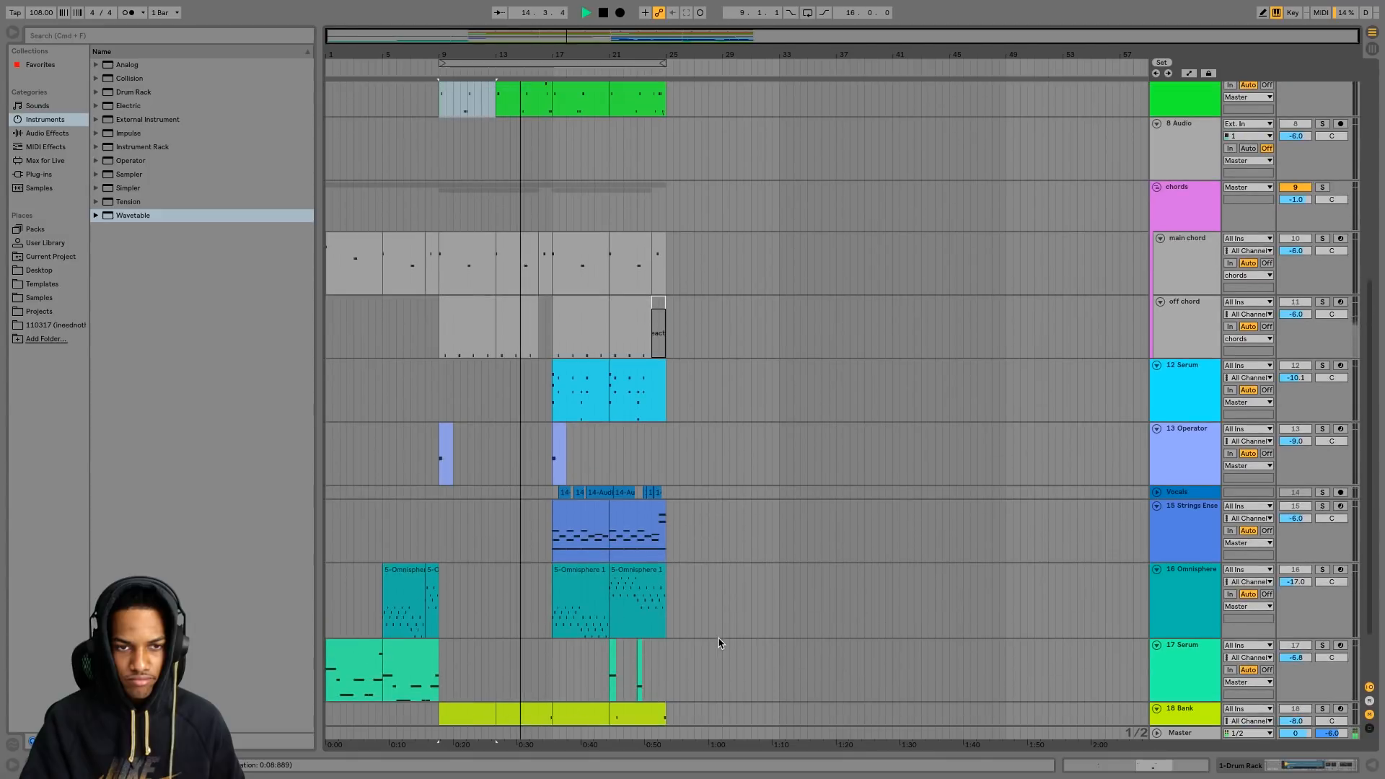
pyautogui.scroll(2, 709, 541)
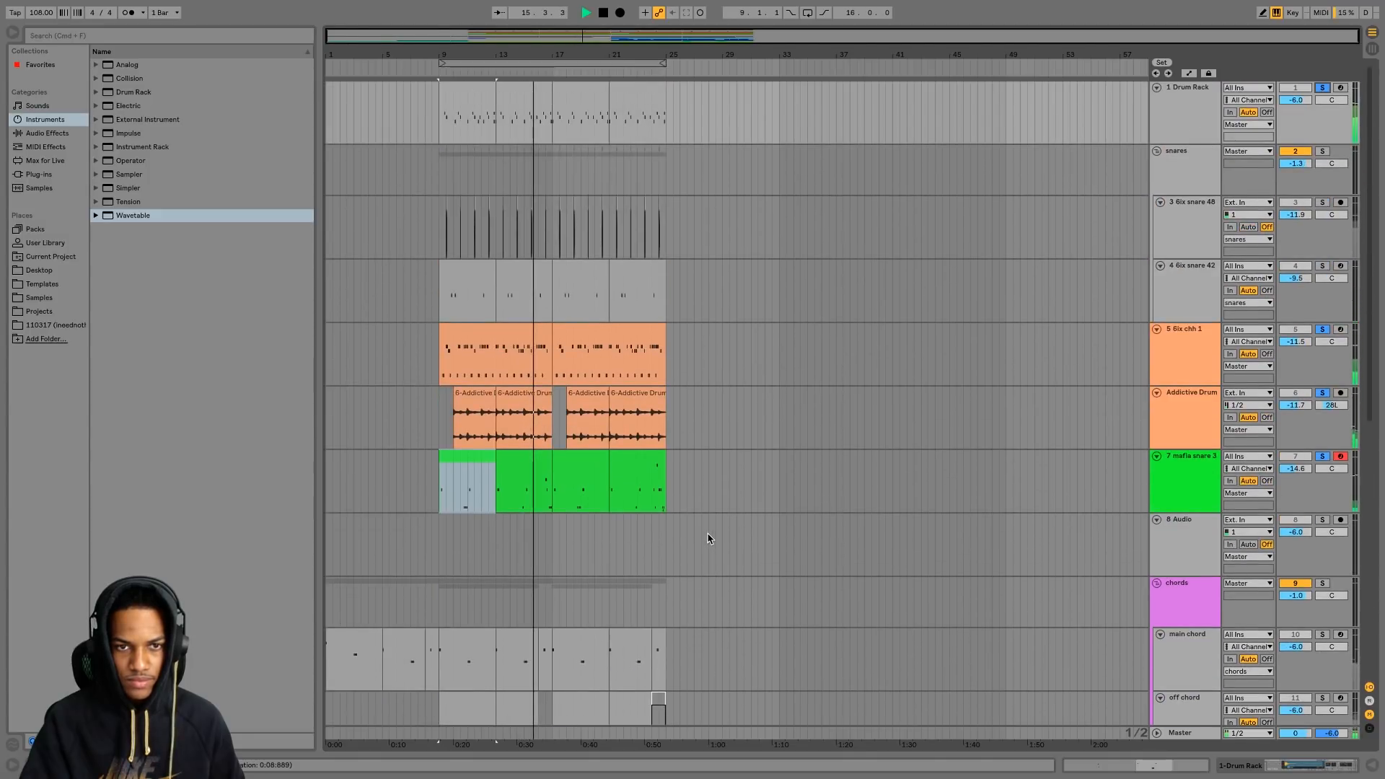
pyautogui.keyDown('super'); pyautogui.click(1322, 152); pyautogui.keyUp('super')
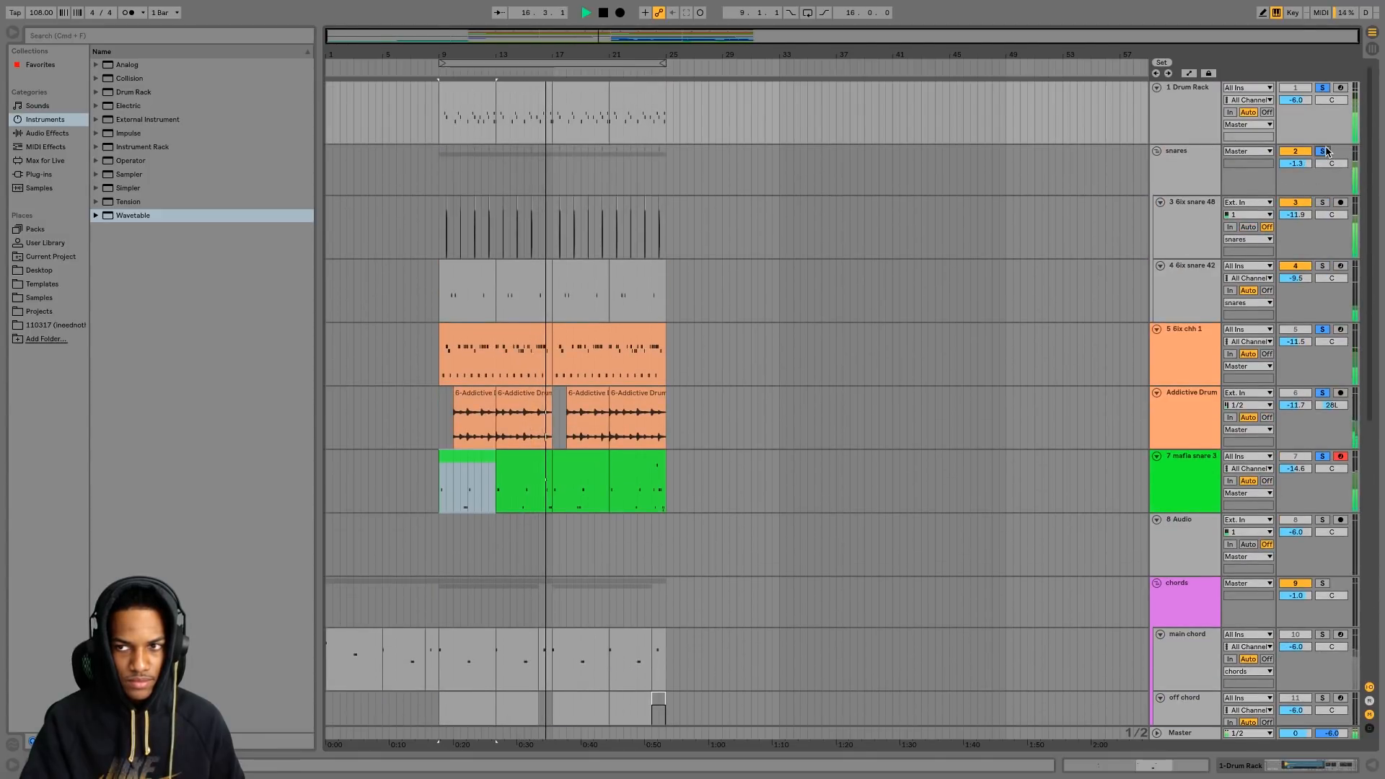
pyautogui.click(1323, 153)
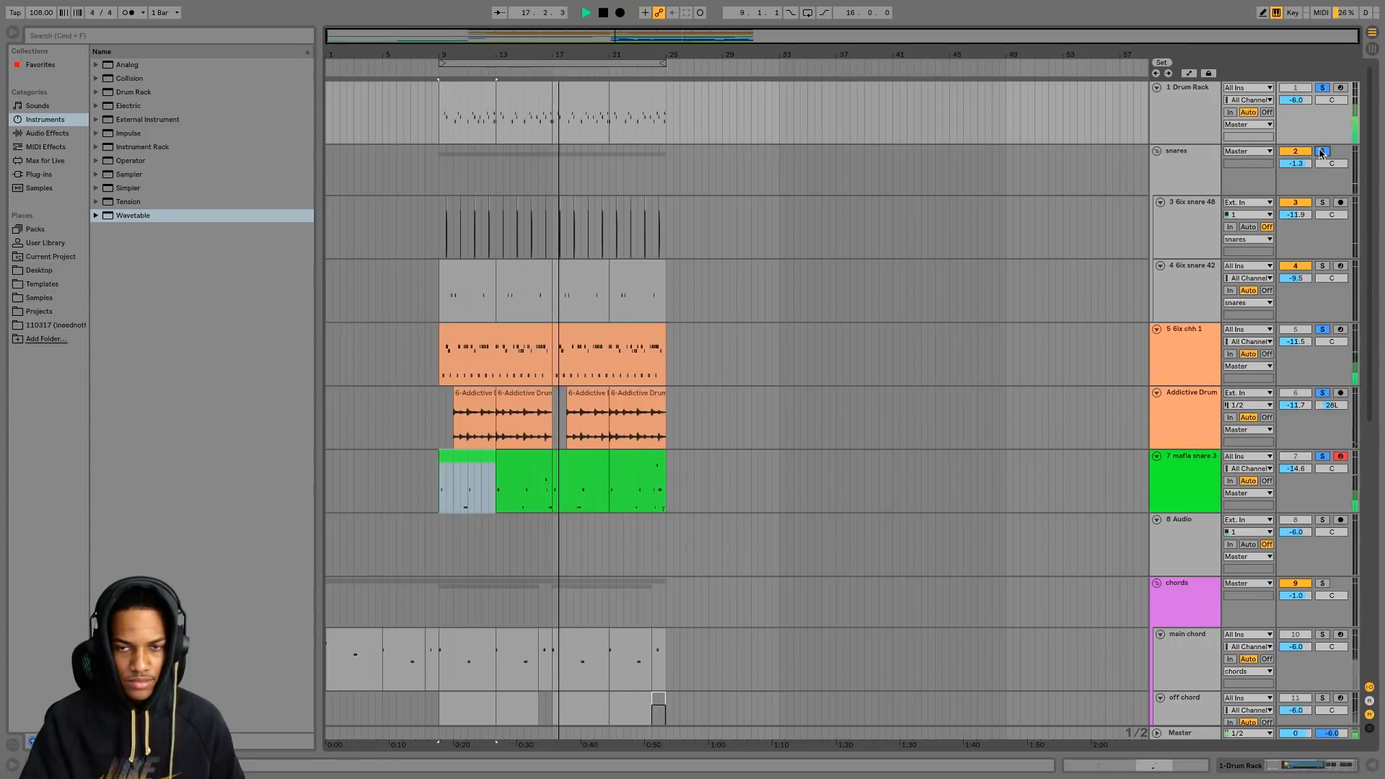
pyautogui.press('space')
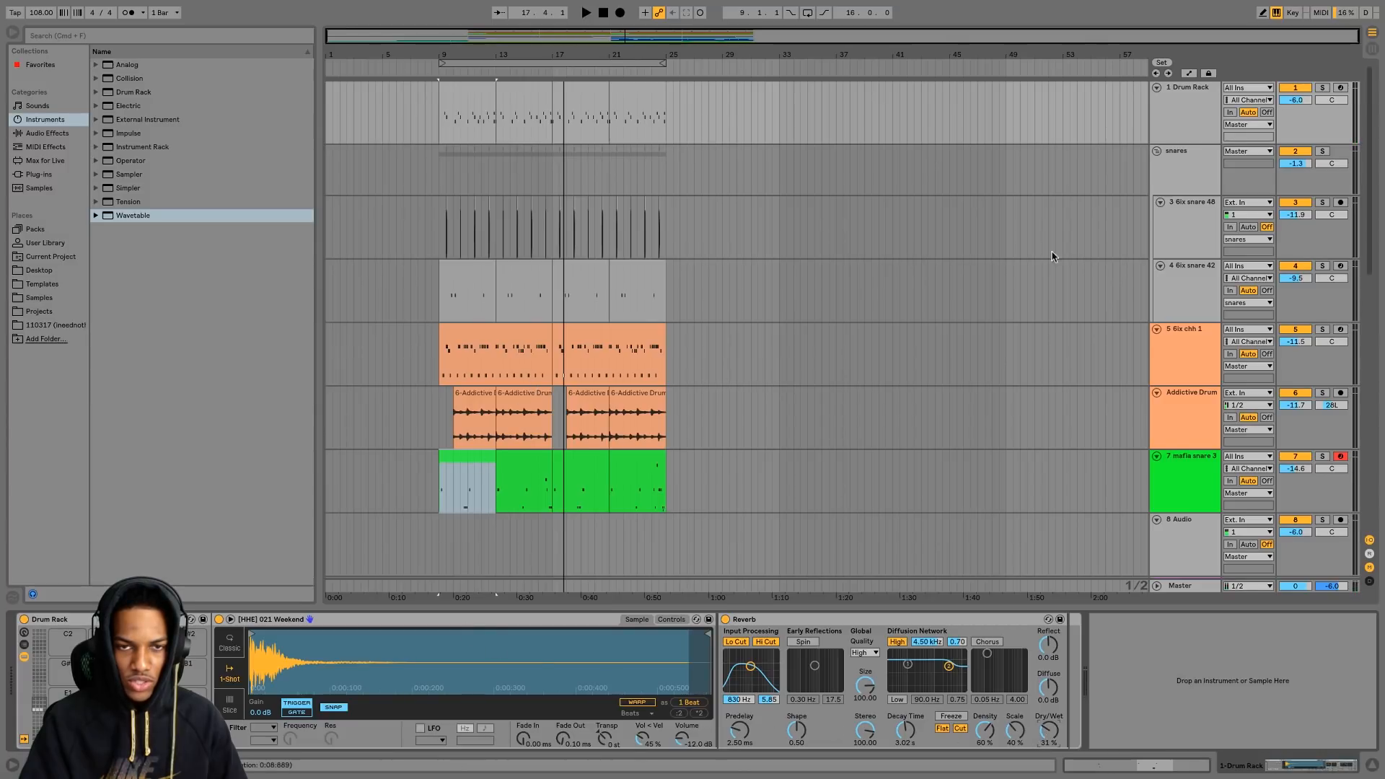
# - Insert an audio track below 6ix snare 48 in the snares group and open the Archive folder of the Samples library
pyautogui.click(1175, 241)
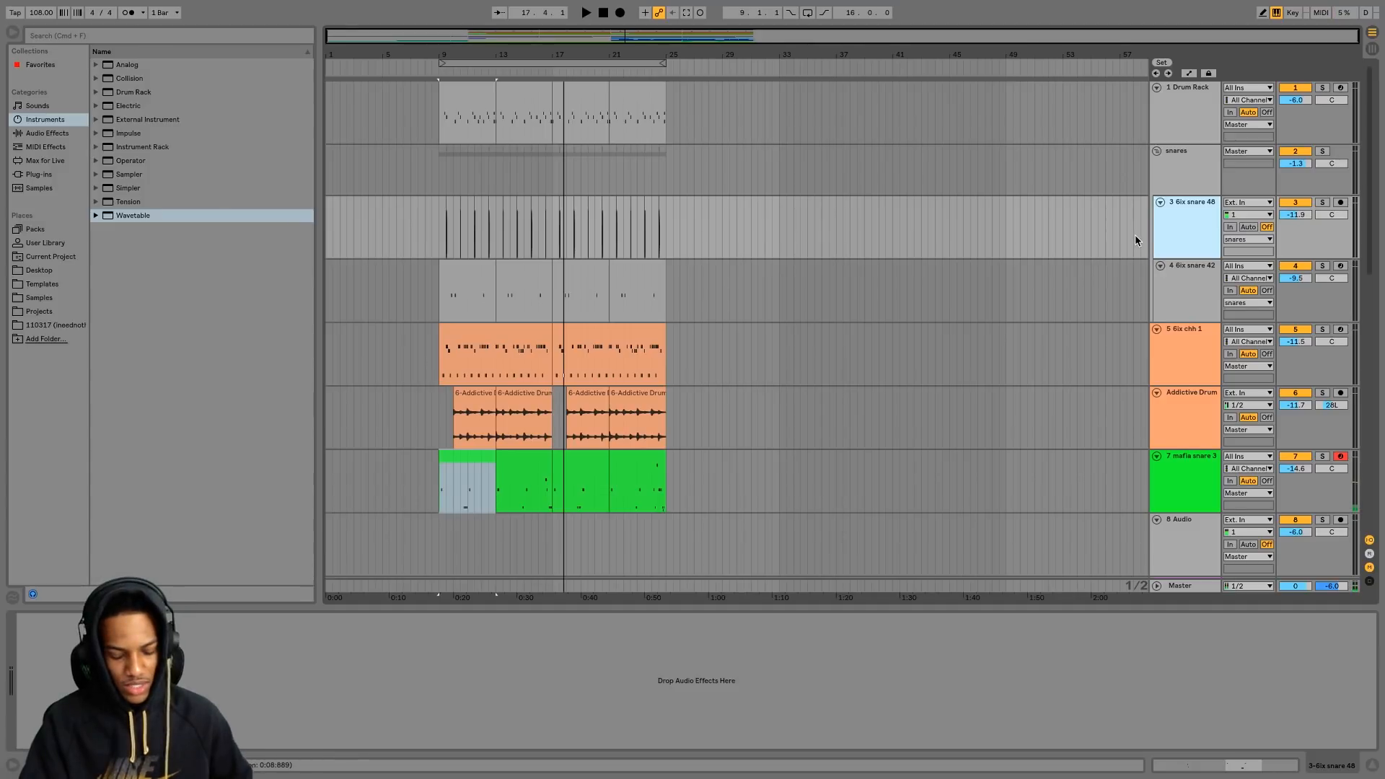
pyautogui.press('super+t')
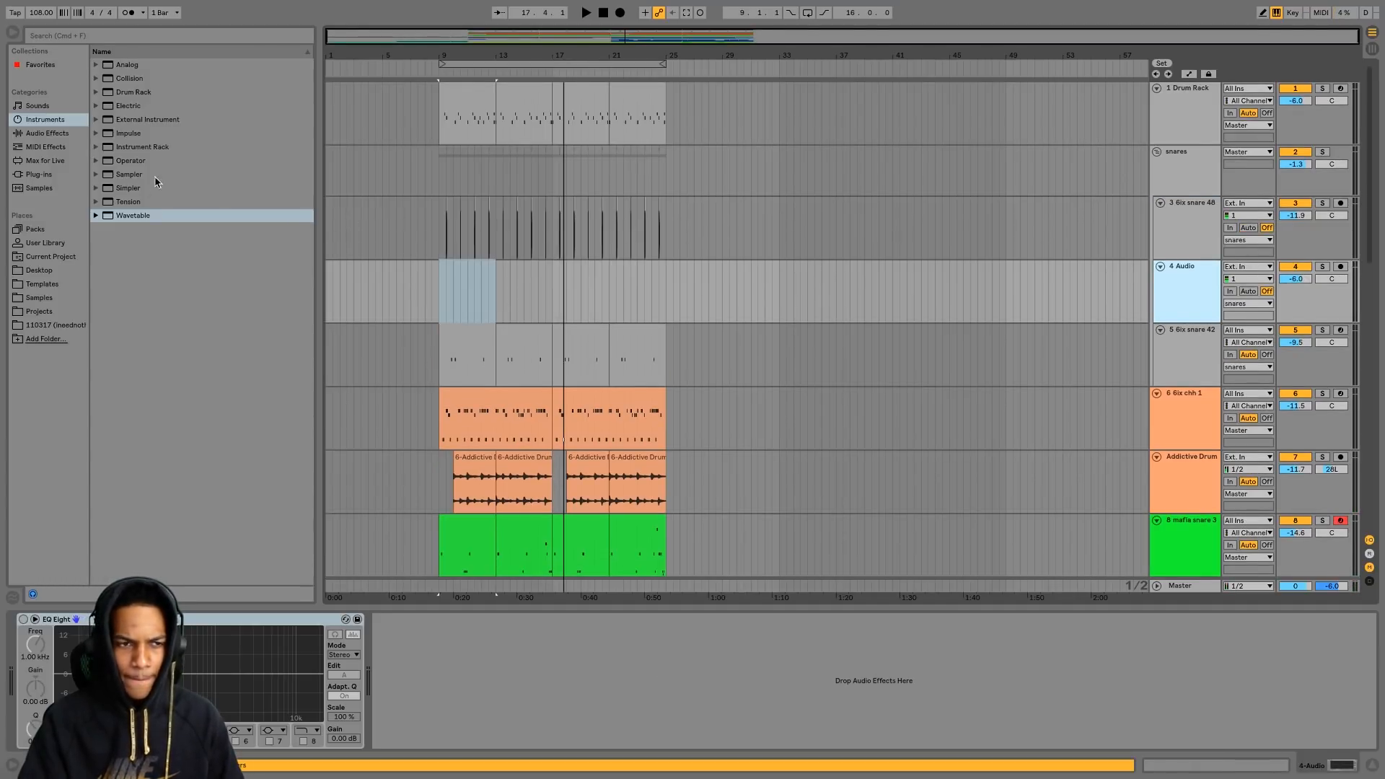
pyautogui.click(39, 298)
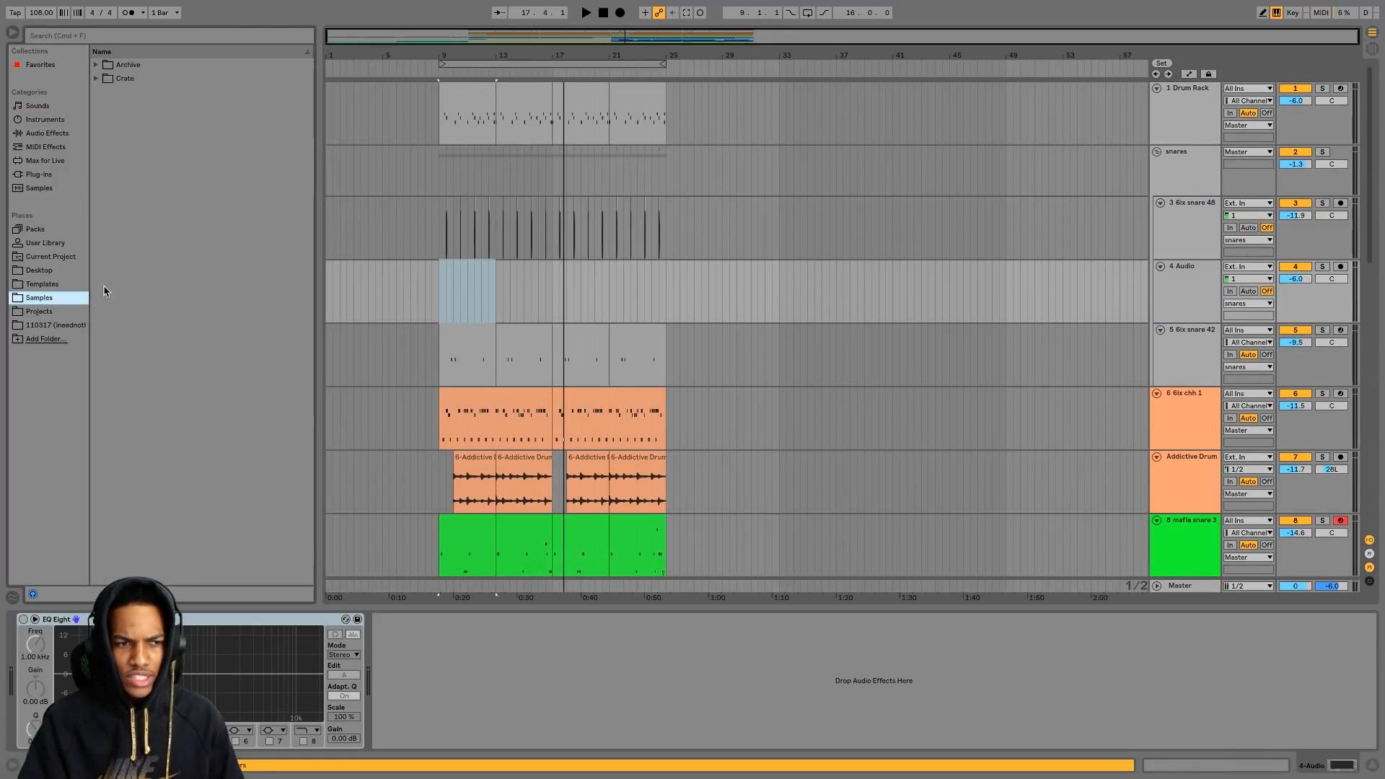
pyautogui.click(96, 77)
pyautogui.click(105, 92)
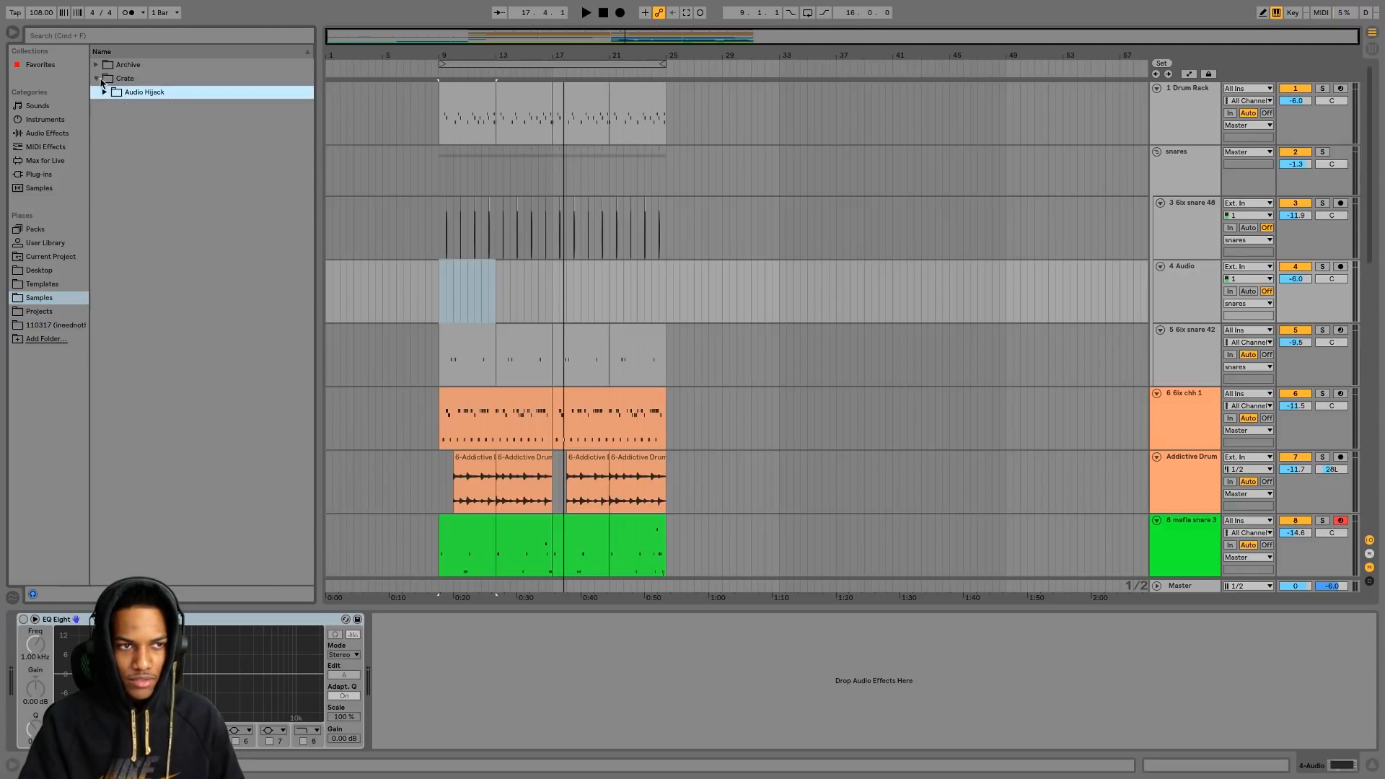
pyautogui.click(97, 78)
pyautogui.click(97, 65)
pyautogui.click(105, 119)
# - Find the Mafia Snares samples inside the 1. Mafia Kit folder of Trap Essentials [COMPLETE]
pyautogui.scroll(-5, 163, 442)
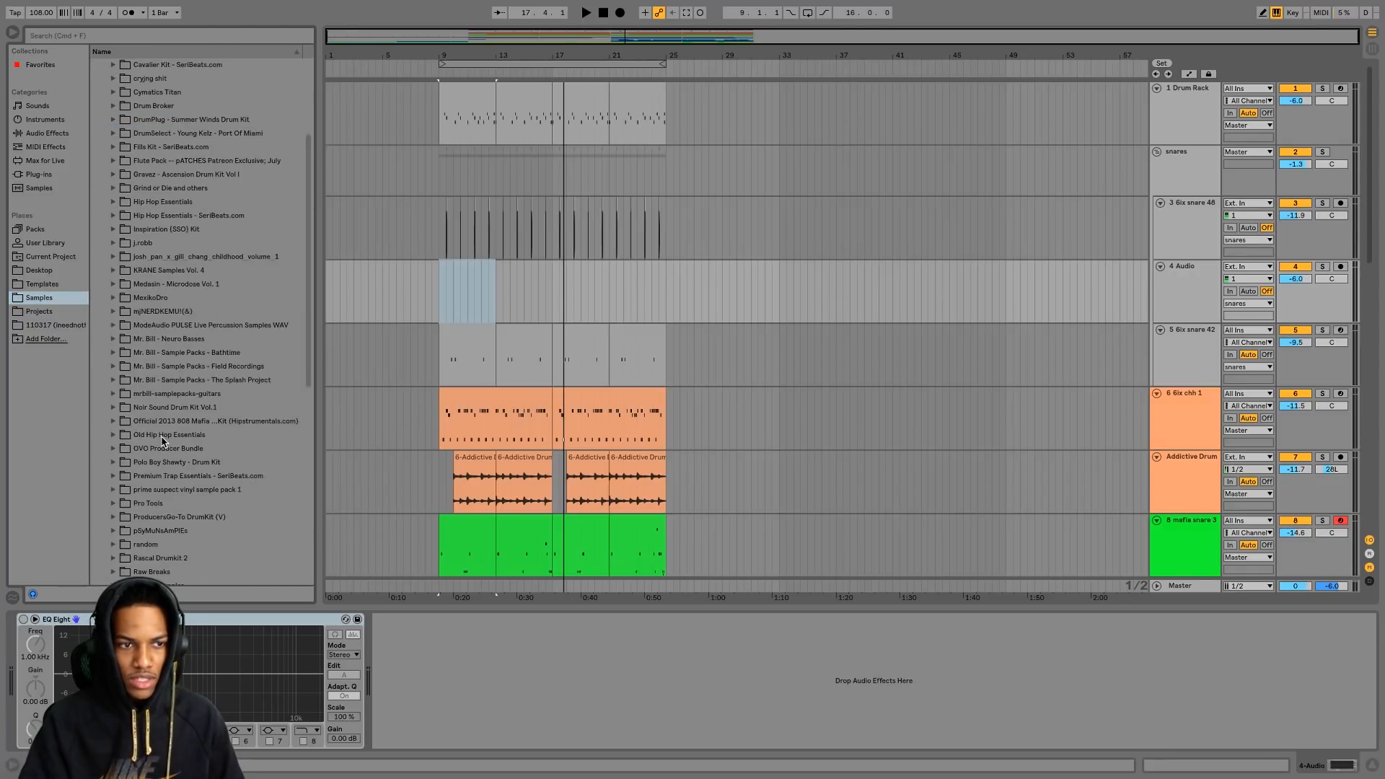
pyautogui.scroll(-2, 146, 526)
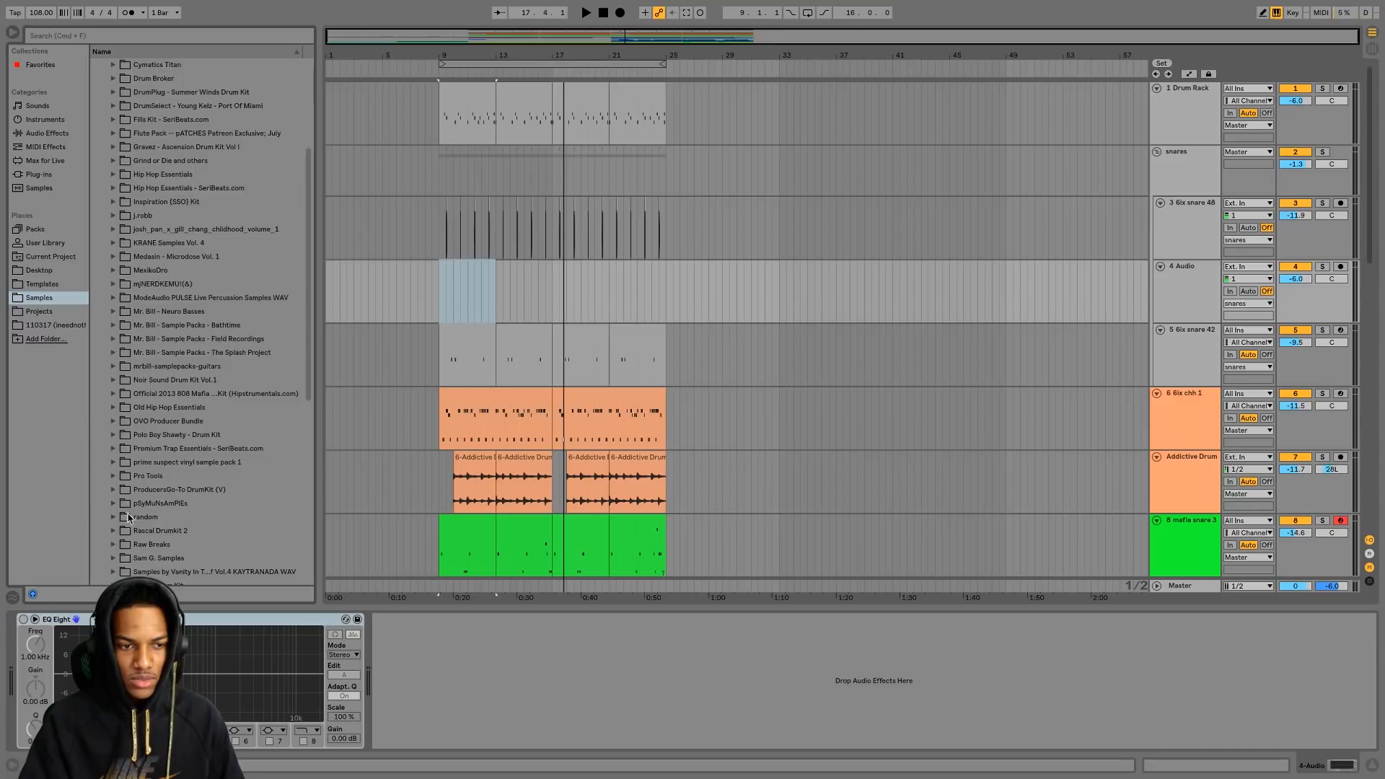
pyautogui.scroll(-6, 133, 527)
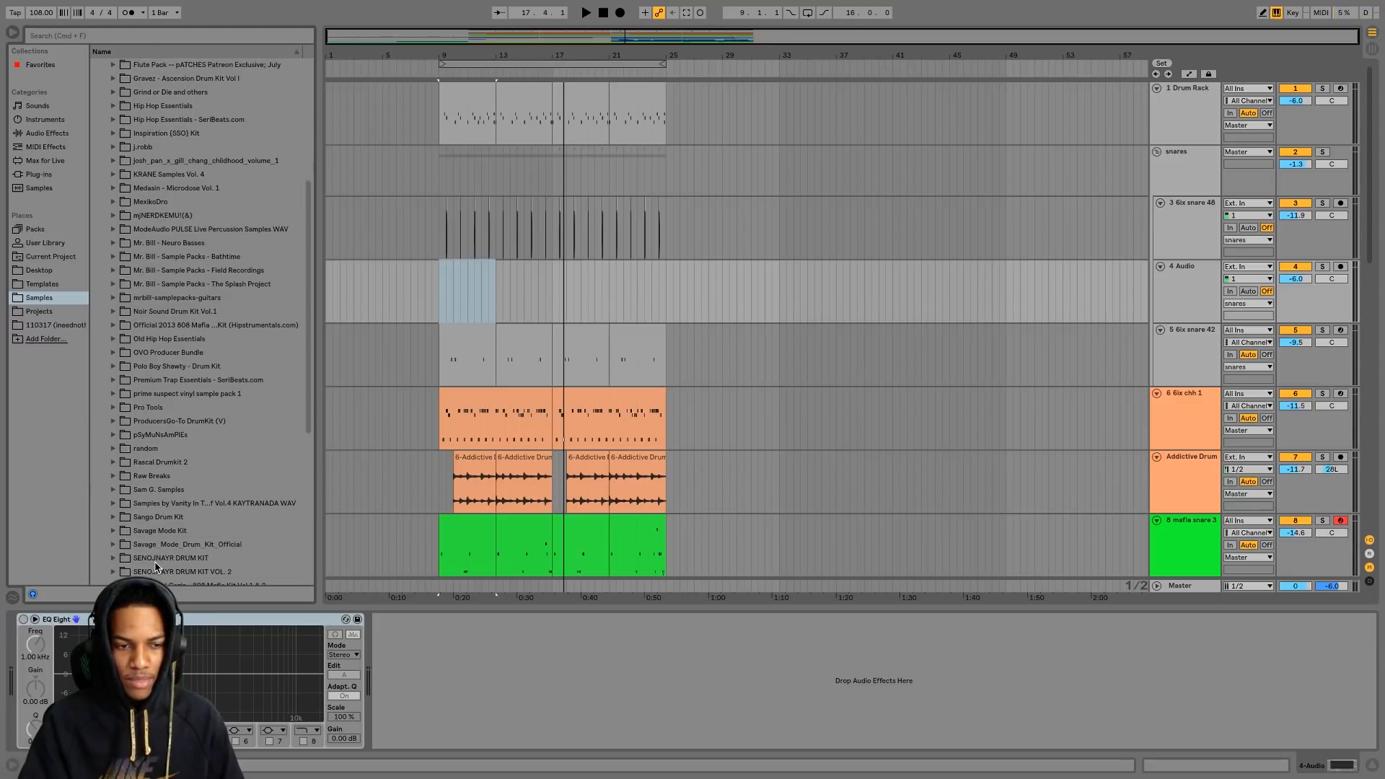
pyautogui.scroll(-2, 133, 541)
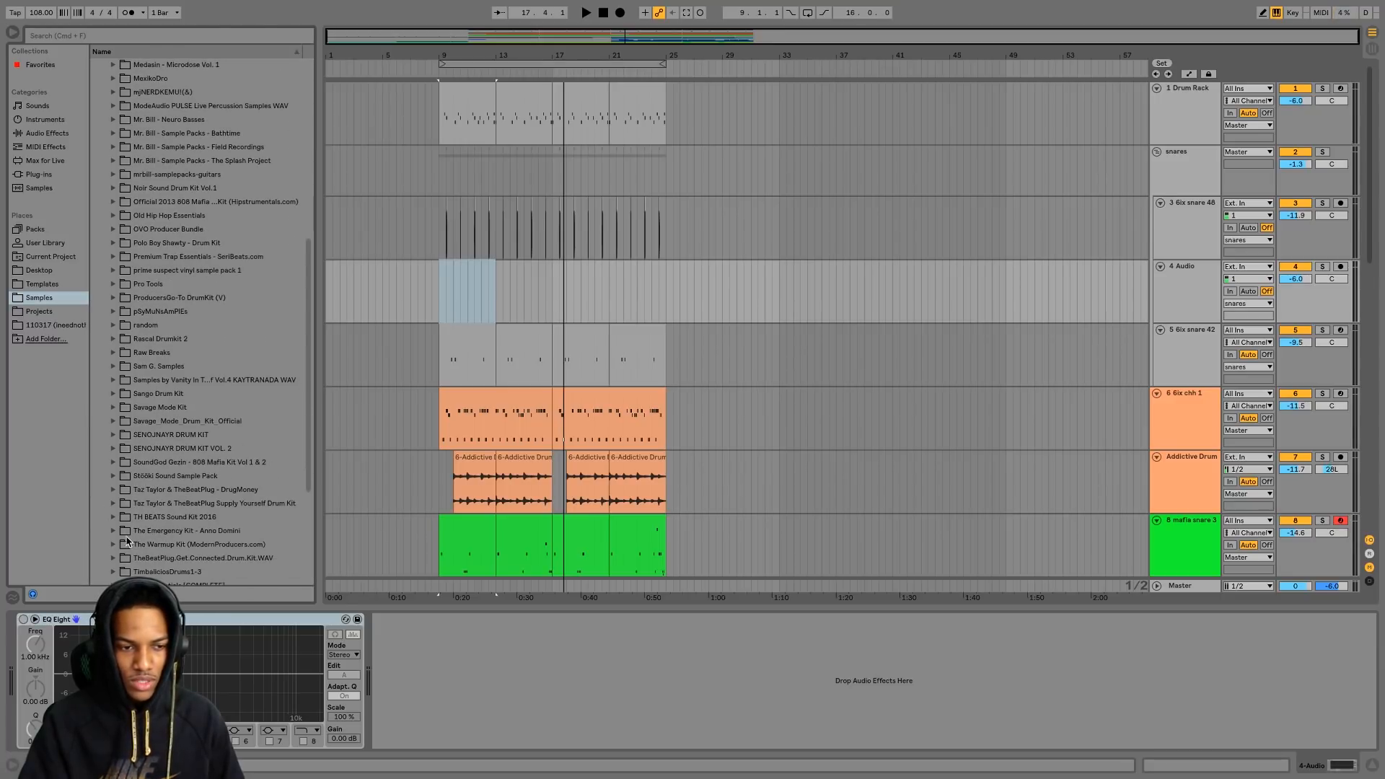
pyautogui.scroll(-4, 124, 539)
pyautogui.click(113, 491)
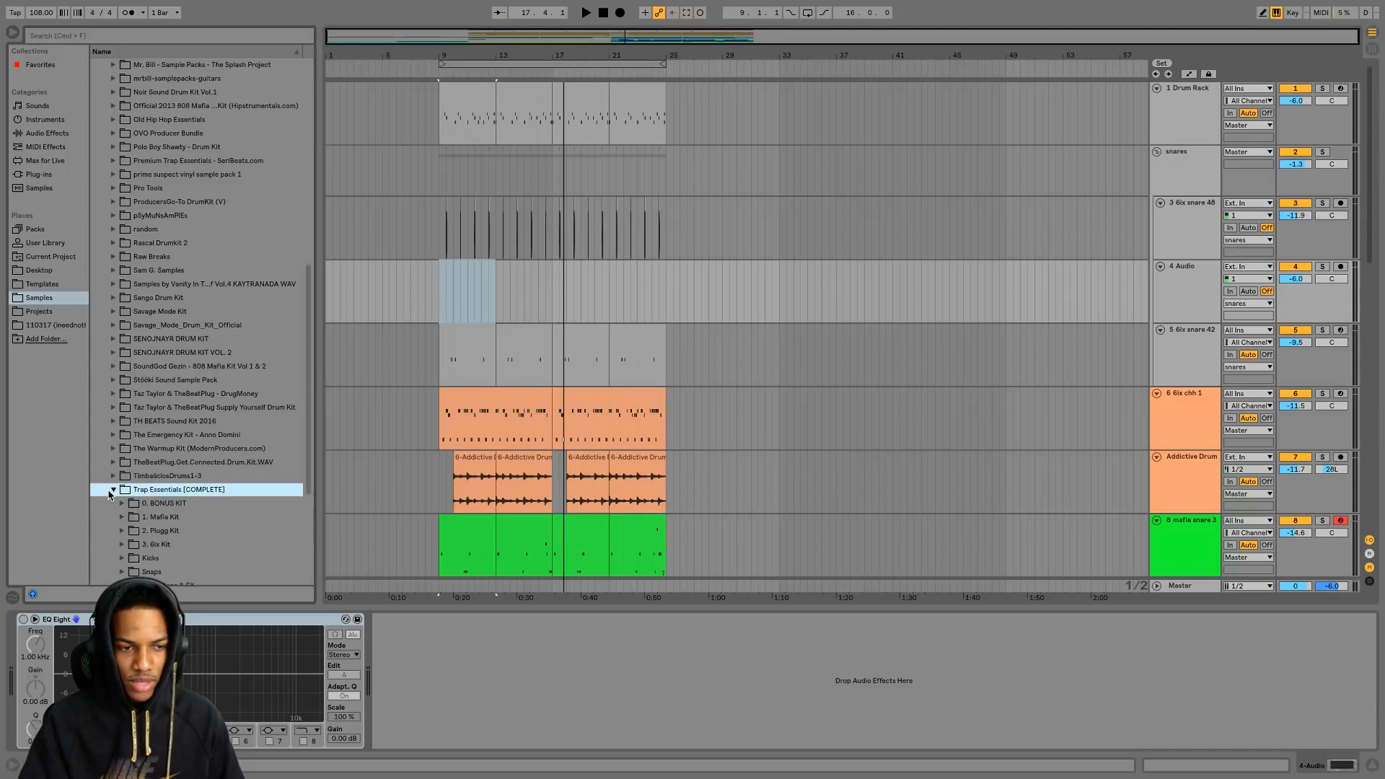
pyautogui.click(122, 516)
pyautogui.scroll(-3, 150, 545)
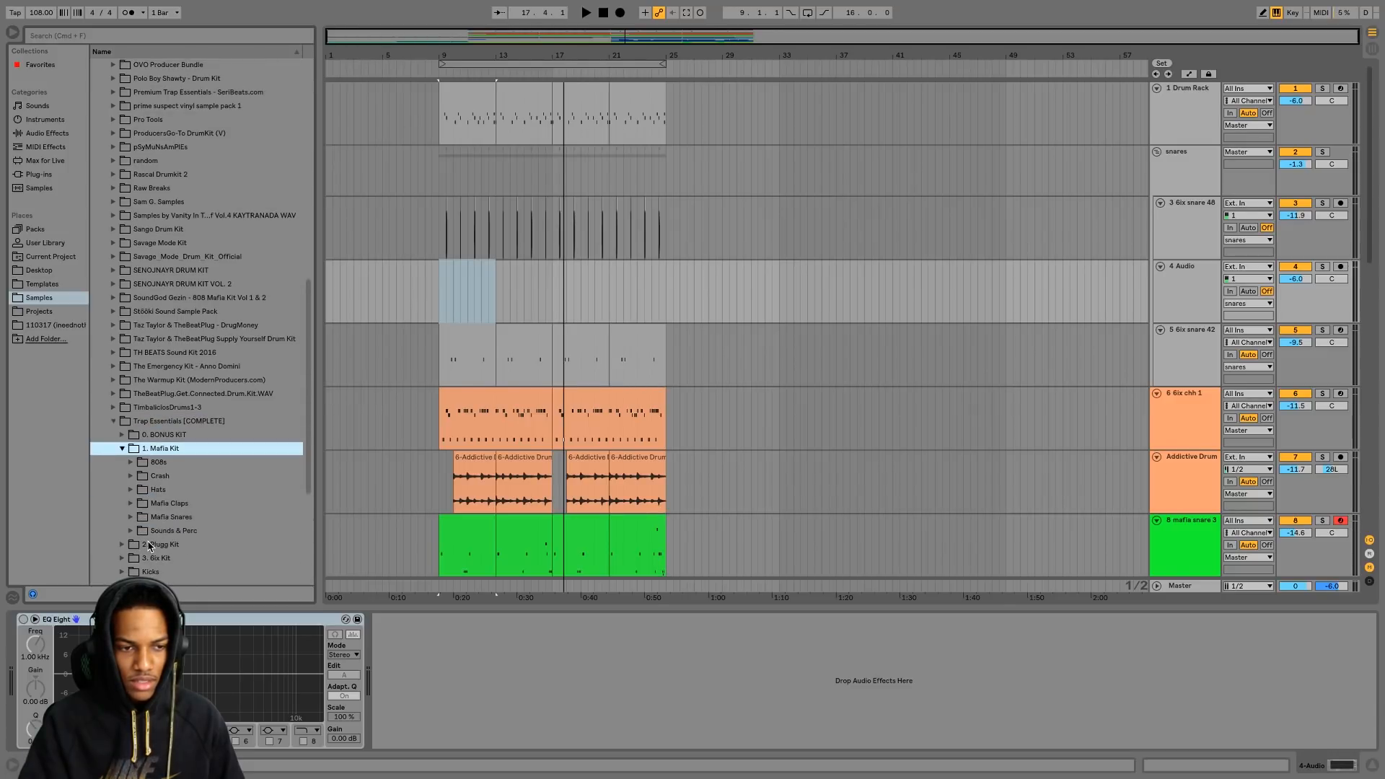
pyautogui.click(131, 517)
pyautogui.scroll(-3, 179, 524)
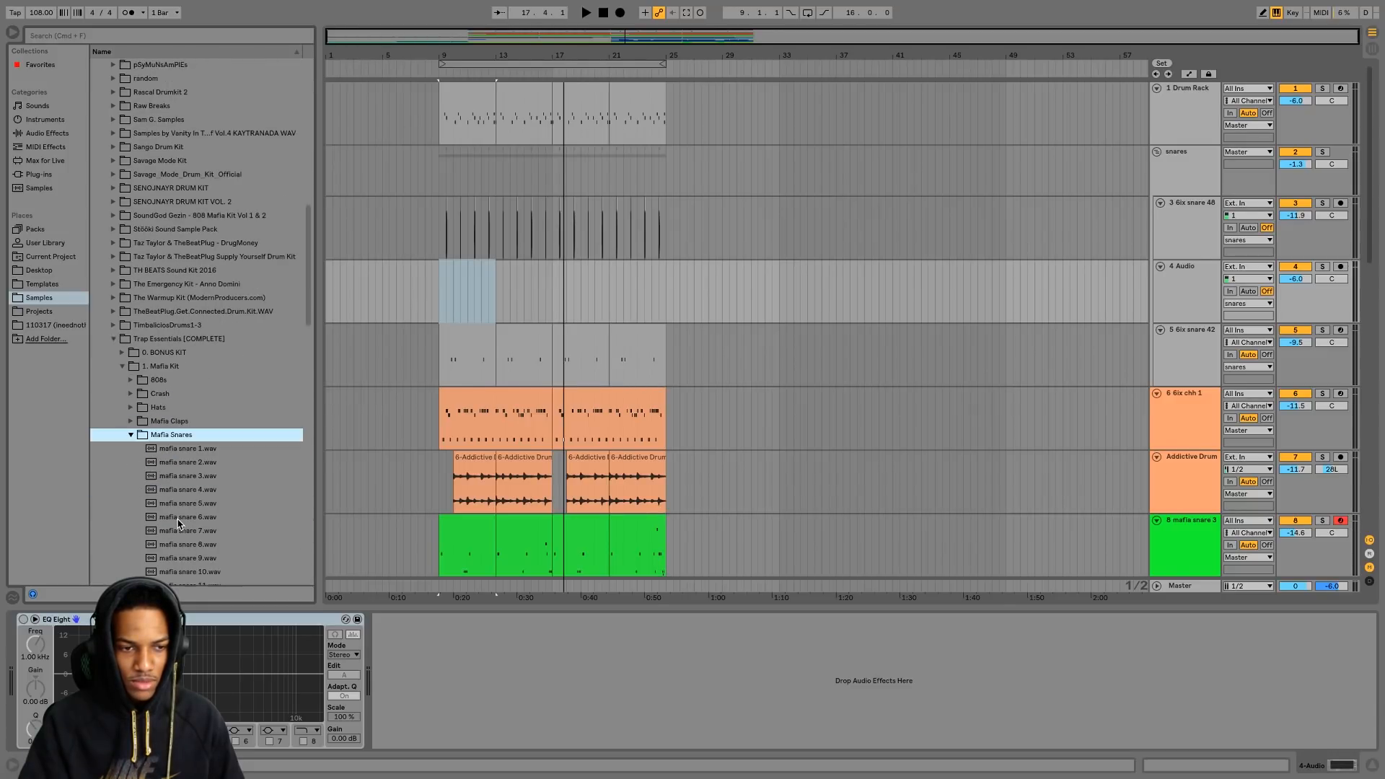
# - Audition a range of snare samples from the first part of the Mafia Snares folder, up to mafia snare 24
pyautogui.click(205, 494)
pyautogui.click(202, 516)
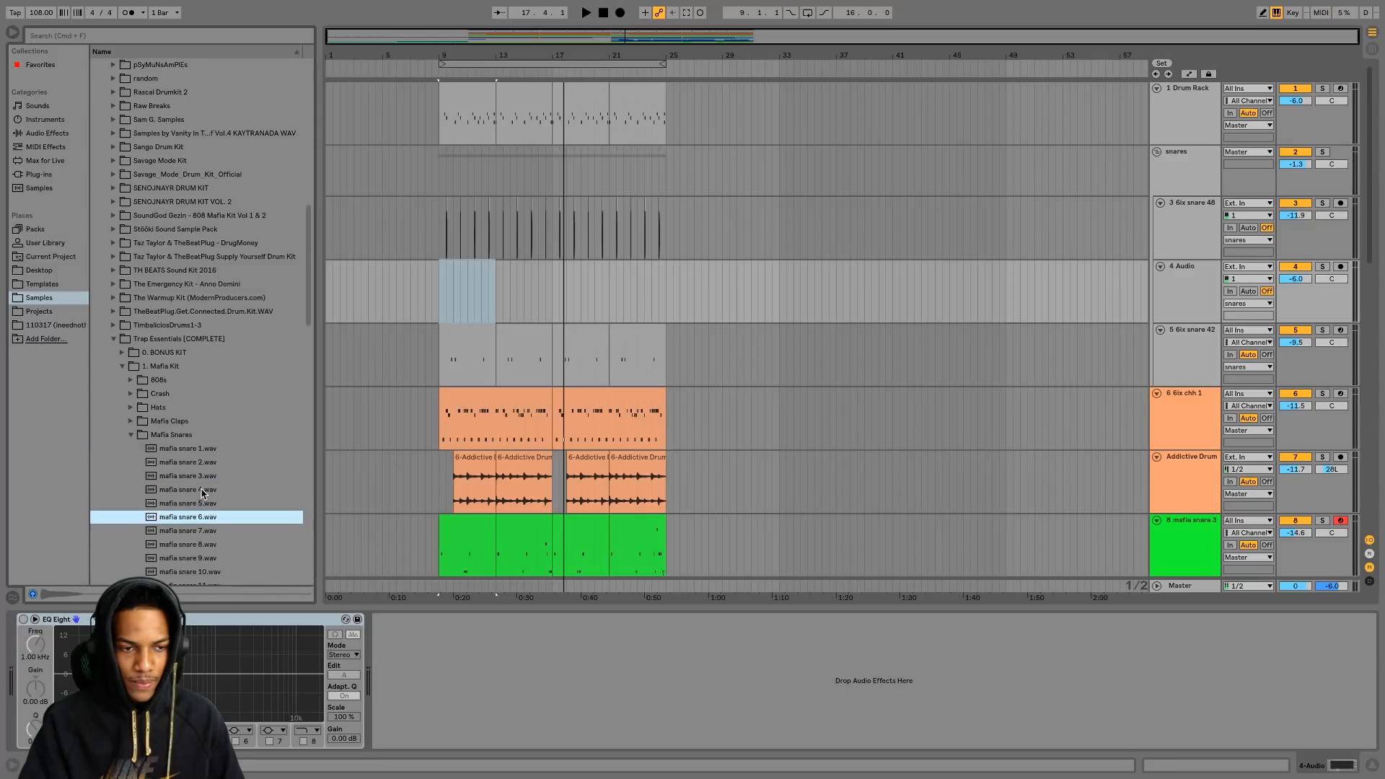
pyautogui.click(203, 493)
pyautogui.click(212, 545)
pyautogui.scroll(-3, 202, 539)
pyautogui.press('Left')
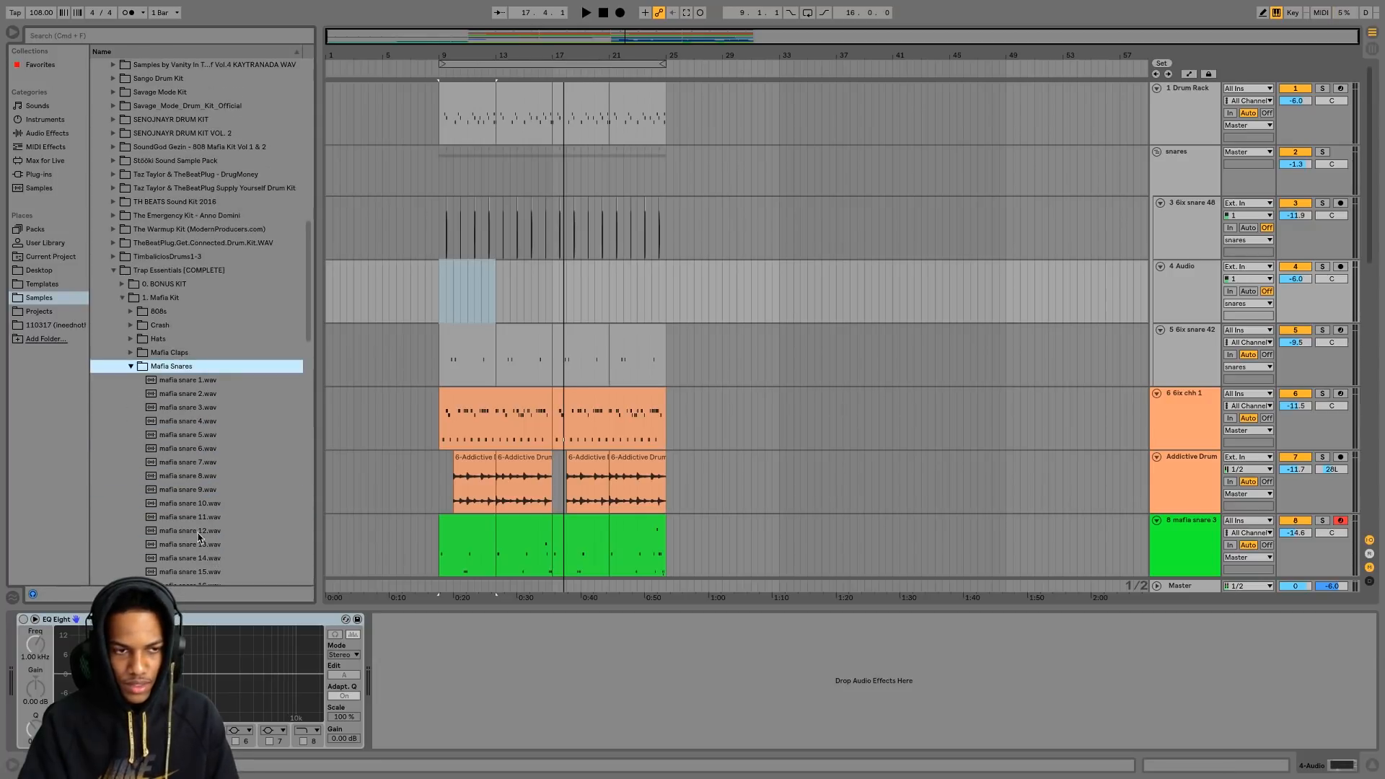
pyautogui.click(199, 541)
pyautogui.scroll(-5, 201, 537)
pyautogui.click(204, 505)
pyautogui.click(204, 530)
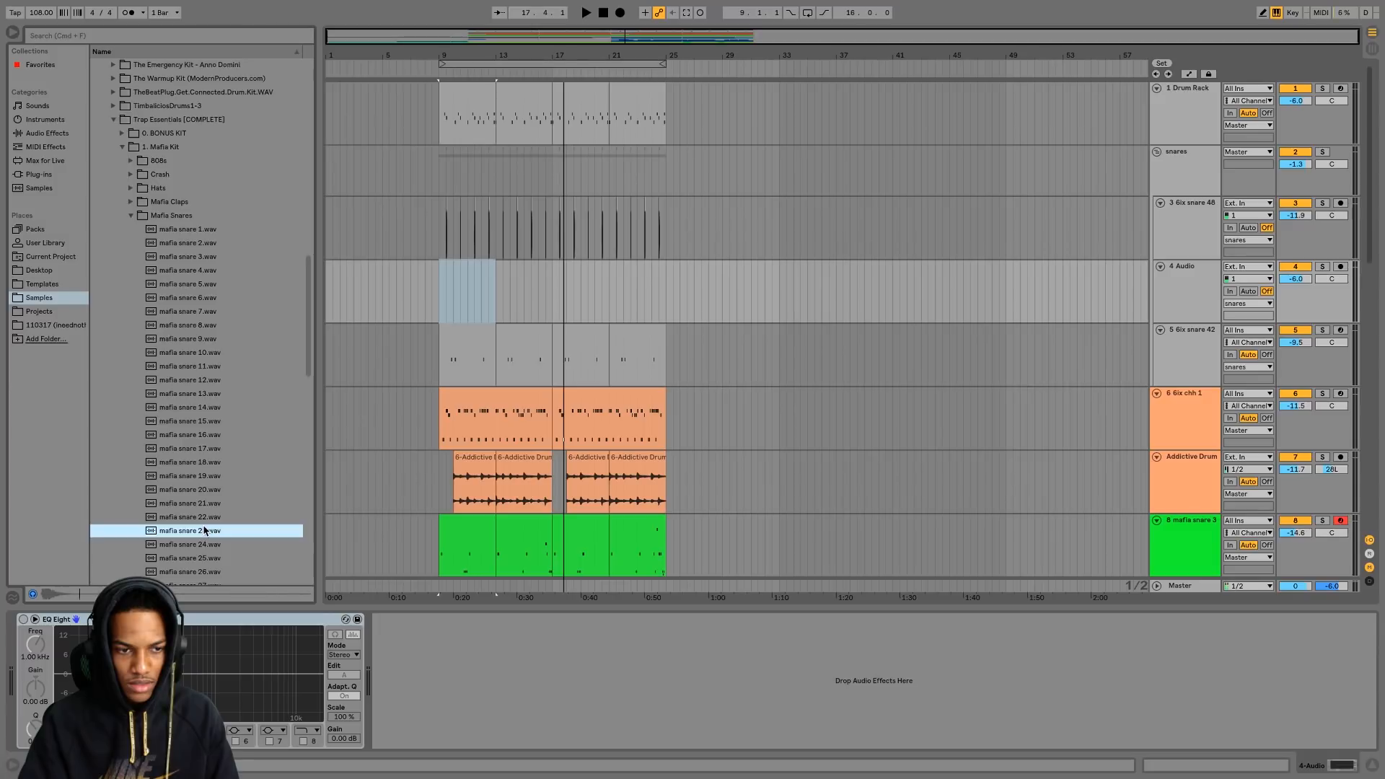
pyautogui.press('Down')
# - Audition the samples from mafia snare 27 onward and select mafia snare 31.wav
pyautogui.scroll(-5, 199, 509)
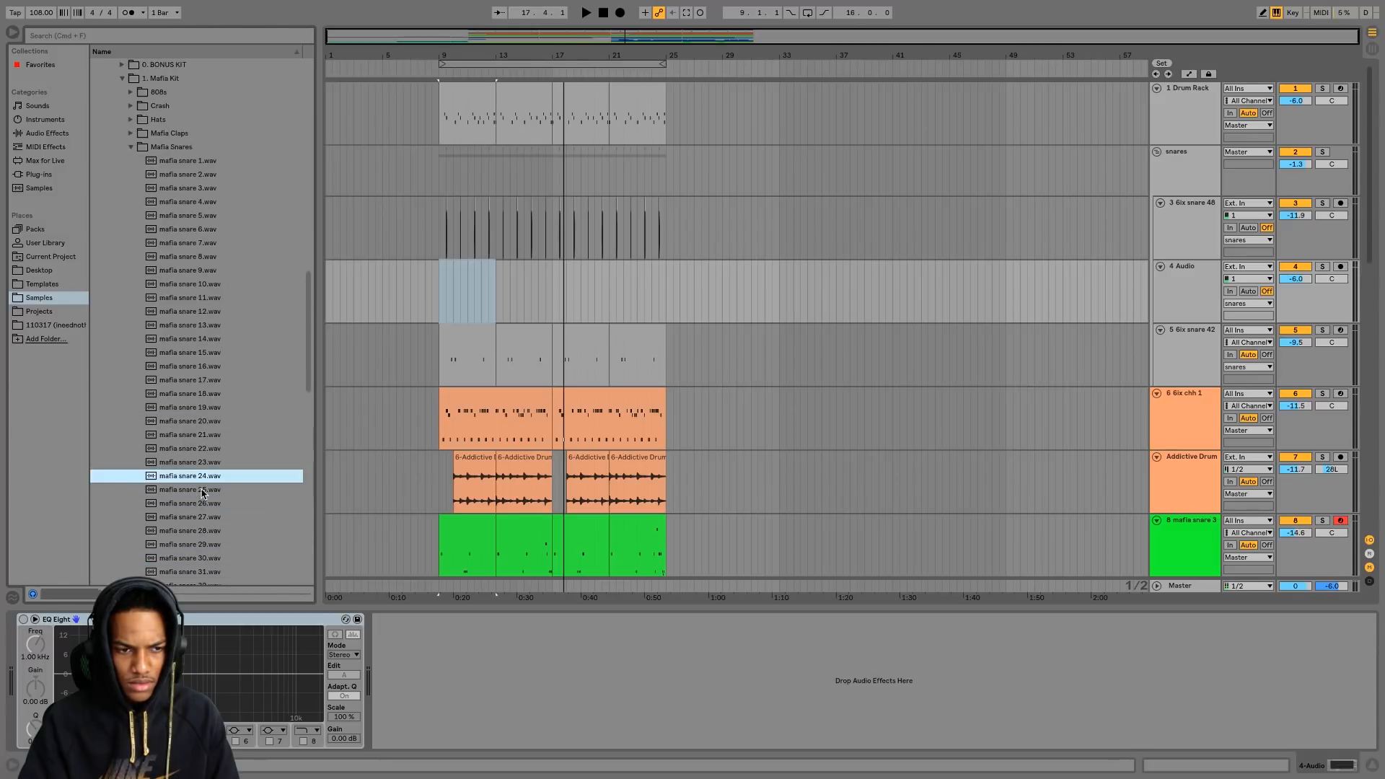
pyautogui.click(214, 516)
pyautogui.press('Down')
pyautogui.press('Down')
pyautogui.press('Down')
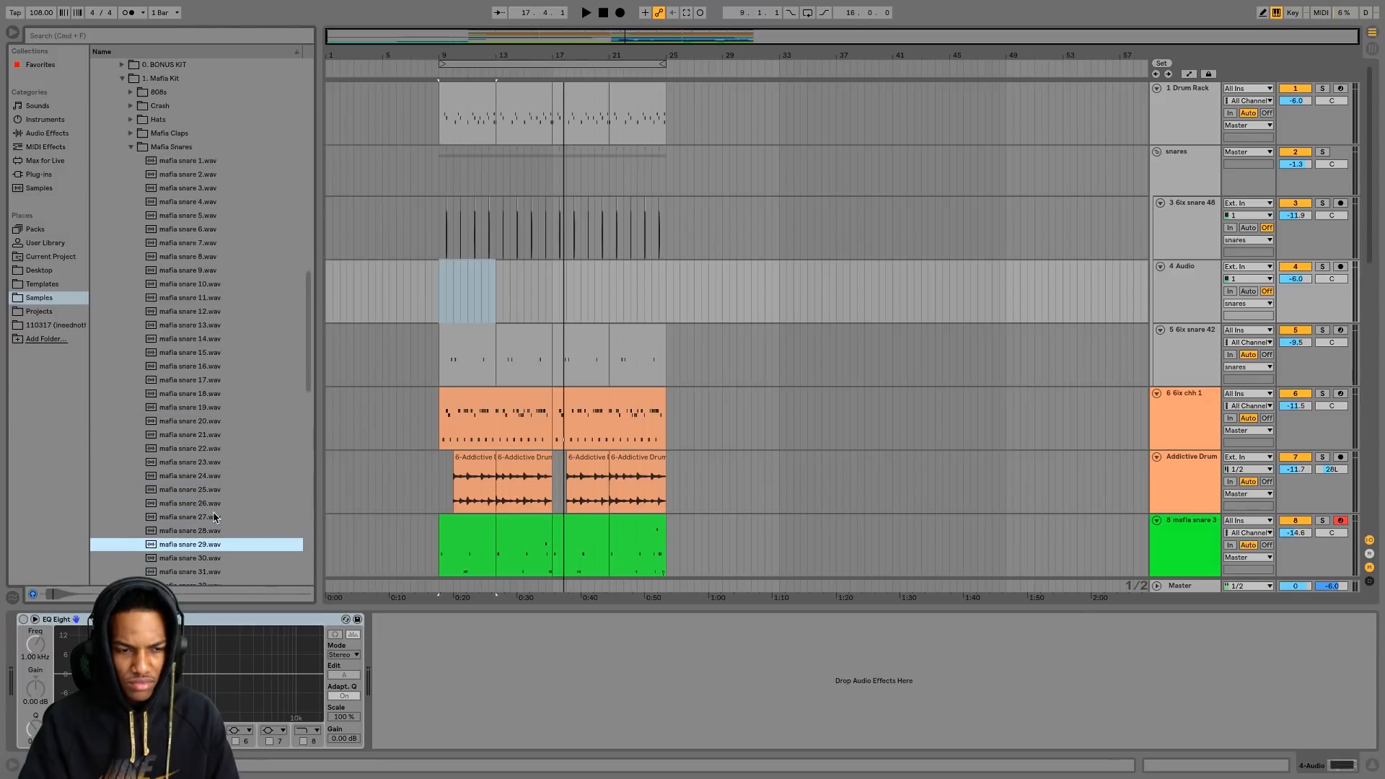
pyautogui.press('Down')
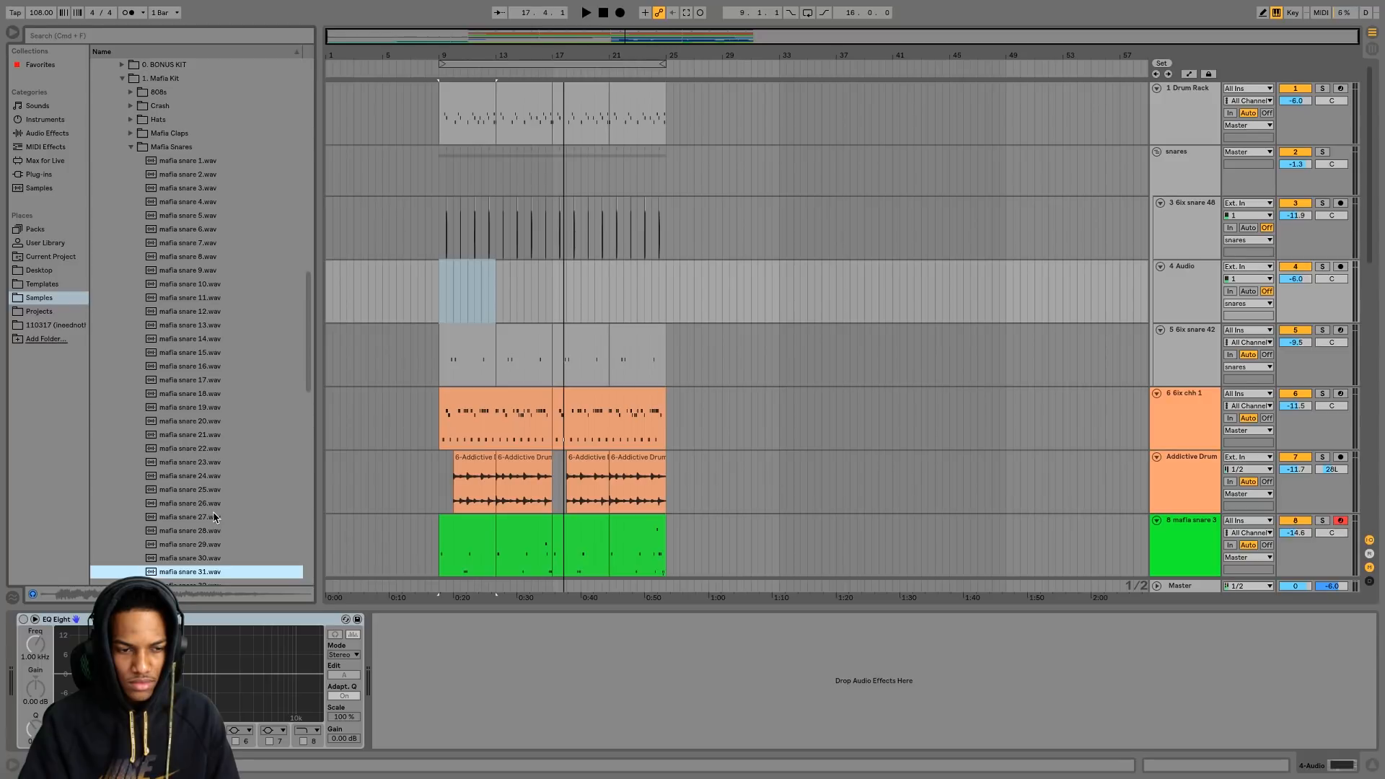
# - Place mafia snare 31.wav on the new audio track in bar 9, lined up with the first 6ix snare 48 hit
pyautogui.press('space')
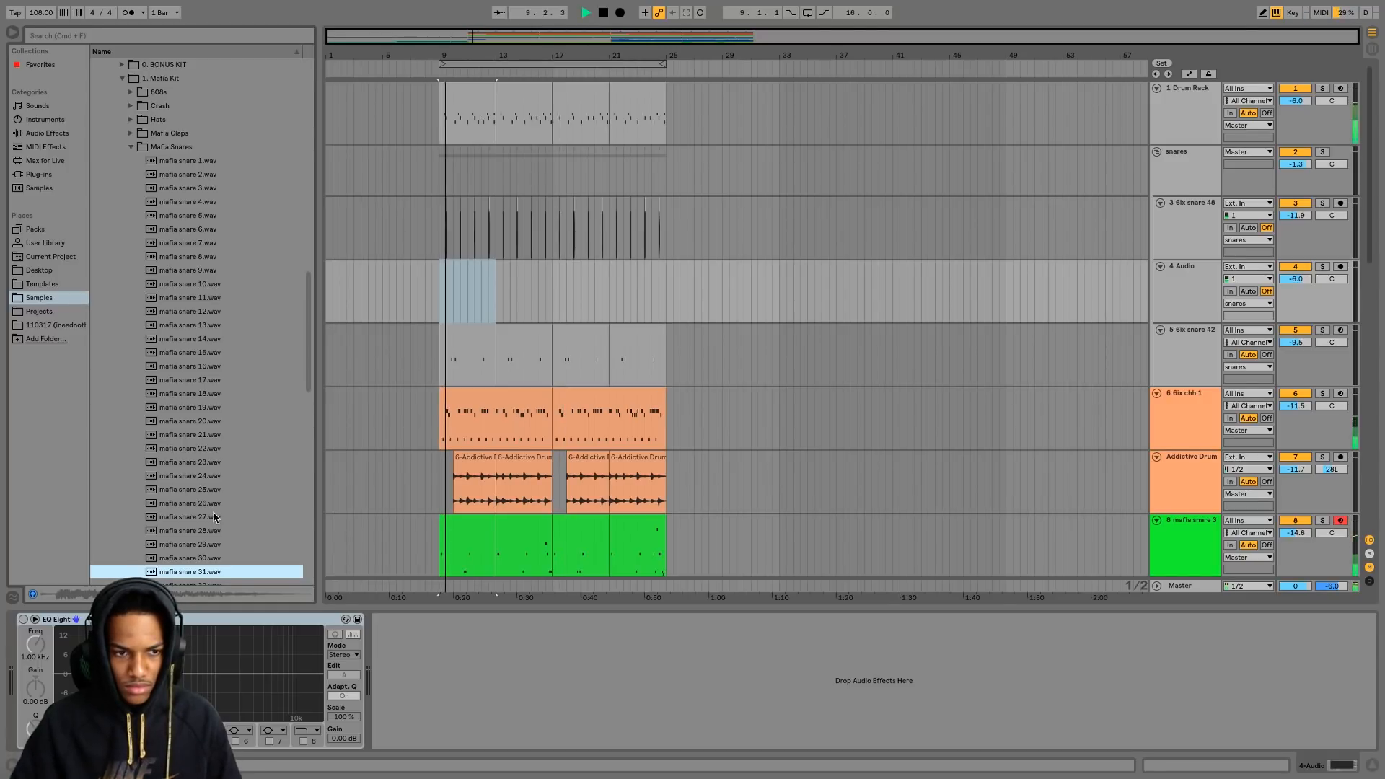
pyautogui.press('space')
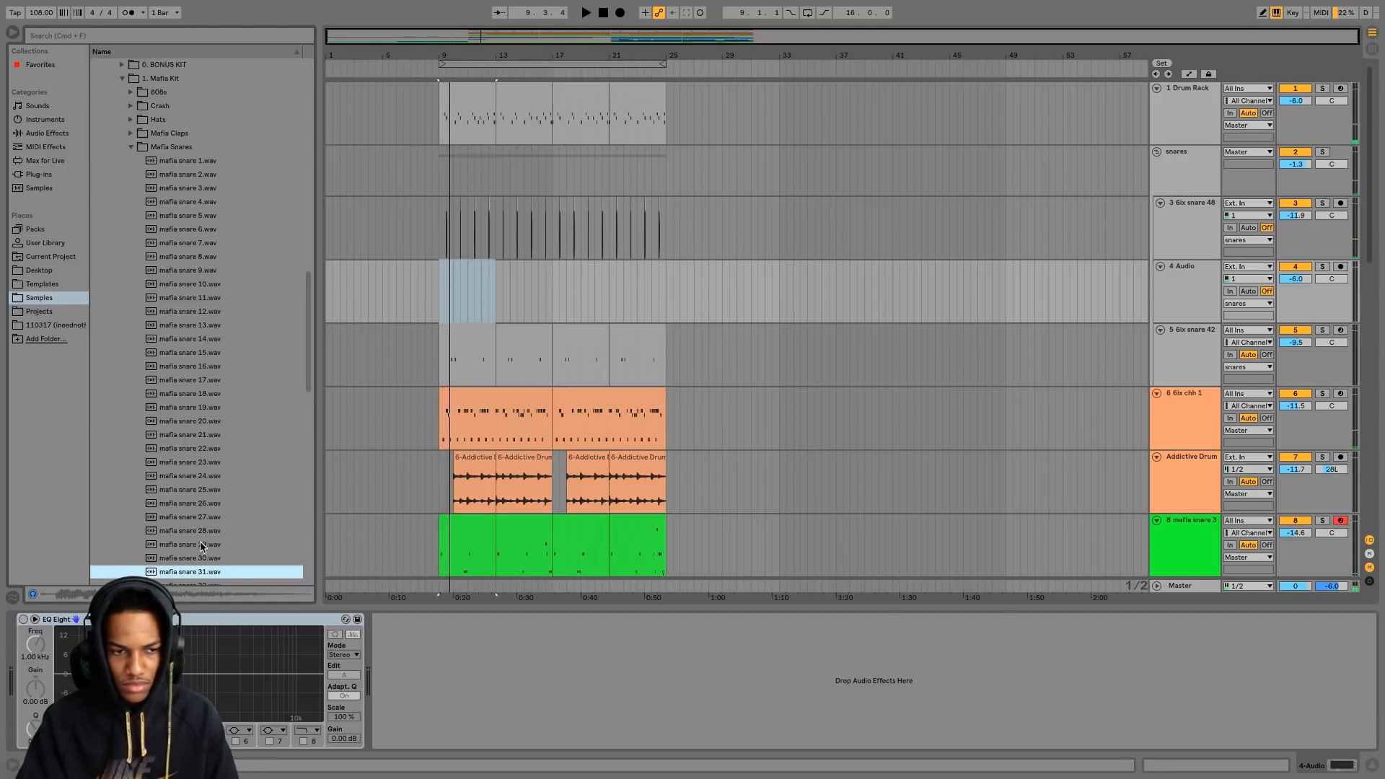
pyautogui.click(426, 336)
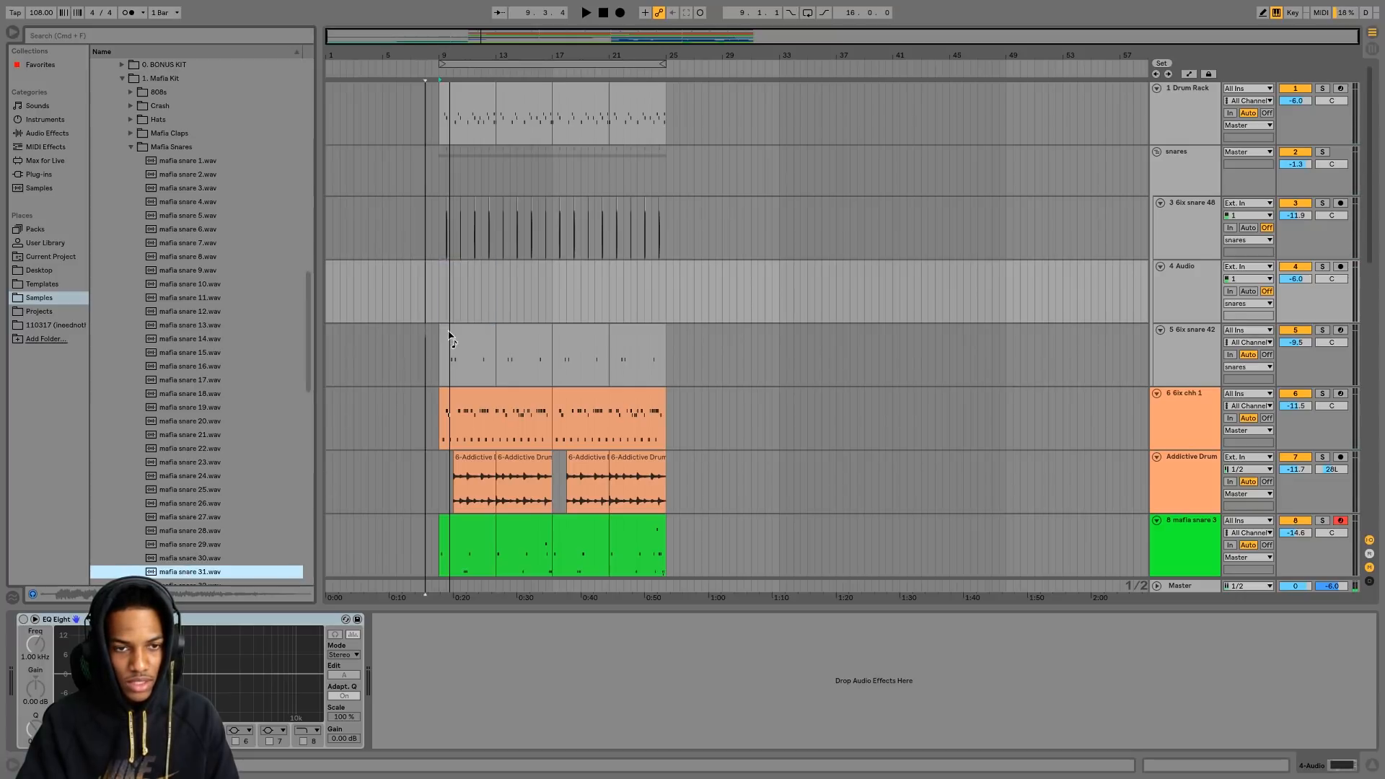
pyautogui.moveTo(449, 337); pyautogui.dragTo(463, 281)
# - Play from bar 9 with the mafia snare 31 track muted and unmuted to compare the layered snare
pyautogui.click(439, 292)
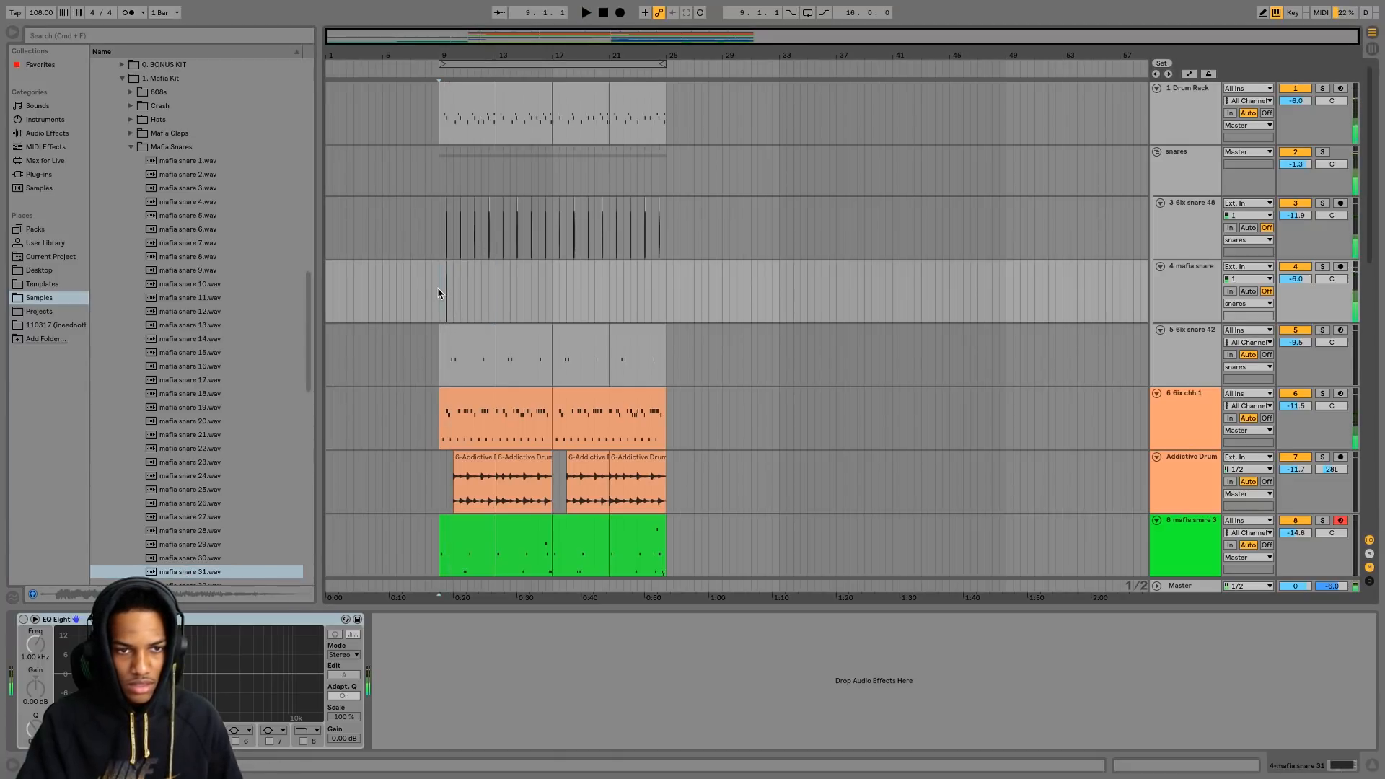
pyautogui.press('space')
pyautogui.press('space')
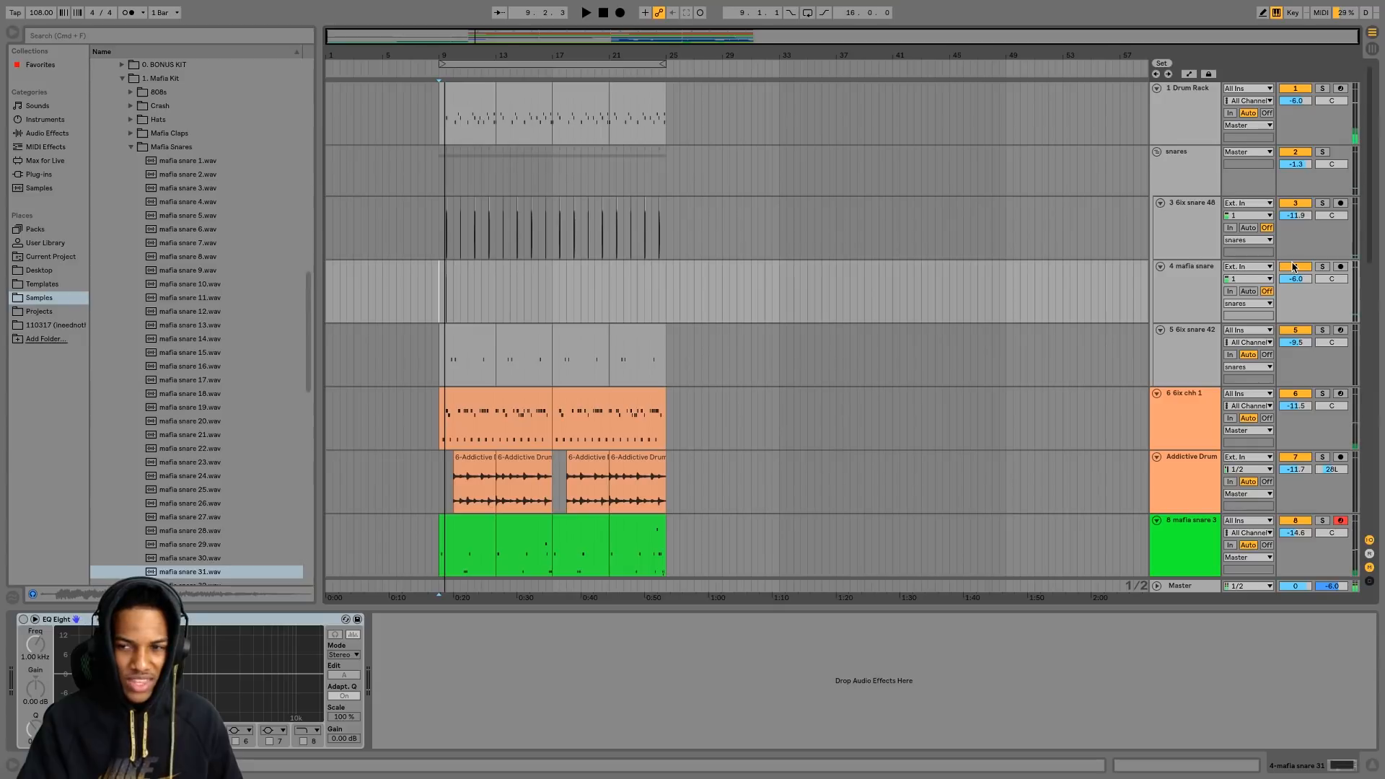
pyautogui.click(1284, 269)
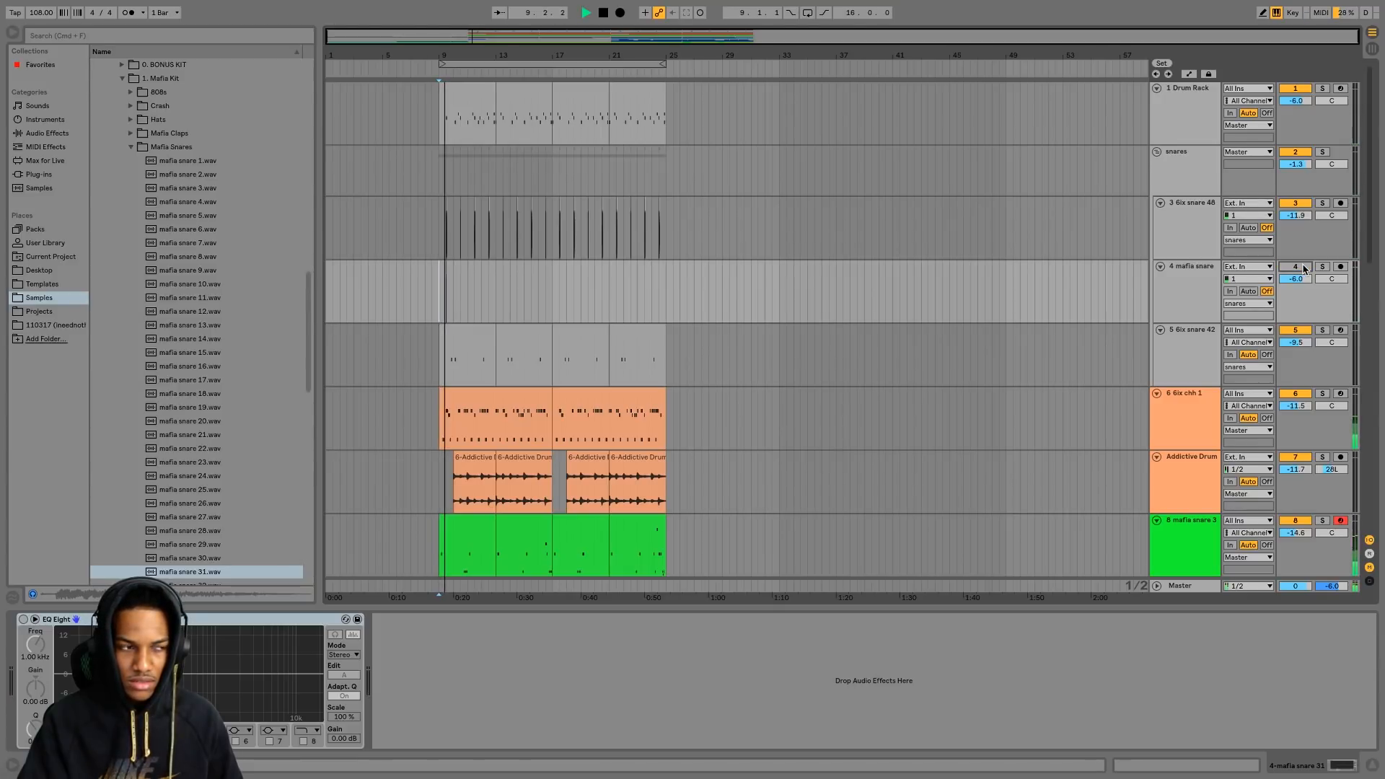
pyautogui.click(1295, 268)
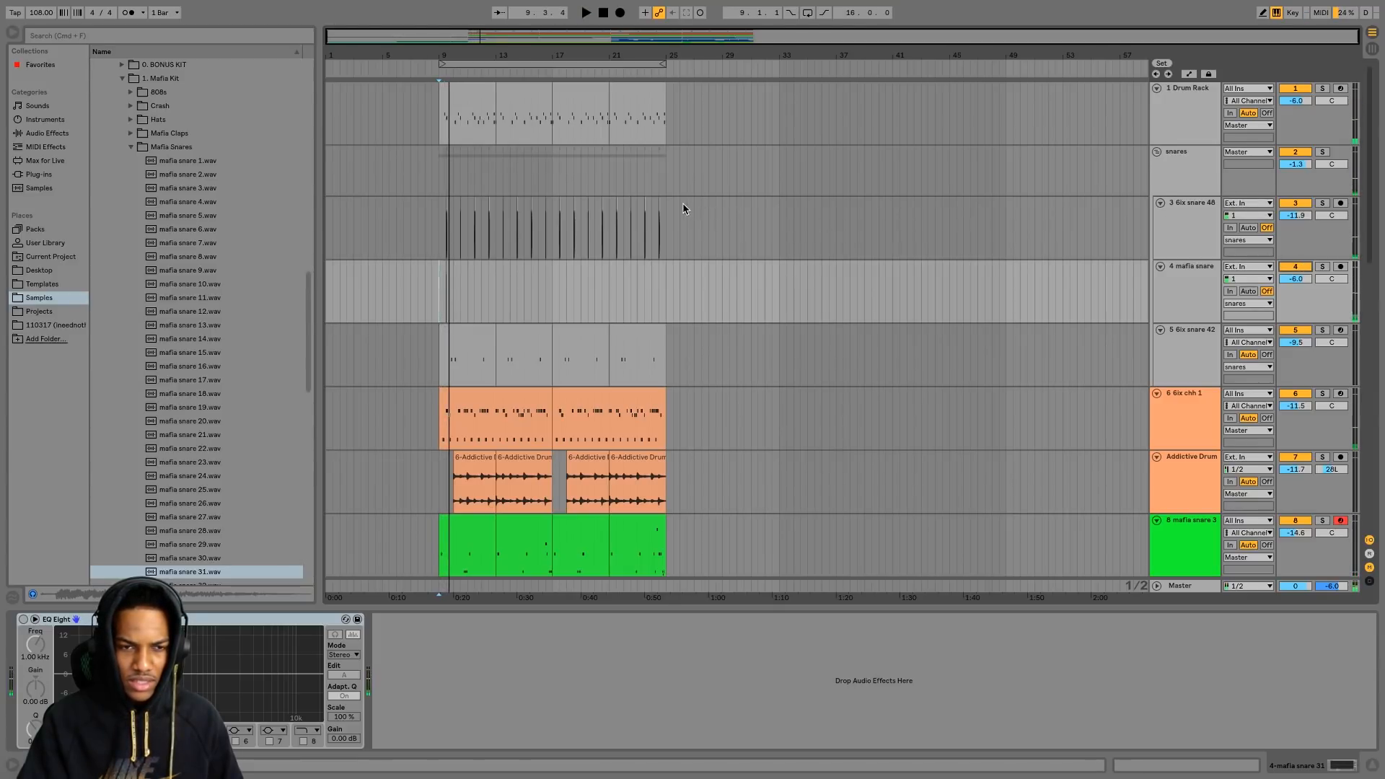
pyautogui.press('space')
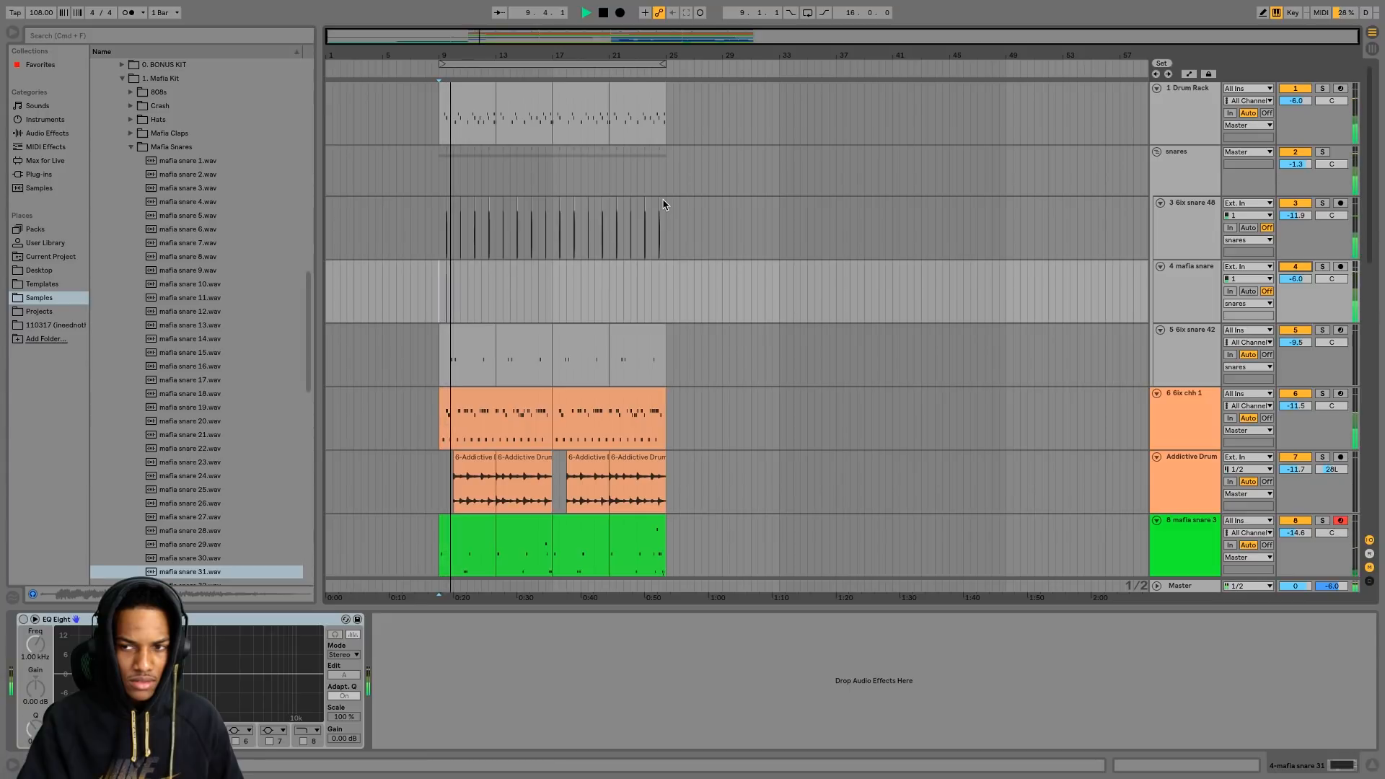
pyautogui.press('space')
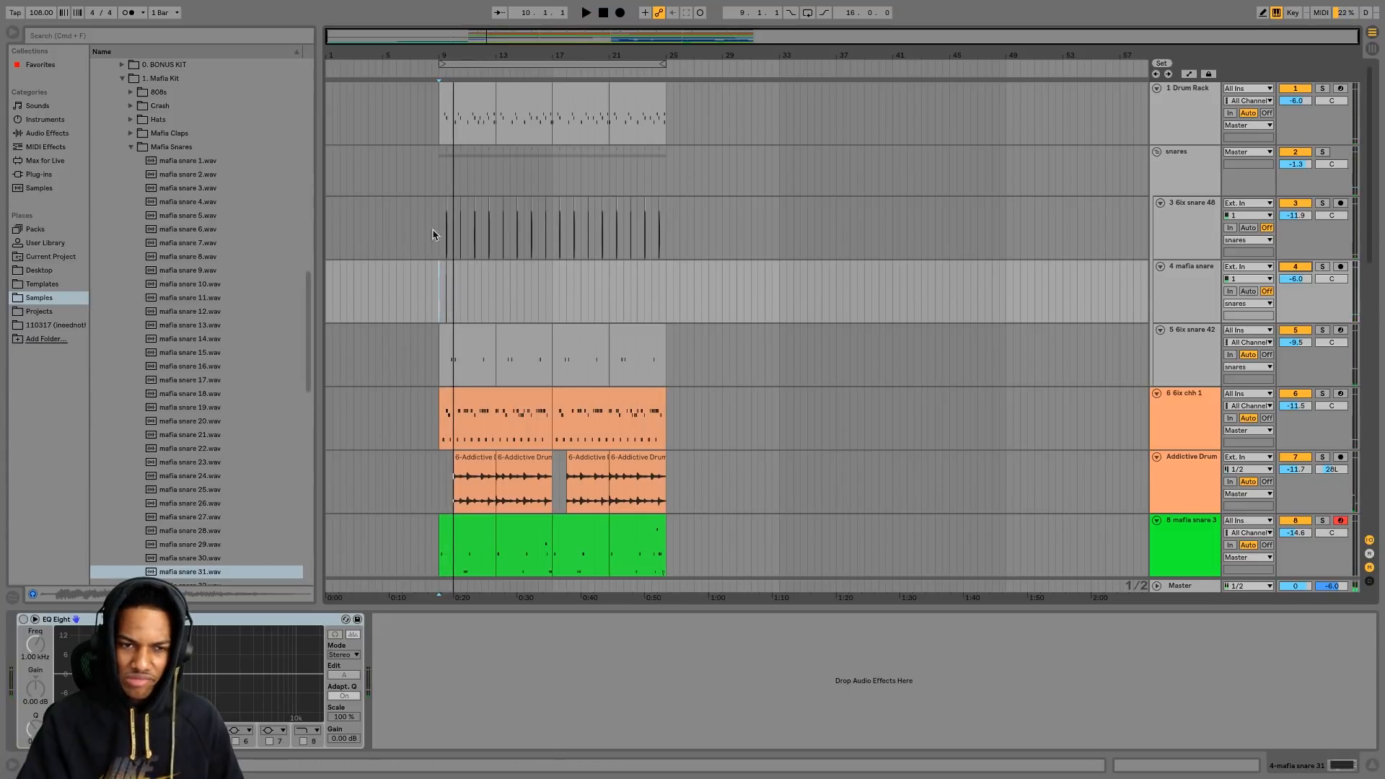
# - Try a lower volume on the 6ix snare 48 track against the mafia snare layer, and return it to -11.9 dB
pyautogui.click(1292, 205)
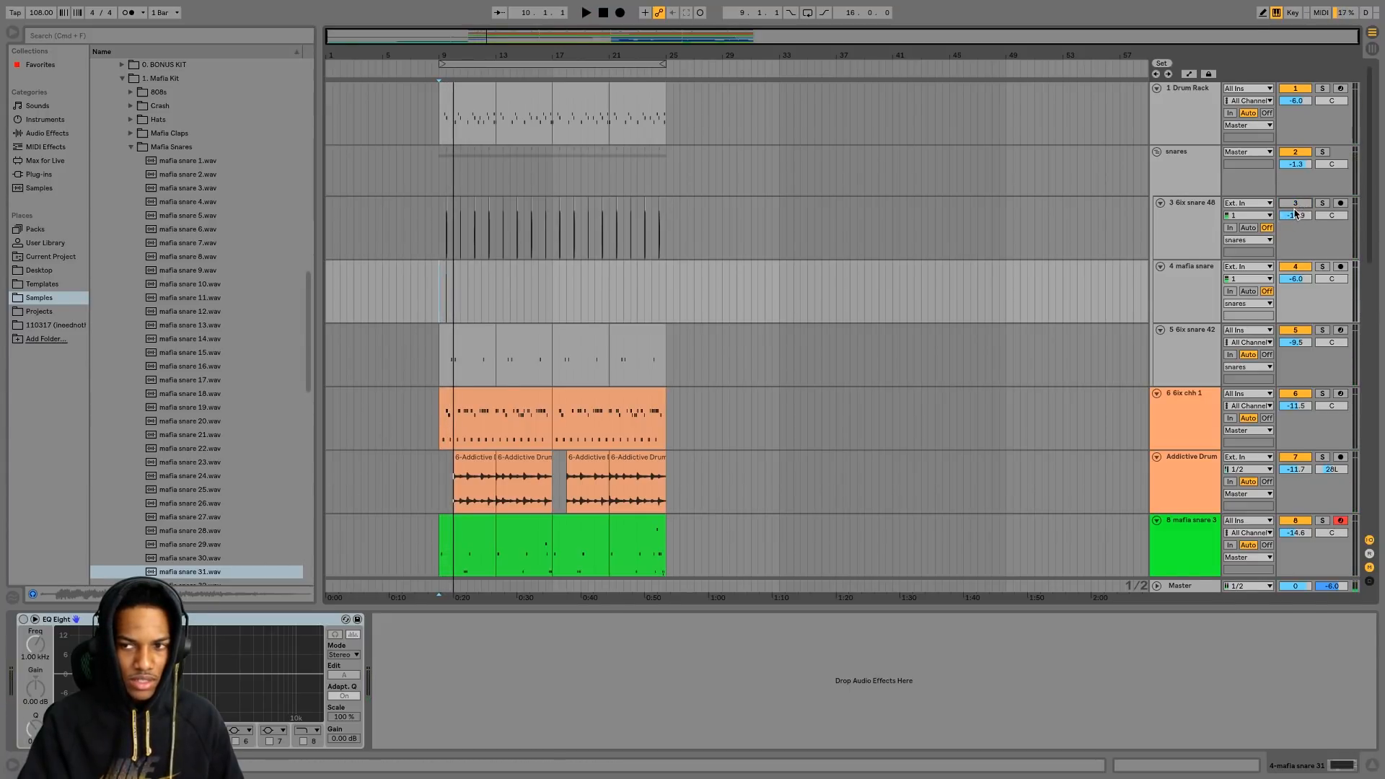
pyautogui.click(1294, 206)
pyautogui.moveTo(1295, 214); pyautogui.dragTo(1296, 219)
pyautogui.press('space')
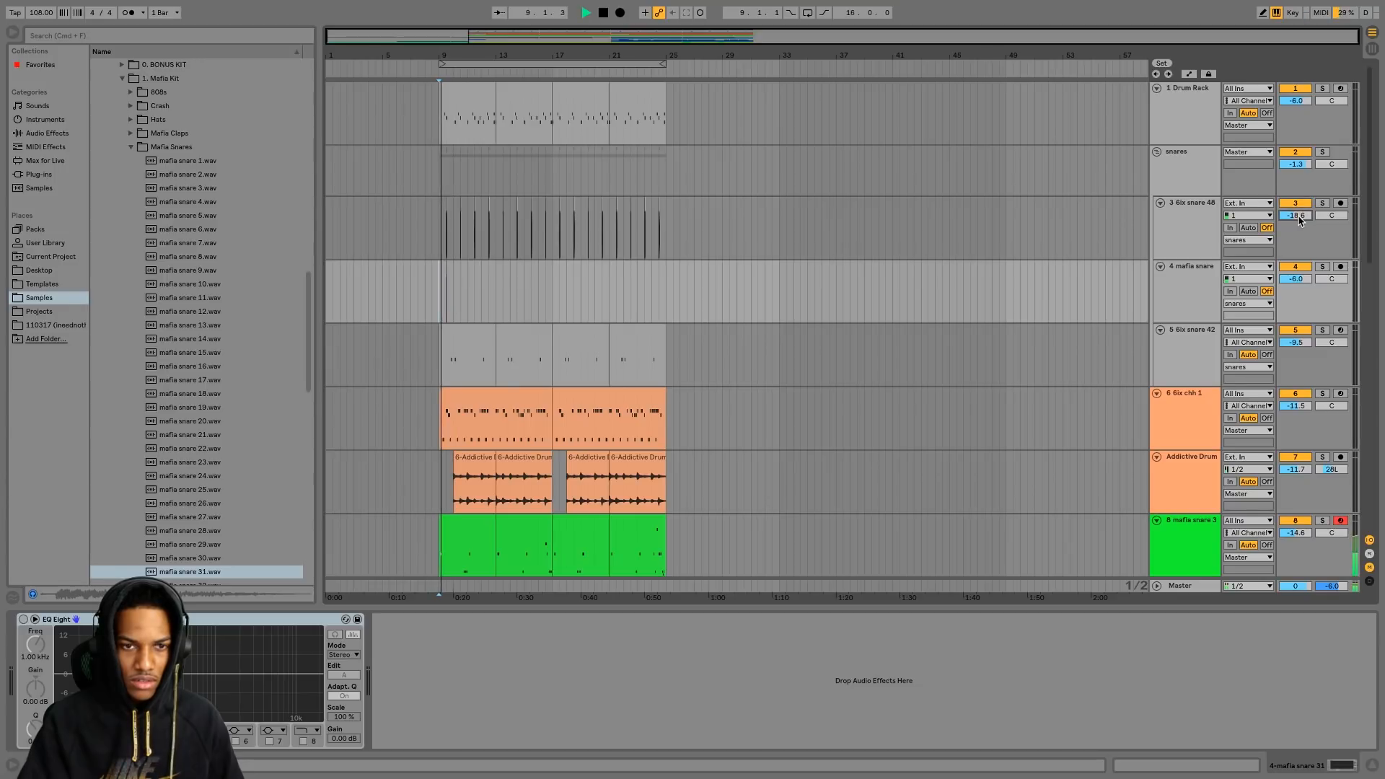
pyautogui.press('space')
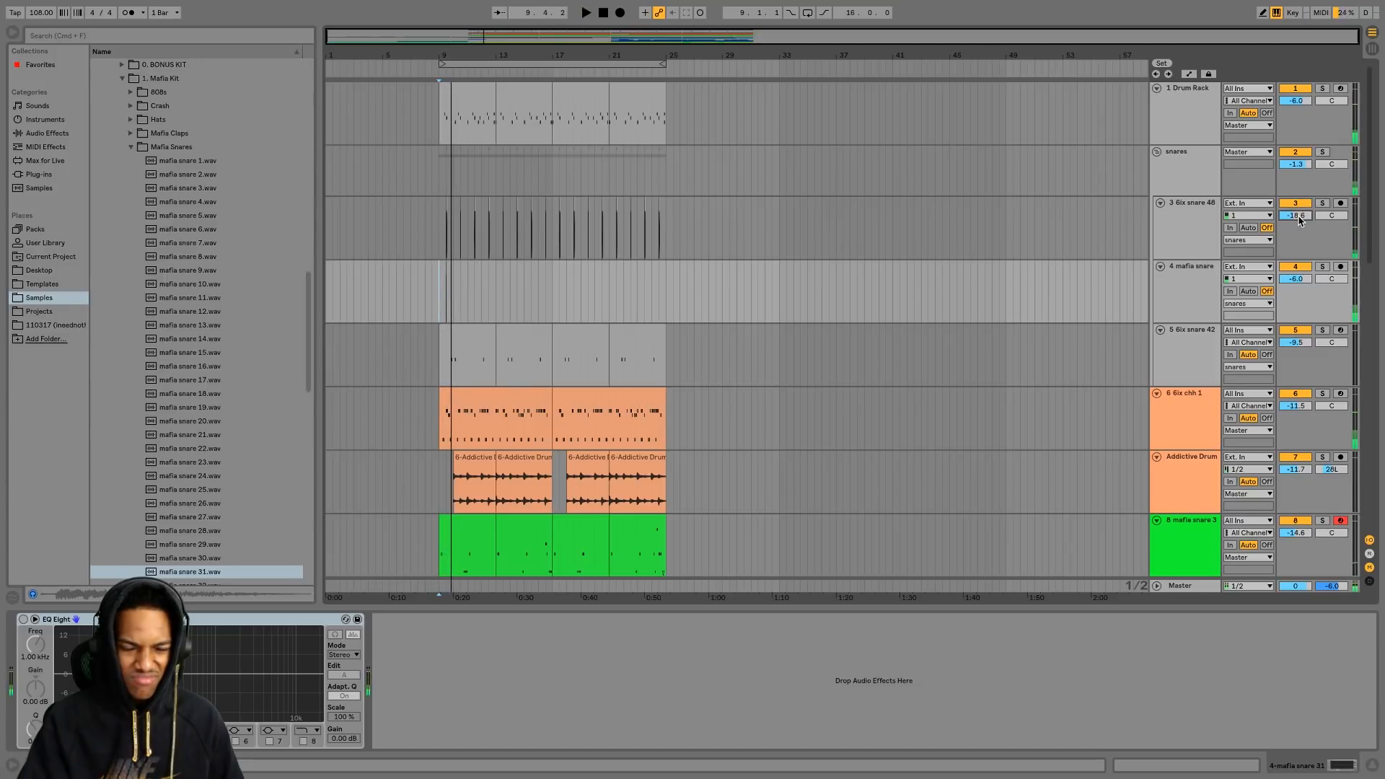
pyautogui.moveTo(1280, 219); pyautogui.dragTo(1282, 209)
pyautogui.click(1283, 205)
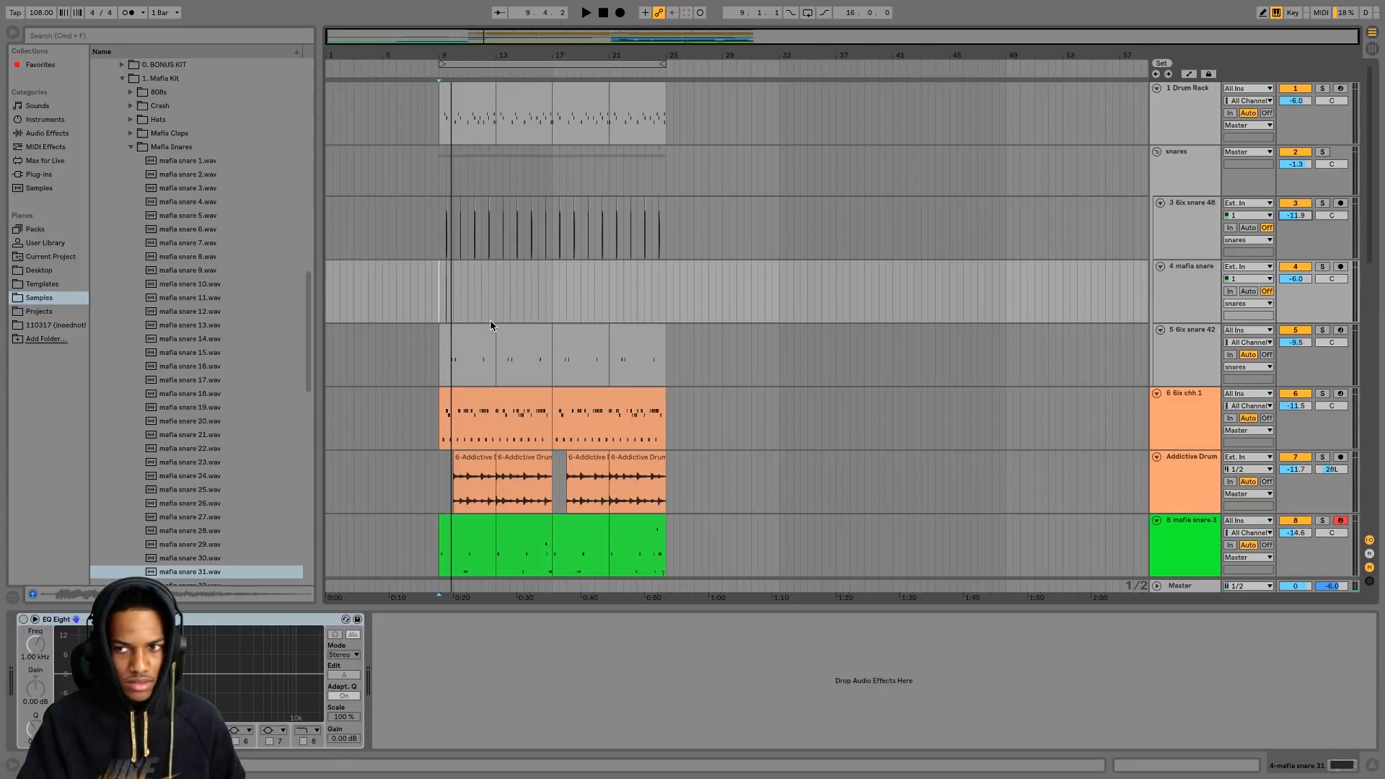
# - Remove the mafia snare 31 clip from bar 9, audition the samples after mafia snare 31.wav, and select mafia snare 70.wav
pyautogui.click(463, 307)
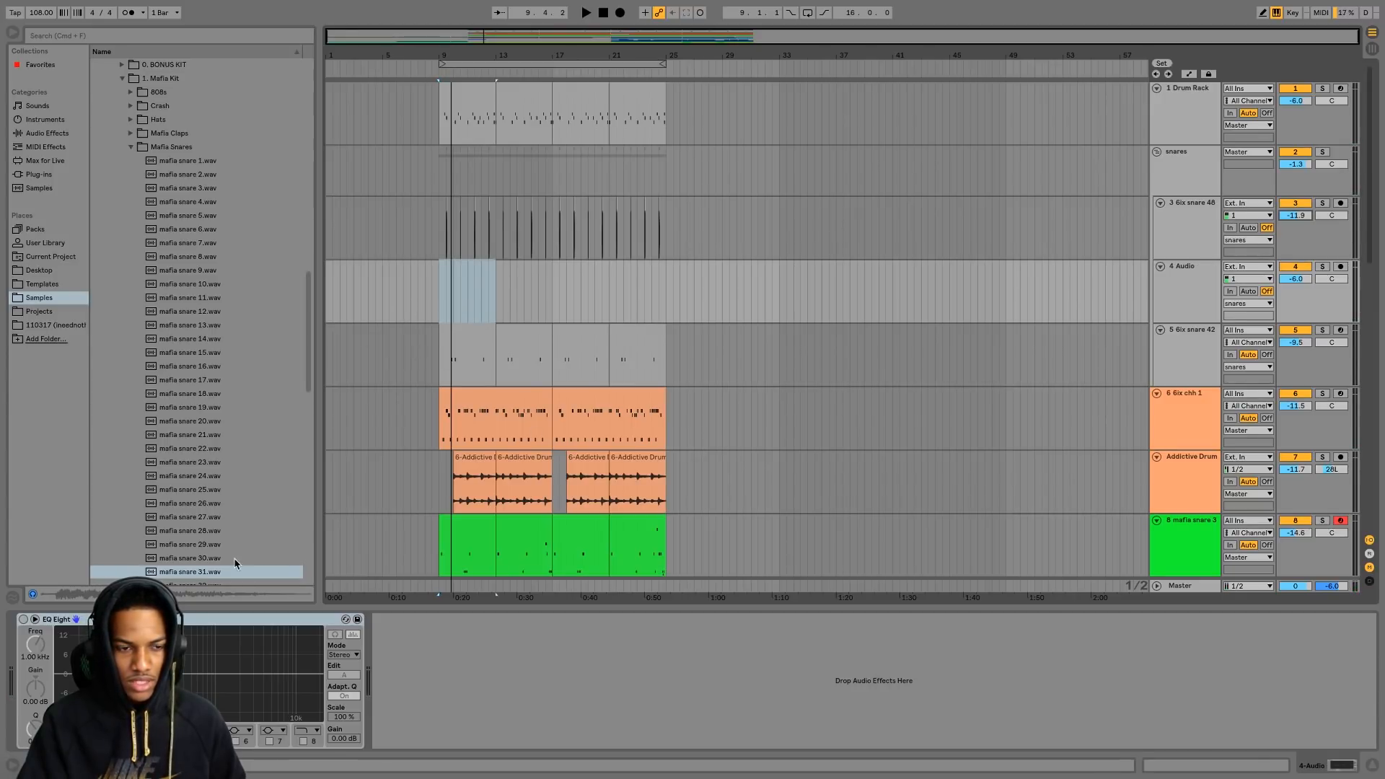
pyautogui.press('Down')
pyautogui.press('Down')
pyautogui.press('Down')
pyautogui.press('Down')
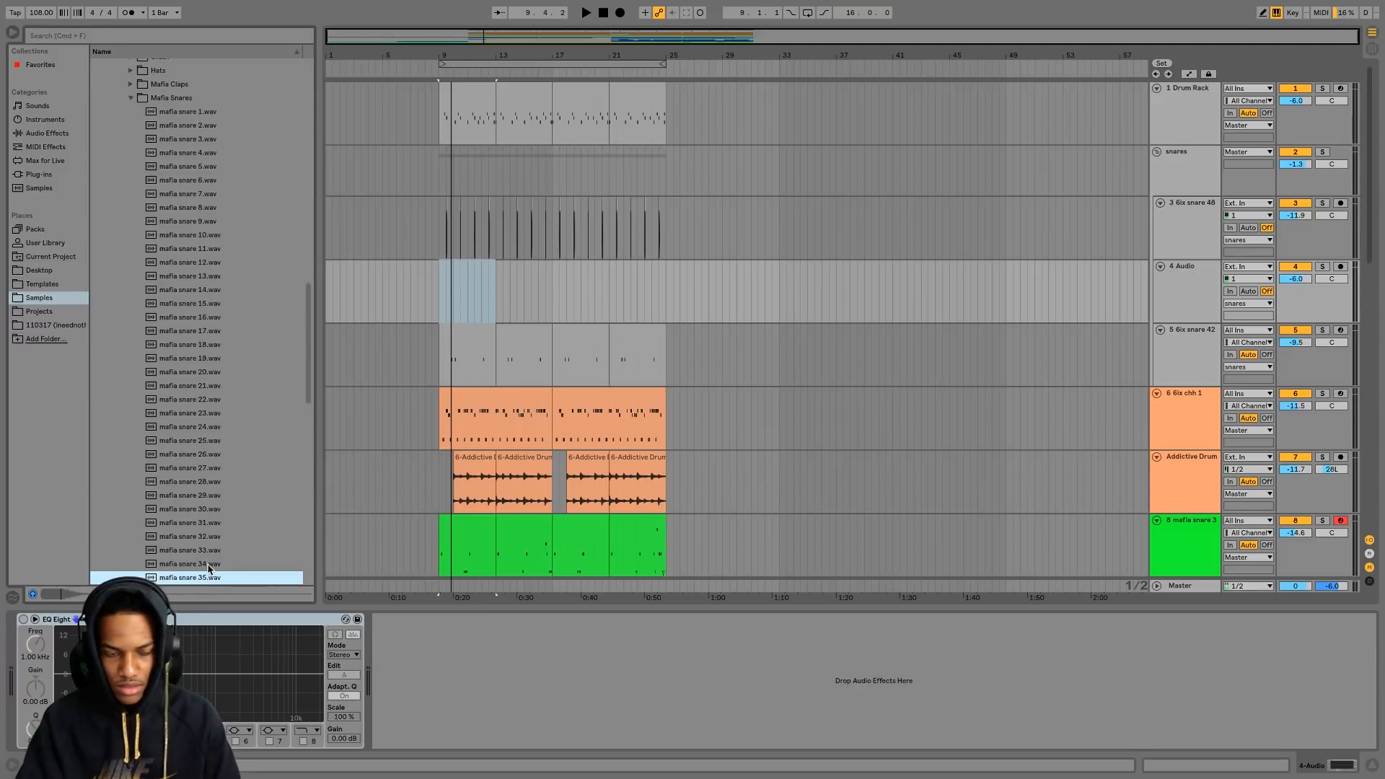
pyautogui.press('Down')
pyautogui.press('Down')
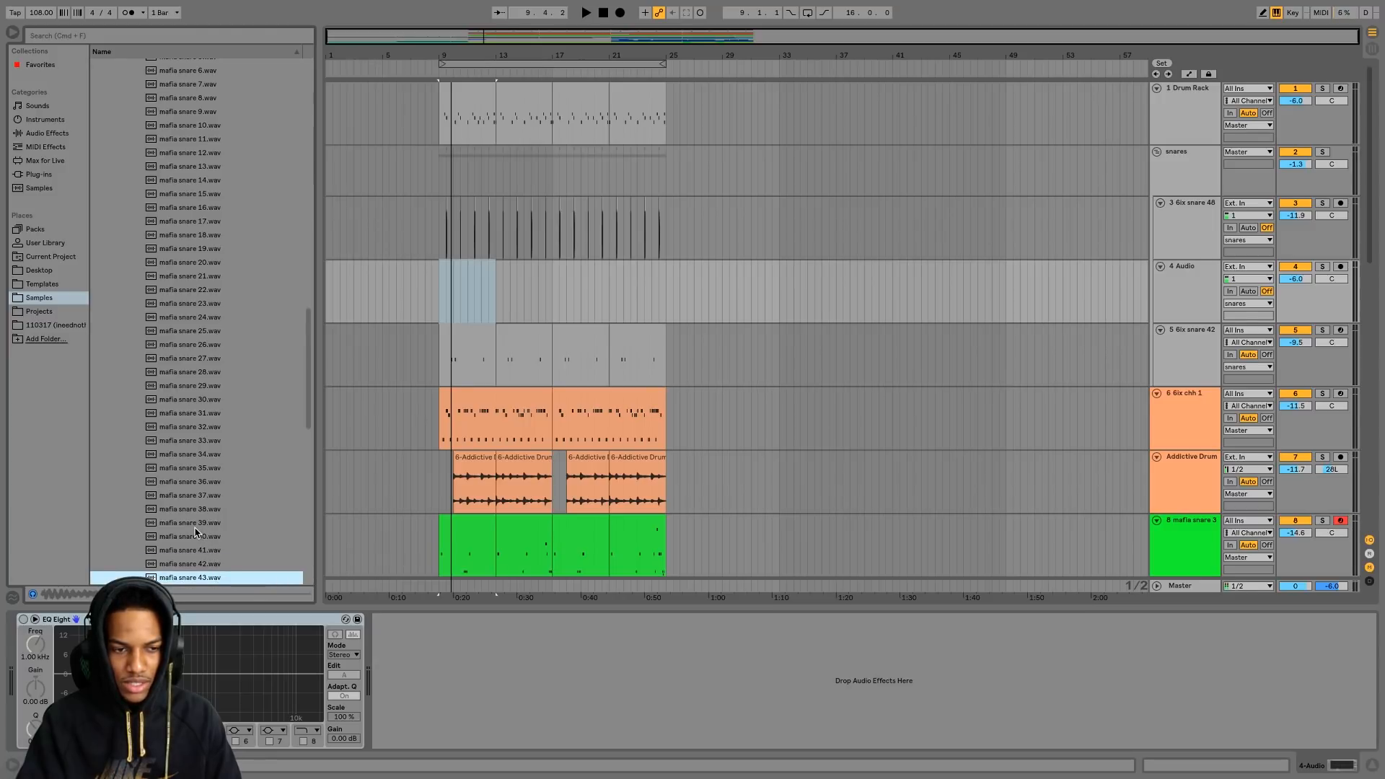
pyautogui.scroll(-3, 195, 532)
pyautogui.press('Down')
pyautogui.press('Down')
pyautogui.press('Down')
pyautogui.press('Down')
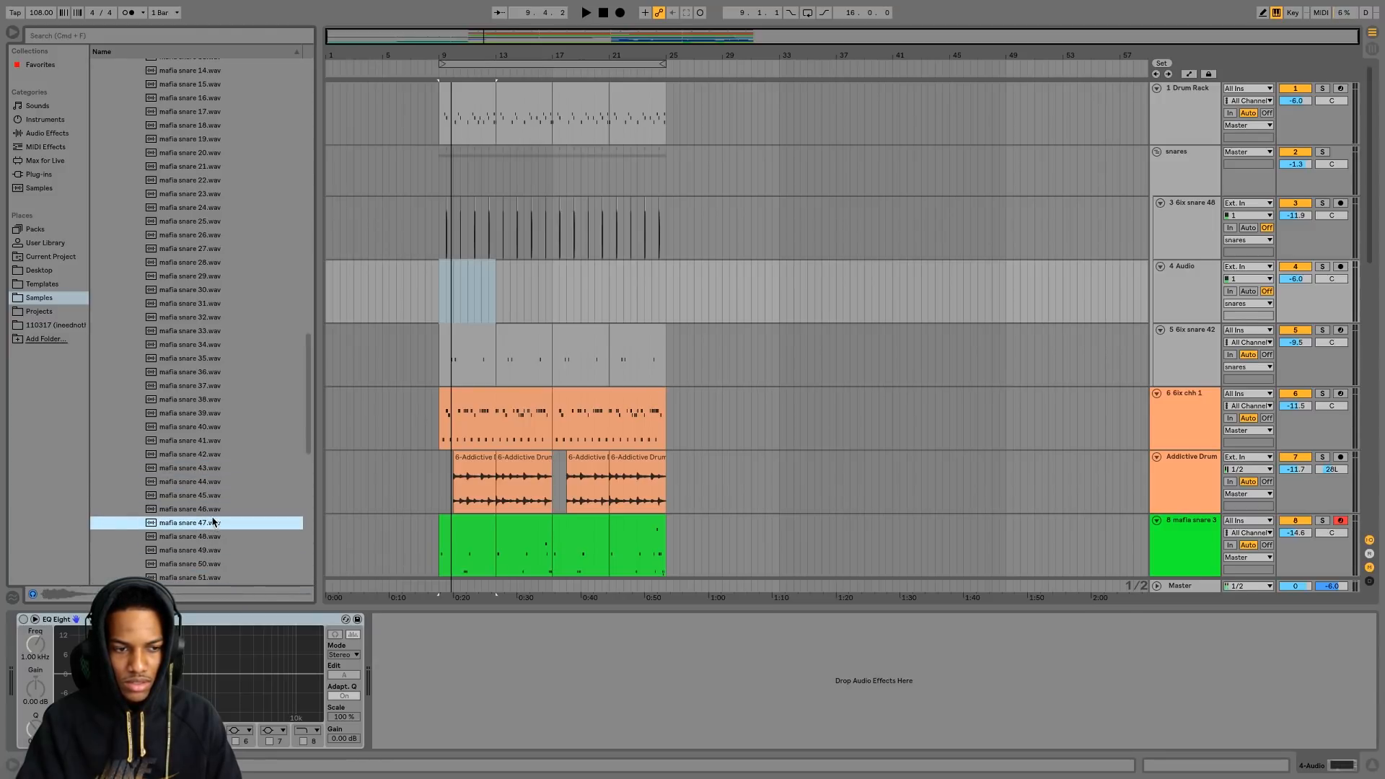
pyautogui.press('Down')
pyautogui.press('Down')
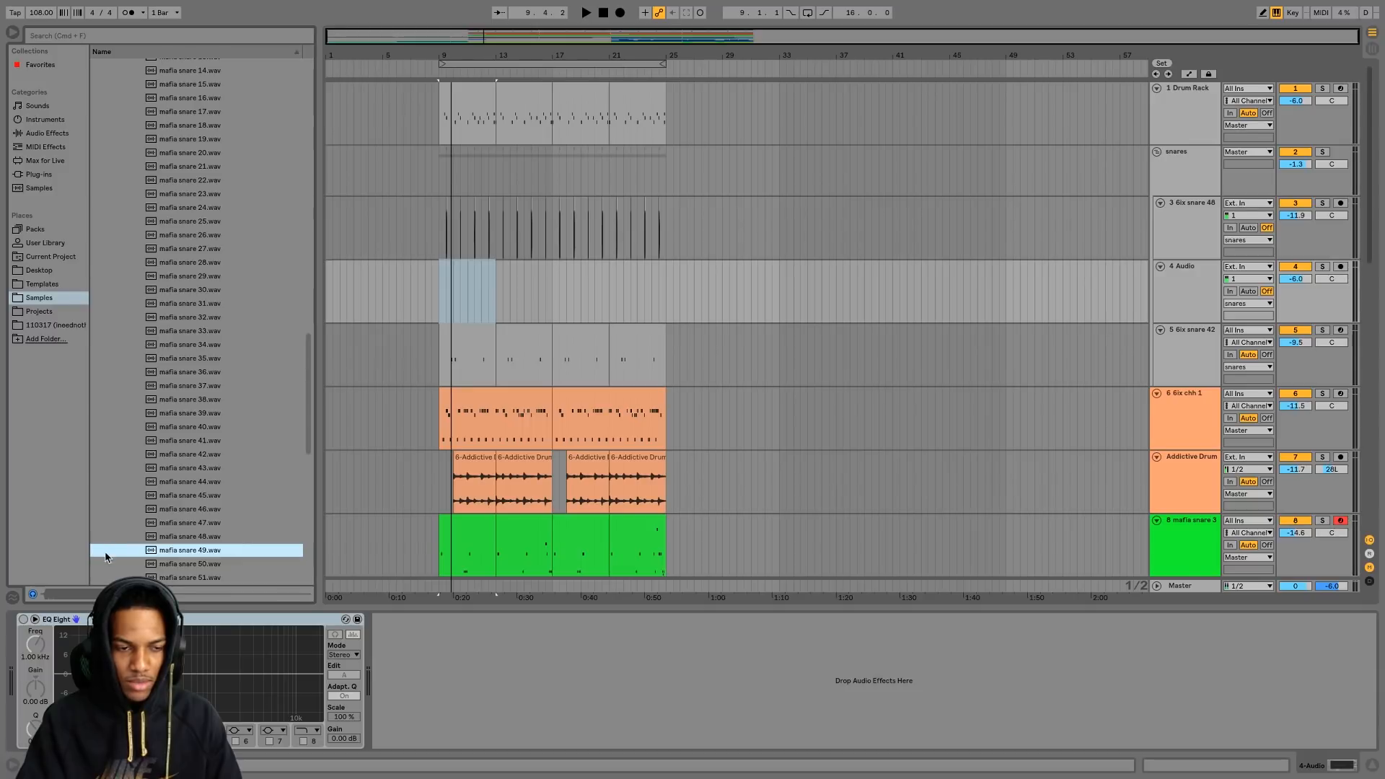
pyautogui.press('Down')
pyautogui.press('Down')
pyautogui.press('Down')
pyautogui.press('Down')
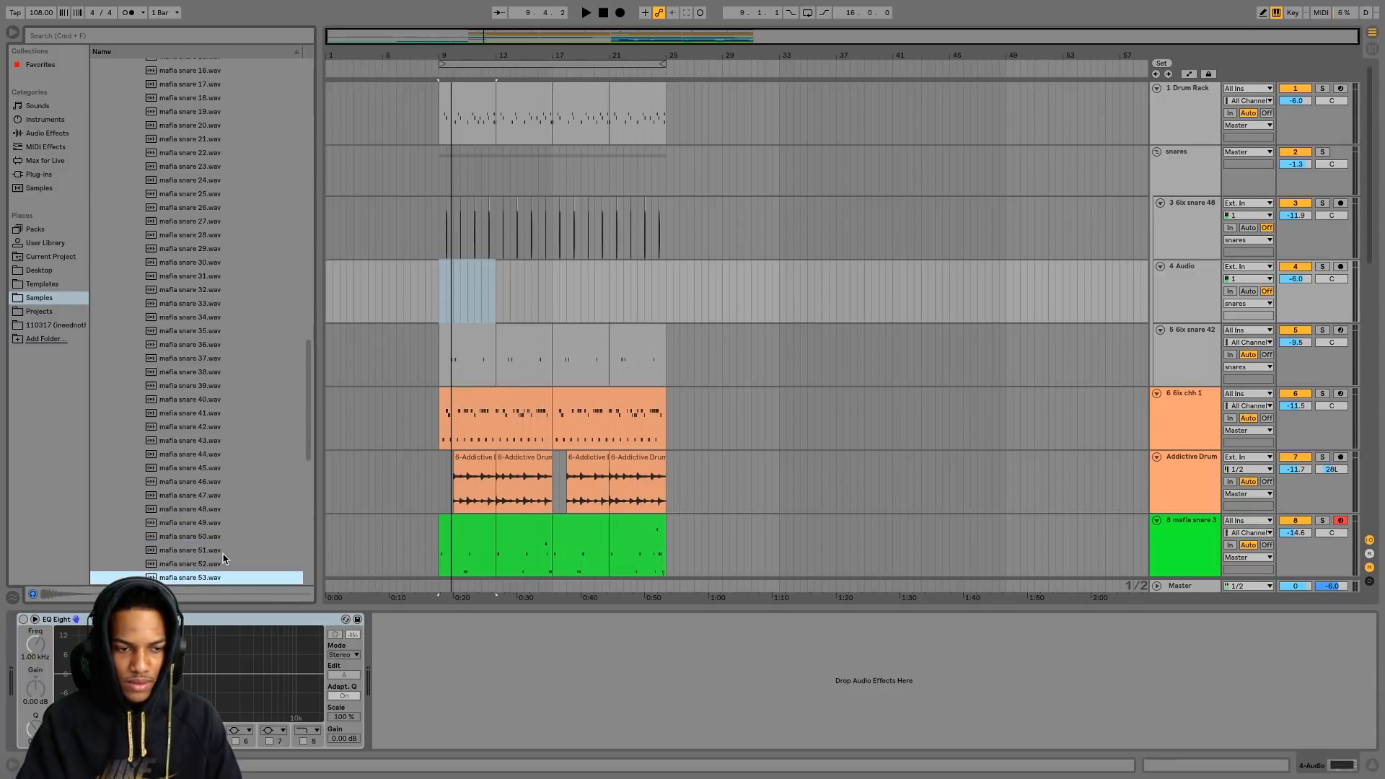
pyautogui.press('Down')
pyautogui.press('Down')
pyautogui.press('Down')
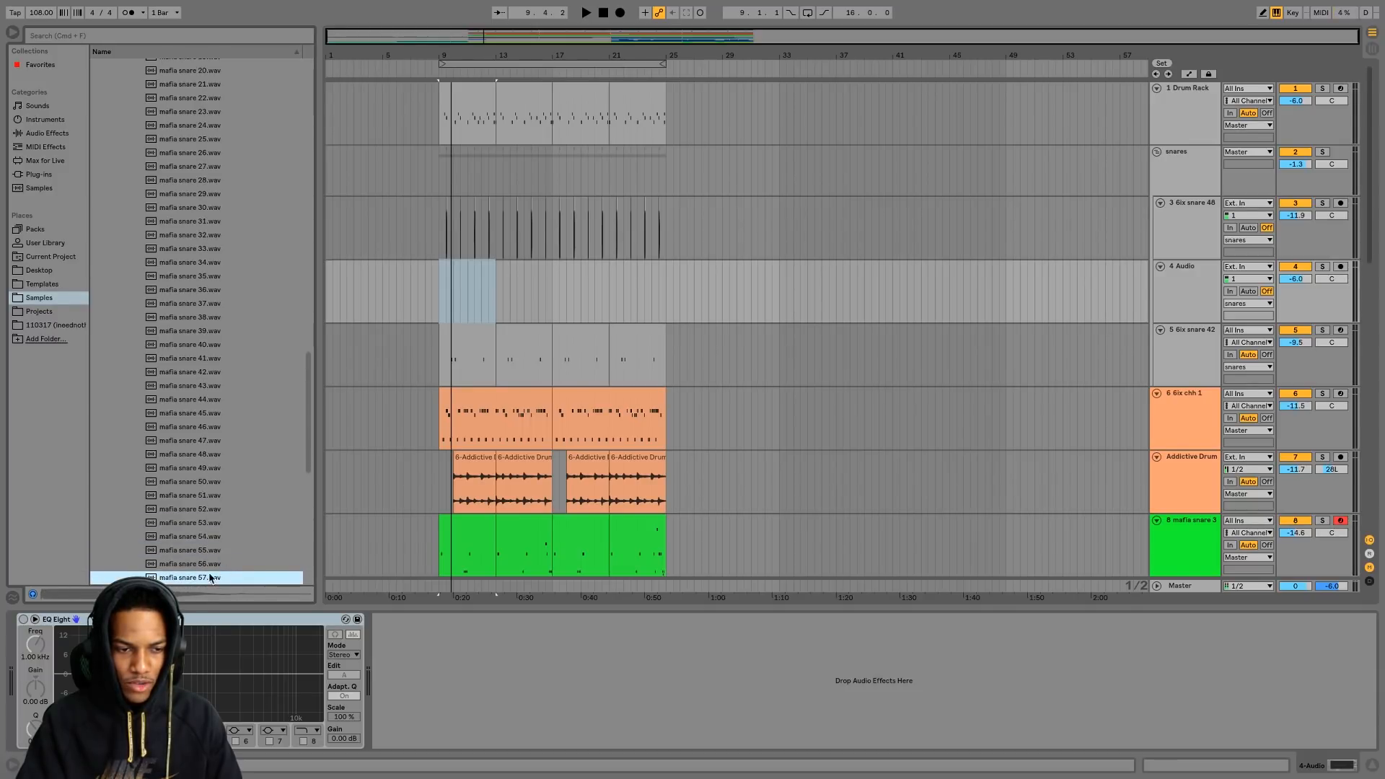
pyautogui.scroll(-3, 215, 561)
pyautogui.press('Up')
pyautogui.press('Down')
pyautogui.press('Down')
pyautogui.press('Down')
pyautogui.press('Down')
pyautogui.press('Down')
pyautogui.press('Down')
pyautogui.press('Down')
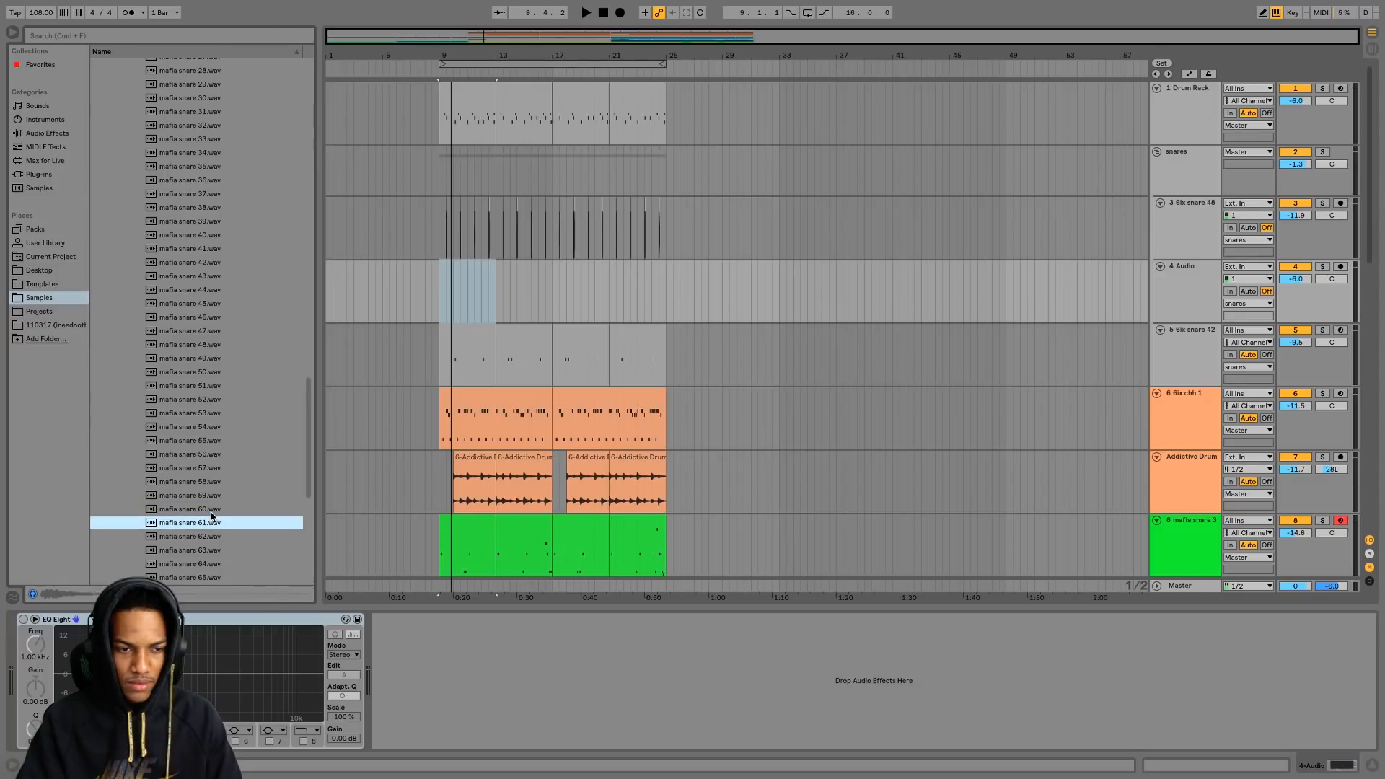
pyautogui.press('Down')
pyautogui.press('Down')
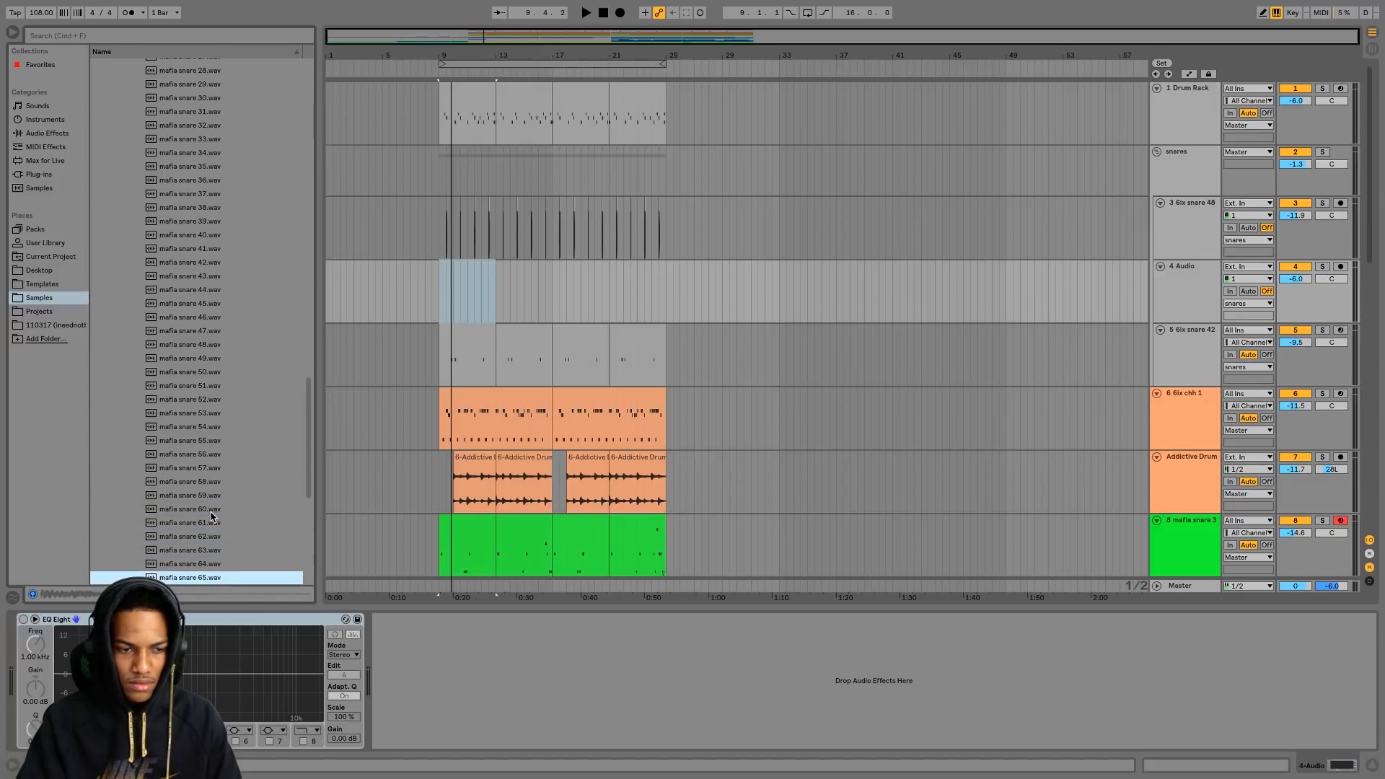
pyautogui.press('Up')
pyautogui.press('Down')
pyautogui.press('Down')
pyautogui.press('Down')
pyautogui.press('Down')
pyautogui.press('Down')
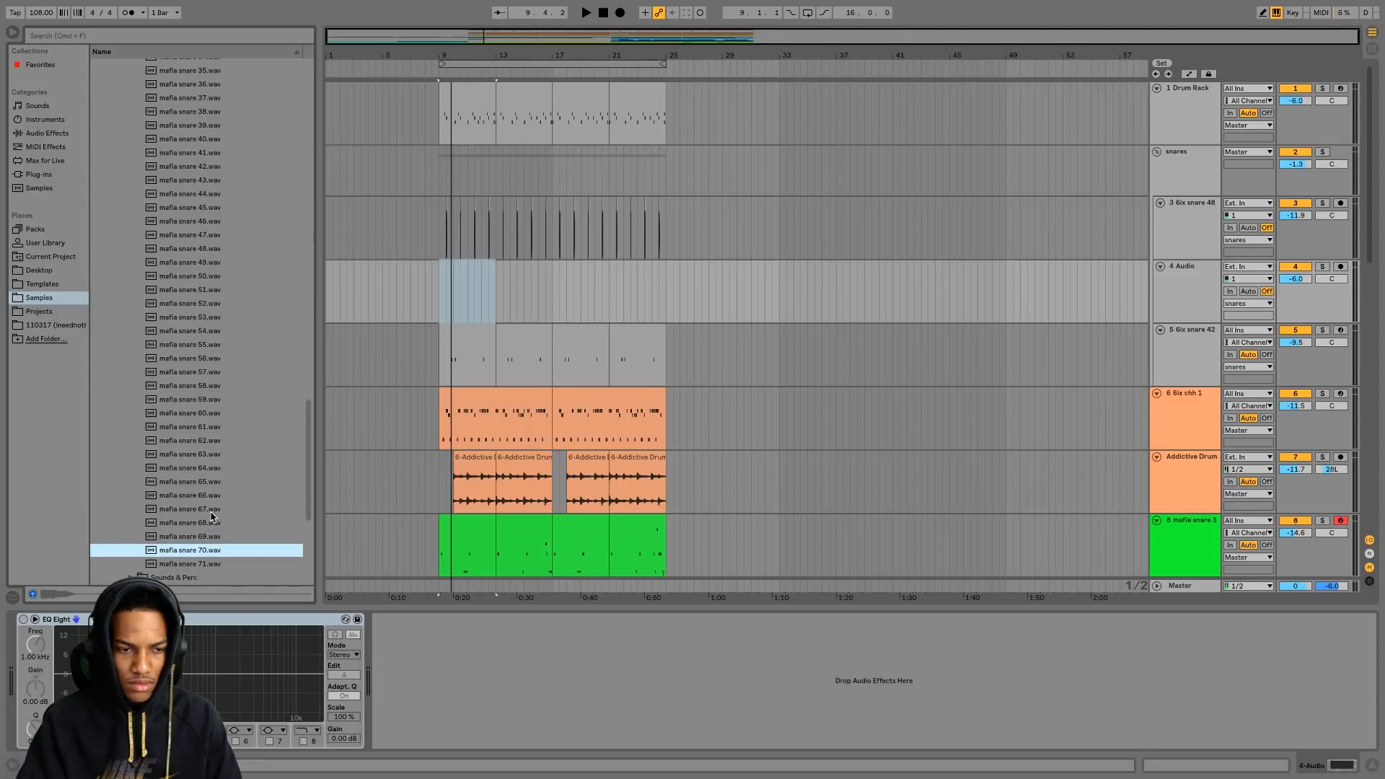
# - Place mafia snare 70.wav on the empty audio track at 9.3, lined up with the first 6ix snare 48 hit, and play from bar 9
pyautogui.moveTo(205, 549); pyautogui.dragTo(437, 310)
pyautogui.press('space')
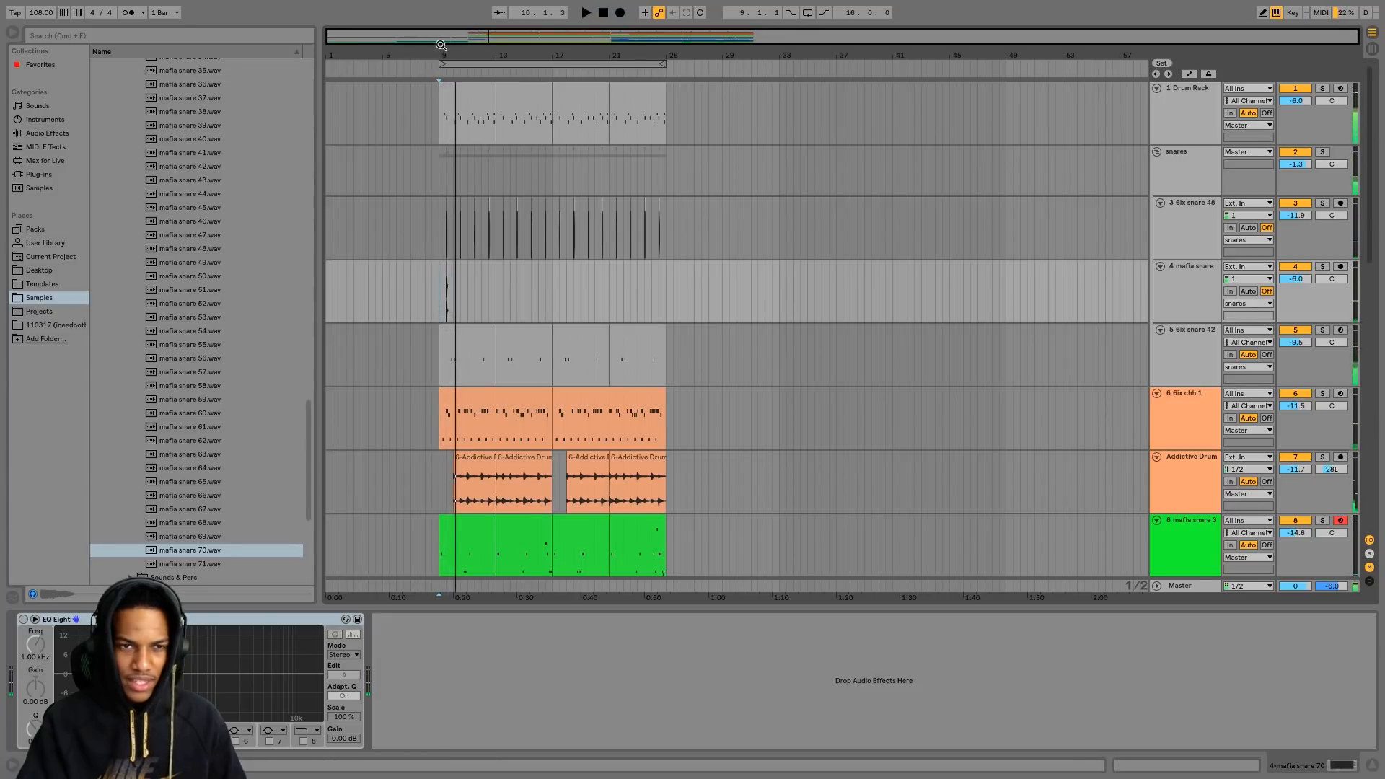
# - Add a short curved fade-in to the start of the first 6ix snare 48 clip at 9.3
pyautogui.moveTo(438, 62); pyautogui.dragTo(472, 107)
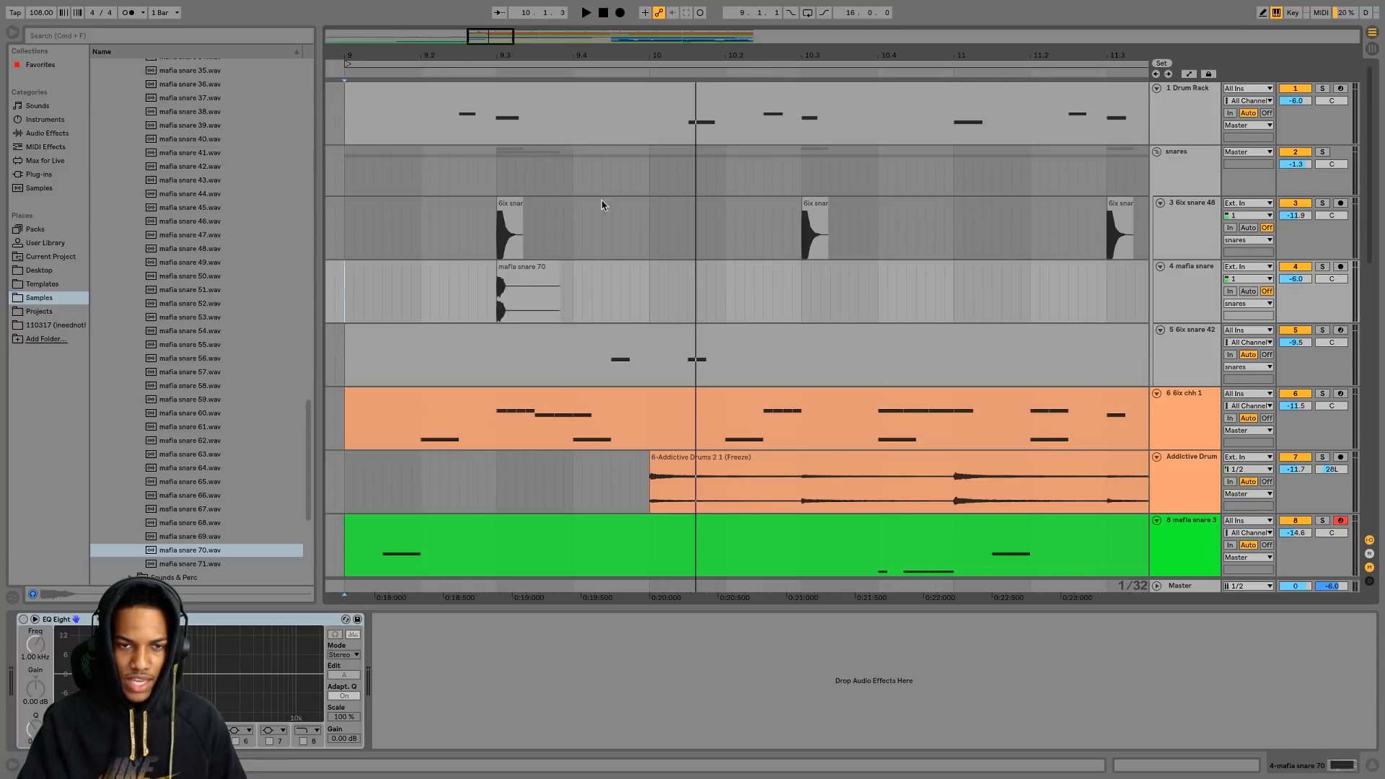
pyautogui.moveTo(513, 53); pyautogui.dragTo(514, 72)
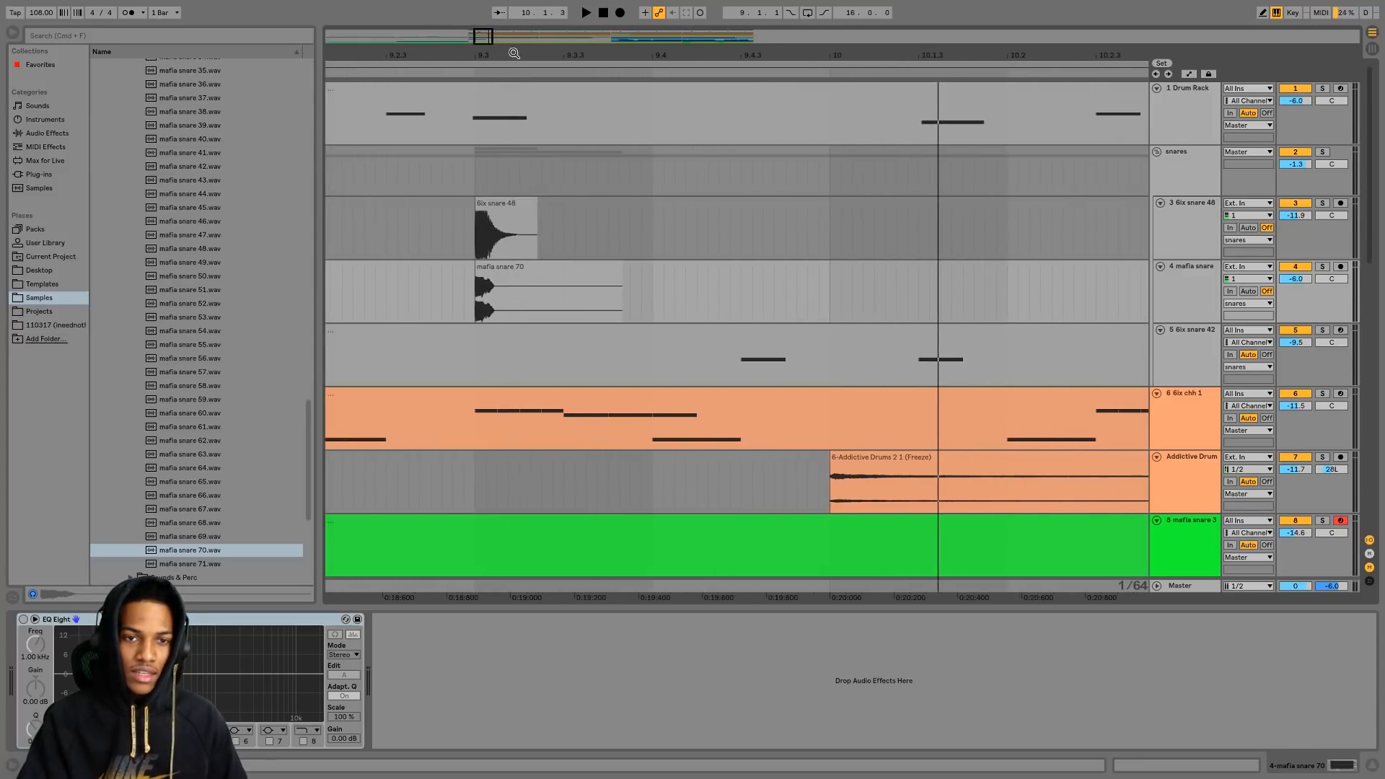
pyautogui.click(478, 204)
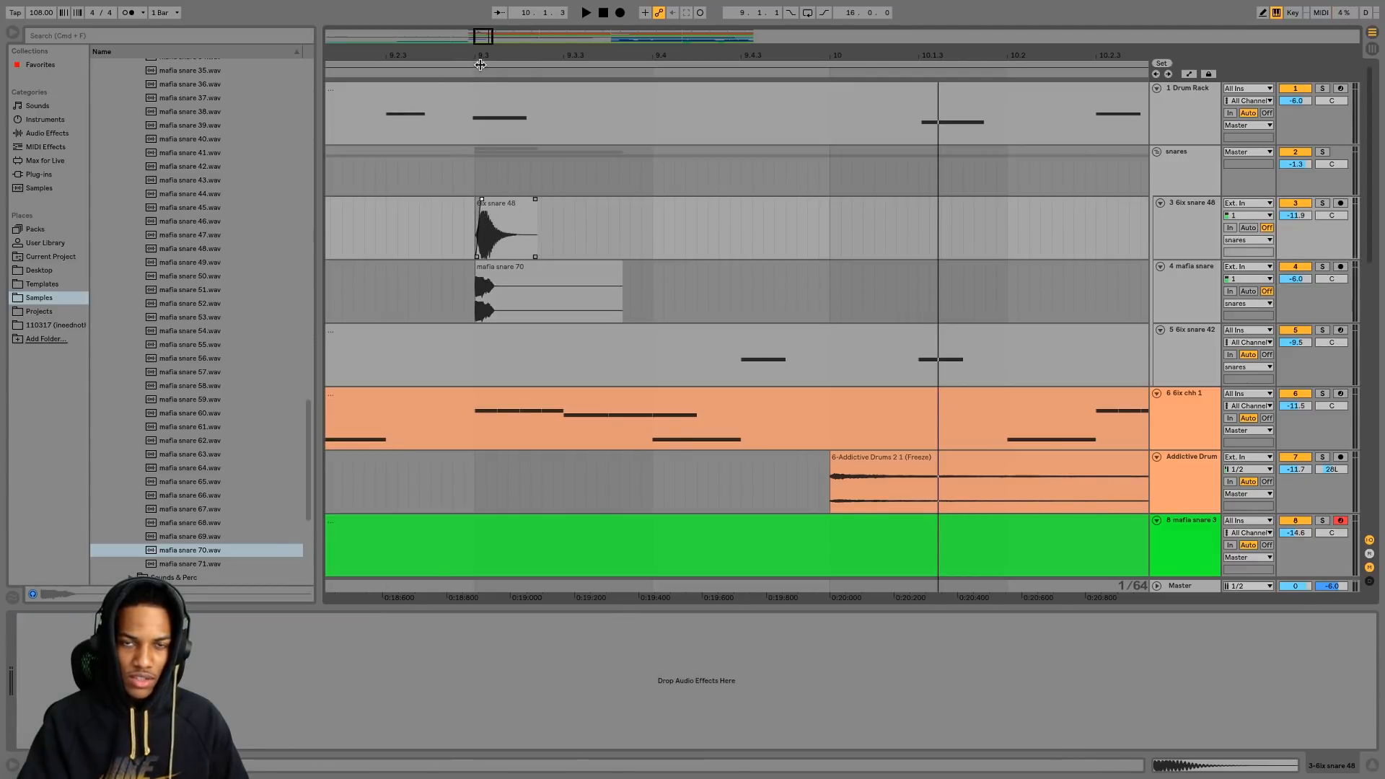
pyautogui.moveTo(489, 57); pyautogui.dragTo(454, 245)
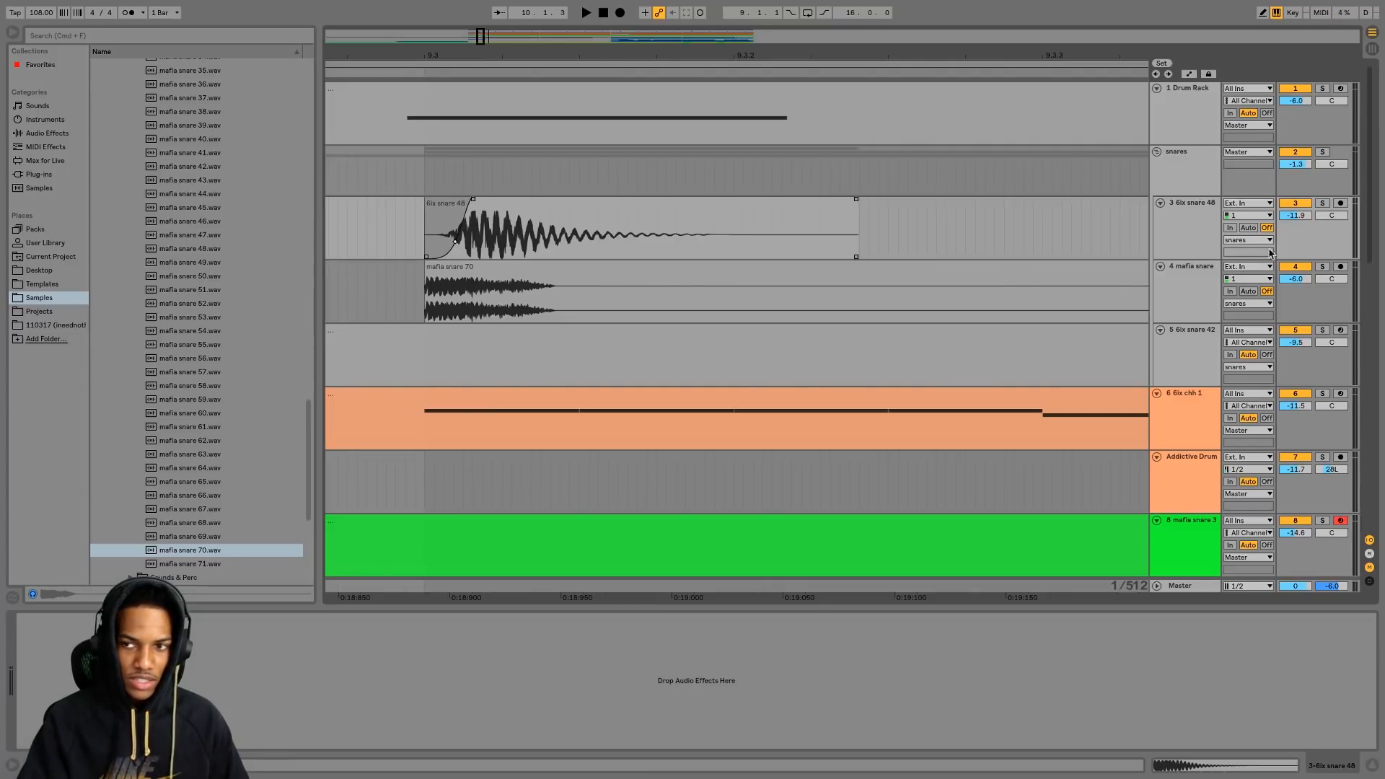
# - Solo the 6ix snare 48 track and play the first hit from within its fade-in to check the softened attack
pyautogui.click(1322, 203)
pyautogui.click(472, 231)
pyautogui.press('space')
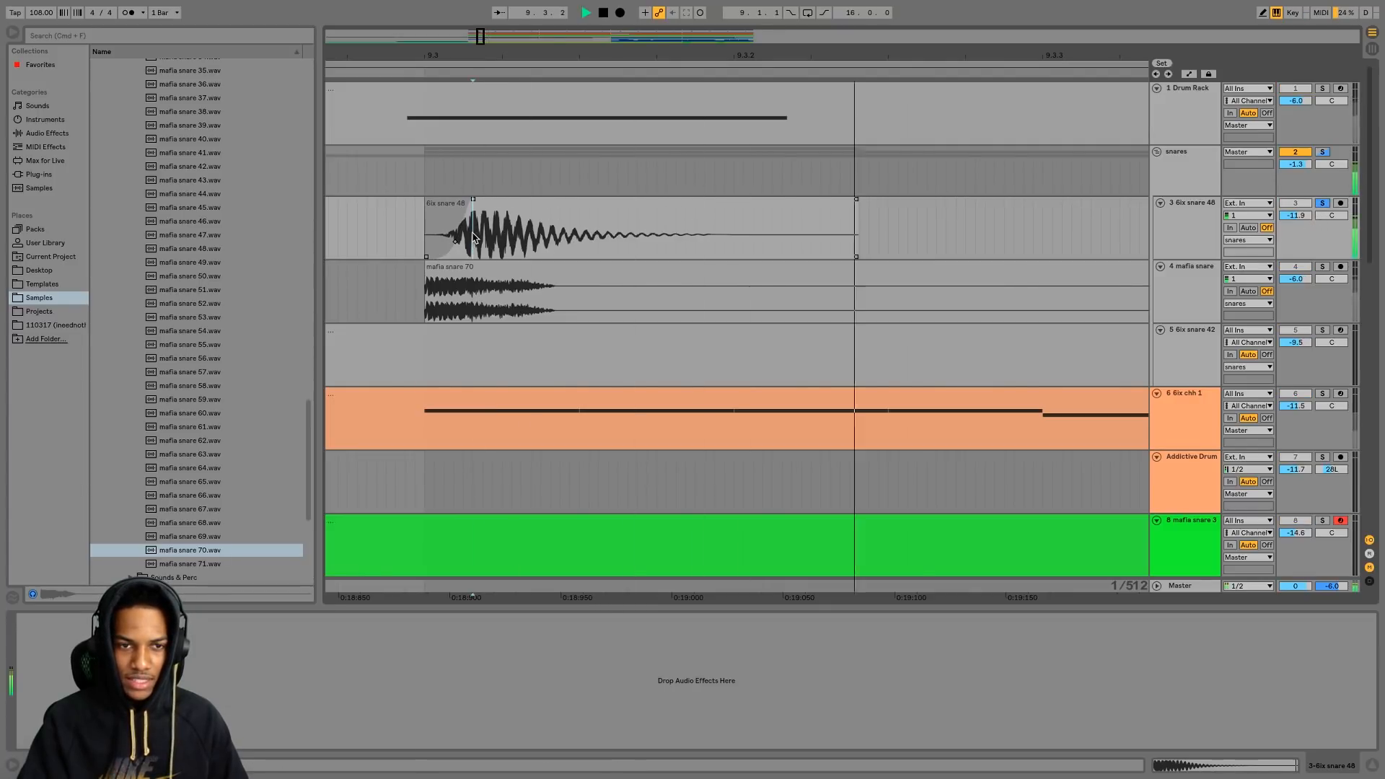
pyautogui.click(449, 236)
pyautogui.press('space')
pyautogui.press('space')
pyautogui.press('space')
pyautogui.press('space')
# - Shorten the fade-in on the first 6ix snare 48 clip slightly and play the soloed hit again
pyautogui.moveTo(472, 199); pyautogui.dragTo(468, 200)
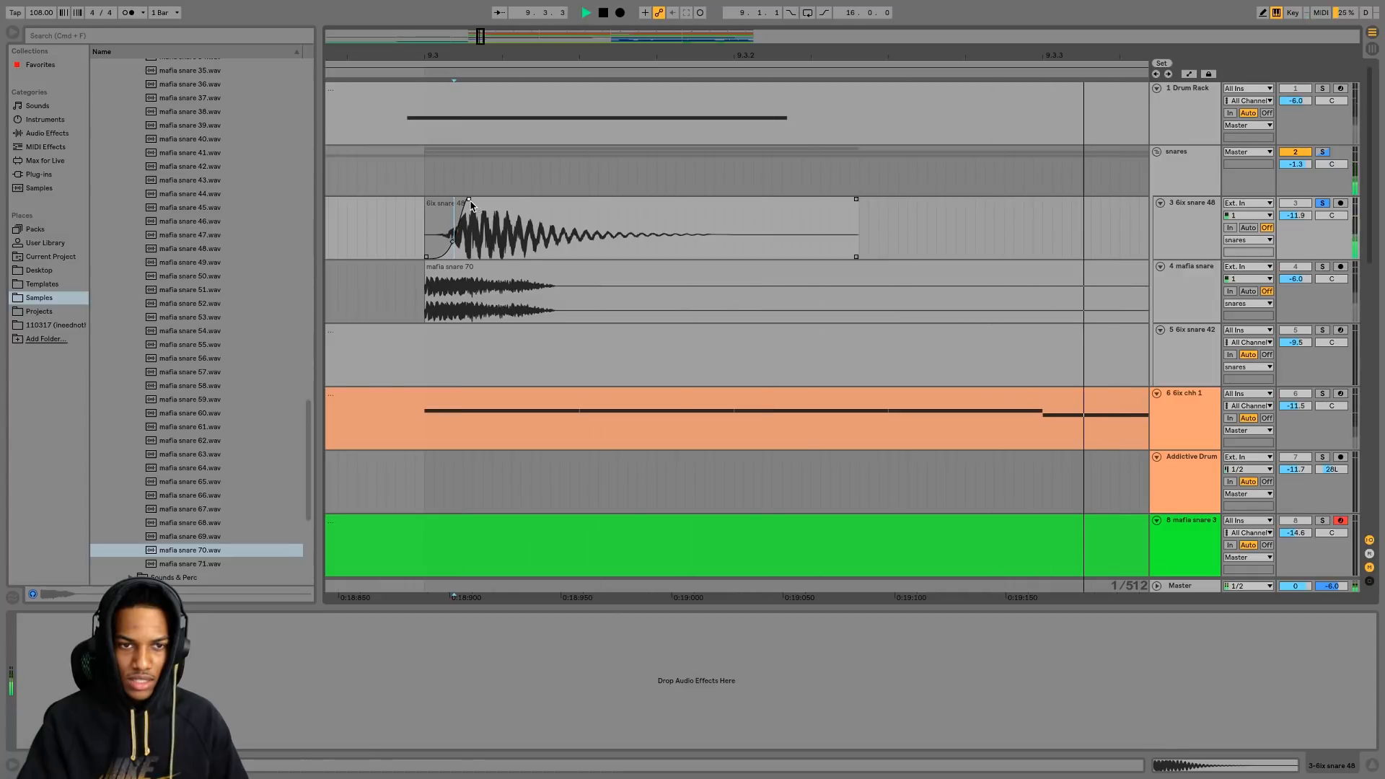
pyautogui.press('space')
pyautogui.press('space')
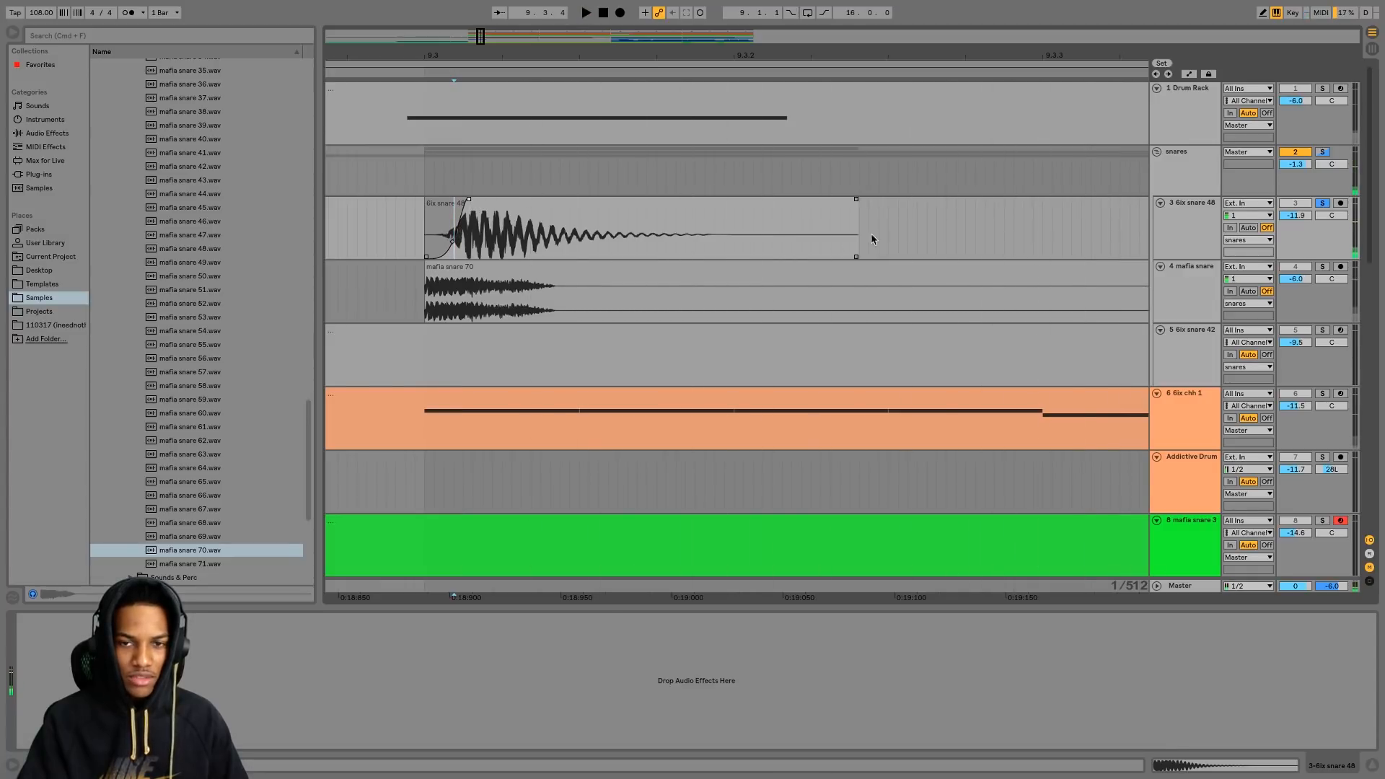
# - Trim the tail of the 6ix snare 48 clip at 9.3 and solo the mafia snare track to audition it
pyautogui.moveTo(859, 213); pyautogui.dragTo(685, 238)
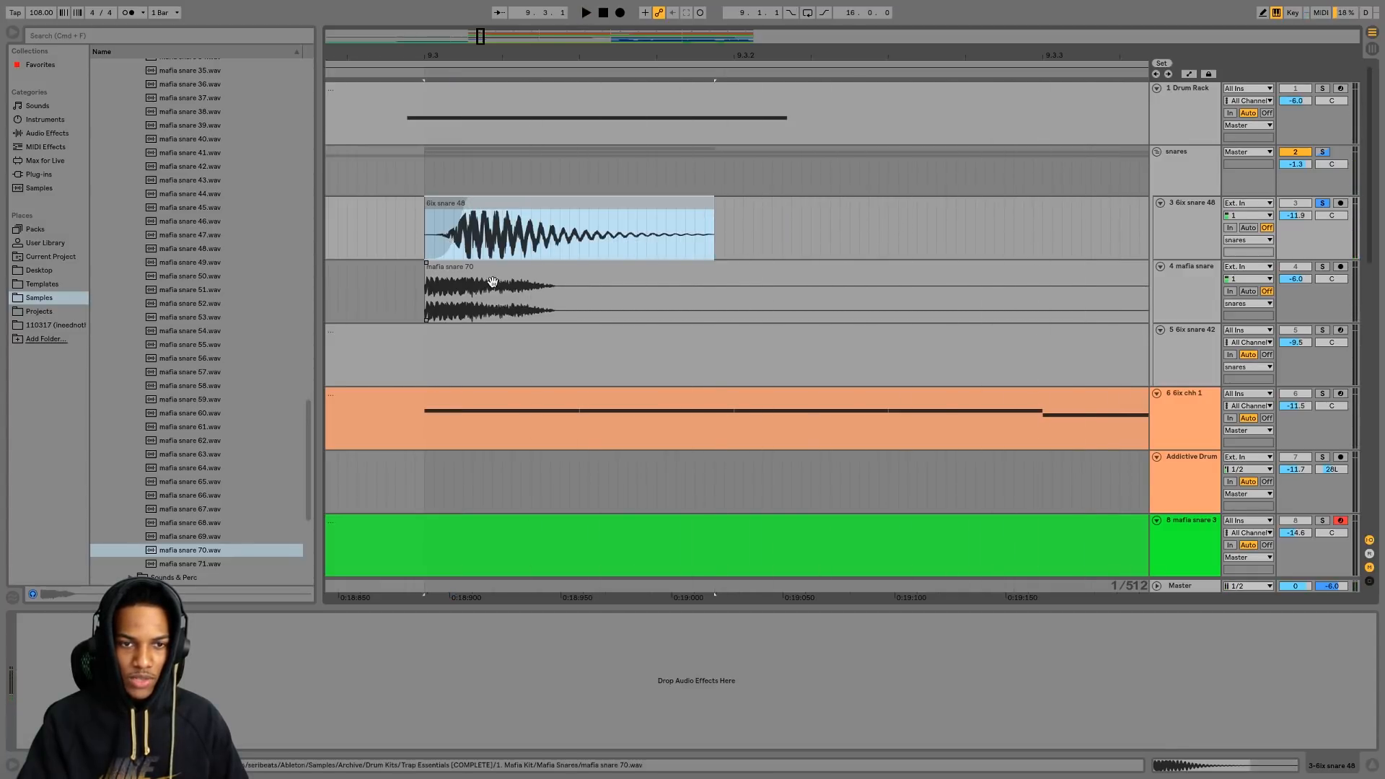
pyautogui.click(1281, 306)
pyautogui.click(1320, 267)
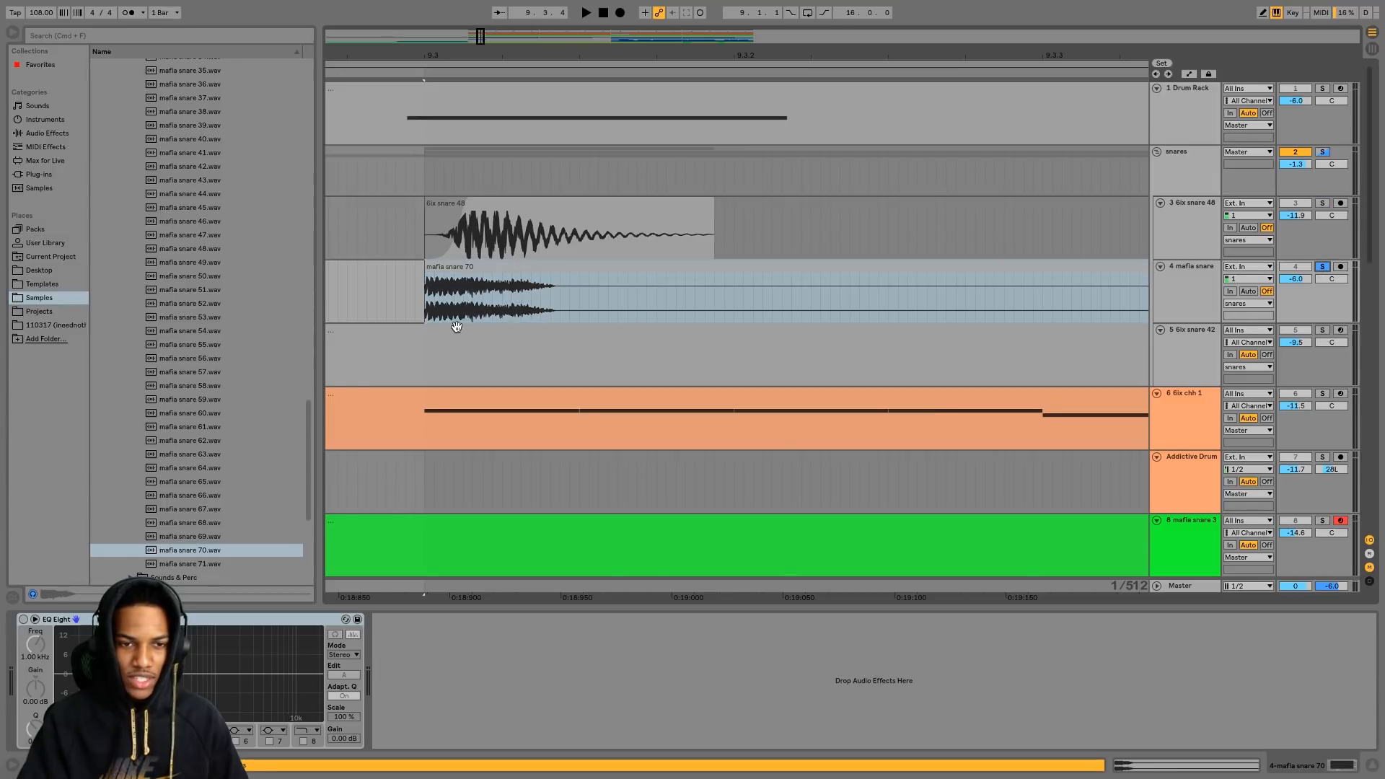
pyautogui.press('space')
pyautogui.press('space')
pyautogui.press('space')
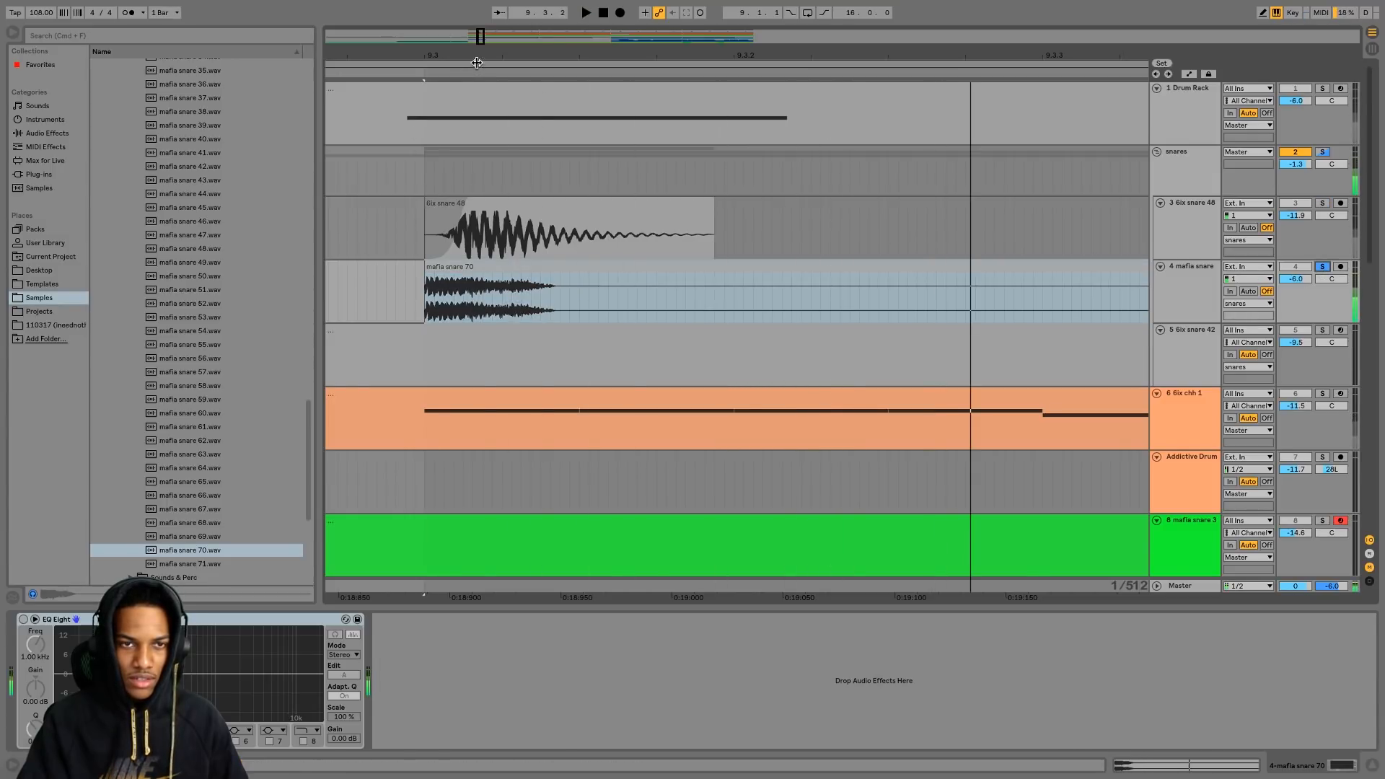
# - Shorten the mafia snare 70 clip at 9.3 to its initial hit, fade out its end and audition it
pyautogui.moveTo(478, 57); pyautogui.dragTo(483, 22)
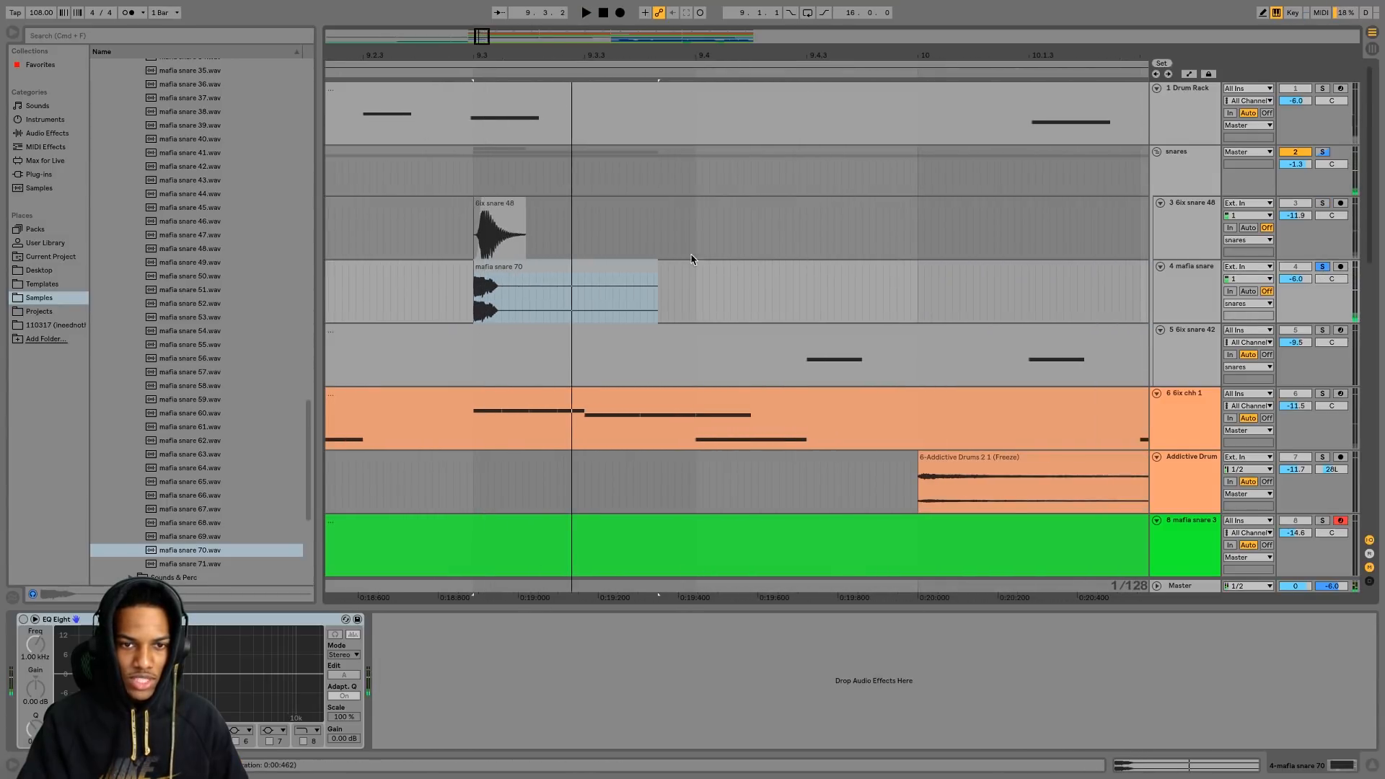
pyautogui.click(651, 266)
pyautogui.moveTo(489, 277); pyautogui.dragTo(481, 278)
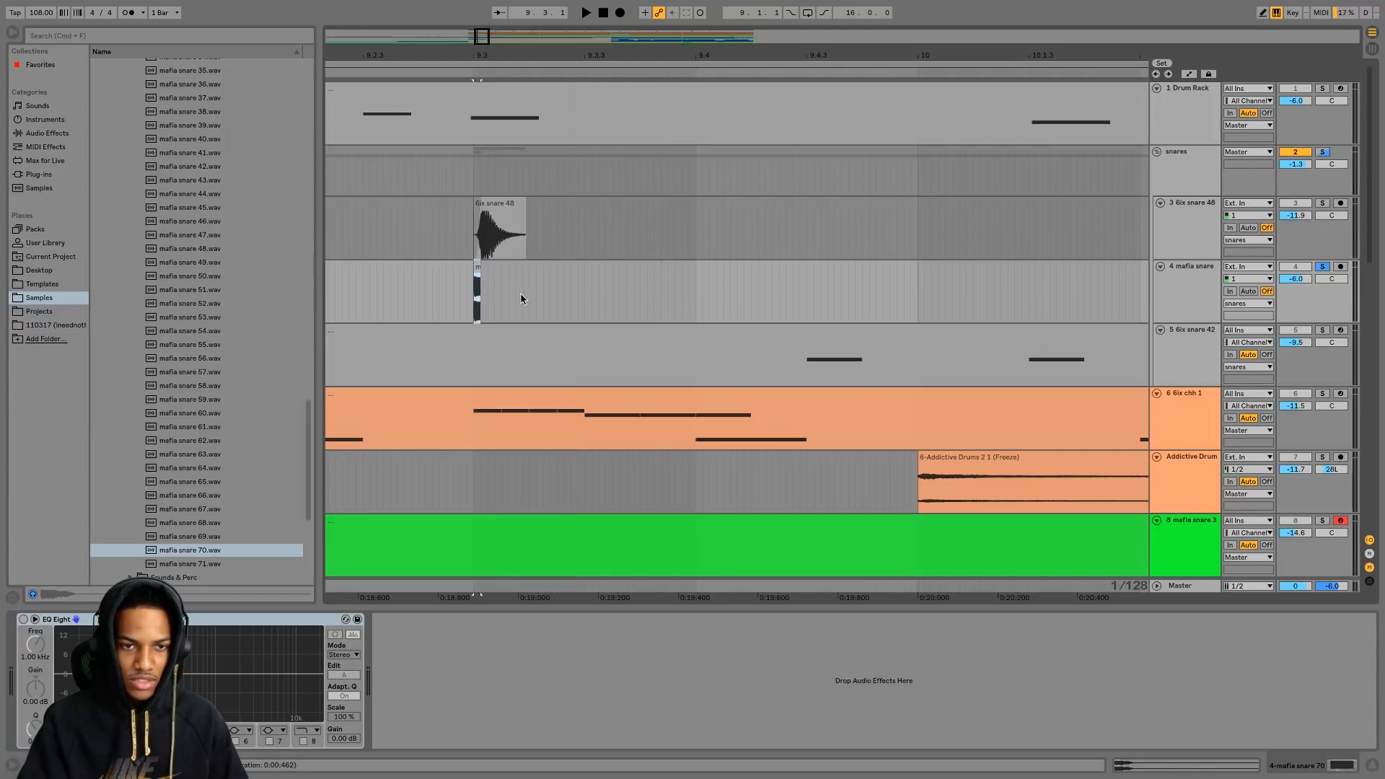
pyautogui.moveTo(477, 70); pyautogui.dragTo(422, 265)
pyautogui.click(469, 265)
pyautogui.click(415, 291)
pyautogui.press('space')
pyautogui.press('space')
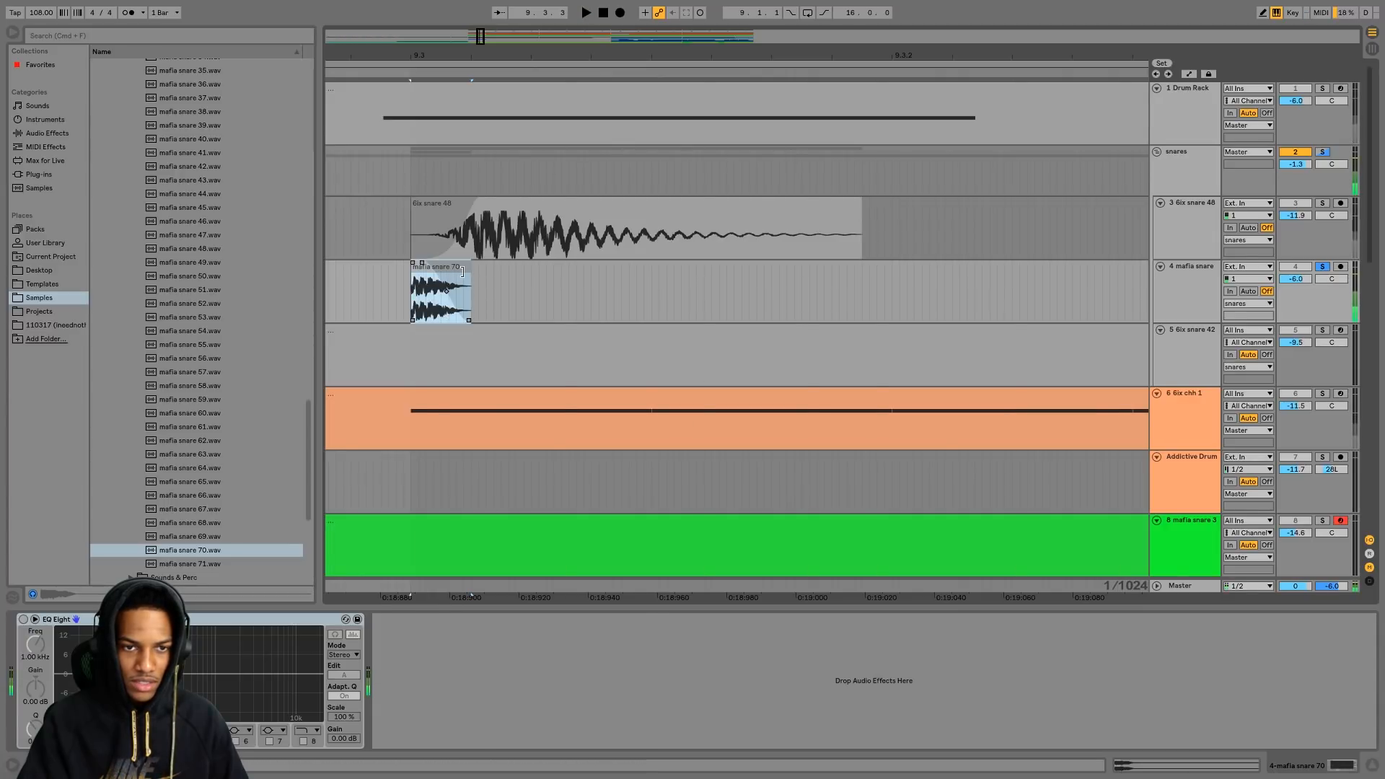
# - Solo the 6ix snare 48 track together with the mafia snare track and play both layers
pyautogui.keyDown('super'); pyautogui.click(1322, 204); pyautogui.keyUp('super')
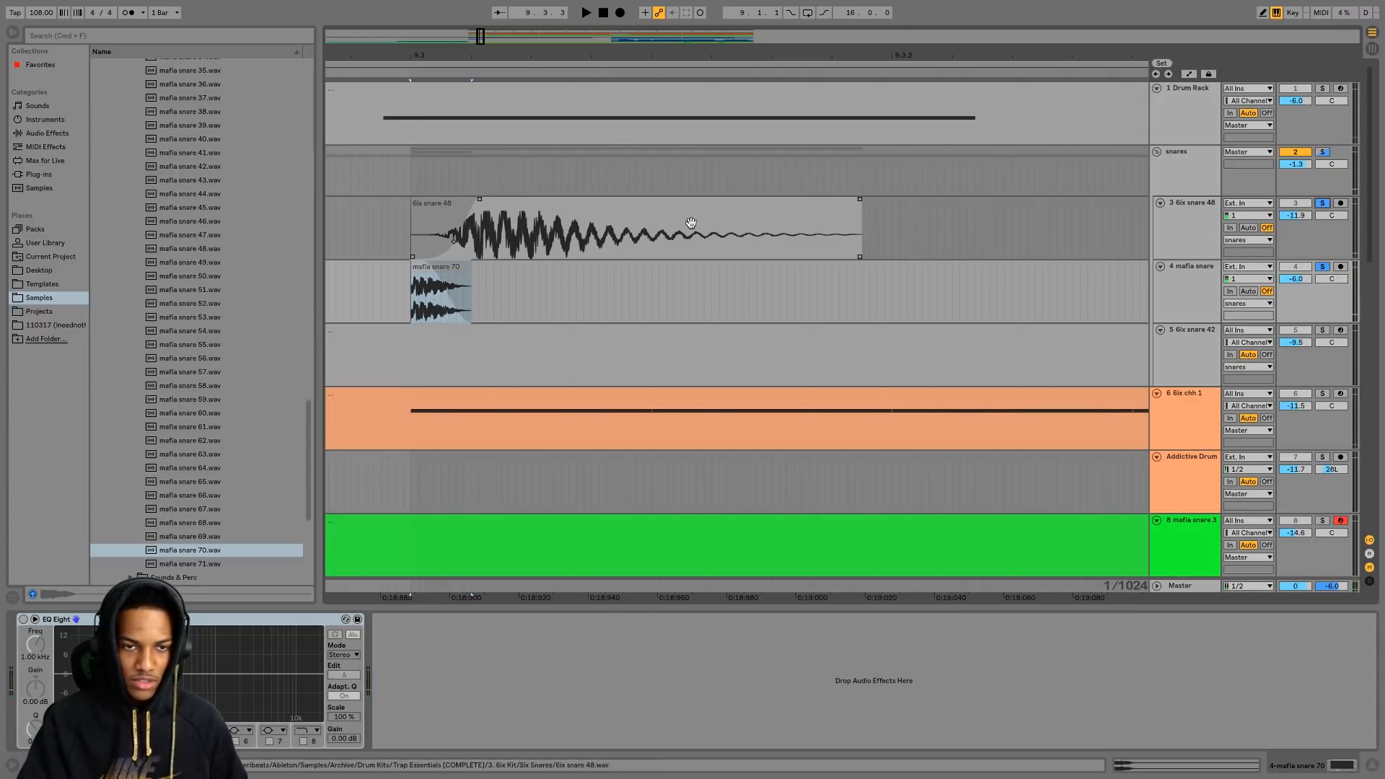
pyautogui.press('space')
pyautogui.press('space')
# - Lengthen the mafia snare 70 clip at 9.3 slightly, keeping a fade-out at its end, and audition the layered snares
pyautogui.moveTo(469, 264); pyautogui.dragTo(522, 267)
pyautogui.press('space')
pyautogui.press('space')
pyautogui.press('space')
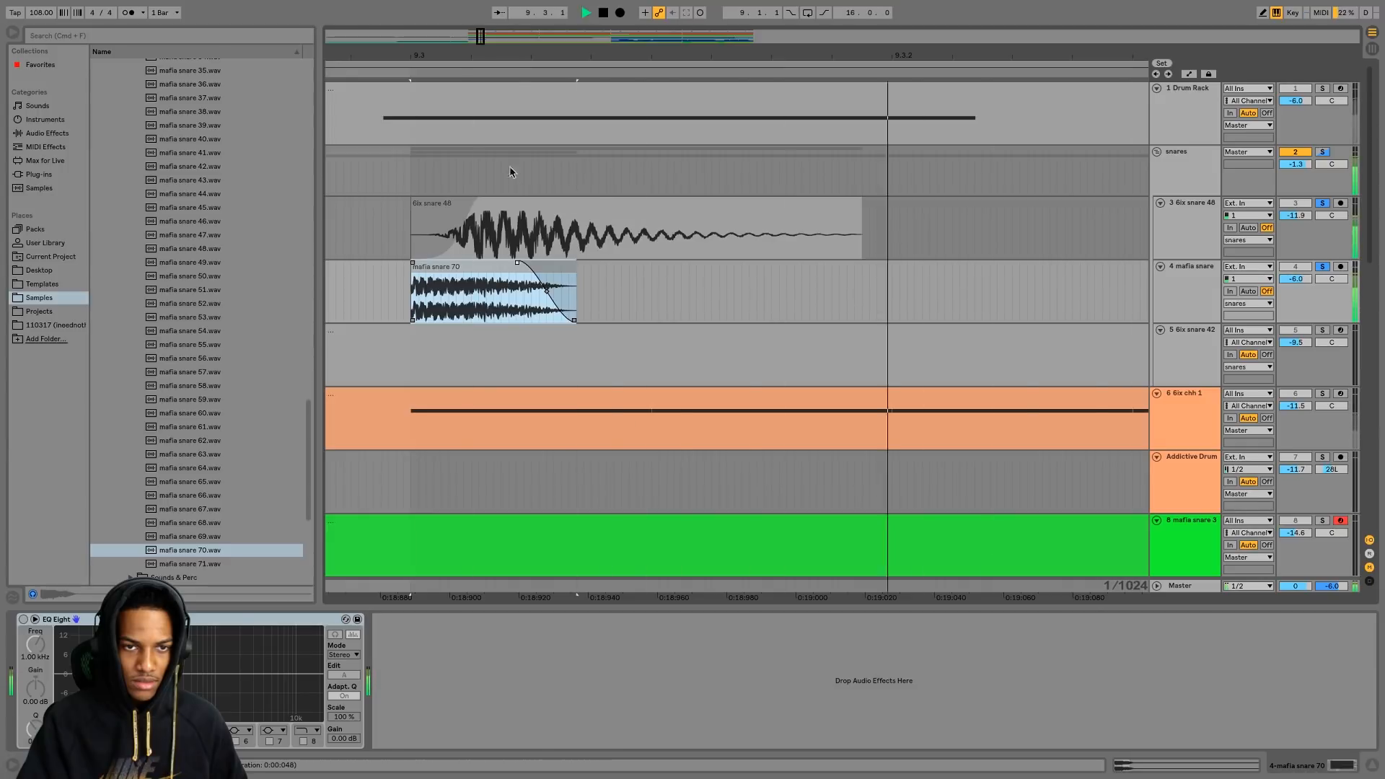
# - Shorten the fade-in of the 6ix snare 48 clip at 9.3 and play back the layered snares
pyautogui.moveTo(557, 254)
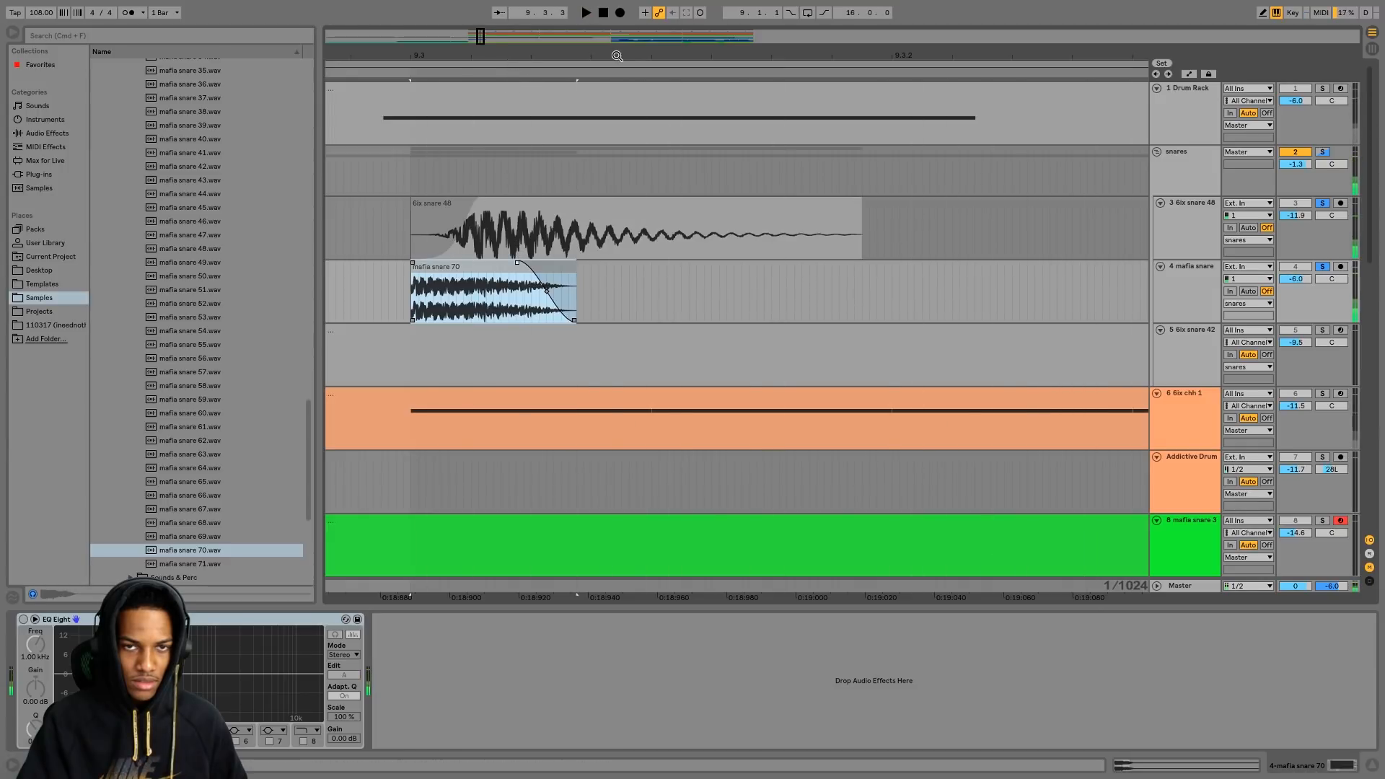
pyautogui.moveTo(616, 56); pyautogui.dragTo(616, 38)
pyautogui.moveTo(542, 201); pyautogui.dragTo(523, 201)
pyautogui.press('space')
pyautogui.press('space')
pyautogui.press('space')
pyautogui.press('space')
pyautogui.press('space')
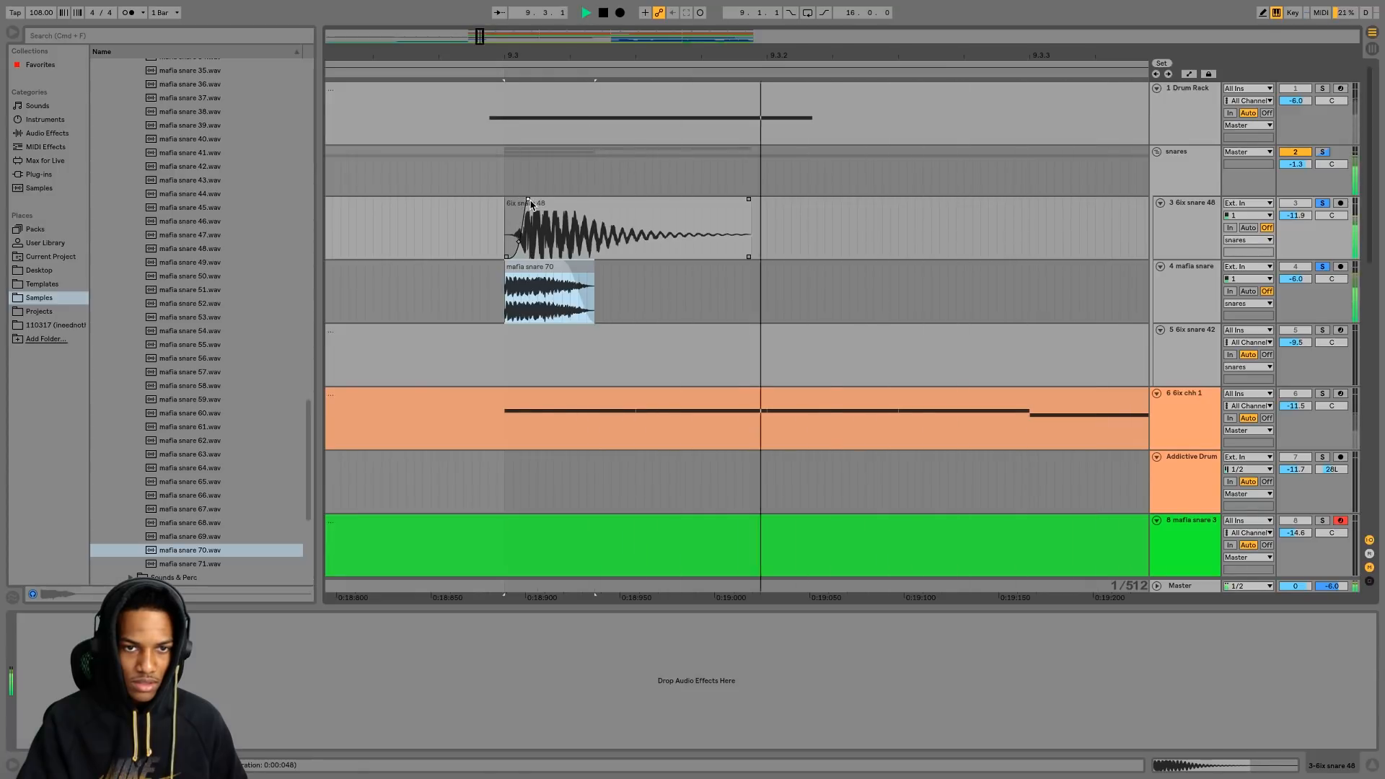
pyautogui.click(486, 233)
pyautogui.press('space')
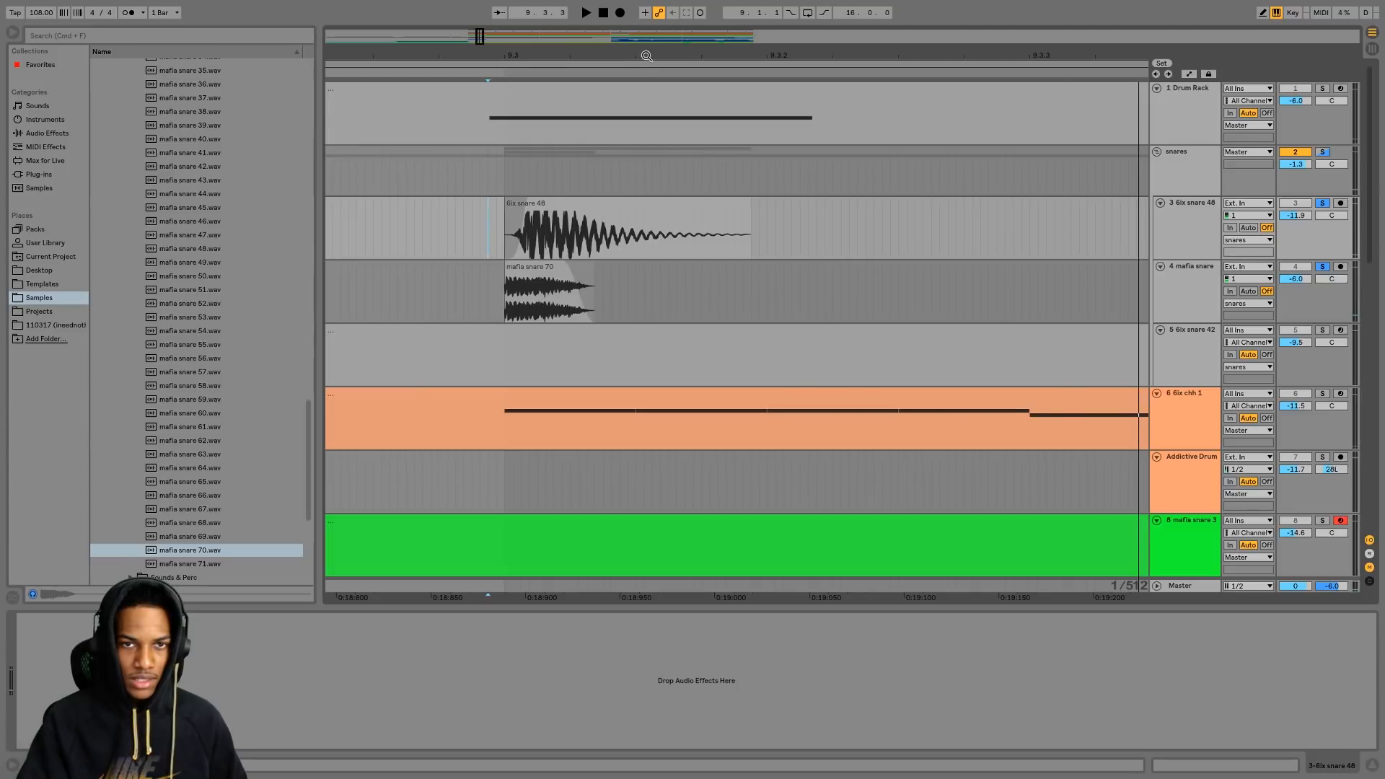
pyautogui.moveTo(646, 56); pyautogui.dragTo(388, 15)
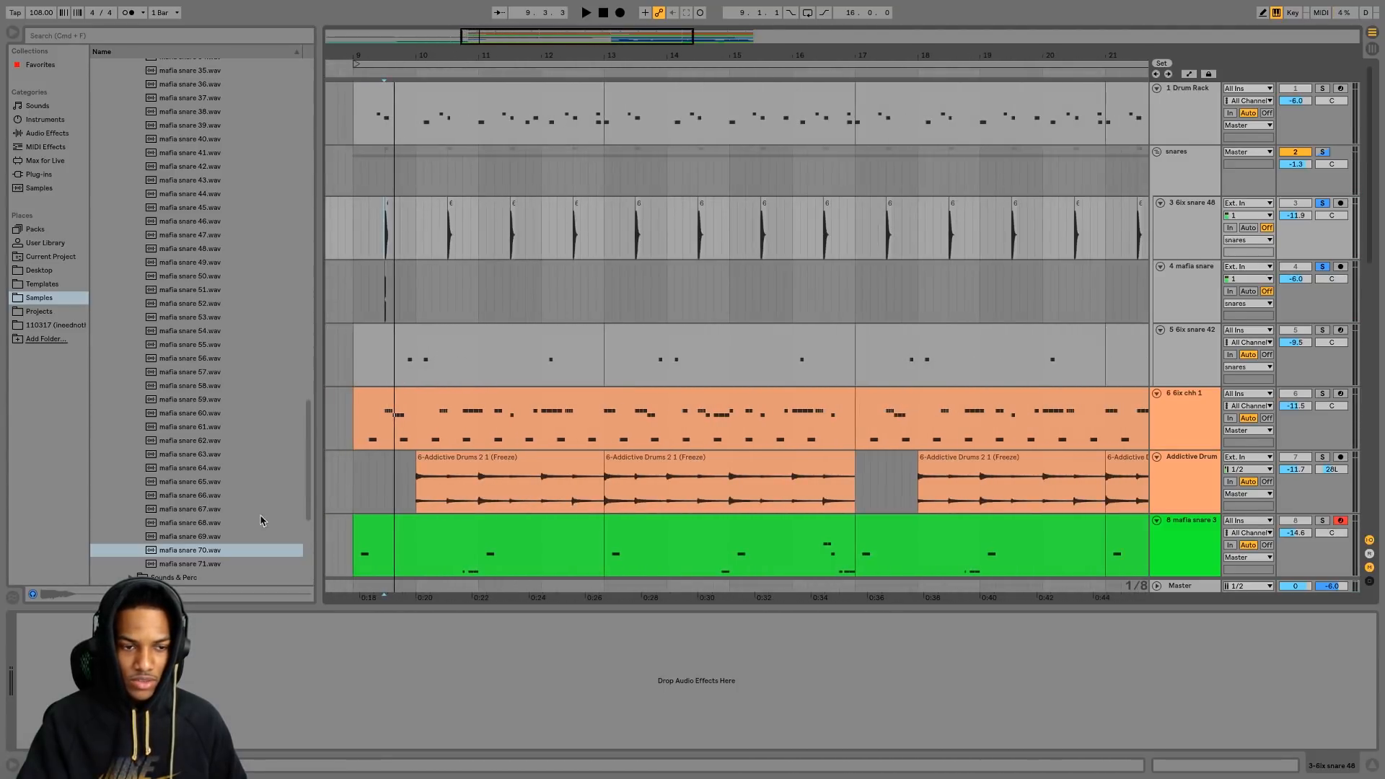
pyautogui.moveTo(173, 546); pyautogui.dragTo(449, 288)
pyautogui.press('space')
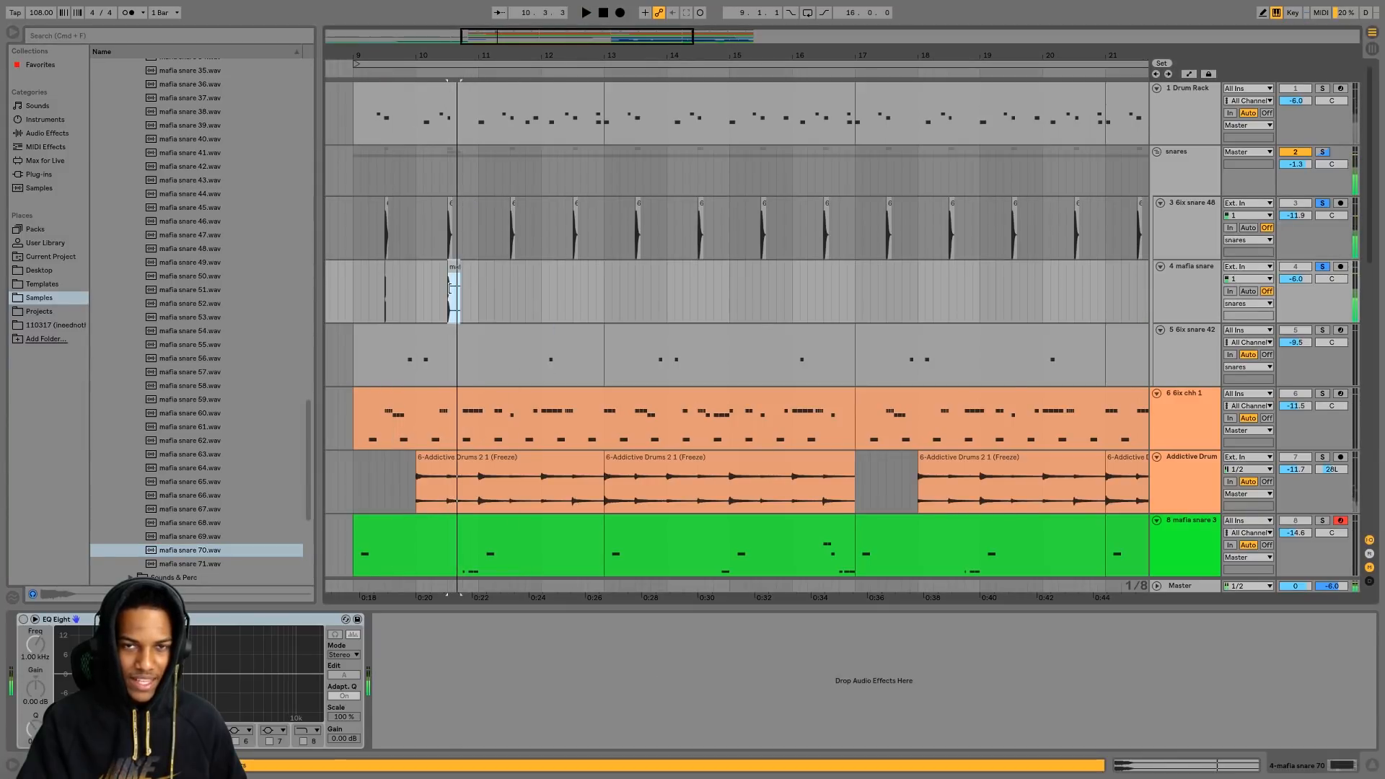
pyautogui.press('Delete')
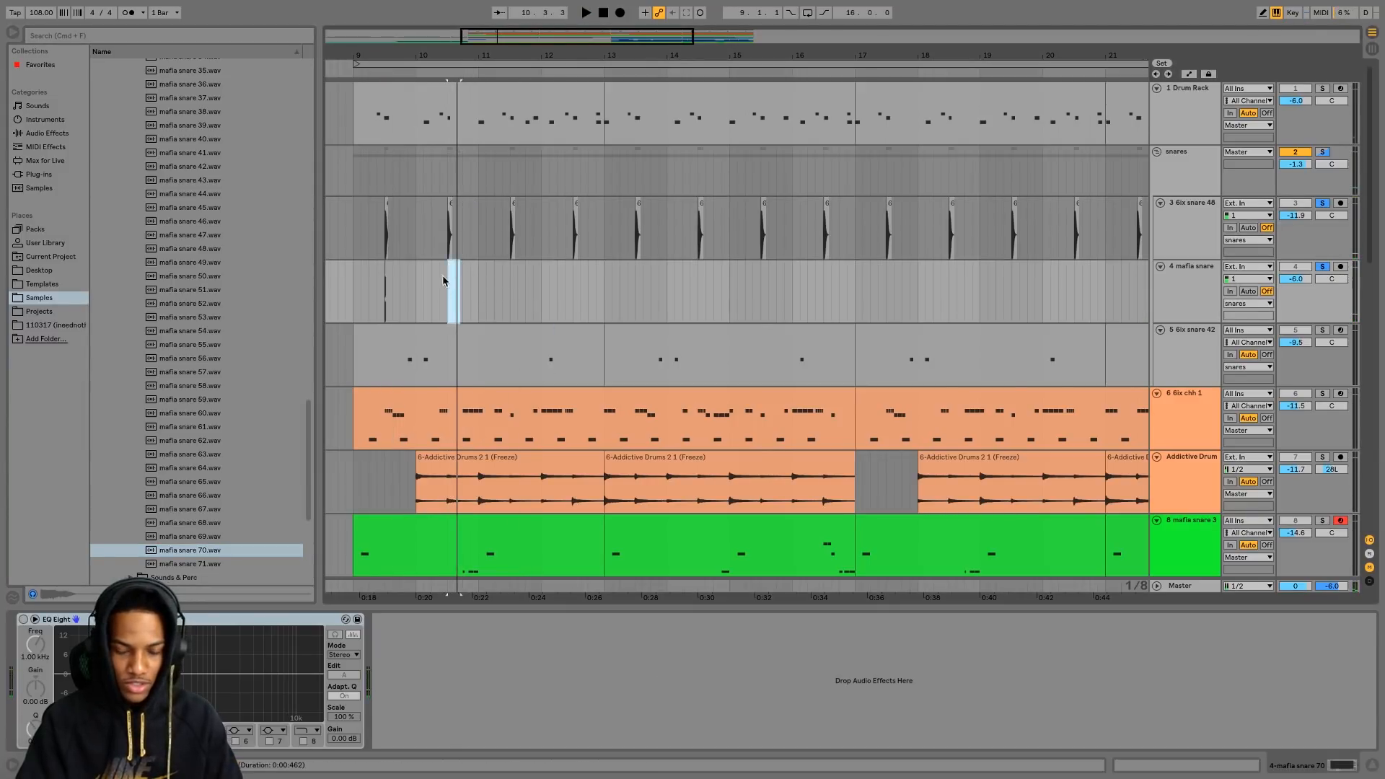
# - Copy the layered snare clips on both tracks at 9.3 and replace the single snare at 10.3 with them
pyautogui.moveTo(399, 303); pyautogui.dragTo(382, 235)
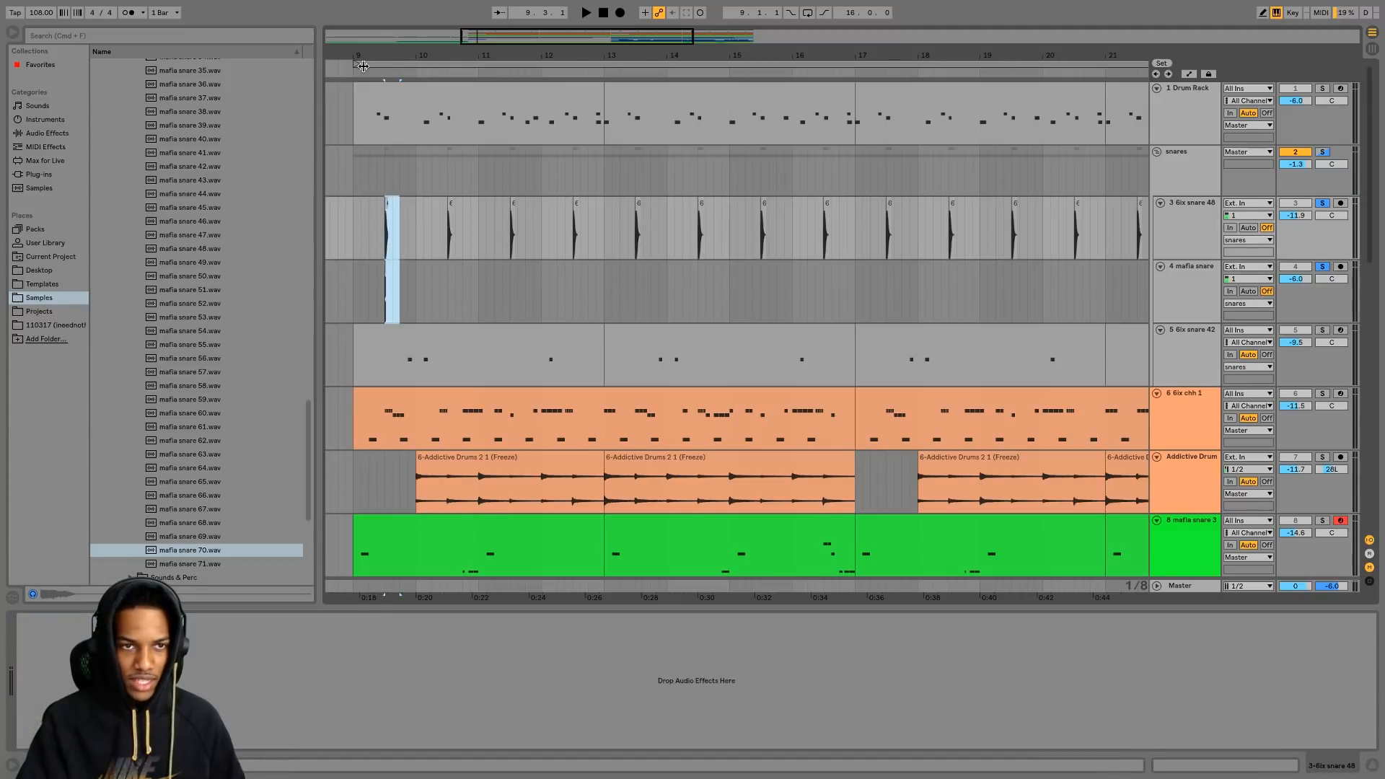
pyautogui.moveTo(367, 55); pyautogui.dragTo(370, 65)
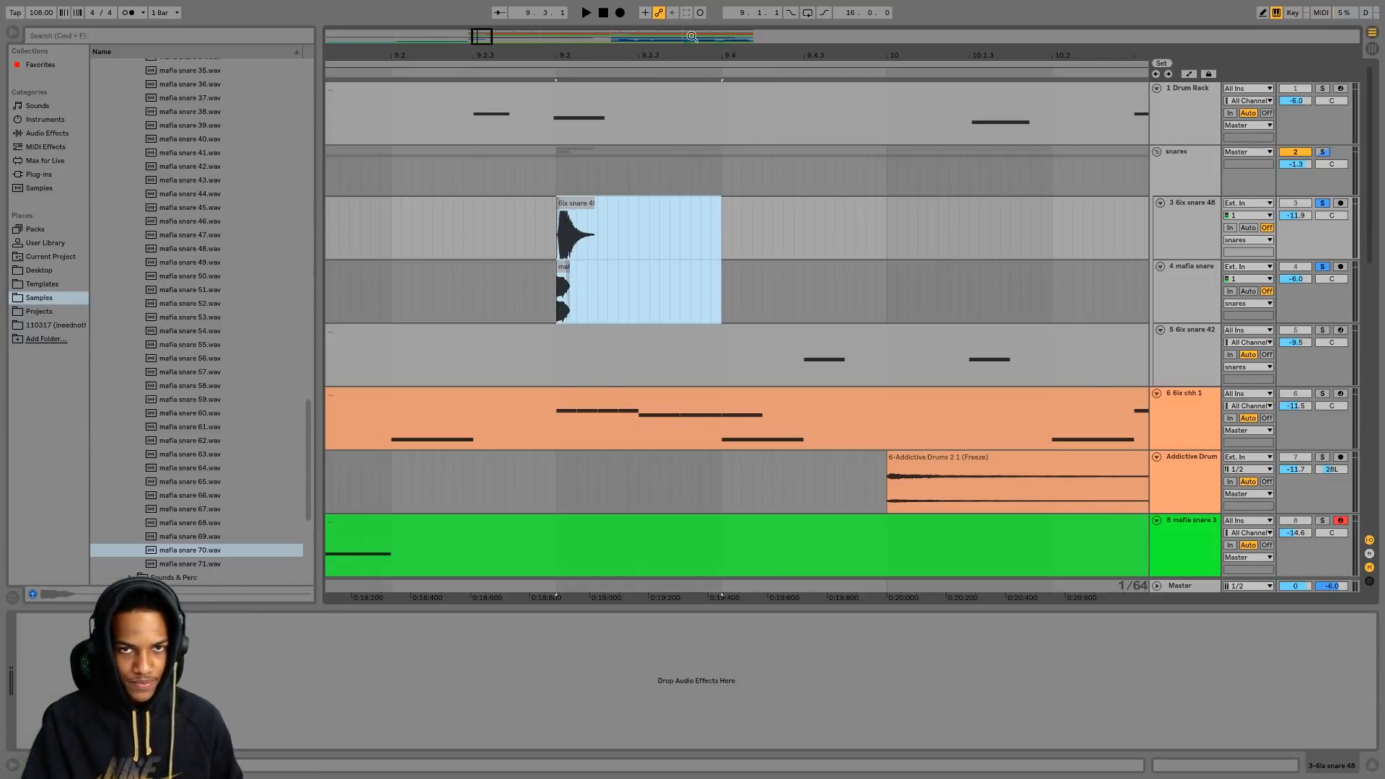
pyautogui.moveTo(701, 55); pyautogui.dragTo(702, 23)
pyautogui.moveTo(817, 234); pyautogui.dragTo(832, 305)
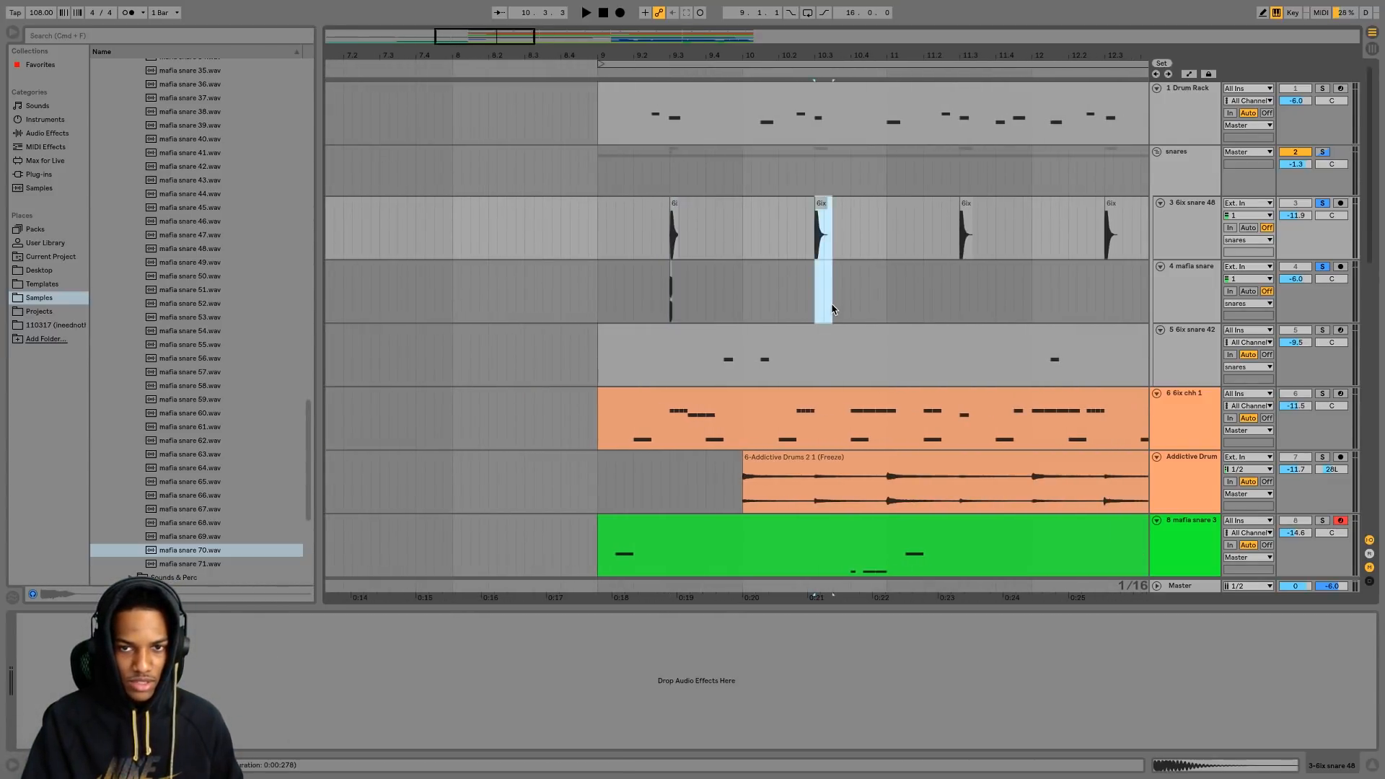
pyautogui.press('Delete')
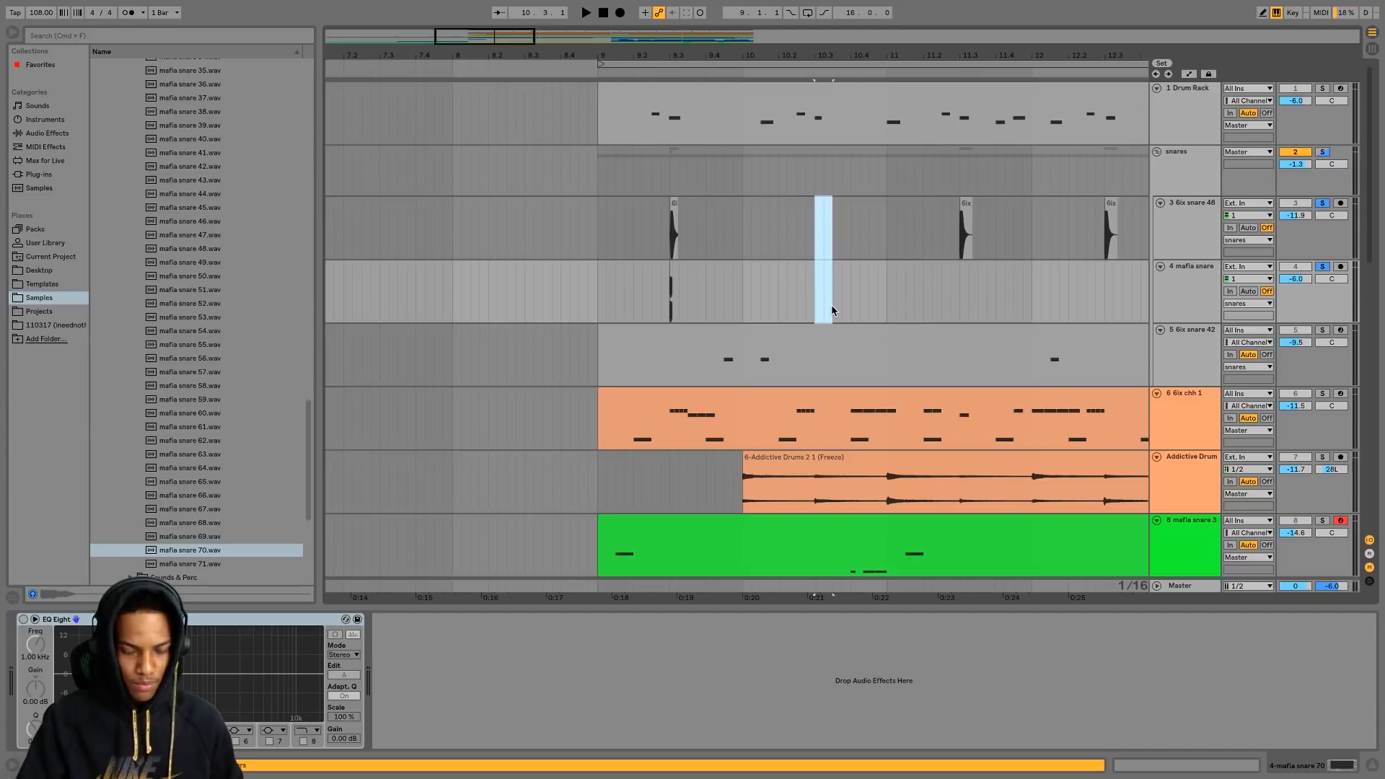
pyautogui.moveTo(675, 303); pyautogui.dragTo(672, 242)
pyautogui.click(814, 234)
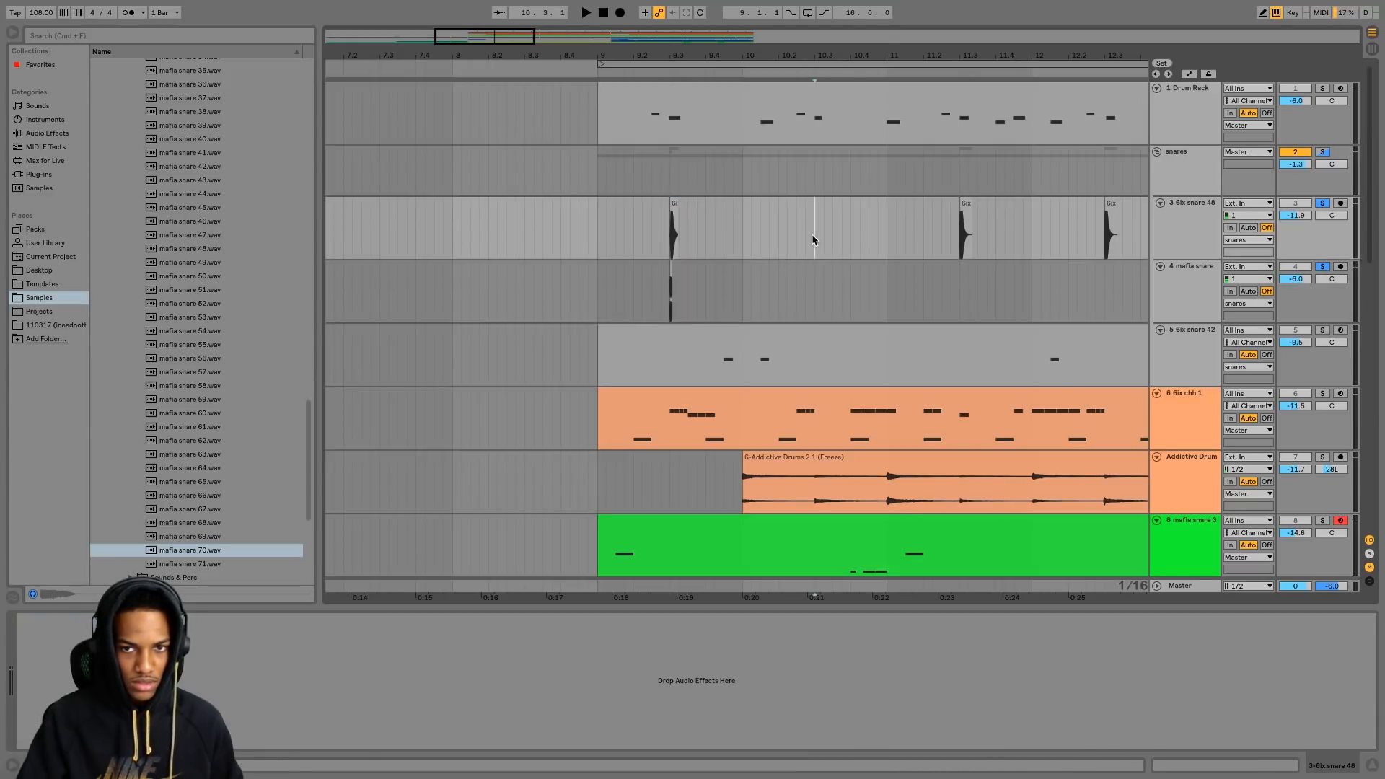
pyautogui.hotkey('ctrl', 'v')
# - Replace the single snare clips at 11.3 and 12.3 with the copied layered snare pair
pyautogui.click(959, 220)
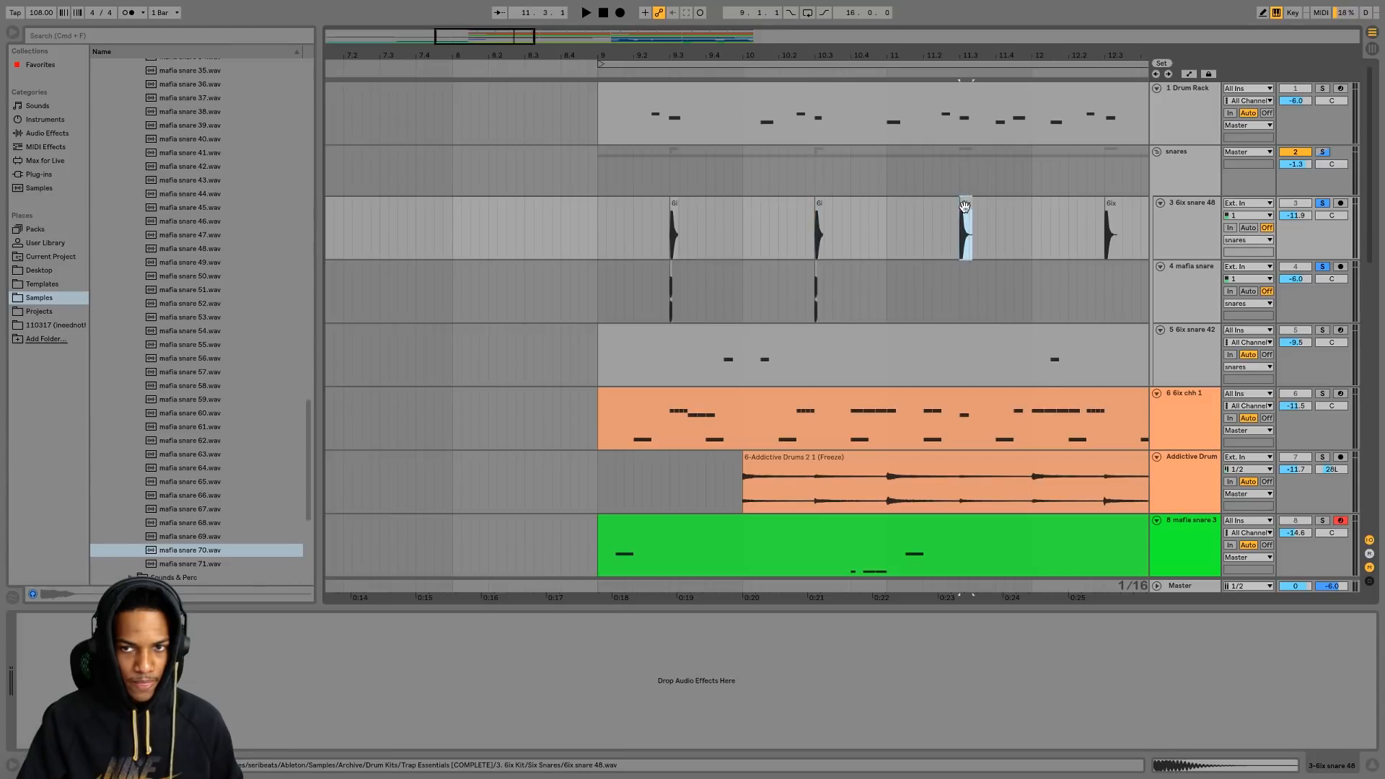
pyautogui.hotkey('ctrl', 'v')
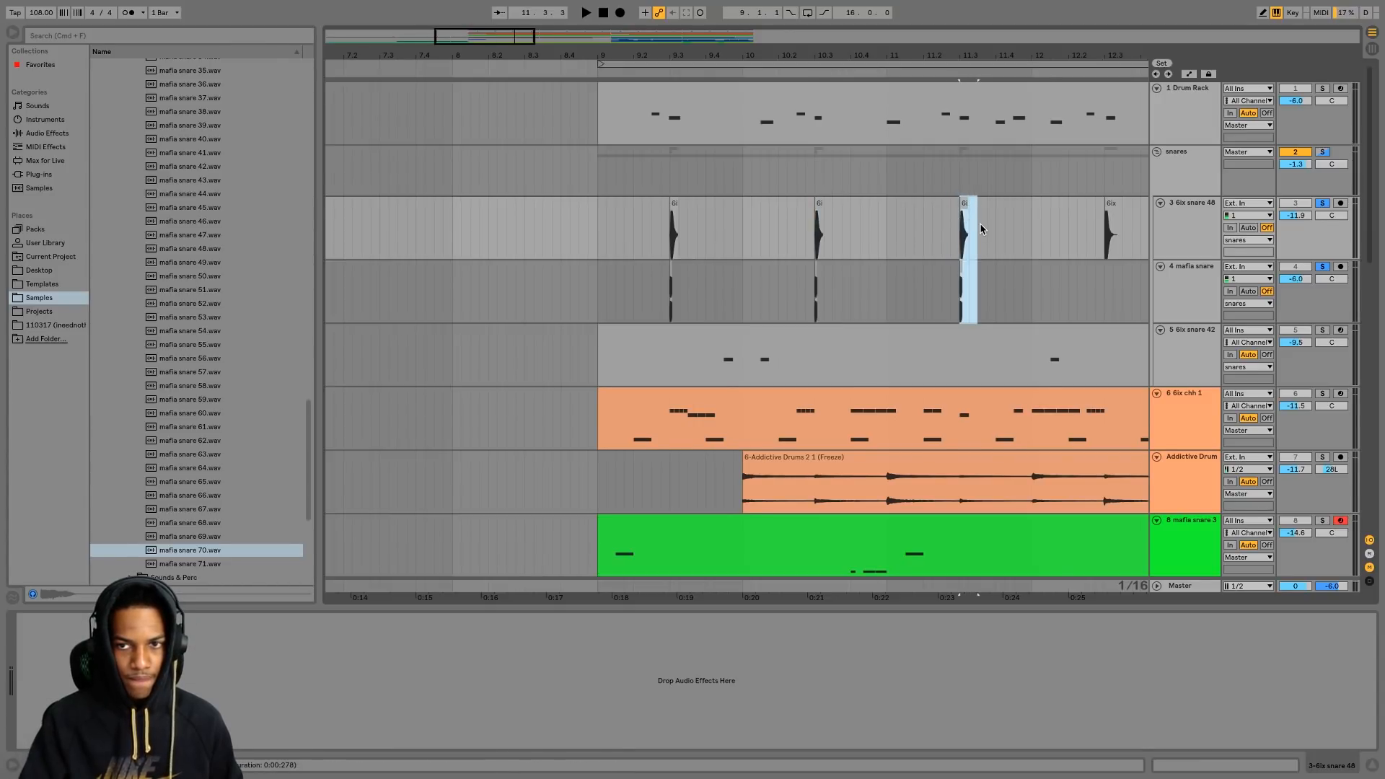
pyautogui.hscroll(3, 979, 223)
pyautogui.hscroll(1, 979, 224)
pyautogui.click(951, 207)
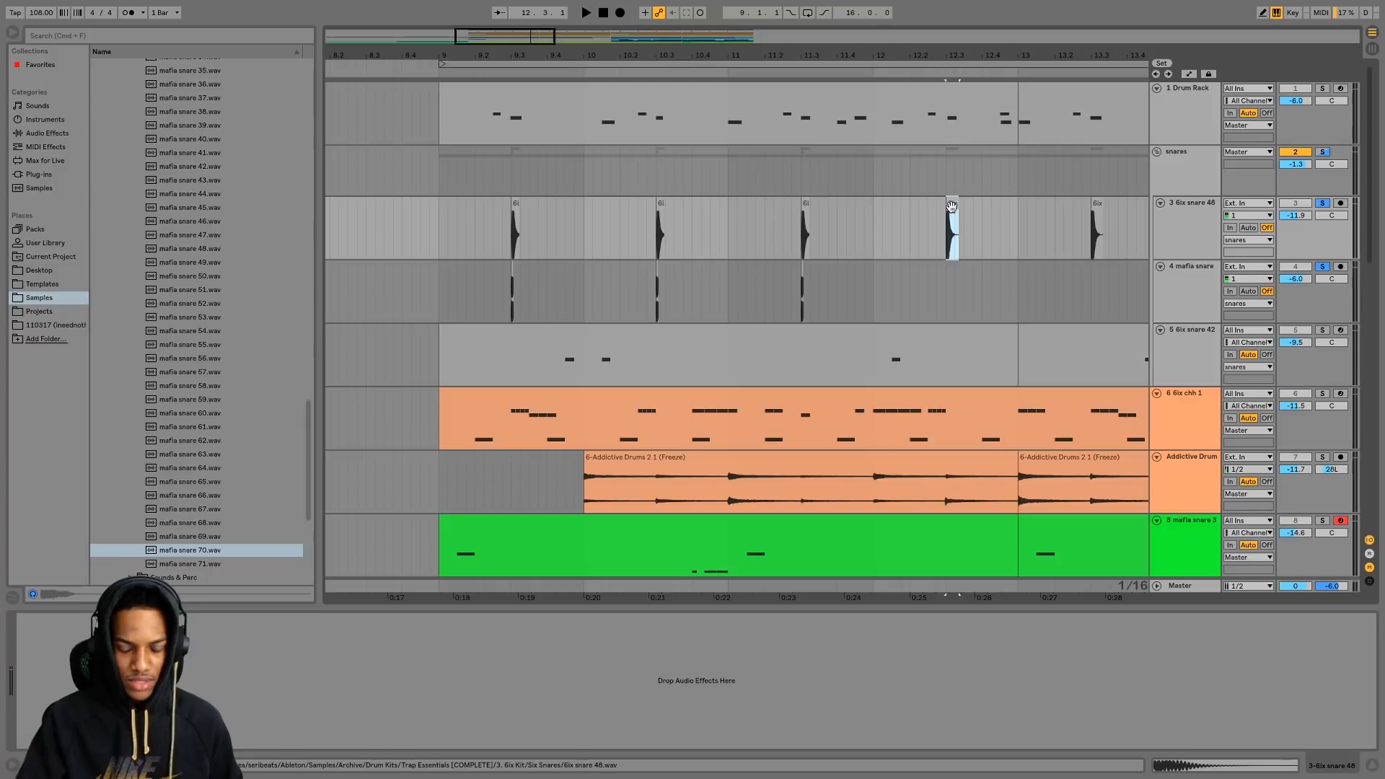
pyautogui.press('BackSpace')
pyautogui.hotkey('ctrl', 'v')
# - Replace the single snare clips at 13.3 and 14.3 with the copied layered snare pair
pyautogui.hscroll(5, 948, 216)
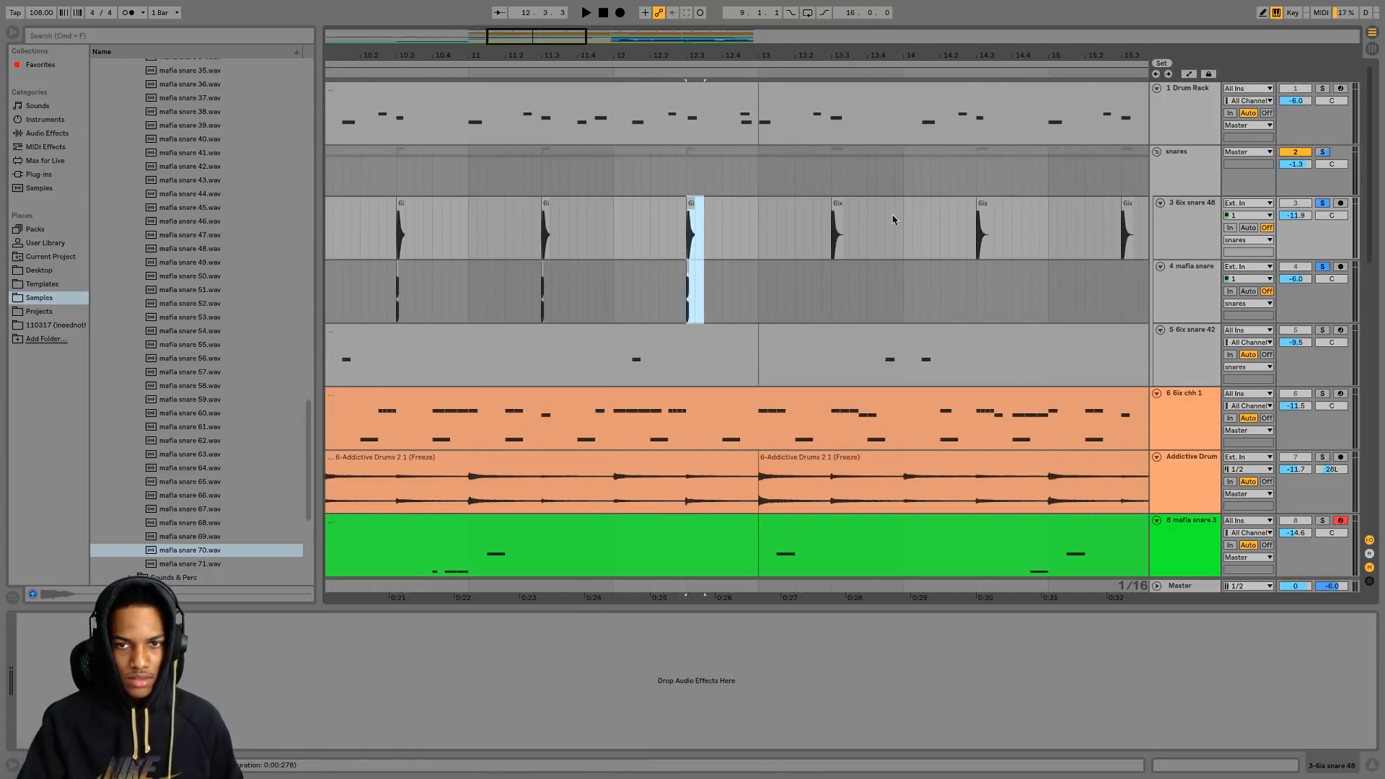
pyautogui.click(836, 208)
pyautogui.hscroll(5, 835, 206)
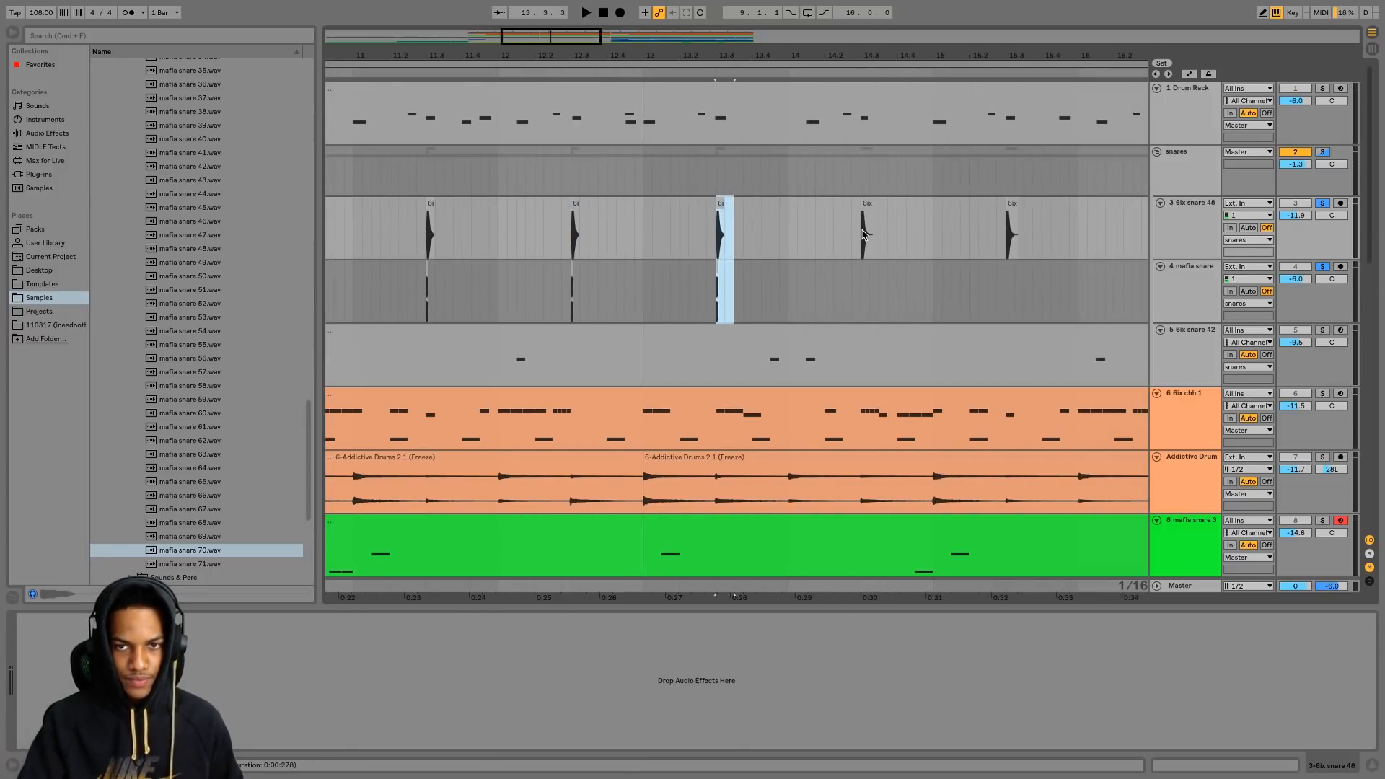
pyautogui.click(695, 205)
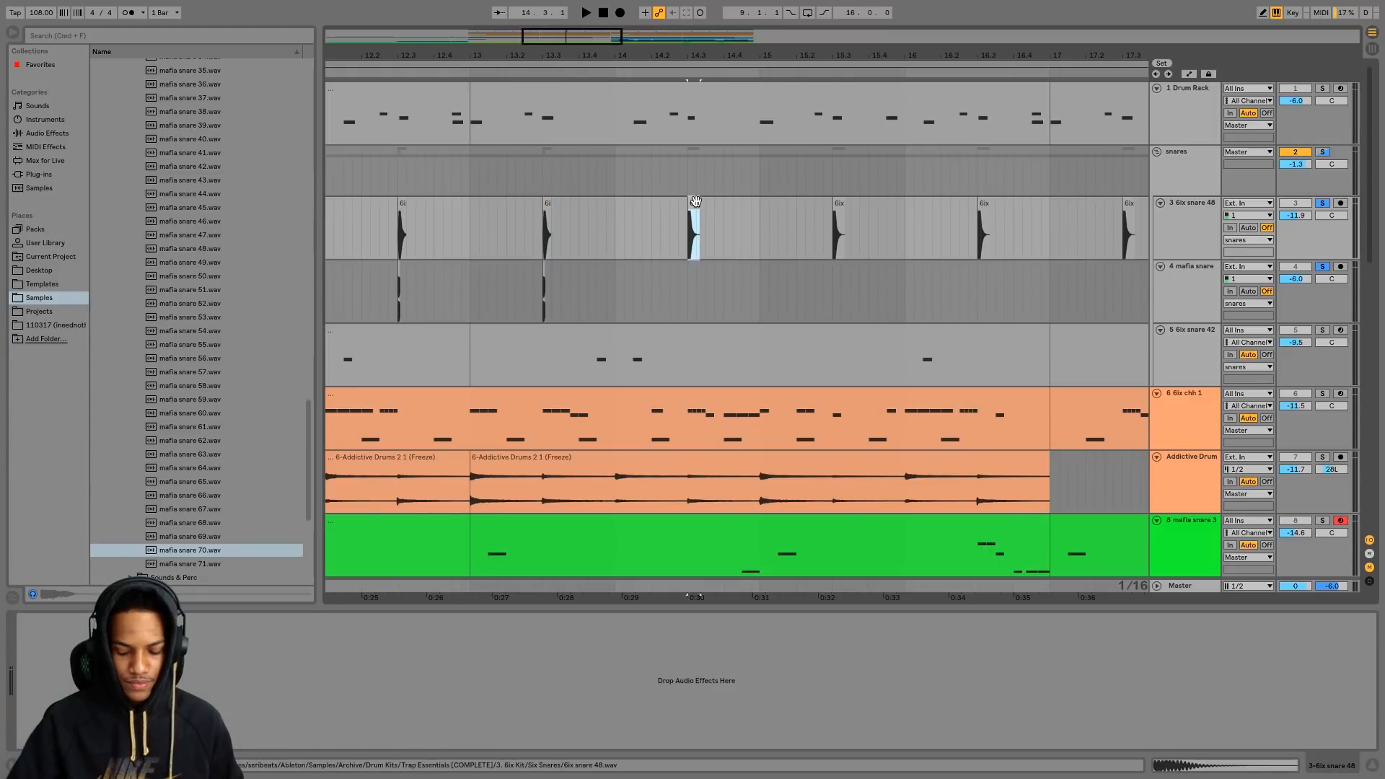
pyautogui.hotkey('shift', 'Down')
pyautogui.hscroll(2, 726, 210)
pyautogui.hscroll(-1, 726, 210)
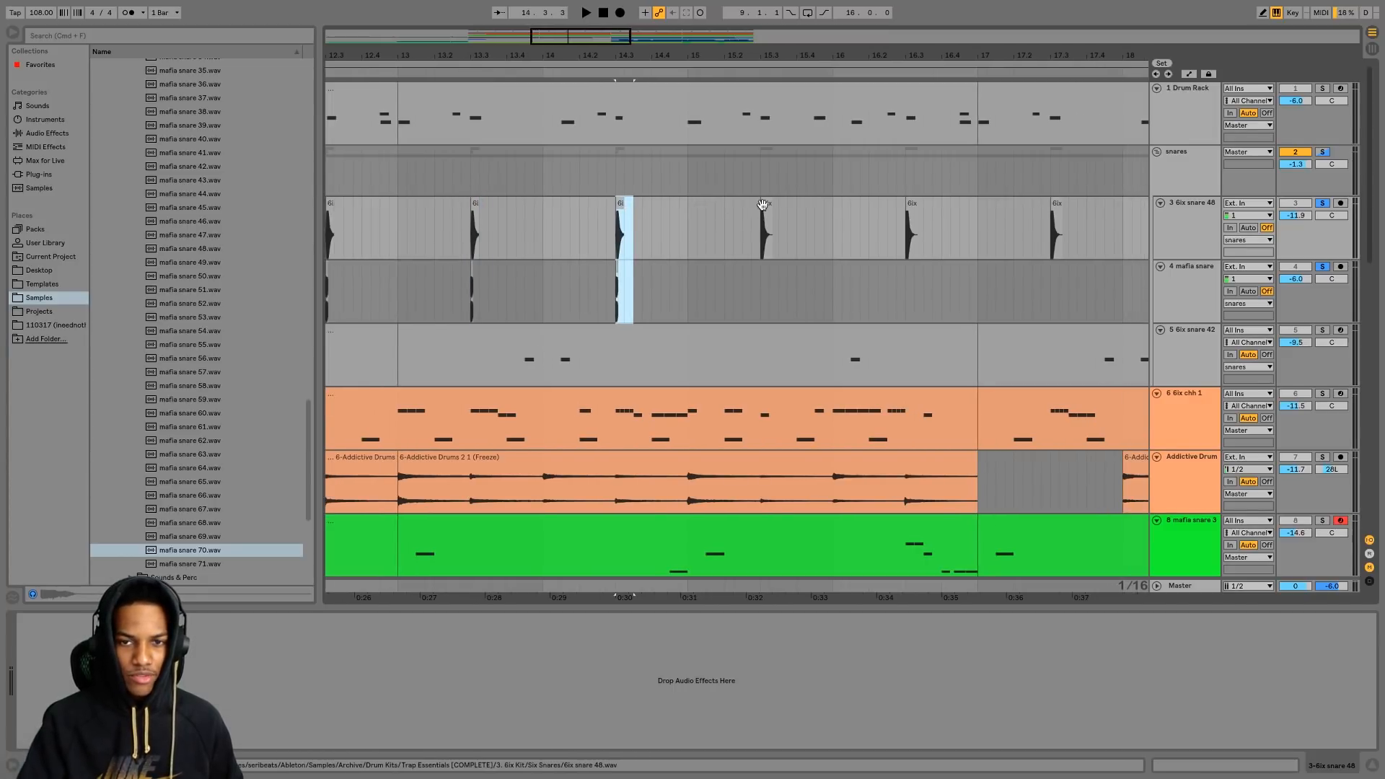
# - Replace the single snare clips at 15.3 and 16.3 with the copied layered snare pair
pyautogui.click(766, 206)
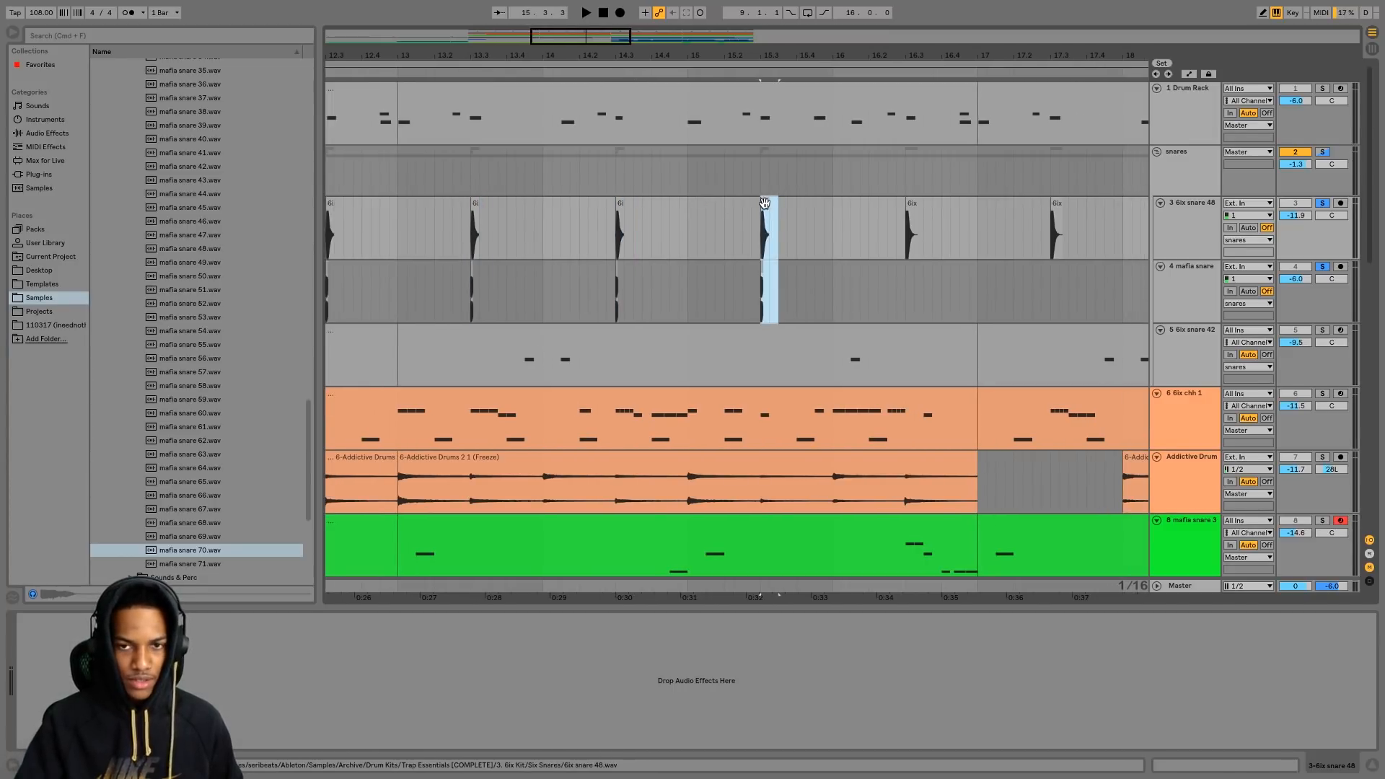
pyautogui.hscroll(3, 766, 206)
pyautogui.click(796, 204)
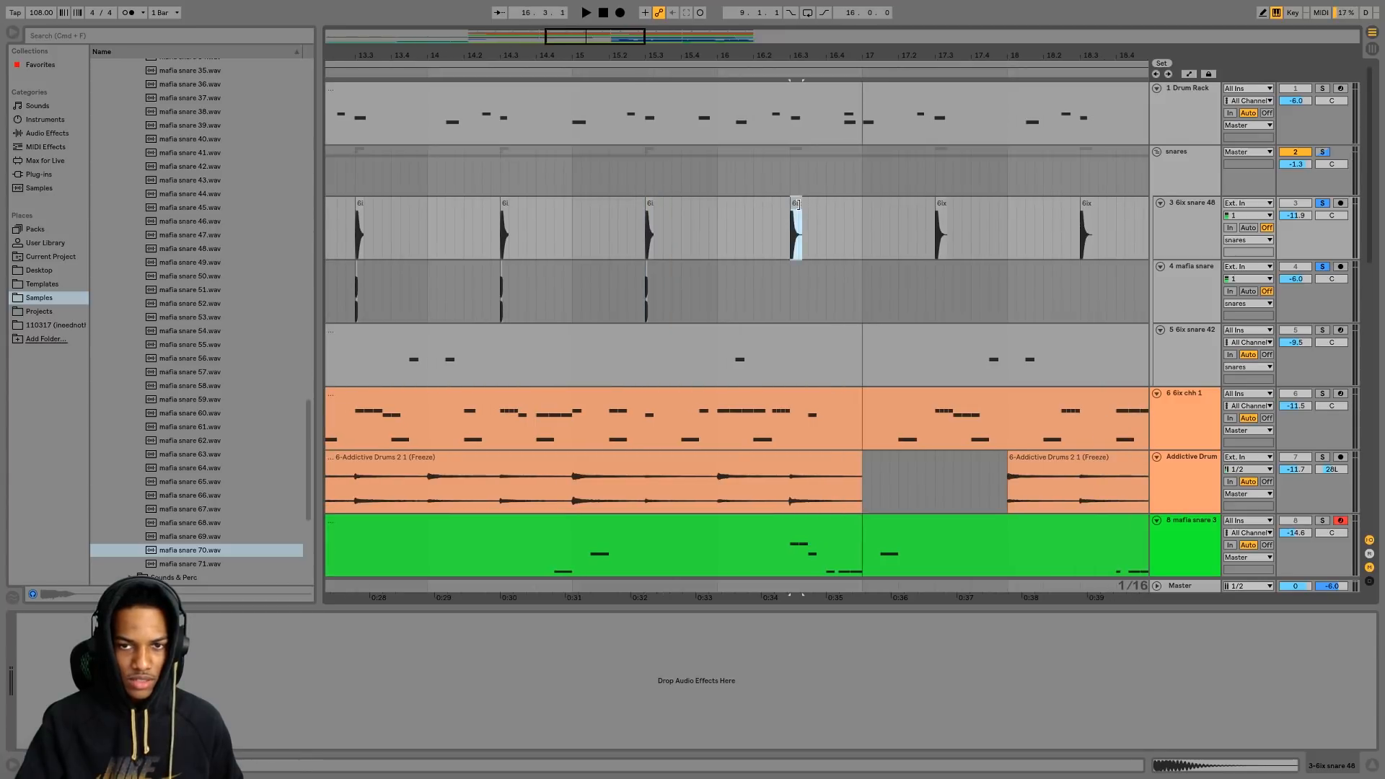
pyautogui.hotkey('shift', 'Down')
# - Paste the layered snare pair over the remaining single snares from 17.3 through 24.3
pyautogui.hscroll(2, 835, 225)
pyautogui.hscroll(20, 835, 226)
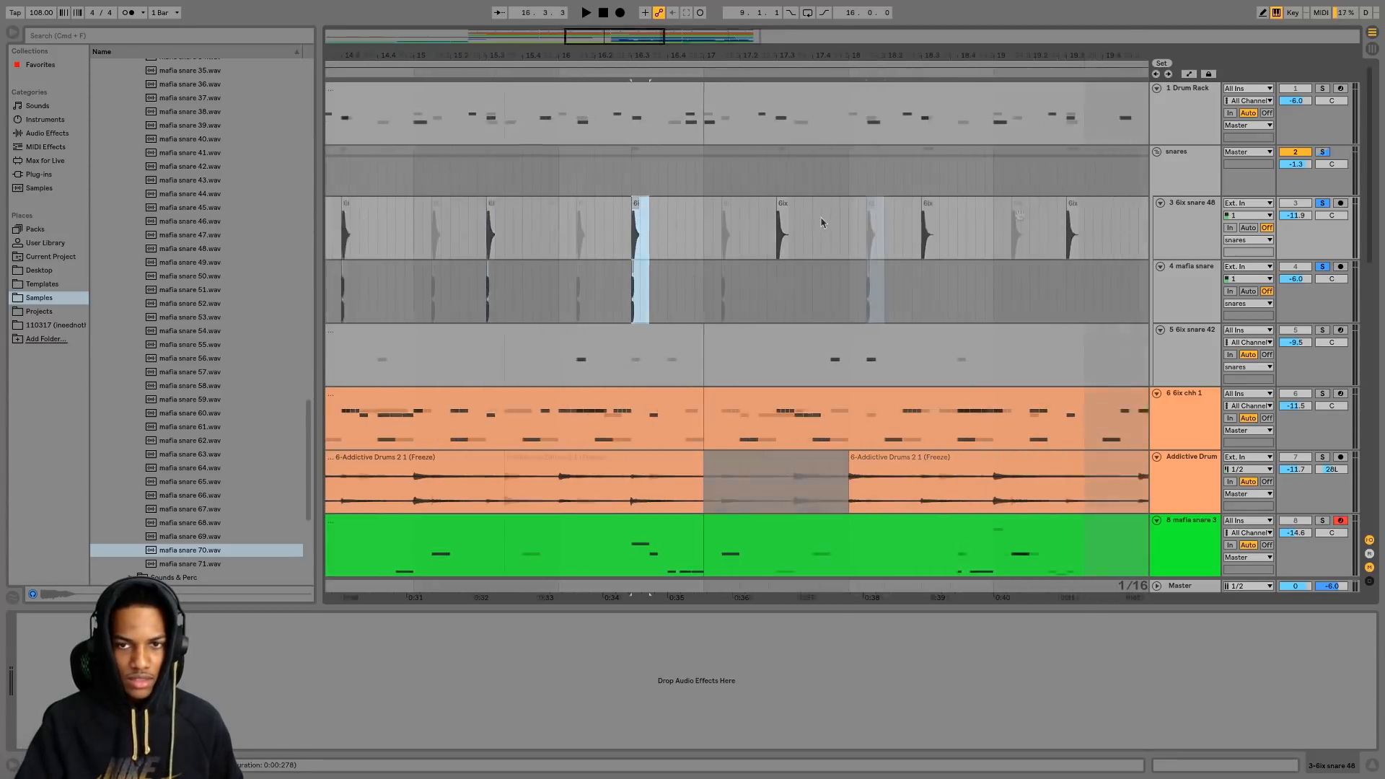
pyautogui.click(1016, 205)
pyautogui.hotkey('shift', 'Down')
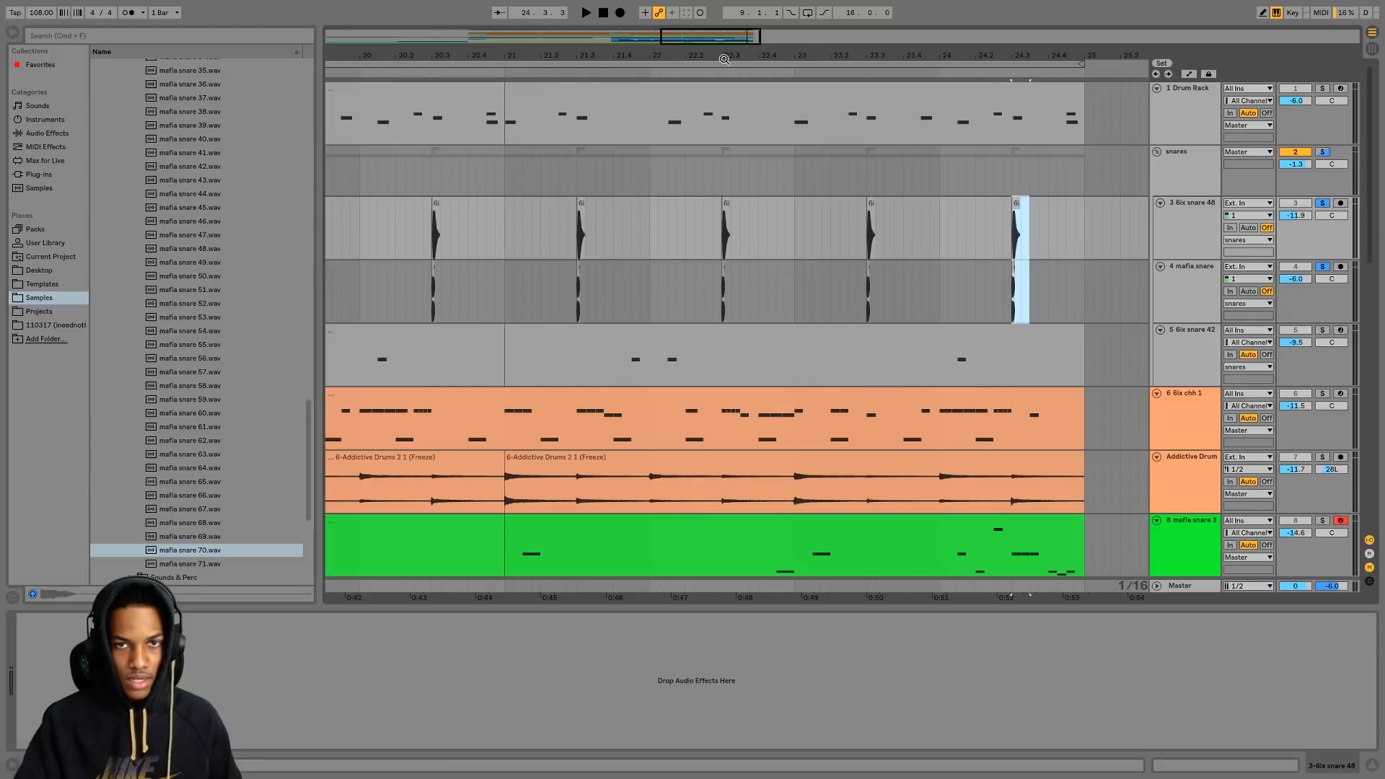
# - Play the layered snares from bar 9, solo the Drum Rack track alongside them and show its devices
pyautogui.press('-')
pyautogui.press('-')
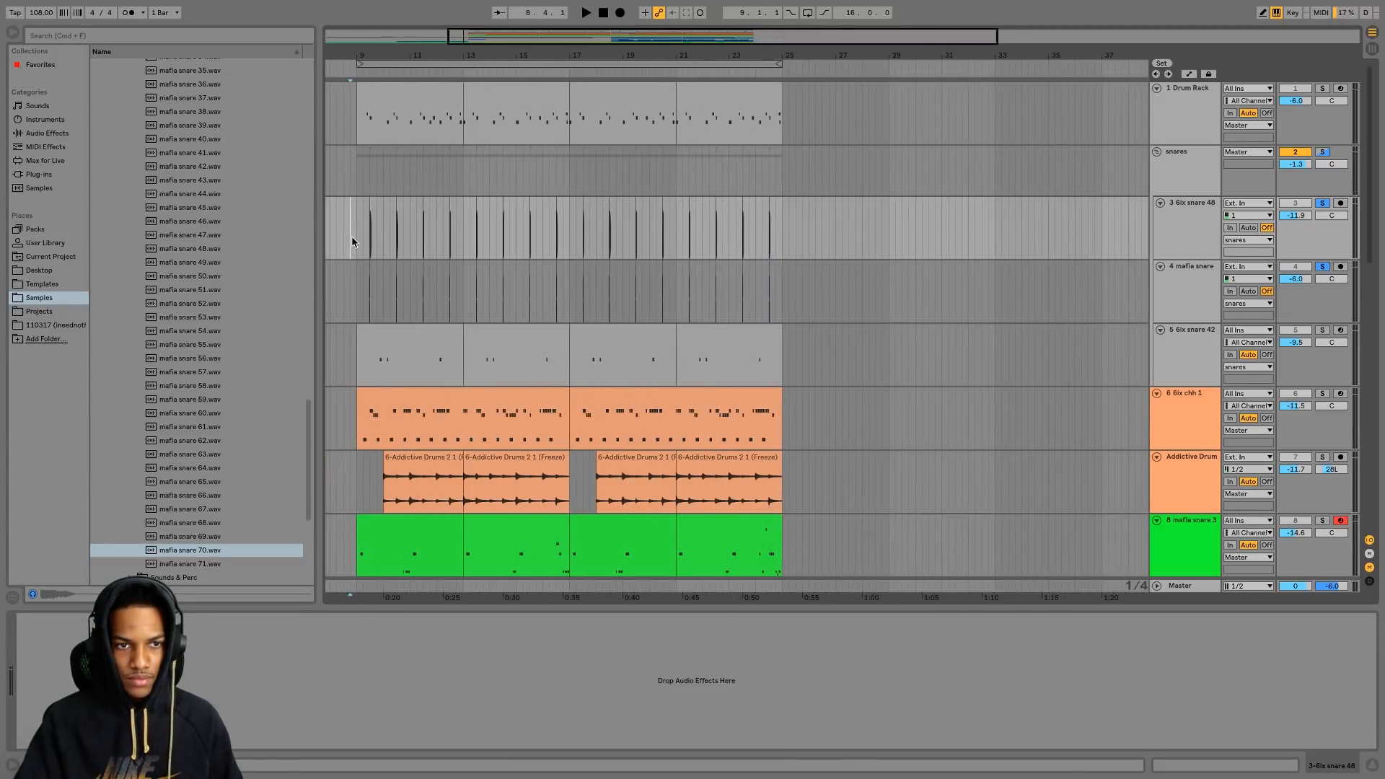
pyautogui.click(363, 243)
pyautogui.press('space')
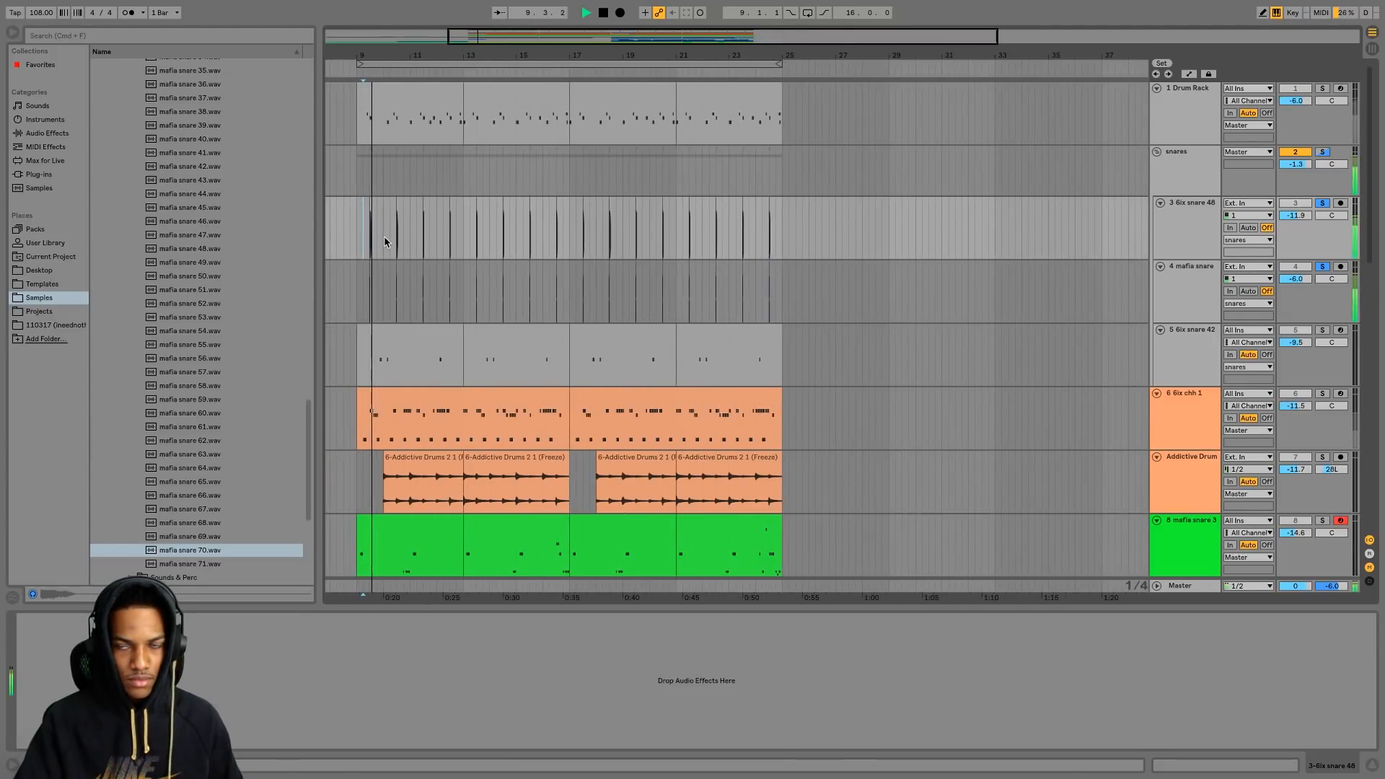
pyautogui.click(1322, 88)
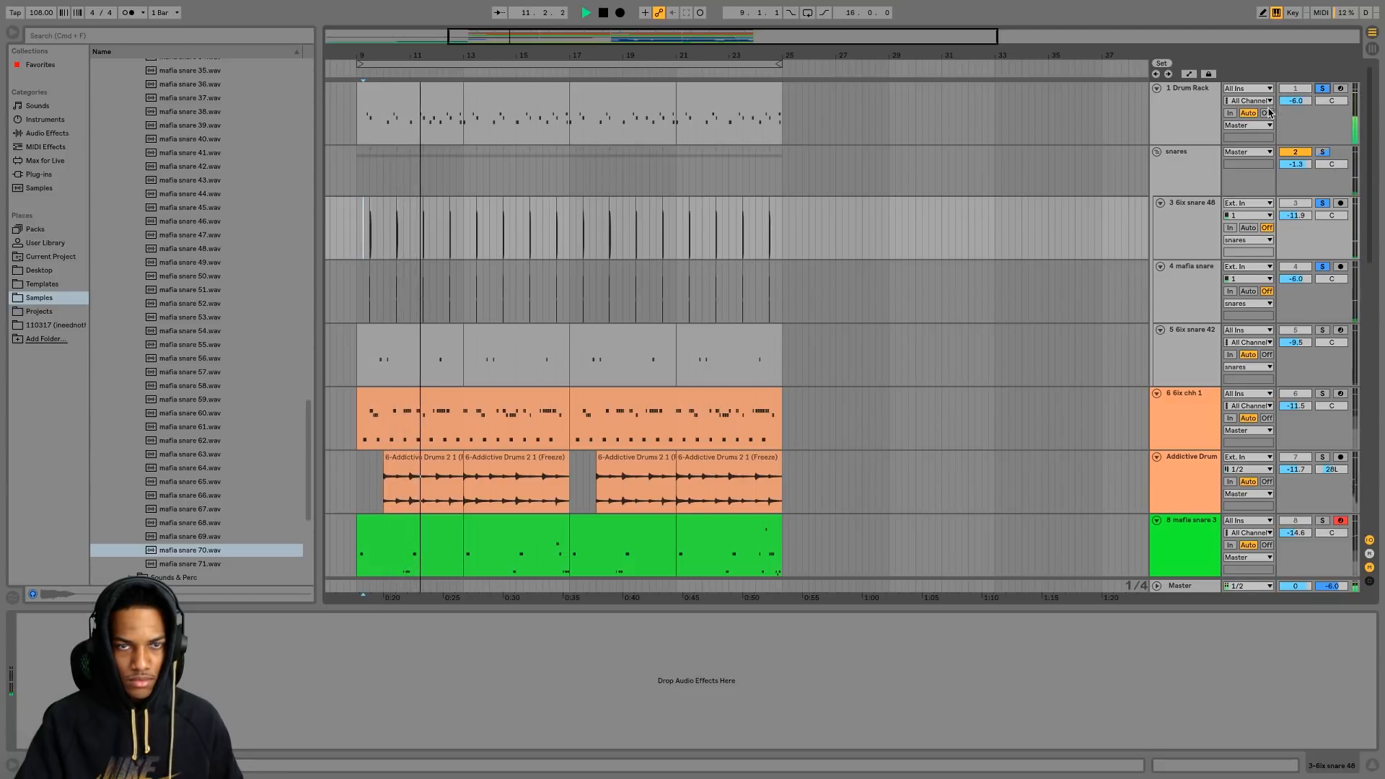
pyautogui.click(1191, 112)
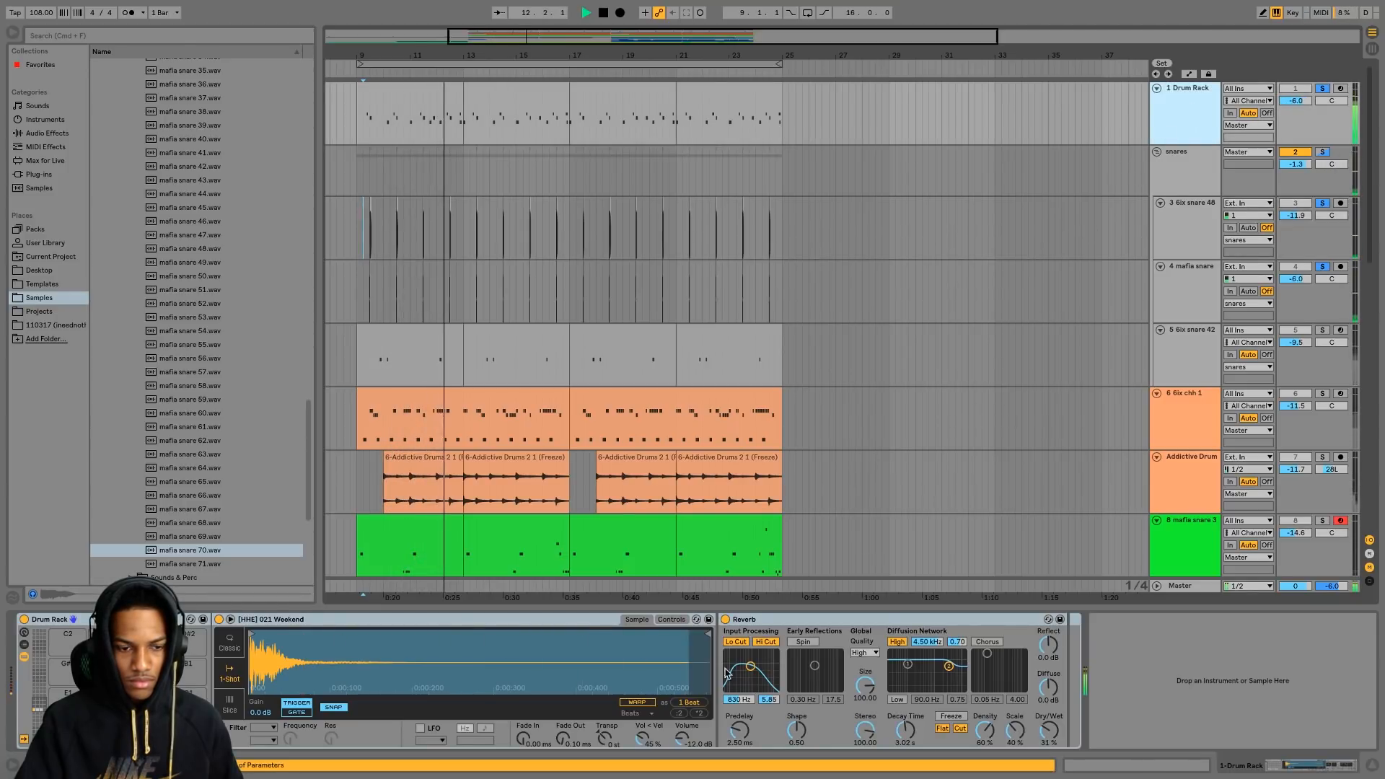
pyautogui.press('space')
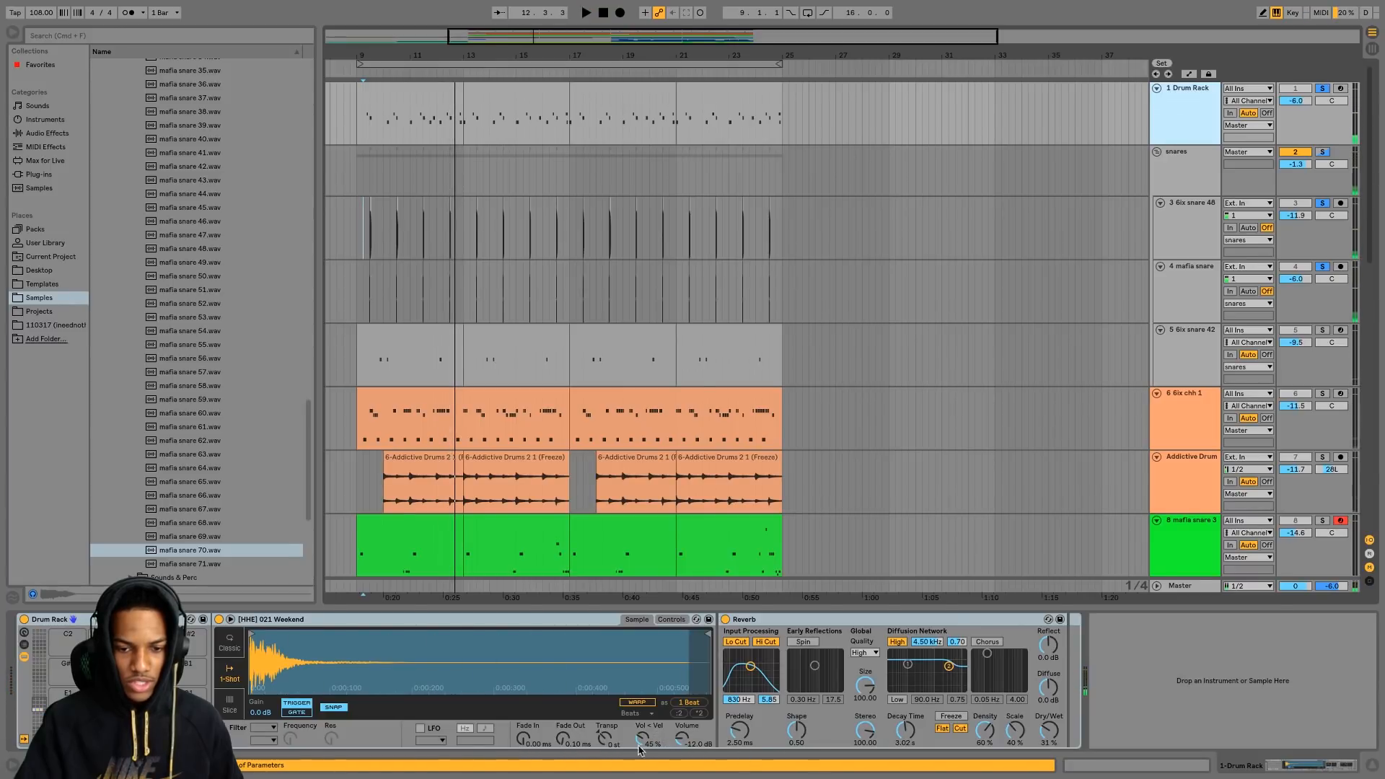
# - Switch the [HHE] 021 Weekend sampler in the Drum Rack to Classic mode and set its voices to 1
pyautogui.click(671, 622)
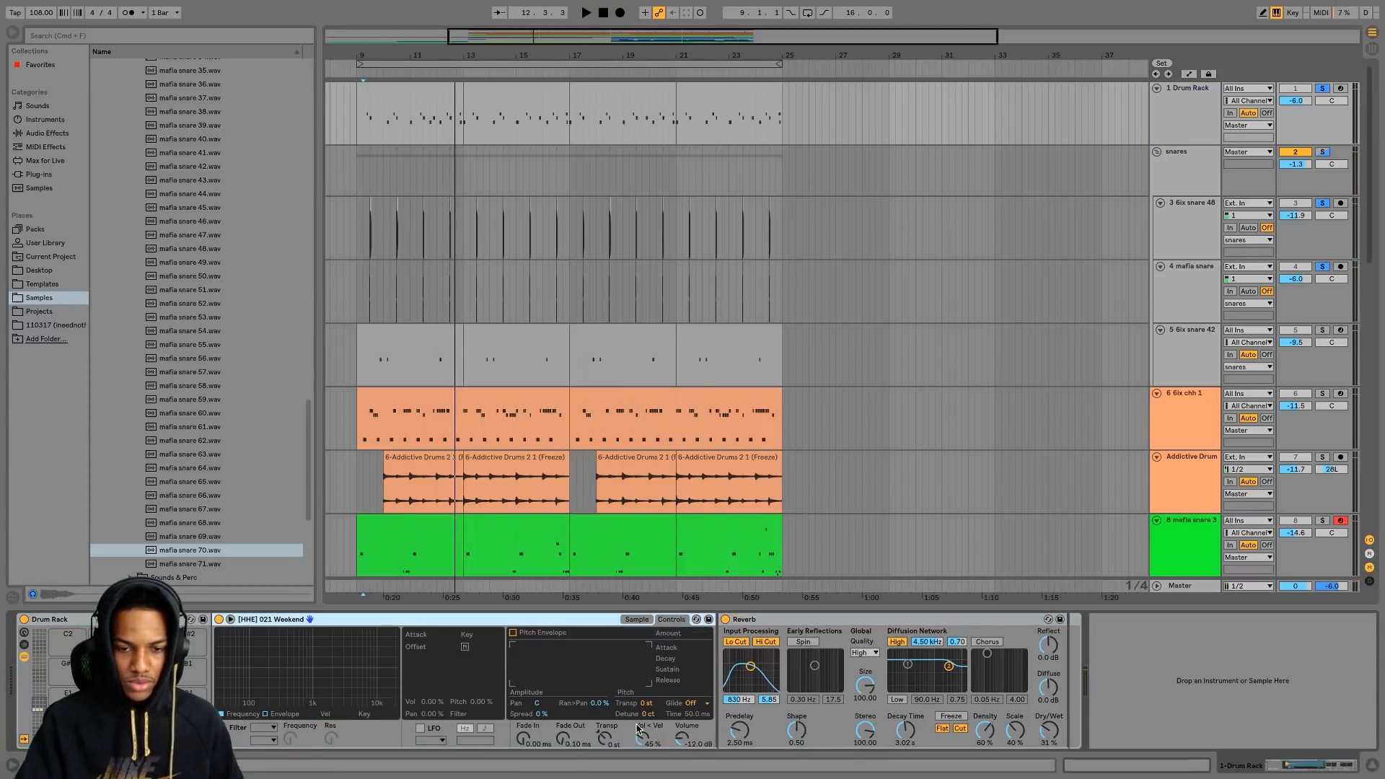
pyautogui.click(636, 619)
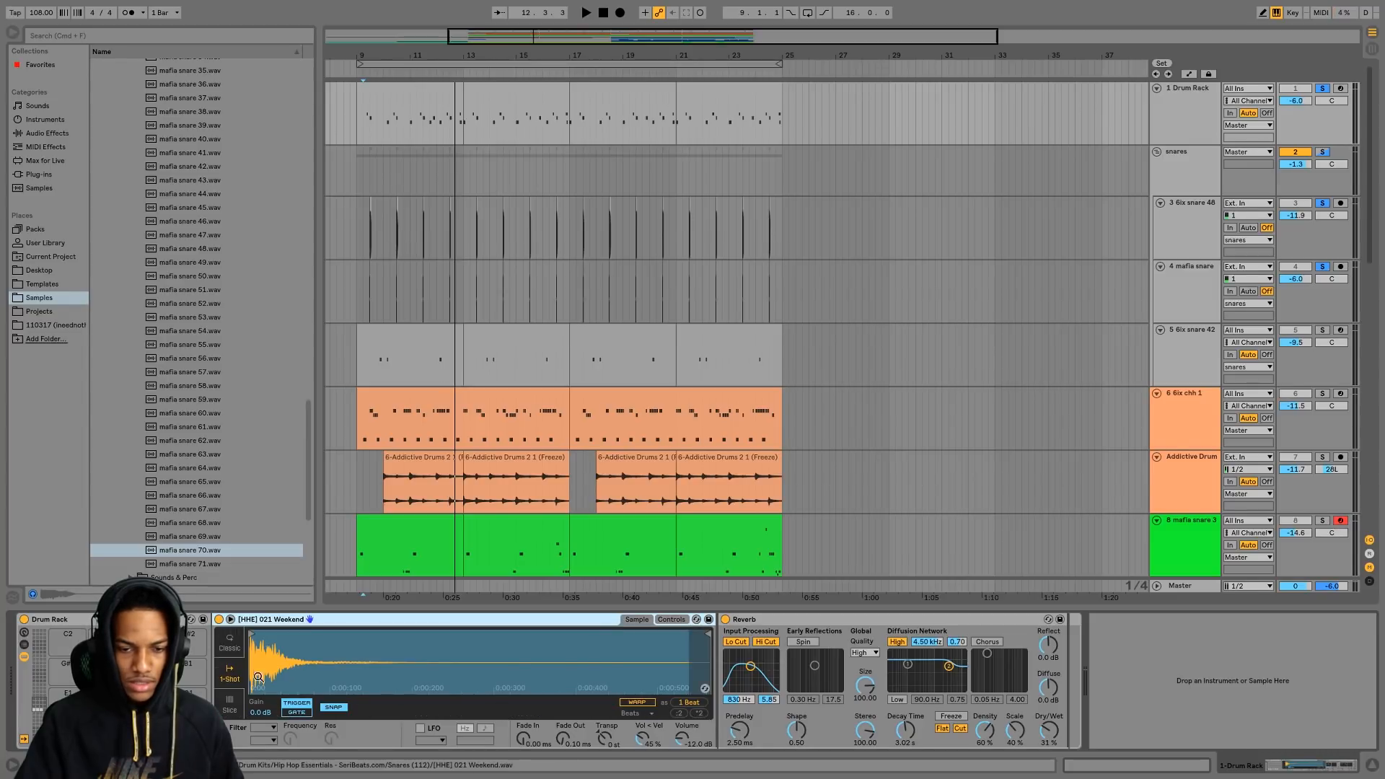
pyautogui.click(229, 640)
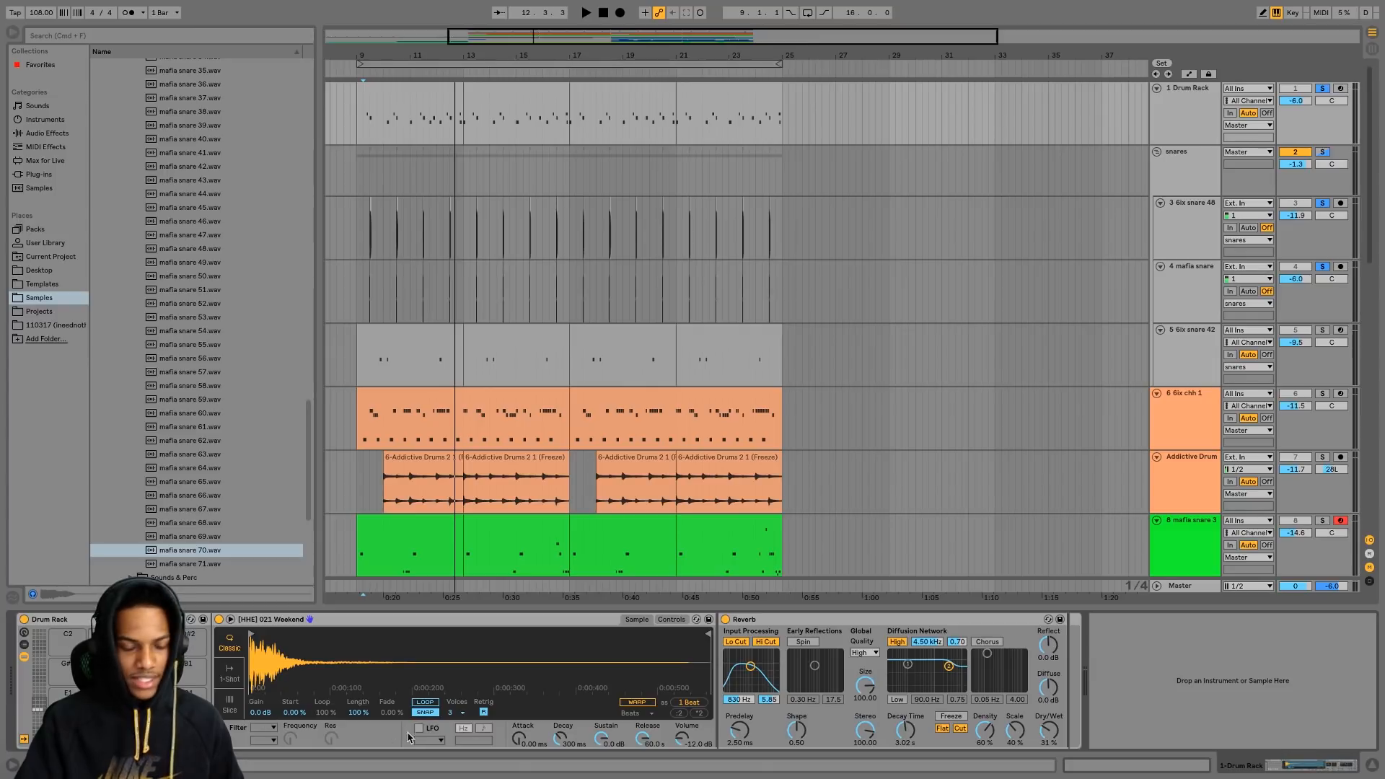
pyautogui.click(462, 713)
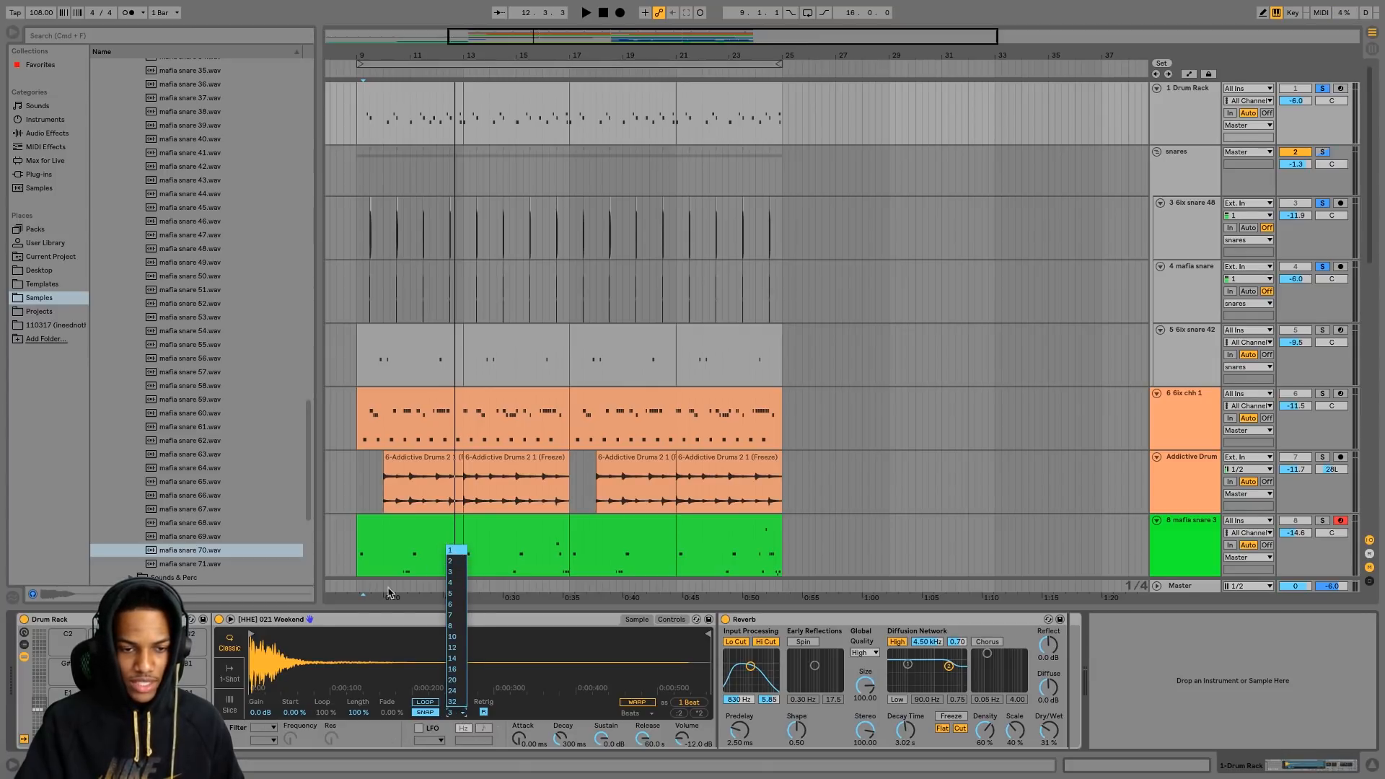
pyautogui.click(459, 552)
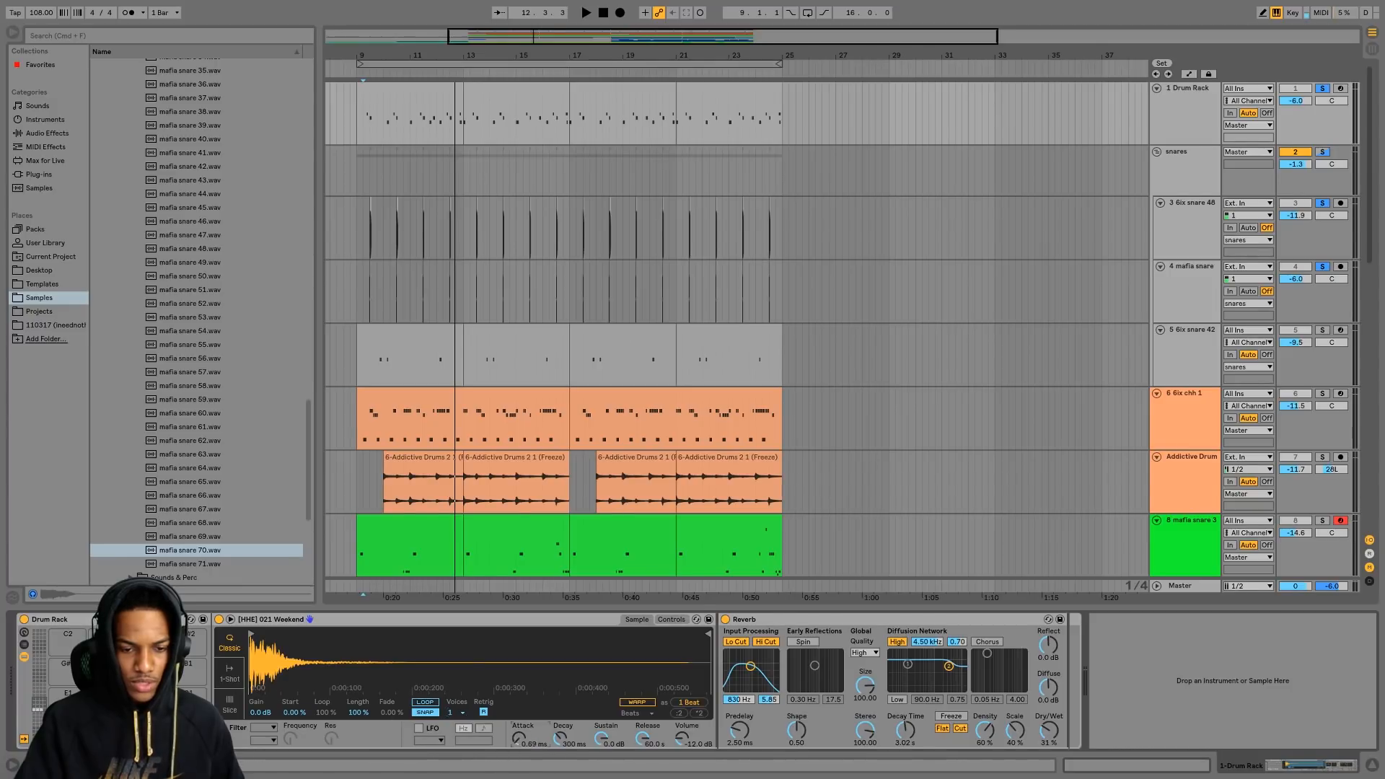
# - Set the [HHE] 021 Weekend sampler's attack to 26.0 ms while auditioning it, soloing only the Drum Rack track
pyautogui.press('space')
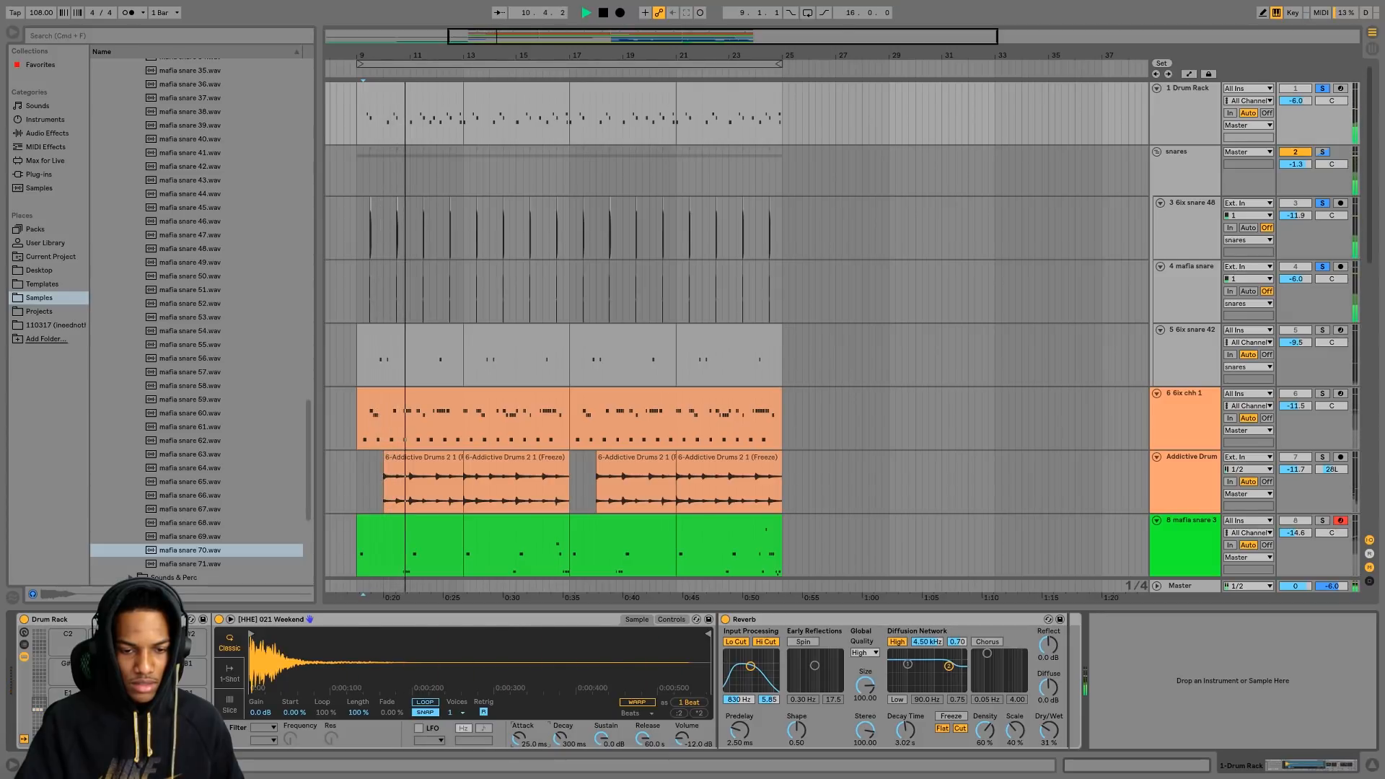
pyautogui.moveTo(519, 737); pyautogui.dragTo(515, 739)
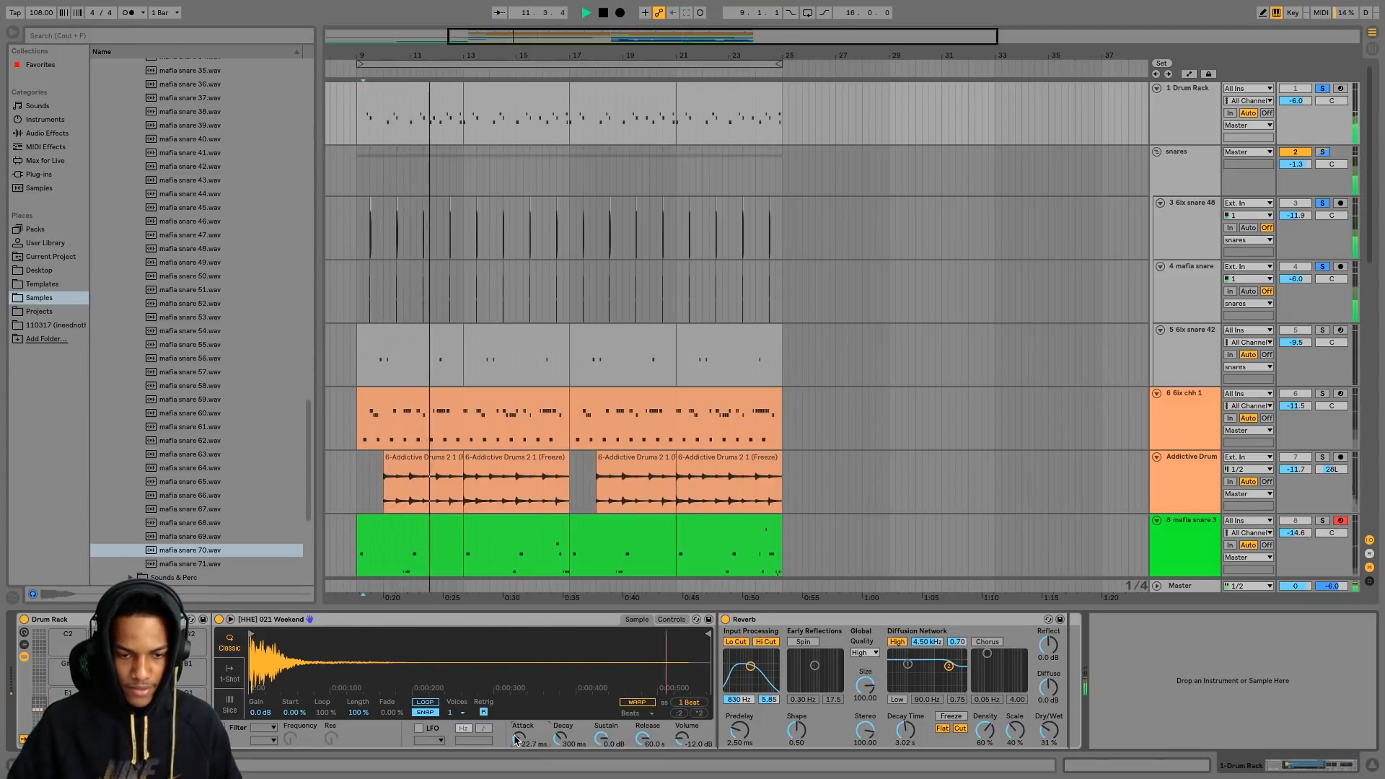
pyautogui.press('space')
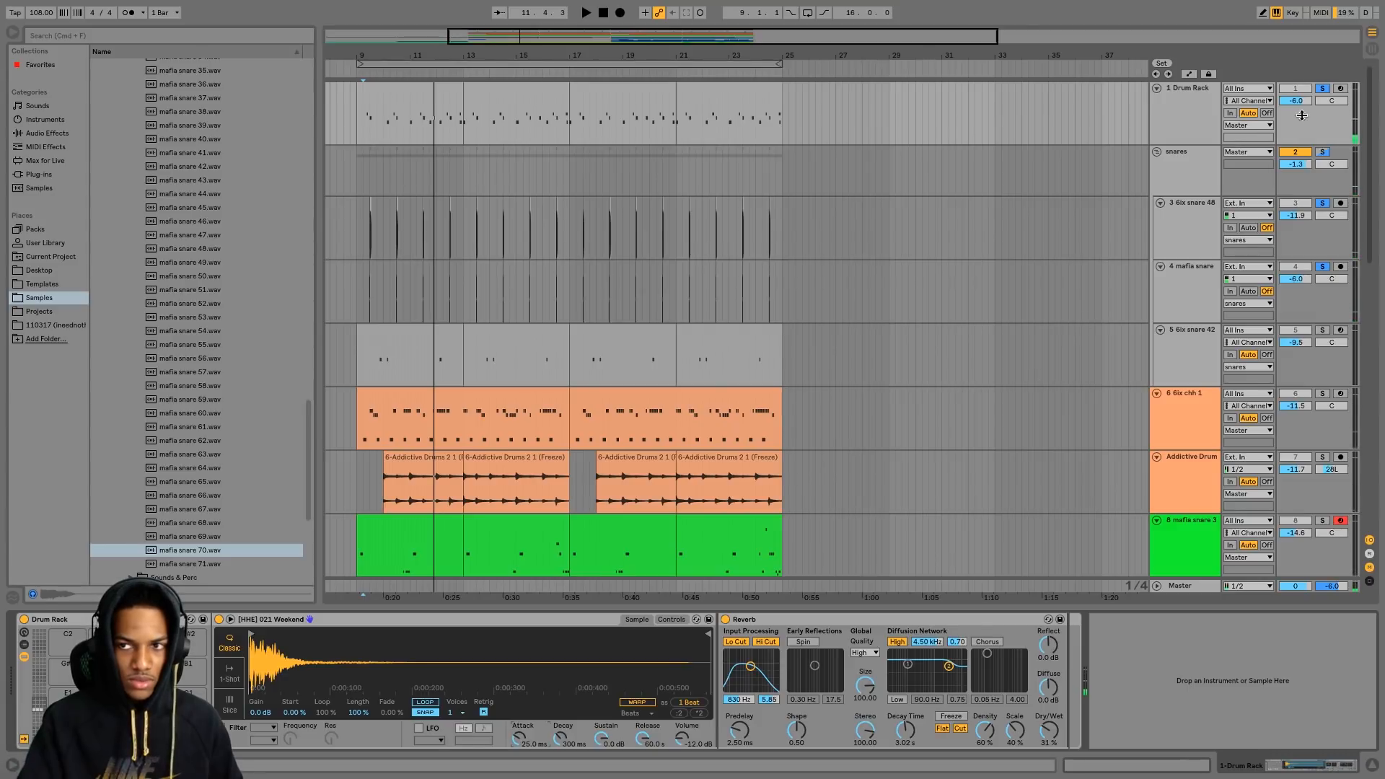
pyautogui.click(1321, 88)
pyautogui.press('space')
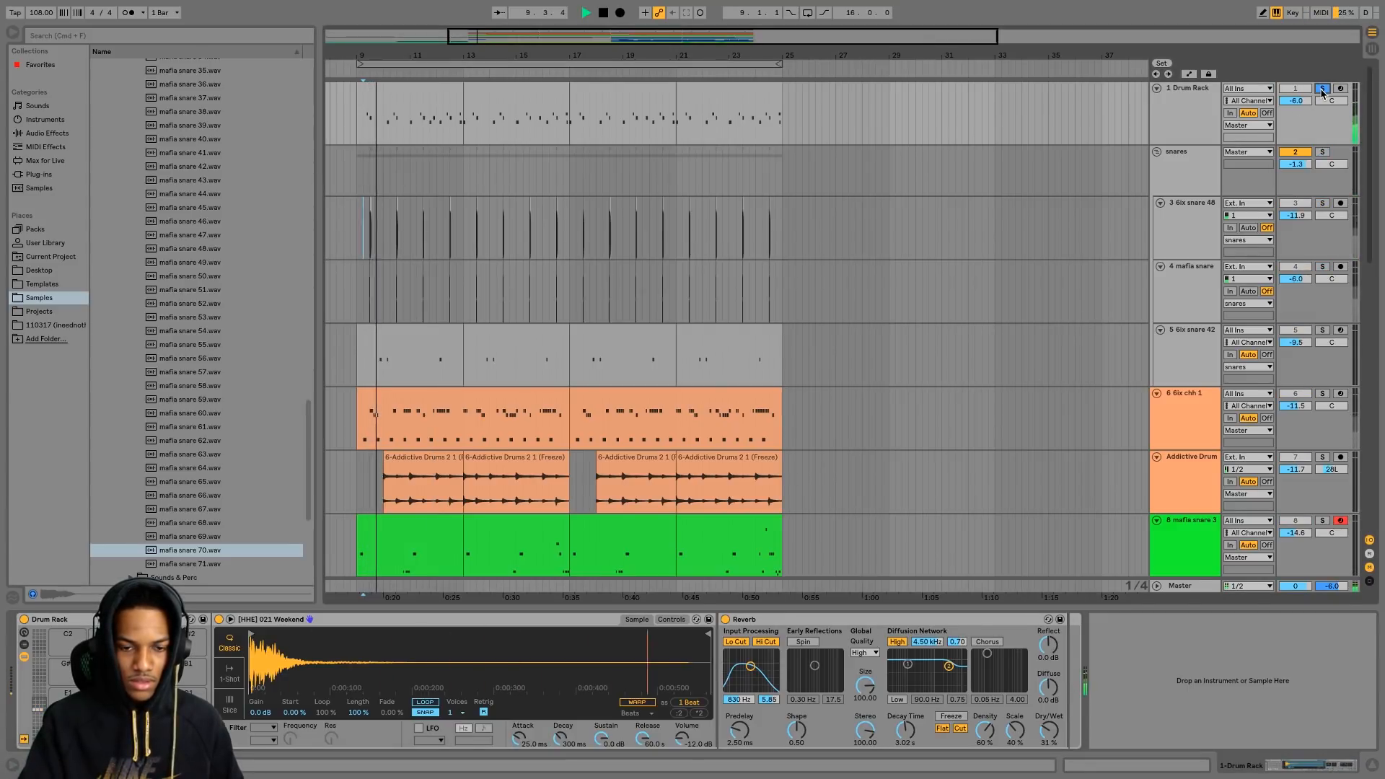
pyautogui.press('space')
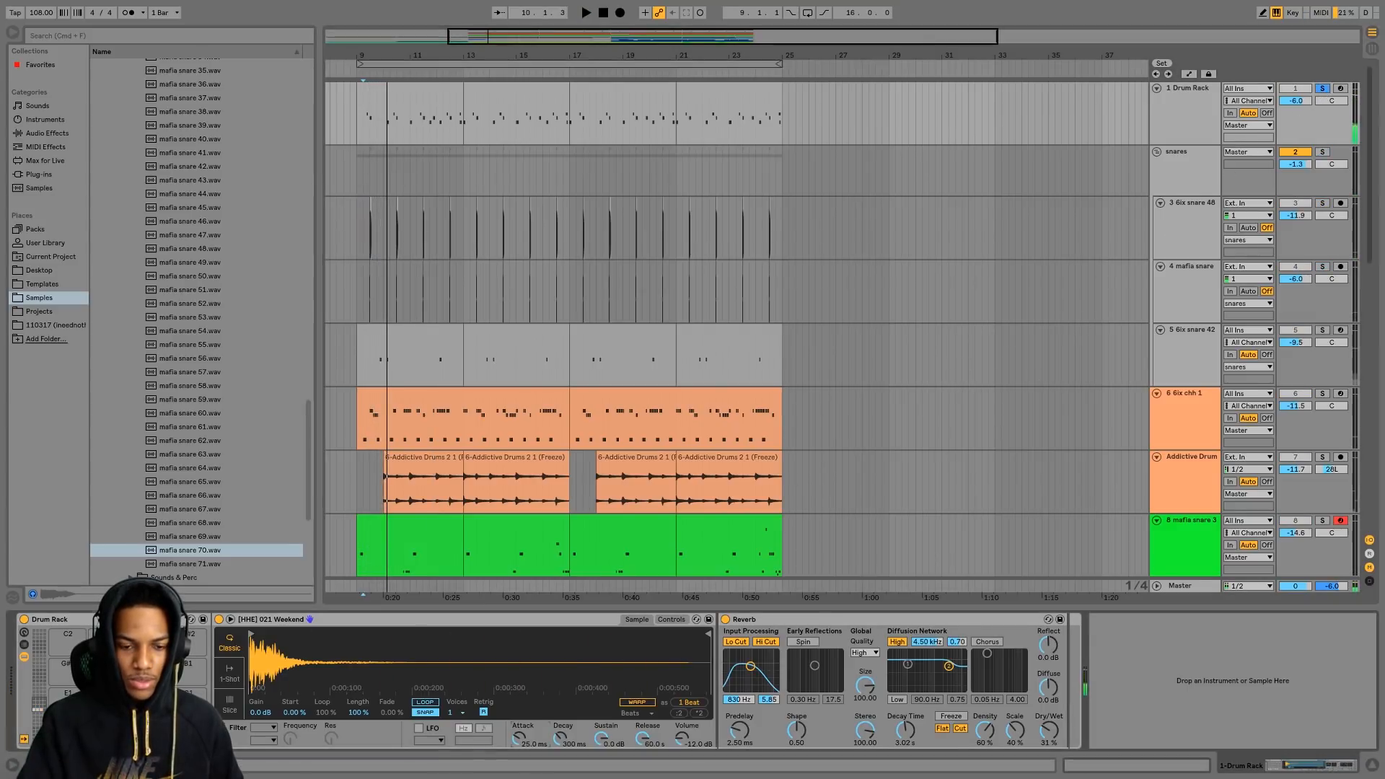
pyautogui.moveTo(519, 737); pyautogui.dragTo(527, 761)
pyautogui.press('space')
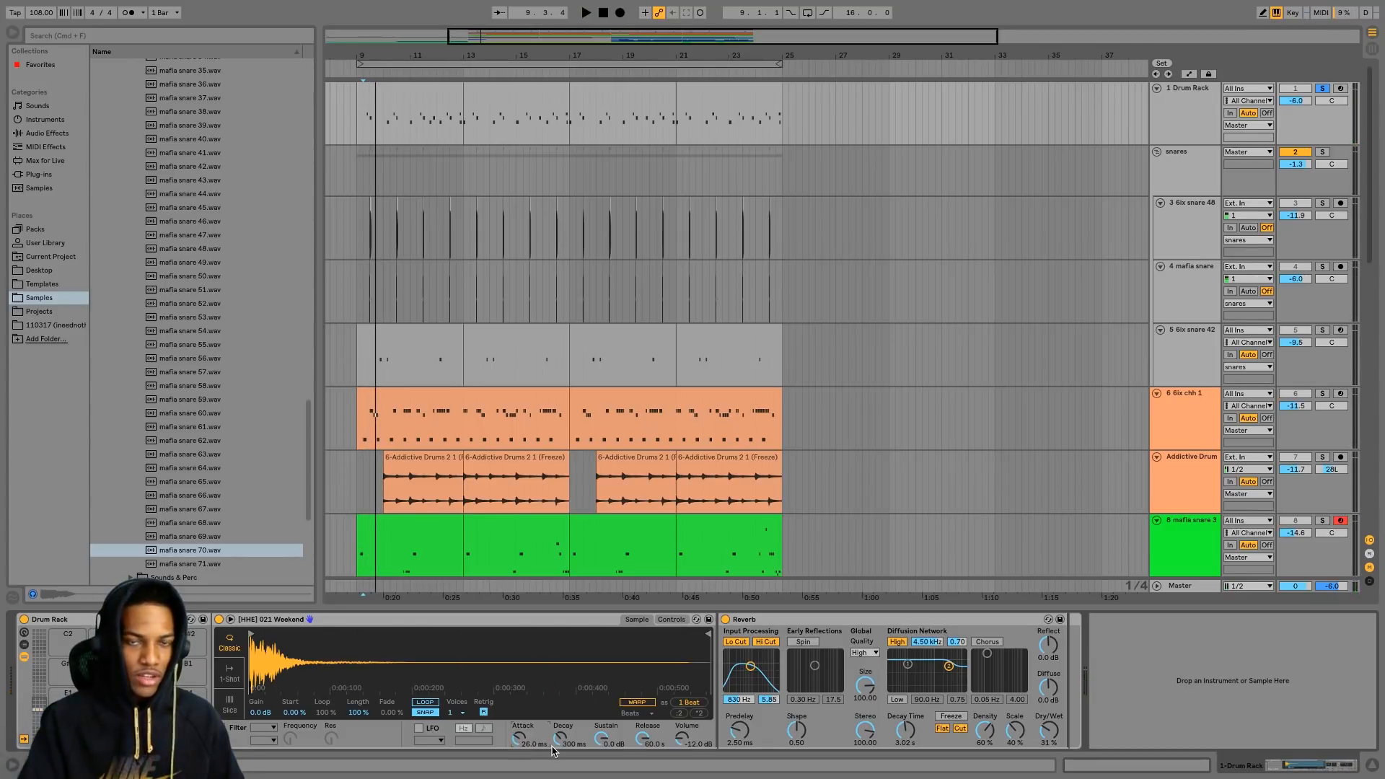
# - Play the full beat from bar 9, and audition the 6ix snare 48 track in solo
pyautogui.press('space')
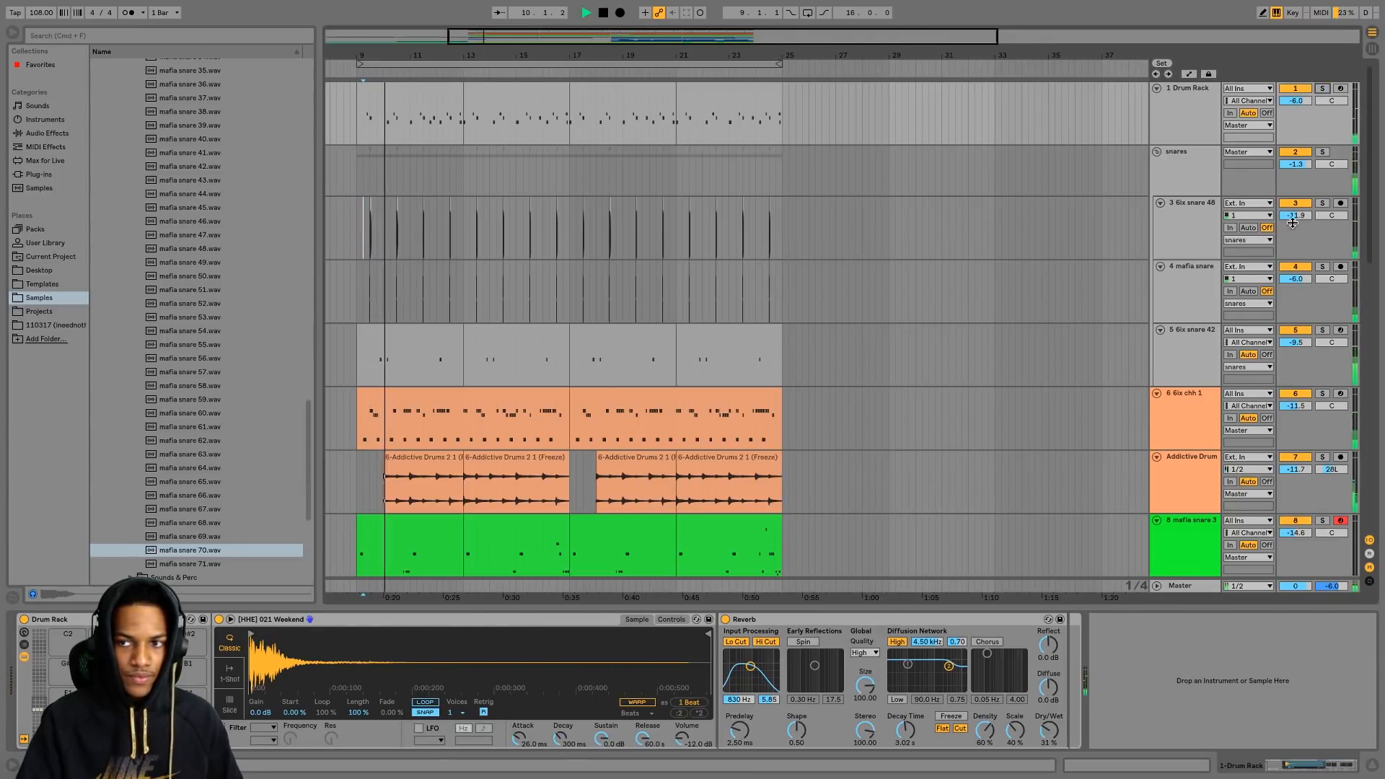
pyautogui.click(1194, 223)
pyautogui.click(1321, 204)
pyautogui.press('space')
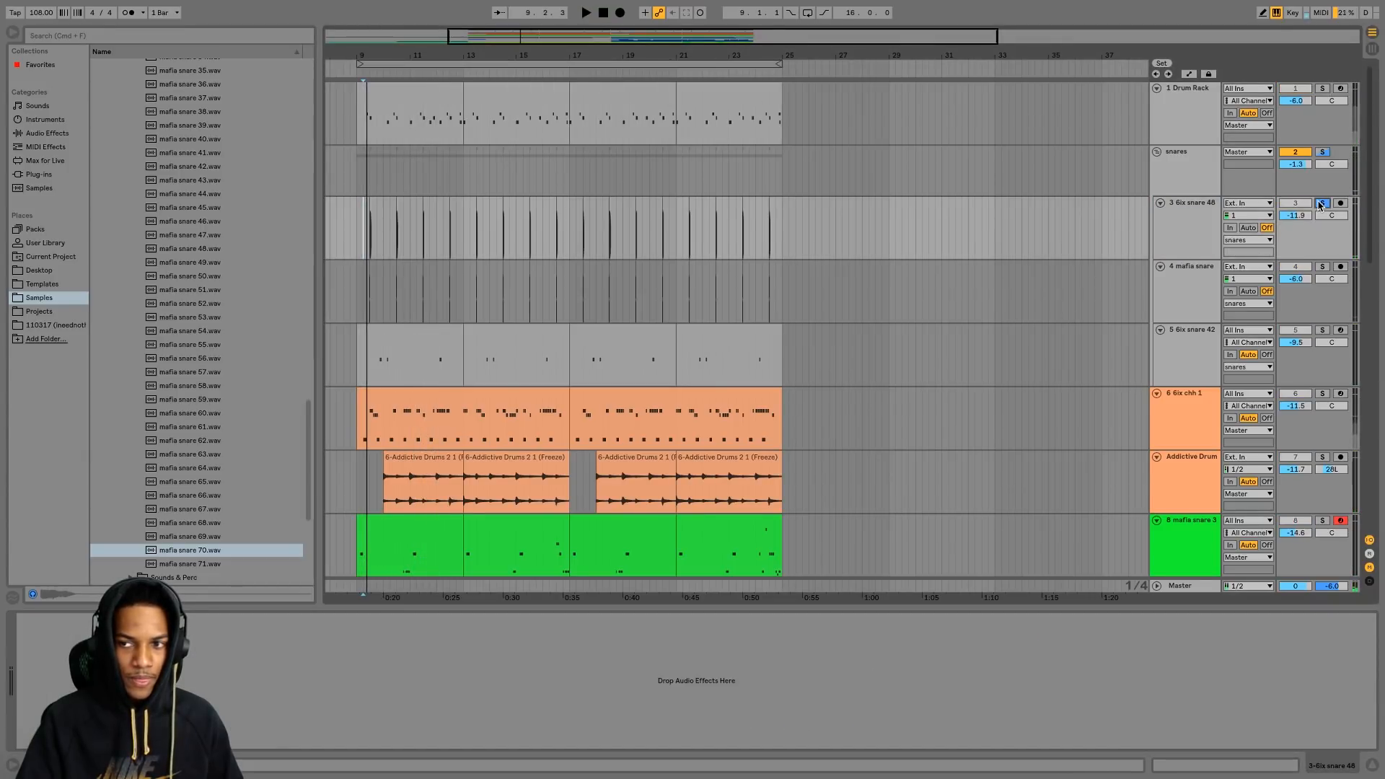
pyautogui.press('space')
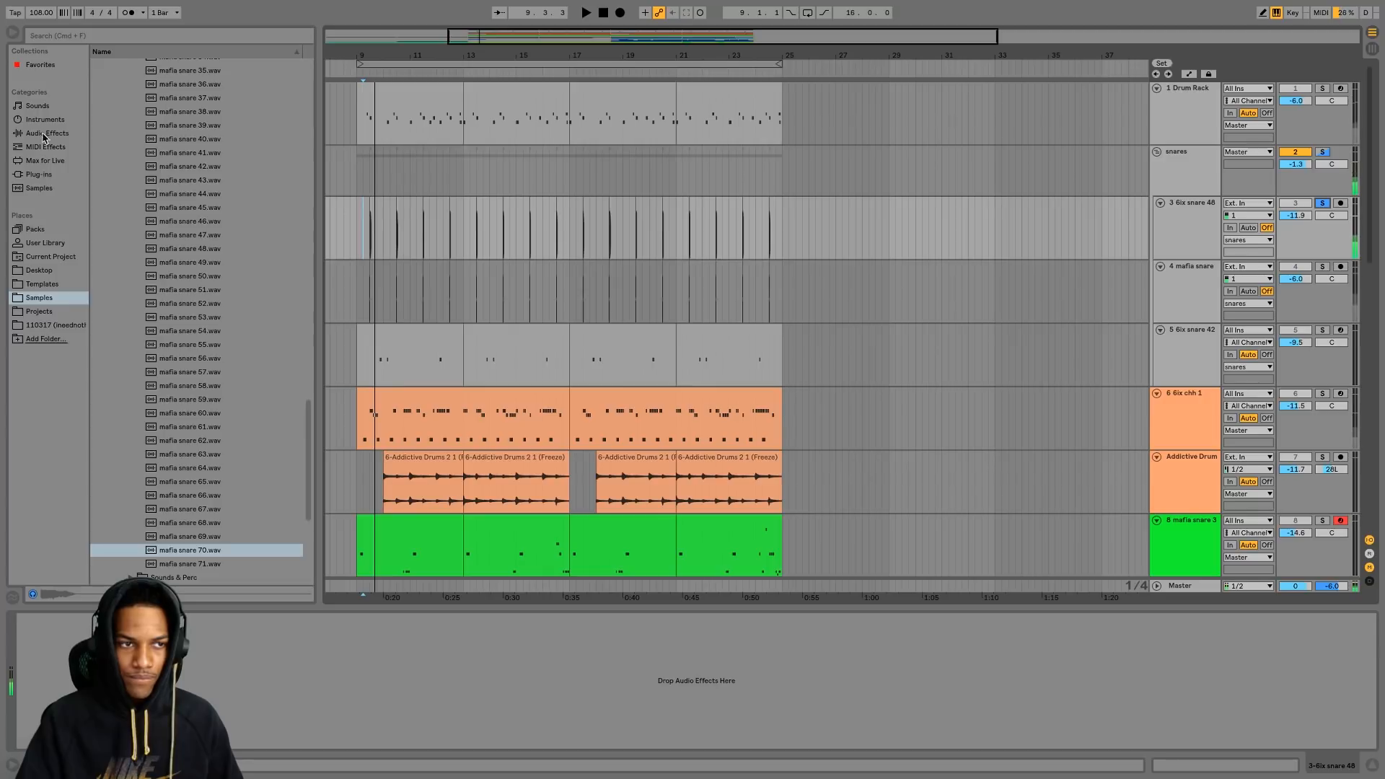
# - Add a Simple Delay to the 6ix snare 48 track and switch both channels from Sync to Time
pyautogui.click(47, 132)
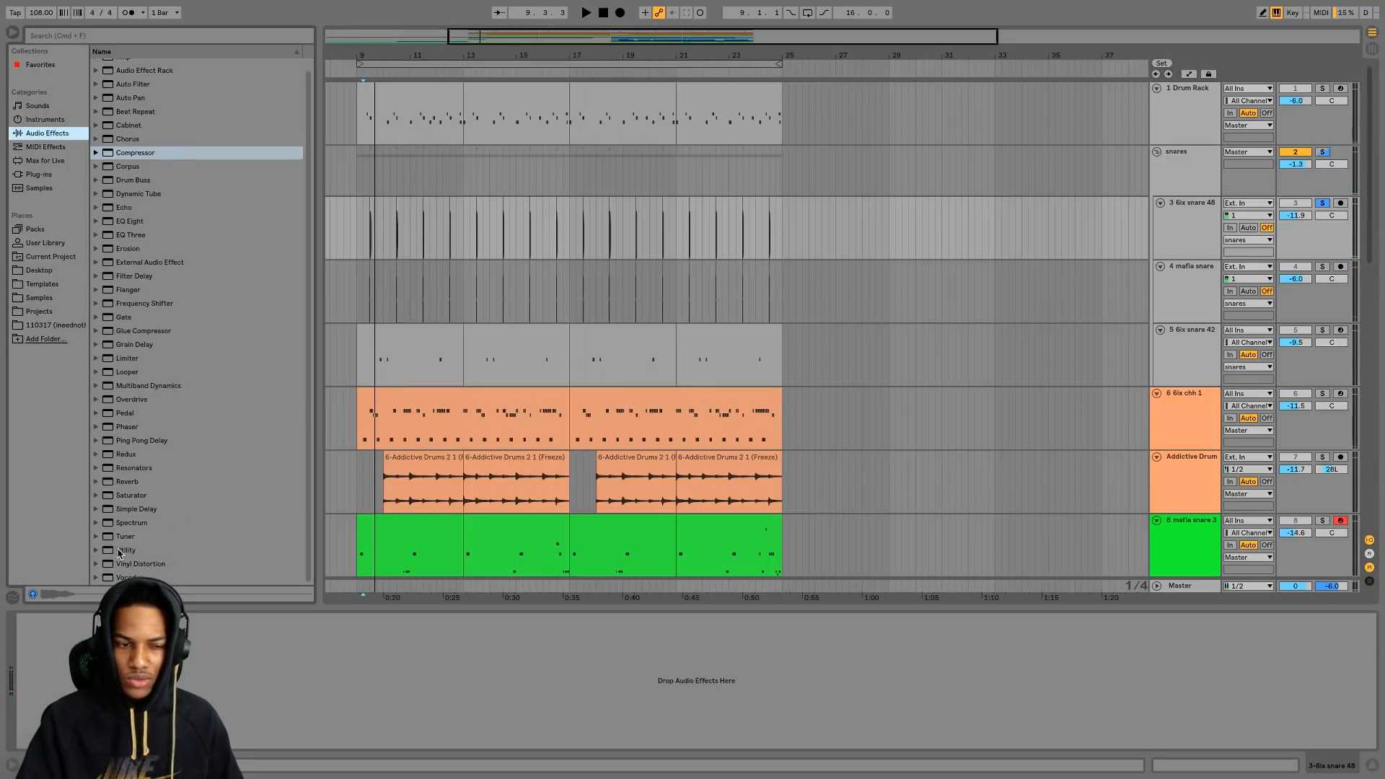
pyautogui.scroll(1, 222, 432)
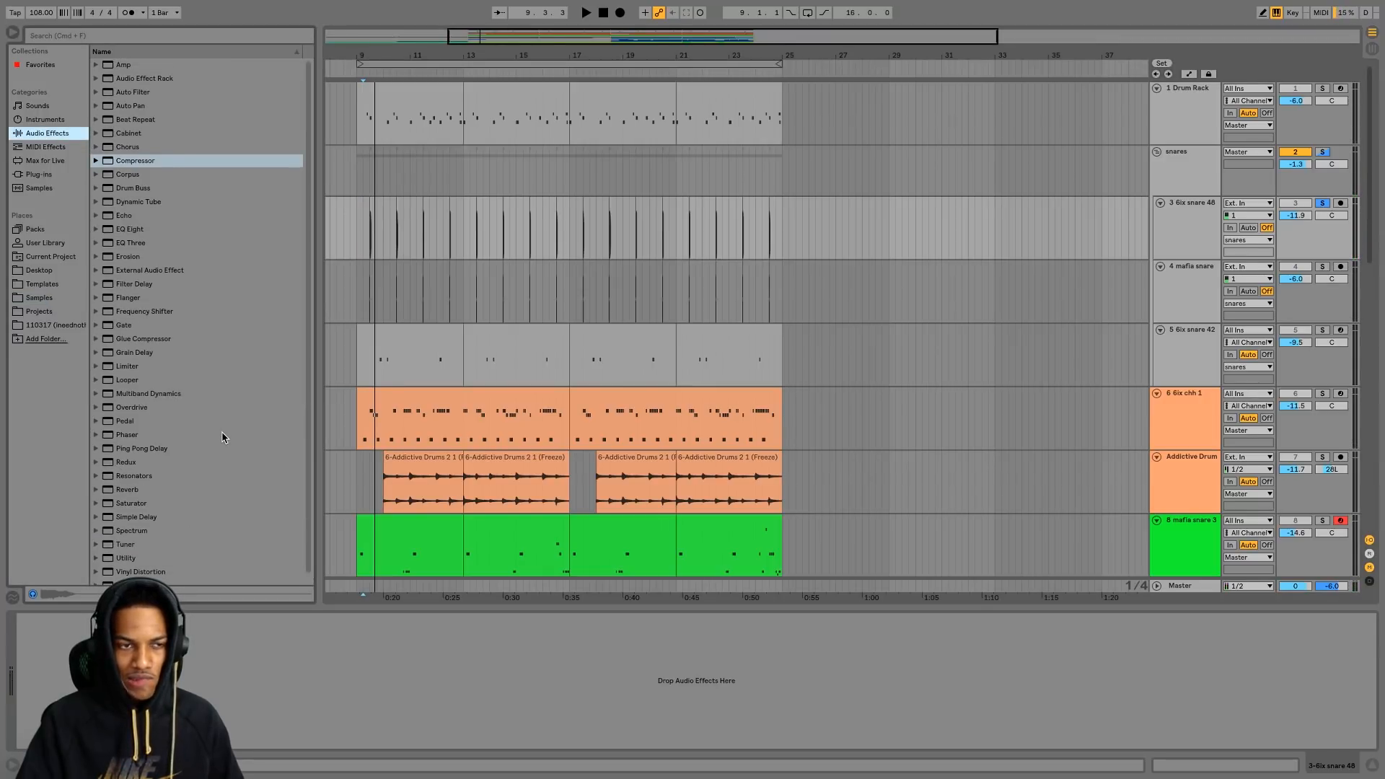
pyautogui.scroll(-1, 223, 436)
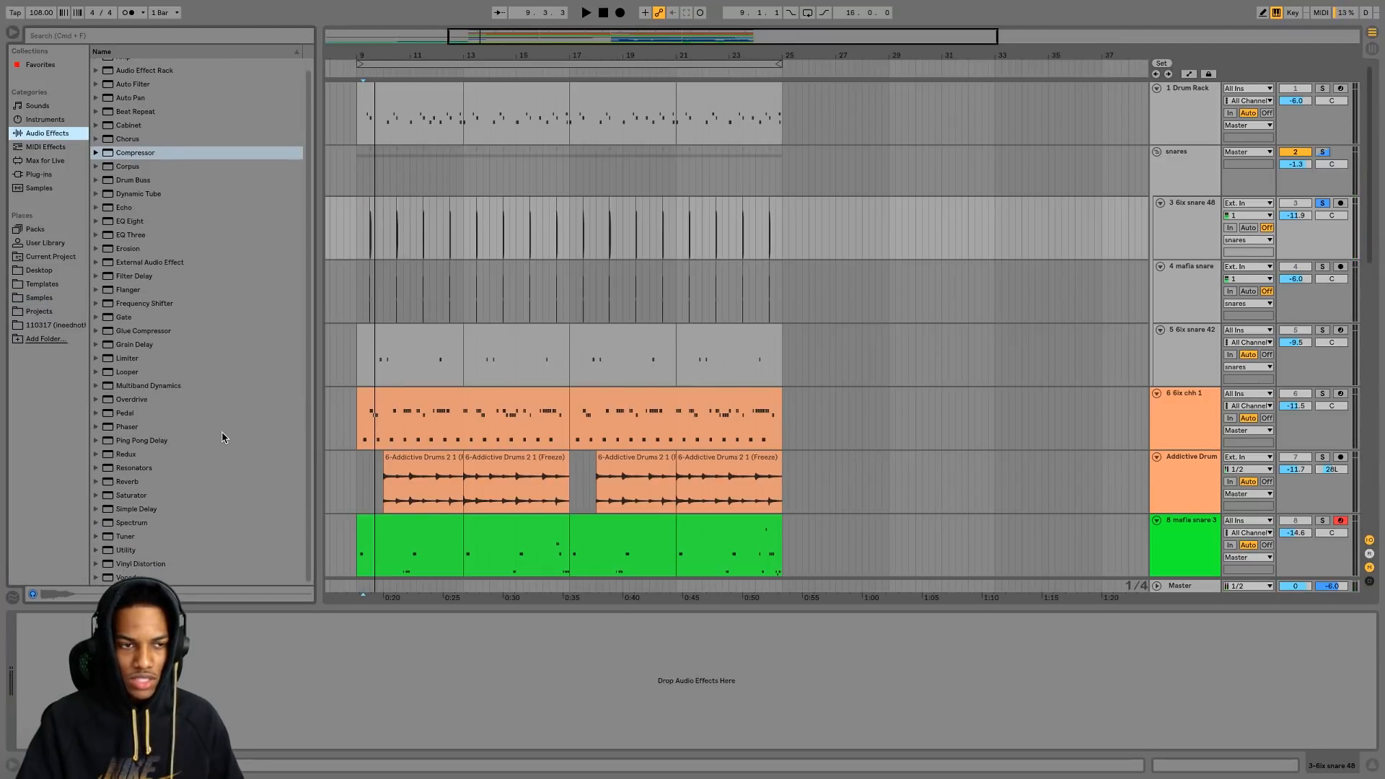
pyautogui.scroll(1, 142, 516)
pyautogui.click(142, 514)
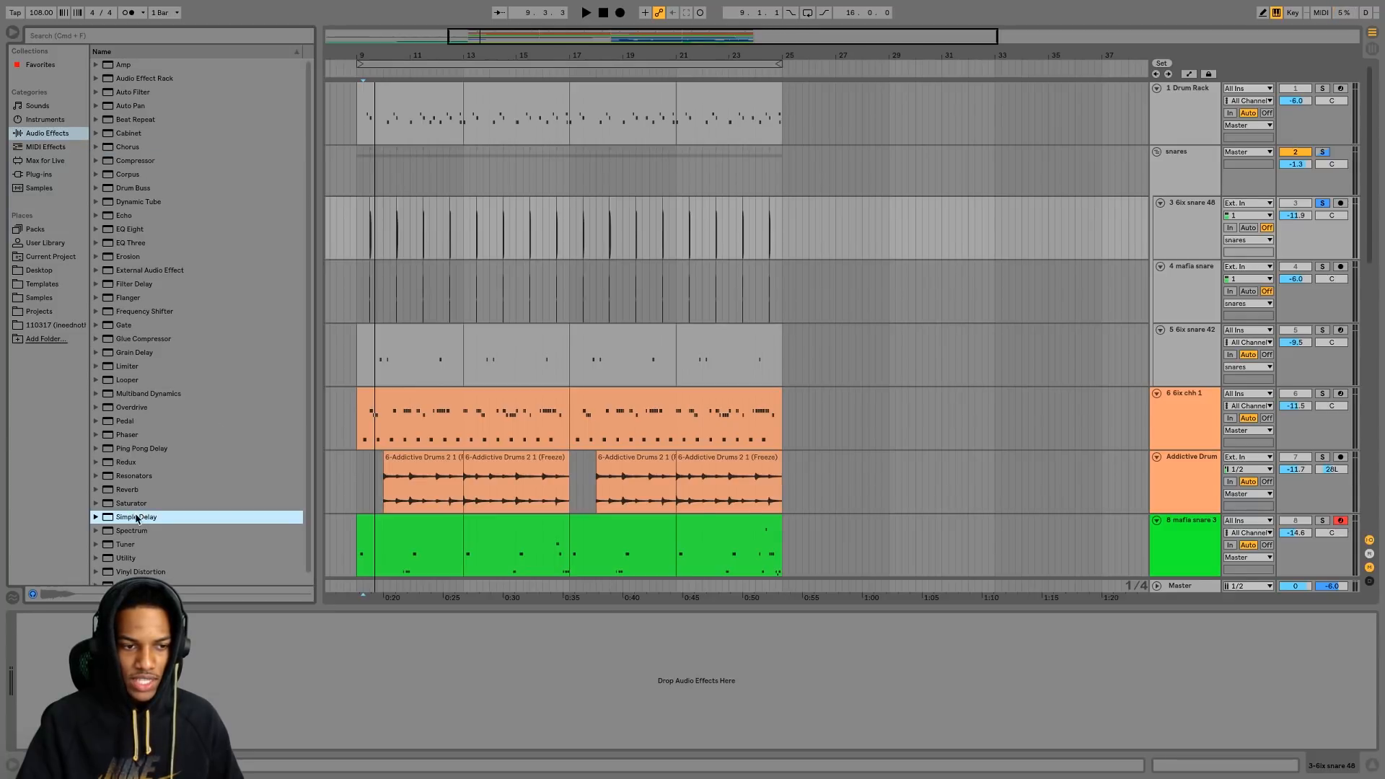
pyautogui.moveTo(137, 518); pyautogui.dragTo(108, 649)
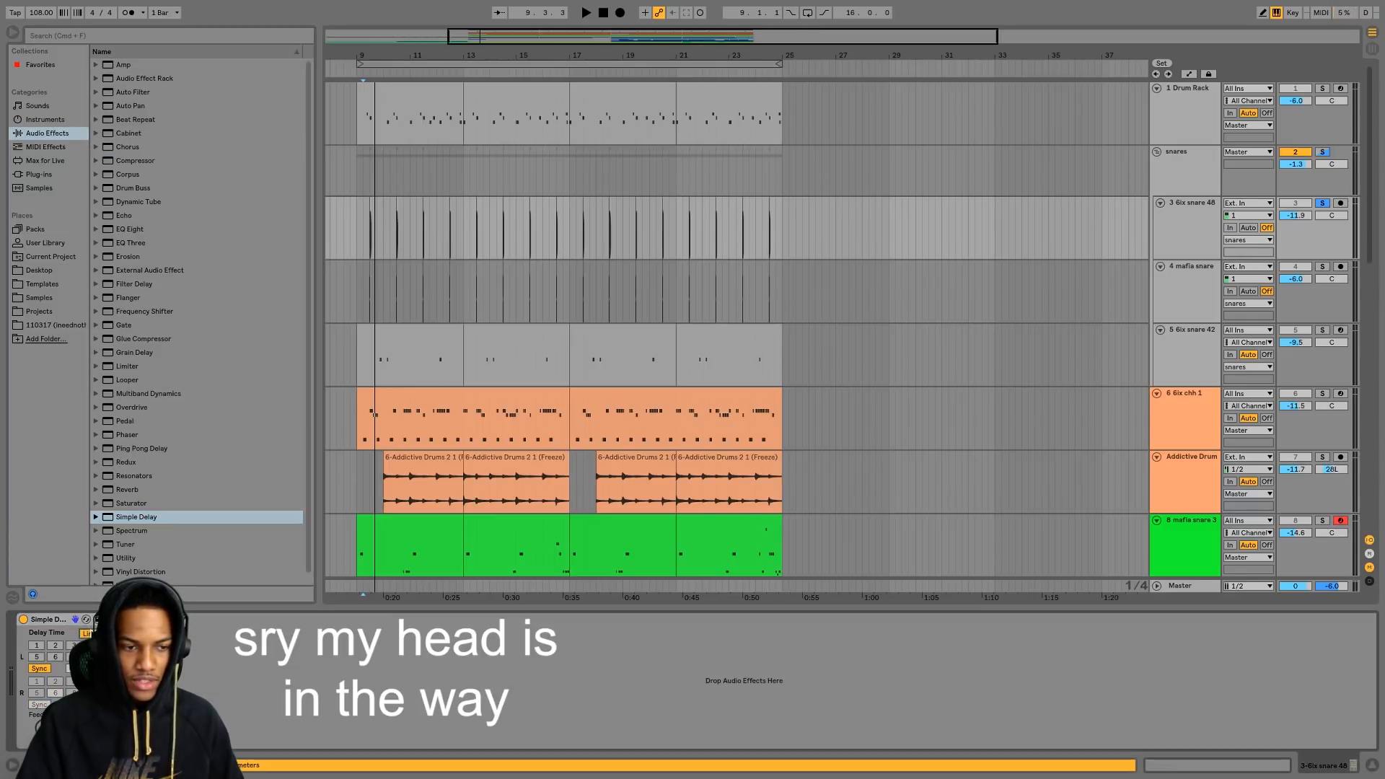
pyautogui.click(39, 668)
pyautogui.click(39, 703)
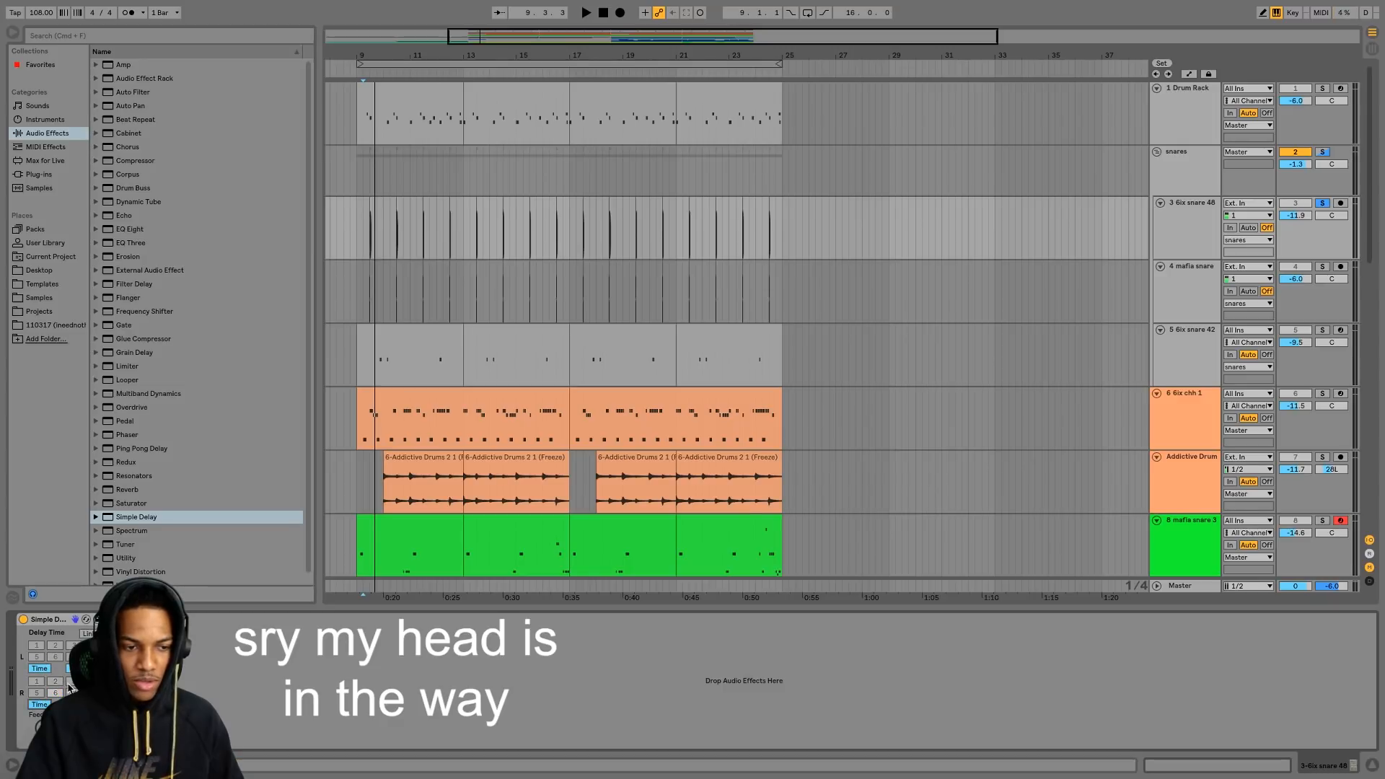
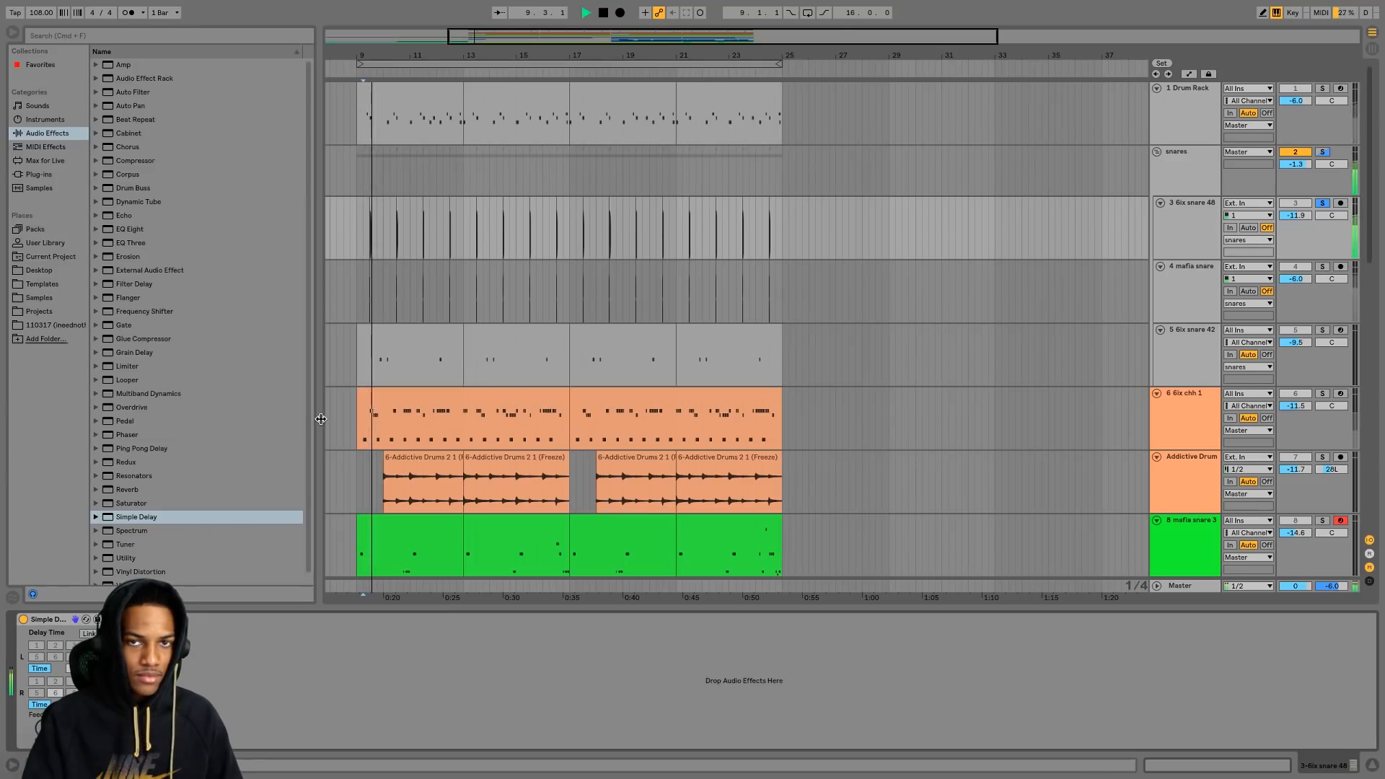
# - Unsolo the 6ix snare 48 track and set its volume to -13.3 dB and the mafia snare track's to -6.8 dB during playback
pyautogui.click(22, 621)
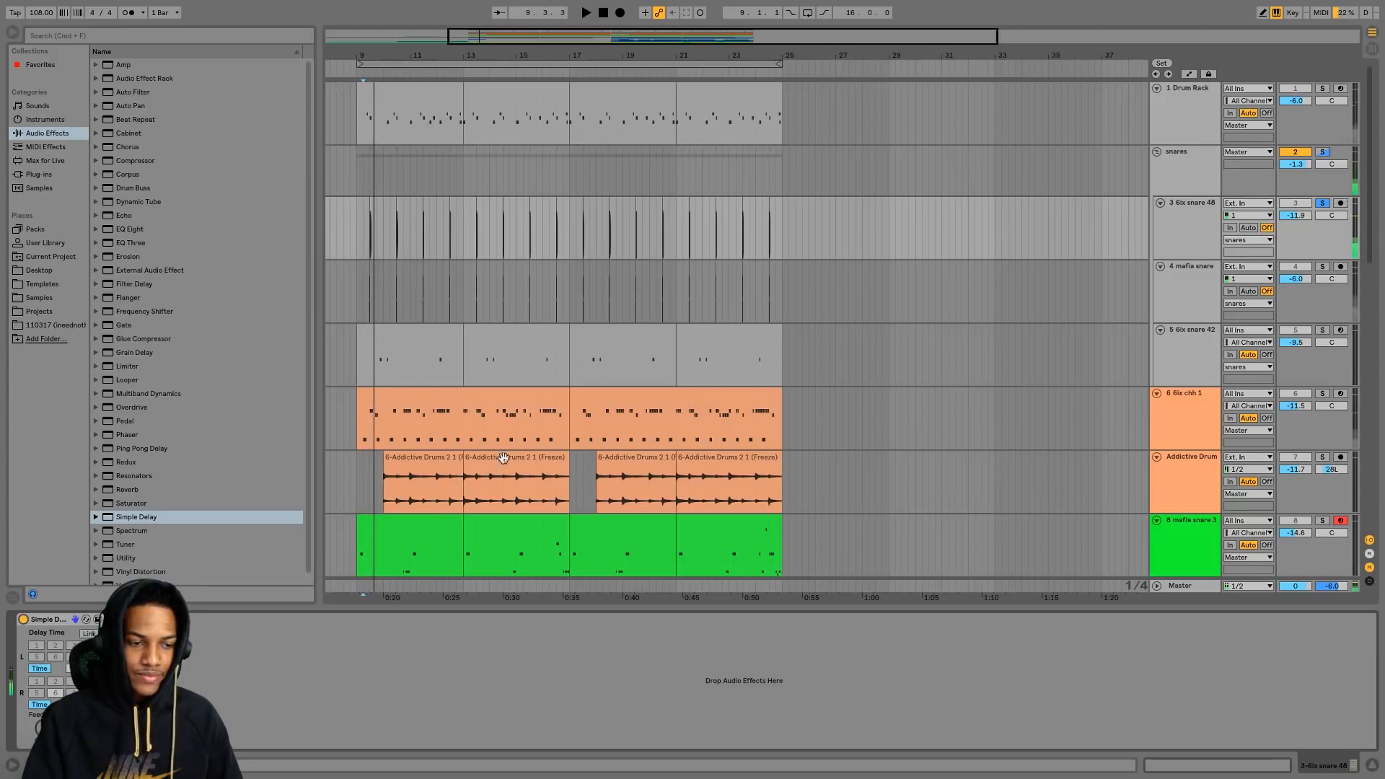
pyautogui.click(1322, 204)
pyautogui.press('space')
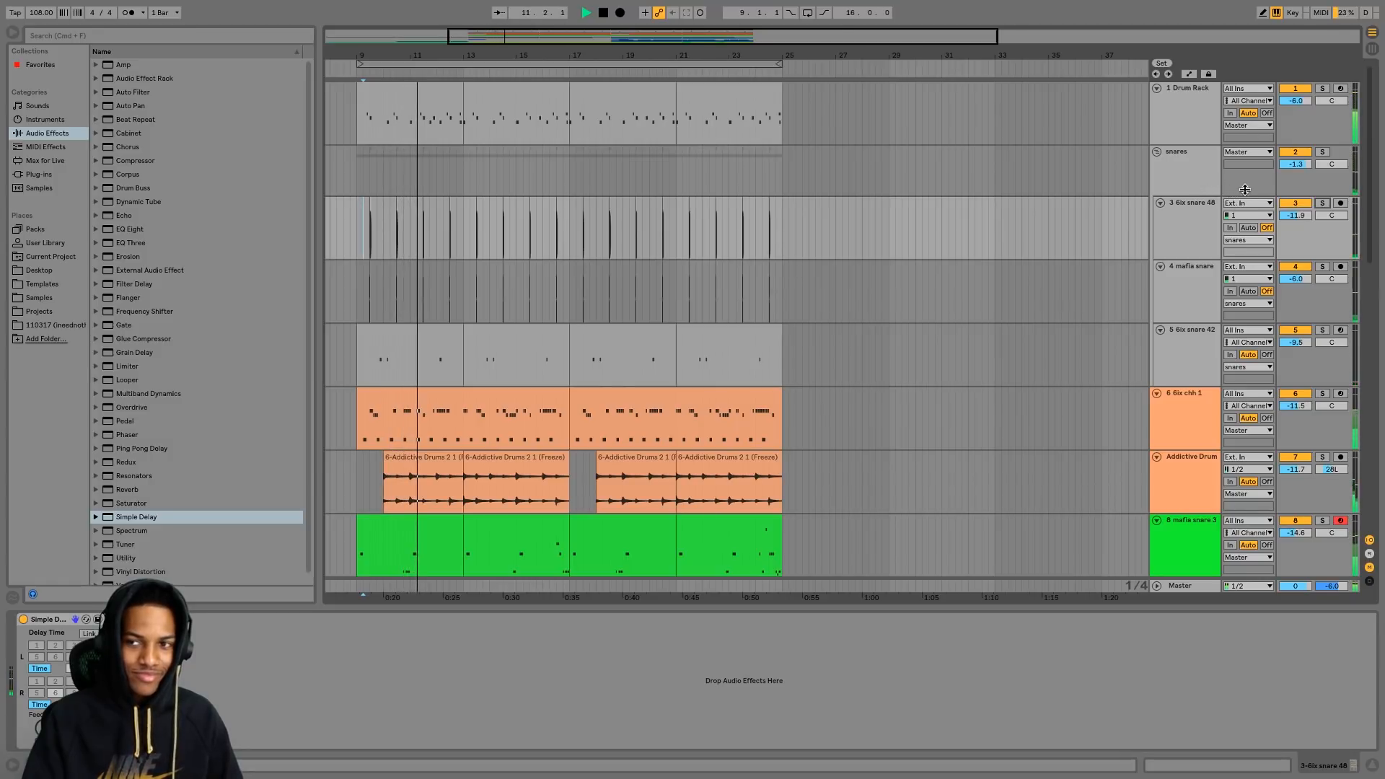
pyautogui.moveTo(1281, 219); pyautogui.dragTo(1281, 229)
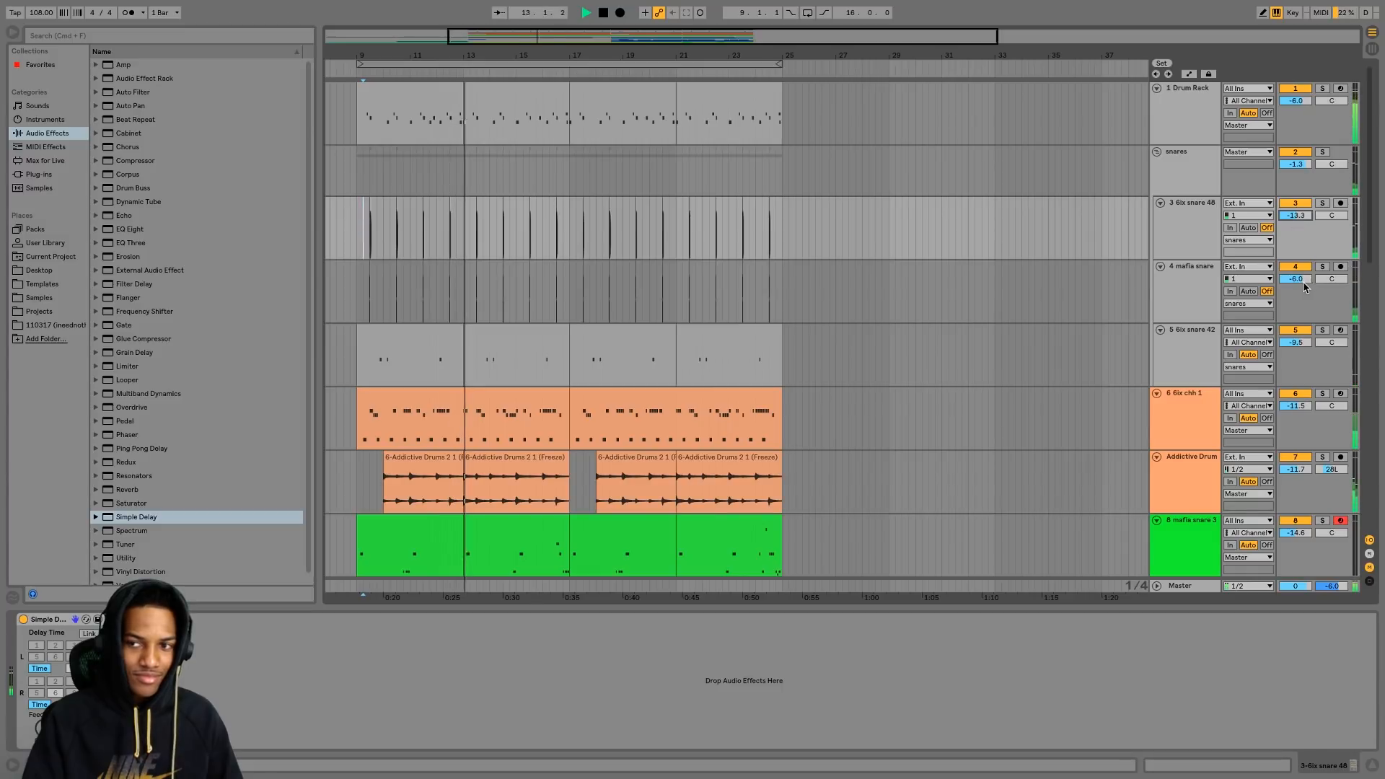
pyautogui.press('space')
# - Transpose all the mafia snare 70 clips from bar 9 to 25 by -1 st while playing the beat
pyautogui.moveTo(782, 288); pyautogui.dragTo(357, 287)
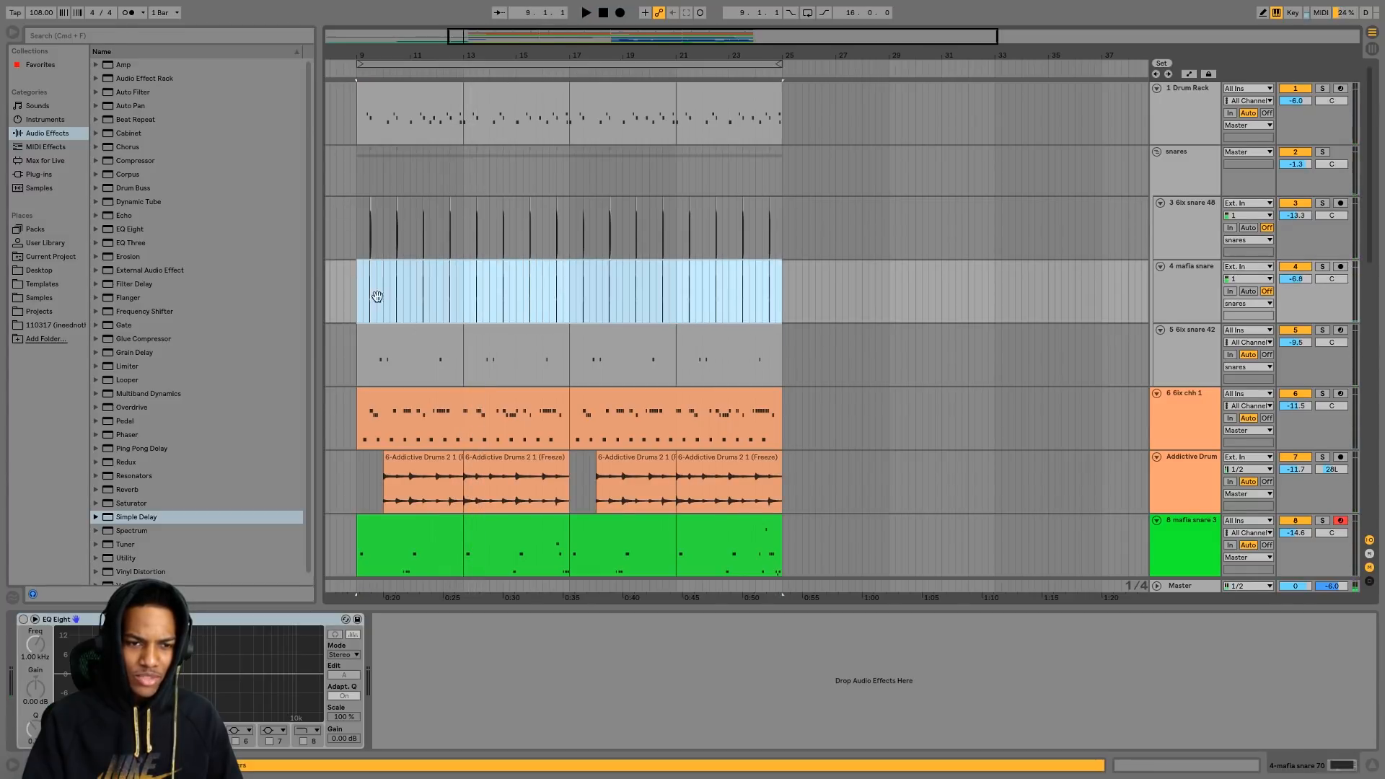
pyautogui.click(1165, 768)
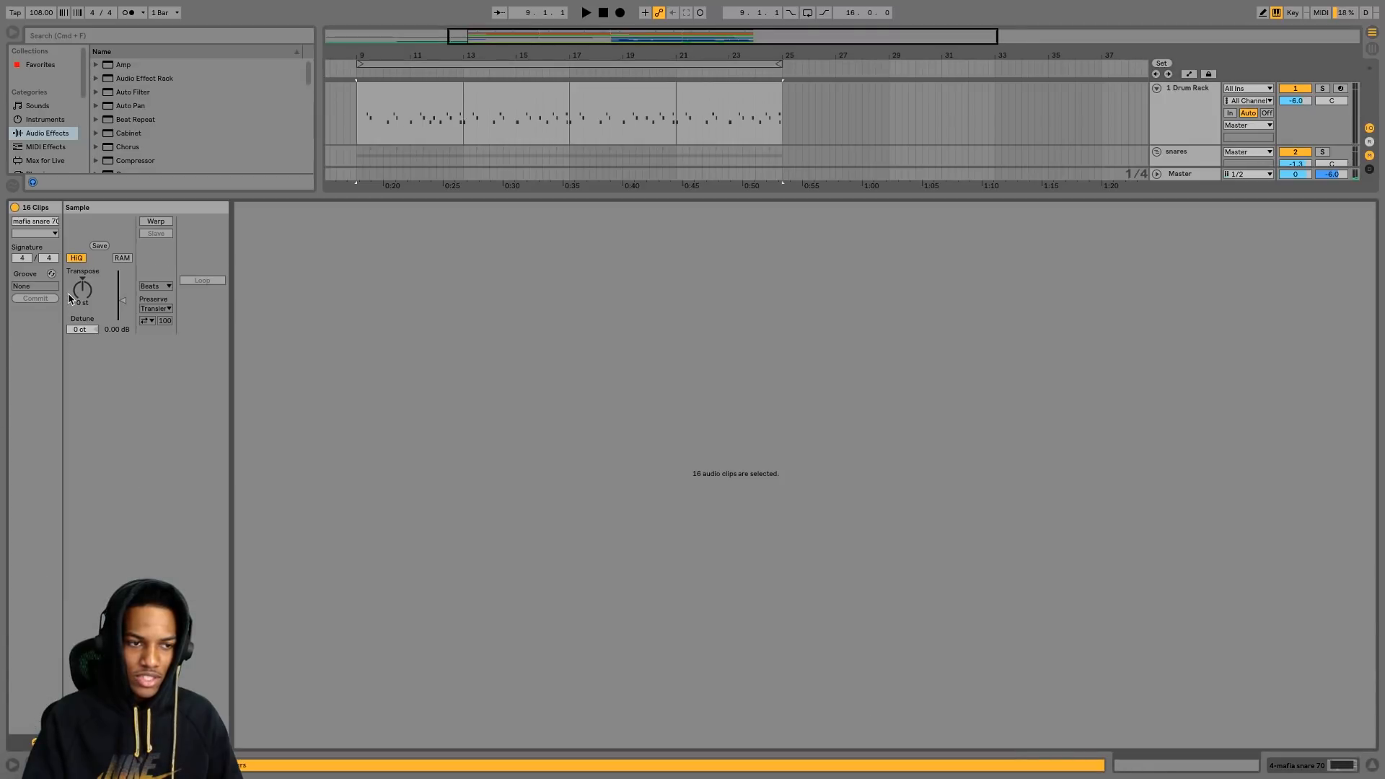
pyautogui.press('space')
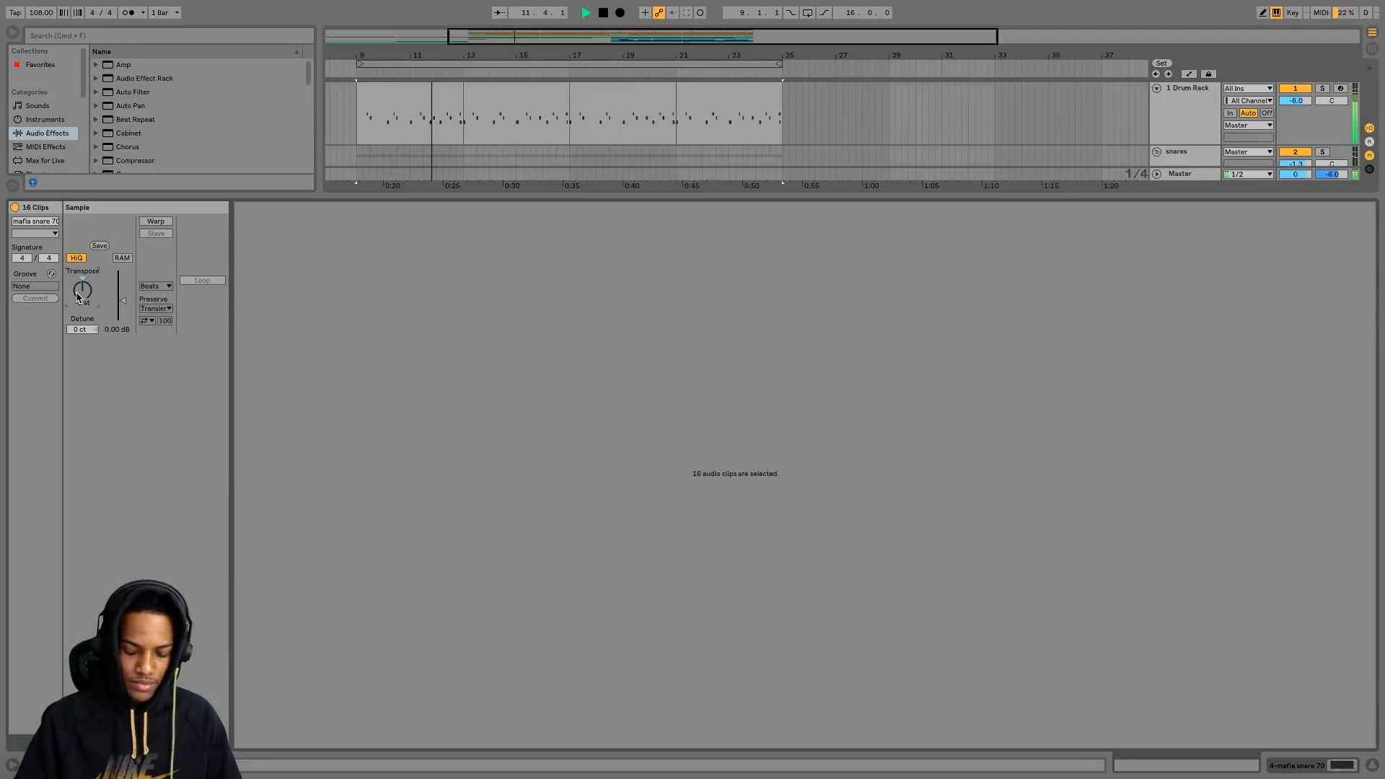
pyautogui.press('space')
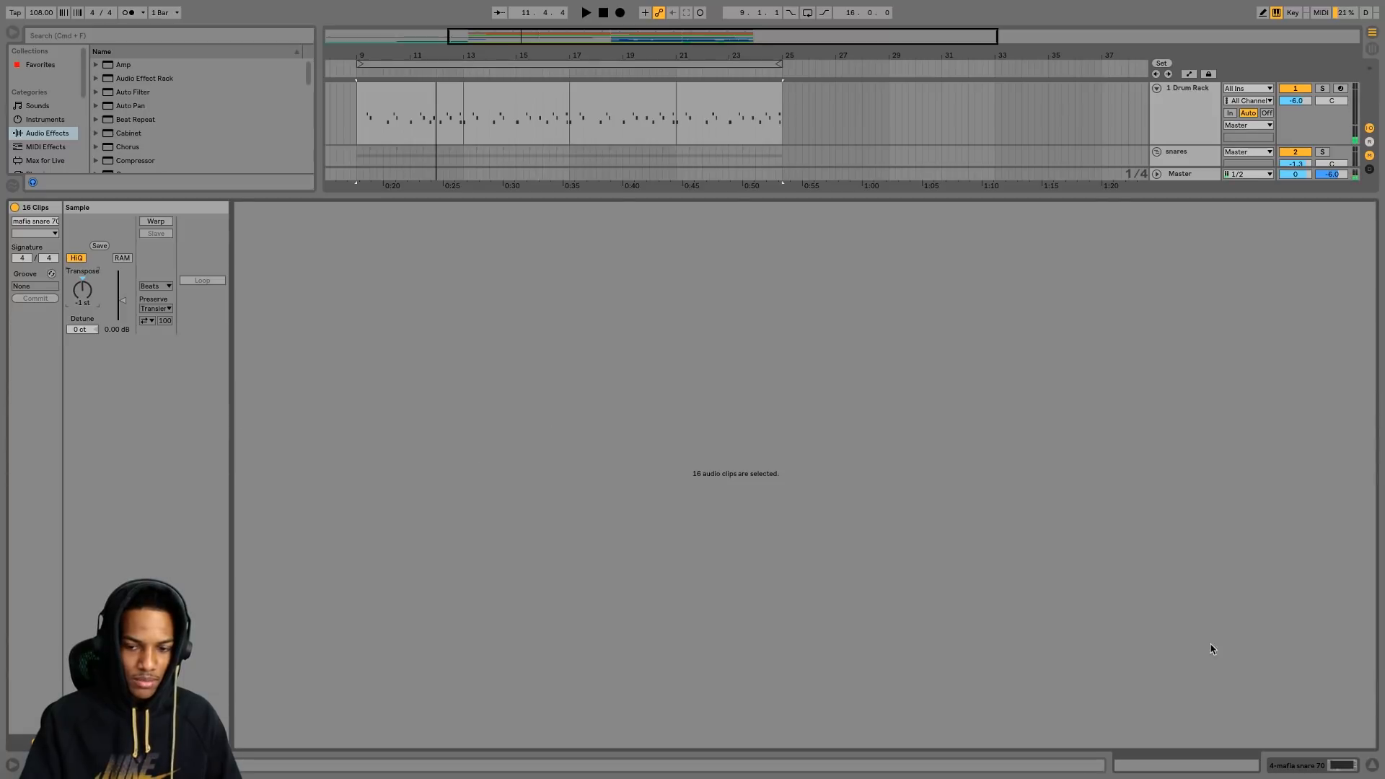
pyautogui.click(1370, 754)
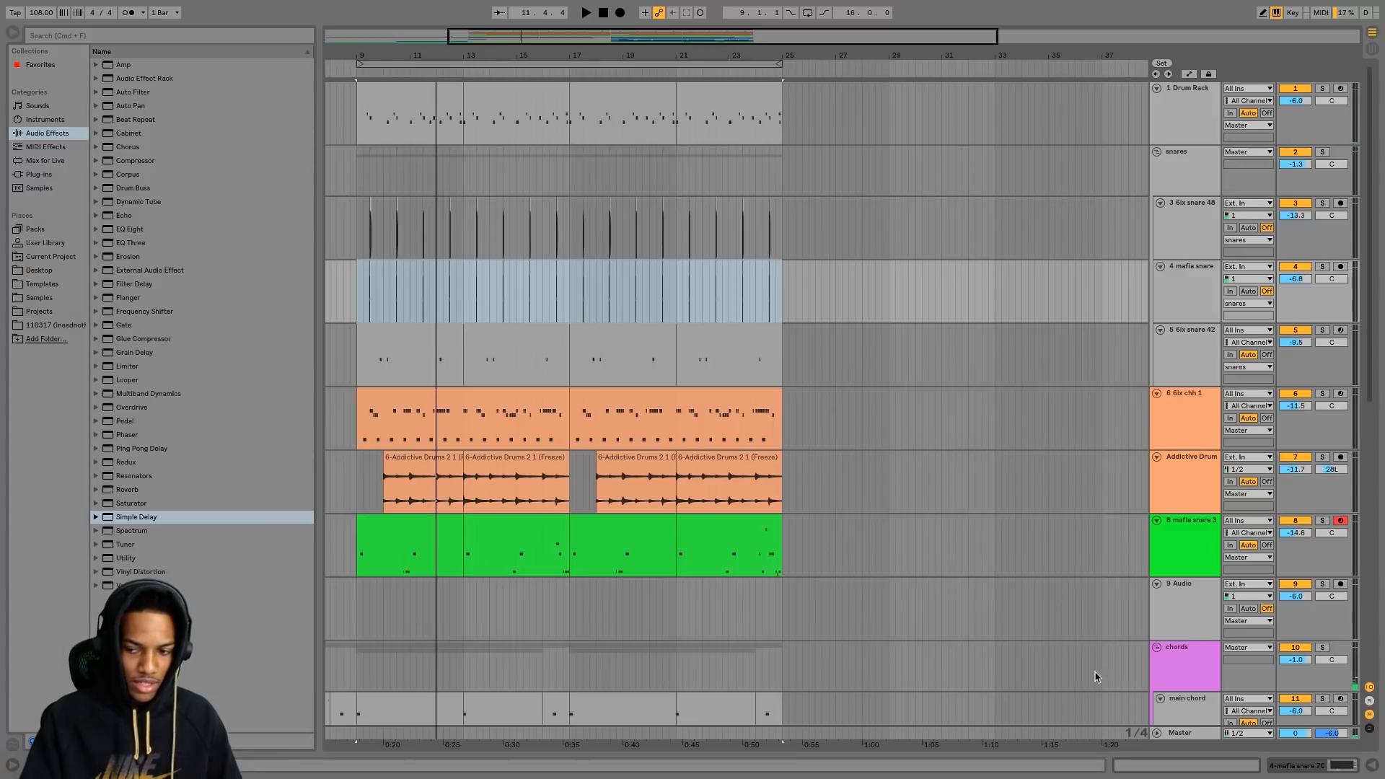
pyautogui.click(351, 302)
# - Look over the arrangement's tracks from the drums and snares down to the chords, Serum and Omnisphere parts
pyautogui.scroll(-8, 760, 399)
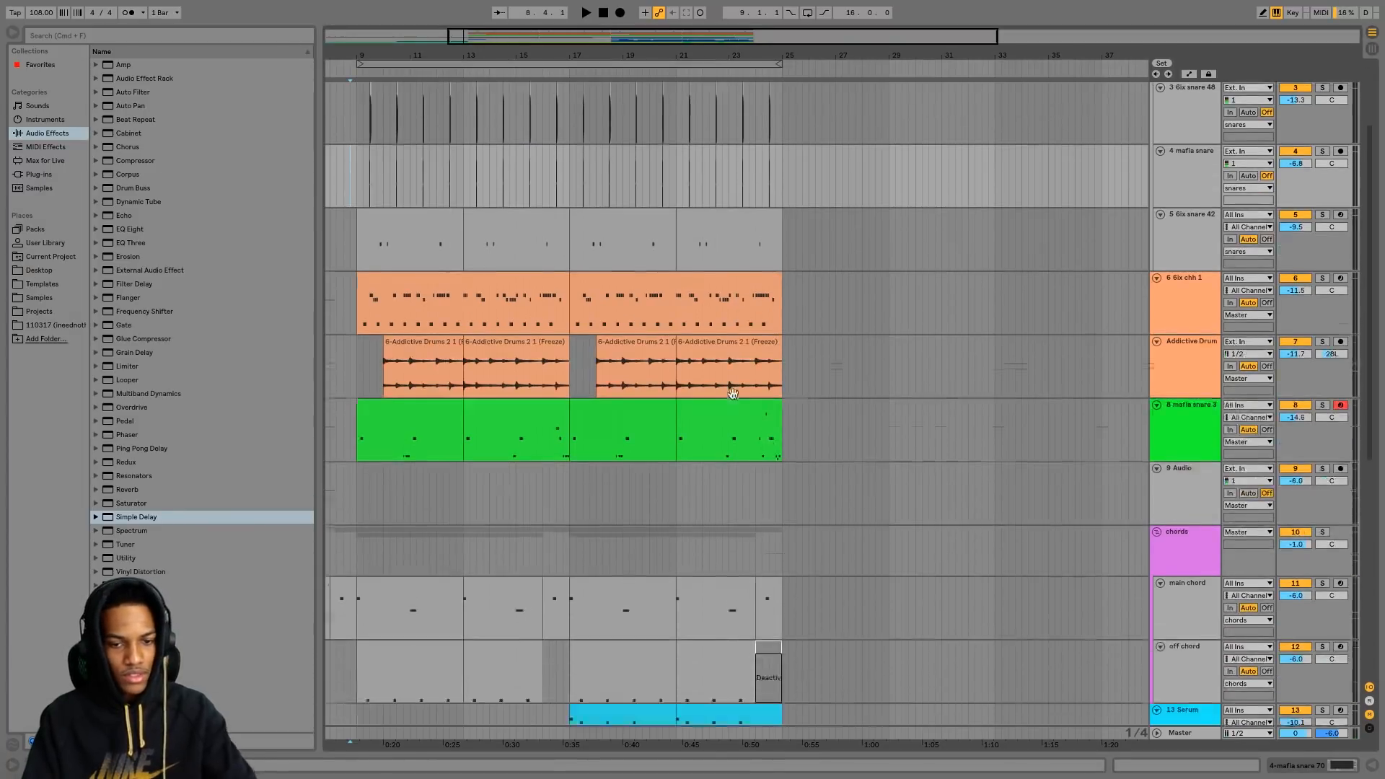
pyautogui.scroll(8, 717, 309)
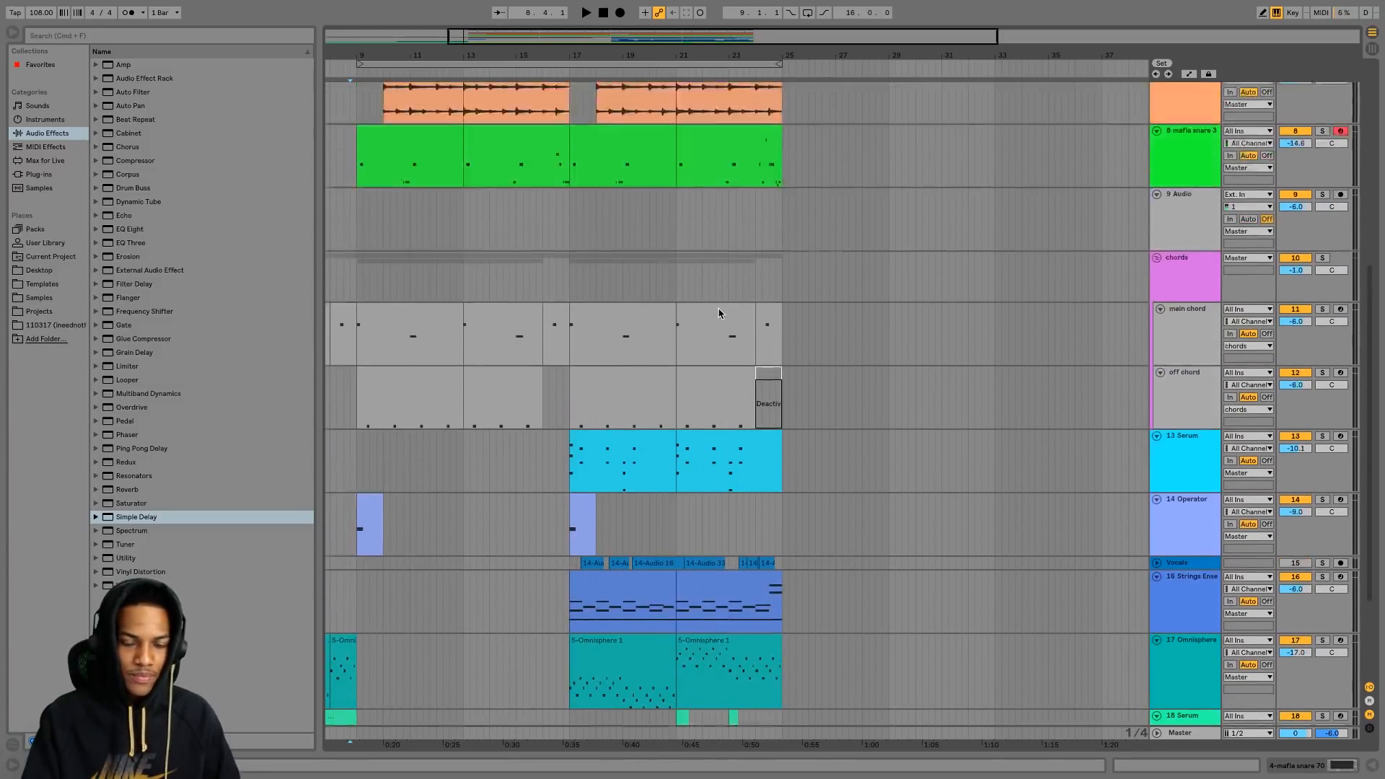
pyautogui.scroll(-2, 724, 315)
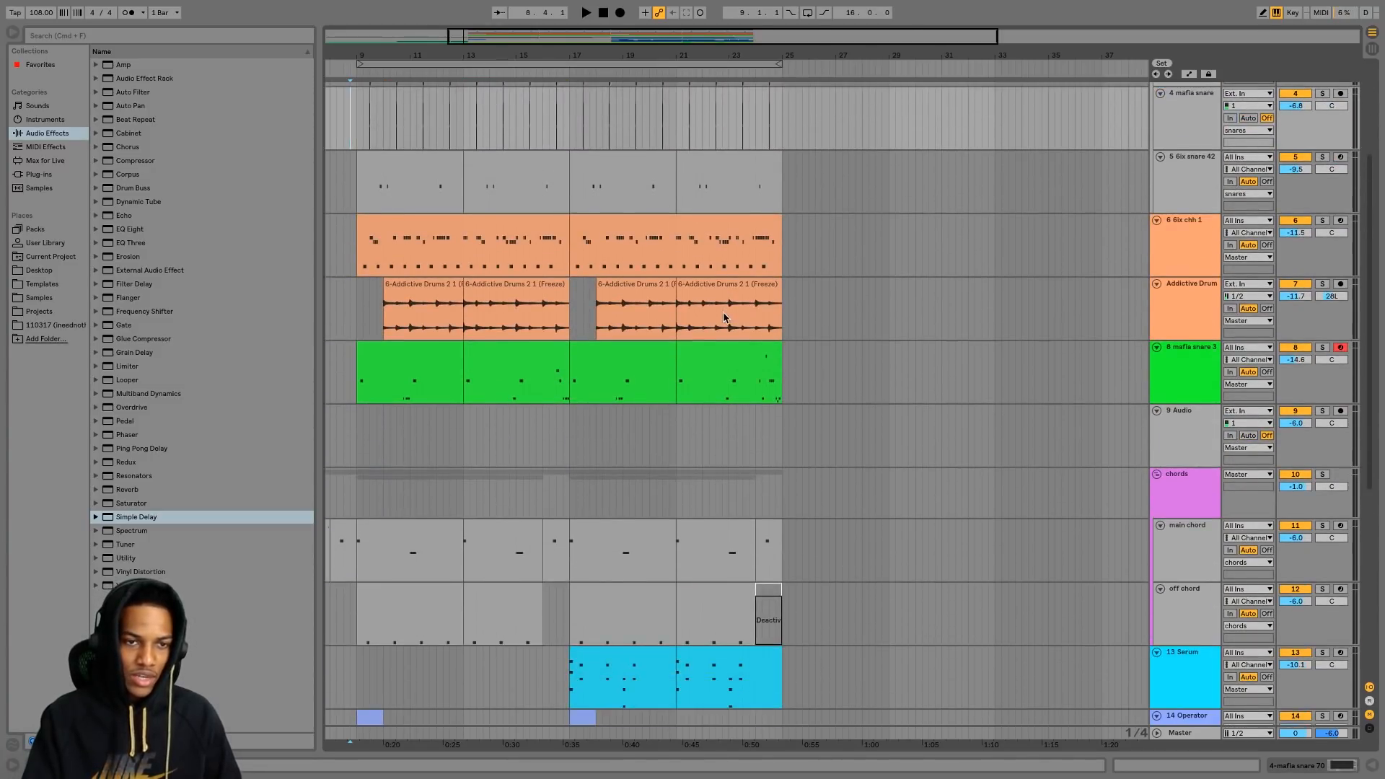
pyautogui.scroll(-7, 1061, 561)
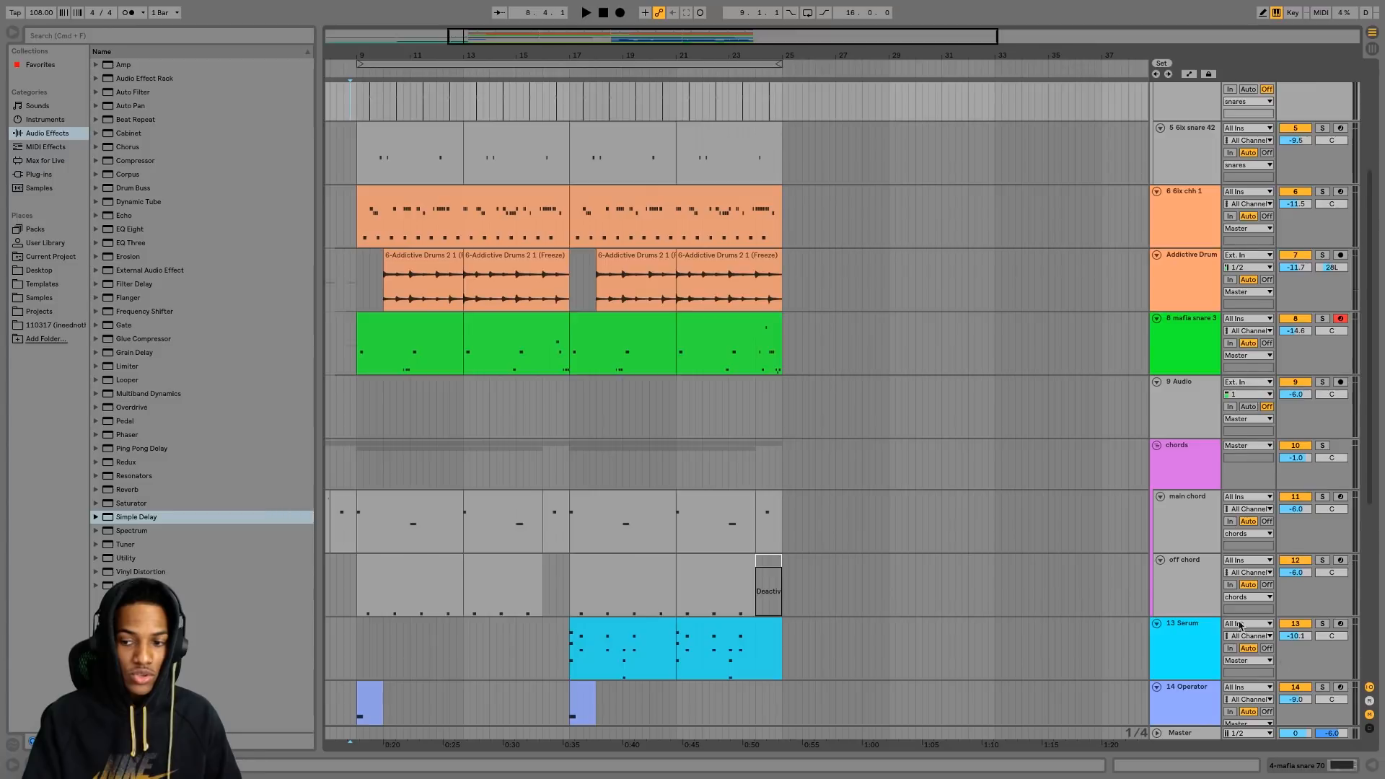
pyautogui.scroll(9, 1067, 548)
pyautogui.scroll(1, 1062, 534)
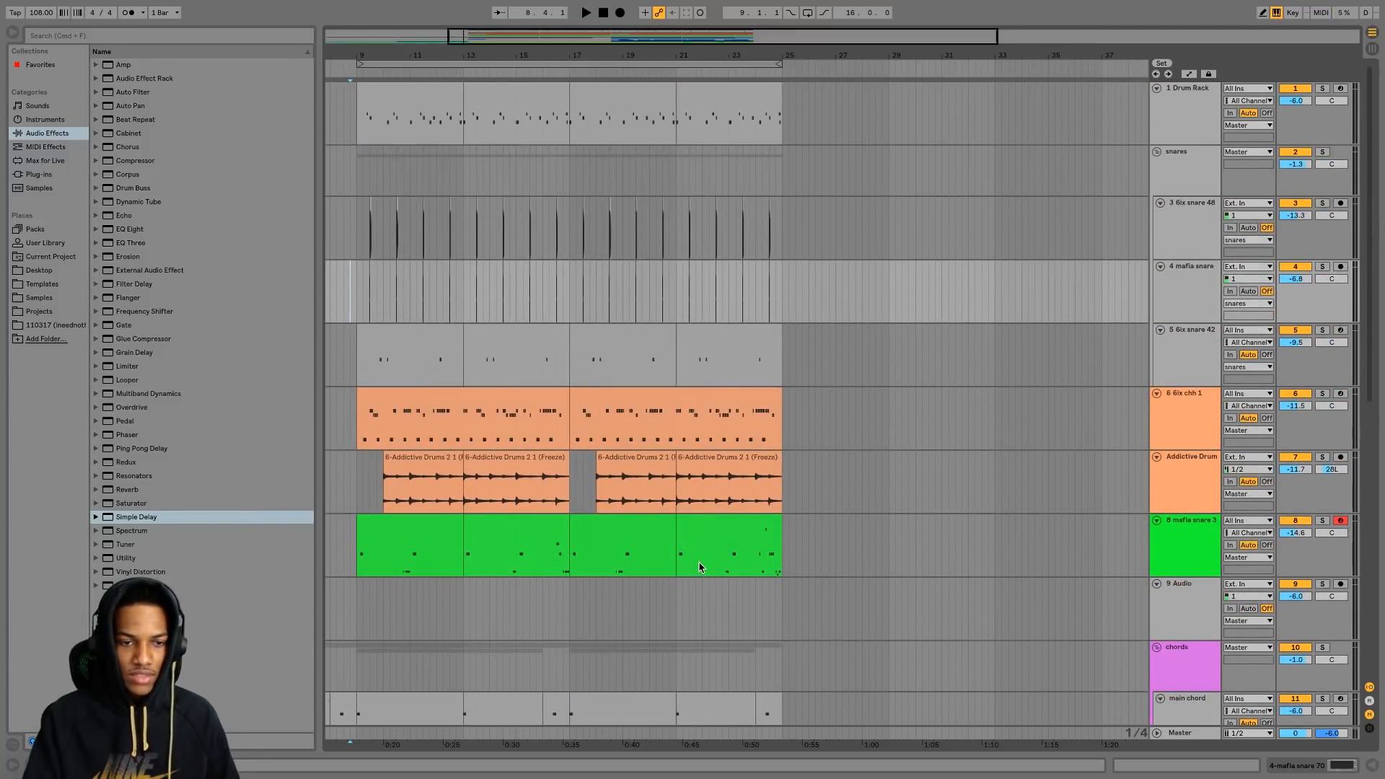
pyautogui.hscroll(2, 698, 561)
pyautogui.hscroll(-3, 698, 561)
pyautogui.scroll(-1, 677, 535)
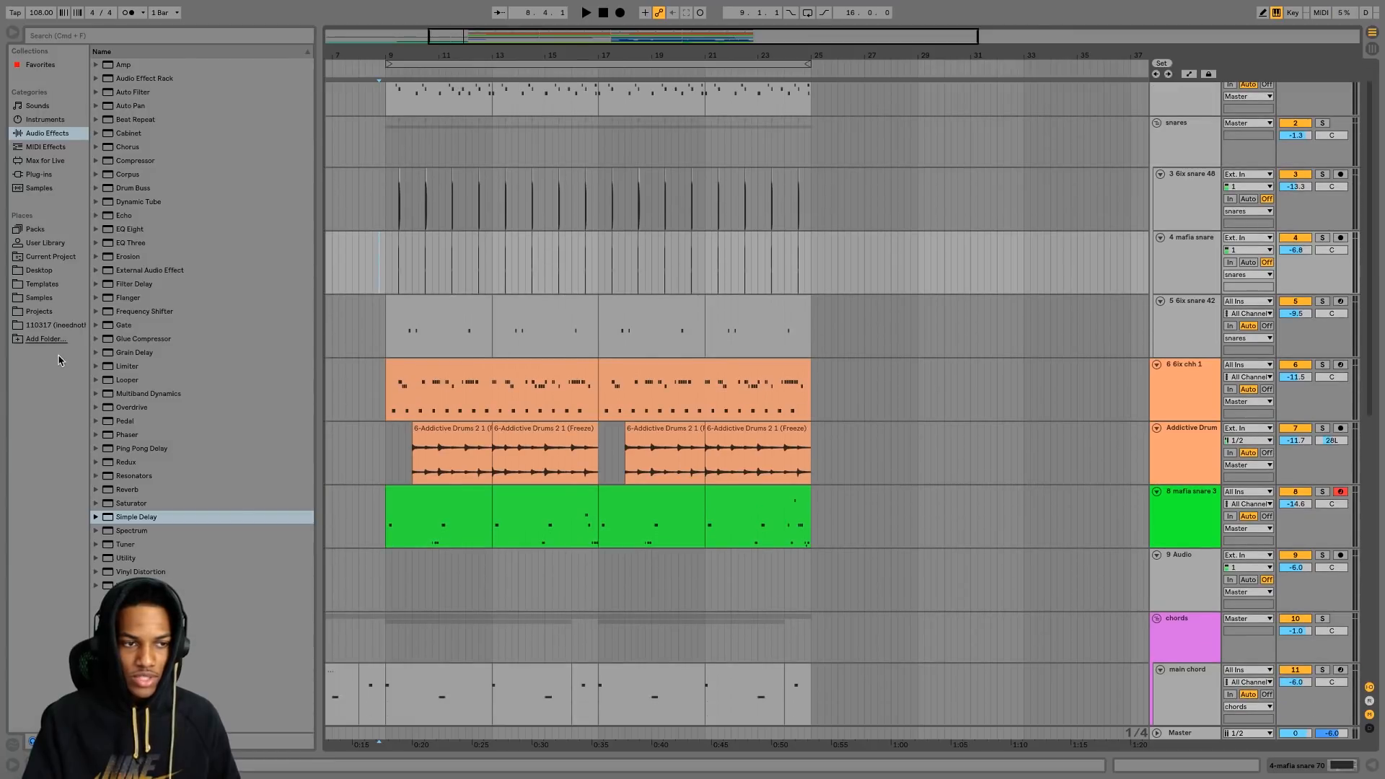
# - Browse the sample library to the Crash folder of the Mafia Kit in Trap Essentials [COMPLETE]
pyautogui.click(63, 298)
pyautogui.scroll(-10, 201, 282)
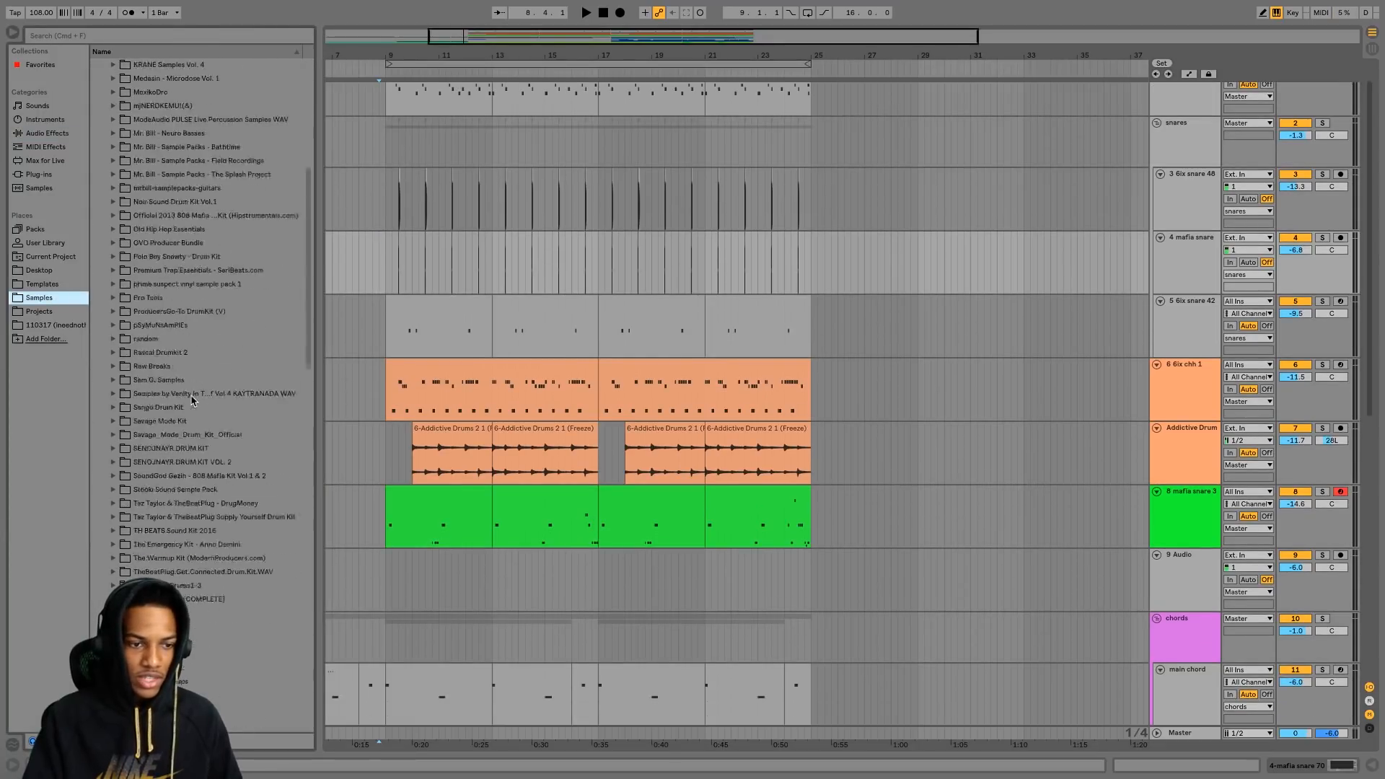
pyautogui.scroll(-5, 193, 399)
pyautogui.click(129, 408)
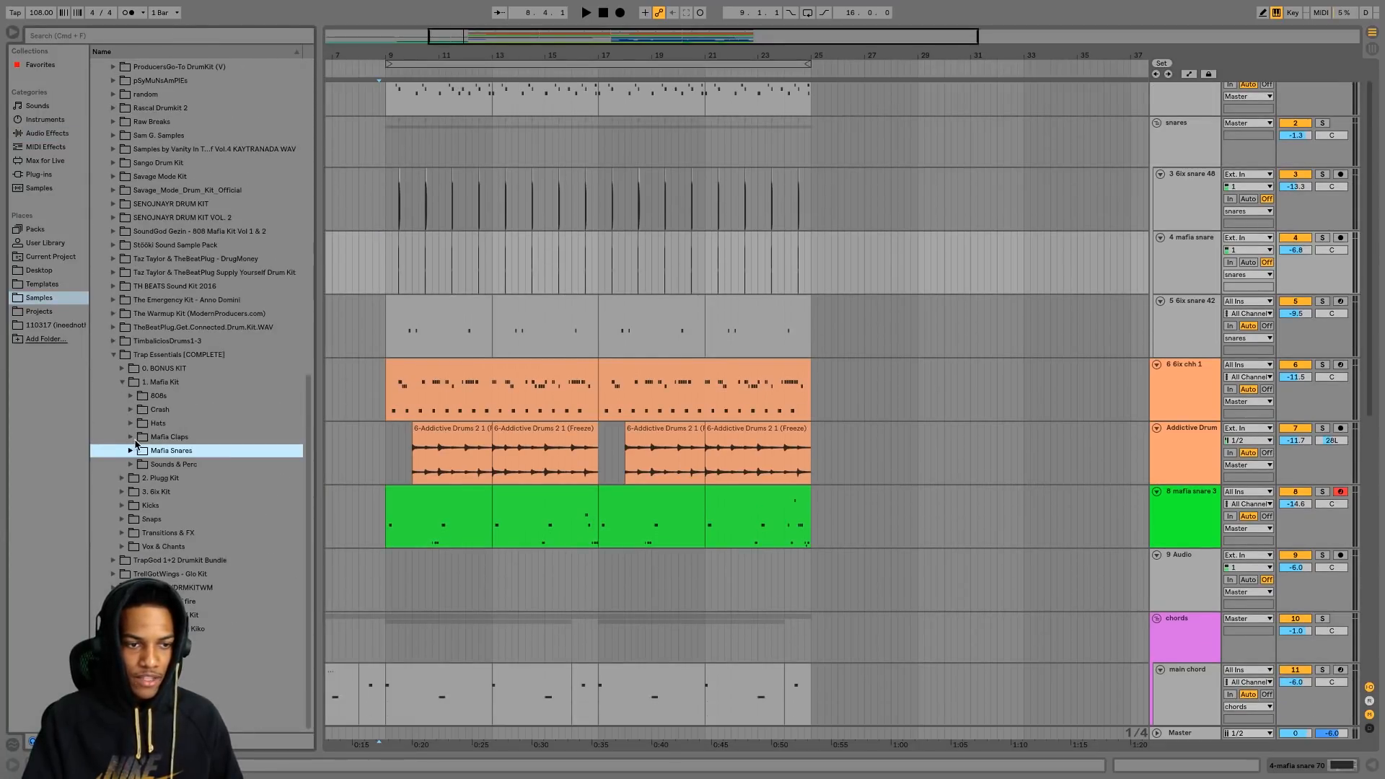
pyautogui.click(123, 383)
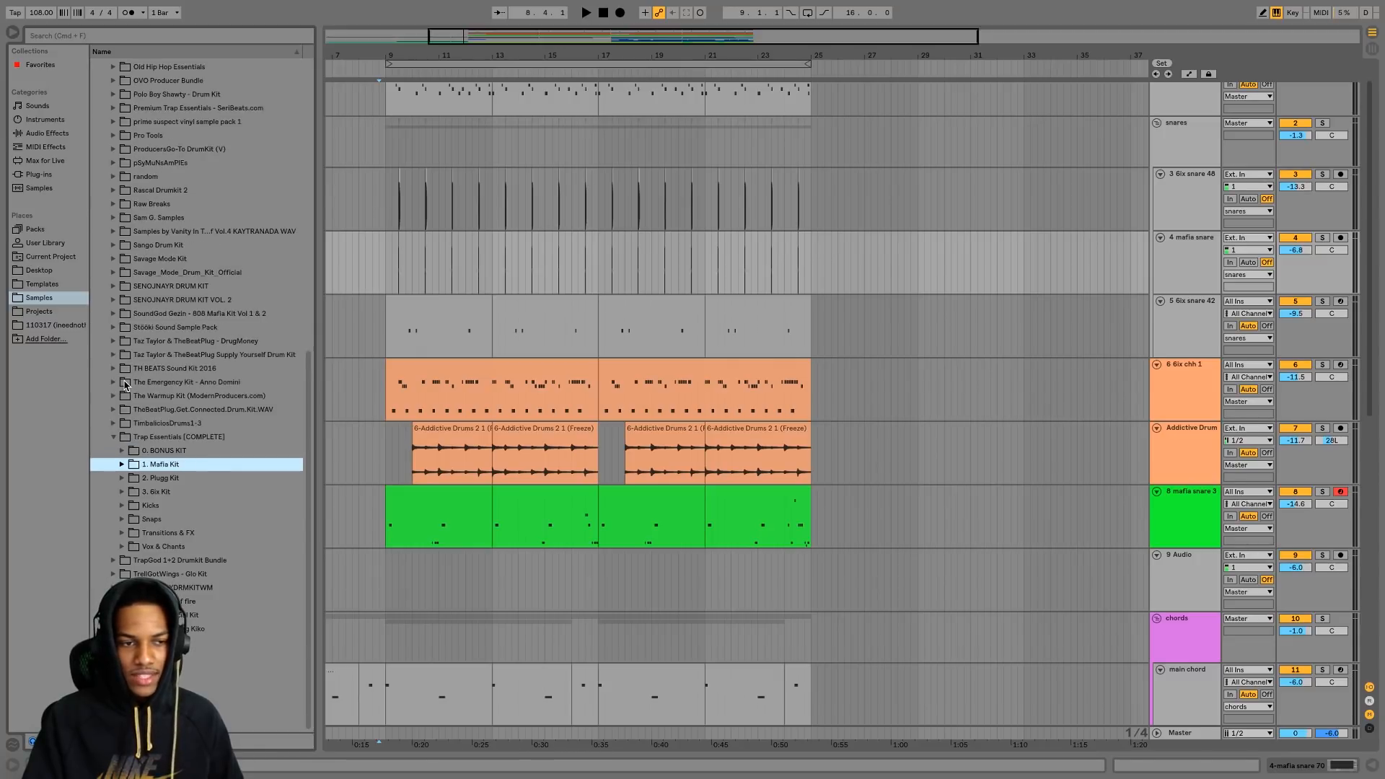
pyautogui.click(116, 438)
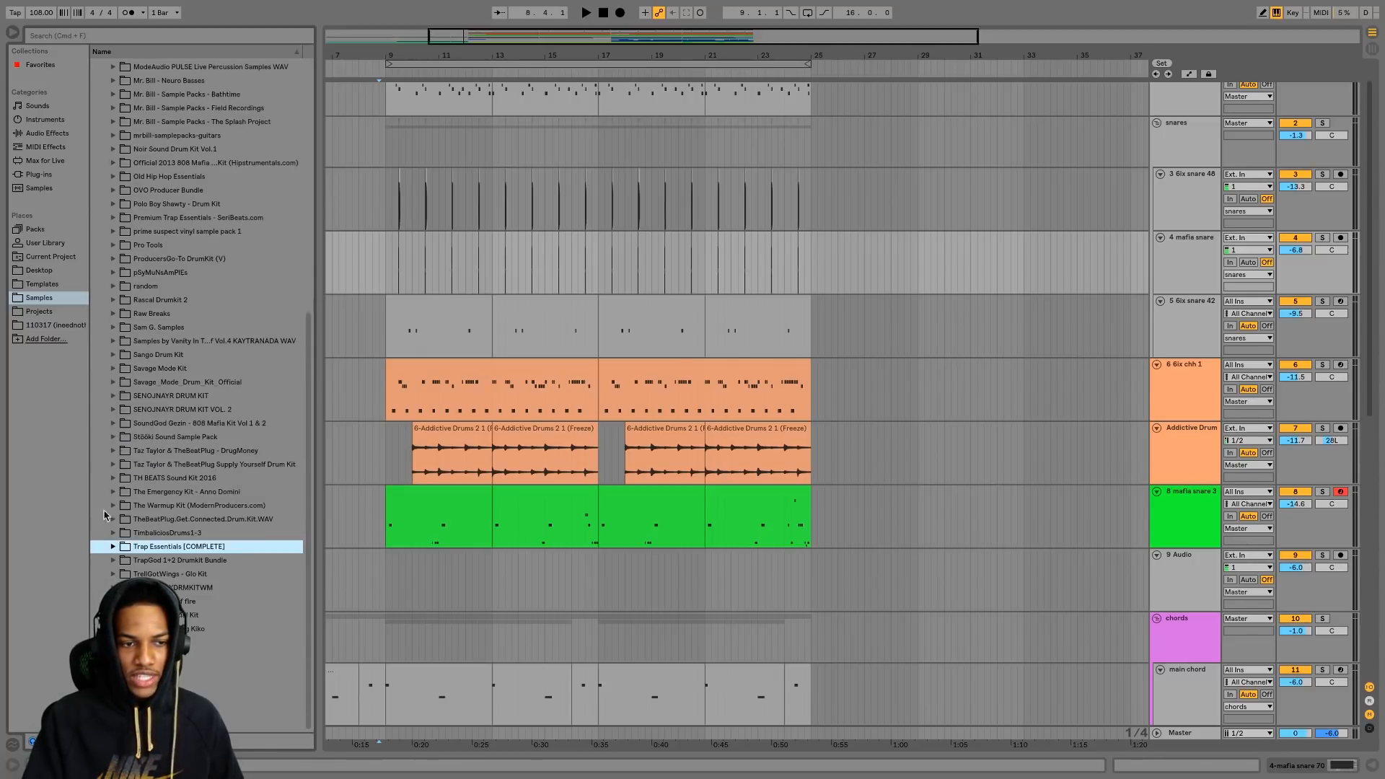
pyautogui.click(113, 547)
pyautogui.click(121, 588)
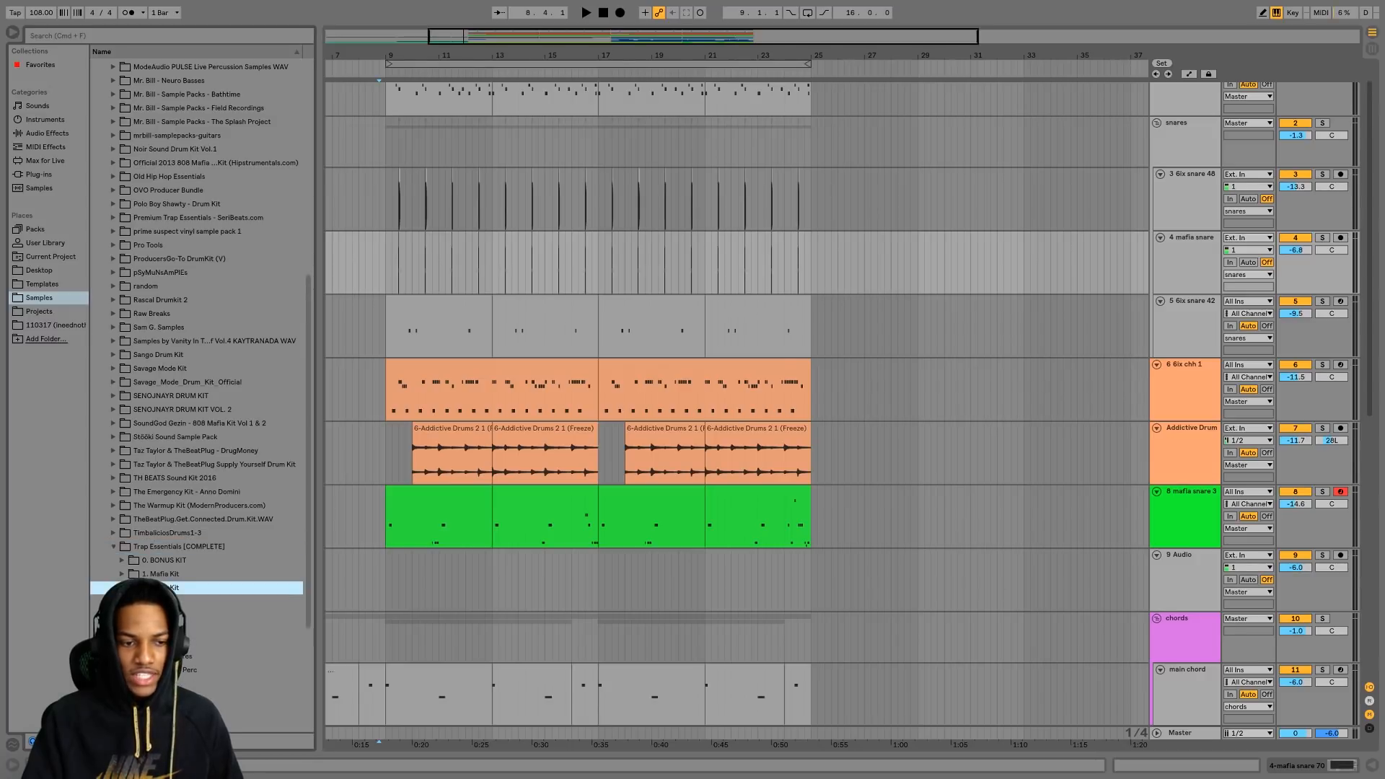
pyautogui.click(123, 574)
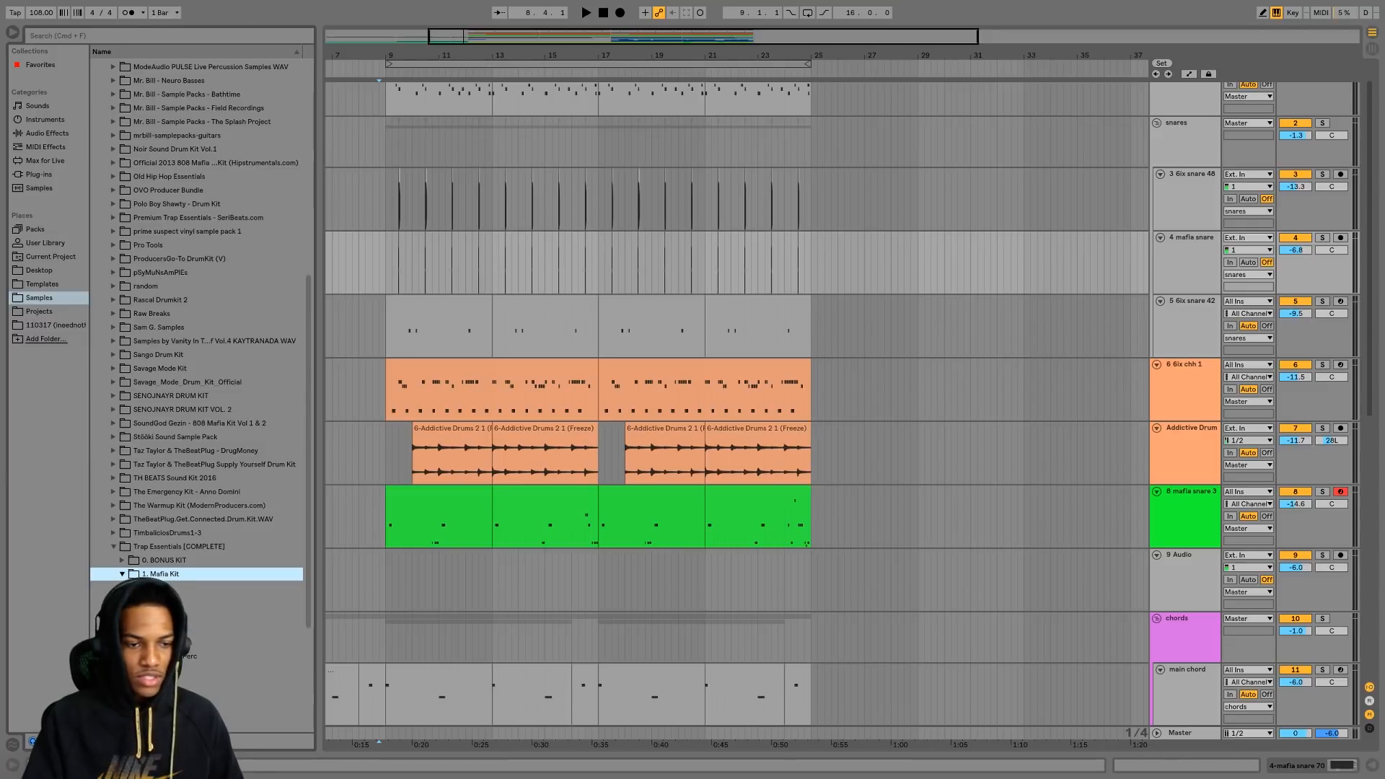
pyautogui.click(131, 602)
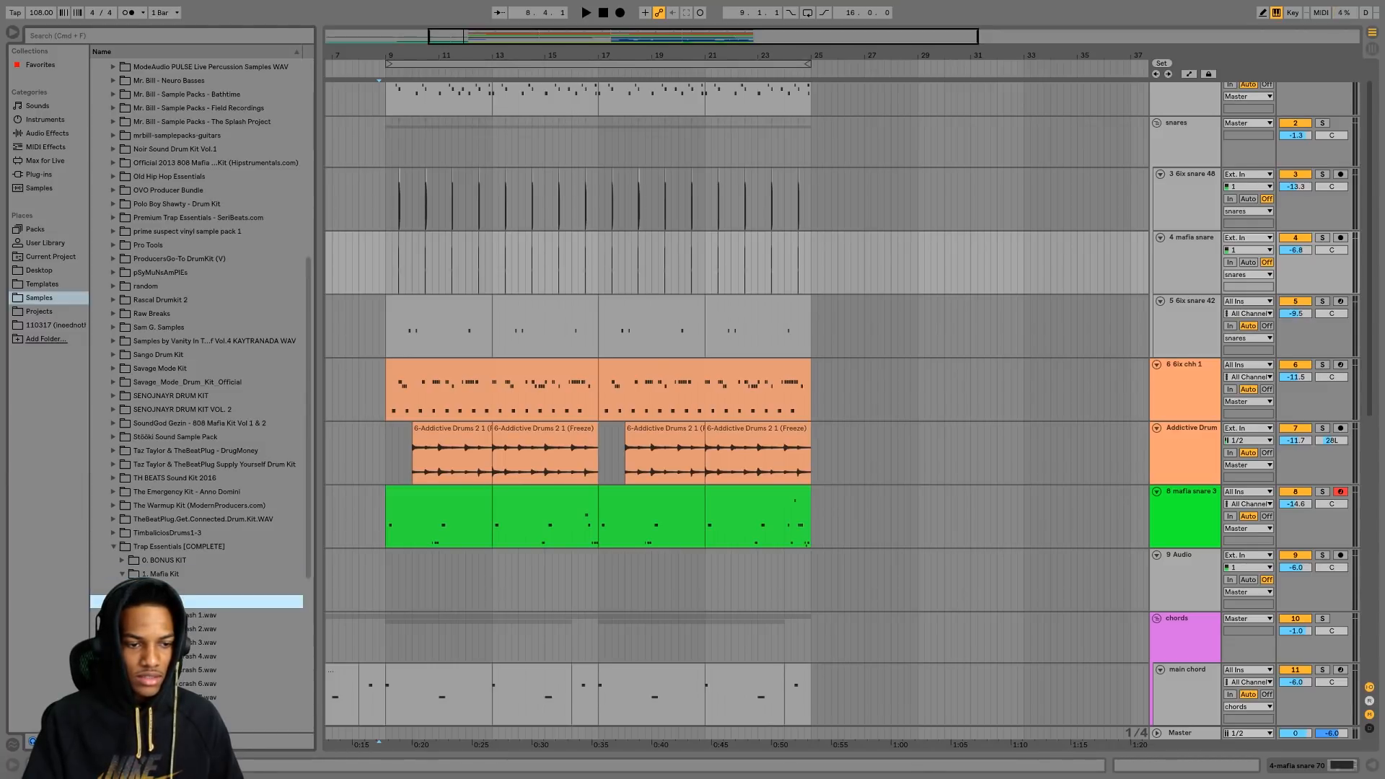
# - Audition the mafia crash 6 to 9 samples and settle on mafia crash 8.wav
pyautogui.scroll(-1, 190, 619)
pyautogui.click(190, 617)
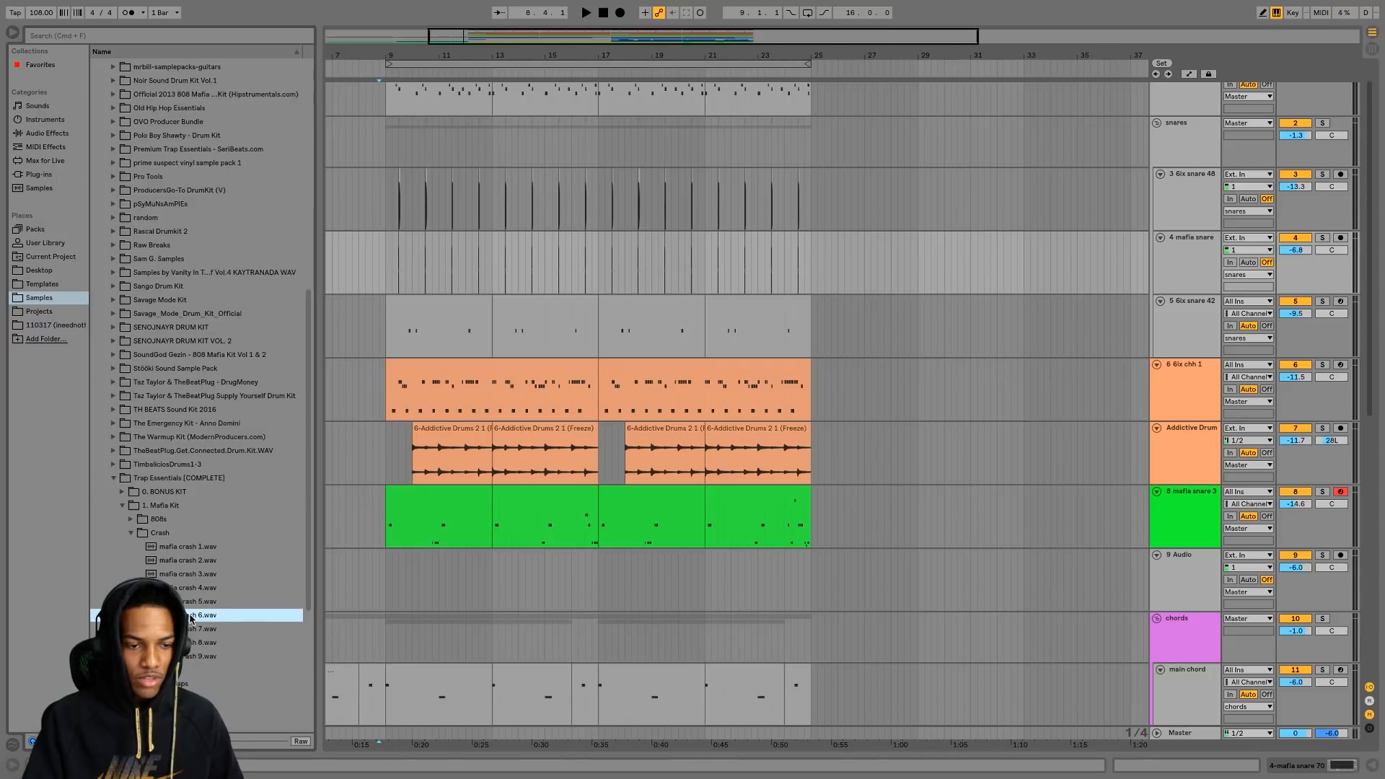
pyautogui.click(200, 632)
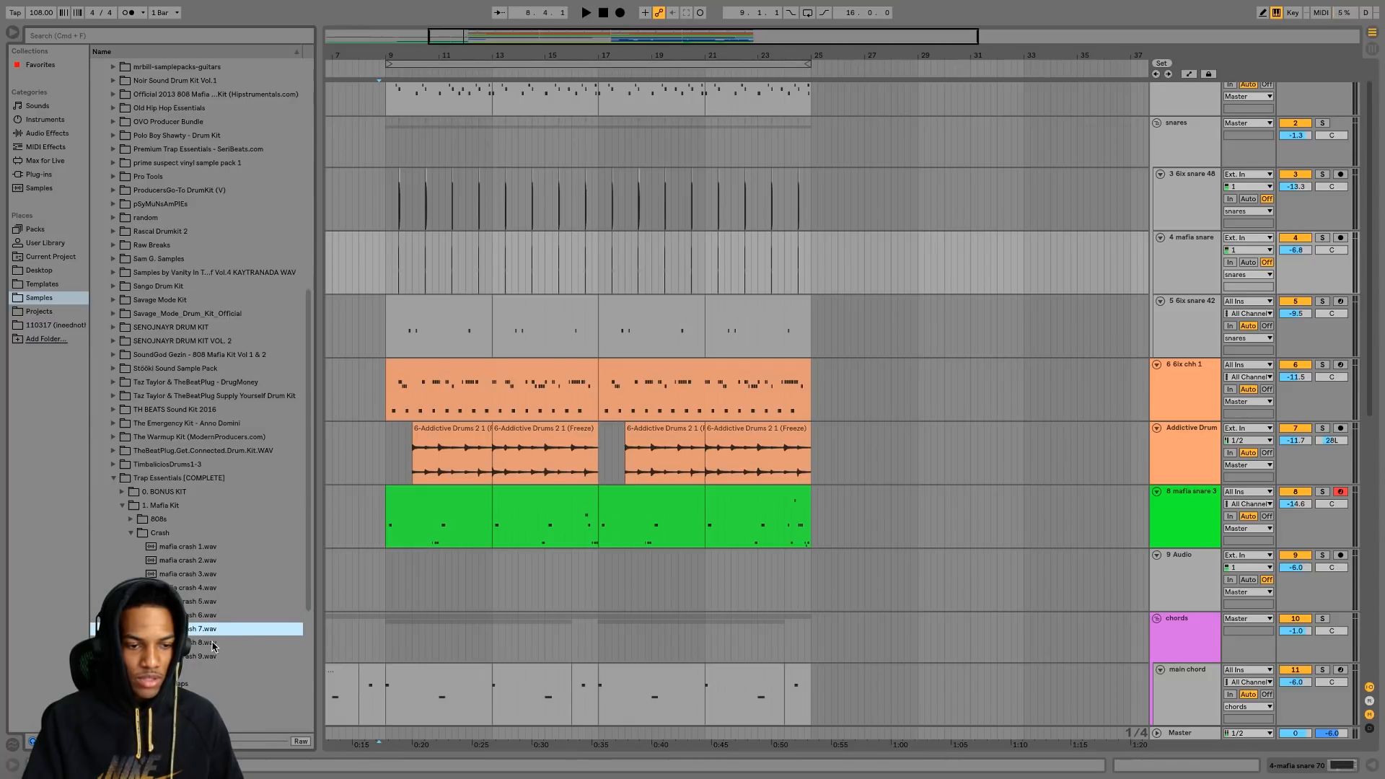
pyautogui.click(213, 643)
pyautogui.click(205, 656)
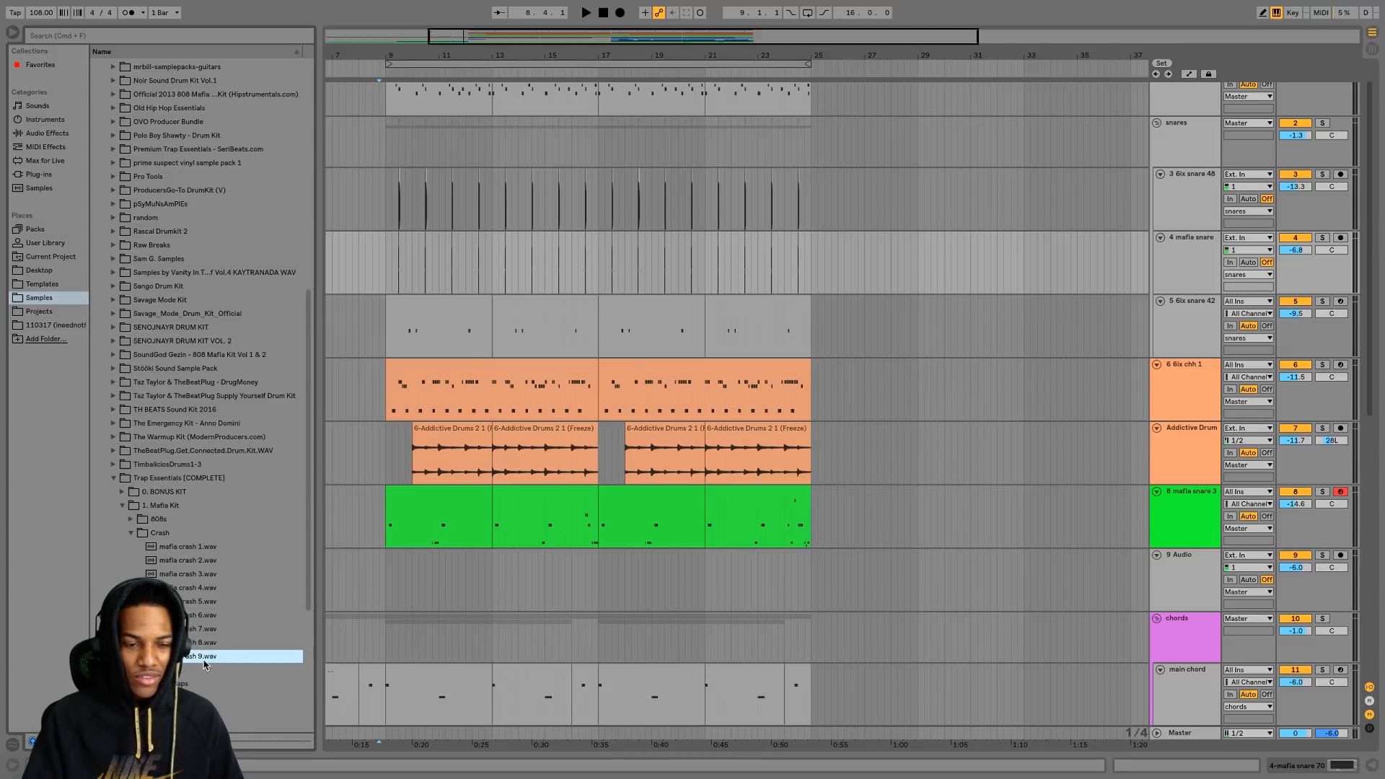
pyautogui.click(199, 647)
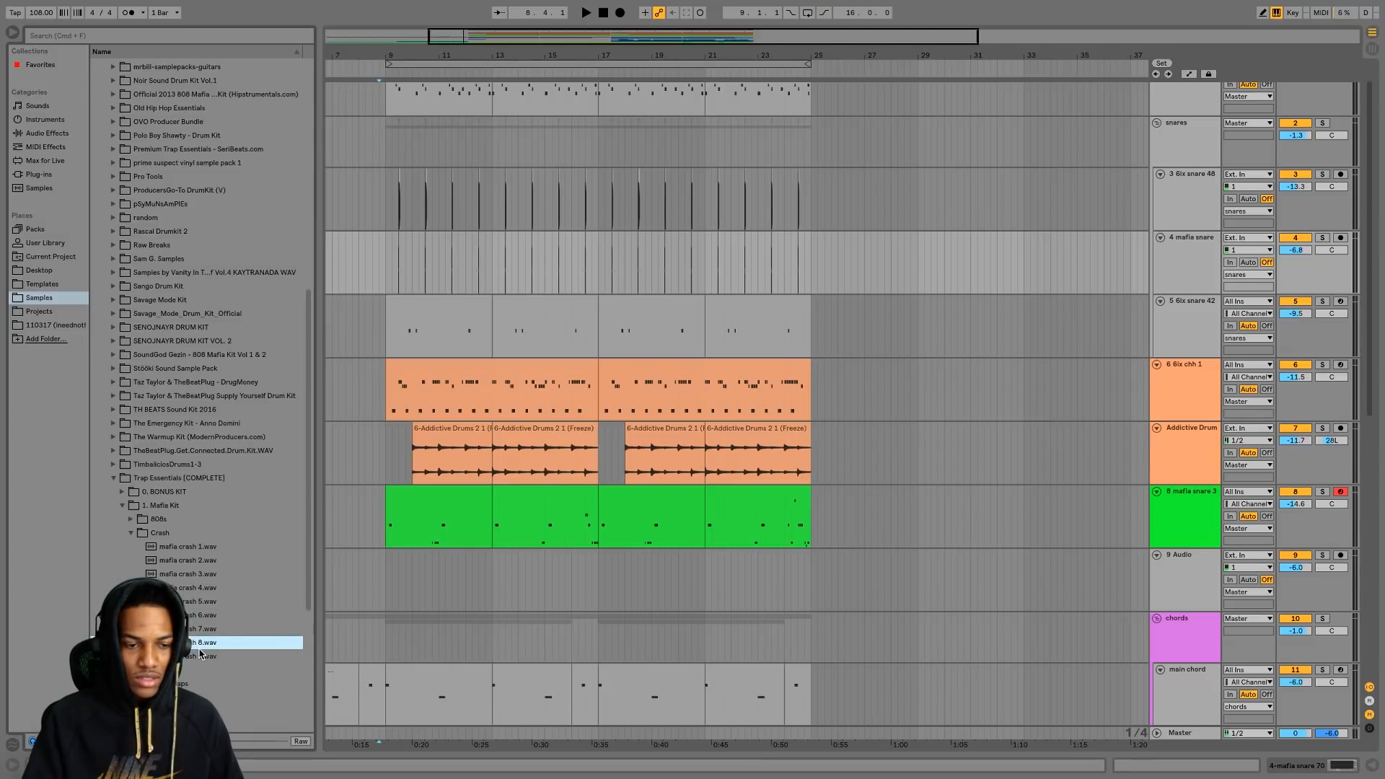
# - Place mafia crash 8.wav at bar 17 on audio track 9 and set the track's volume to -15.5 dB during playback
pyautogui.moveTo(212, 641); pyautogui.dragTo(599, 595)
pyautogui.press('space')
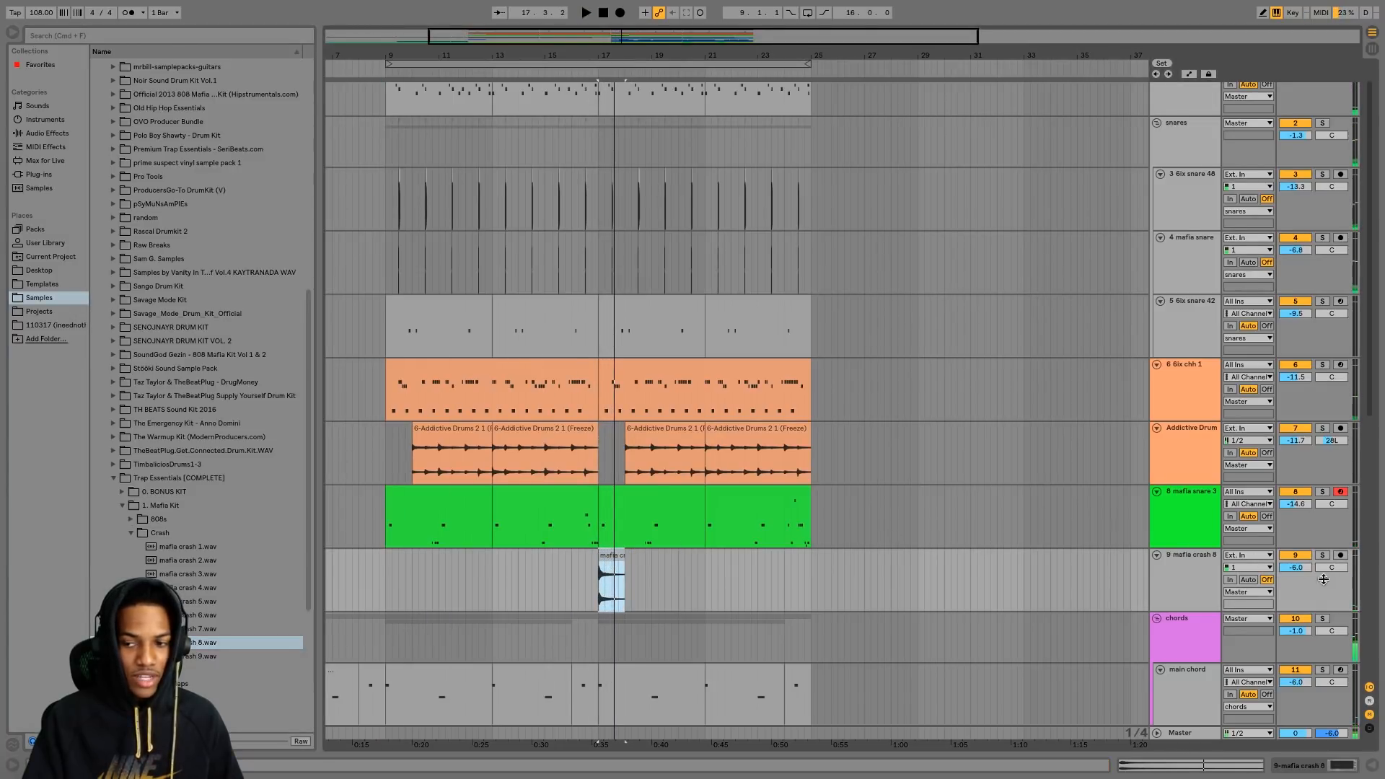
pyautogui.moveTo(1295, 568)
pyautogui.mouseDown()
pyautogui.moveTo(1296, 584)
pyautogui.moveTo(1296, 570)
pyautogui.mouseUp()
pyautogui.press('space')
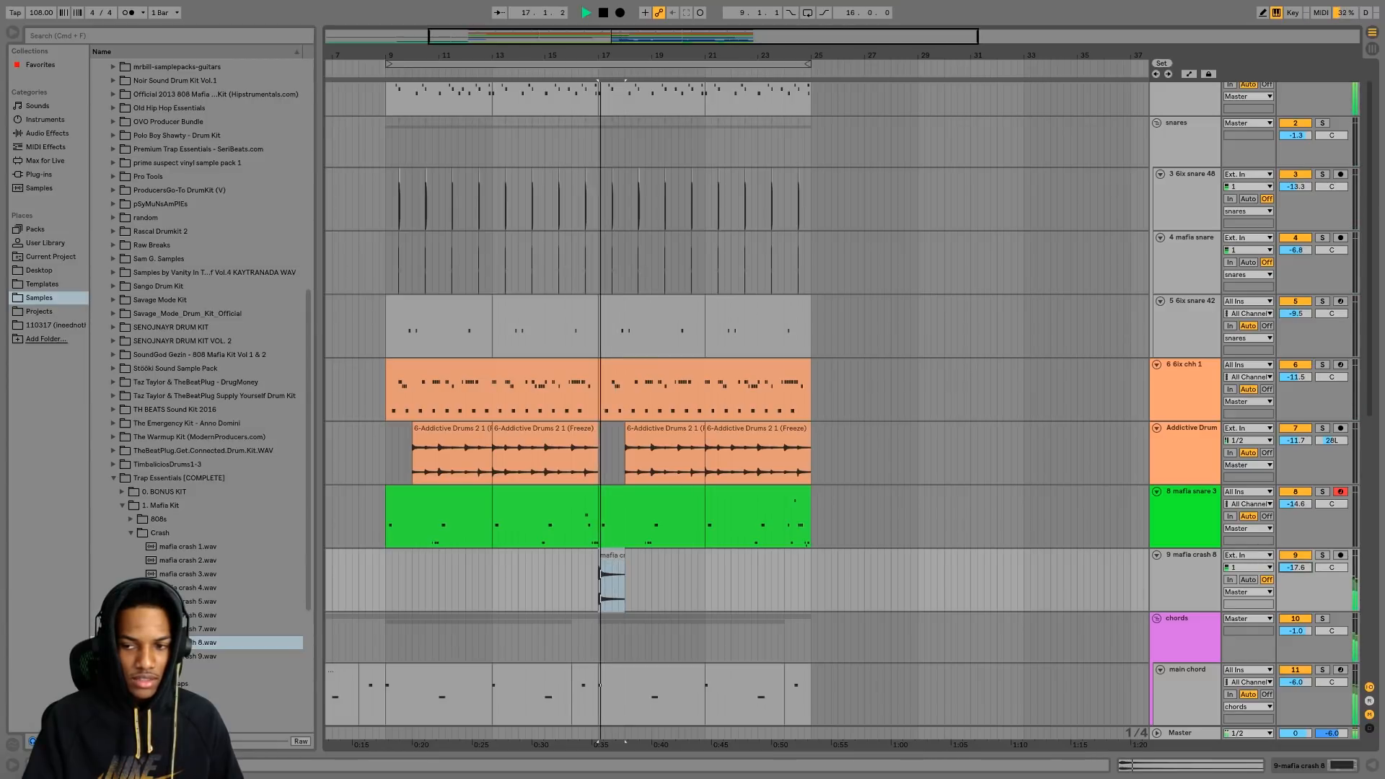
pyautogui.press('space')
pyautogui.press('space')
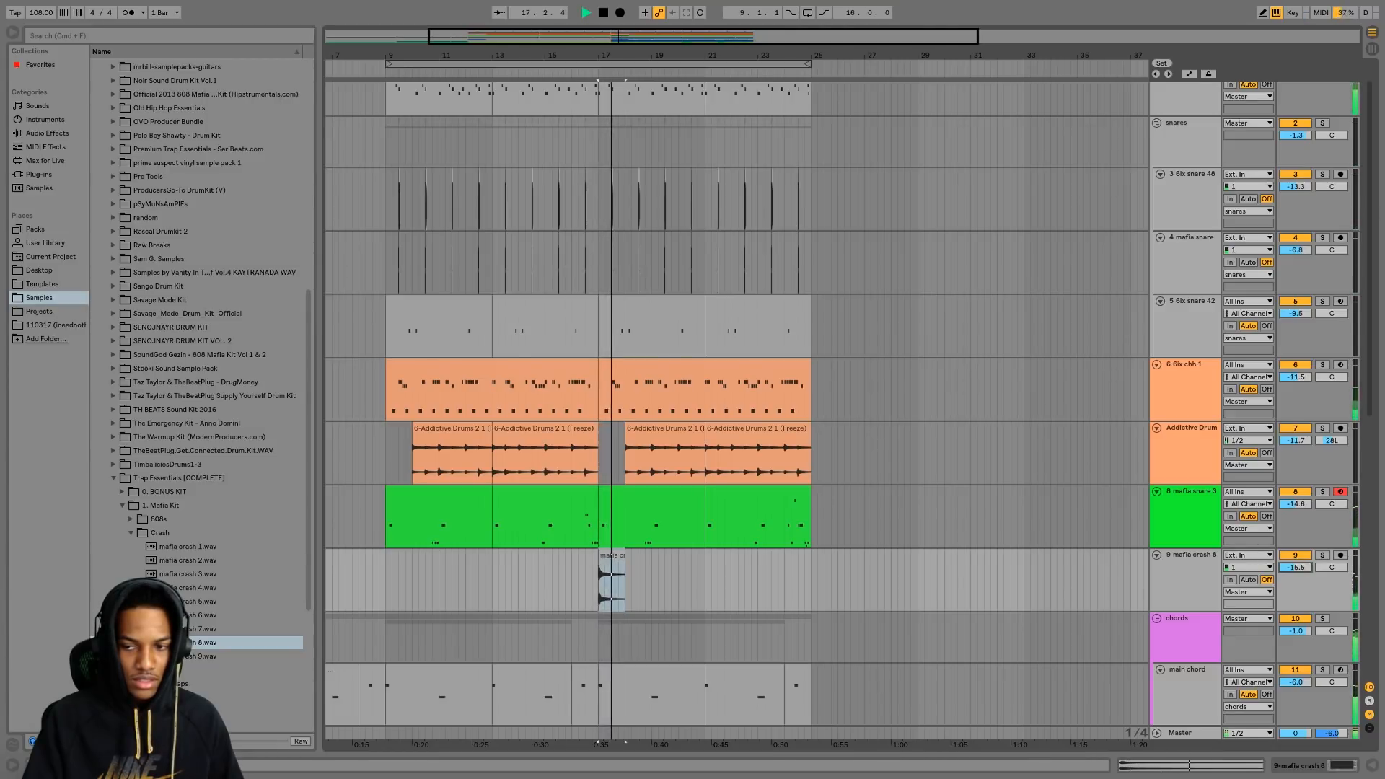
# - Copy the mafia crash 8 clip to bars 21 and 9 on the same track
pyautogui.press('space')
pyautogui.press('space')
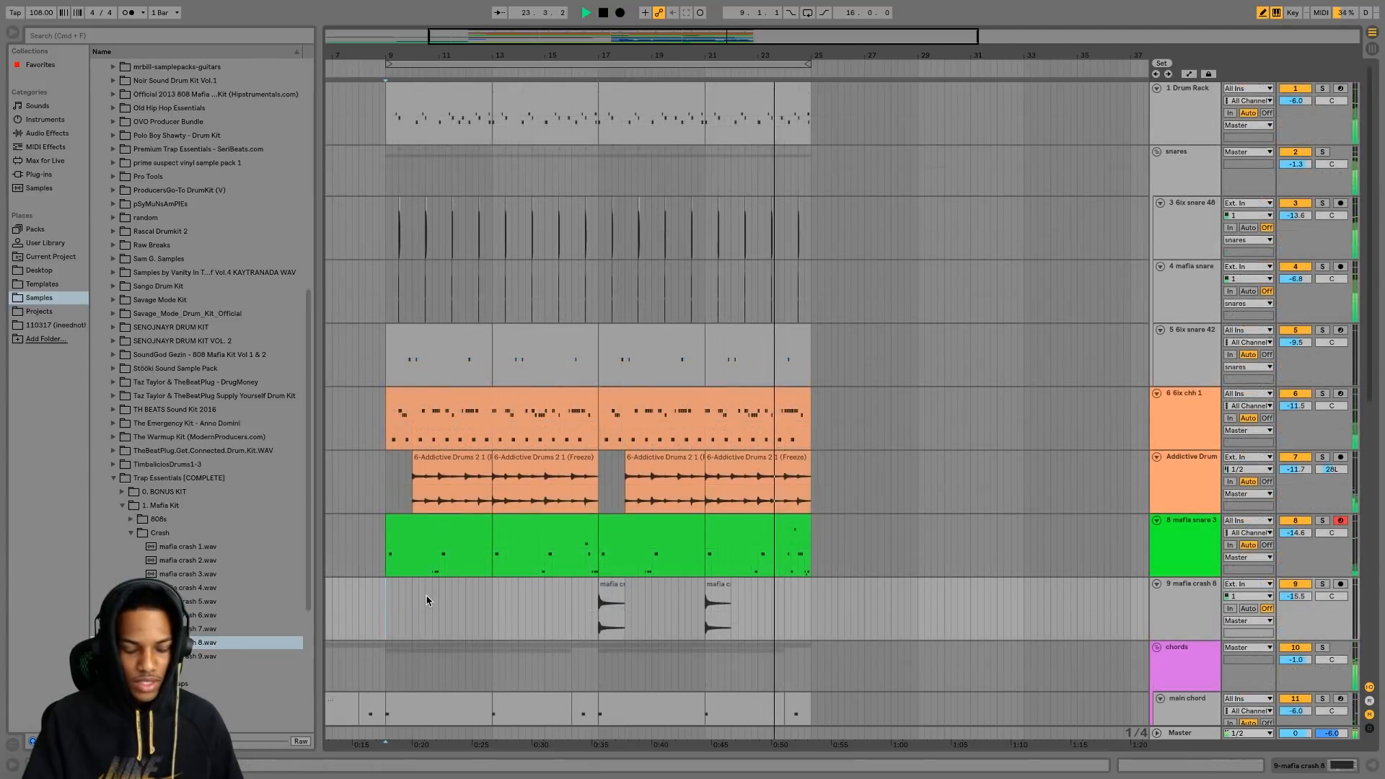
pyautogui.press('space')
pyautogui.hotkey('ctrl', 'v')
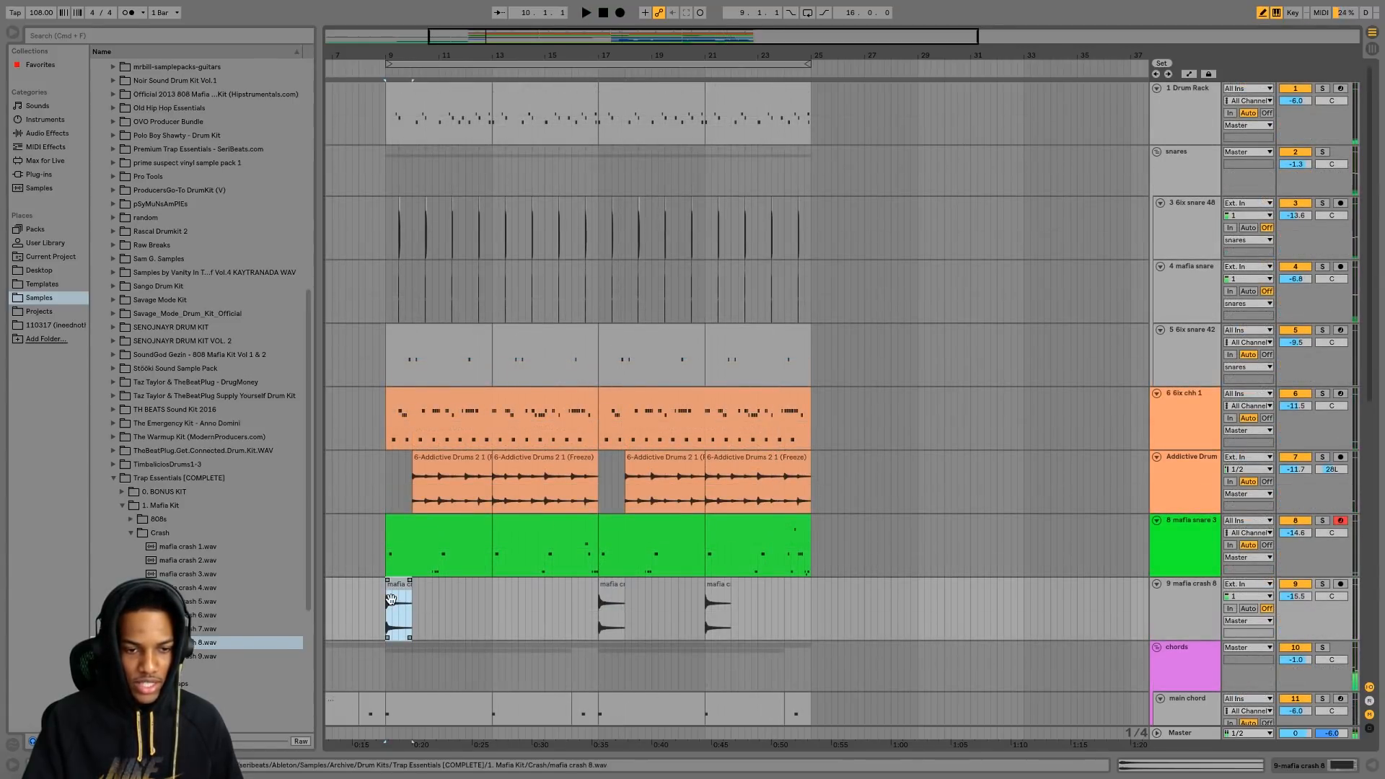
# - Turn off Warp for all three mafia crash 8 clips between bars 9 and 25
pyautogui.moveTo(409, 581); pyautogui.dragTo(405, 581)
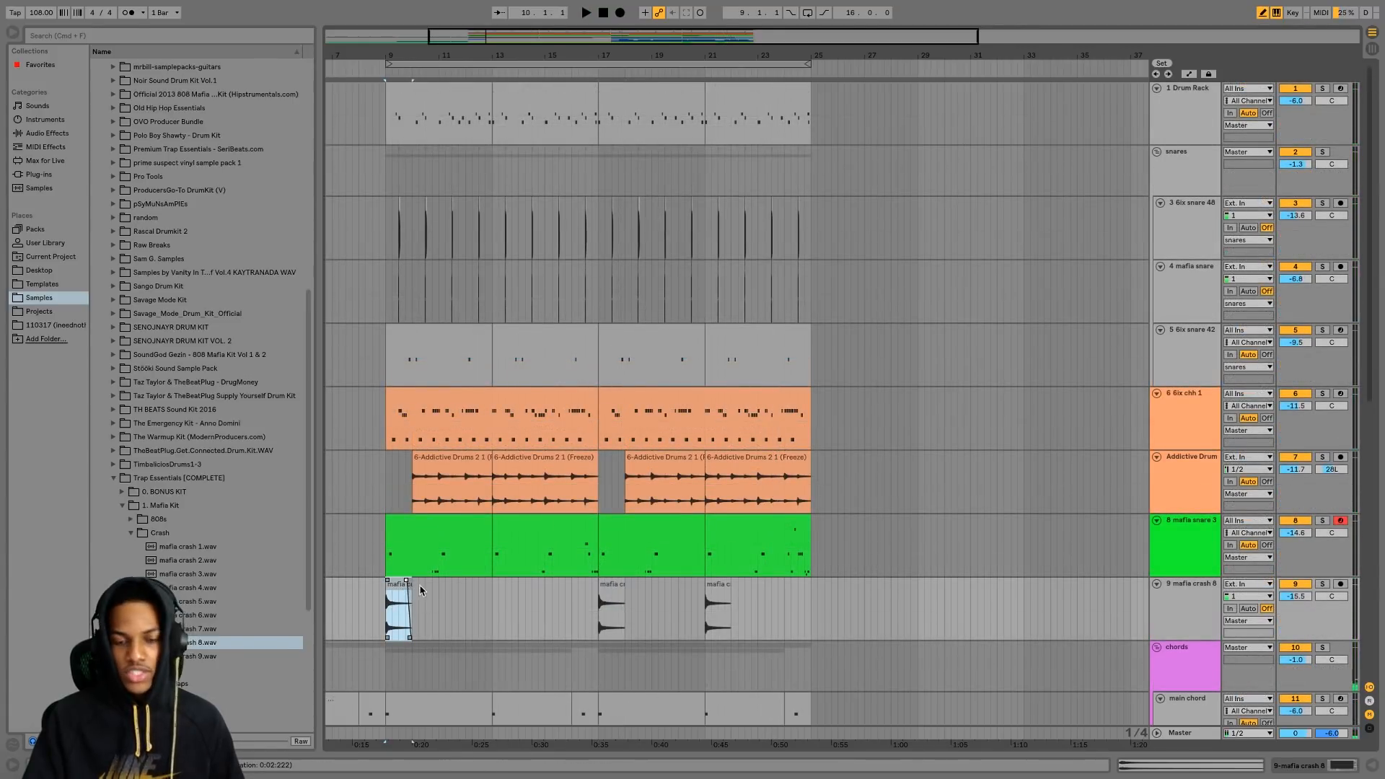
pyautogui.keyDown('shift'); pyautogui.click(811, 604); pyautogui.keyUp('shift')
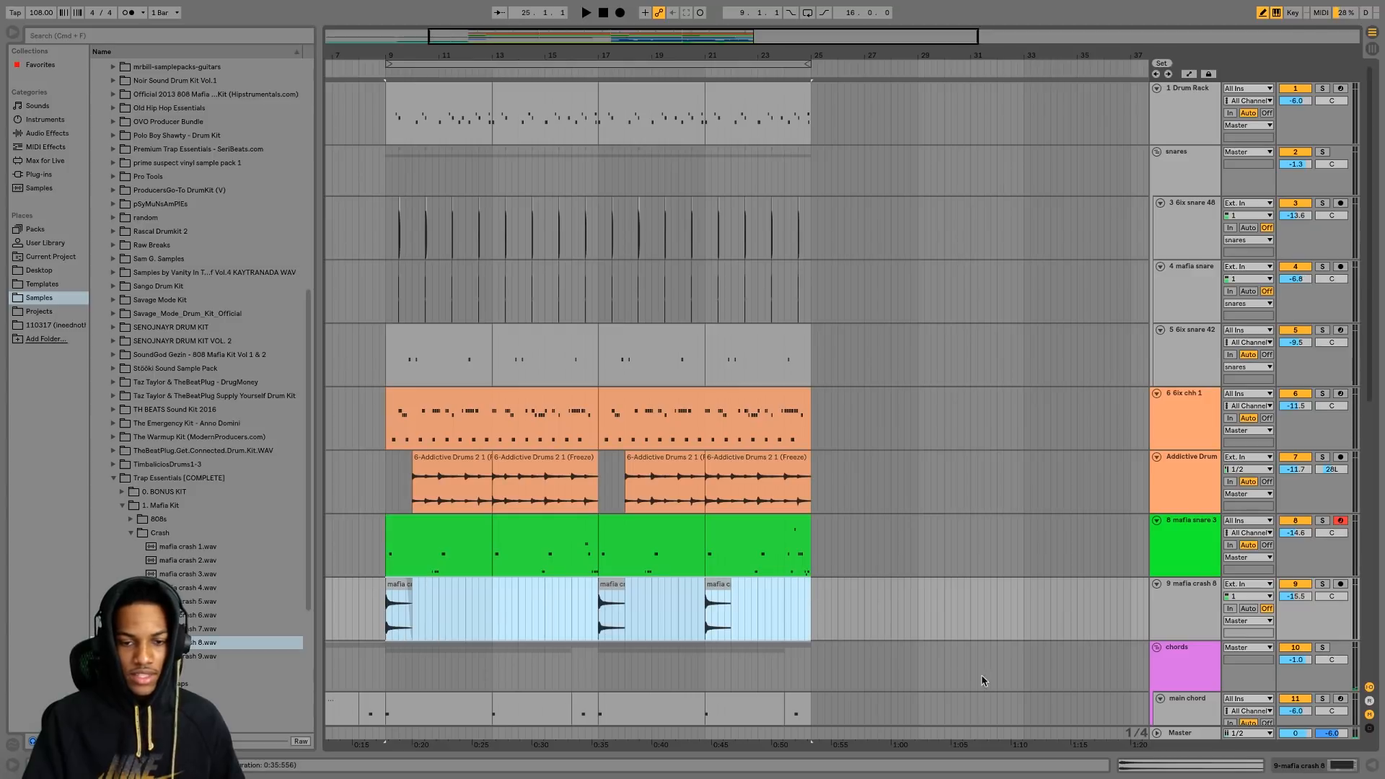
pyautogui.click(1186, 763)
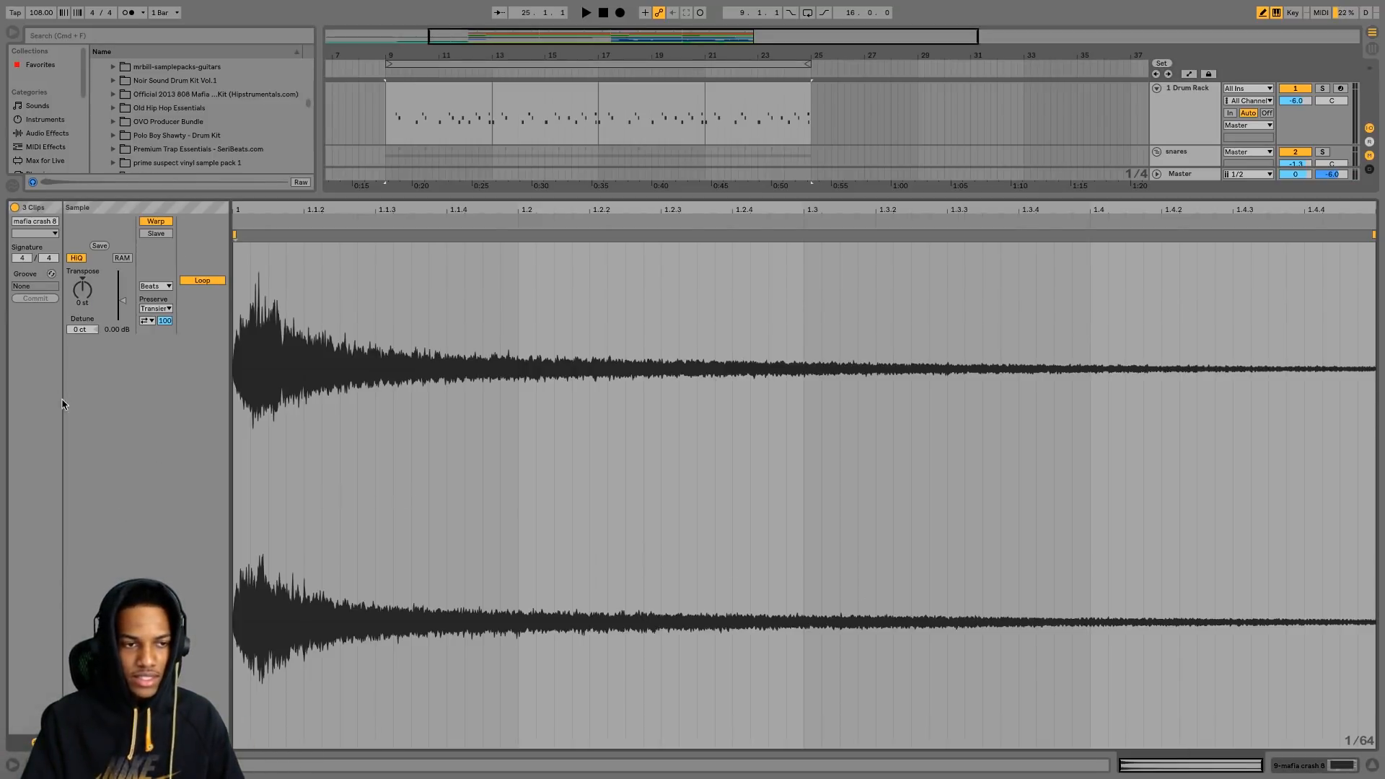
pyautogui.click(157, 222)
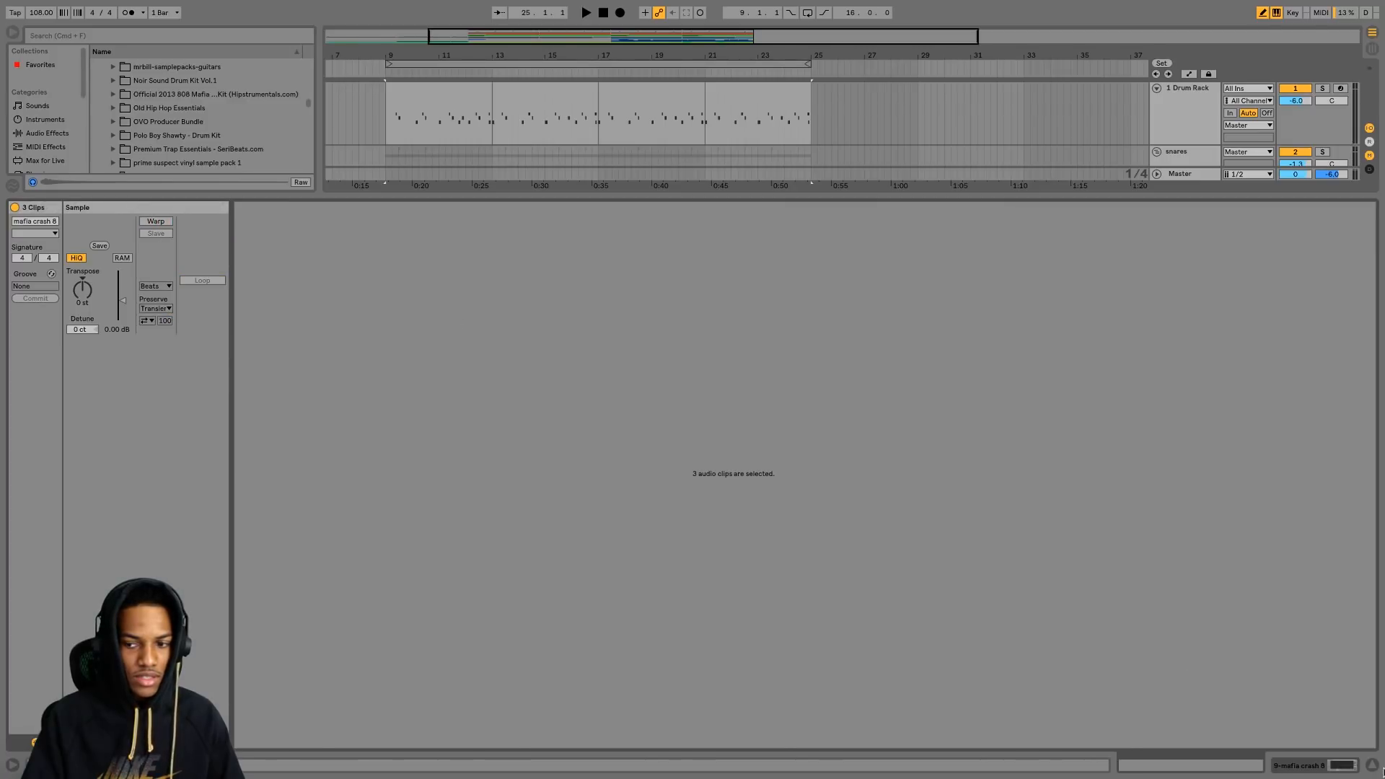
pyautogui.press('super+alt+l')
# - Try duplicating the bar 9 crash clip twice in succession, and undo both duplicates
pyautogui.click(399, 595)
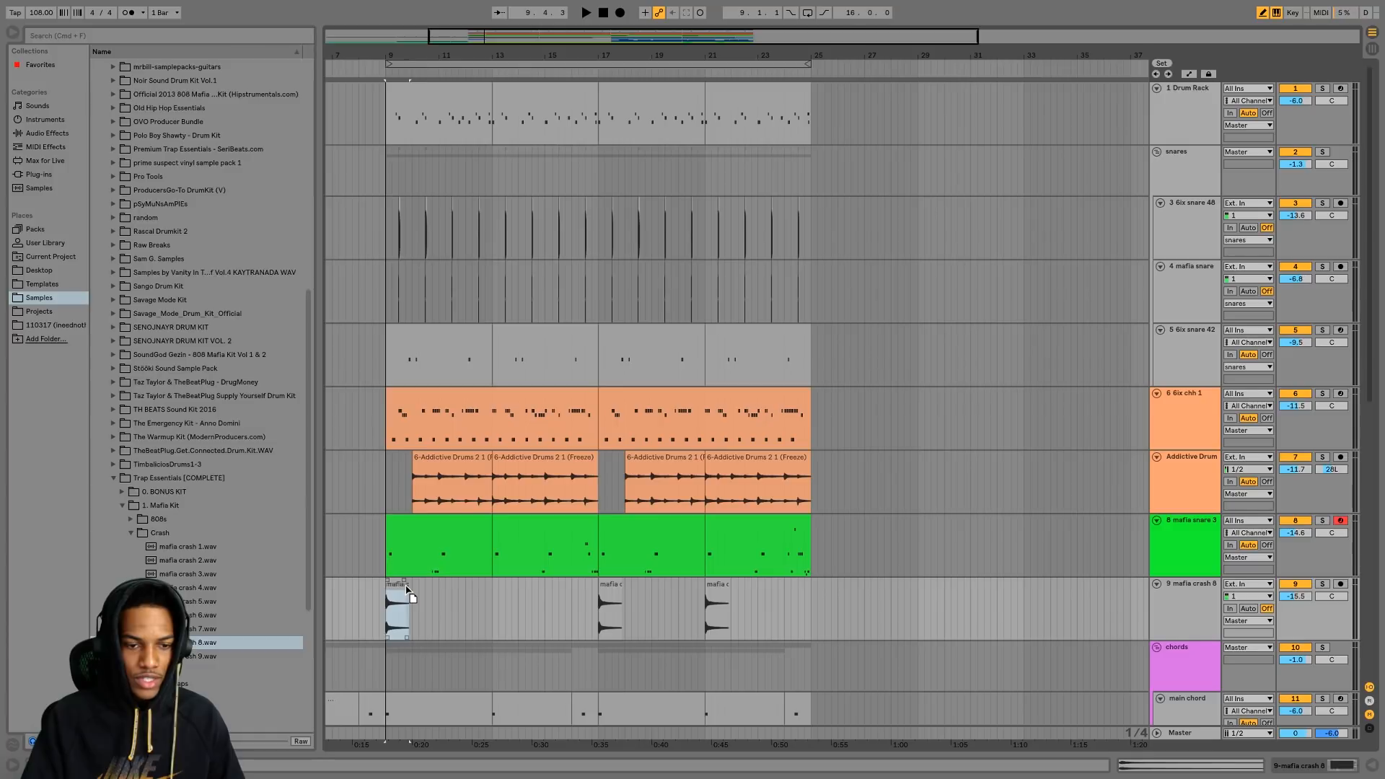
pyautogui.click(721, 590)
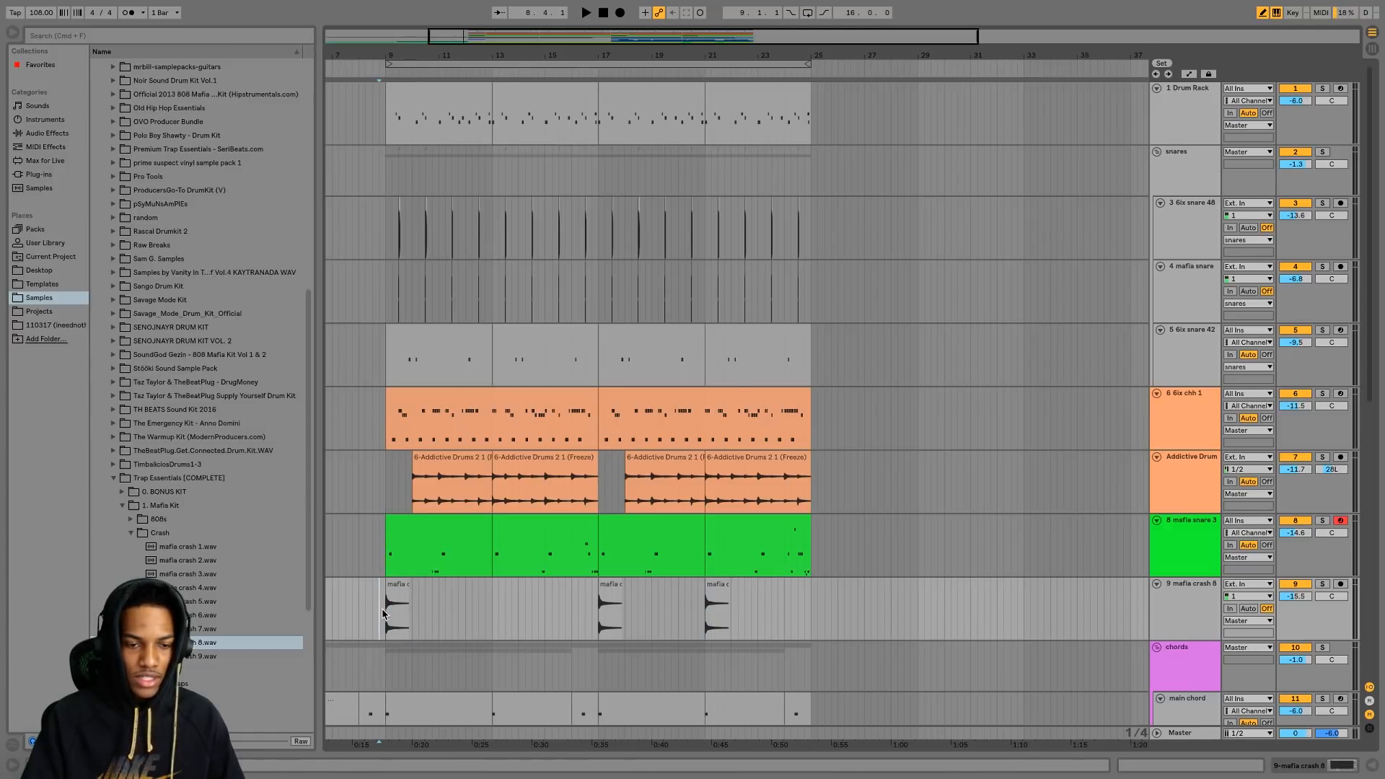
pyautogui.click(399, 597)
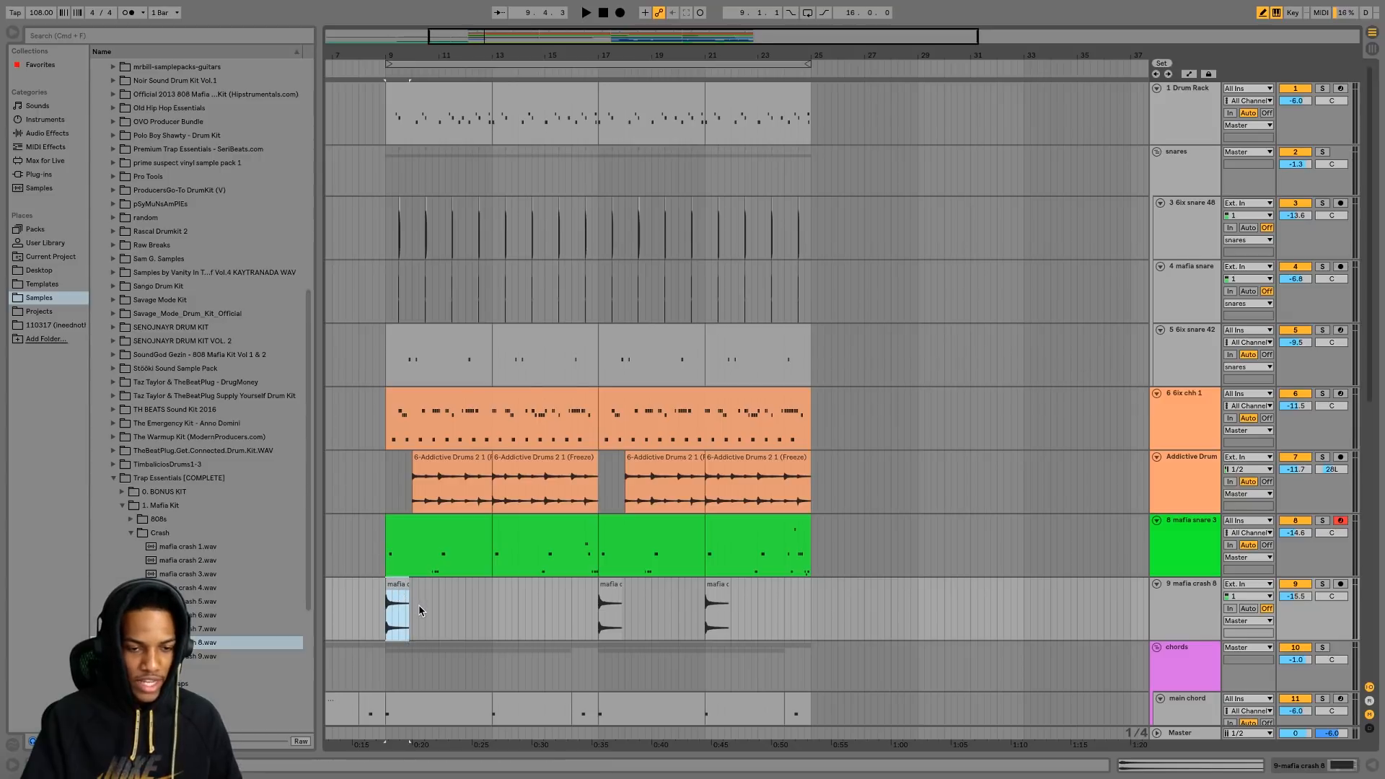
pyautogui.press('super+d')
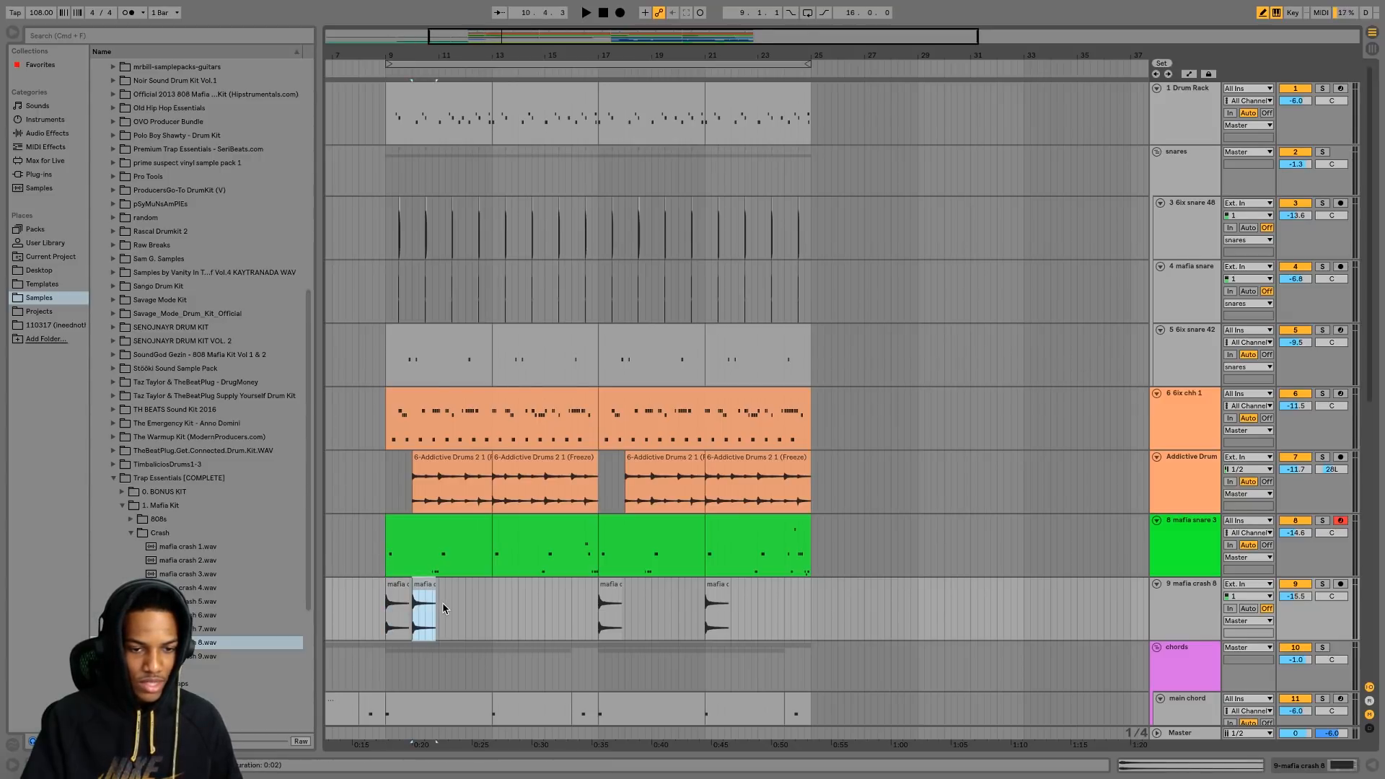
pyautogui.press('super+d')
pyautogui.click(472, 611)
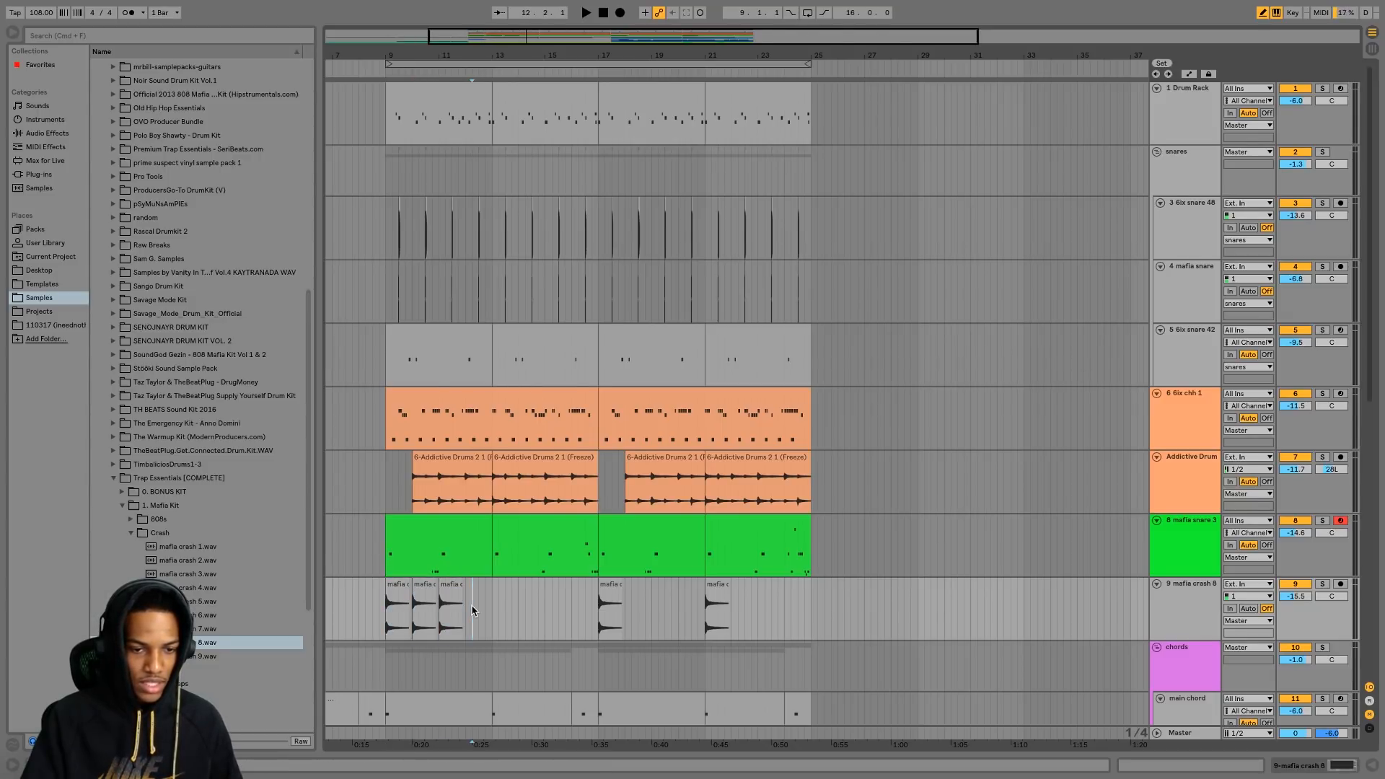
pyautogui.press('super+z')
pyautogui.press('super+z')
# - Add a Reverb to the mafia crash 8 track with Dry/Wet at 38% and Decay Time at 4.98 s, checking it from bar 9
pyautogui.click(404, 602)
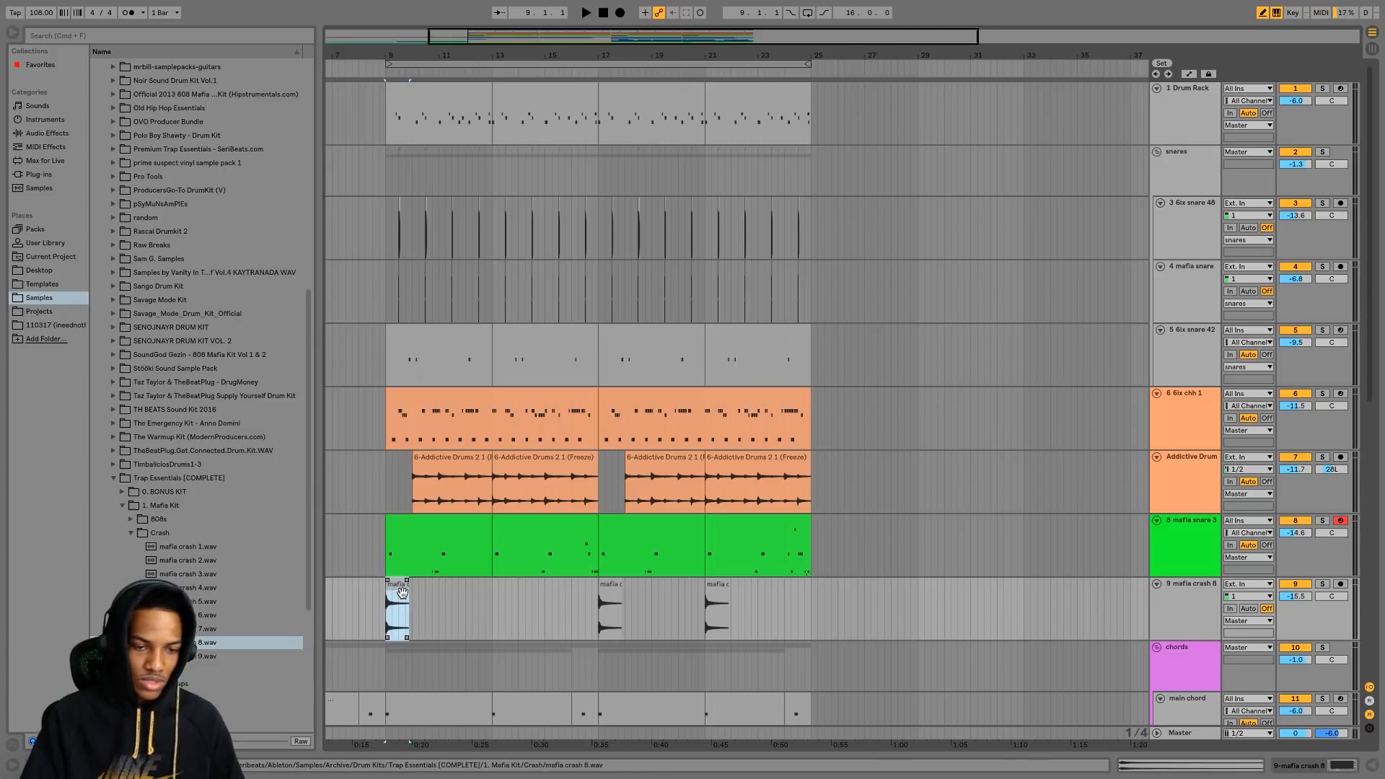
pyautogui.press('space')
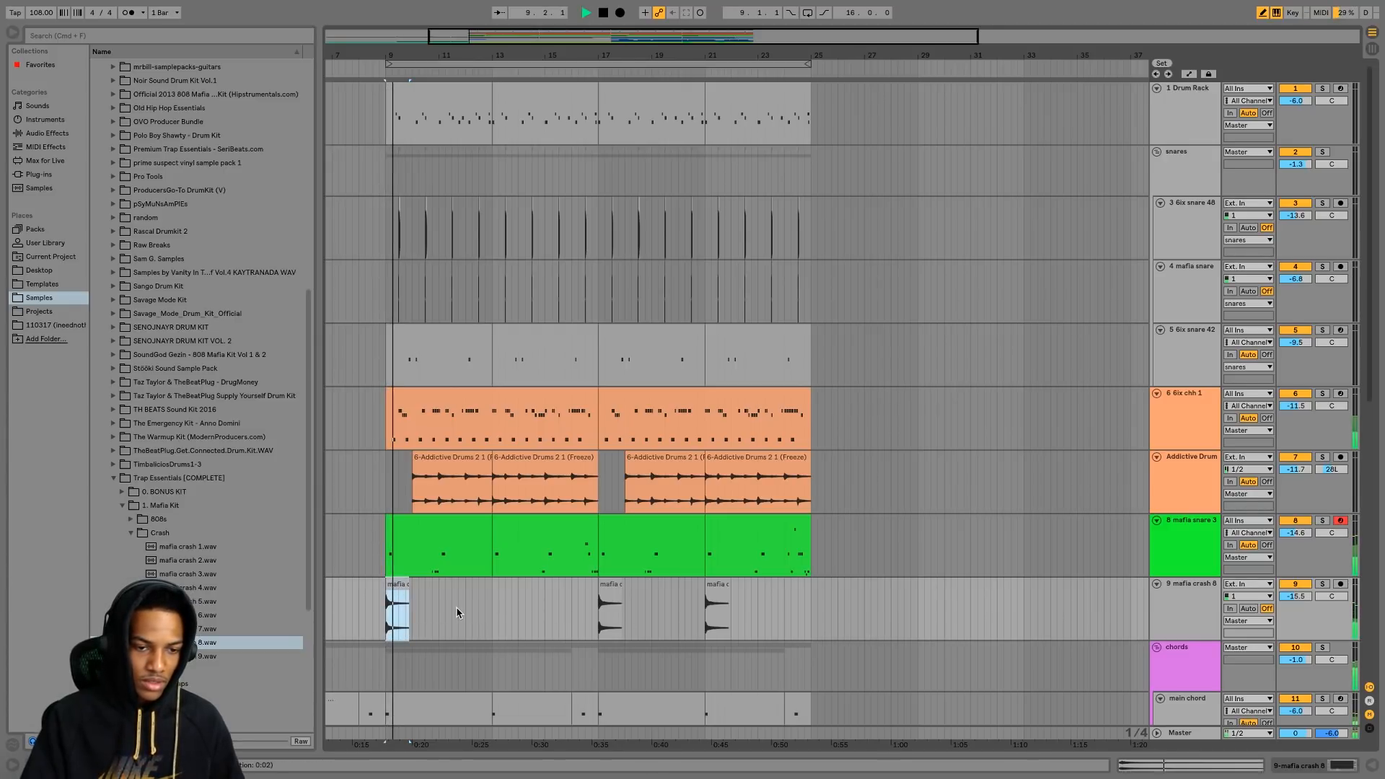
pyautogui.press('space')
pyautogui.doubleClick(545, 610)
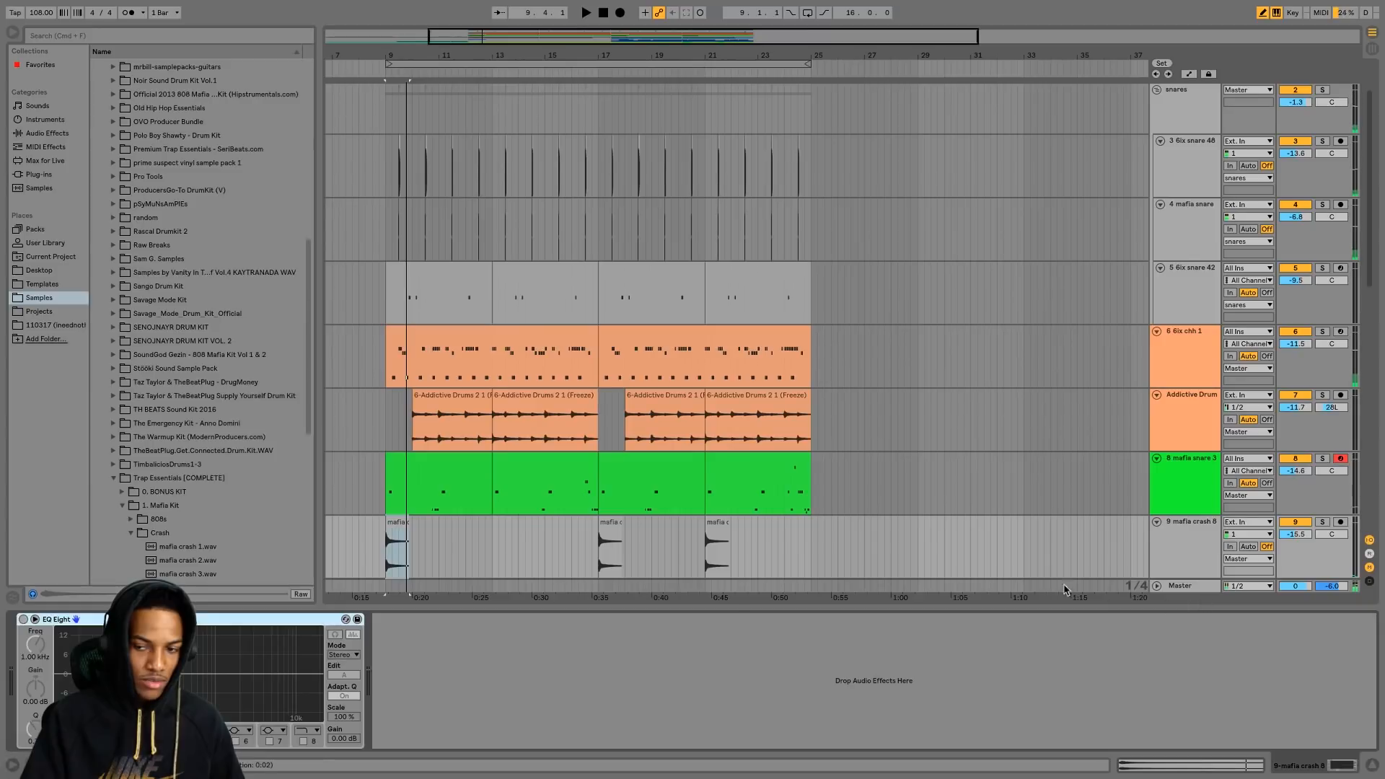
pyautogui.click(50, 135)
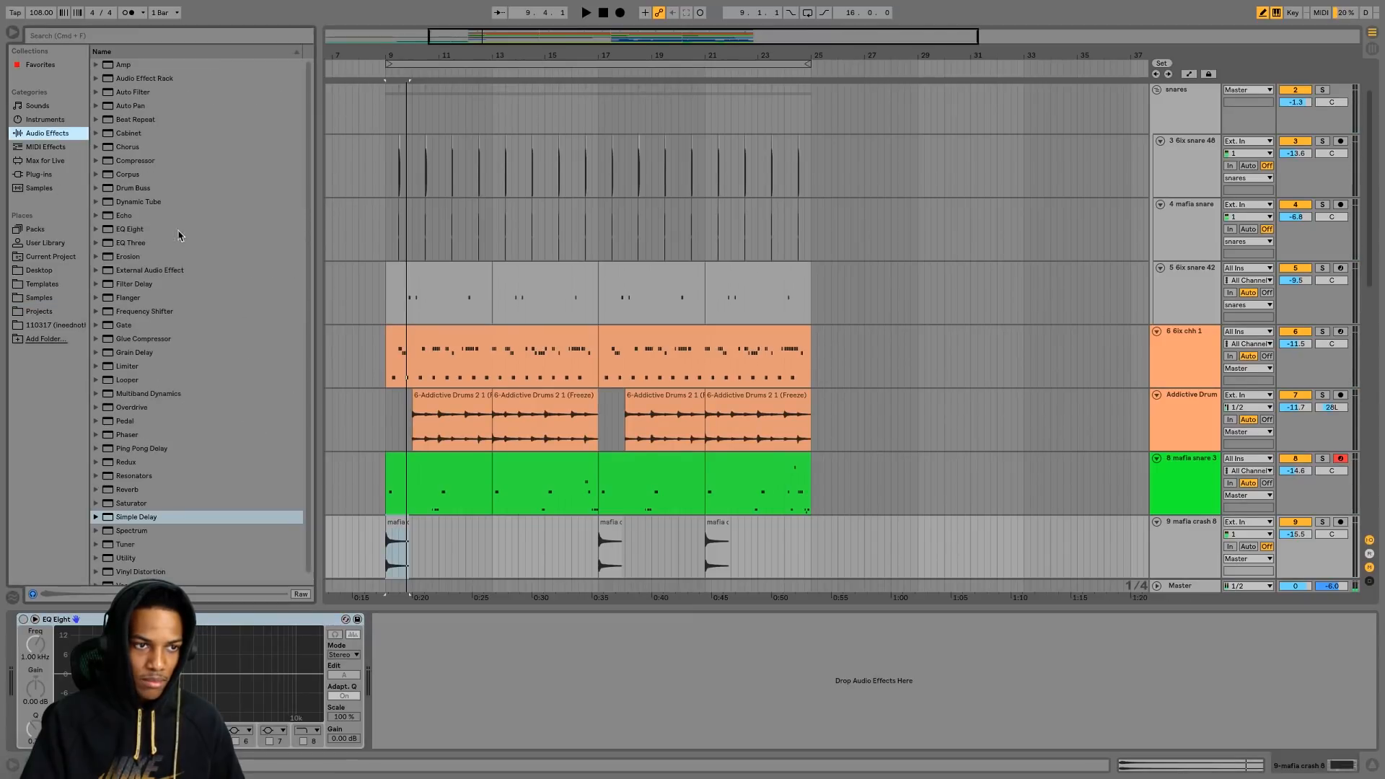
pyautogui.doubleClick(128, 490)
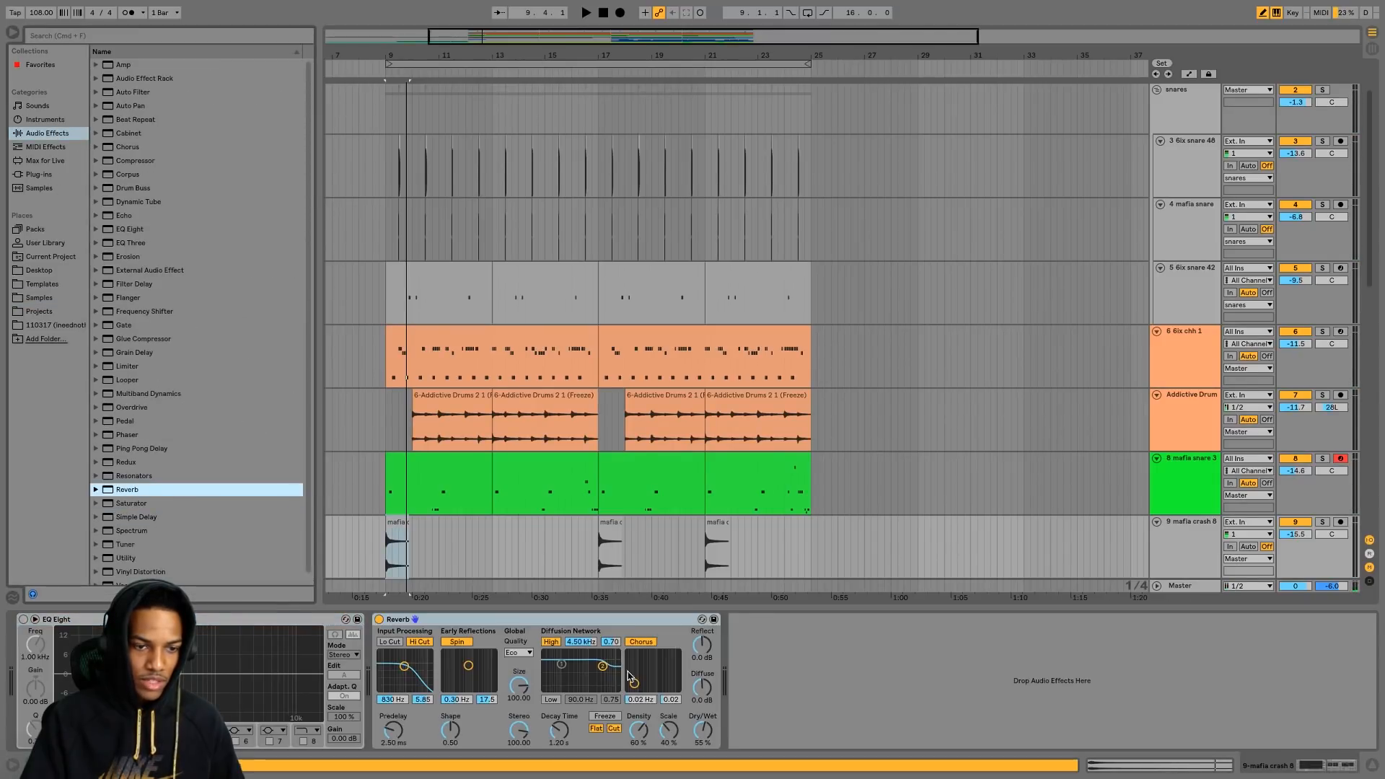
pyautogui.press('space')
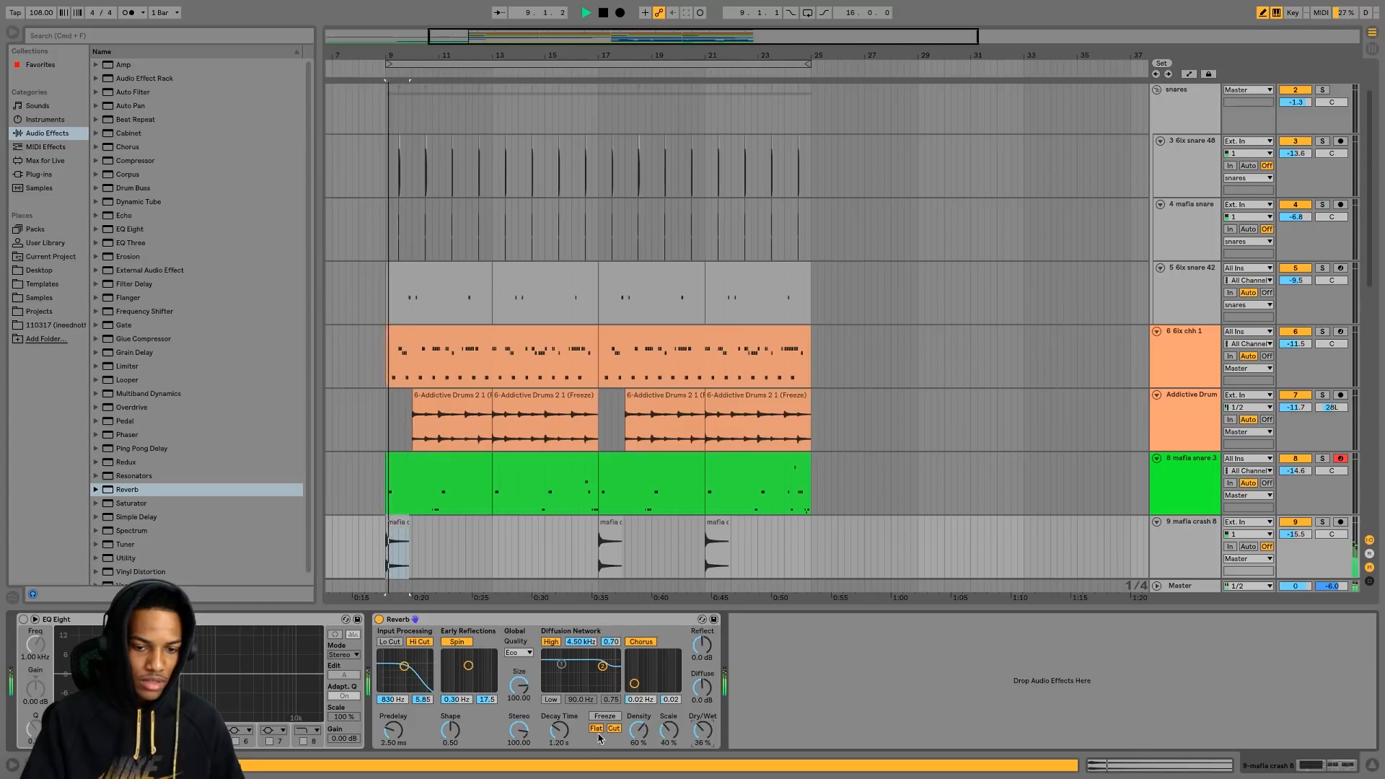
pyautogui.press('space')
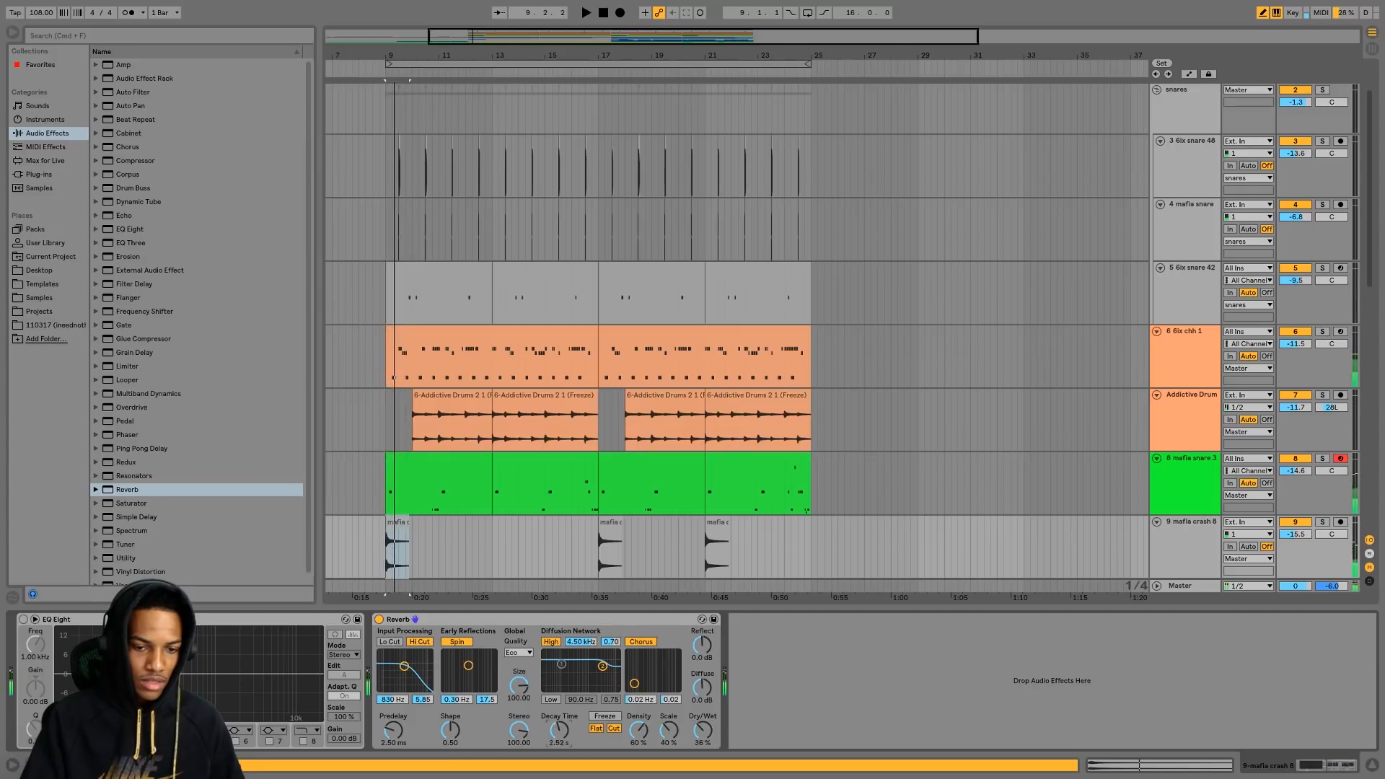
pyautogui.press('space')
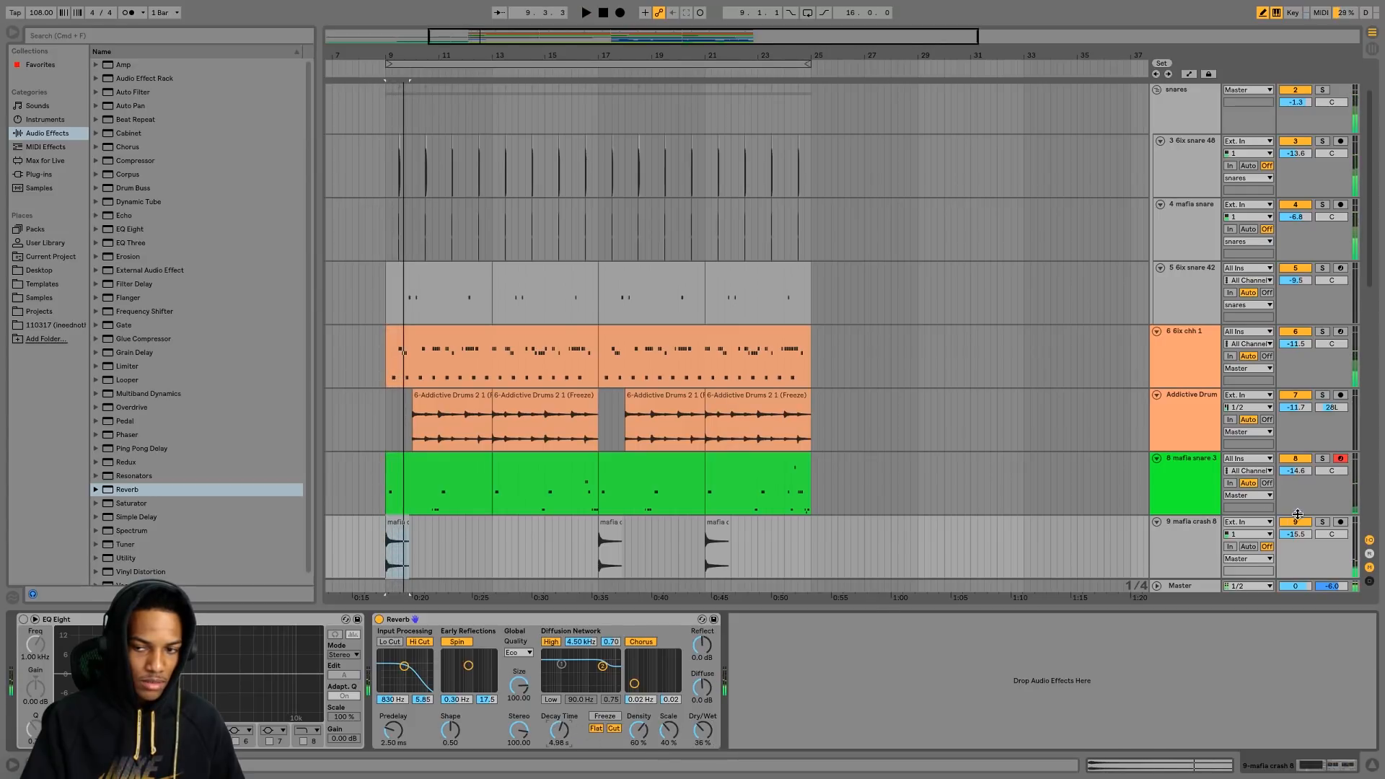
# - Solo the mafia crash 8 track and turn off the Reverb's Hi Cut during playback
pyautogui.click(1322, 521)
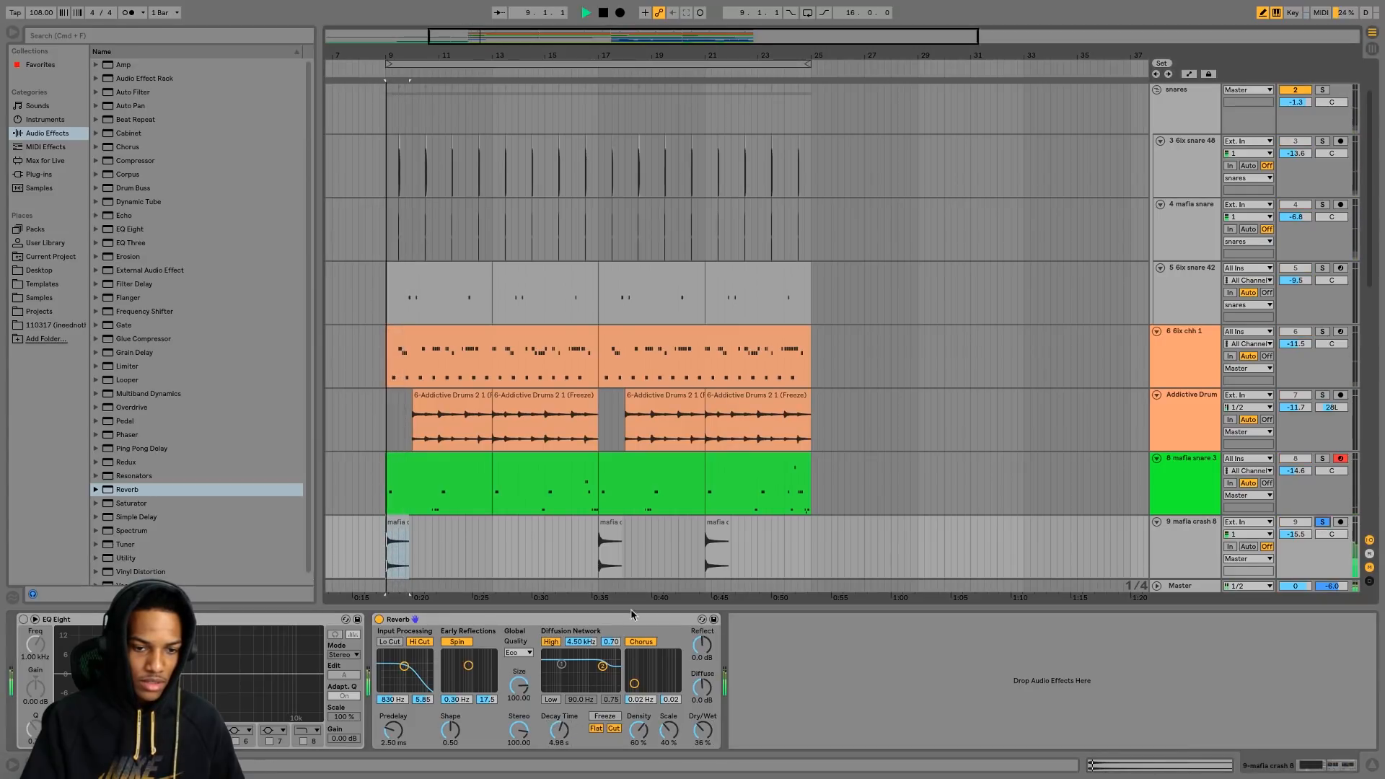
pyautogui.click(419, 641)
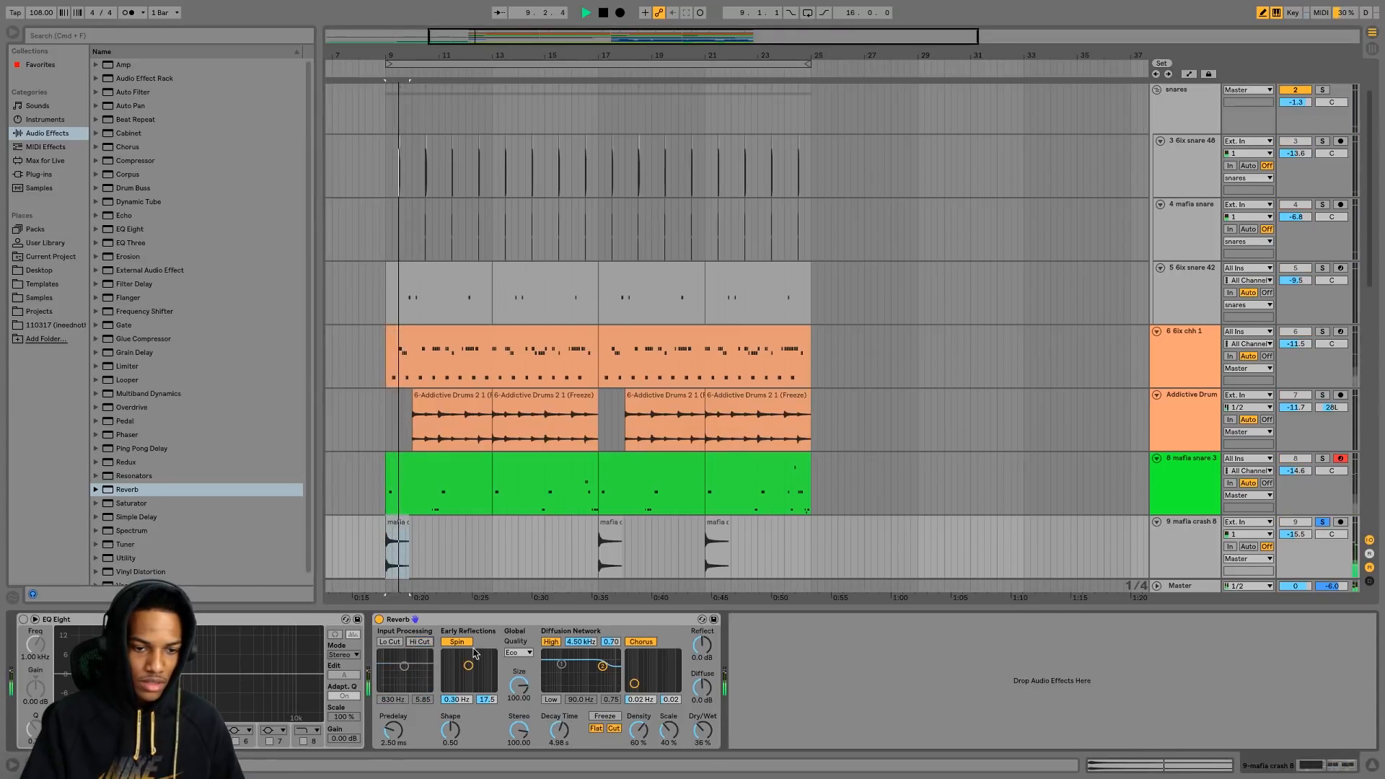
# - Audition the soloed mafia crash 8 from bar 9 and turn off the Reverb's Chorus
pyautogui.press('space')
pyautogui.press('space')
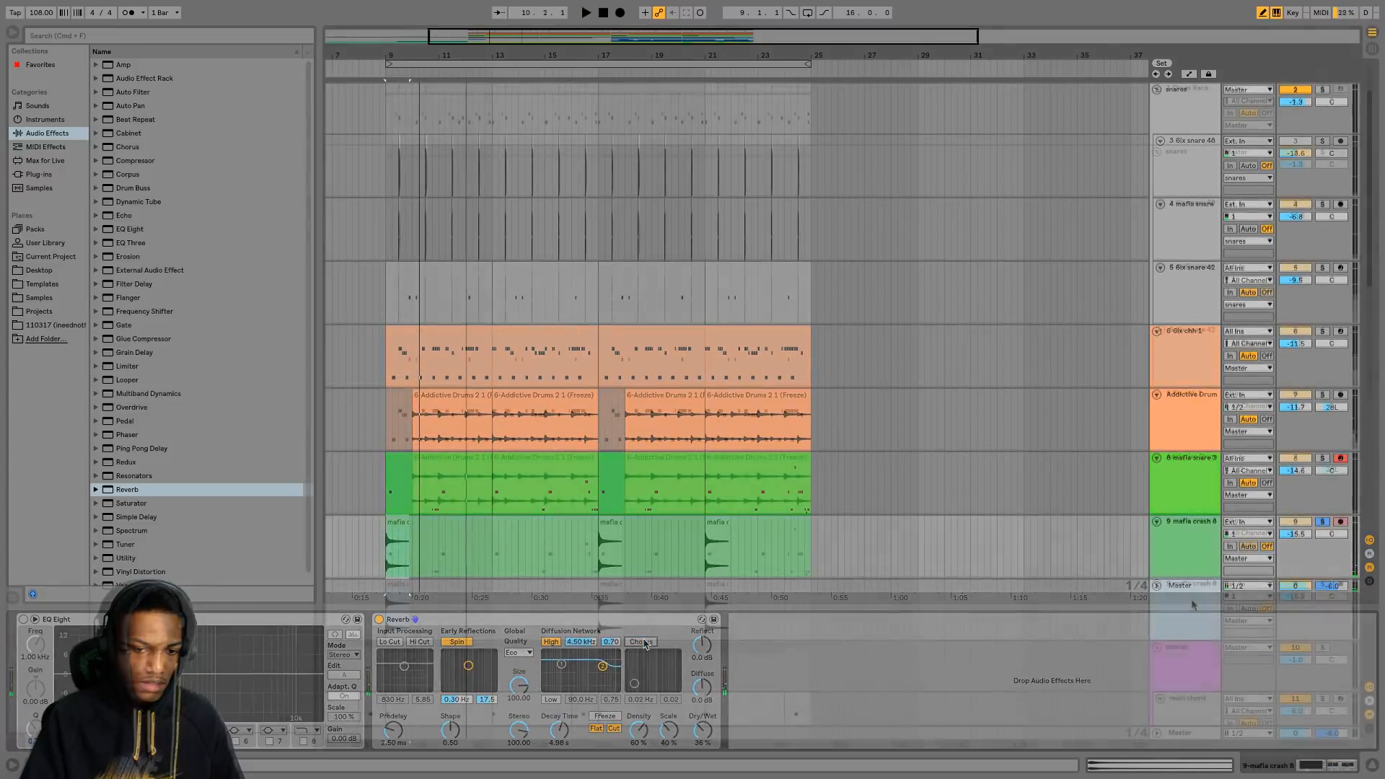
# - Insert a new MIDI track directly below mafia crash 8 and load the Operator instrument on it
pyautogui.hotkey('ctrl', 't')
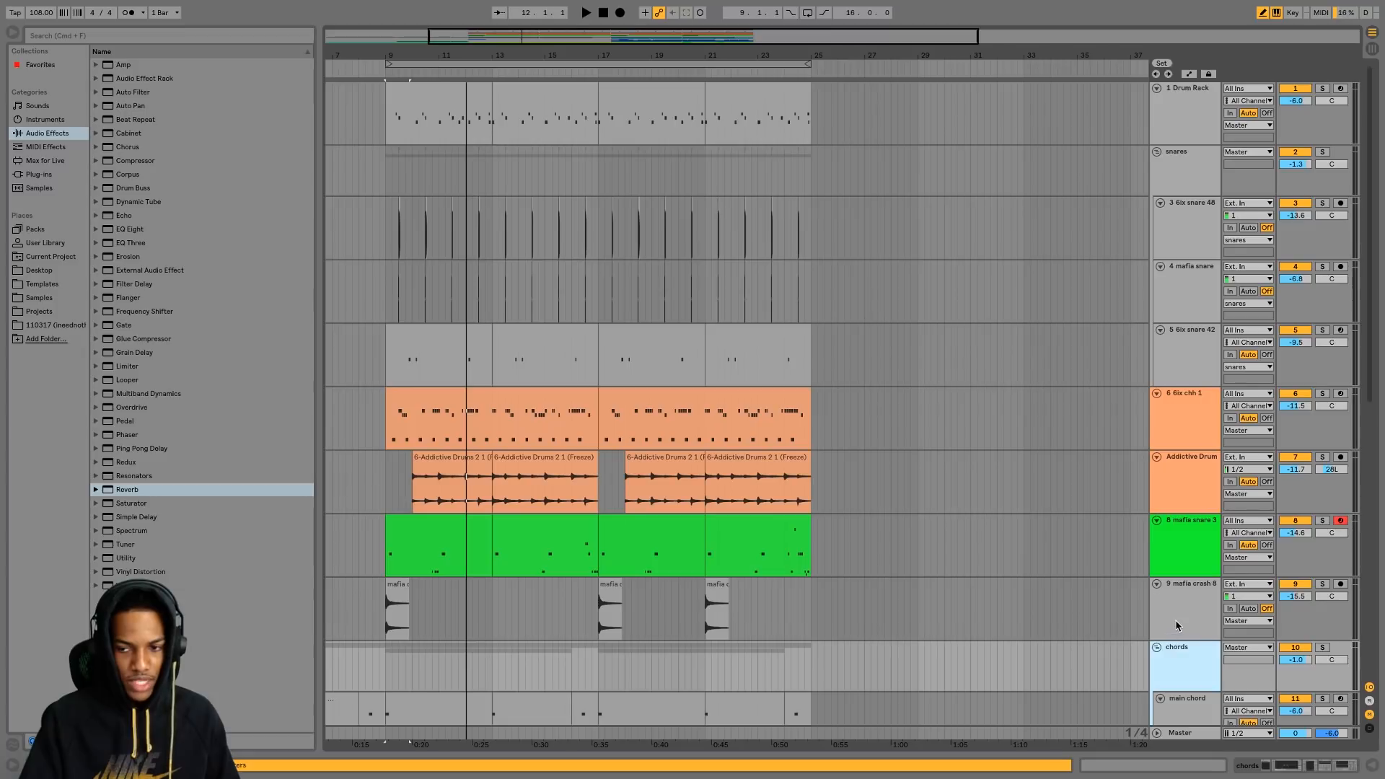
pyautogui.hotkey('ctrl', 'z')
pyautogui.rightClick(1172, 611)
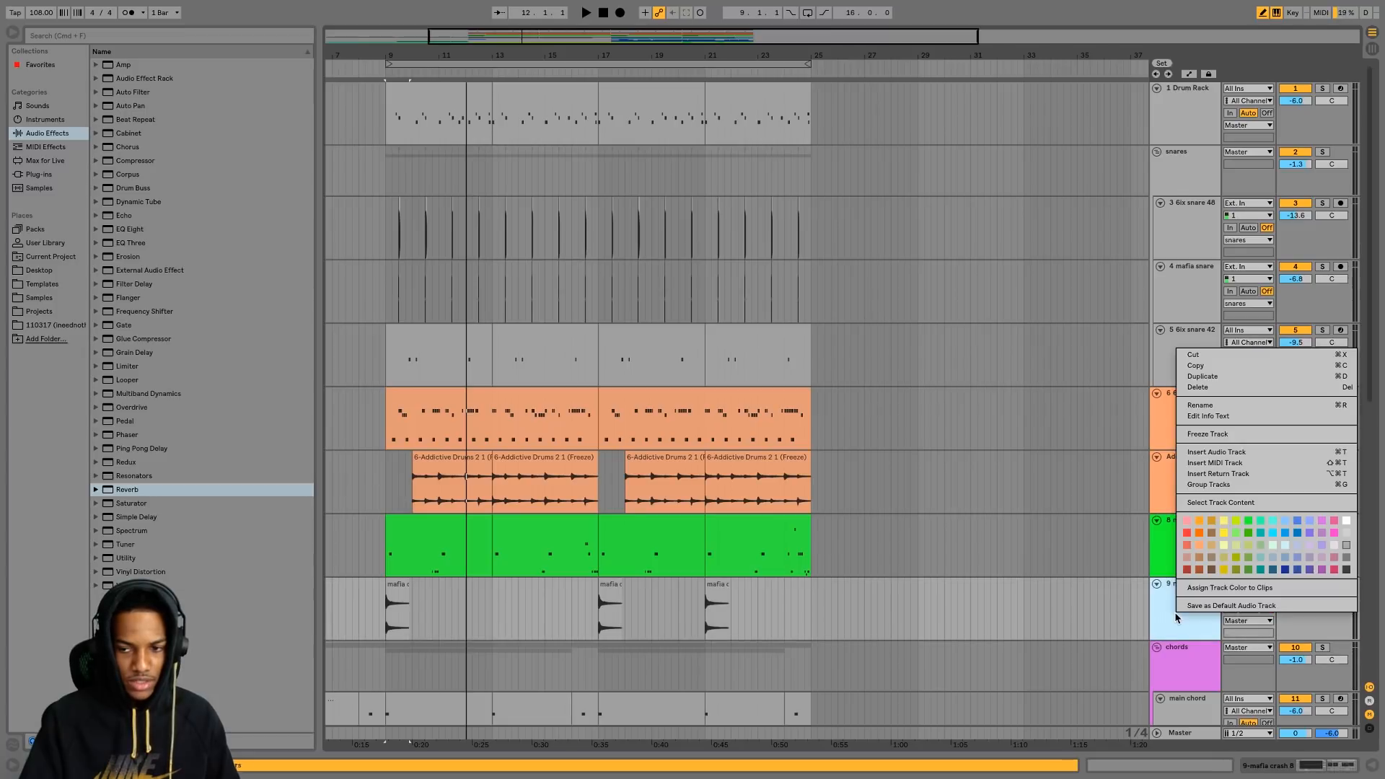
pyautogui.click(1247, 466)
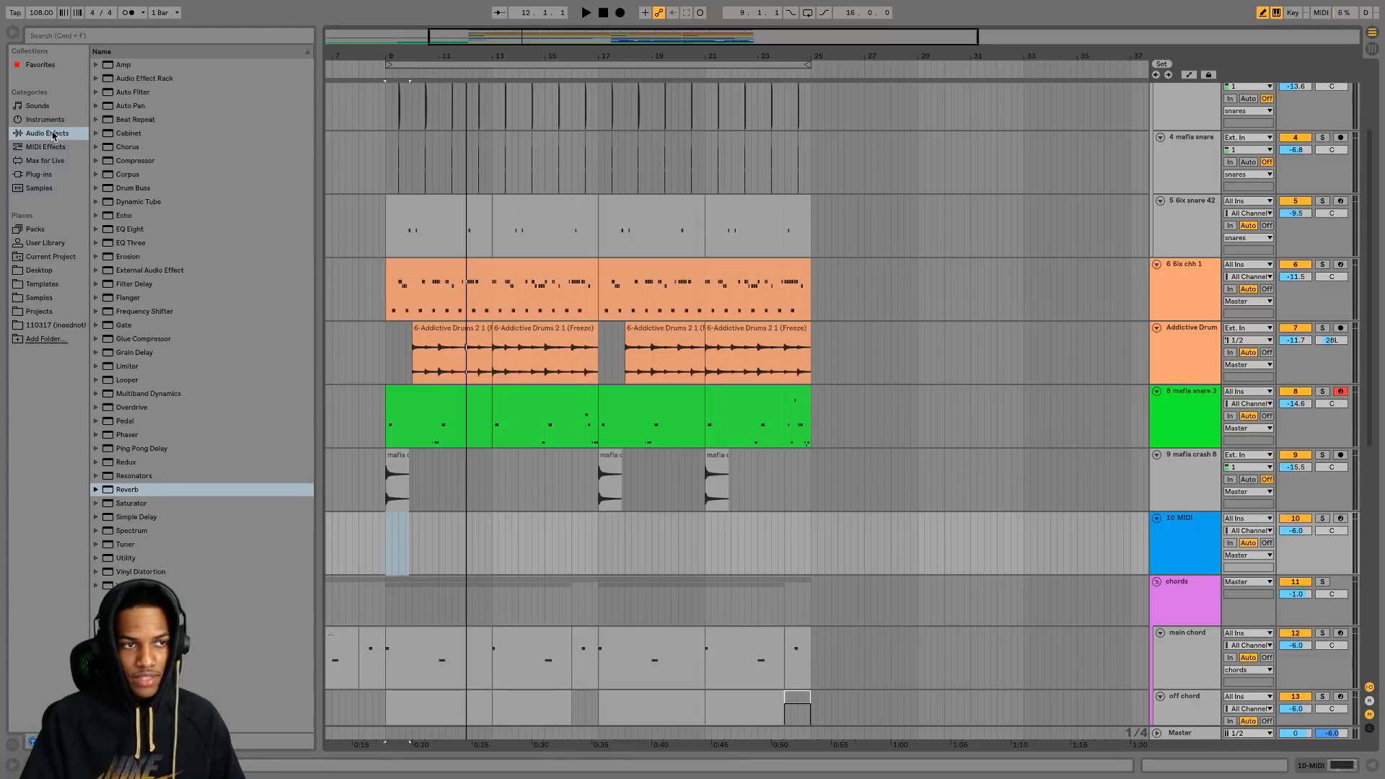
pyautogui.click(54, 119)
pyautogui.doubleClick(128, 161)
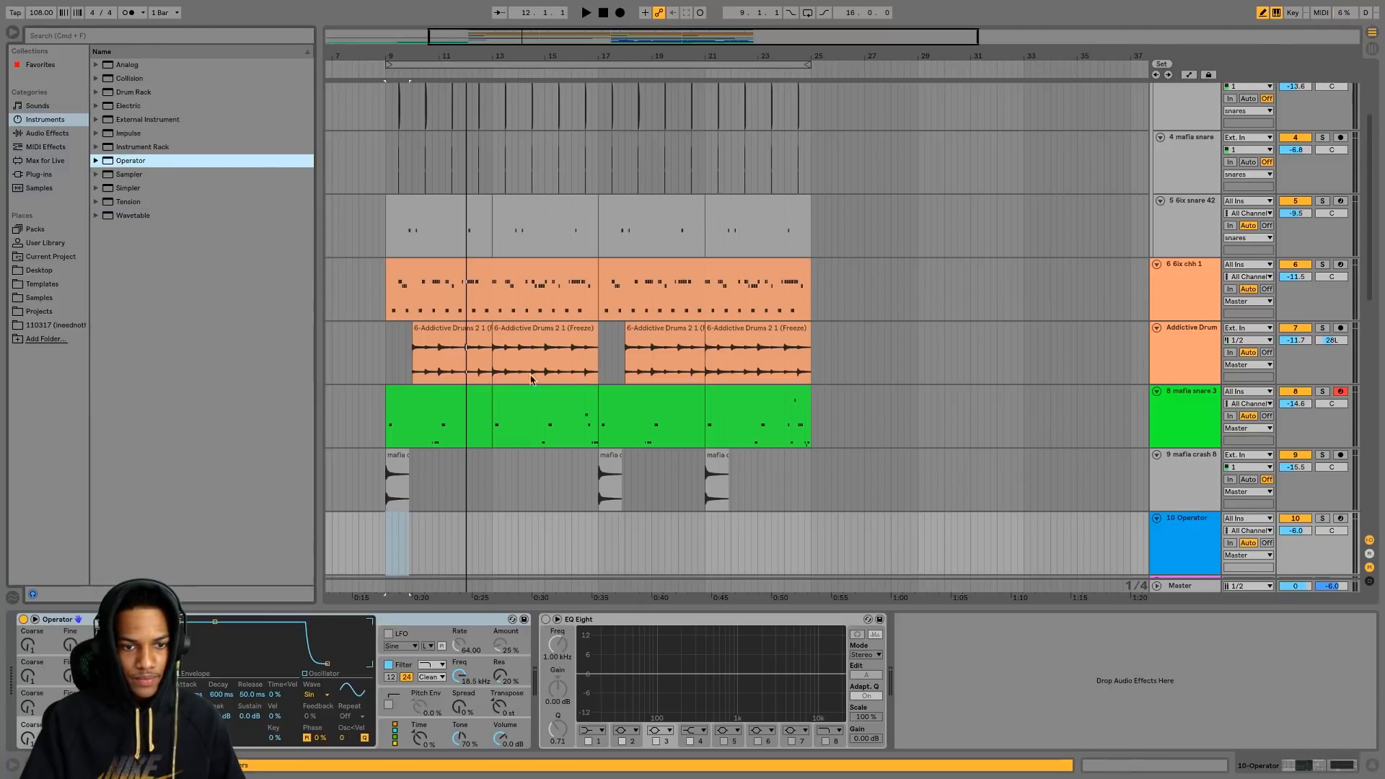
# - Set the wave of Operator's oscillator A to Noise White
pyautogui.click(387, 553)
pyautogui.scroll(-4, 507, 535)
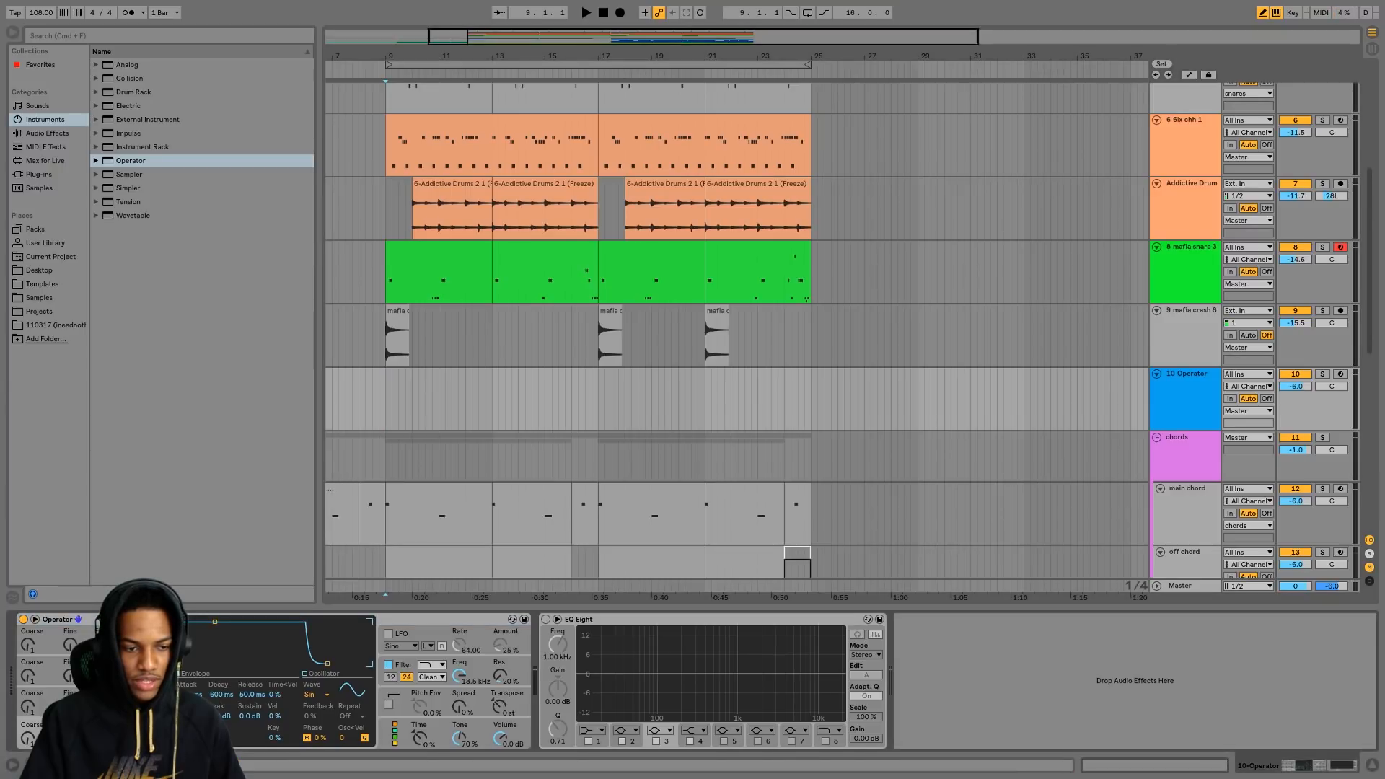
pyautogui.click(313, 695)
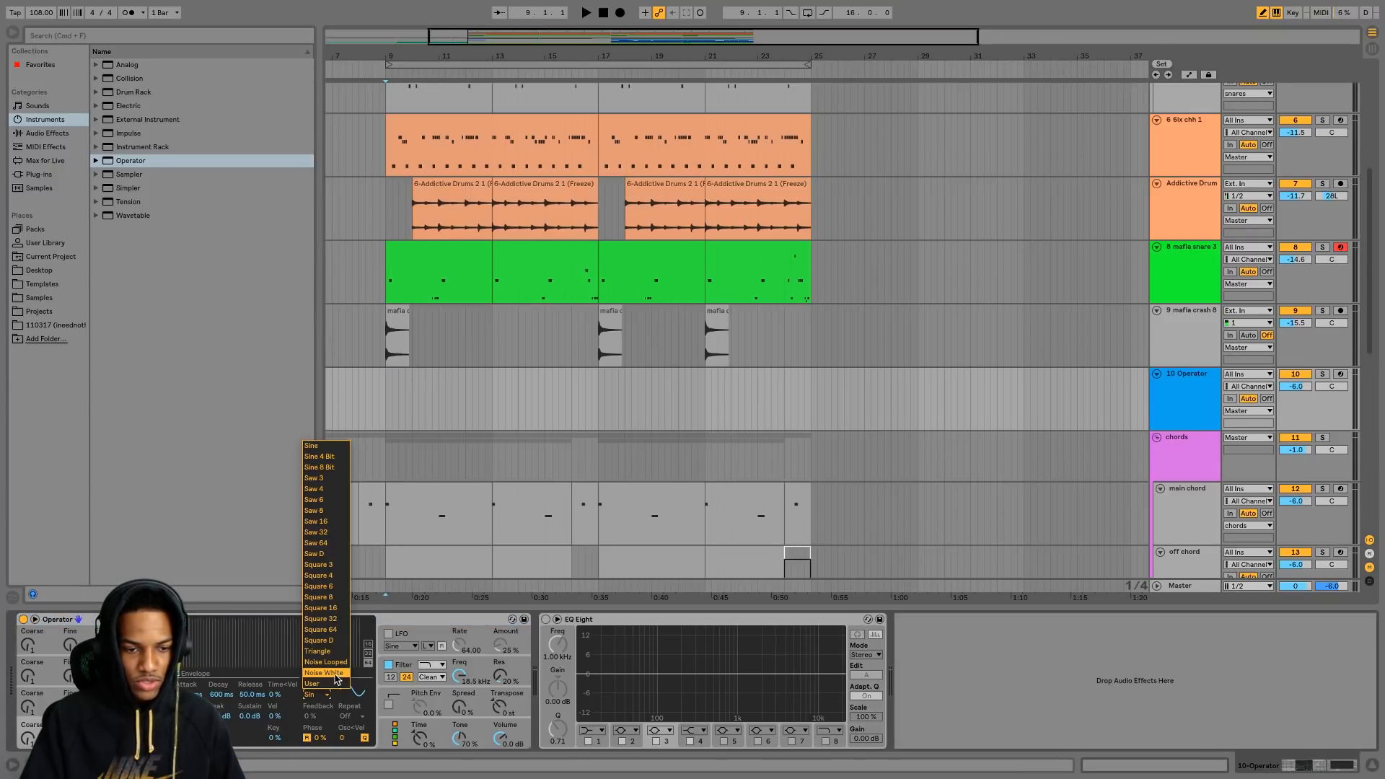
pyautogui.click(336, 673)
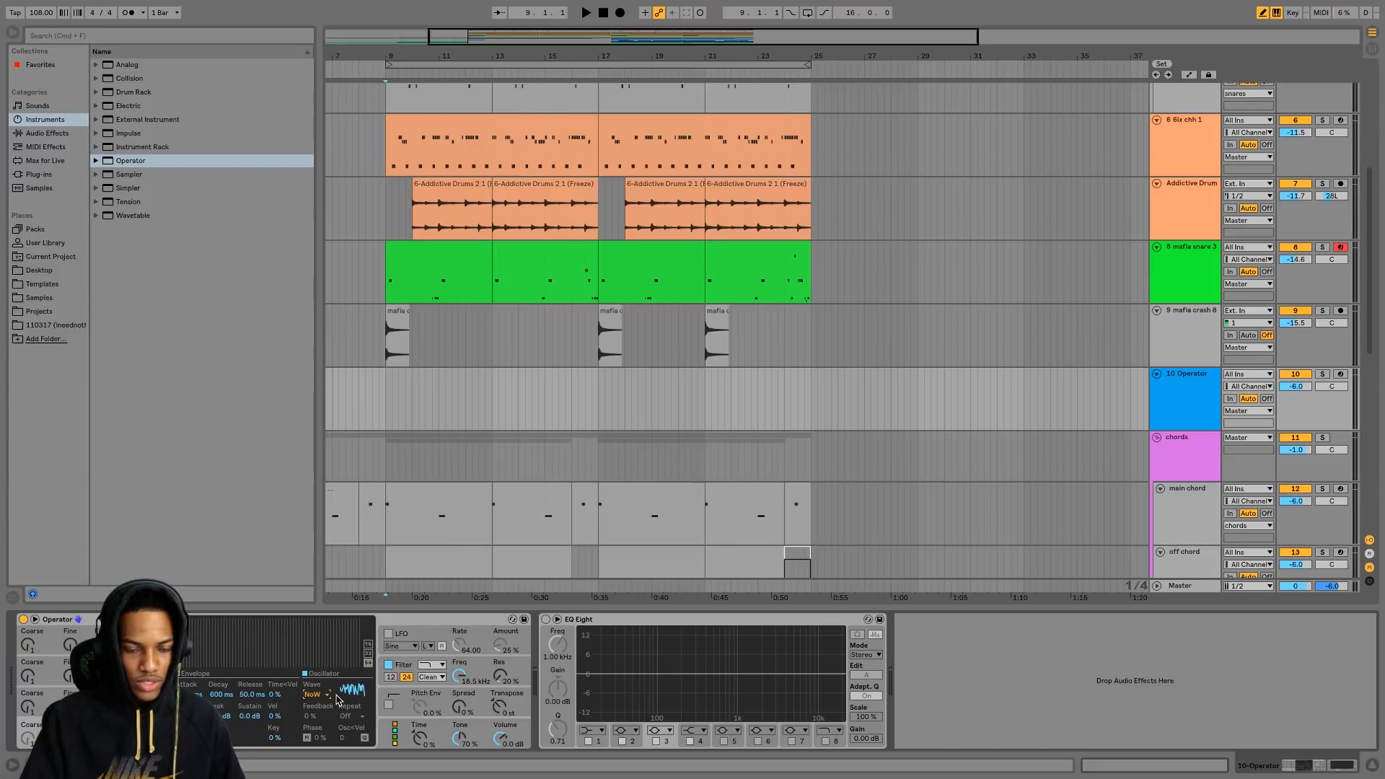
# - Arm the new Operator track for recording and play test notes to audition the noise sound
pyautogui.click(1344, 375)
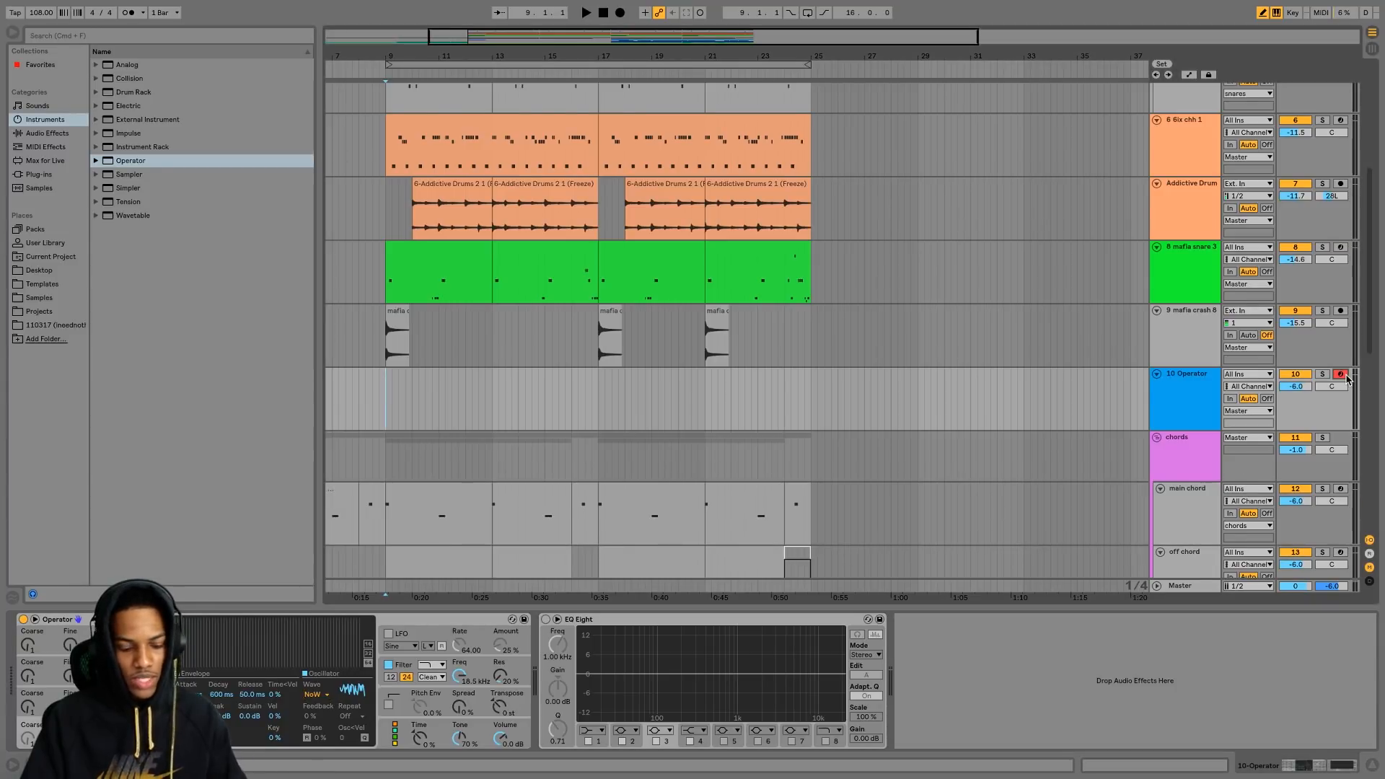
pyautogui.press('a')
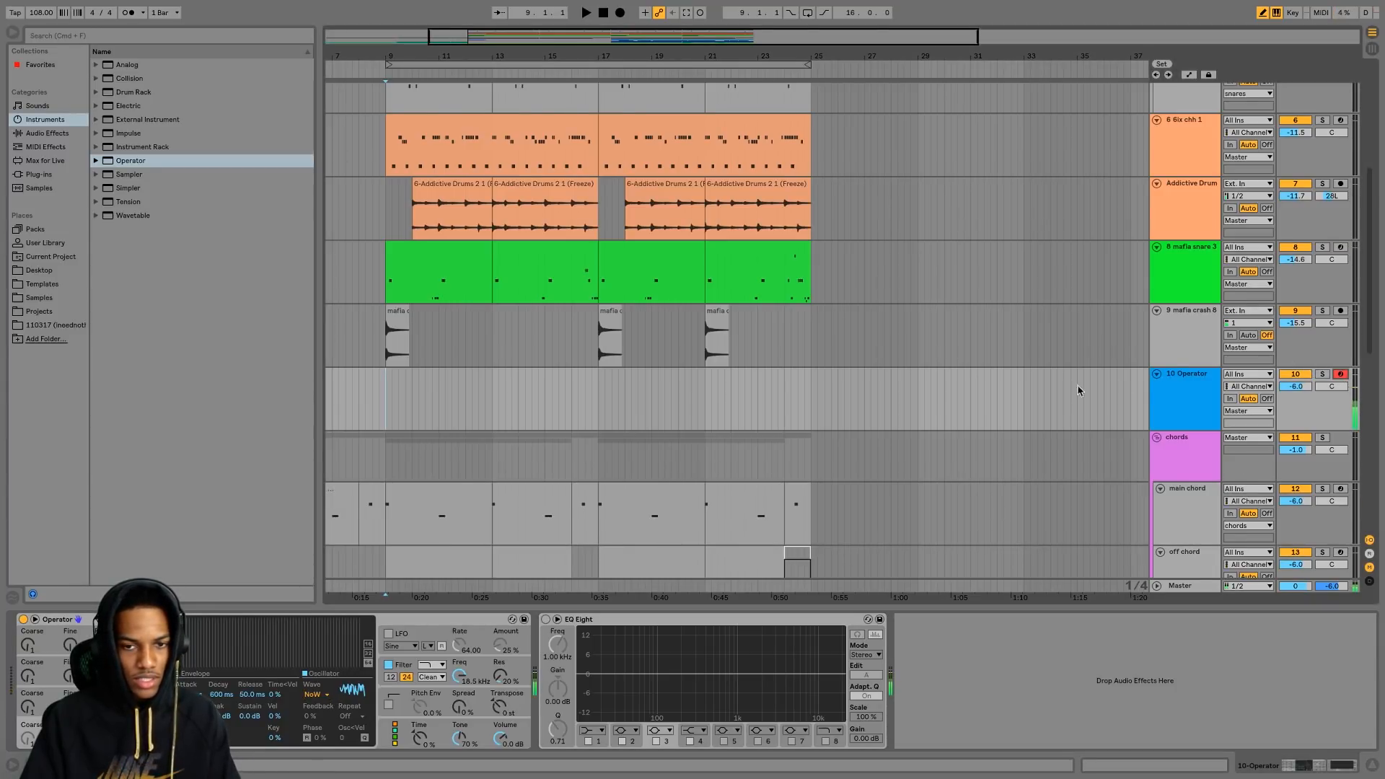
pyautogui.press('a')
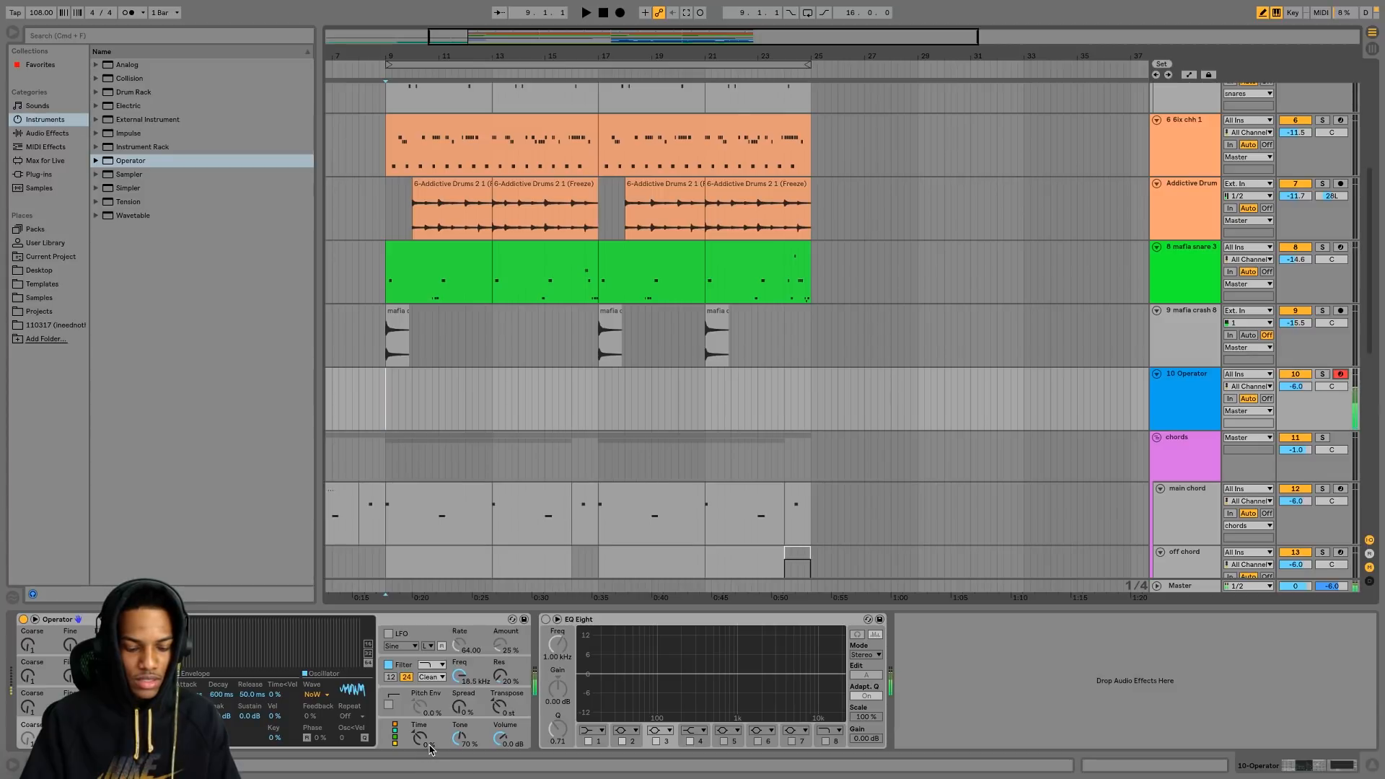
pyautogui.click(431, 703)
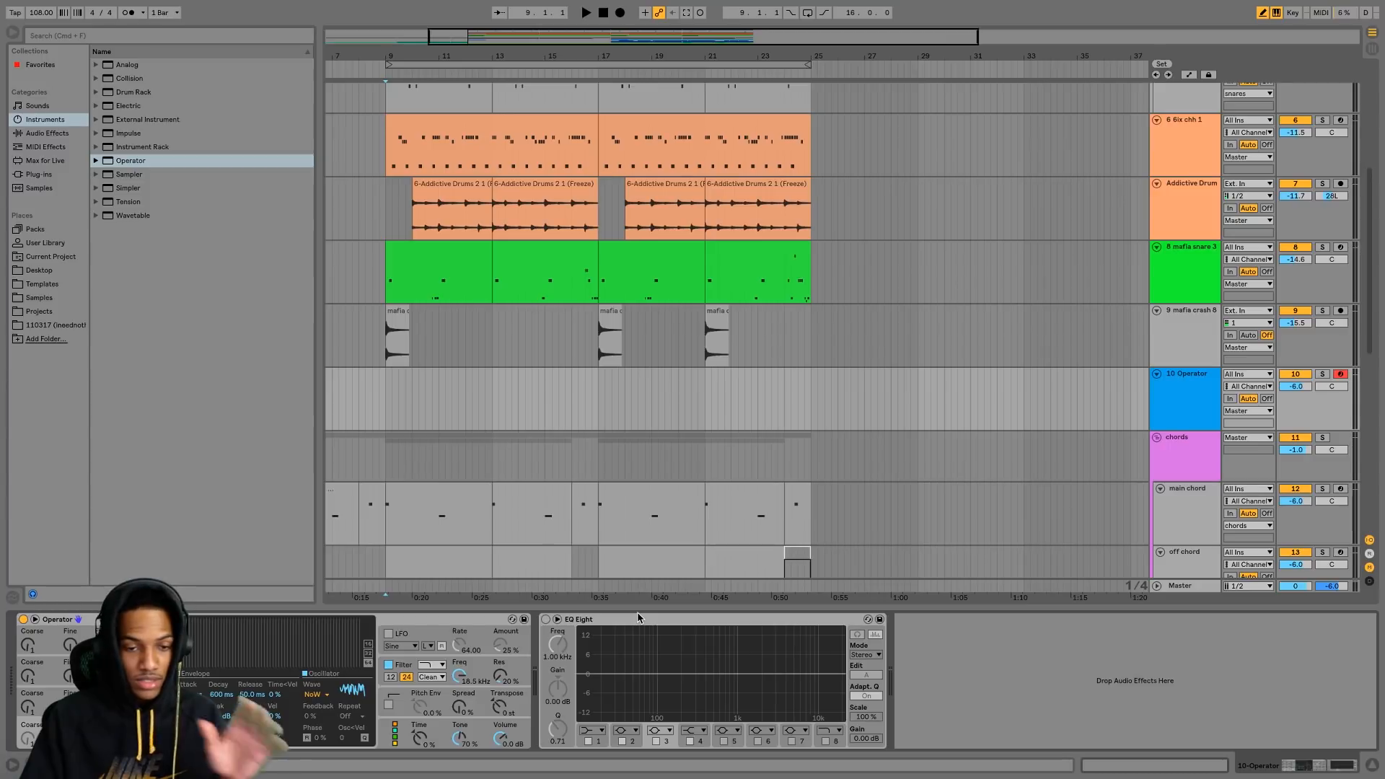
# - Turn on the Operator track's EQ Eight and set its first band to a low cut at 10 Hz
pyautogui.click(545, 620)
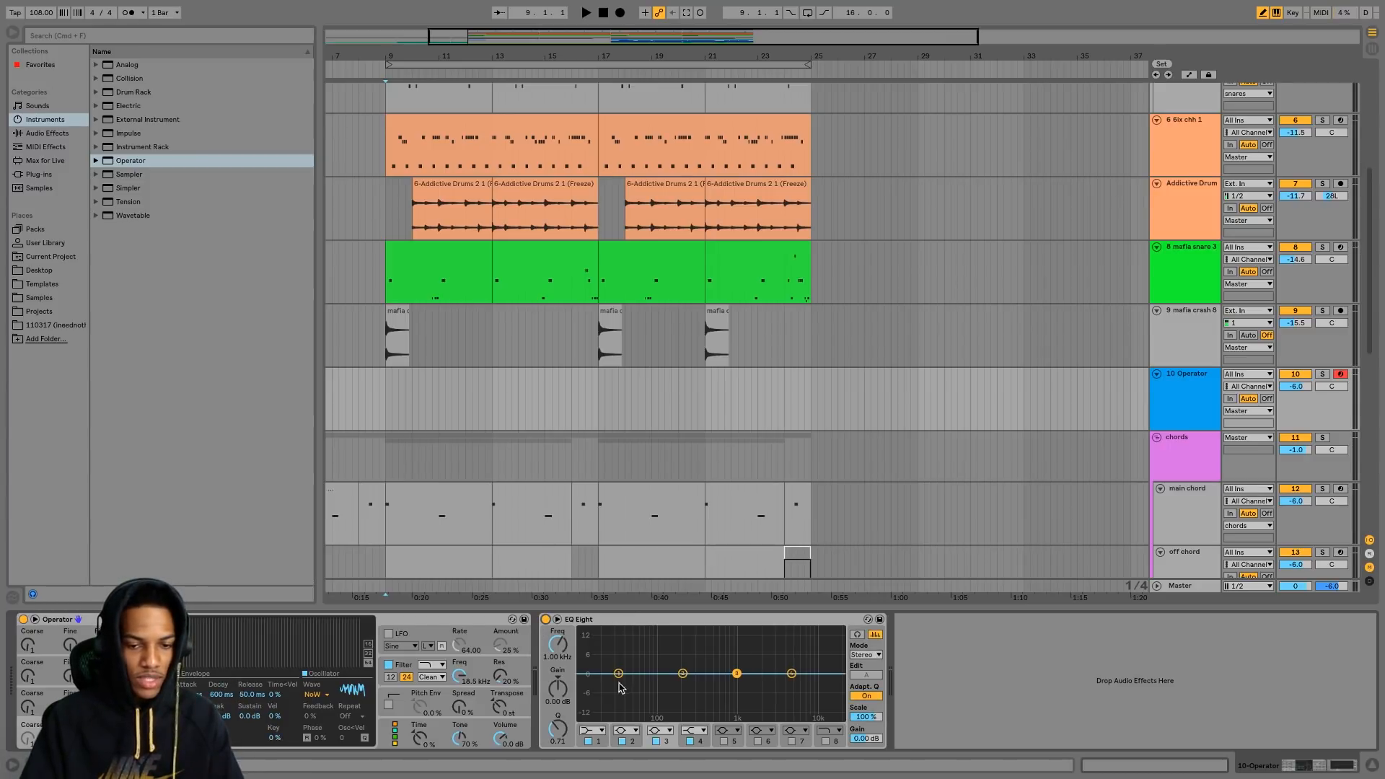
pyautogui.click(598, 730)
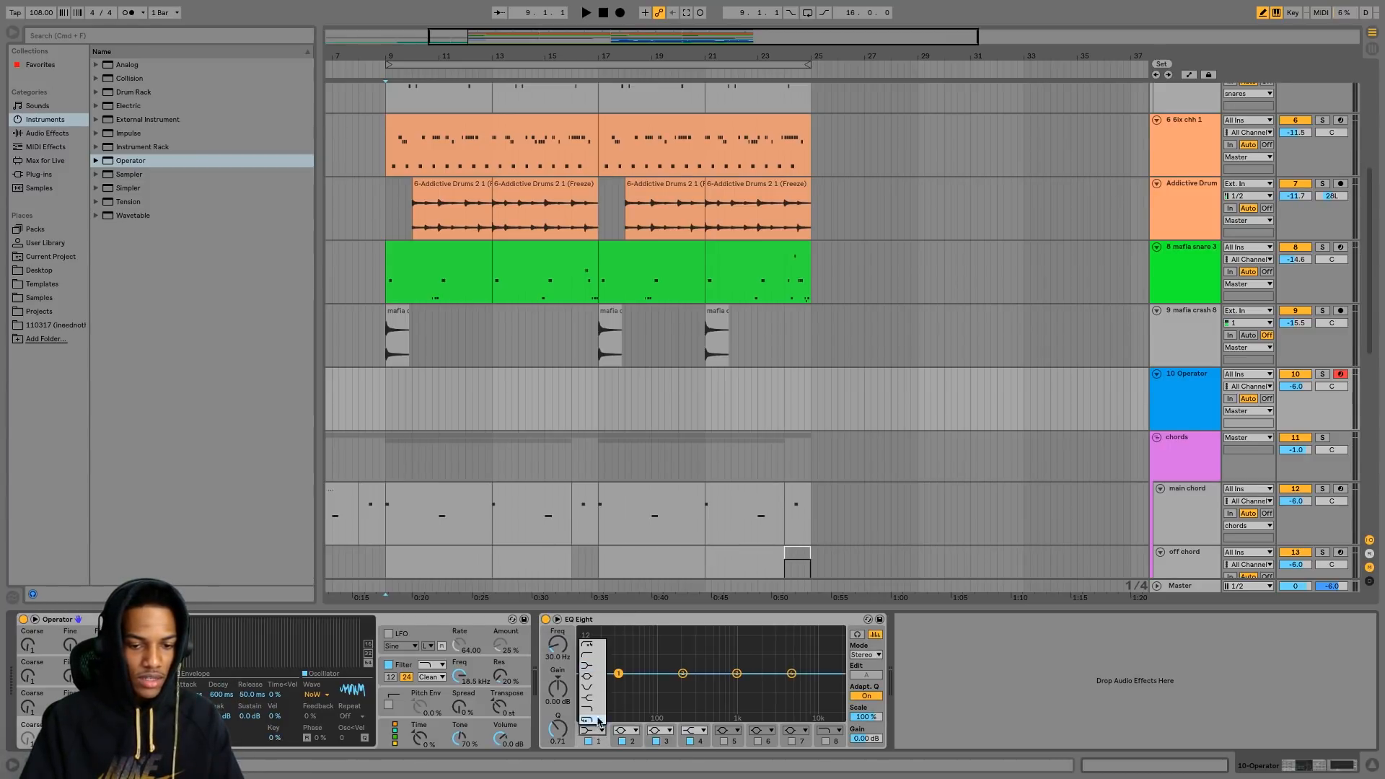
pyautogui.click(589, 658)
pyautogui.moveTo(549, 656)
pyautogui.mouseDown()
pyautogui.moveTo(548, 627)
pyautogui.moveTo(548, 670)
pyautogui.mouseUp()
# - Switch Operator's filter to high-pass and set its frequency to 2.41 kHz
pyautogui.click(437, 676)
pyautogui.click(433, 678)
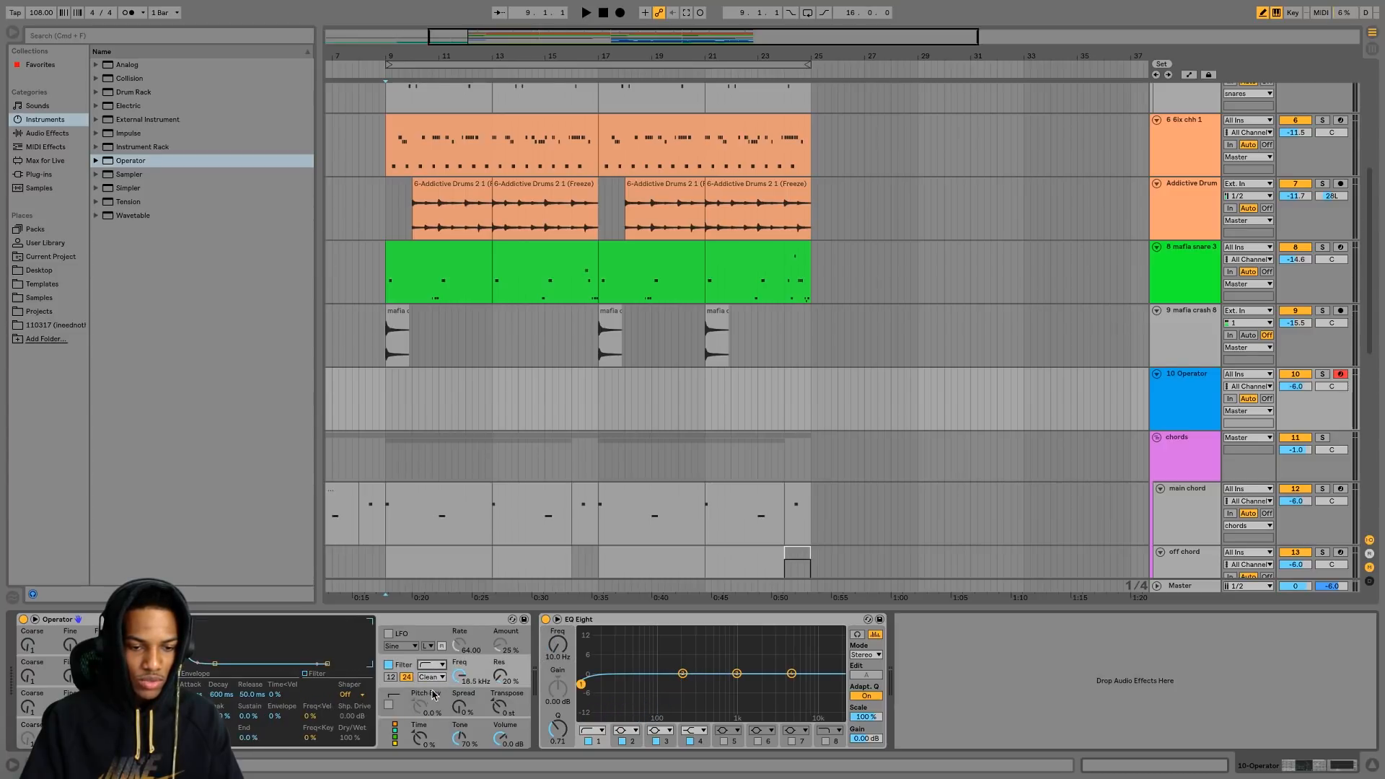
pyautogui.moveTo(459, 675)
pyautogui.mouseDown()
pyautogui.moveTo(459, 720)
pyautogui.moveTo(459, 675)
pyautogui.mouseUp()
pyautogui.click(426, 667)
pyautogui.click(427, 692)
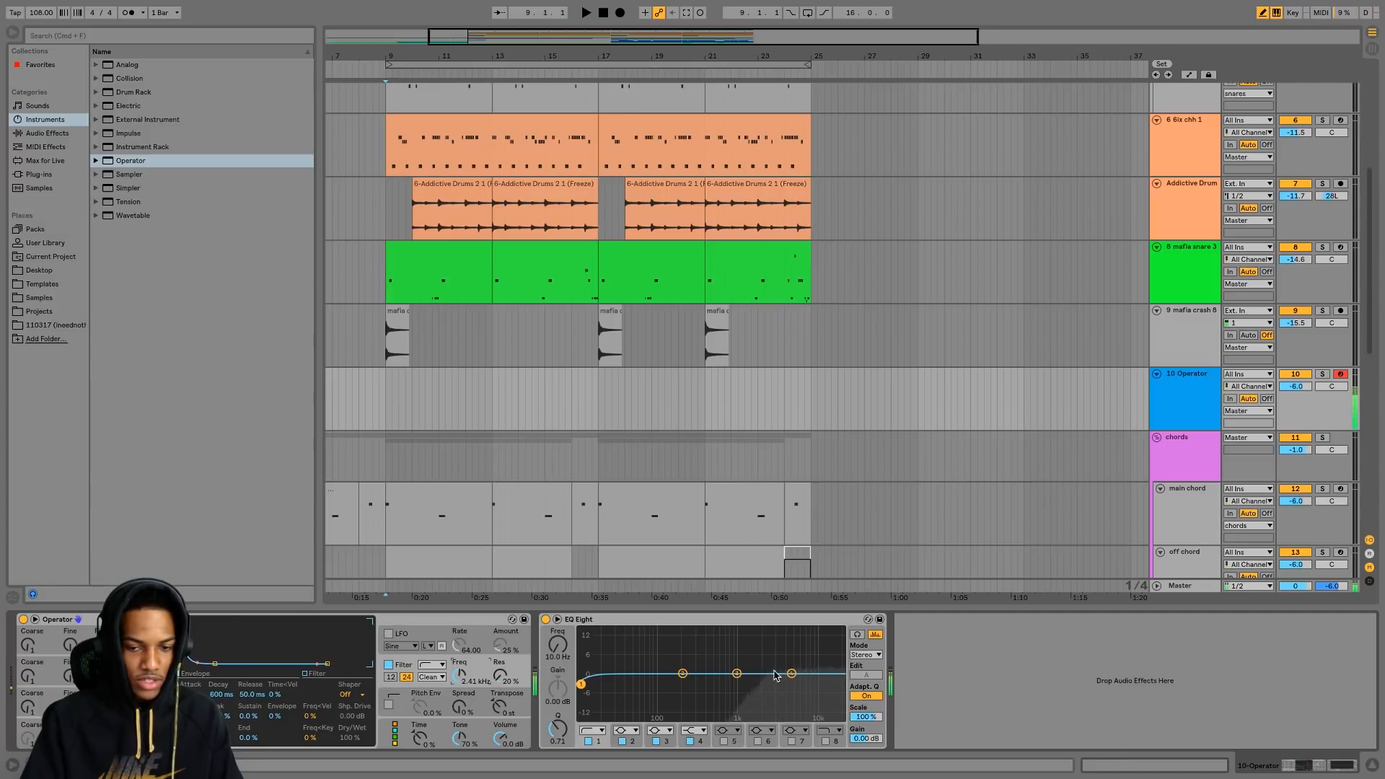
# - Reselect the high-pass type for Operator's filter and fine-tune its frequency to 2.17 kHz
pyautogui.click(427, 665)
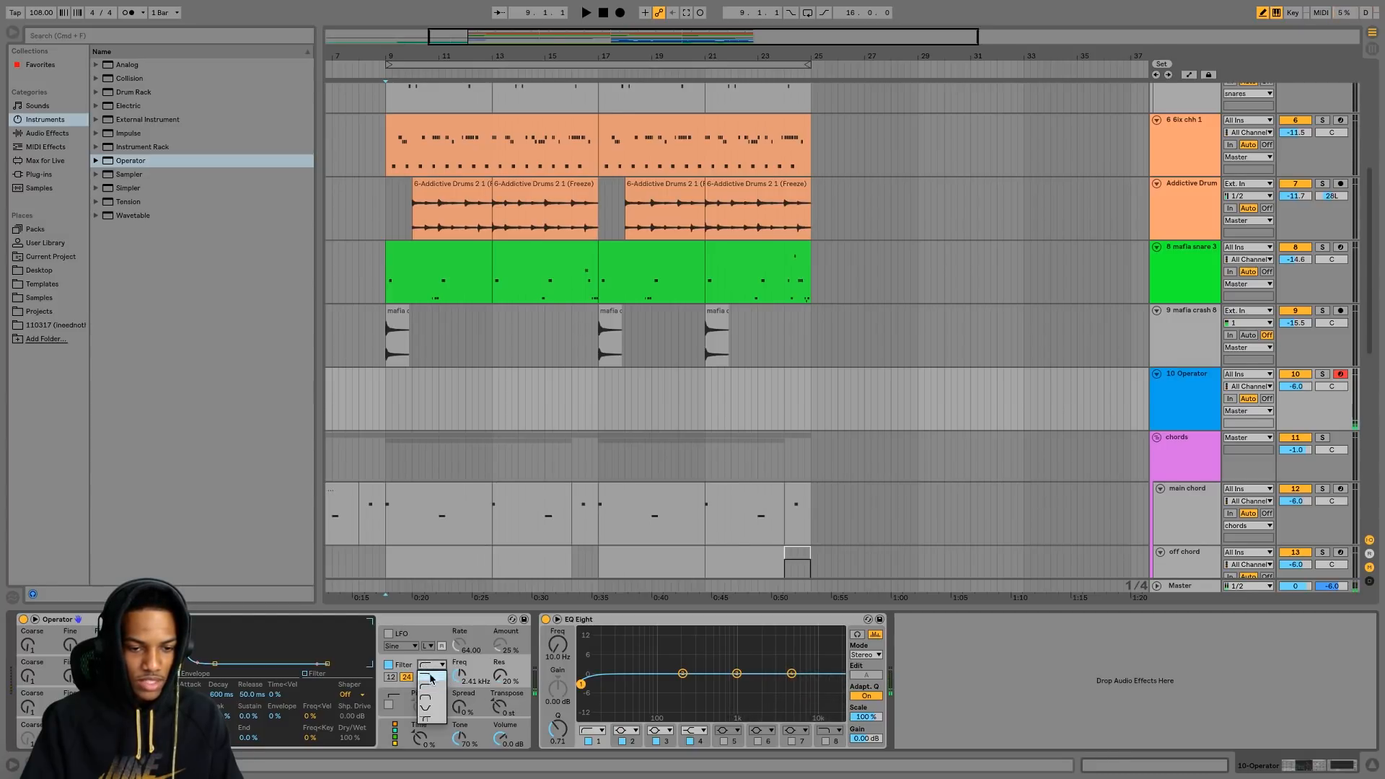
pyautogui.click(425, 689)
pyautogui.moveTo(459, 675); pyautogui.dragTo(457, 669)
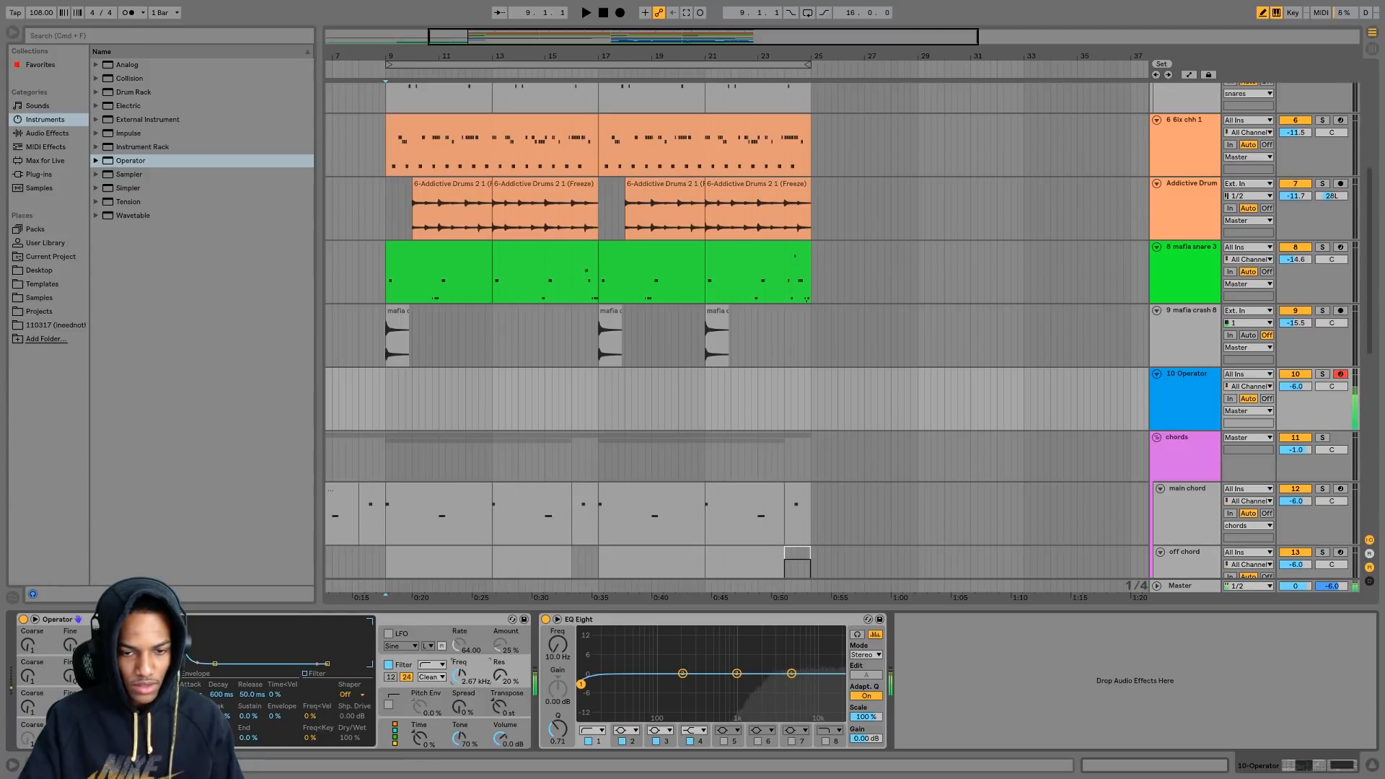
pyautogui.moveTo(473, 665); pyautogui.dragTo(473, 685)
pyautogui.click(435, 665)
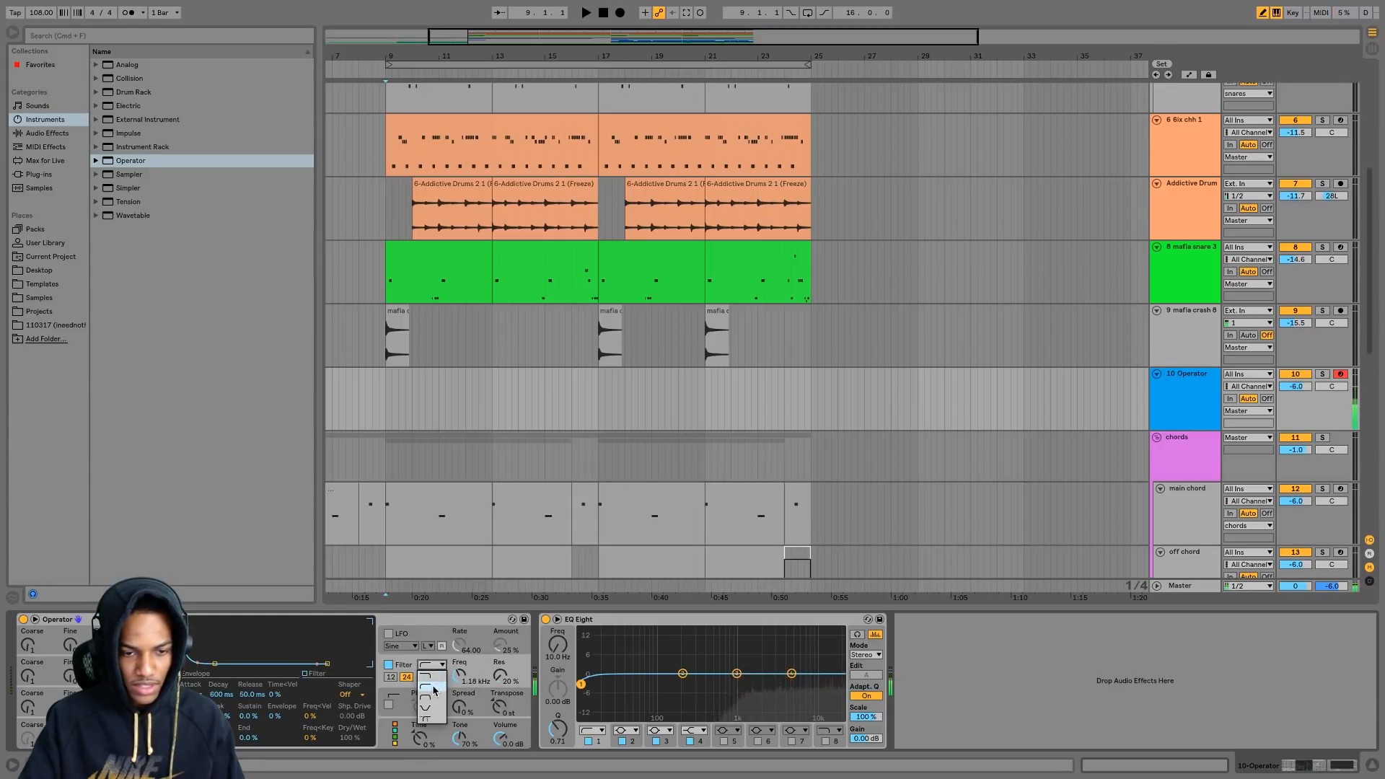
pyautogui.click(433, 689)
pyautogui.click(427, 666)
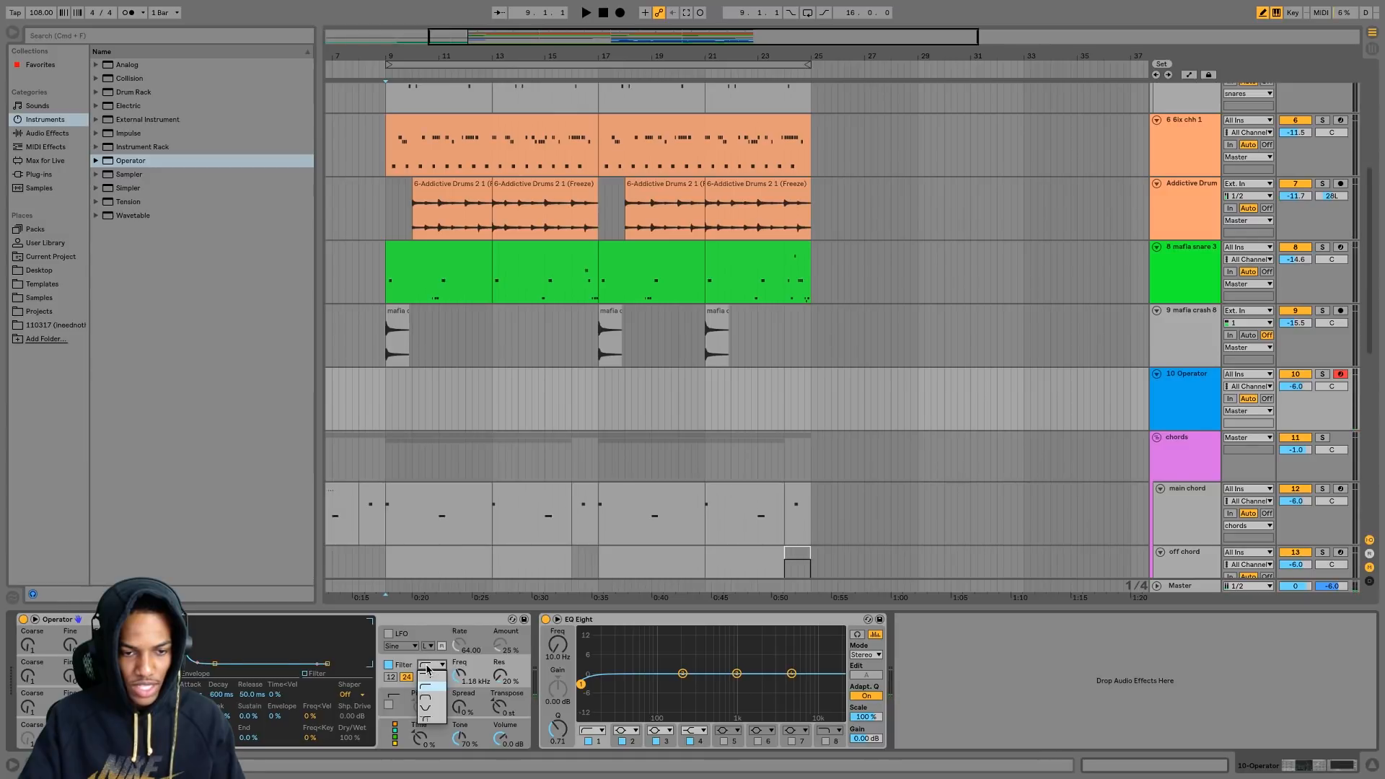
pyautogui.click(435, 665)
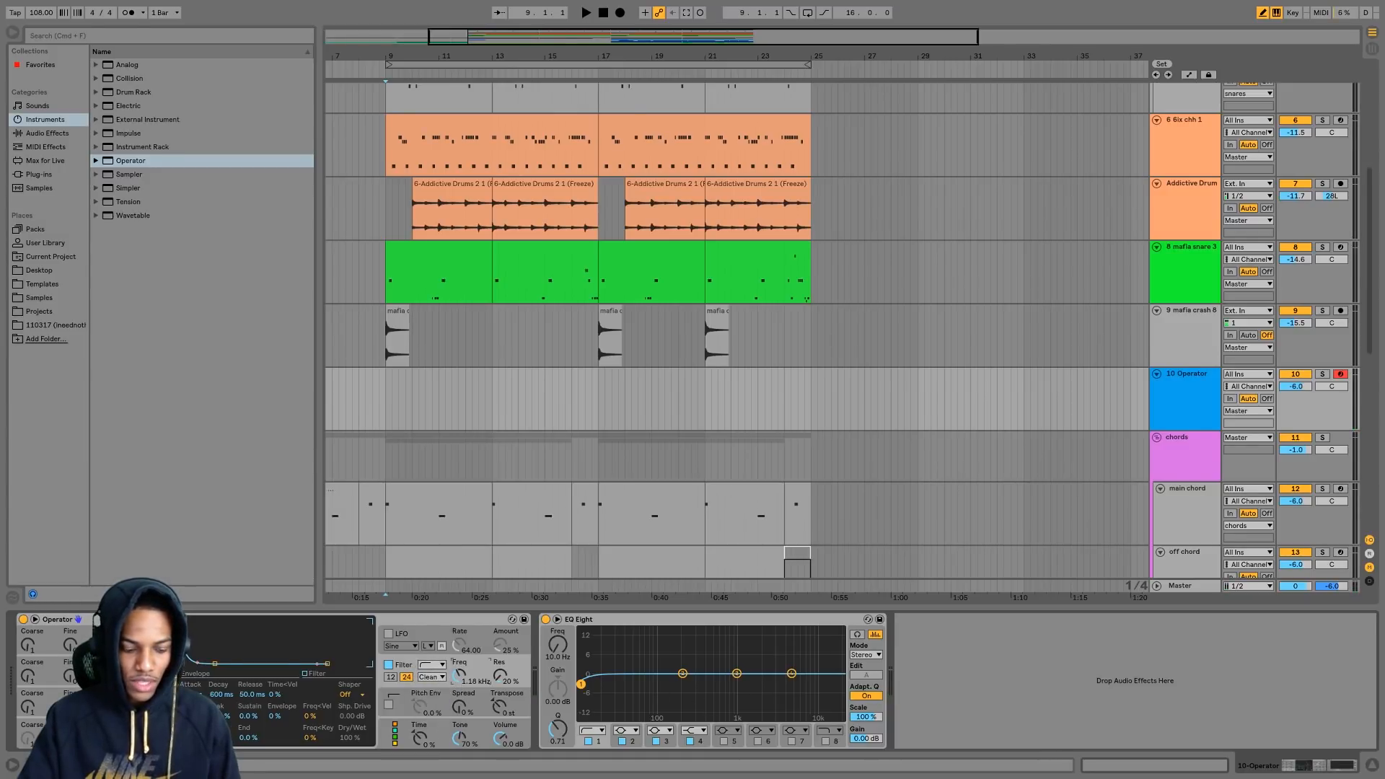
pyautogui.moveTo(458, 674); pyautogui.dragTo(459, 667)
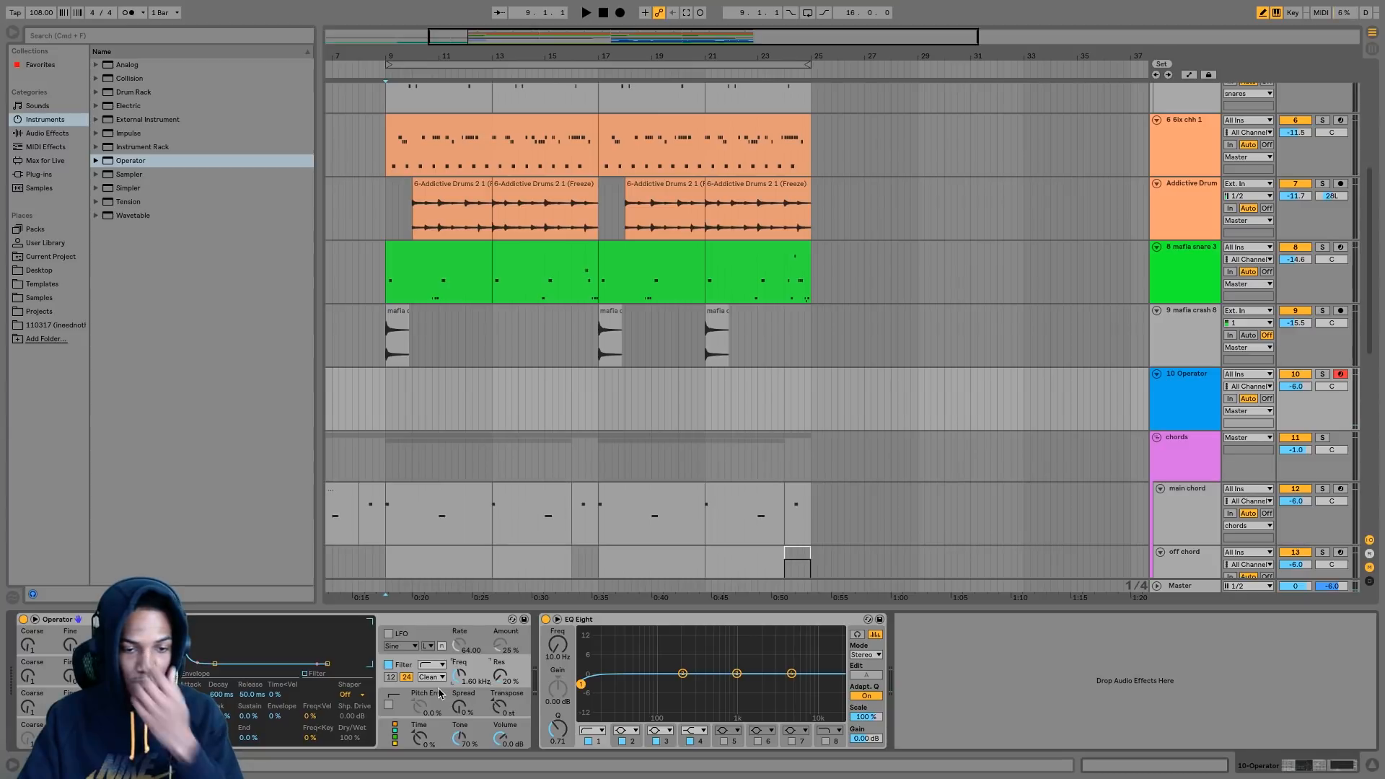
pyautogui.moveTo(457, 676)
pyautogui.mouseDown()
pyautogui.moveTo(457, 662)
pyautogui.moveTo(457, 674)
pyautogui.mouseUp()
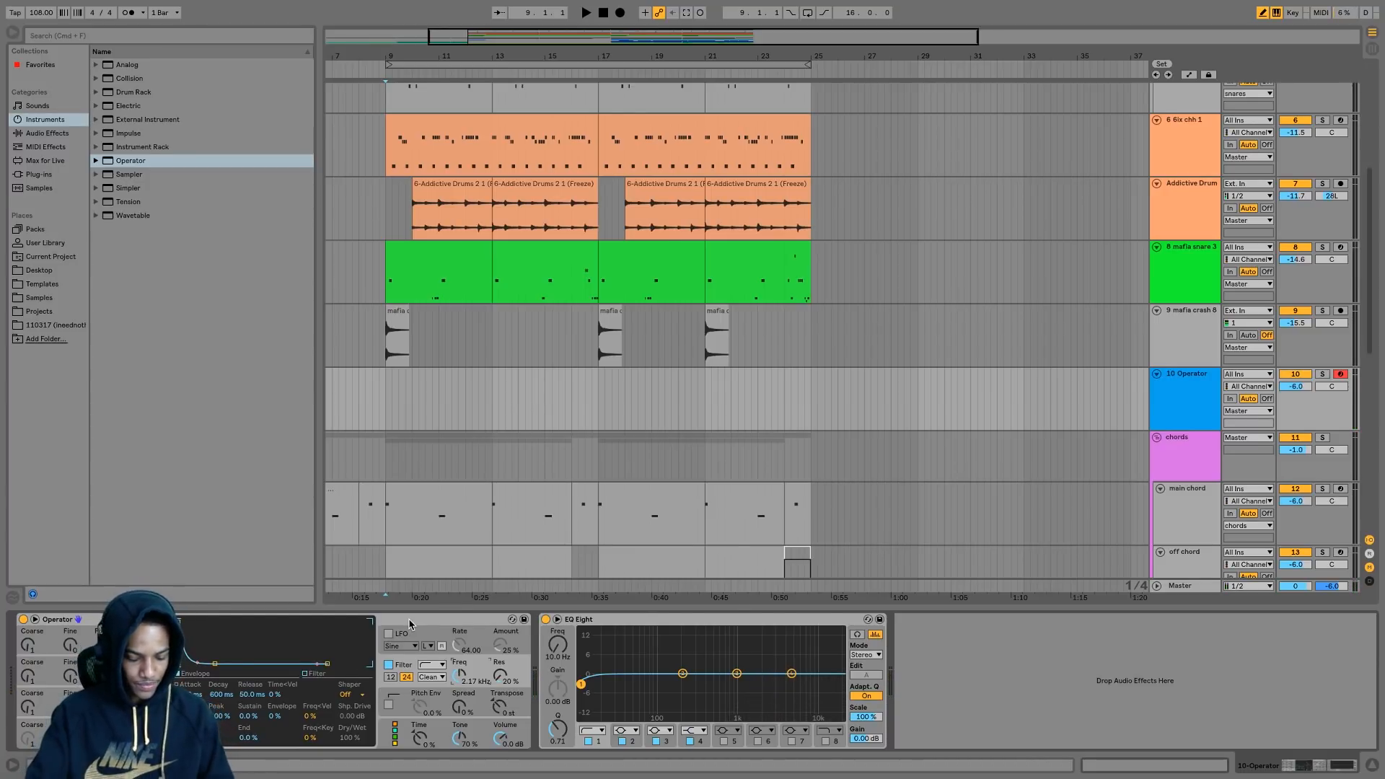
# - Turn VoiceOver off from its welcome dialog
pyautogui.press('super+F5')
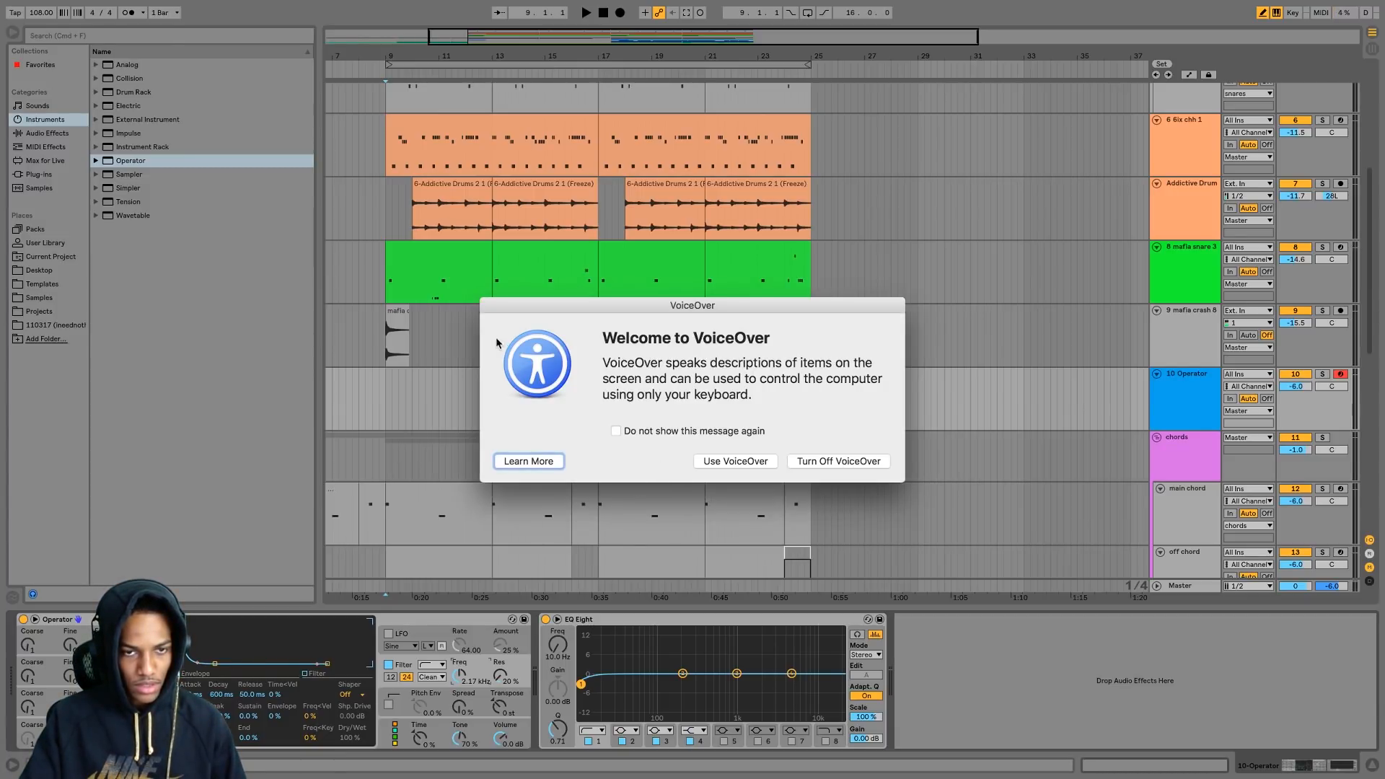
pyautogui.click(802, 467)
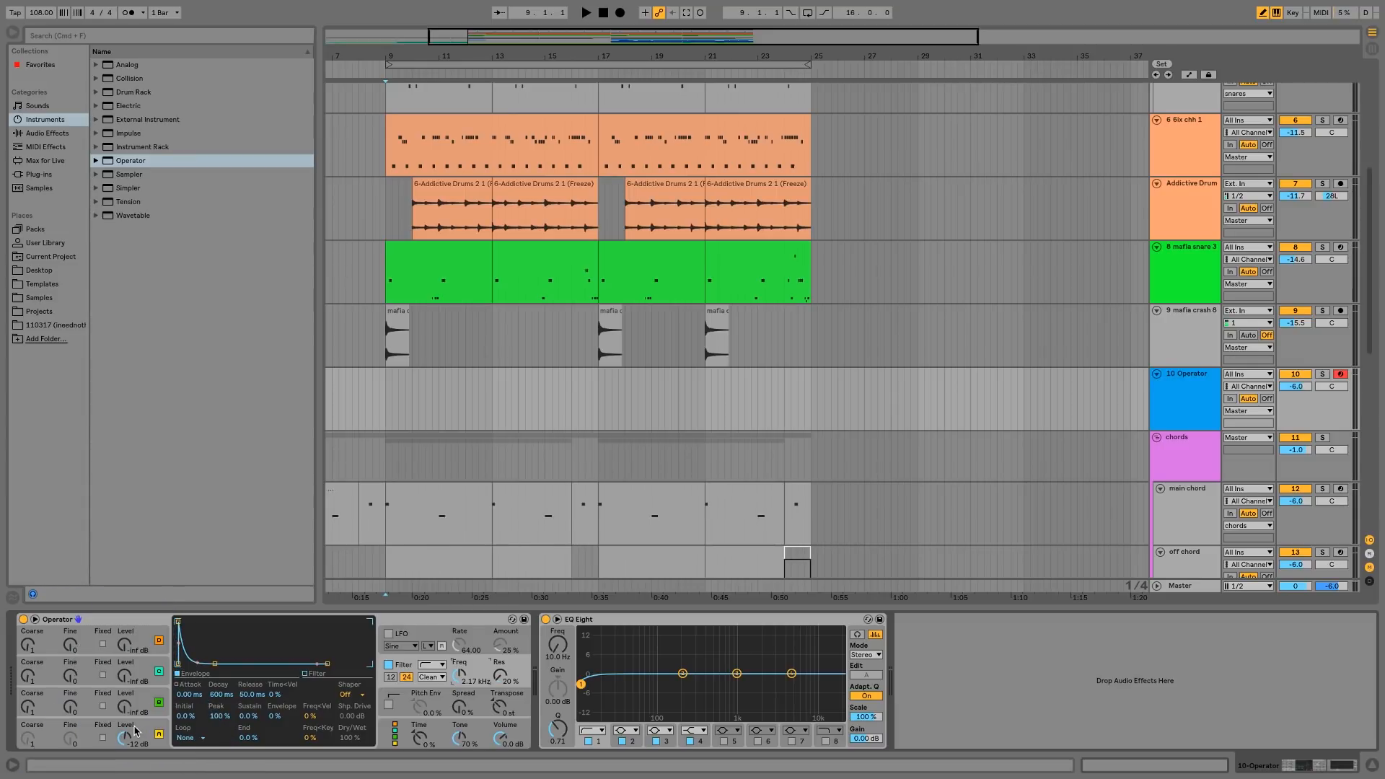
# - Switch the wave of Operator's oscillator A to Sine and back to Noise White
pyautogui.click(141, 734)
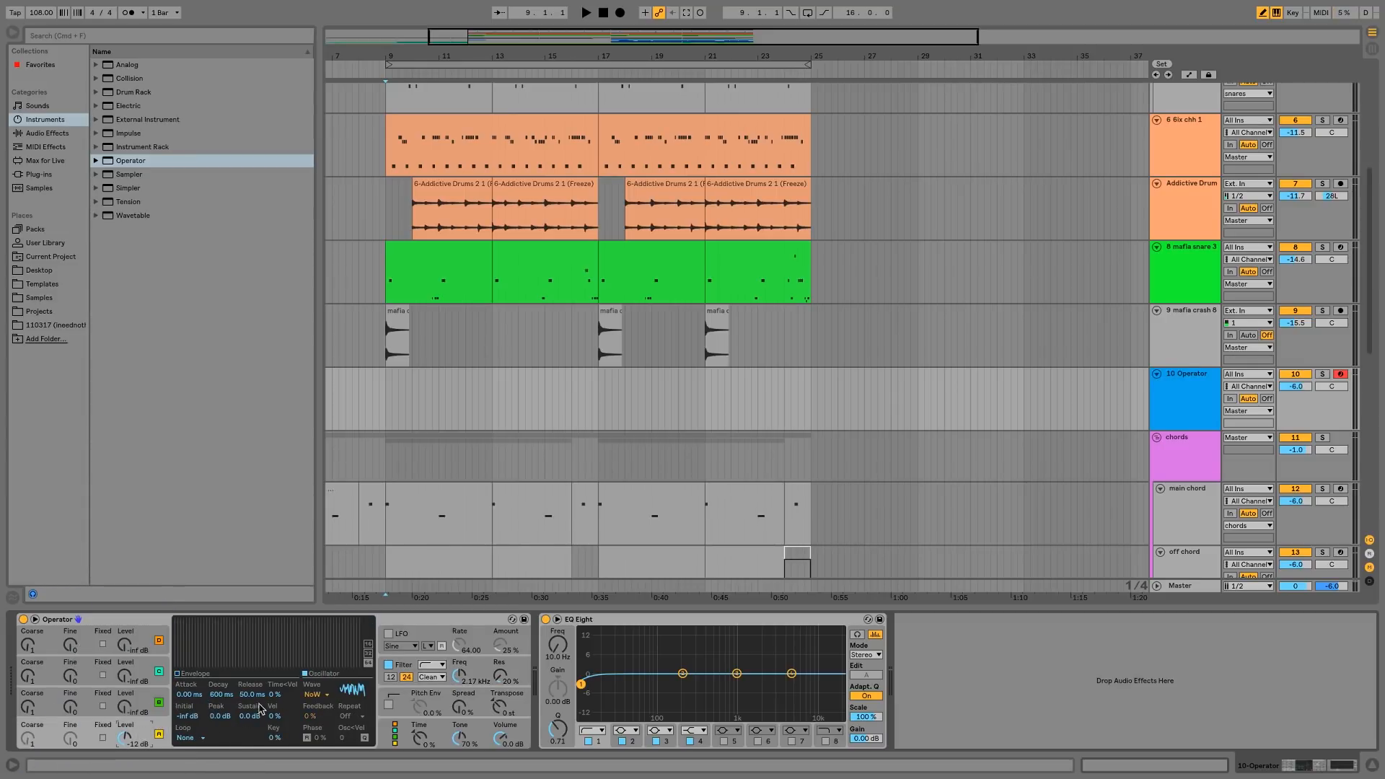
pyautogui.click(315, 695)
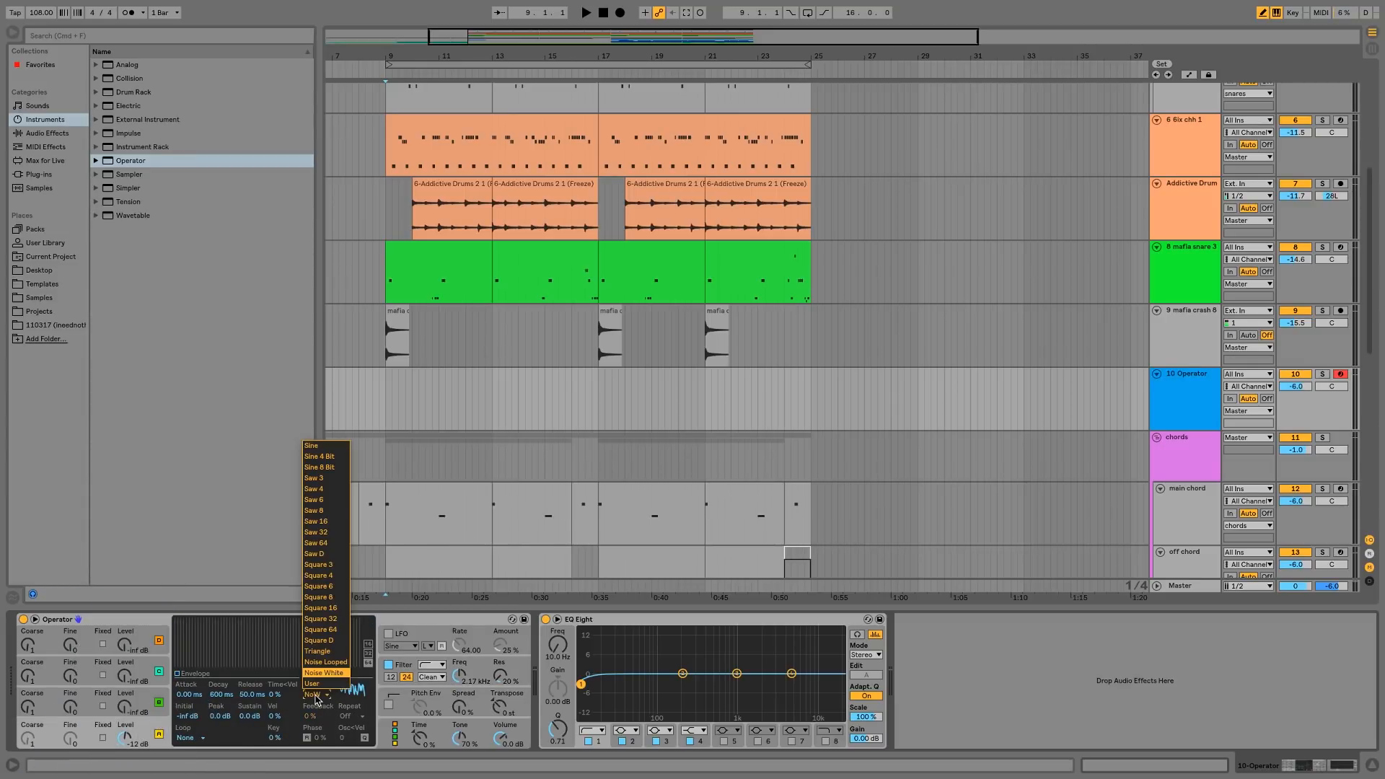
pyautogui.click(326, 448)
pyautogui.click(315, 694)
pyautogui.click(334, 672)
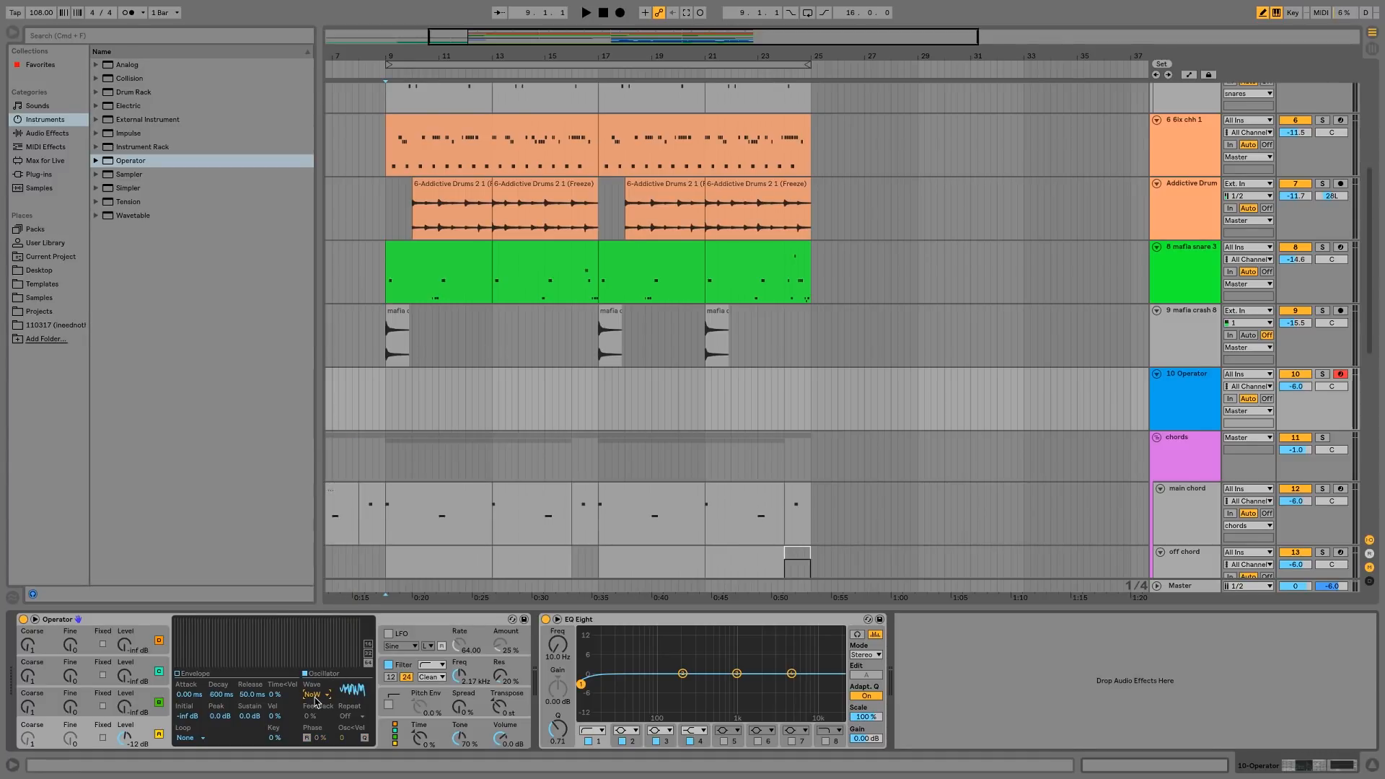
pyautogui.click(315, 698)
pyautogui.click(318, 696)
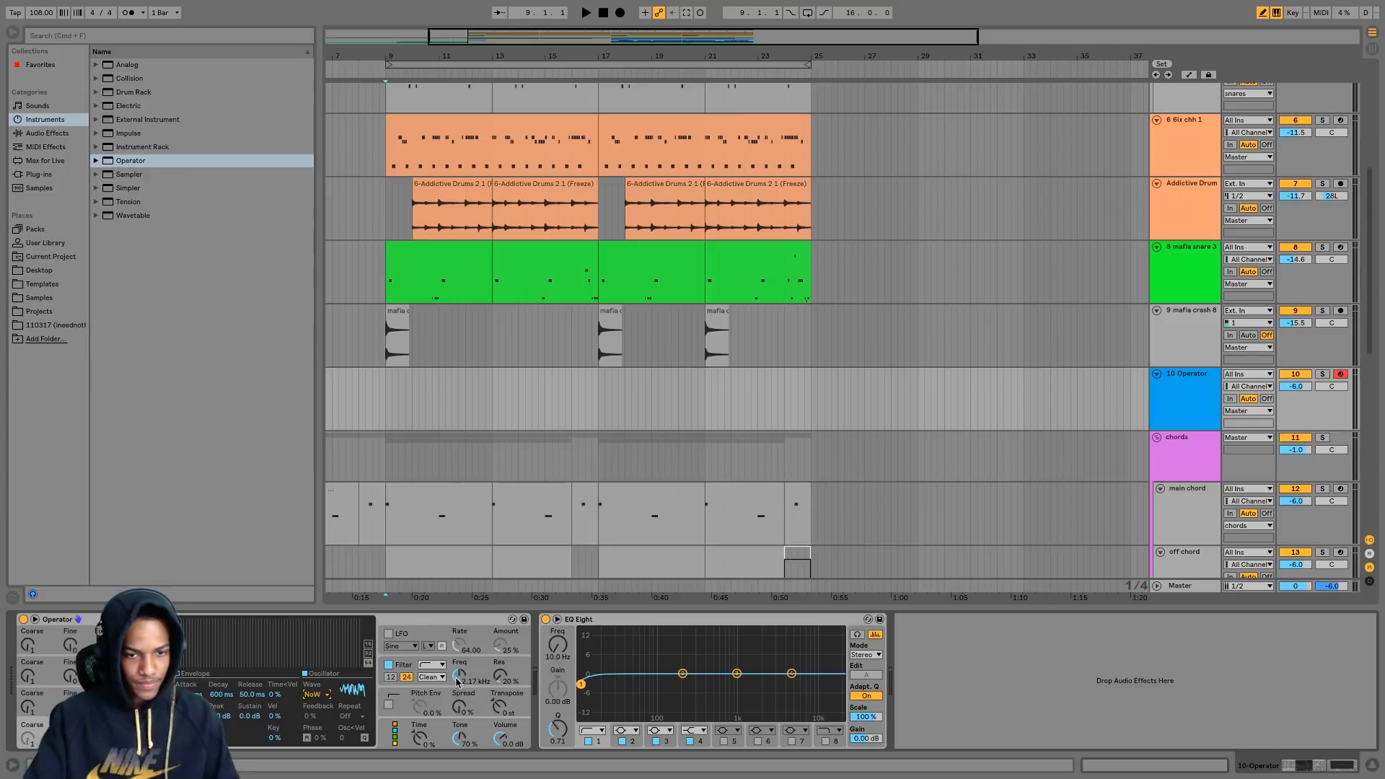
# - Create an empty one-beat MIDI clip at bar 8 on the new Operator track and return to the arrangement
pyautogui.click(425, 434)
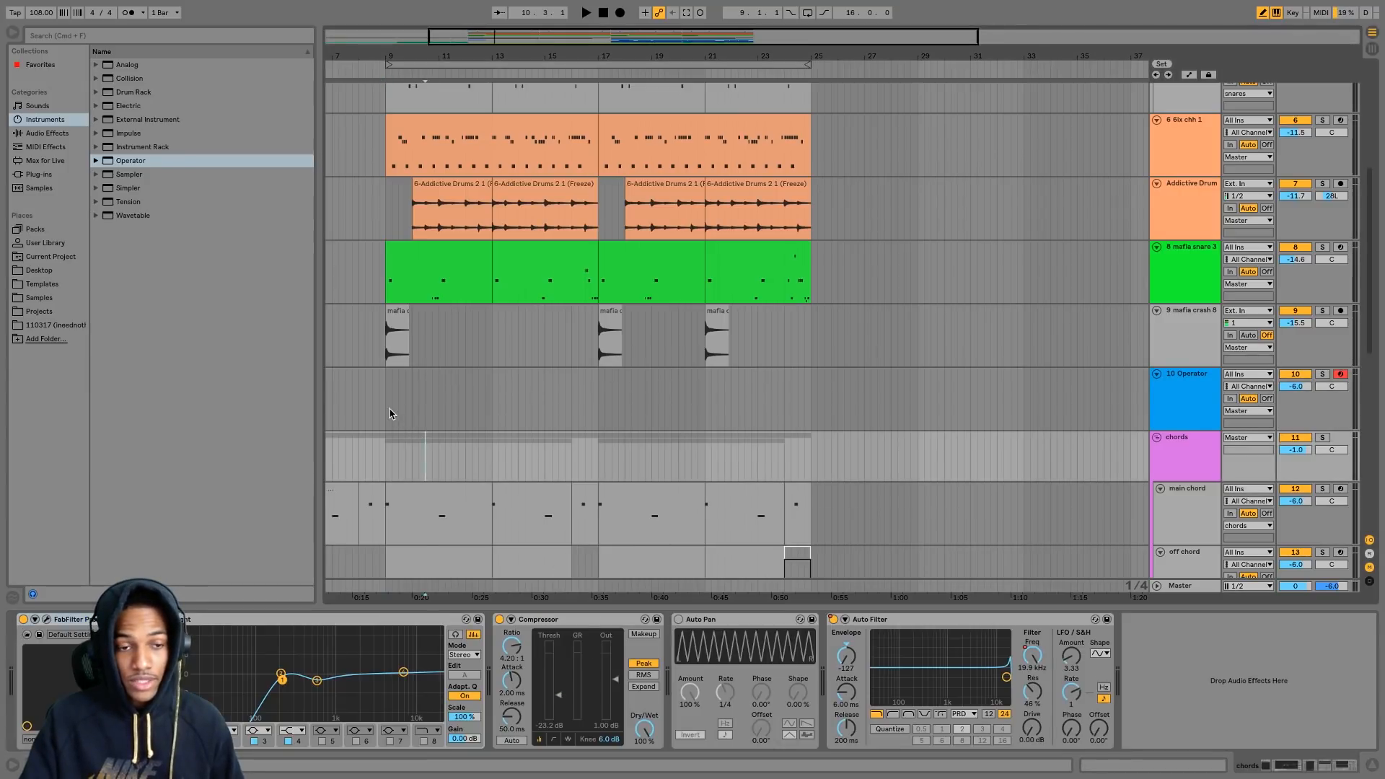
pyautogui.click(390, 409)
pyautogui.click(378, 414)
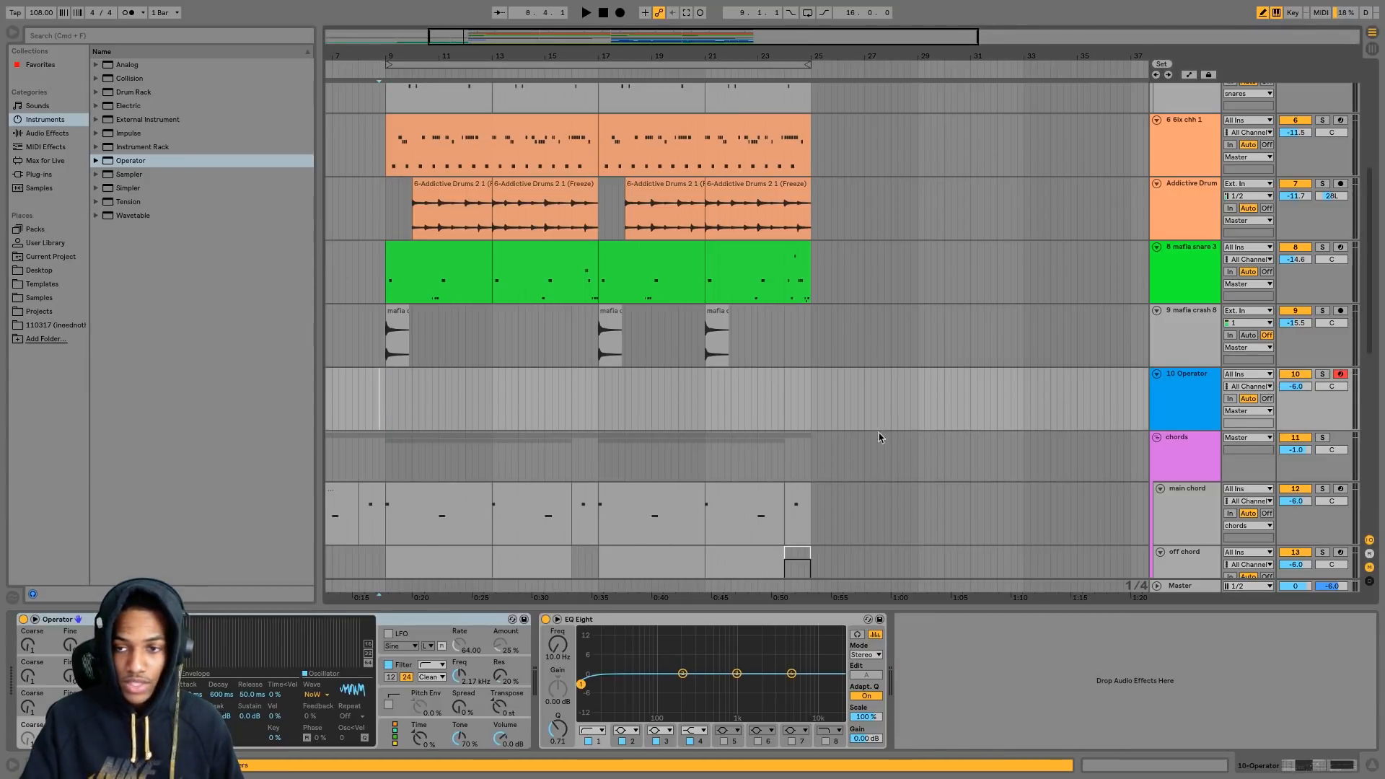
pyautogui.click(387, 407)
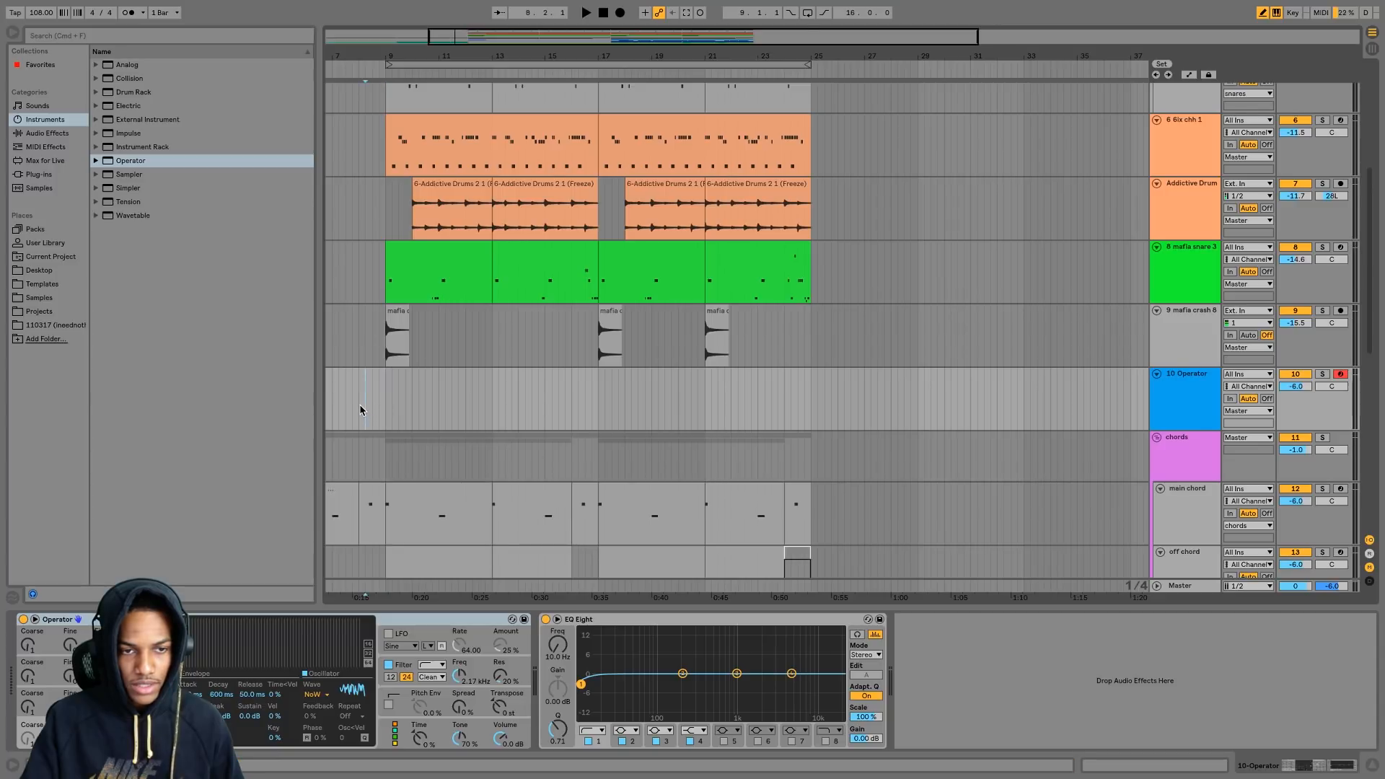
pyautogui.doubleClick(360, 404)
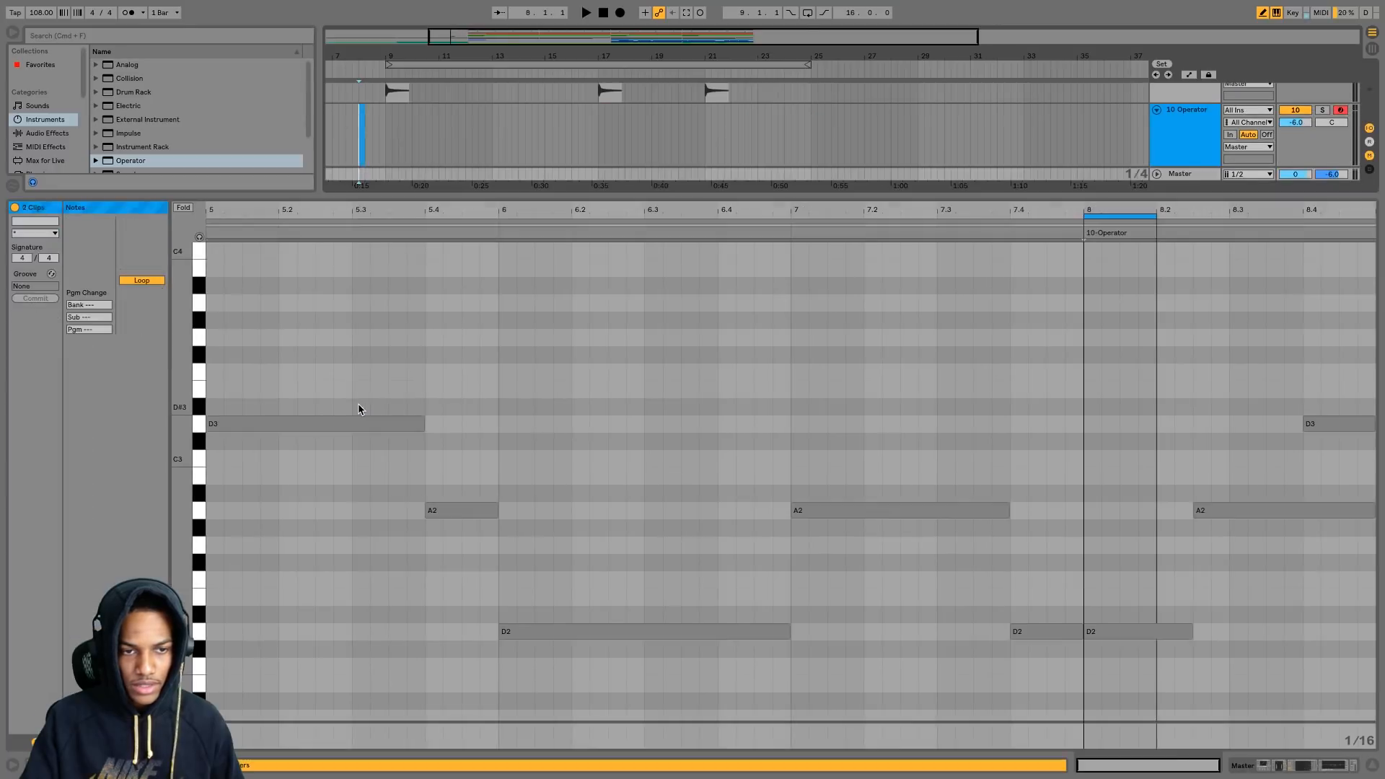
pyautogui.click(1371, 757)
pyautogui.scroll(2, 520, 333)
pyautogui.scroll(3, 426, 349)
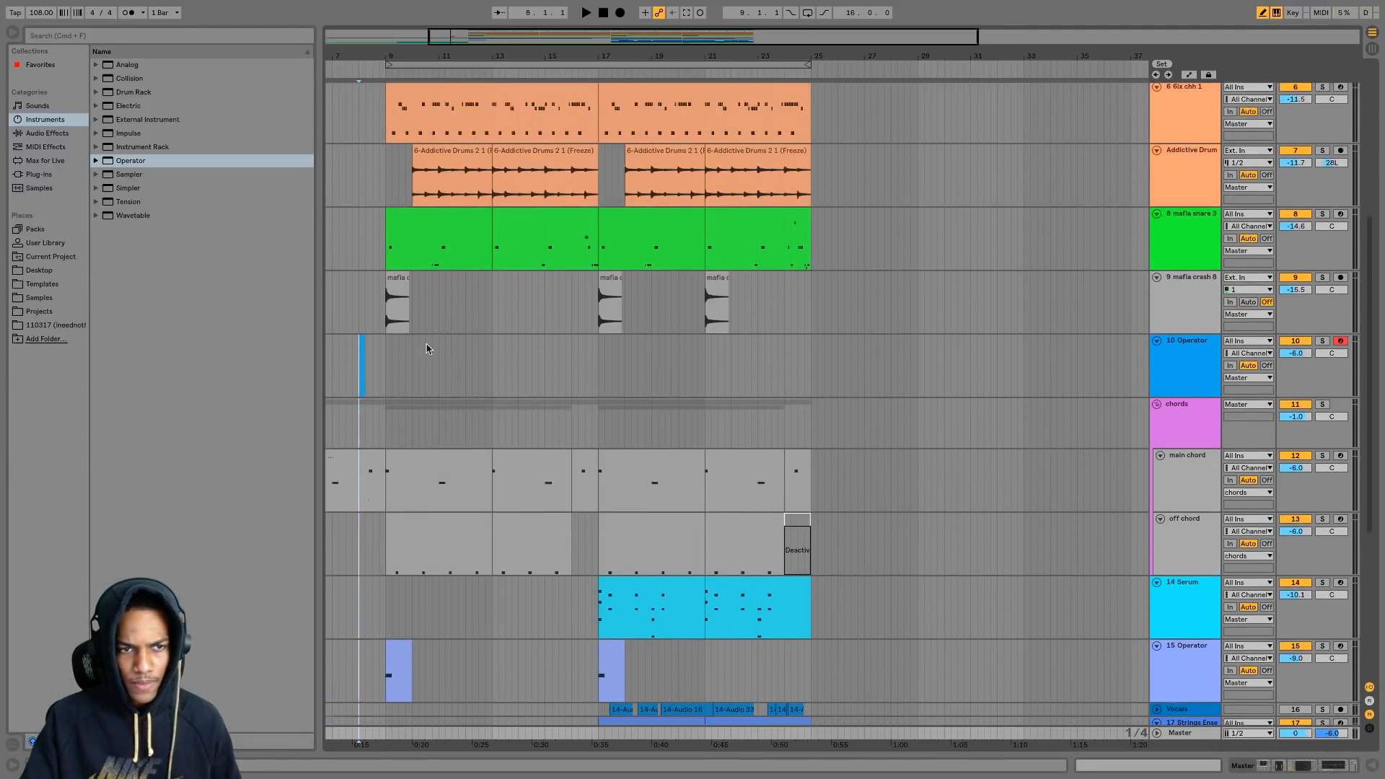
pyautogui.scroll(1, 426, 349)
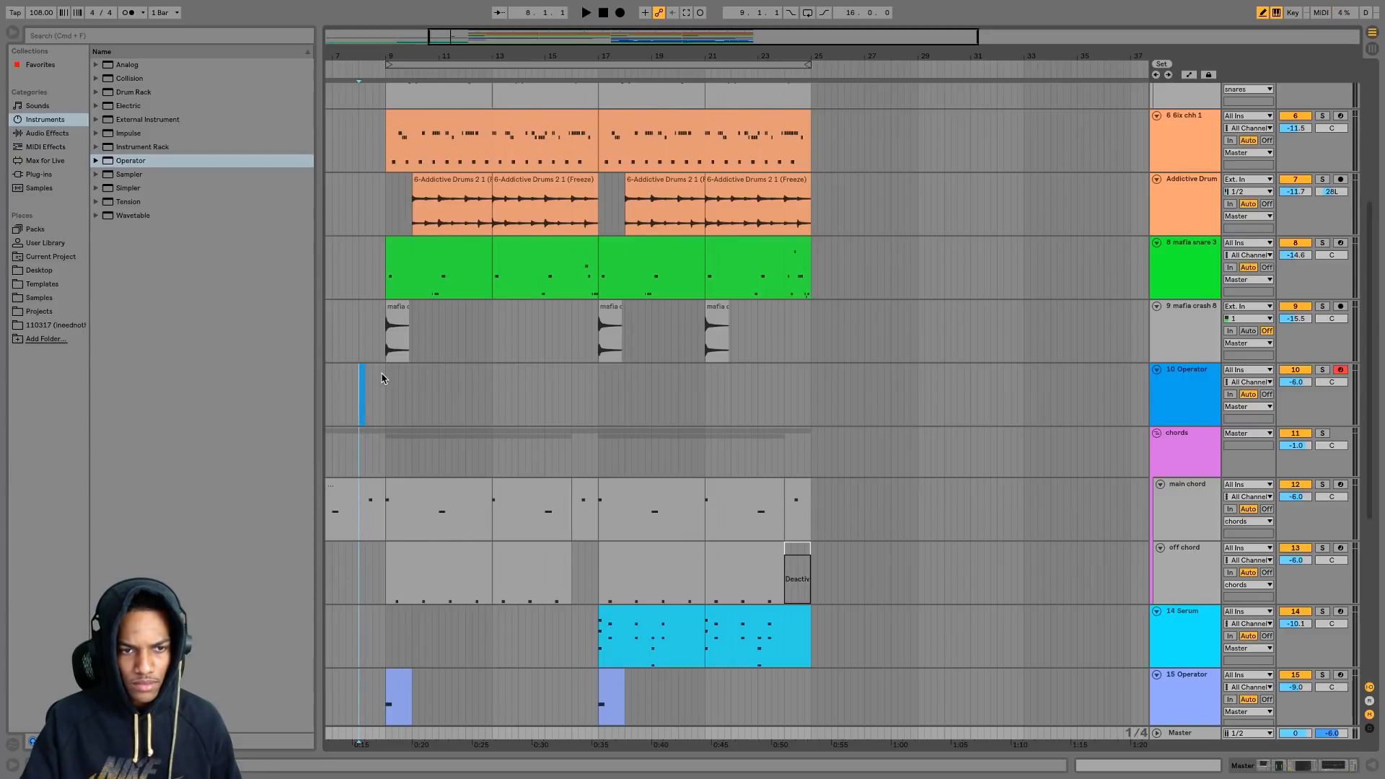
# - Create a one-bar MIDI clip at bar 8 on the 10 Operator track and fill its whole length with a C3 note
pyautogui.moveTo(383, 378); pyautogui.dragTo(361, 378)
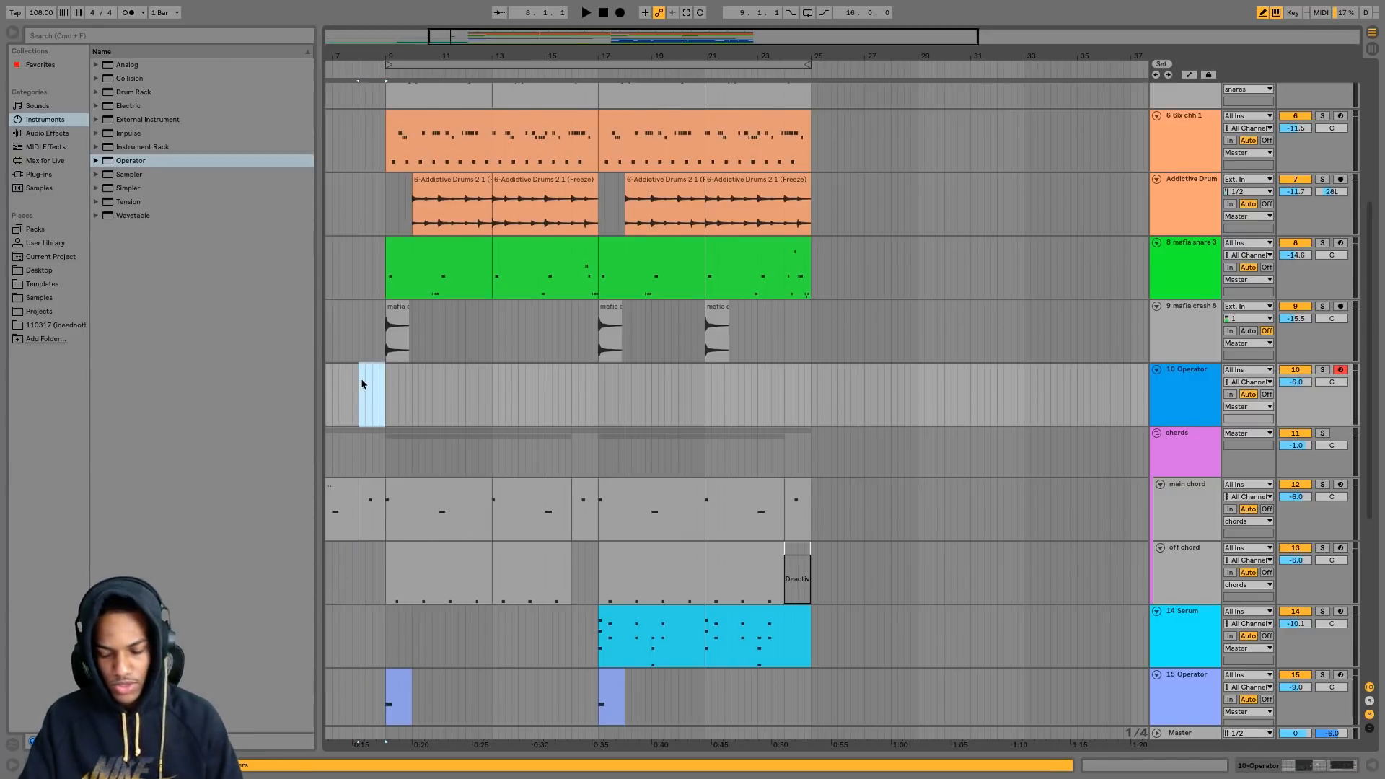
pyautogui.press('super+shift+m')
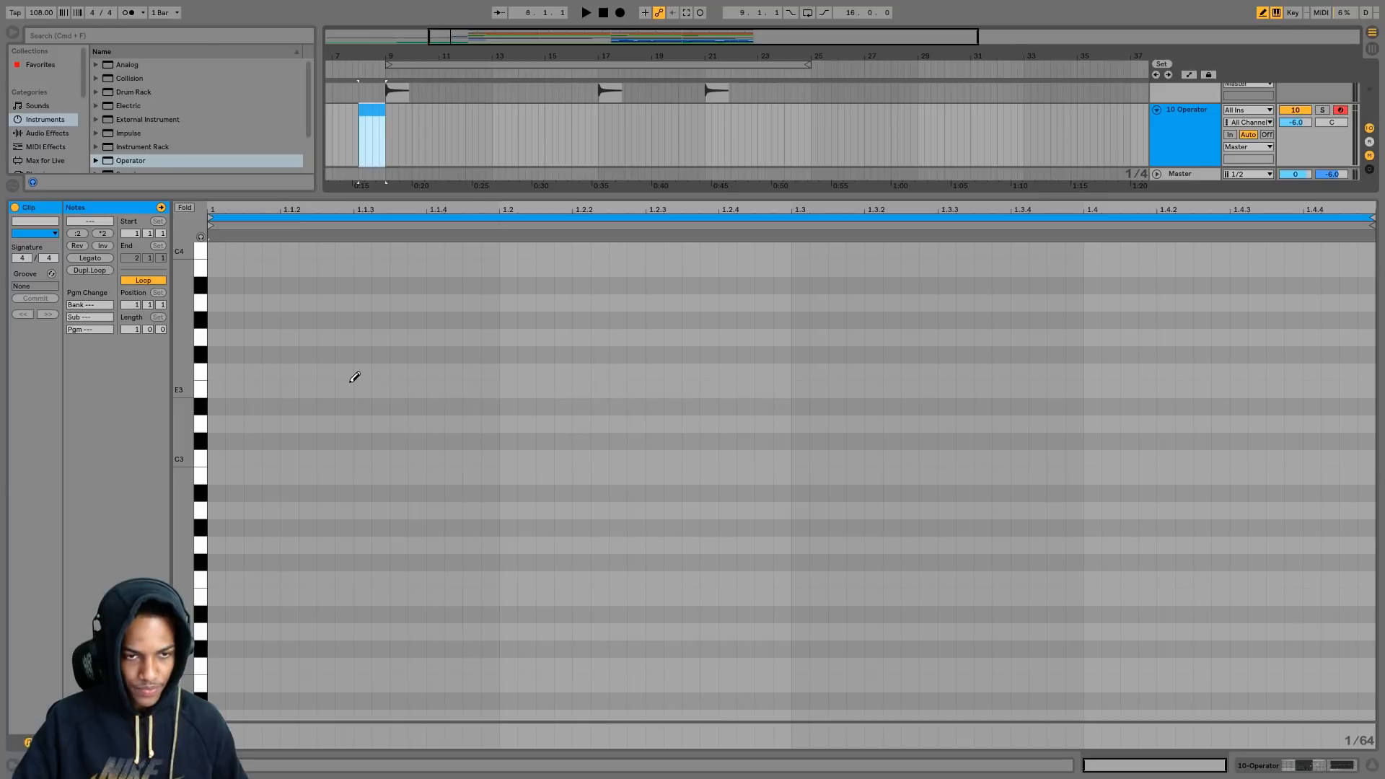
pyautogui.click(218, 459)
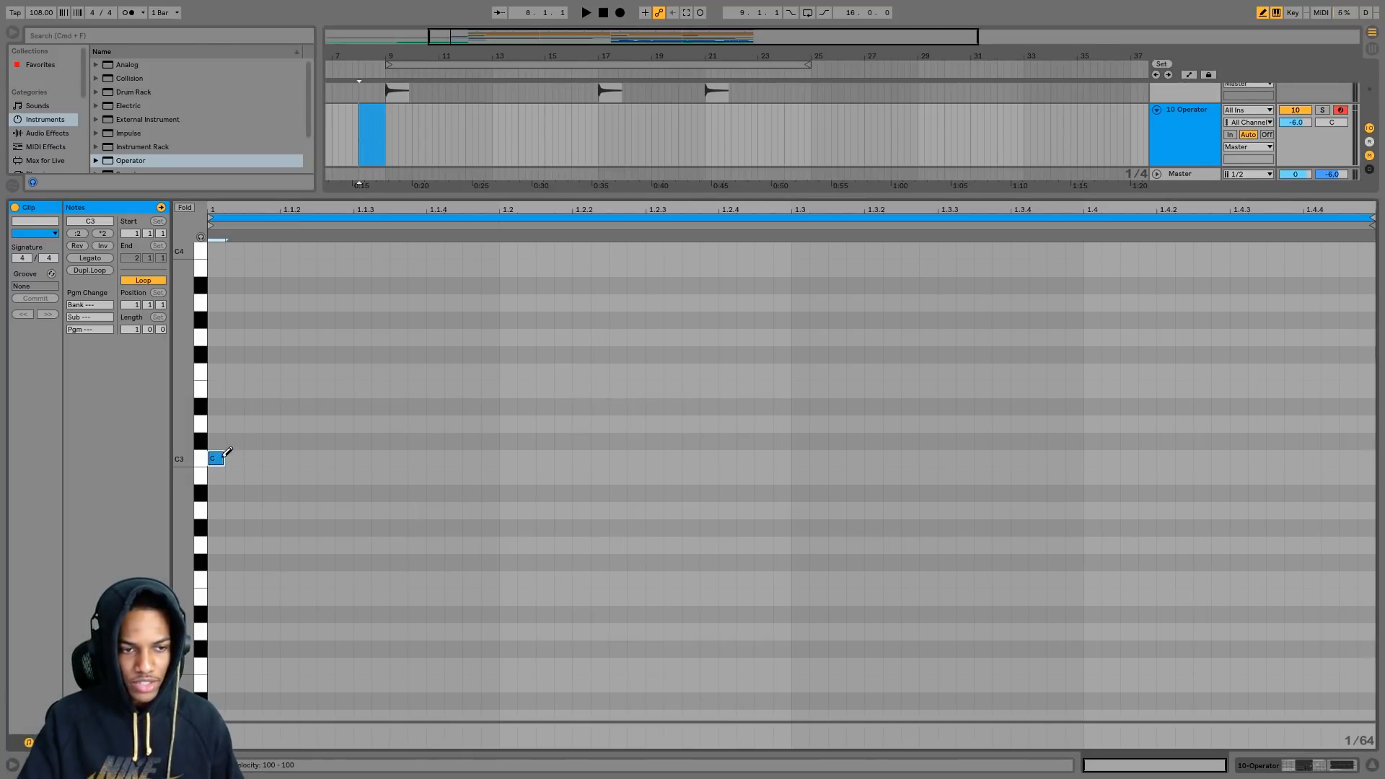
pyautogui.moveTo(221, 459); pyautogui.dragTo(389, 460)
pyautogui.moveTo(730, 469); pyautogui.dragTo(1376, 673)
pyautogui.click(1371, 764)
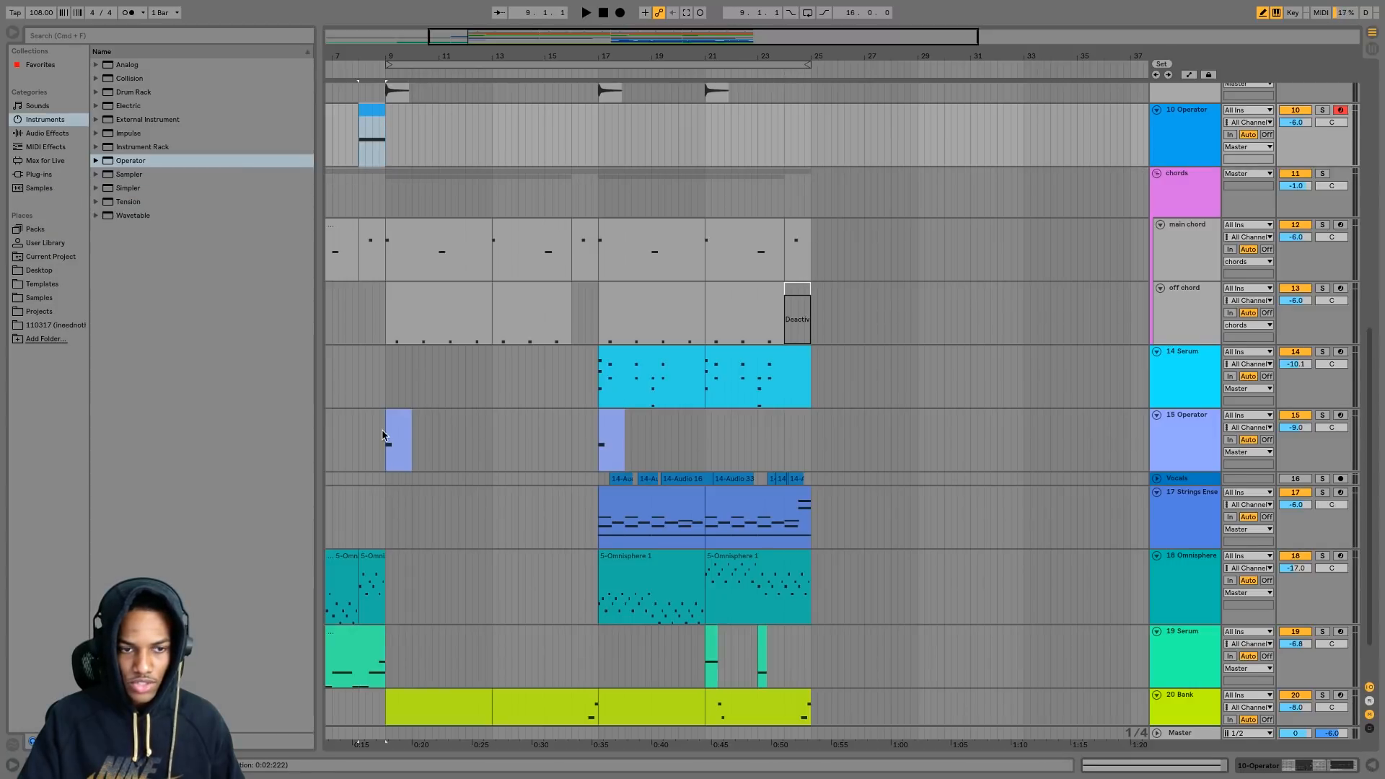
# - Audition the noise clip leading into bar 9 and extend its start back to bar 7
pyautogui.scroll(3, 373, 395)
pyautogui.press('space')
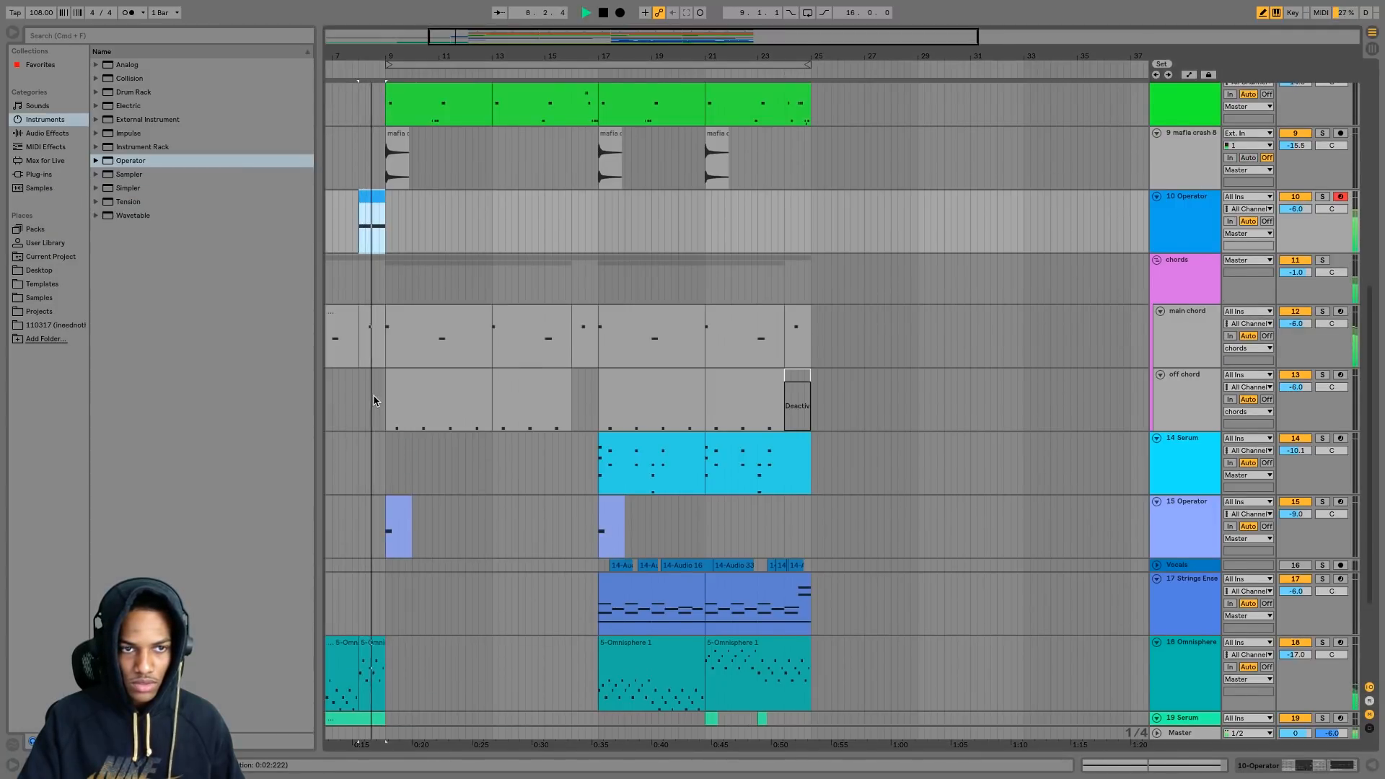
pyautogui.hscroll(-3, 404, 230)
pyautogui.press('space')
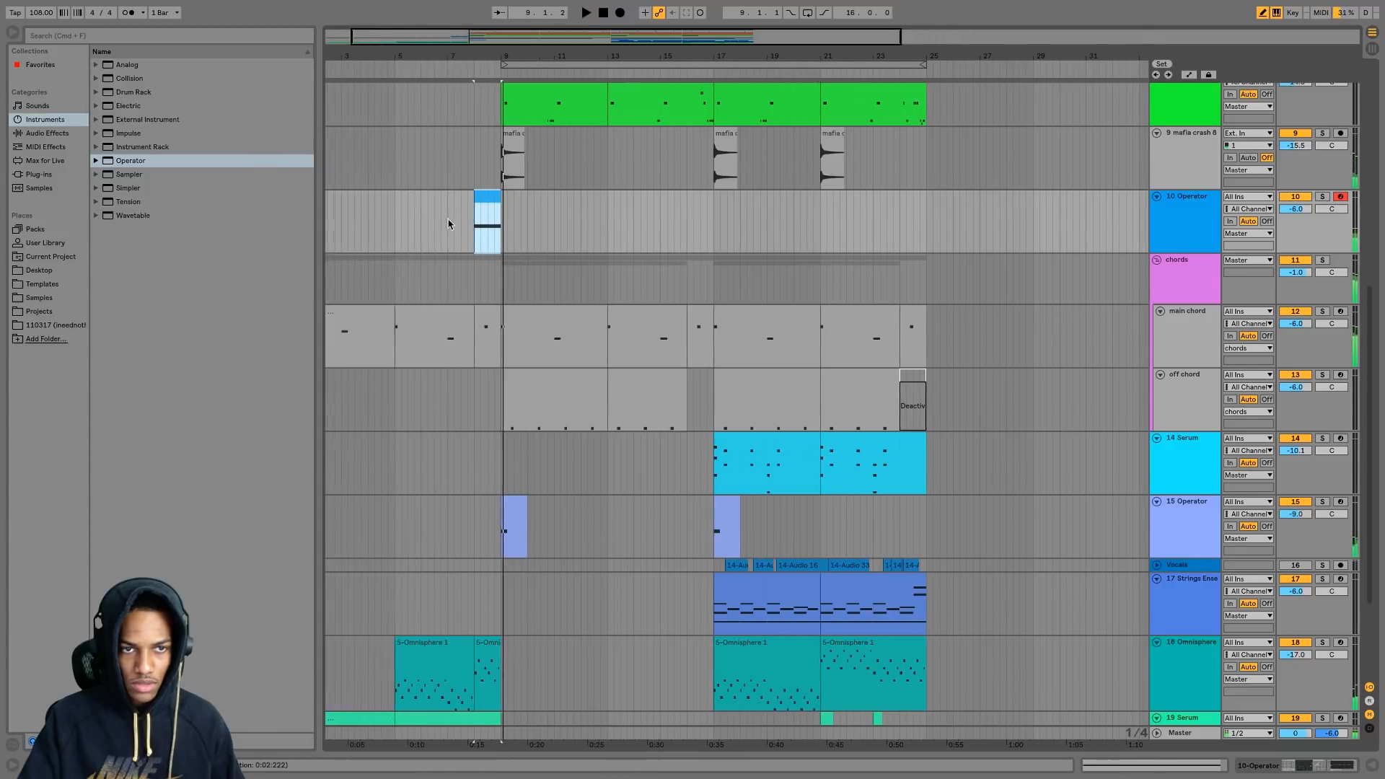
pyautogui.scroll(2, 447, 224)
pyautogui.moveTo(488, 244); pyautogui.dragTo(462, 243)
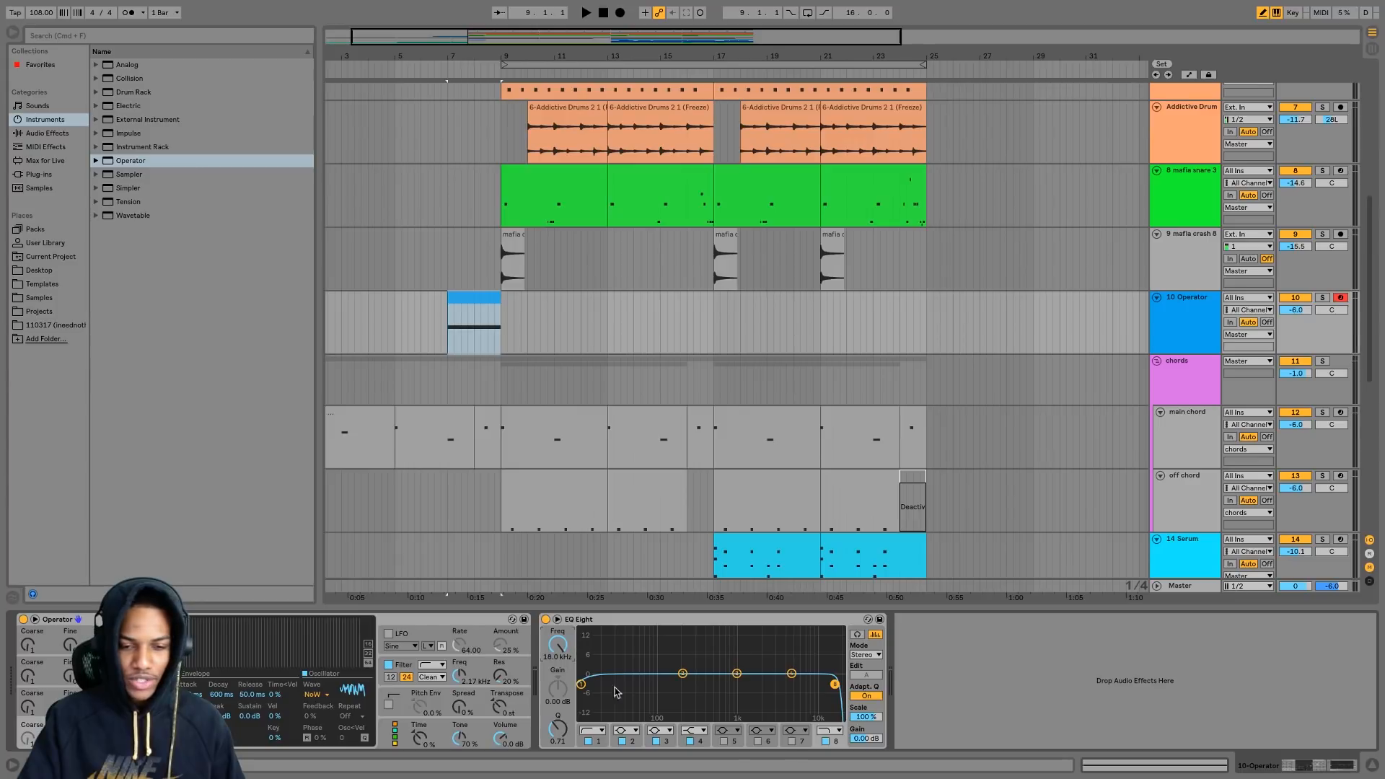
# - Shape EQ Eight's high-cut band 8 on the noise track during playback, setting its Q to 2.49 and frequency to 864 Hz
pyautogui.moveTo(566, 728); pyautogui.dragTo(565, 707)
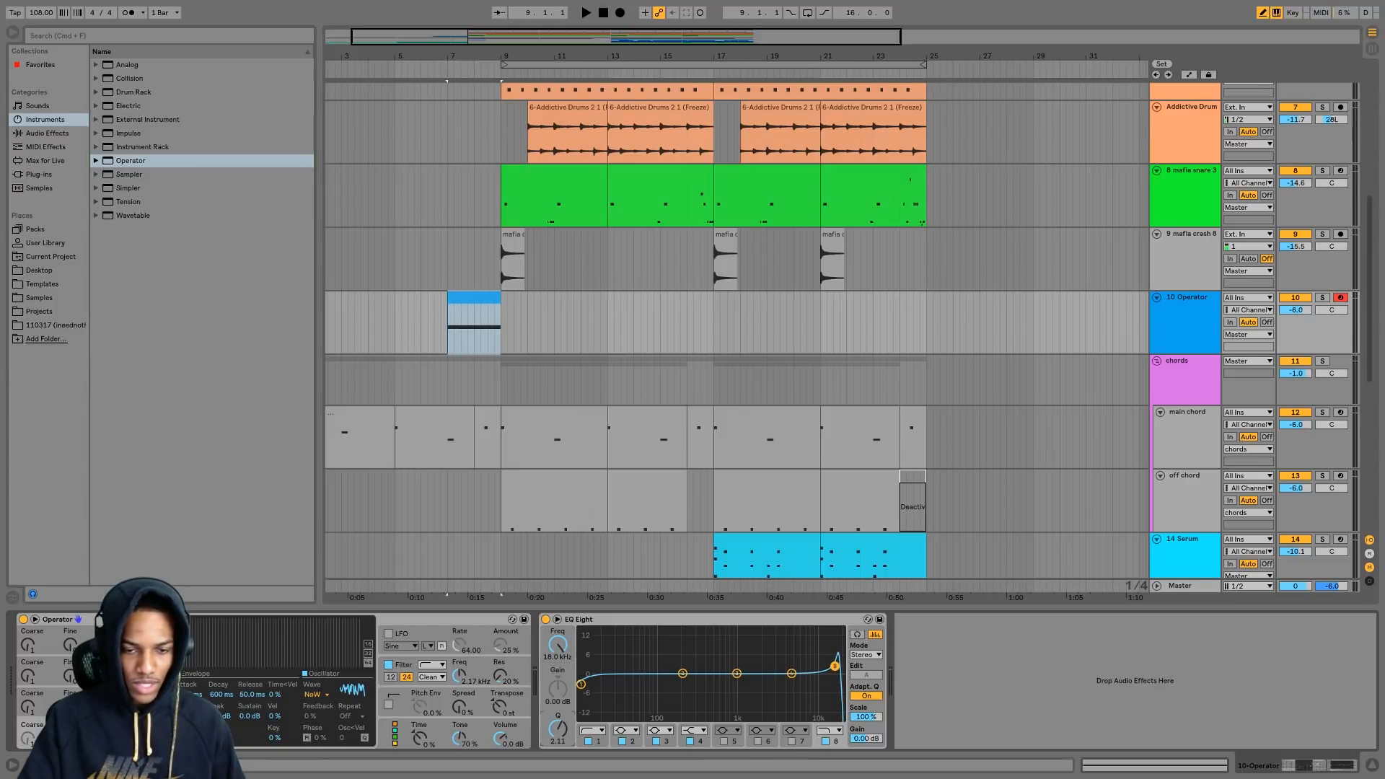
pyautogui.press('space')
pyautogui.moveTo(834, 665); pyautogui.dragTo(779, 665)
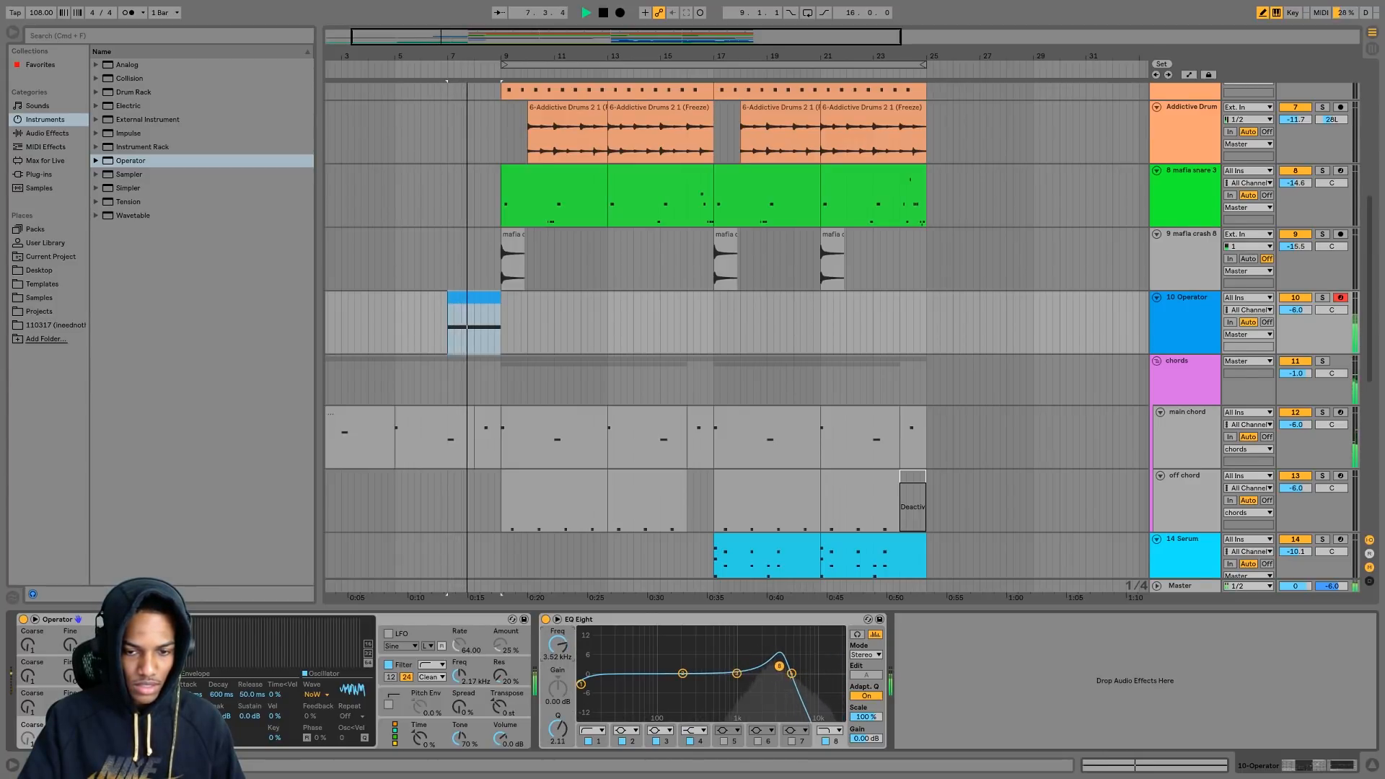
pyautogui.moveTo(558, 645)
pyautogui.mouseDown()
pyautogui.moveTo(557, 628)
pyautogui.moveTo(558, 675)
pyautogui.moveTo(558, 660)
pyautogui.mouseUp()
pyautogui.press('space')
pyautogui.press('space')
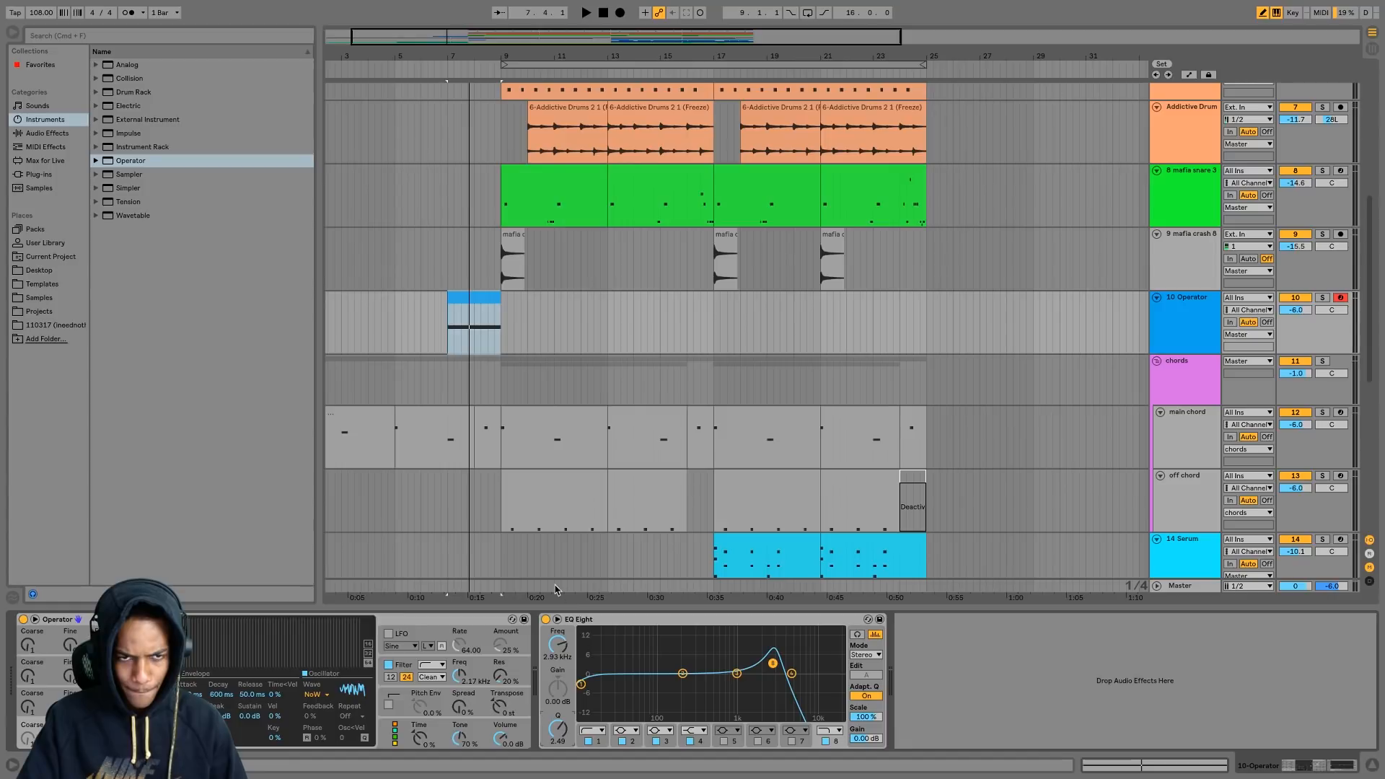
pyautogui.moveTo(557, 647); pyautogui.dragTo(558, 667)
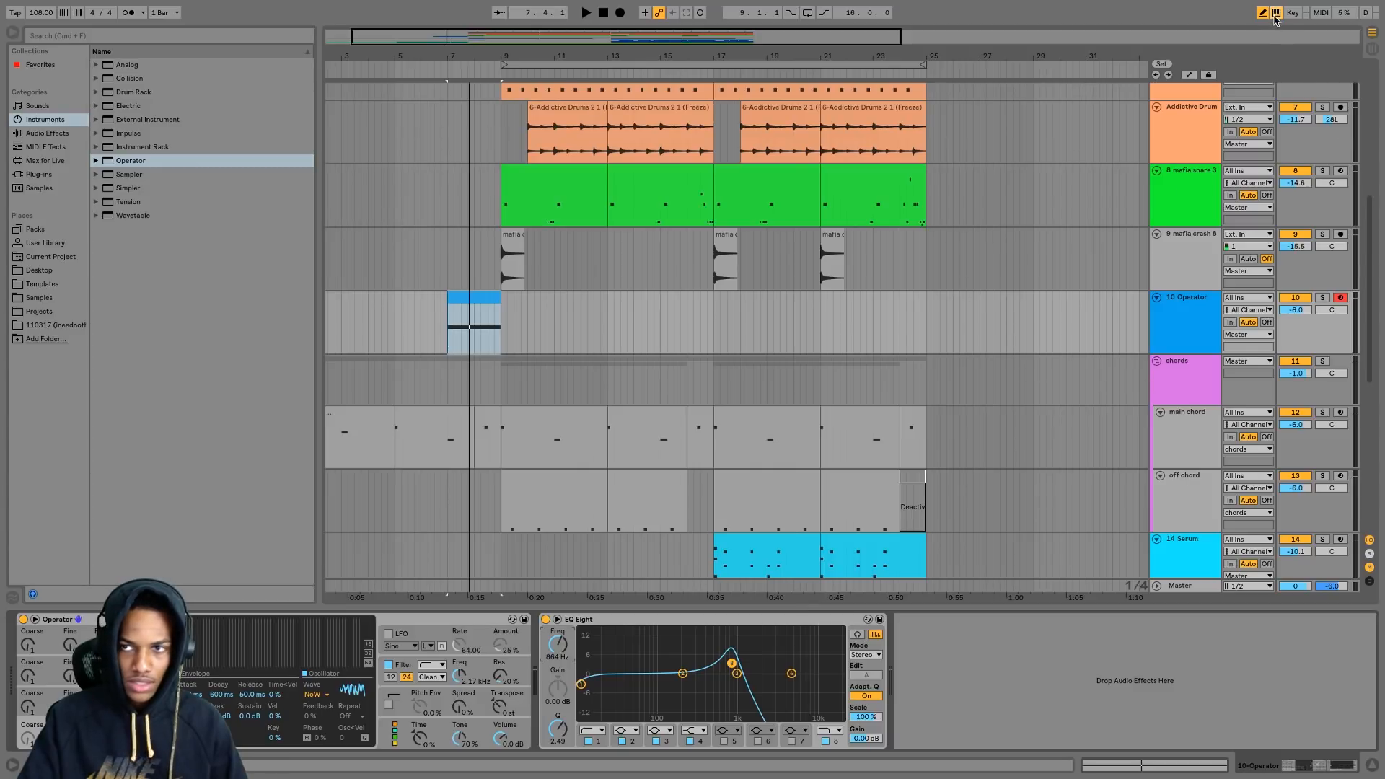
# - Automate EQ Eight's band 8 frequency on the Operator track as a ramp rising from 864 Hz at bar 7 to bar 9
pyautogui.click(1189, 75)
pyautogui.moveTo(460, 57); pyautogui.dragTo(455, 234)
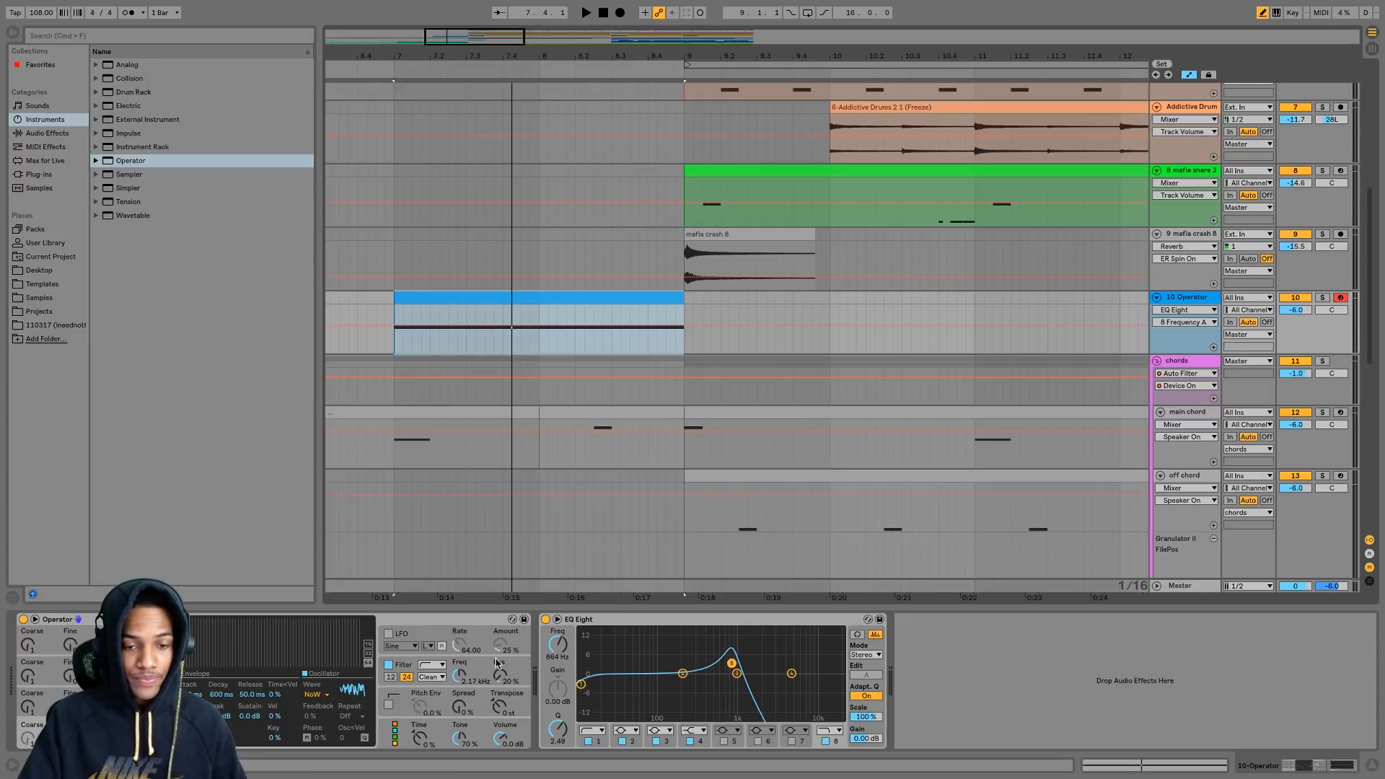
pyautogui.press('b')
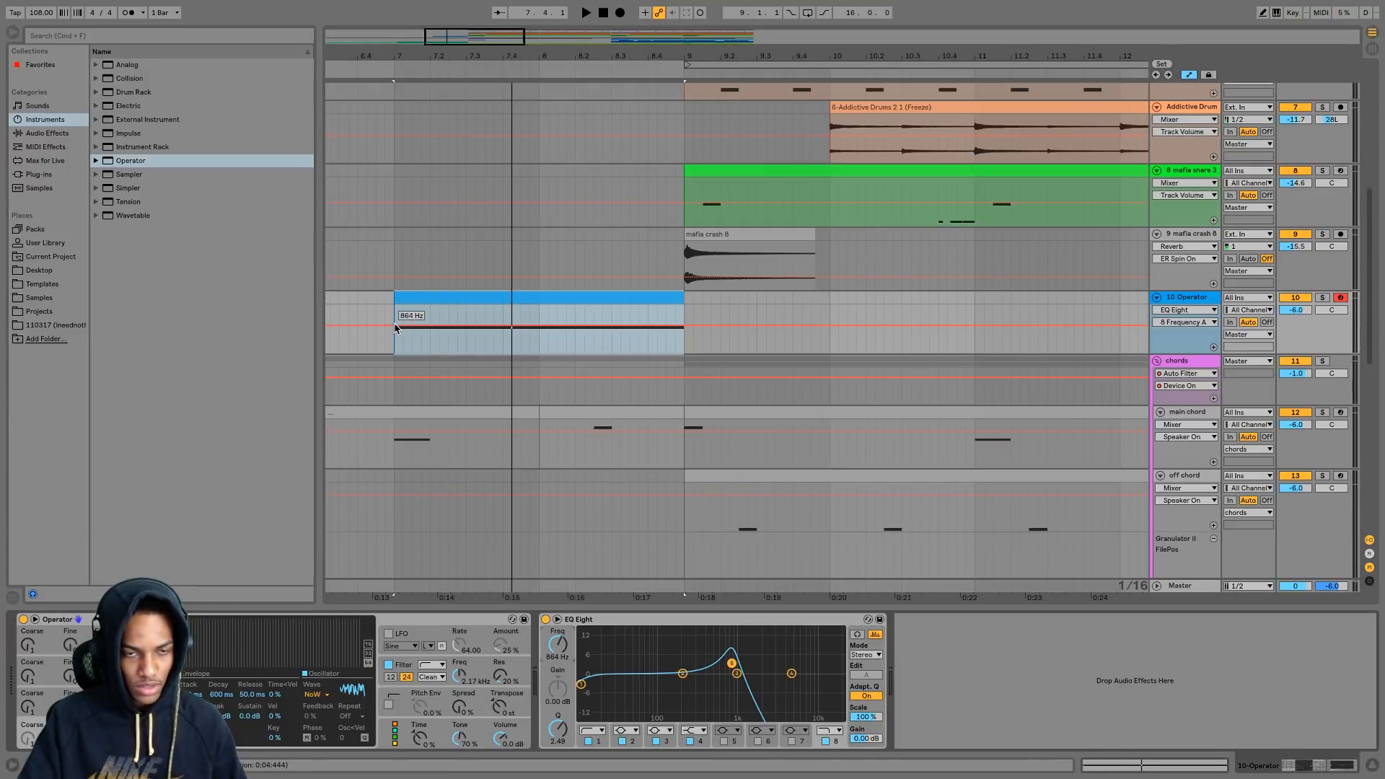
pyautogui.click(397, 329)
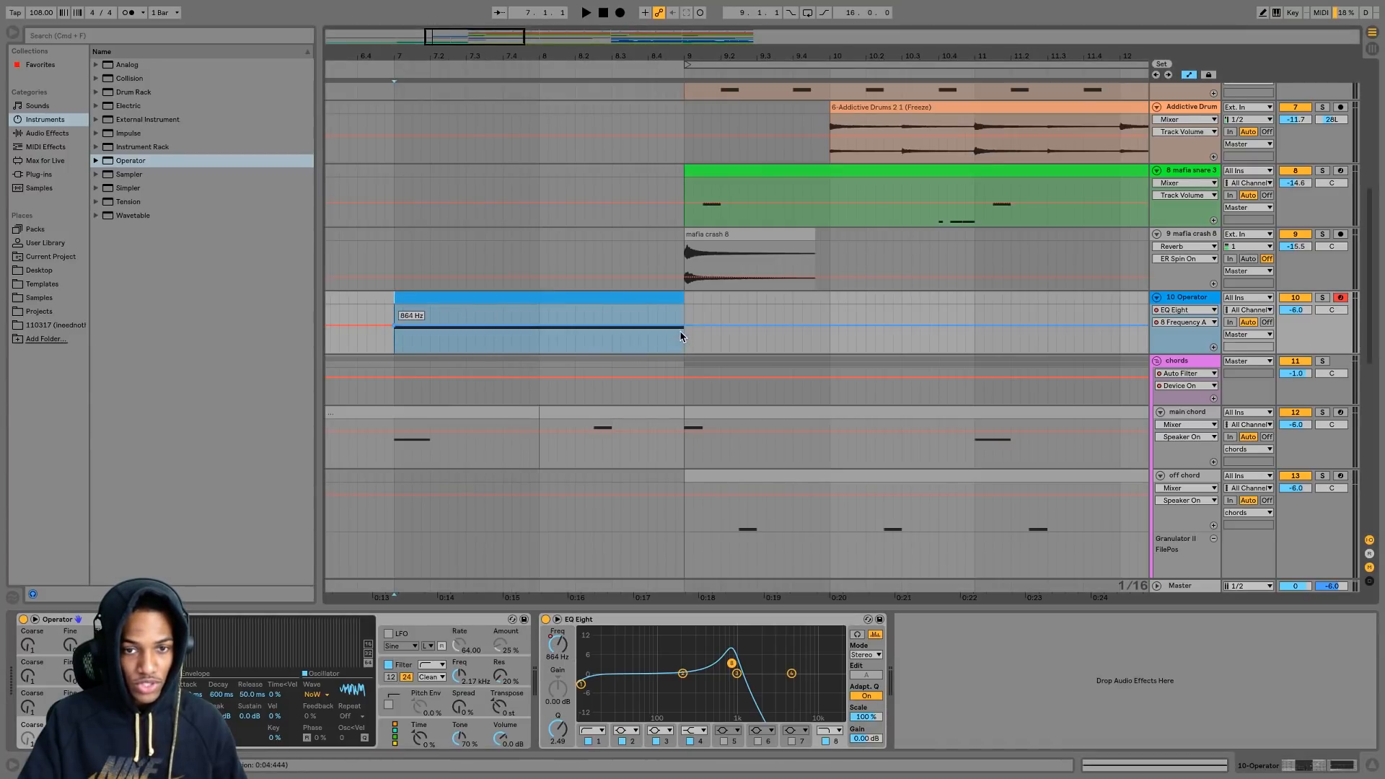
pyautogui.moveTo(680, 330); pyautogui.dragTo(682, 306)
# - Audition the rising filter sweep and lower the 10 Operator track's volume to -25.3 dB
pyautogui.press('space')
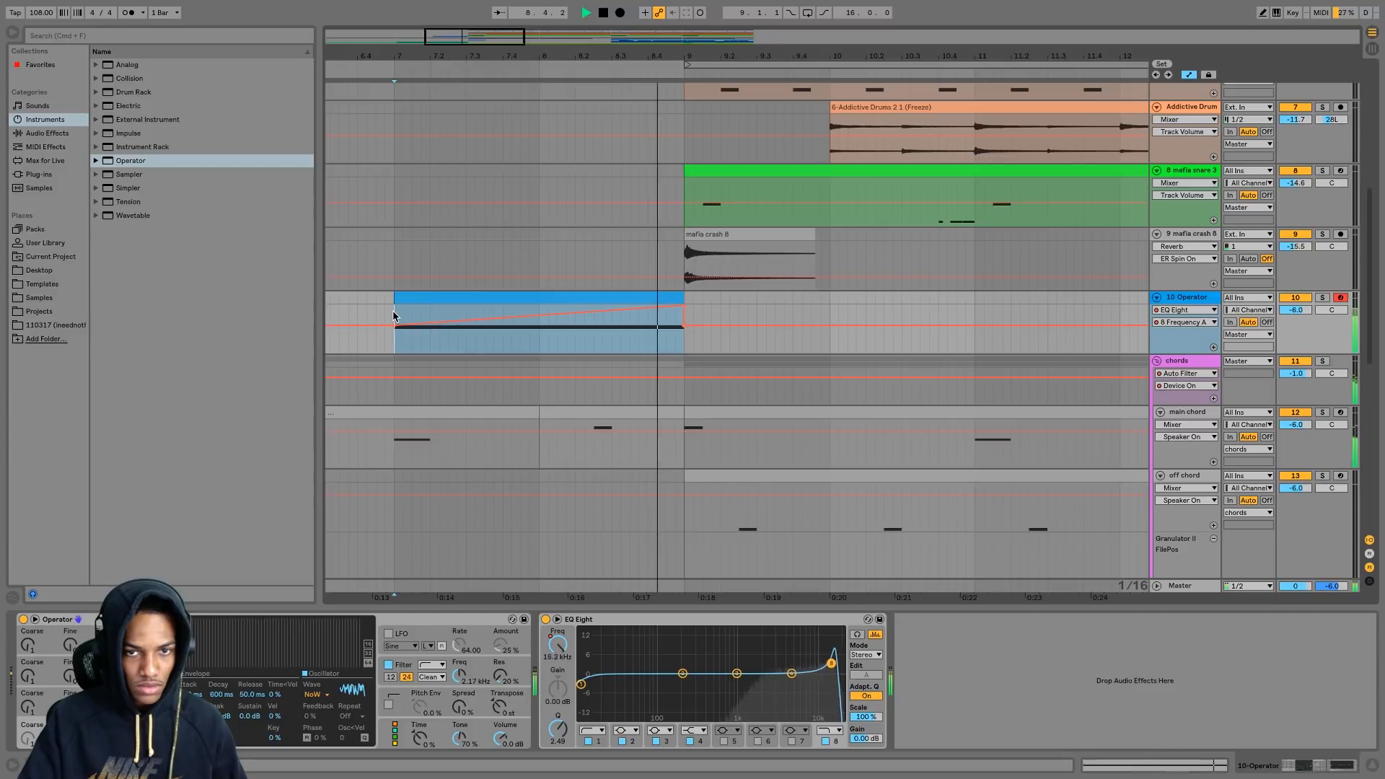
pyautogui.press('space')
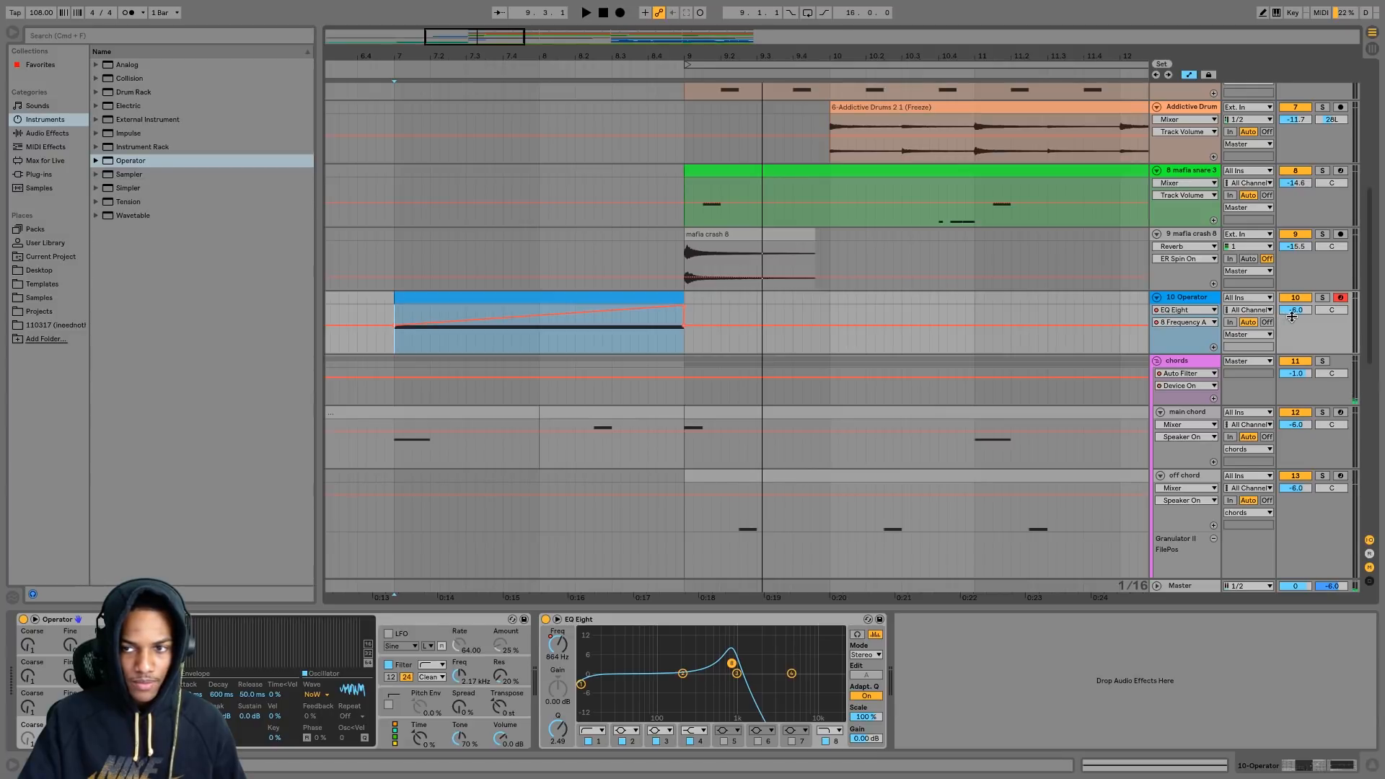
pyautogui.moveTo(1301, 315); pyautogui.dragTo(1301, 331)
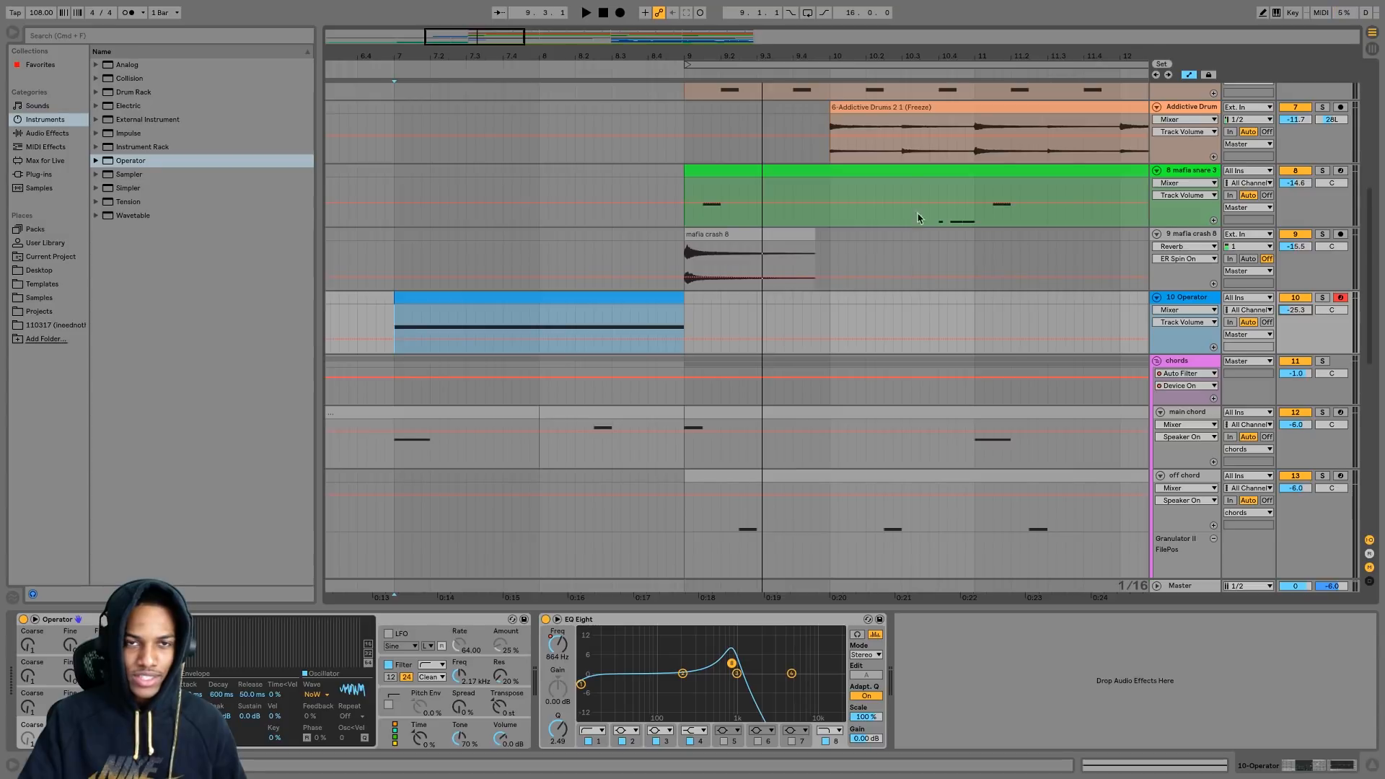
# - Try extending the noise clip's start back to bar 5, and return it to bar 7
pyautogui.scroll(-6, 502, 281)
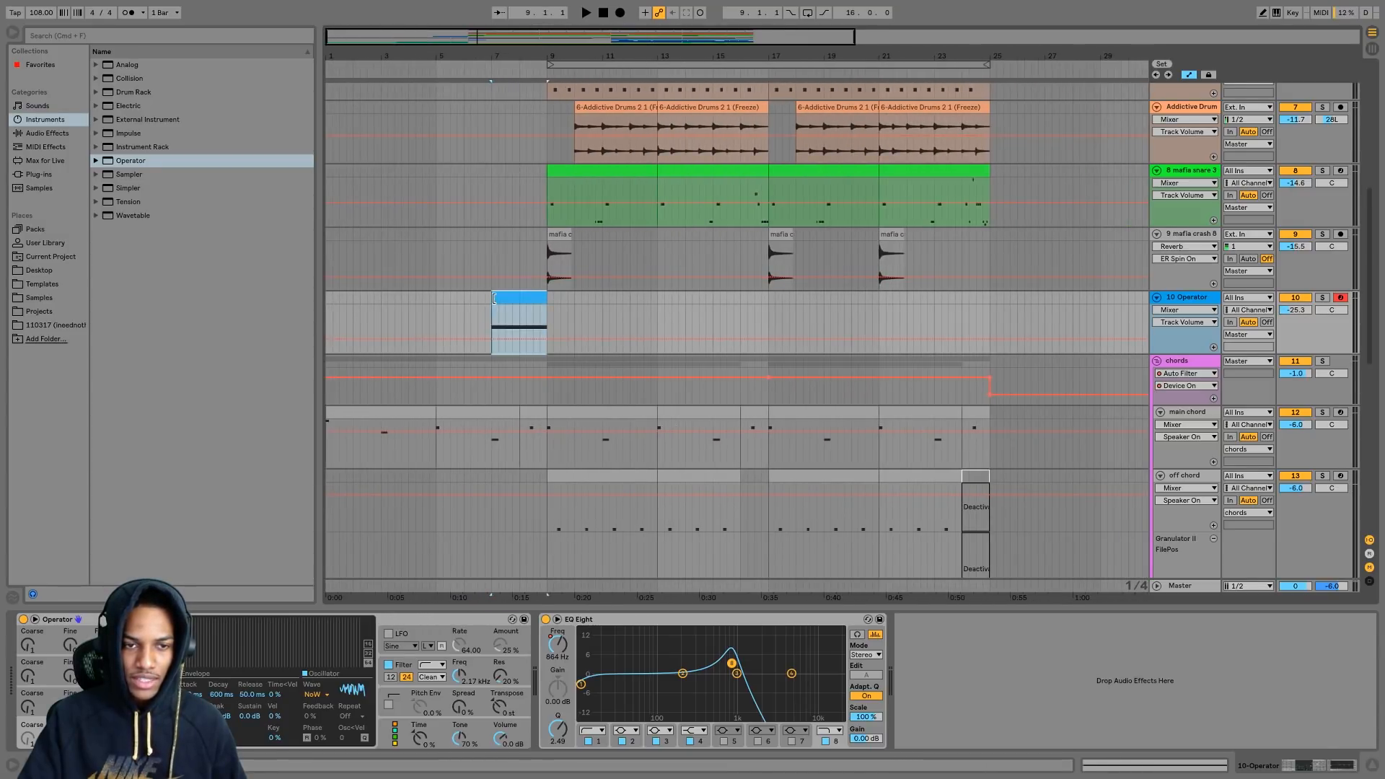
pyautogui.keyDown('shift'); pyautogui.click(402, 306); pyautogui.keyUp('shift')
pyautogui.keyDown('shift'); pyautogui.click(438, 305); pyautogui.keyUp('shift')
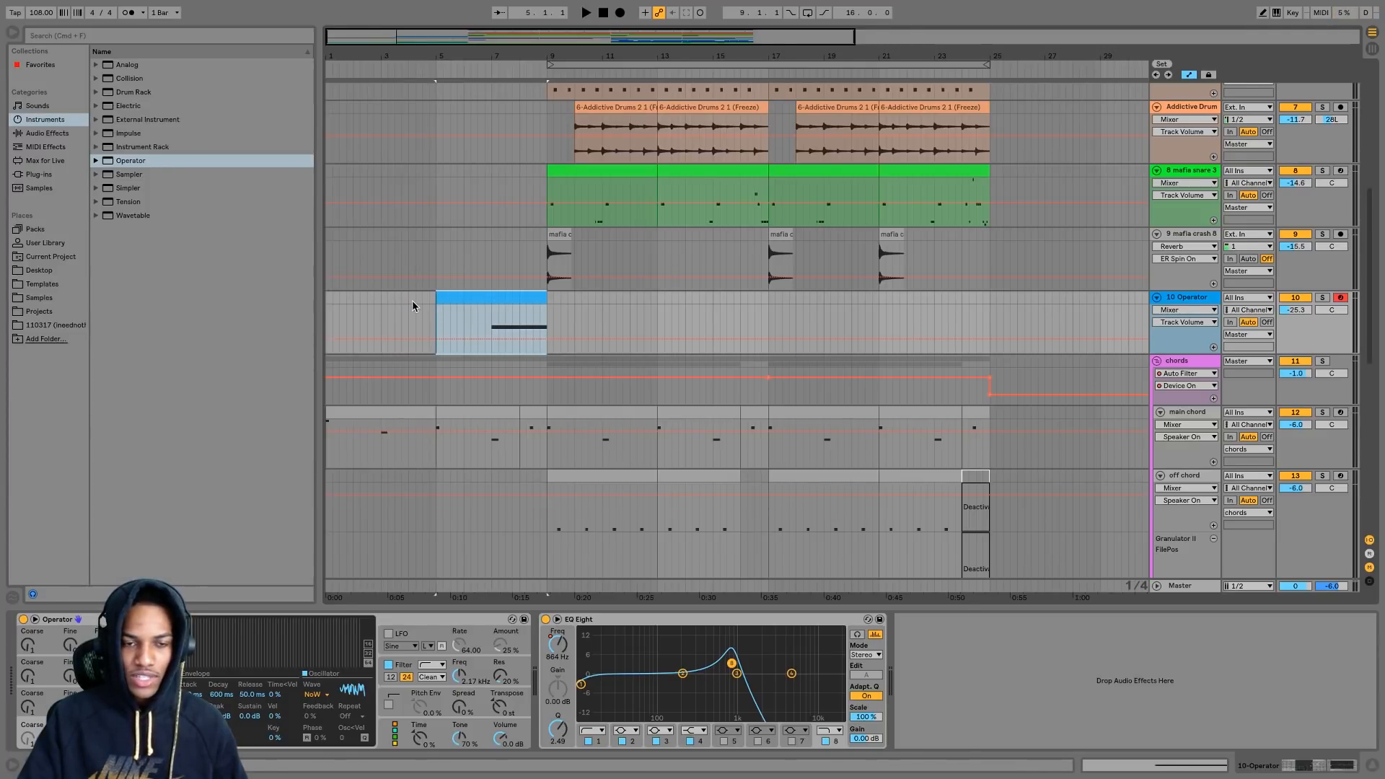
pyautogui.moveTo(442, 296); pyautogui.dragTo(491, 300)
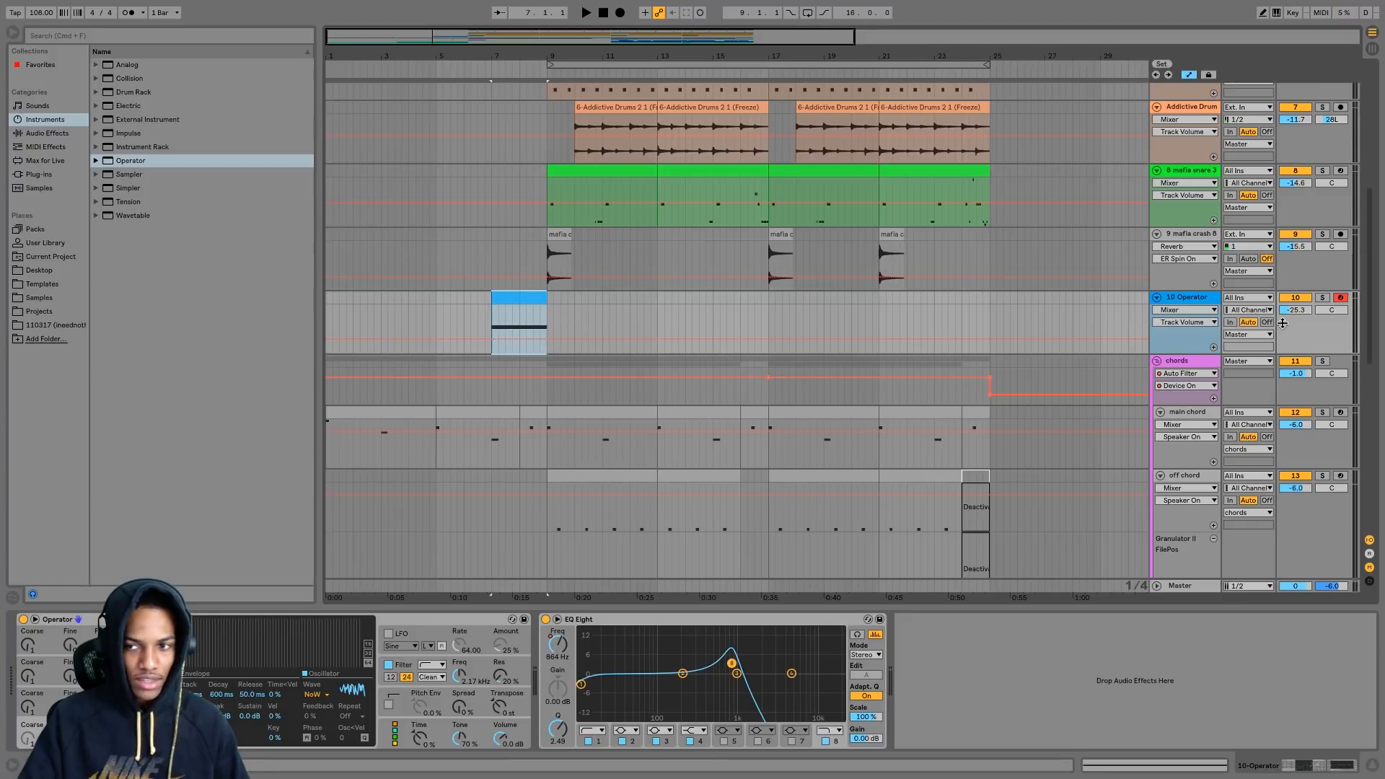
# - Balance the noise sweep against the beat during playback, setting the 10 Operator track's volume to -32.3 dB
pyautogui.press('space')
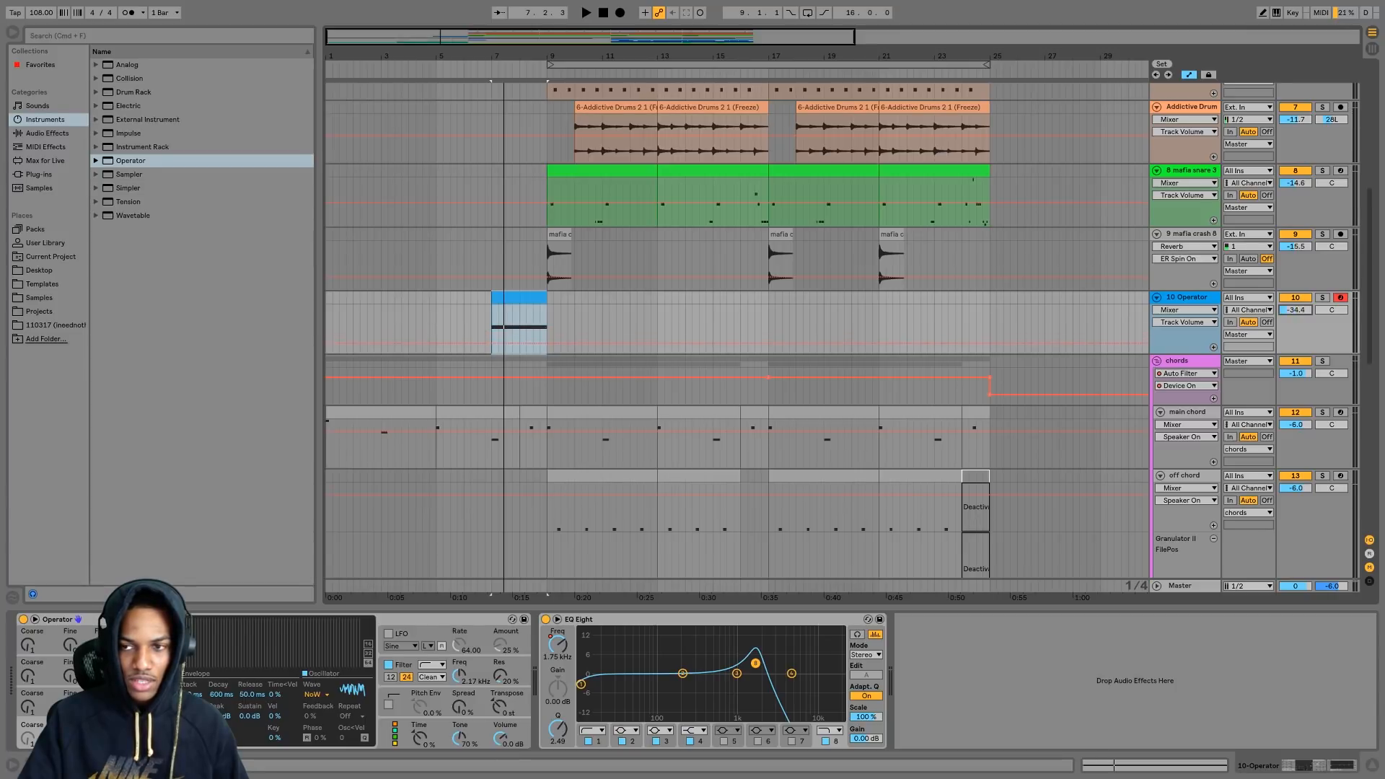
pyautogui.press('space')
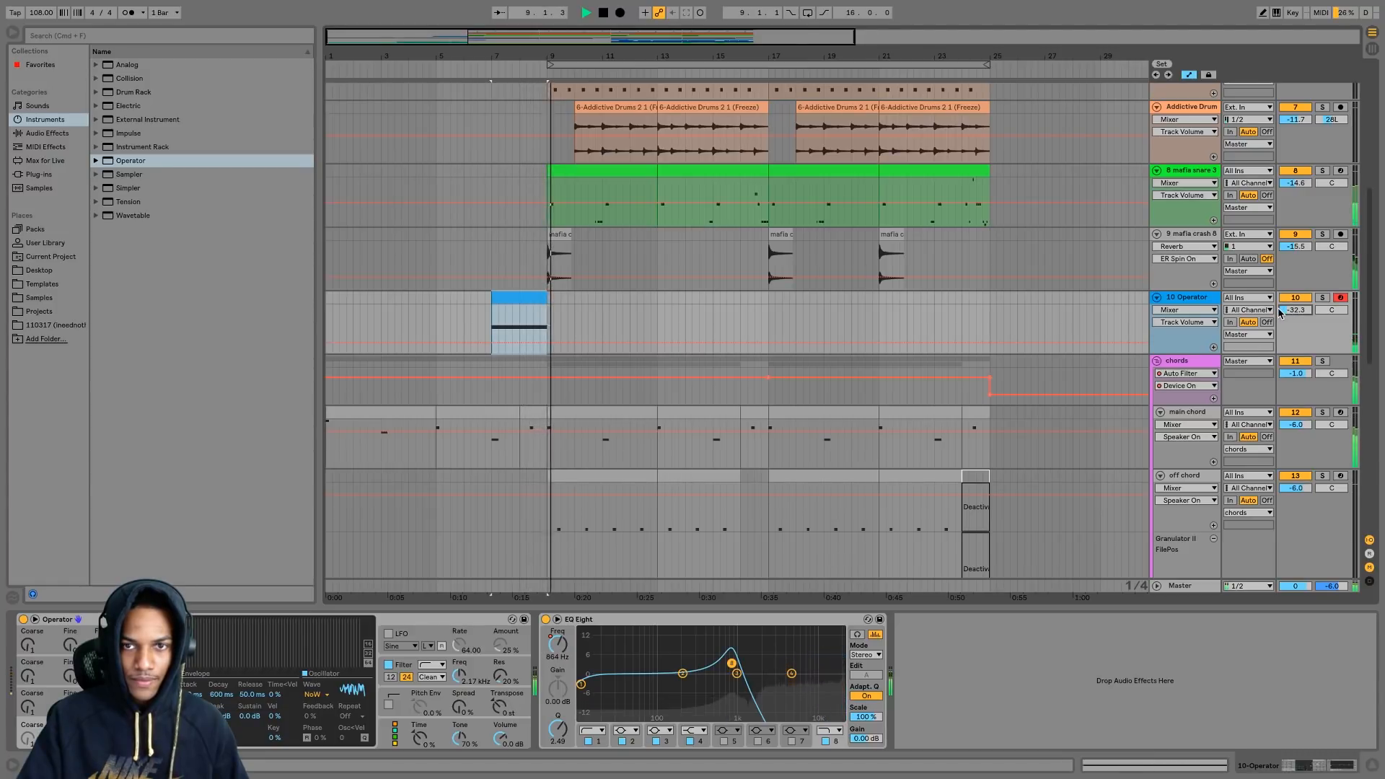
pyautogui.press('space')
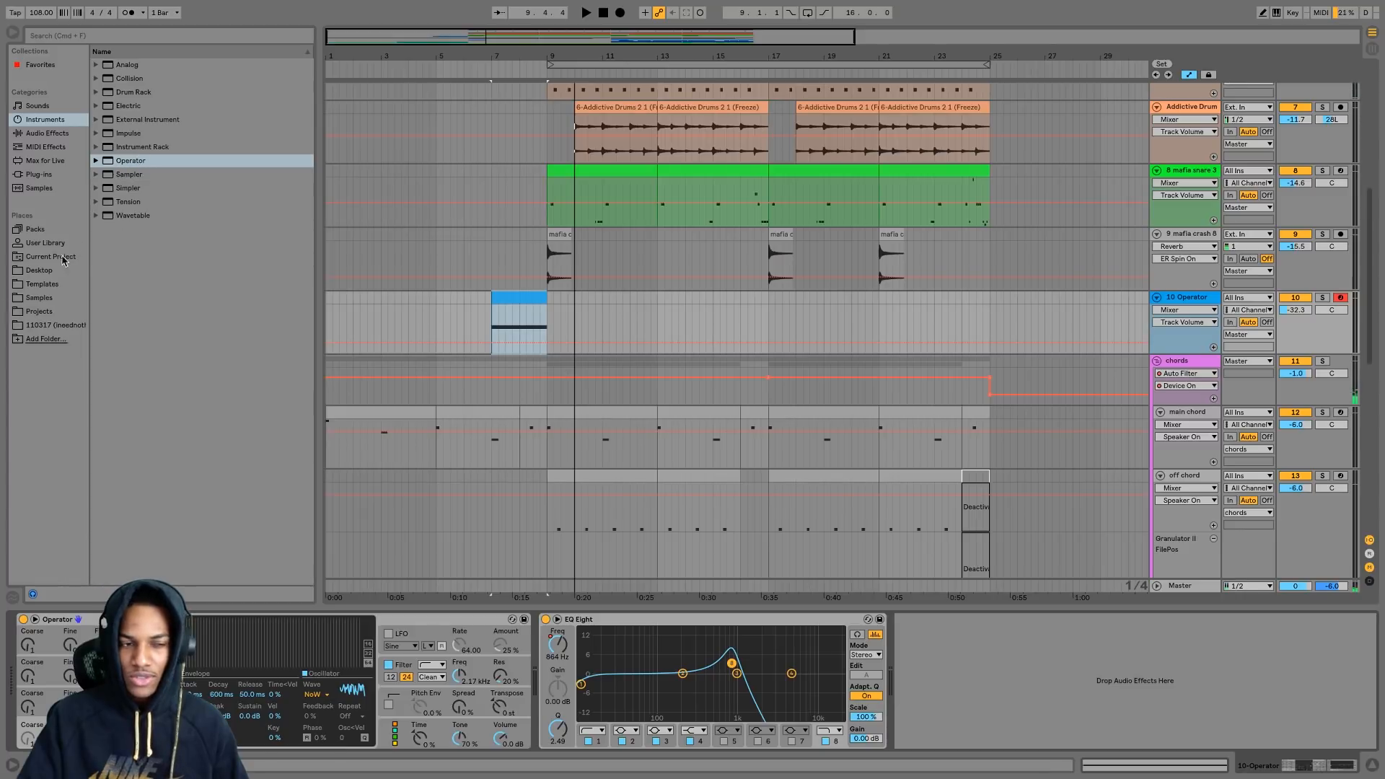
# - Copy the mafia crash track's Reverb to the 10 Operator track and set its decay time to 6.24 s
pyautogui.click(64, 134)
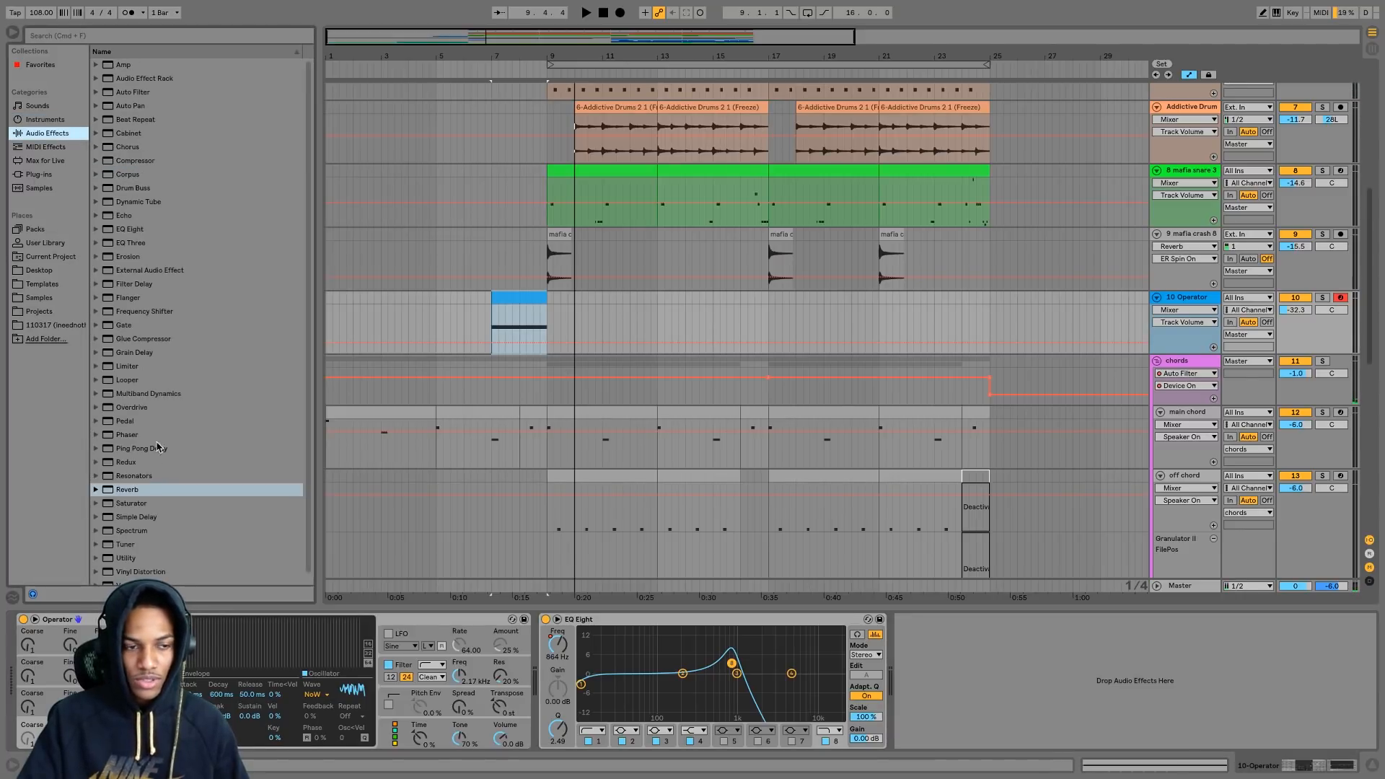
pyautogui.click(1208, 248)
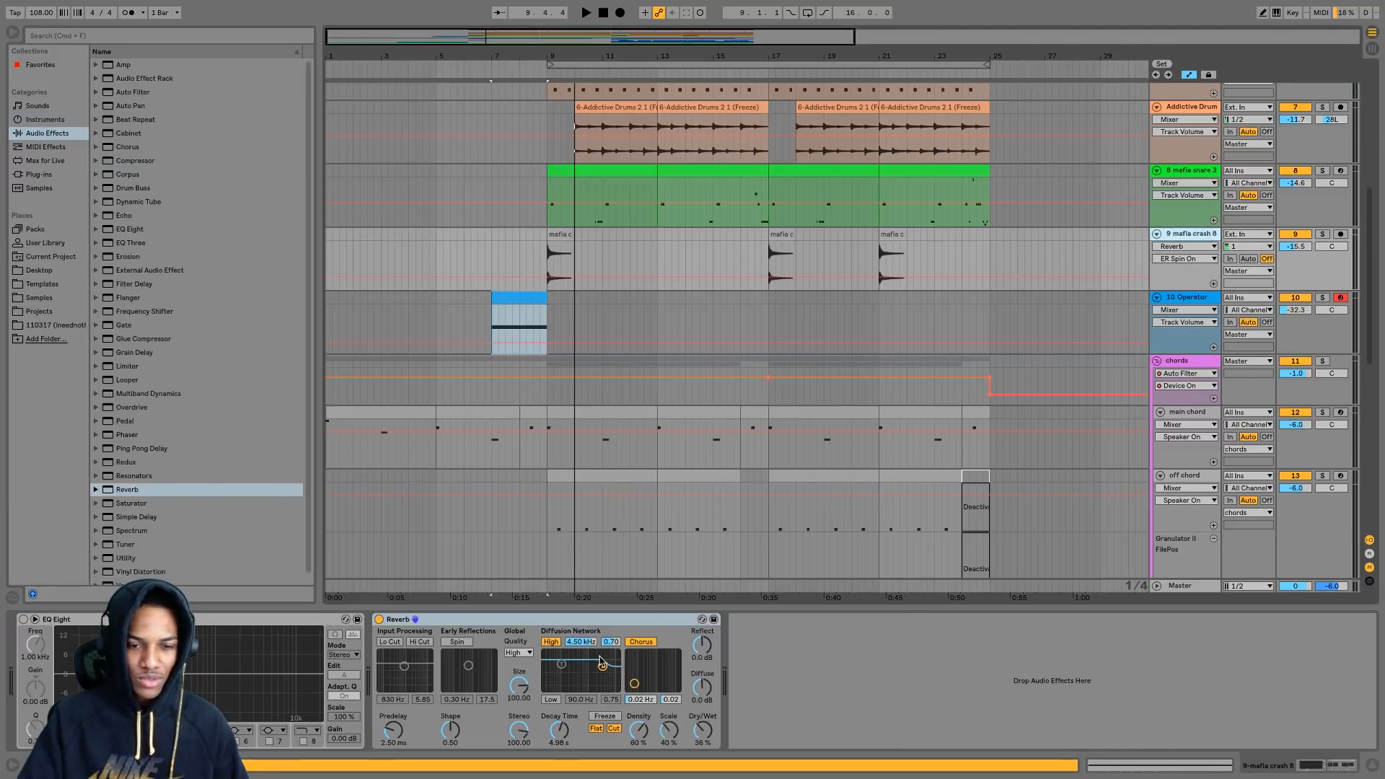
pyautogui.click(1193, 305)
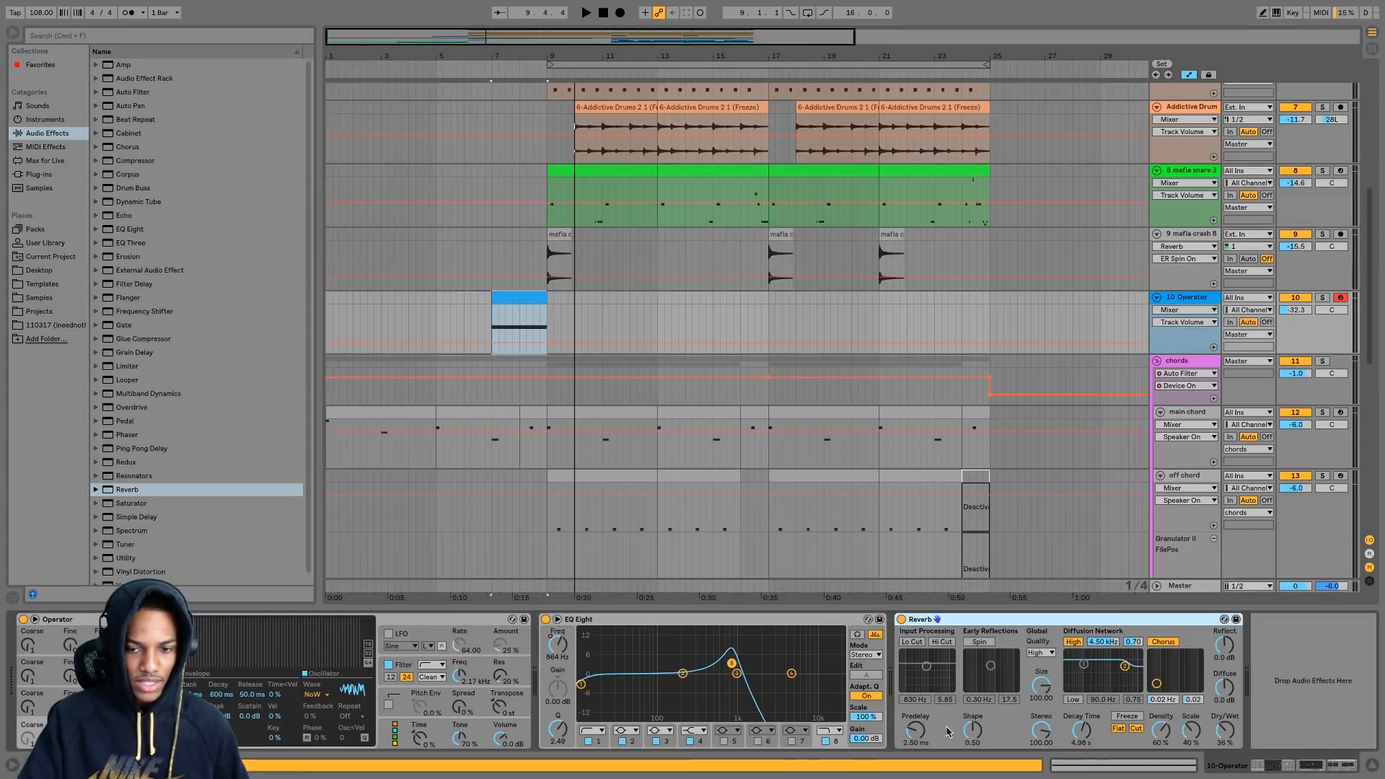
pyautogui.click(1069, 735)
# - Hide the automation lanes and audition the noise sweep soloed and in the full mix, setting the 10 Operator track's volume to -31.7 dB
pyautogui.click(539, 326)
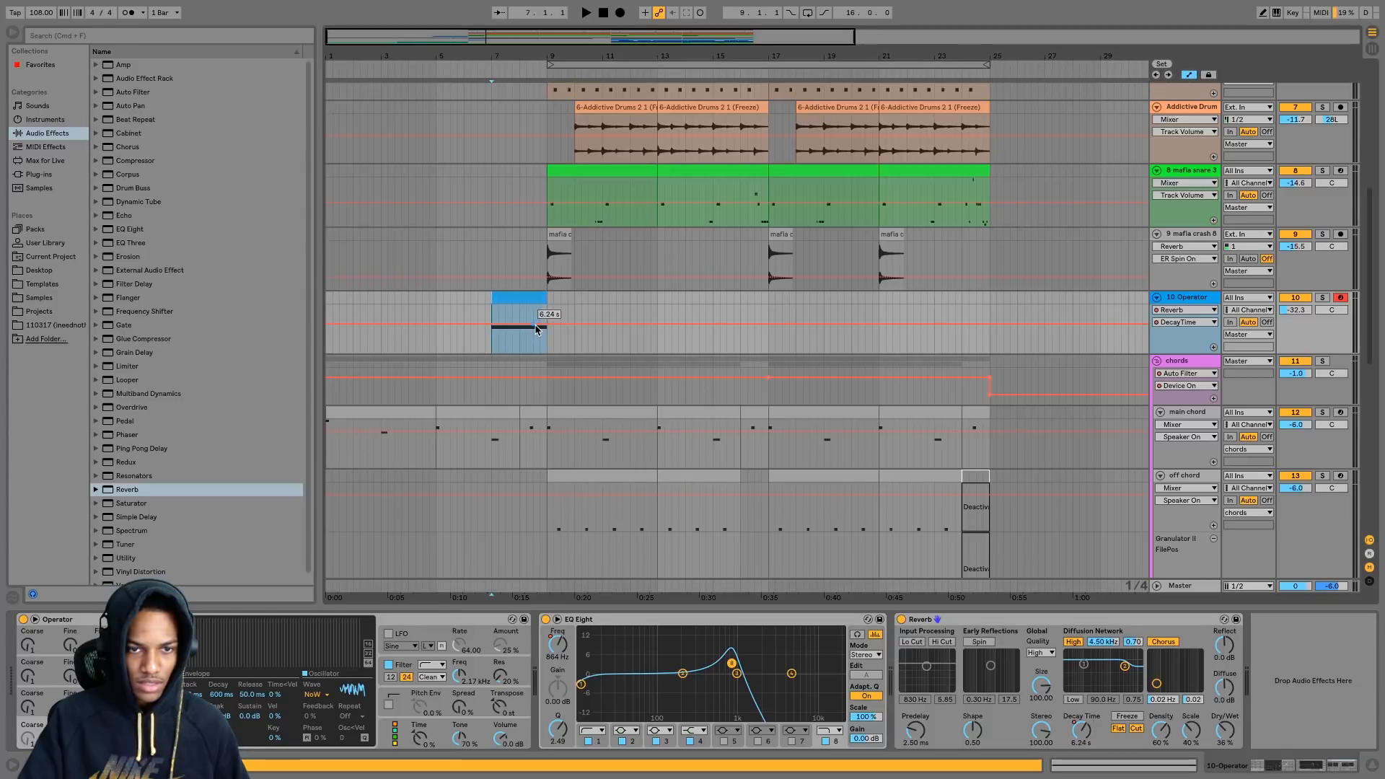
pyautogui.press('space')
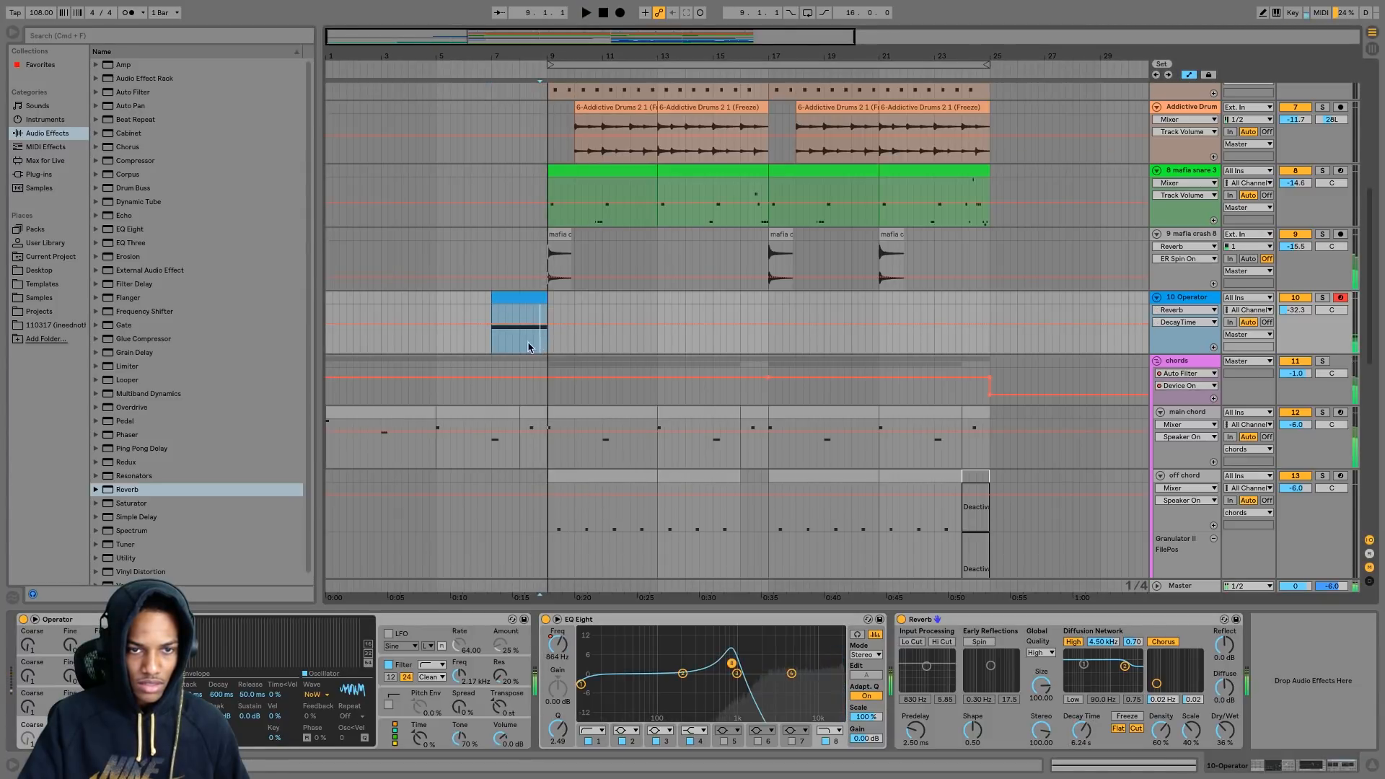
pyautogui.press('a')
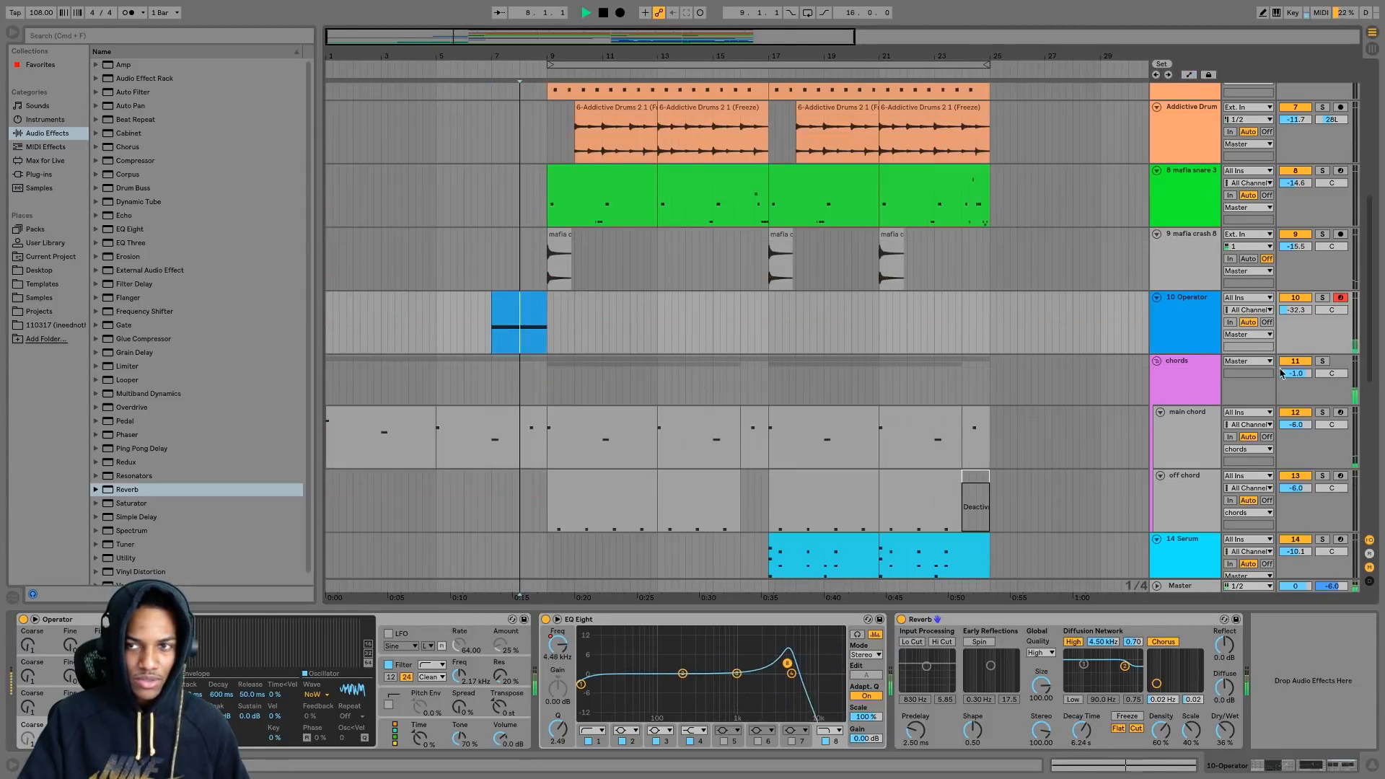
pyautogui.click(1322, 297)
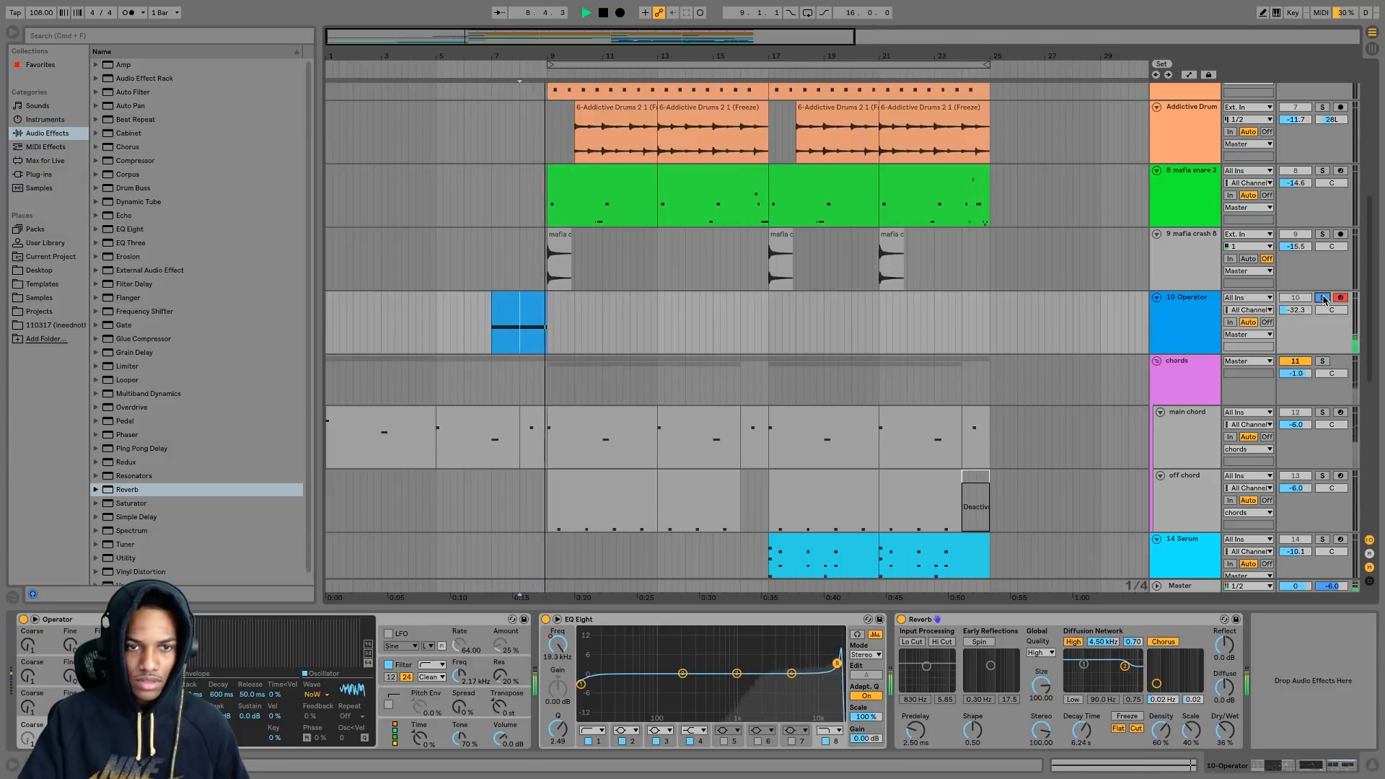
pyautogui.click(1322, 297)
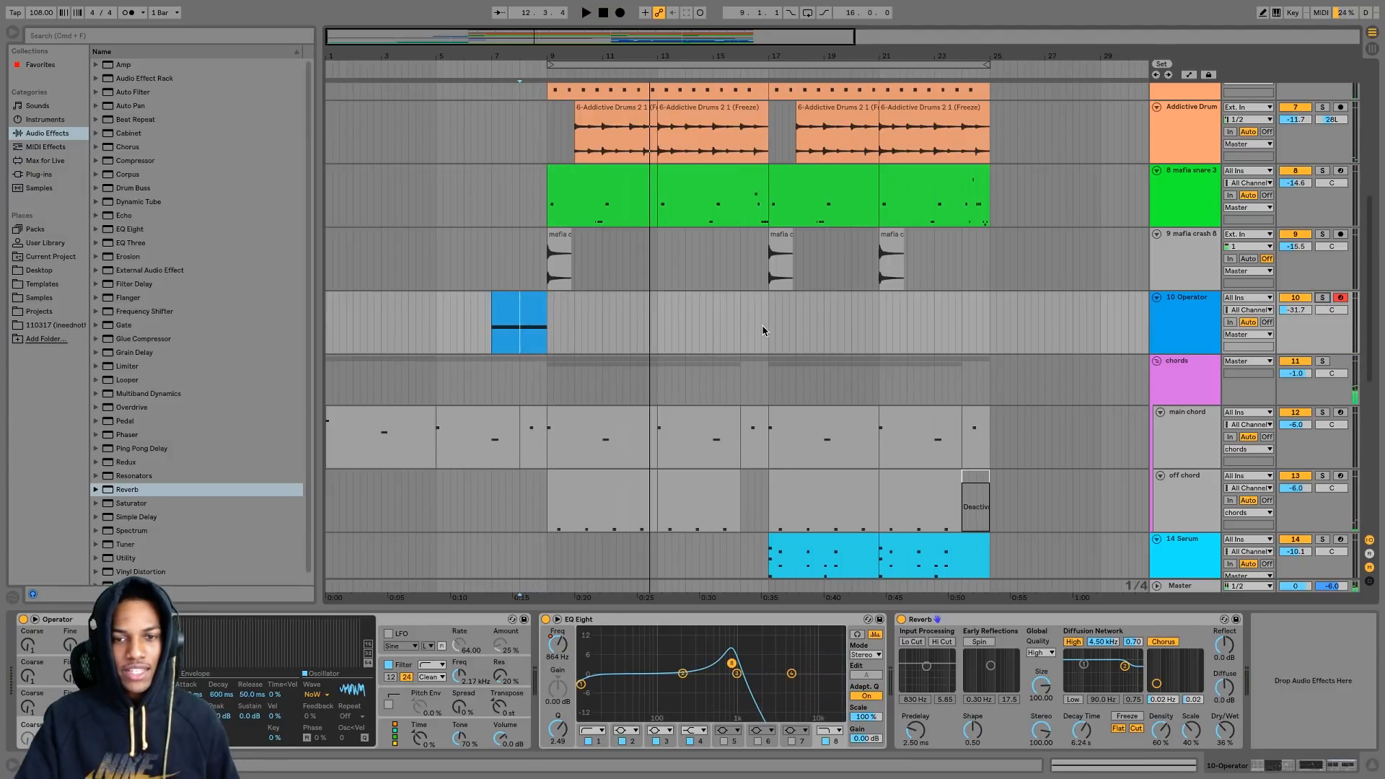
# - Create a two-bar MIDI clip at bar 17 on the 10 Operator track and fill its whole length with a C3 note
pyautogui.click(764, 330)
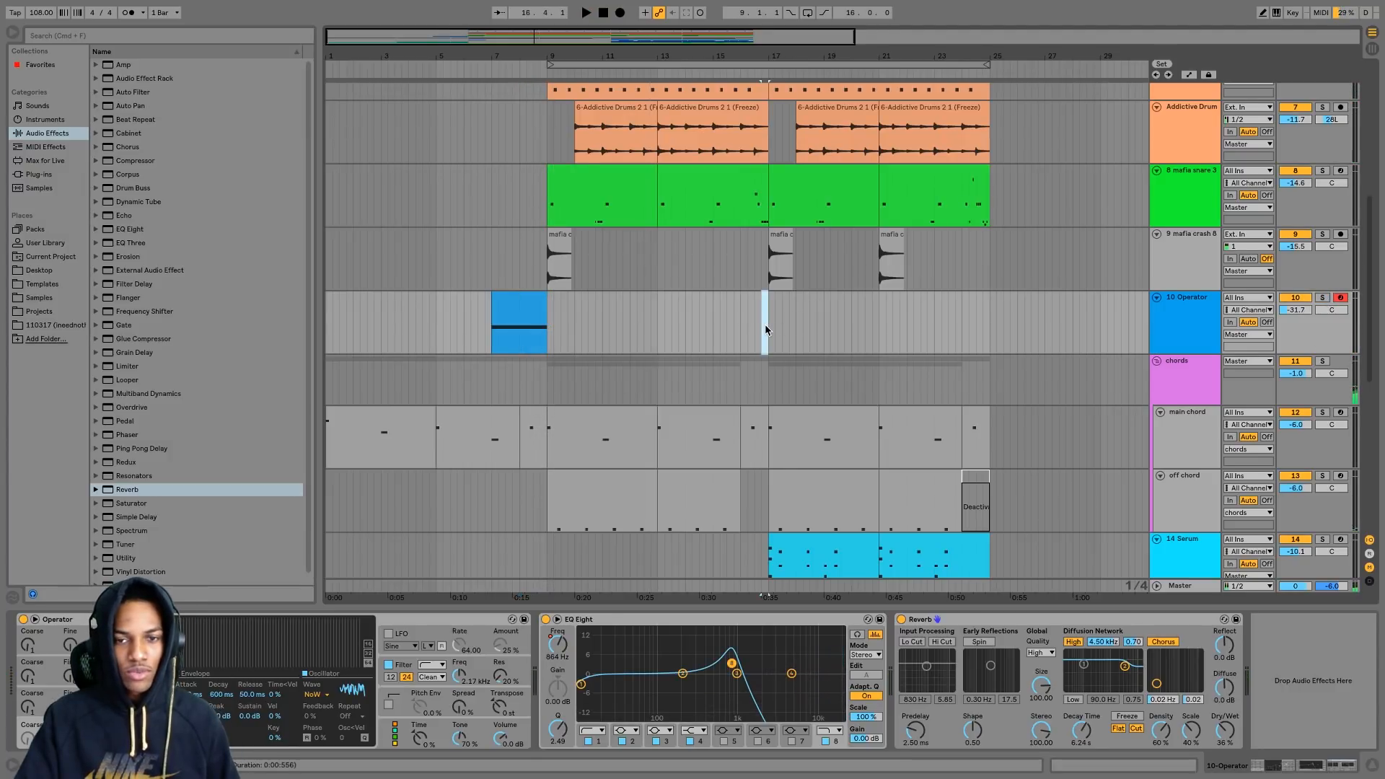
pyautogui.doubleClick(820, 319)
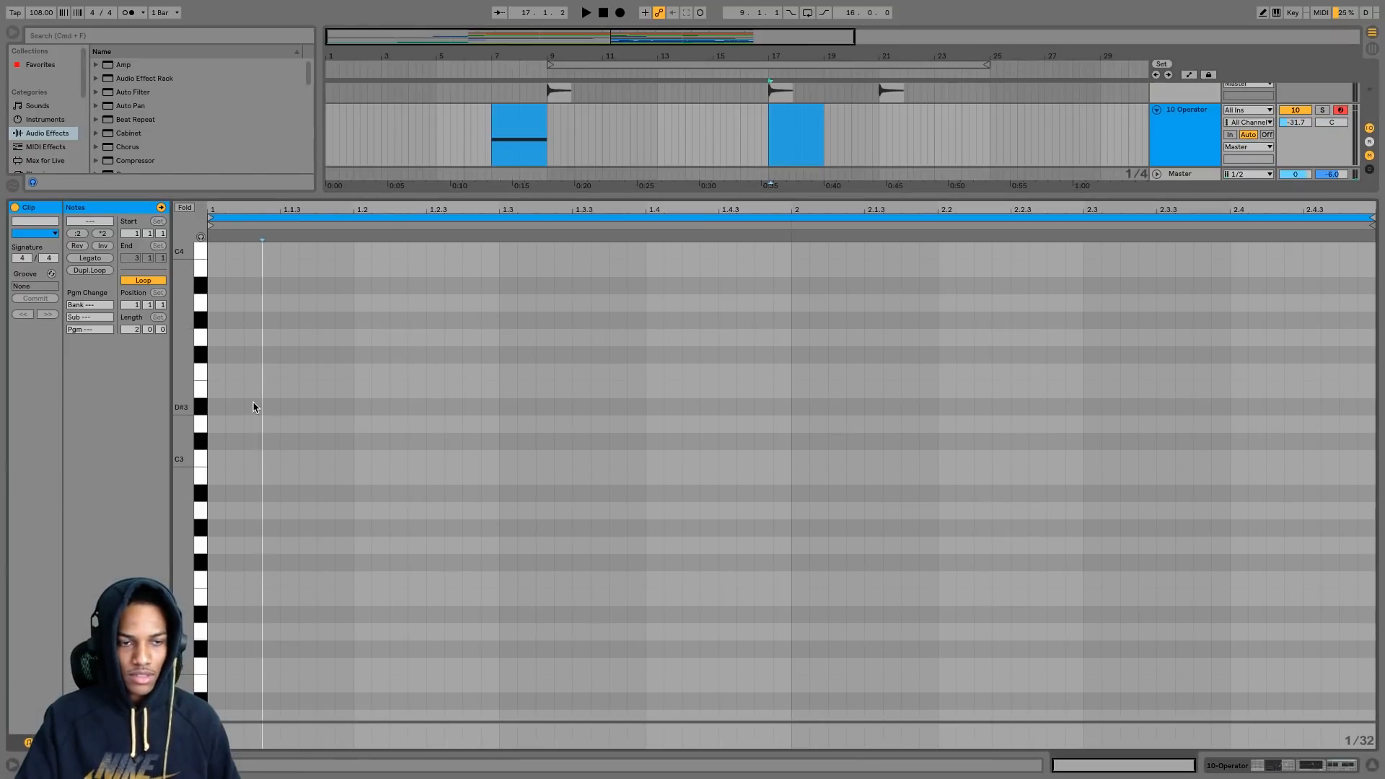
pyautogui.click(807, 117)
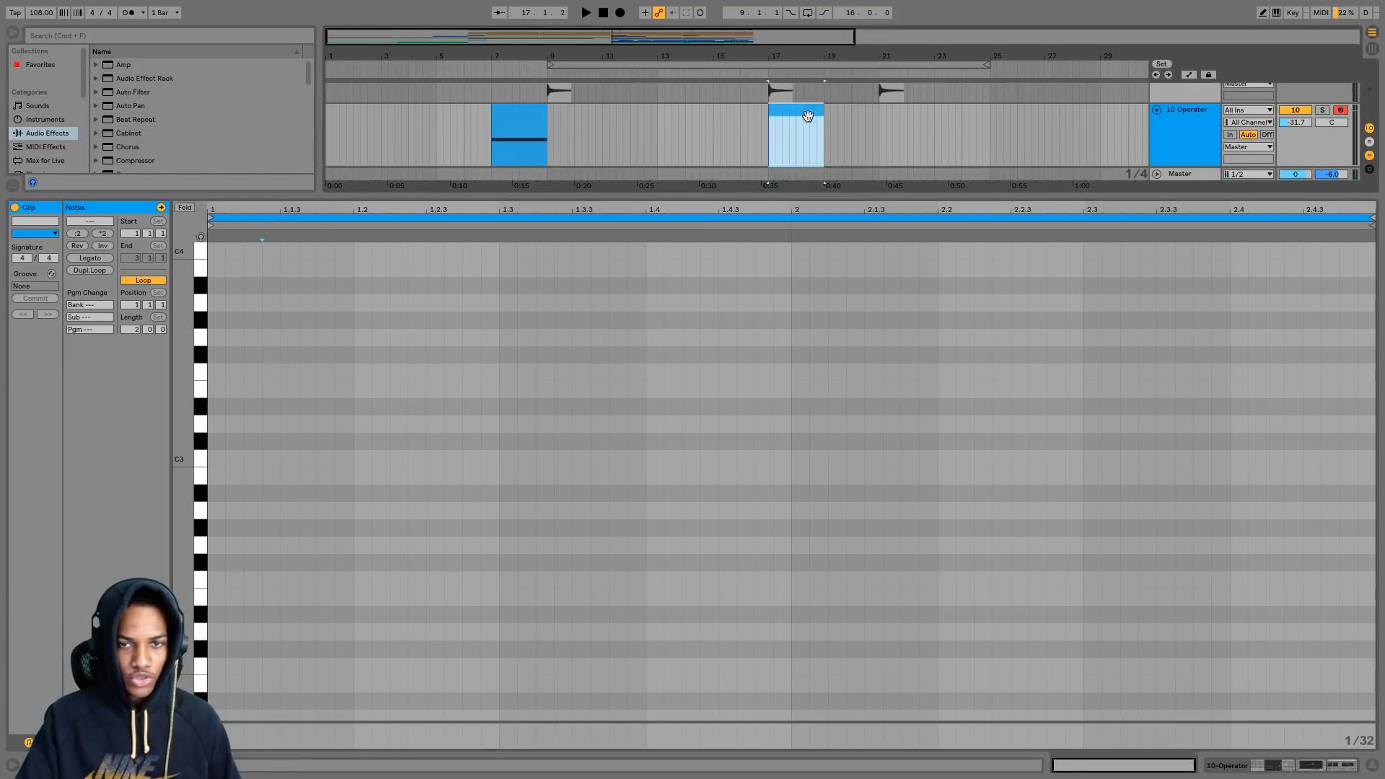
pyautogui.doubleClick(216, 459)
pyautogui.moveTo(241, 459); pyautogui.dragTo(1374, 443)
pyautogui.click(408, 561)
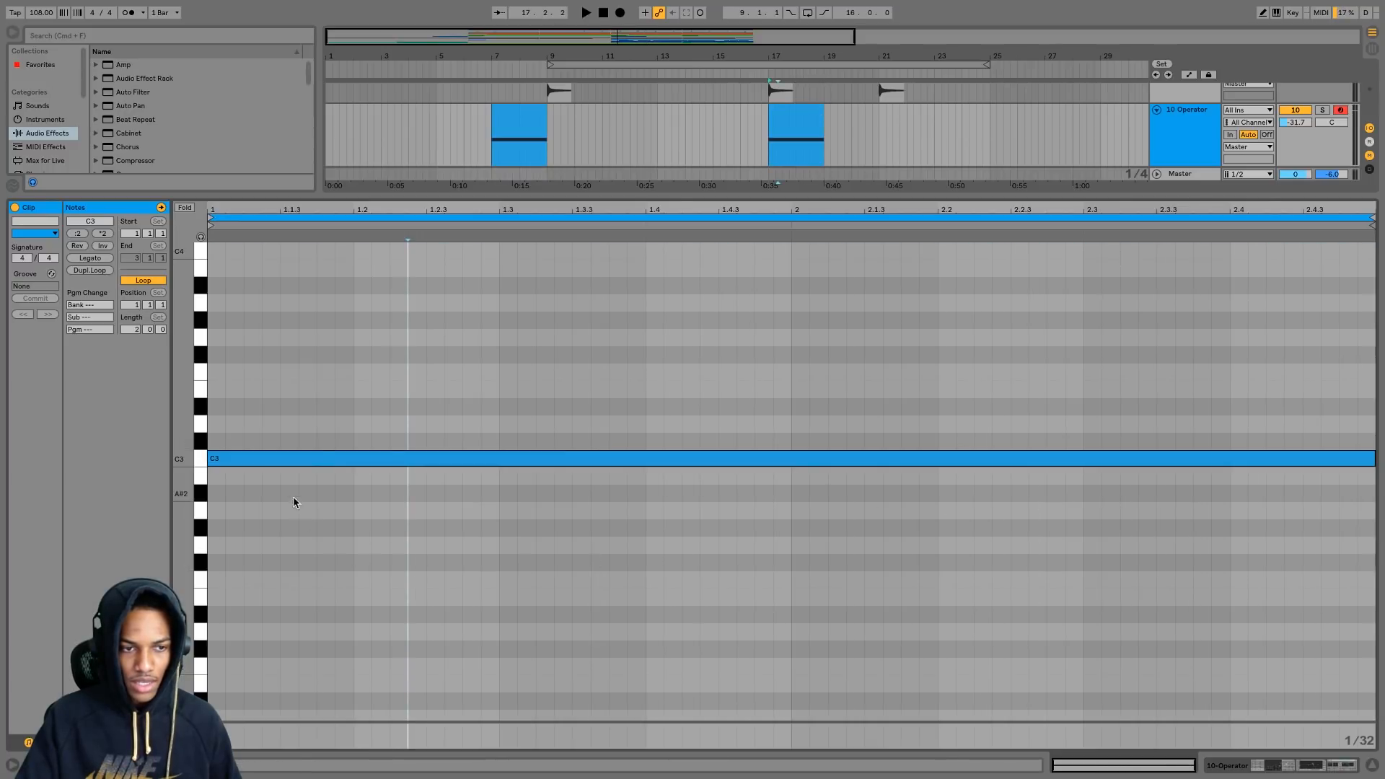
# - Audition the C3 note in the 10 Operator clip at bar 17 and bring back the track's device chain
pyautogui.click(322, 460)
pyautogui.press('space')
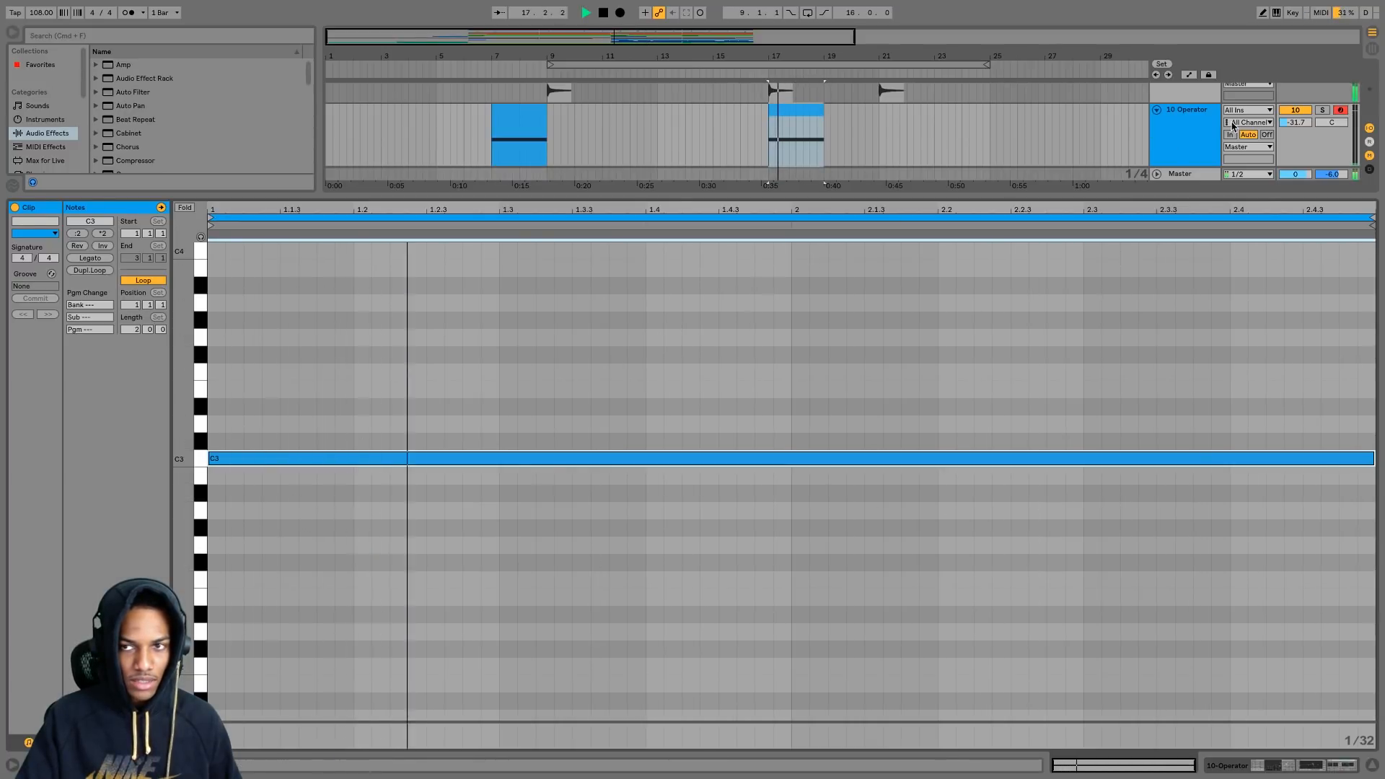
pyautogui.hotkey('shift', 'Tab')
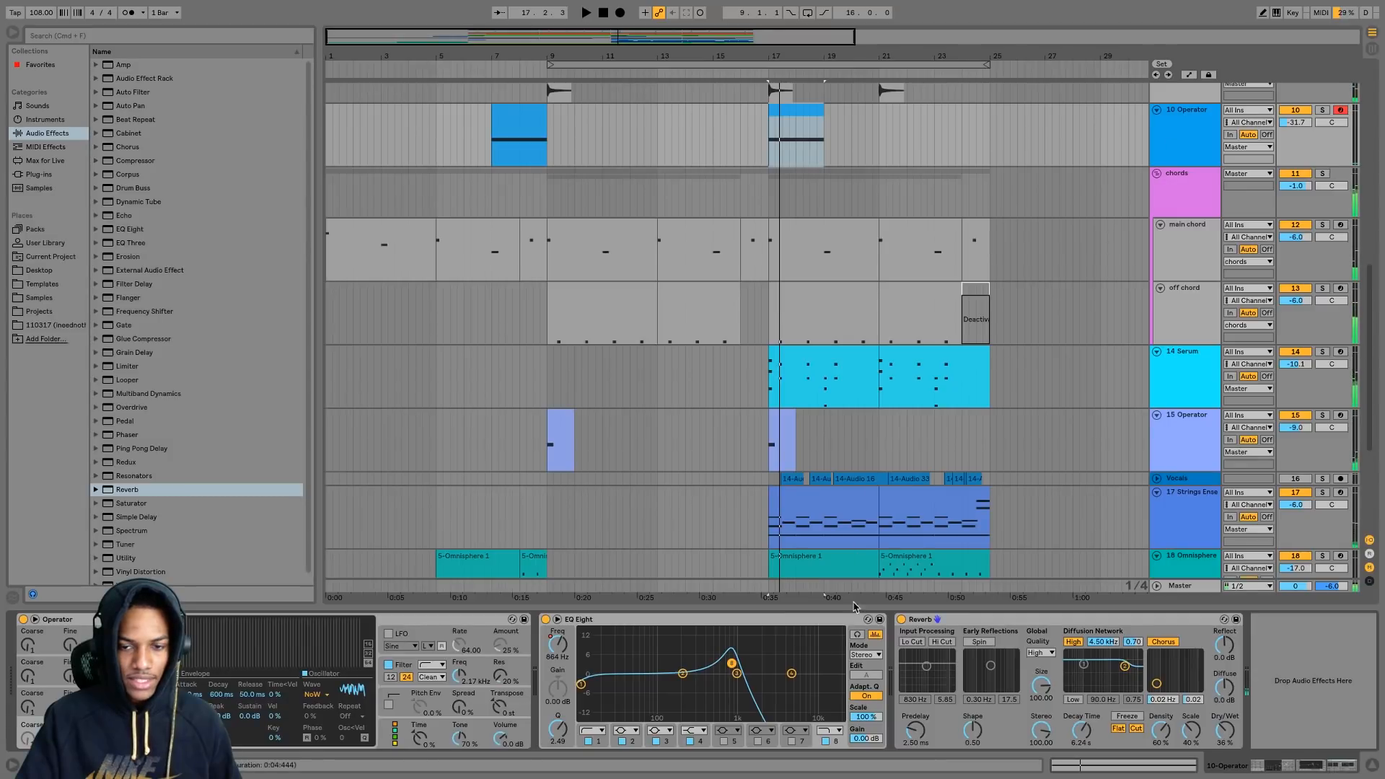
# - Show the automation lanes, audition the 10 Operator noise sweep at bar 17 and trim its clip to end at bar 19
pyautogui.click(1189, 74)
pyautogui.scroll(1, 782, 220)
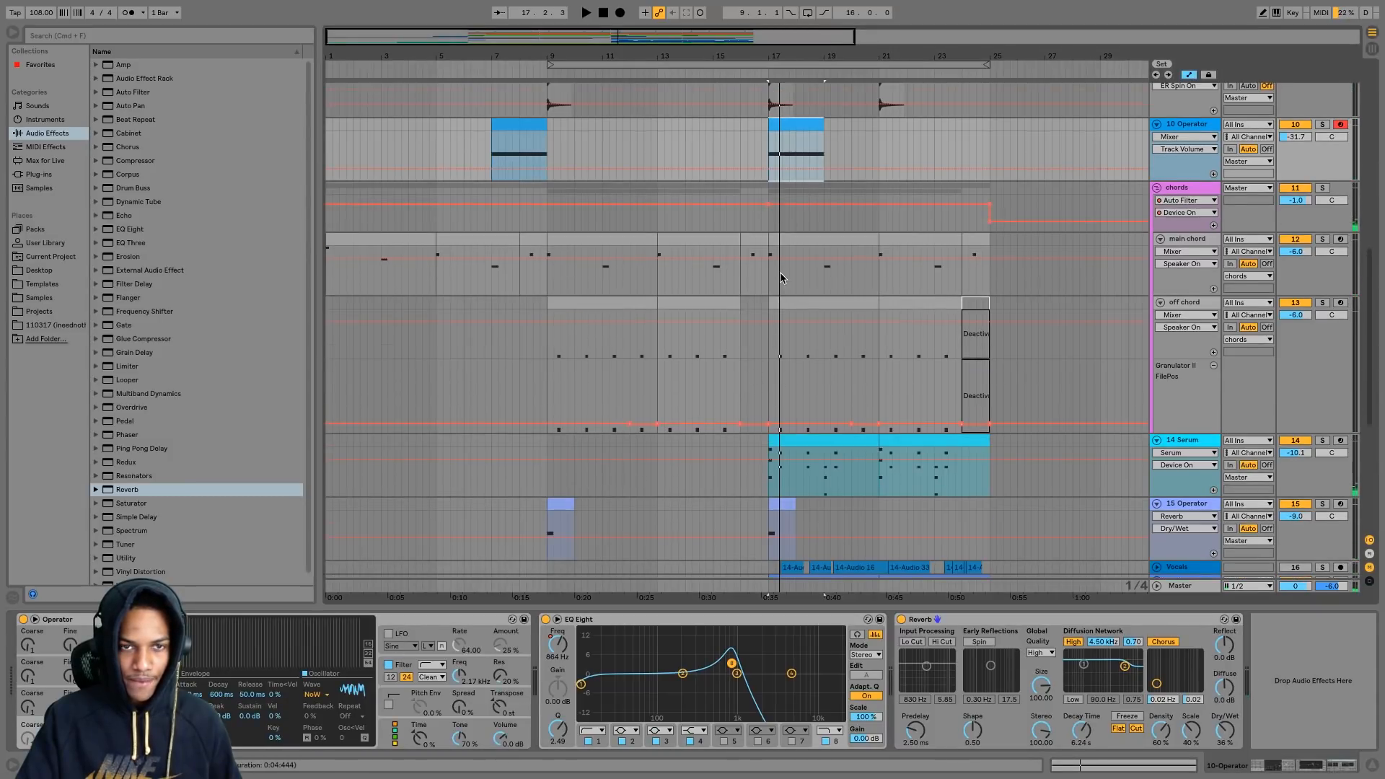
pyautogui.click(776, 156)
pyautogui.moveTo(769, 154); pyautogui.dragTo(823, 157)
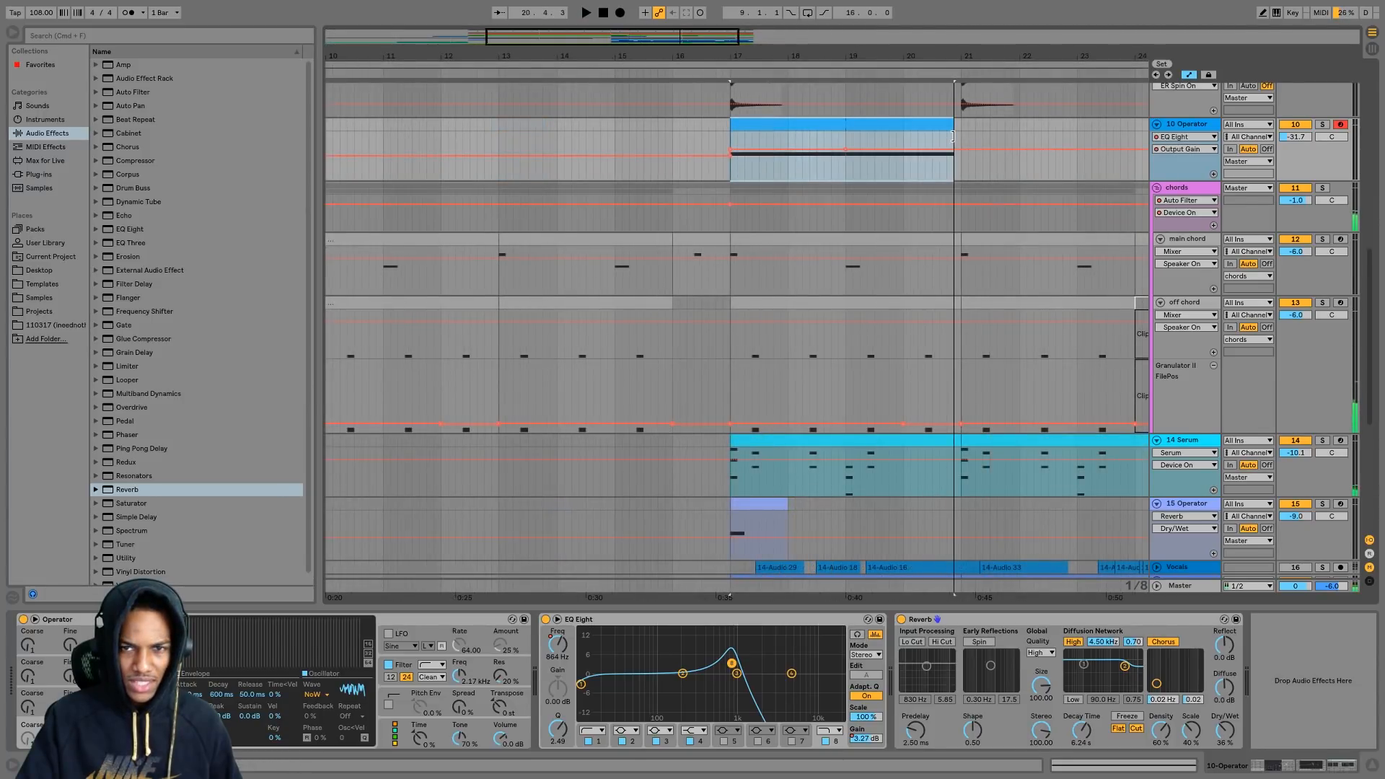
pyautogui.press('space')
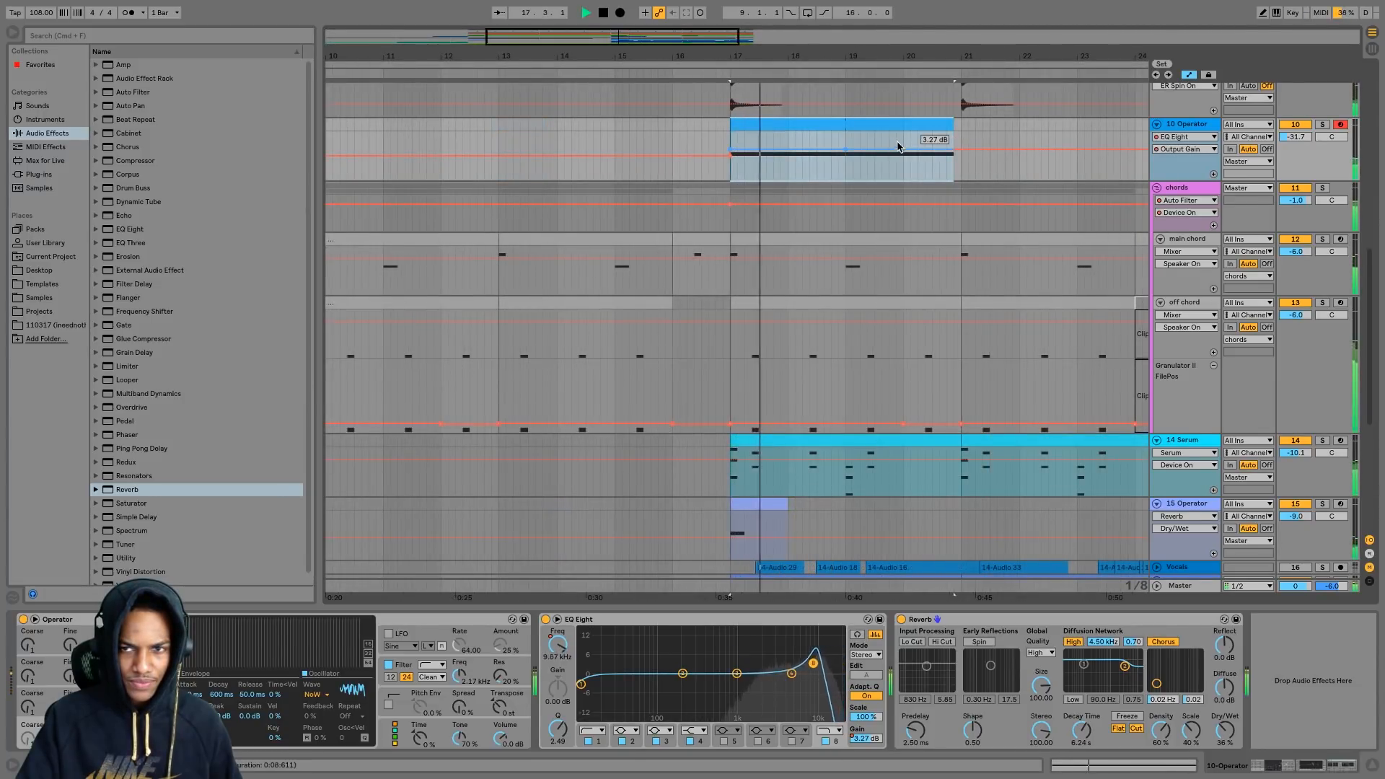
pyautogui.moveTo(953, 134); pyautogui.dragTo(844, 135)
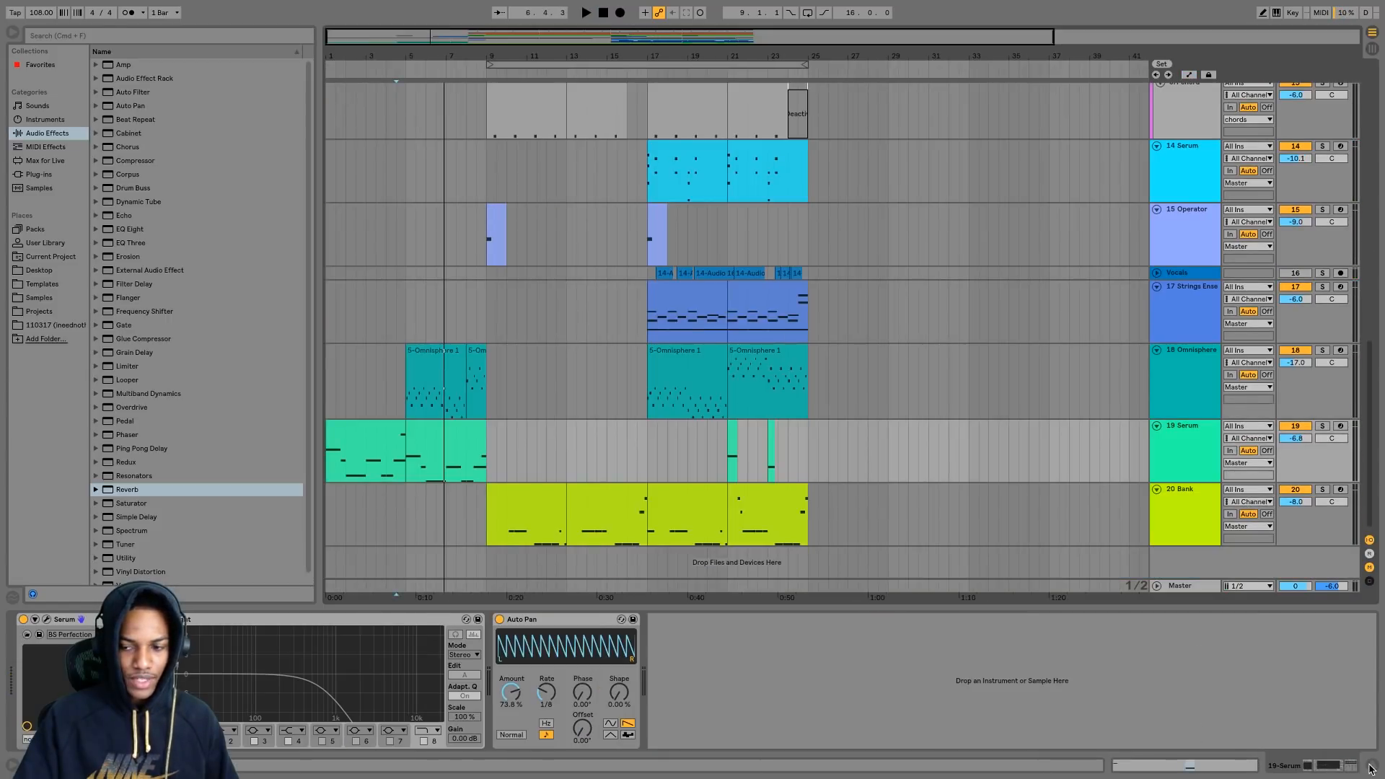
# - Solo the 17 Strings Ensemble track and audition it from bar 17 with its Auto Pan bypassed
pyautogui.scroll(3, 742, 502)
pyautogui.click(696, 444)
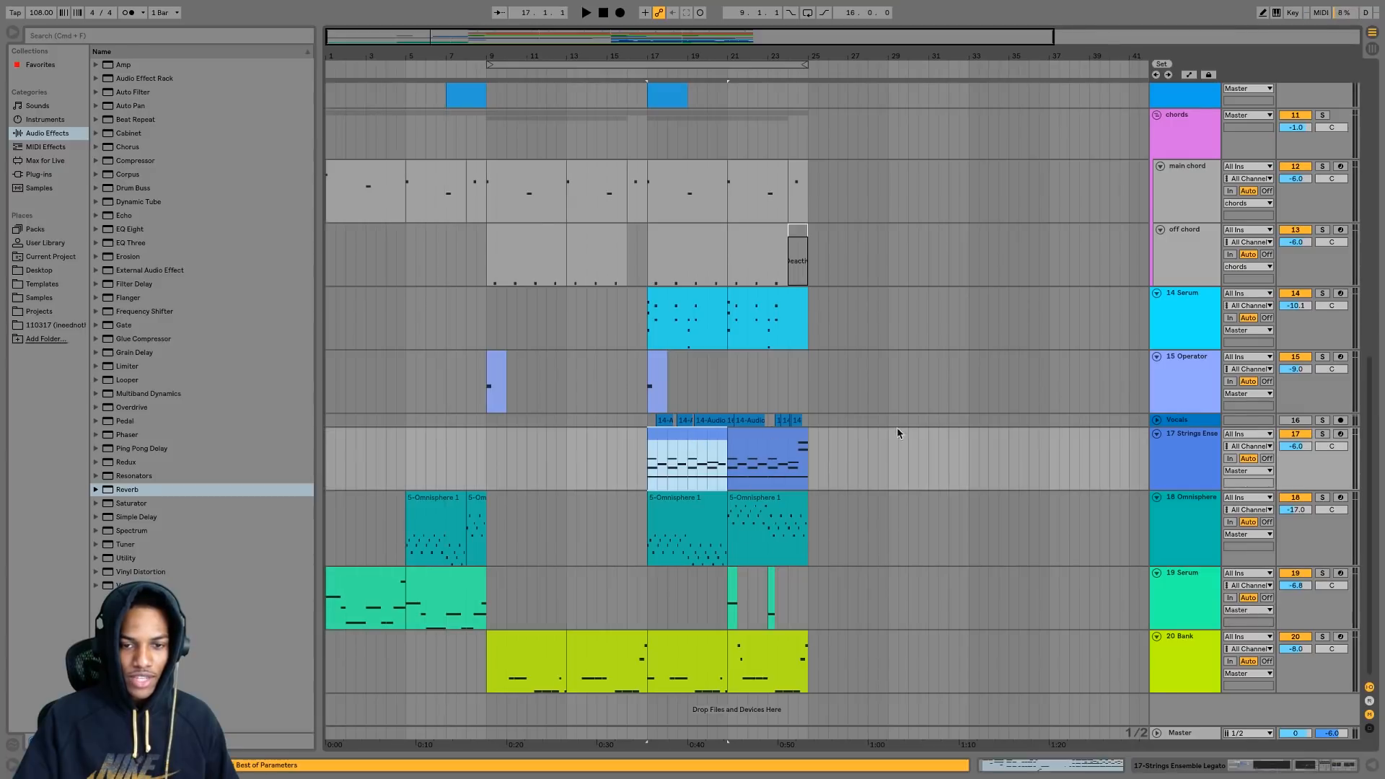
pyautogui.click(1321, 435)
pyautogui.press('space')
pyautogui.doubleClick(1188, 457)
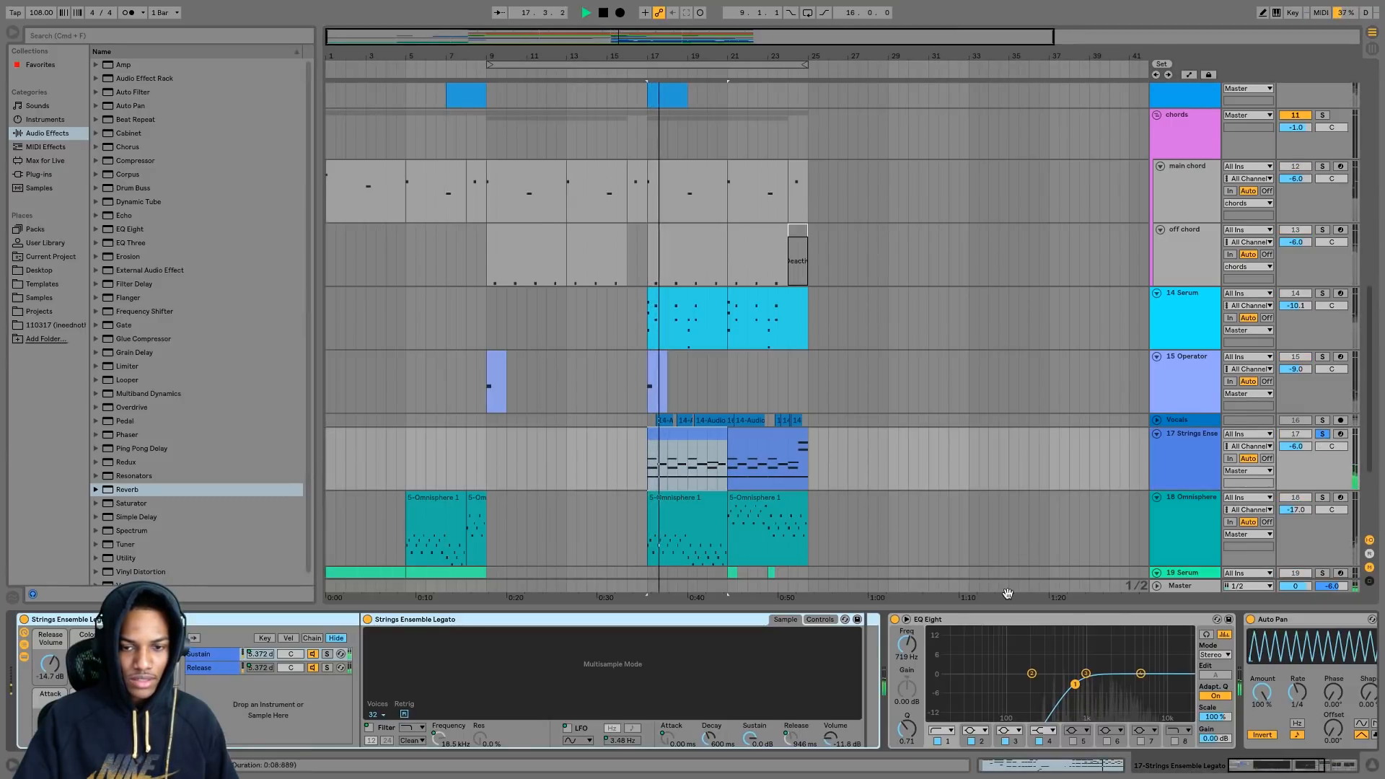
pyautogui.click(1262, 619)
pyautogui.click(1229, 620)
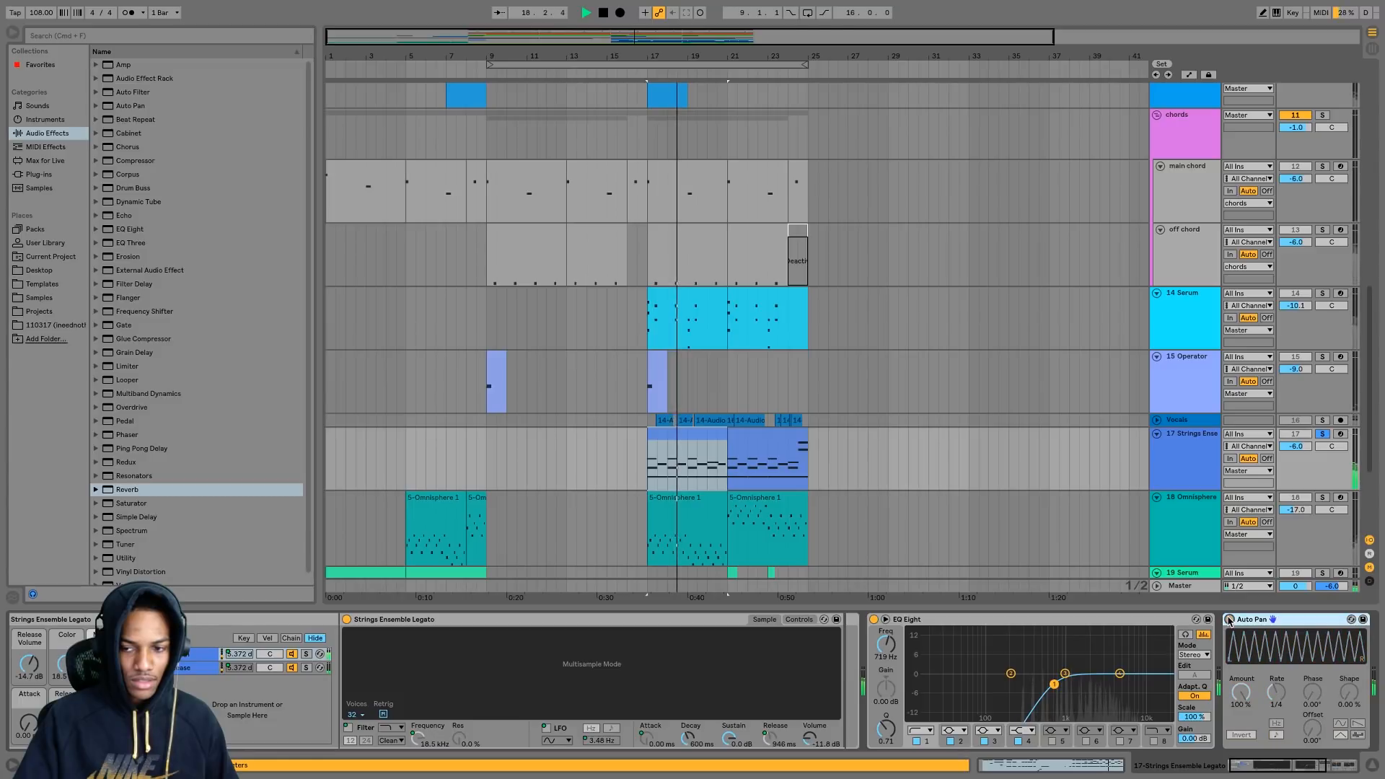
# - Inspect the notes of the strings clip and switch the strings track's Auto Pan back on
pyautogui.doubleClick(711, 447)
pyautogui.click(861, 473)
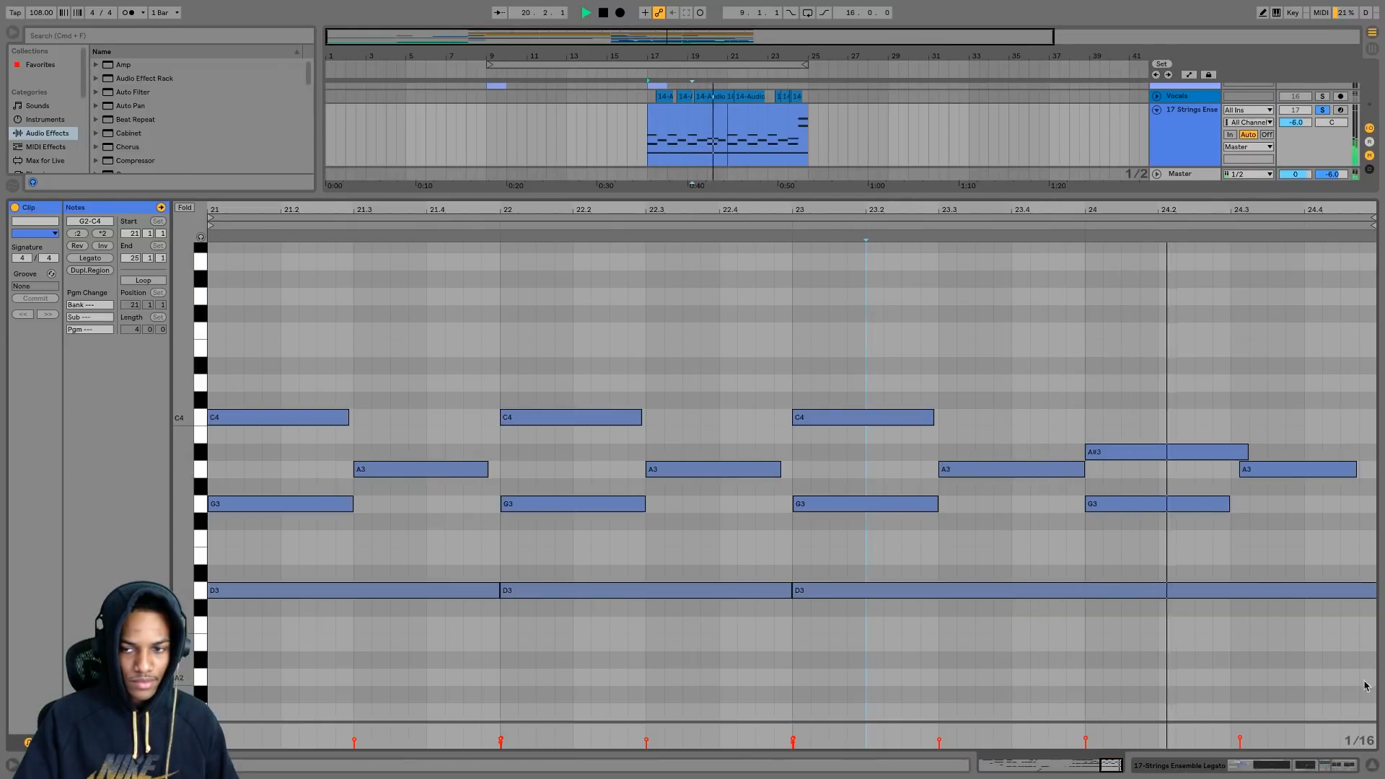
pyautogui.click(1372, 765)
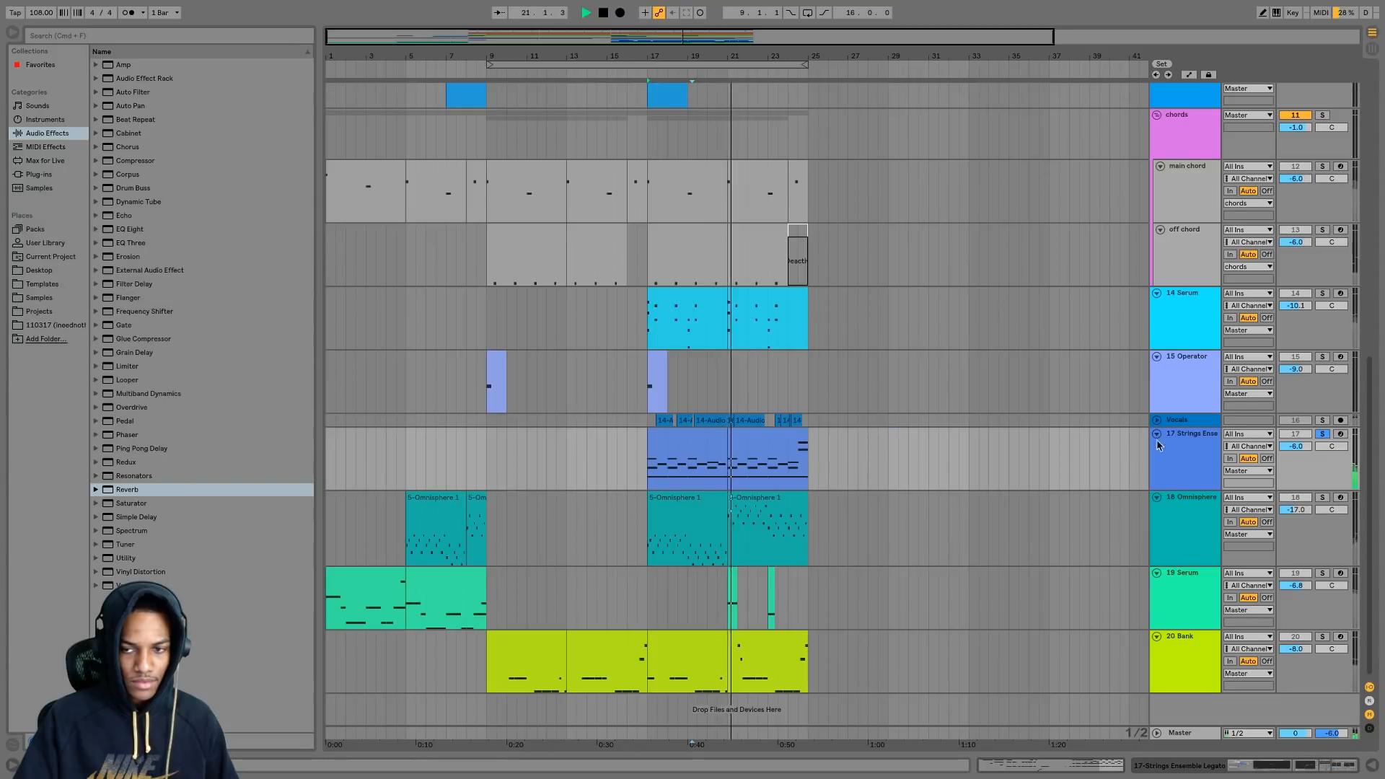
pyautogui.doubleClick(1181, 458)
pyautogui.click(1228, 620)
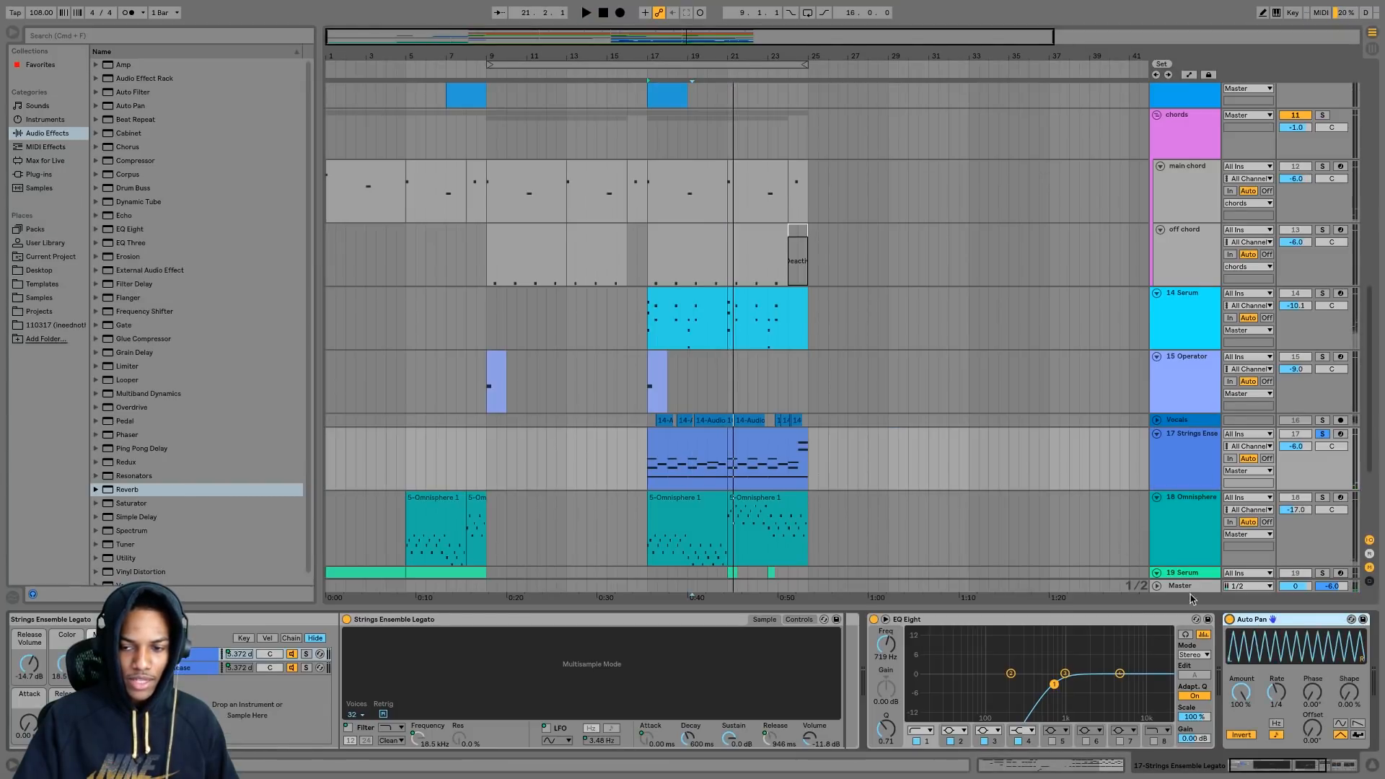
# - Audition the soloed strings with Auto Pan active, stop playback and unsolo the track
pyautogui.moveTo(738, 51); pyautogui.dragTo(614, 60)
pyautogui.press('space')
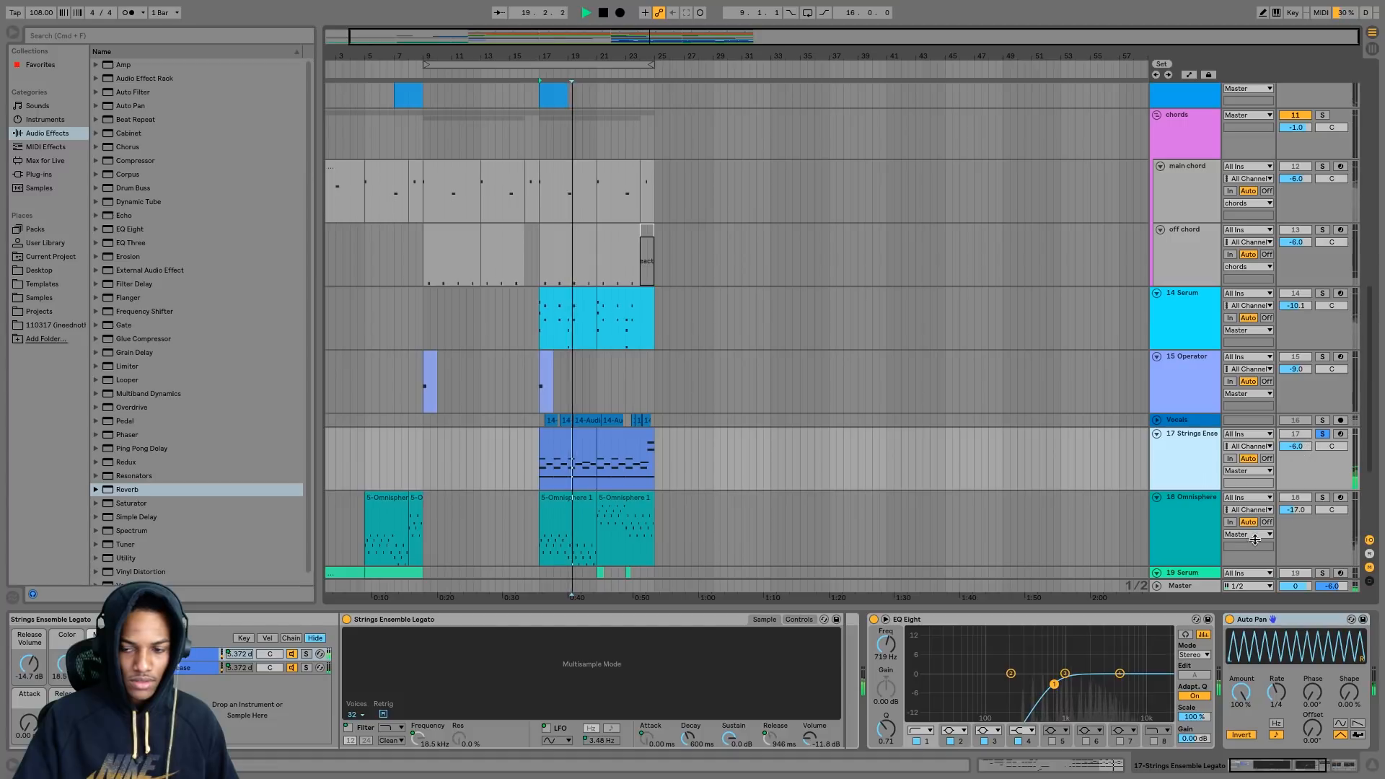
pyautogui.press('space')
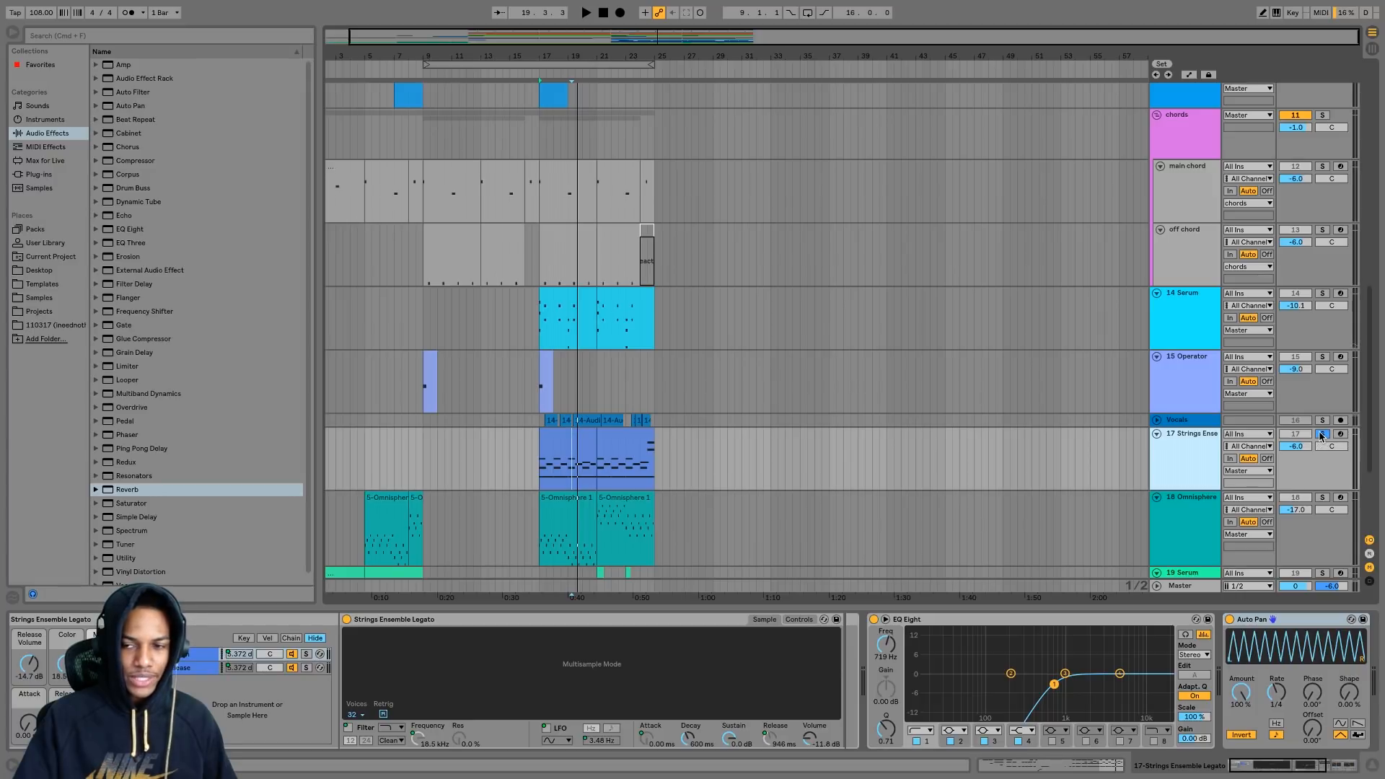
pyautogui.click(1322, 434)
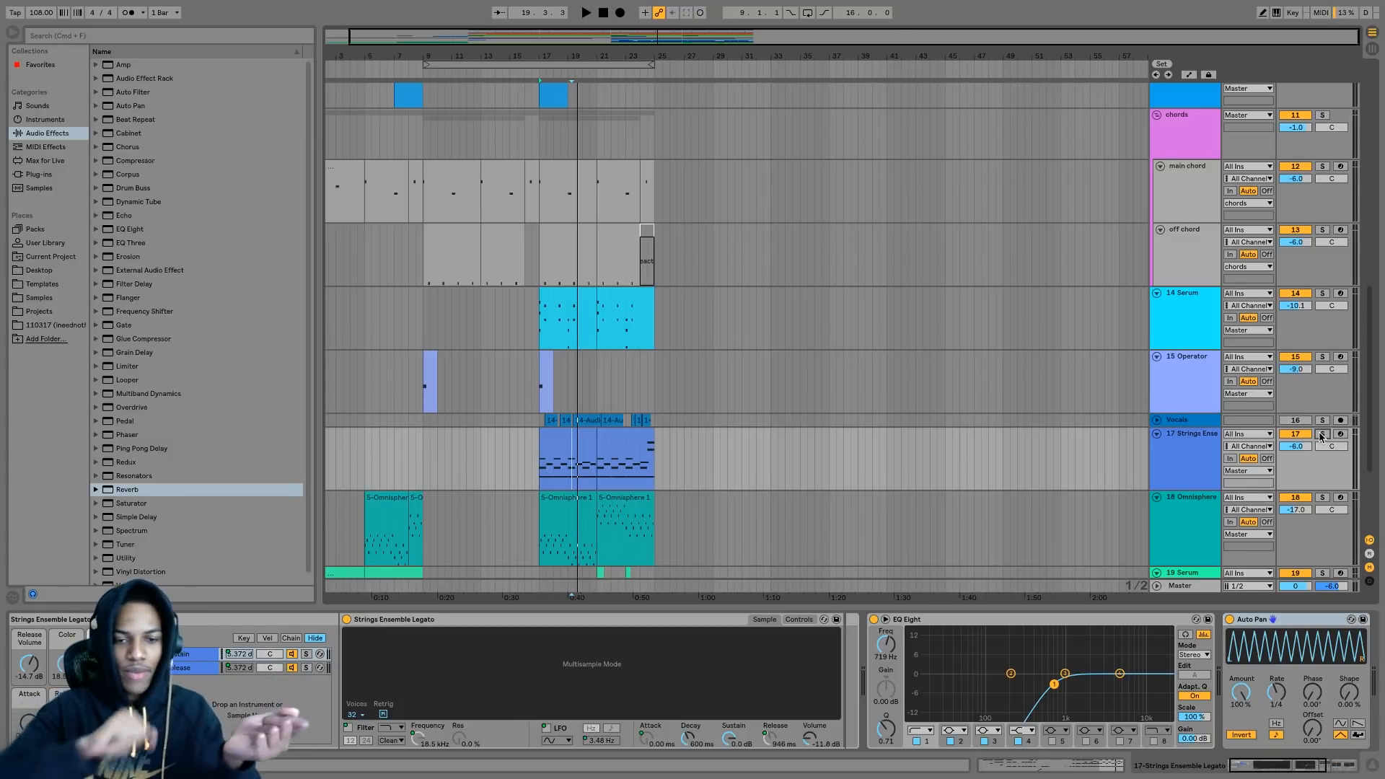
# - Play the second half of the beat in the full mix and check how the strings sit among the other tracks
pyautogui.press('space')
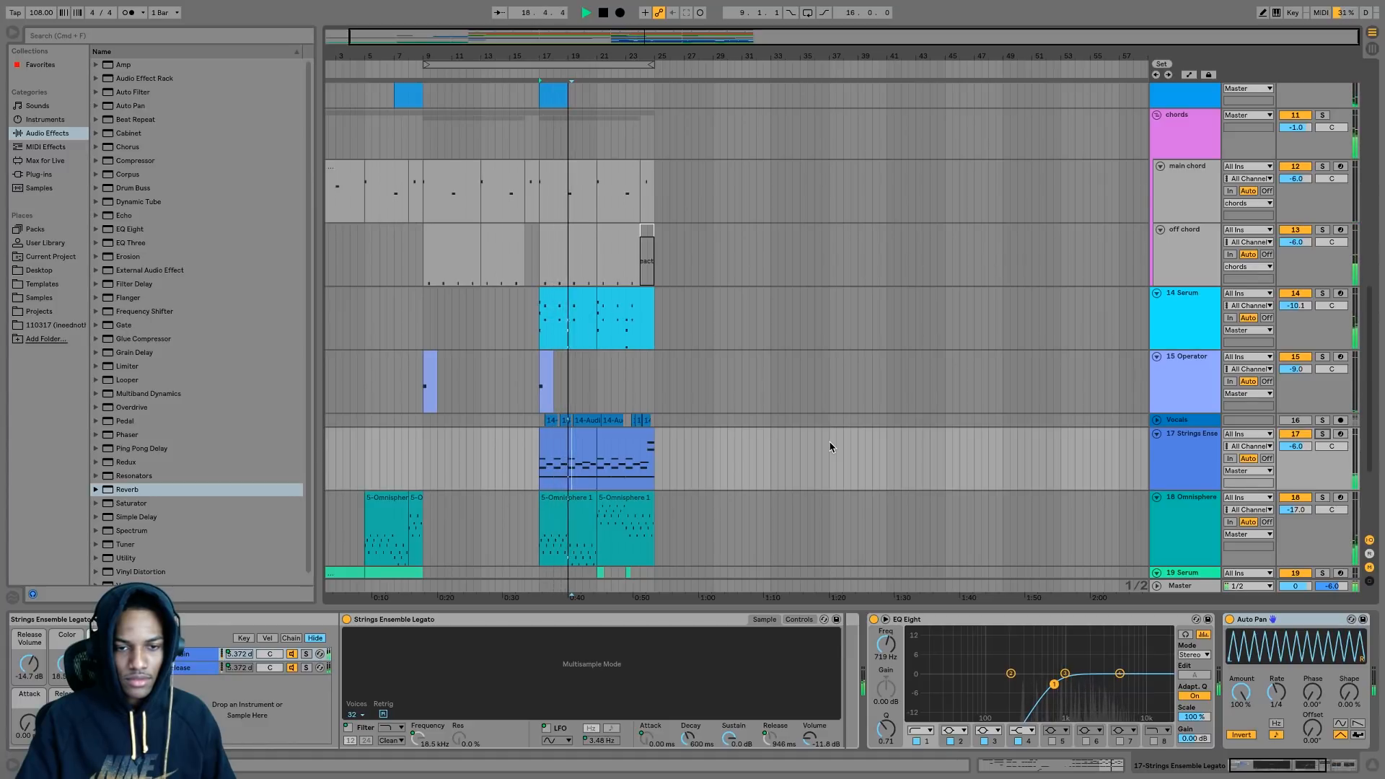
pyautogui.scroll(-3, 828, 451)
pyautogui.scroll(-3, 480, 548)
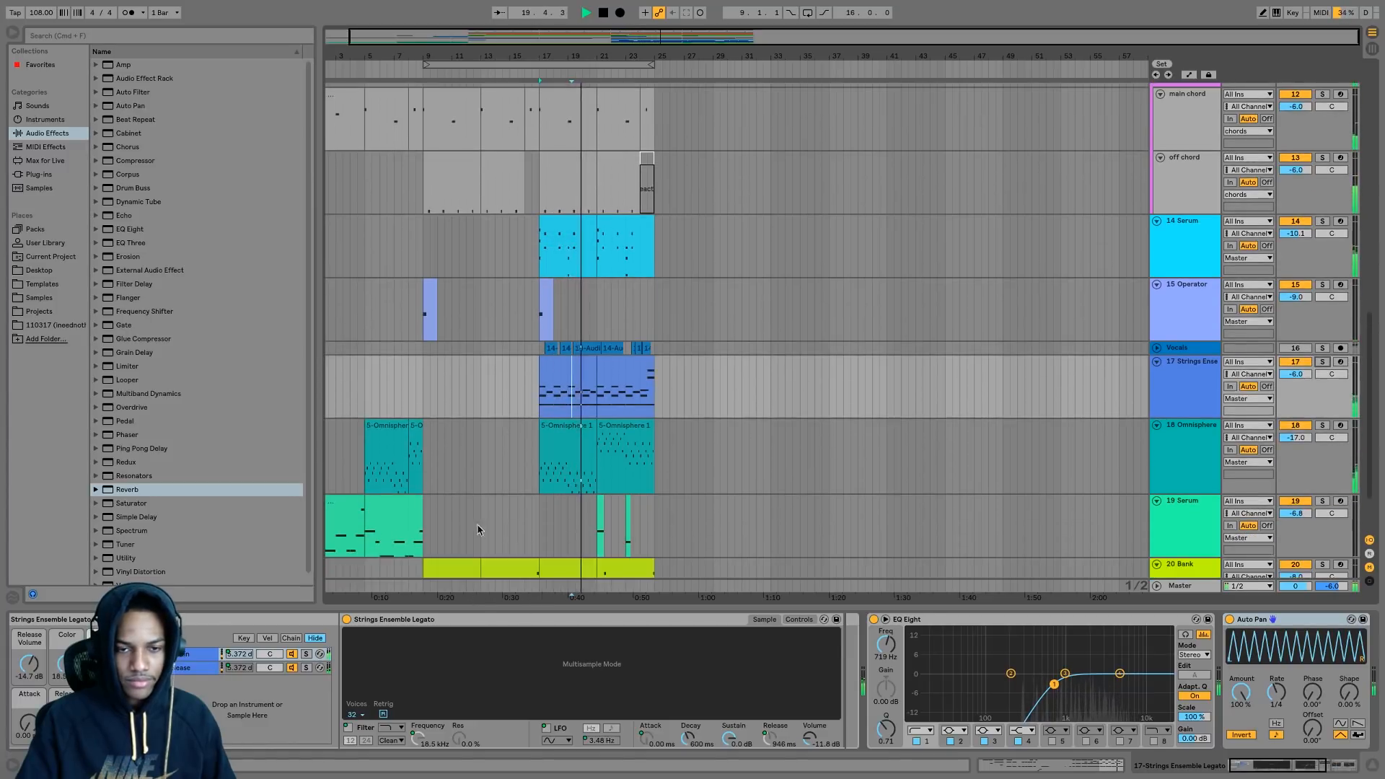
pyautogui.scroll(7, 651, 432)
pyautogui.press('space')
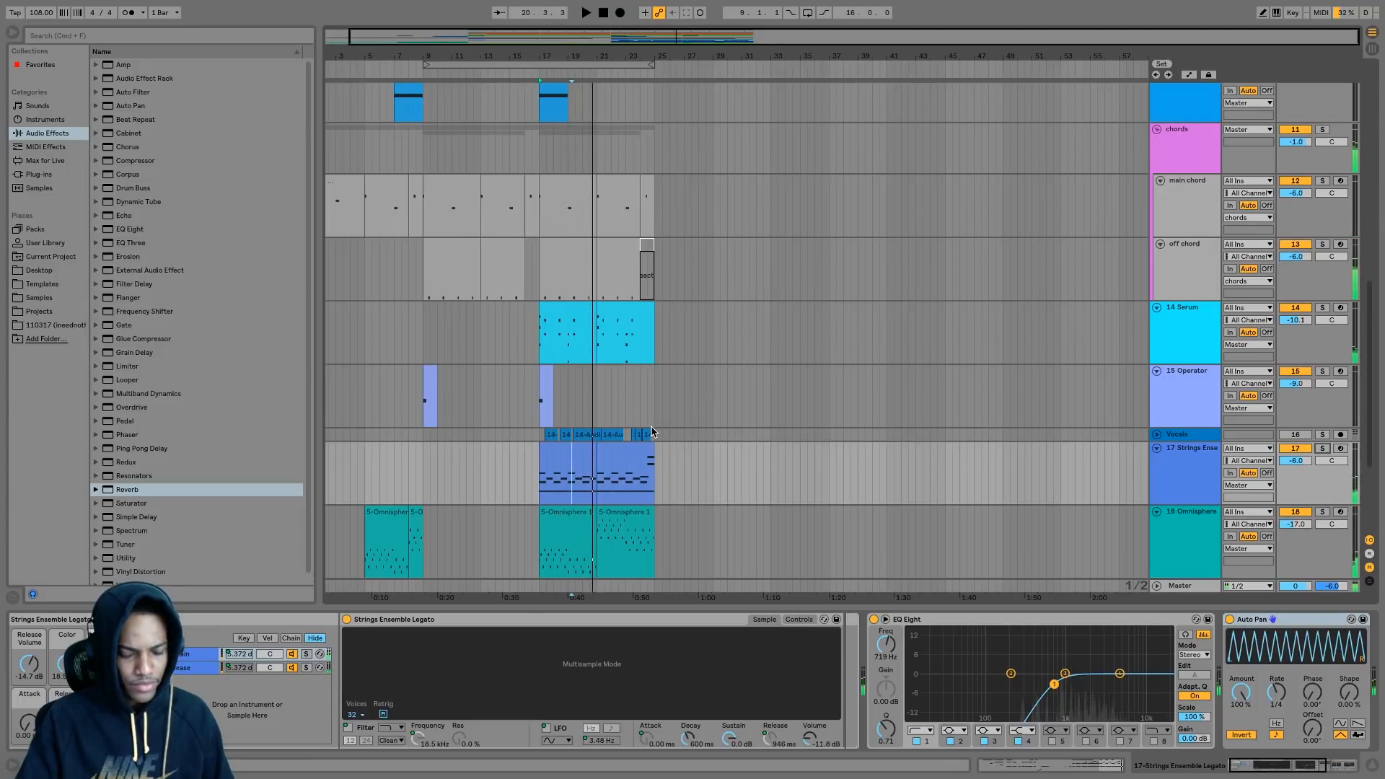
# - Look over the whole arrangement from the drum tracks down to the 20 Bank track with the device chain hidden
pyautogui.scroll(3, 652, 429)
pyautogui.hscroll(-1, 652, 429)
pyautogui.scroll(3, 652, 428)
pyautogui.scroll(3, 676, 422)
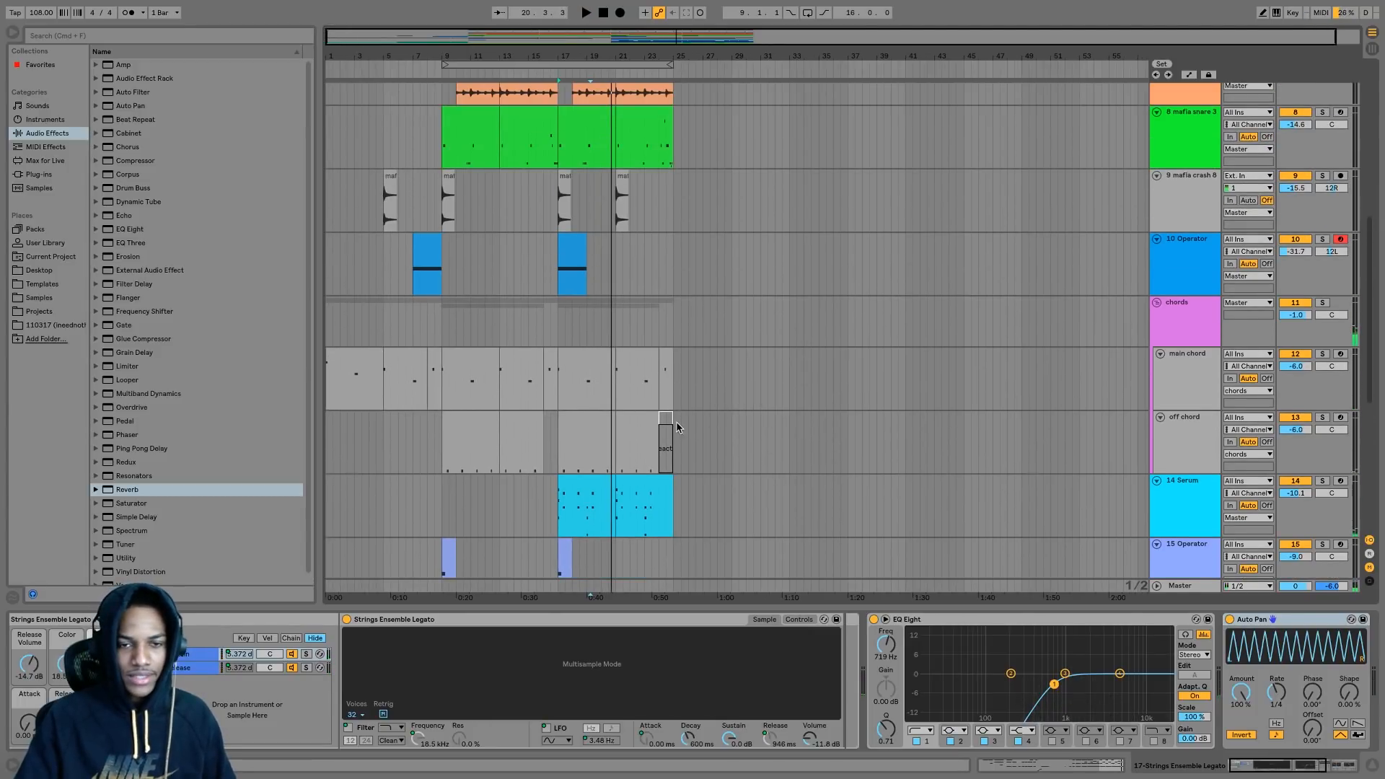
pyautogui.scroll(3, 677, 424)
pyautogui.scroll(2, 676, 424)
pyautogui.scroll(6, 676, 428)
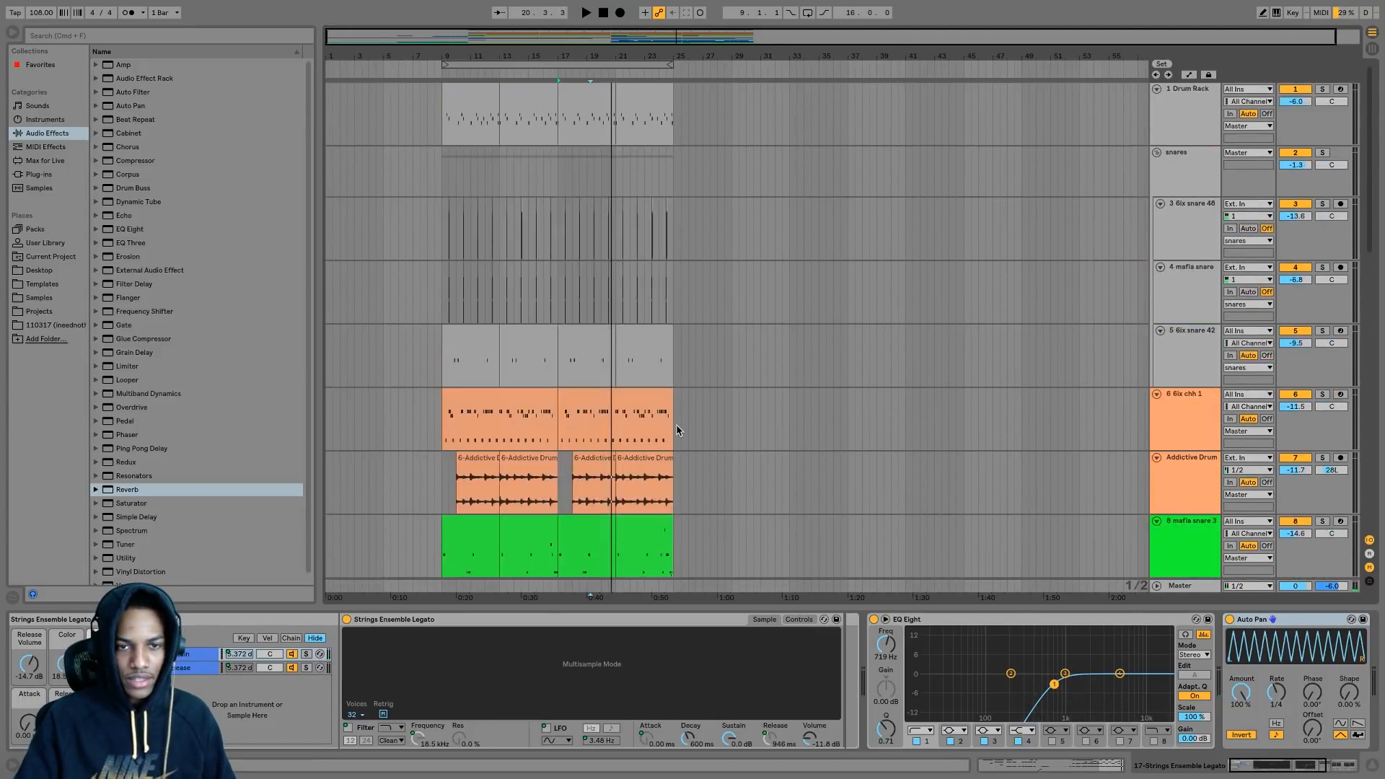
pyautogui.click(1372, 772)
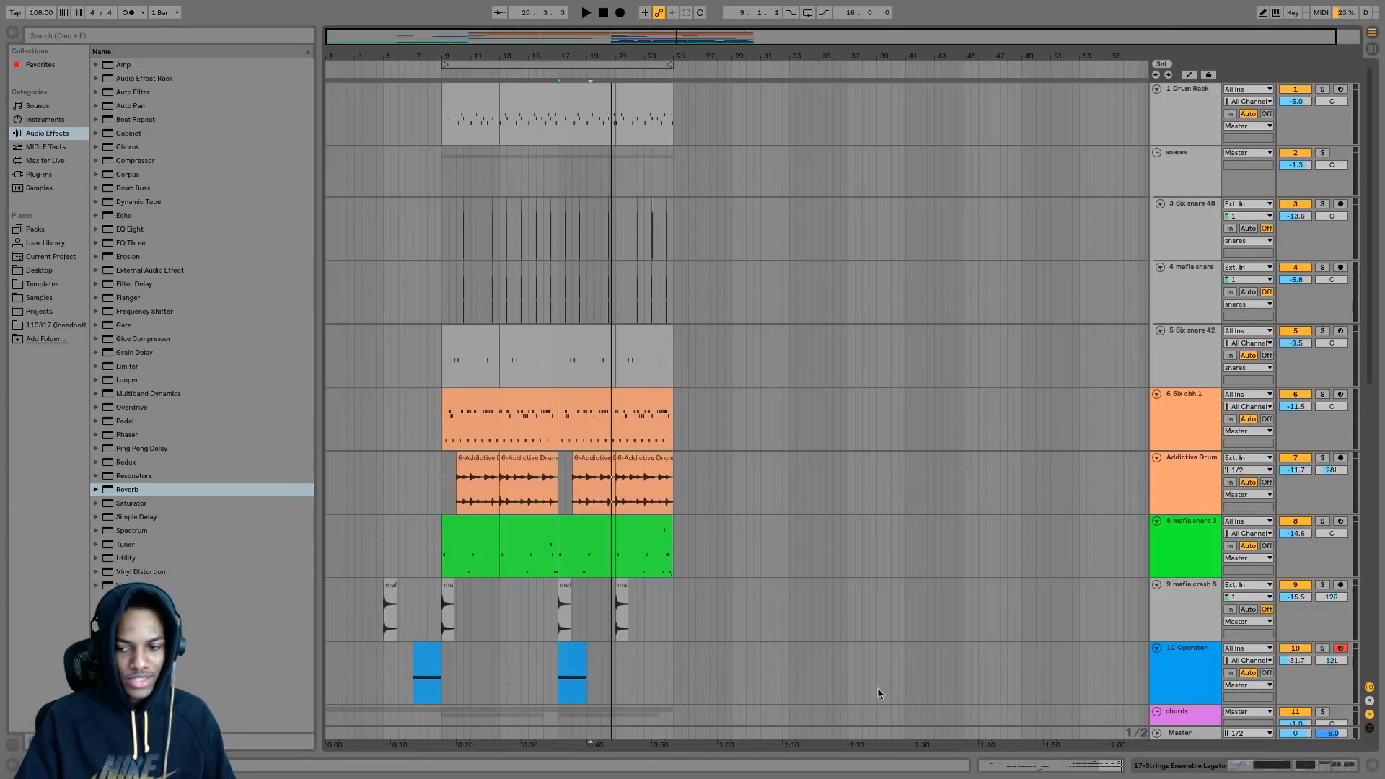
pyautogui.scroll(-12, 606, 606)
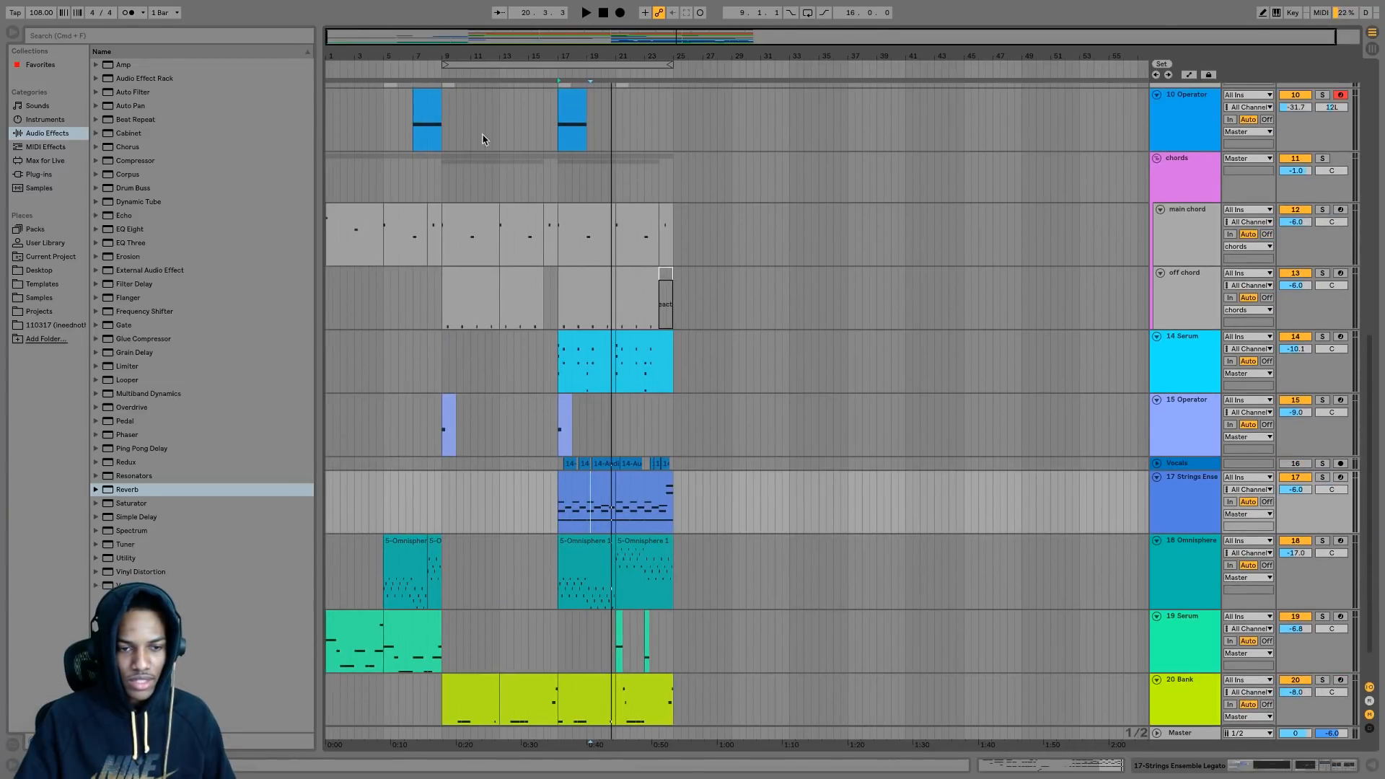
pyautogui.moveTo(417, 57); pyautogui.dragTo(569, 56)
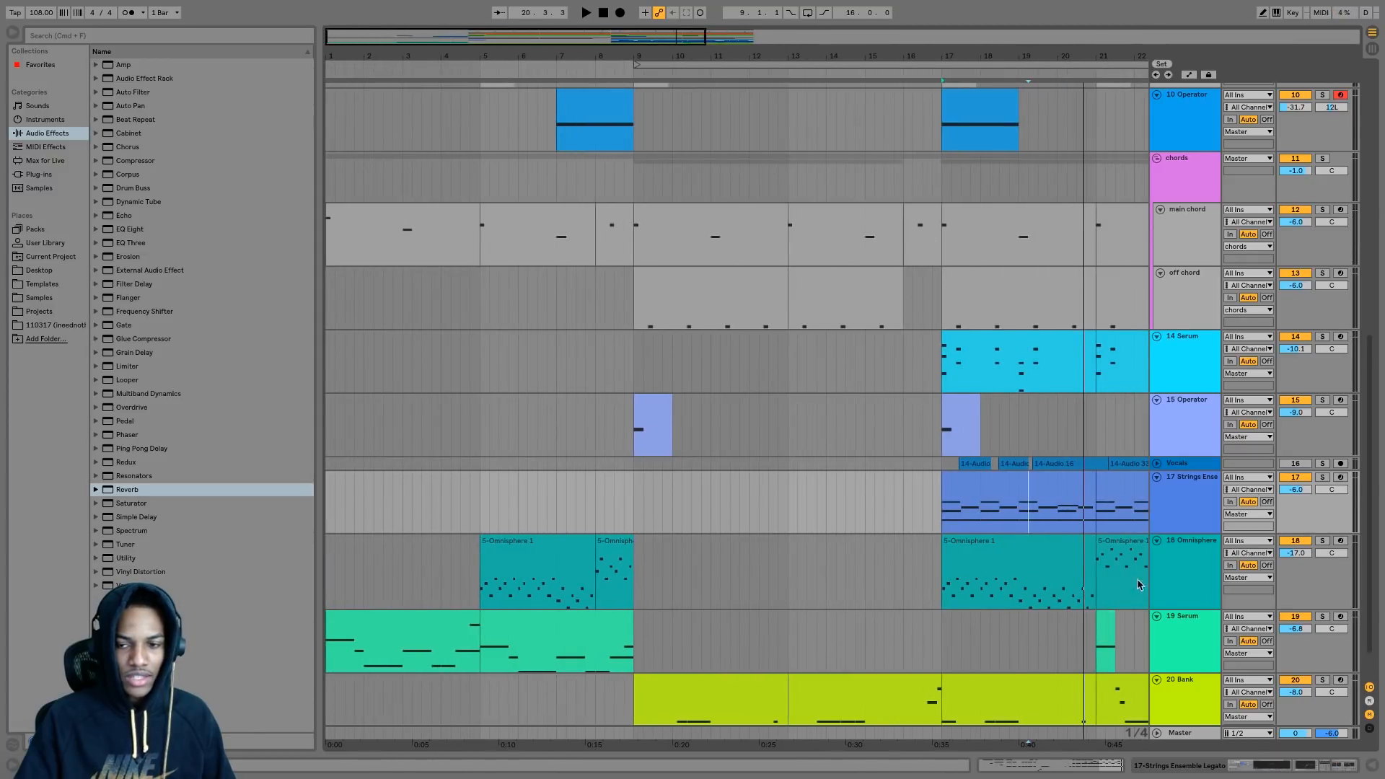
pyautogui.click(1189, 495)
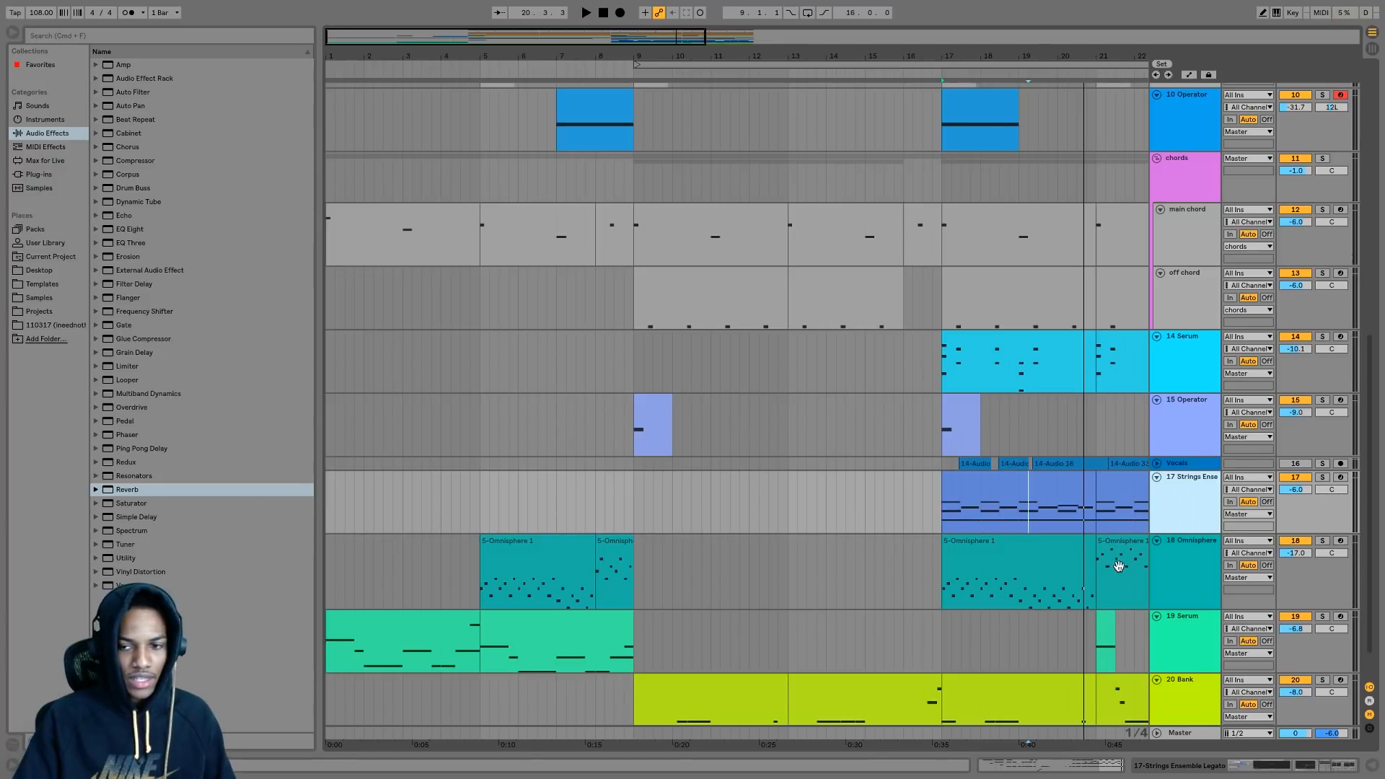
pyautogui.click(1189, 732)
pyautogui.press('super+shift+t')
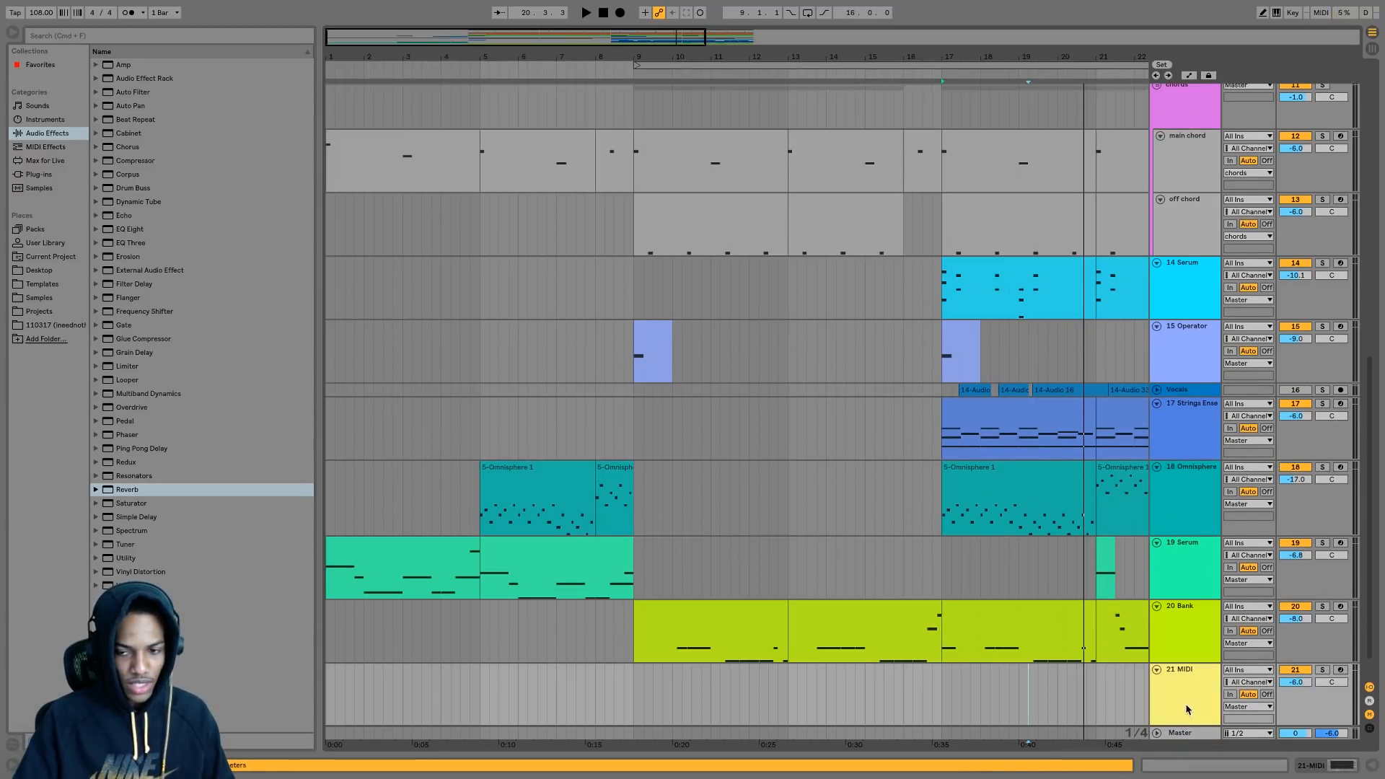
pyautogui.press('Delete')
# - Insert a return track, load Auto Filter on it and set the filter frequency to 183 Hz
pyautogui.rightClick(1184, 707)
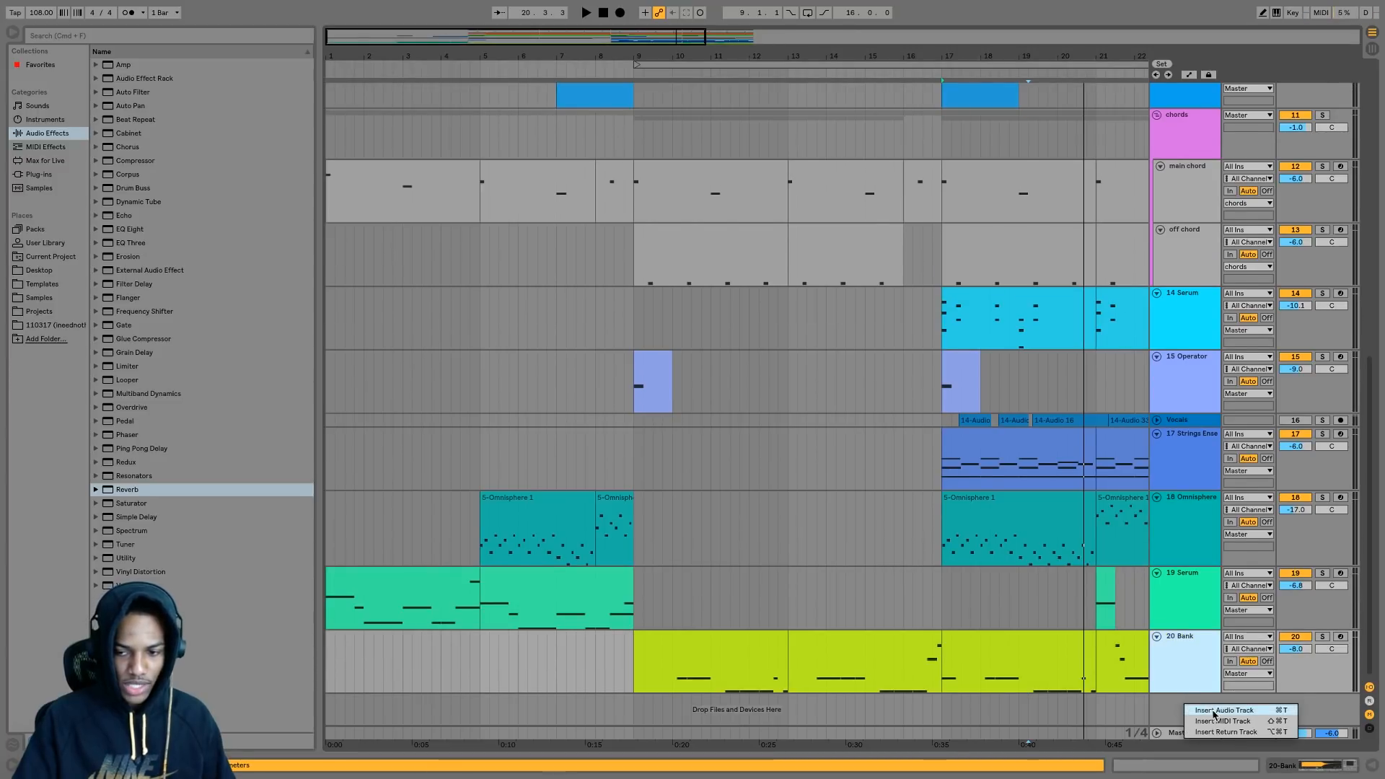
pyautogui.click(1223, 733)
pyautogui.doubleClick(1179, 719)
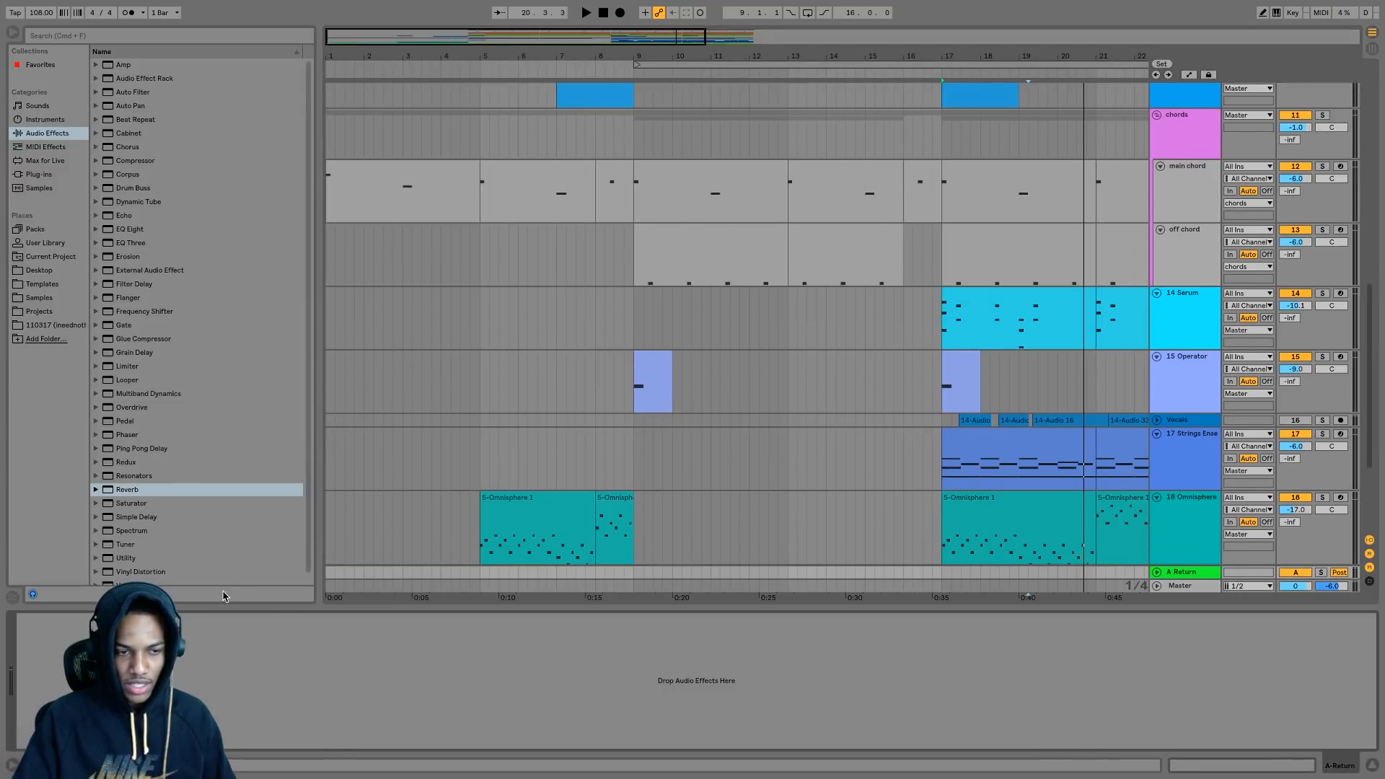
pyautogui.scroll(-1, 180, 502)
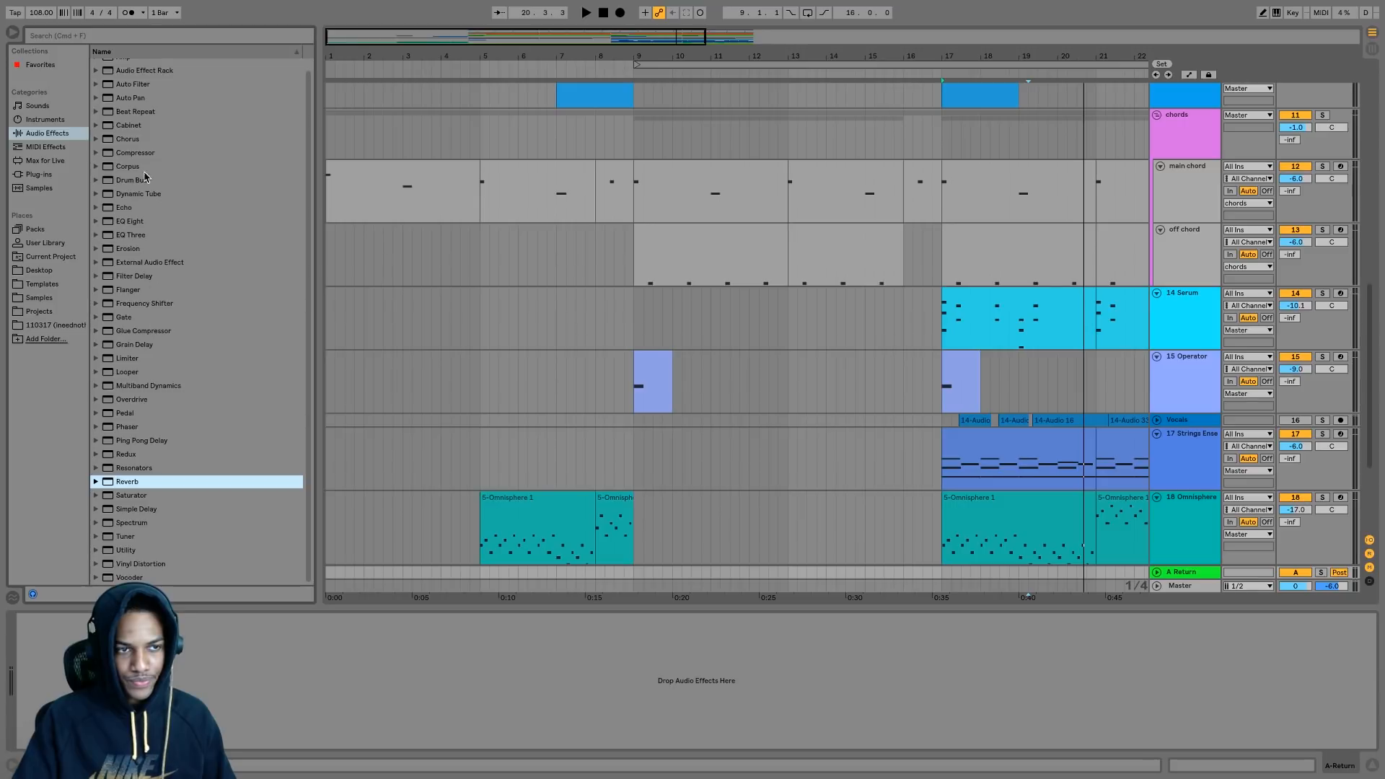
pyautogui.scroll(1, 151, 87)
pyautogui.click(152, 87)
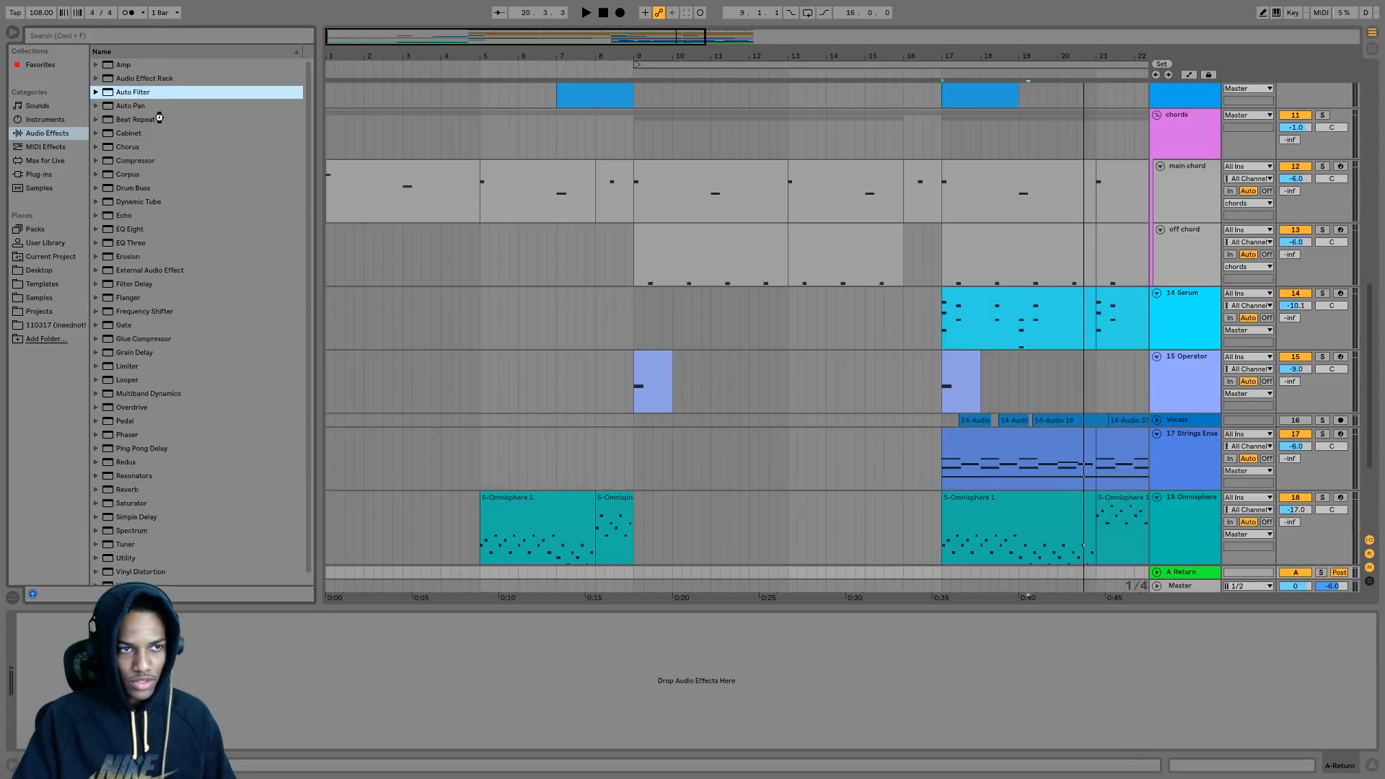
pyautogui.moveTo(159, 117); pyautogui.dragTo(231, 692)
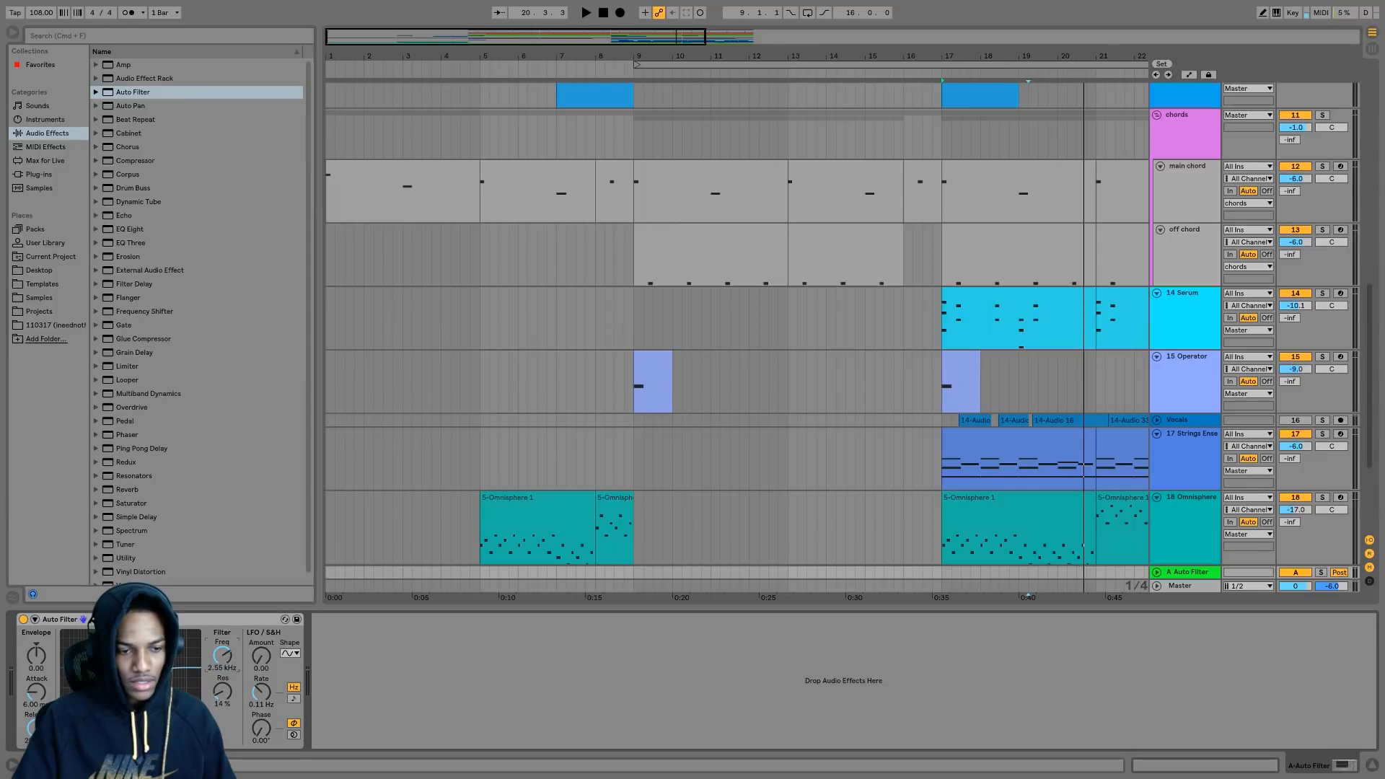
pyautogui.scroll(-5, 730, 449)
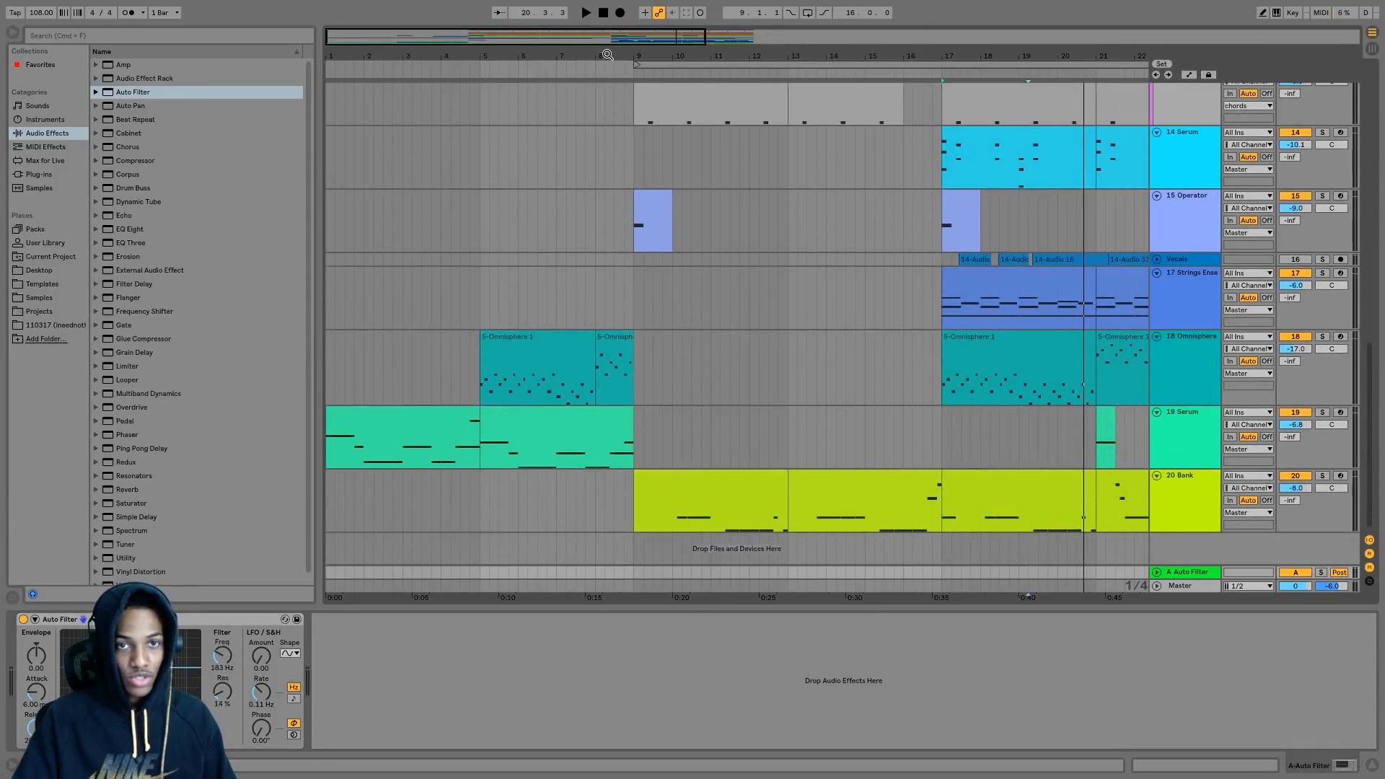
# - Look through the arrangement's tracks, checking the devices on 19 Serum, 18 Omnisphere and main chord, to choose which to filter
pyautogui.press('-')
pyautogui.scroll(1, 407, 434)
pyautogui.click(1219, 456)
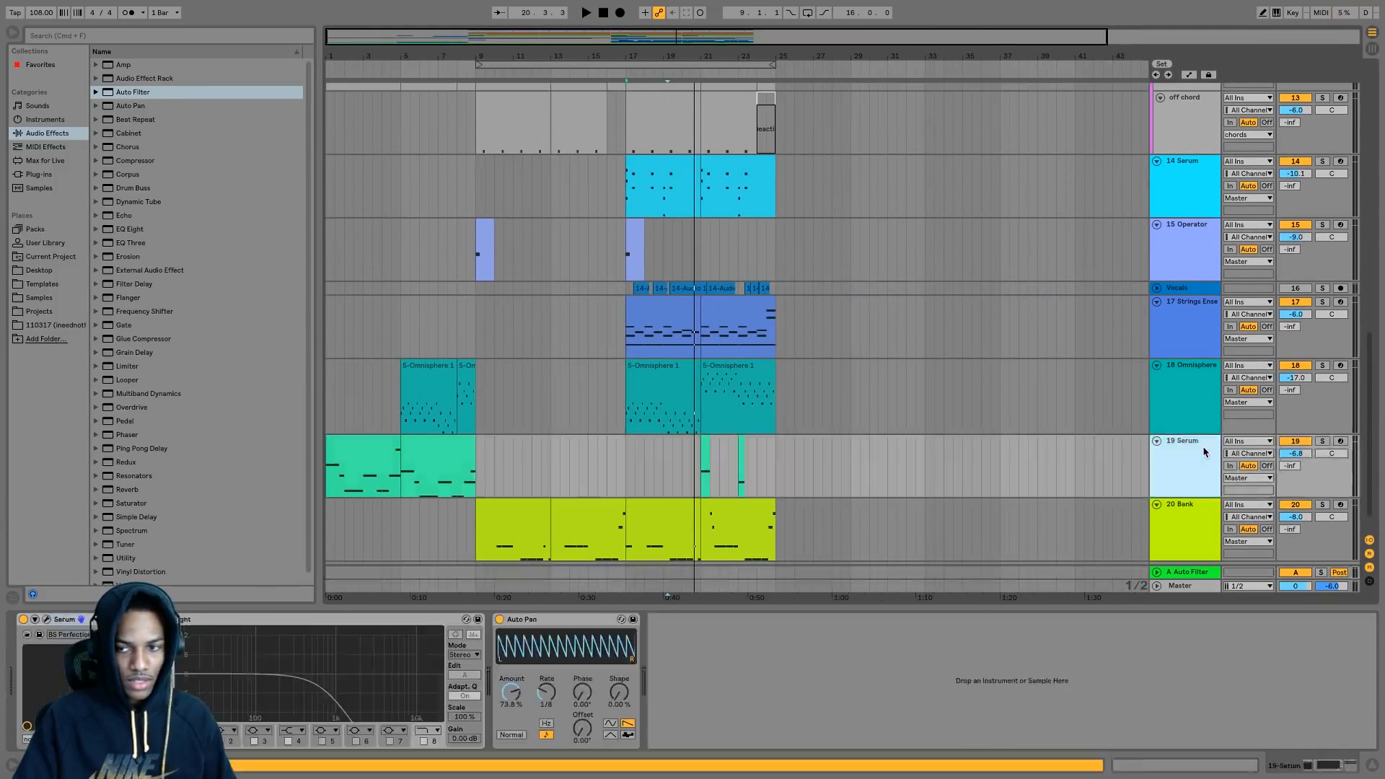
pyautogui.scroll(1, 780, 431)
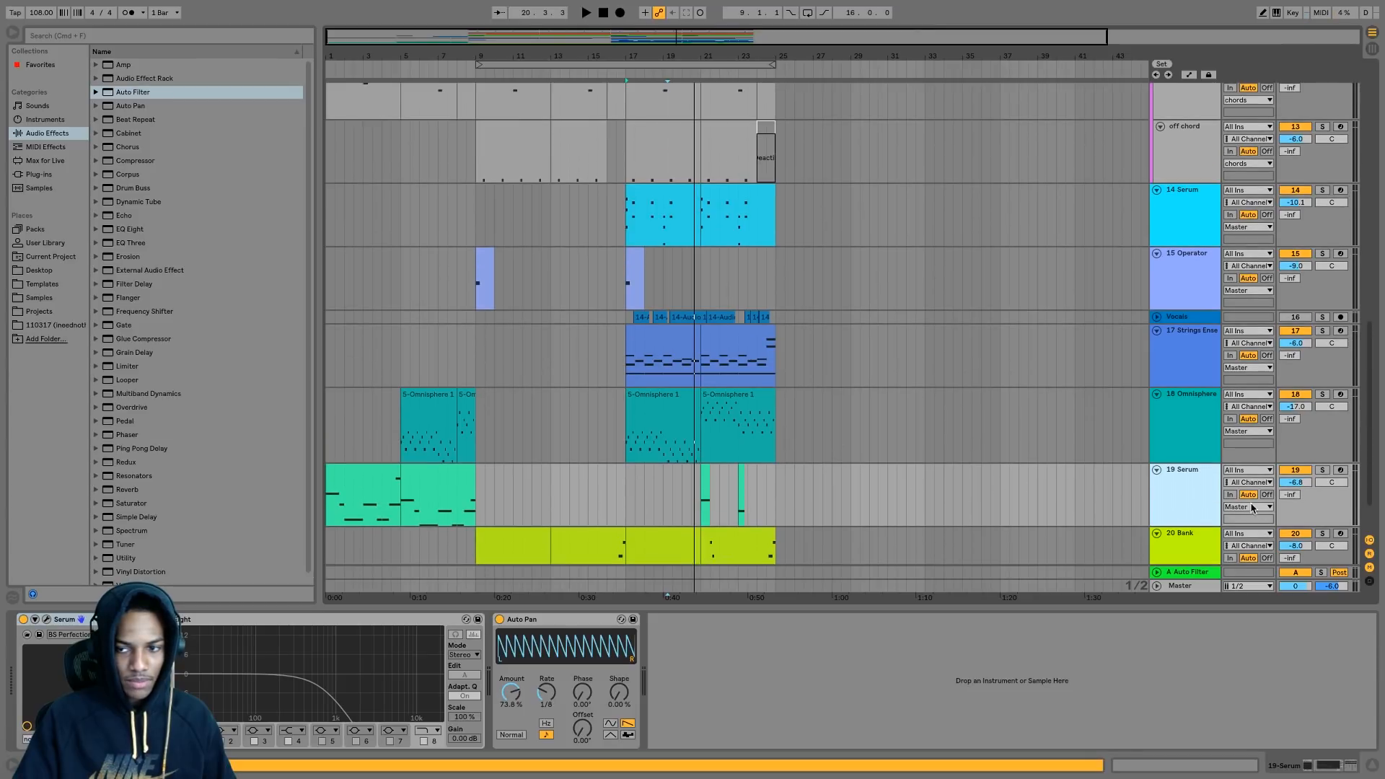
pyautogui.click(1180, 408)
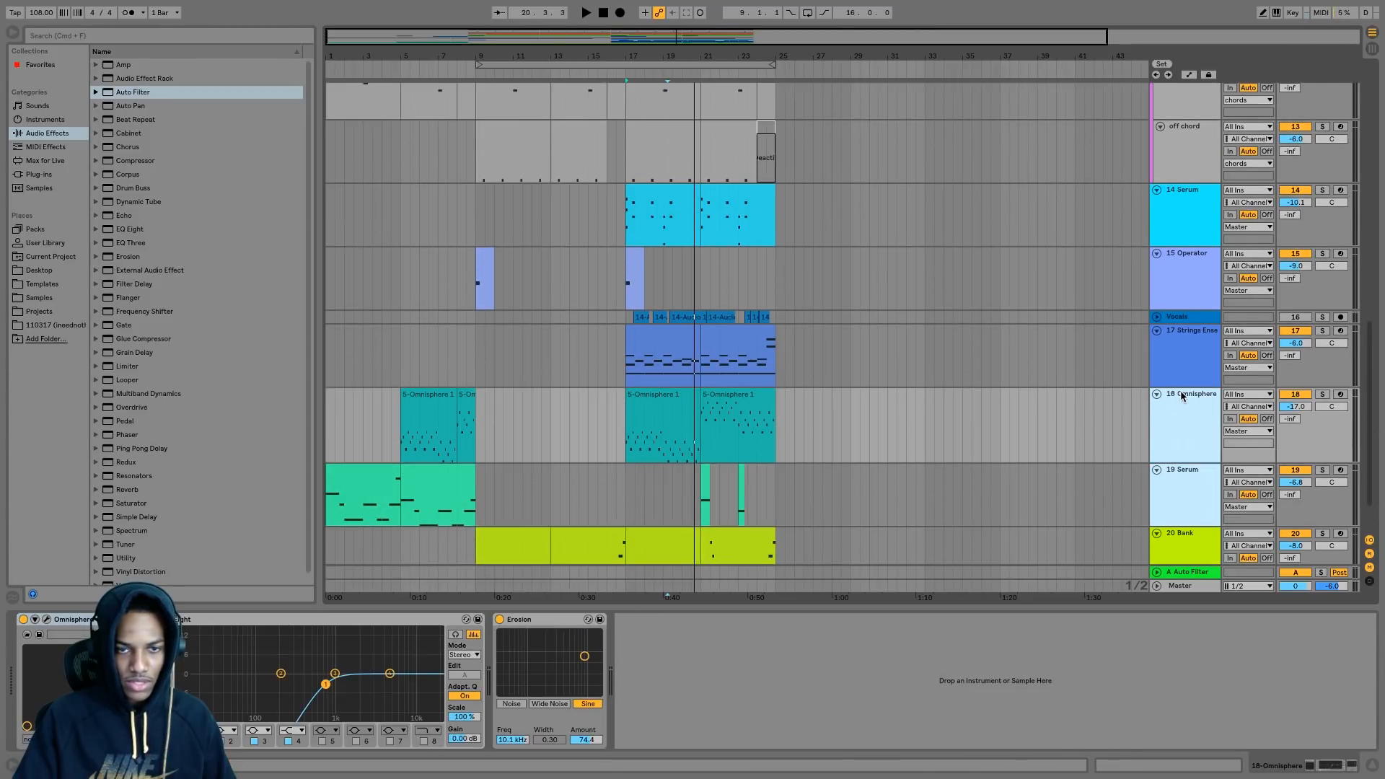
pyautogui.scroll(10, 1181, 393)
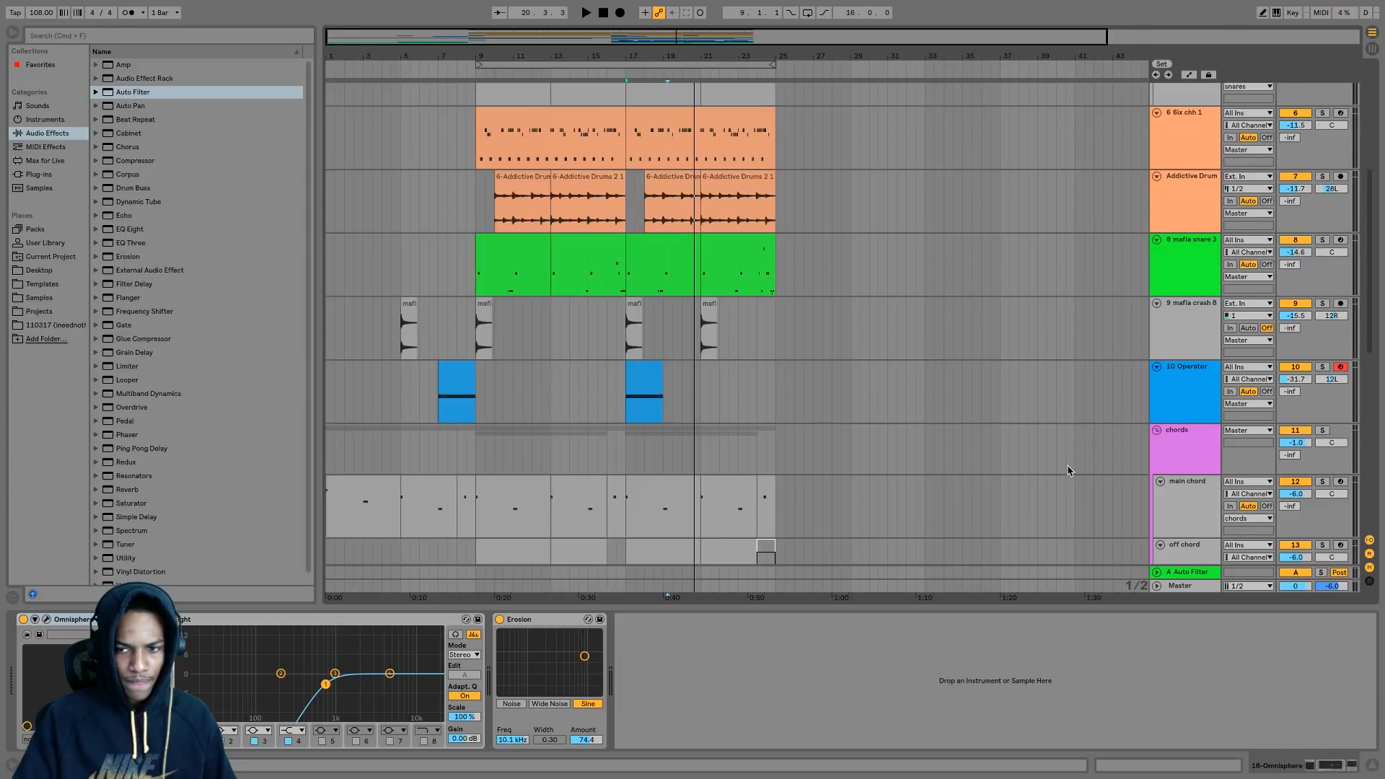
pyautogui.scroll(8, 1068, 470)
pyautogui.scroll(-12, 1027, 441)
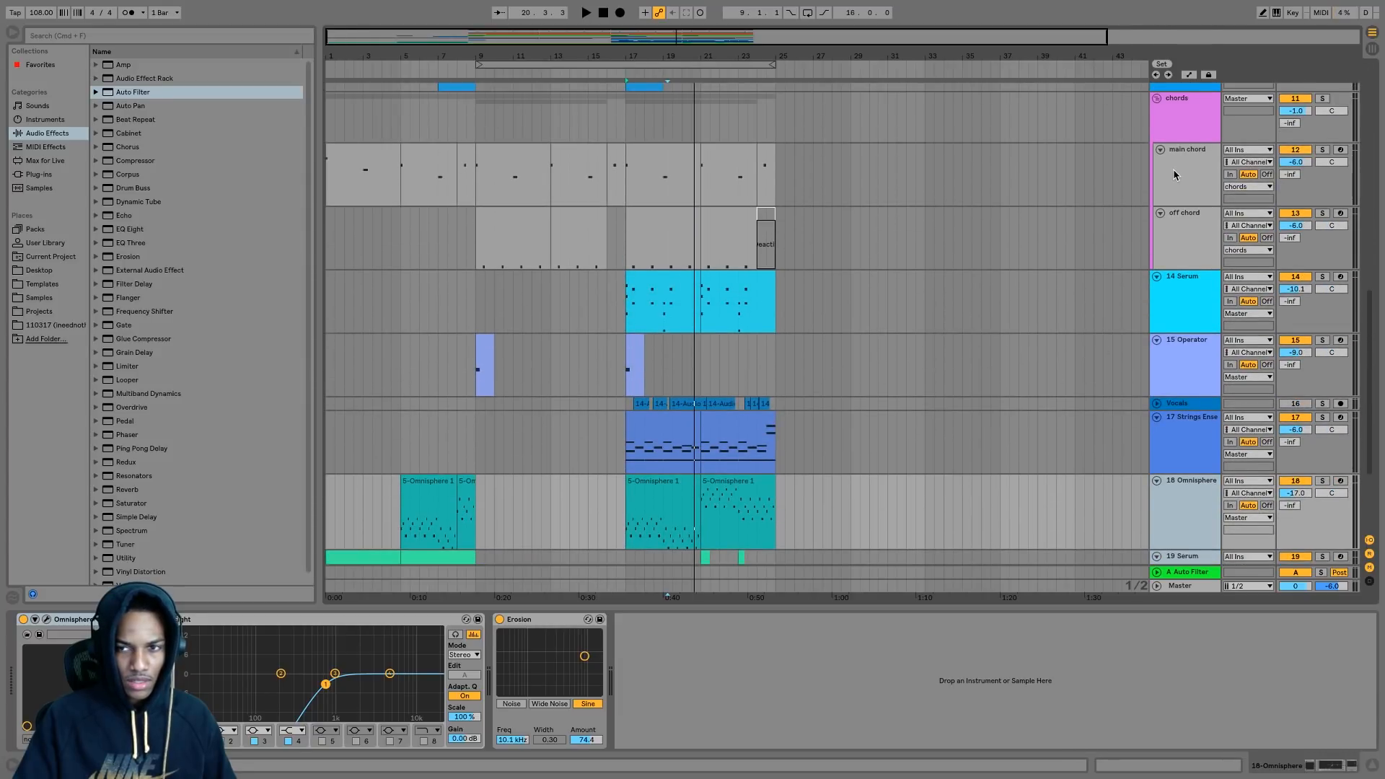
pyautogui.click(1184, 173)
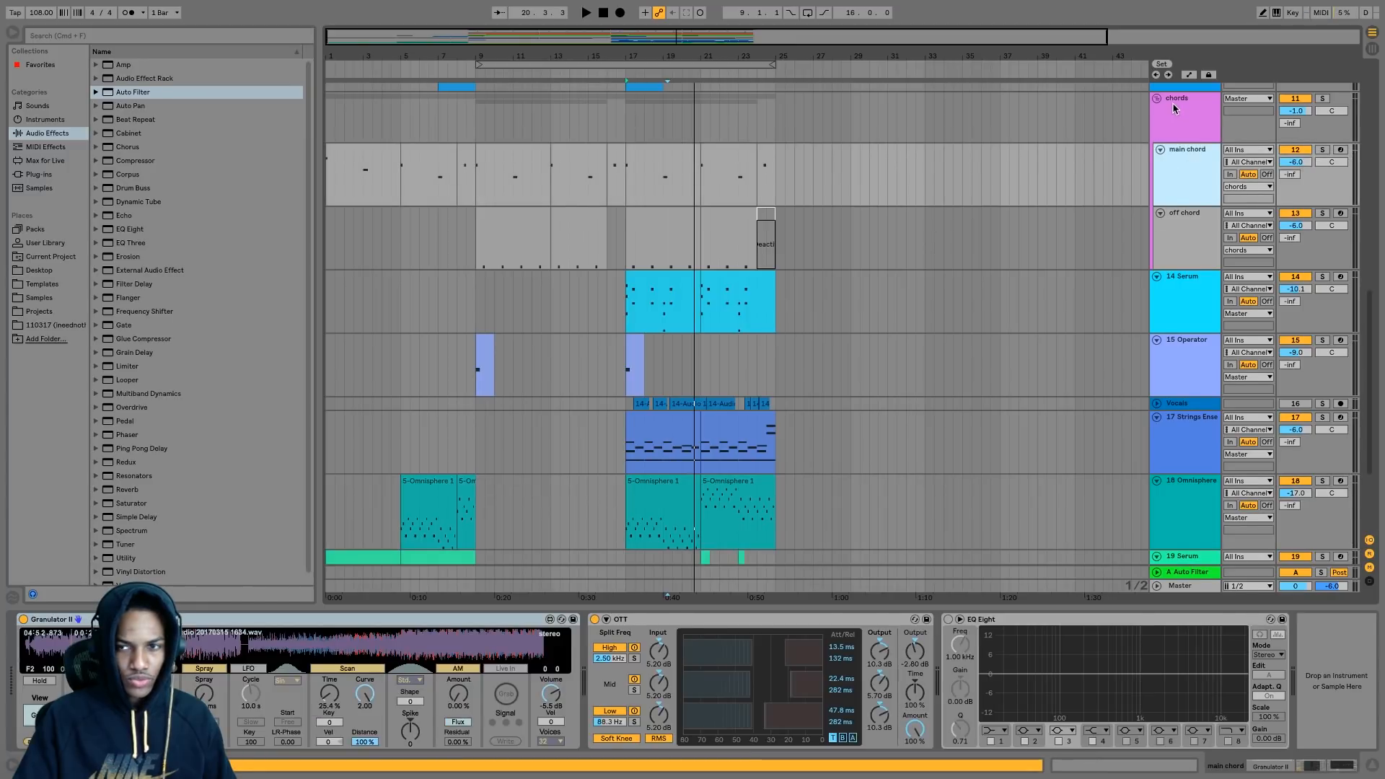
# - Select the 18 Omnisphere and 19 Serum tracks, raise their sends to the Auto Filter return to 0, and route both to Sends Only
pyautogui.click(1168, 499)
pyautogui.scroll(-5, 1168, 499)
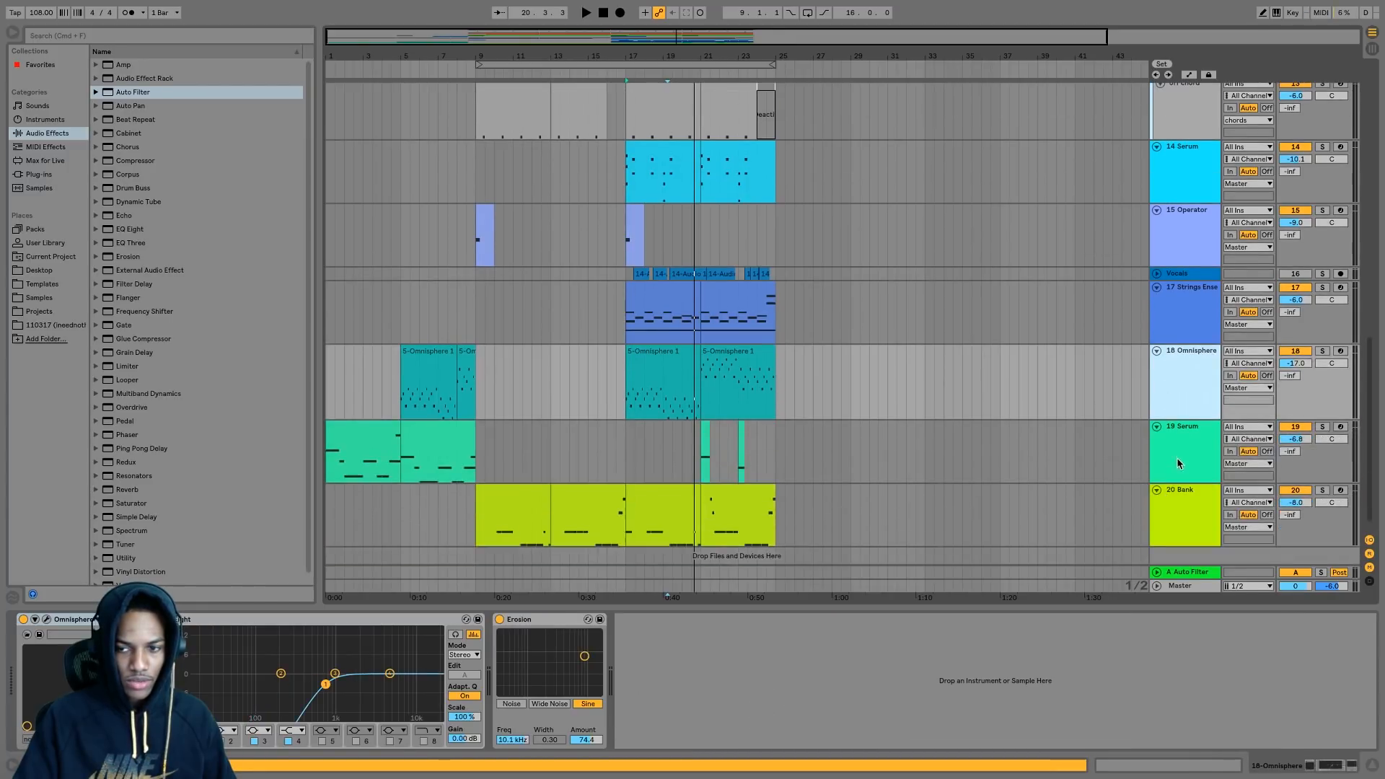
pyautogui.keyDown('shift'); pyautogui.click(1177, 465); pyautogui.keyUp('shift')
pyautogui.keyDown('shift'); pyautogui.click(1170, 516); pyautogui.keyUp('shift')
pyautogui.keyDown('super'); pyautogui.click(1170, 516); pyautogui.keyUp('super')
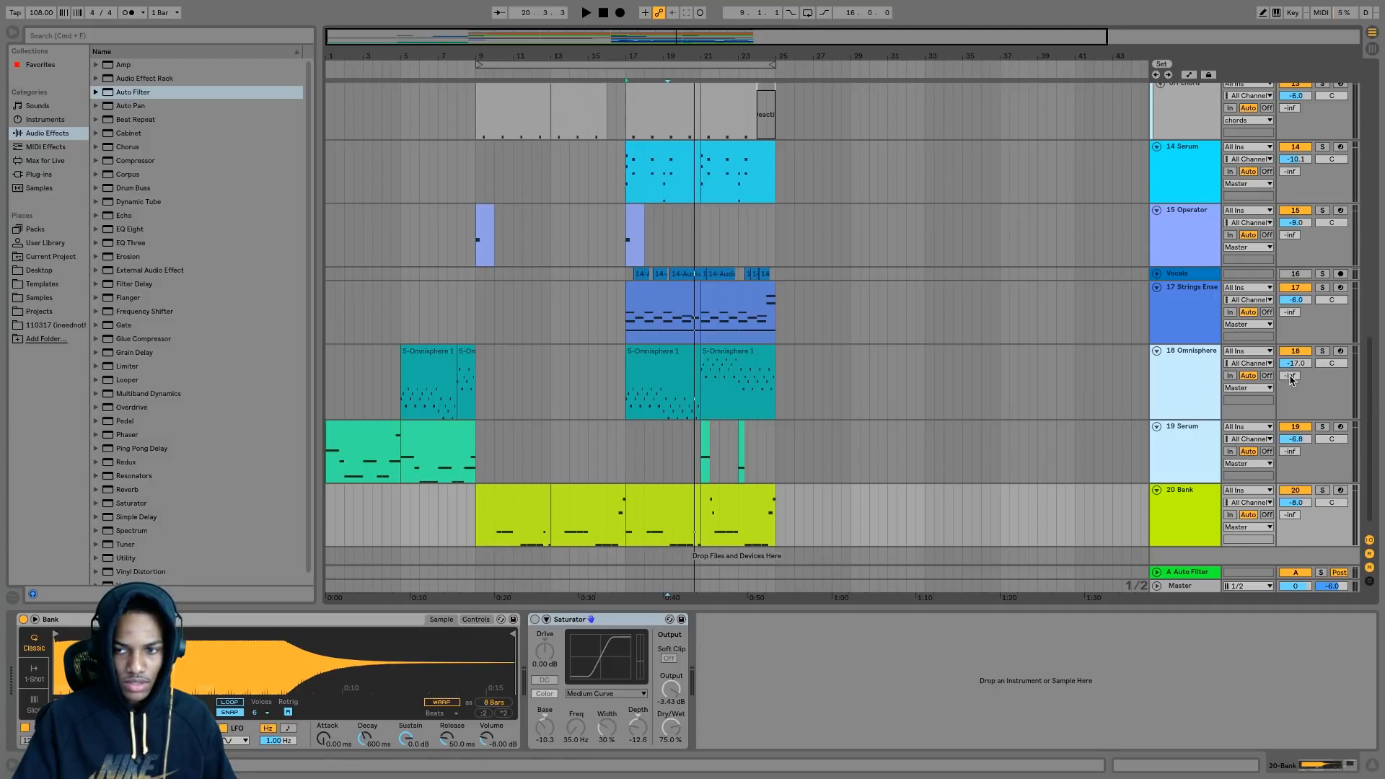
pyautogui.moveTo(1291, 380); pyautogui.dragTo(1290, 310)
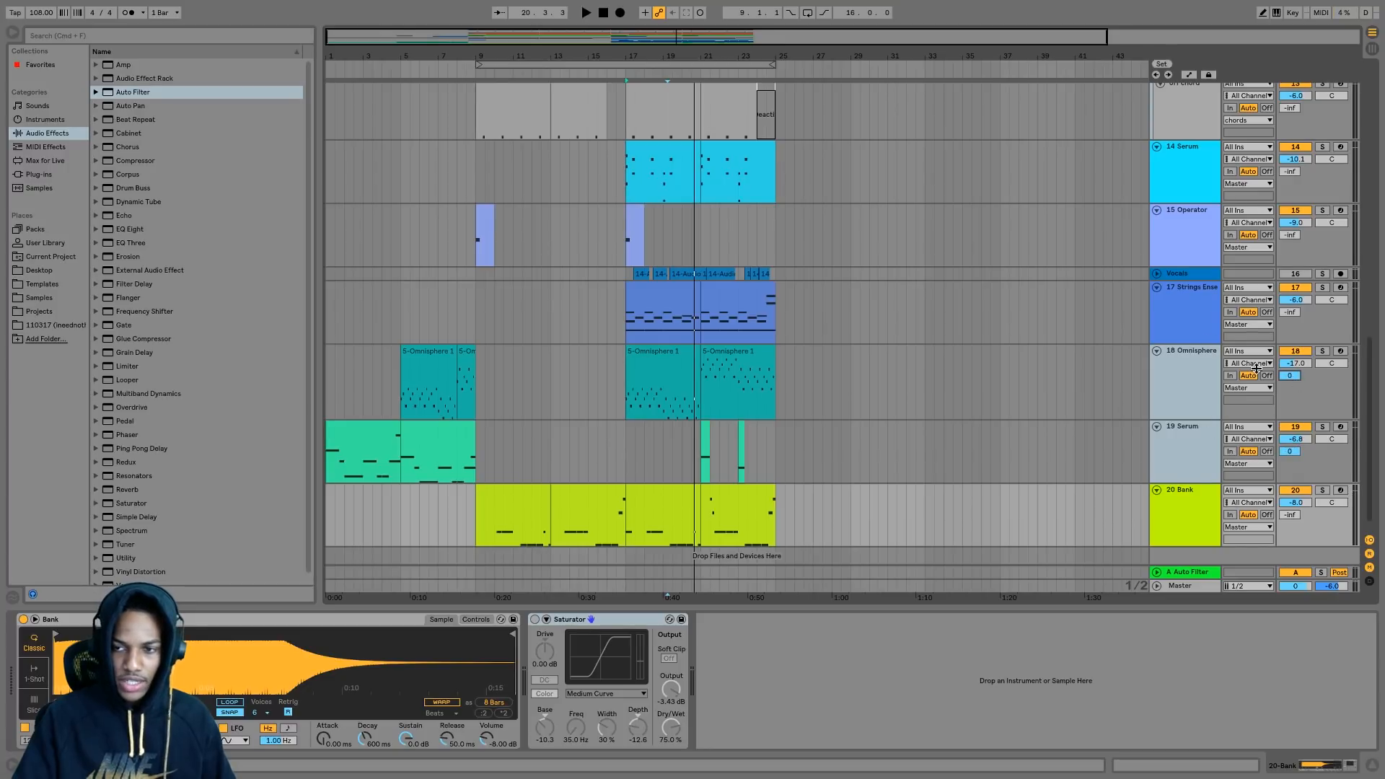
pyautogui.click(1247, 389)
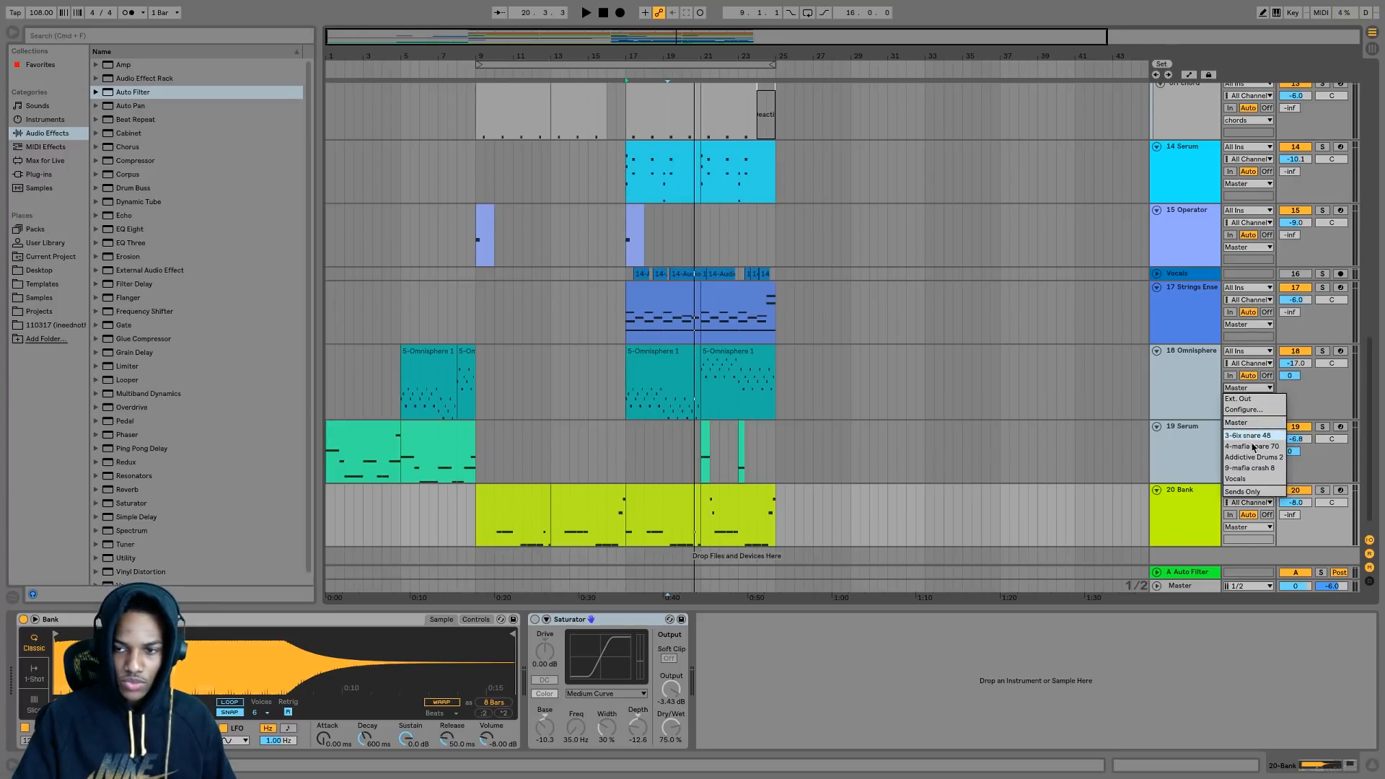
pyautogui.click(1246, 492)
# - Play the Omnisphere and Serum parts around bar 8 to hear them through the Auto Filter return
pyautogui.click(1184, 574)
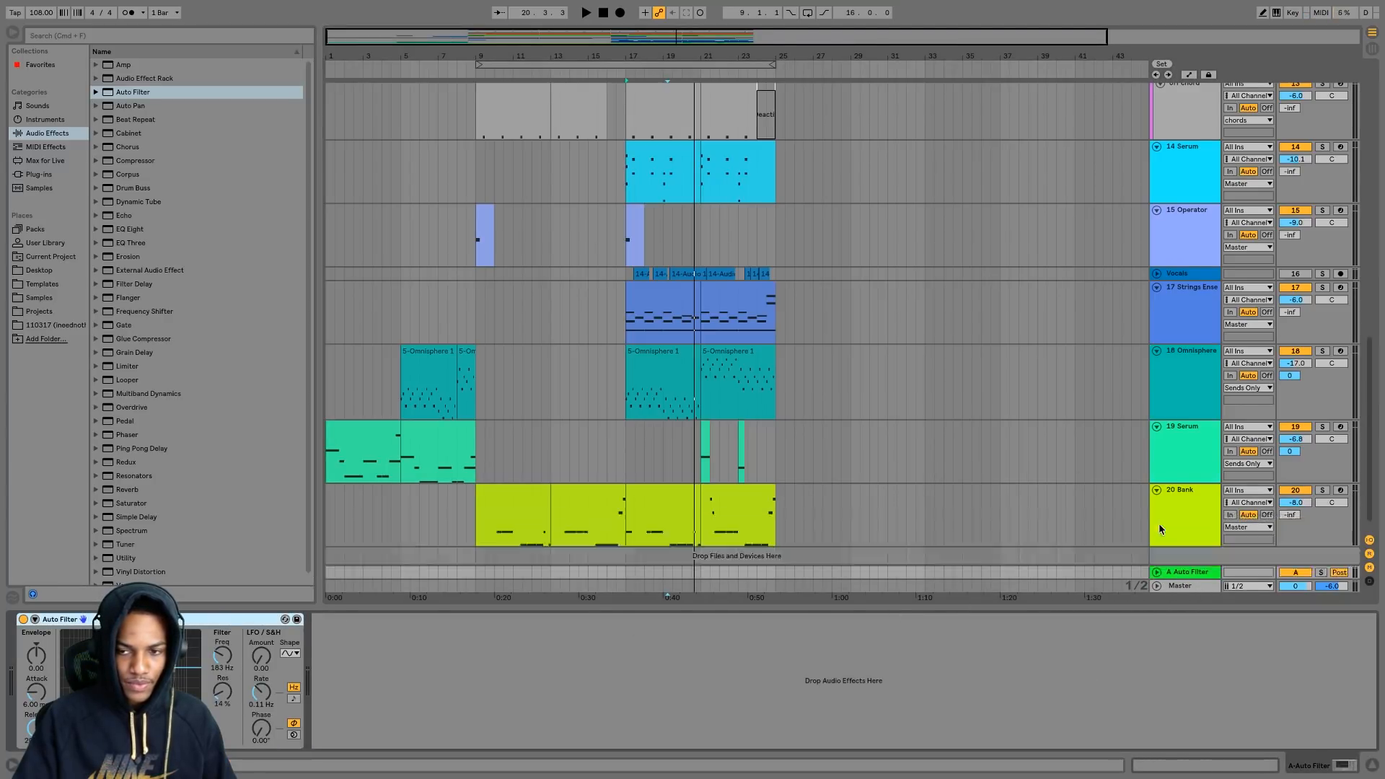
pyautogui.scroll(-1, 437, 481)
pyautogui.click(455, 462)
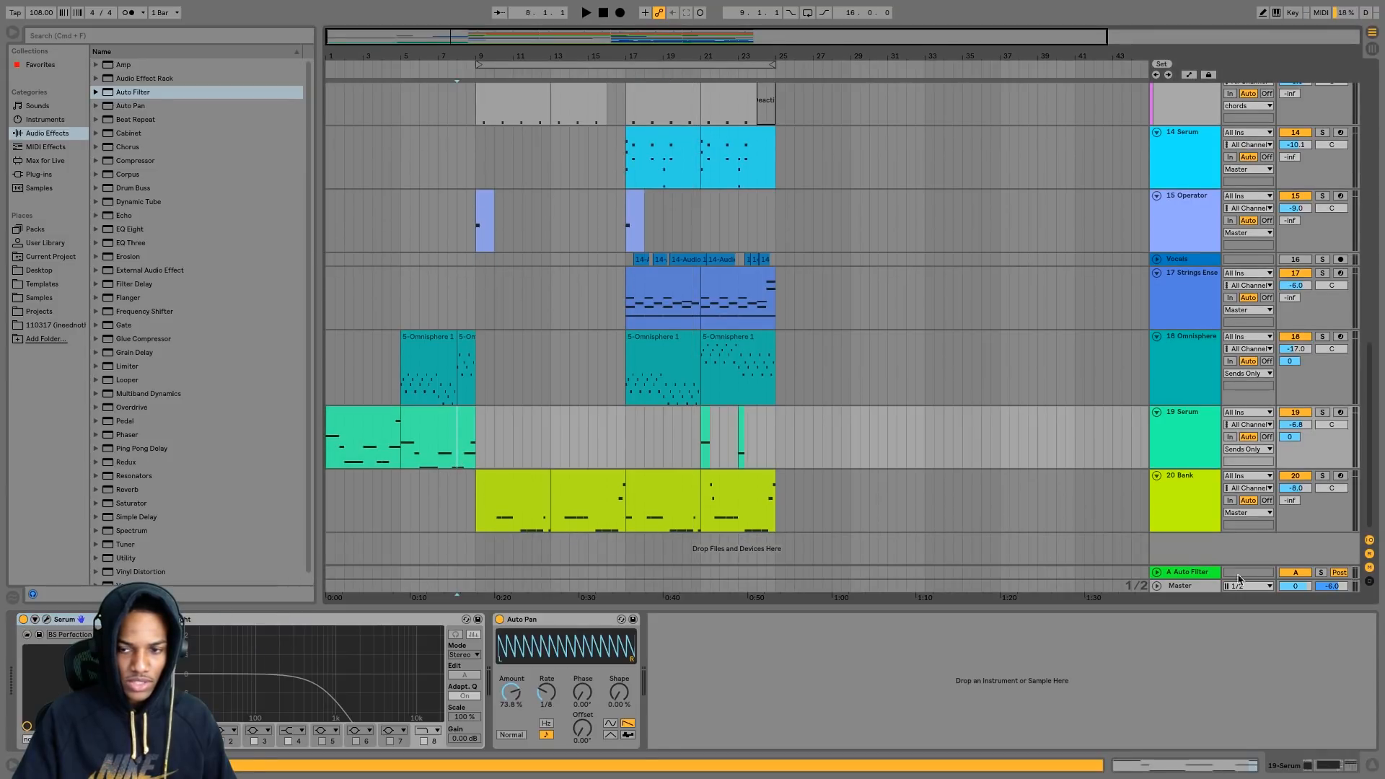
pyautogui.click(1200, 575)
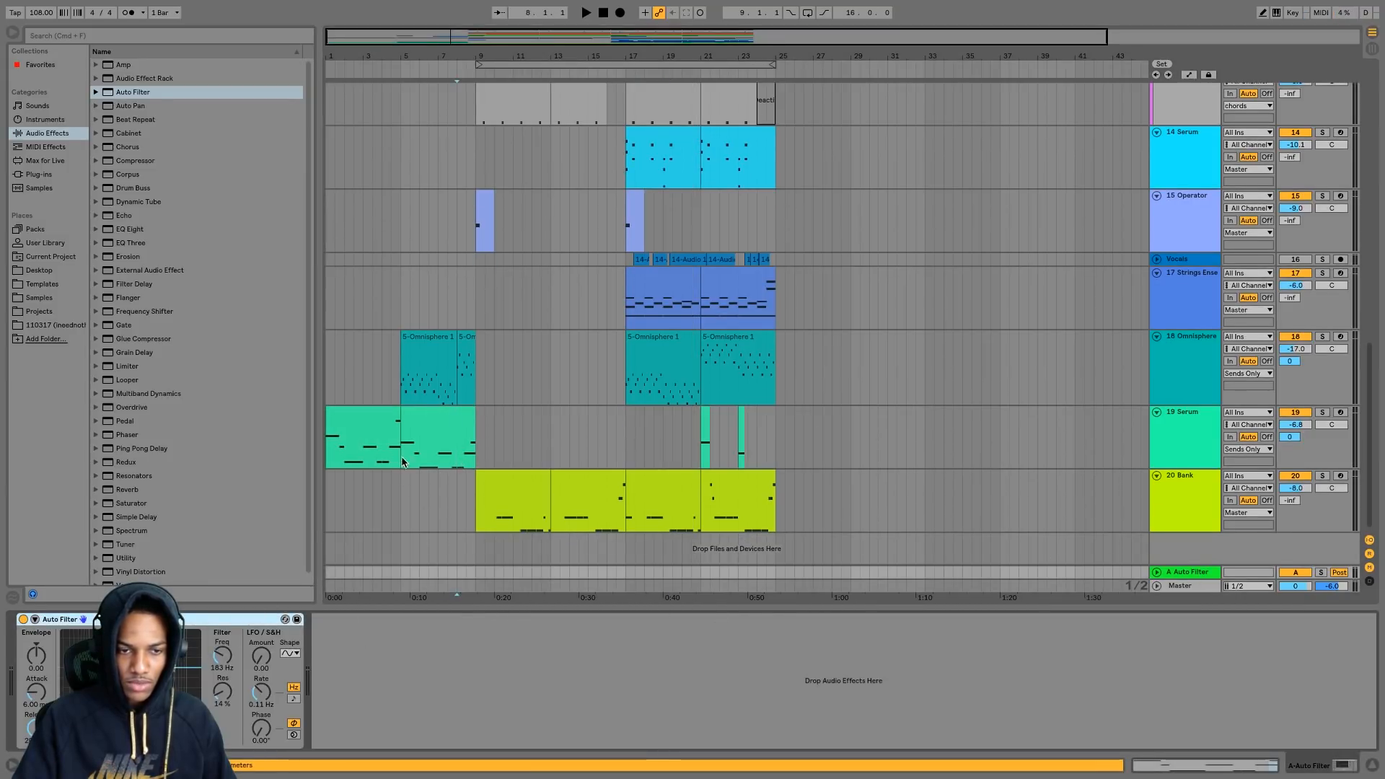
pyautogui.click(473, 444)
pyautogui.press('space')
pyautogui.press('space')
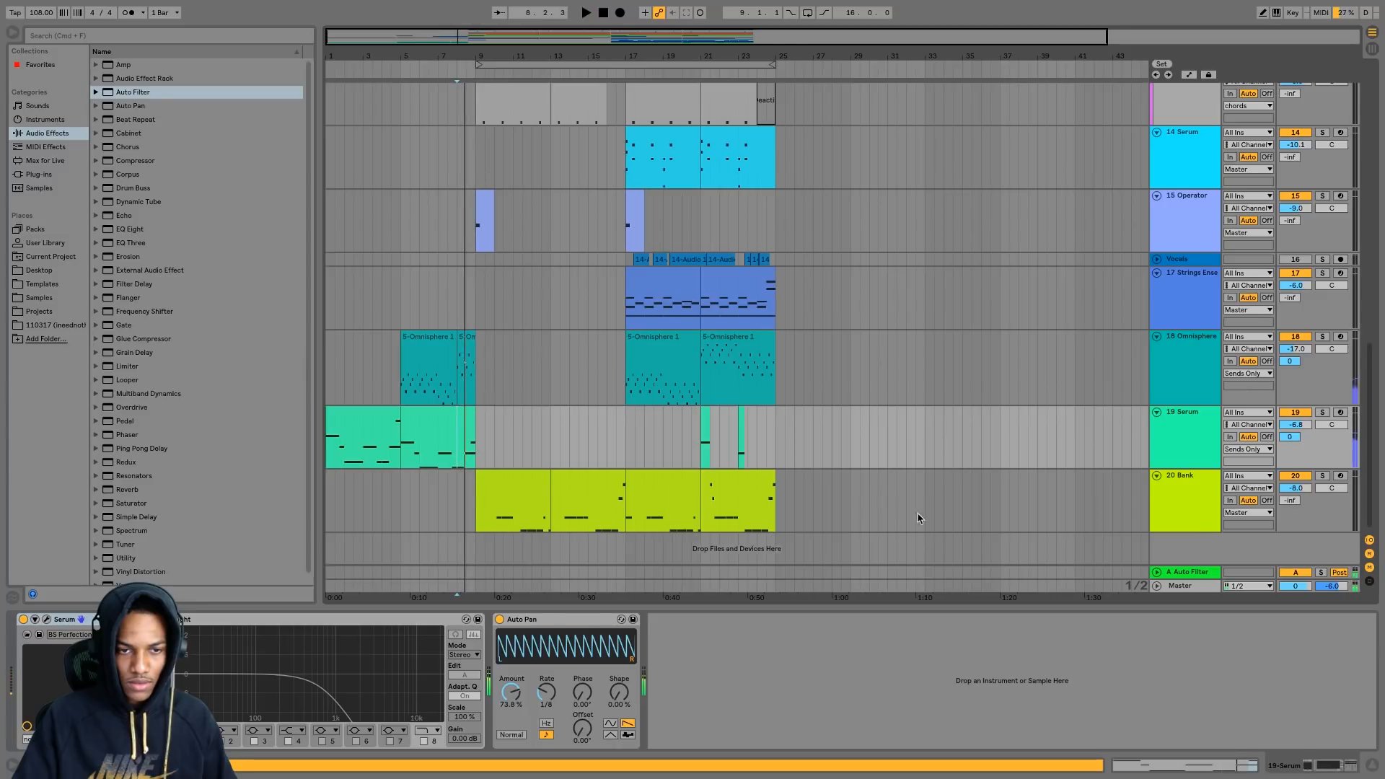
# - Set the return's Auto Filter to 26.0 Hz, switch it off, and automate the device to turn on only during bar 8
pyautogui.click(1172, 575)
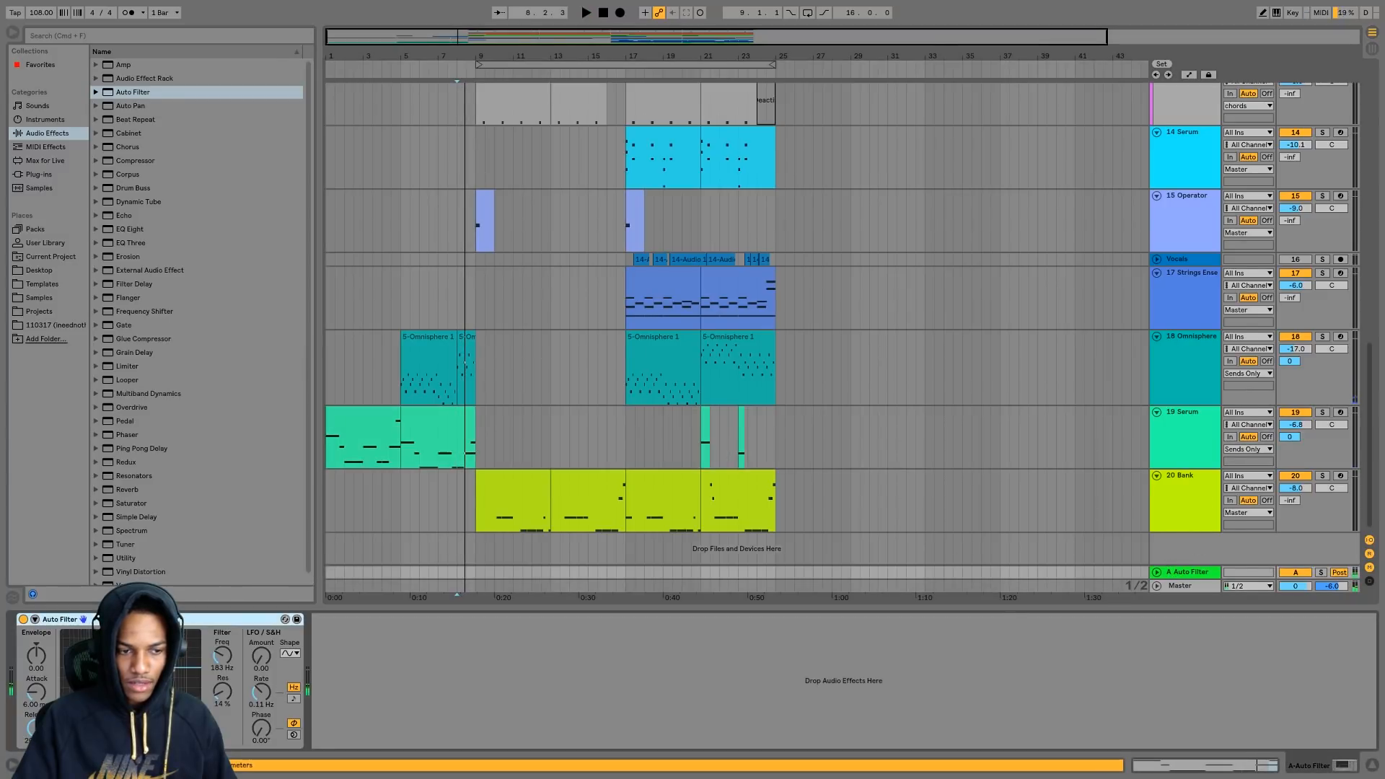
pyautogui.click(23, 619)
pyautogui.click(1188, 74)
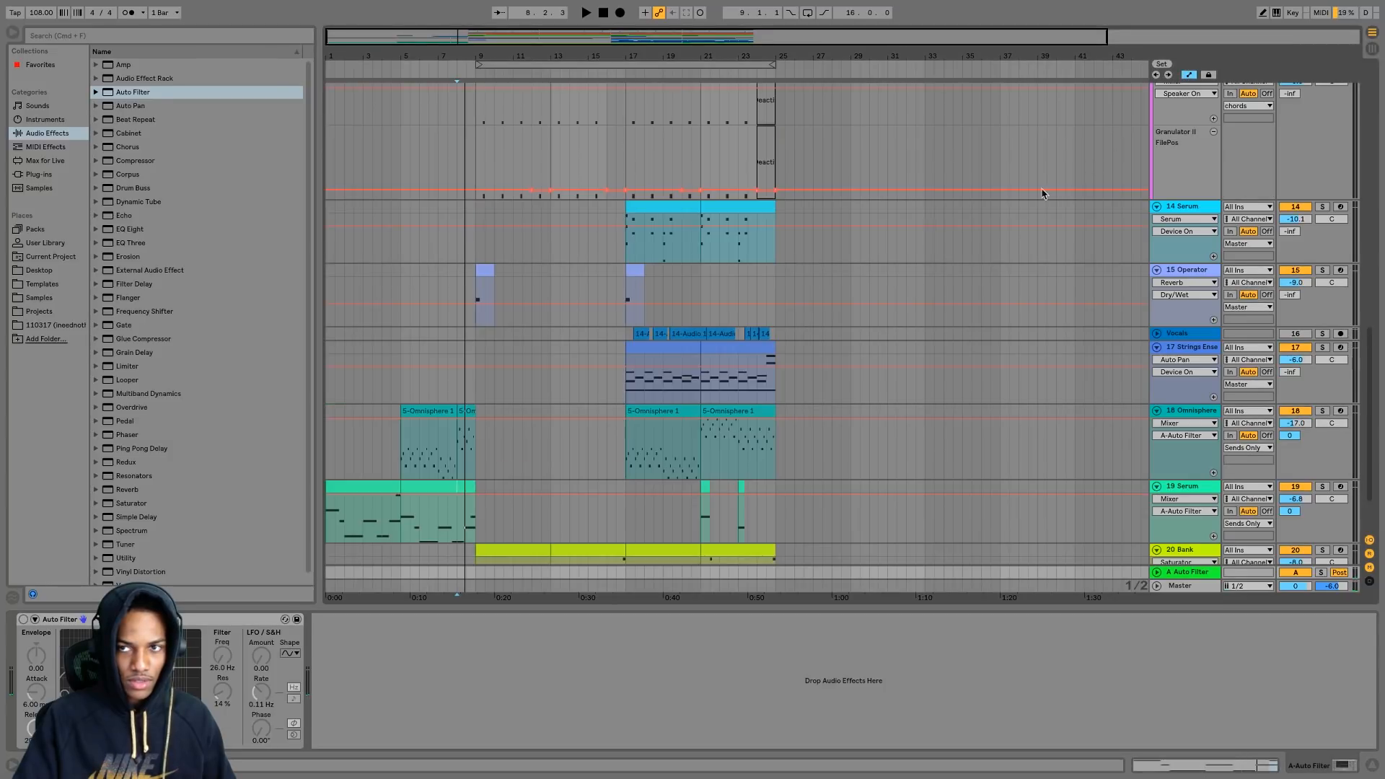
pyautogui.click(461, 522)
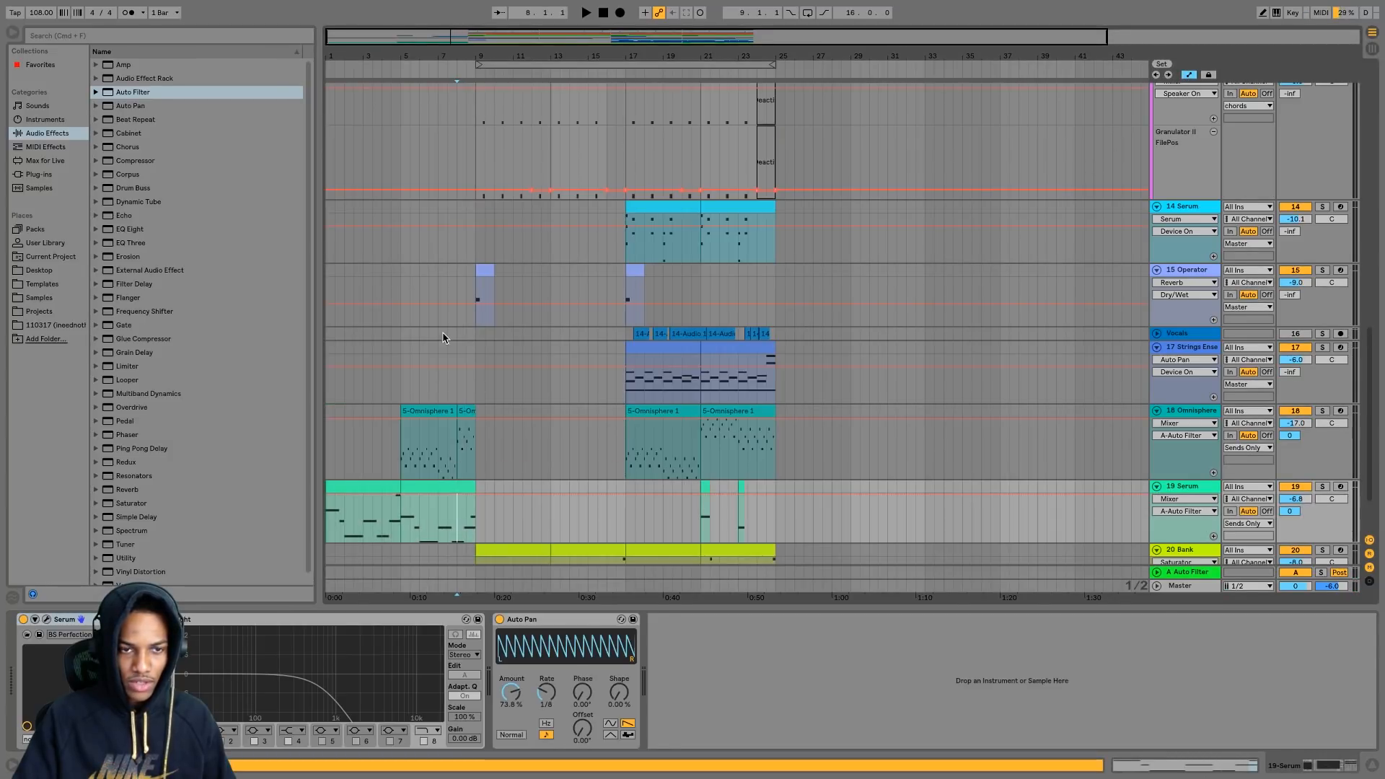
pyautogui.click(1154, 573)
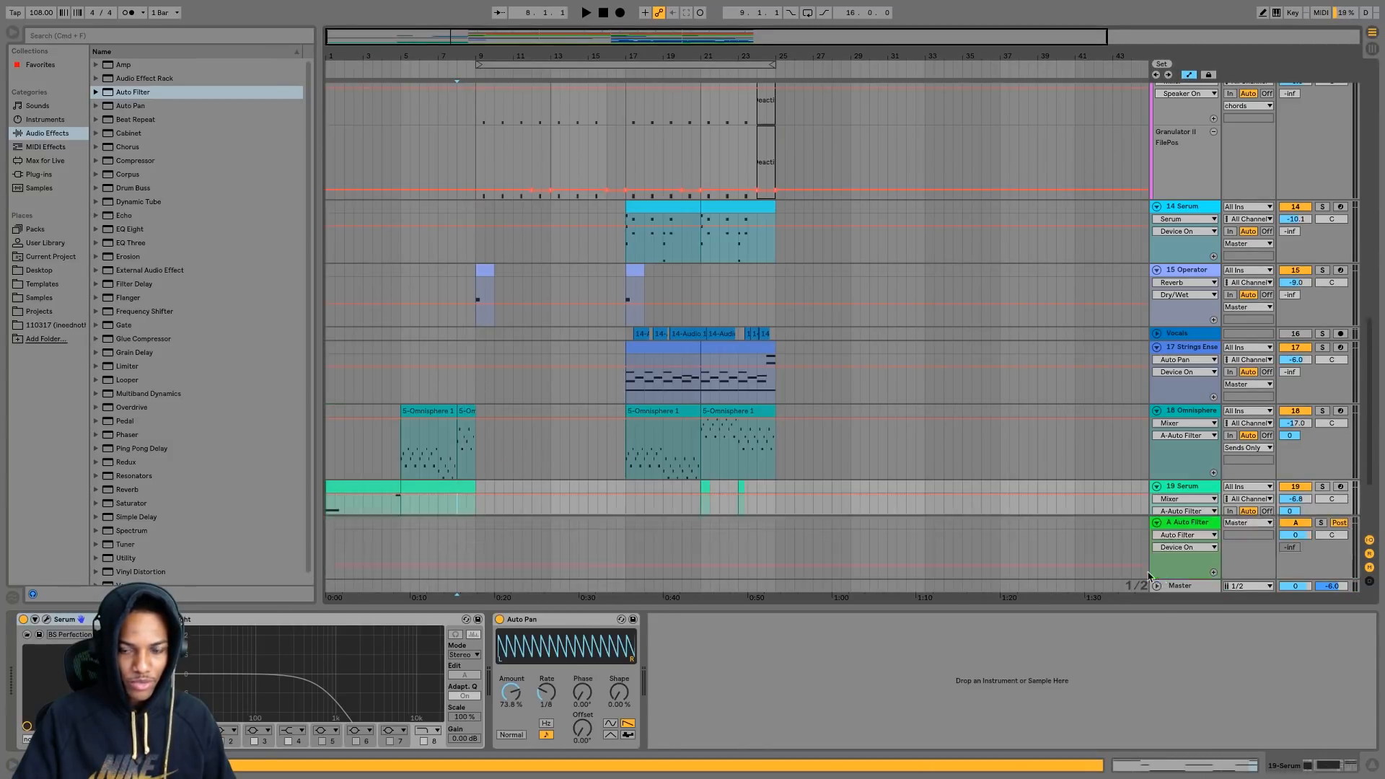
pyautogui.scroll(-2, 793, 505)
pyautogui.moveTo(458, 551)
pyautogui.mouseDown()
pyautogui.moveTo(478, 547)
pyautogui.moveTo(468, 539)
pyautogui.mouseUp()
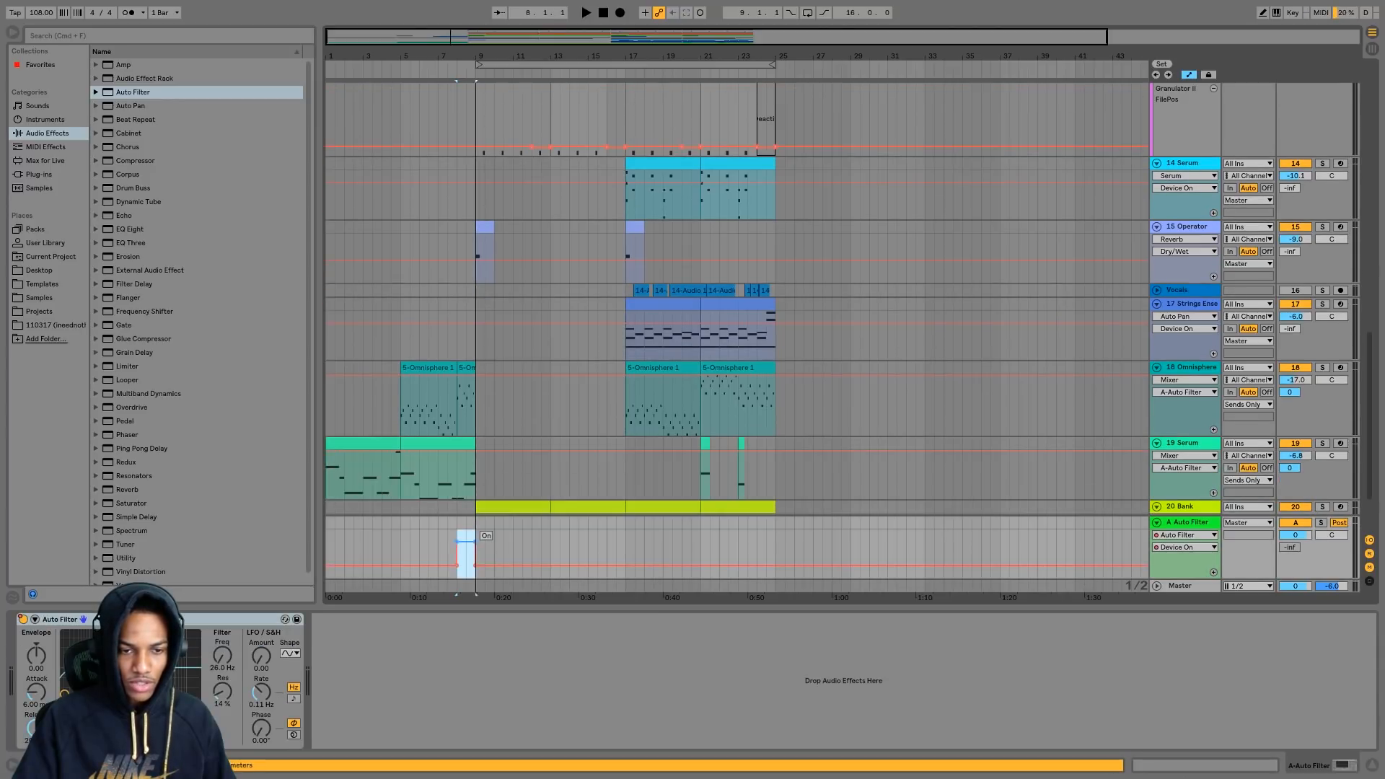
# - Automate the Auto Filter frequency as a ramp from 26.0 Hz to about 5.95 kHz across bar 8 and play it back
pyautogui.click(220, 656)
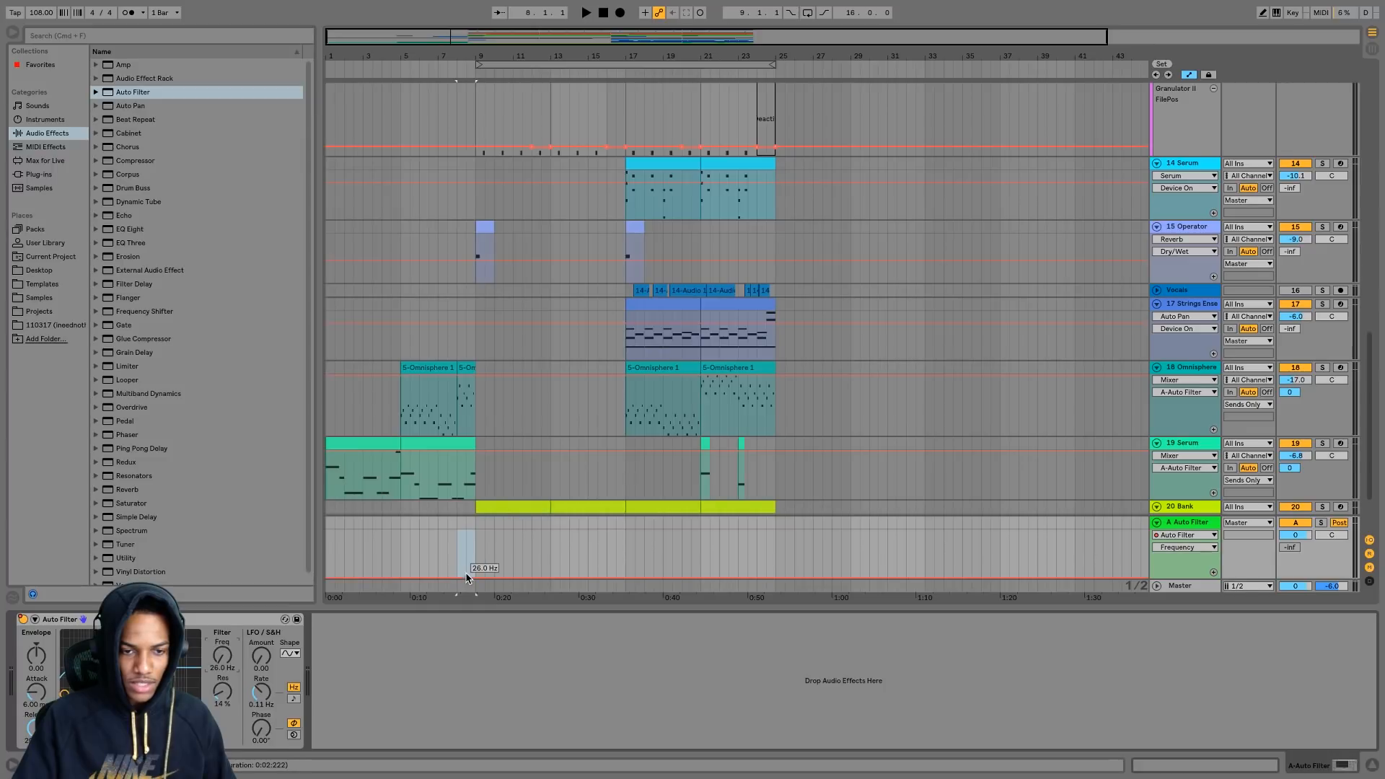
pyautogui.moveTo(465, 577); pyautogui.dragTo(466, 537)
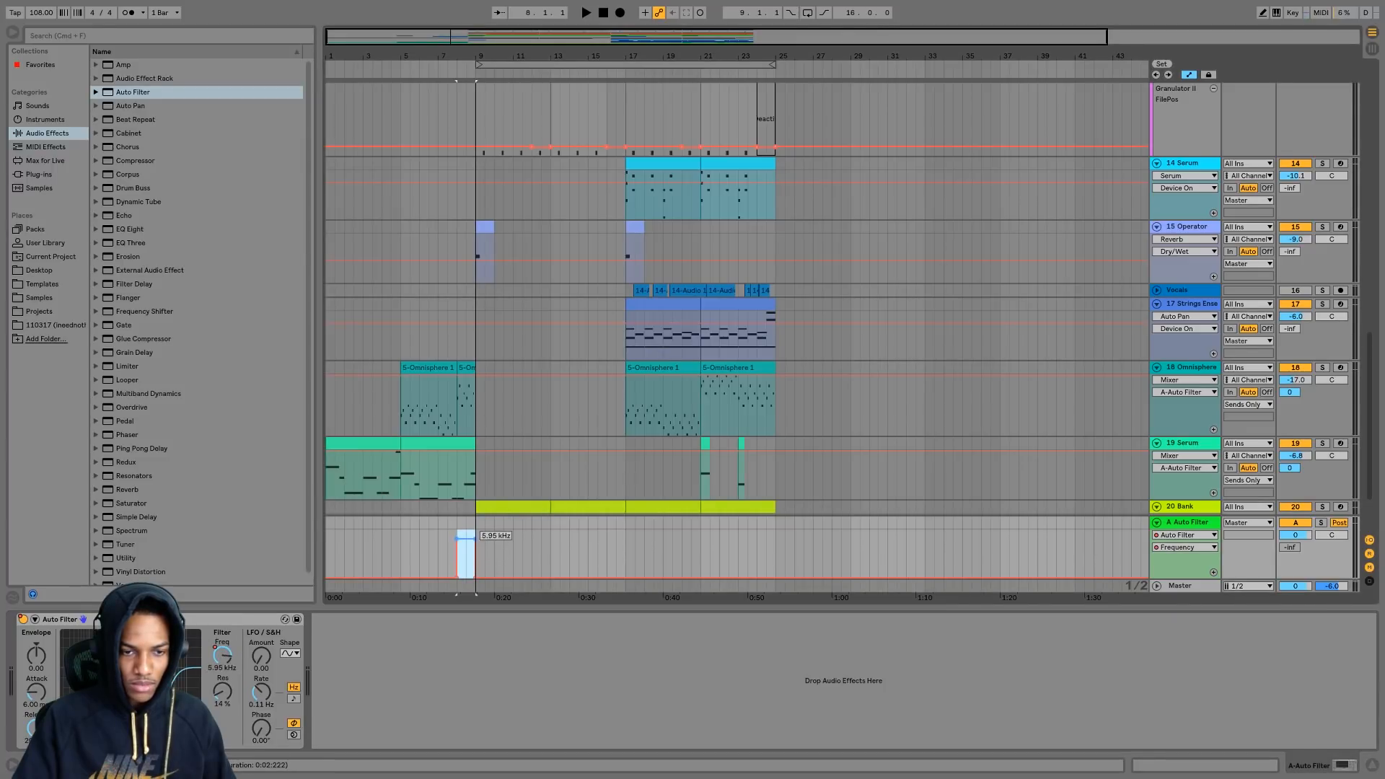
pyautogui.click(456, 534)
pyautogui.press('space')
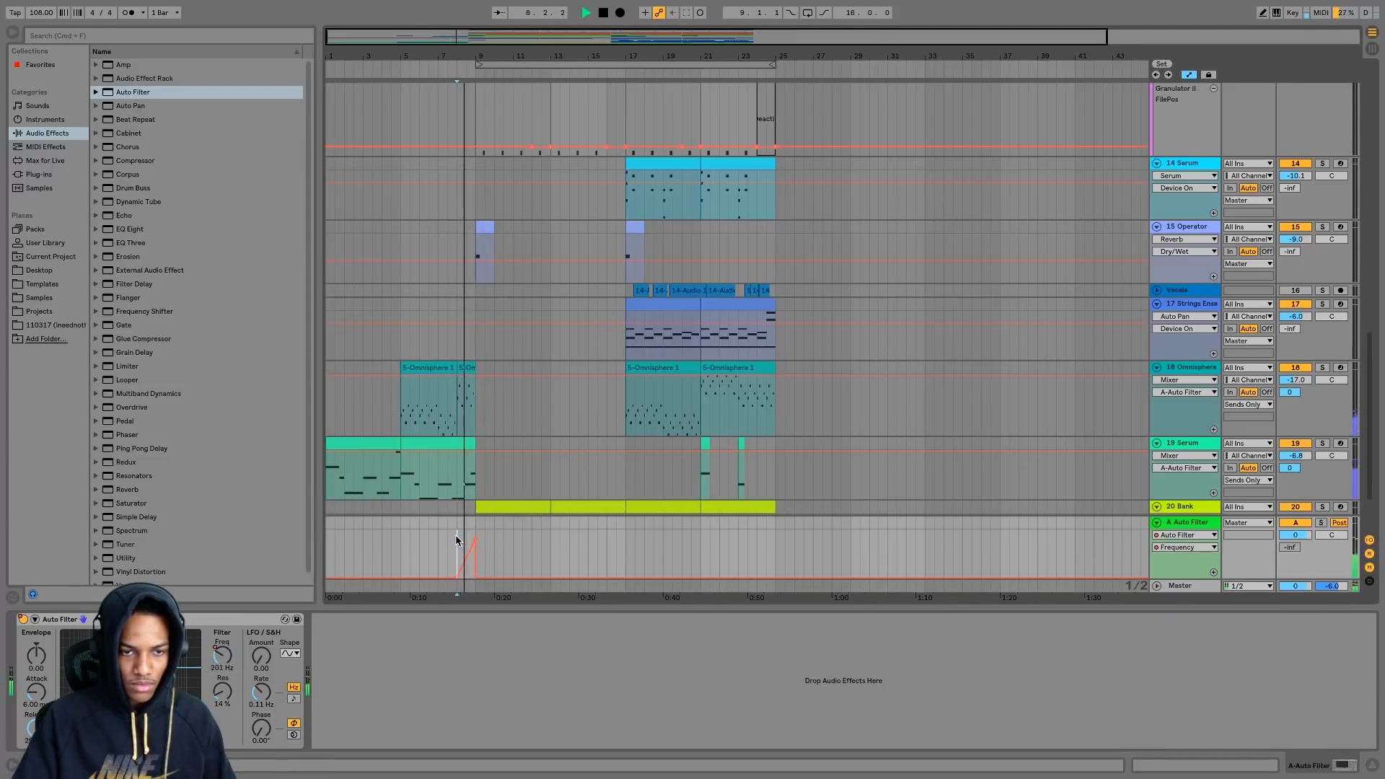
pyautogui.press('space')
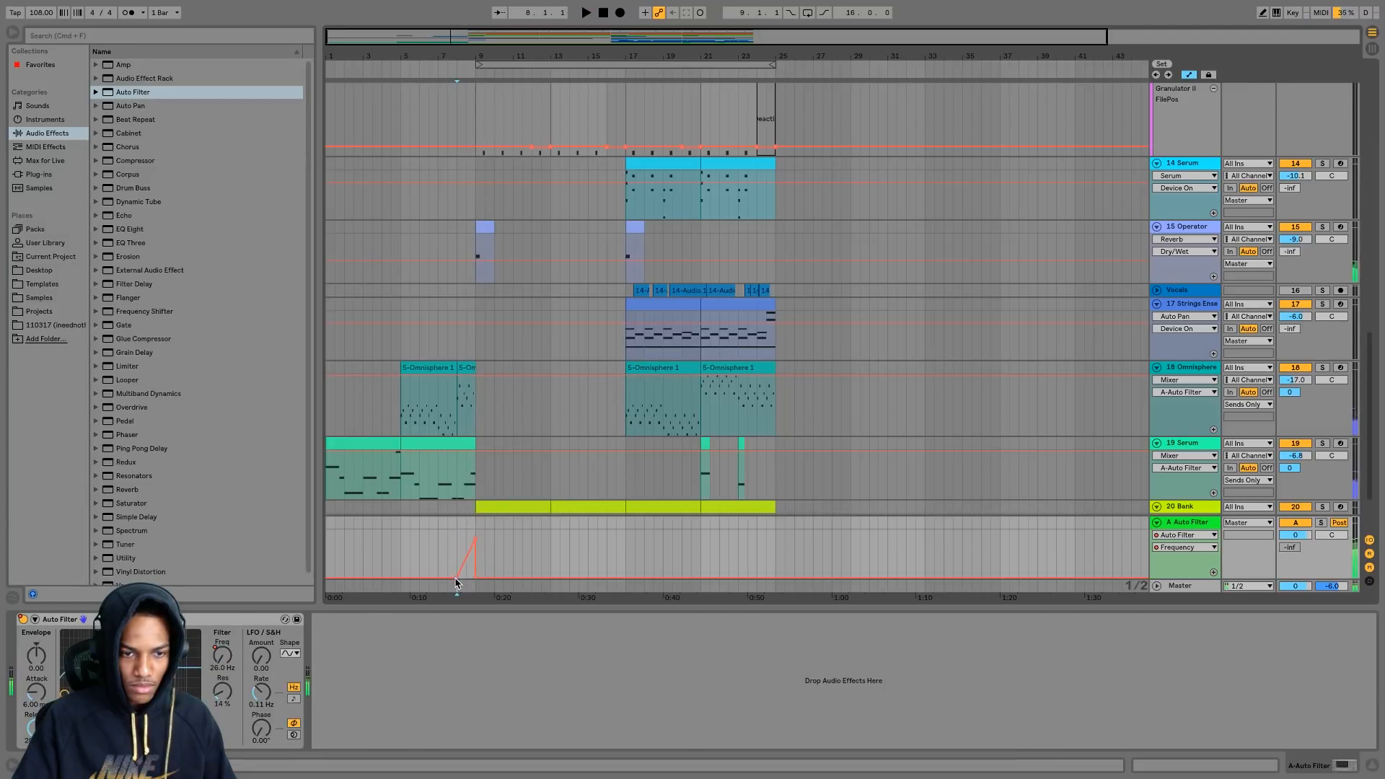
# - Delay the frequency ramp's start to mid-bar 8, lower its peak to about 1.61 kHz, and audition the transition into bar 9
pyautogui.moveTo(456, 577); pyautogui.dragTo(475, 549)
pyautogui.press('space')
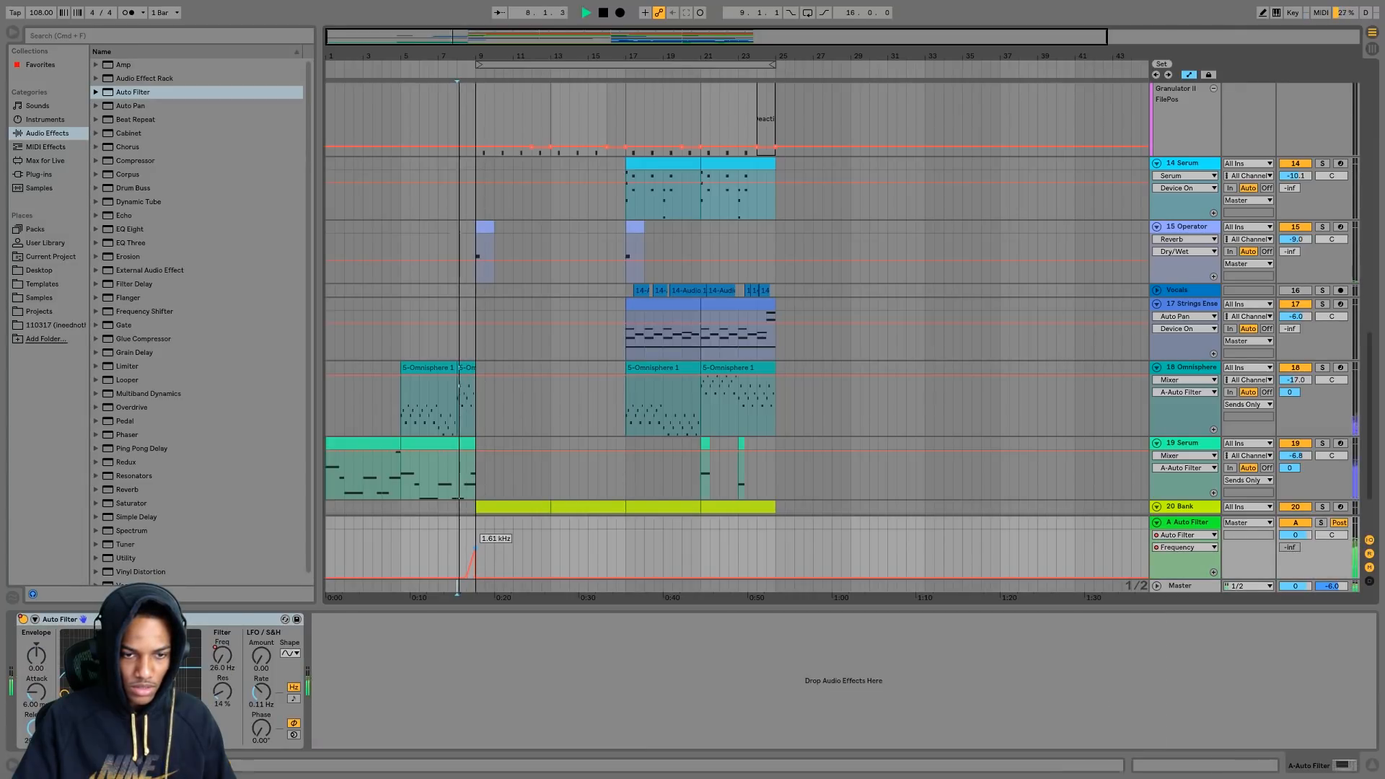
pyautogui.press('space')
pyautogui.press('space')
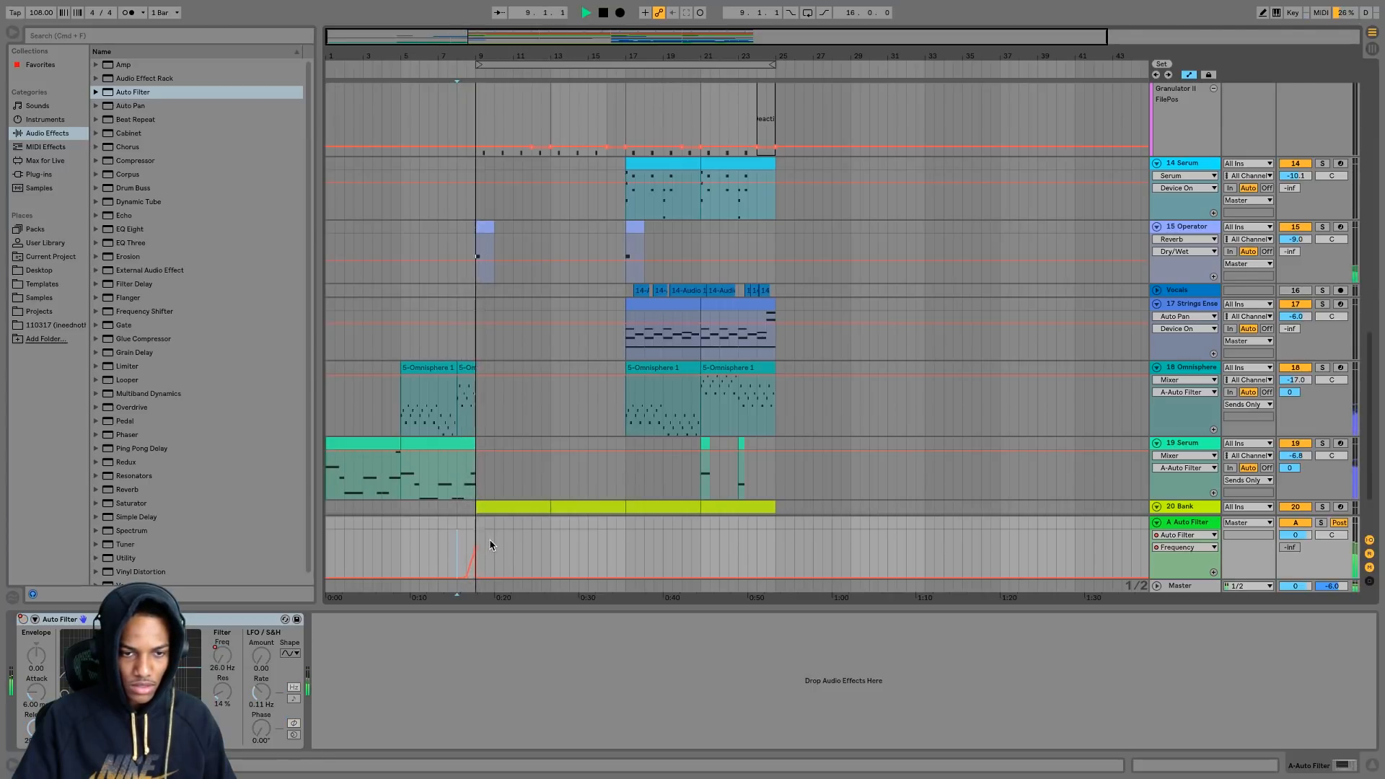
pyautogui.press('space')
pyautogui.press('space')
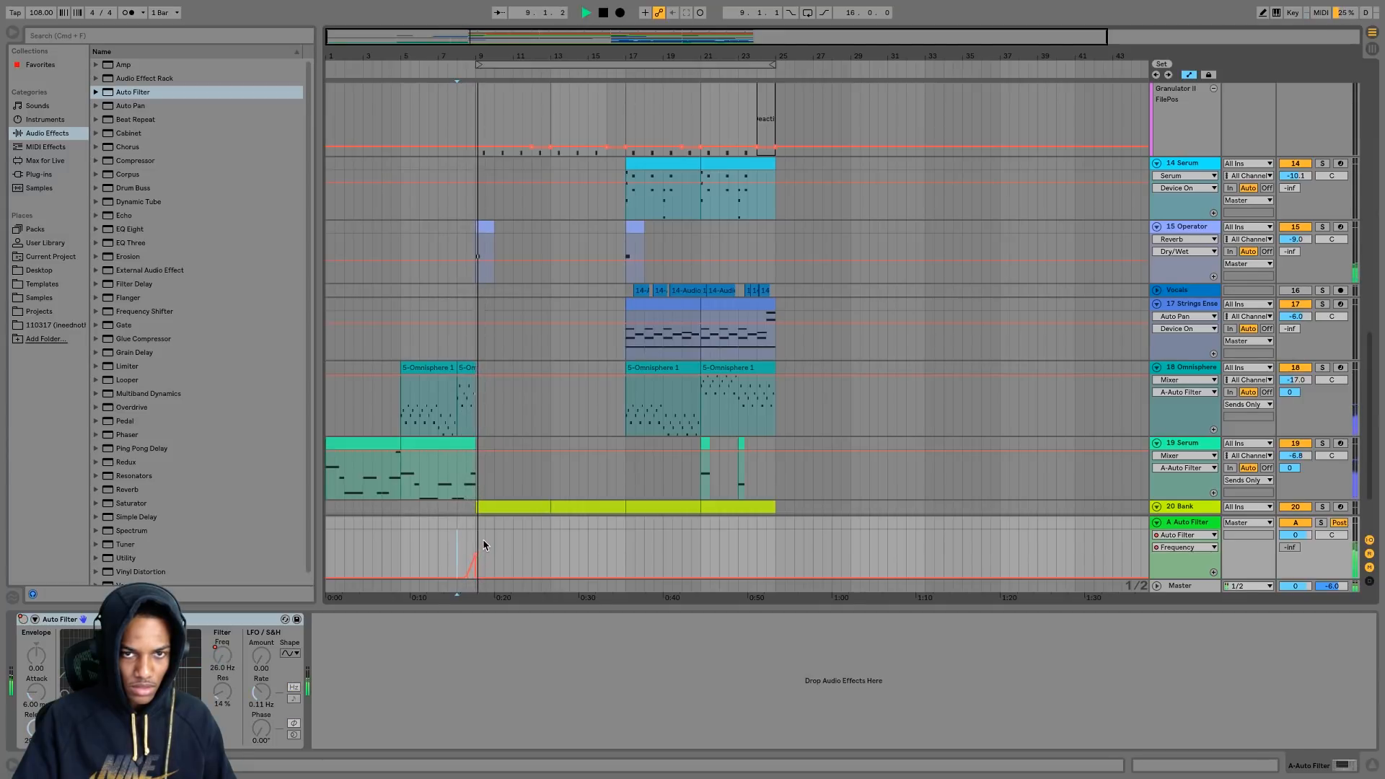
pyautogui.press('space')
# - Bend the frequency ramp before bar 9 into a curve that rises slowly at first, and audition it from mid-bar 8
pyautogui.scroll(3, 477, 549)
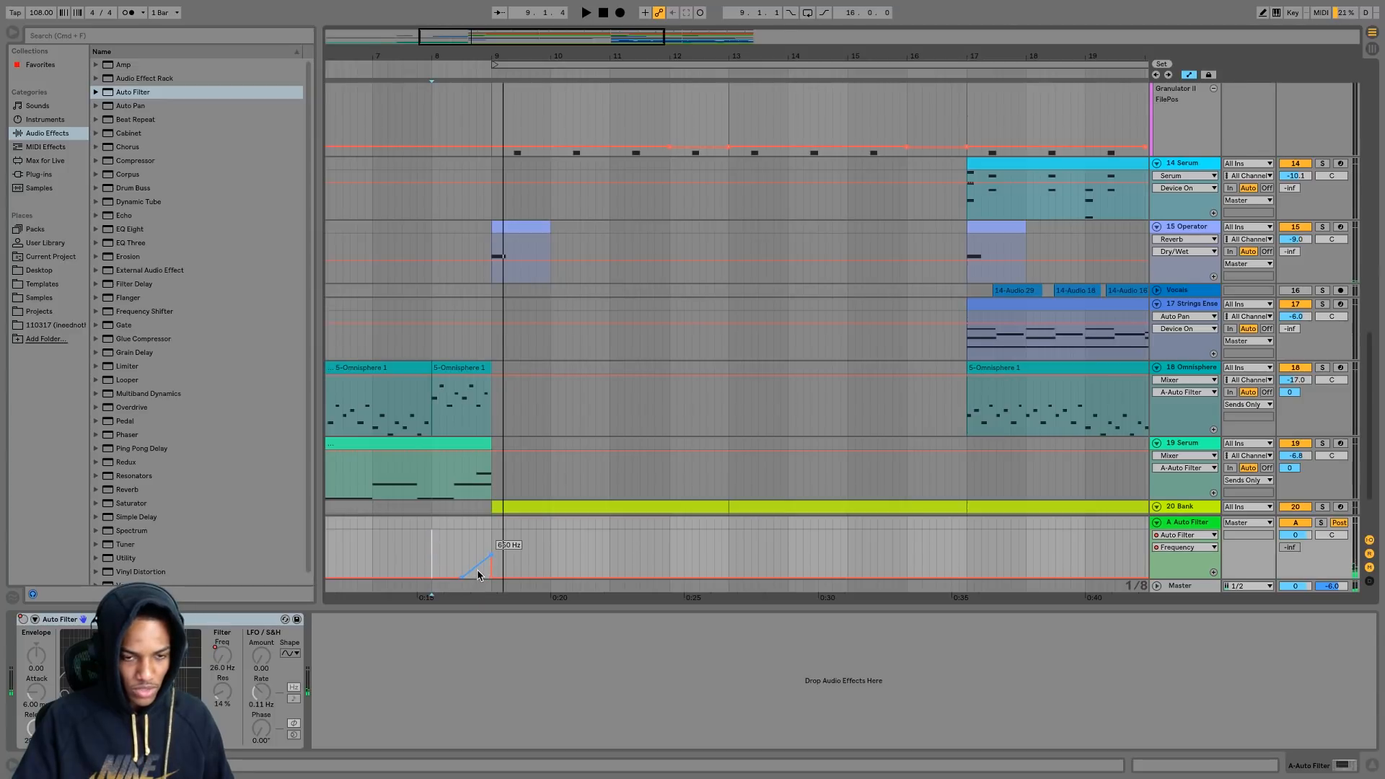
pyautogui.moveTo(478, 572); pyautogui.dragTo(478, 588)
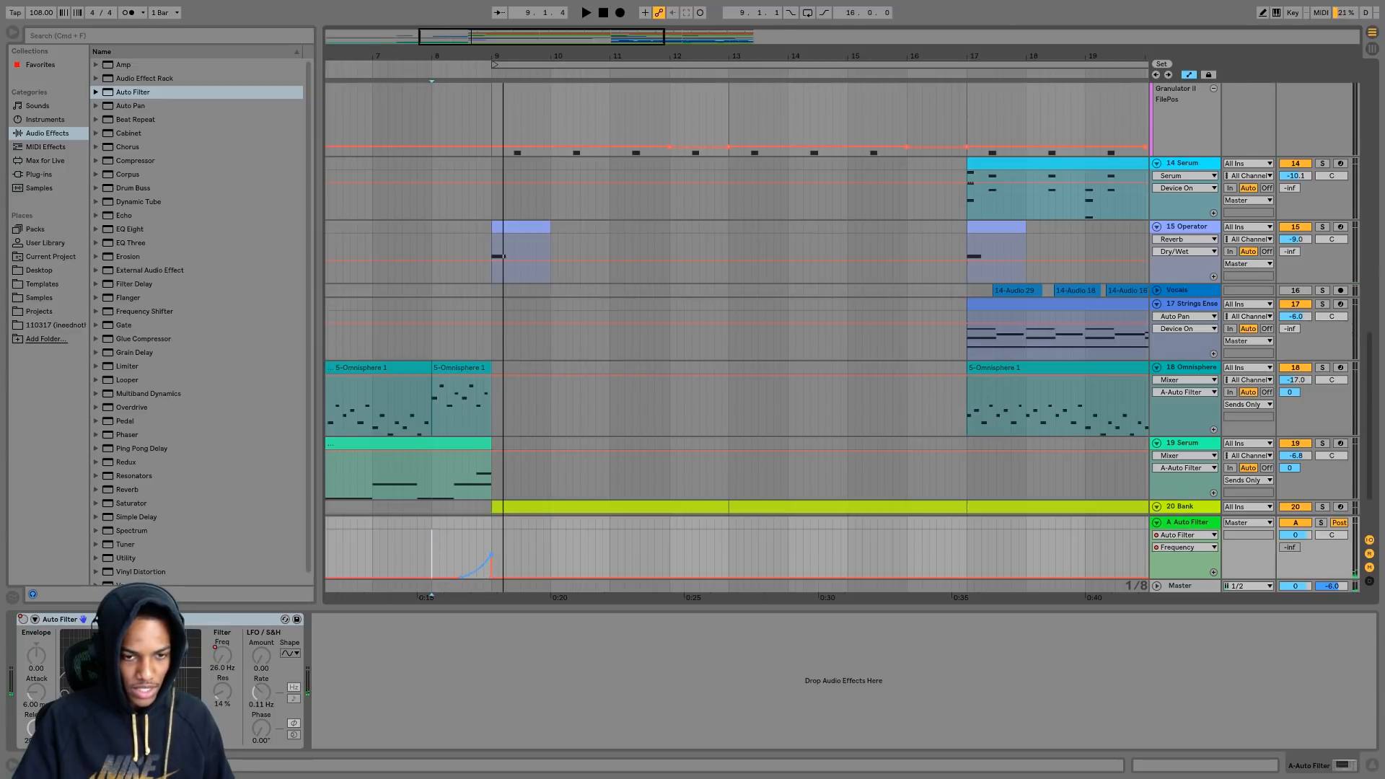
pyautogui.click(455, 552)
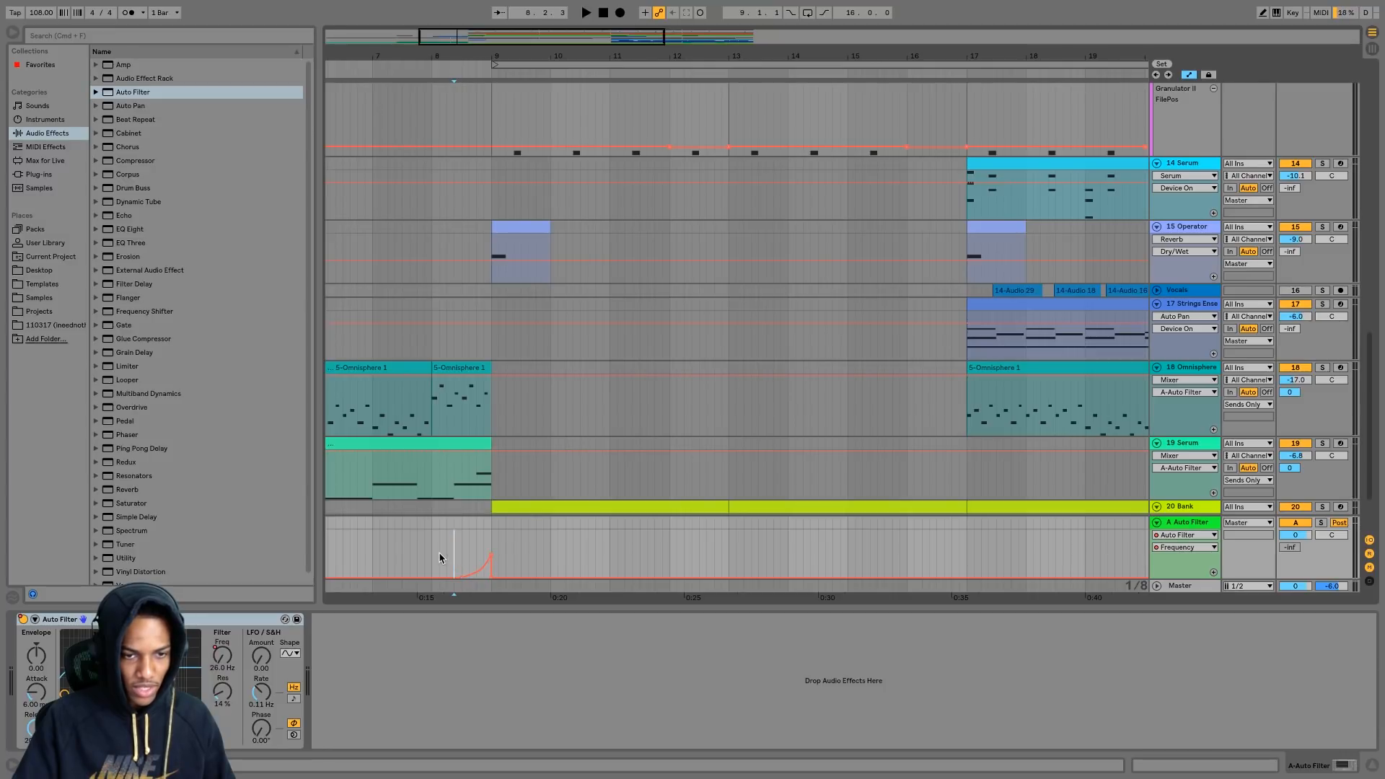
pyautogui.click(463, 553)
pyautogui.press('space')
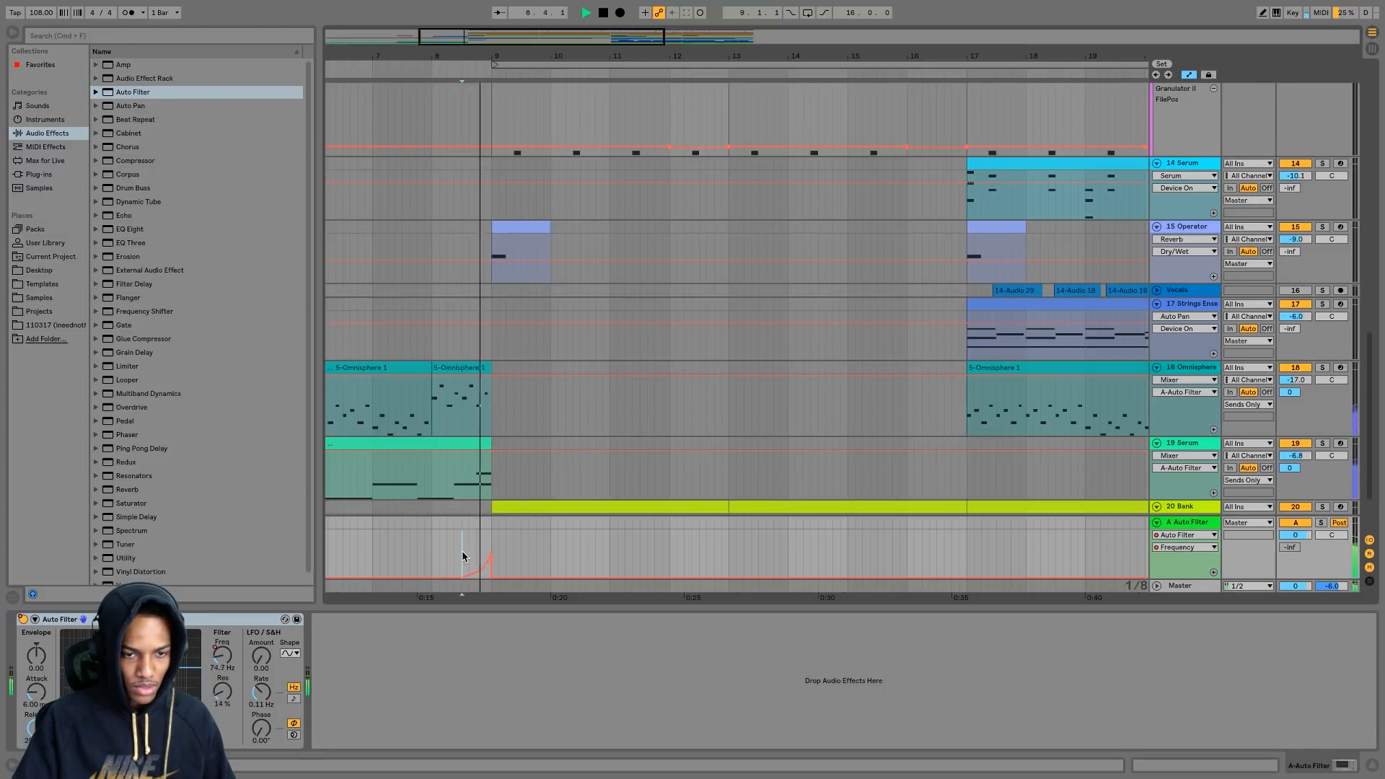
pyautogui.press('space')
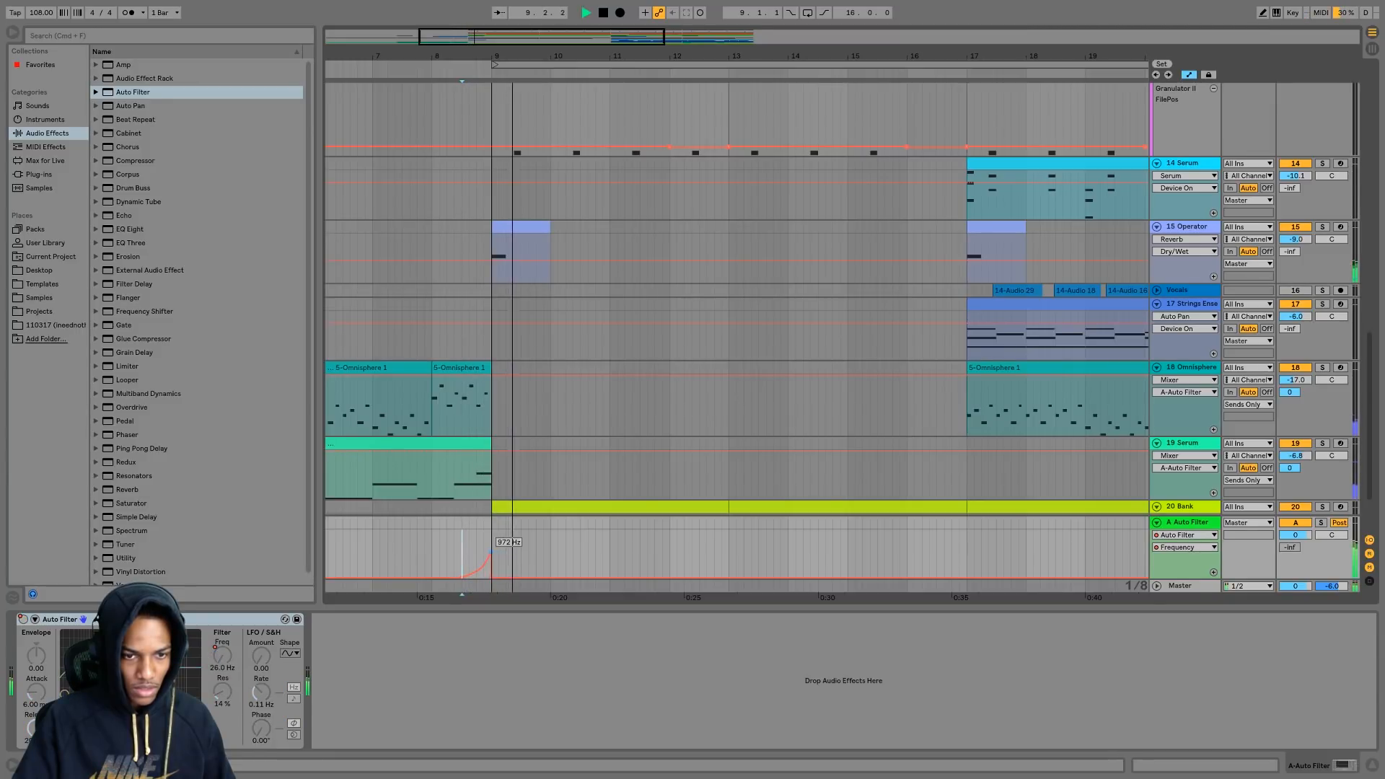
pyautogui.press('space')
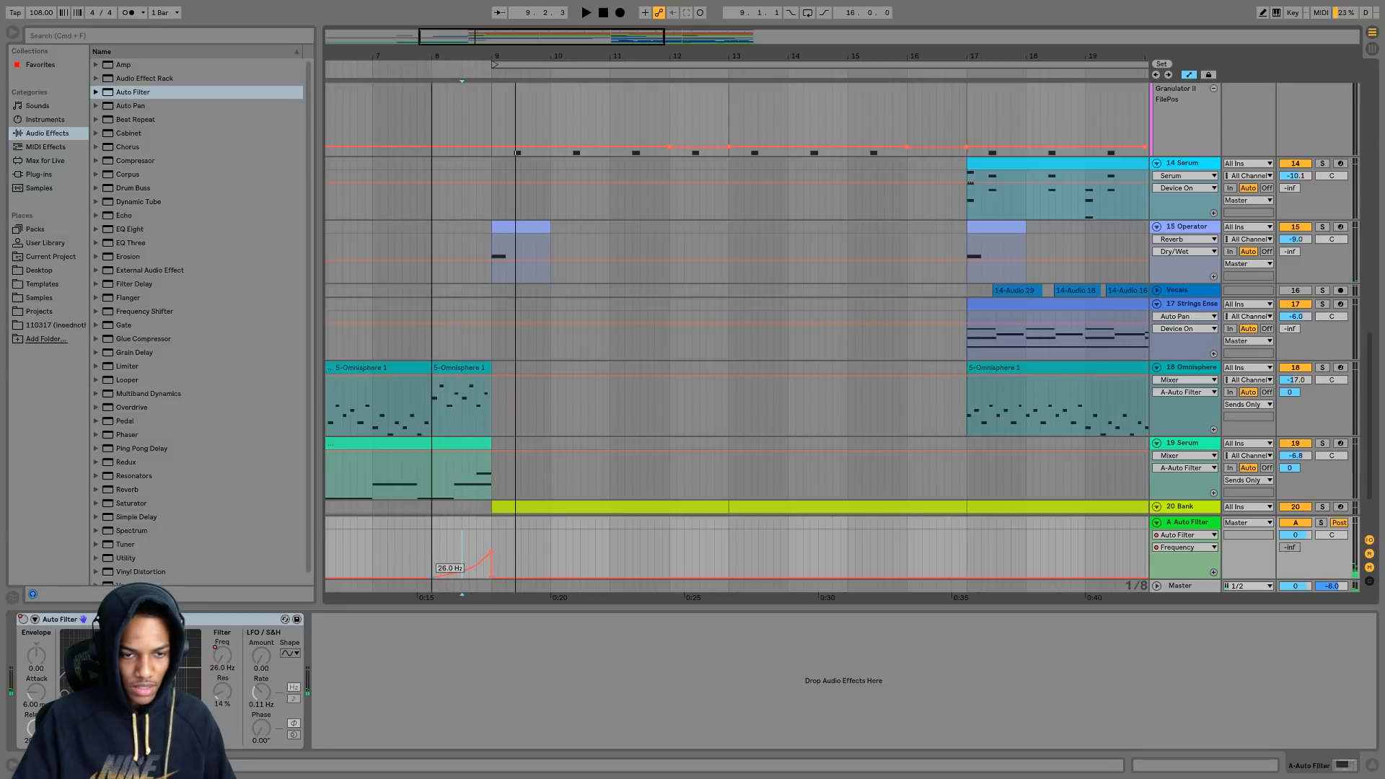
# - Start the frequency curve earlier in bar 8 and slope its drop to end just past bar 9, checking both by playback
pyautogui.click(437, 566)
pyautogui.press('space')
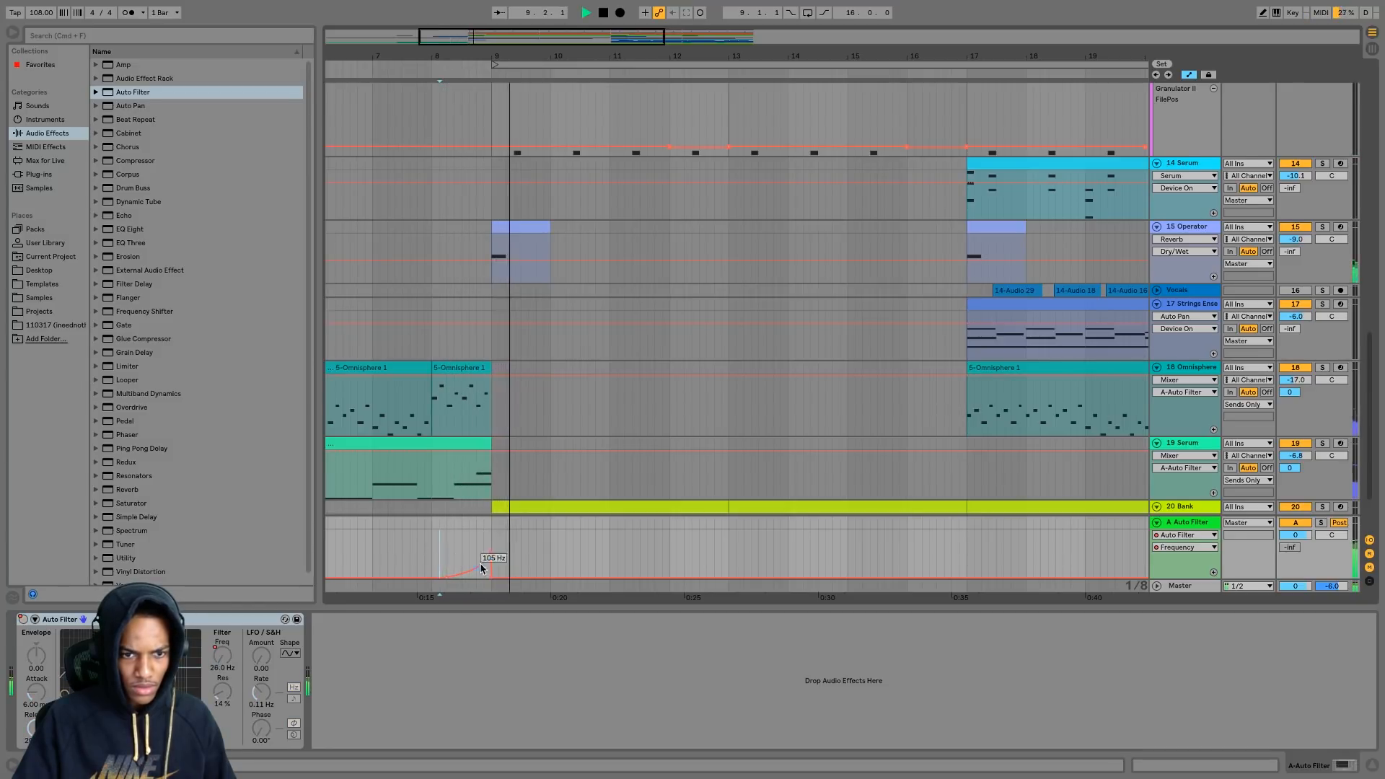
pyautogui.press('space')
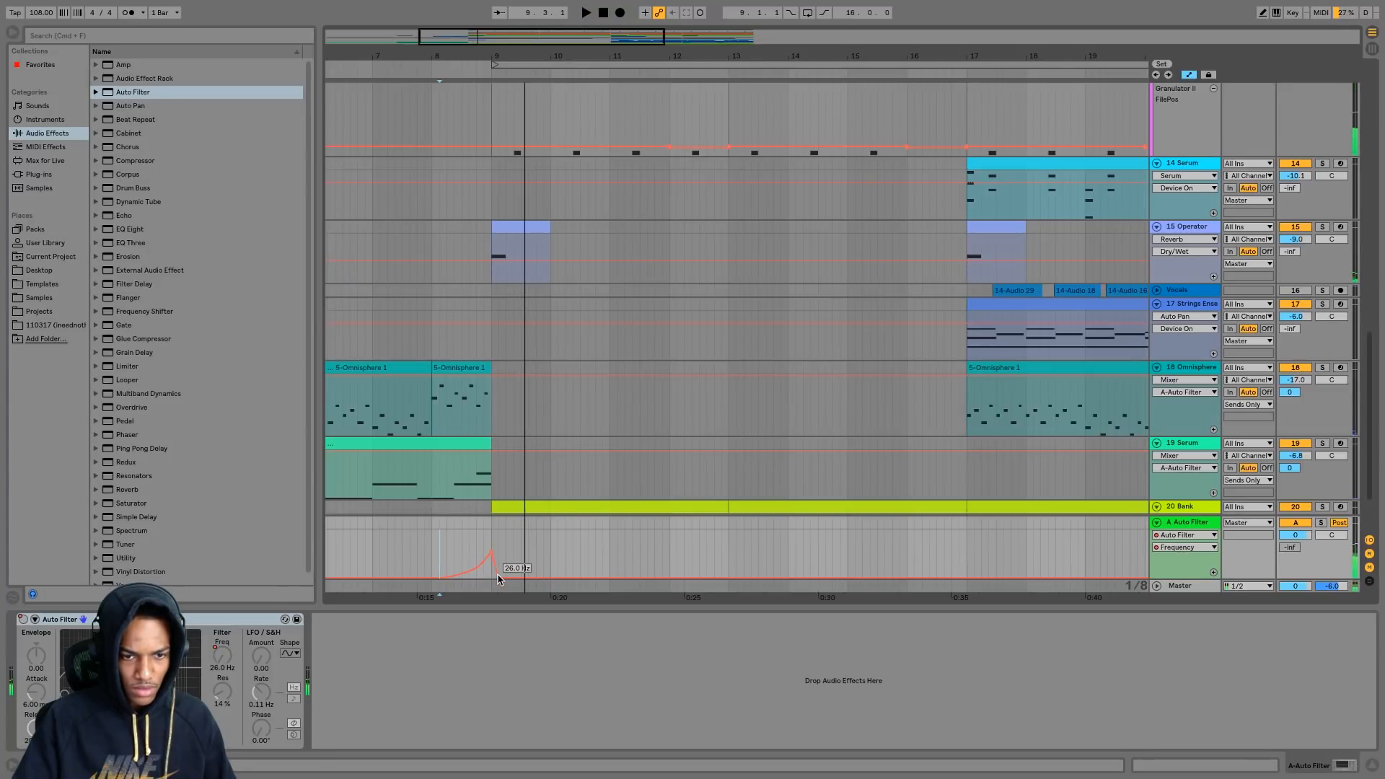
pyautogui.moveTo(492, 575); pyautogui.dragTo(498, 576)
pyautogui.click(469, 528)
pyautogui.press('space')
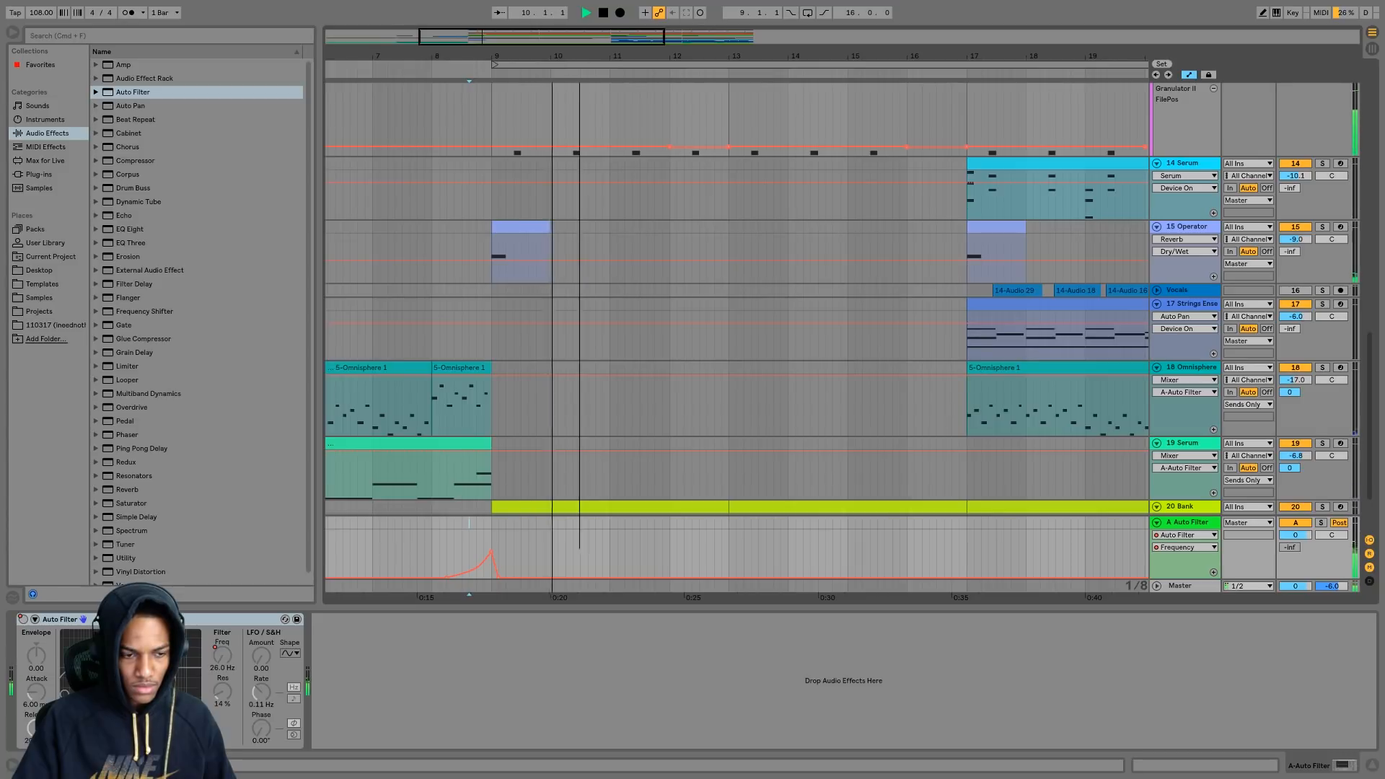
# - Insert a second return track beside Drop HP, rename it STUTTER, and unfold it
pyautogui.moveTo(574, 65)
pyautogui.mouseDown()
pyautogui.moveTo(572, 43)
pyautogui.moveTo(571, 80)
pyautogui.mouseUp()
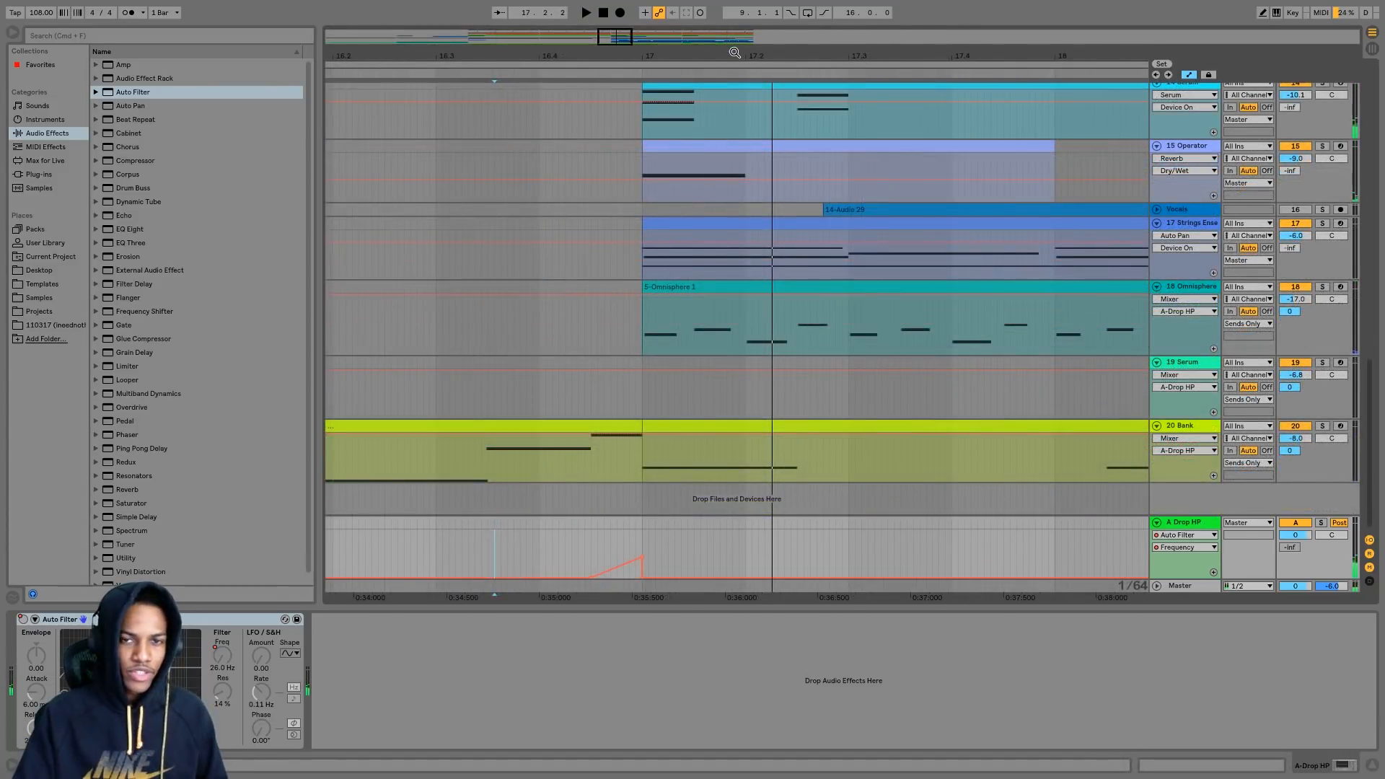
pyautogui.moveTo(732, 53); pyautogui.dragTo(732, 14)
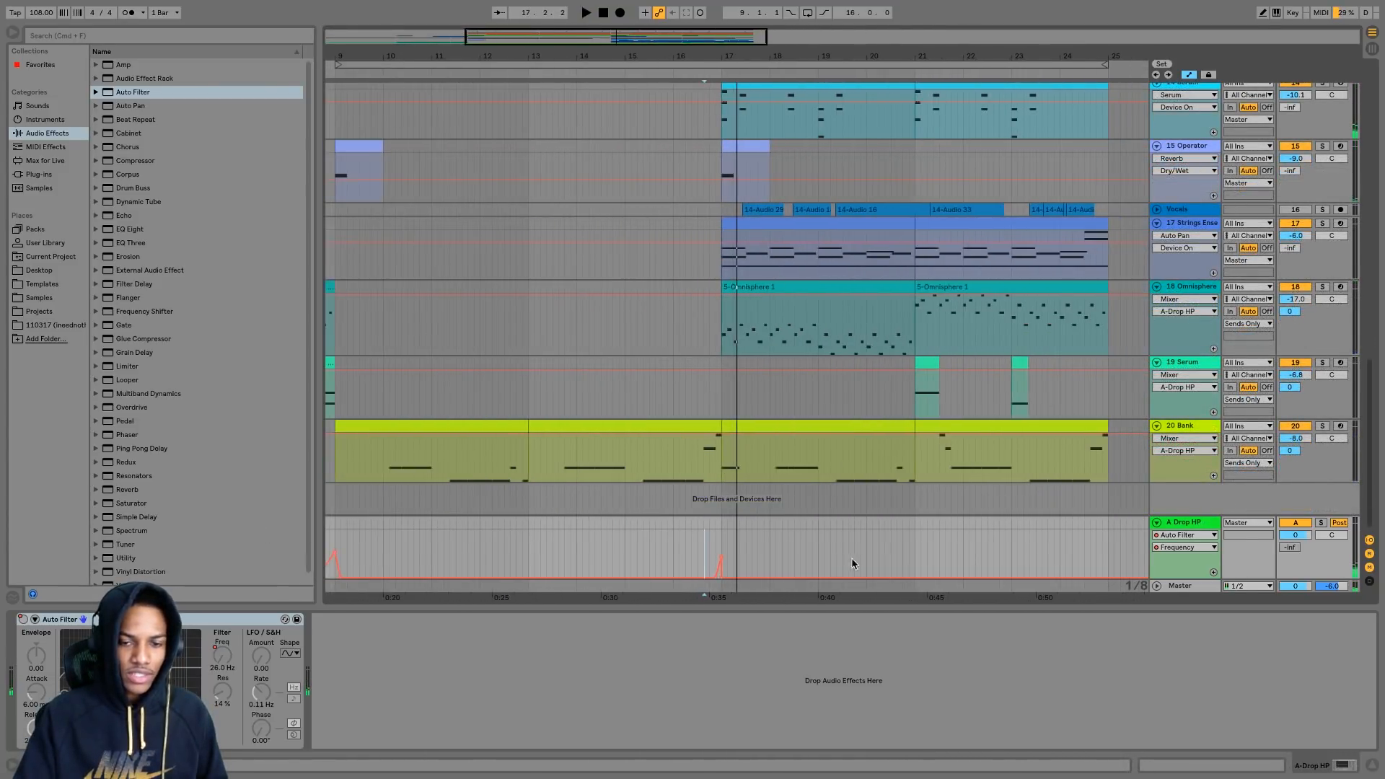
pyautogui.rightClick(1175, 522)
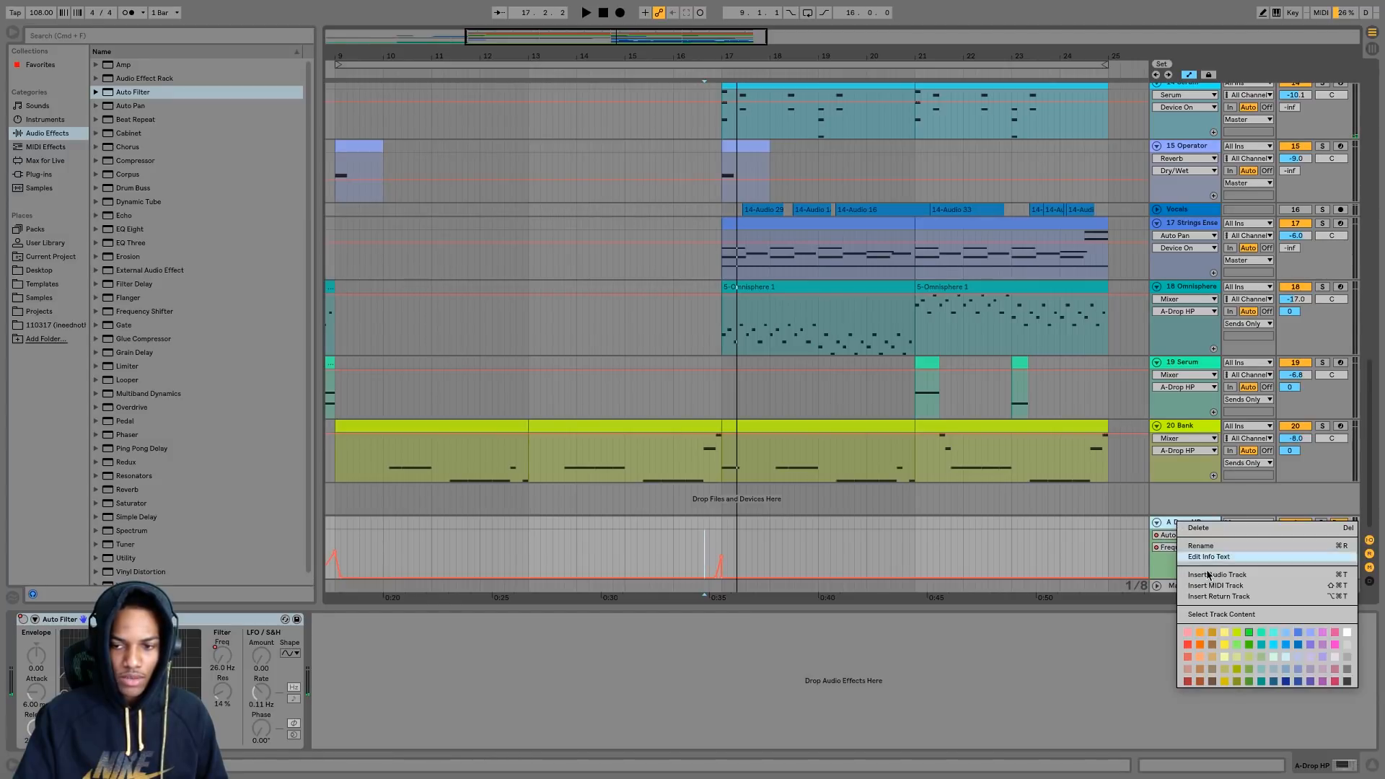
pyautogui.click(1218, 596)
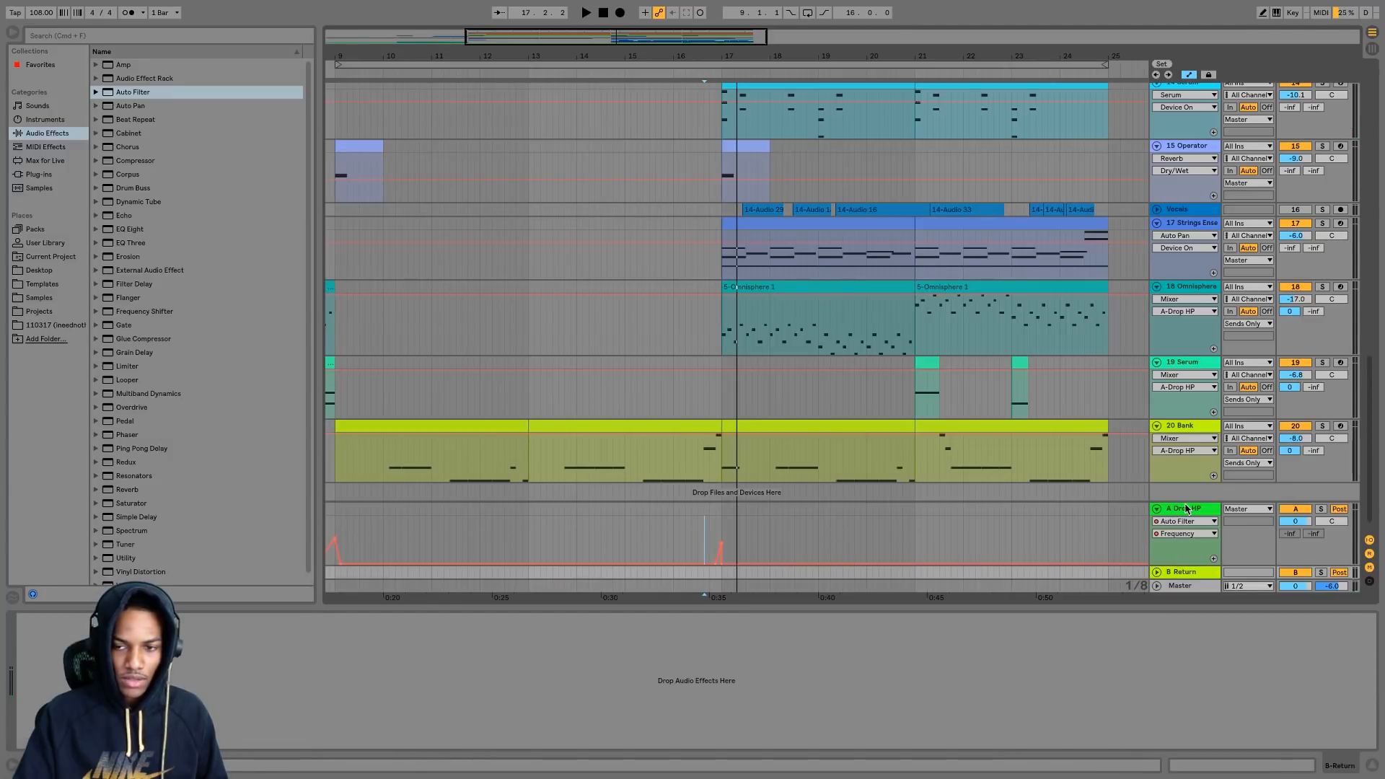
pyautogui.press('super+r')
pyautogui.write('B S')
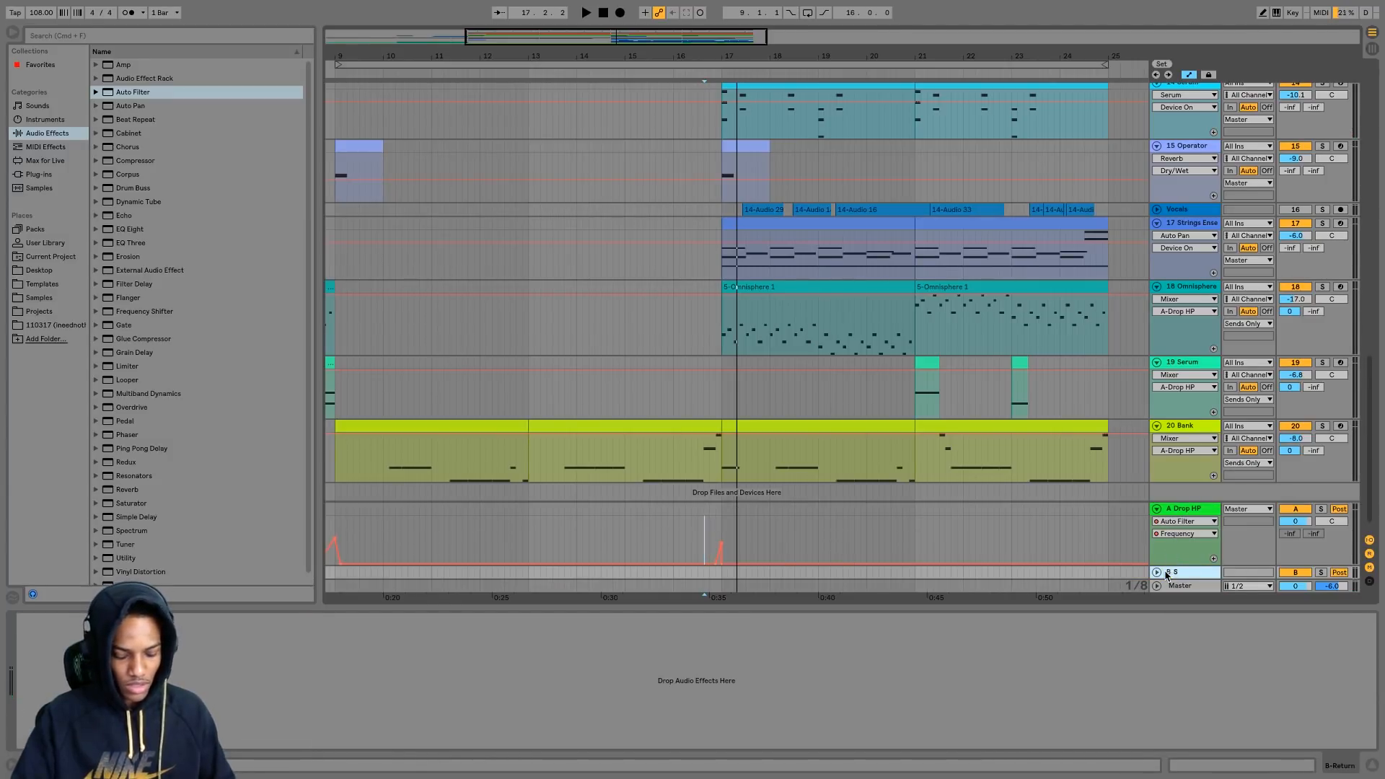
pyautogui.write('TUTTER')
pyautogui.press('Return')
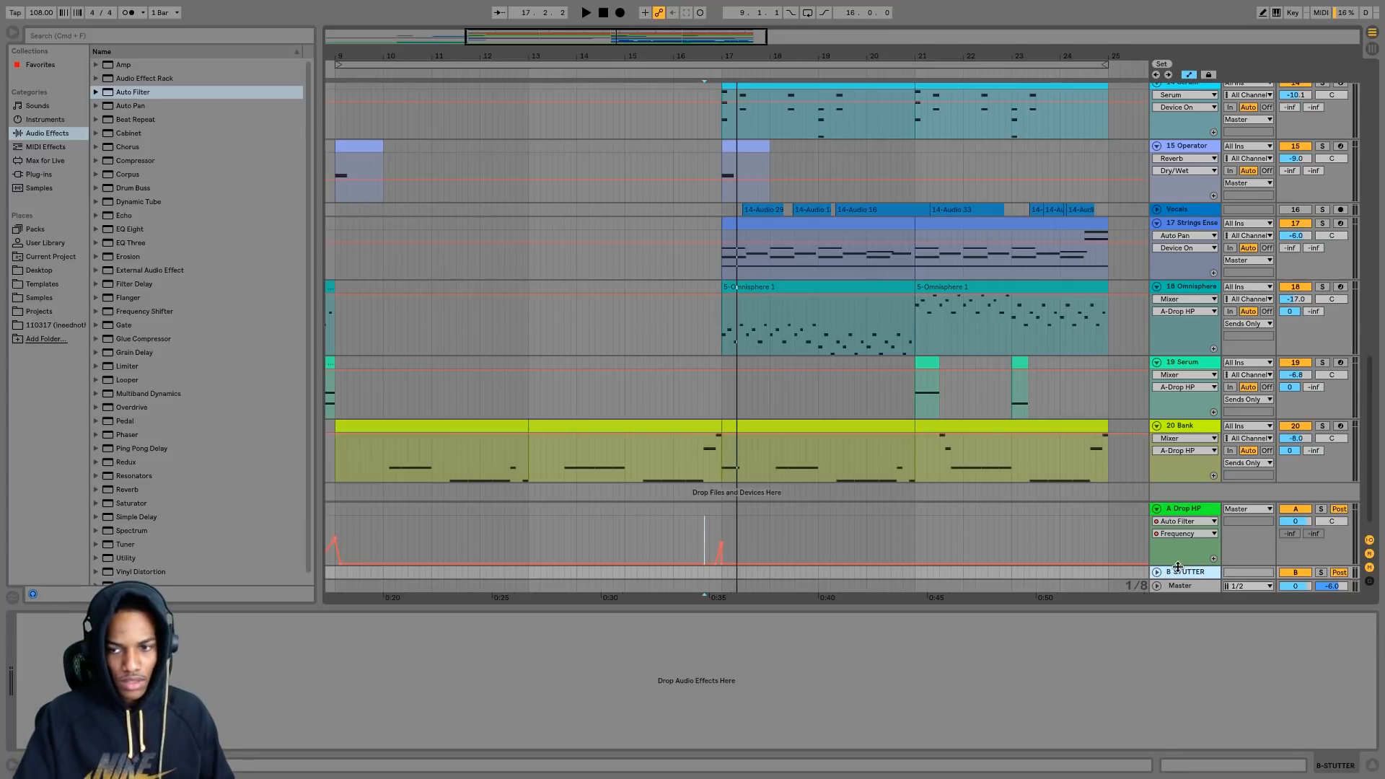
pyautogui.click(1156, 572)
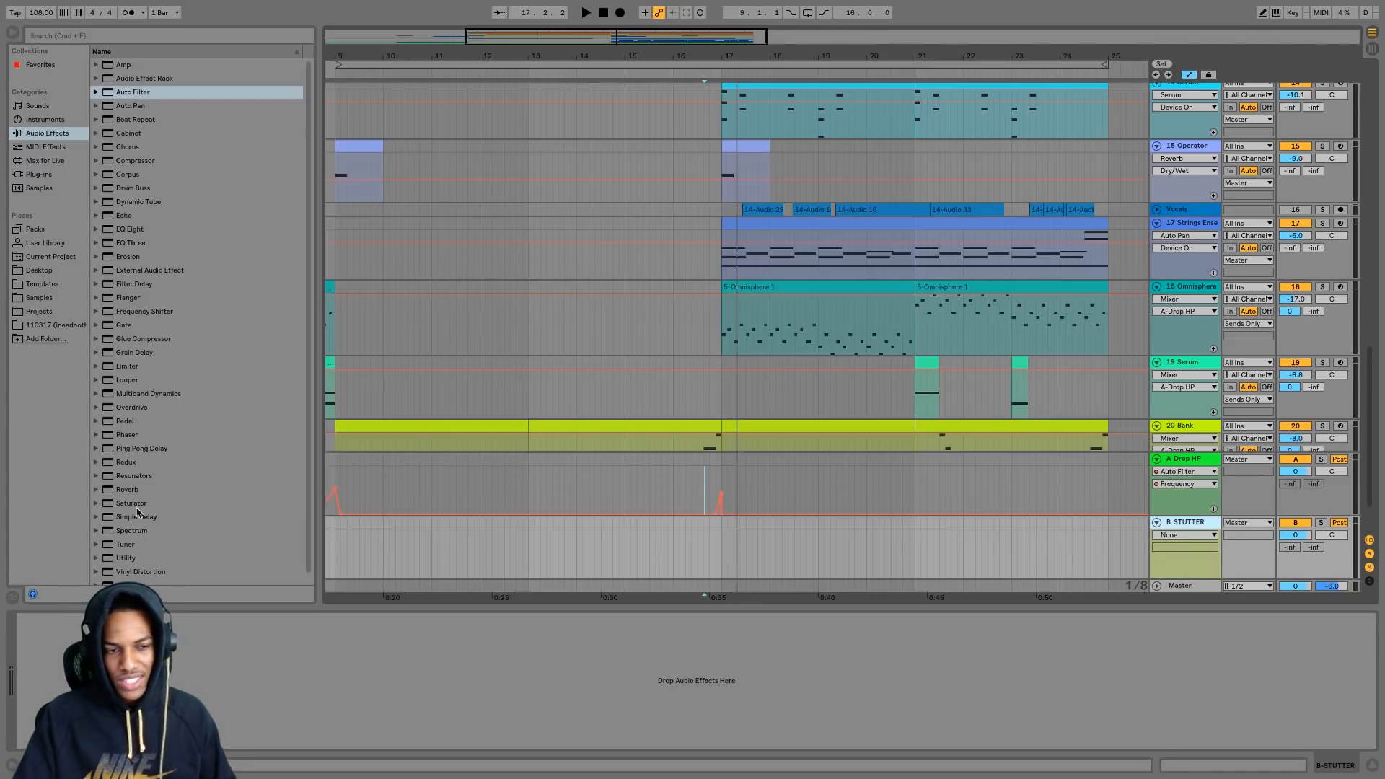
# - Add a Utility to the STUTTER return and toggle its Mute switch to try it out
pyautogui.doubleClick(144, 559)
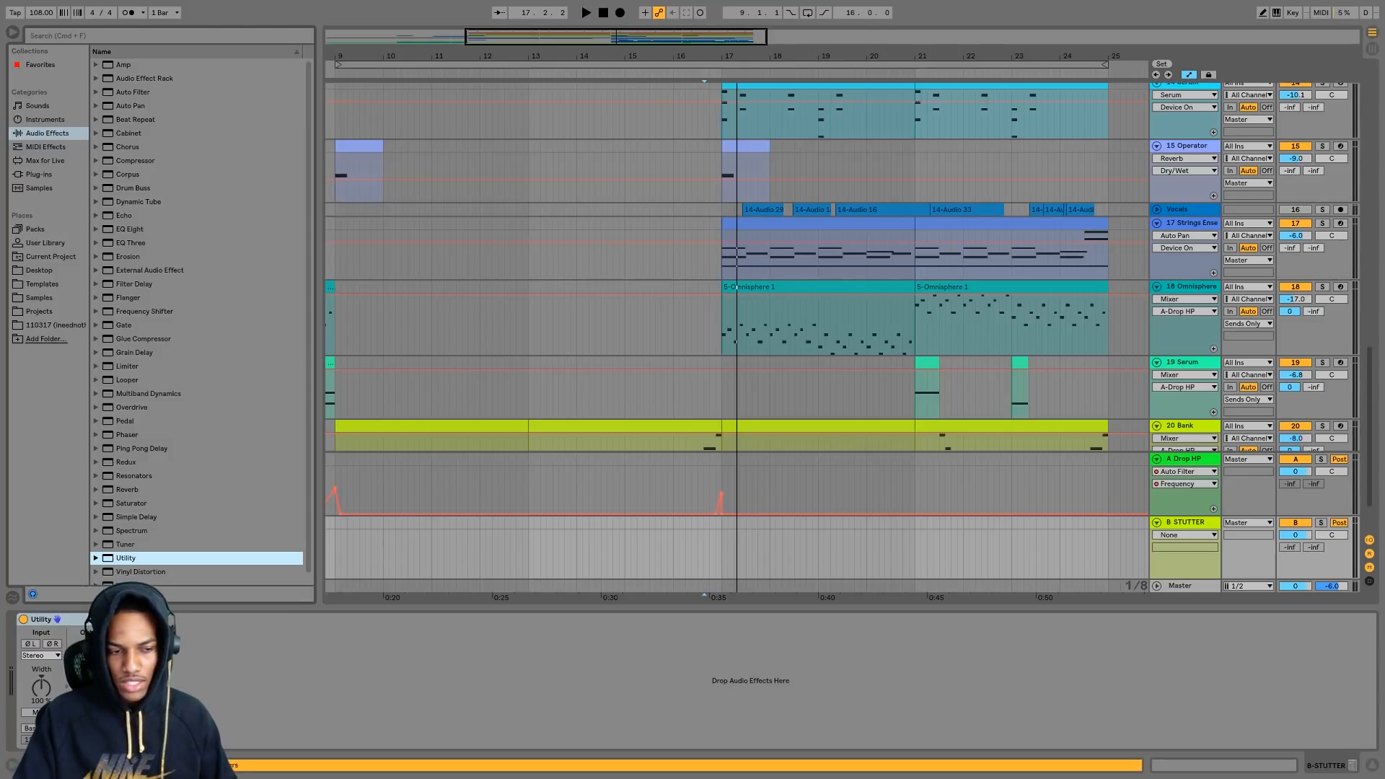
pyautogui.click(90, 728)
pyautogui.click(90, 728)
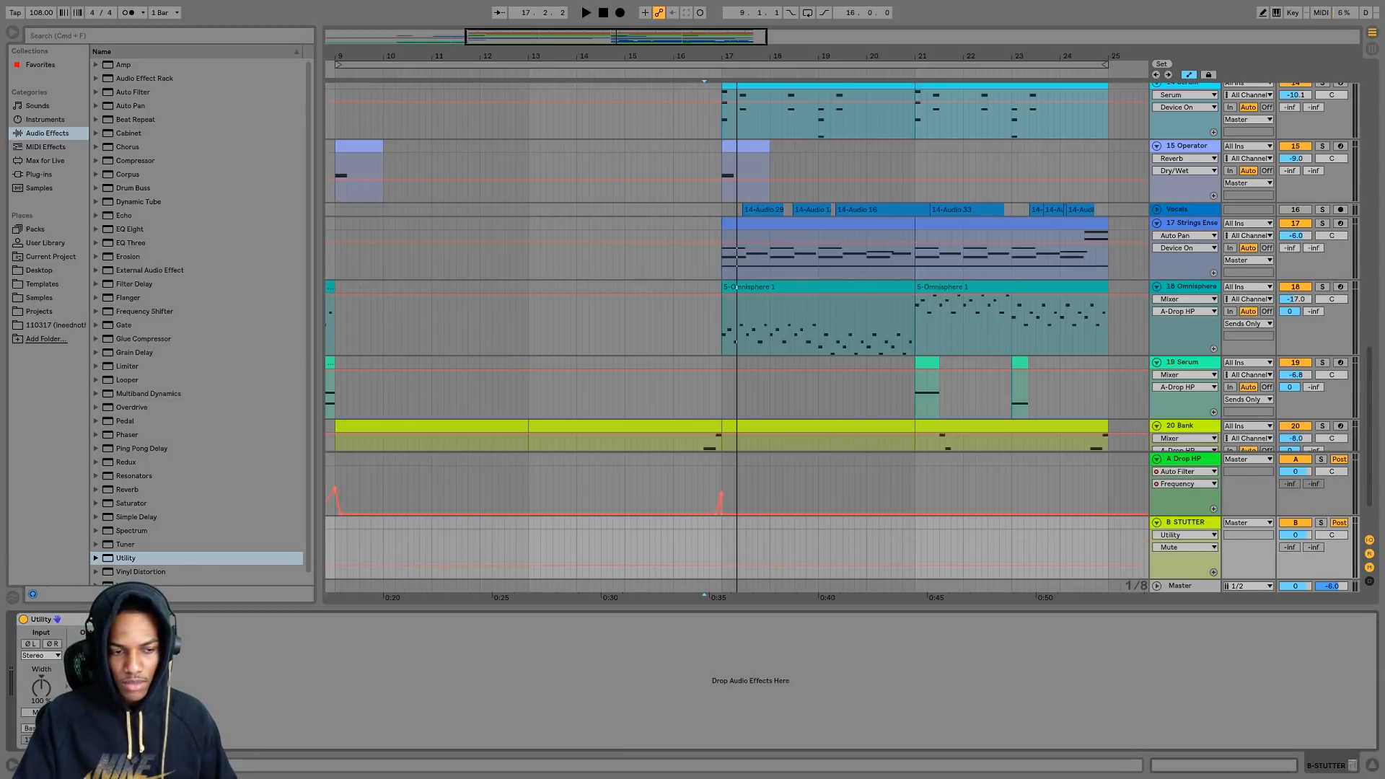
pyautogui.click(90, 727)
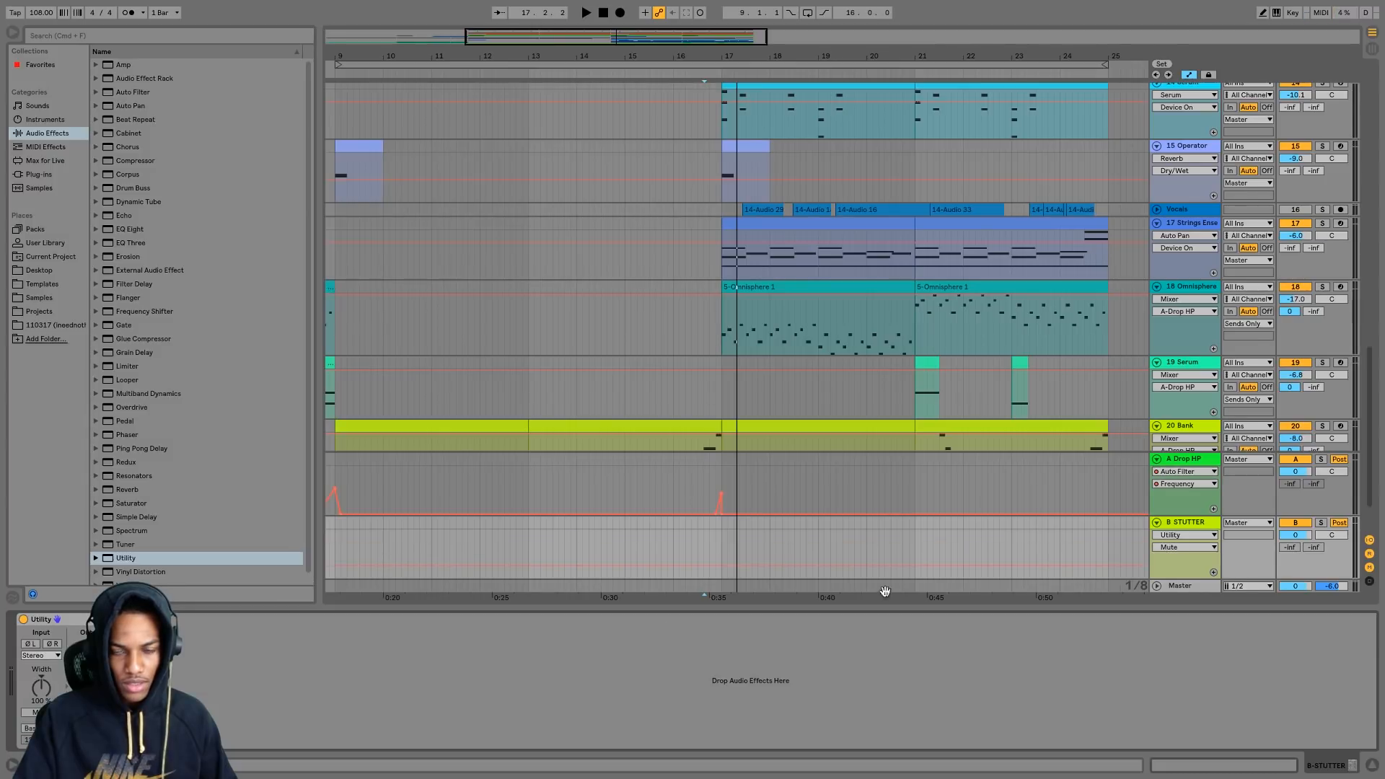
pyautogui.scroll(2, 955, 494)
pyautogui.scroll(-4, 1063, 499)
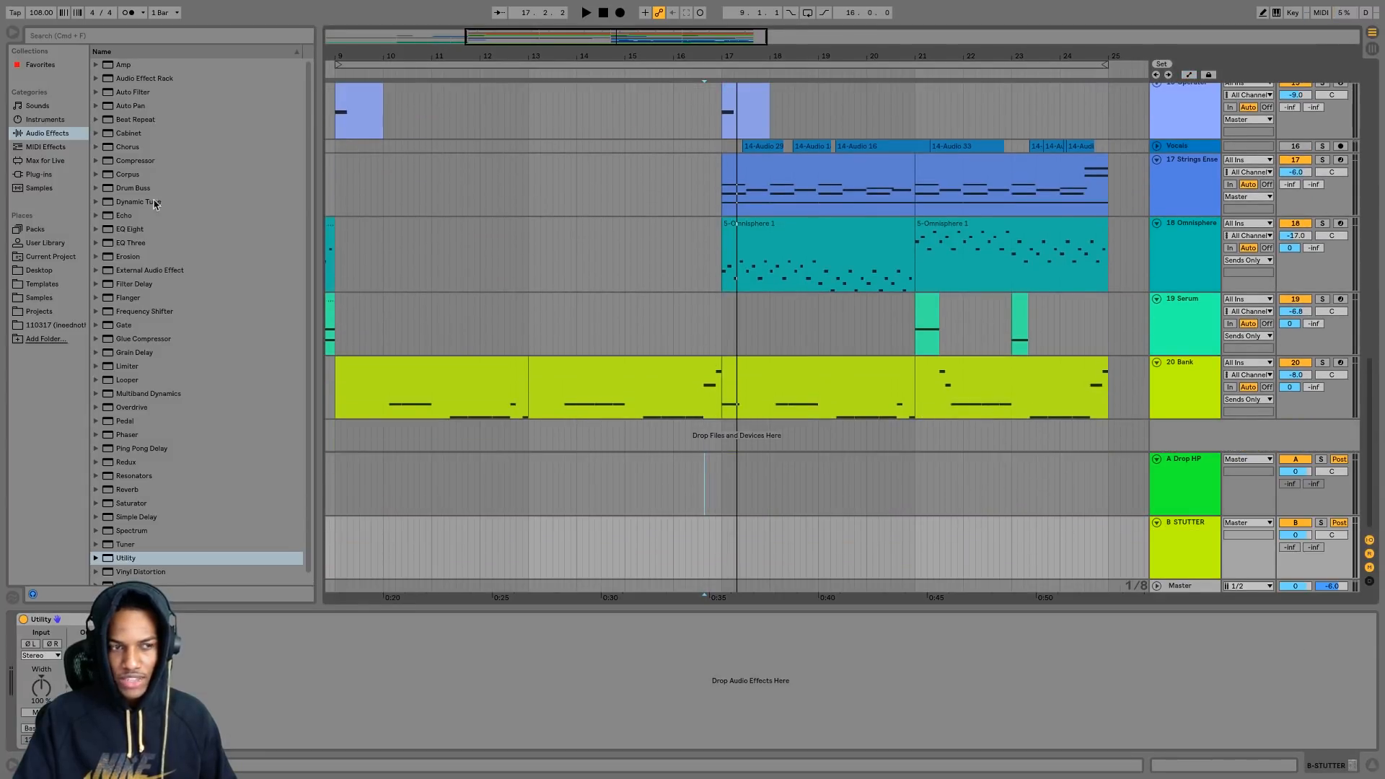
# - Try an Auto Pan on the STUTTER return with a faster rate, 0° phase and a sawtooth waveform, and remove it
pyautogui.doubleClick(128, 105)
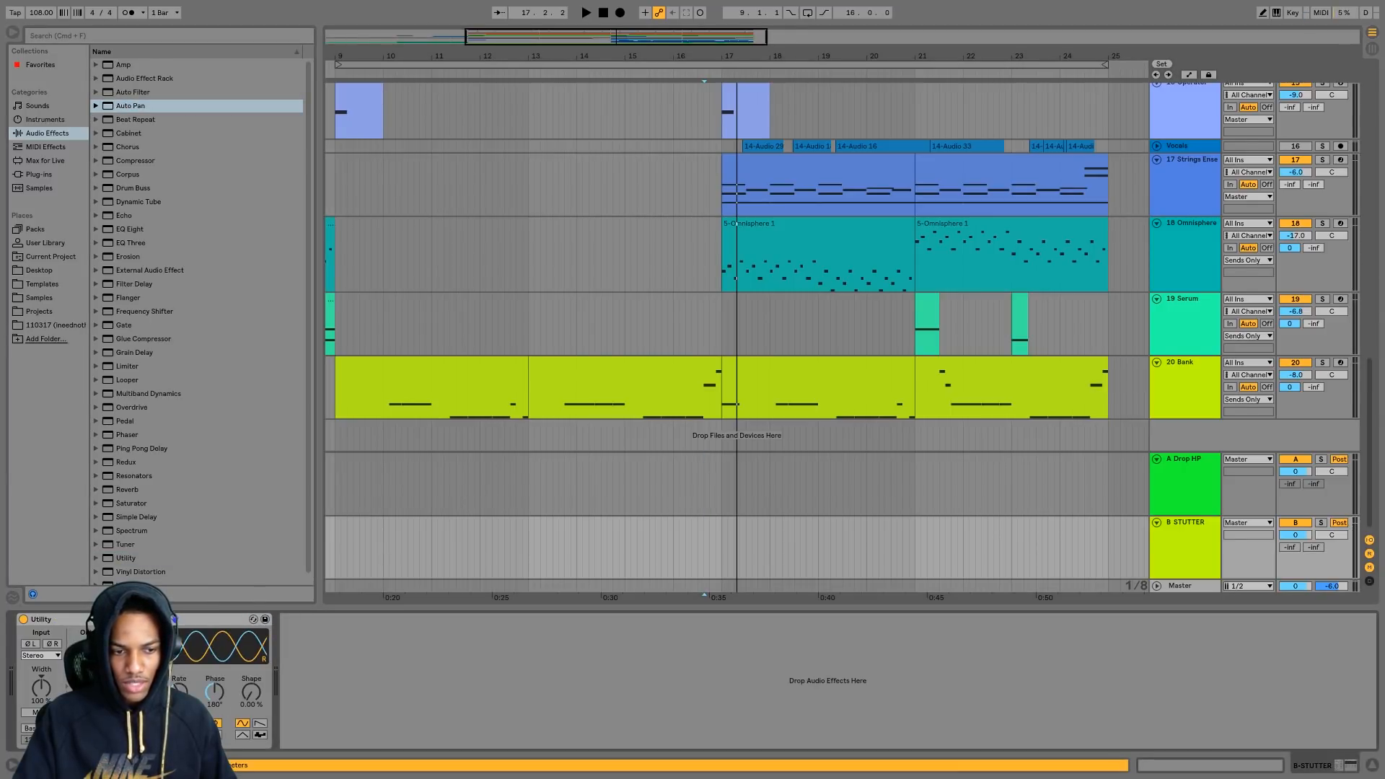
pyautogui.click(179, 734)
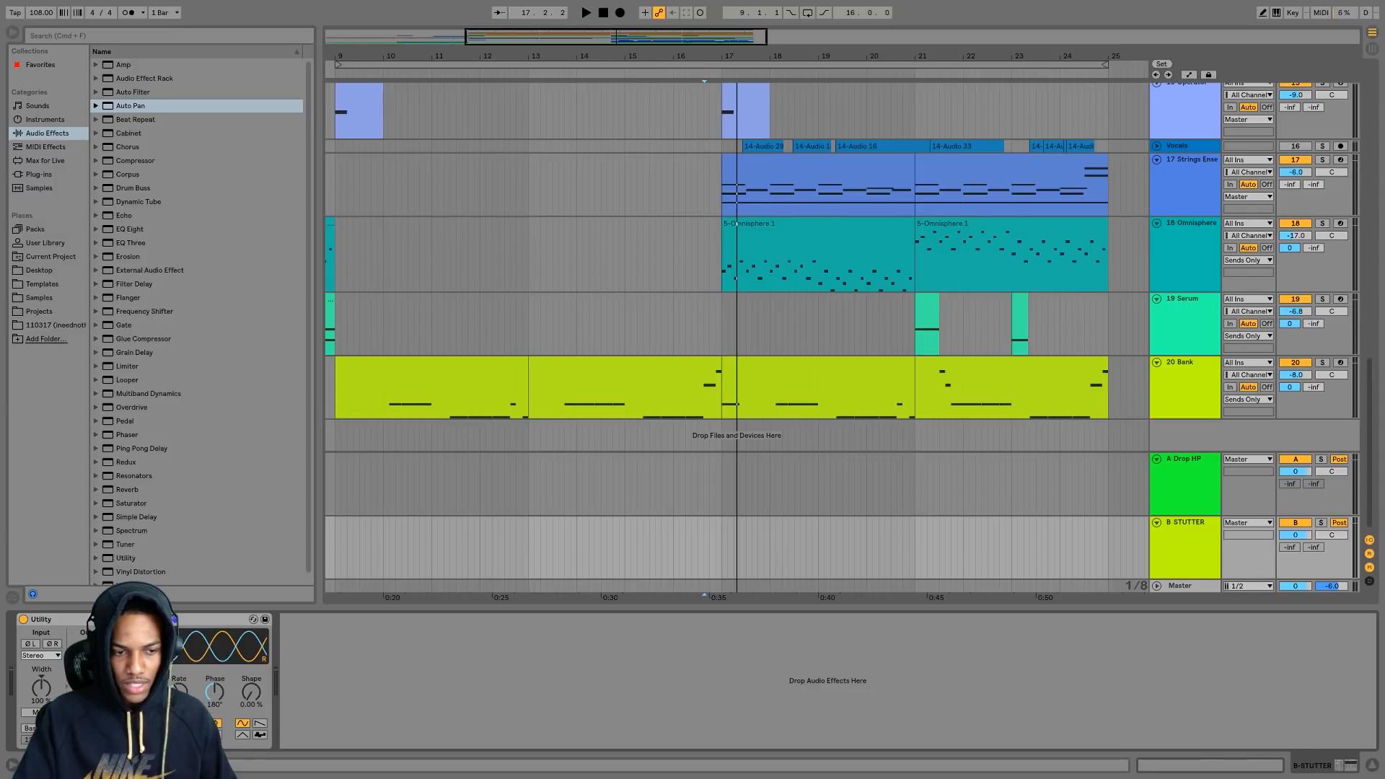
pyautogui.moveTo(179, 691); pyautogui.dragTo(179, 671)
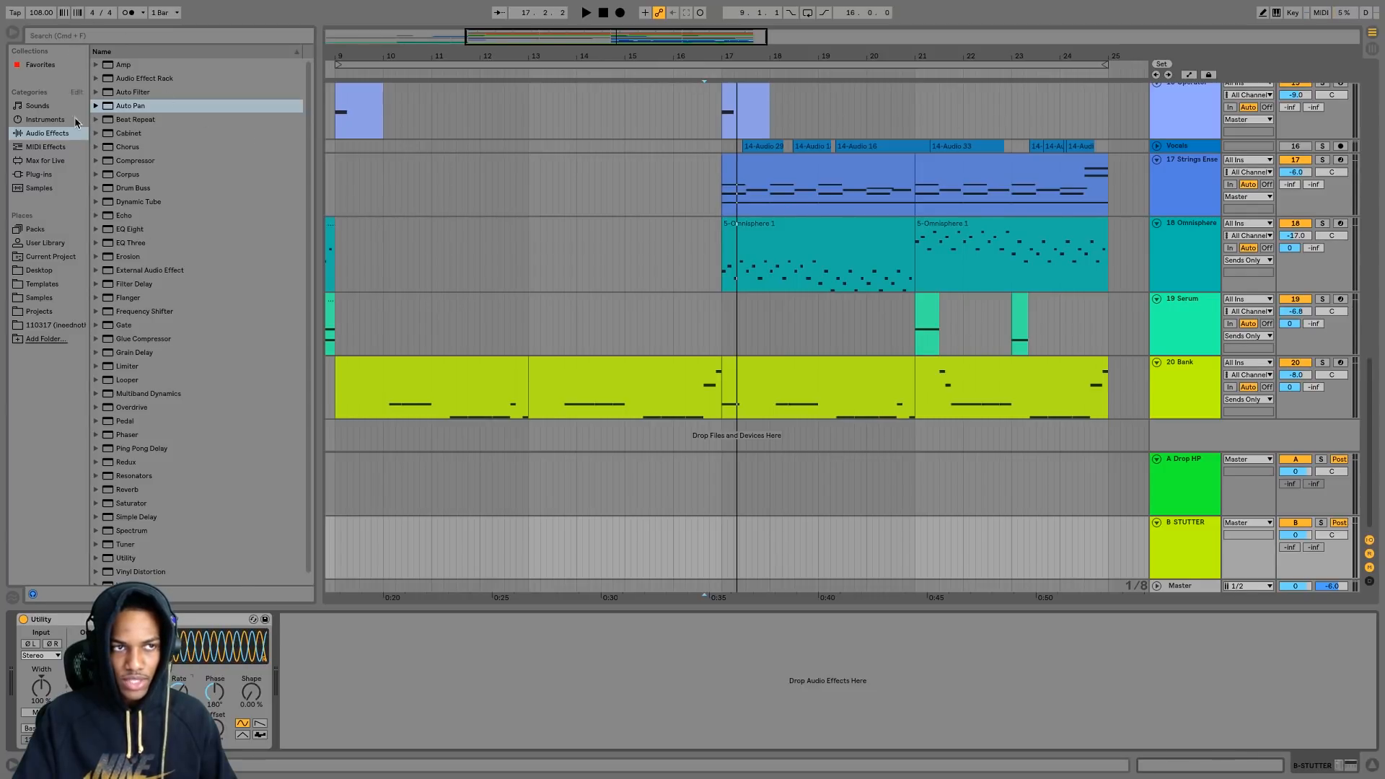
pyautogui.moveTo(207, 690); pyautogui.dragTo(207, 721)
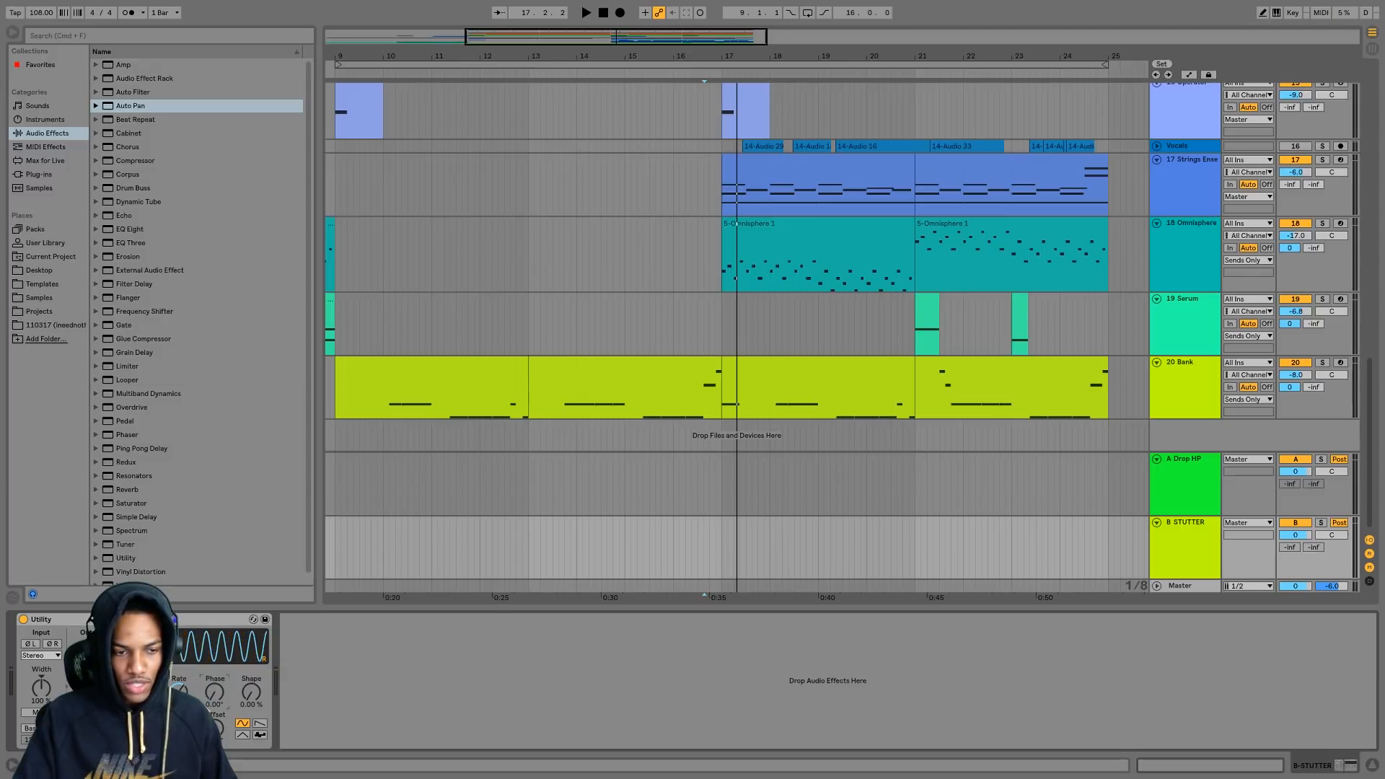
pyautogui.click(243, 735)
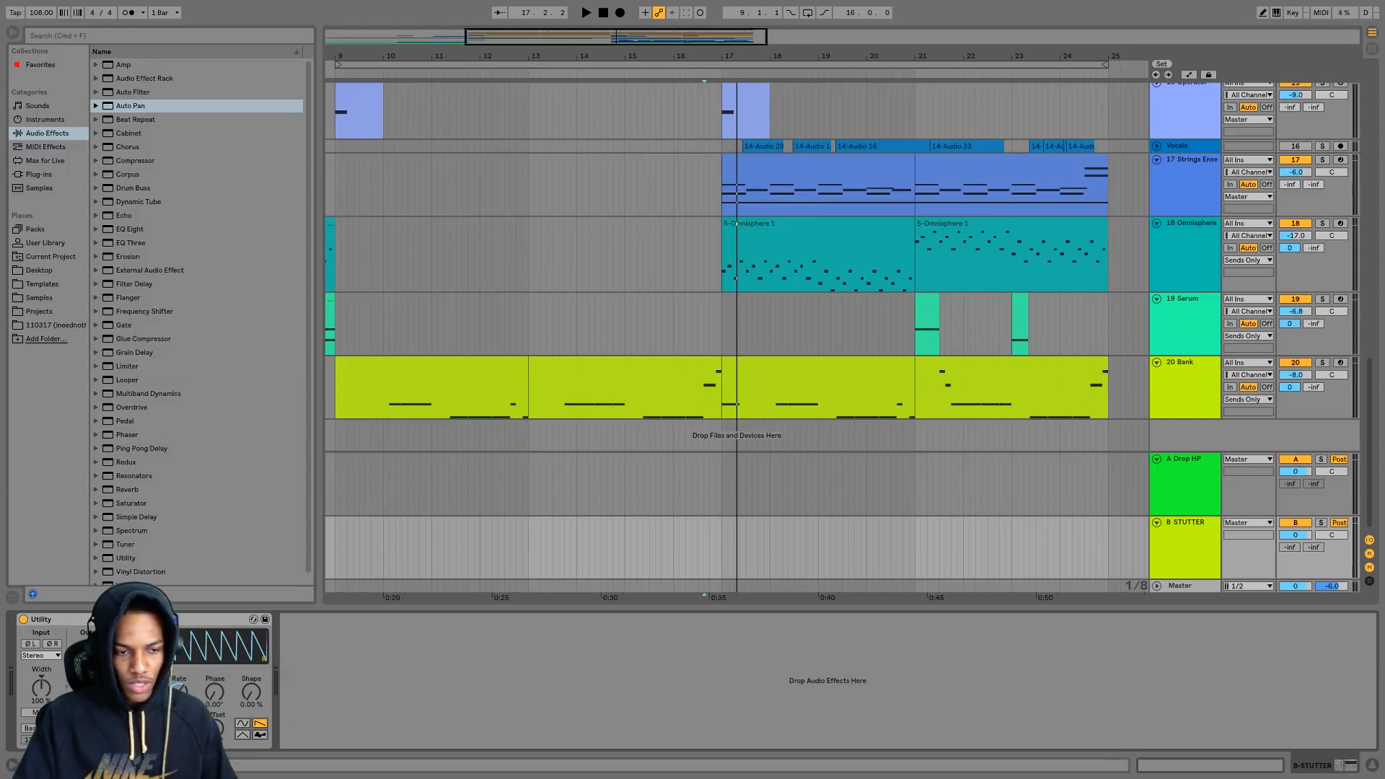
pyautogui.click(131, 619)
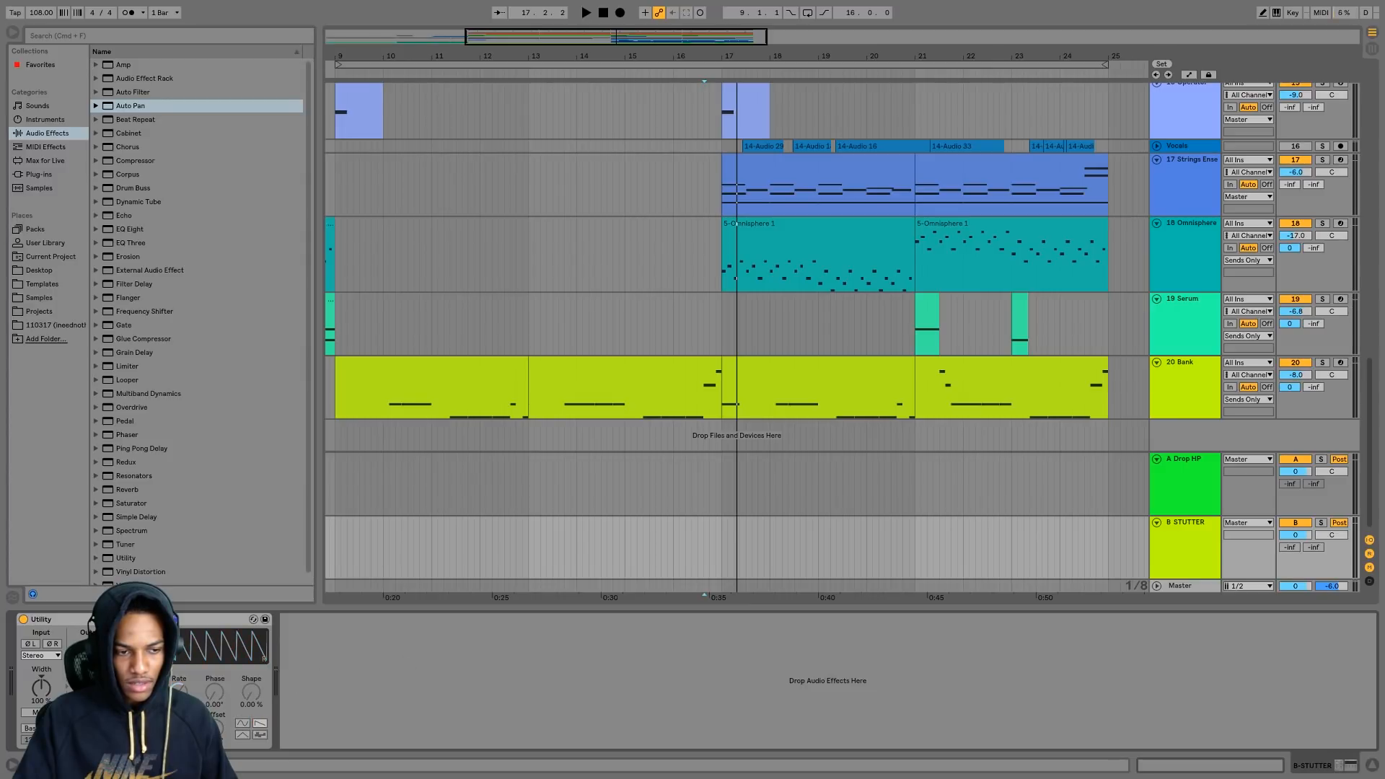
pyautogui.click(181, 621)
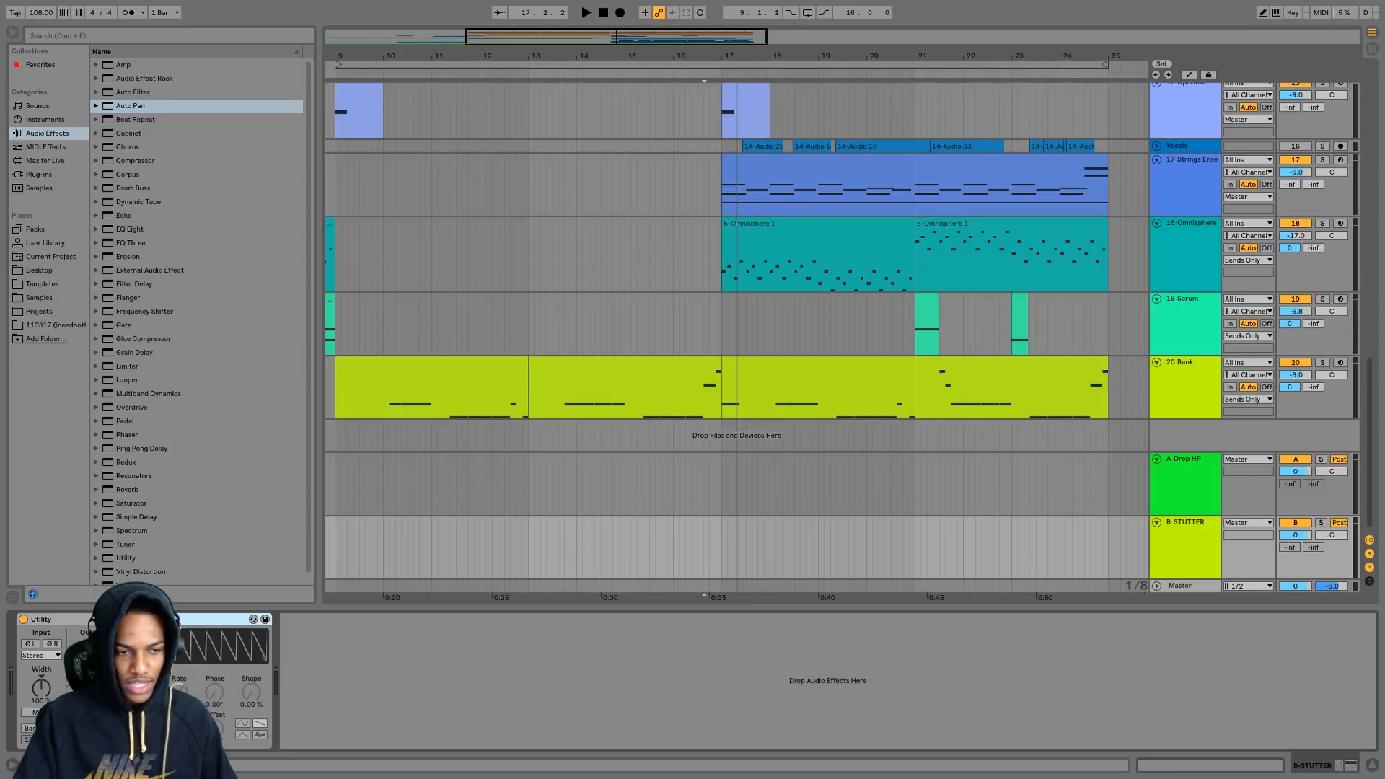
pyautogui.press('Delete')
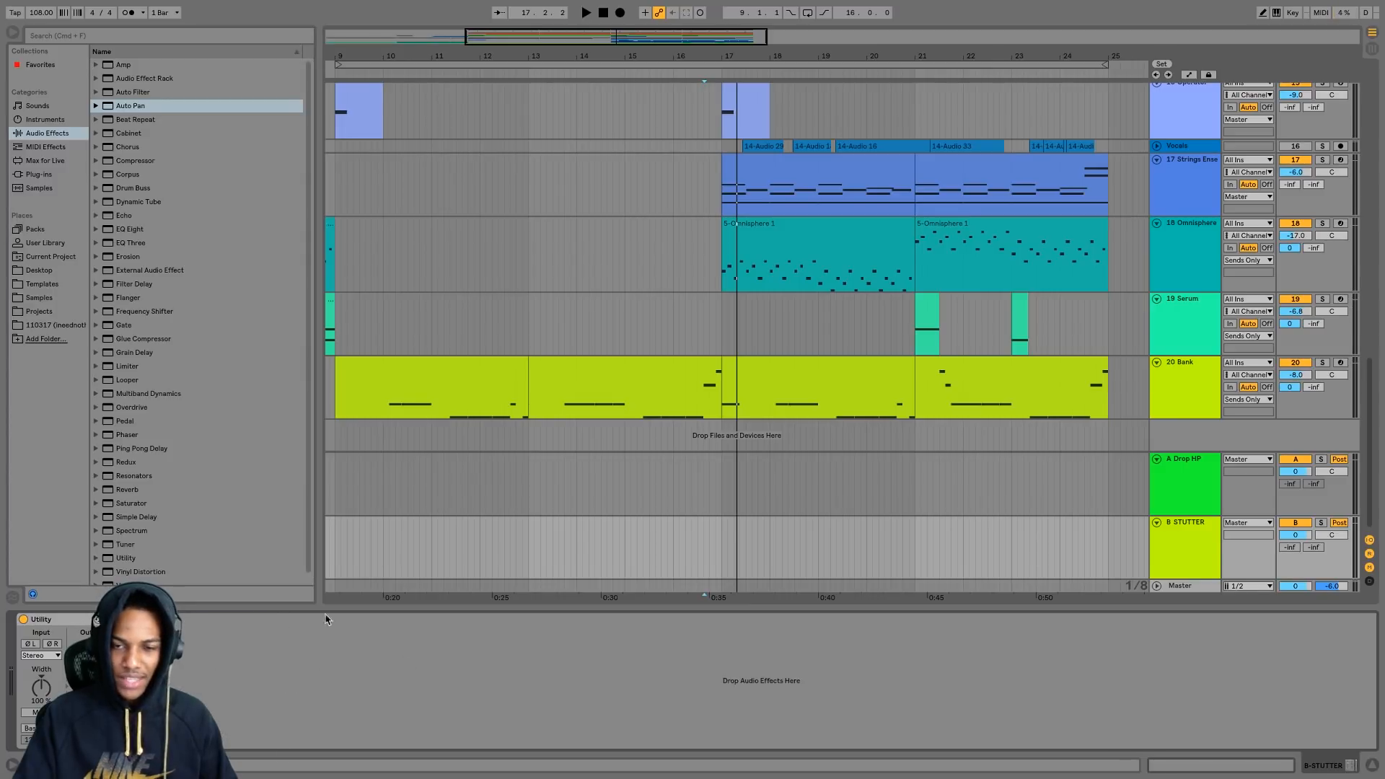
# - Hide the device view and select the Bank, 19 Serum, Omnisphere, Strings Ensemble and 15 Operator tracks together, leaving out Vocals
pyautogui.click(721, 560)
pyautogui.scroll(1, 1083, 414)
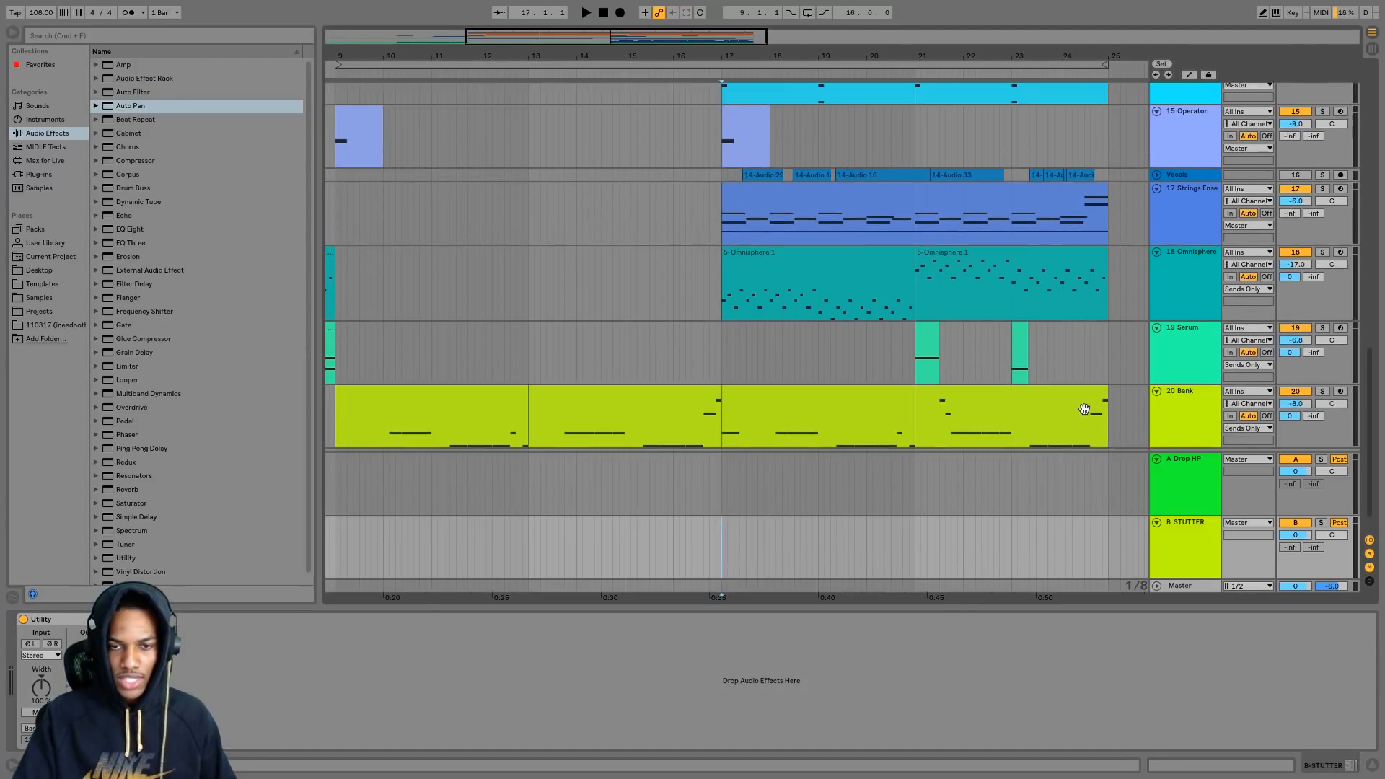
pyautogui.scroll(-1, 1083, 414)
pyautogui.click(1377, 770)
pyautogui.click(1184, 531)
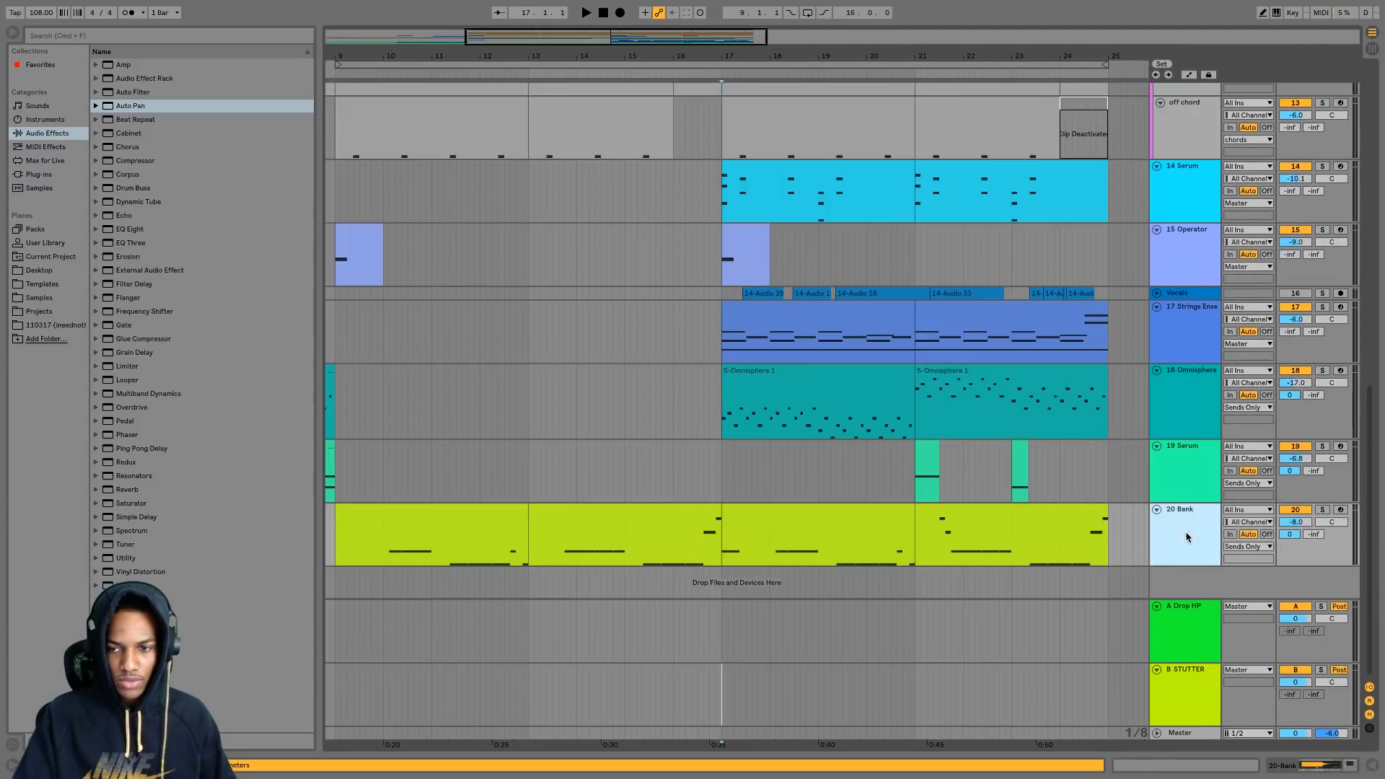
pyautogui.keyDown('shift'); pyautogui.click(1184, 469); pyautogui.keyUp('shift')
pyautogui.keyDown('shift'); pyautogui.click(1194, 413); pyautogui.keyUp('shift')
pyautogui.keyDown('shift'); pyautogui.click(1192, 333); pyautogui.keyUp('shift')
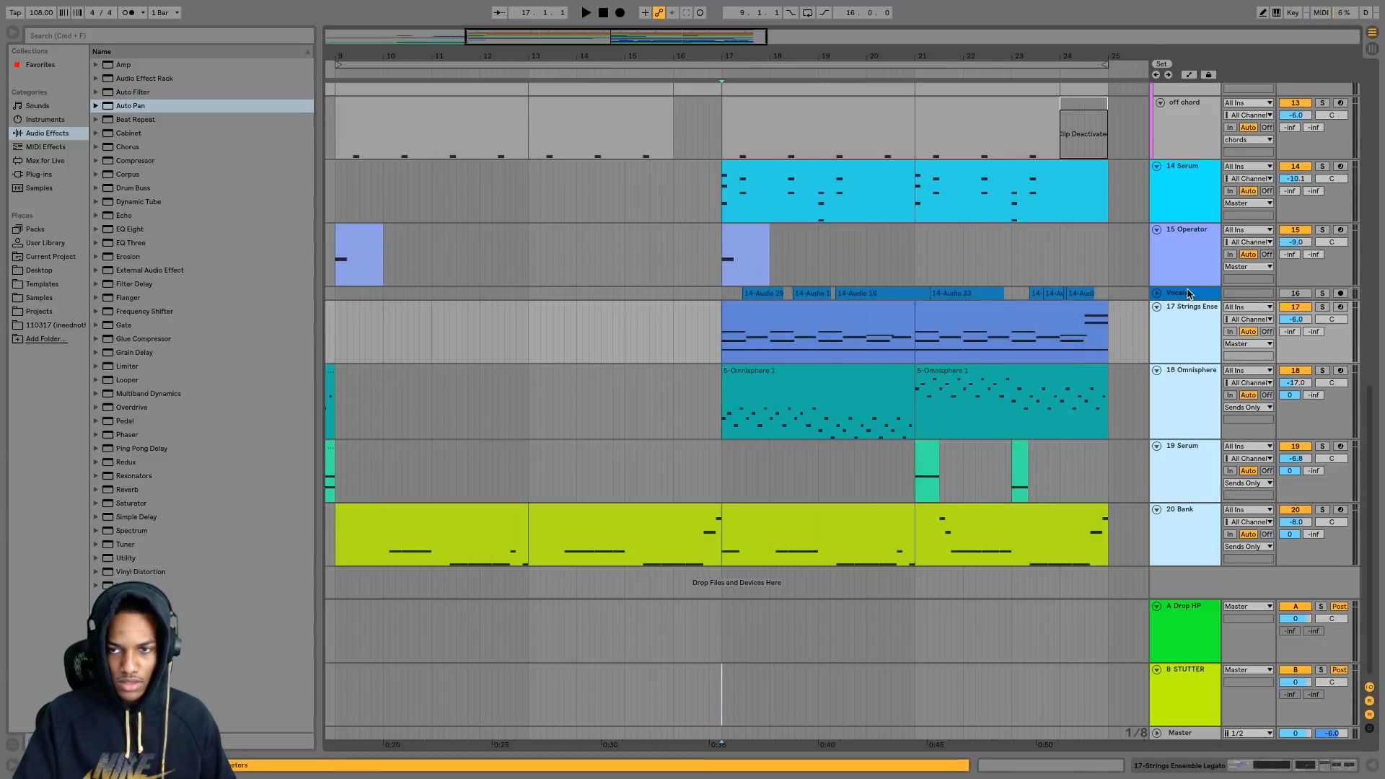
pyautogui.scroll(2, 1188, 293)
pyautogui.keyDown('shift'); pyautogui.click(1183, 303); pyautogui.keyUp('shift')
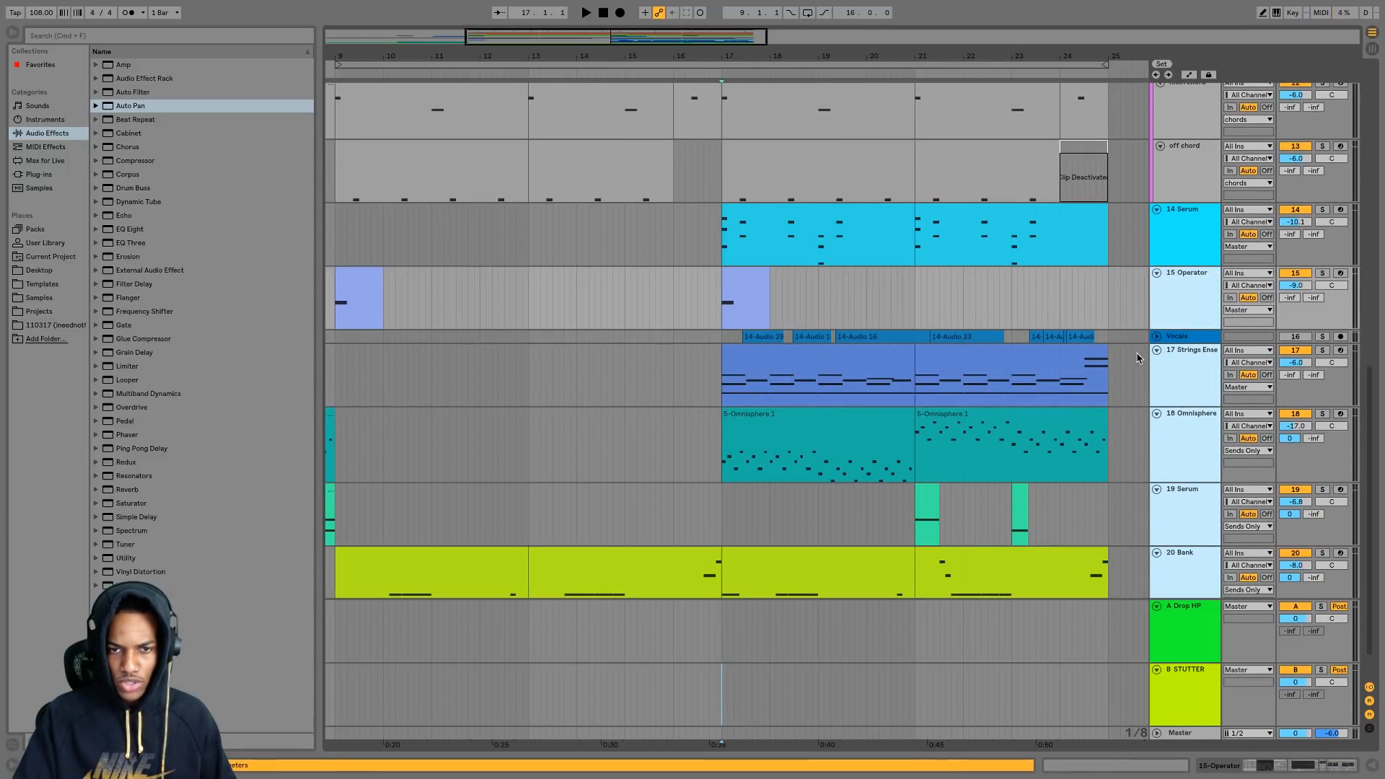
pyautogui.scroll(-1, 1163, 464)
pyautogui.scroll(2, 1045, 415)
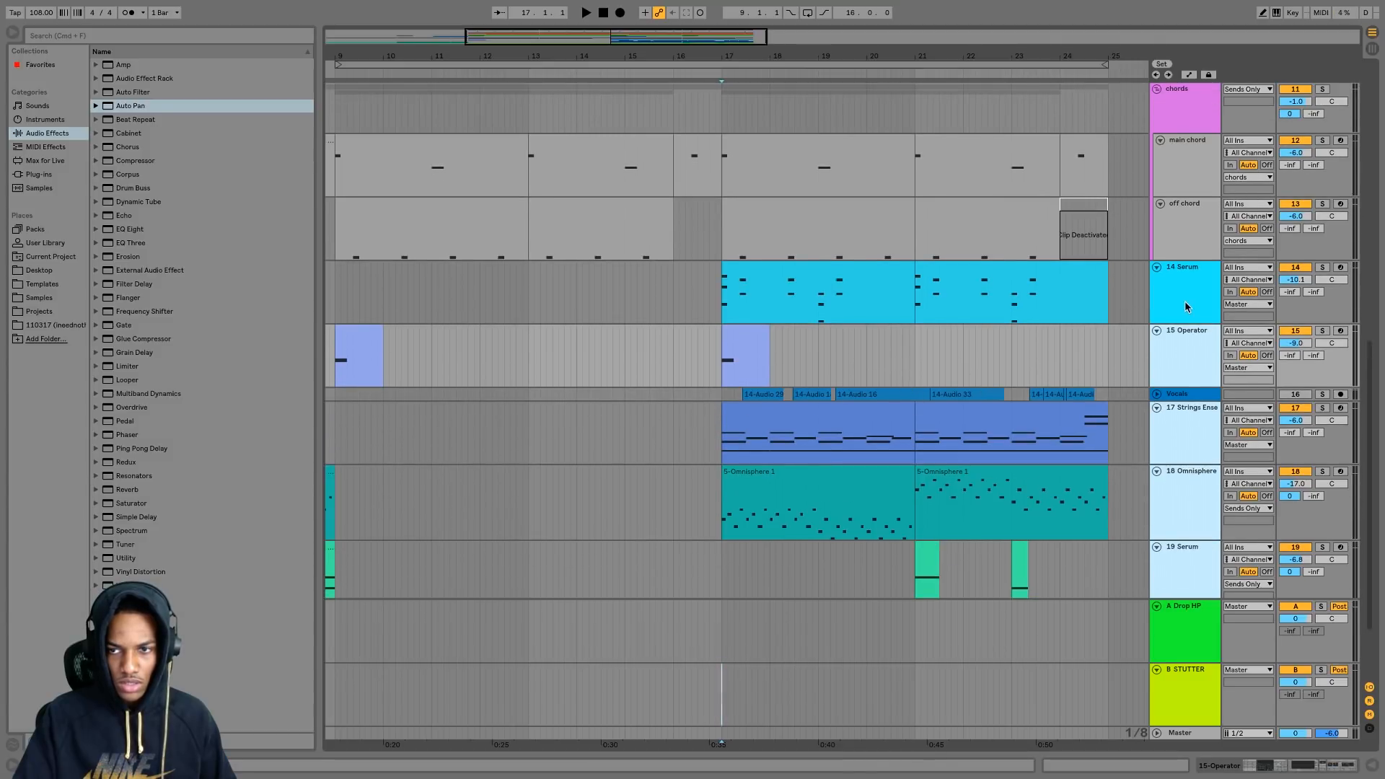
# - Add 14 Serum, the chords group and mafia crash to the track selection, exclude 19 Serum, and raise the selection's STUTTER send to 0
pyautogui.click(859, 309)
pyautogui.scroll(2, 858, 310)
pyautogui.keyDown('ctrl'); pyautogui.scroll(2, 1067, 322); pyautogui.keyUp('ctrl')
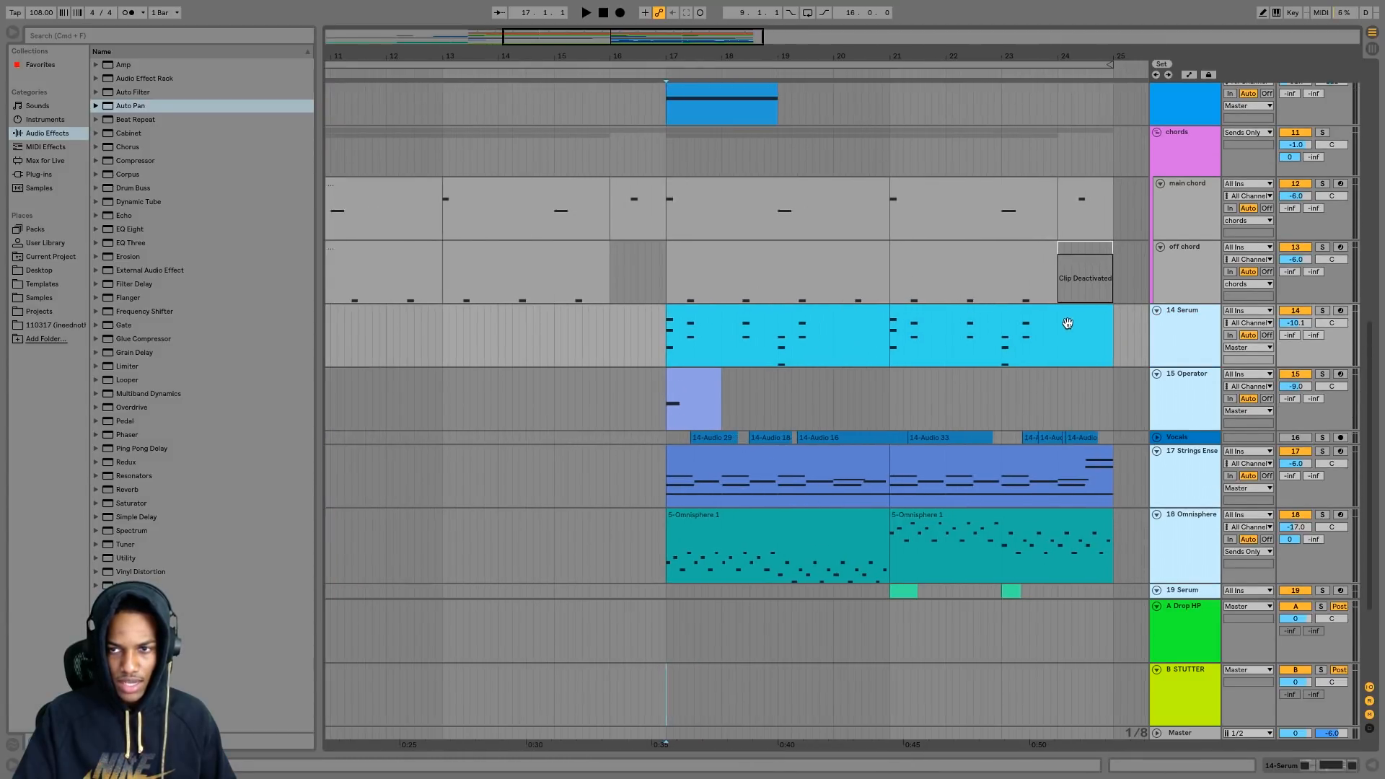
pyautogui.scroll(5, 1068, 322)
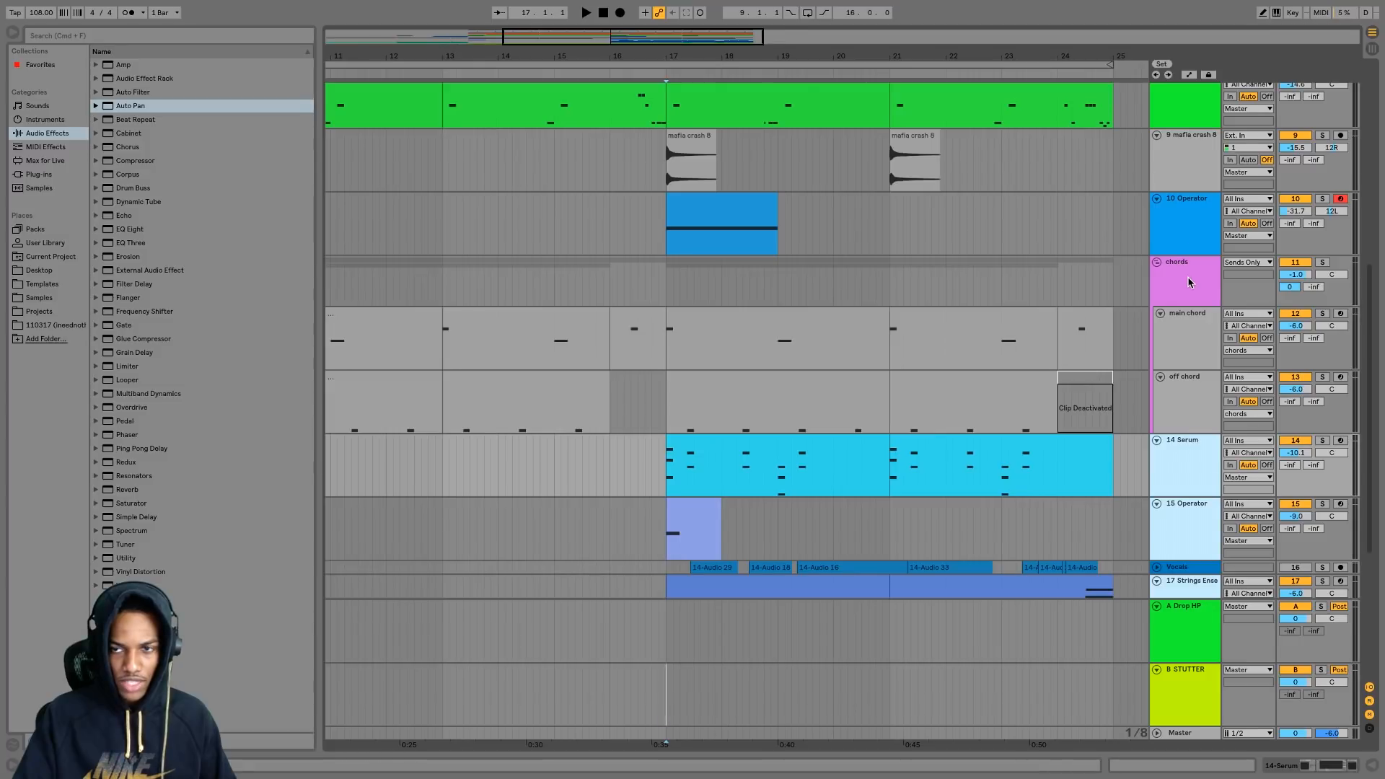
pyautogui.click(1190, 281)
pyautogui.scroll(6, 793, 257)
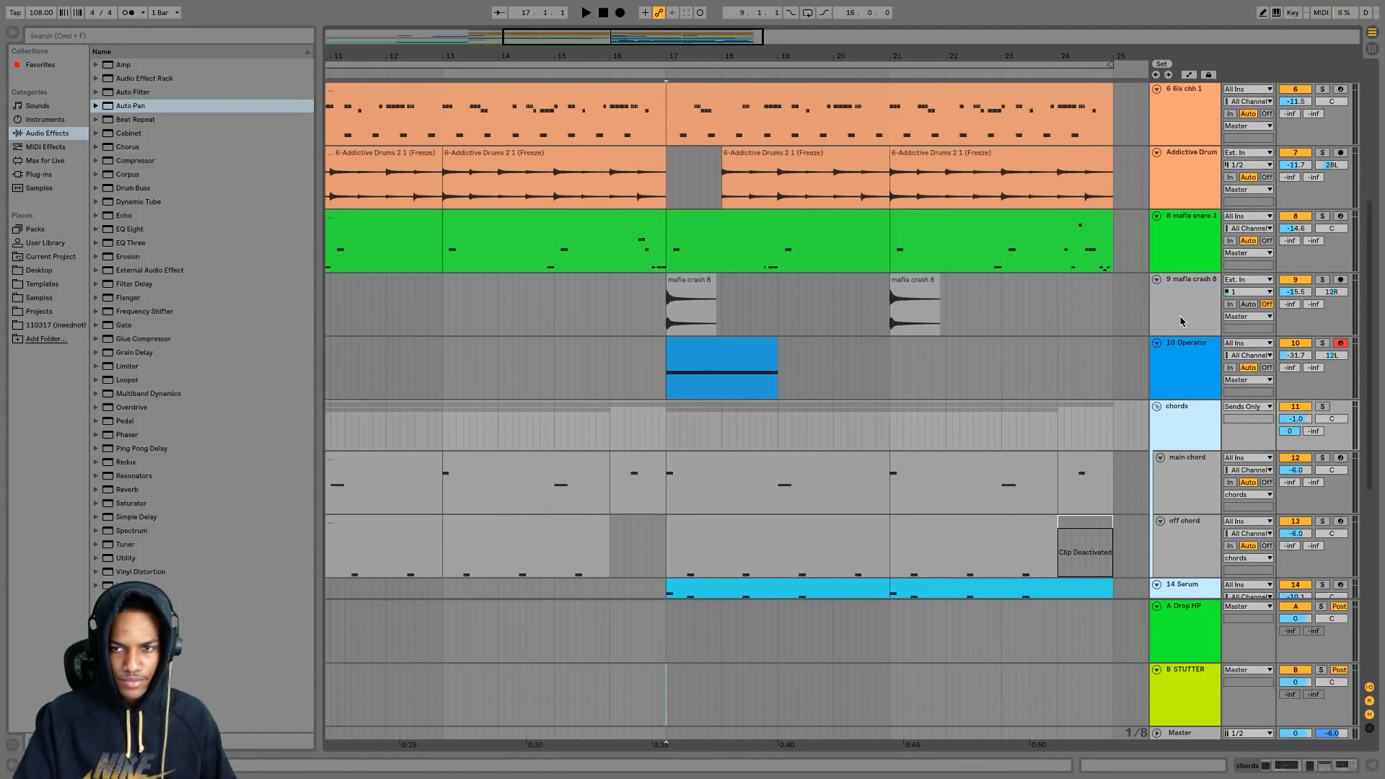
pyautogui.click(1181, 322)
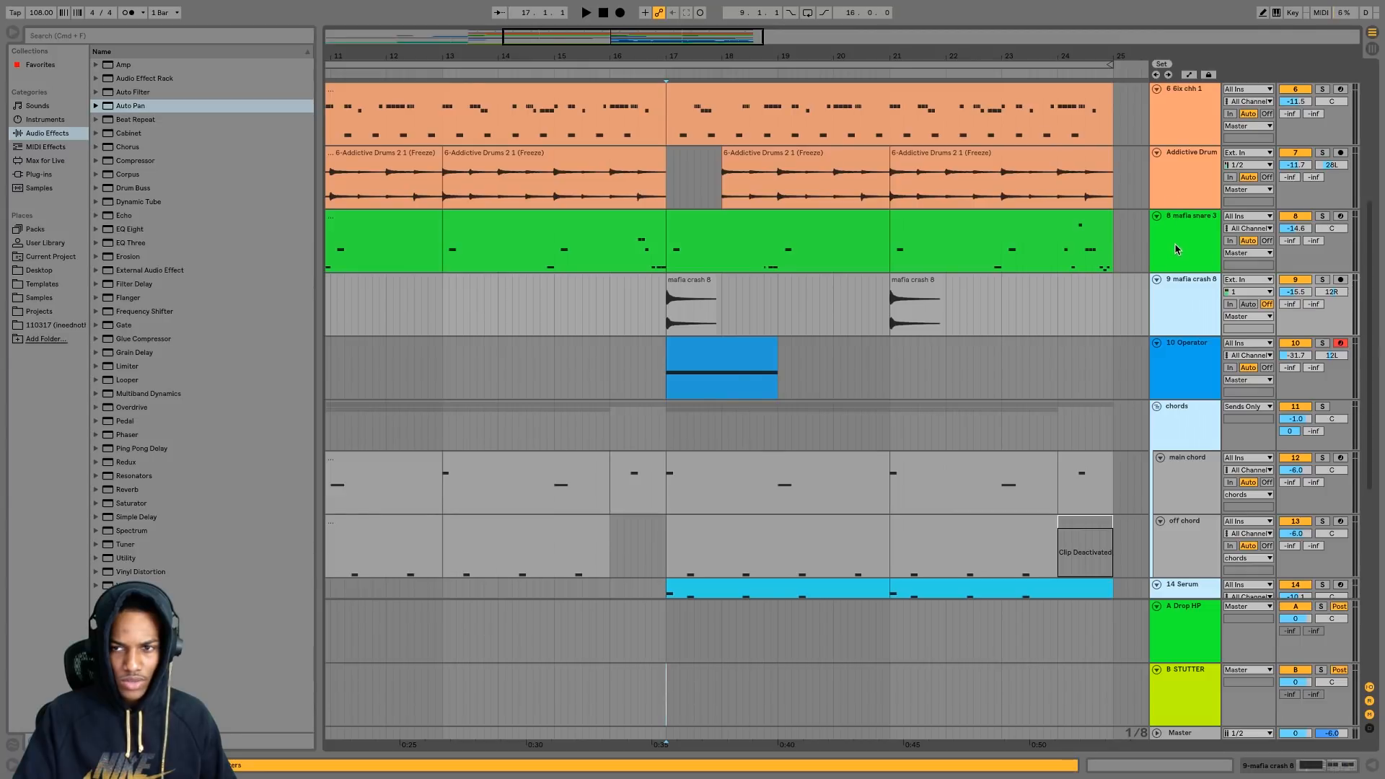
pyautogui.scroll(10, 1081, 235)
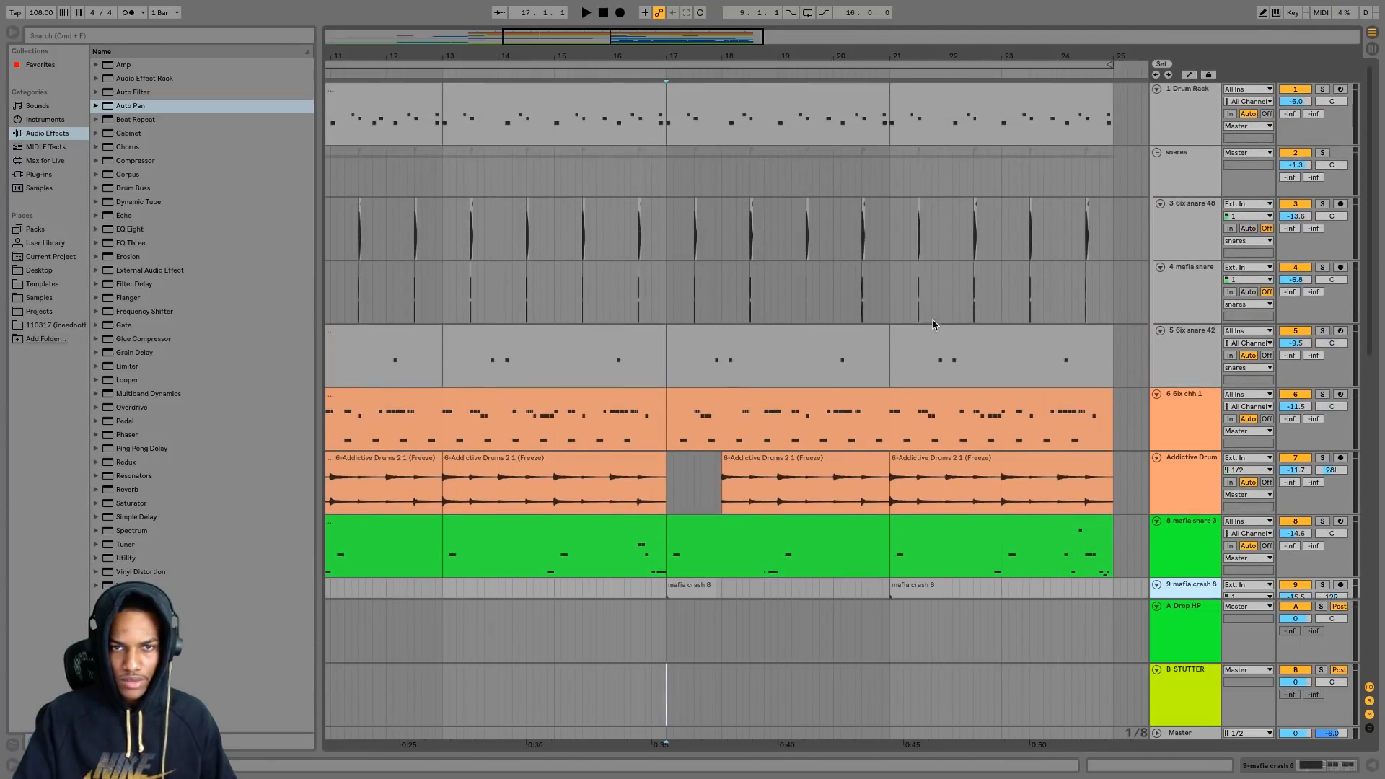
pyautogui.scroll(-20, 909, 361)
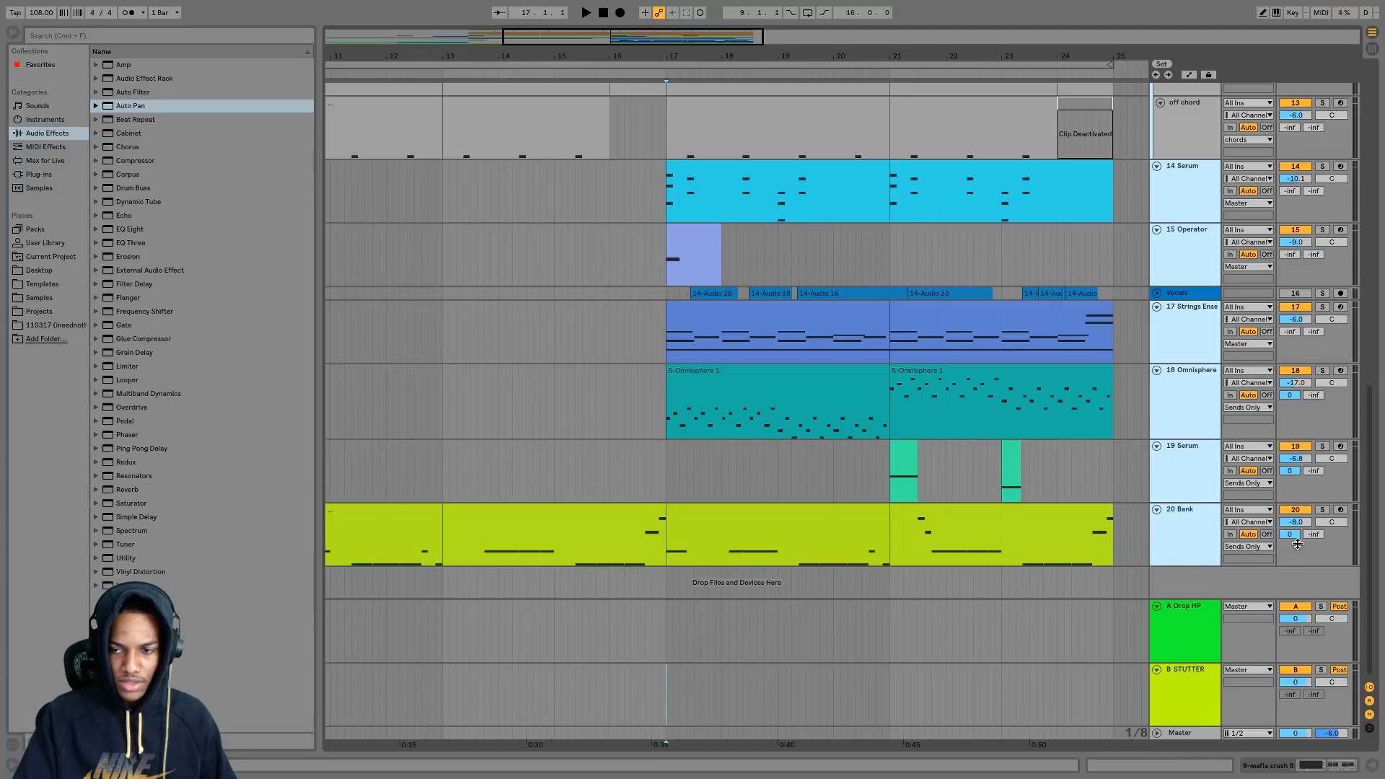
pyautogui.keyDown('super'); pyautogui.click(1182, 471); pyautogui.keyUp('super')
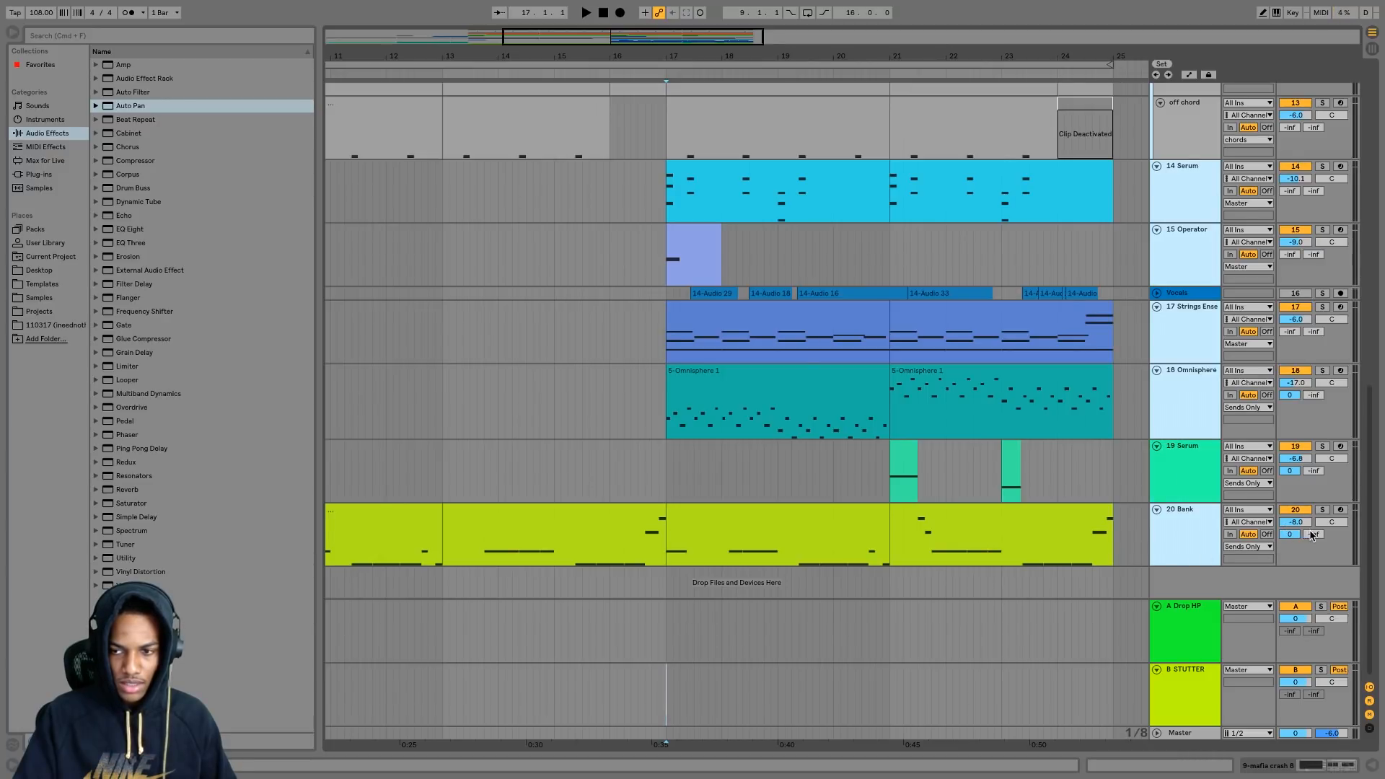
pyautogui.moveTo(1315, 536); pyautogui.dragTo(1315, 478)
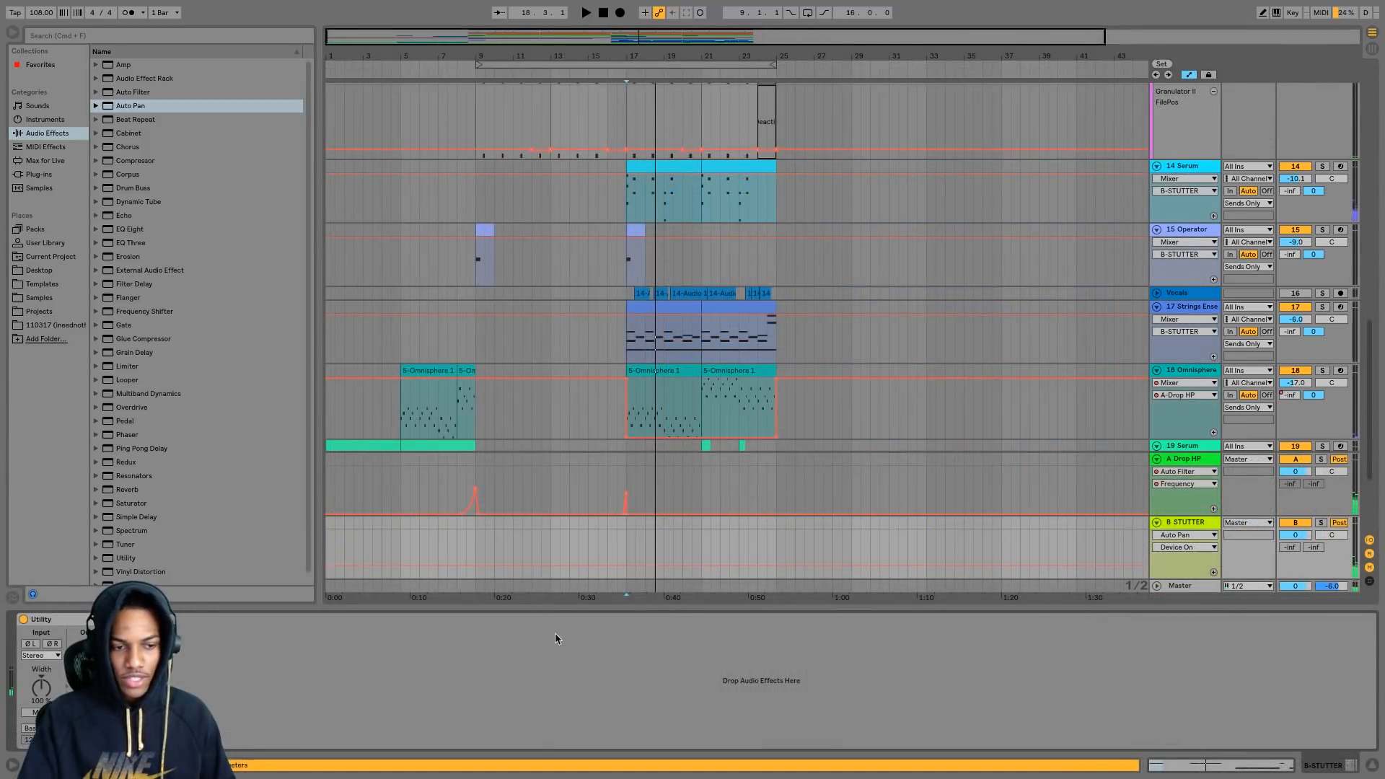
# - Show the Utility's Mute automation on the STUTTER return and switch it on for a sixteenth note at 17.1.2
pyautogui.click(1184, 528)
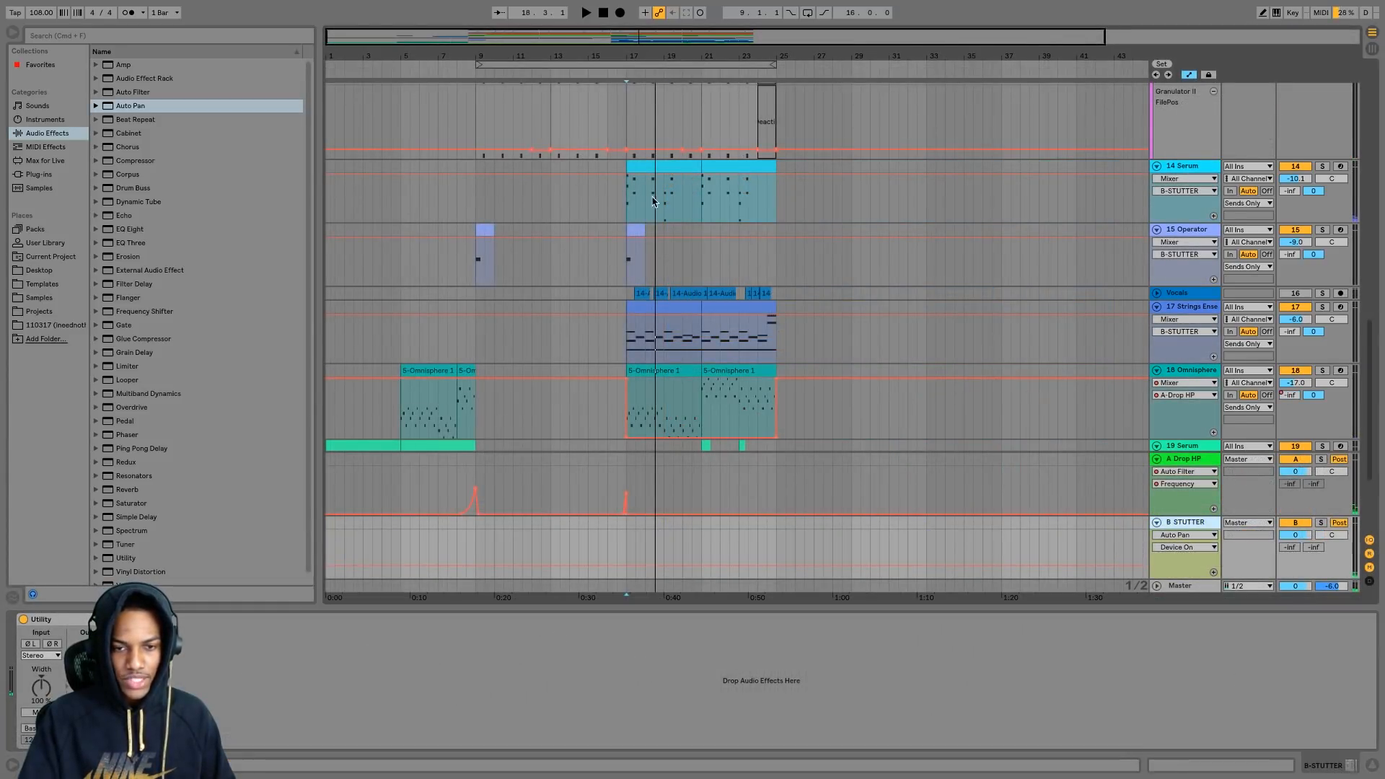
pyautogui.scroll(2, 603, 350)
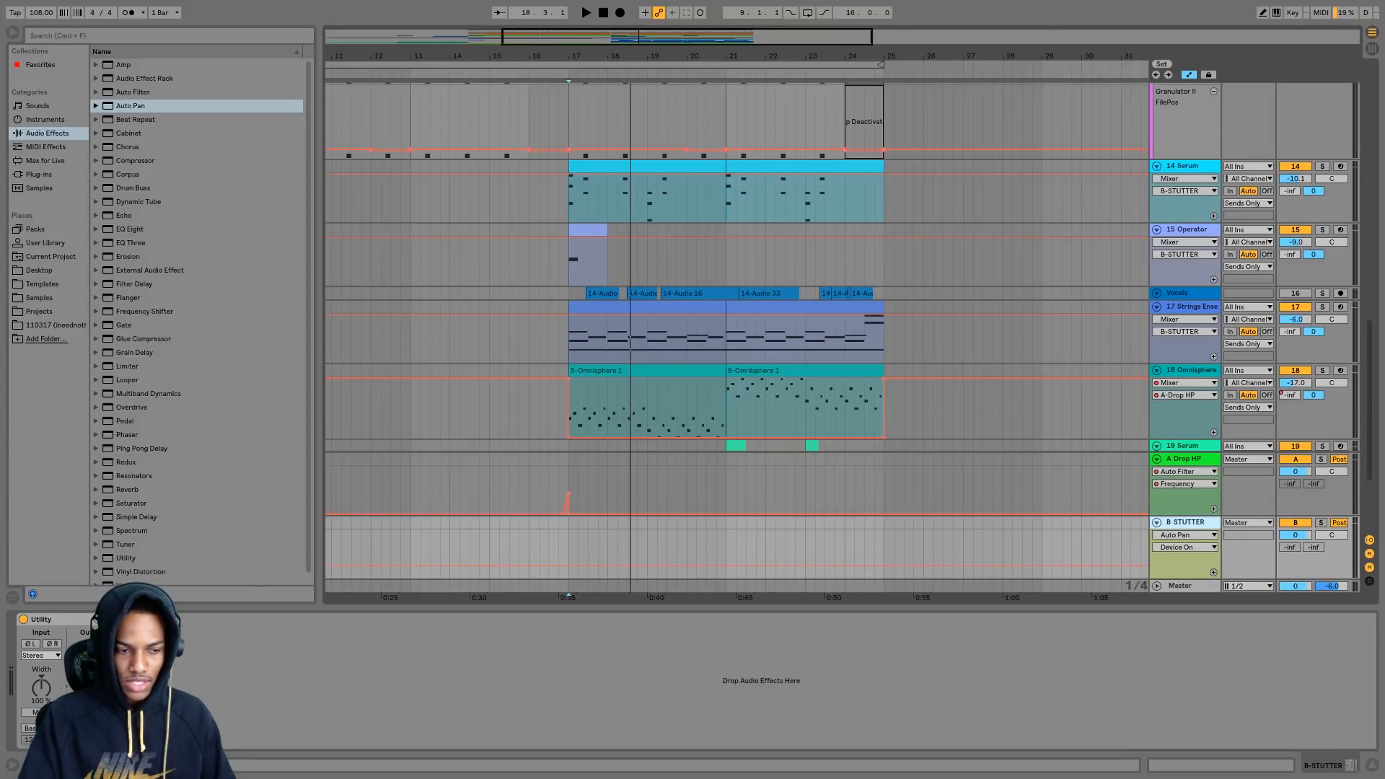
pyautogui.click(86, 727)
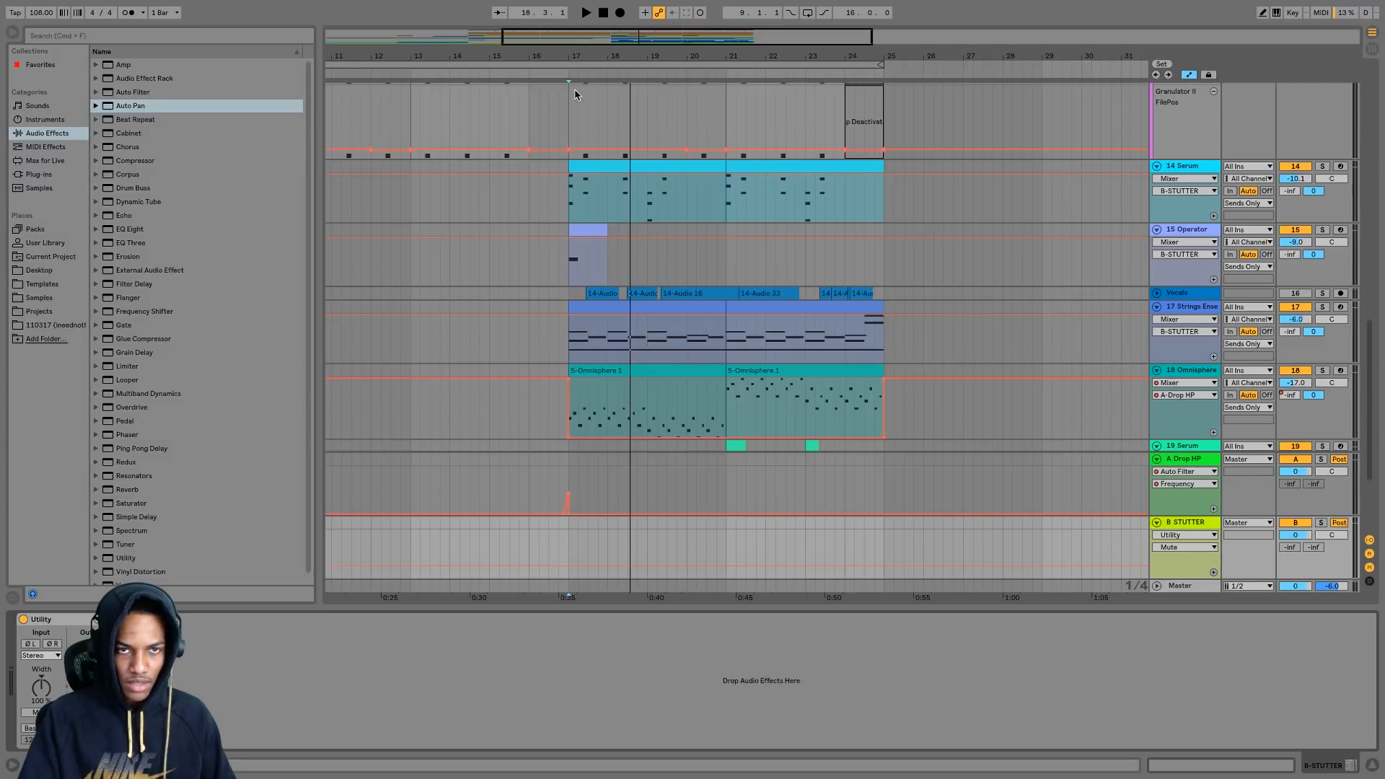
pyautogui.scroll(3, 574, 89)
pyautogui.click(556, 543)
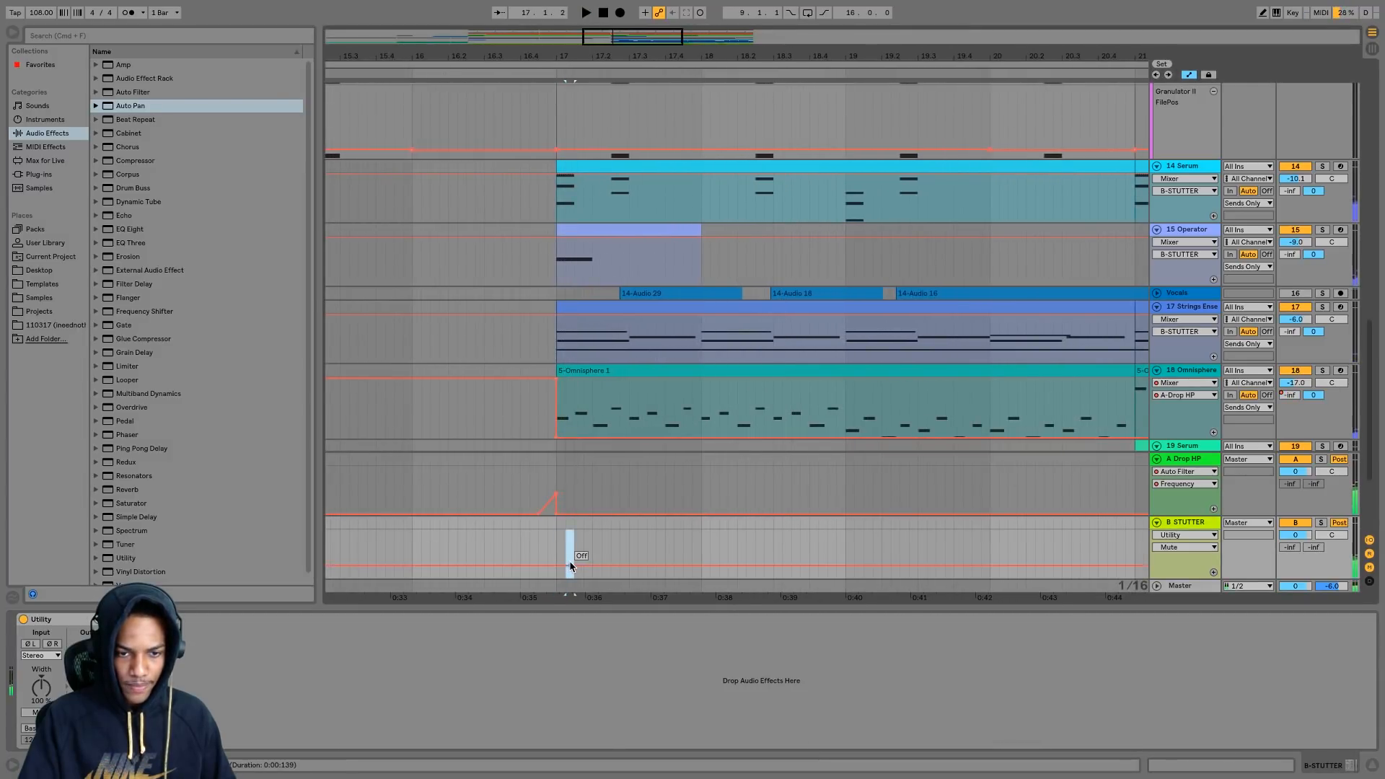
pyautogui.moveTo(570, 560); pyautogui.dragTo(570, 540)
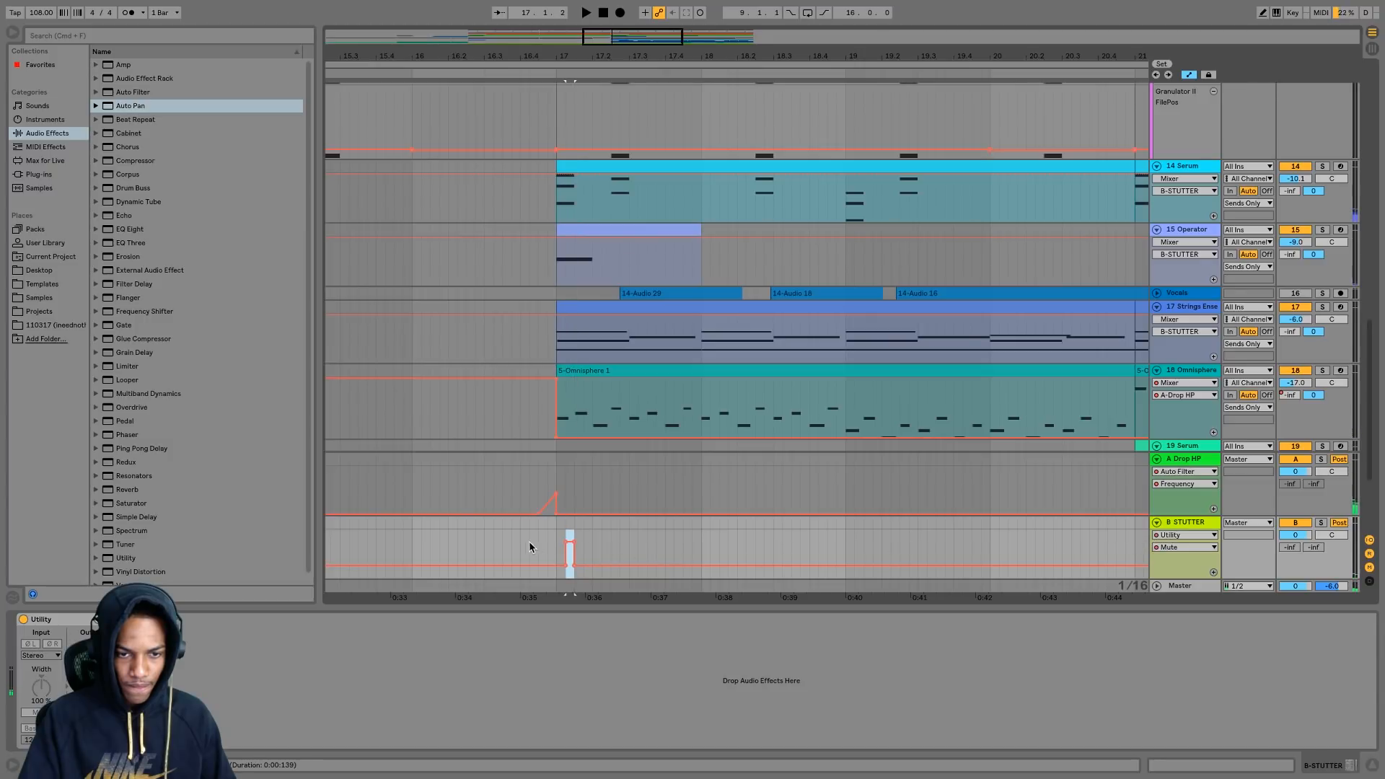
# - Automate another sixteenth-note mute at 17.1.4 on the STUTTER return and play the drop back
pyautogui.press('space')
pyautogui.moveTo(581, 551); pyautogui.dragTo(593, 551)
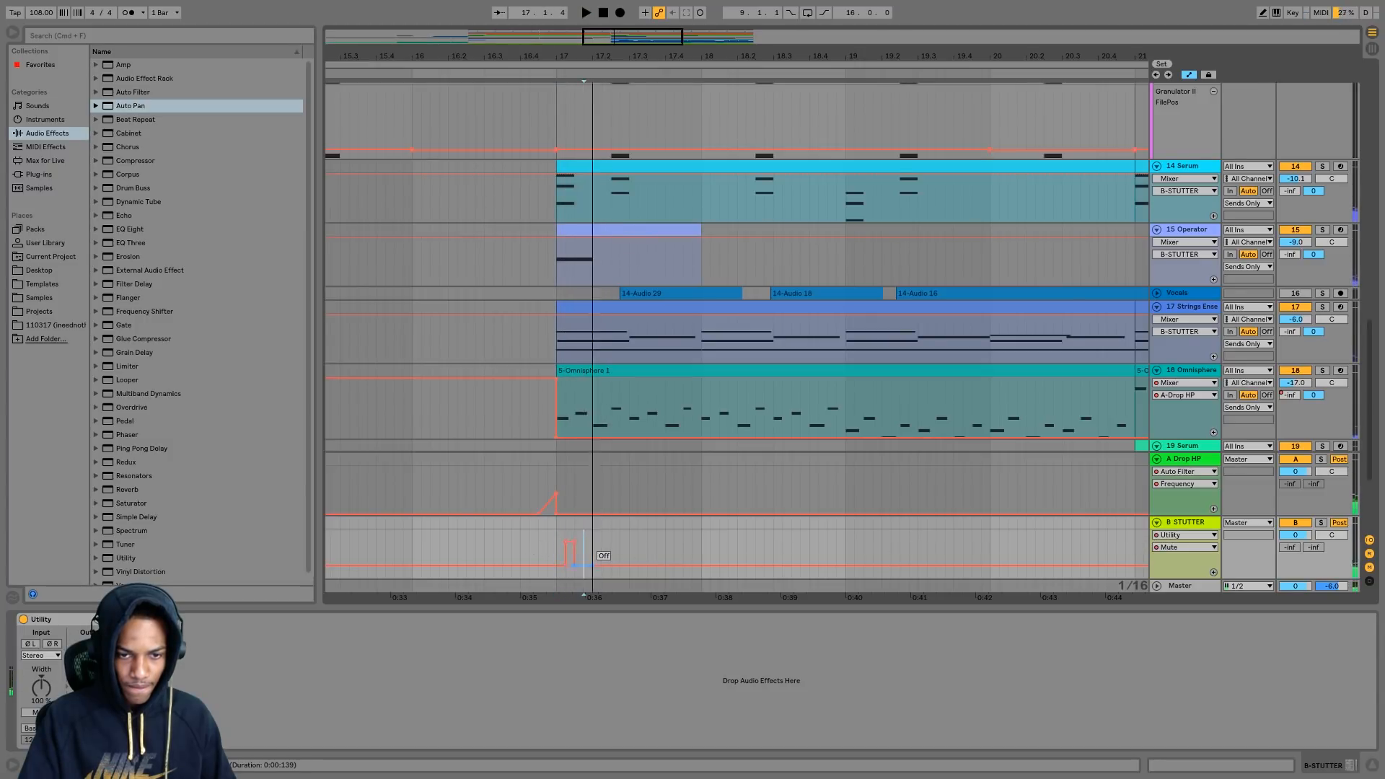
pyautogui.moveTo(588, 563); pyautogui.dragTo(587, 543)
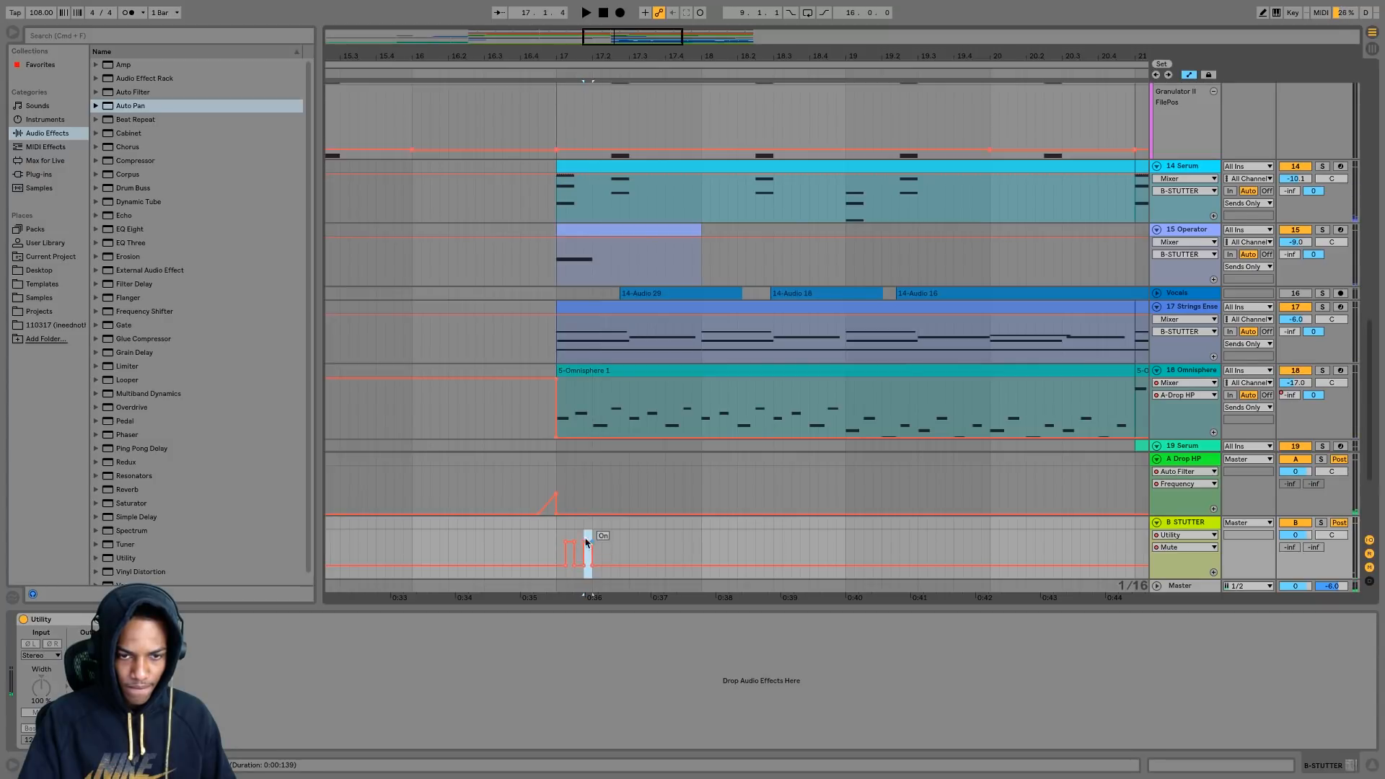
pyautogui.press('space')
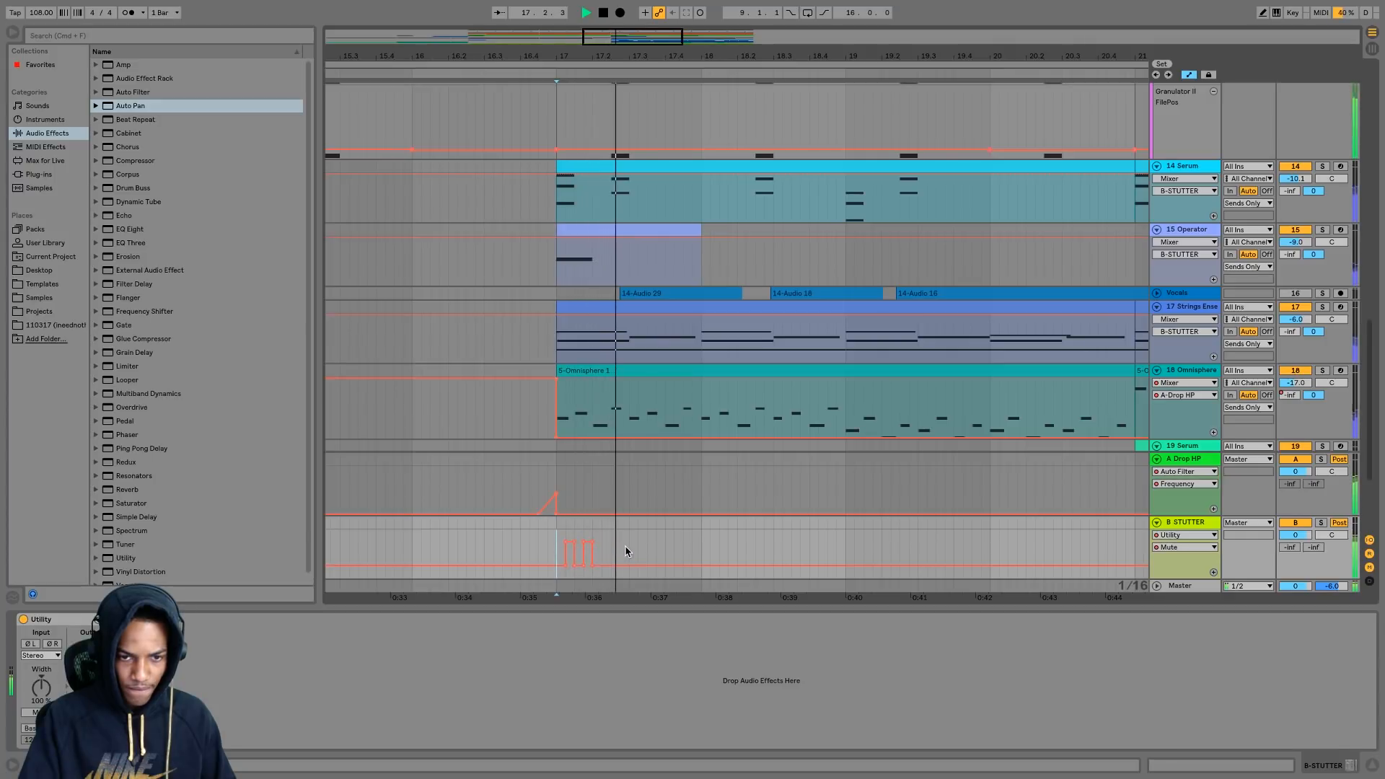
pyautogui.press('space')
# - Hide automation, open the Drum Rack clip at bar 17, and try extra kick notes at 1.1.3, 1.1.4 and 1.2
pyautogui.scroll(10, 594, 494)
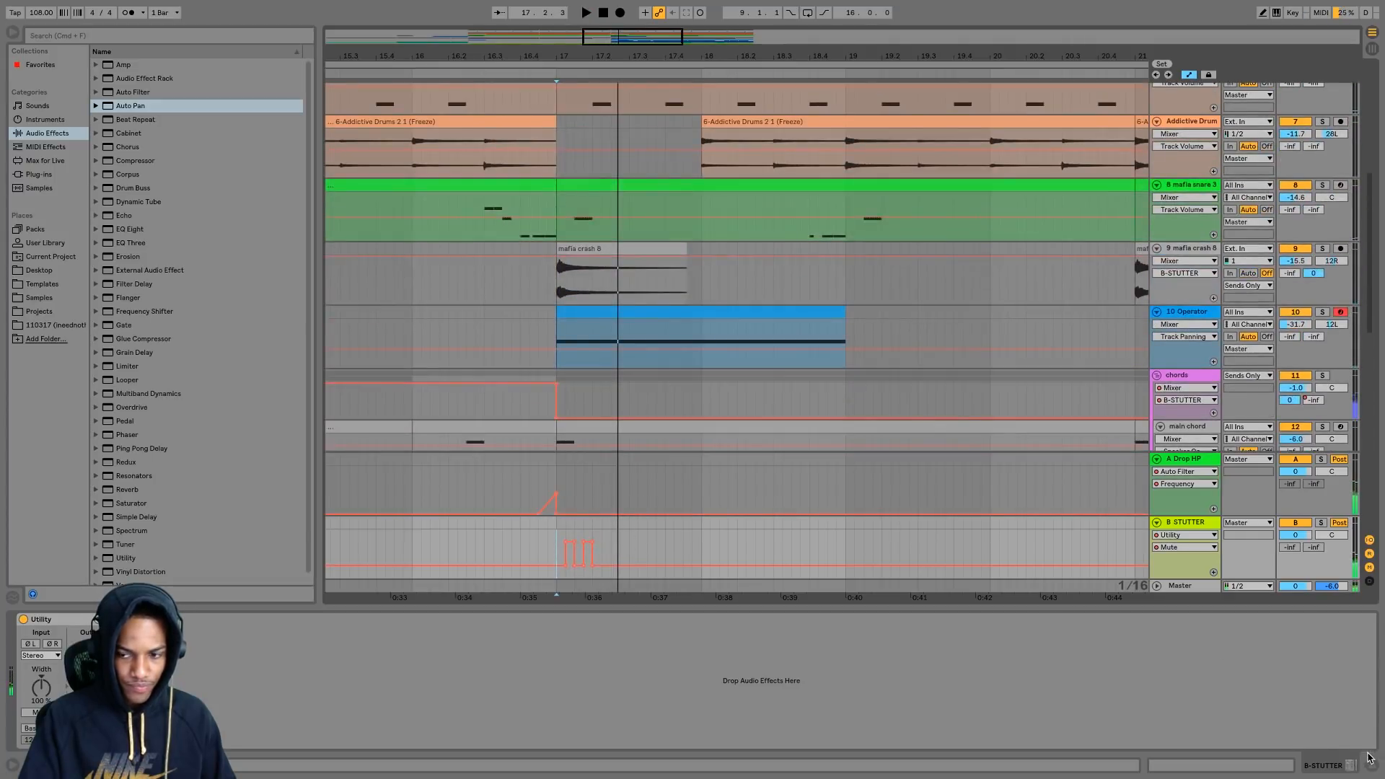
pyautogui.scroll(5, 721, 360)
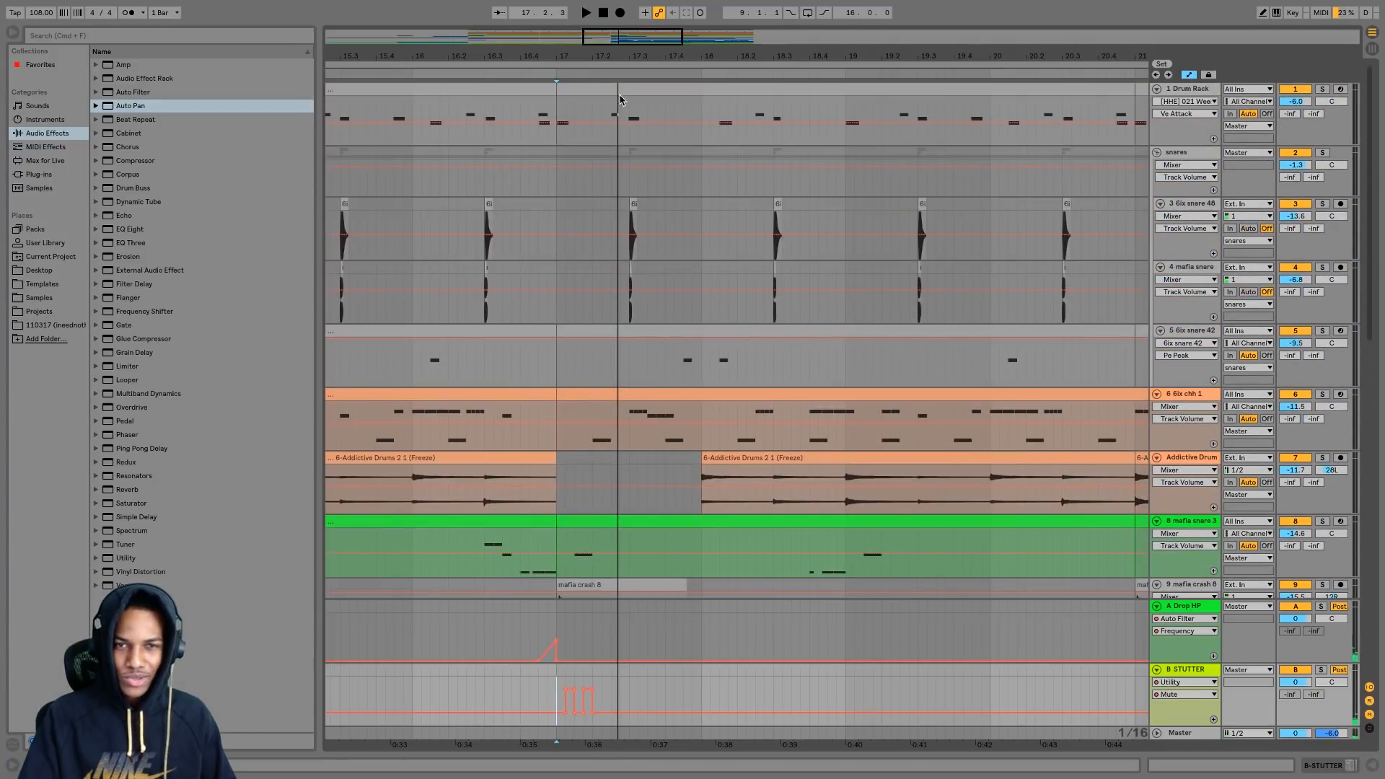
pyautogui.press('a')
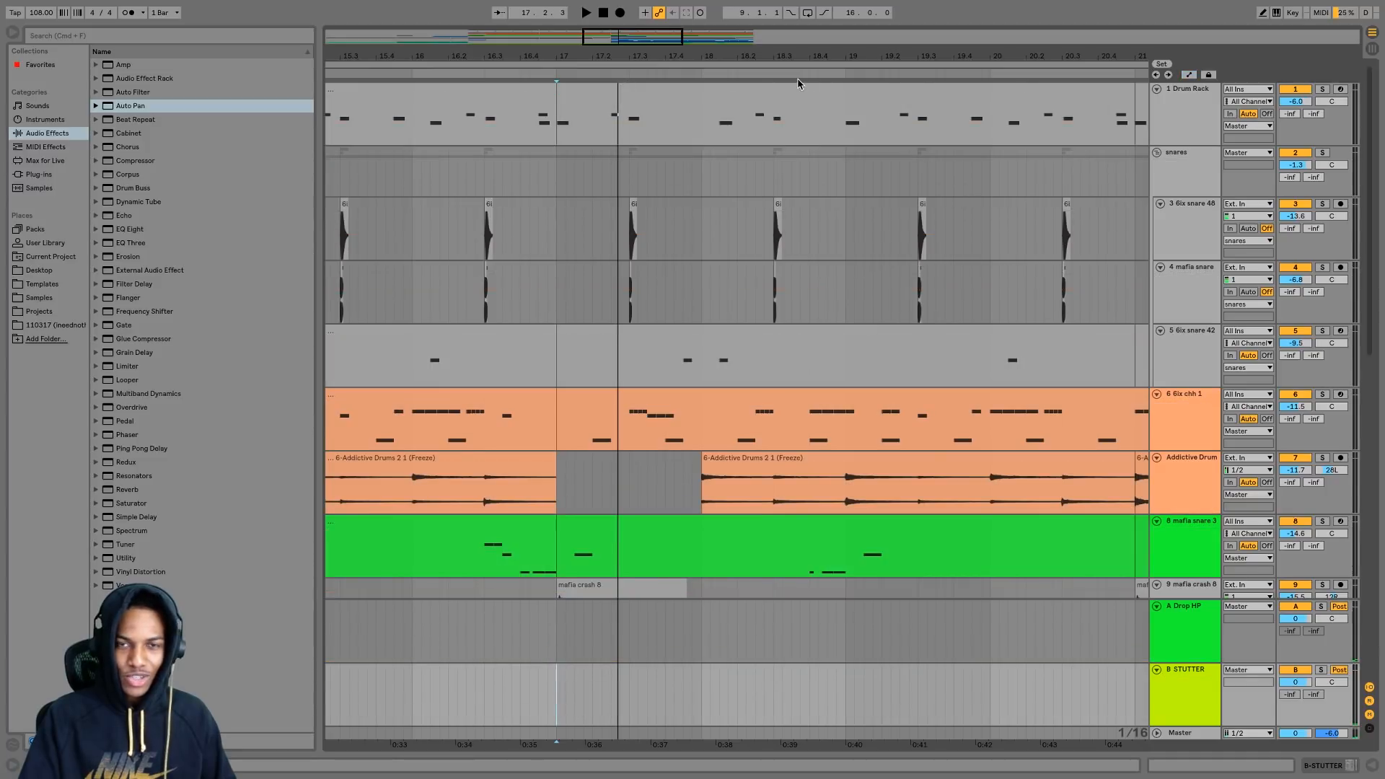
pyautogui.doubleClick(678, 99)
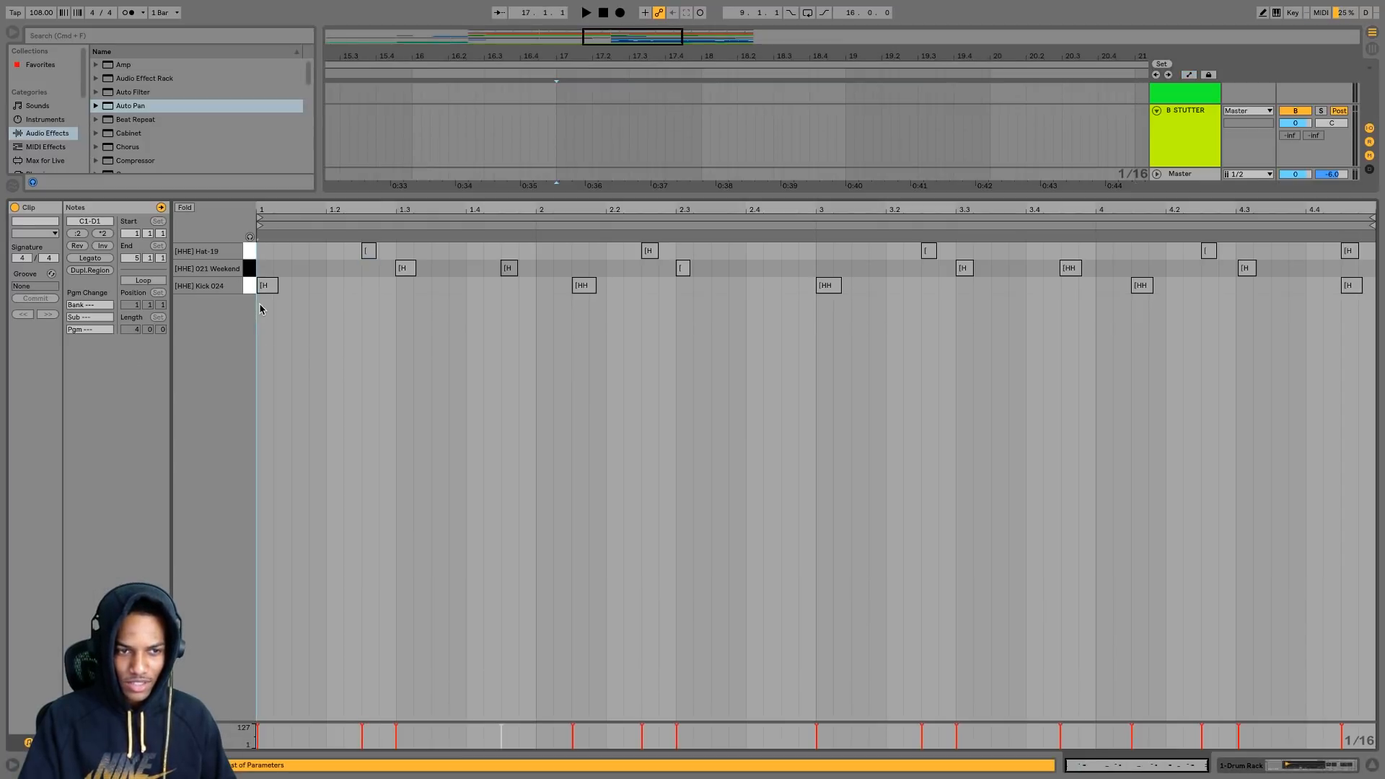
pyautogui.doubleClick(327, 290)
pyautogui.press('space')
pyautogui.doubleClick(300, 285)
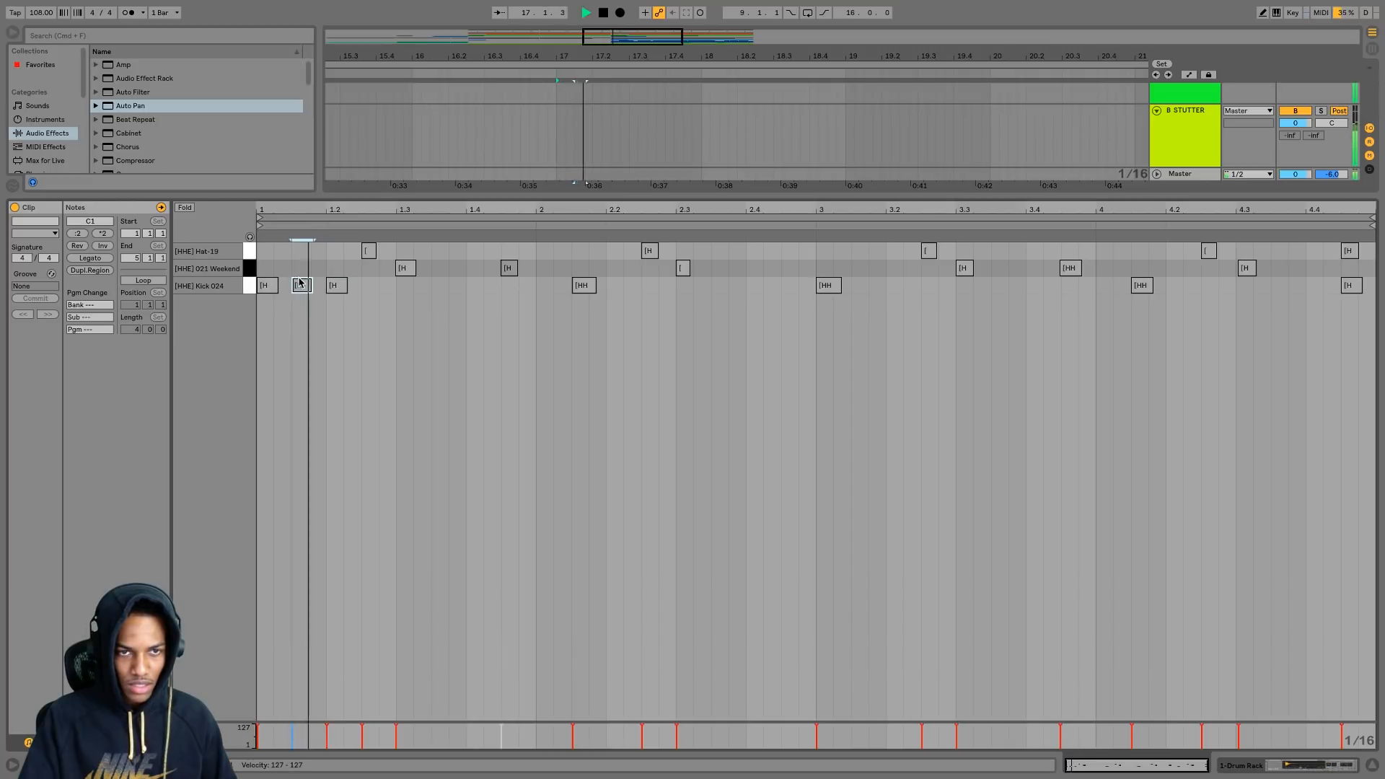
pyautogui.doubleClick(317, 286)
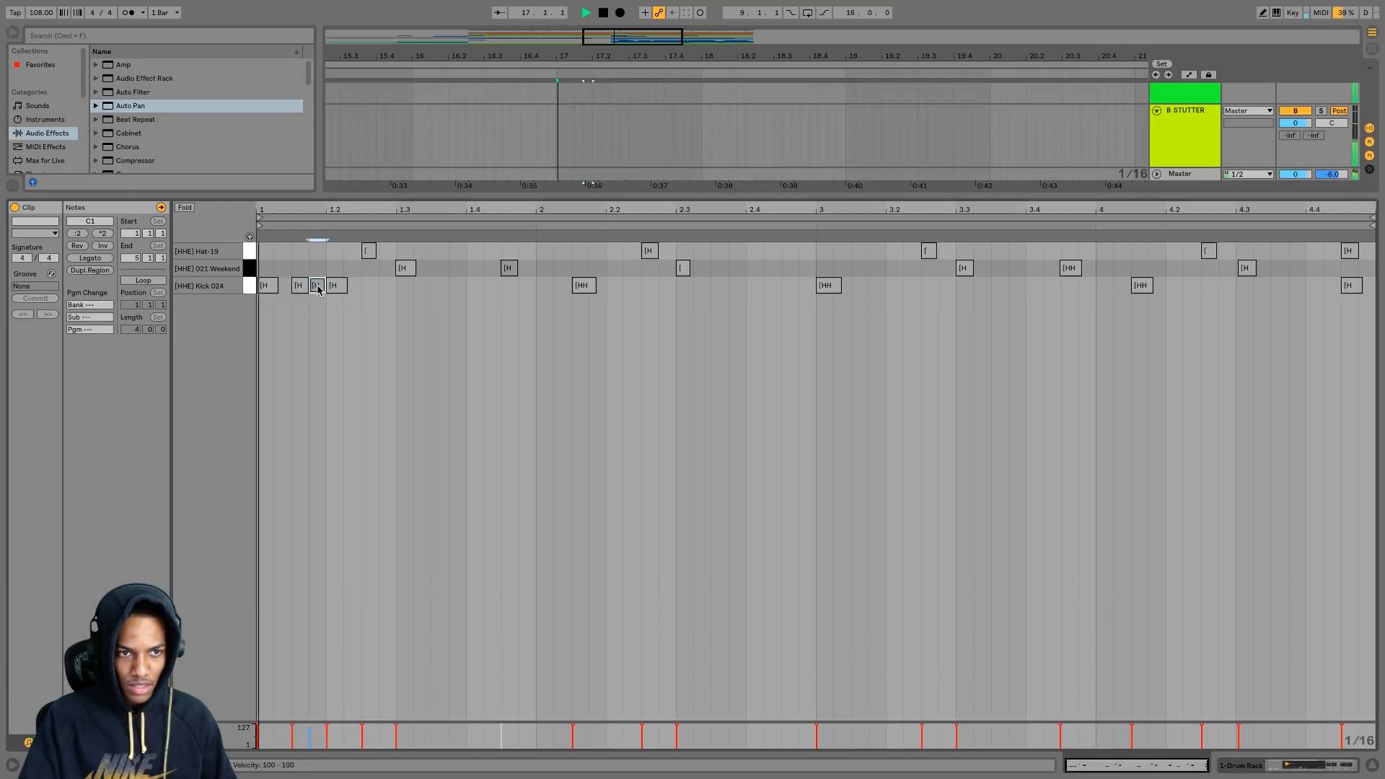
# - Delete the added kick notes from the Drum Rack clip and close the clip editor
pyautogui.doubleClick(315, 286)
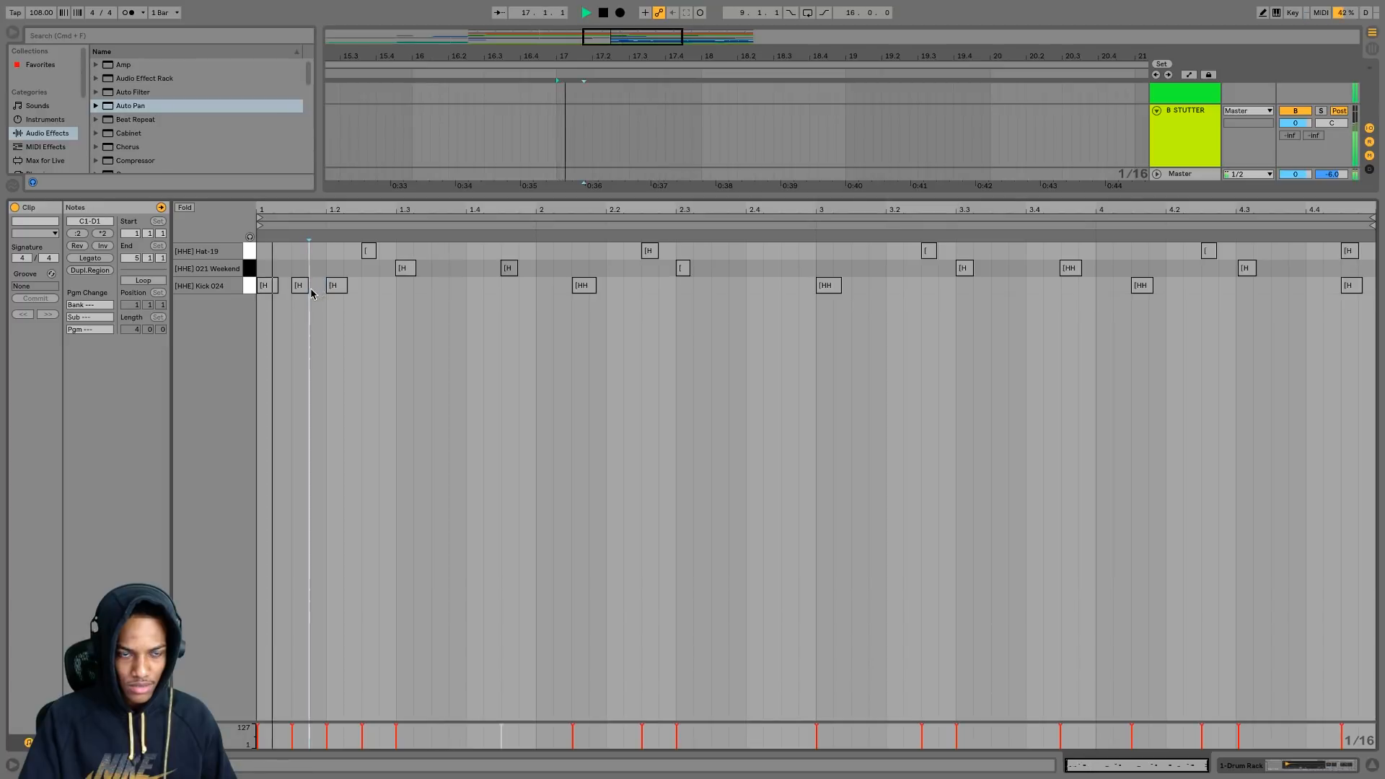
pyautogui.click(297, 287)
pyautogui.press('space')
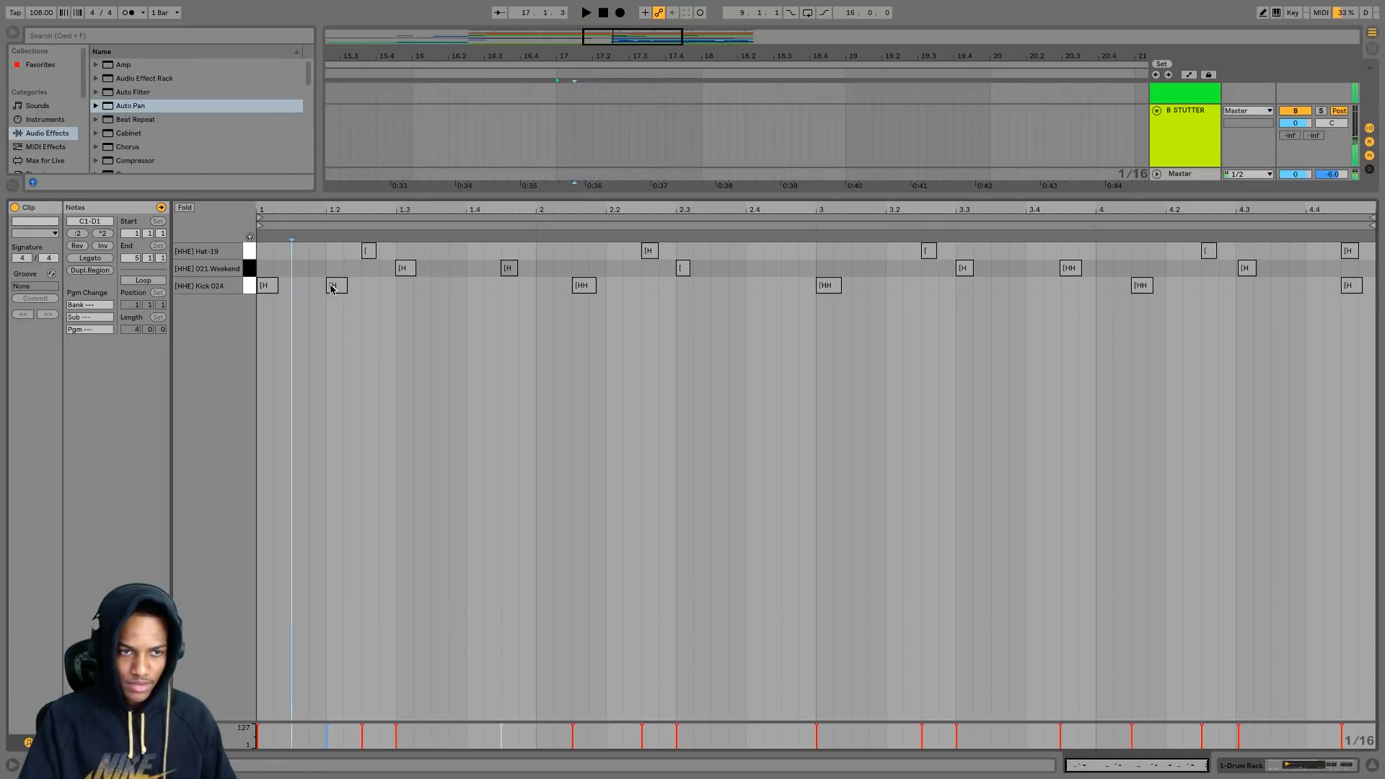
pyautogui.doubleClick(331, 287)
pyautogui.click(1374, 765)
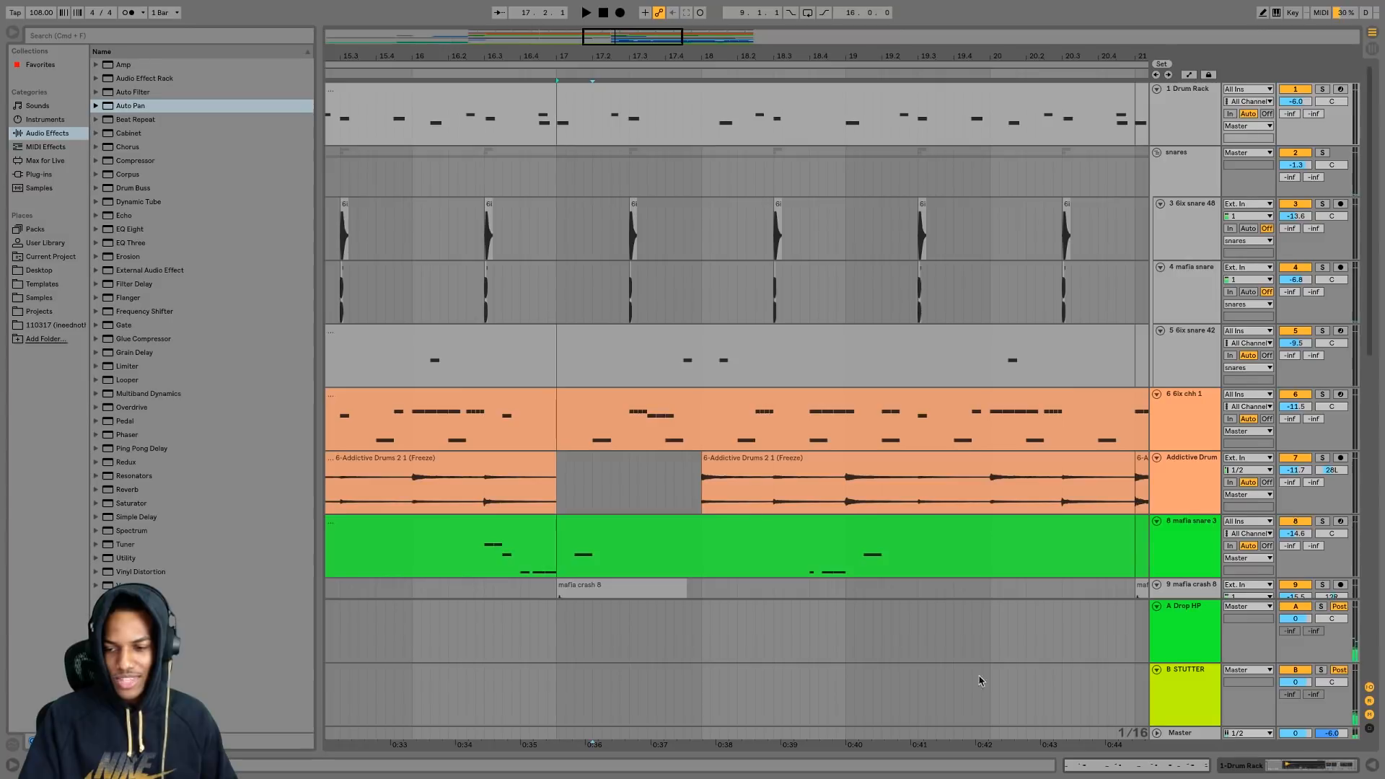
# - Return to the STUTTER mute automation and switch it off between the bar 17 pulses and bar 21
pyautogui.scroll(-5, 633, 486)
pyautogui.scroll(-3, 691, 58)
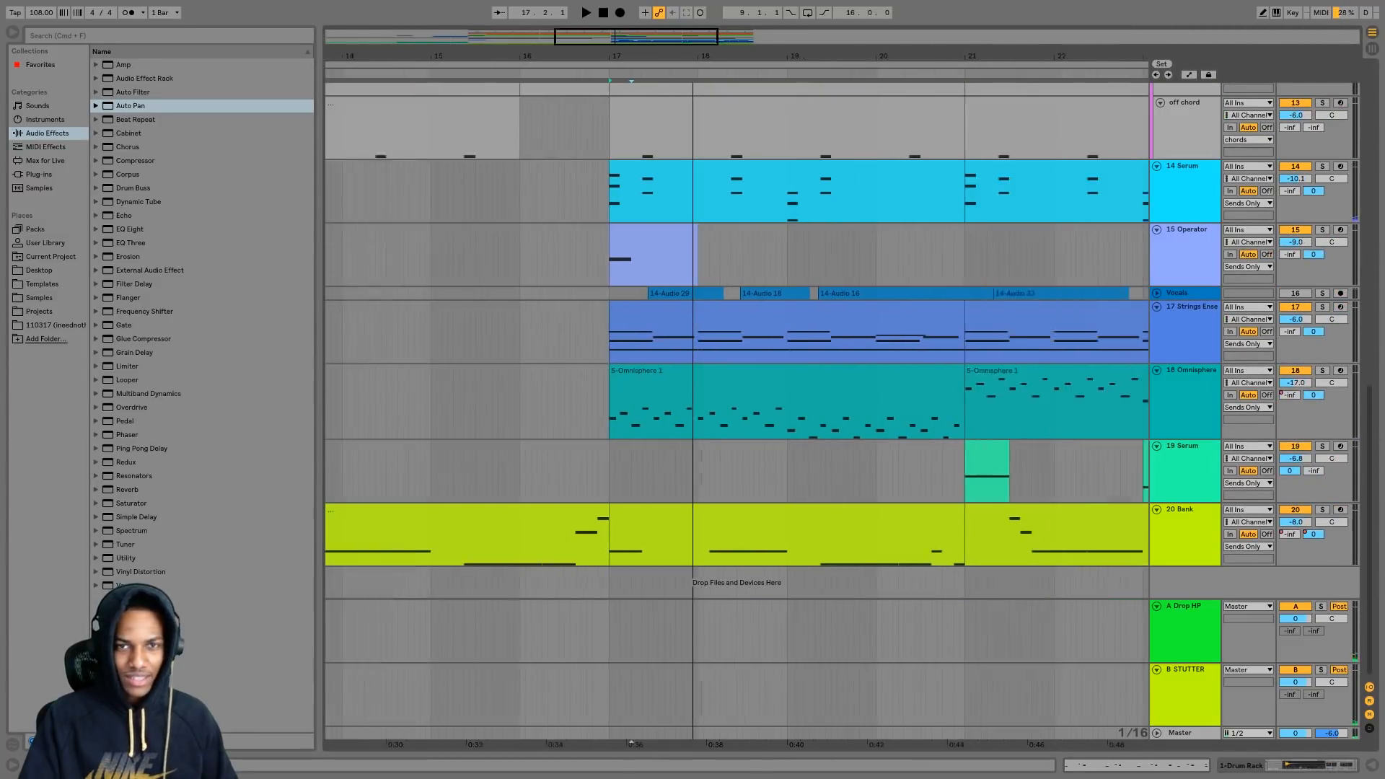
pyautogui.click(1251, 692)
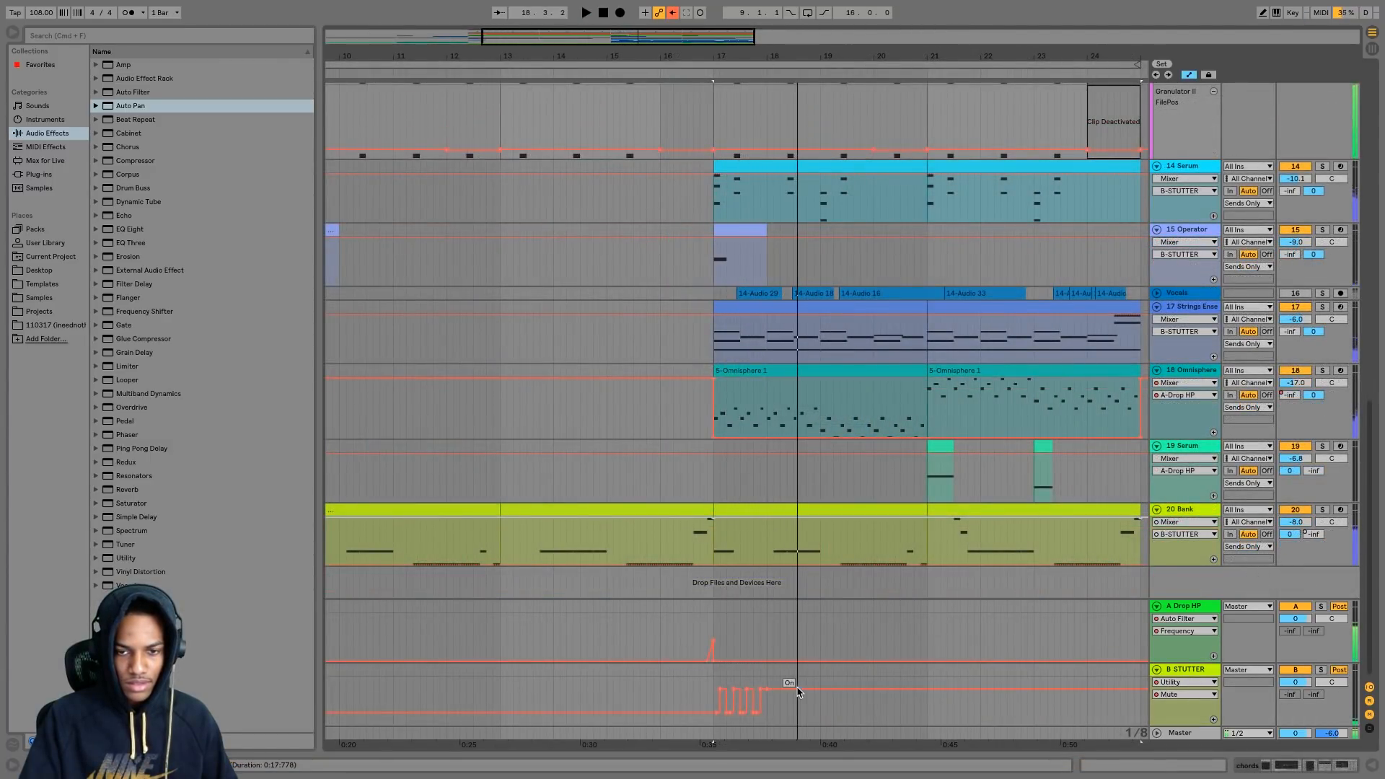
pyautogui.scroll(5, 812, 560)
pyautogui.scroll(-5, 807, 379)
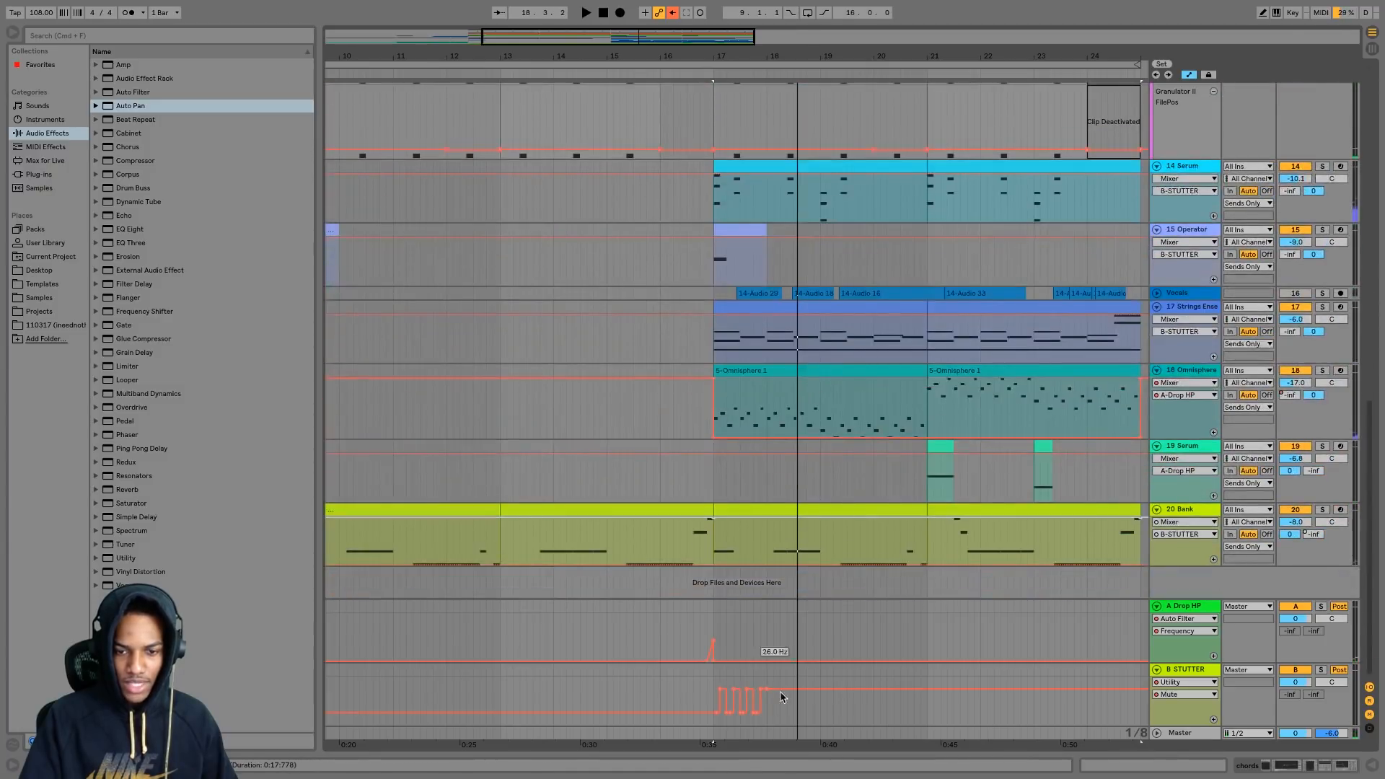
pyautogui.press('space')
pyautogui.moveTo(770, 714)
pyautogui.mouseDown()
pyautogui.moveTo(931, 702)
pyautogui.moveTo(756, 706)
pyautogui.moveTo(796, 714)
pyautogui.mouseUp()
pyautogui.press('space')
# - Play from bar 17 to listen to the automated stutter at the drop
pyautogui.click(717, 683)
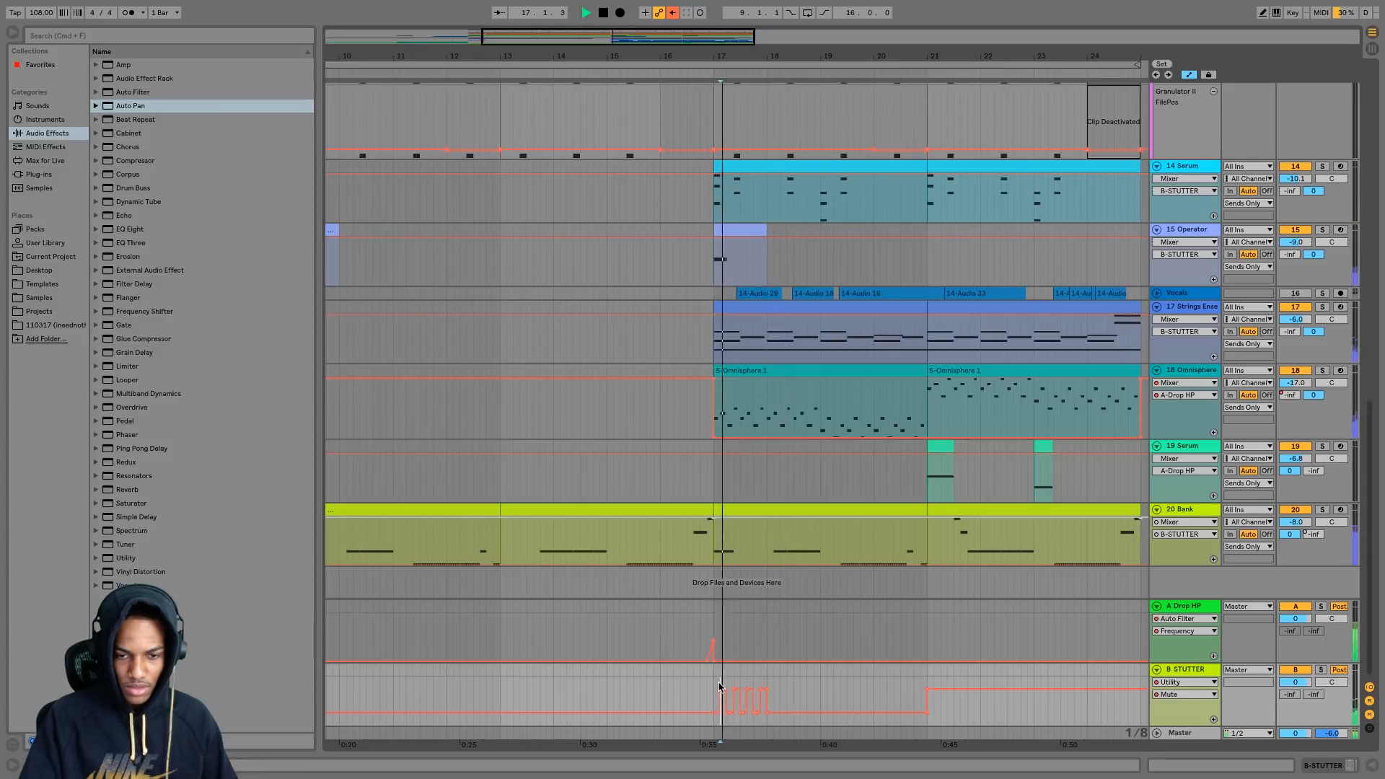
pyautogui.click(712, 682)
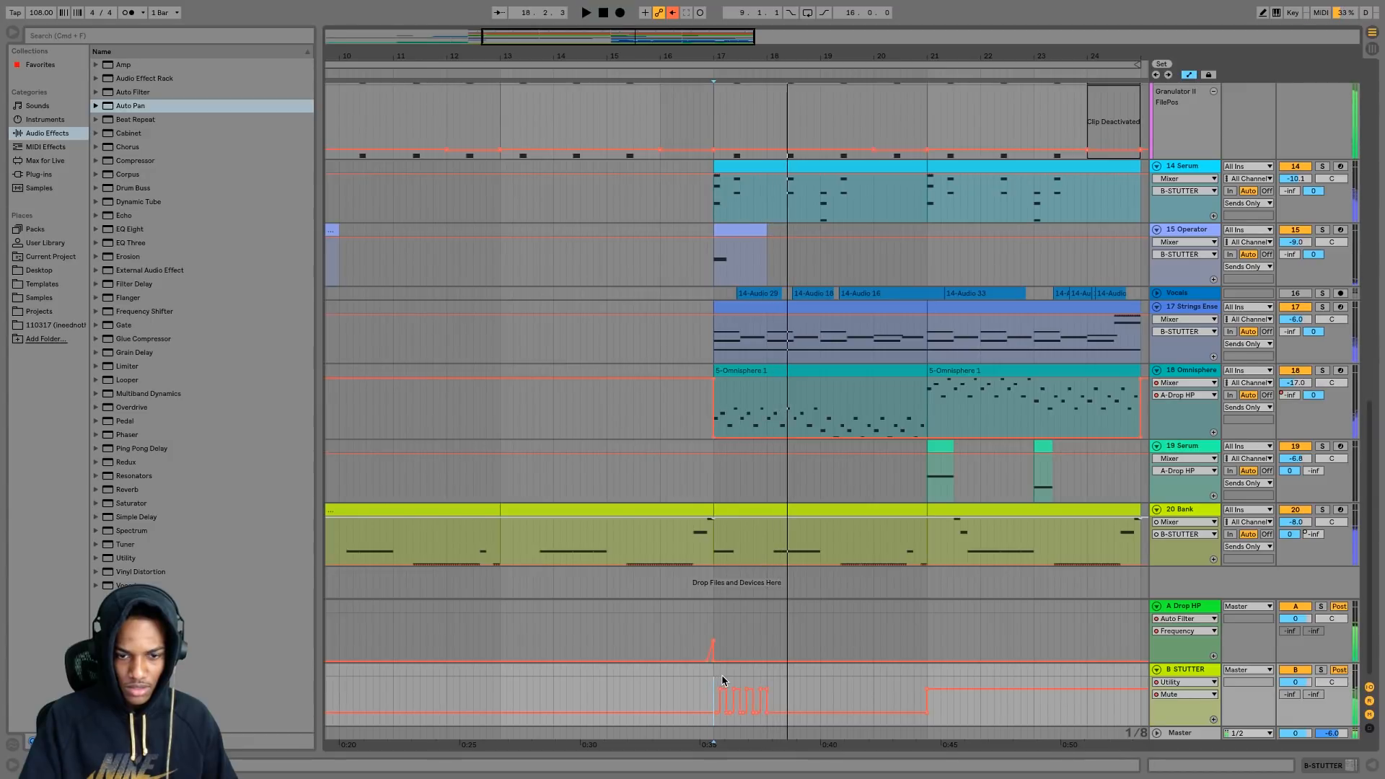
pyautogui.click(724, 673)
pyautogui.press('space')
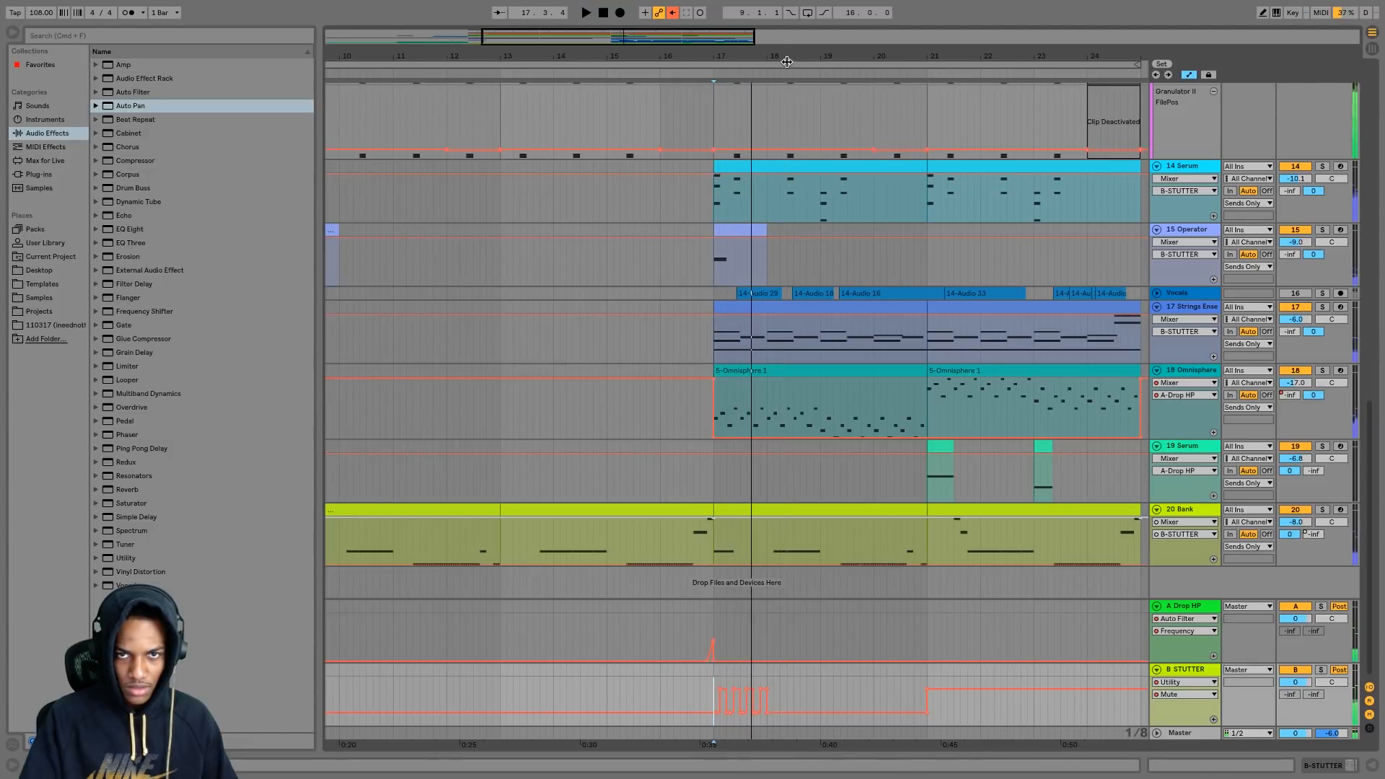
# - Hide automation, unfold the Vocals track, play from bar 17, and show the track's effects chain
pyautogui.moveTo(786, 61); pyautogui.dragTo(778, 22)
pyautogui.press('a')
pyautogui.scroll(5, 548, 487)
pyautogui.scroll(8, 570, 476)
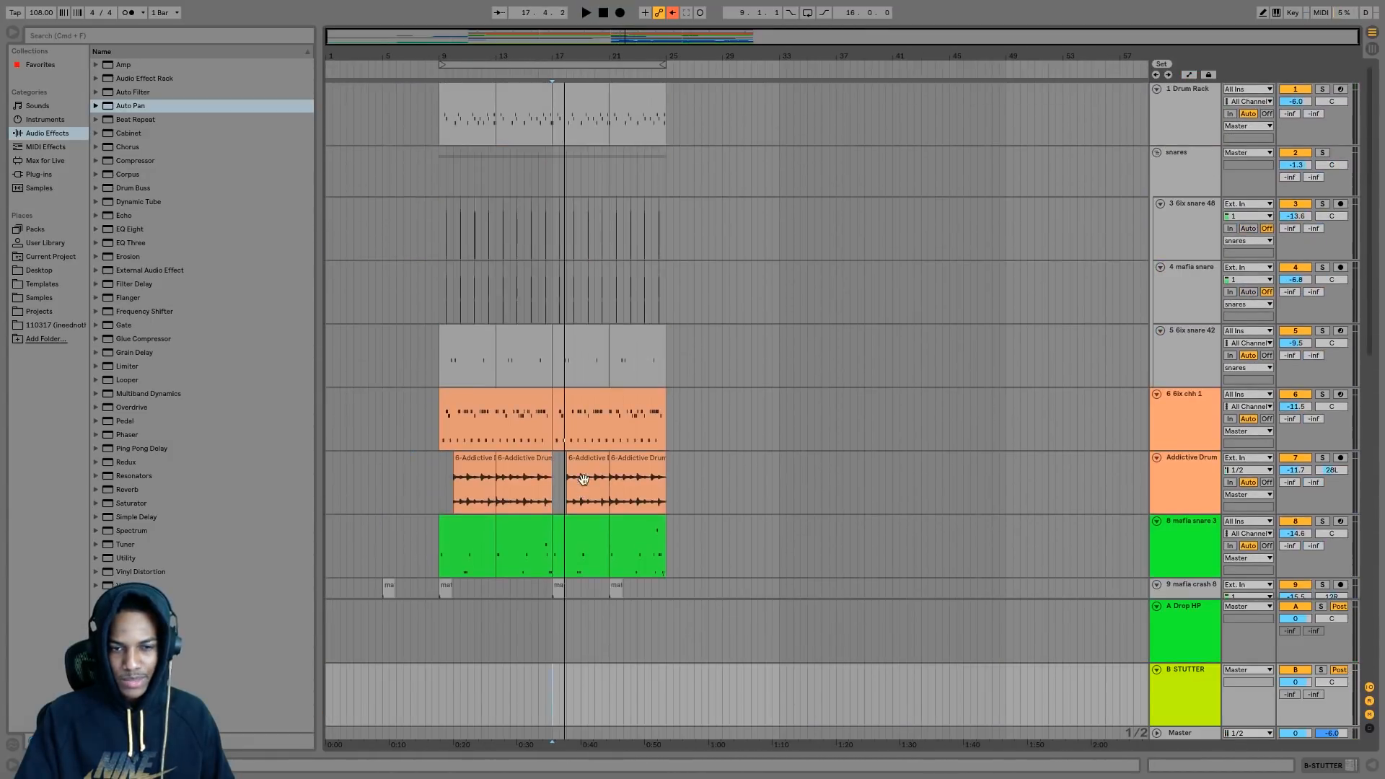
pyautogui.scroll(-10, 616, 450)
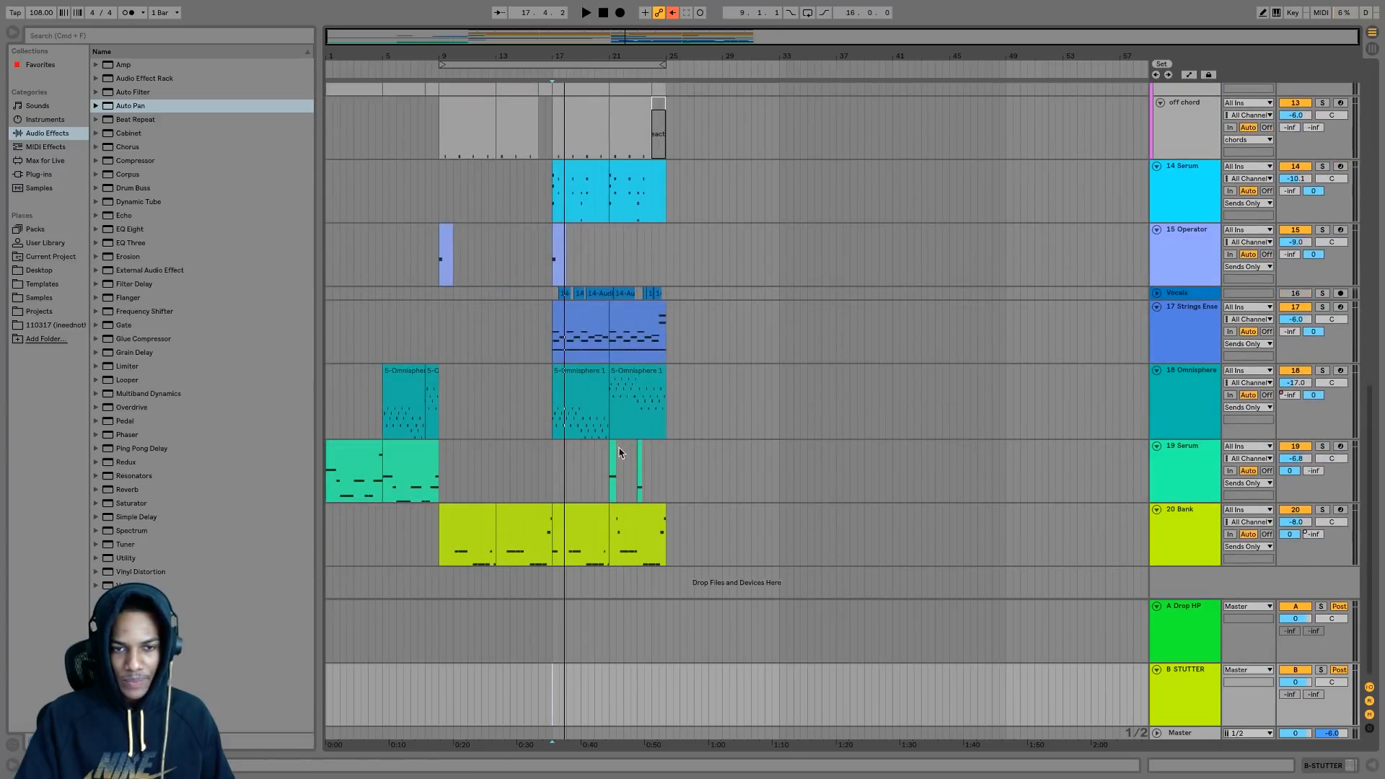
pyautogui.click(1157, 295)
pyautogui.click(553, 318)
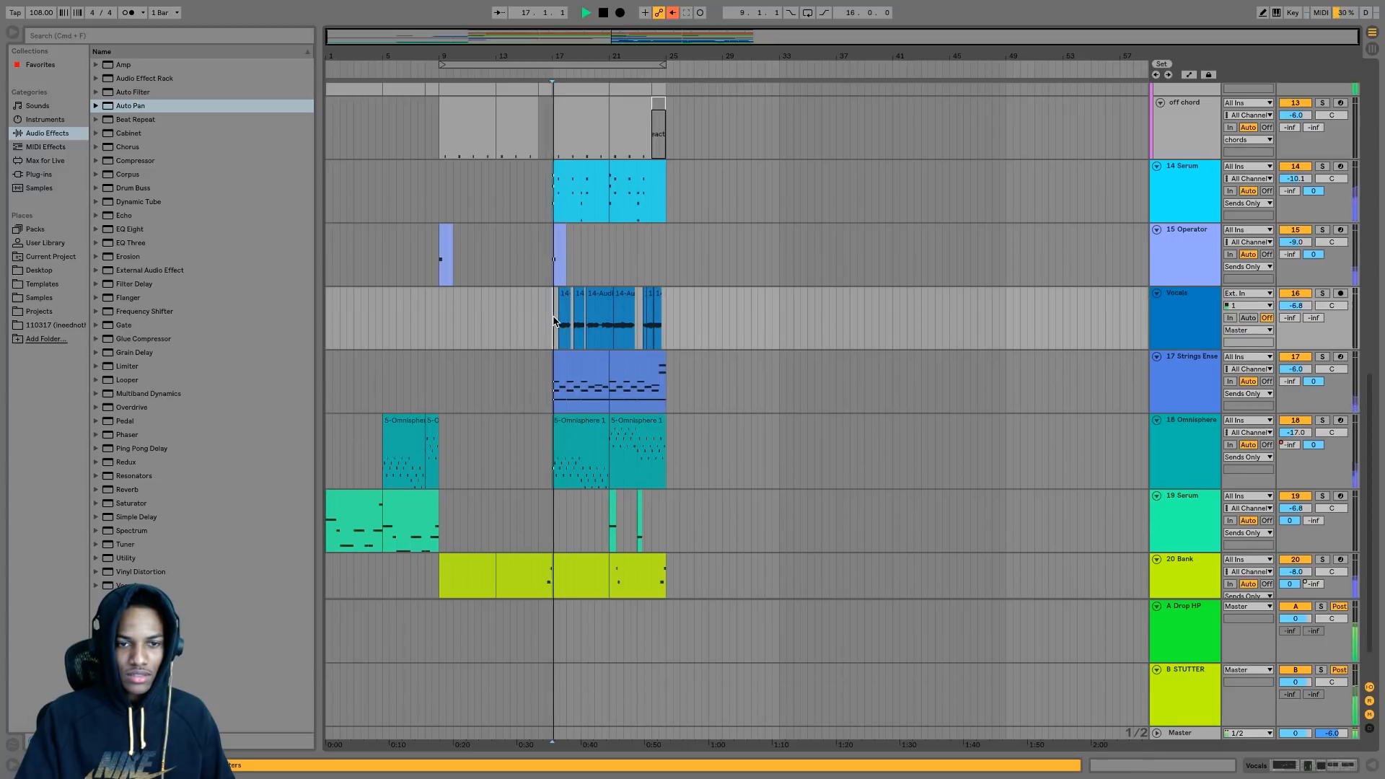
pyautogui.press('space')
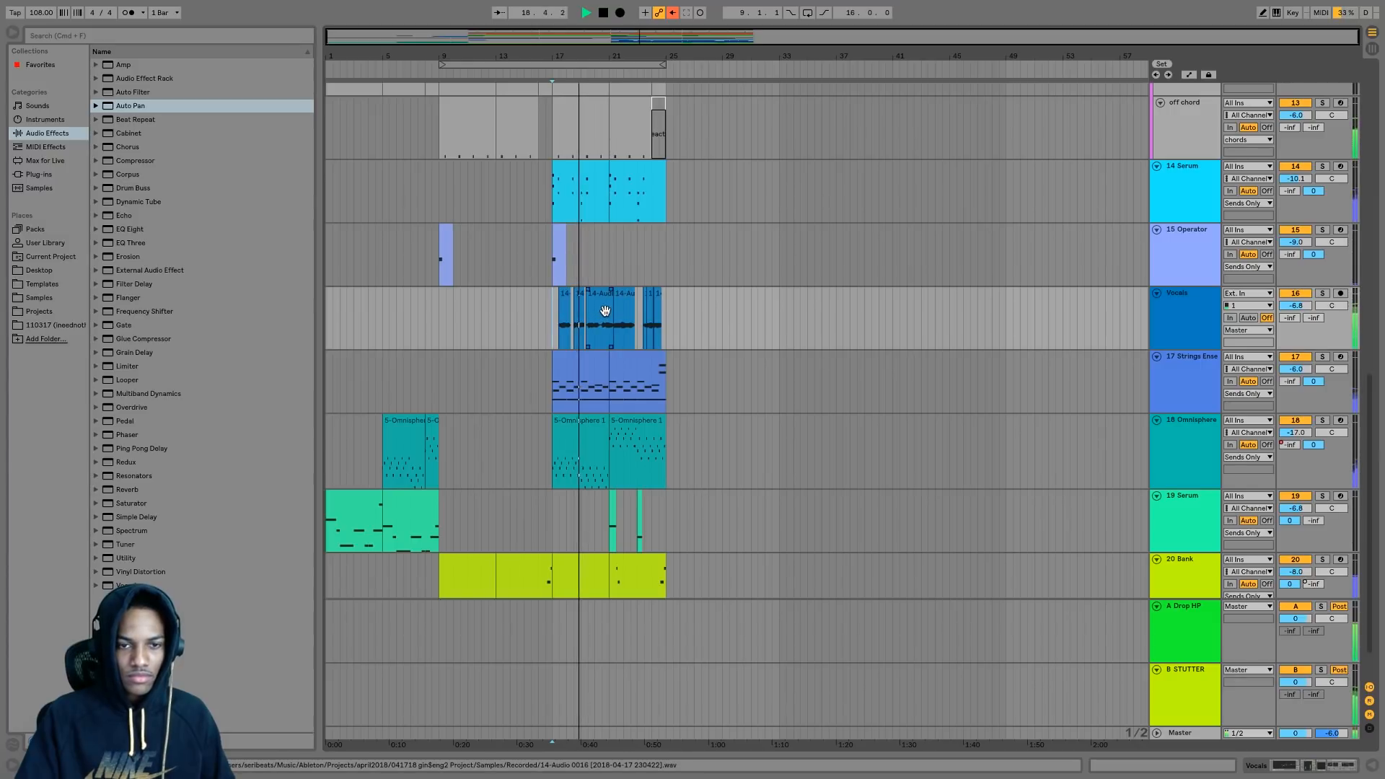
pyautogui.doubleClick(1191, 295)
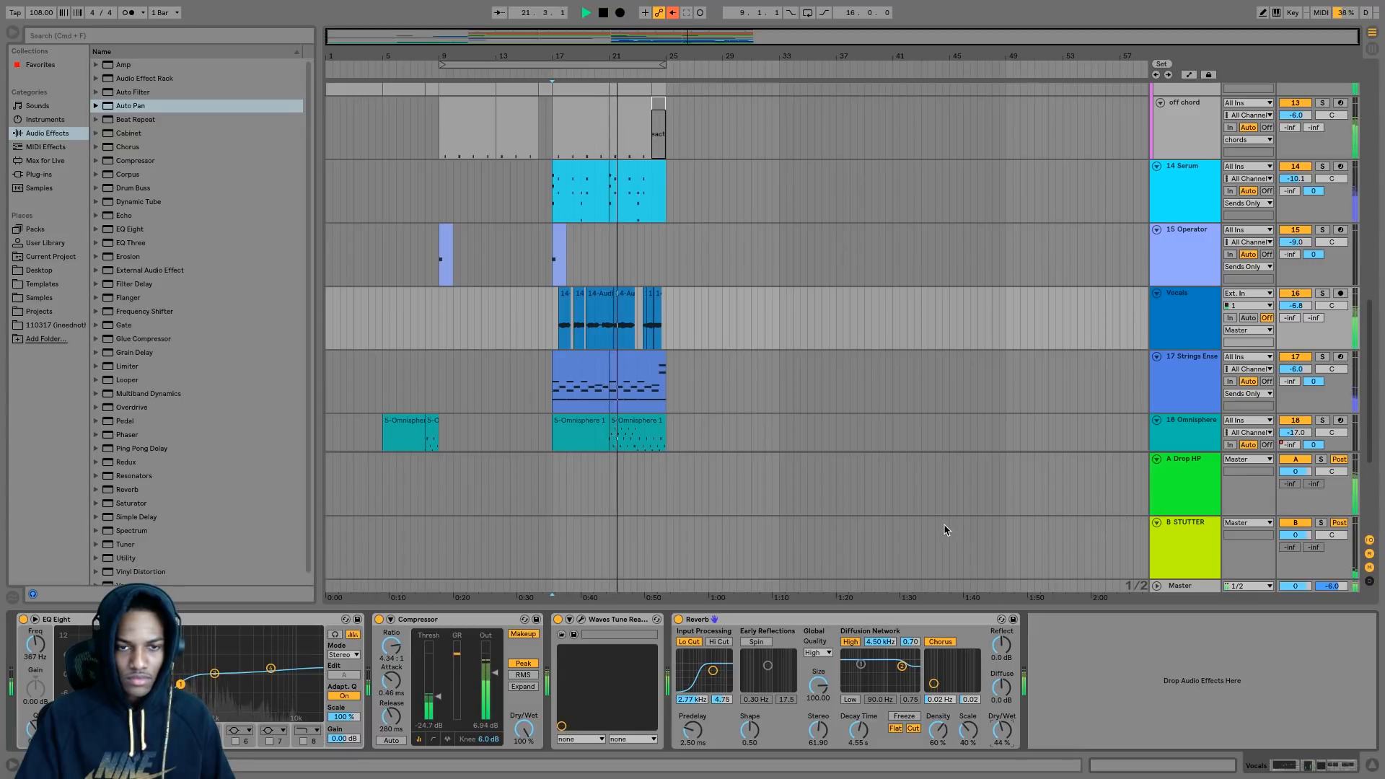
# - Look over the tracks during playback up to bar 25, and display automation to check the STUTTER mute after bar 21
pyautogui.scroll(-3, 803, 504)
pyautogui.scroll(-2, 658, 424)
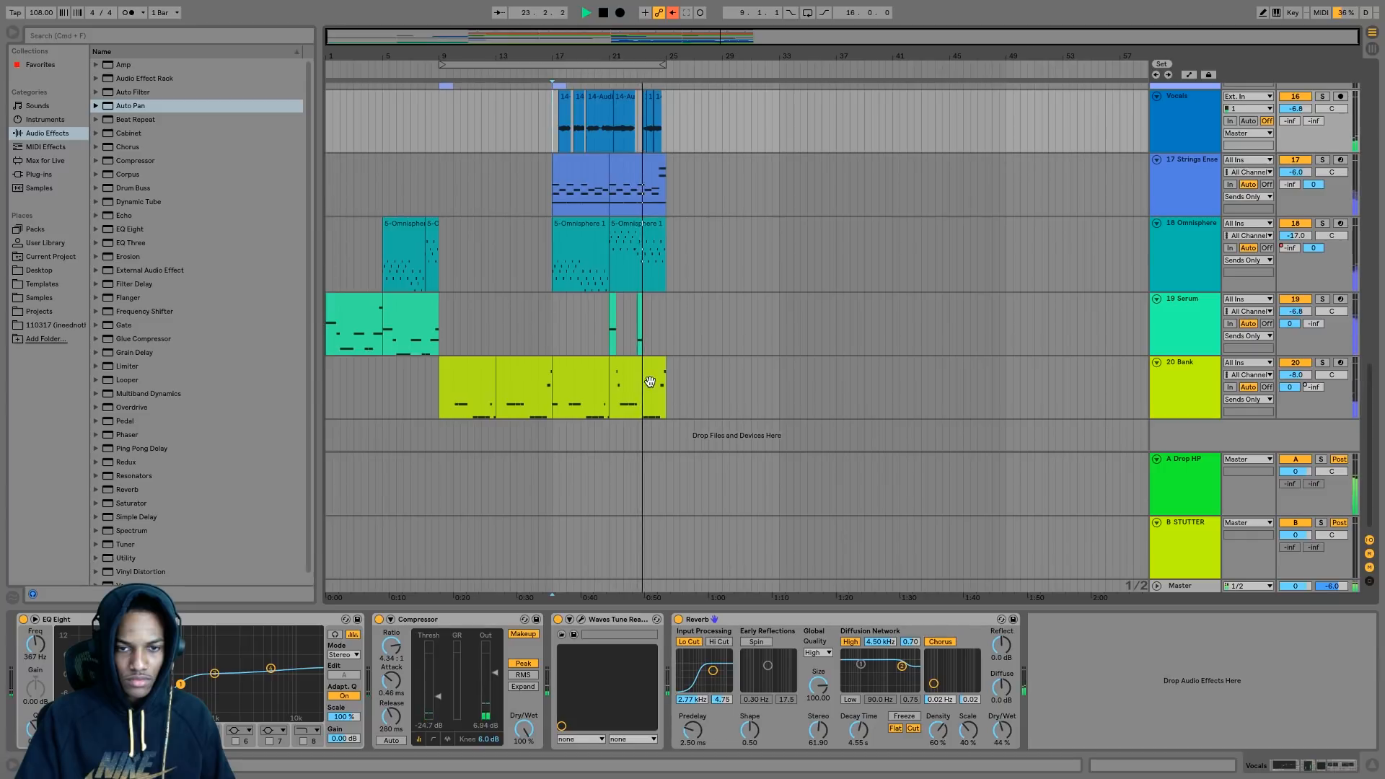
pyautogui.scroll(2, 763, 364)
pyautogui.scroll(5, 762, 364)
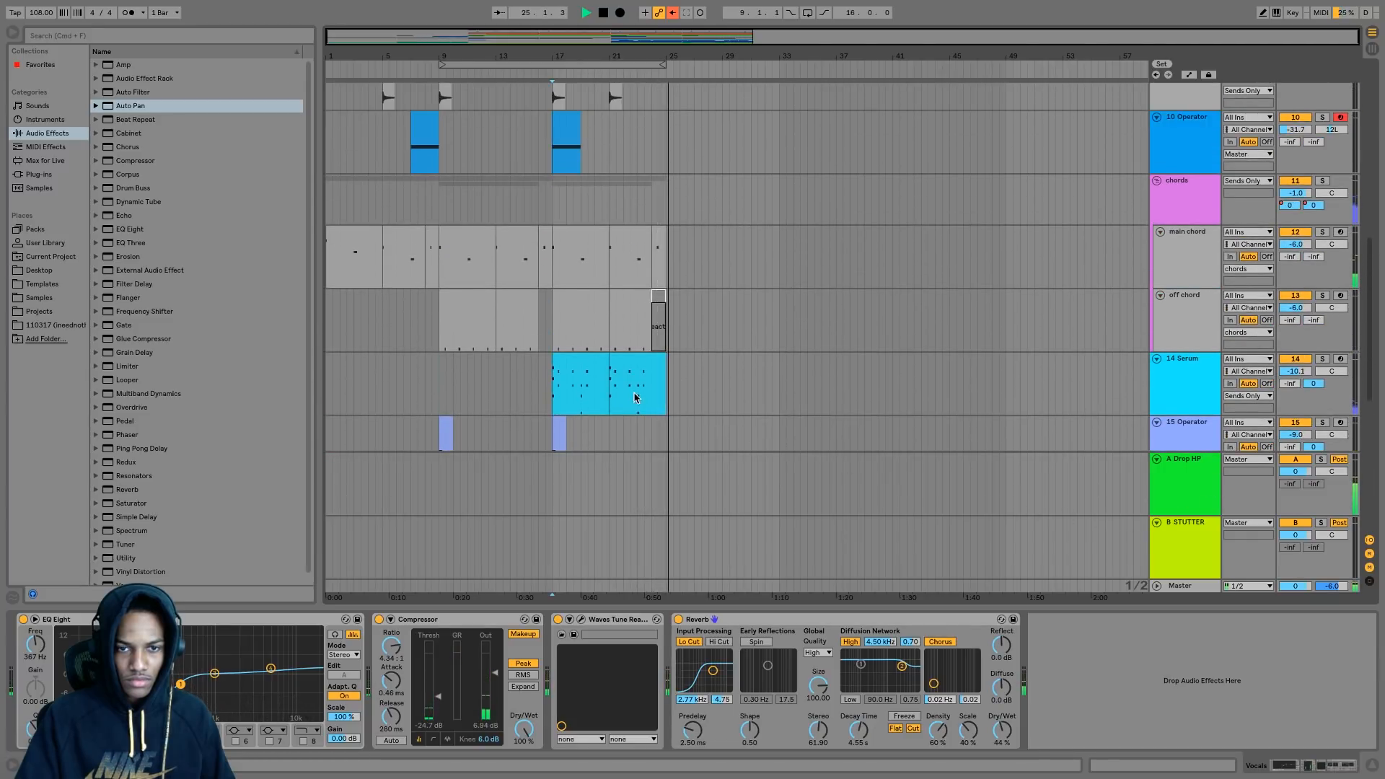
pyautogui.scroll(-5, 724, 401)
pyautogui.scroll(1, 724, 401)
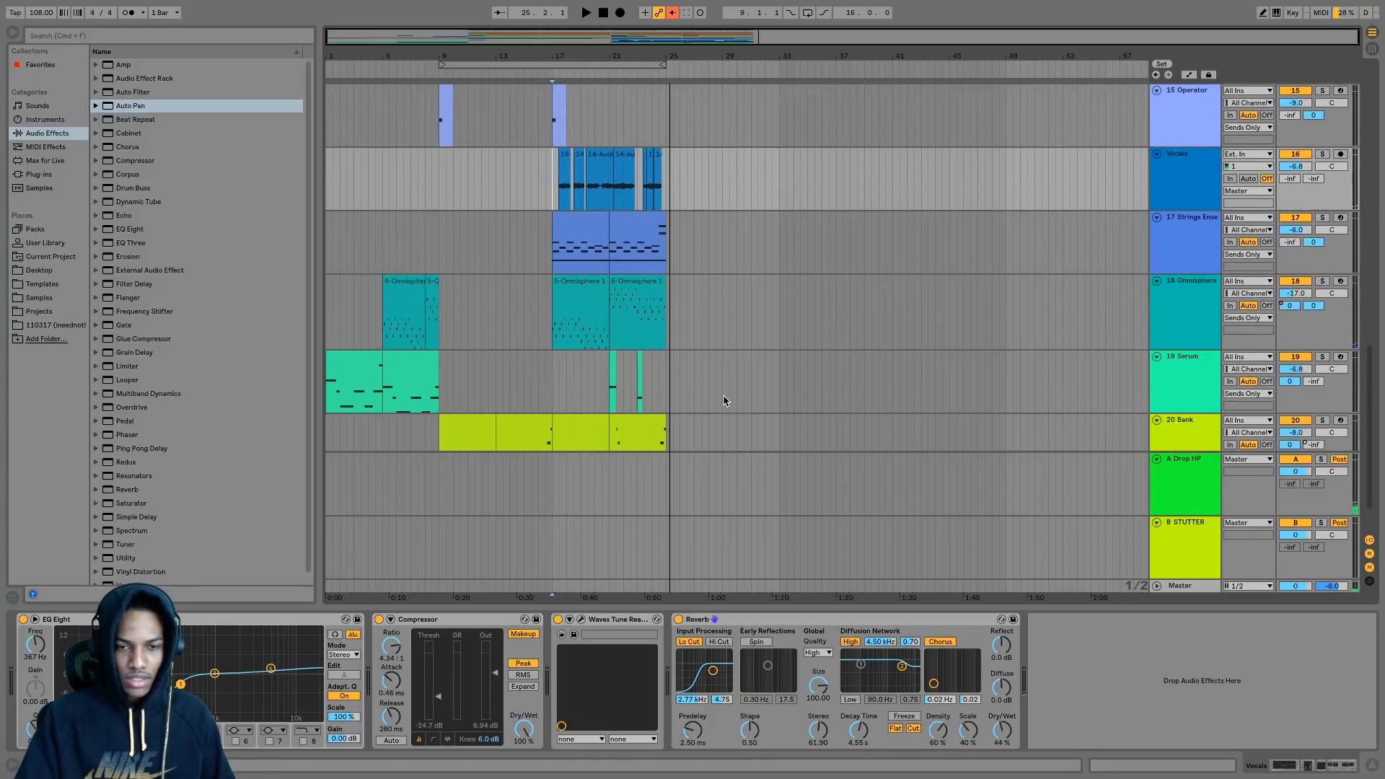
pyautogui.press('a')
pyautogui.scroll(-1, 724, 401)
pyautogui.moveTo(647, 562)
pyautogui.mouseDown()
pyautogui.moveTo(608, 561)
pyautogui.moveTo(653, 553)
pyautogui.moveTo(649, 568)
pyautogui.mouseUp()
pyautogui.click(624, 546)
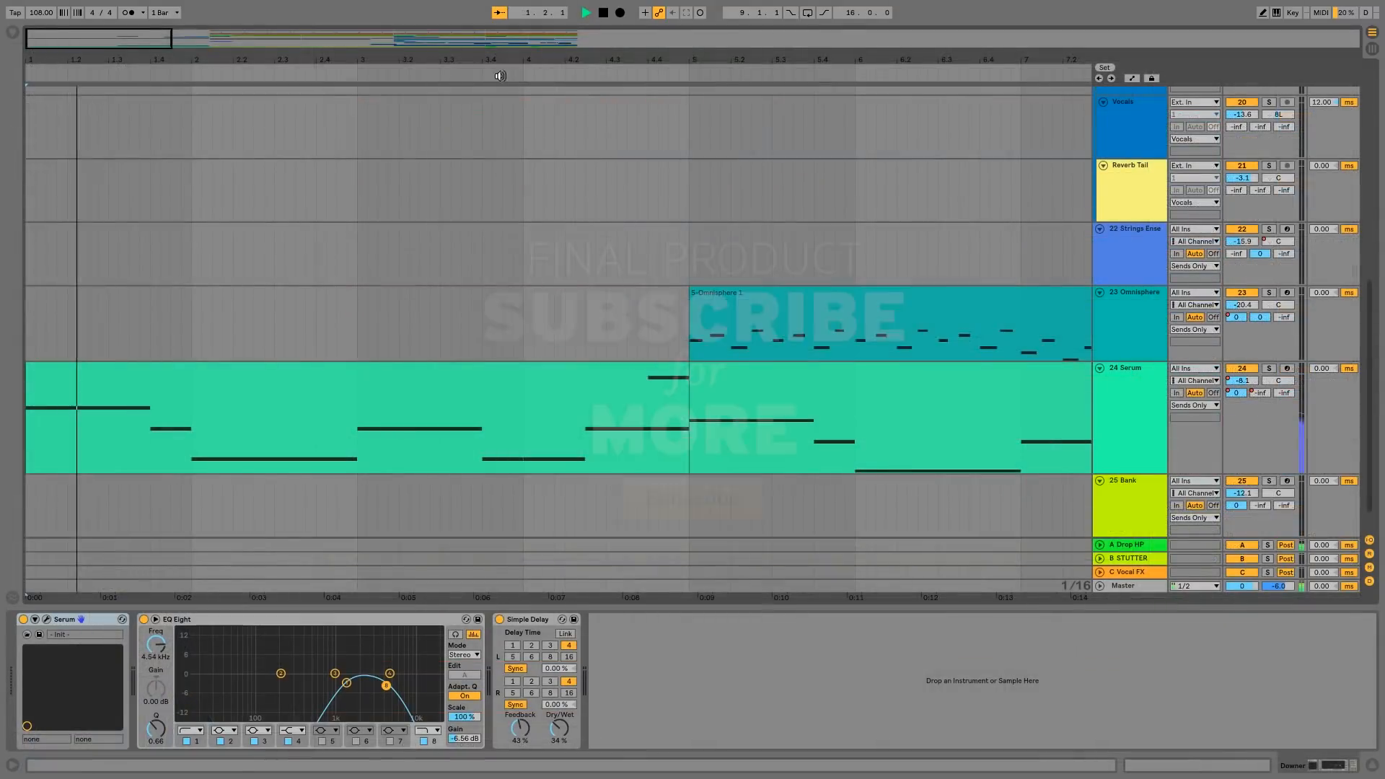
# - Show the 24 Serum track's device chain and open its Serum plug-in window
pyautogui.scroll(-1, 581, 406)
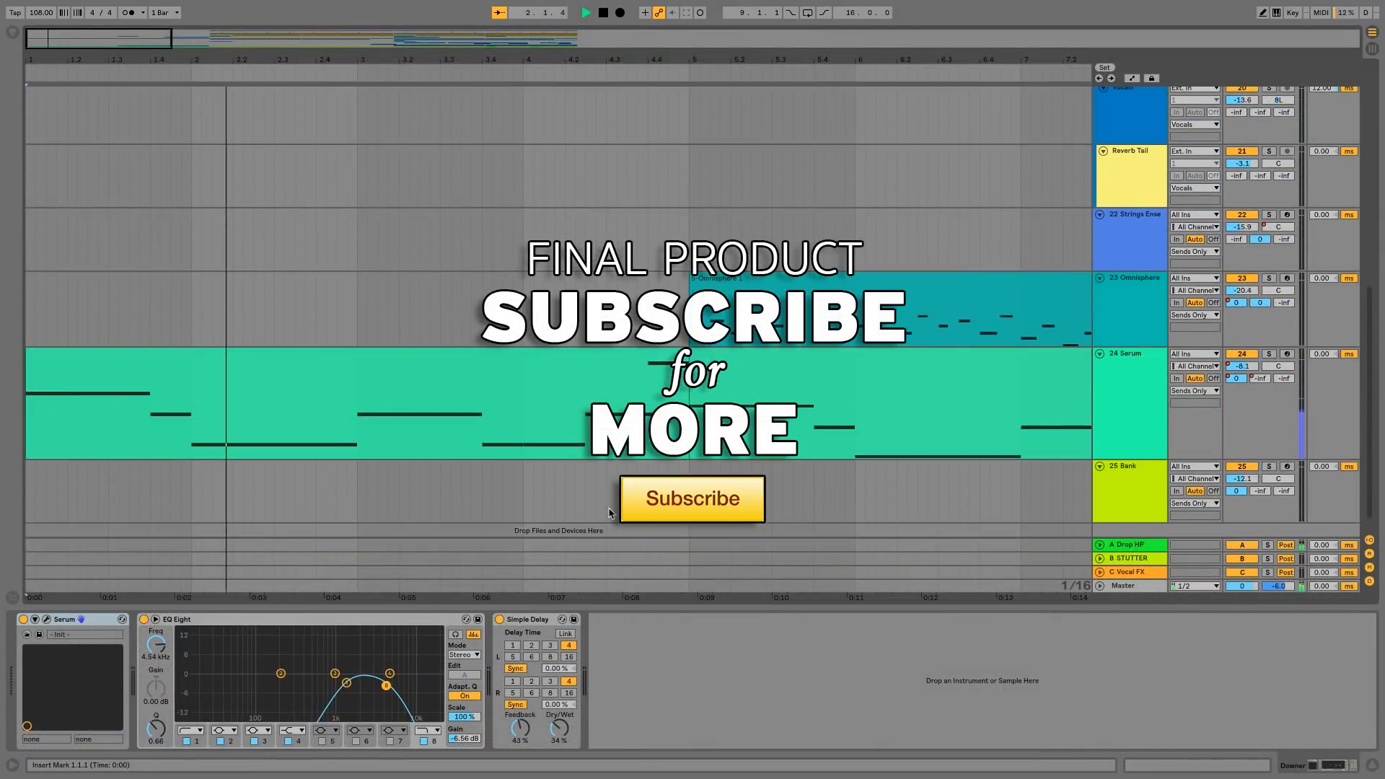
pyautogui.click(1127, 398)
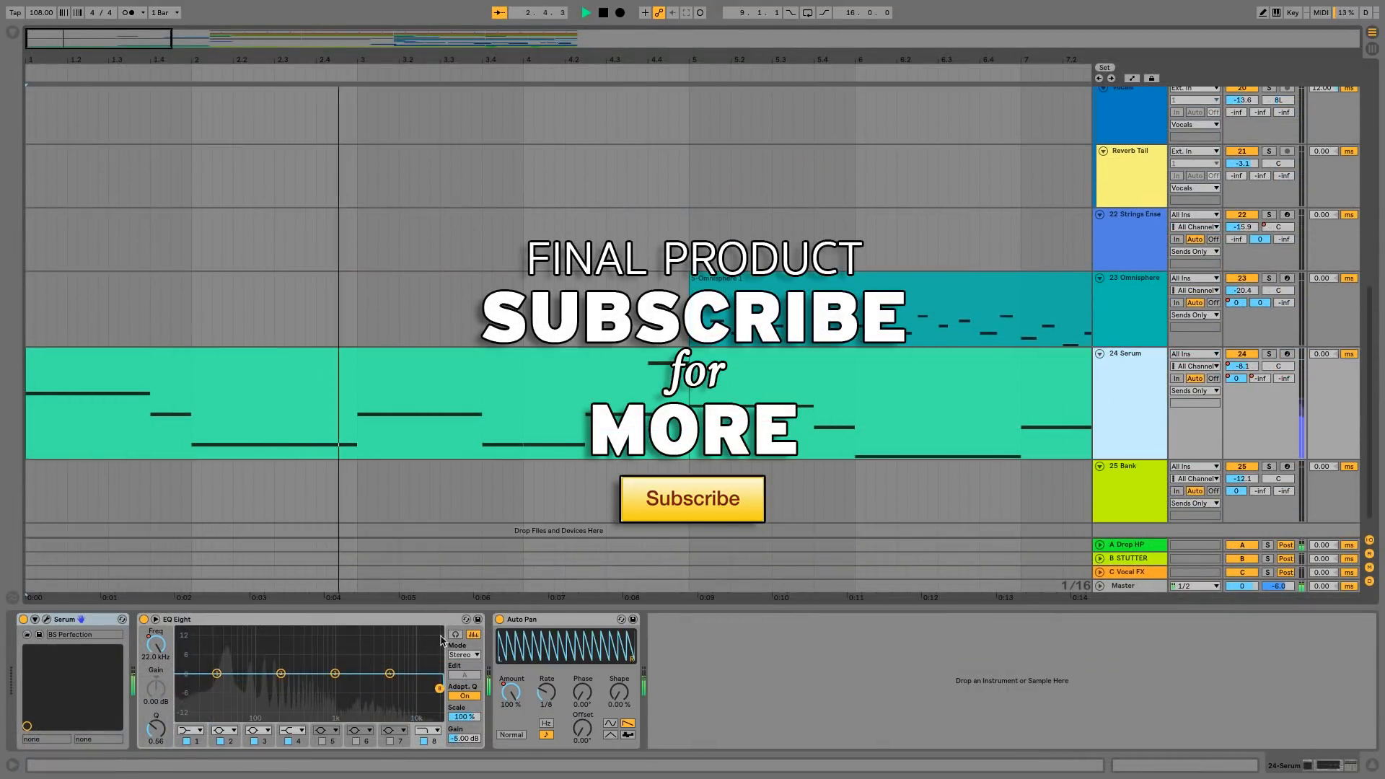
pyautogui.click(46, 620)
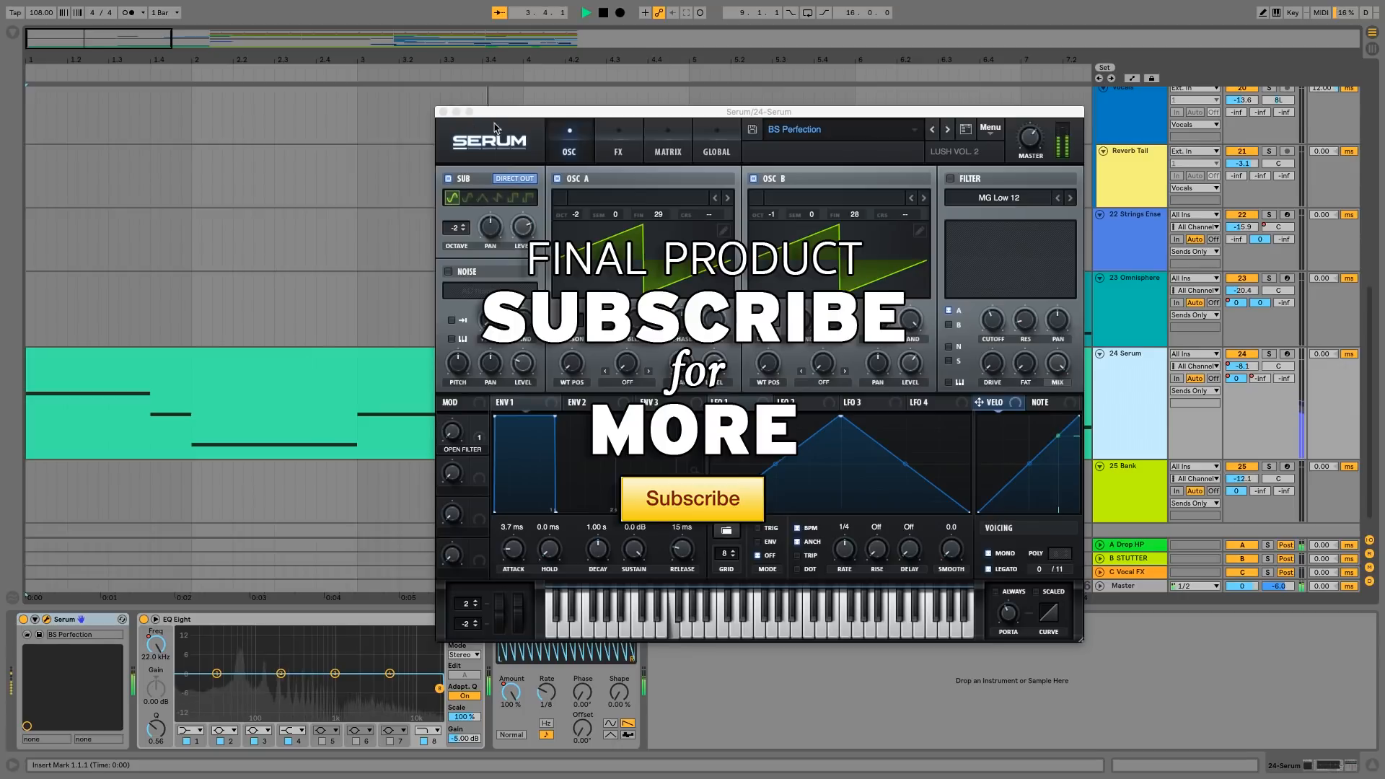
# - Close the Serum plug-in window of the 24 Serum track during playback
pyautogui.click(841, 130)
pyautogui.click(482, 112)
pyautogui.click(443, 111)
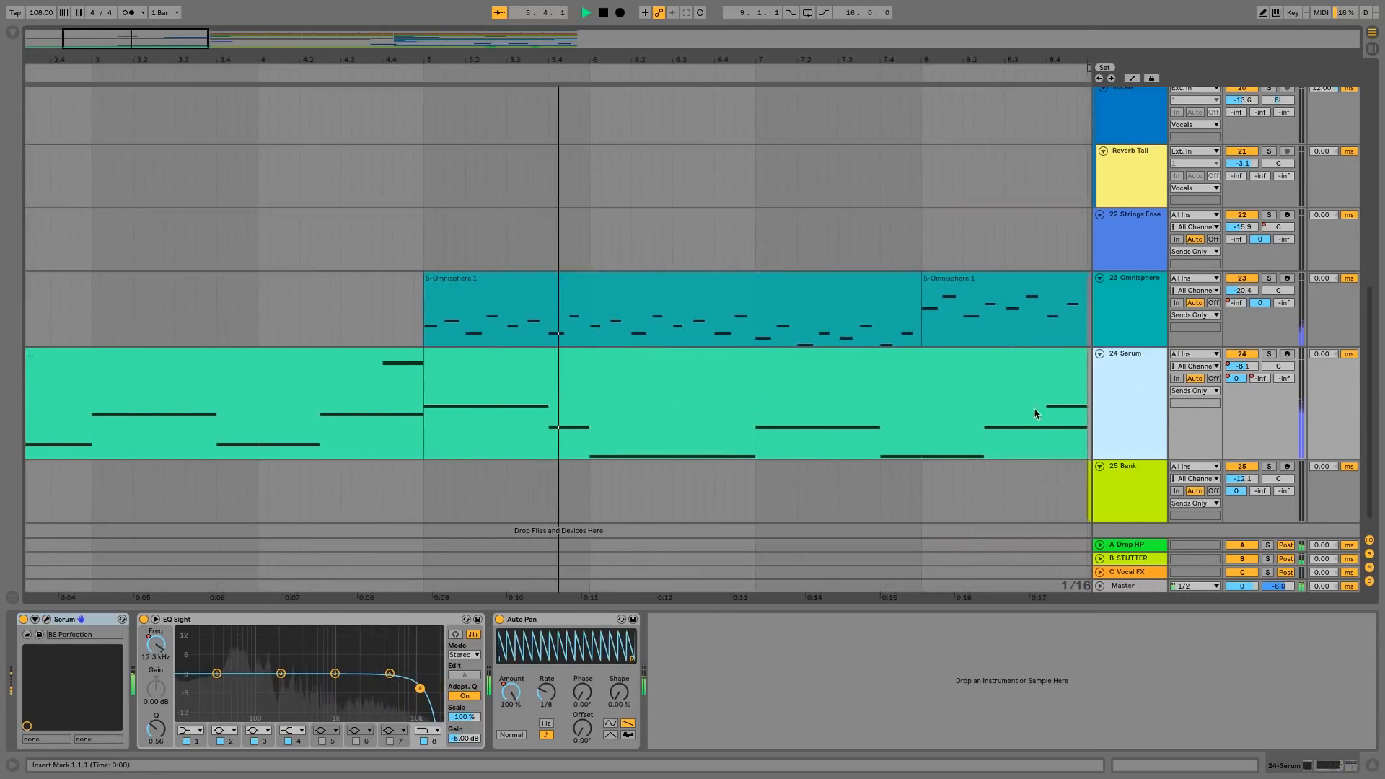
# - Show the device chains of the main chord track and the chords group during playback, and hide the device view
pyautogui.scroll(3, 901, 398)
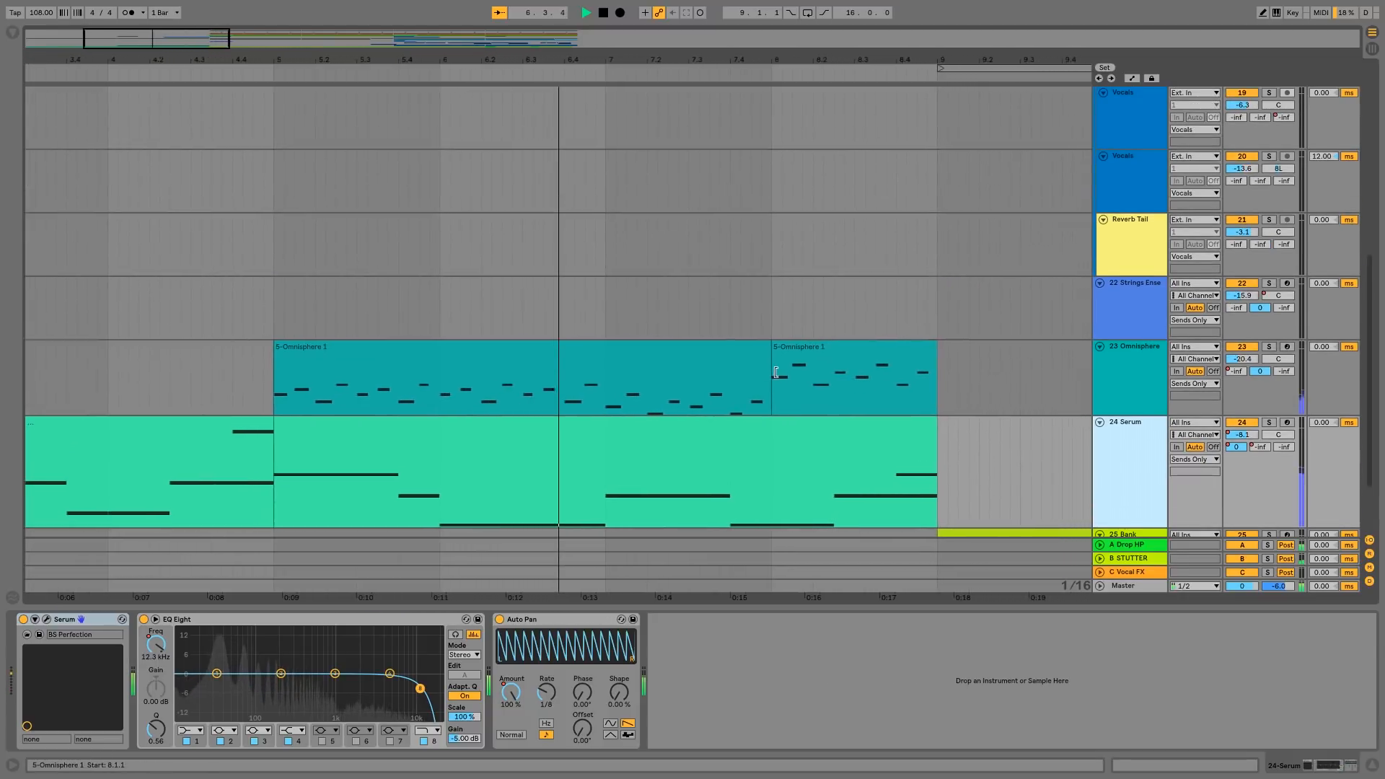
pyautogui.scroll(10, 780, 385)
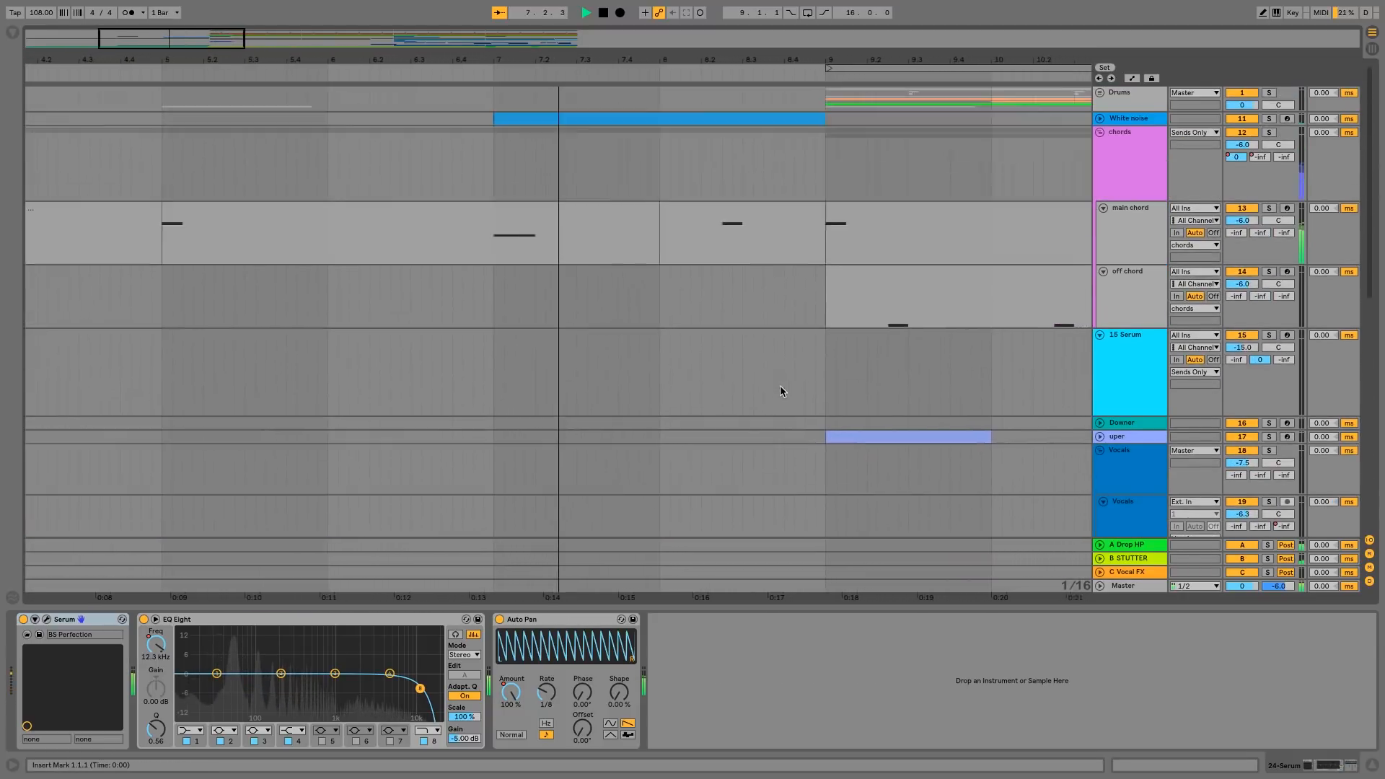
pyautogui.click(1130, 226)
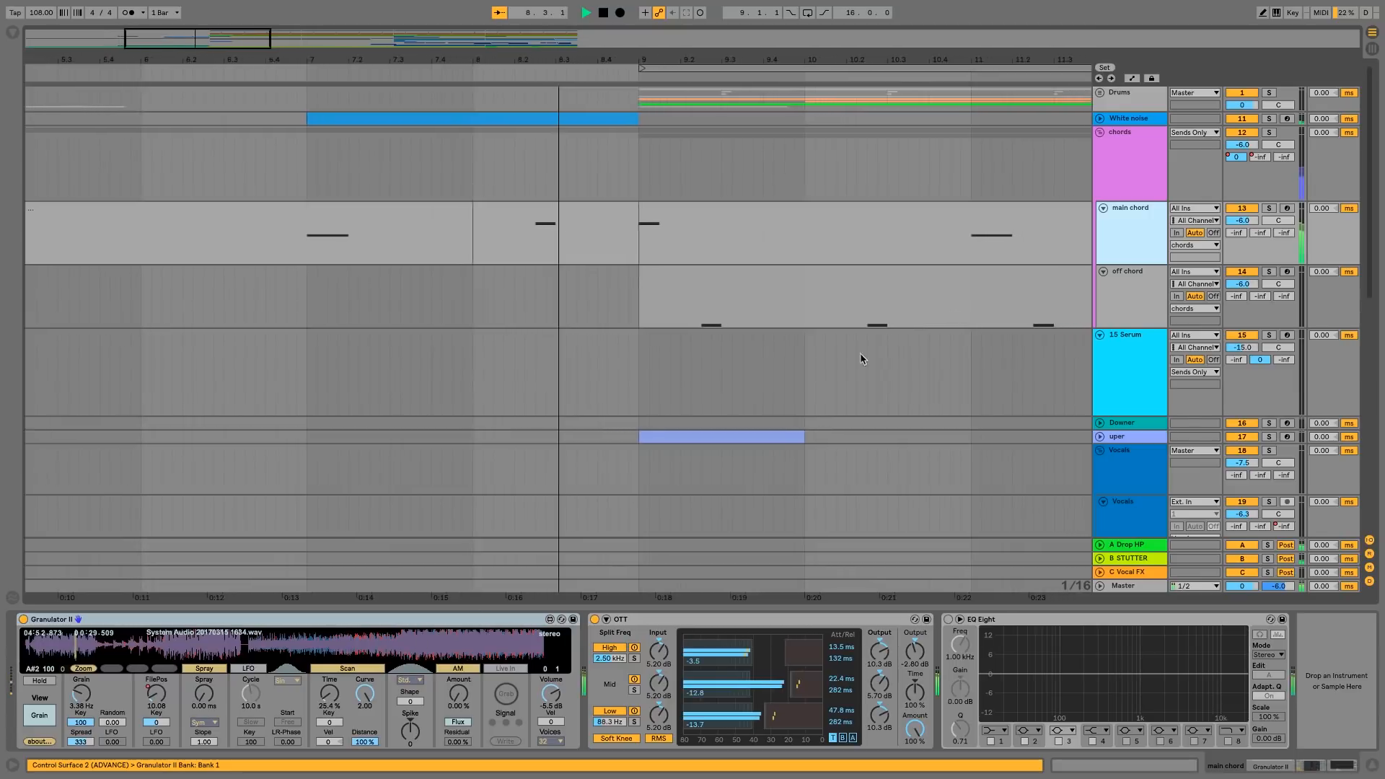
pyautogui.press('Up')
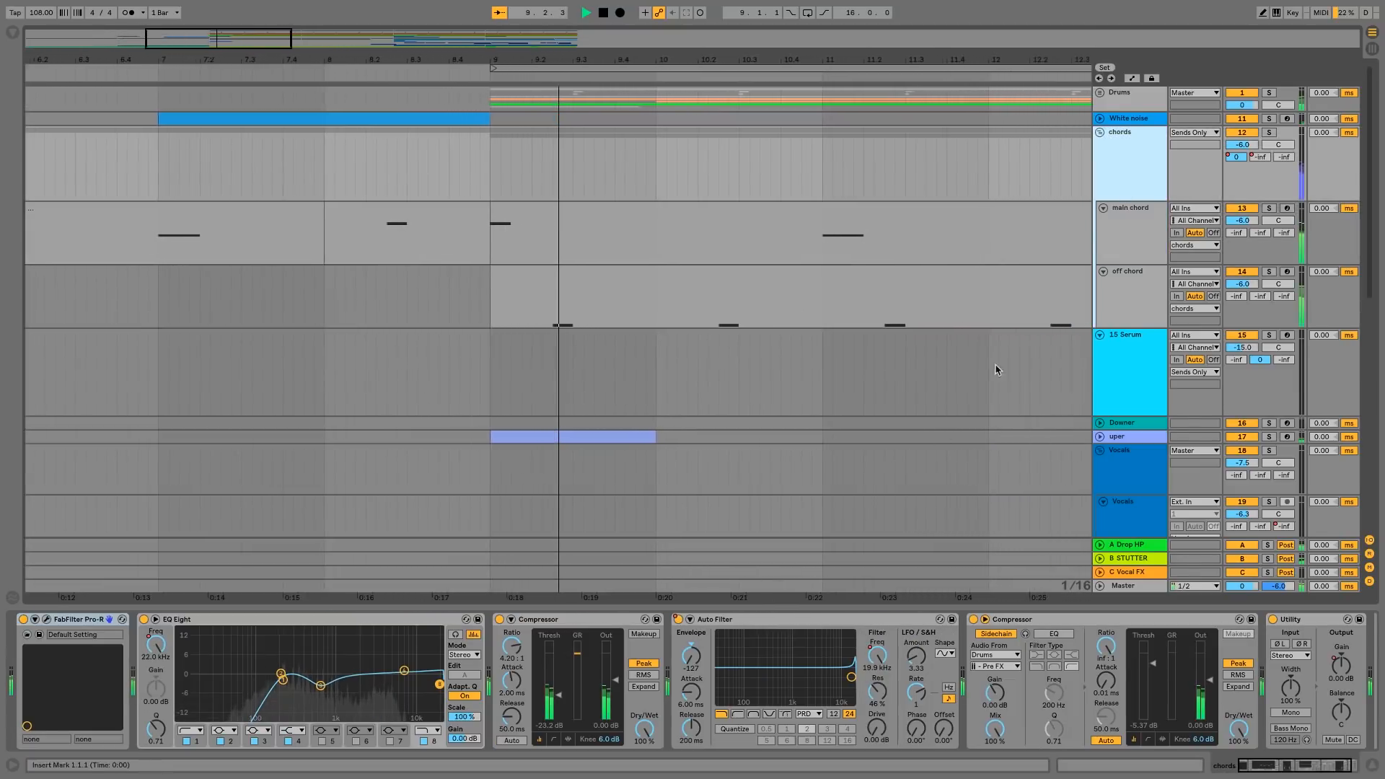
pyautogui.click(1373, 767)
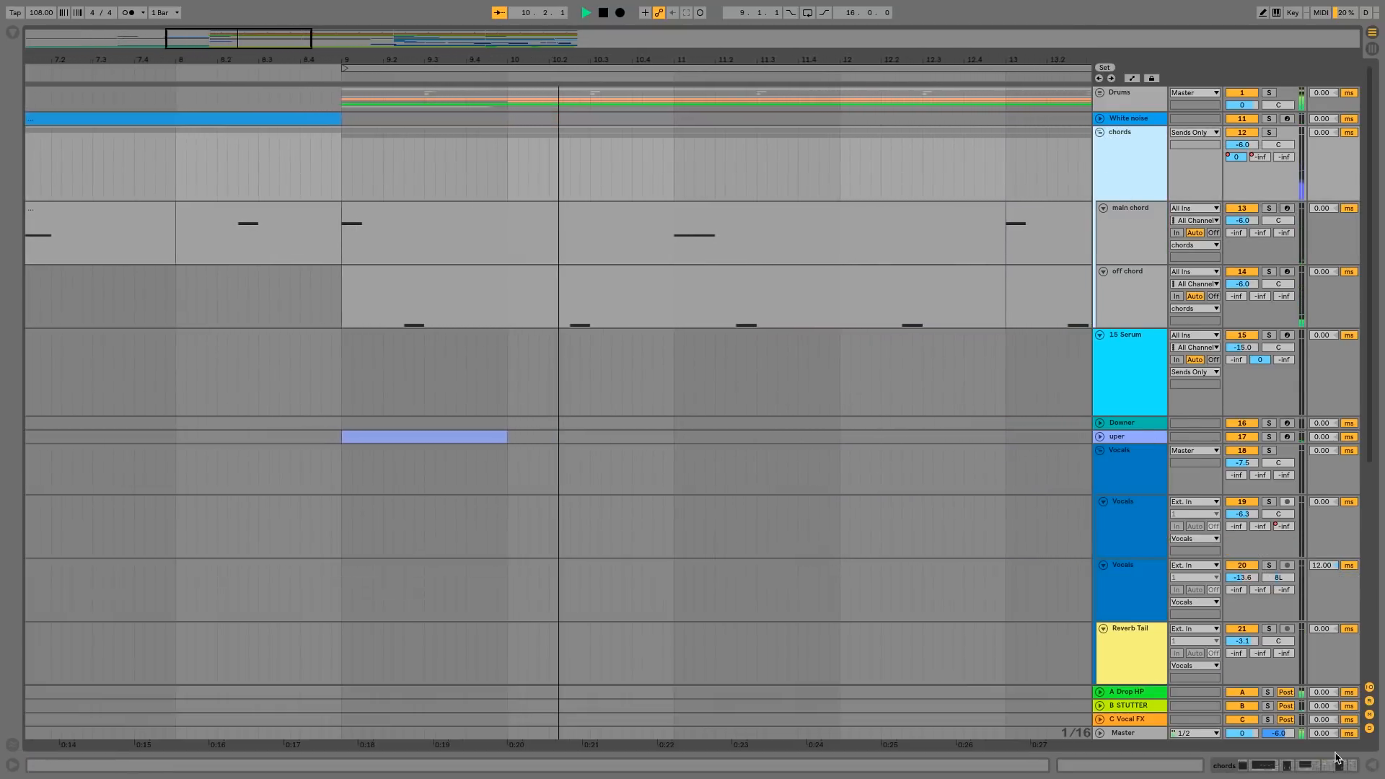
# - Show the 25 Bank track's device chain, reveal its sample in the browser, and hide the browser and device view
pyautogui.scroll(-10, 798, 569)
pyautogui.click(1137, 633)
pyautogui.doubleClick(1137, 634)
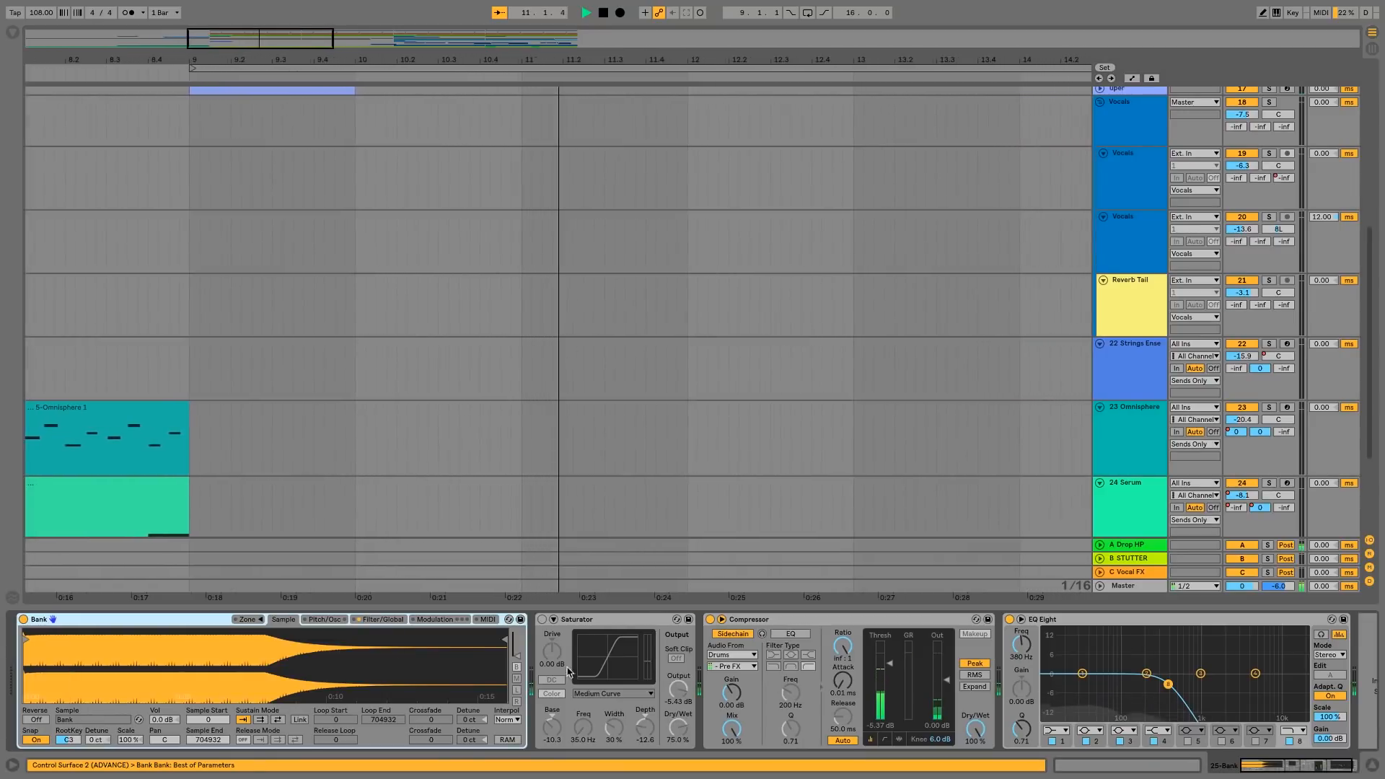
pyautogui.rightClick(160, 660)
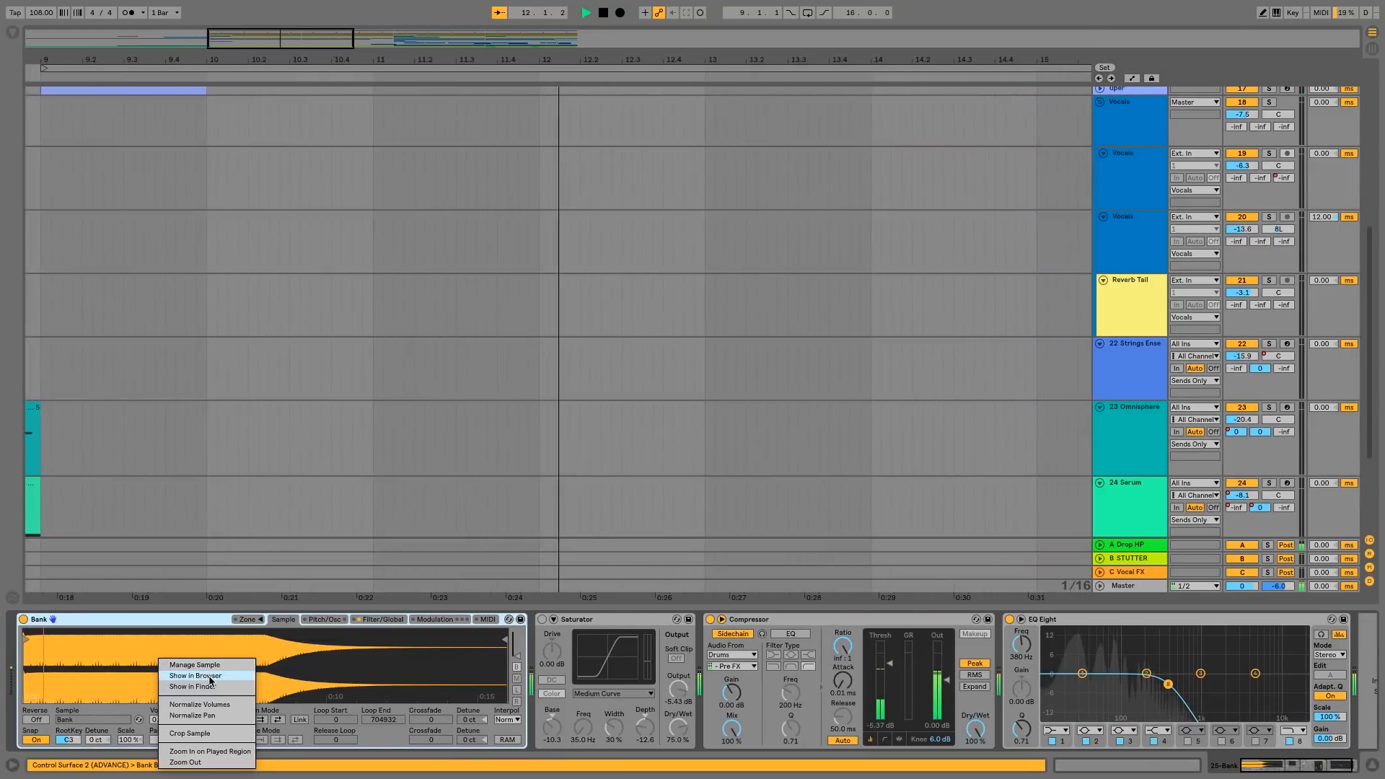
pyautogui.click(205, 676)
pyautogui.click(11, 31)
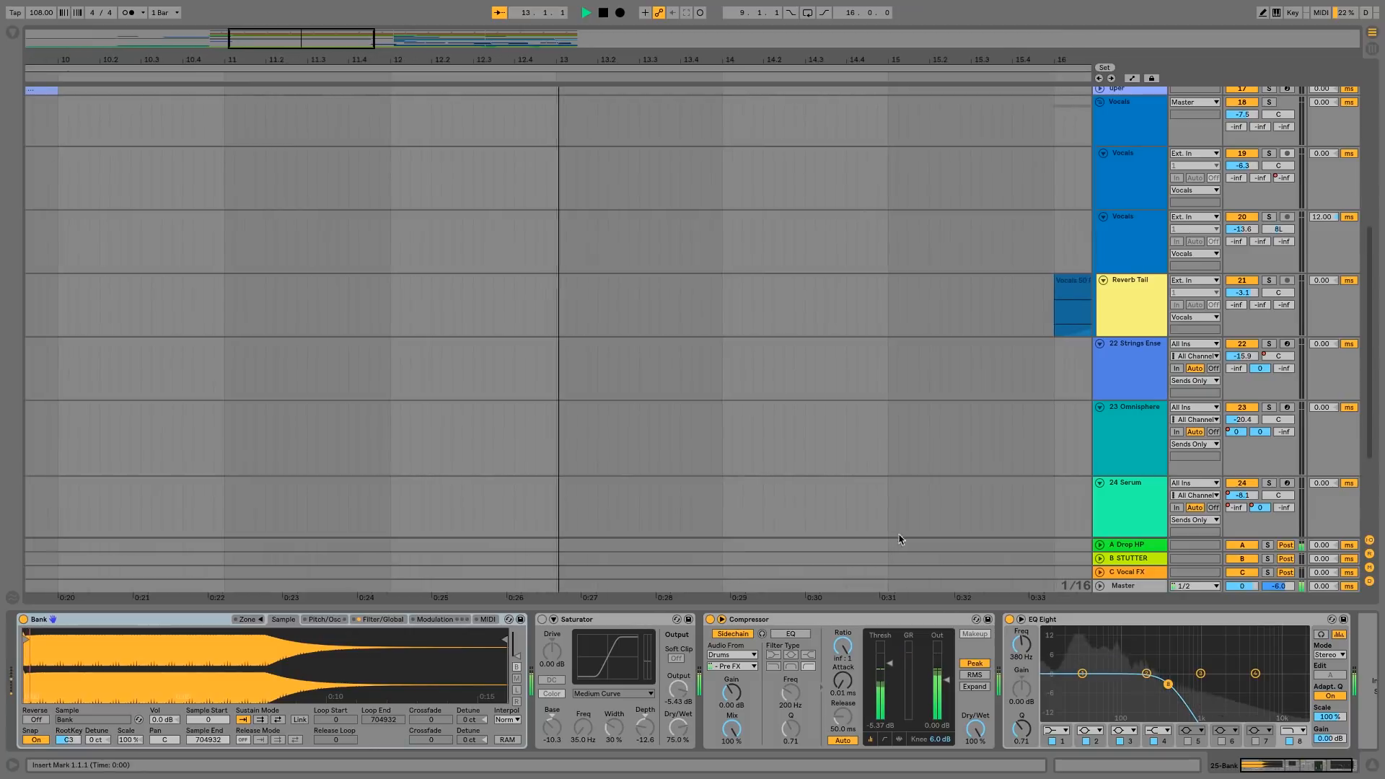
pyautogui.click(1372, 765)
# - Unfold the Drums group, zoom the timeline out around bar 17, and look over the drum, chord and vocal tracks during playback
pyautogui.scroll(7, 764, 453)
pyautogui.scroll(2, 1100, 217)
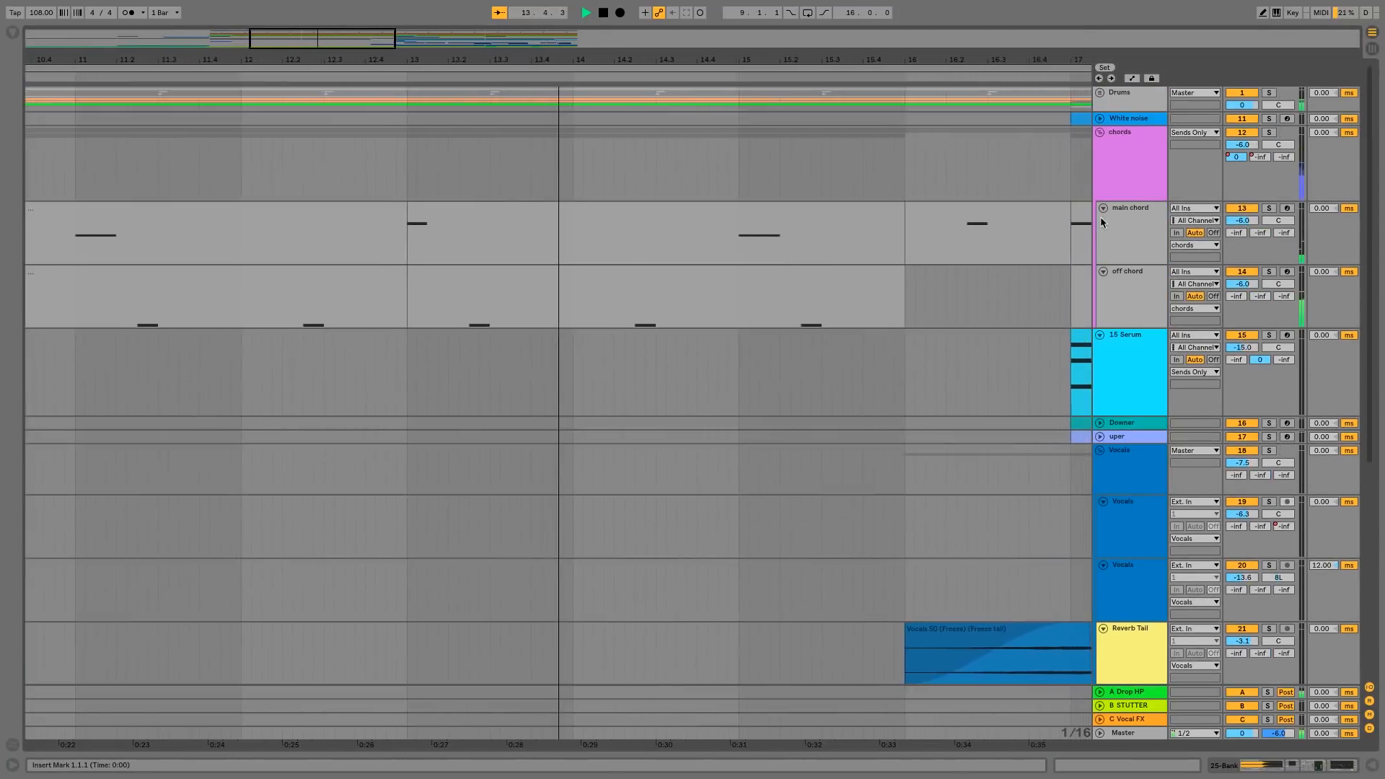
pyautogui.scroll(8, 1094, 101)
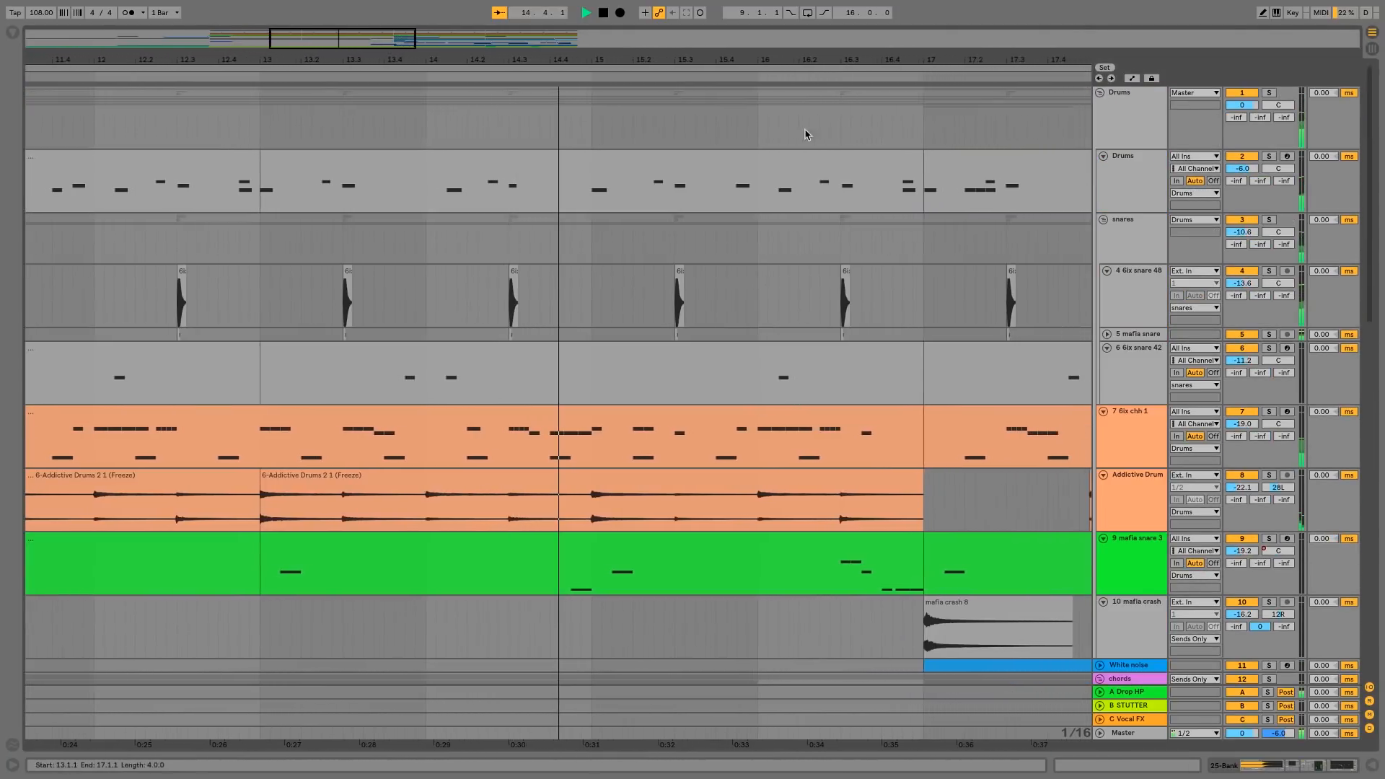
pyautogui.moveTo(773, 55)
pyautogui.mouseDown()
pyautogui.moveTo(774, 29)
pyautogui.moveTo(774, 57)
pyautogui.mouseUp()
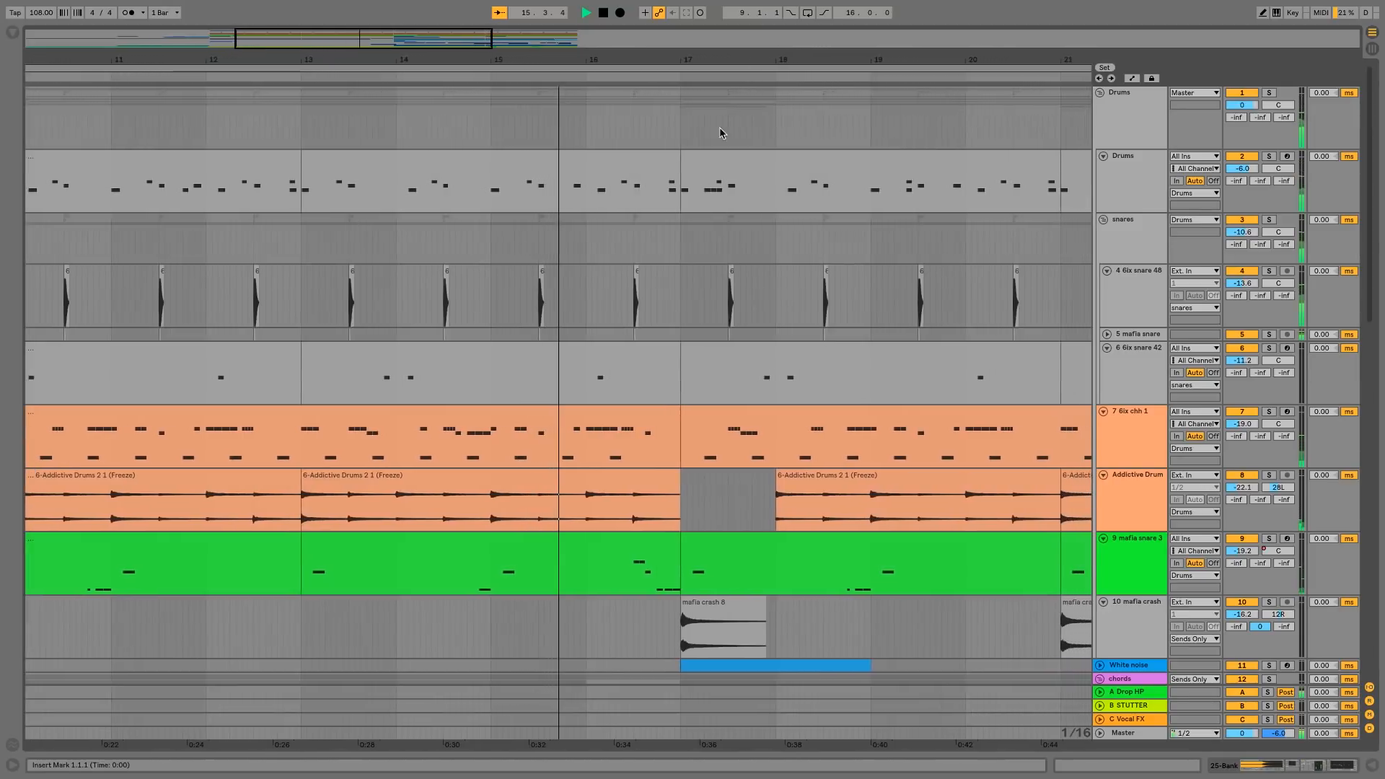
pyautogui.scroll(-3, 729, 333)
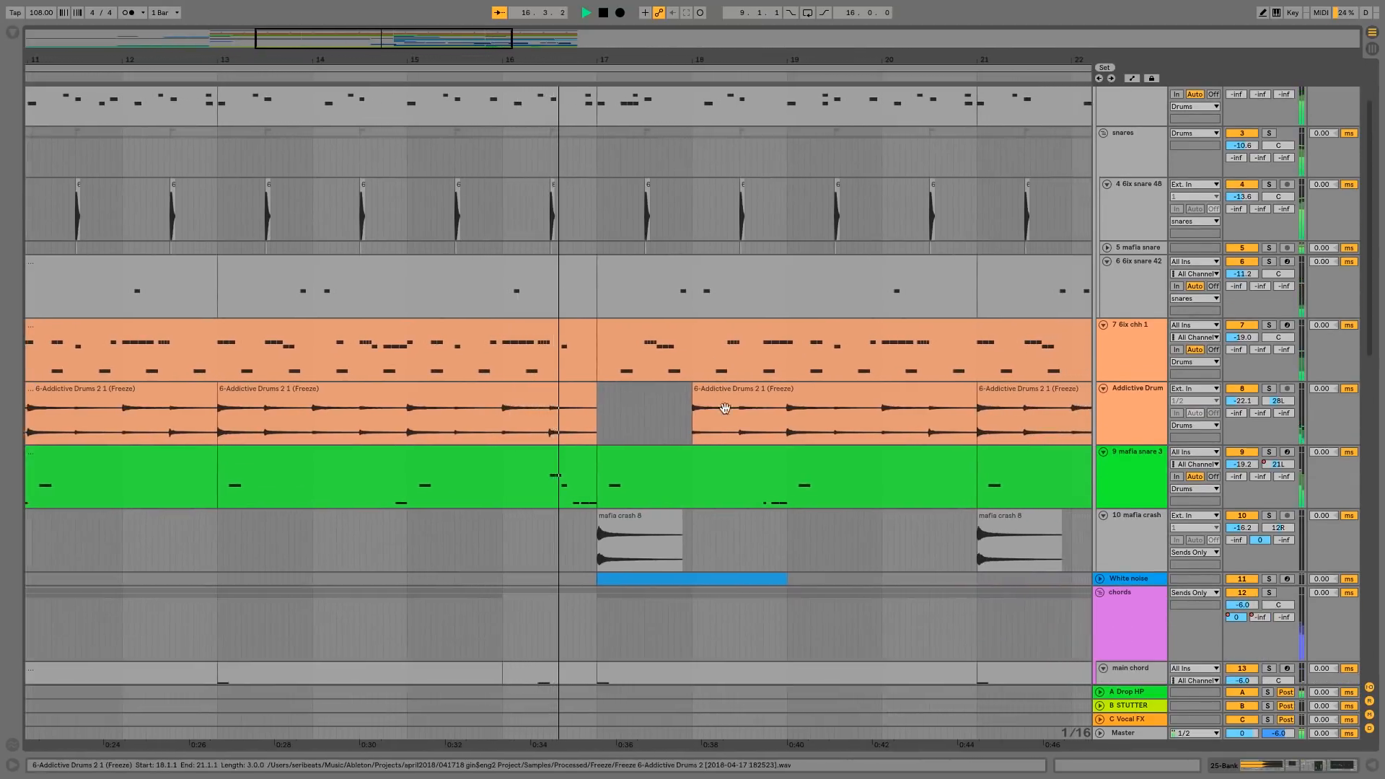
pyautogui.scroll(-10, 718, 418)
pyautogui.scroll(-9, 897, 447)
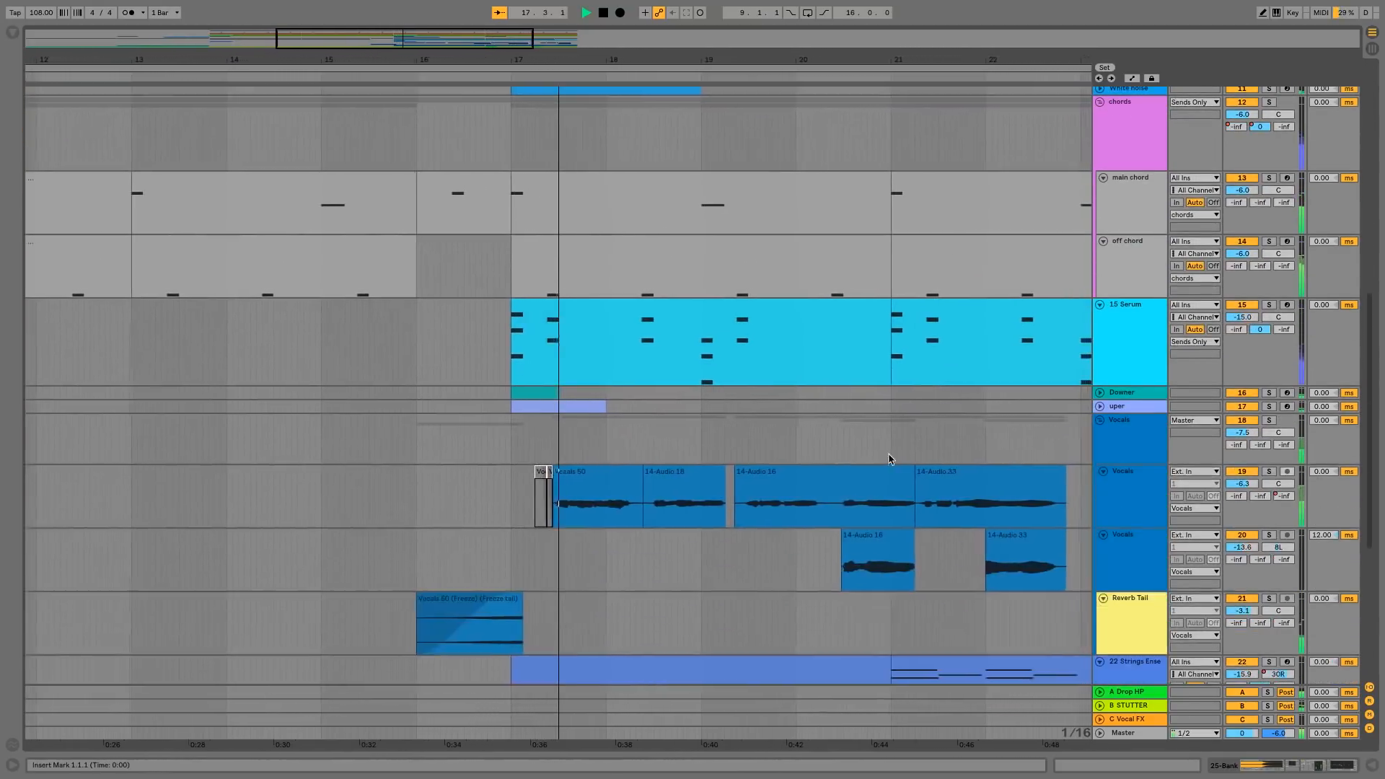
# - Show the effects chains of the Vocals track, the Vocals group and the C Vocal FX return track during playback
pyautogui.doubleClick(1123, 425)
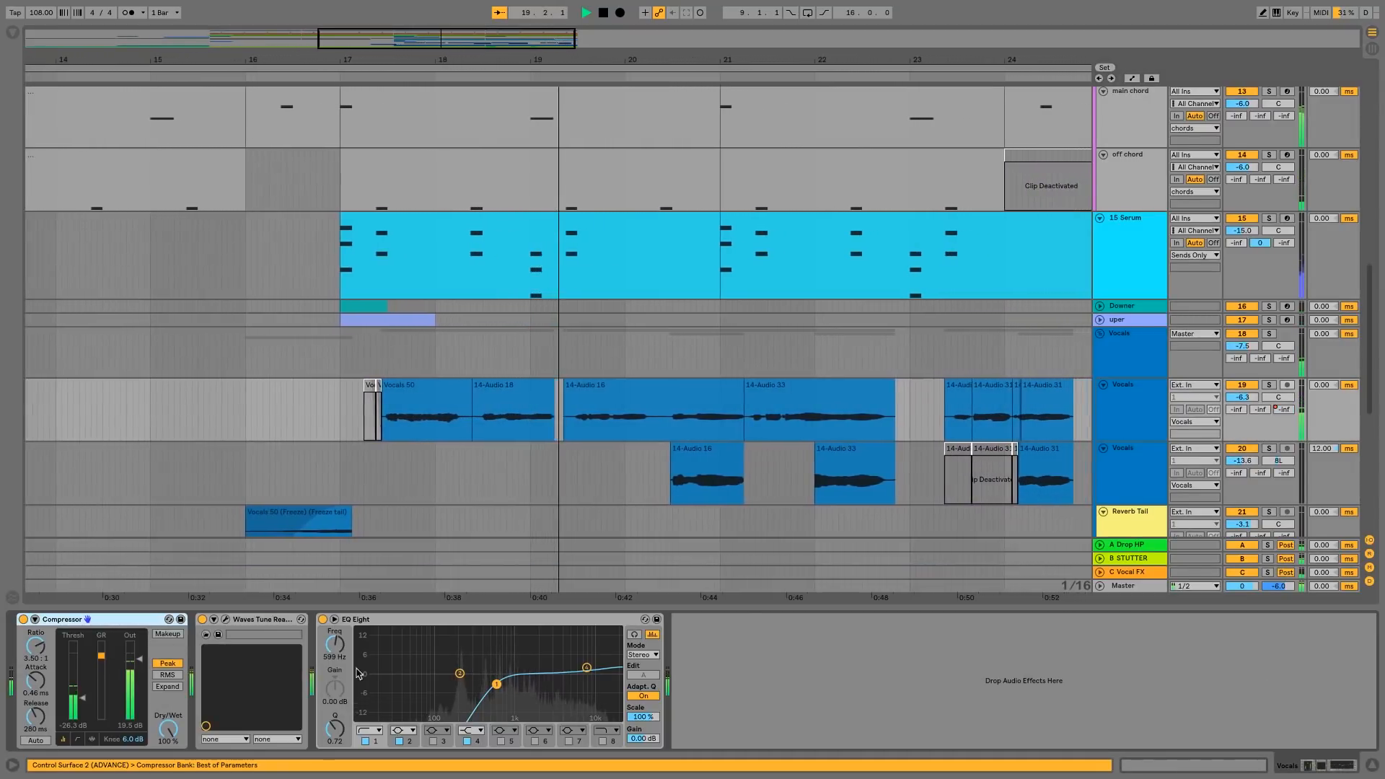
pyautogui.click(1125, 355)
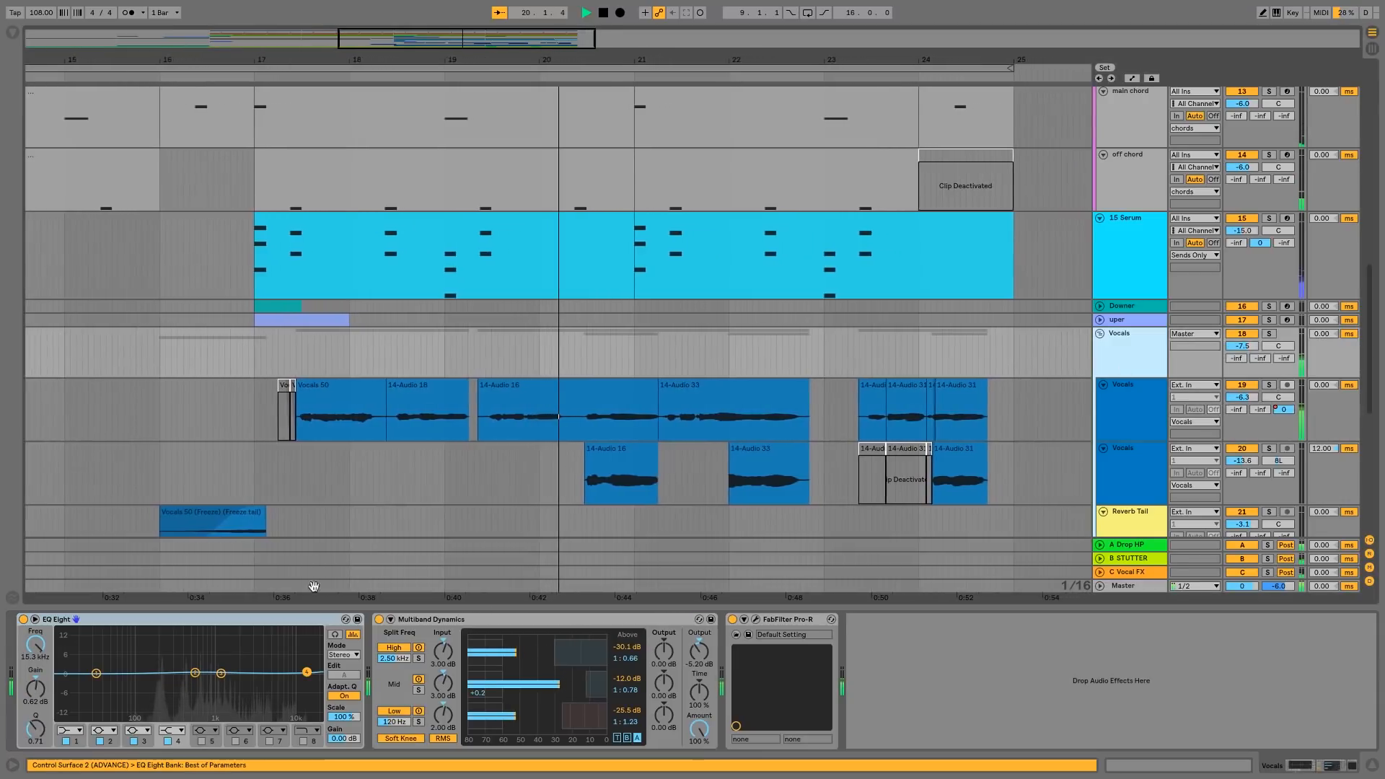
pyautogui.scroll(-4, 743, 457)
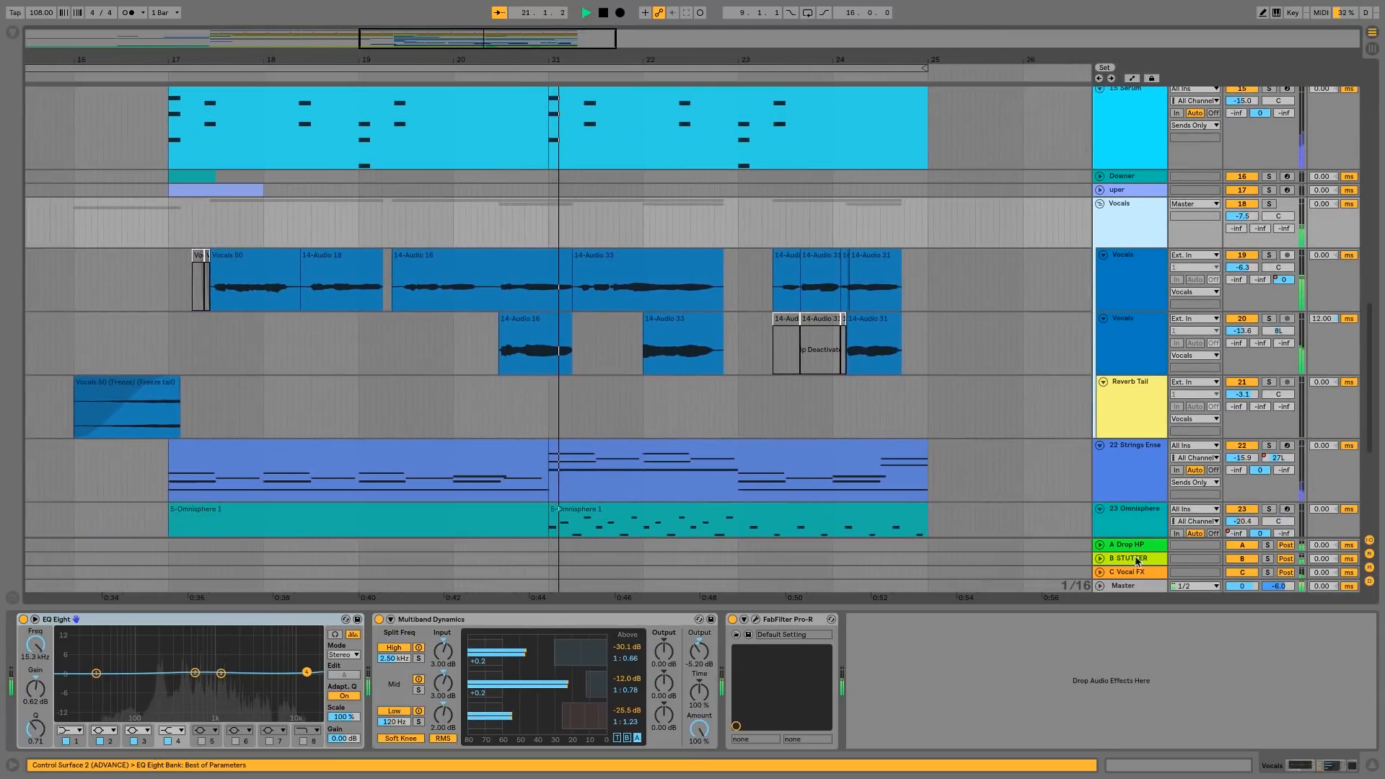
pyautogui.click(1127, 572)
pyautogui.scroll(-3, 575, 424)
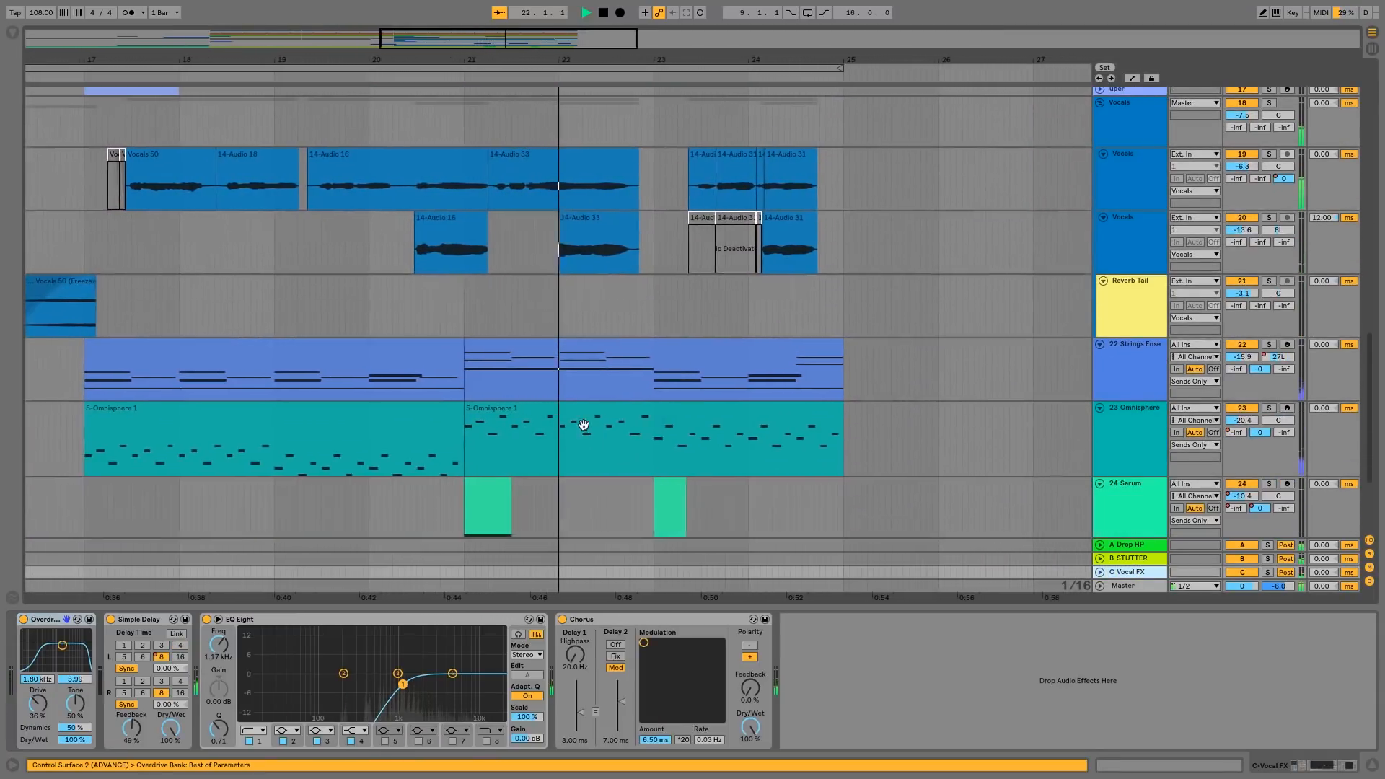
# - Look over the tracks up to bar 25, hide the device view, and zoom the timeline out to show the whole arrangement
pyautogui.scroll(20, 719, 445)
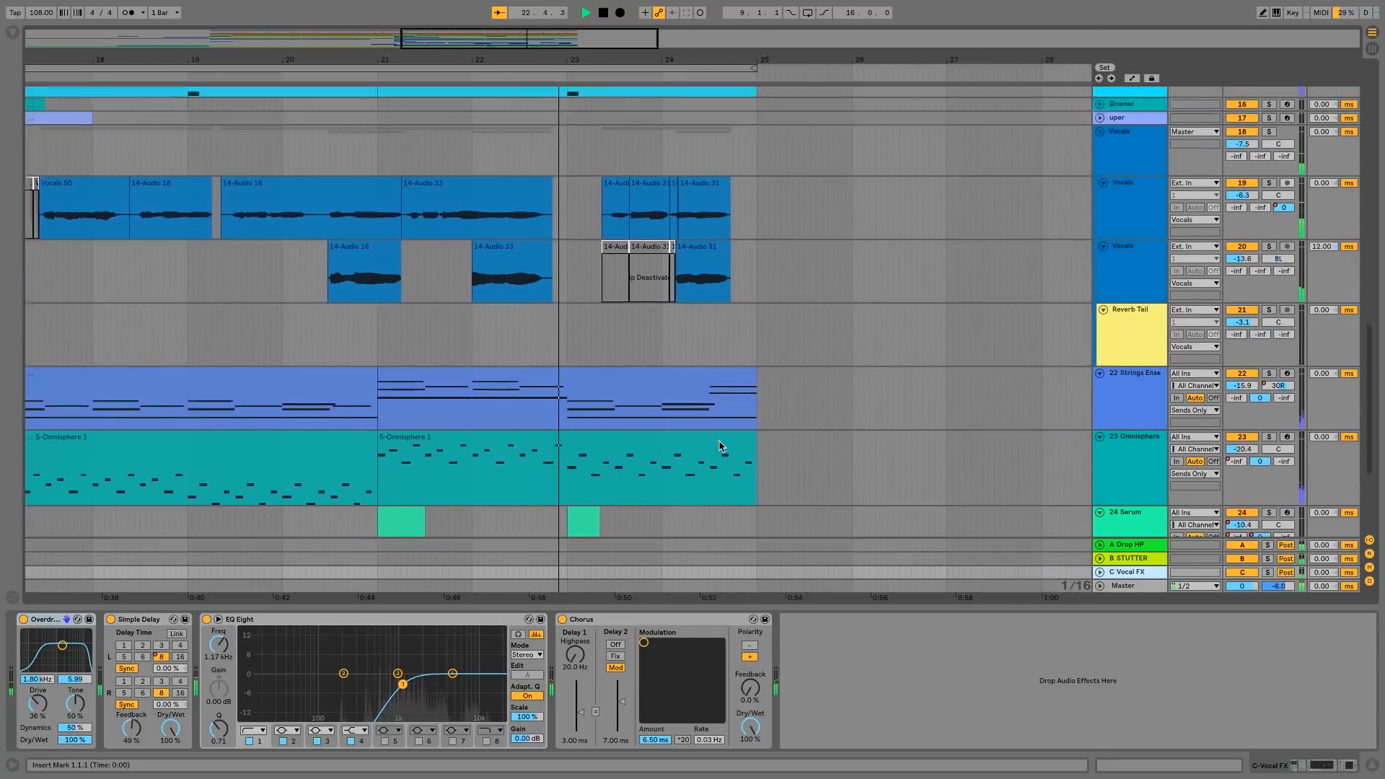
pyautogui.scroll(10, 714, 454)
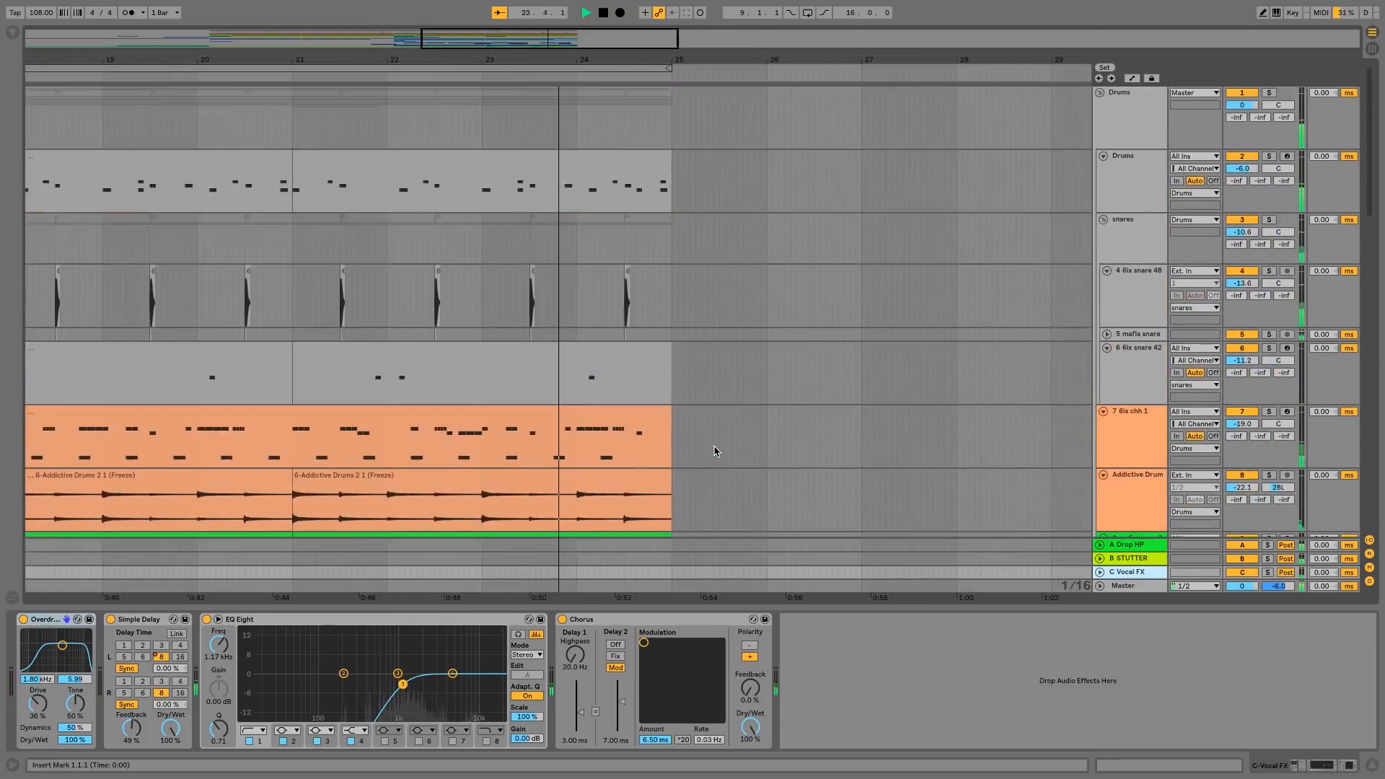
pyautogui.scroll(-12, 721, 476)
pyautogui.click(1374, 766)
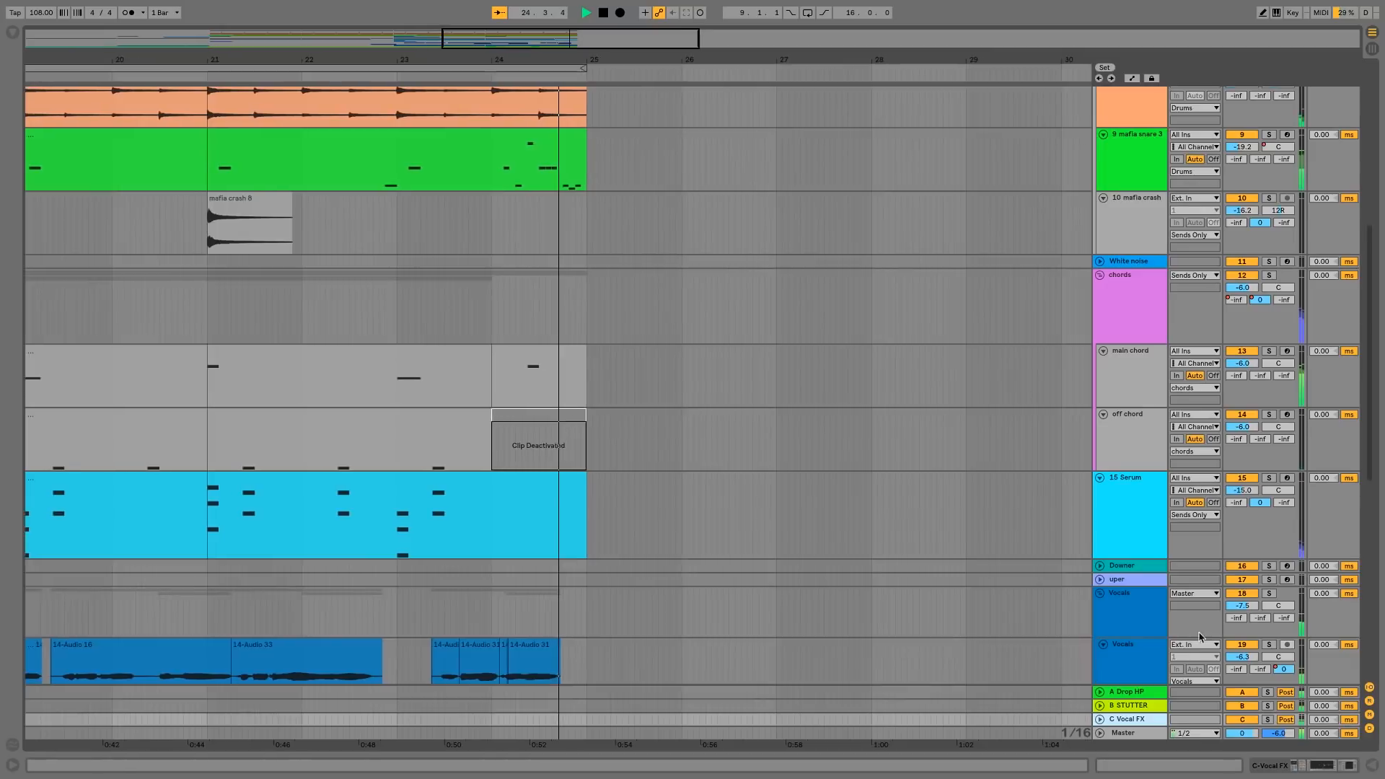
pyautogui.moveTo(509, 61); pyautogui.dragTo(816, 60)
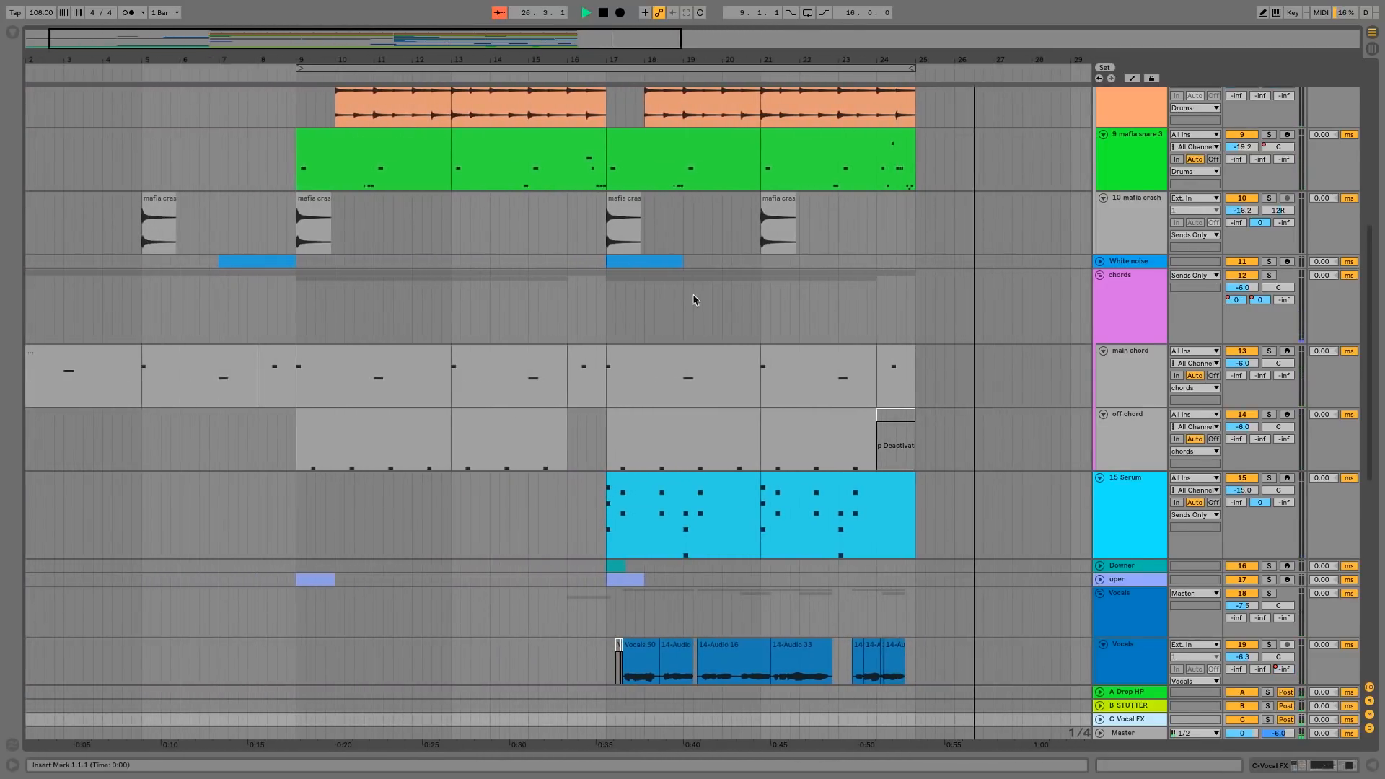
# - Show the Master track's device chain, and open and close its FabFilter Pro-L plug-in window
pyautogui.scroll(-5, 694, 300)
pyautogui.doubleClick(1142, 732)
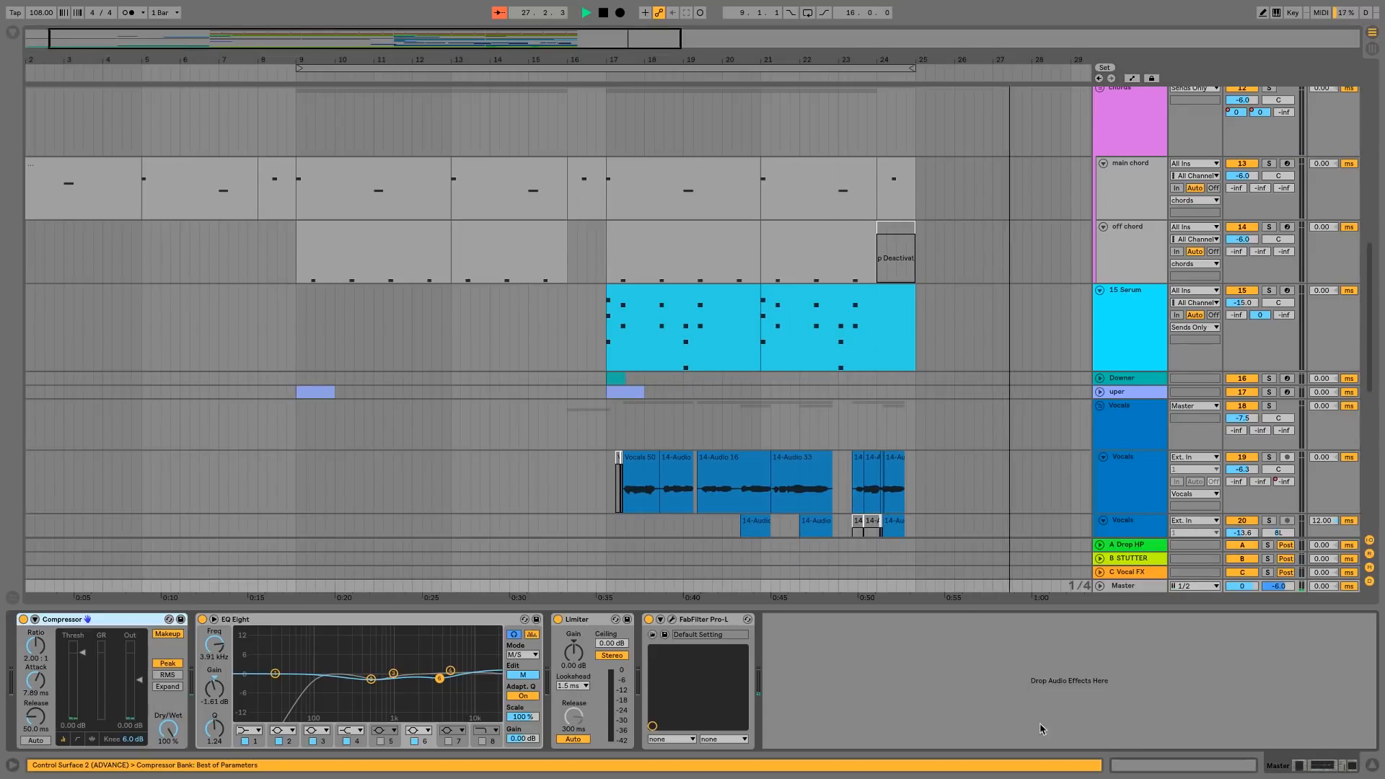
pyautogui.click(673, 619)
pyautogui.click(226, 119)
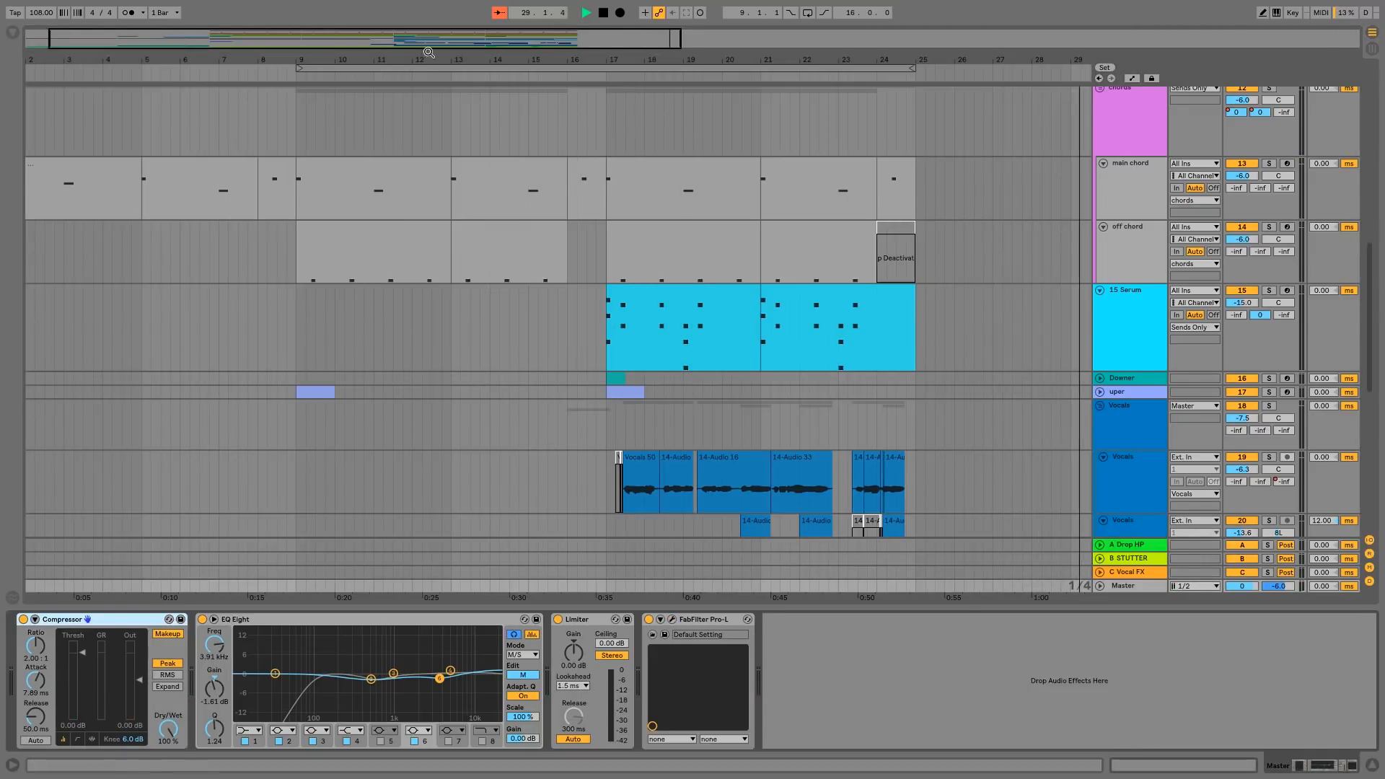